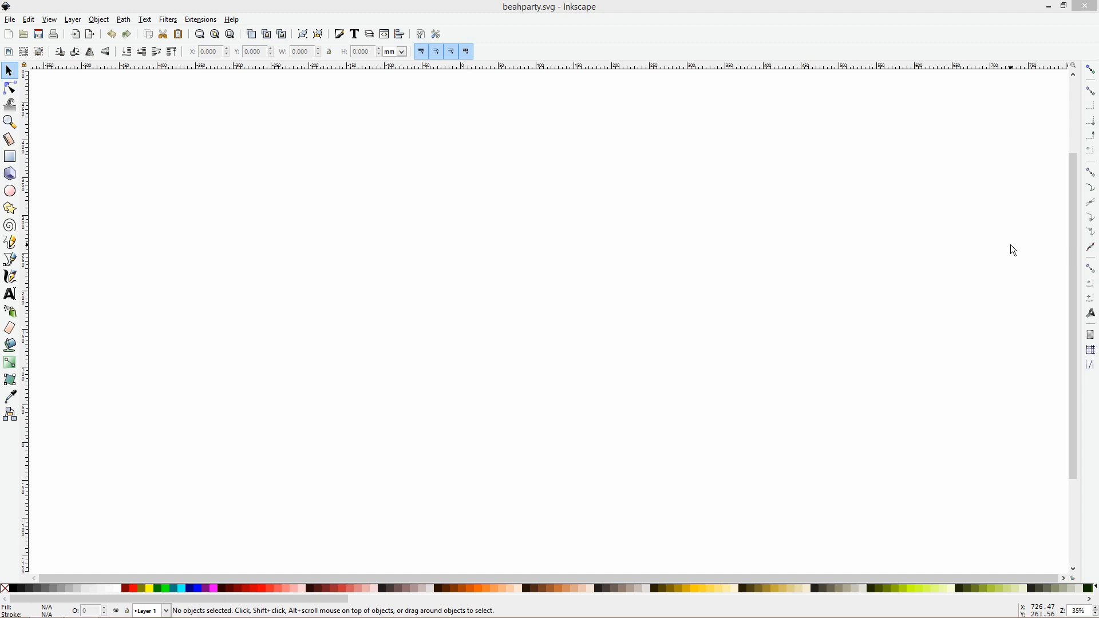
Add the text line "inkscape draw freely" in 30 pt sans-serif on the blank canvas.
left_click(10, 294)
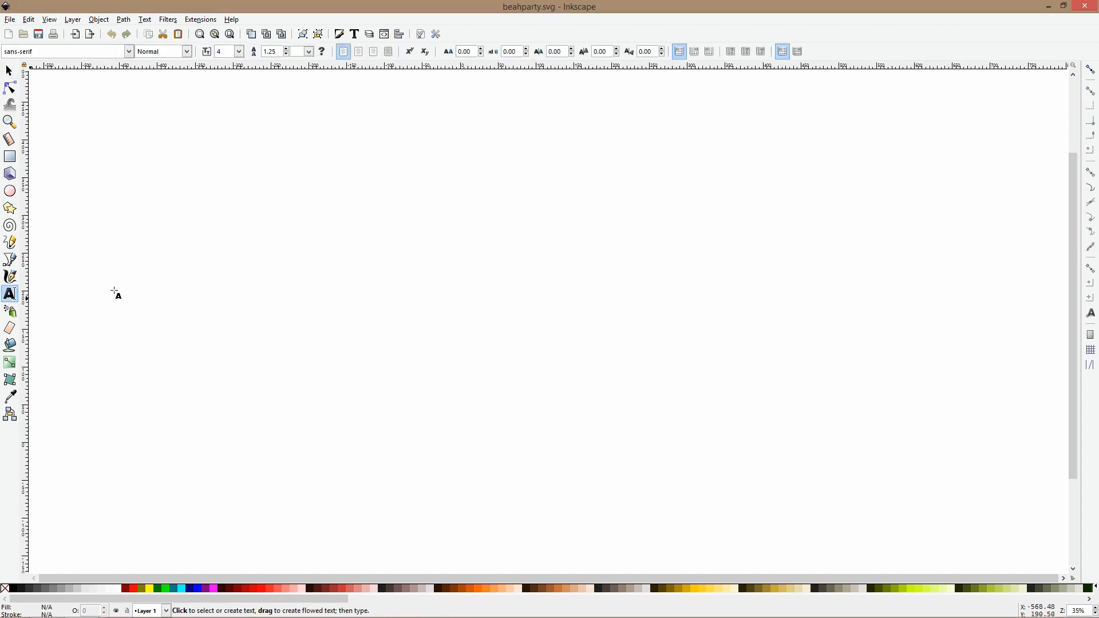
type("Inksc")
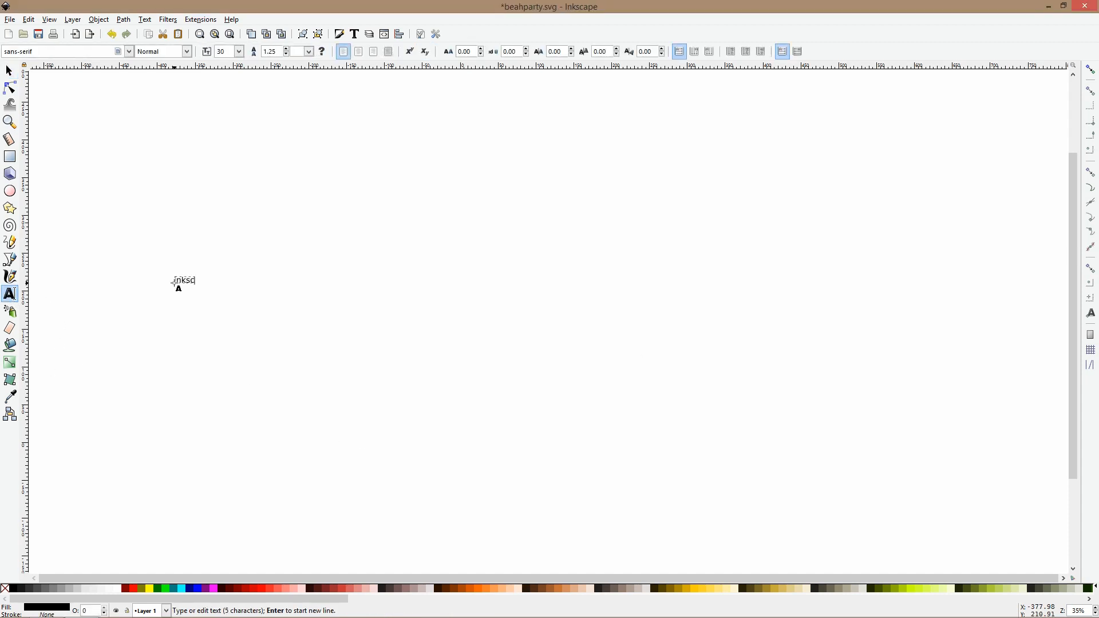
type("apedraw freely")
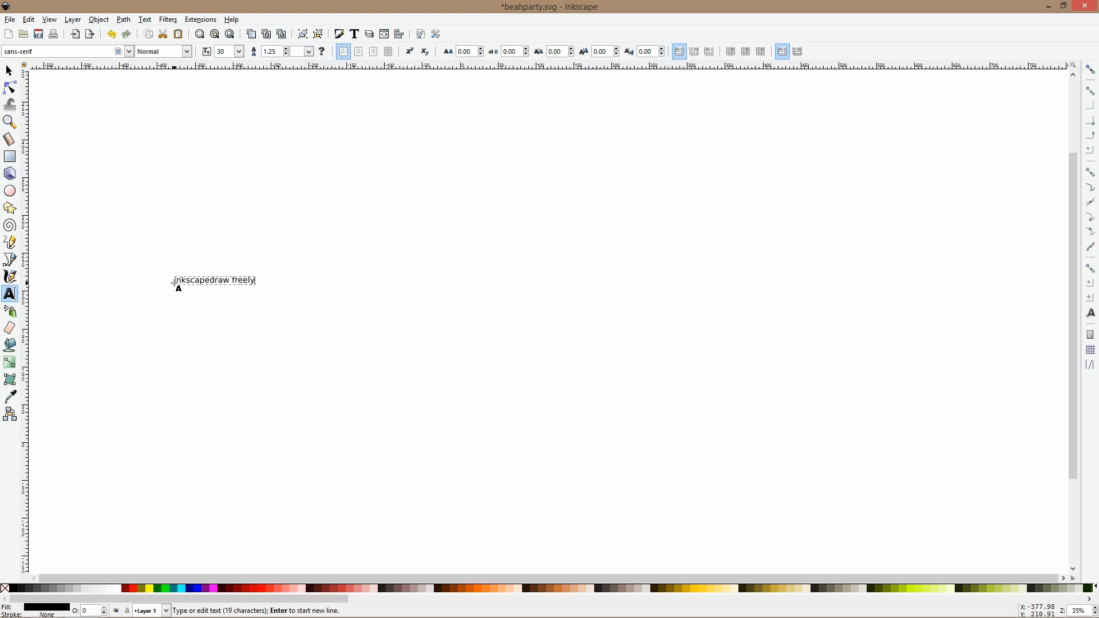
left_click(208, 280)
left_click_drag(129, 233, 47, 196)
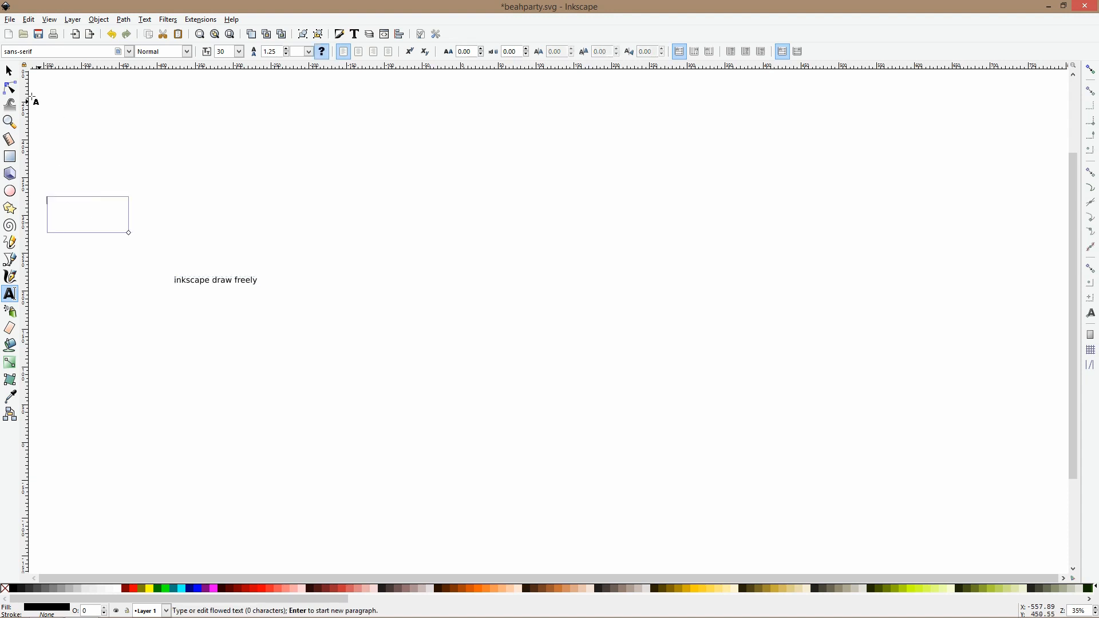
left_click(13, 74)
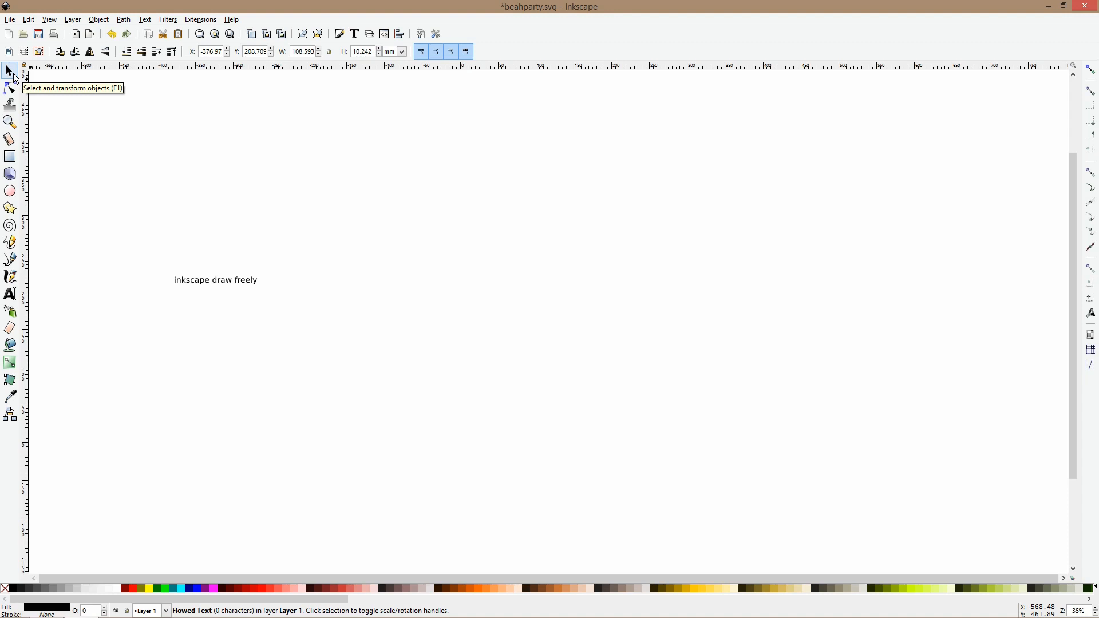
Enlarge the "inkscape draw freely" text to about 381 mm wide and delete it.
left_click(10, 70)
left_click(184, 273)
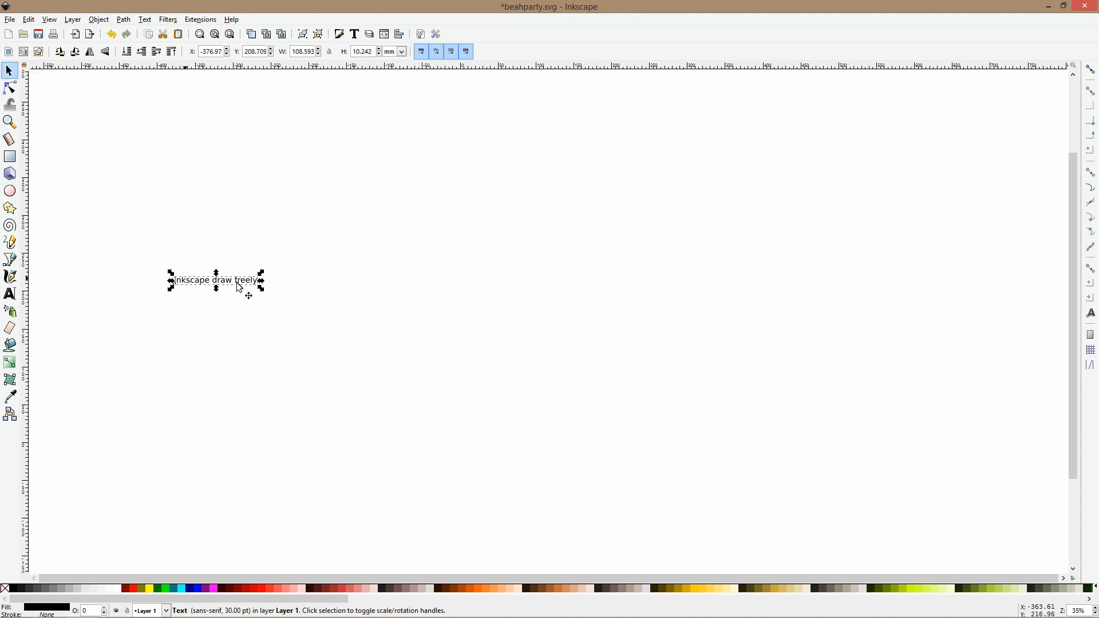
left_click_drag(218, 289, 218, 306)
left_click(237, 236)
left_click(238, 288)
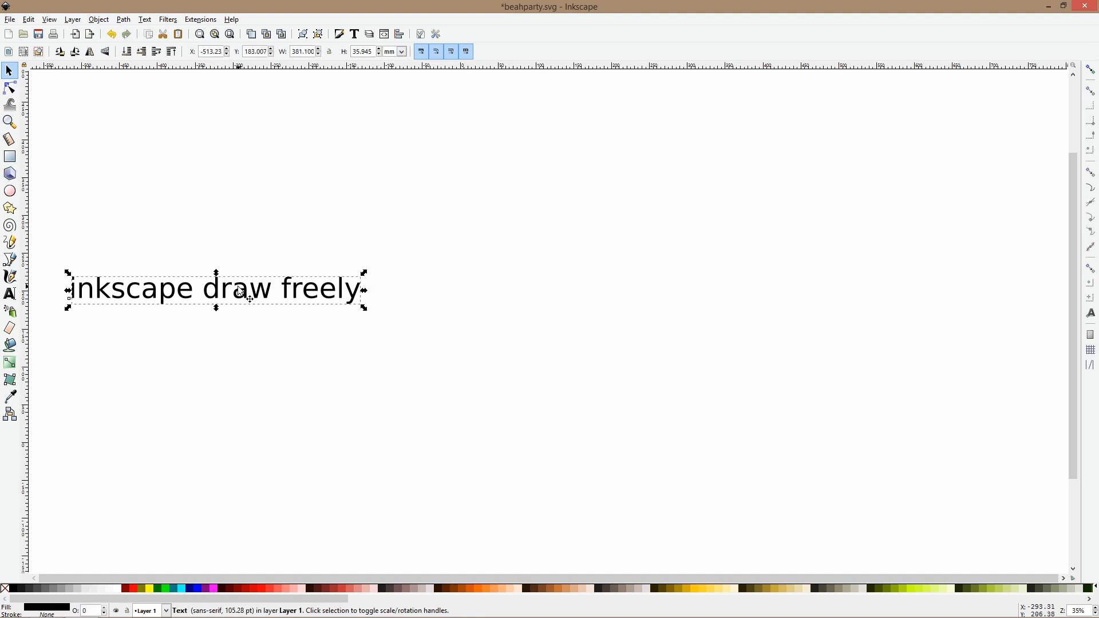
key("Delete")
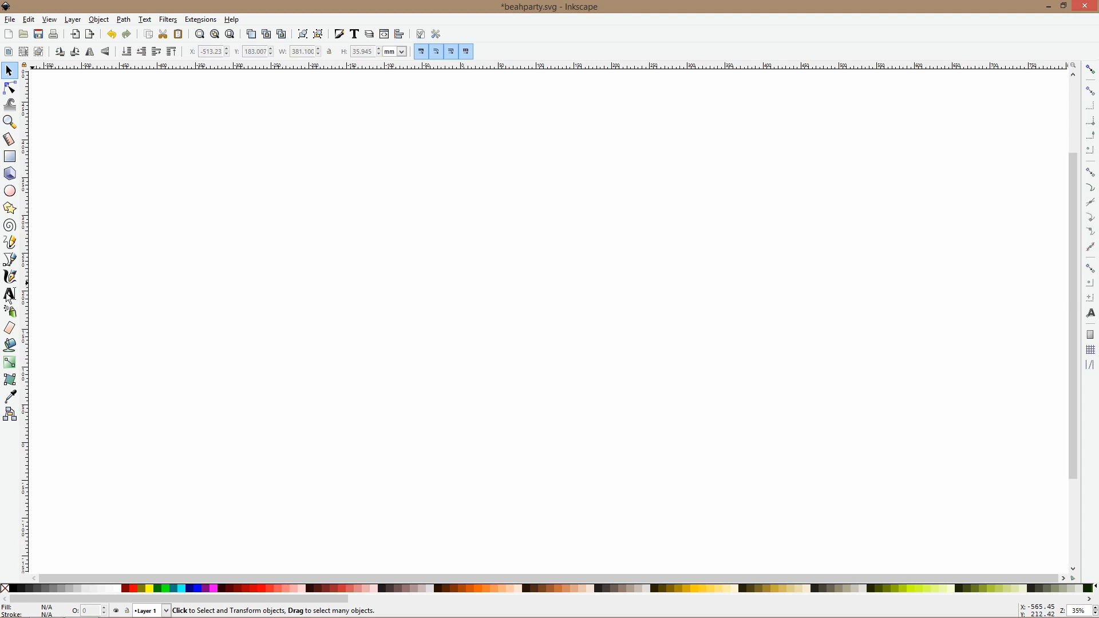
Draw a rectangle about 293 × 117 mm in the middle of the canvas and fill it with teal.
left_click(10, 260)
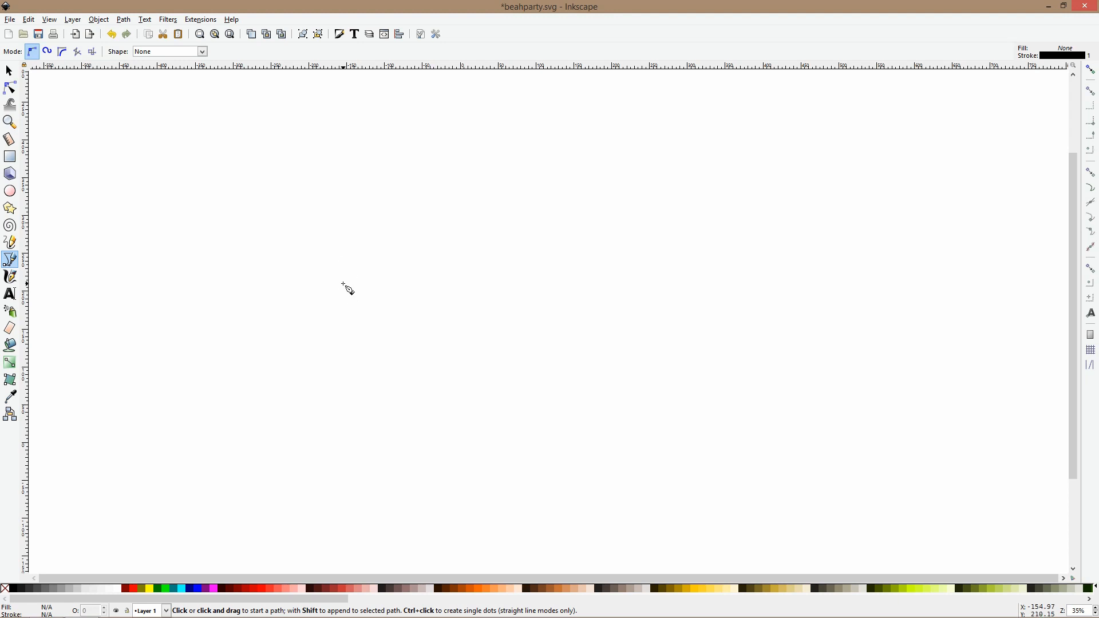
scroll(346, 286, "up", 2)
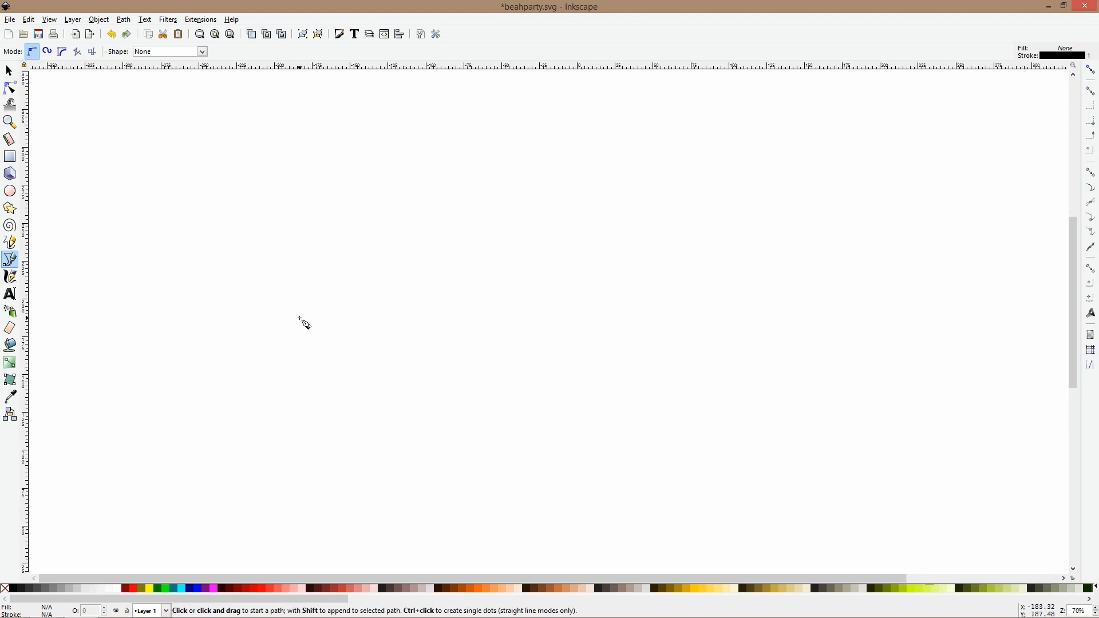
left_click(10, 156)
left_click_drag(292, 242, 736, 418)
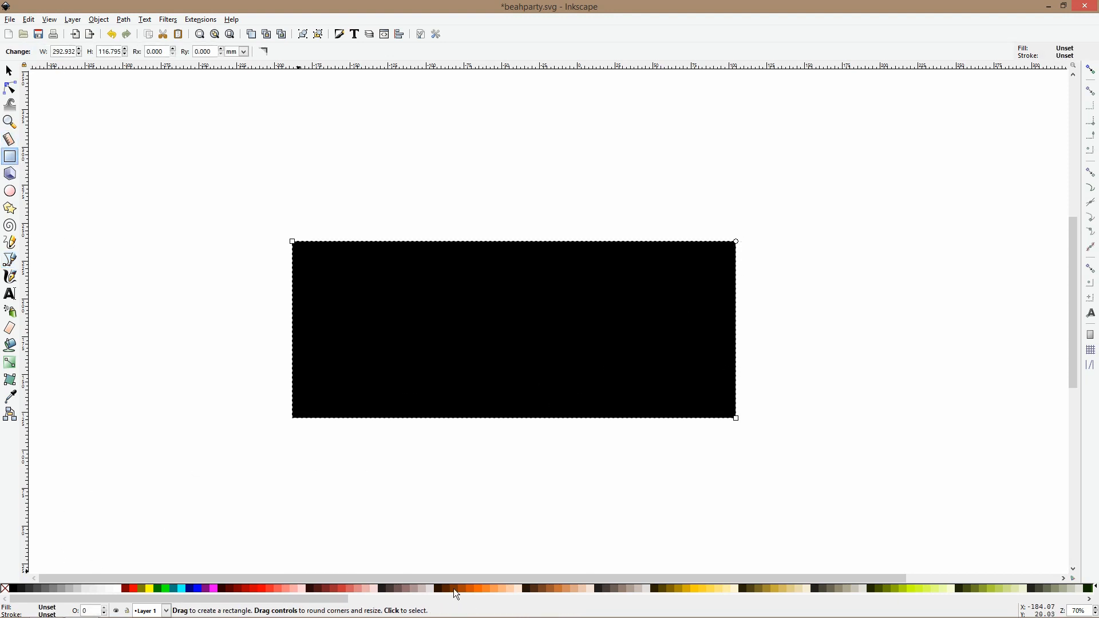
scroll(546, 592, "down", 5)
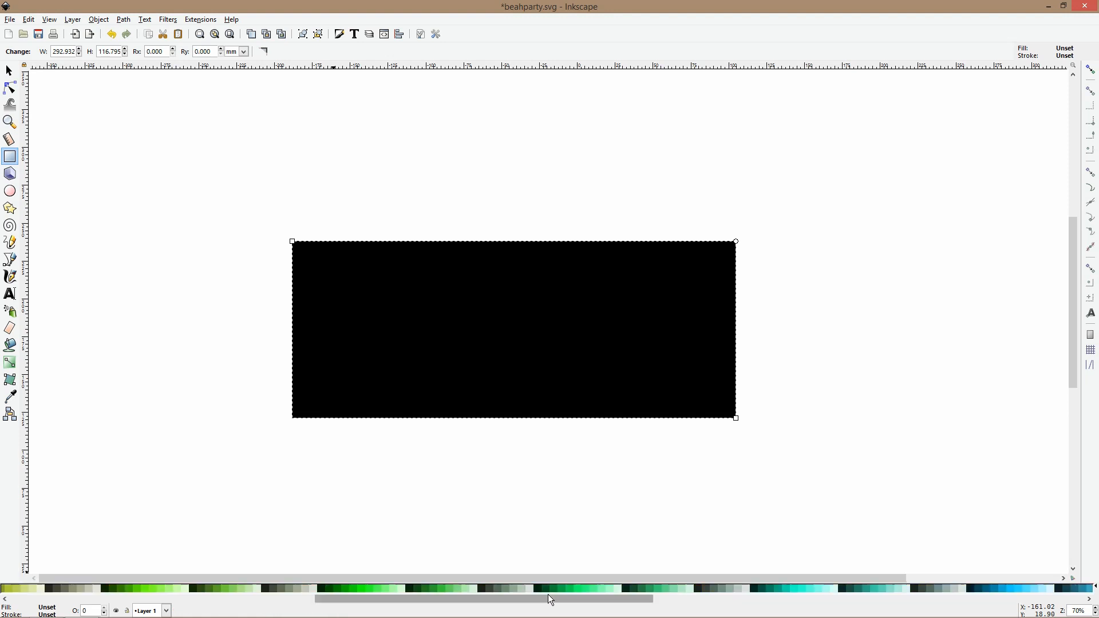
left_click(783, 589)
Flatten, skew and slightly rotate the teal rectangle clockwise into a tilted parallelogram about 444 mm wide and 106 mm high overall.
key("s")
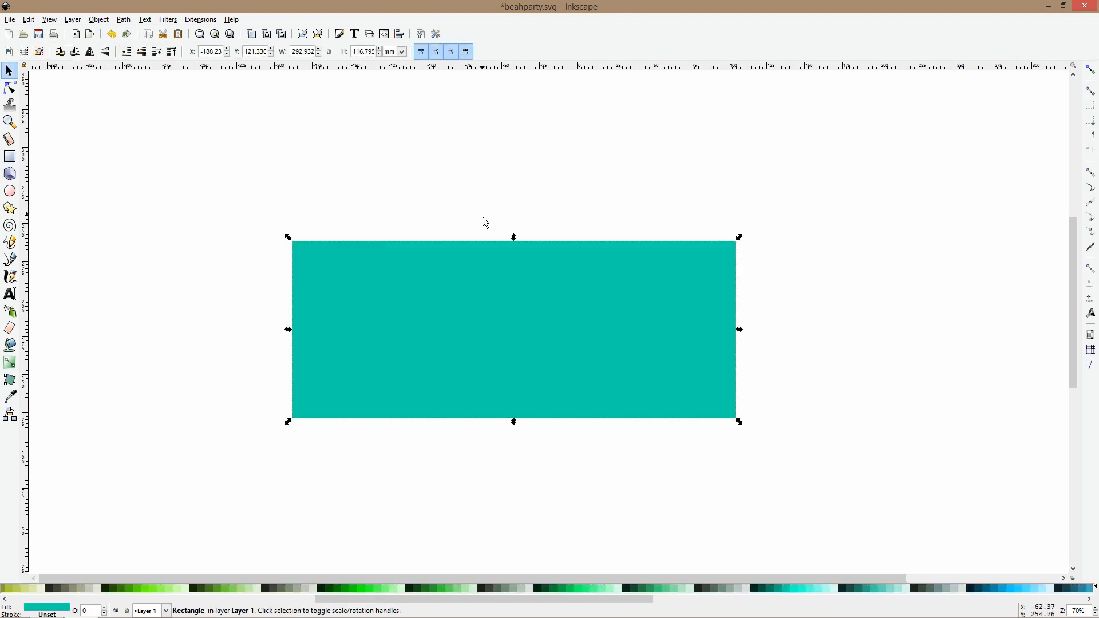
left_click_drag(513, 237, 630, 293)
key("Escape")
left_click(516, 290)
left_click(516, 303)
left_click_drag(574, 426, 523, 437)
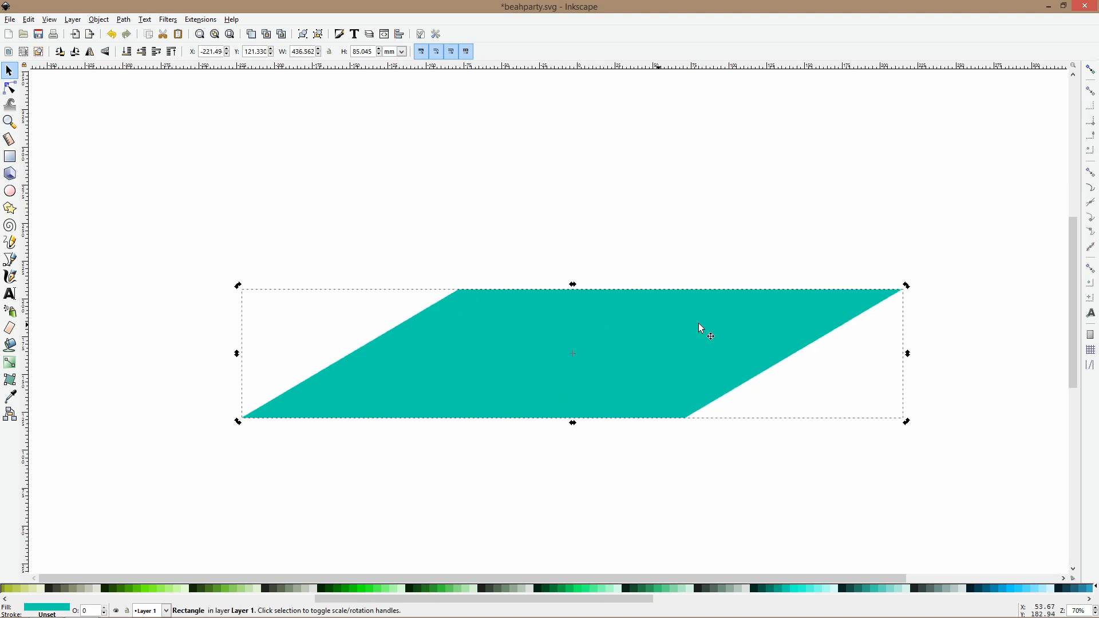
left_click_drag(906, 291, 935, 342)
left_click(635, 293)
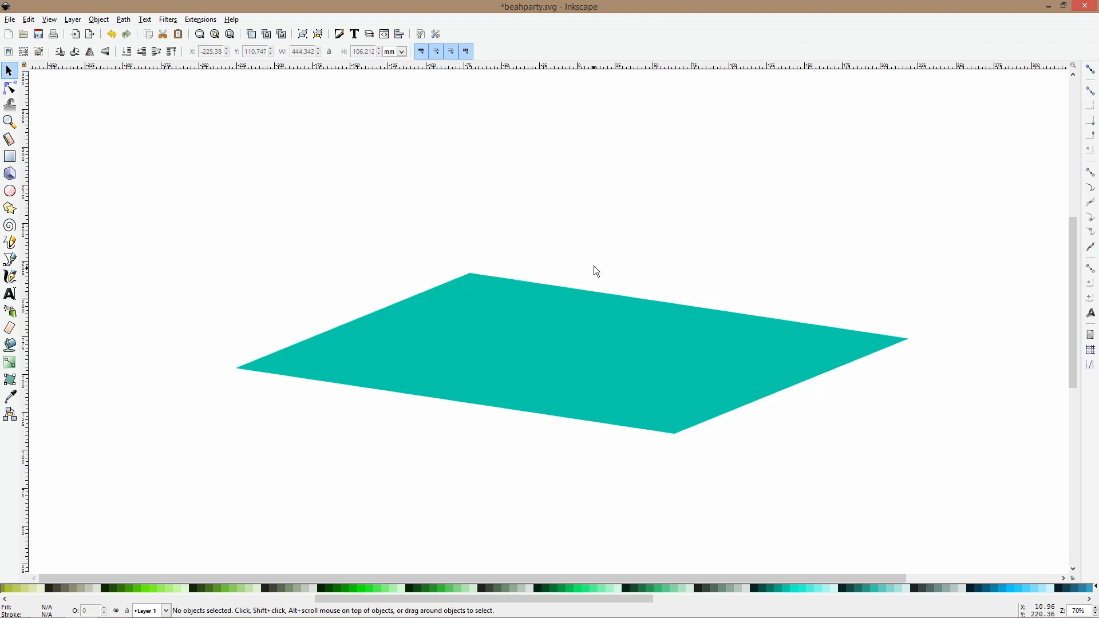
Draw a small closed five-sided, house-shaped path with the Bezier pen across the teal plane's upper edge.
left_click(10, 259)
scroll(564, 286, "up", 4)
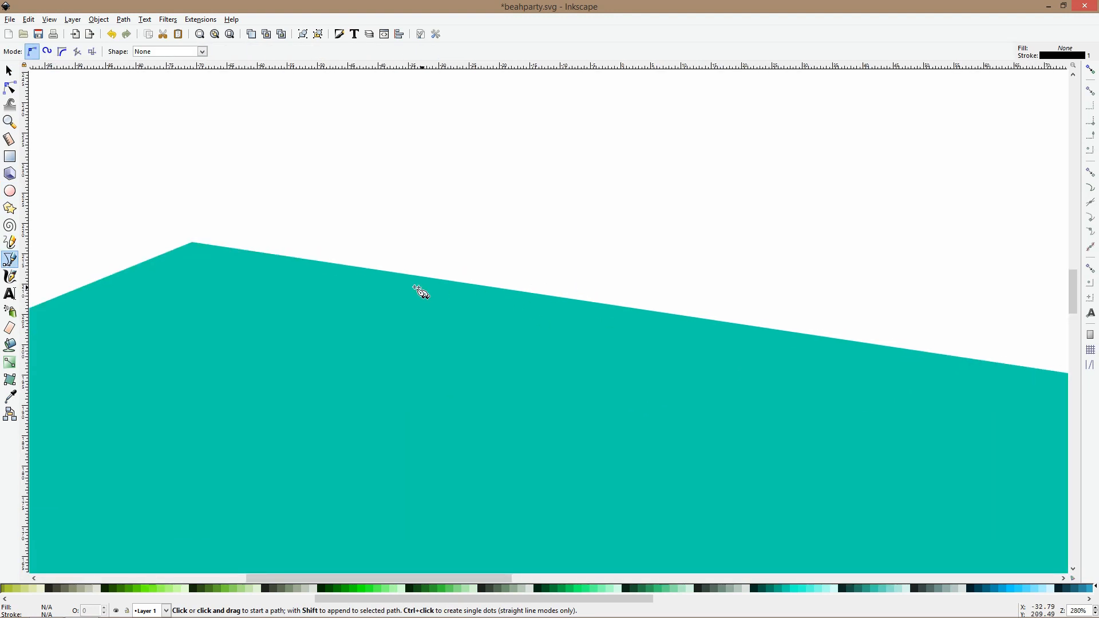
left_click(499, 285)
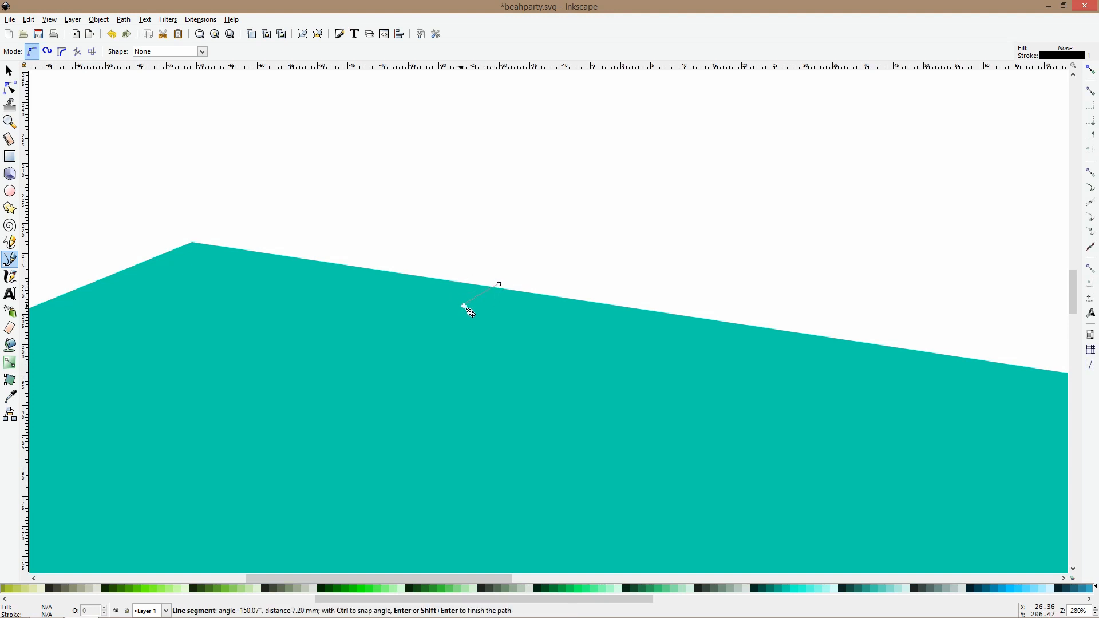
key("Escape")
key("space")
left_click(451, 304)
left_click(485, 272)
left_click(468, 260)
left_click(453, 274)
left_click(451, 303)
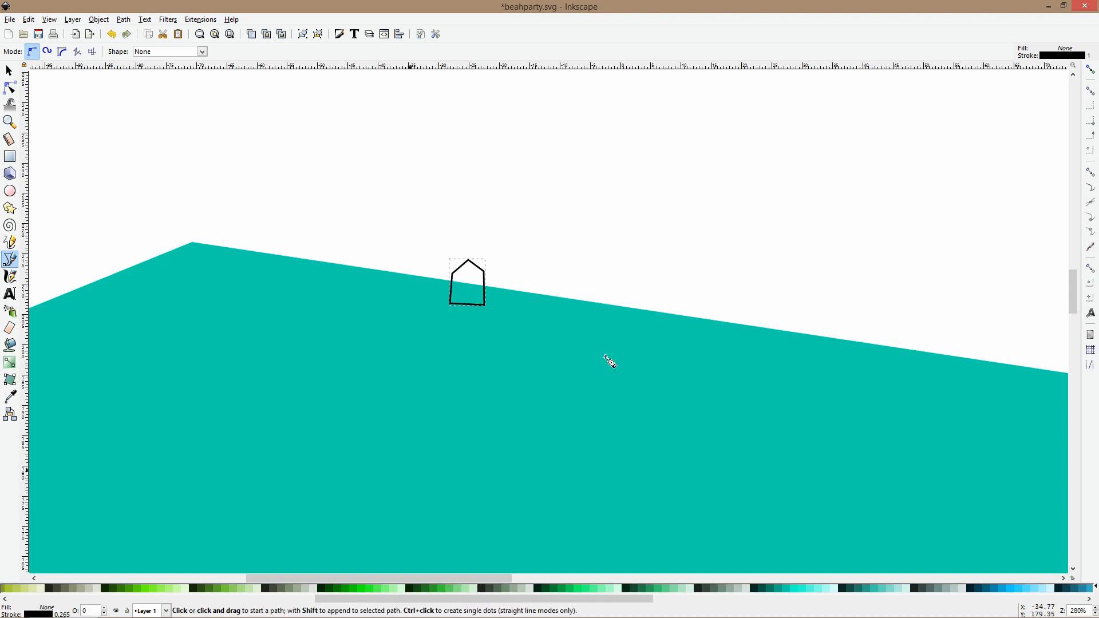
Give the small five-sided path a flat black fill and remove its stroke.
key("shift+ctrl+f")
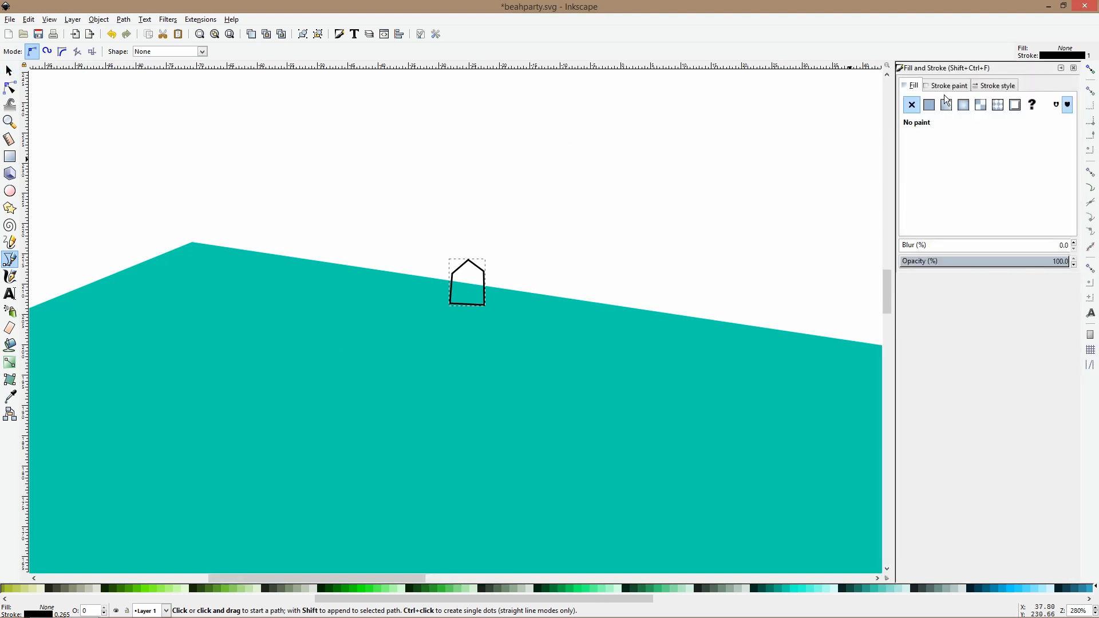
left_click(933, 104)
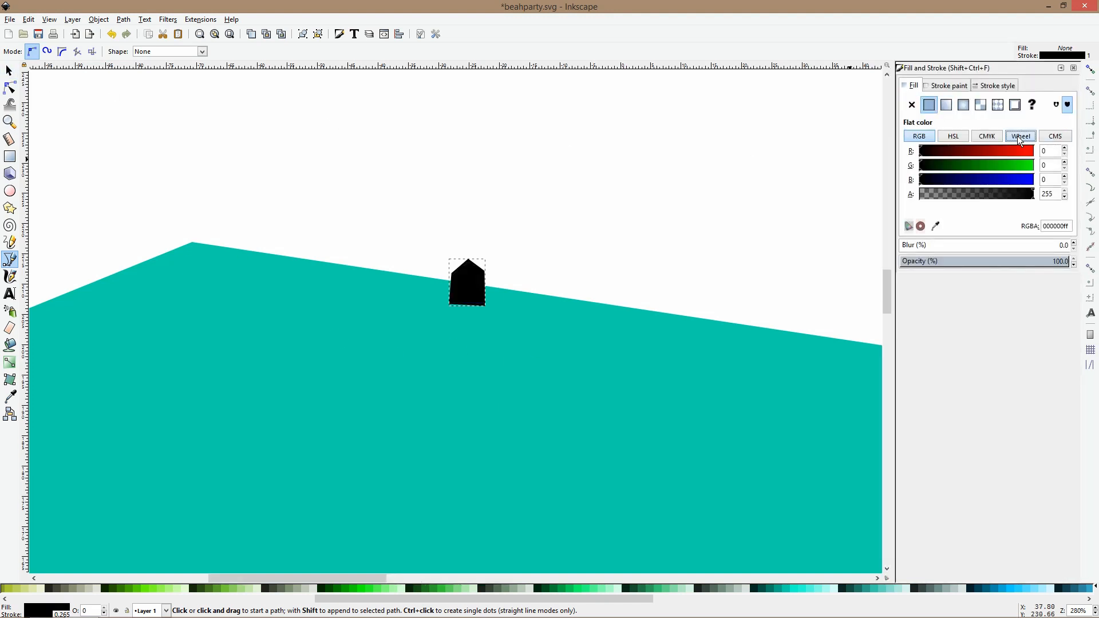
left_click(1019, 135)
left_click(930, 90)
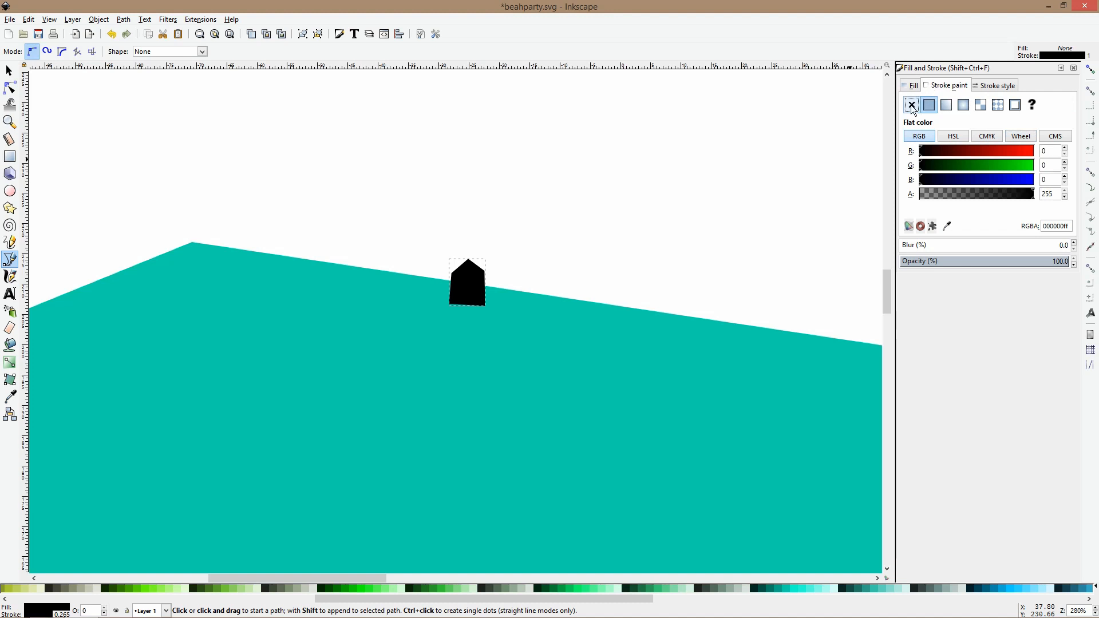
left_click(1019, 135)
left_click(911, 104)
left_click(912, 87)
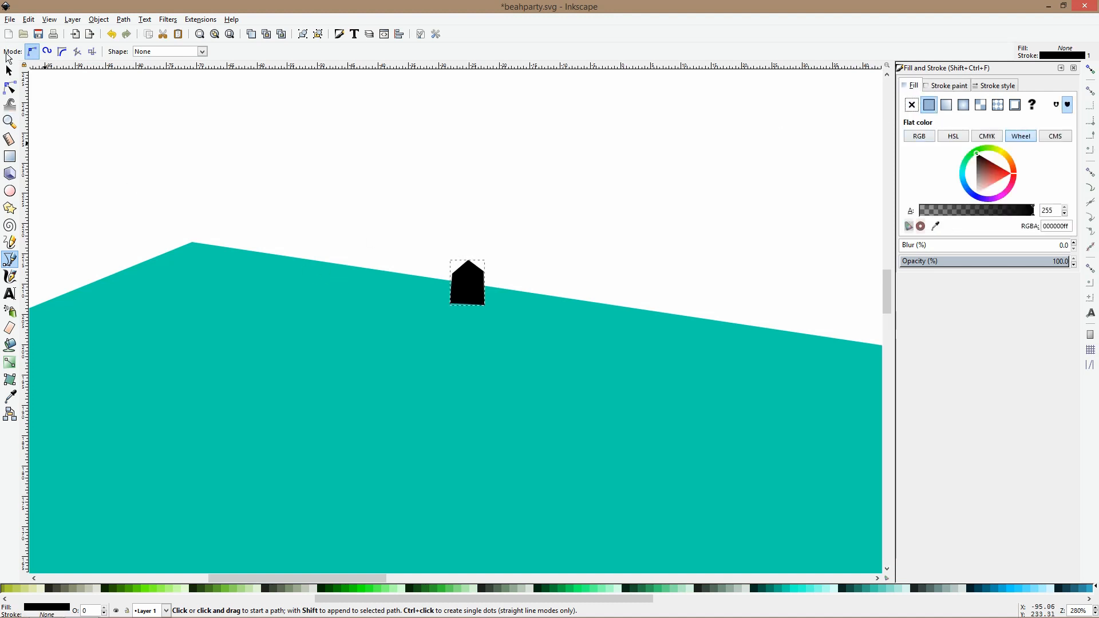
Edit the black path's nodes to round its top into a dome, and delete the shape.
left_click(11, 87)
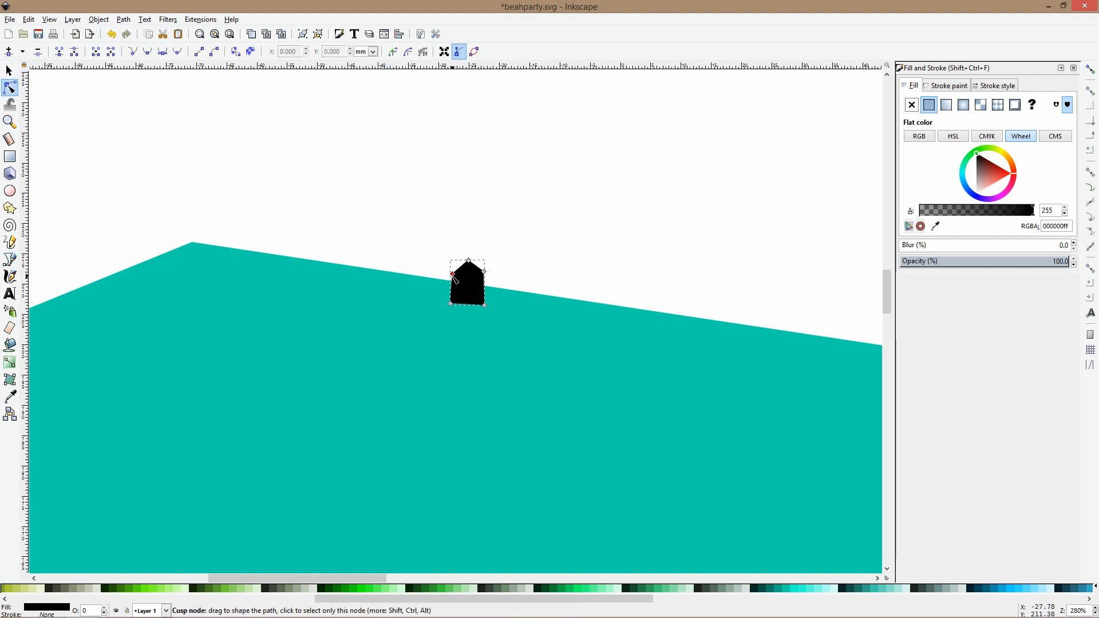
left_click(937, 86)
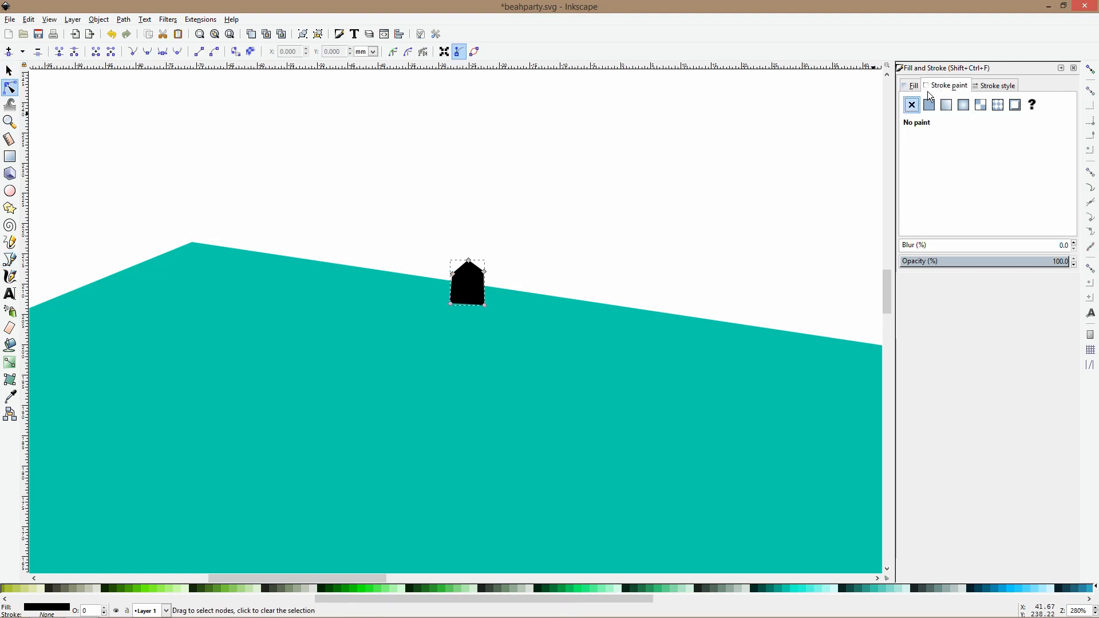
left_click(912, 87)
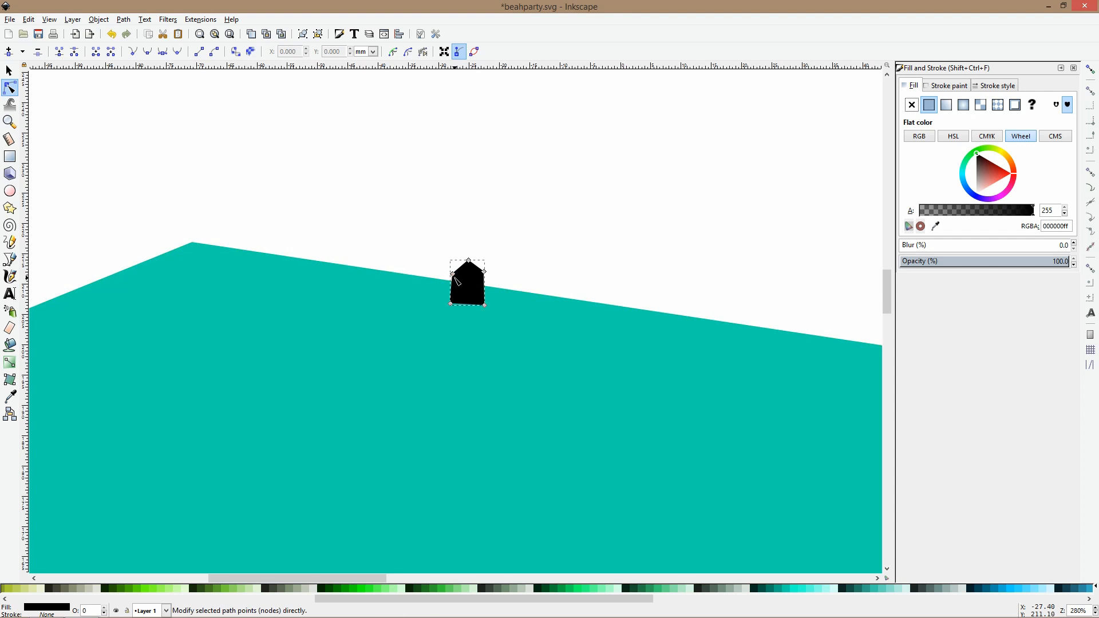
left_click(485, 272, "ctrl")
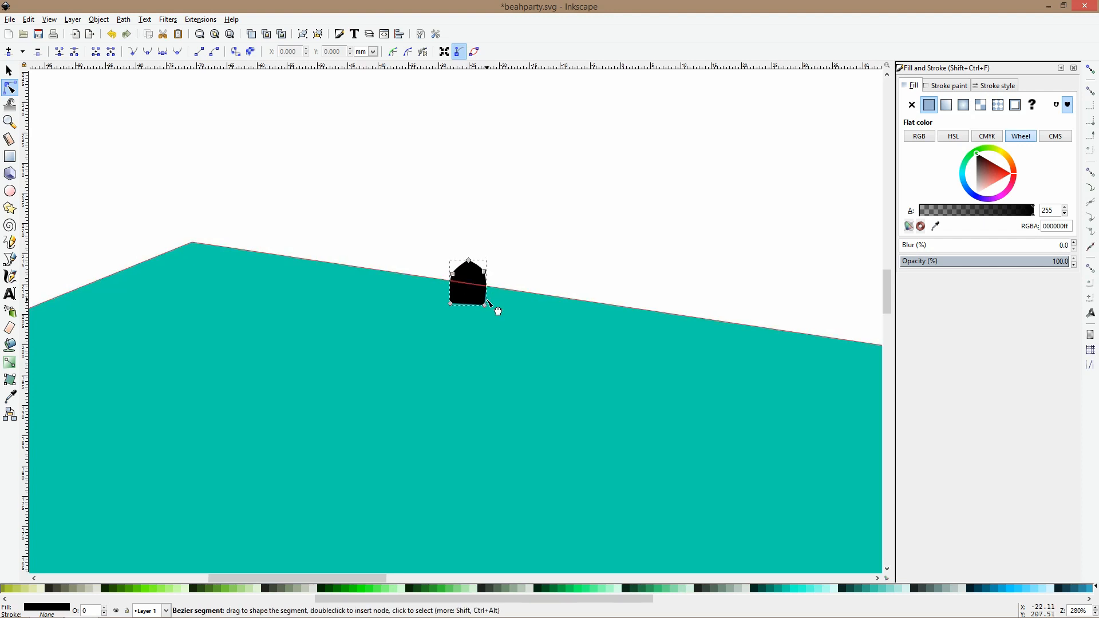
left_click_drag(443, 233, 481, 265)
key("s")
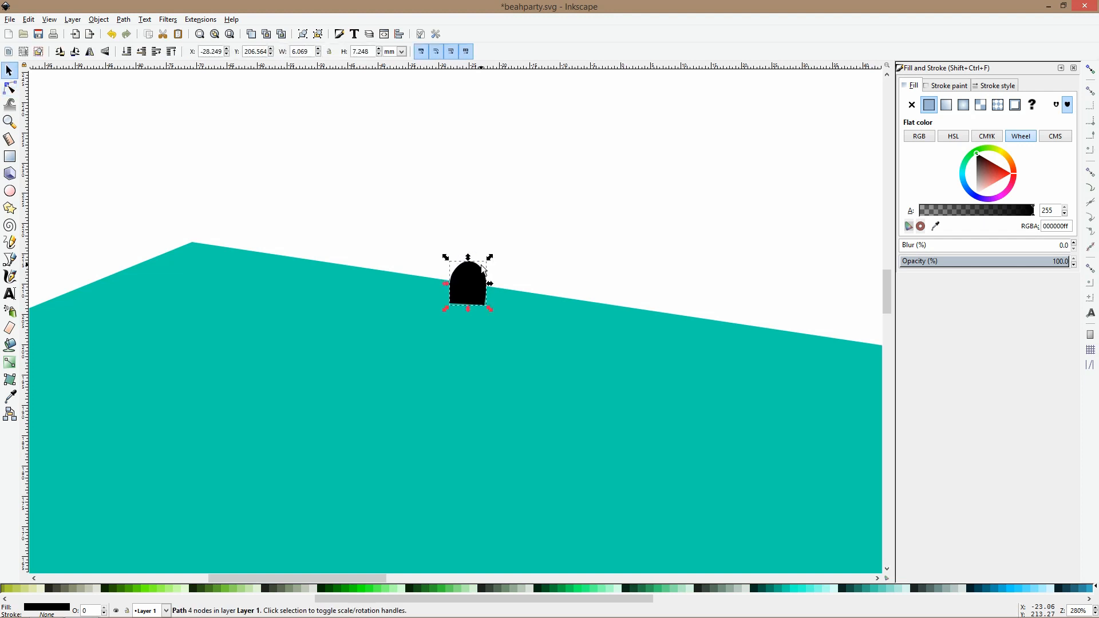
key("Delete")
Draw a rectangle about 6.8 × 10.3 mm across the plane's upper edge and round its corners to a radius of about 3.4 mm.
key("r")
left_click_drag(460, 248, 502, 310)
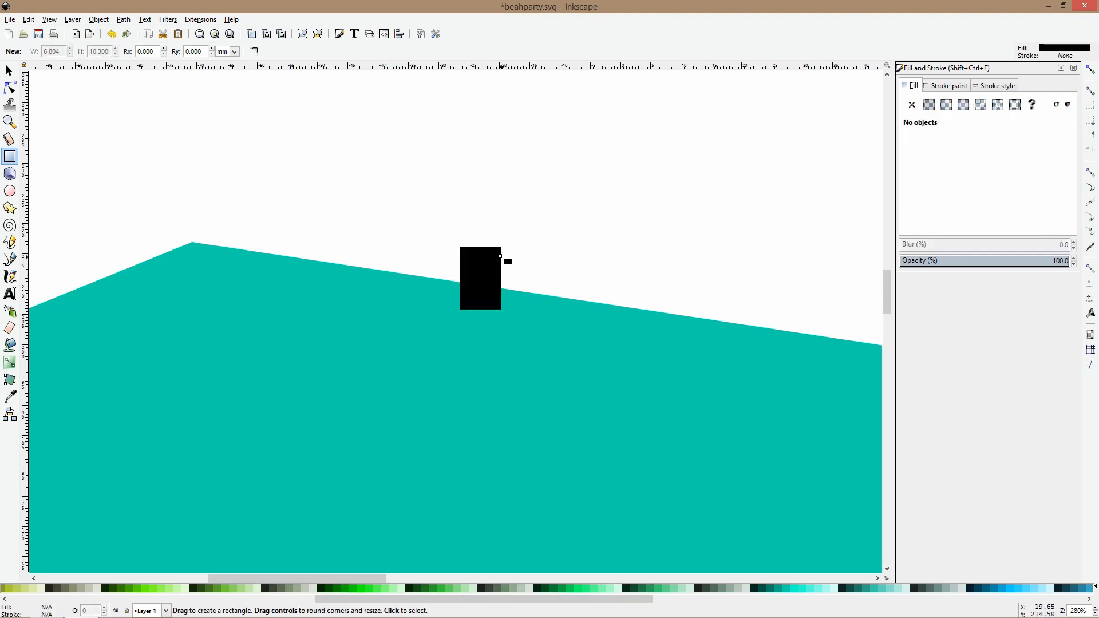
left_click_drag(502, 248, 502, 268)
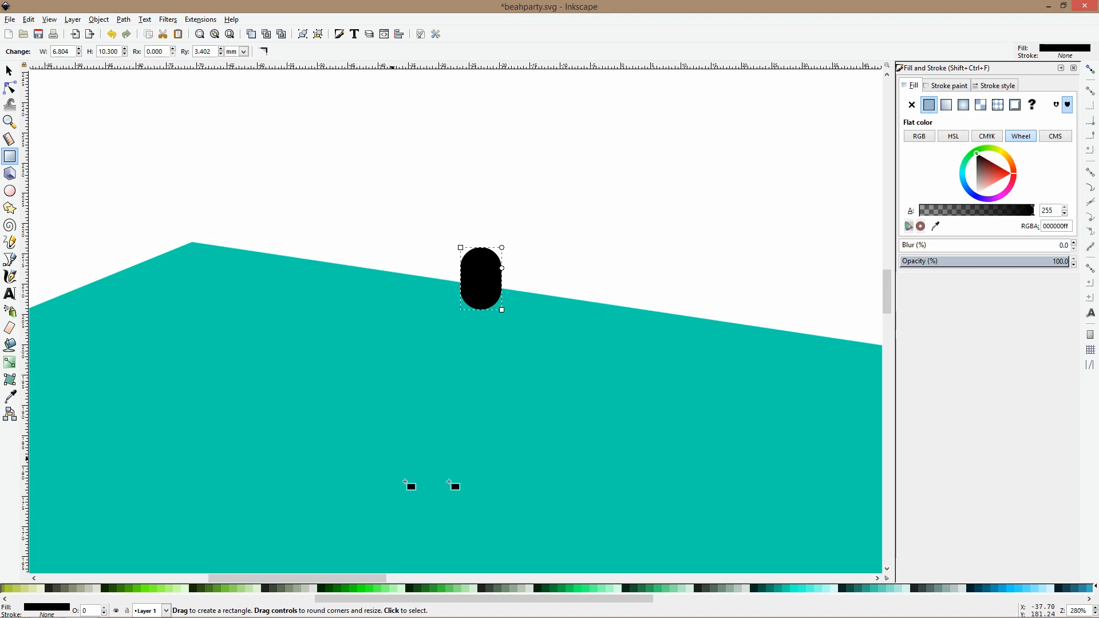
Fill the small rounded rectangle with the light brown colour d38d5f.
left_click_drag(652, 598, 401, 598)
left_click(384, 588)
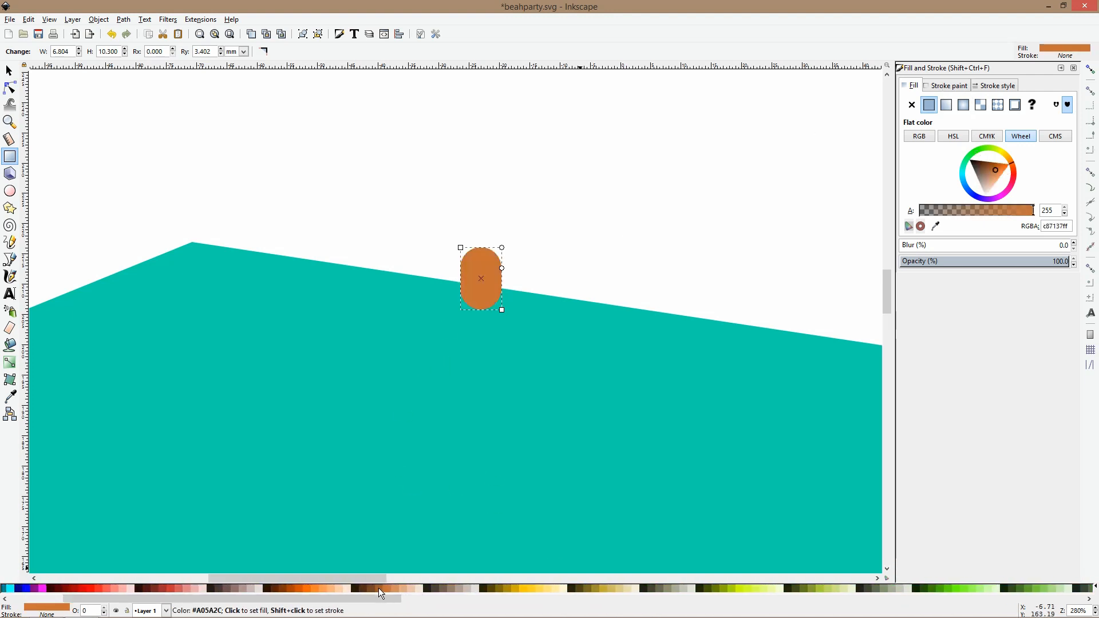
left_click(393, 586)
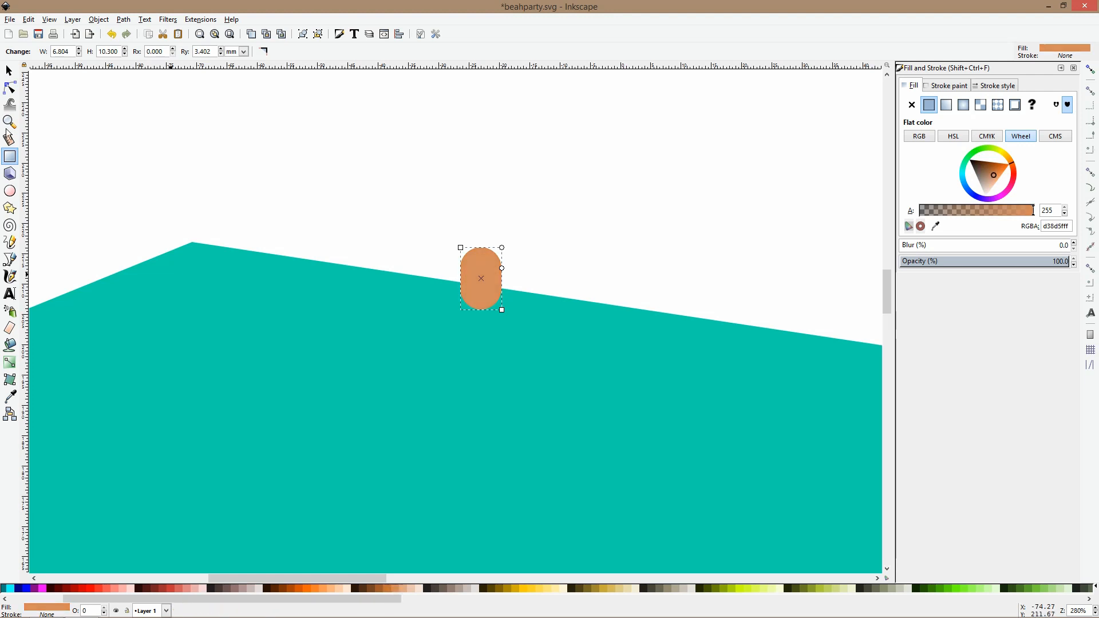
Stretch the light brown rounded rectangle downward to a height of about 12.1 mm.
left_click(10, 88)
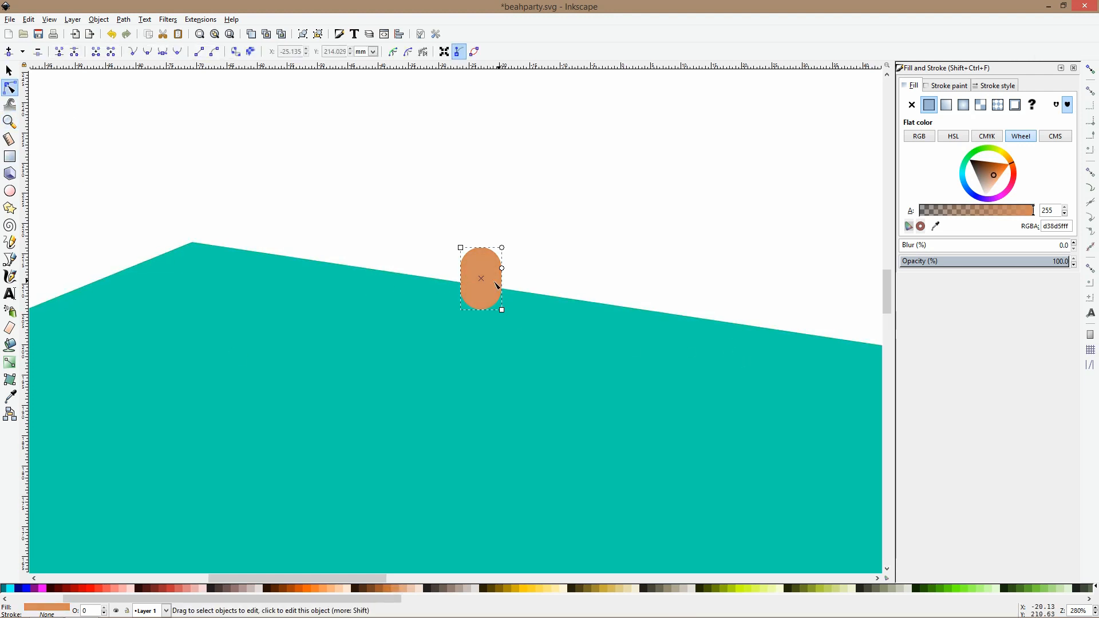
left_click(10, 259)
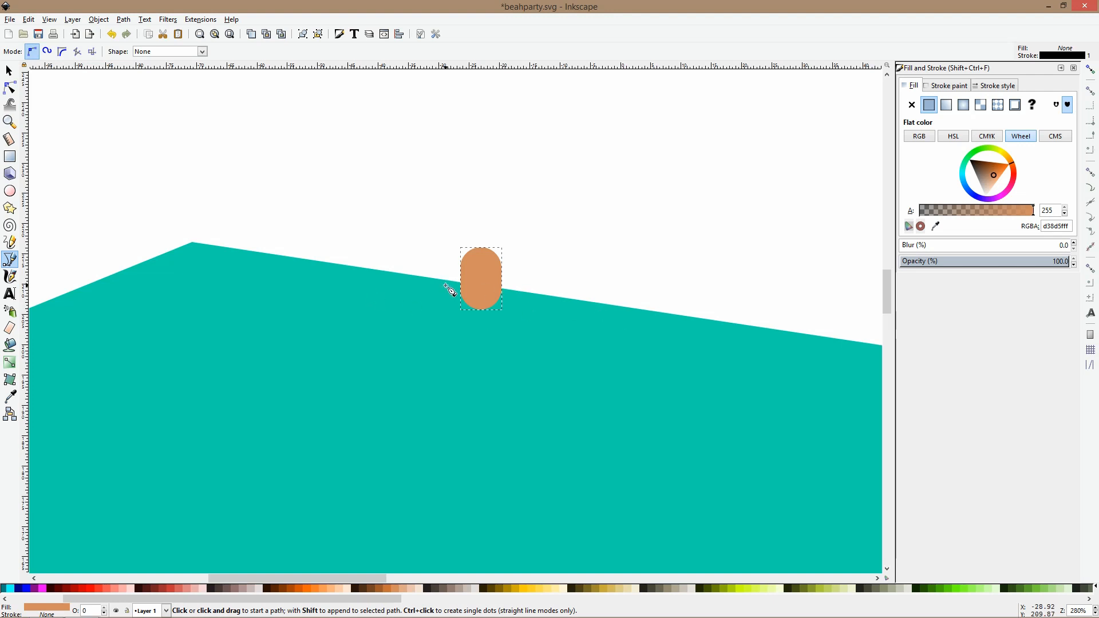
key("s")
left_click_drag(481, 316, 481, 329)
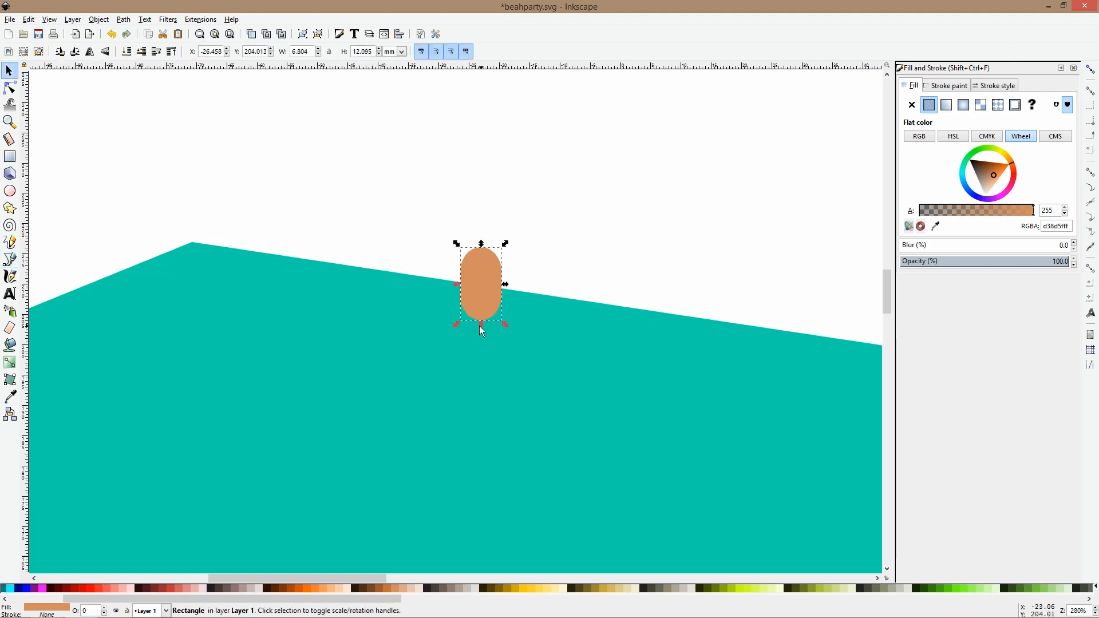
left_click(9, 89)
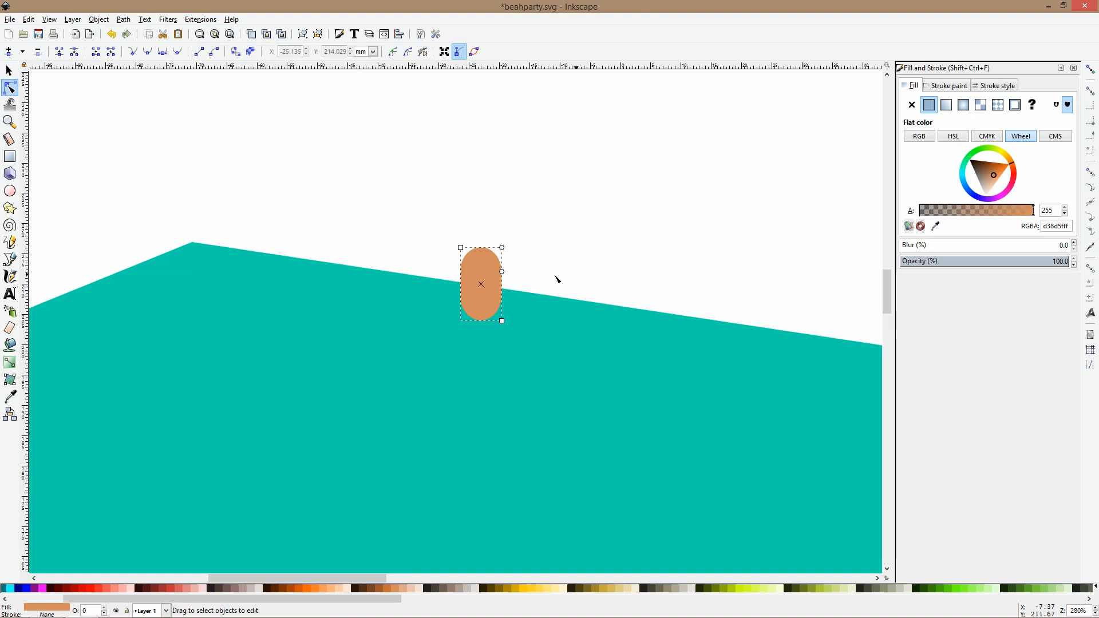
Fully round the light brown shape's corners and draw a closed four-sided path about 16.5 × 9.9 mm across its lower half.
left_click_drag(501, 271, 502, 248)
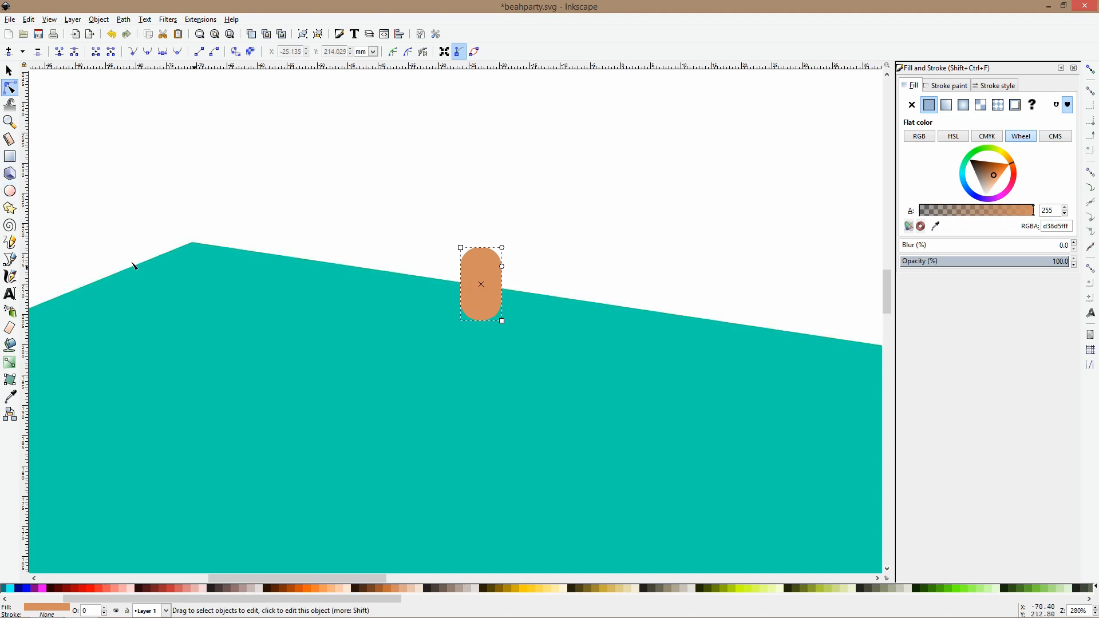
left_click(17, 261)
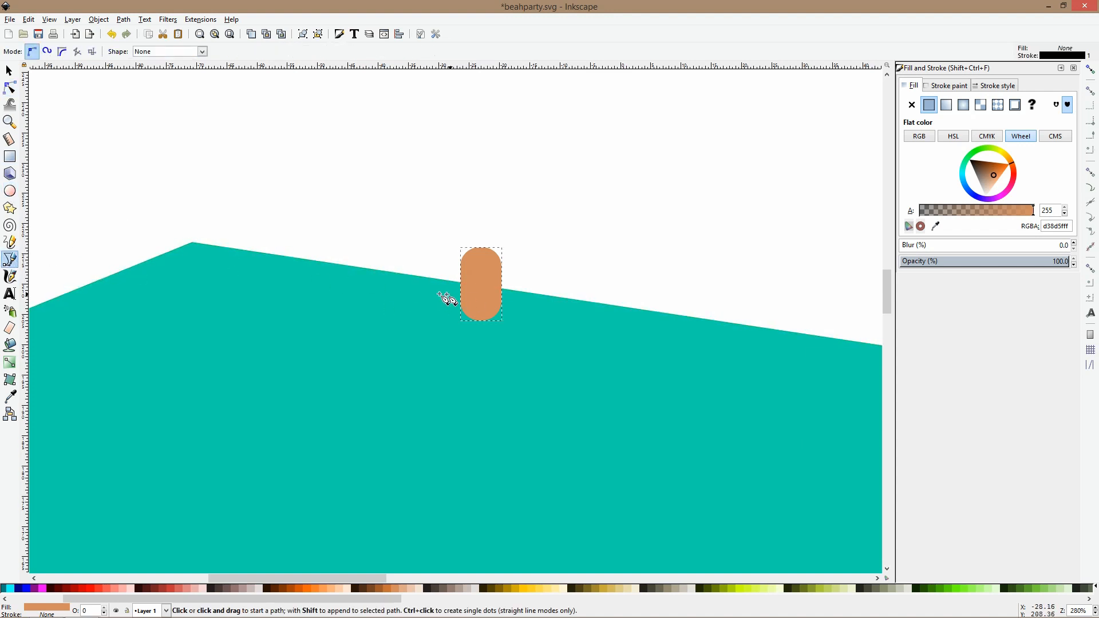
left_click(438, 293)
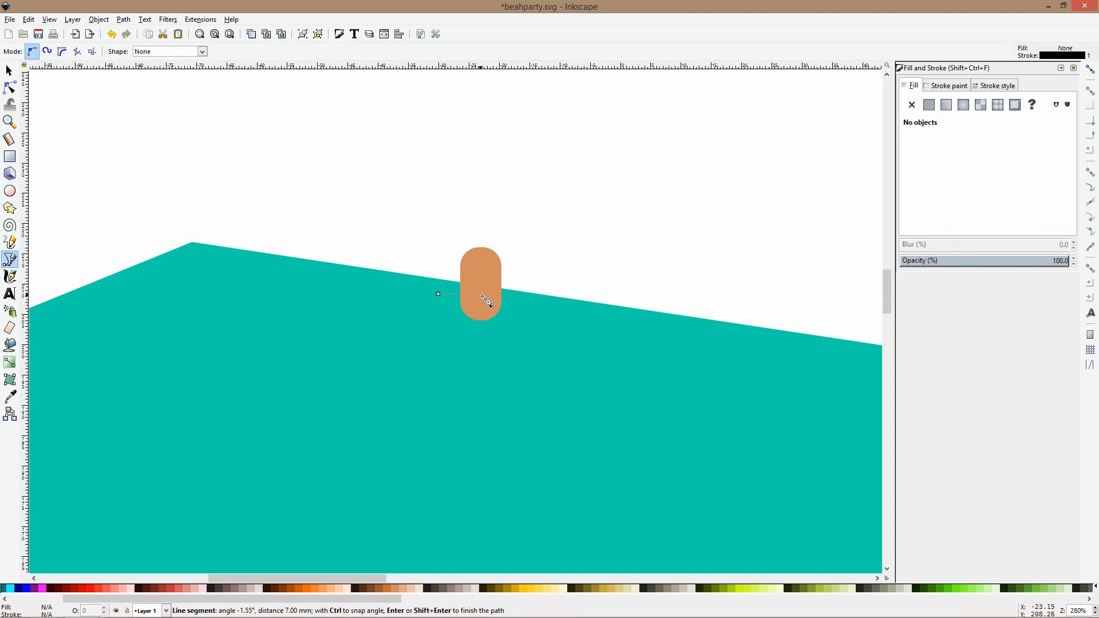
left_click(536, 309)
left_click(534, 345)
left_click(442, 352)
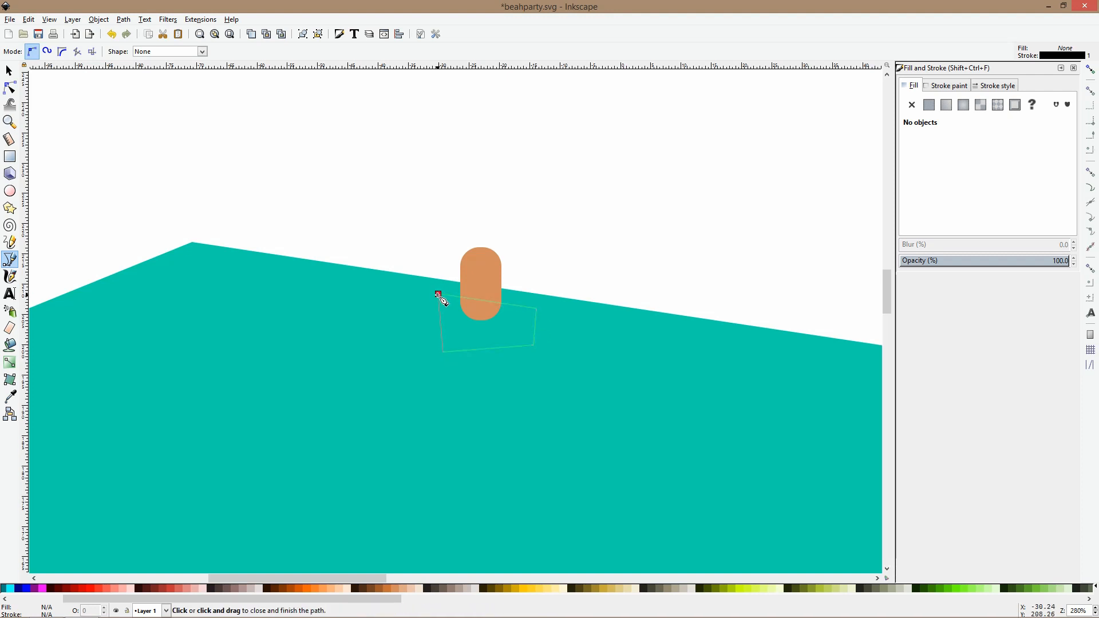
left_click(437, 294)
Nudge the four-sided path up slightly and subtract it from the light brown shape to cut off the lower end.
key("s")
key("Up")
key("Up")
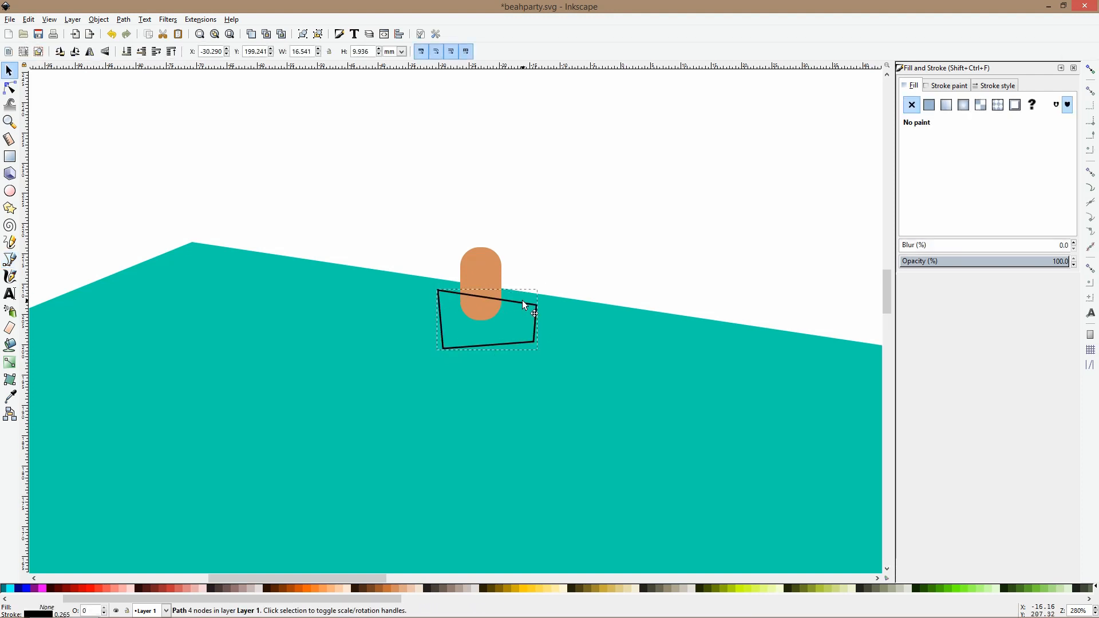
left_click(501, 272, "shift")
key("ctrl+minus")
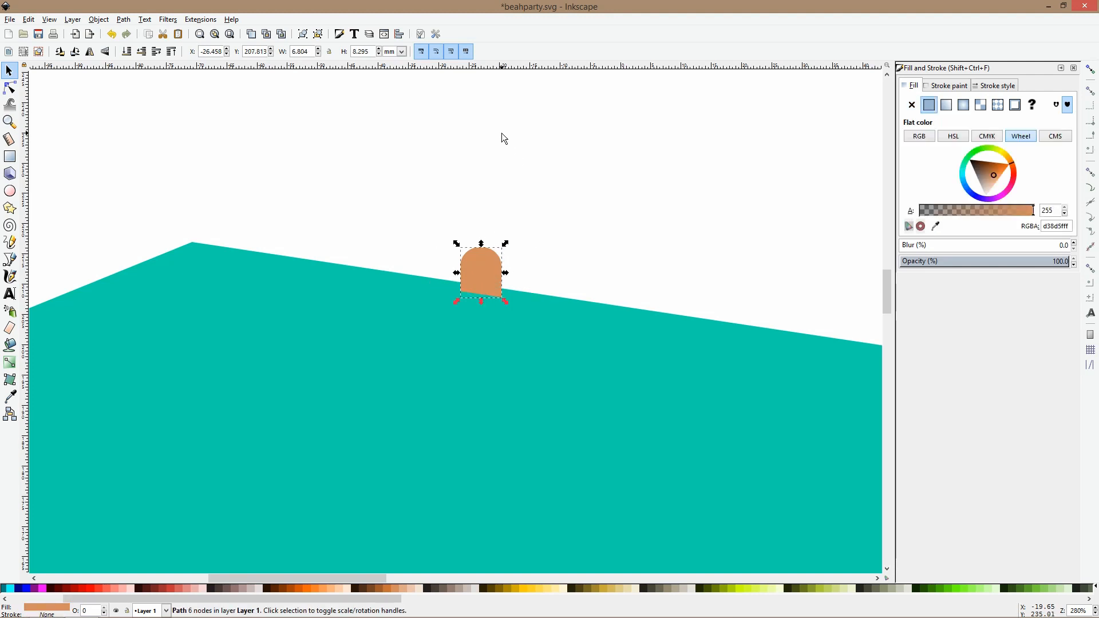
Draw a light brown circle about 9 mm in diameter just above the rounded body as a head.
key("e")
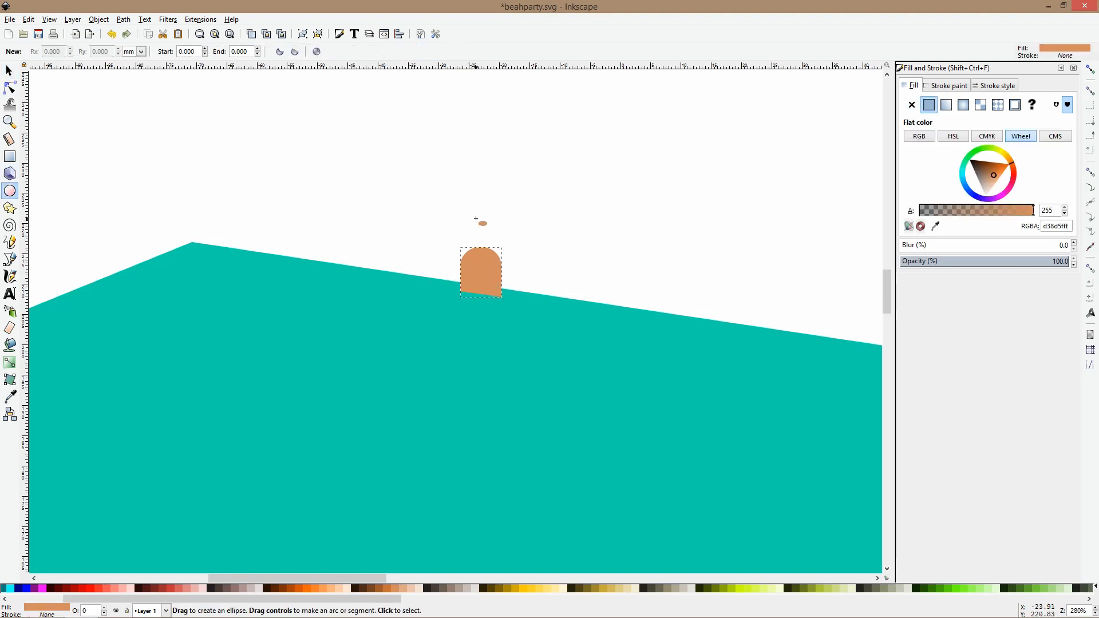
left_click_drag(462, 199, 484, 219)
key("s")
Centre the head and body on a common vertical axis and enlarge the head circle to about 9.4 mm.
left_click(486, 281, "shift")
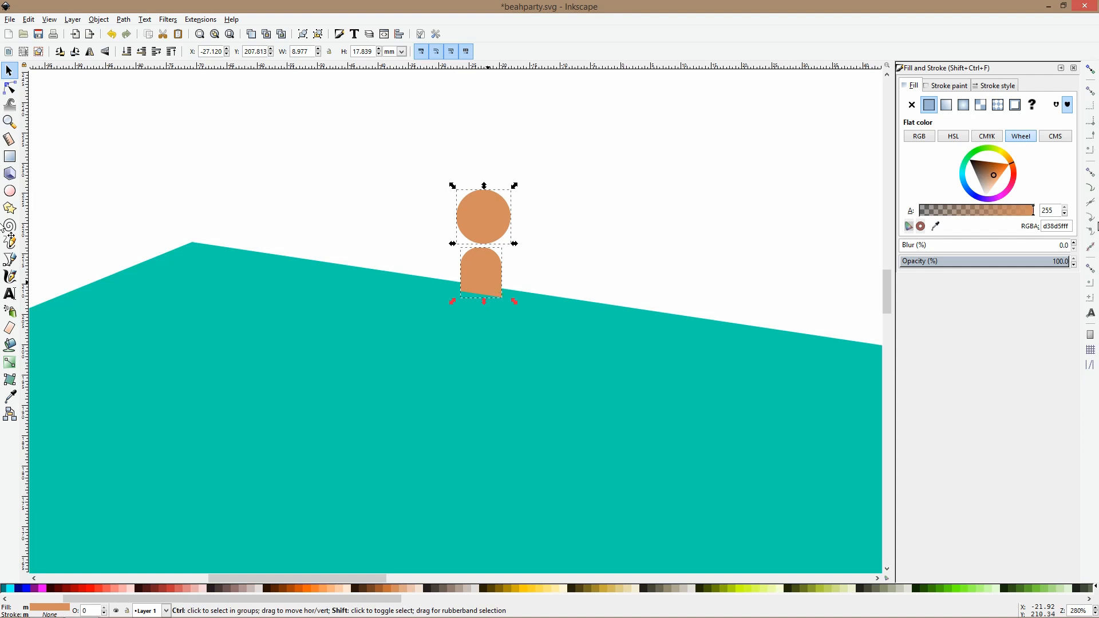
key("shift+ctrl+a")
left_click(1008, 121)
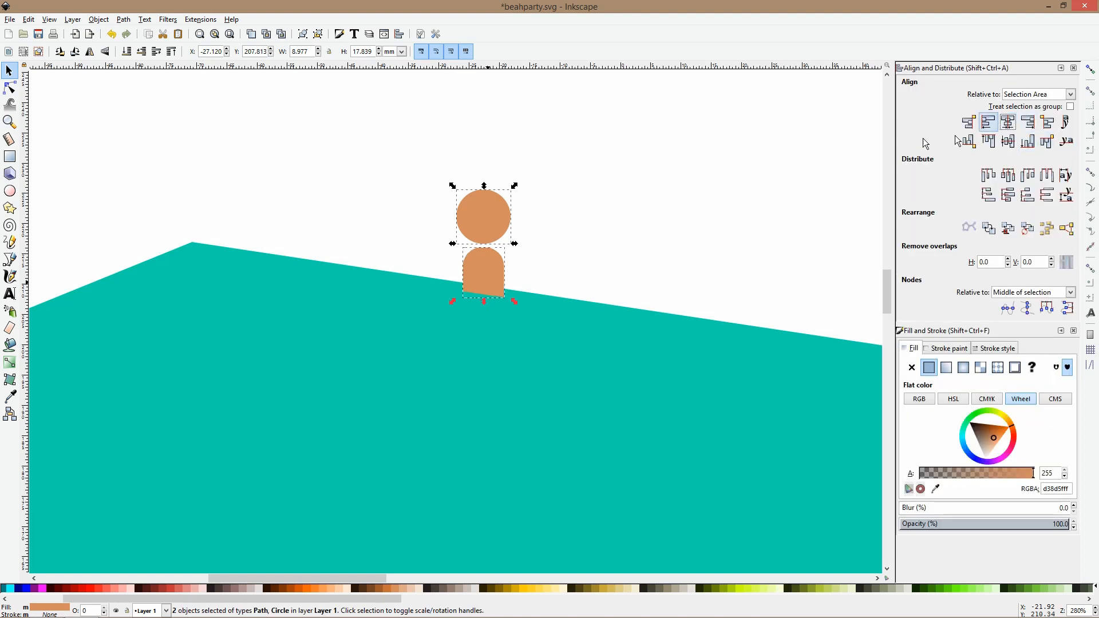
left_click(594, 186)
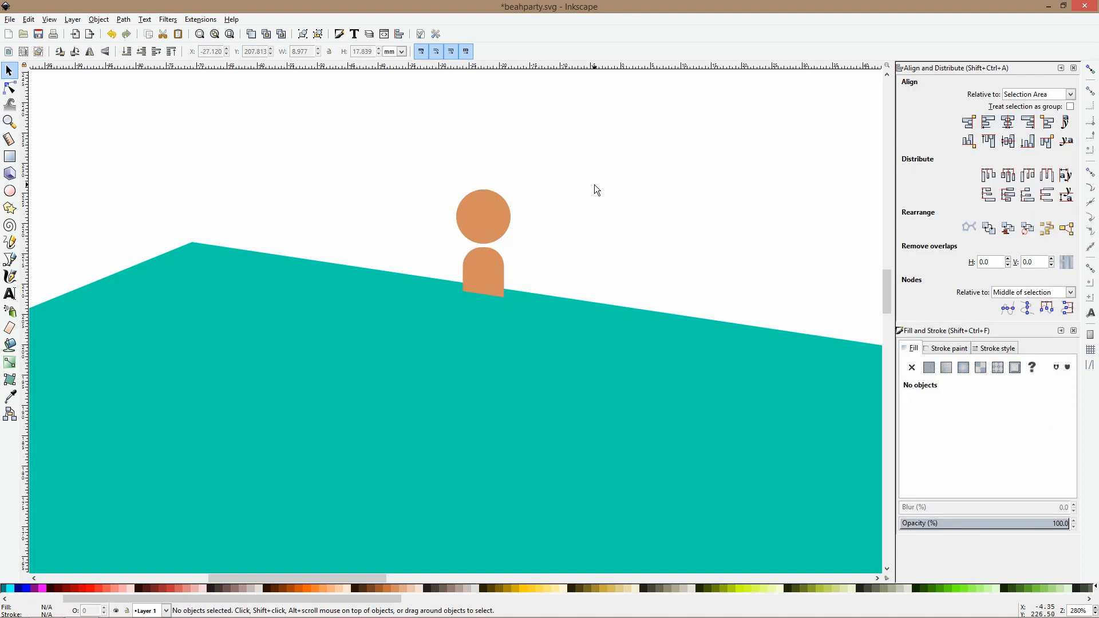
left_click(509, 227)
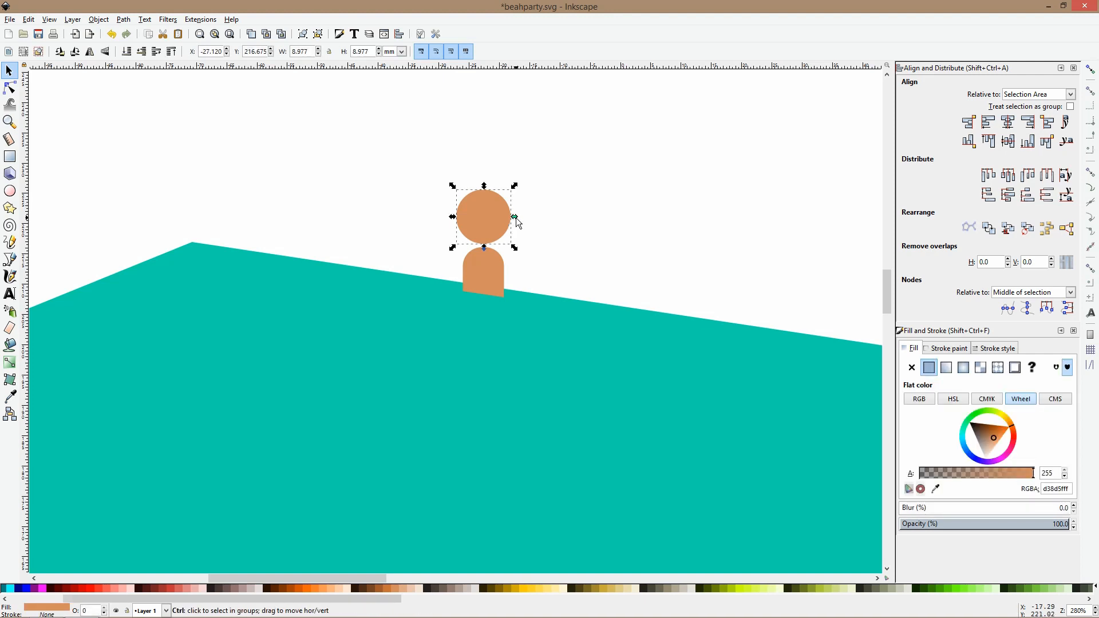
left_click_drag(486, 220, 496, 215)
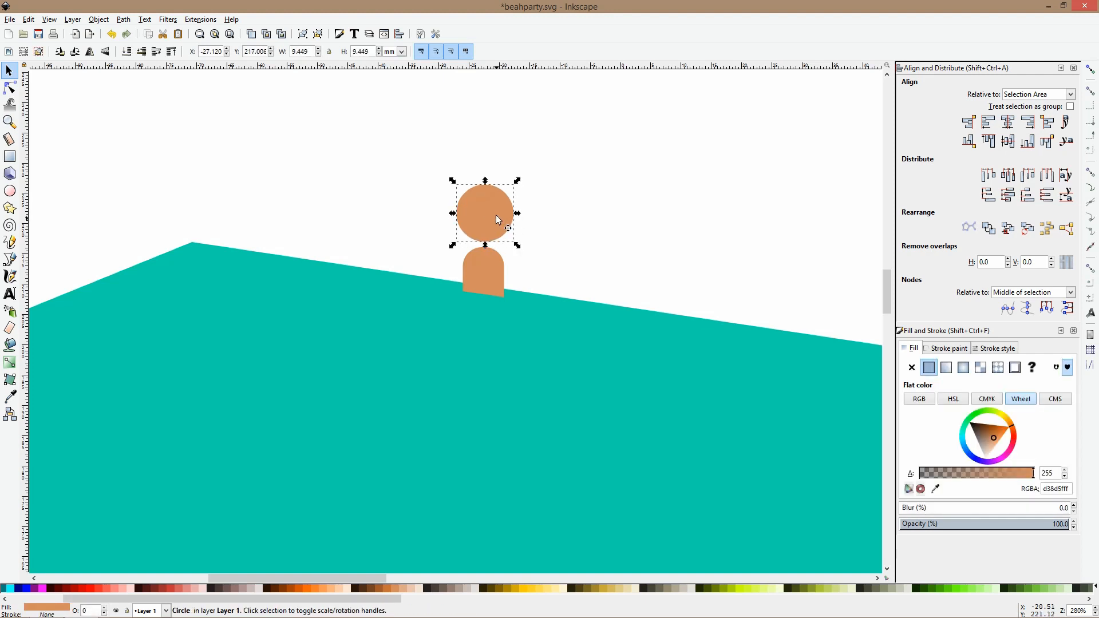
Draw a closed spiky hair outline rising above the head, with its lower edge crossing the head circle.
left_click(10, 259)
scroll(496, 189, "up", 4)
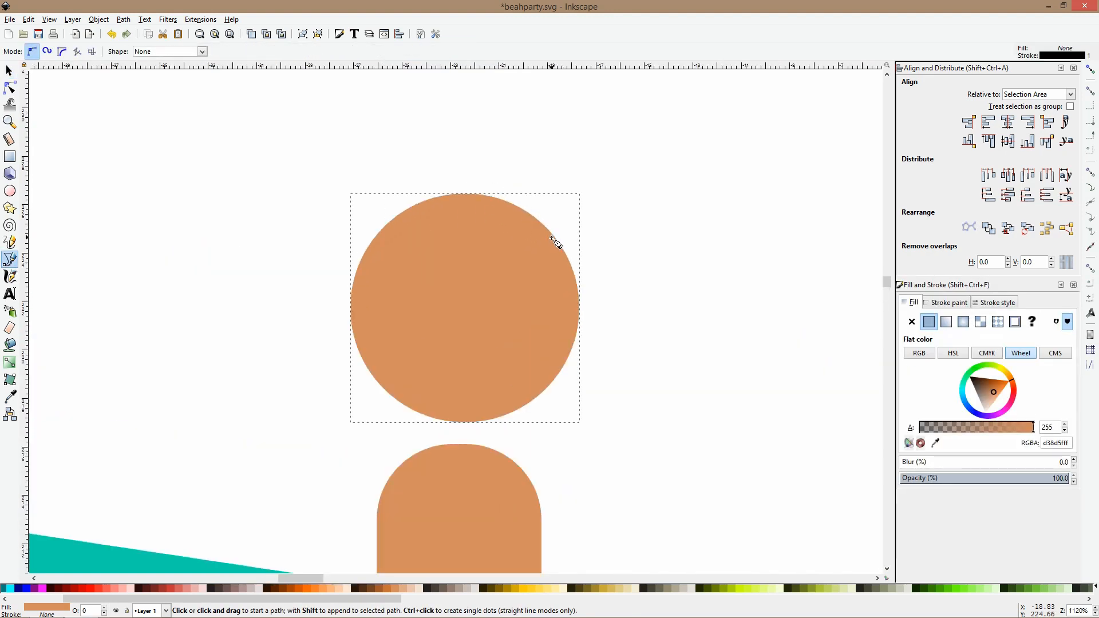
left_click(553, 235)
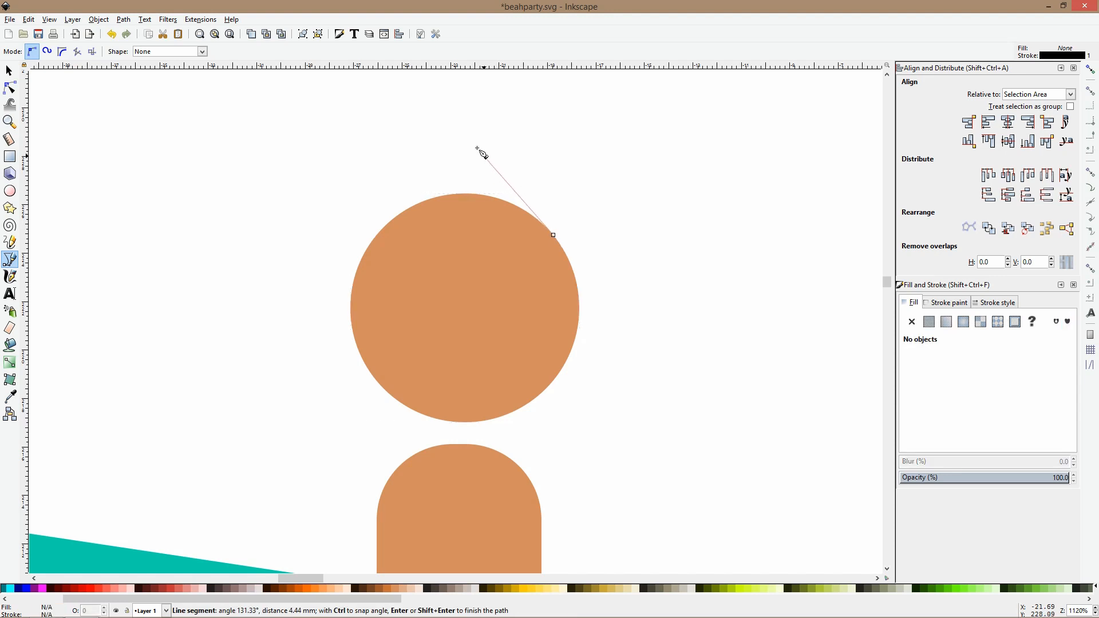
left_click(467, 111)
left_click(457, 145)
left_click(423, 111)
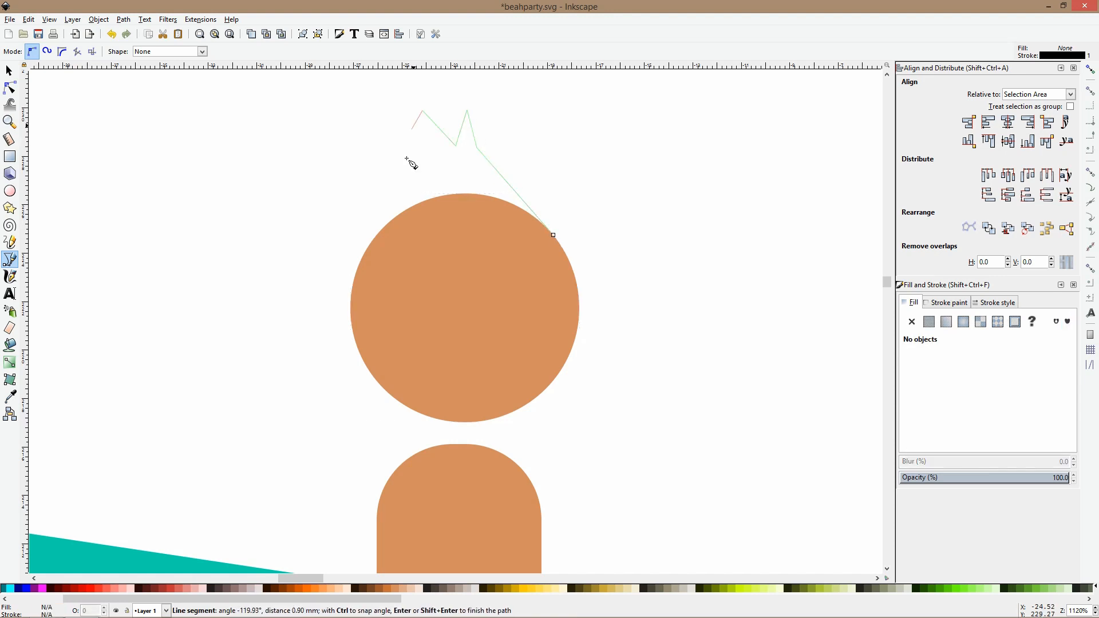
left_click(394, 162)
left_click(369, 128)
left_click(359, 178)
left_click(354, 172)
left_click(348, 227)
left_click_drag(401, 289, 427, 284)
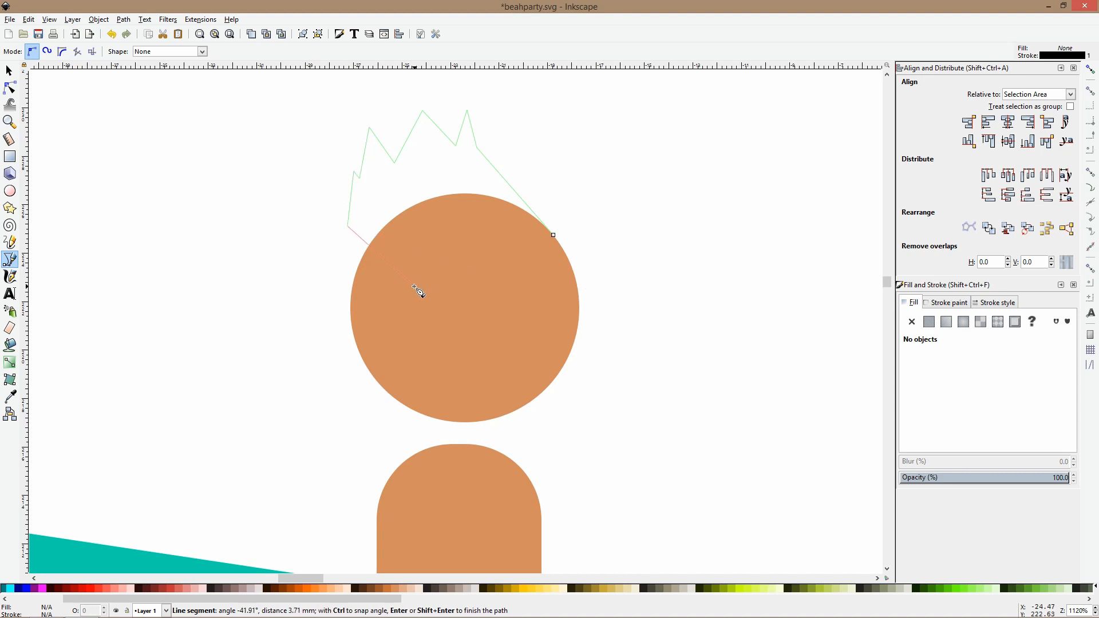
left_click(554, 236)
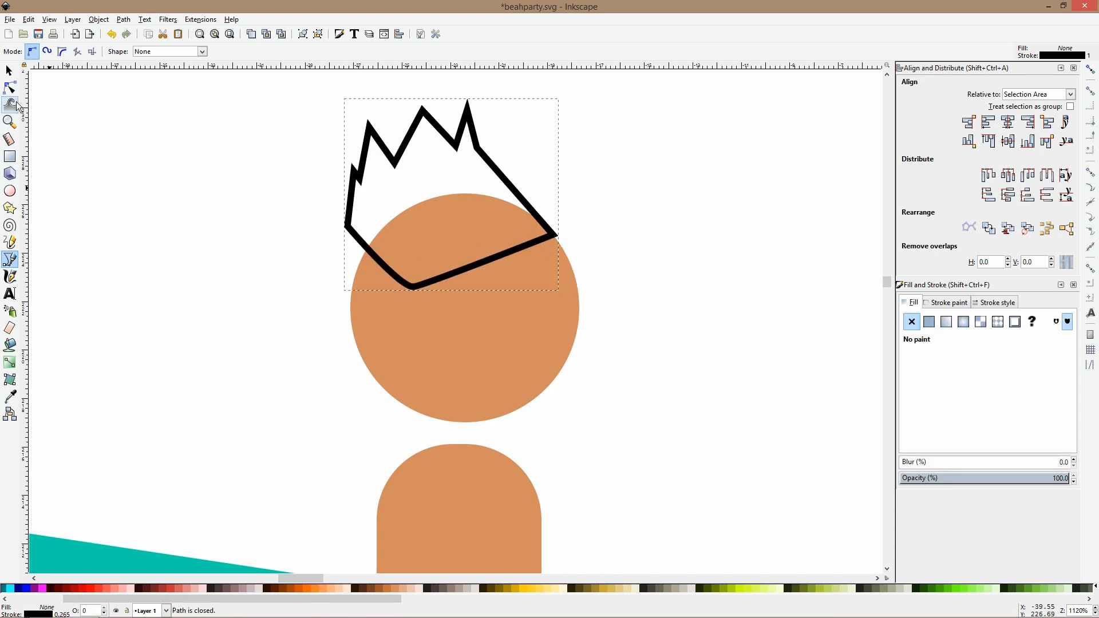
Smooth the hair outline's outer side nodes and reshape its curves and spikes to about 8.9 × 8 mm overall.
left_click(347, 226, "ctrl")
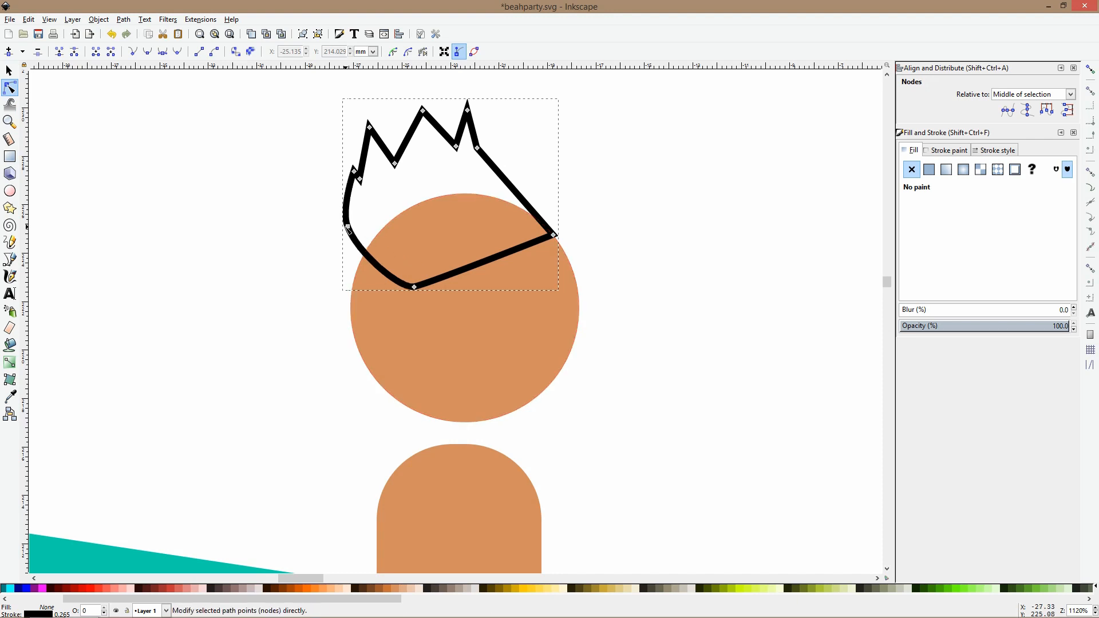
left_click(477, 148, "ctrl")
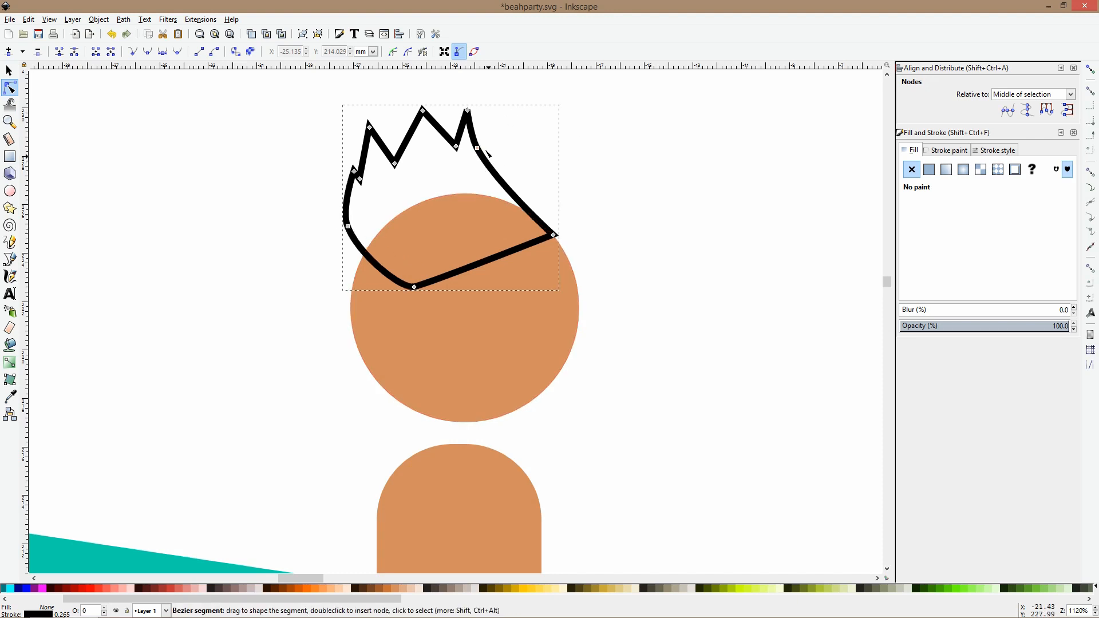
left_click_drag(354, 171, 349, 153)
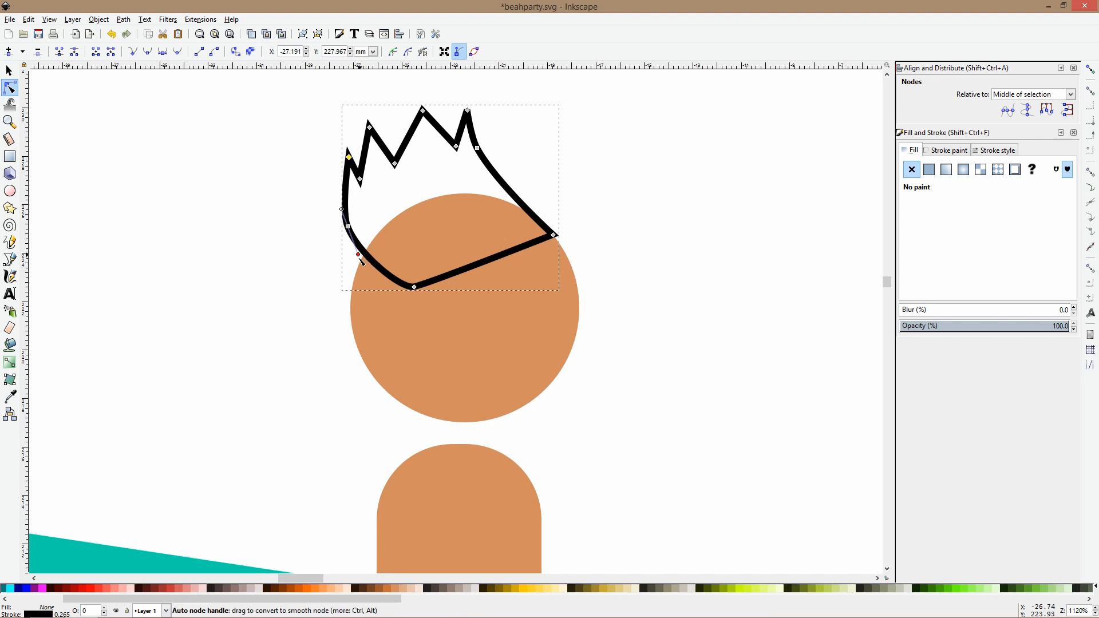
left_click_drag(358, 253, 361, 283)
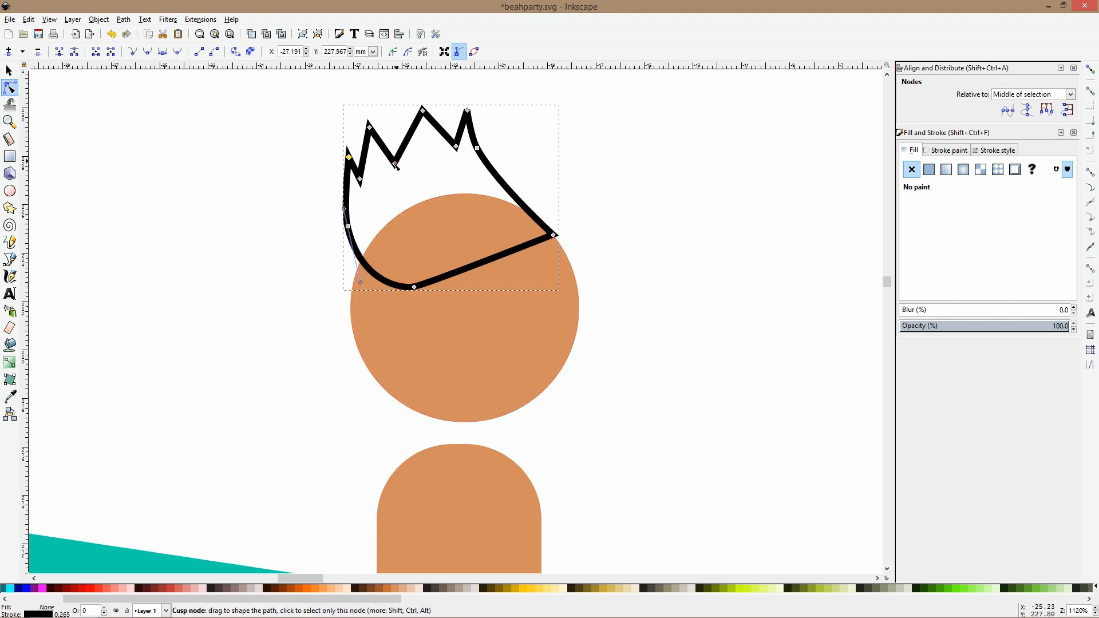
left_click_drag(395, 164, 411, 162)
left_click_drag(371, 129, 381, 104)
key("s")
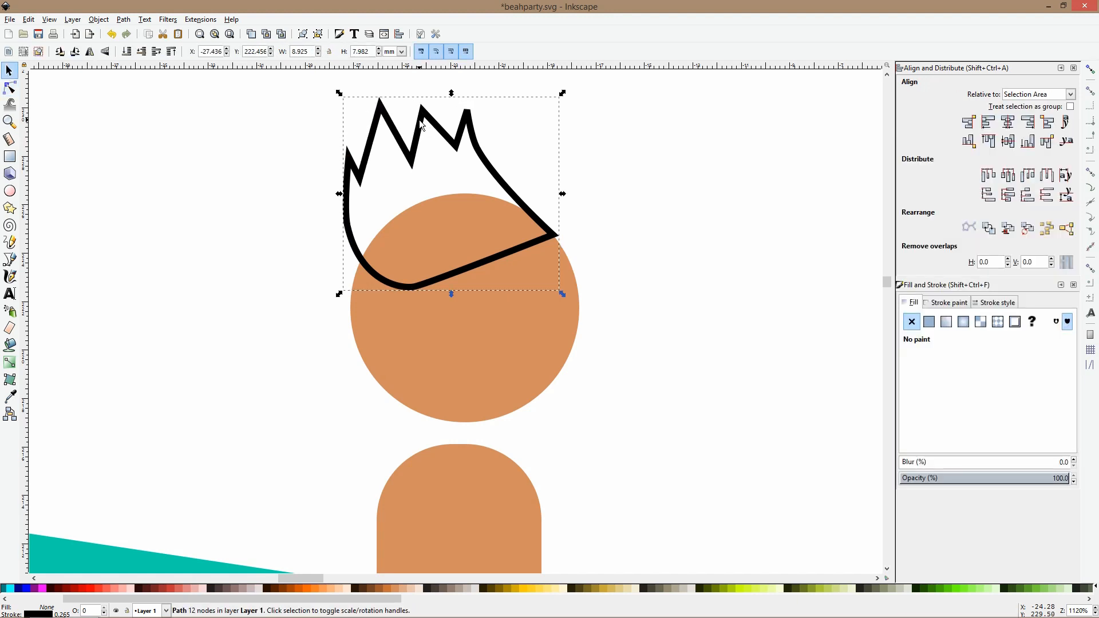
Place the hair behind the head and give it a purple 660080 fill with no stroke.
key("Page_Down")
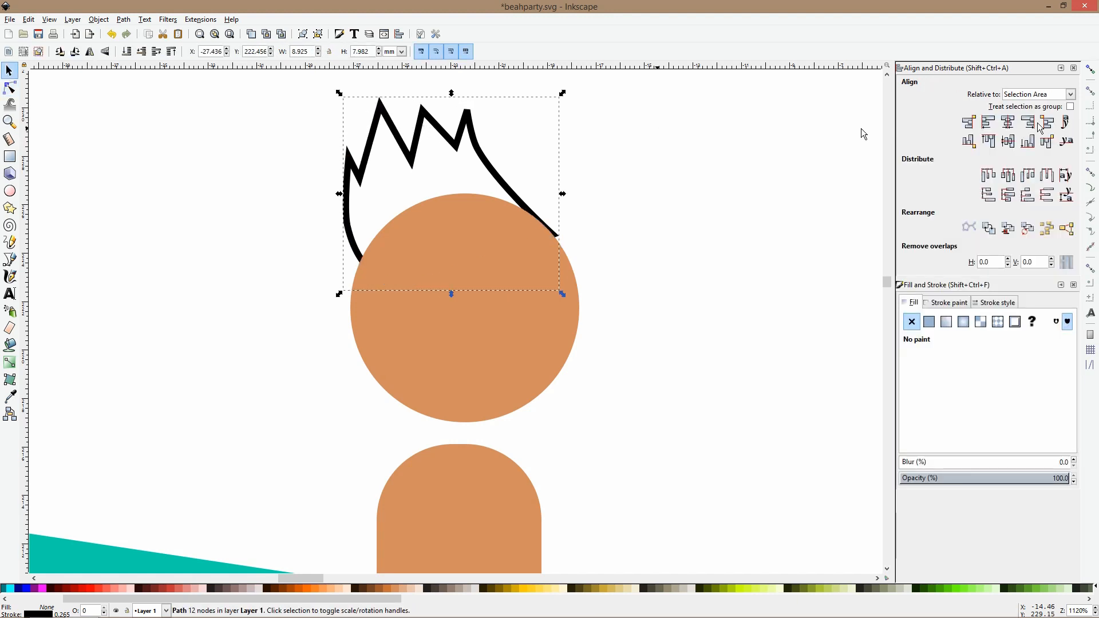
left_click(954, 303)
left_click(912, 322)
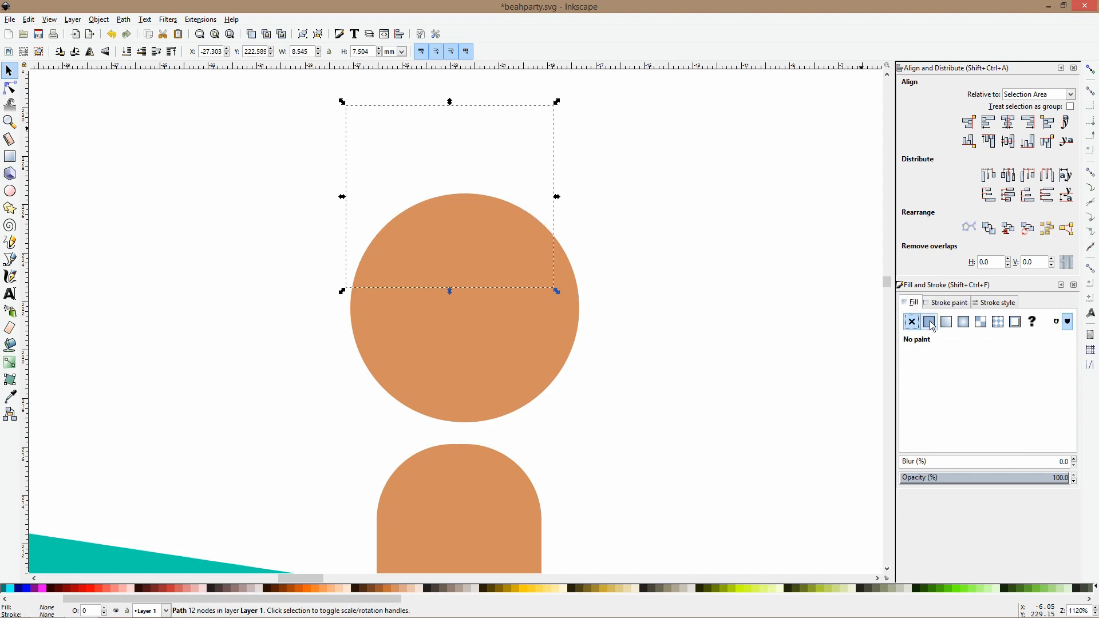
left_click(930, 322)
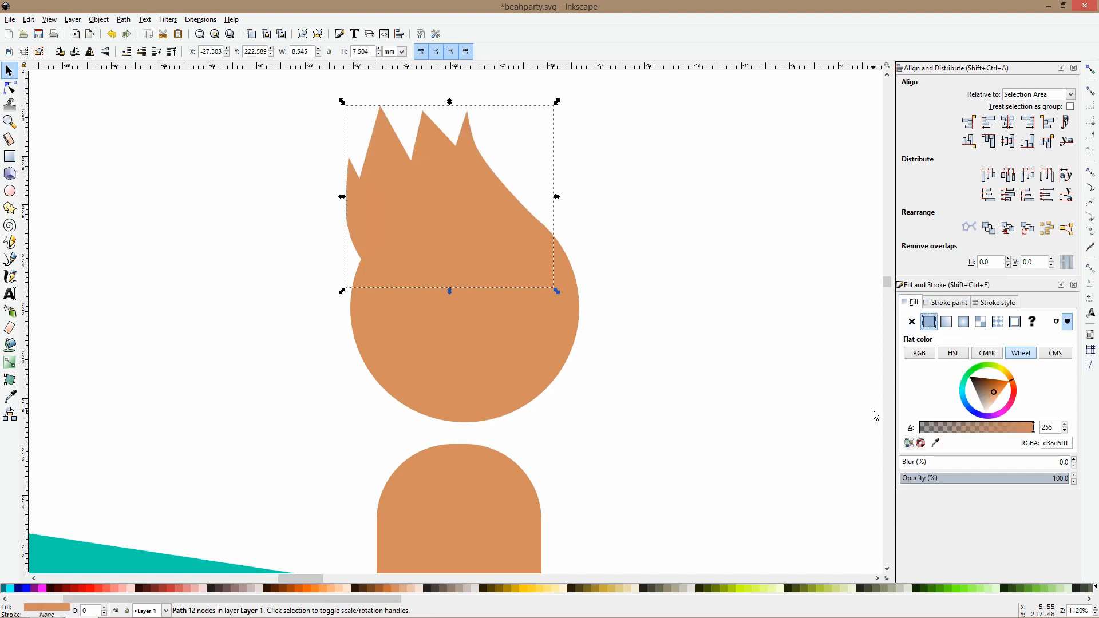
left_click(741, 596)
left_click_drag(674, 596, 890, 595)
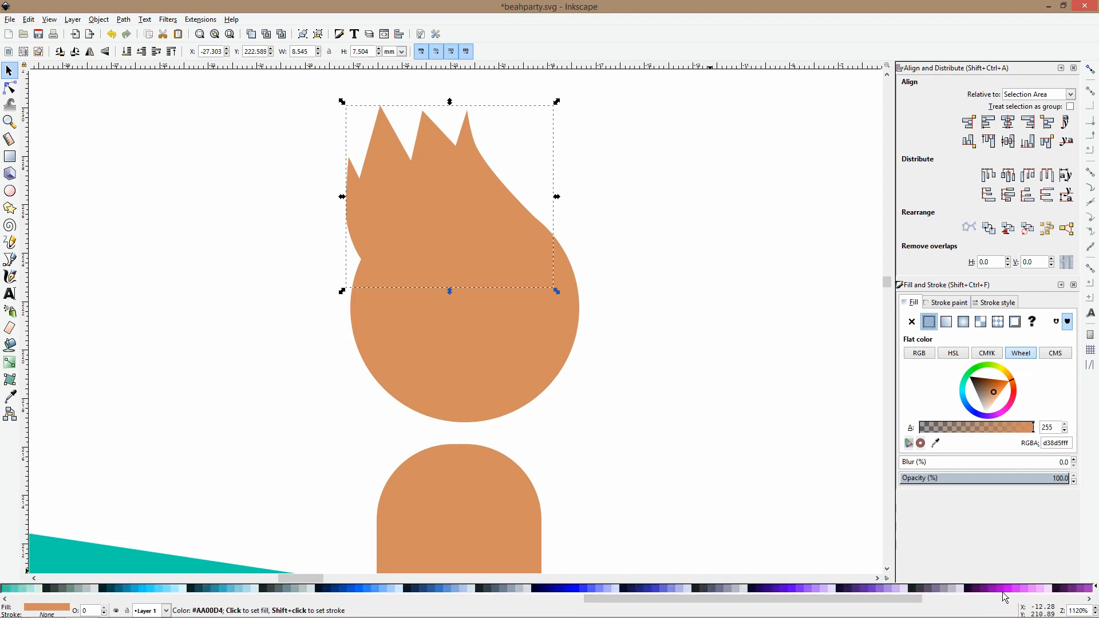
left_click(984, 586)
left_click(633, 302)
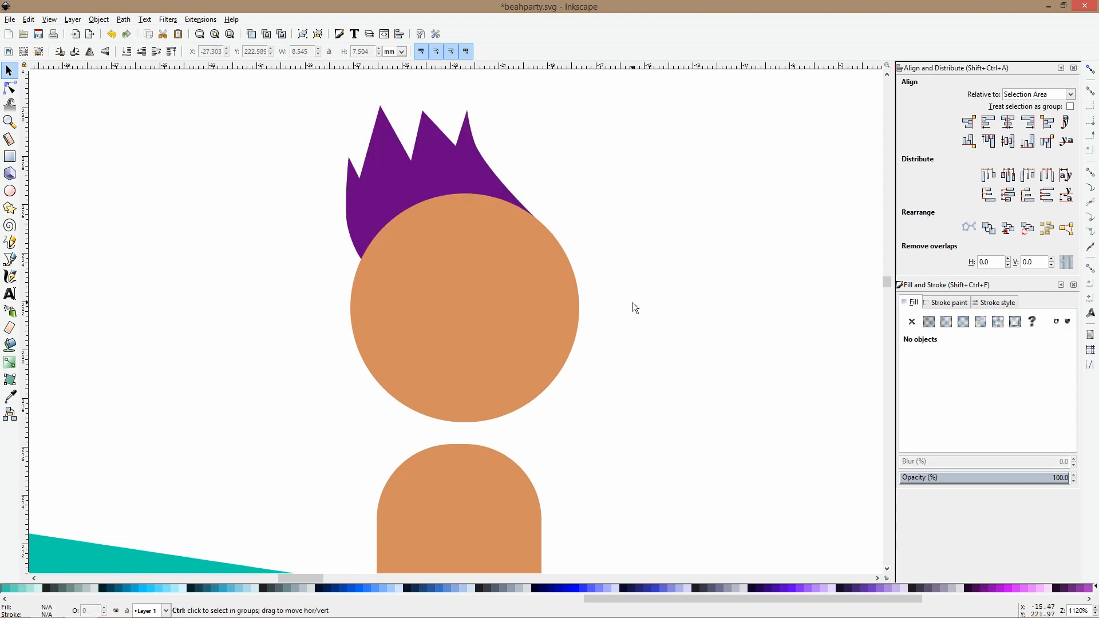
Nudge the spiky purple hair slightly downward on the head.
scroll(633, 302, "down", 7, "ctrl")
scroll(662, 307, "up", 3, "ctrl")
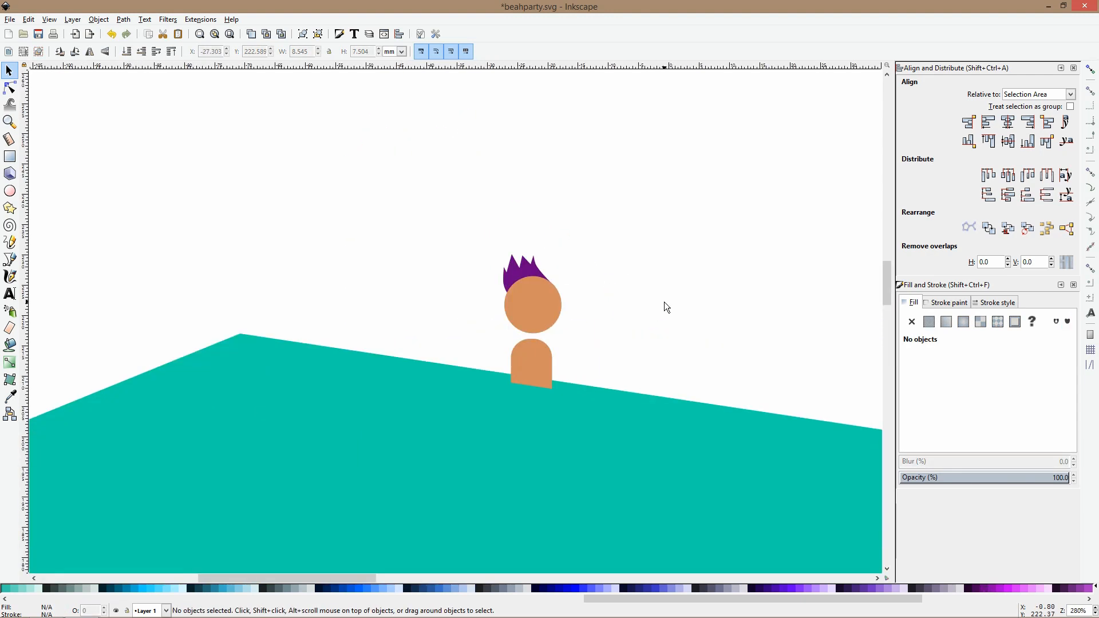
left_click(511, 266)
left_click_drag(513, 268, 514, 270)
scroll(545, 364, "down", 4)
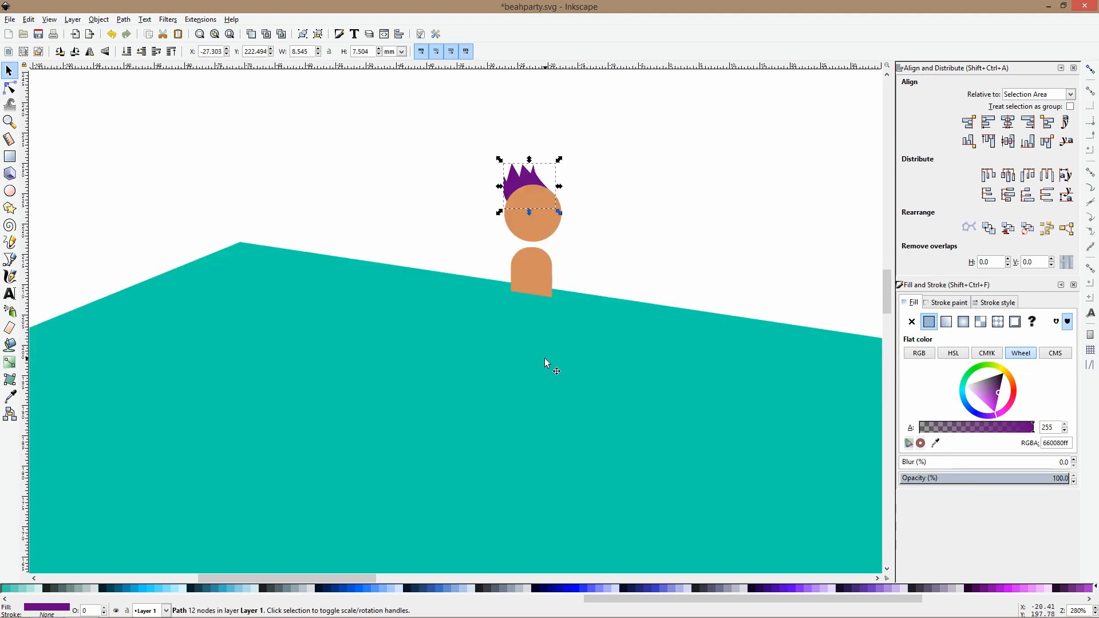
Move the hair, head and body together slightly left and down along the plane's upper edge.
scroll(562, 238, "down", 3, "ctrl")
left_click_drag(535, 206, 577, 287)
left_click_drag(558, 242, 547, 240)
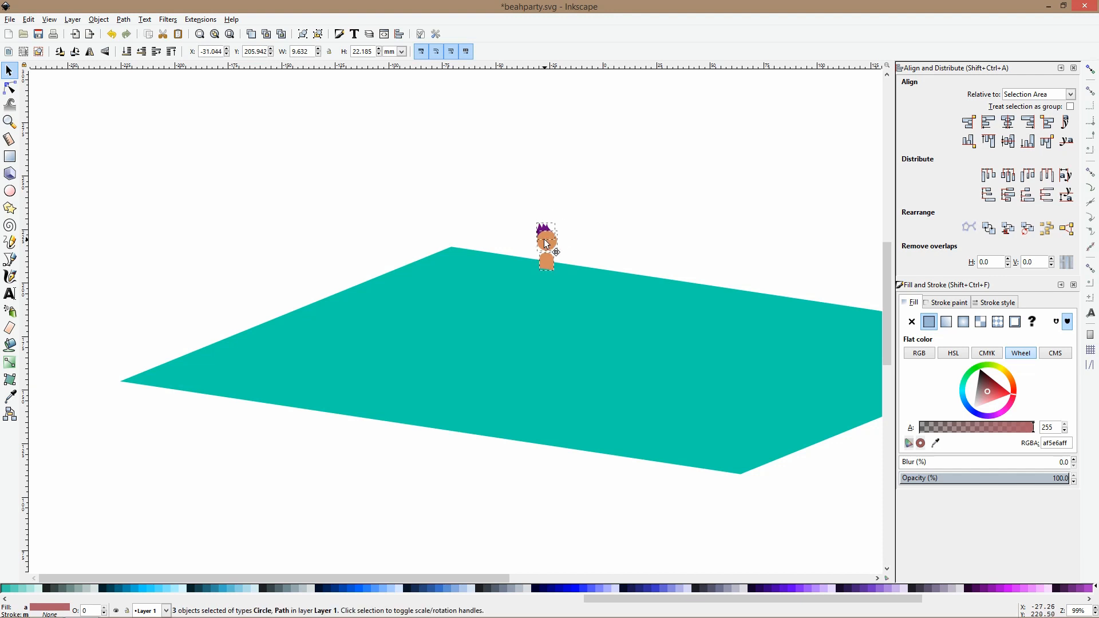
left_click(580, 228)
Draw a flat purple ellipse about 22.7 × 6.2 mm over the bottom of the body.
scroll(561, 249, "up", 3, "ctrl")
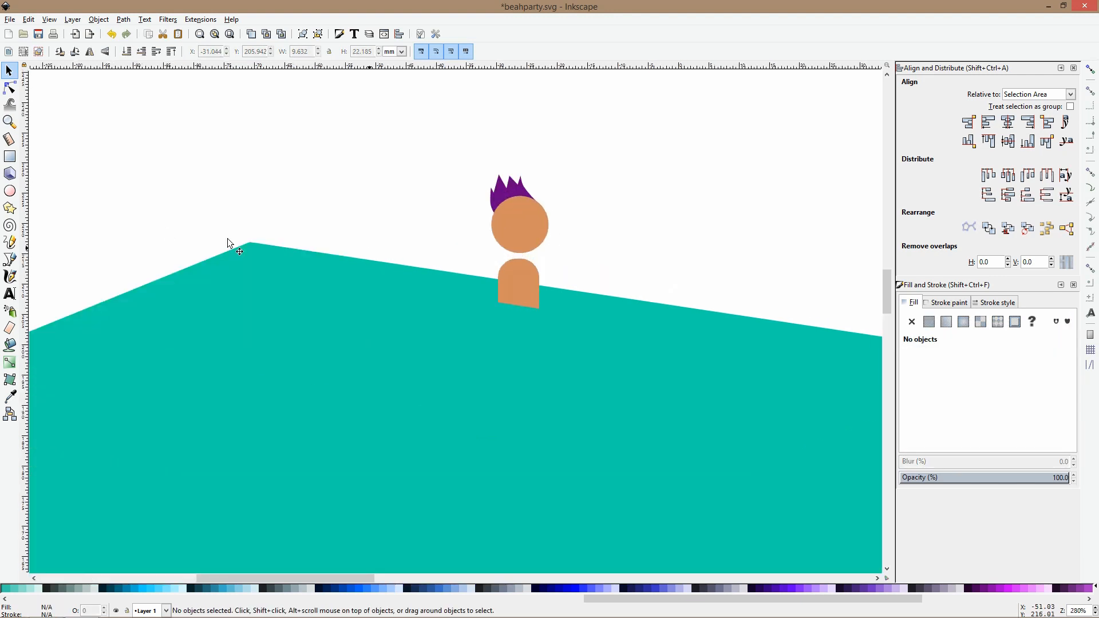
left_click(10, 191)
left_click_drag(417, 287, 572, 329)
key("s")
mouse_move(505, 296)
left_mouse_down()
mouse_move(565, 305)
mouse_move(520, 295)
left_mouse_up()
left_click_drag(592, 308, 574, 311, "ctrl")
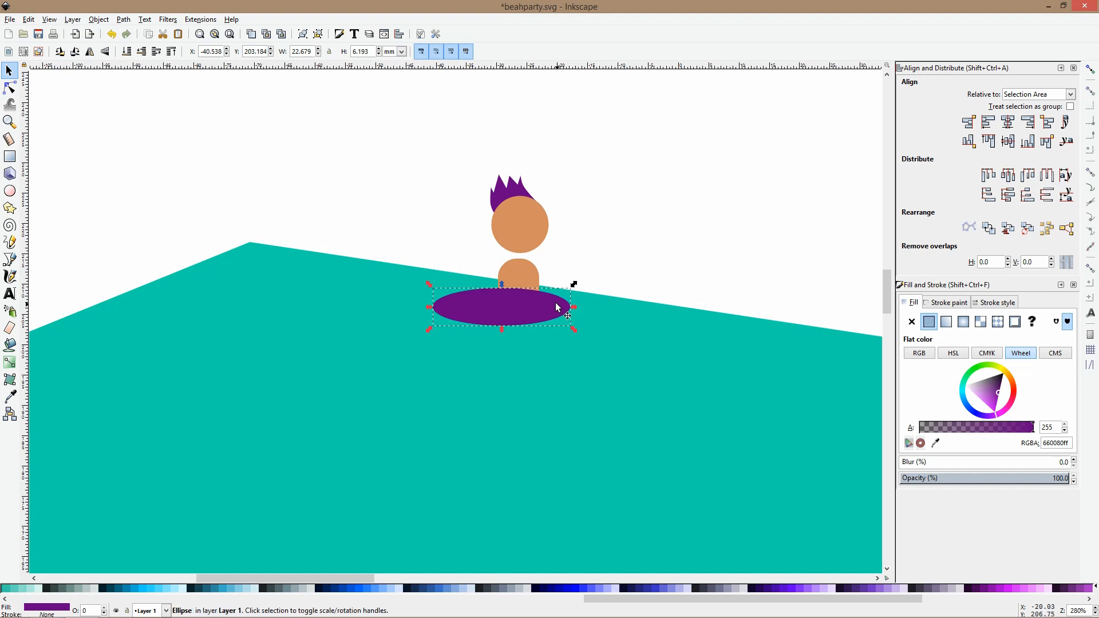
Duplicate the purple ellipse, fill the copy with light blue 87aade, and shrink it about its centre to about 19.2 × 5.9 mm.
left_click(456, 589)
left_click_drag(501, 284, 501, 256, "ctrl+shift")
scroll(501, 299, "up", 4)
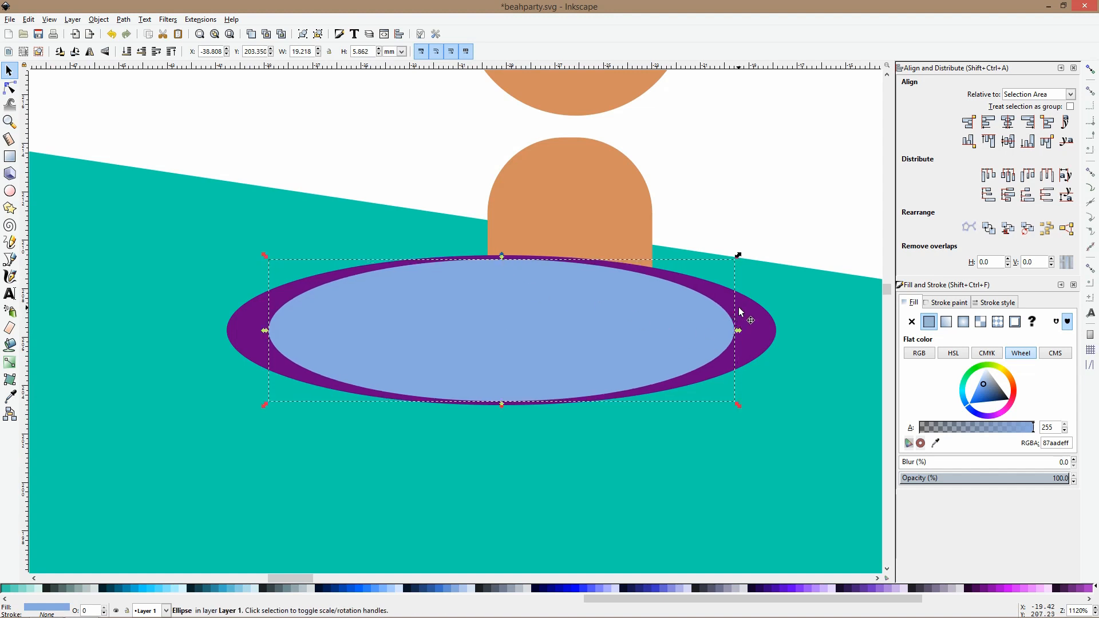
Enlarge the light blue ellipse about its centre to a height of about 6.6 mm and select it together with the purple ellipse.
left_click_drag(501, 257, 502, 252, "ctrl+shift")
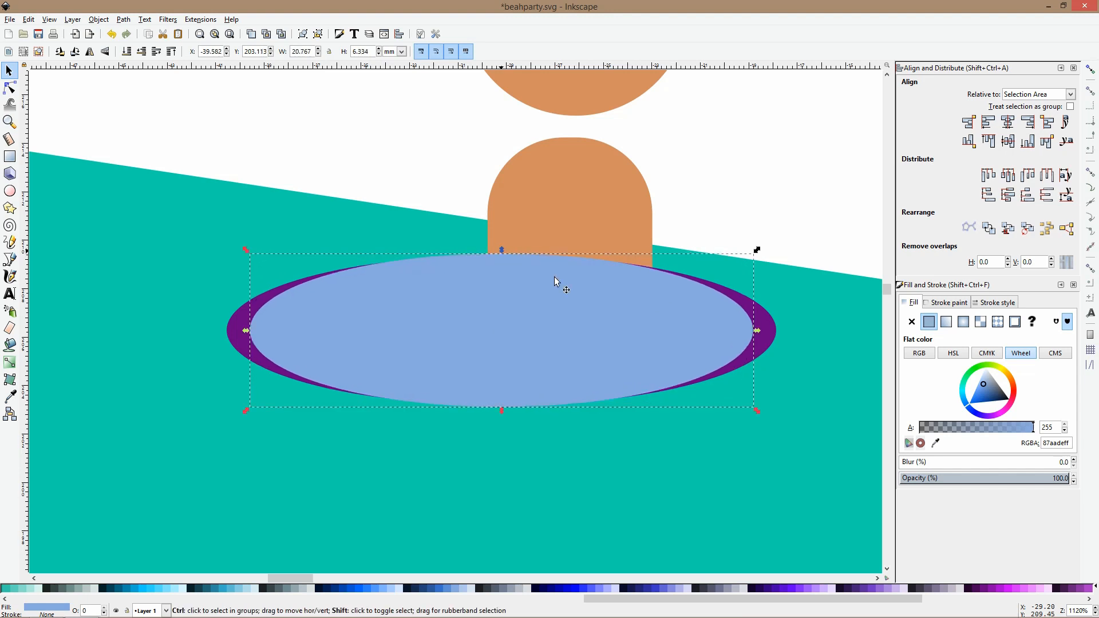
left_click_drag(757, 332, 759, 335, "shift")
left_click_drag(501, 250, 501, 247, "shift")
left_click(237, 324, "shift")
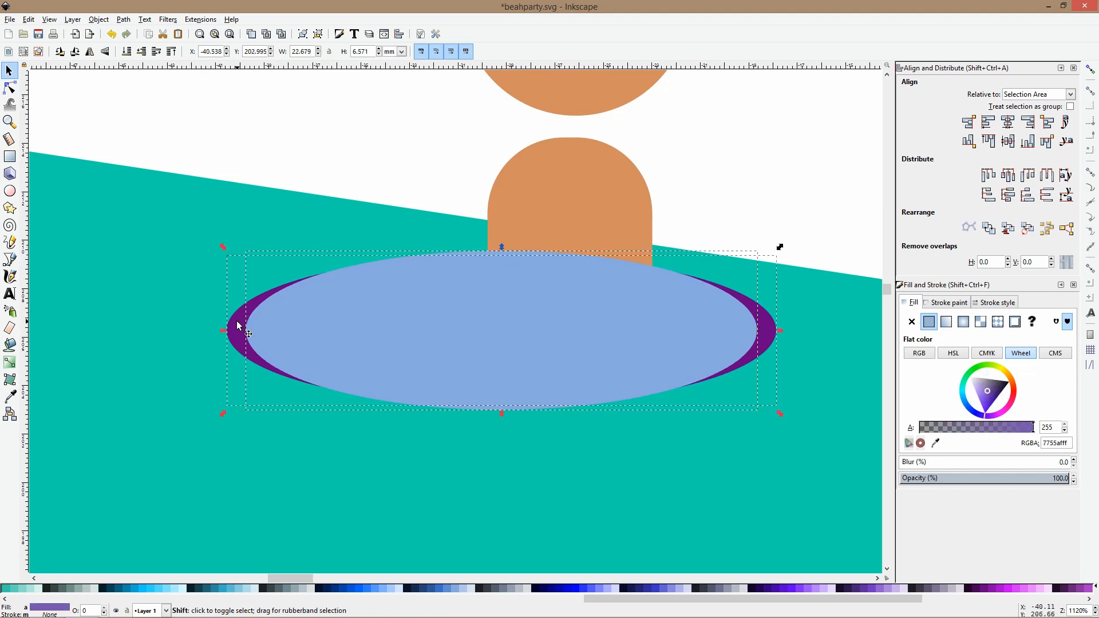
Subtract the light blue ellipse from the purple one, and duplicate and resize the remaining crescents to form a second ripple ring.
key("ctrl+minus")
left_click_drag(222, 331, 264, 328, "ctrl")
key("ctrl+d")
scroll(381, 317, "down", 3)
Flatten both purple ripple rings together to a height of about 3.8 mm and centre them around the bottom of the body.
left_click(378, 321, "shift")
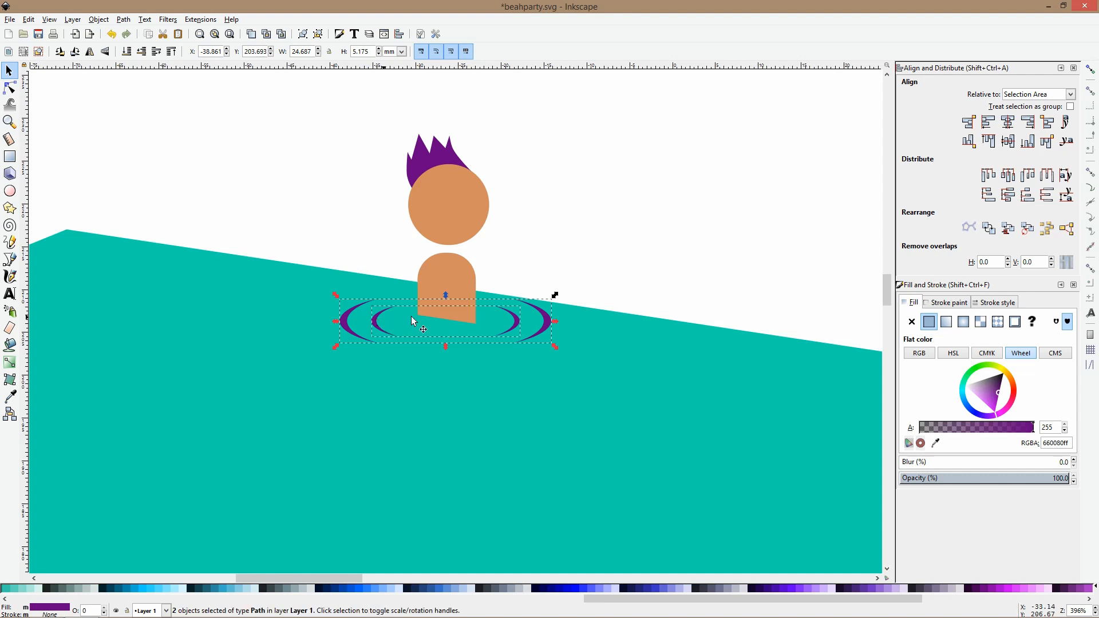
left_click_drag(447, 295, 448, 309)
left_click_drag(514, 328, 550, 331)
left_click(518, 321)
Draw a rectangle over the slanted lower end of the body and subtract it so the body ends in a straight edge.
left_click(461, 293)
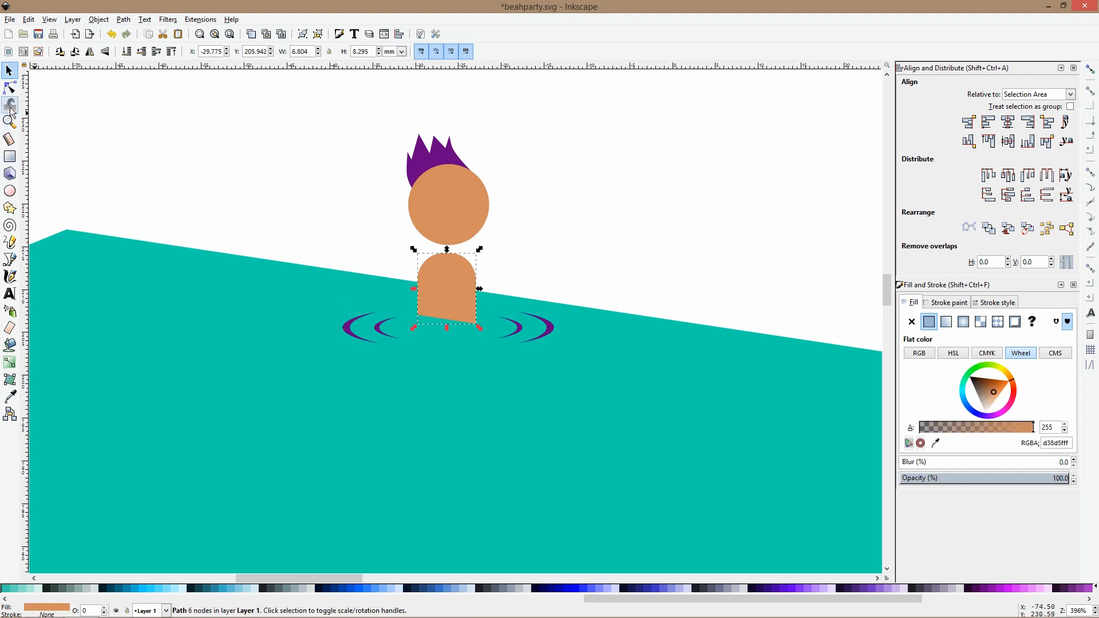
left_click(10, 156)
left_click_drag(445, 319, 522, 360)
key("space")
left_click(461, 293, "shift")
key("ctrl+minus")
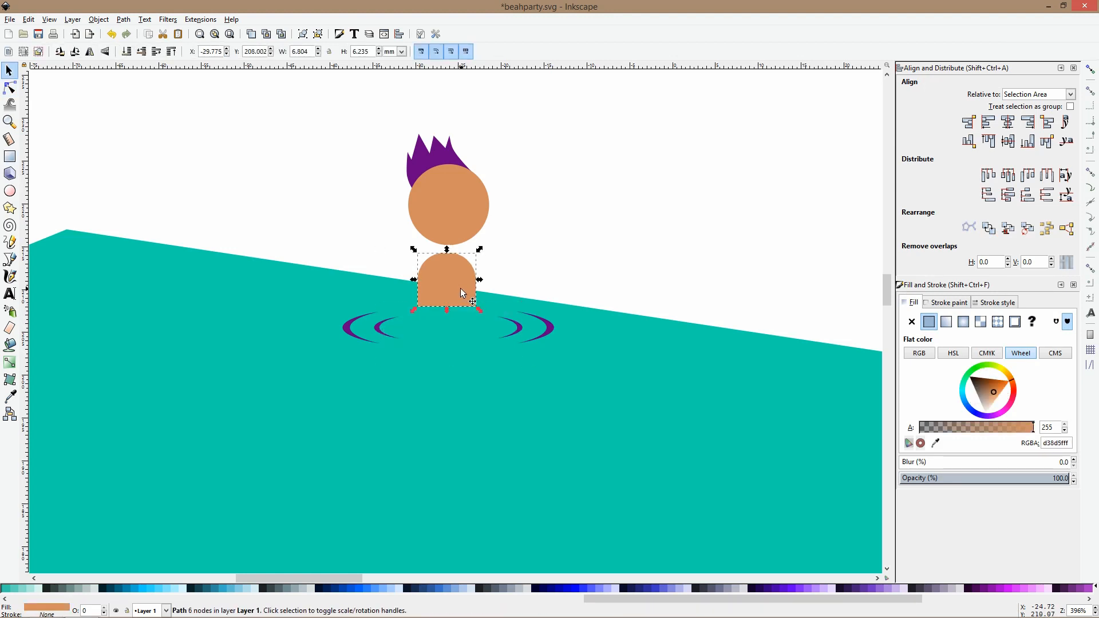
Lower the body's two bottom nodes to extend the body to a height of about 8.6 mm.
left_click(10, 88)
left_click_drag(400, 298, 476, 327)
key("space")
left_click(540, 208)
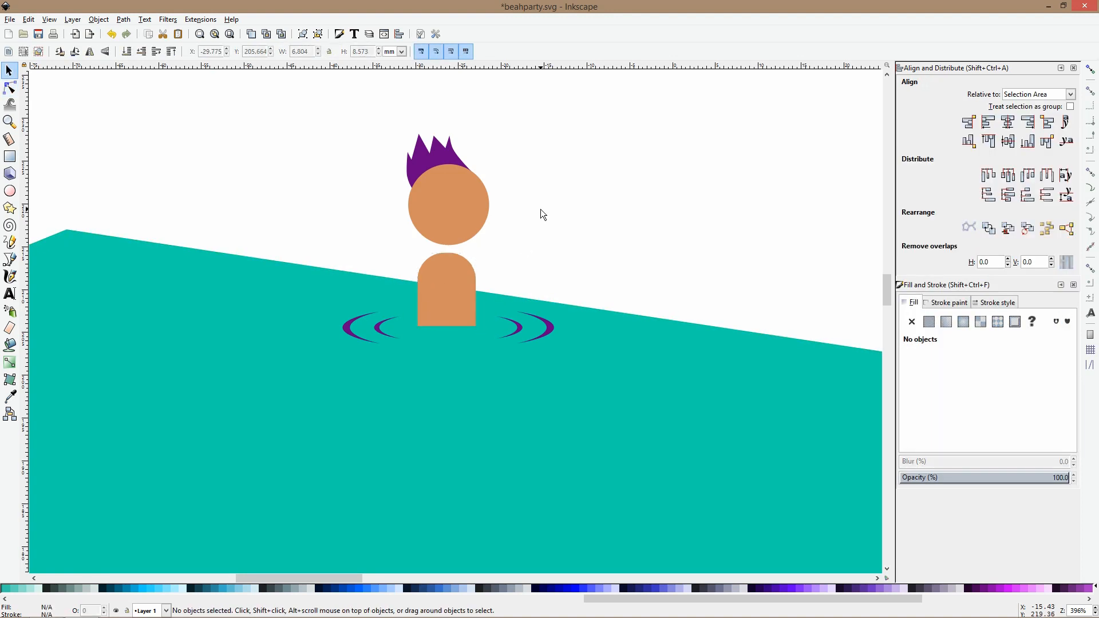
Enlarge the hair and head together to about 10.3 × 13.9 mm and scale the body down proportionally.
left_click_drag(535, 128, 379, 255)
mouse_move(448, 129)
left_mouse_down()
mouse_move(448, 115)
mouse_move(447, 126)
left_mouse_up()
left_click(454, 263)
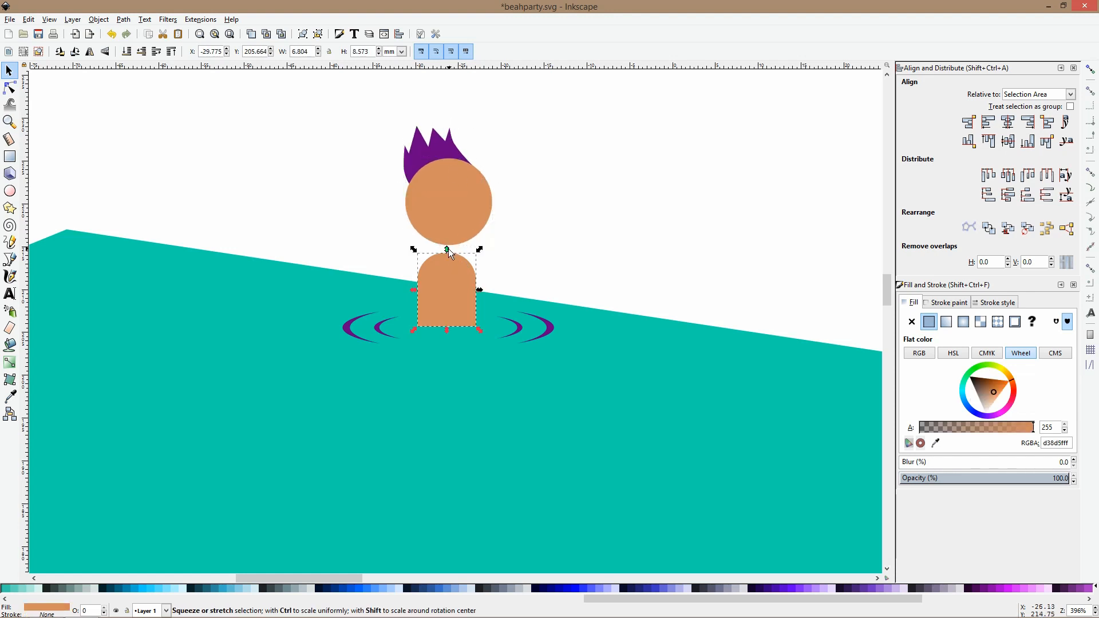
left_click_drag(449, 248, 447, 263)
Move the hair and head together down so they sit just above the body.
left_click_drag(356, 98, 508, 246)
left_click_drag(471, 203, 619, 334)
left_click(600, 274)
scroll(576, 269, "down", 4)
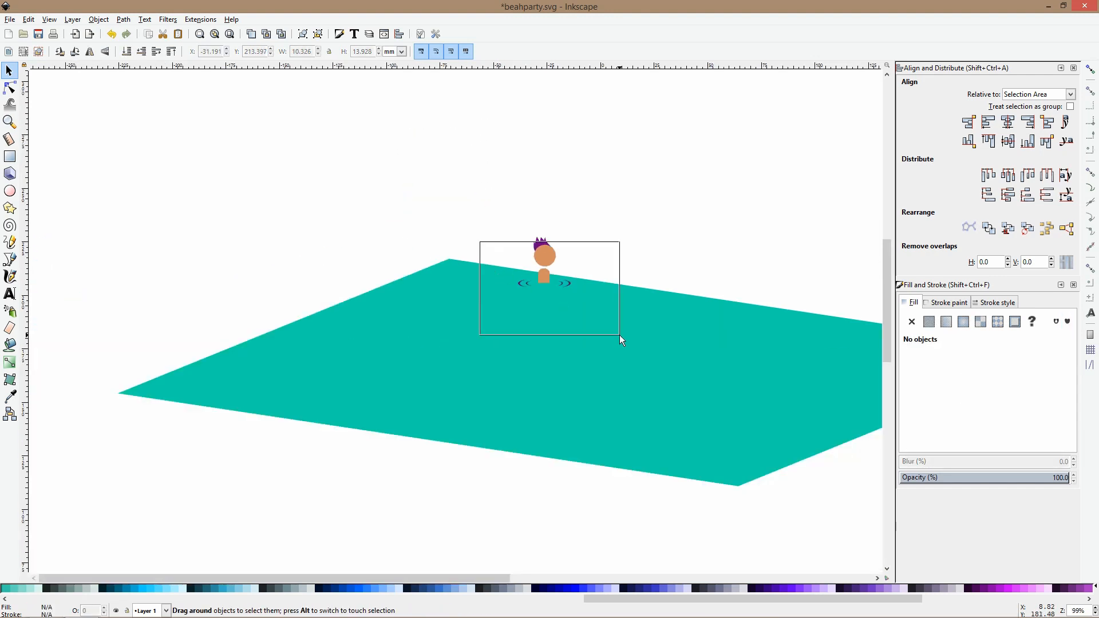
Change the fill of the large ground plane from teal to a bright water blue.
scroll(558, 264, "up", 3)
scroll(558, 264, "up", 1)
left_click_drag(365, 266, 676, 422)
left_click(678, 427)
left_click_drag(819, 597, 786, 598)
left_click_drag(971, 392, 965, 393)
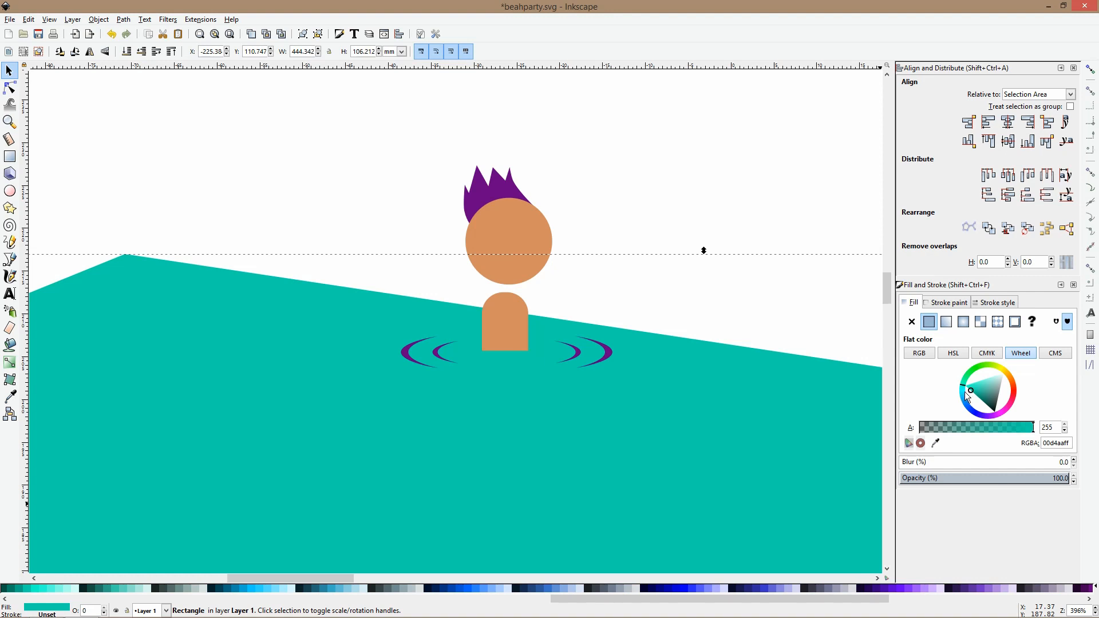
Recolour both ripple rings with the light cyan fill 92faff, starting from the water's sampled blue.
left_click_drag(687, 302, 354, 410)
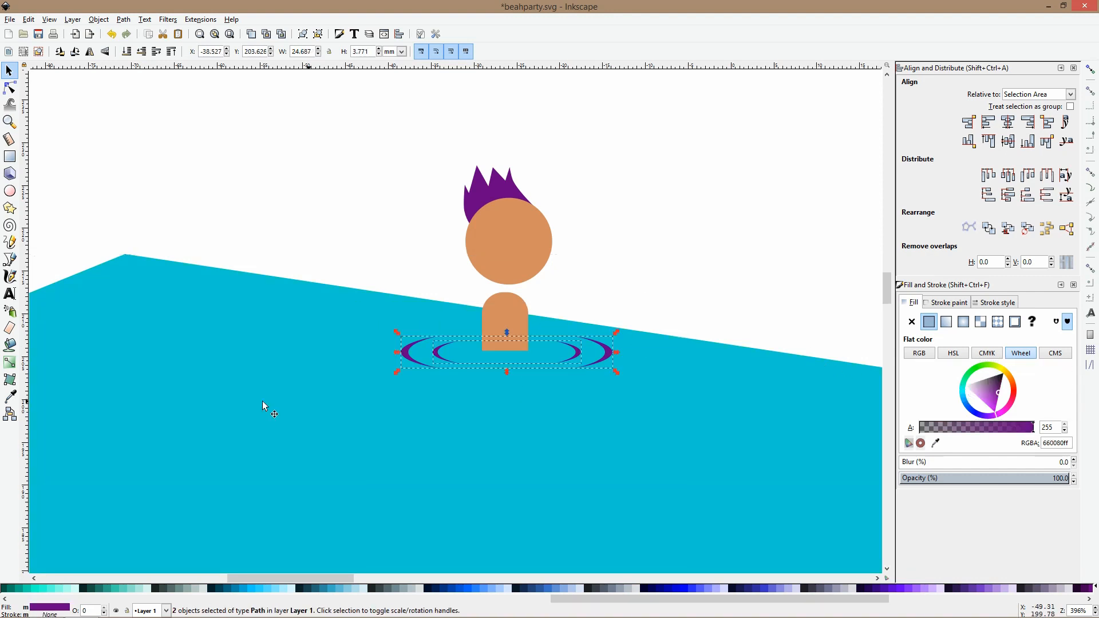
left_click(10, 396)
left_click(571, 420)
left_click_drag(993, 388, 983, 379)
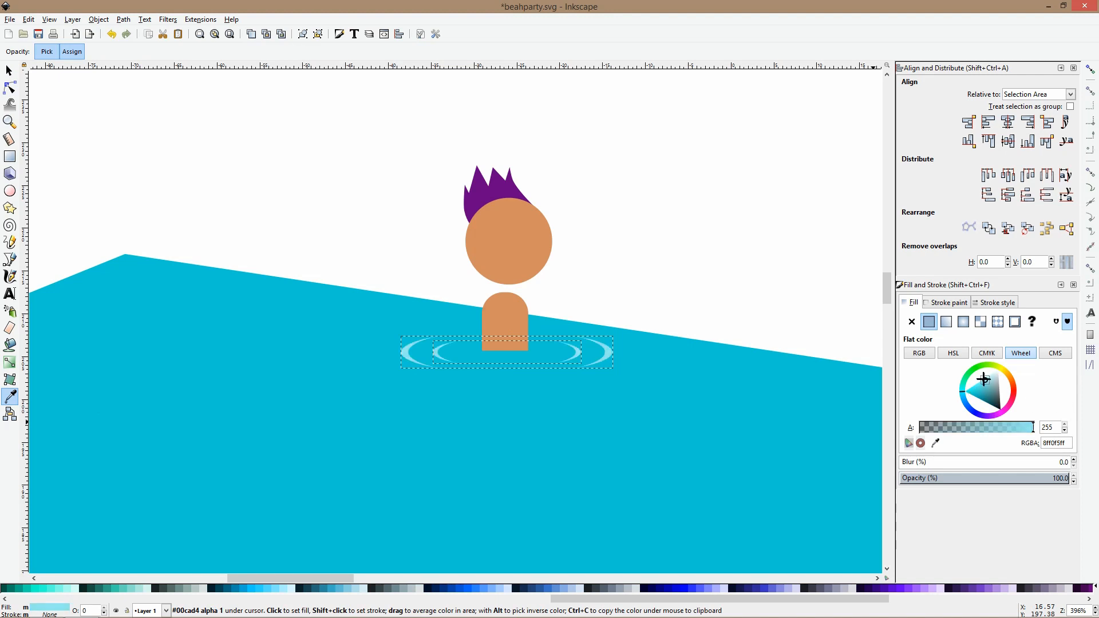
left_click(9, 70)
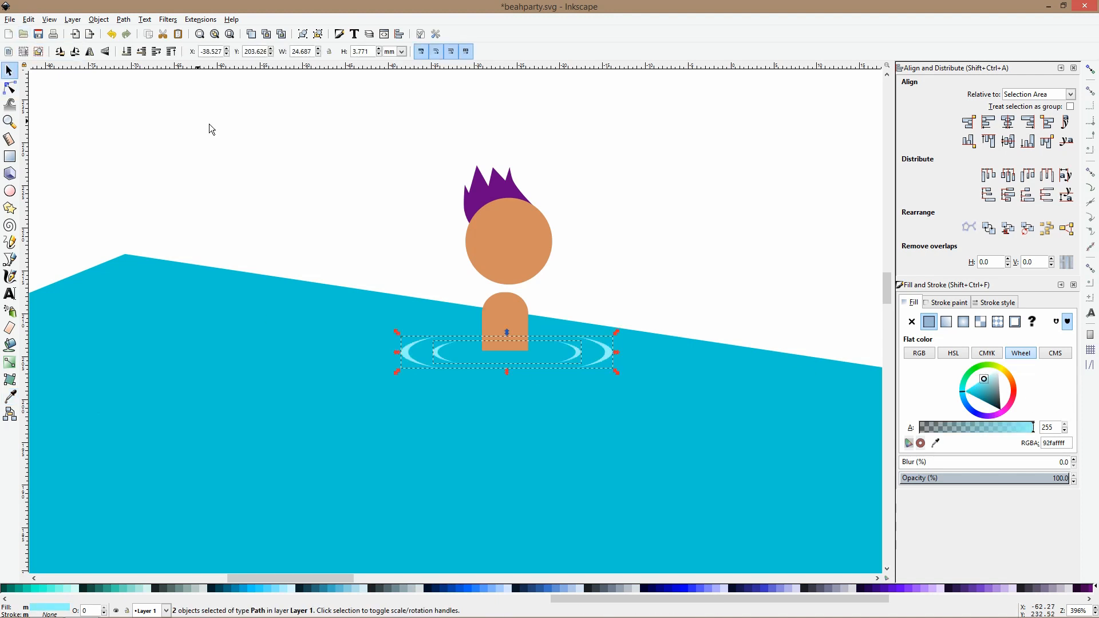
left_click(356, 201)
Duplicate the head and body without the hair and place the copy further right along the water's upper edge.
scroll(356, 201, "down", 5, "ctrl")
scroll(356, 201, "down", 1, "ctrl")
scroll(438, 220, "up", 3, "ctrl")
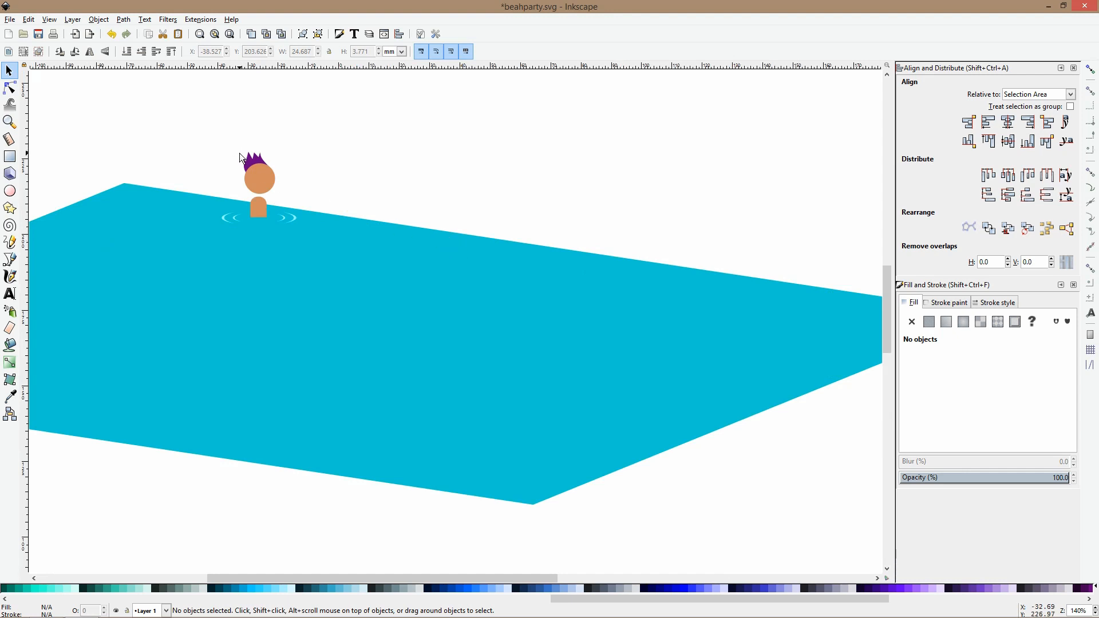
left_click_drag(239, 153, 449, 192)
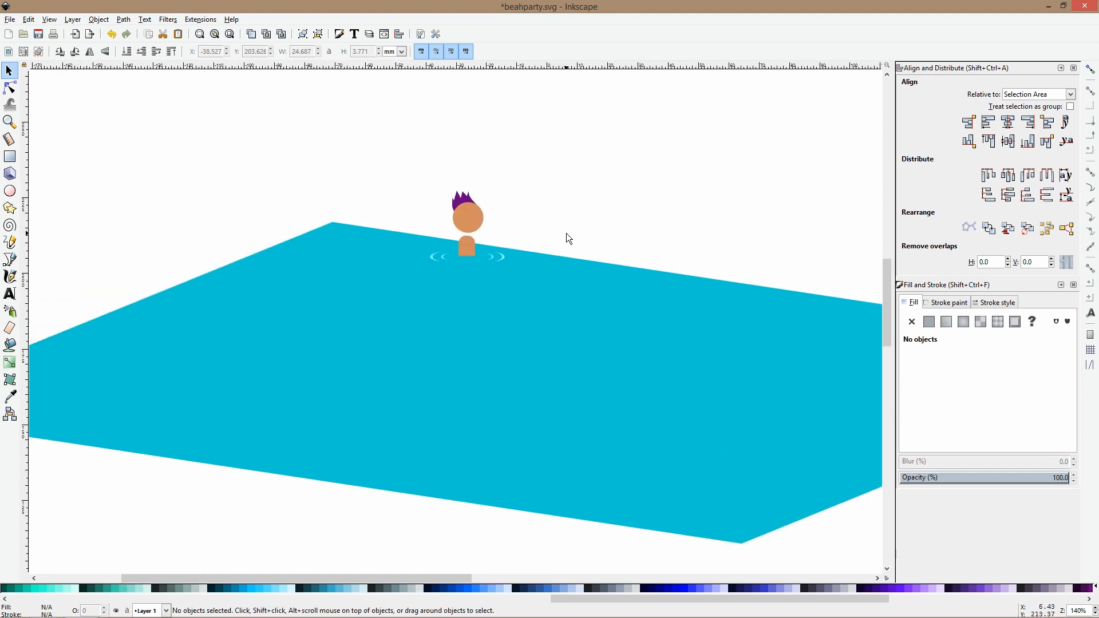
left_click(476, 220)
left_click(474, 255, "shift")
key("ctrl+d")
left_click_drag(465, 218, 613, 247)
left_click(223, 233)
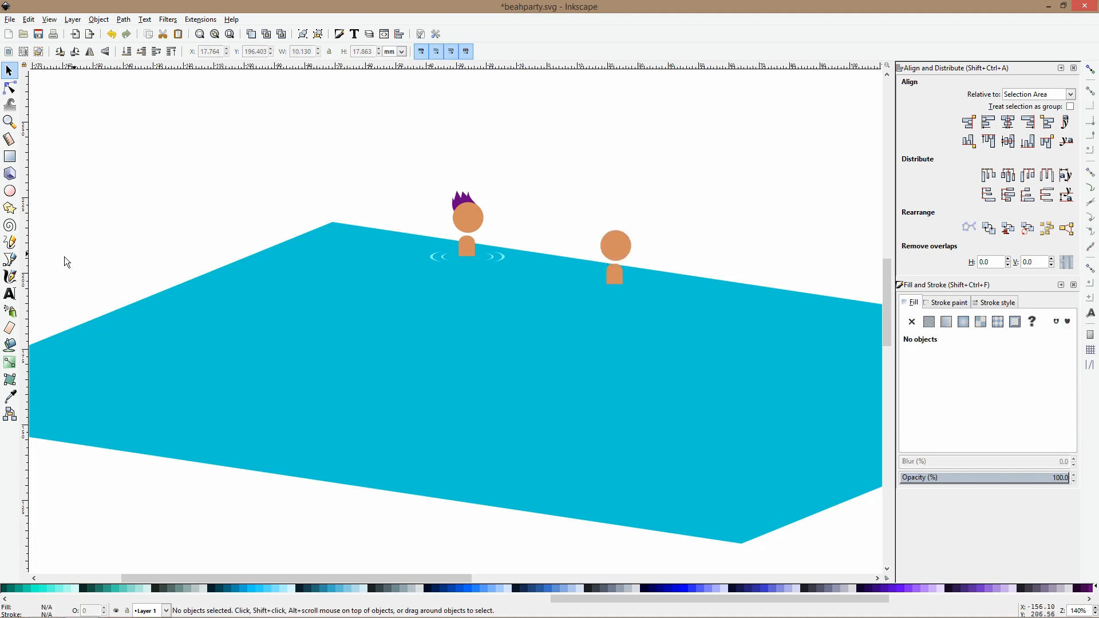
left_click(10, 259)
scroll(675, 264, "up", 3, "ctrl")
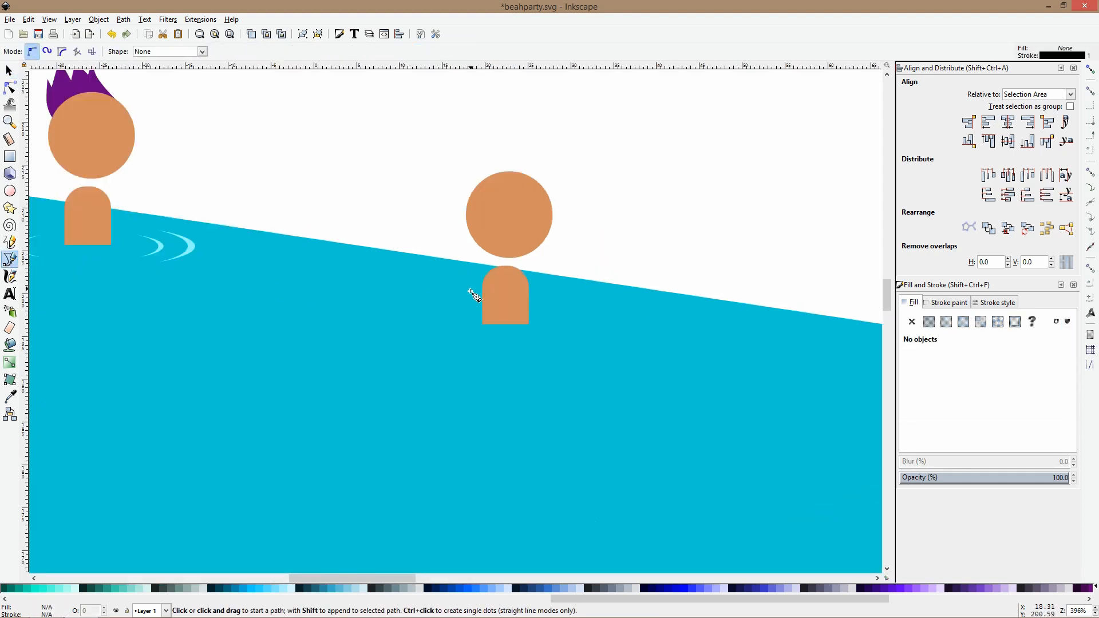
left_click(517, 286)
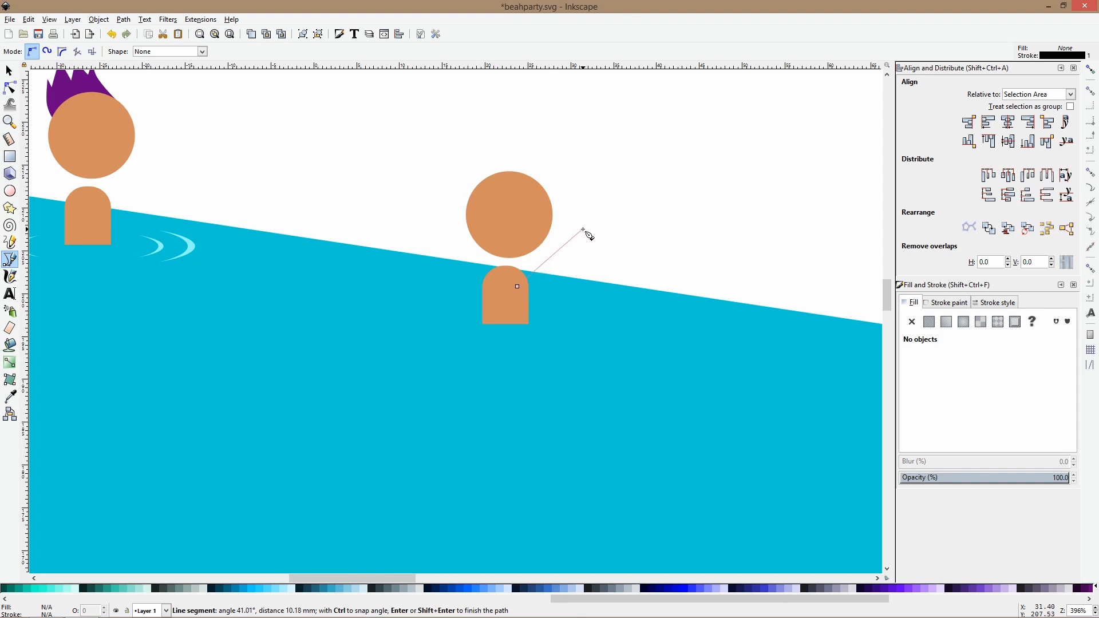
key("s")
Draw a circle with a radius of about 9.1 mm beside the second head and give it a flat black stroke and no fill.
left_click(7, 192)
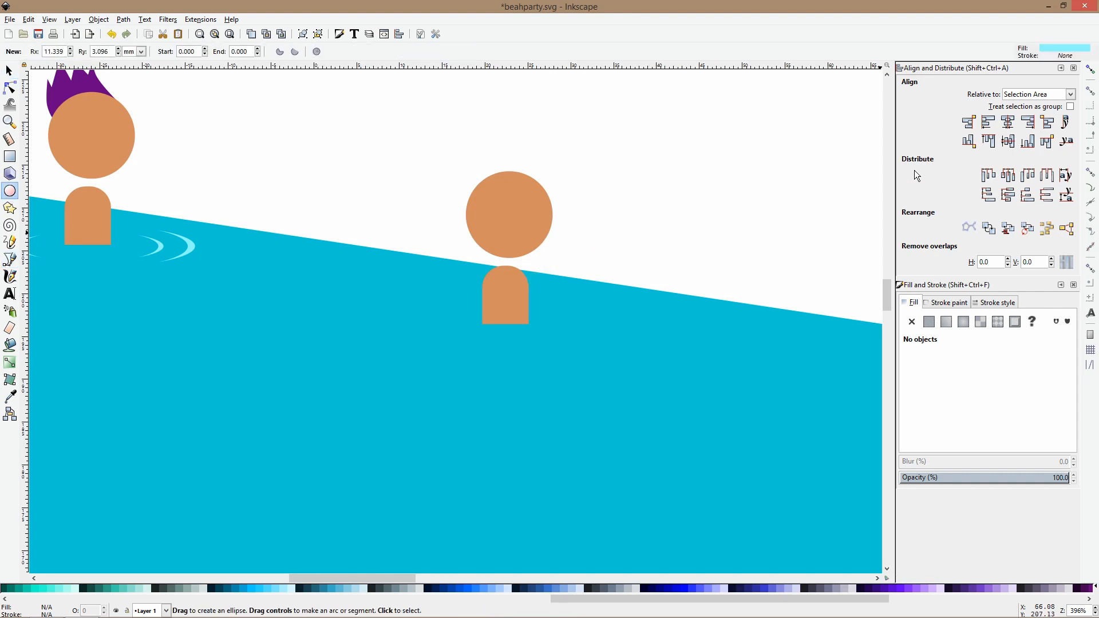
left_click_drag(537, 116, 711, 245)
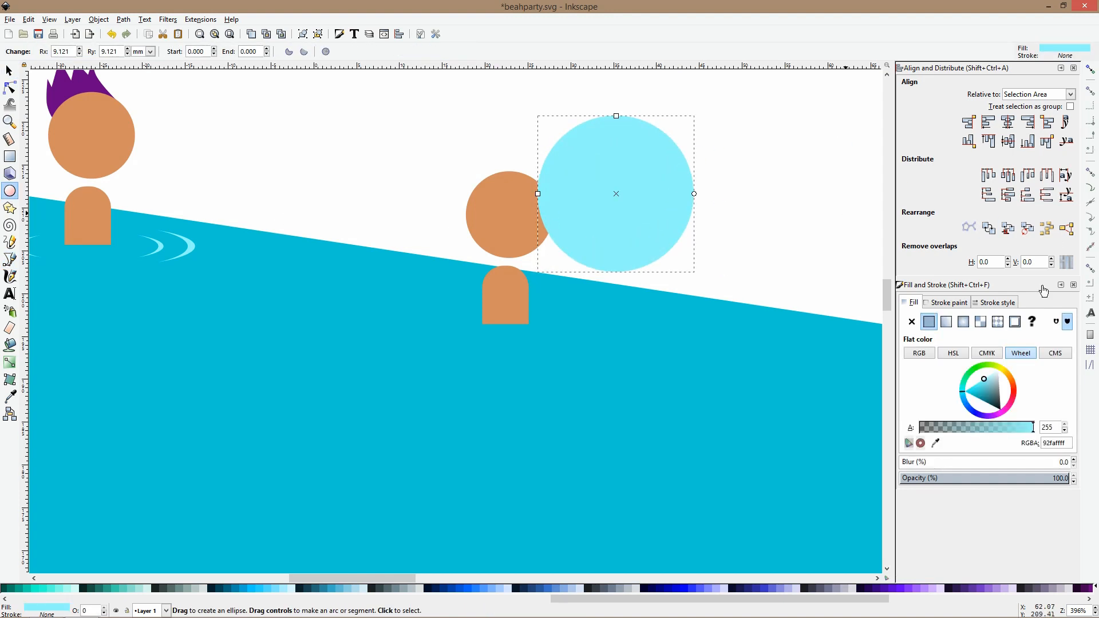
left_click(961, 302)
left_click(929, 322)
left_click(911, 302)
left_click(912, 322)
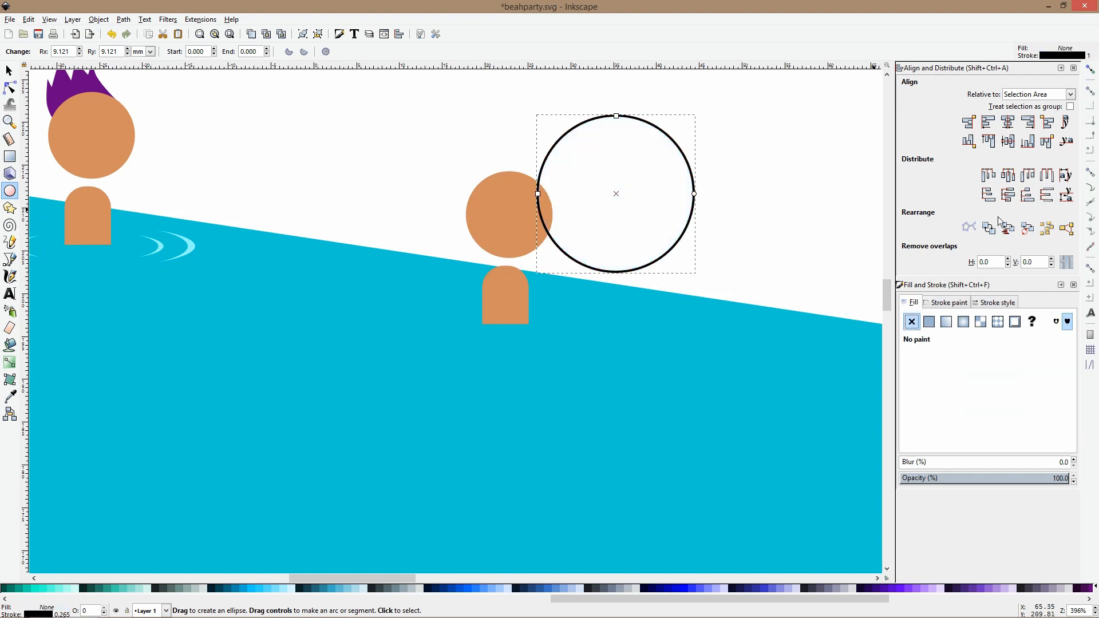
Switch the unit of the circle's stroke width to px.
left_click(985, 302)
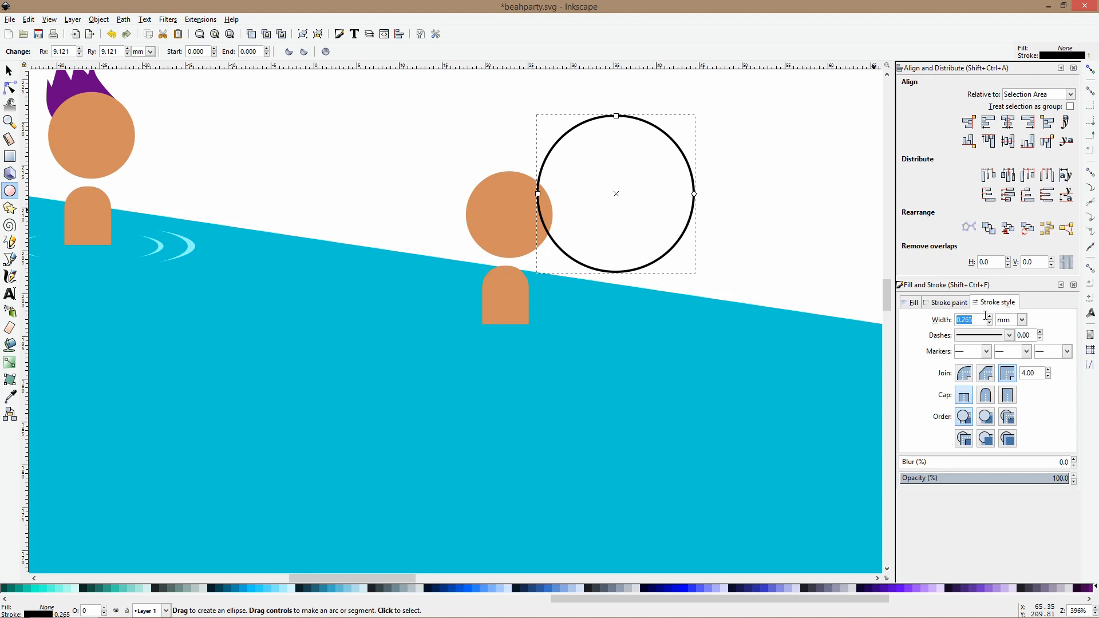
left_click(1009, 322)
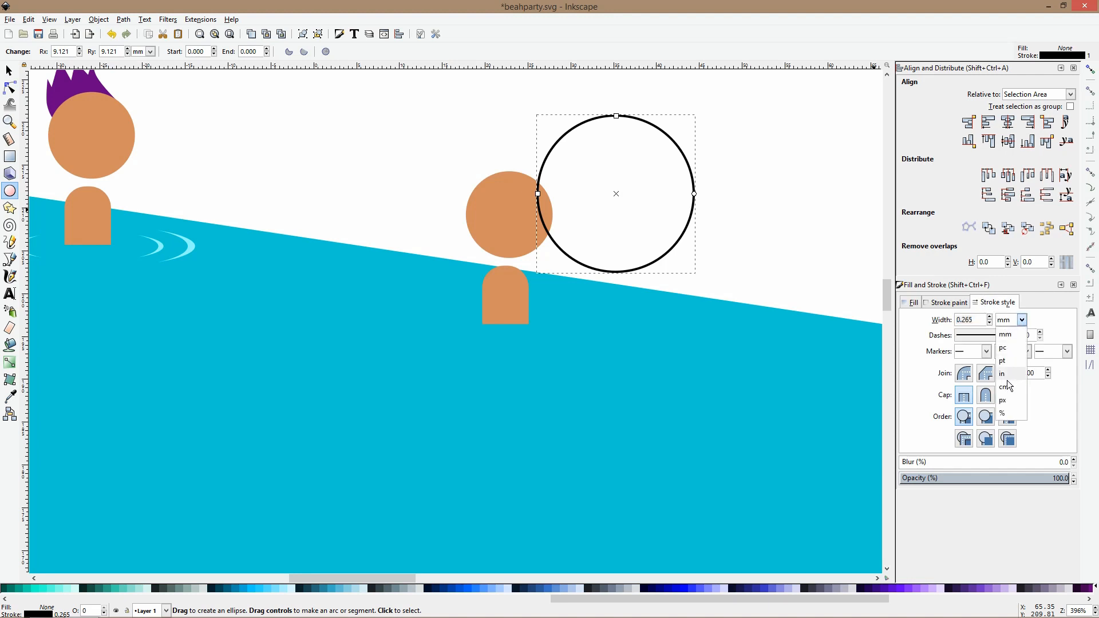
left_click(1010, 401)
Try stroke widths of 0.702 px and 20 px on the circle.
double_click(975, 319)
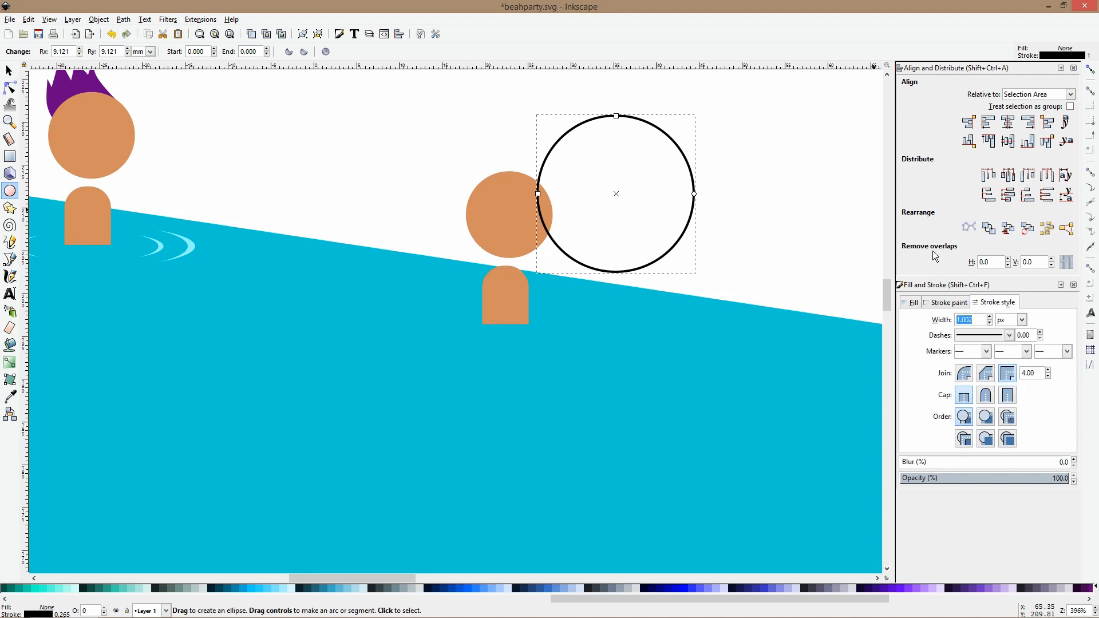
type("0.902")
key("Return")
left_click_drag(980, 320, 908, 318)
key("Down")
key("Down")
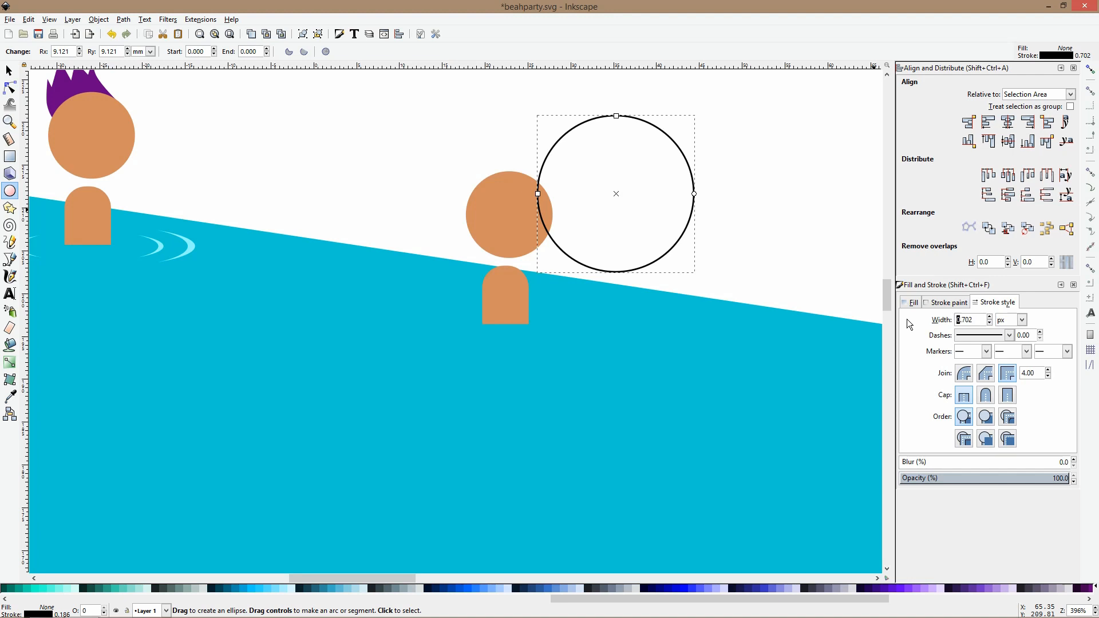
double_click(967, 319)
type("20")
key("Return")
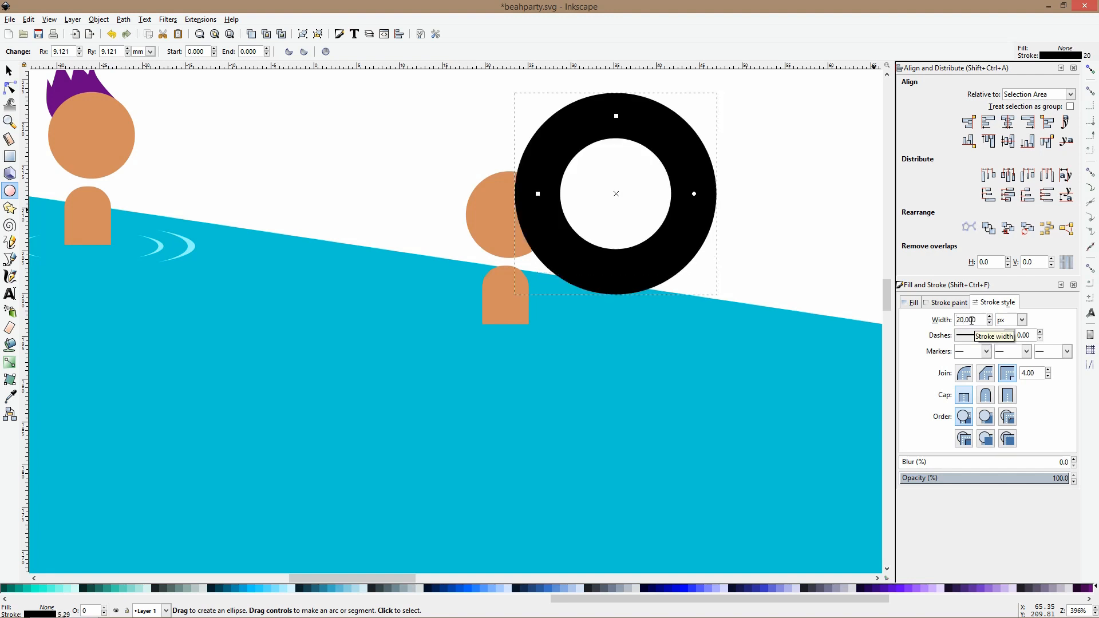
Set the circle's stroke width to 10 px.
left_click_drag(976, 321, 916, 314)
type("10")
key("Return")
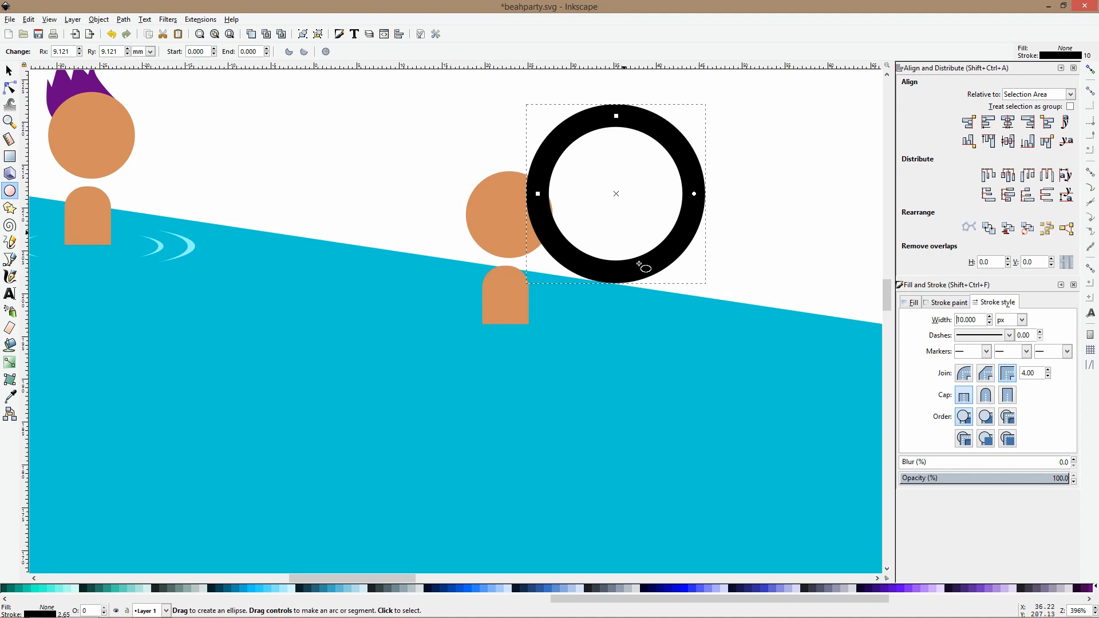
Give the circle's stroke round caps and round joins, and reduce the circle to its lower-right quarter arc.
left_click(986, 396)
left_click(964, 373)
left_click_drag(695, 196, 617, 229)
key("s")
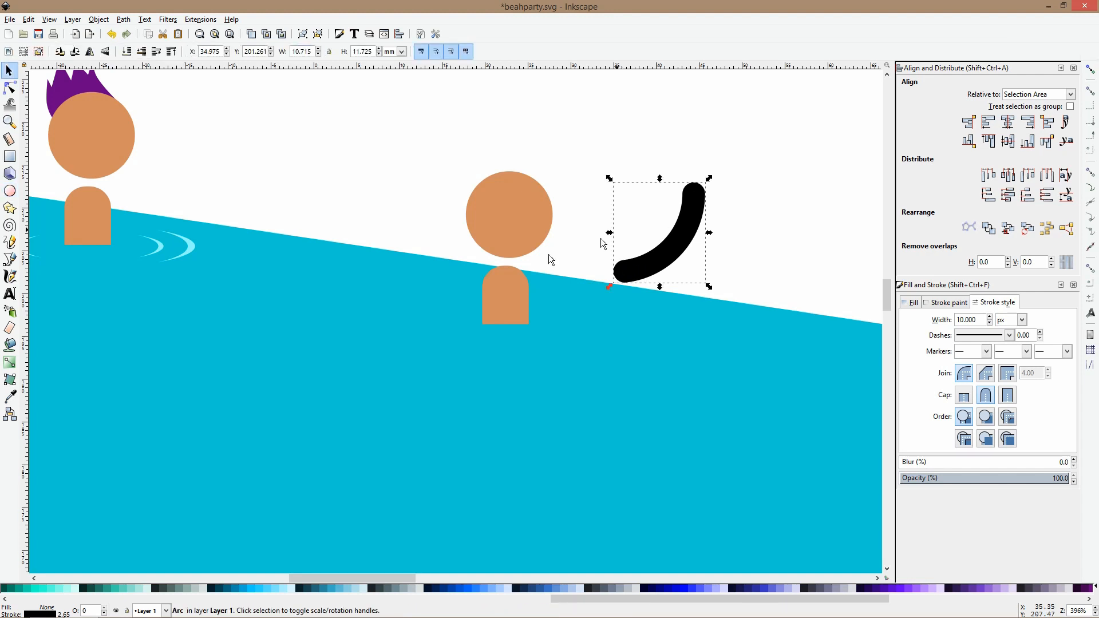
left_click(10, 396)
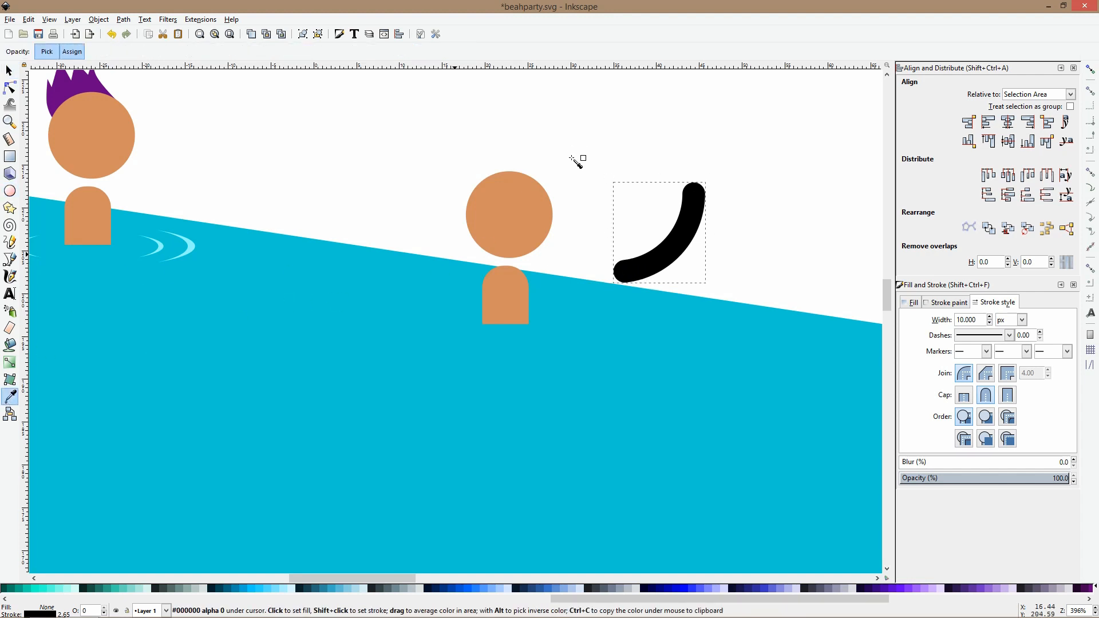
left_click(528, 212)
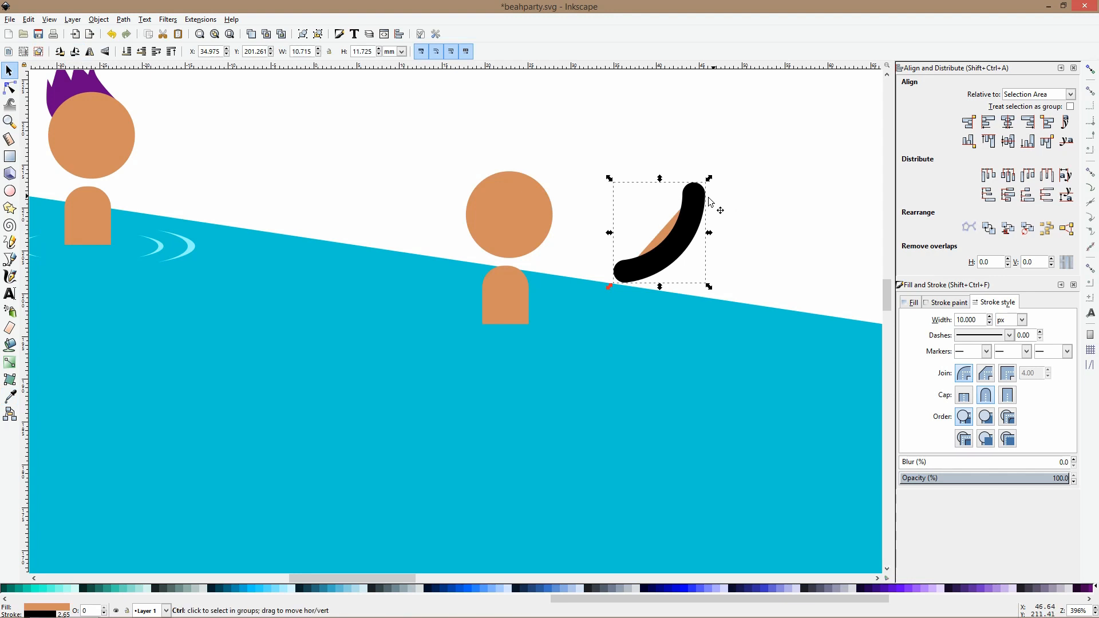
key("ctrl+z")
Apply the second figure's skin colour d38d5f to the arc's stroke by sampling the body.
left_click(9, 396)
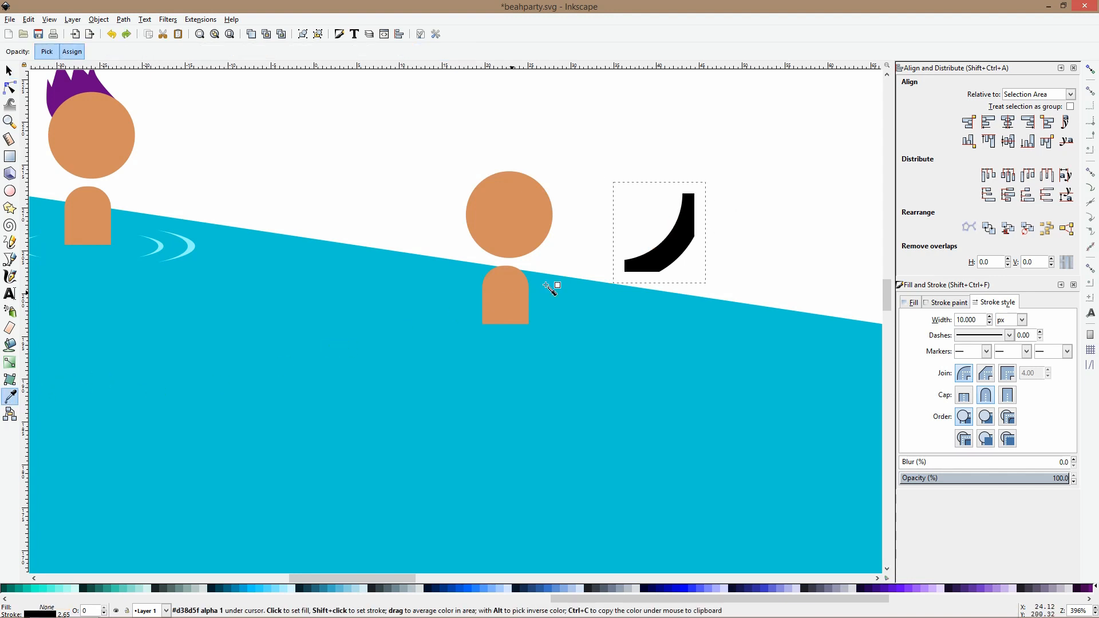
scroll(508, 297, "up", 1)
left_click(505, 293, "shift")
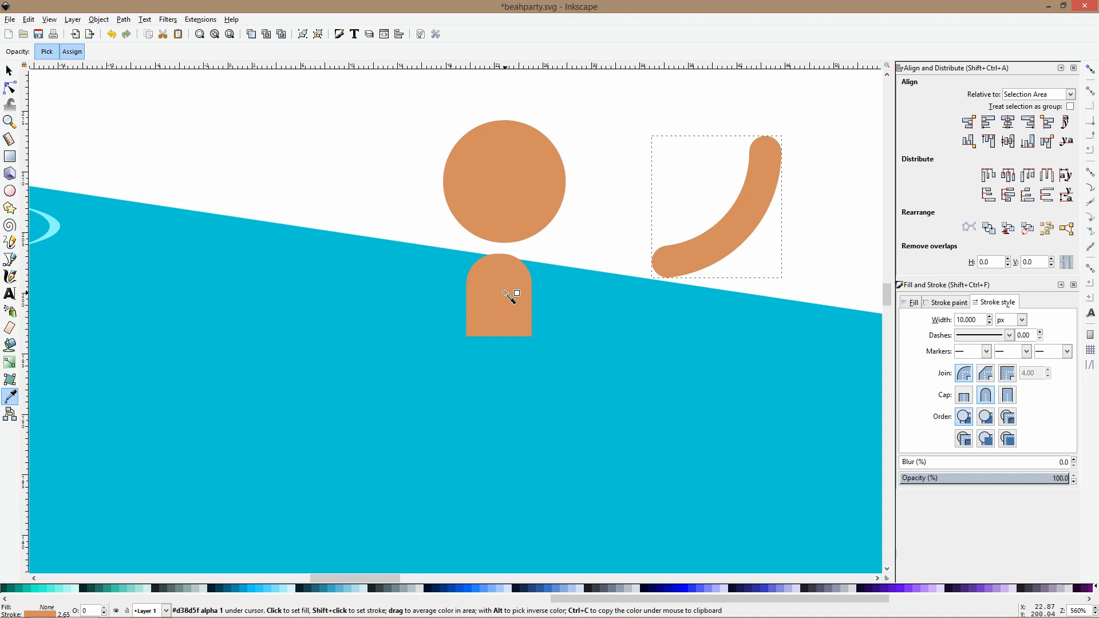
key("s")
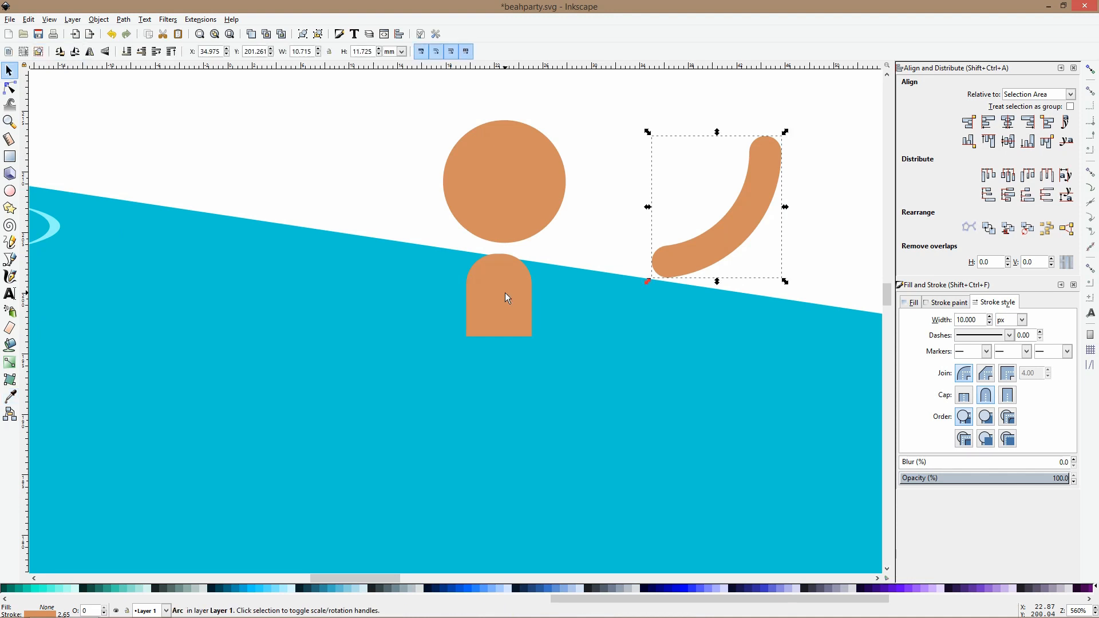
Set the arc's stroke width to 8 px.
double_click(980, 319)
type("8")
key("Return")
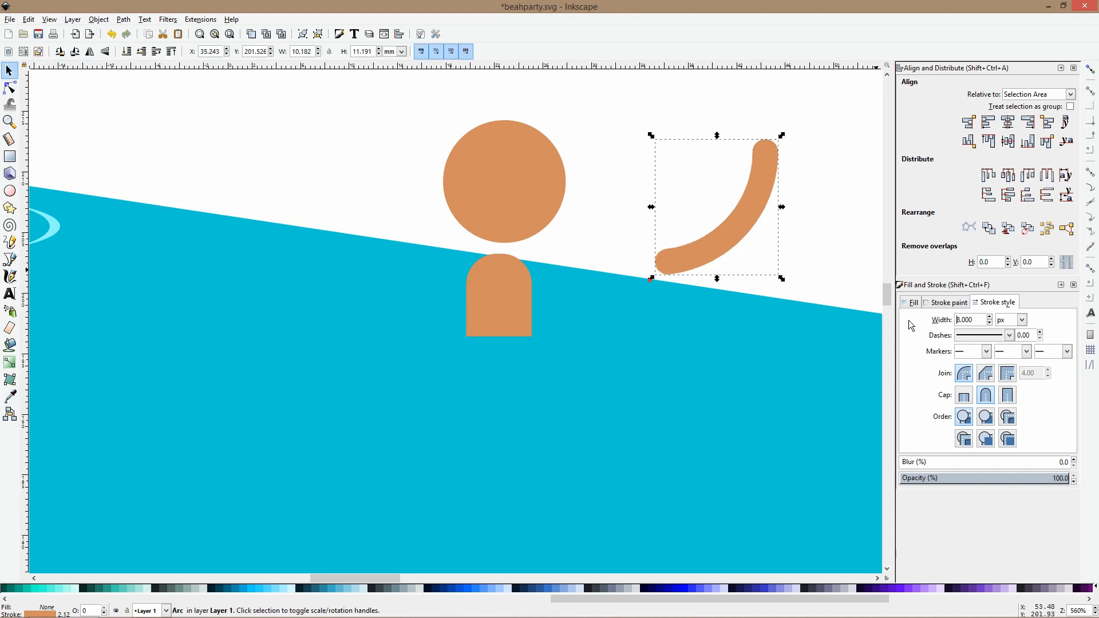
Attach the arc to the second body's right shoulder as an arm and, with stroke scaling turned off, shrink it to about 8.9 × 9.7 mm.
left_click_drag(742, 202, 613, 211)
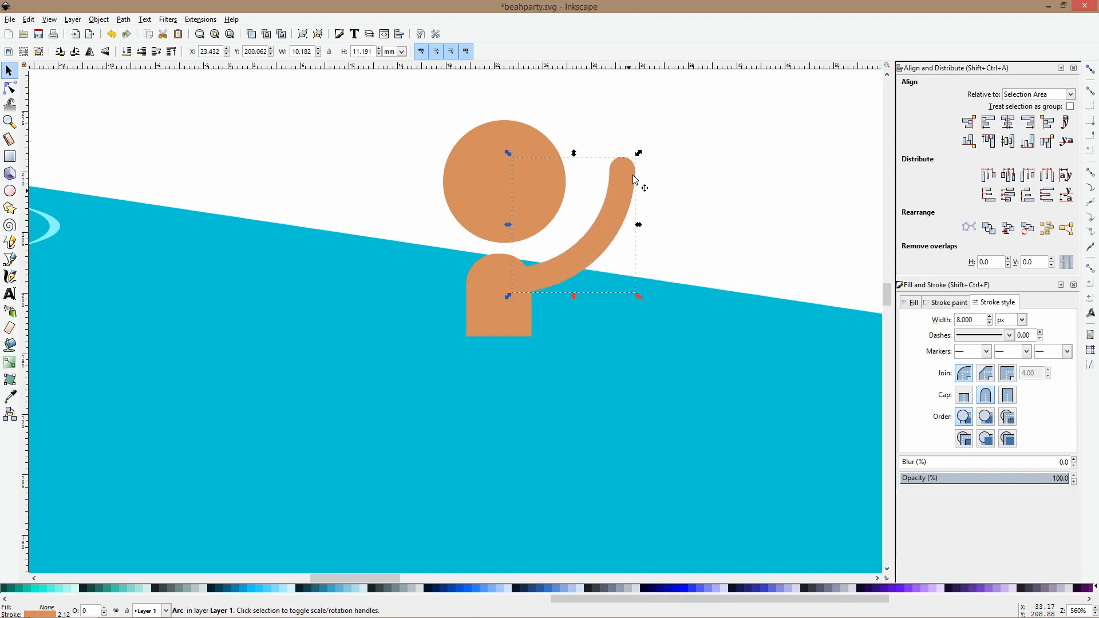
left_click(421, 52)
left_click_drag(639, 153, 606, 181)
Duplicate the second figure's arm, mirror the copy both ways and attach it to the left shoulder so it curves downward.
key("ctrl+d")
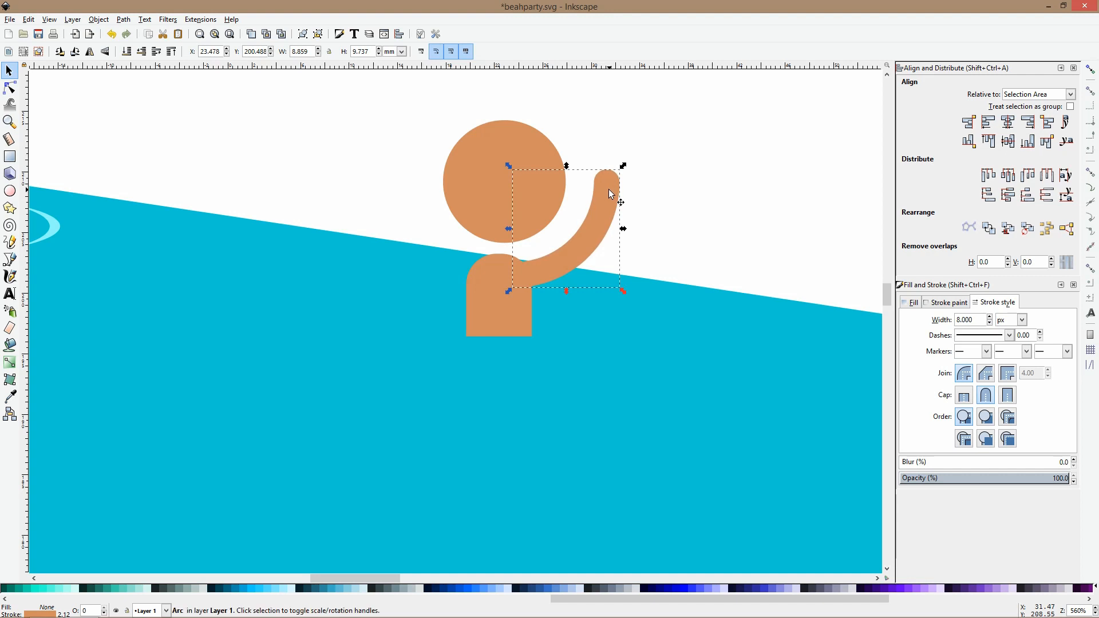
key("v")
left_click_drag(592, 259, 464, 263)
key("h")
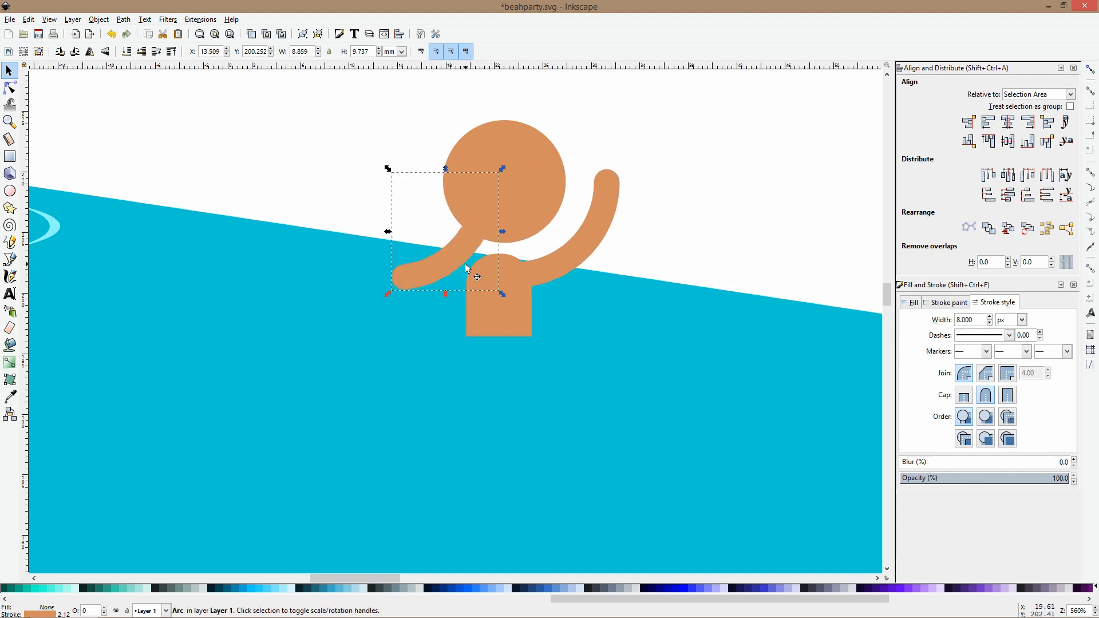
key("v")
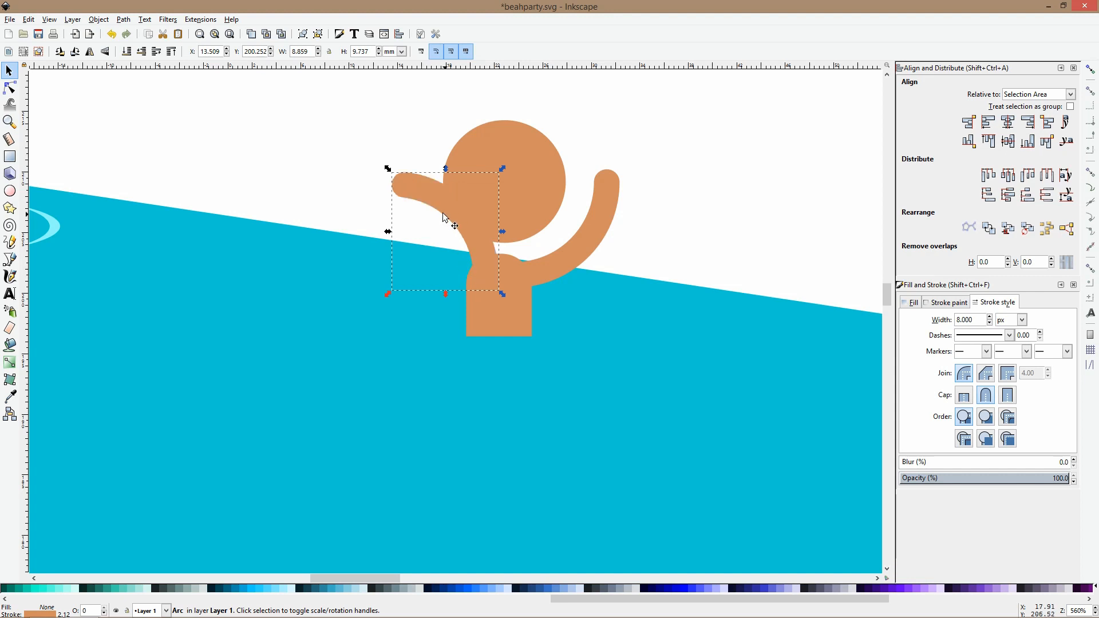
key("v")
left_click_drag(447, 260, 414, 355)
key("v")
key("h")
left_click_drag(419, 300, 444, 296)
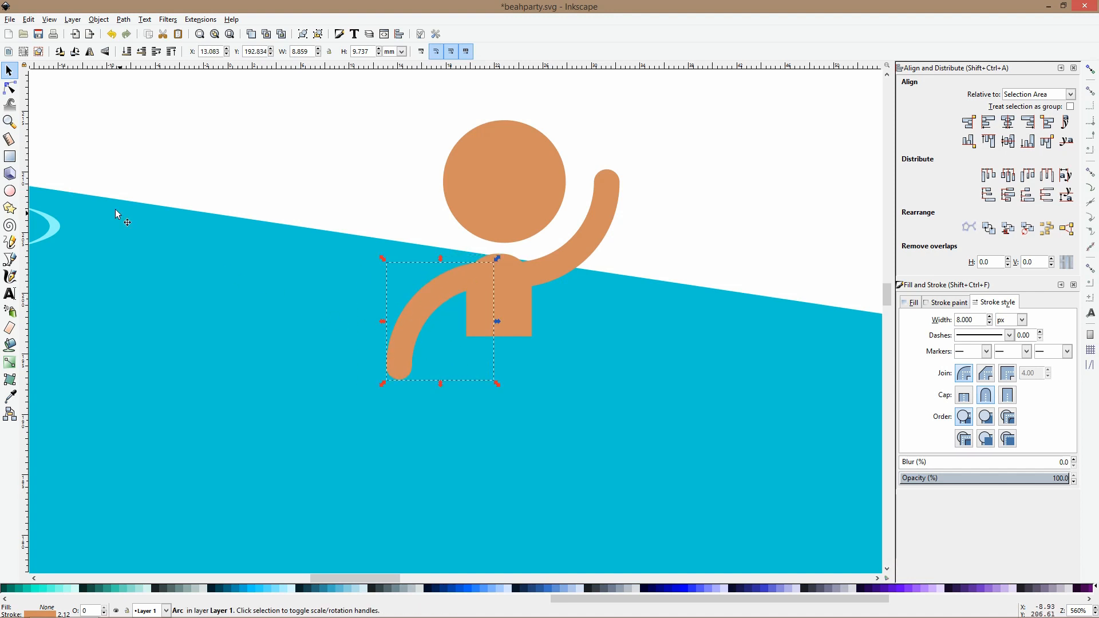
Shorten the lower end of the left arm's arc so the arm measures about 8.3 × 6.9 mm.
left_click(10, 87)
left_click_drag(400, 369, 411, 317)
key("s")
left_click(10, 259)
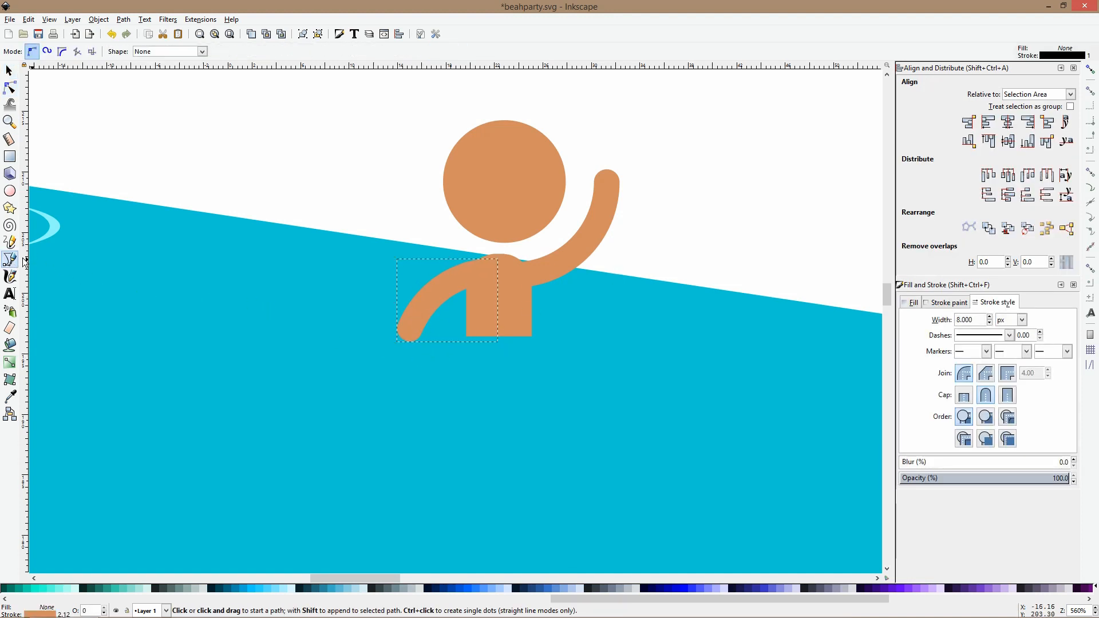
scroll(453, 218, "down", 3, "ctrl")
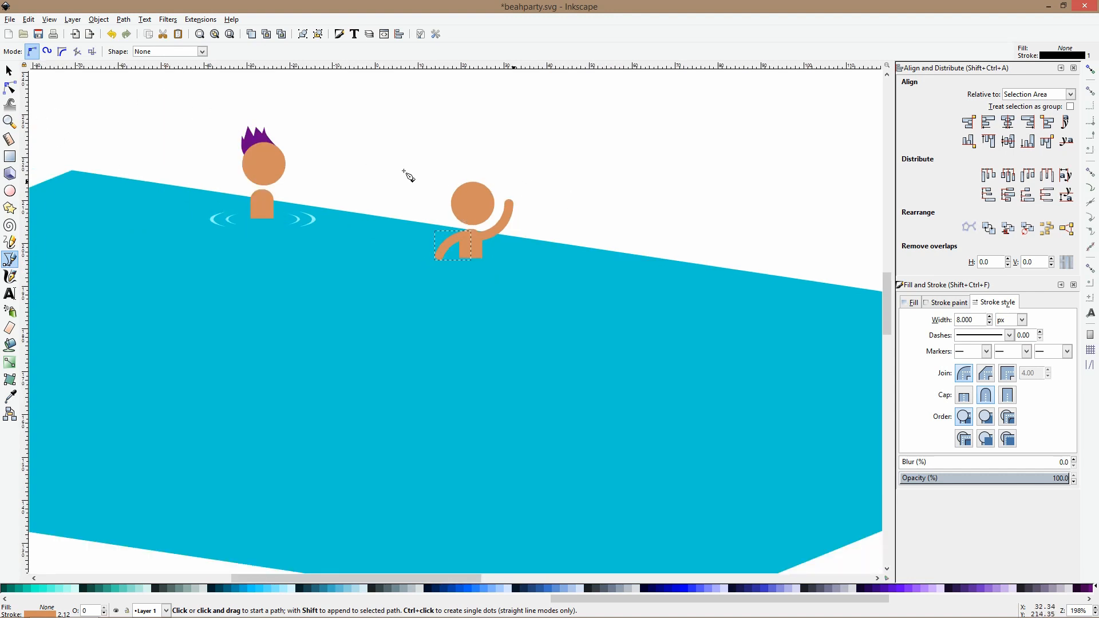
scroll(370, 162, "up", 1, "ctrl")
key("s")
left_click(517, 224)
left_click(554, 253, "shift")
left_click(501, 269, "shift")
left_click(485, 274, "shift")
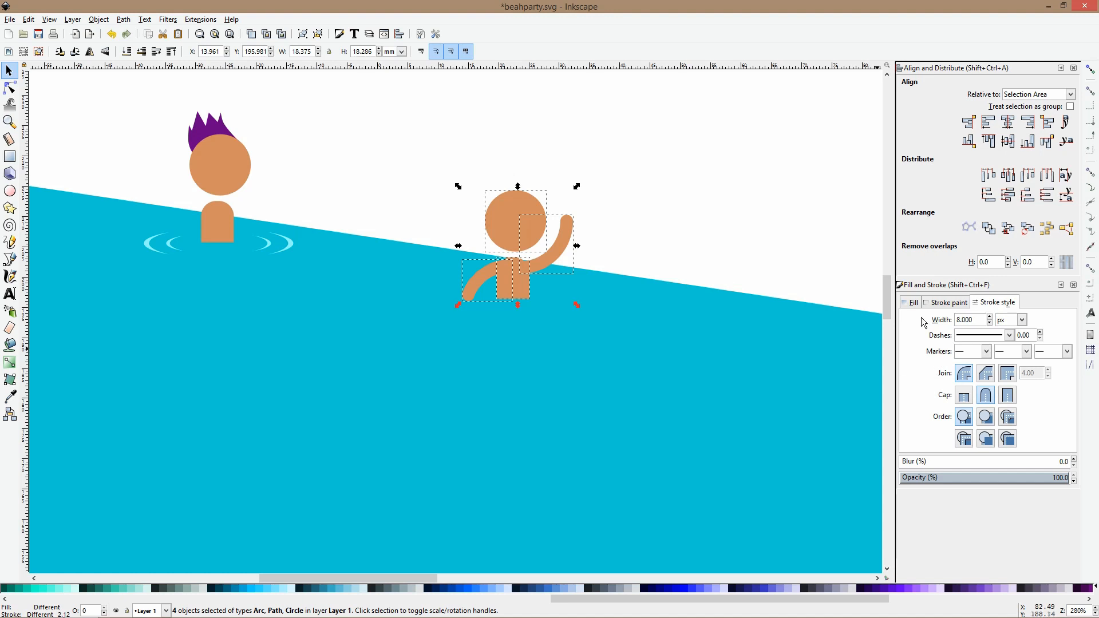
Give the second figure's head a vertical linear gradient from reddish d3675f at the top to skin colour d38d5f at the bottom.
left_click(910, 302)
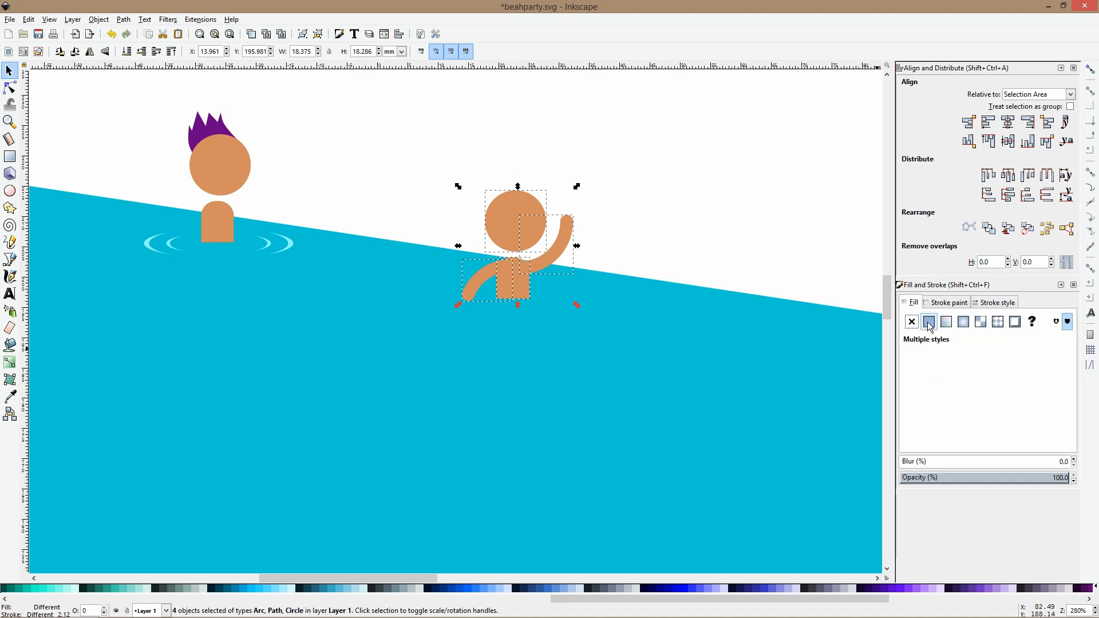
left_click(434, 224)
left_click(507, 224)
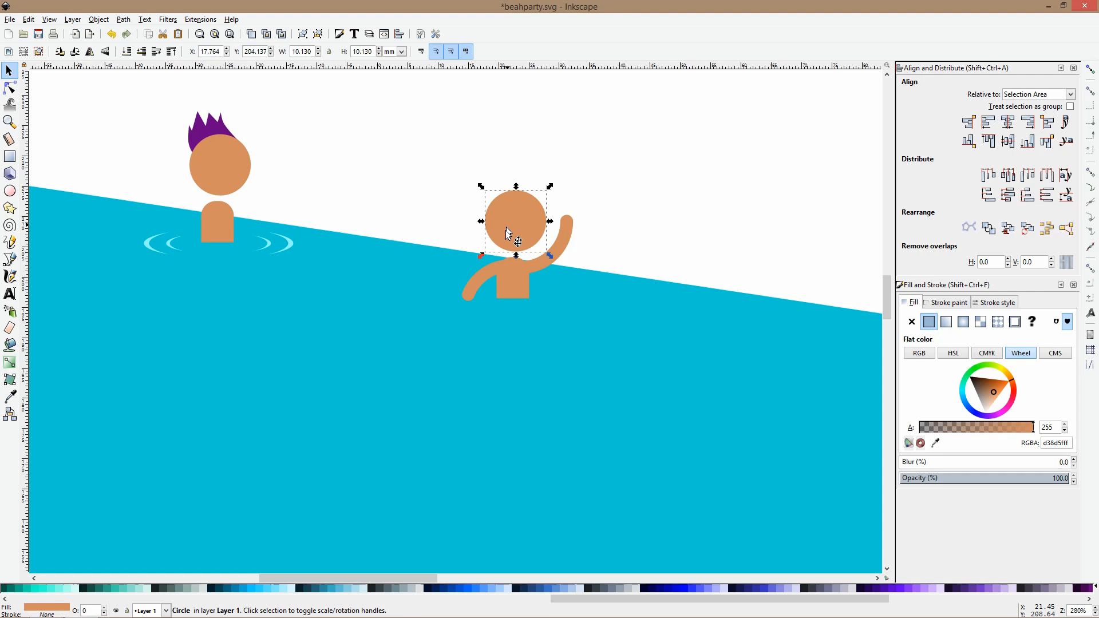
left_click(9, 362)
left_click_drag(521, 207, 523, 237)
left_click(10, 396)
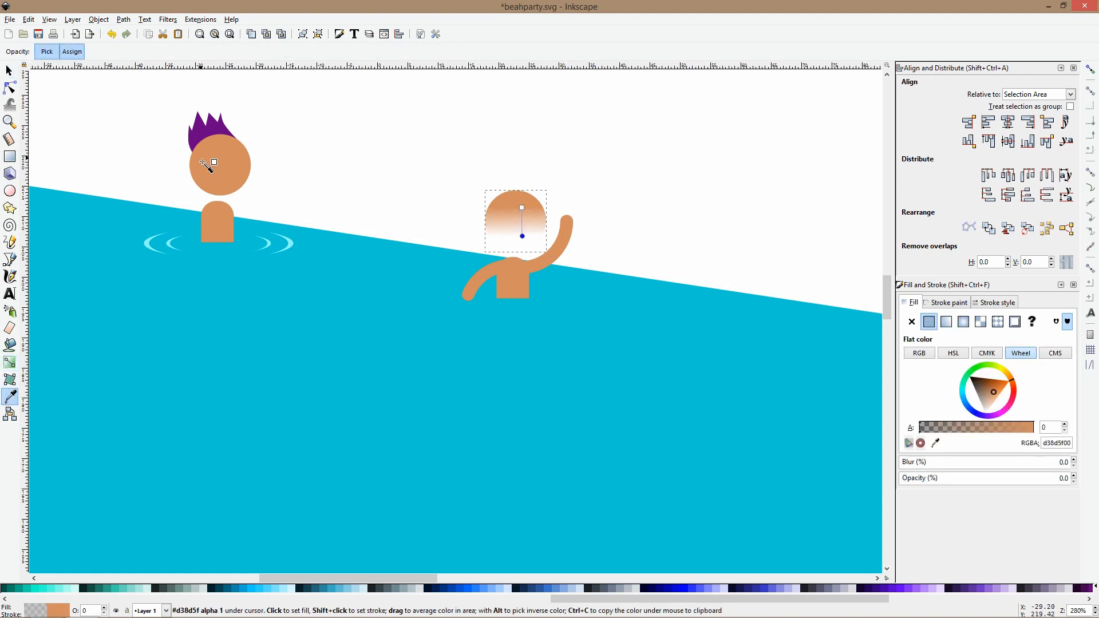
left_click(212, 162)
left_click(522, 208)
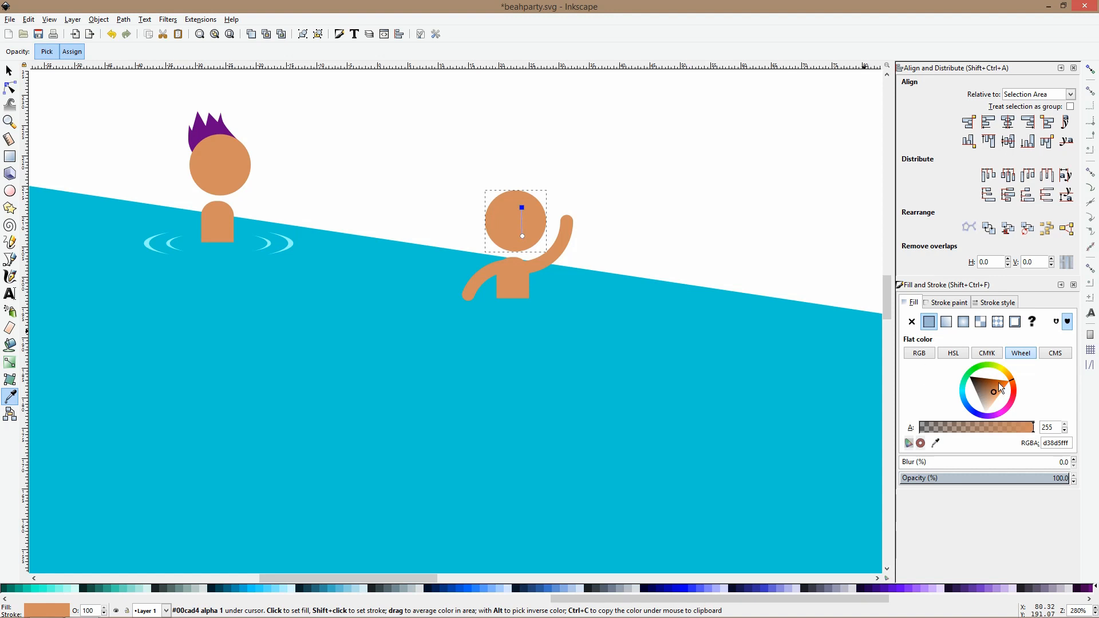
left_click_drag(1007, 384, 1014, 390)
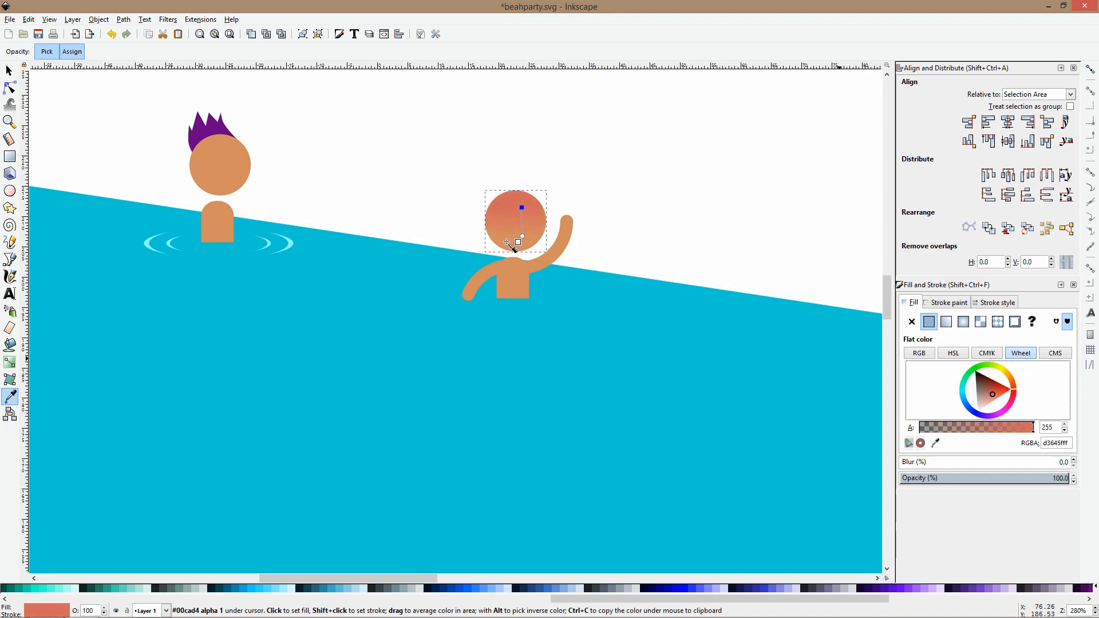
Fill the second figure's body with the head's linear gradient and angle it so the red starts at the upper-left shoulder.
left_click(12, 74)
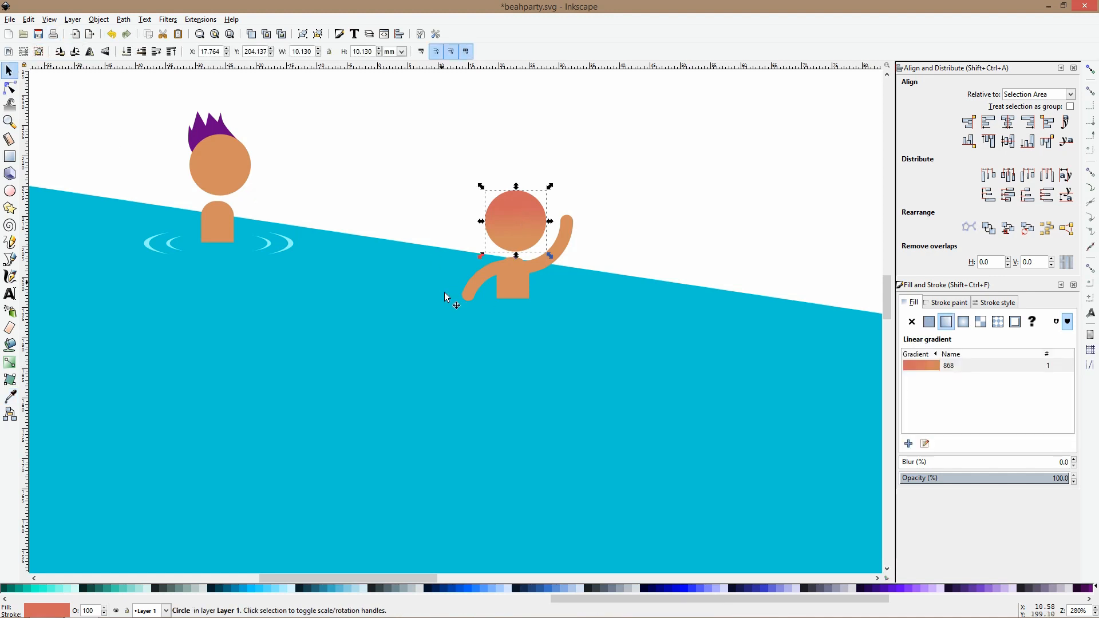
left_click(502, 289)
left_click(10, 362)
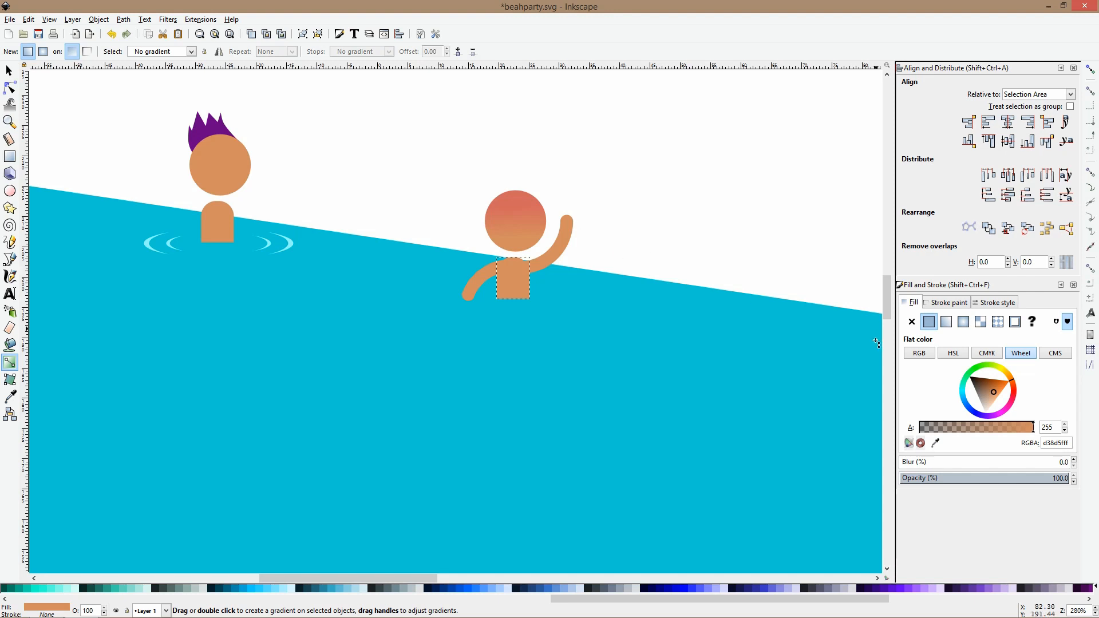
left_click(946, 322)
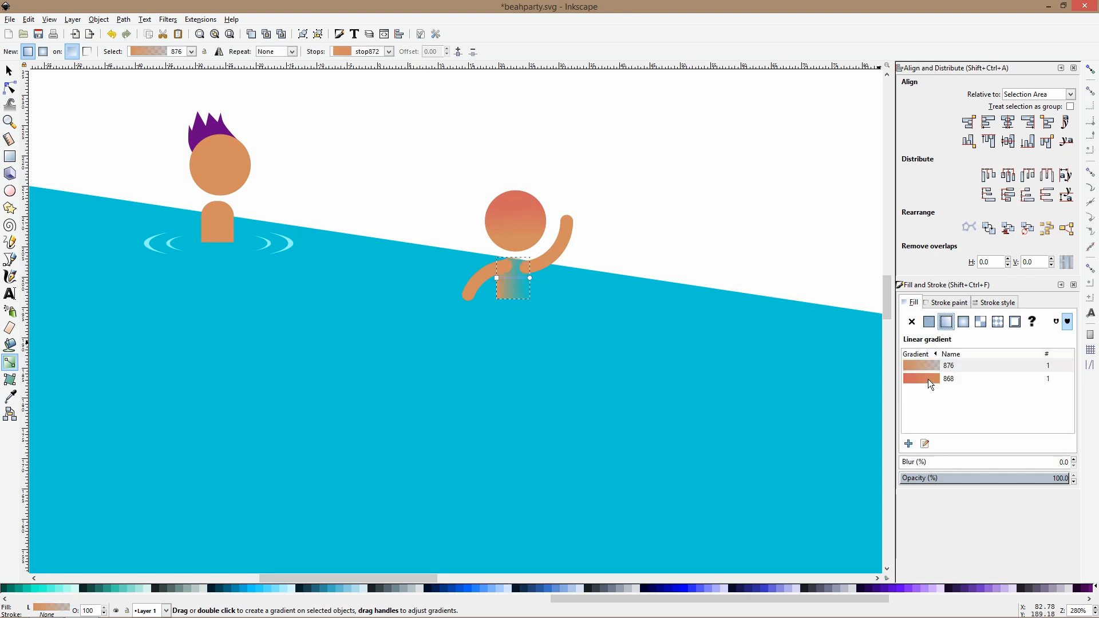
left_click(928, 378)
left_click_drag(496, 277, 502, 261)
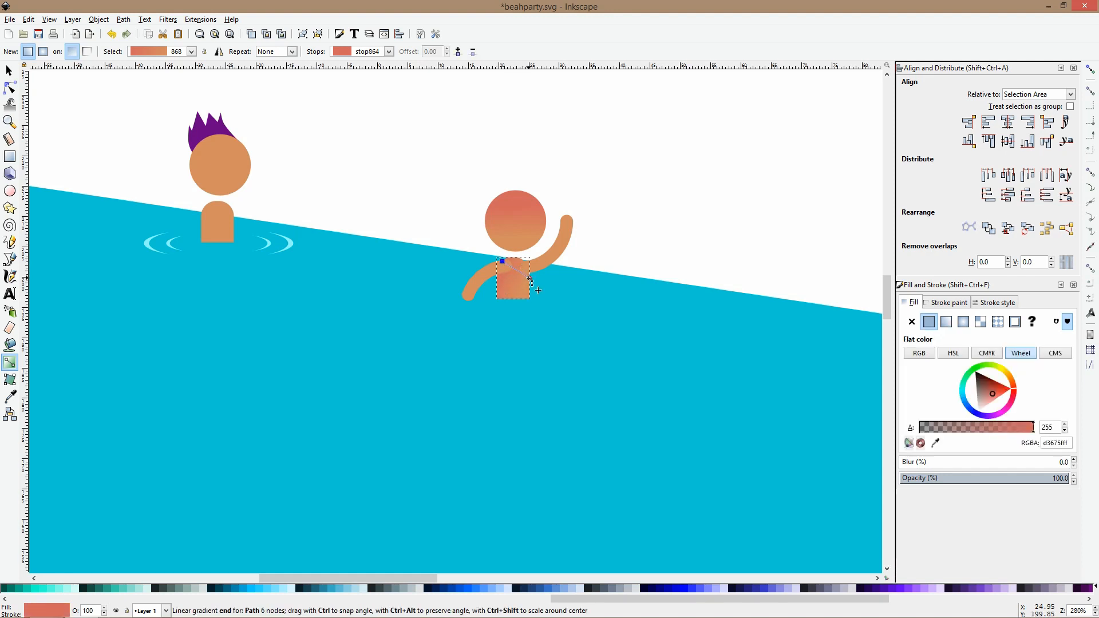
key("Escape")
Apply the head's linear gradient to the stroke of the second figure's raised right arm.
key("s")
left_click(495, 267)
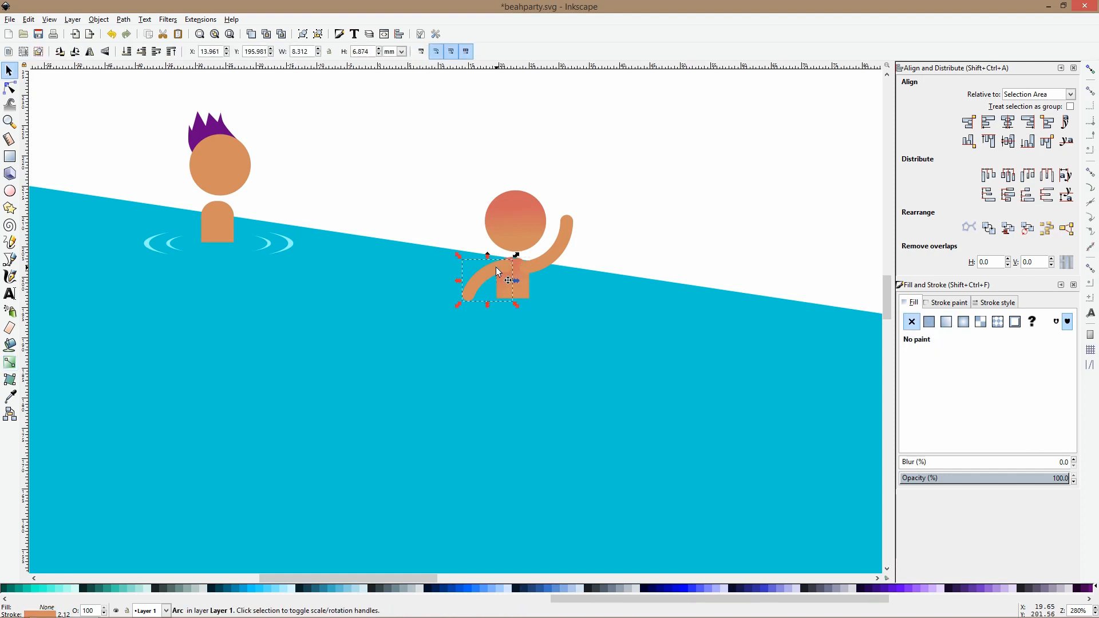
left_click(527, 272)
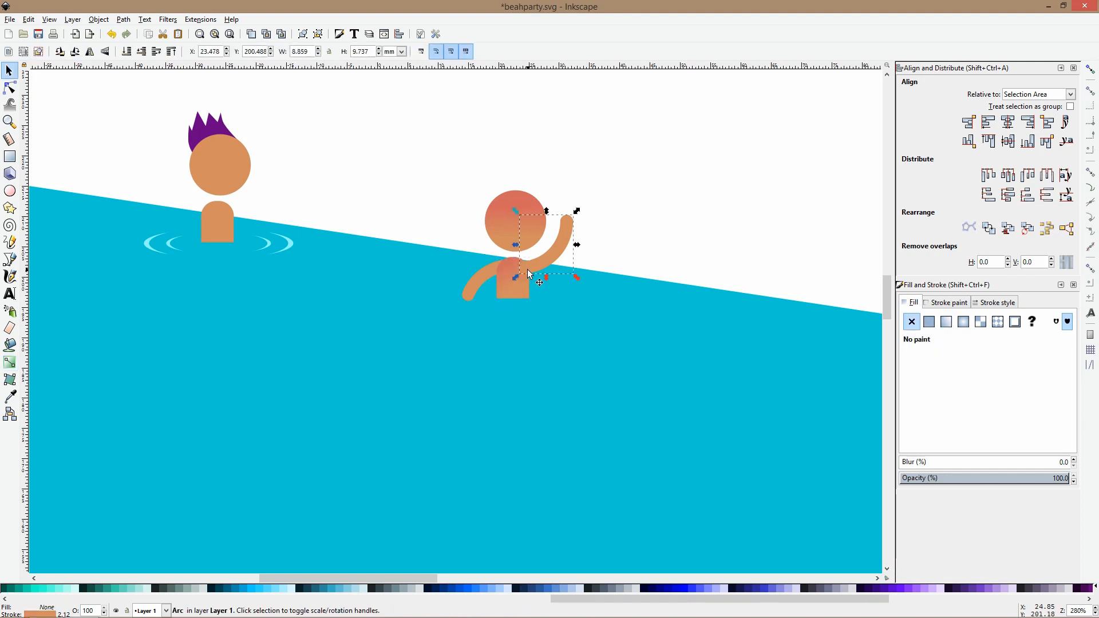
left_click(589, 247)
left_click(558, 241)
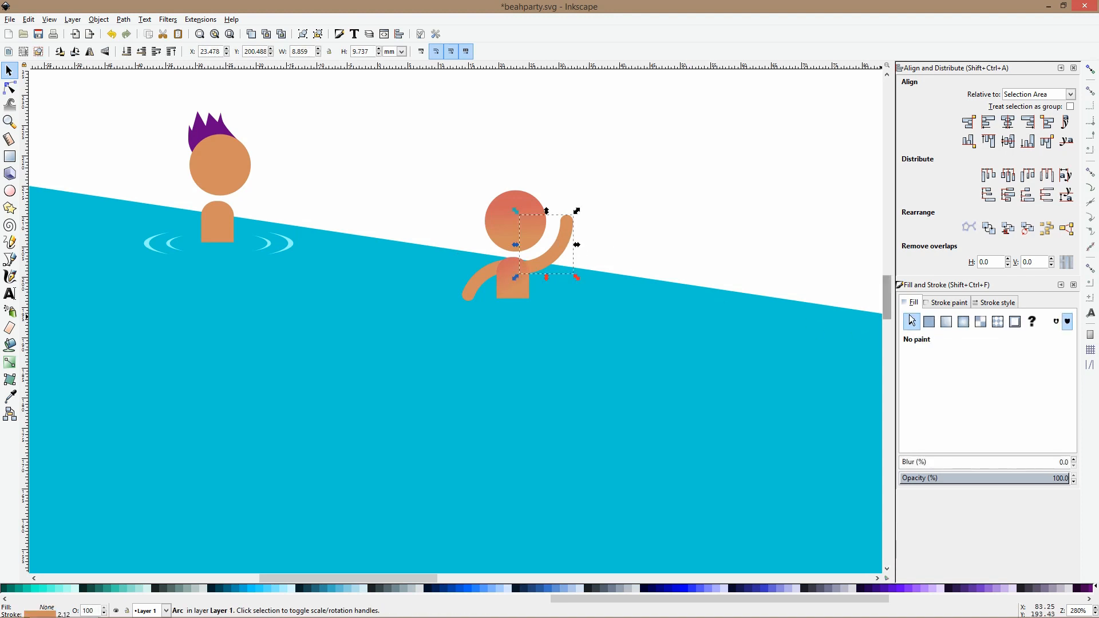
left_click(942, 302)
left_click(944, 321)
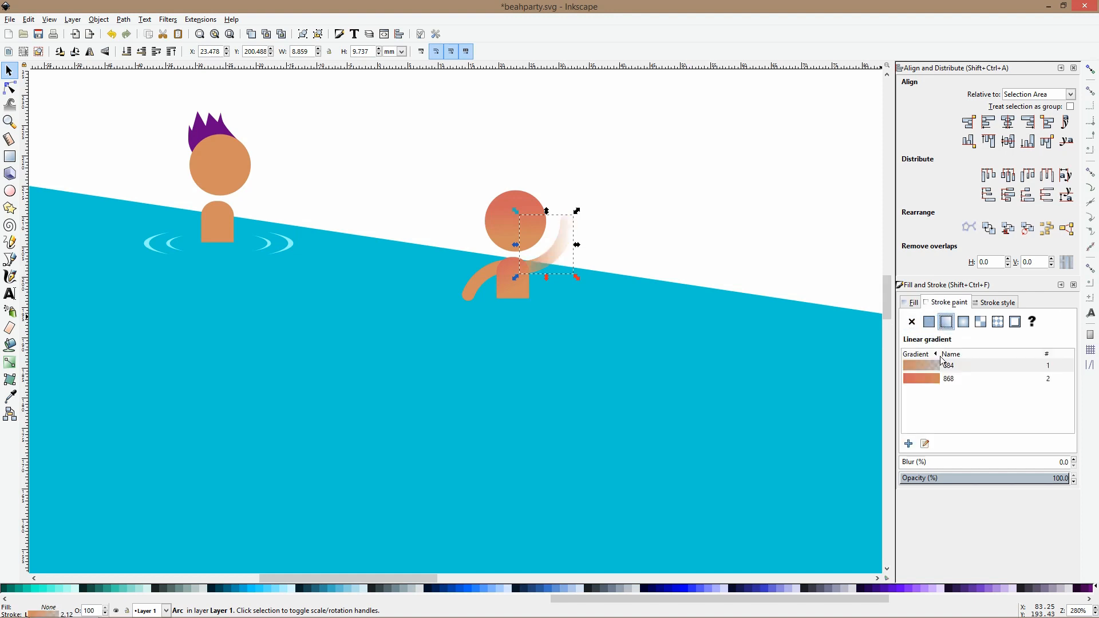
left_click(925, 378)
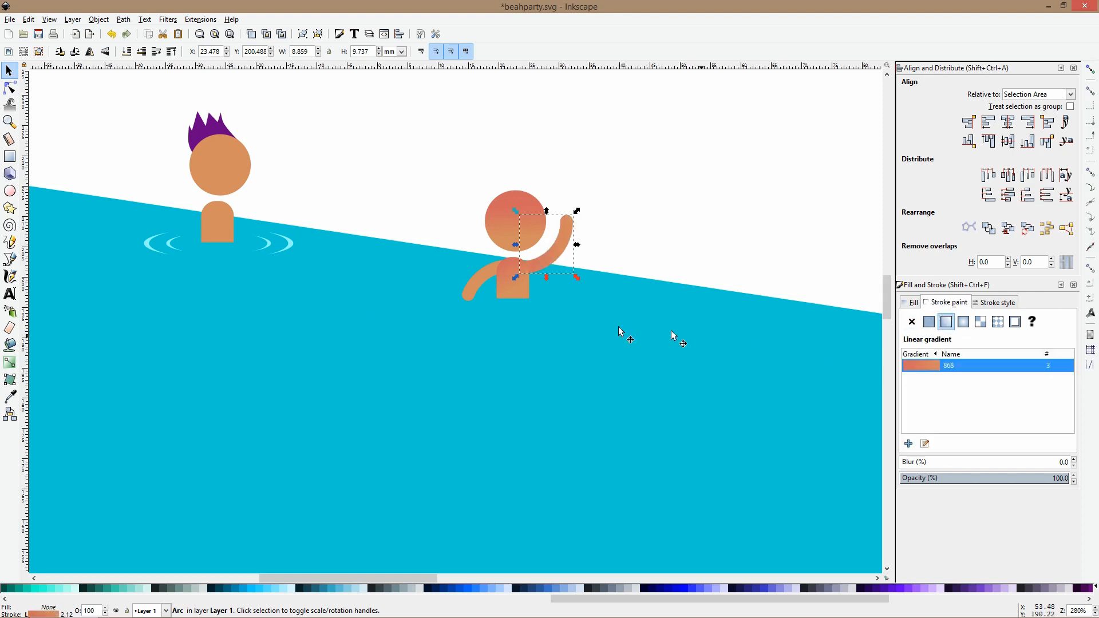
Reposition the raised arm's gradient so it runs diagonally from beside the head down past the arm's outer curve.
left_click(8, 368)
scroll(519, 253, "up", 2)
mouse_move(519, 238)
left_mouse_down()
mouse_move(523, 261)
mouse_move(486, 227)
left_mouse_up()
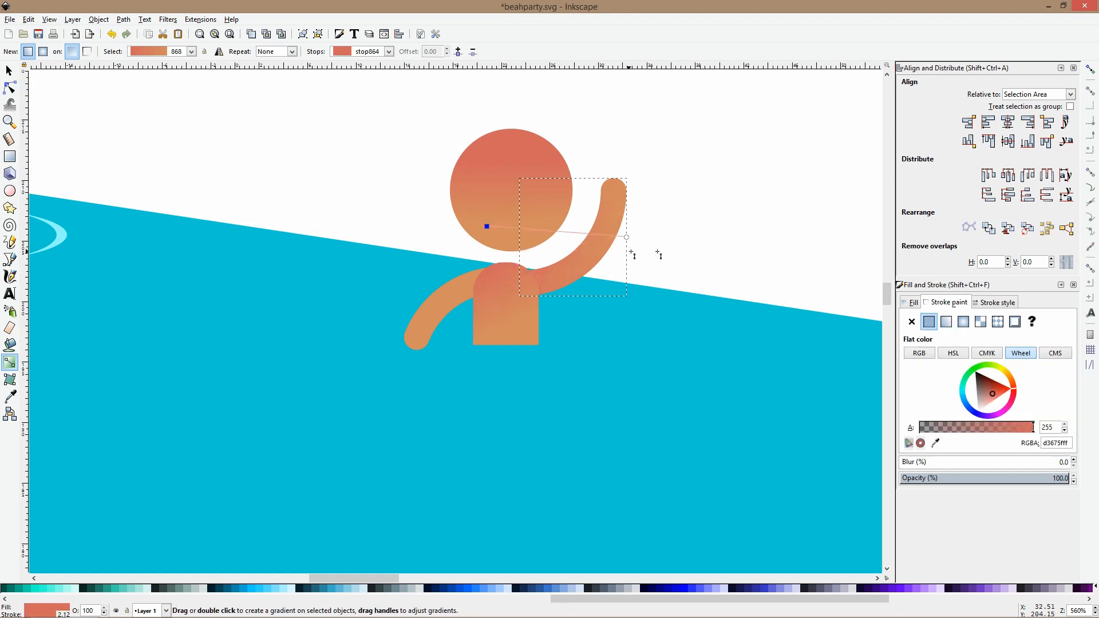
left_click_drag(628, 244, 606, 297)
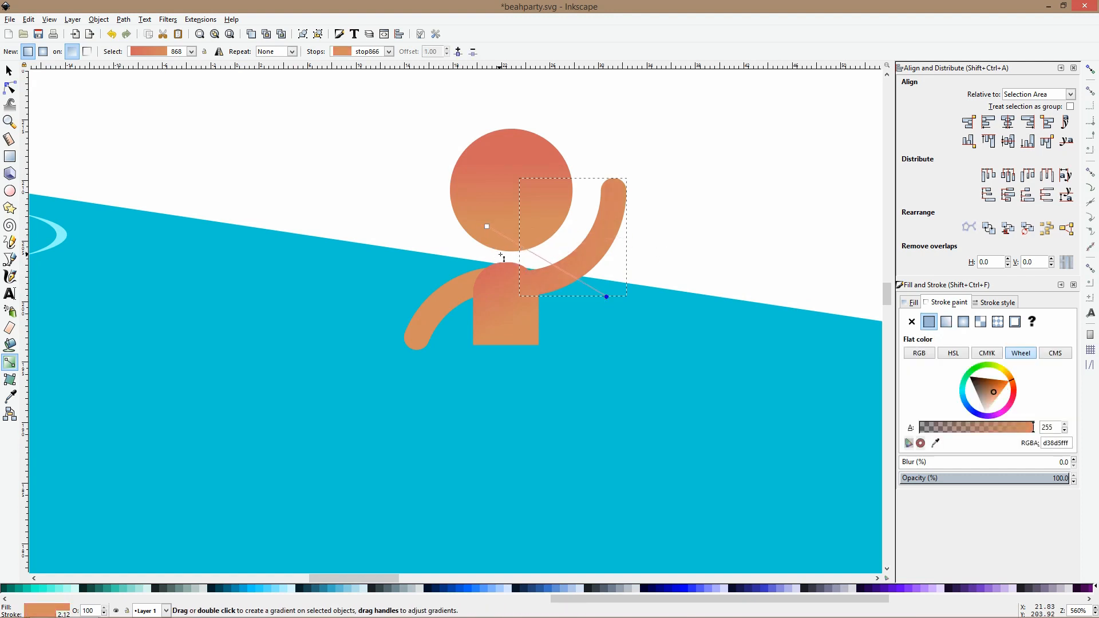
mouse_move(489, 231)
left_mouse_down()
mouse_move(521, 250)
mouse_move(505, 229)
mouse_move(508, 239)
left_mouse_up()
Apply the same linear gradient to the left arm's stroke and move its shoulder end in towards the middle of the arm.
left_click(462, 293)
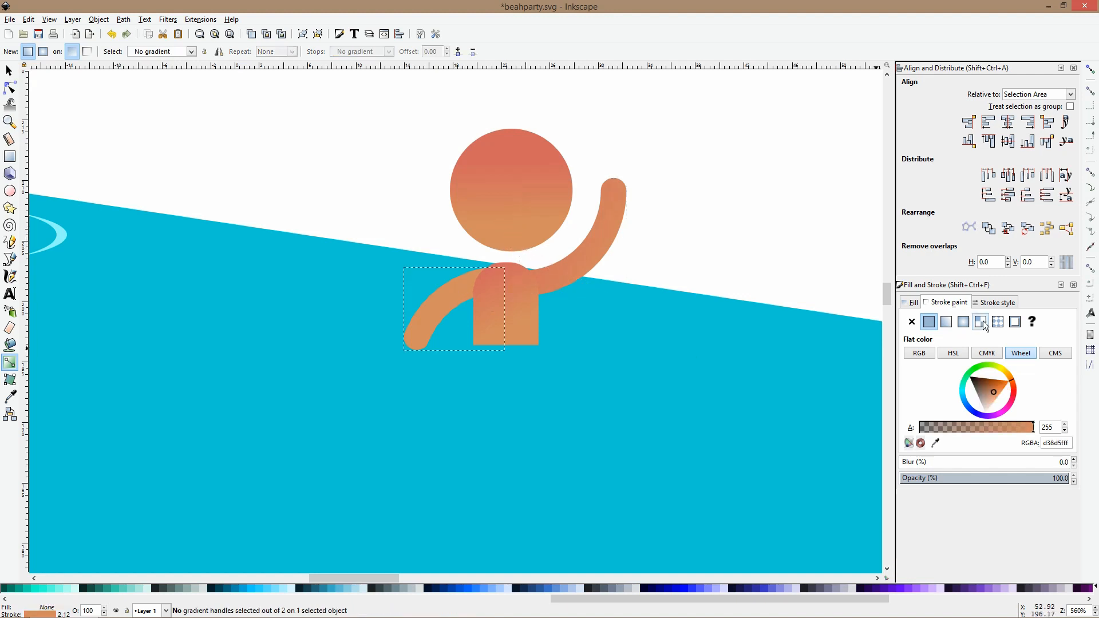
left_click(946, 321)
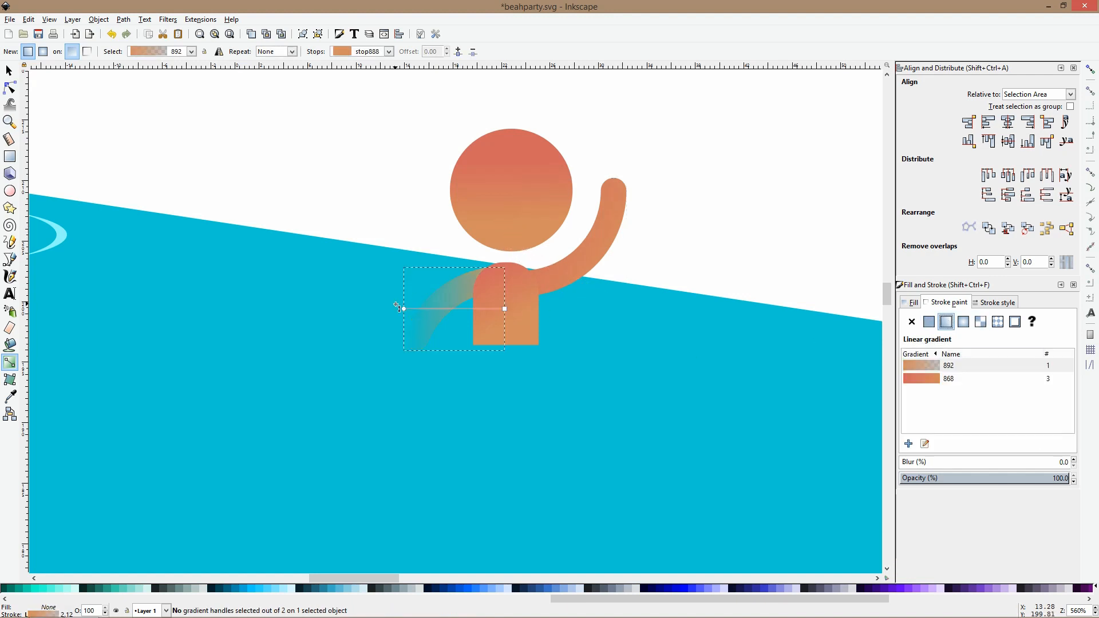
left_click(913, 378)
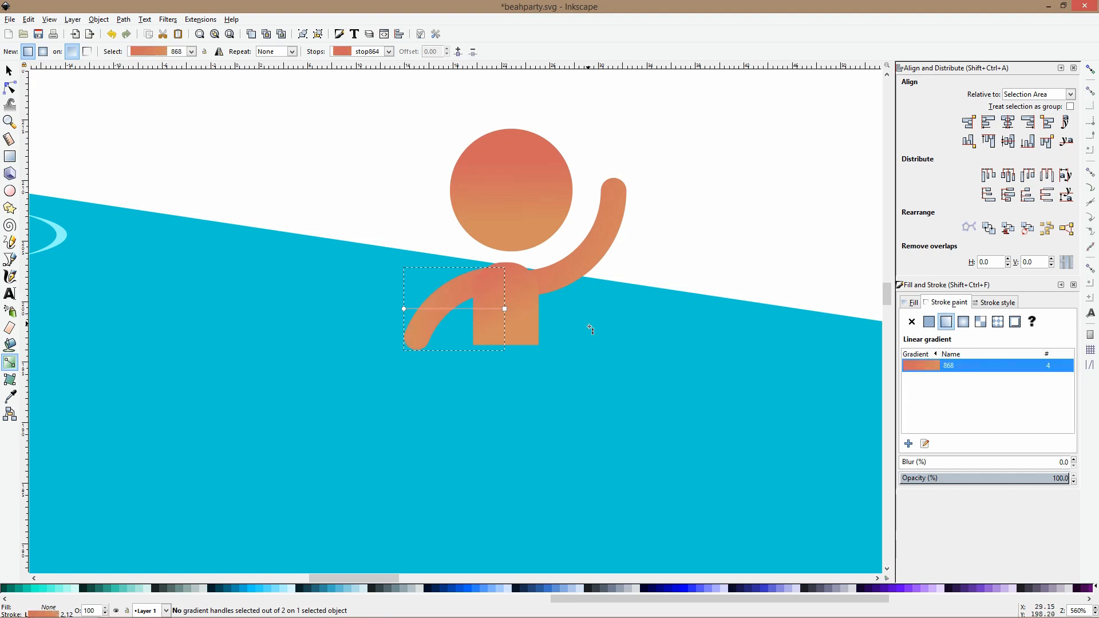
left_click_drag(505, 310, 456, 281)
key("space")
left_click(431, 176)
Duplicate the first figure's head and body and place the copy in the water to the right of the waving figure.
scroll(438, 178, "down", 3)
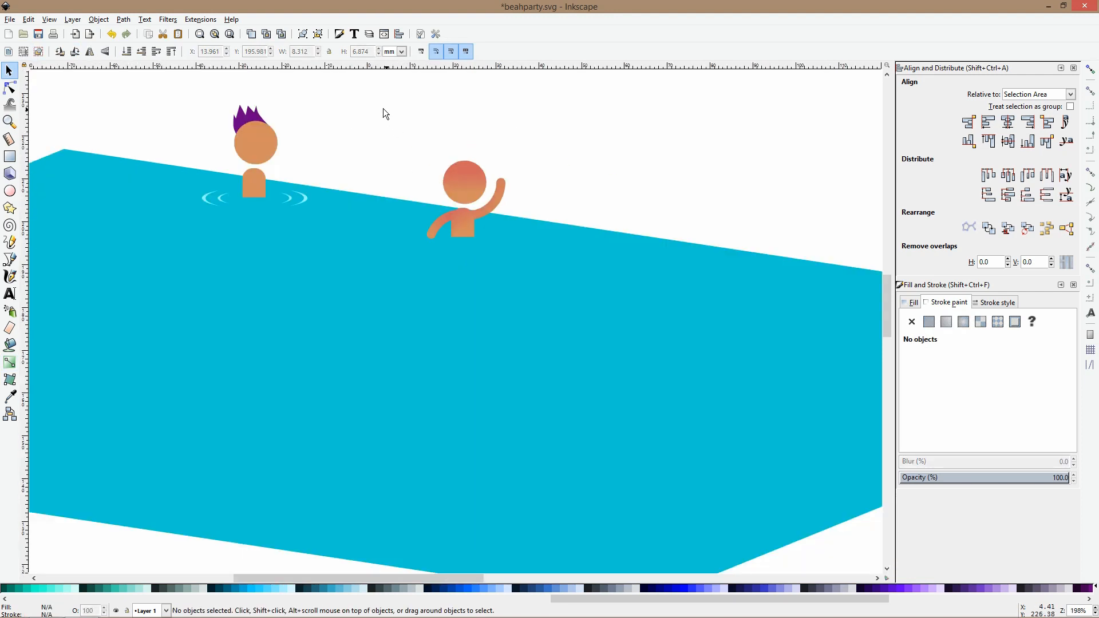
left_click(272, 156)
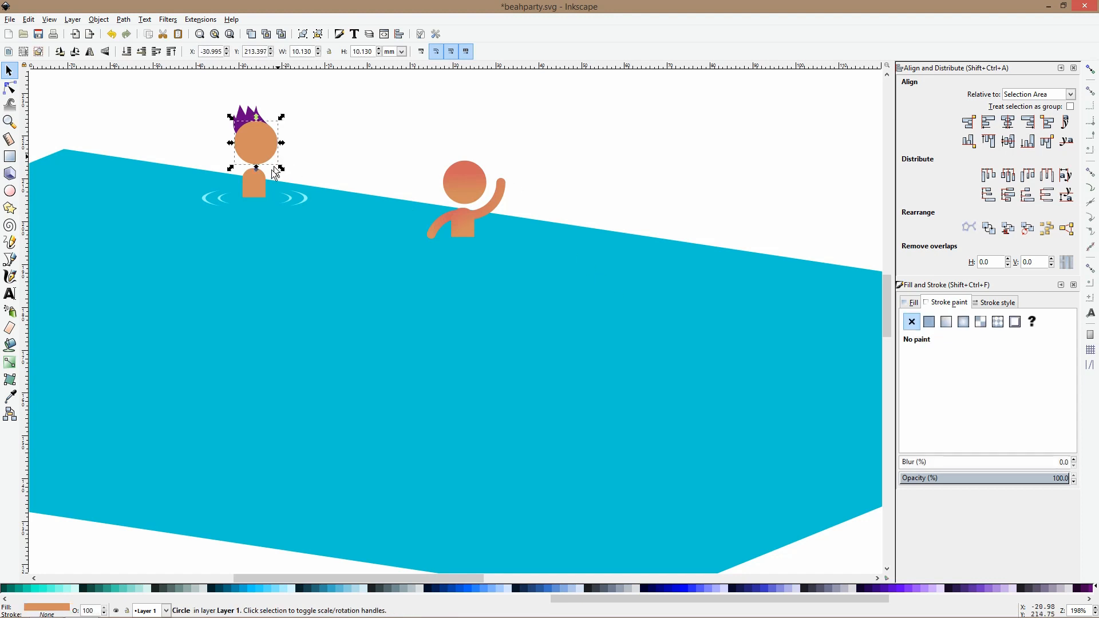
scroll(540, 229, "up", 6)
scroll(541, 229, "down", 4)
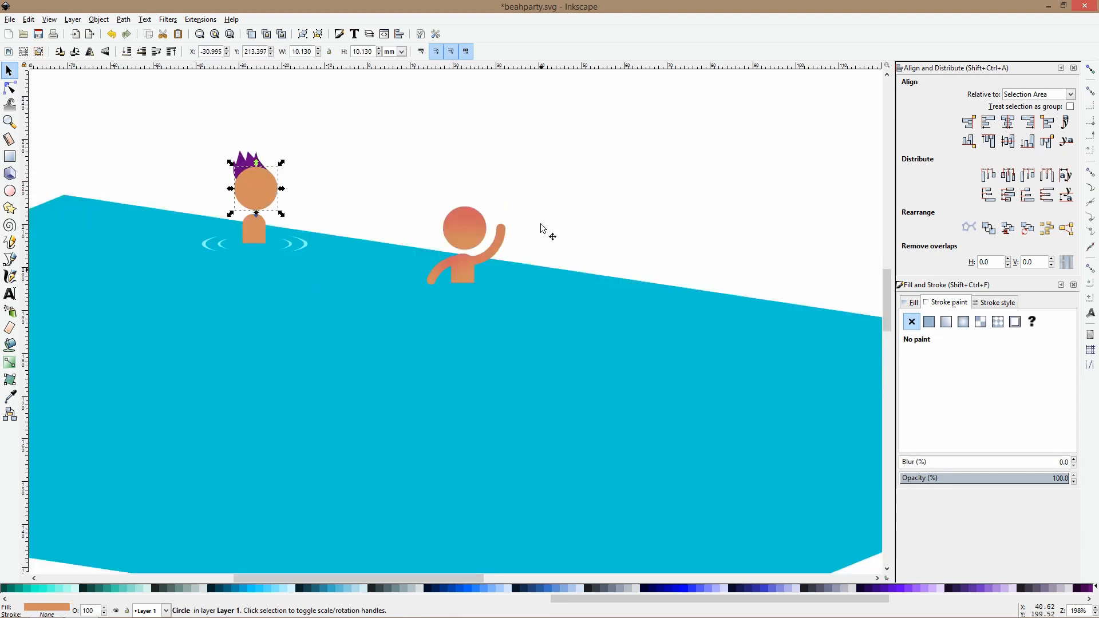
left_click(257, 230, "shift")
key("ctrl+d")
left_click_drag(256, 228, 548, 299)
Move the whole waving figure slightly down and to the left, deeper into the water.
left_click_drag(386, 166, 523, 306)
key("Escape")
left_click_drag(405, 191, 541, 309)
left_click_drag(441, 255, 442, 247)
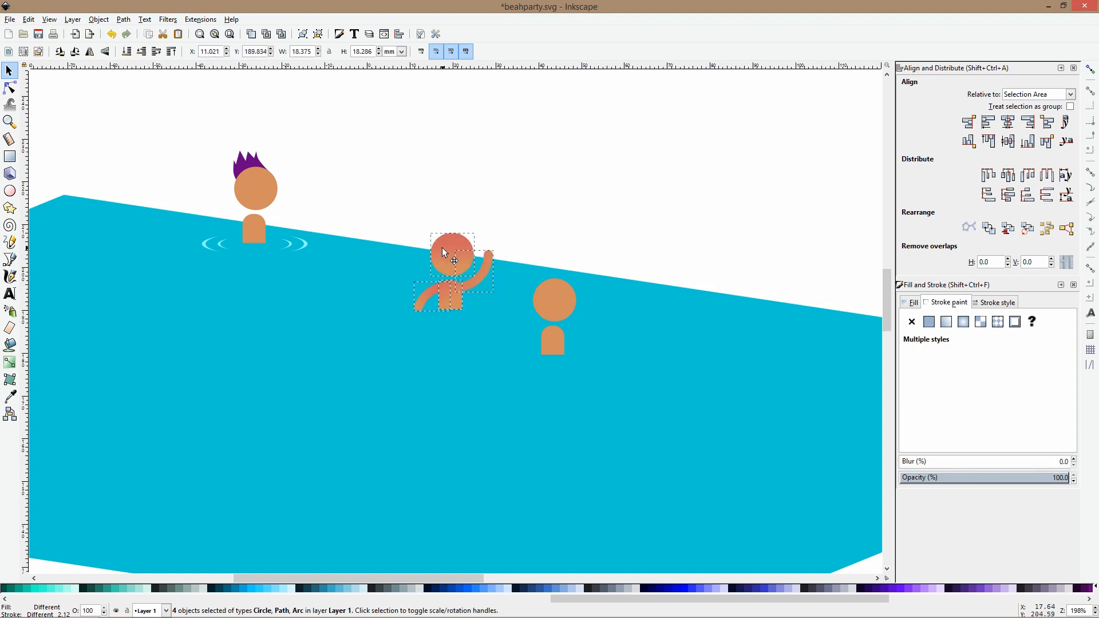
Shift the copied plain head and body closer to the waving figure, and delete that copy.
left_click_drag(513, 213, 633, 409)
left_click_drag(556, 308, 541, 315)
left_click(452, 219)
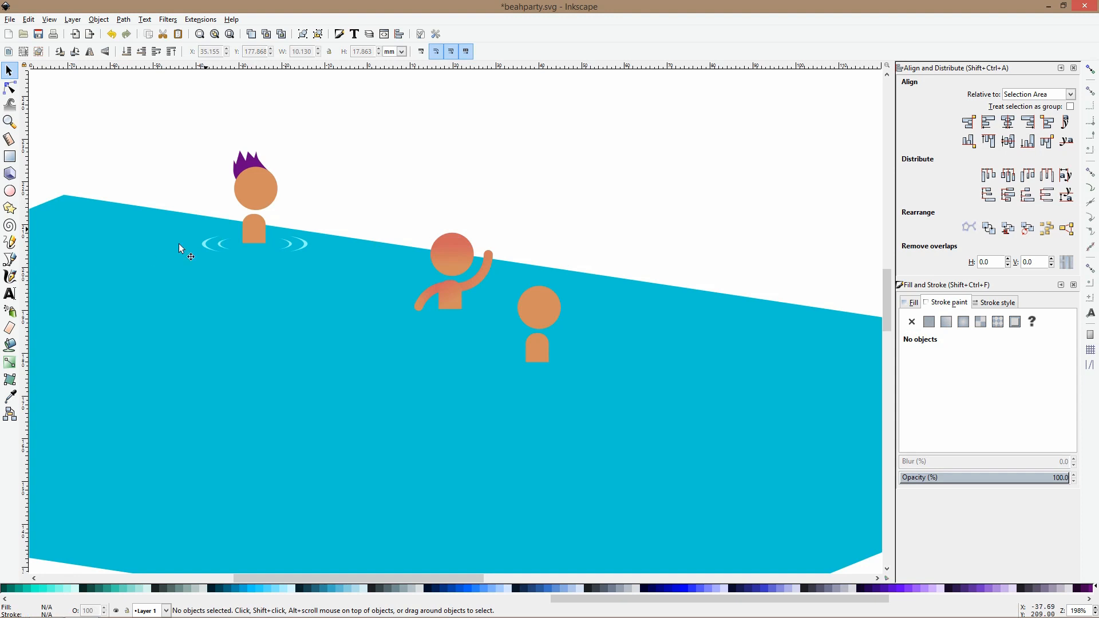
left_click_drag(592, 222, 514, 375)
key("Delete")
Duplicate the waving figure and place the copy in the water to its lower right.
left_click_drag(533, 207, 415, 306)
key("ctrl+d")
left_click_drag(452, 244, 562, 323)
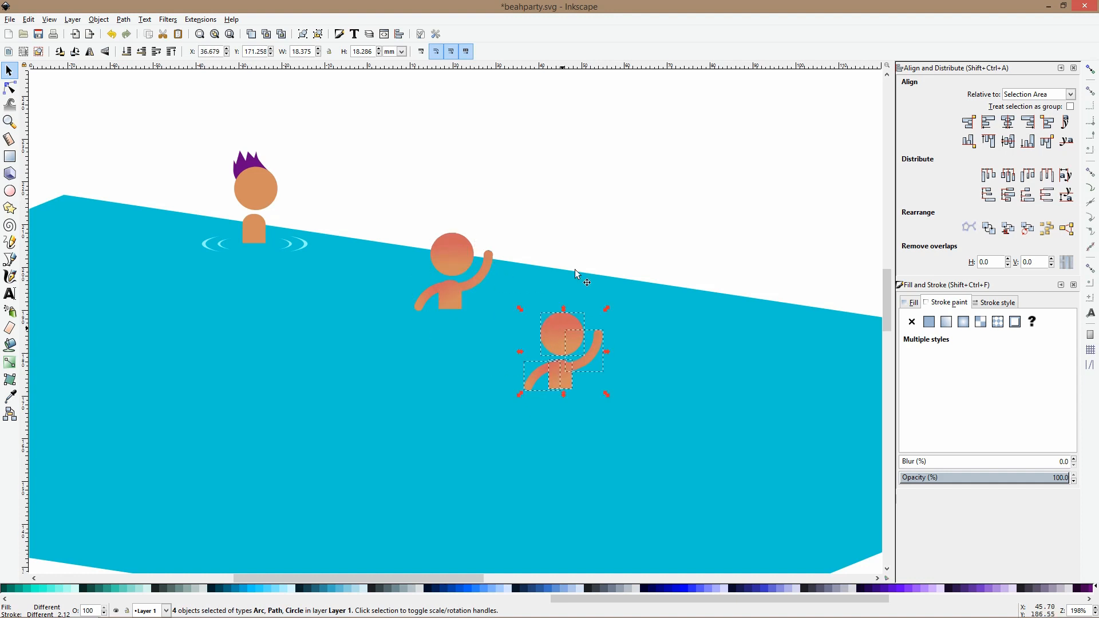
key("Escape")
Rotate the original waving figure slightly clockwise so it leans to the right.
left_click_drag(378, 195, 502, 313)
left_click(458, 252)
left_click_drag(499, 232, 512, 250)
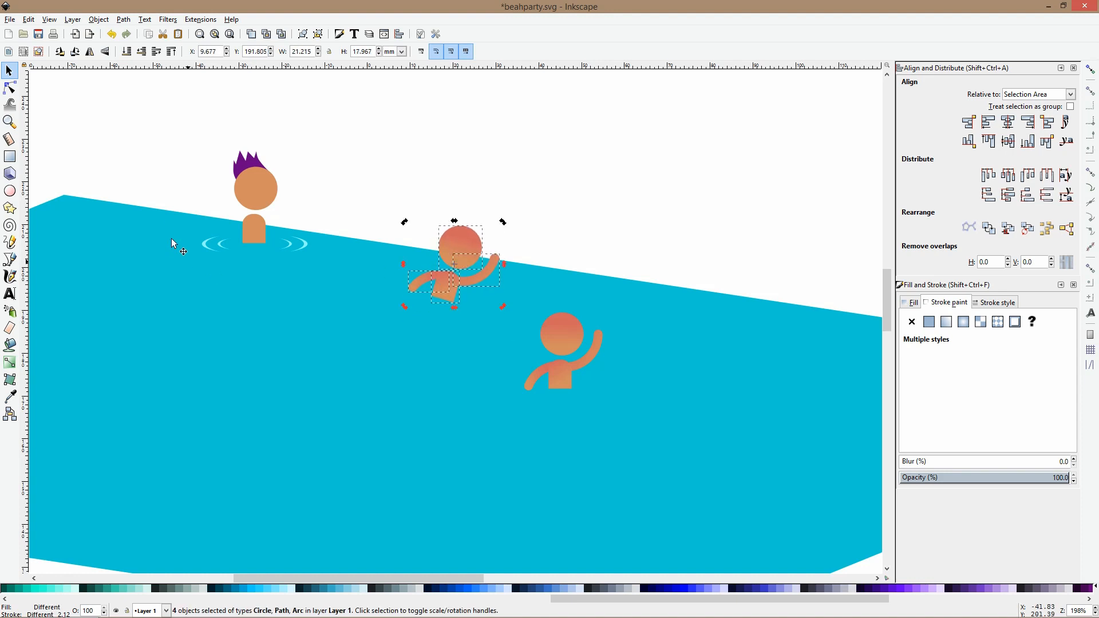
Lengthen the tilted figure's body slightly by moving its two bottom corner nodes downward along the lean.
left_click(10, 87)
scroll(444, 309, "up", 5)
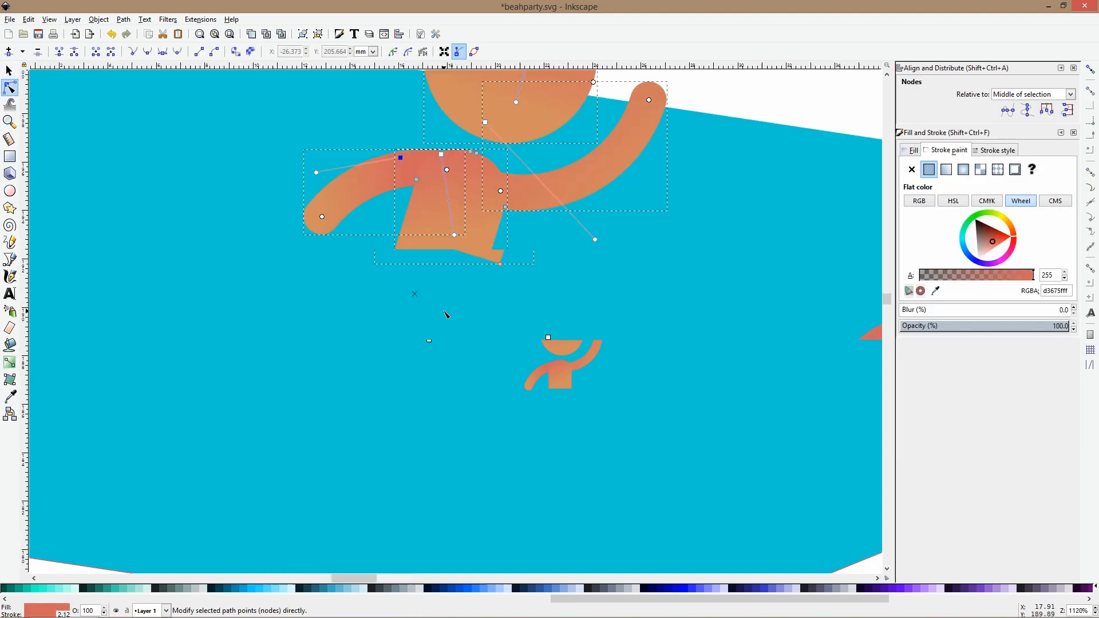
left_click_drag(341, 210, 516, 306)
left_click_drag(501, 265, 491, 294)
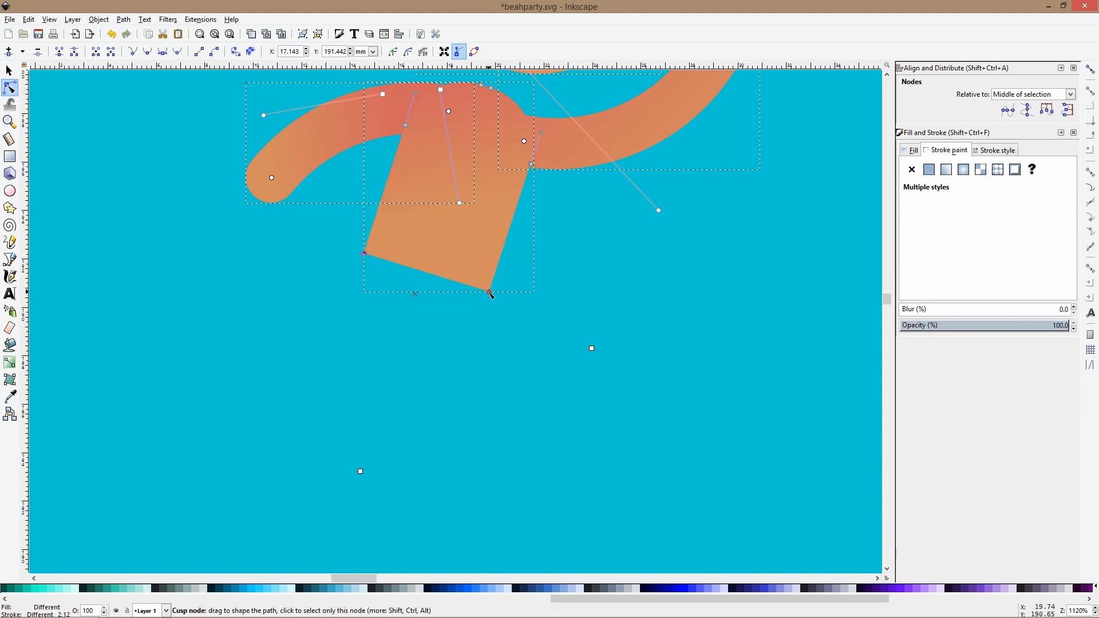
Duplicate the tilted figure's body, move the copy down along the lean, and fill it with cream #F4EED7.
key("s")
left_click(491, 299)
left_click(484, 277)
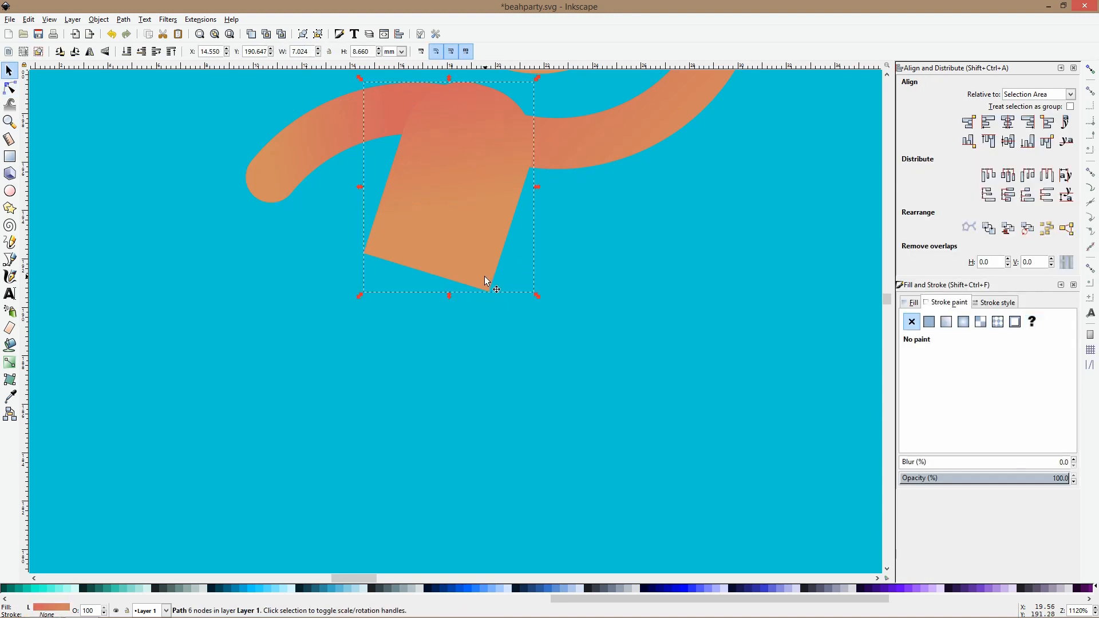
left_click(10, 87)
key("s")
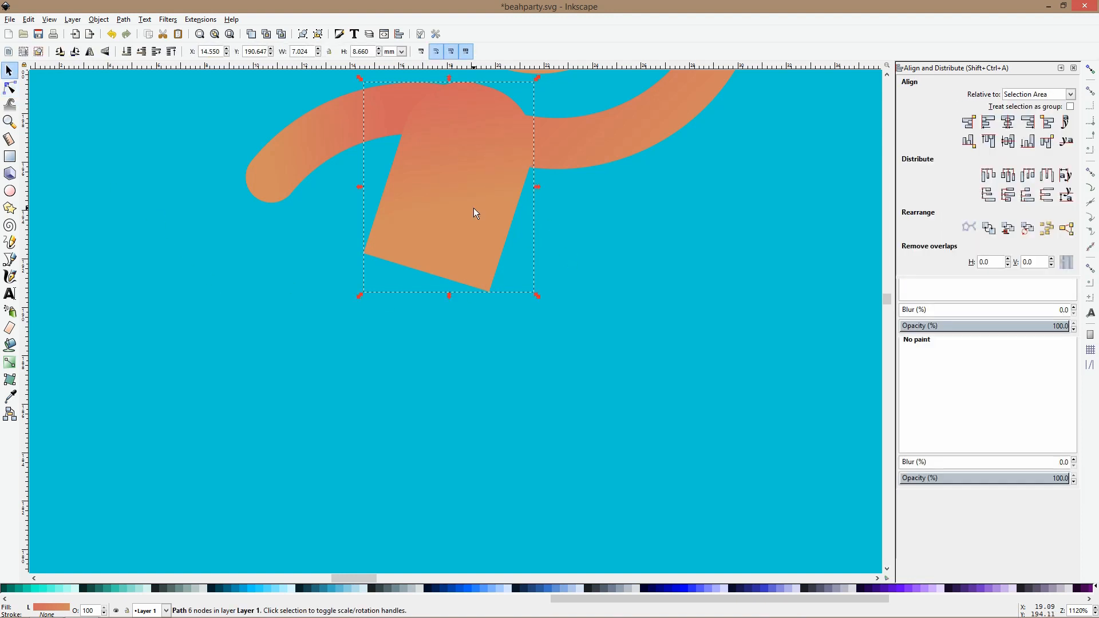
left_click_drag(473, 211, 457, 257)
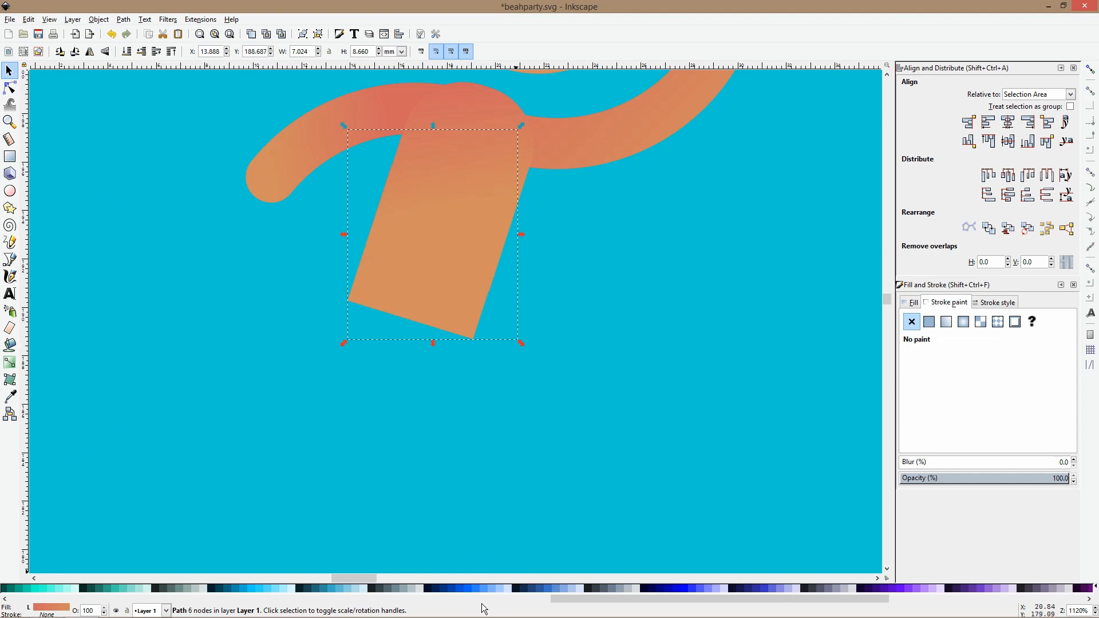
scroll(404, 590, "up", 10)
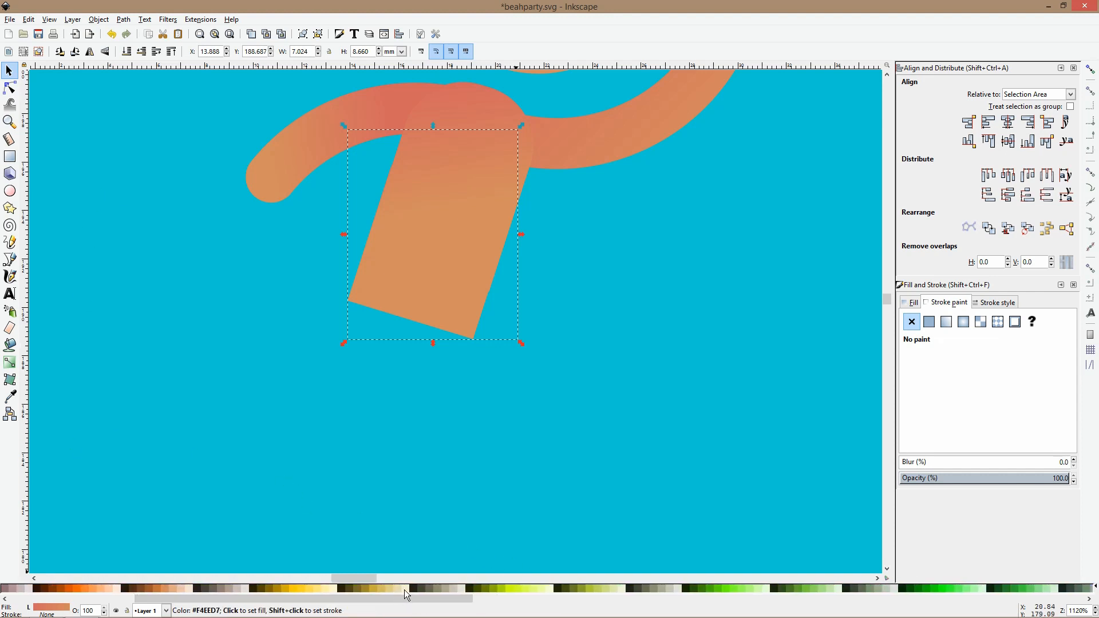
left_click(404, 590)
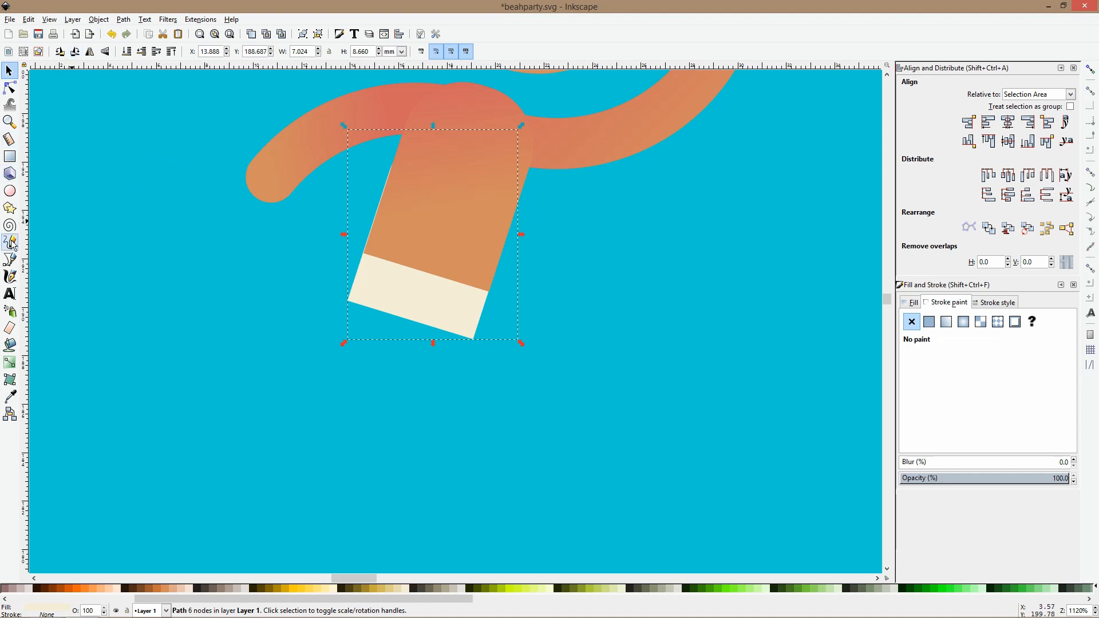
Draw a four-sided path about 9.4 by 9.3 mm over the original body and subtract it from the cream copy to leave the shorts.
left_click(10, 259)
left_click(358, 251)
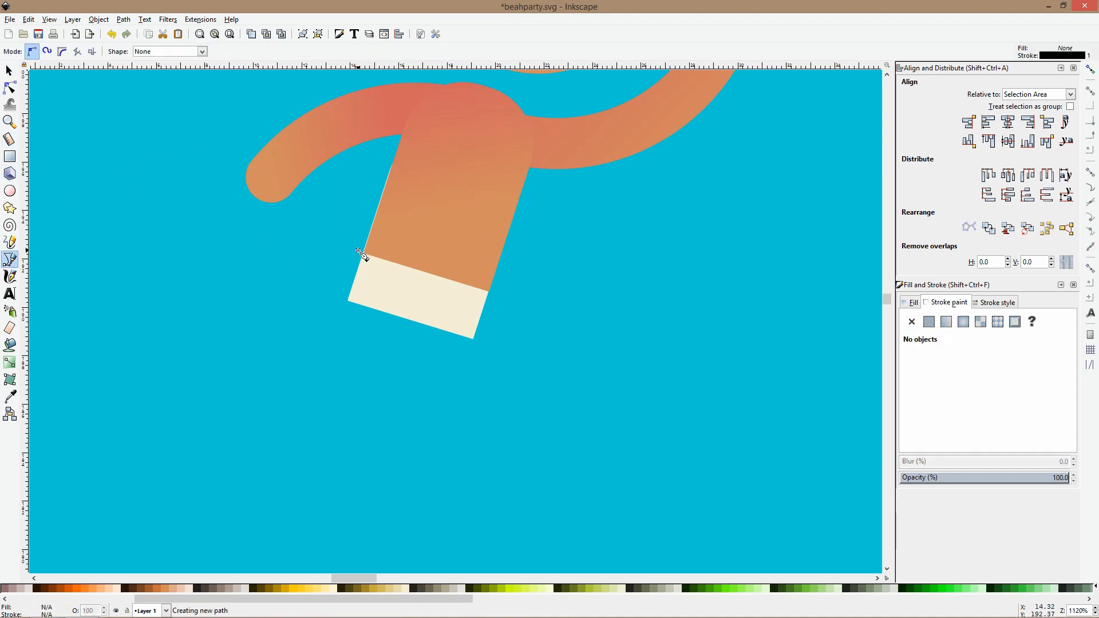
left_click(512, 294)
left_click(577, 87)
left_click(409, 84)
left_click(358, 251)
key("s")
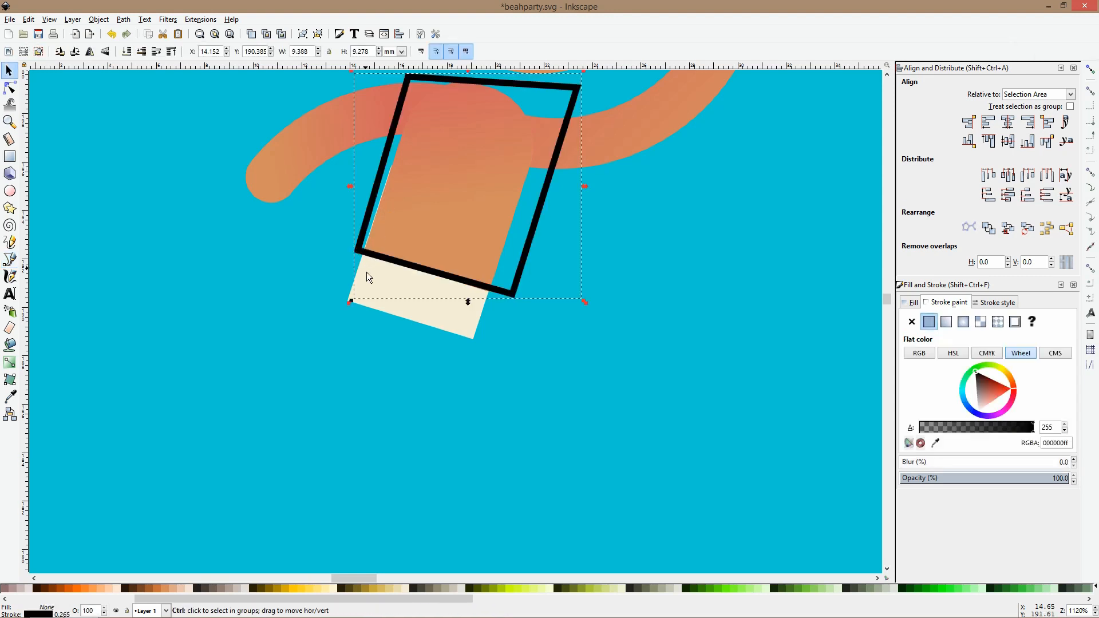
left_click(367, 273, "shift")
key("ctrl+minus")
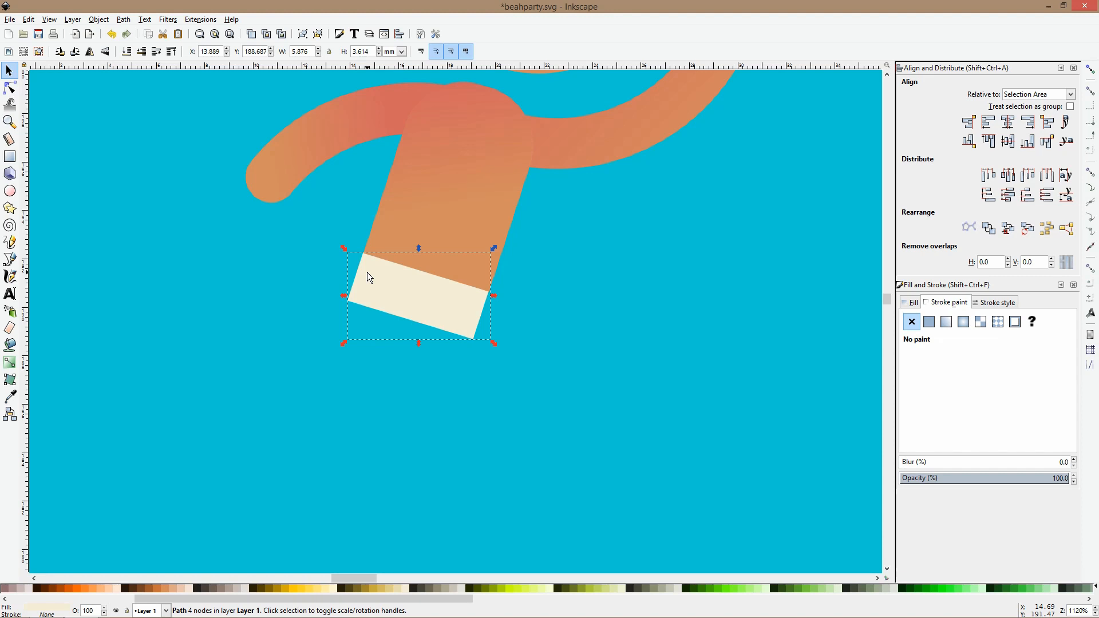
Flare the cream shorts by moving their lower-left corner node outward and down.
left_click(9, 87)
left_click_drag(348, 301, 333, 333)
key("s")
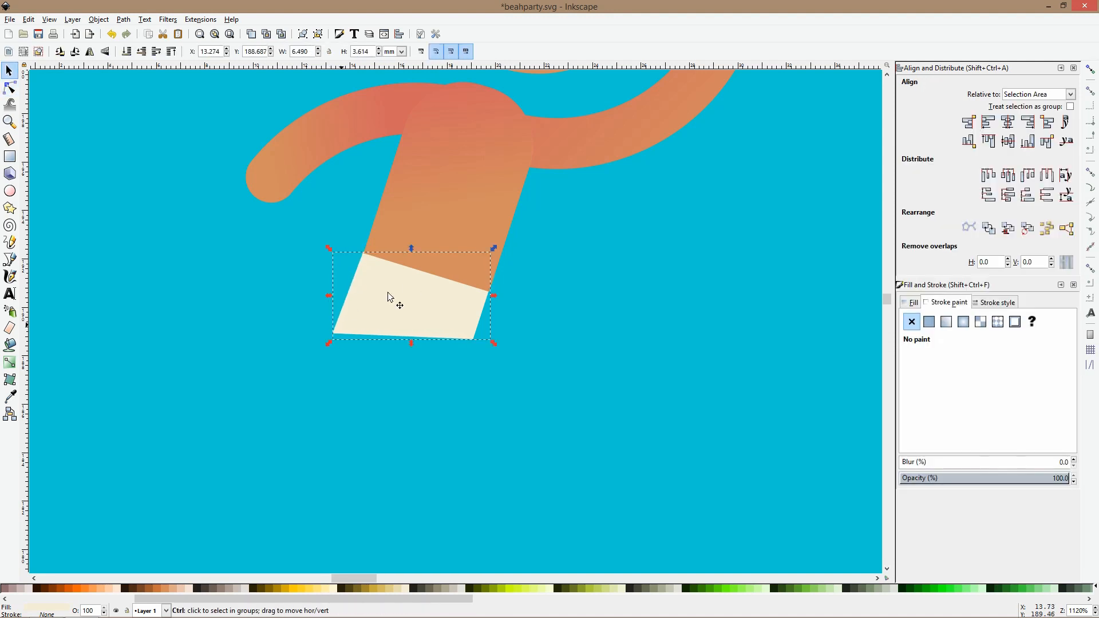
scroll(406, 272, "down", 8)
key("Escape")
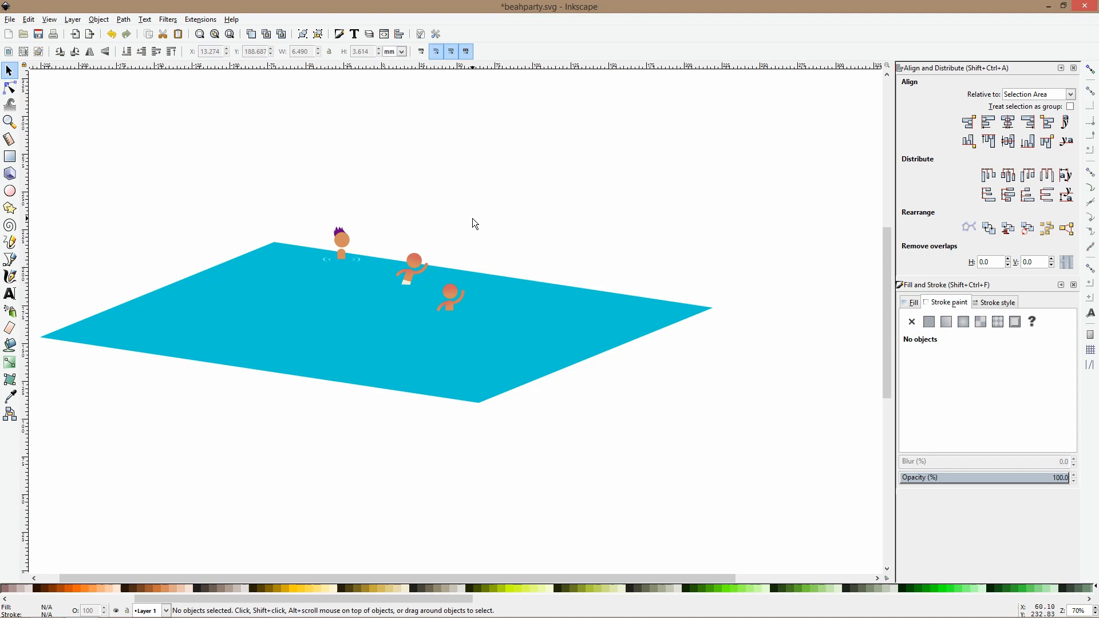
Delete the lowered left arm of the second waving figure in the water.
scroll(465, 245, "up", 1)
scroll(461, 315, "up", 3)
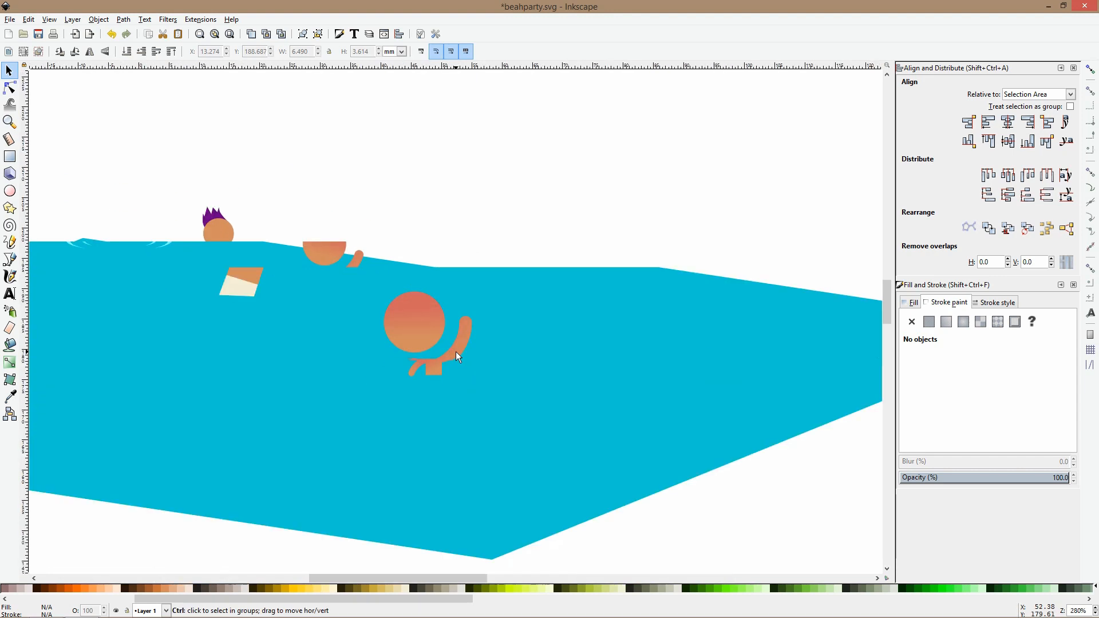
left_click(386, 376)
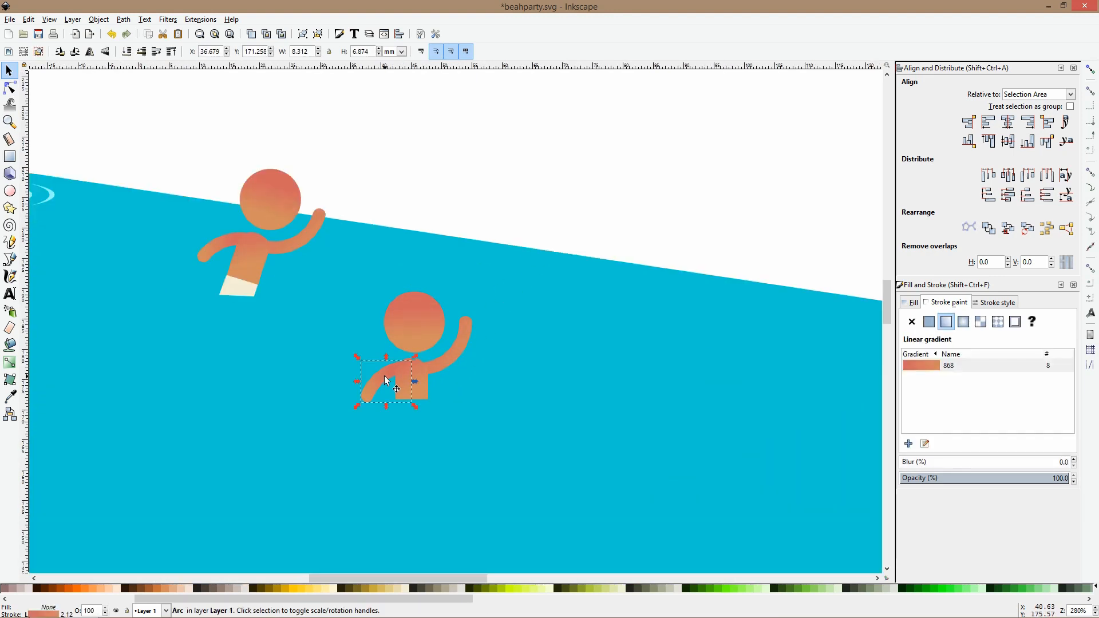
key("Delete")
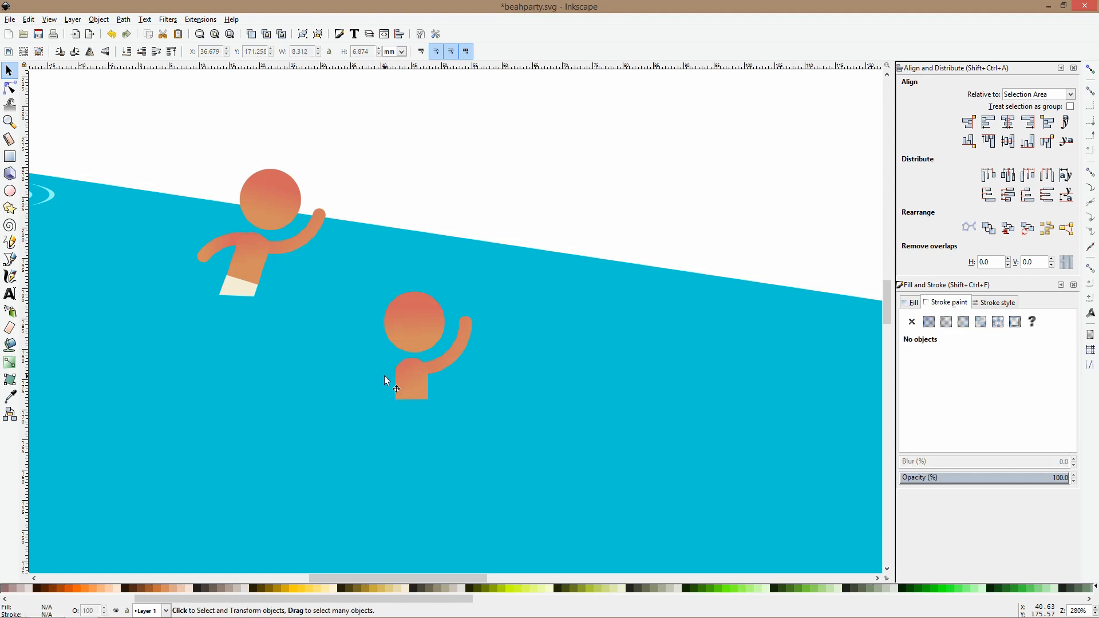
Rotate the second figure's head, body and raised arm together slightly clockwise.
left_click(419, 366)
left_click(419, 320, "shift")
left_click(467, 333, "shift")
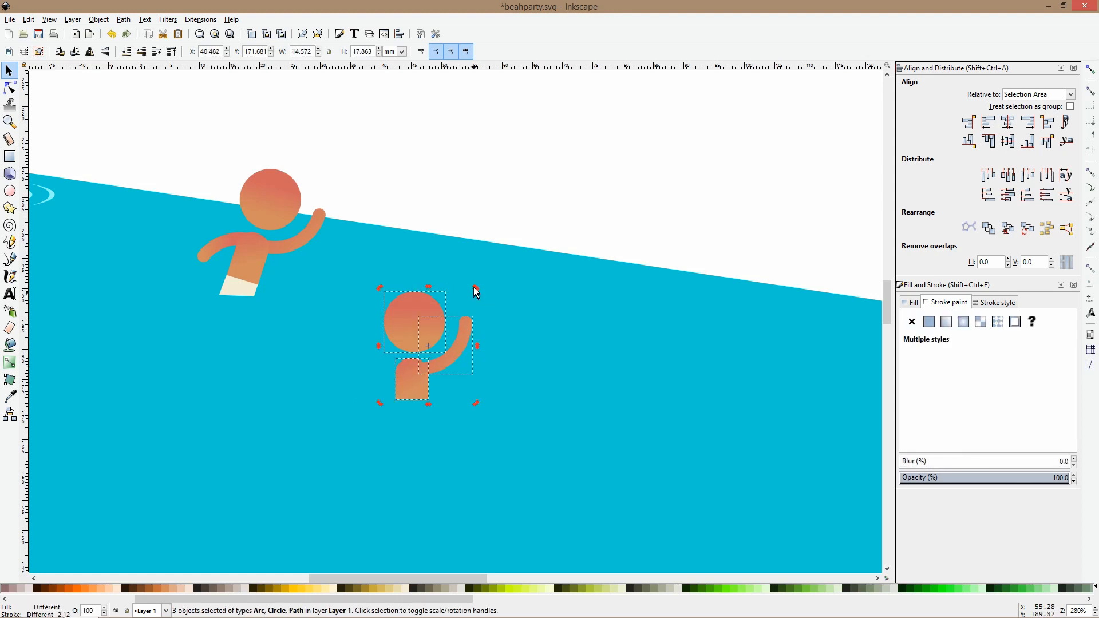
left_click_drag(475, 286, 482, 299)
Draw an outline-free, square-cornered rectangle about 12 by 5.9 mm over the second figure's lower body and subtract it to level the base.
left_click(9, 87)
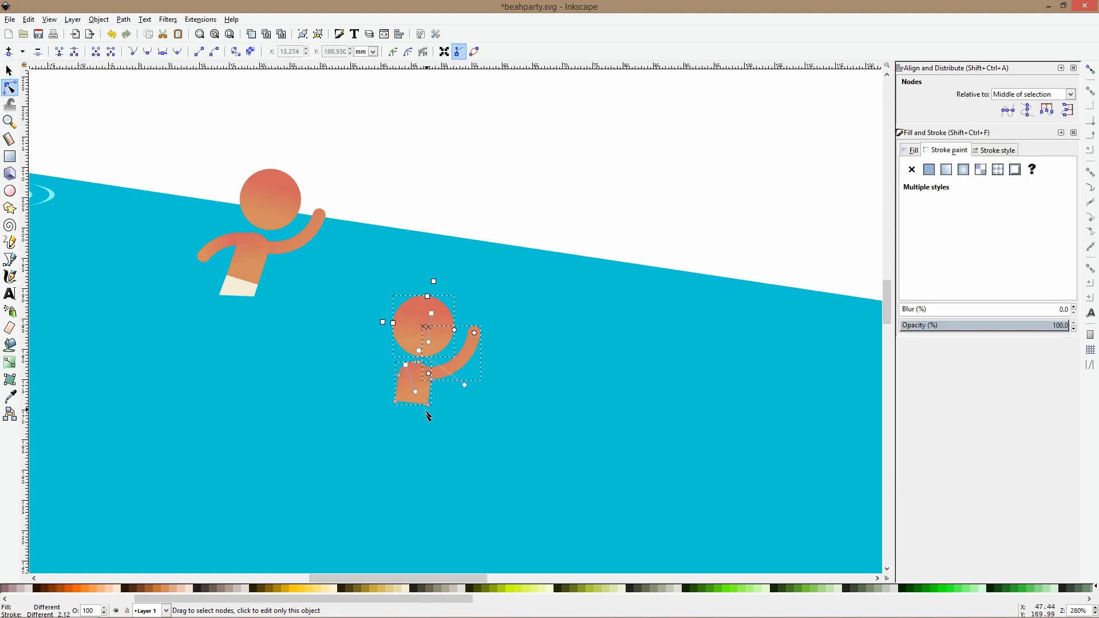
scroll(427, 415, "up", 2, "ctrl")
left_click(9, 157)
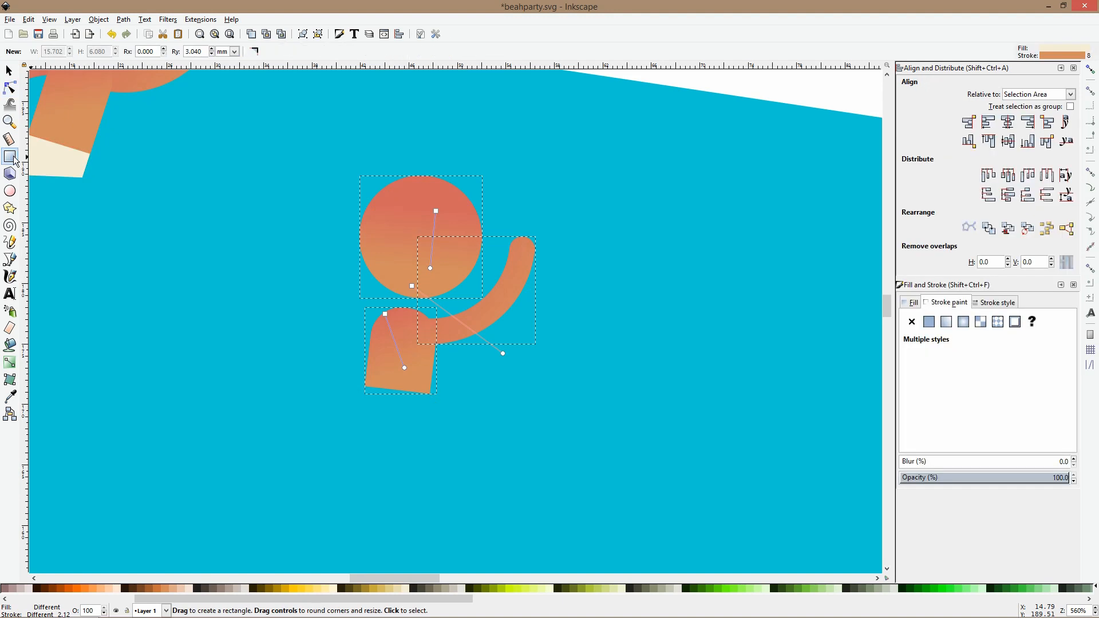
left_click_drag(315, 360, 484, 454)
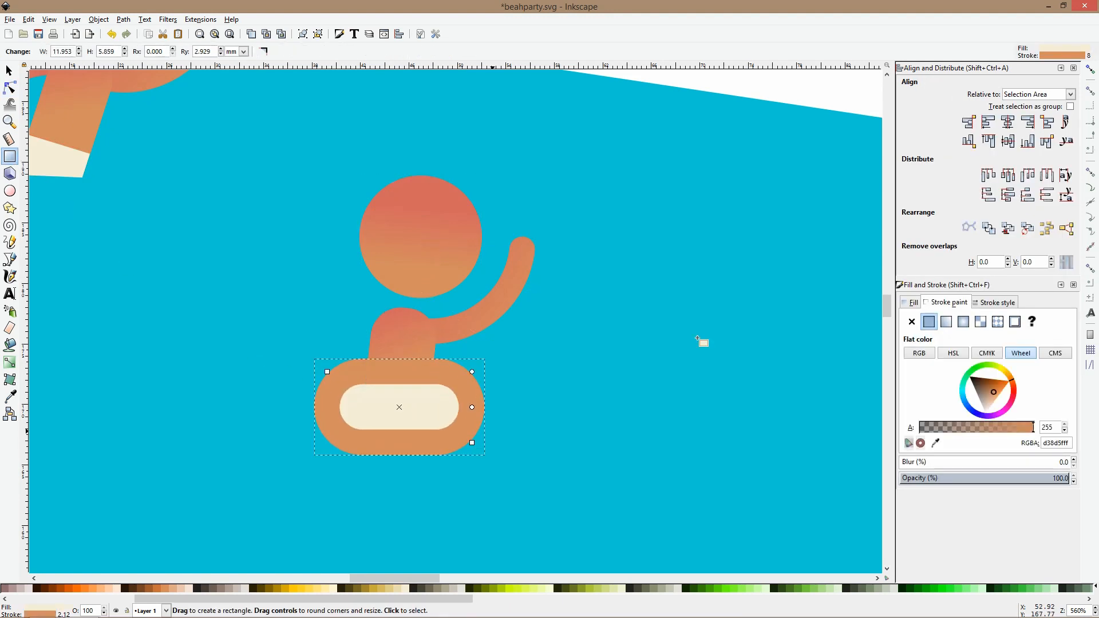
left_click(912, 322)
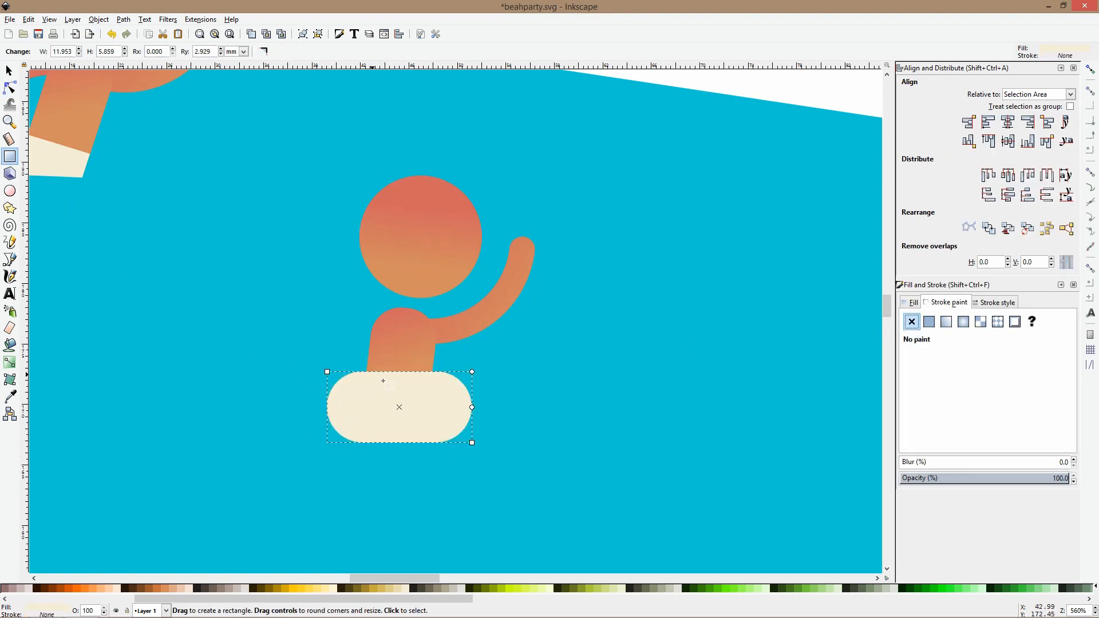
left_click_drag(473, 407, 481, 363)
key("s")
left_click(400, 352, "shift")
key("ctrl+minus")
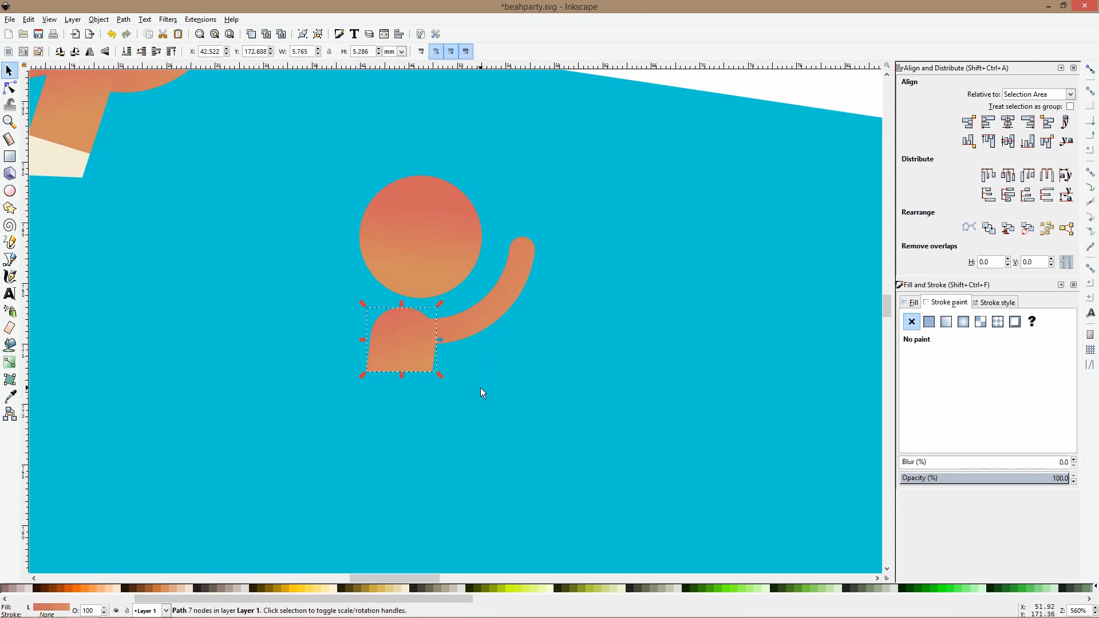
Replace the gradients on the second figure's head and body with a flat orange-brown fill sampled from the lower head.
left_click(487, 304, "shift")
left_click(465, 278, "shift")
key("d")
left_click(391, 256)
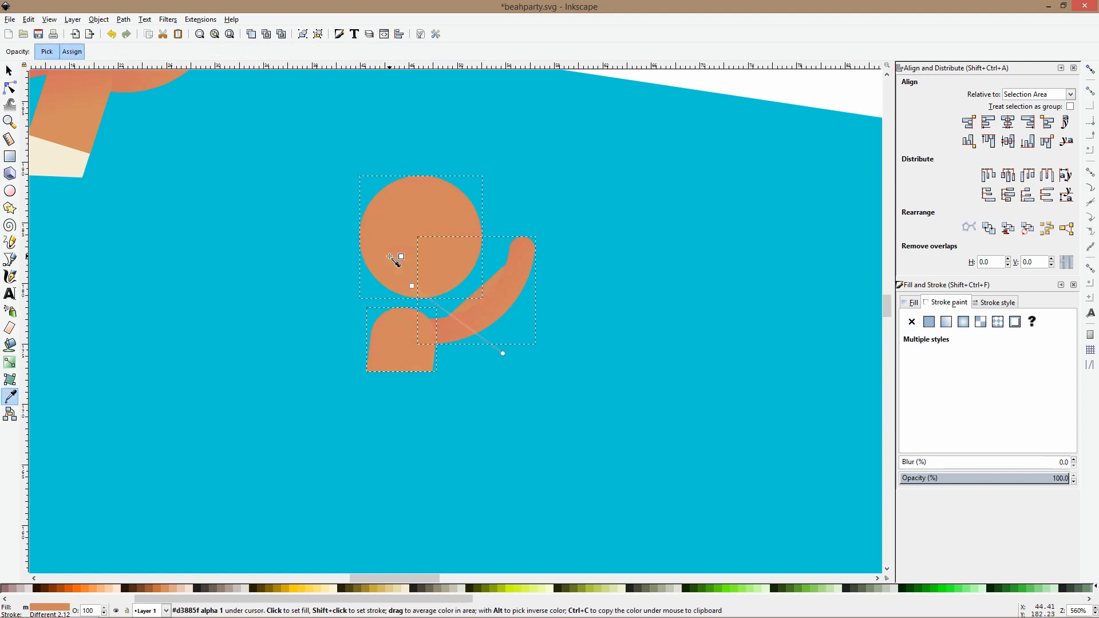
Give the second figure's raised arm a flat stroke matching the head colour, and remove the arm's fill.
key("s")
left_click(500, 337)
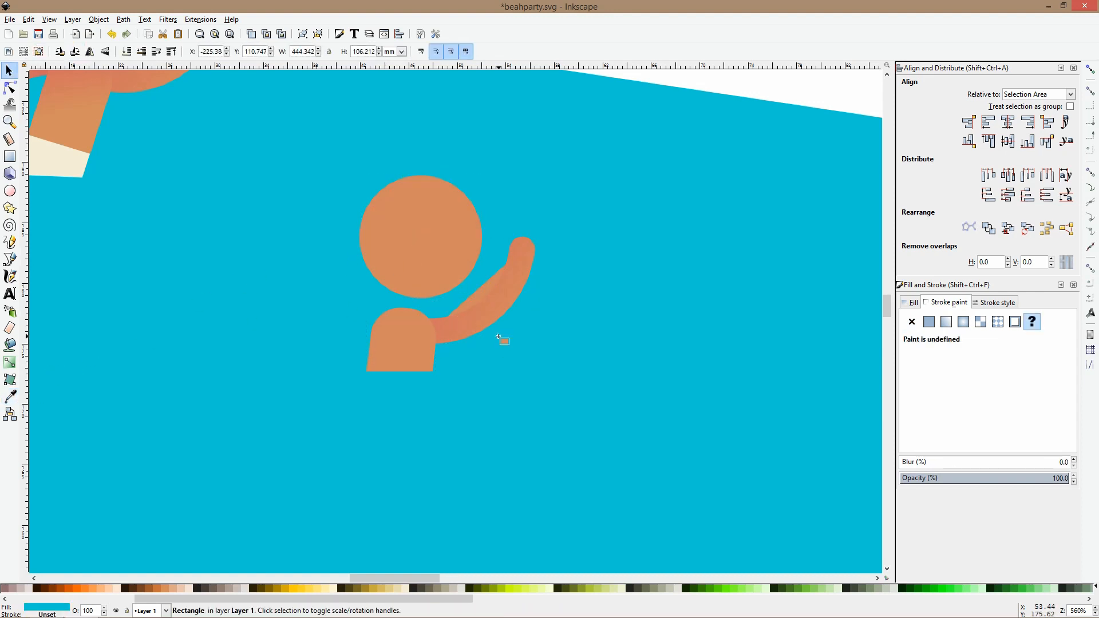
key("r")
left_click(490, 316)
left_click(10, 396)
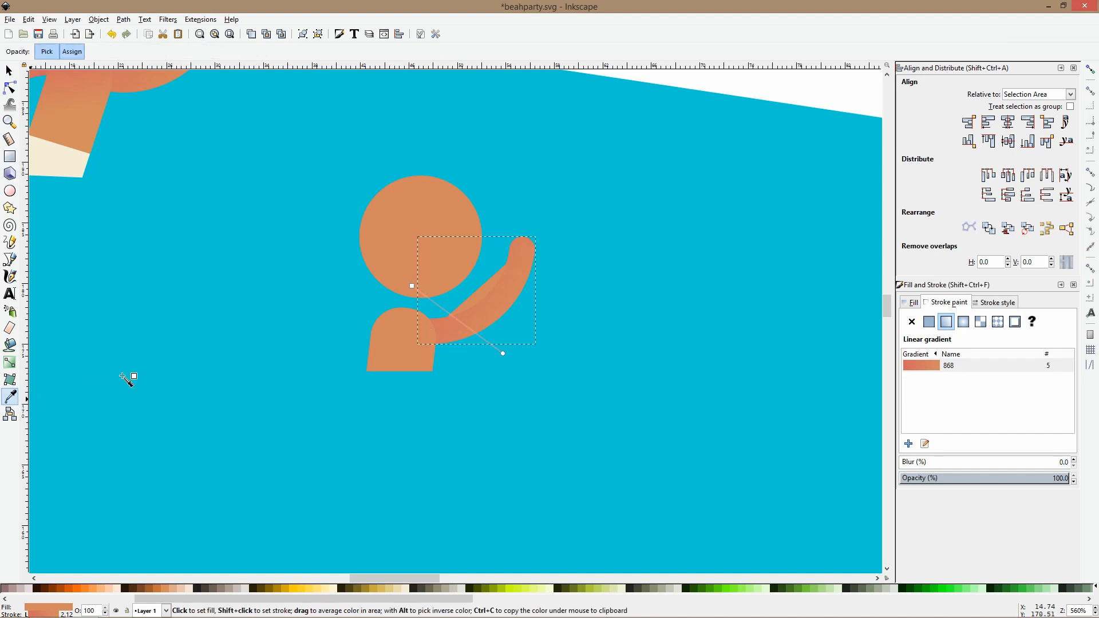
left_click(389, 261)
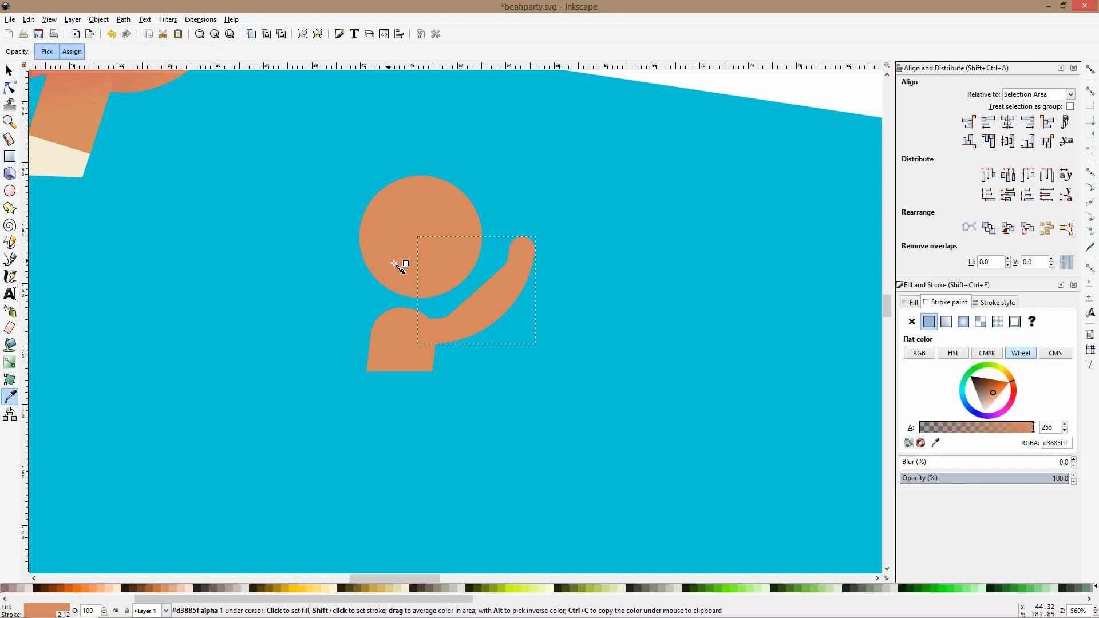
left_click(910, 320)
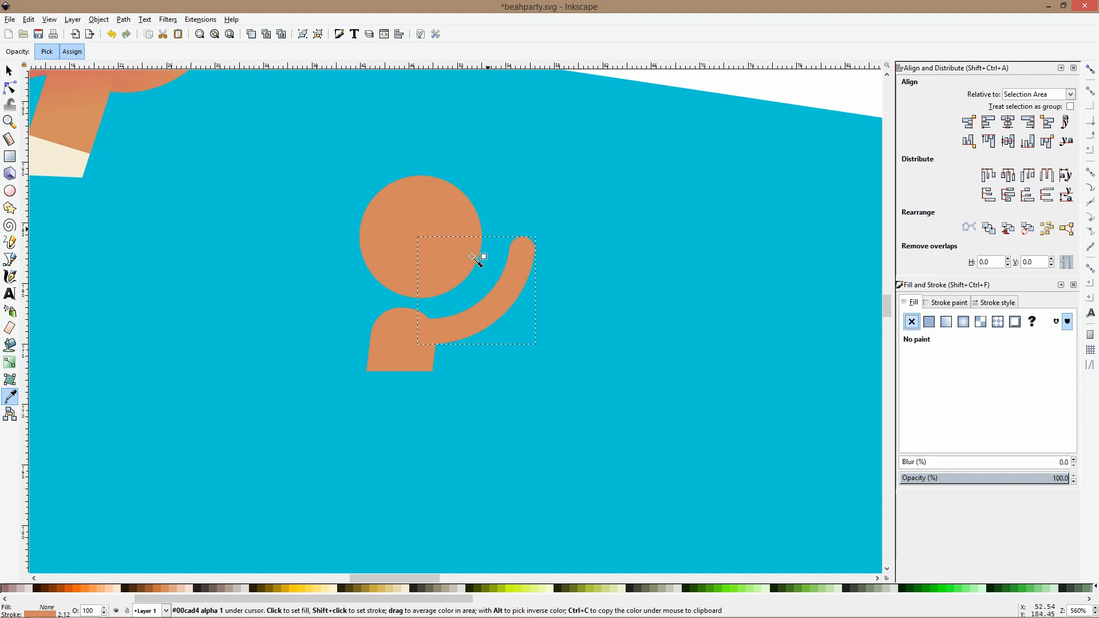
Draw a closed straight-edged hair outline about 16 by 13.5 mm around the second figure's head, with jagged tips at its lower right.
scroll(397, 298, "down", 4)
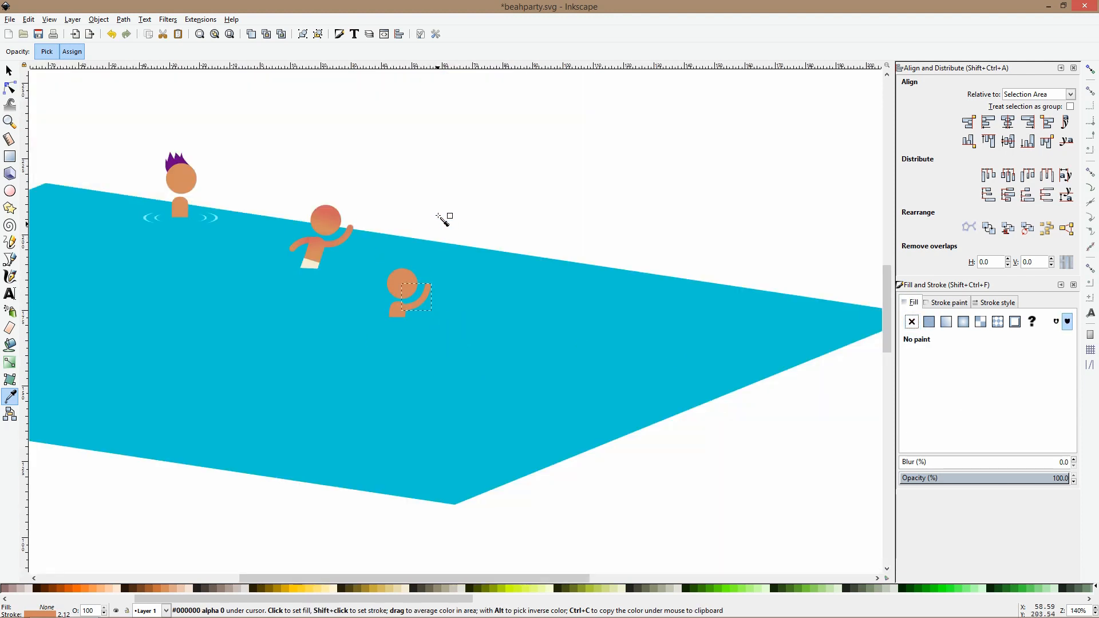
left_click(10, 259)
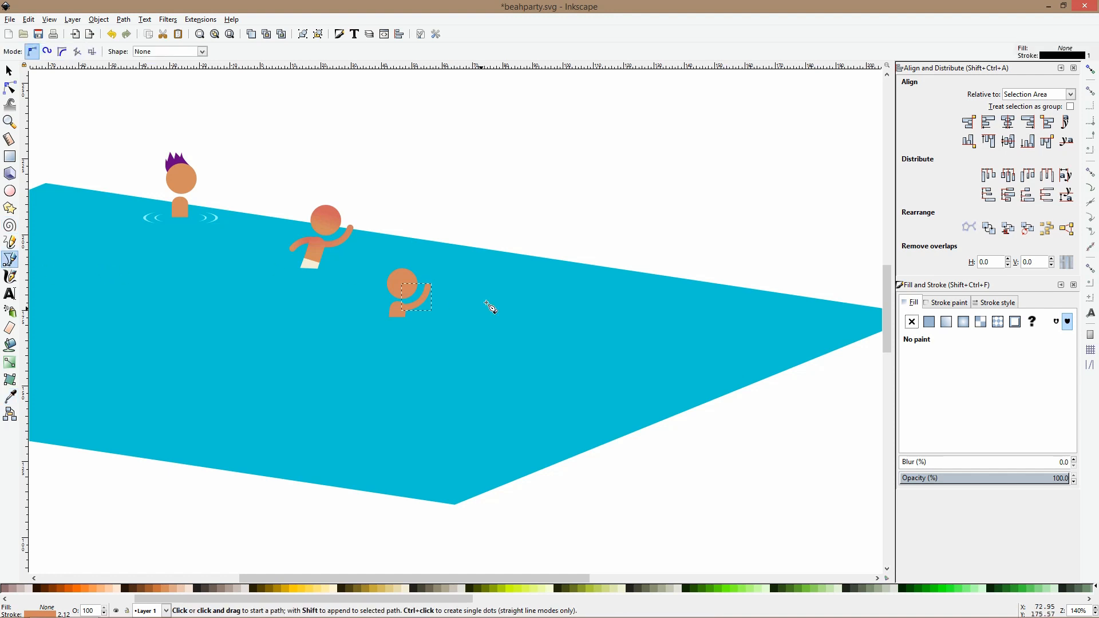
scroll(415, 287, "up", 5)
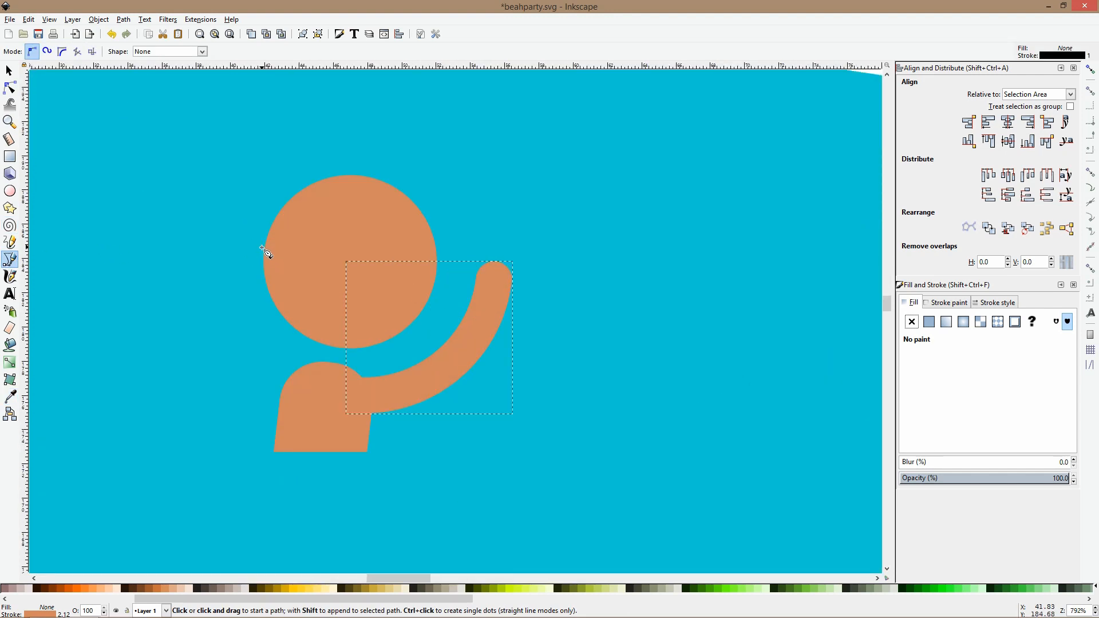
left_click(262, 248)
left_click(316, 347)
left_click(384, 359)
left_click(404, 376)
left_click(395, 354)
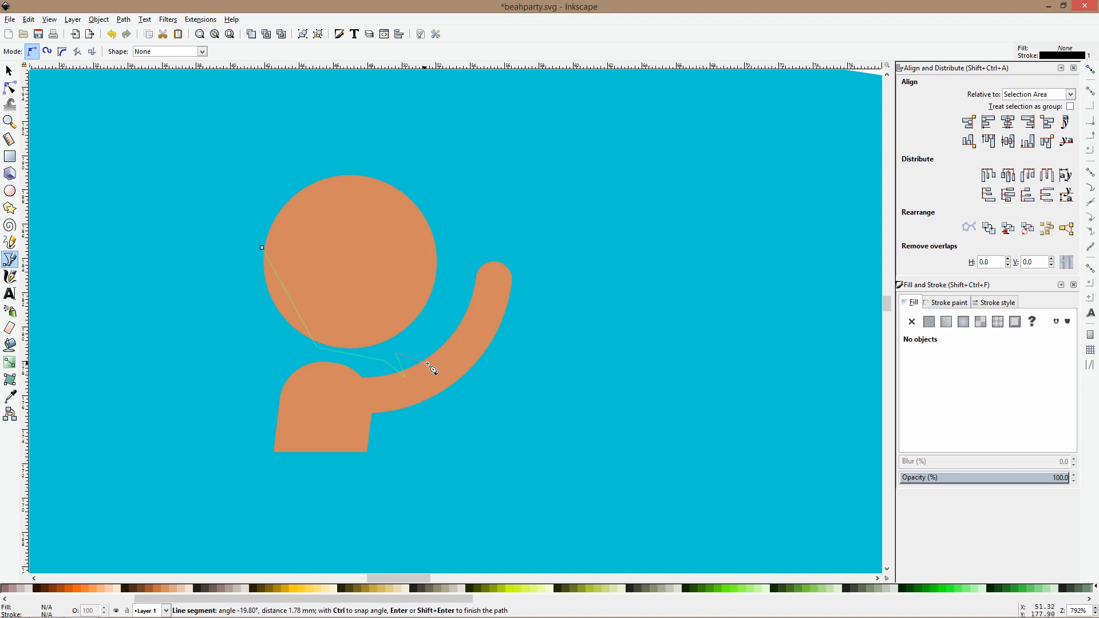
left_click(496, 362)
left_click(441, 348)
left_click(497, 342)
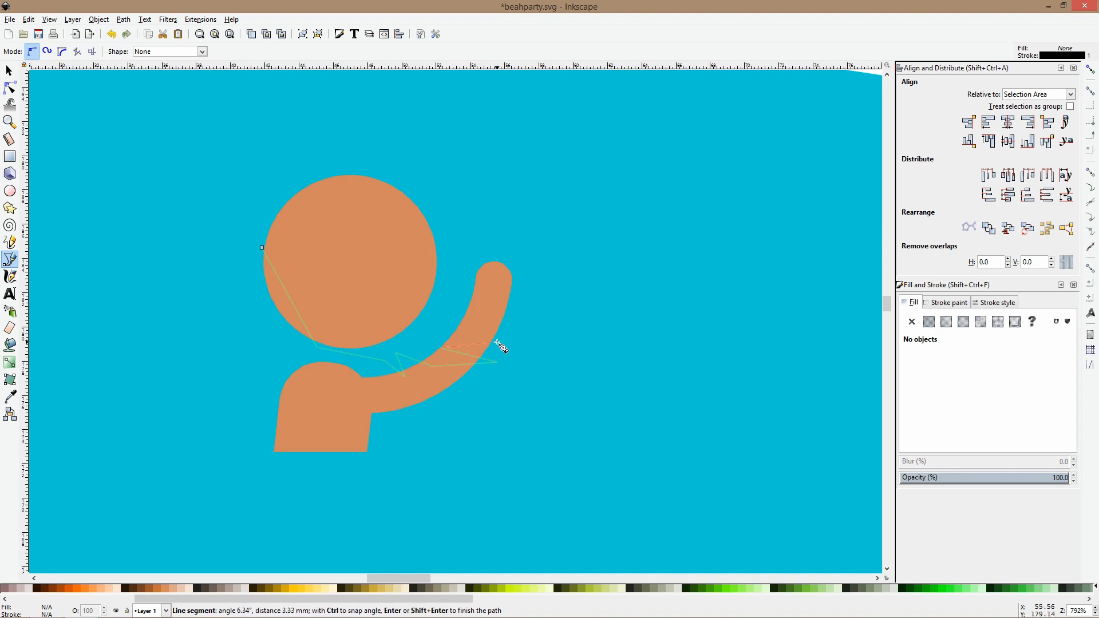
left_click(446, 314)
left_click(496, 314)
left_click(443, 287)
left_click(438, 226)
left_click_drag(378, 164, 382, 168)
left_click(233, 155)
left_click(261, 249)
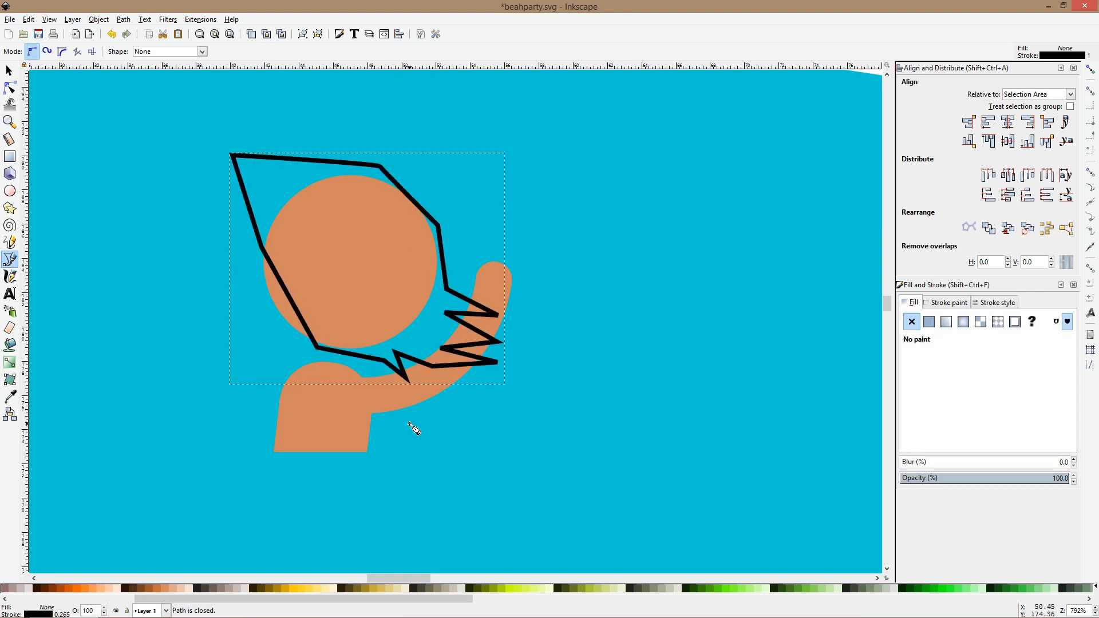
Fill the hair shape with yellow #FFCC00 and remove its stroke.
left_click(293, 590)
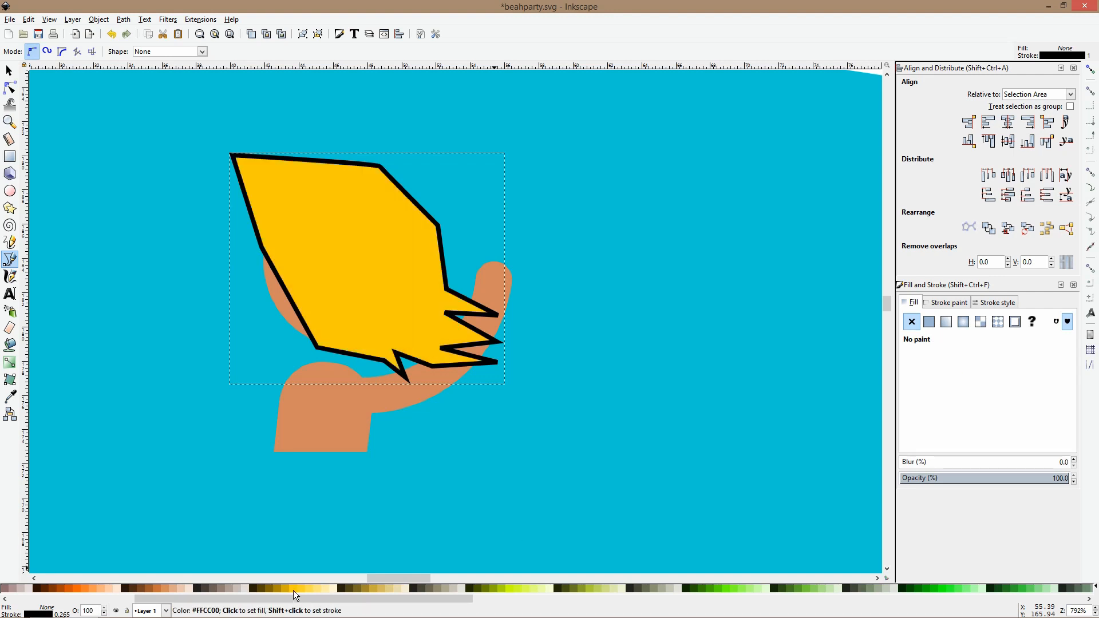
left_click(10, 71)
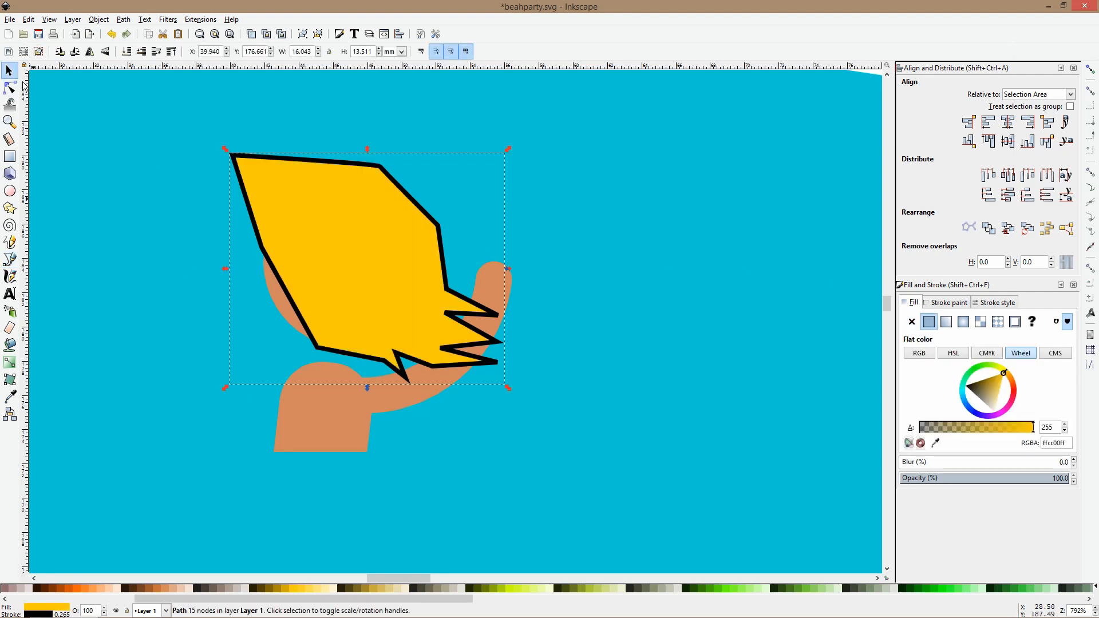
left_click(10, 87)
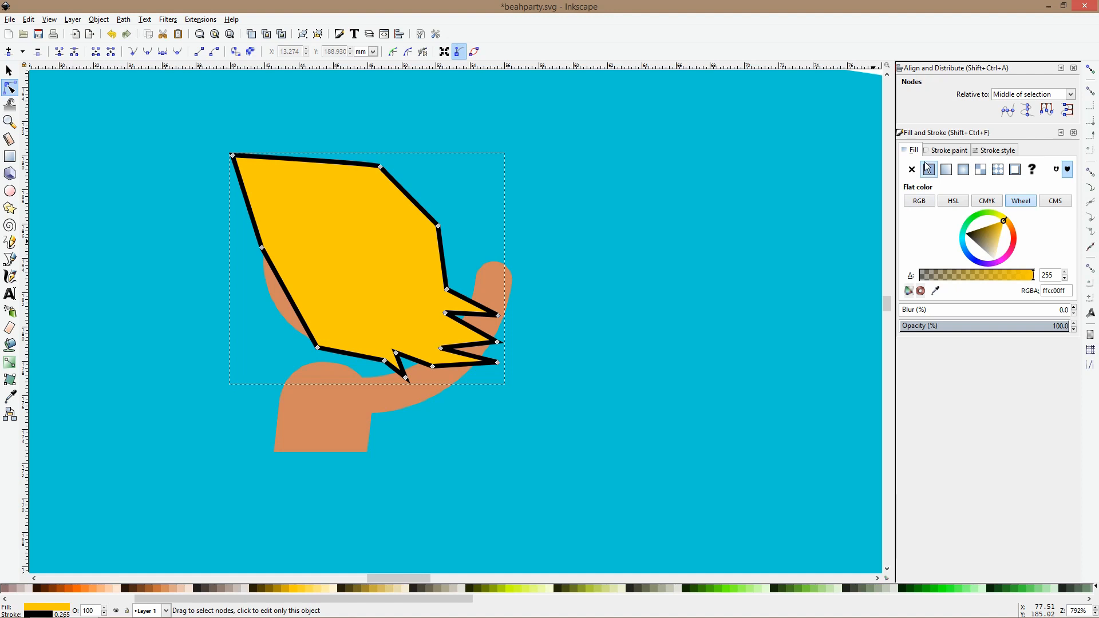
left_click(947, 150)
left_click(912, 170)
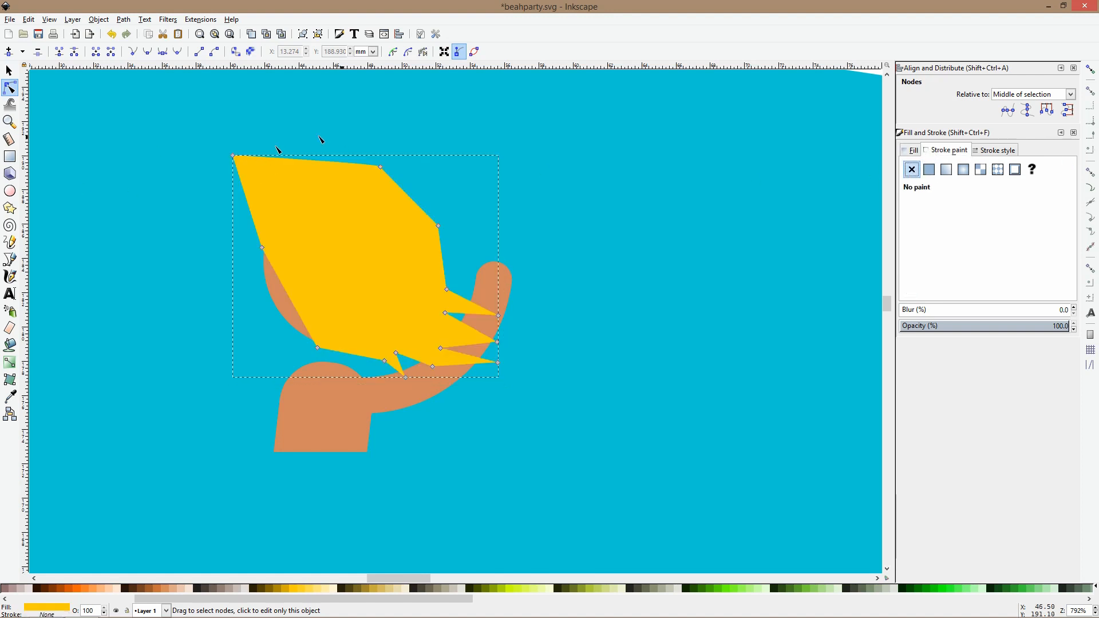
Round the crown and face-side edge of the yellow hair shape, pulling its upper-left corner inward and removing a node at the top.
left_click_drag(234, 156, 266, 181)
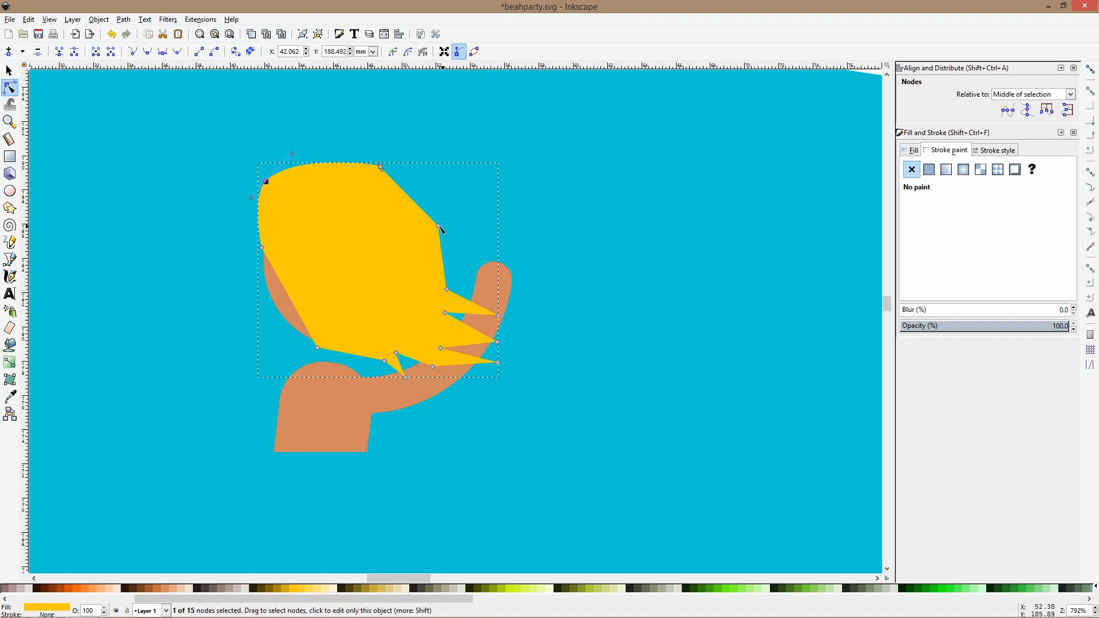
left_click_drag(417, 135, 344, 203)
key("Delete")
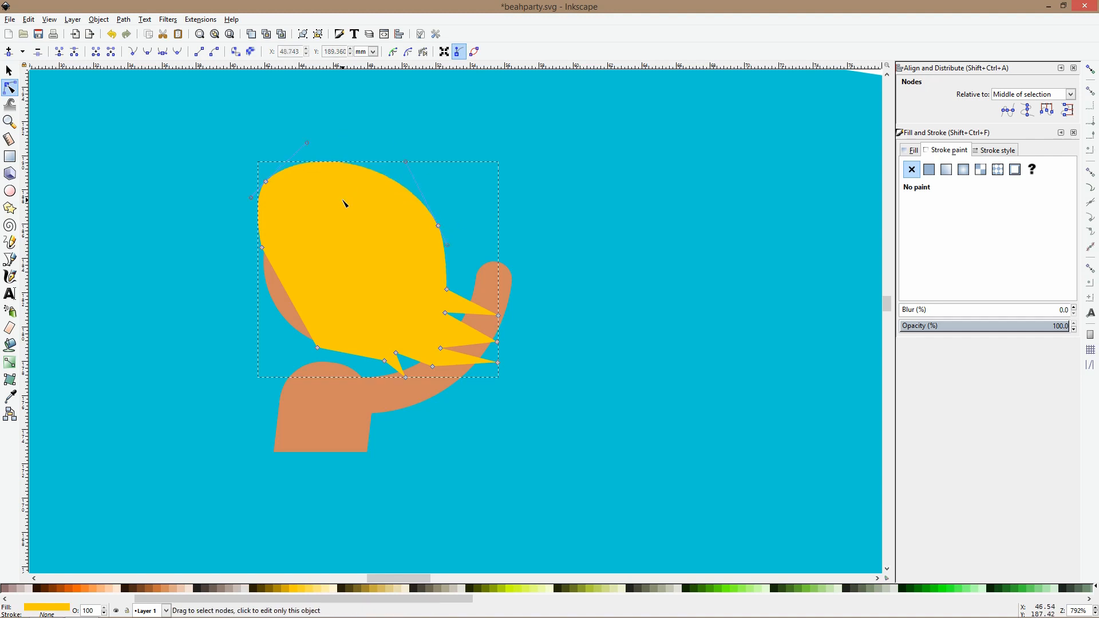
left_click(262, 247, "ctrl")
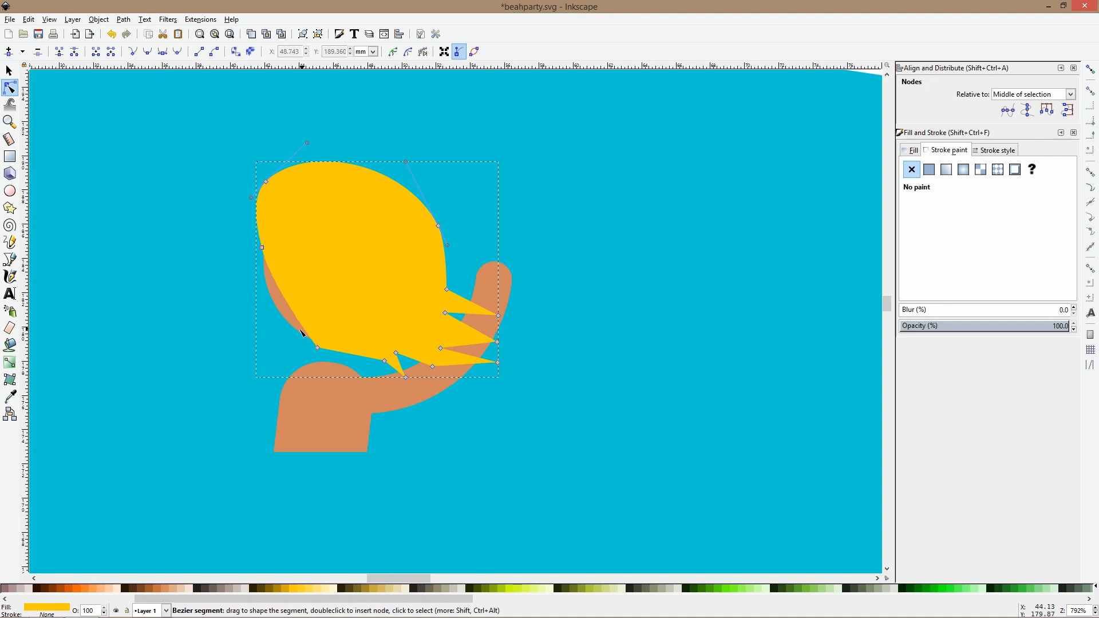
left_click(317, 347, "ctrl")
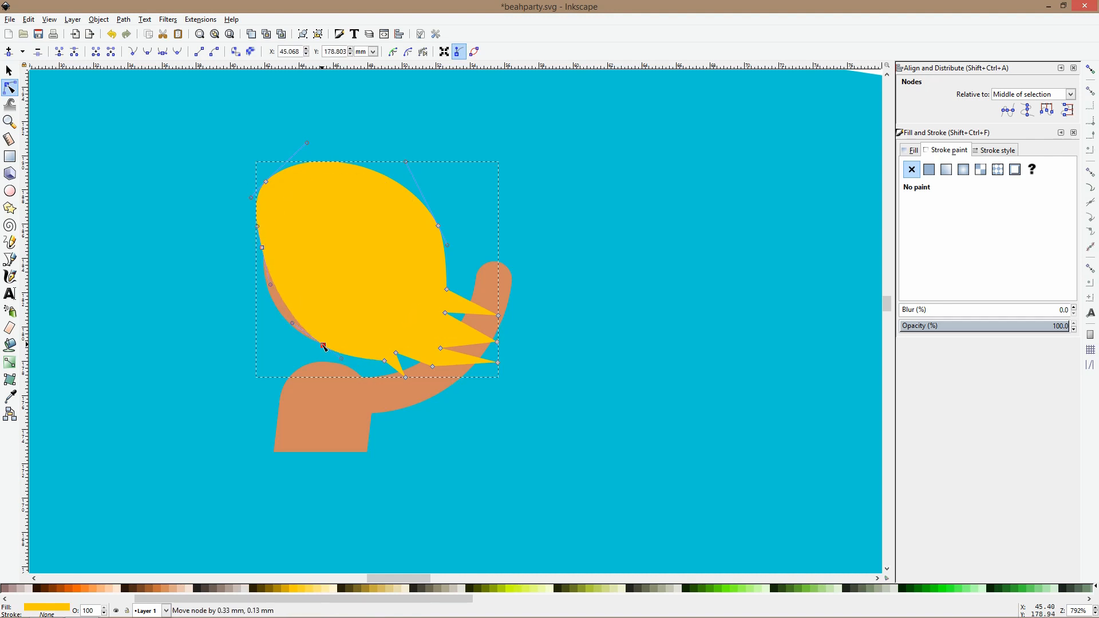
left_click(385, 362, "ctrl")
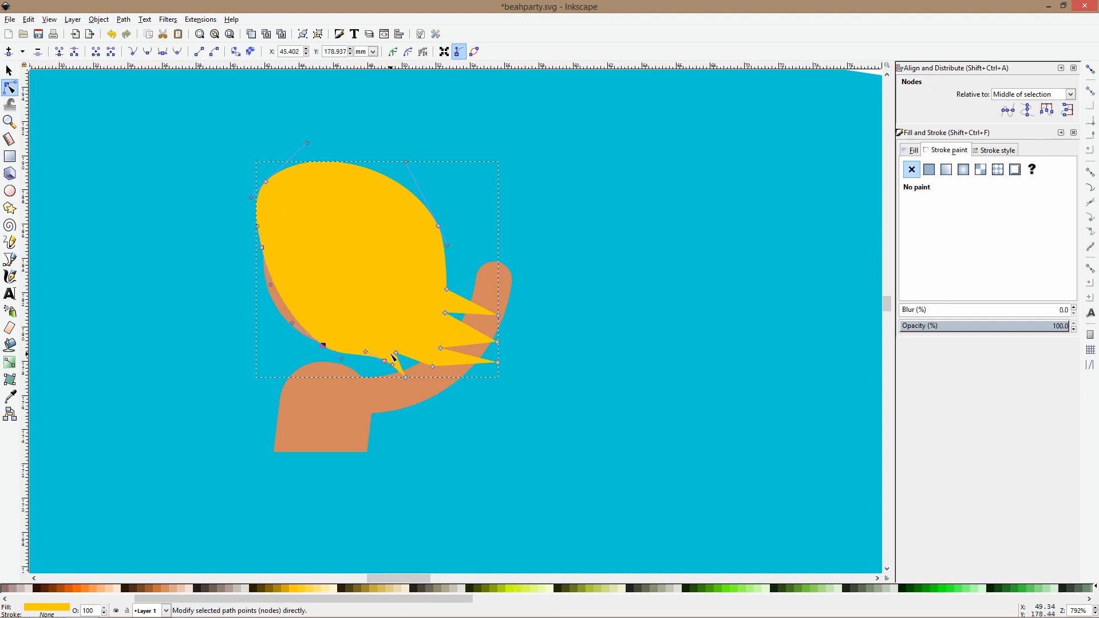
Smooth the corner nodes between the hair's lower locks and curve the small lock at the bottom.
left_click(432, 367, "ctrl")
left_click(440, 348, "ctrl")
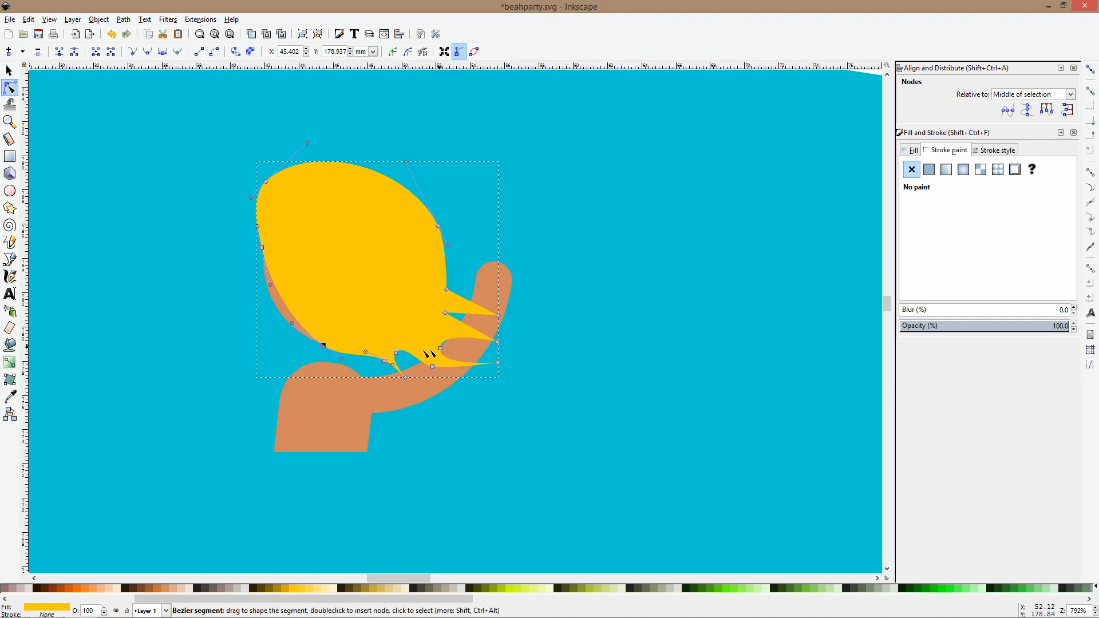
left_click(396, 354)
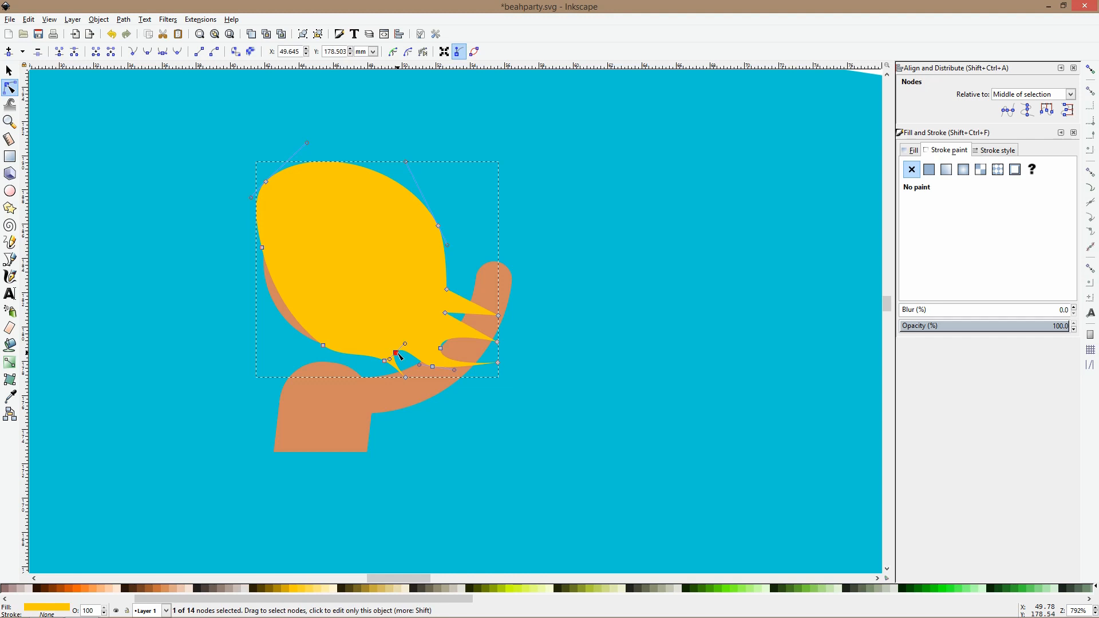
left_click_drag(405, 349, 398, 352)
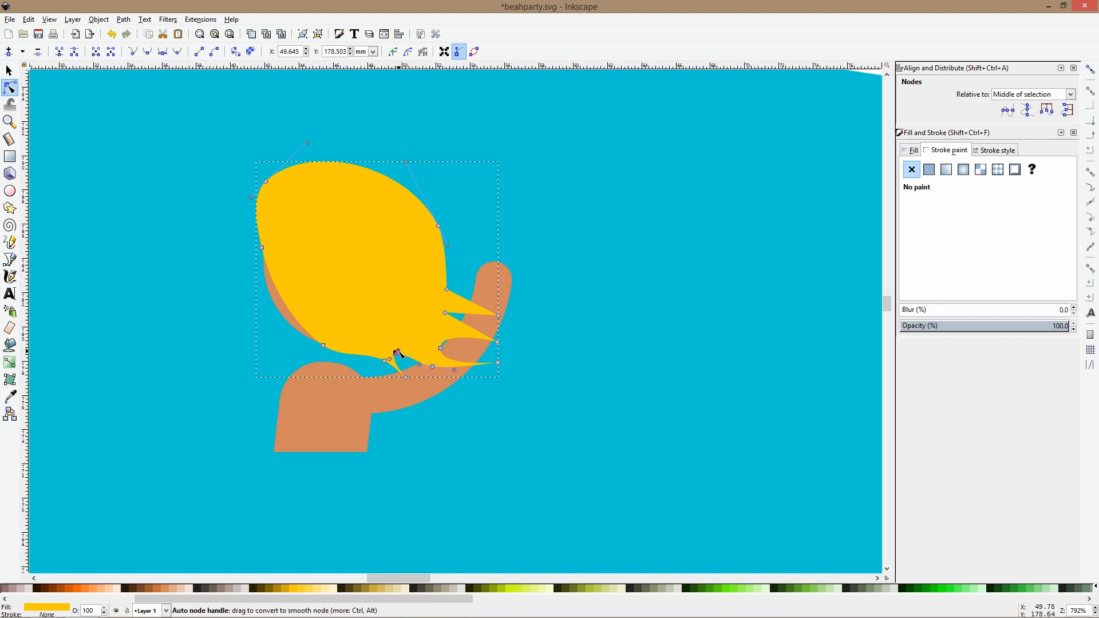
mouse_move(405, 377)
left_mouse_down()
mouse_move(415, 384)
mouse_move(378, 362)
mouse_move(387, 379)
left_mouse_up()
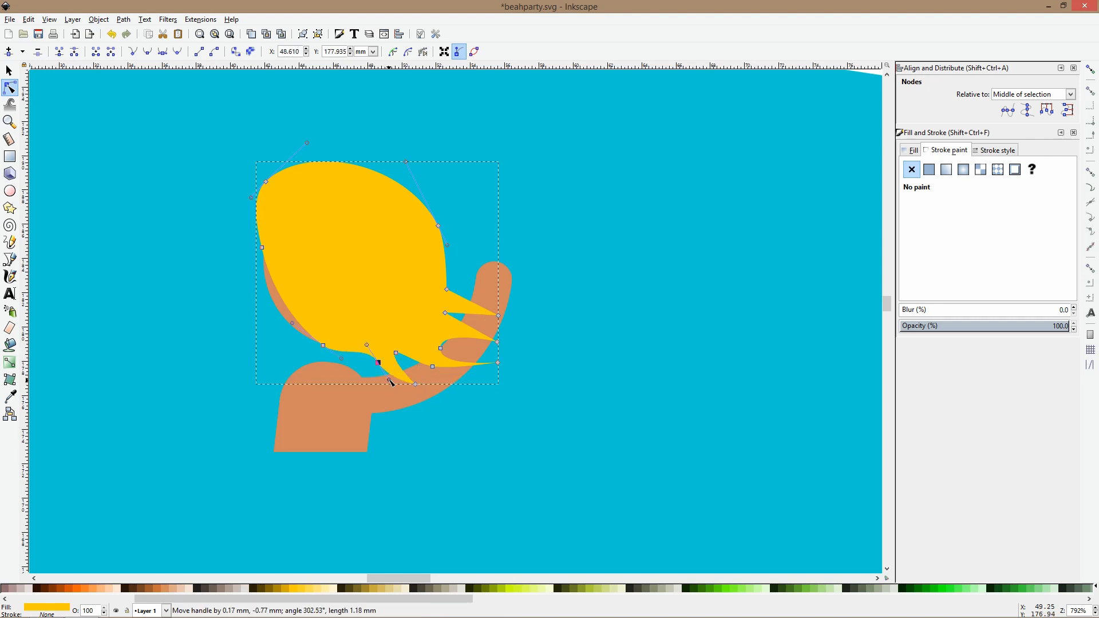
Raise the node above the hair's side locks and extend their tips outward across the raised arm.
left_click_drag(446, 289, 457, 270)
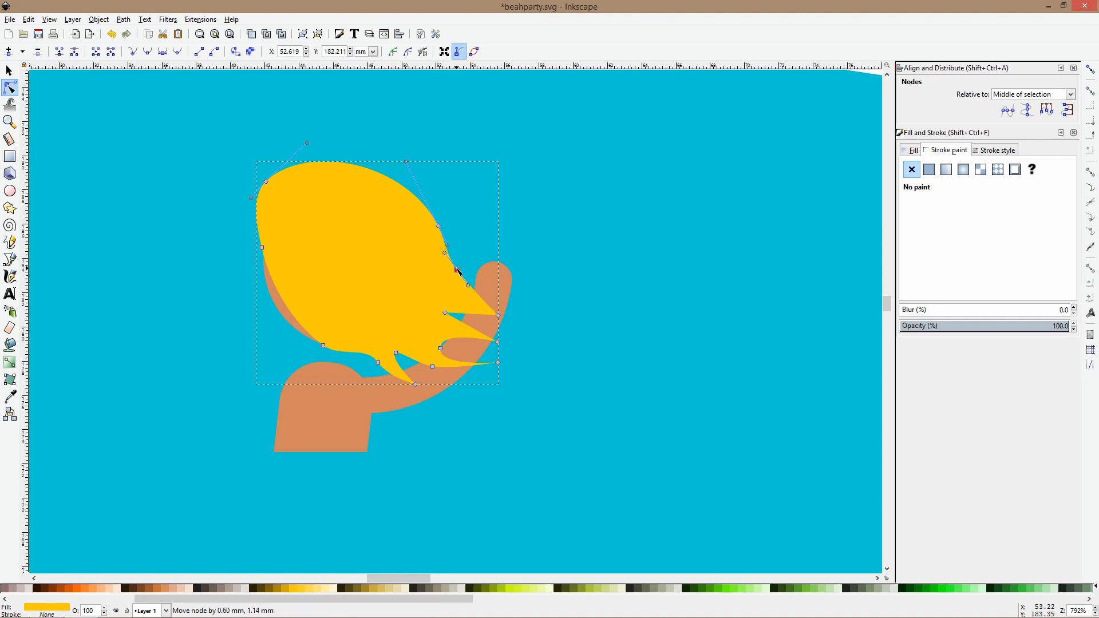
left_click(441, 348)
left_click(456, 359)
left_click_drag(498, 363, 521, 319)
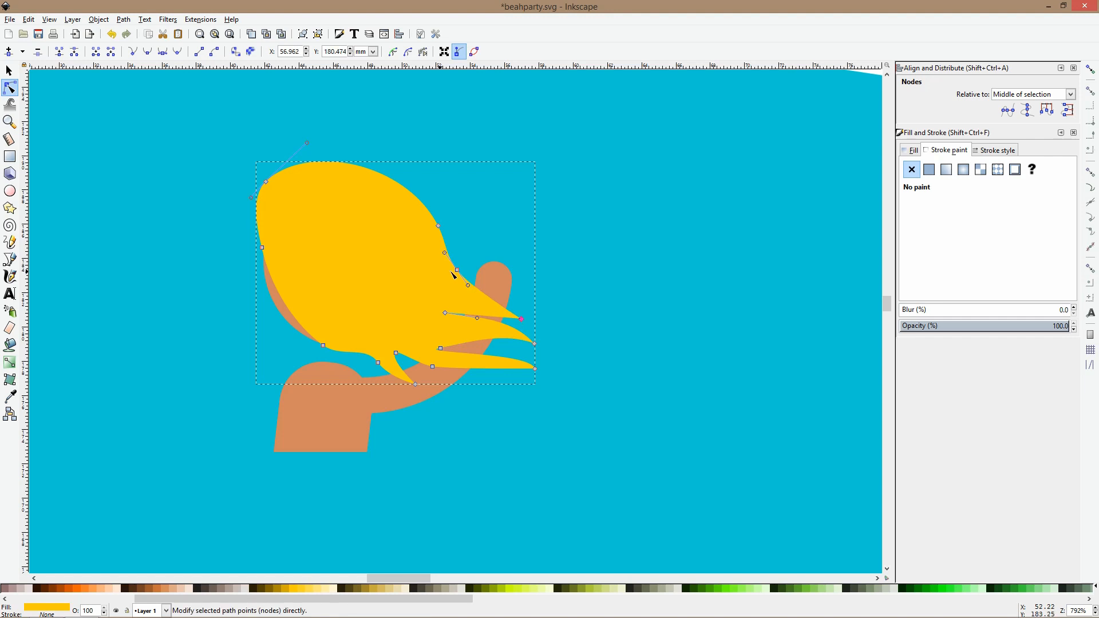
Widen the back of the hair by moving its lower node outward and replacing the upper node with one farther out.
left_click_drag(456, 271, 483, 278)
left_click_drag(457, 218, 396, 252)
key("Delete")
double_click(421, 213)
left_click_drag(421, 213, 427, 189)
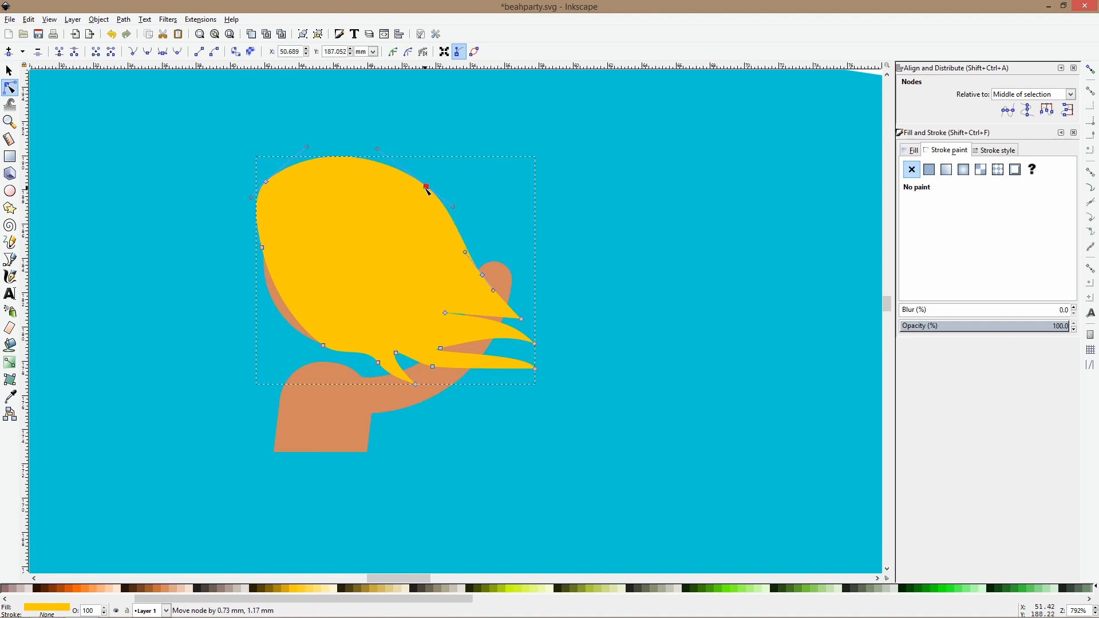
Shift the hair's lowest lock down and outward, and compare the figure with the rest of the drawing.
left_click_drag(358, 328, 432, 413)
left_click(505, 438)
scroll(541, 402, "down", 6)
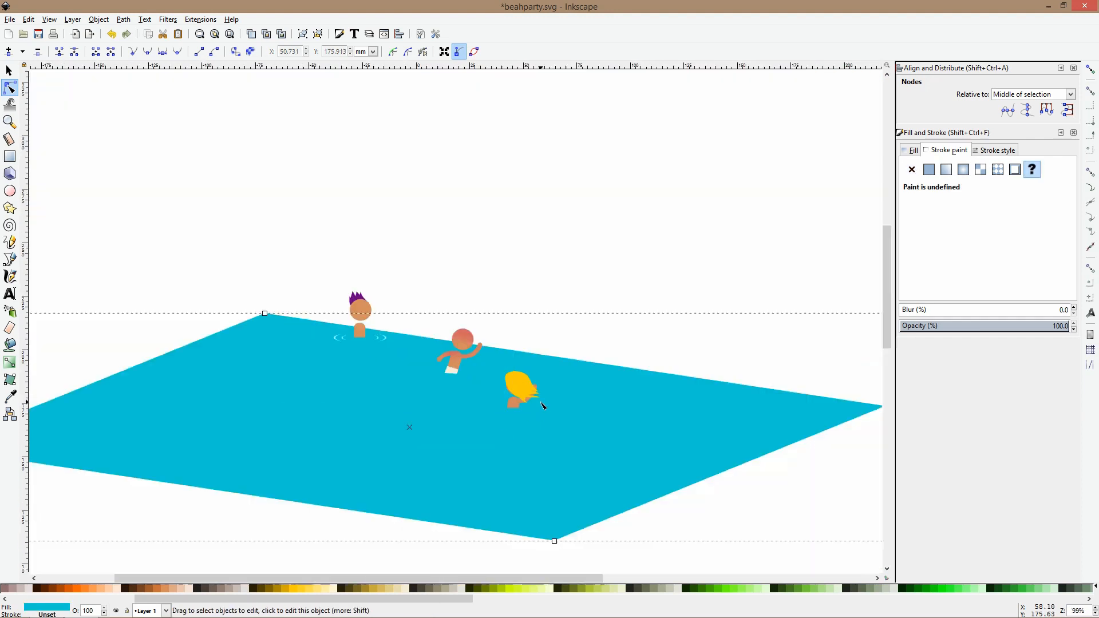
scroll(572, 356, "up", 6)
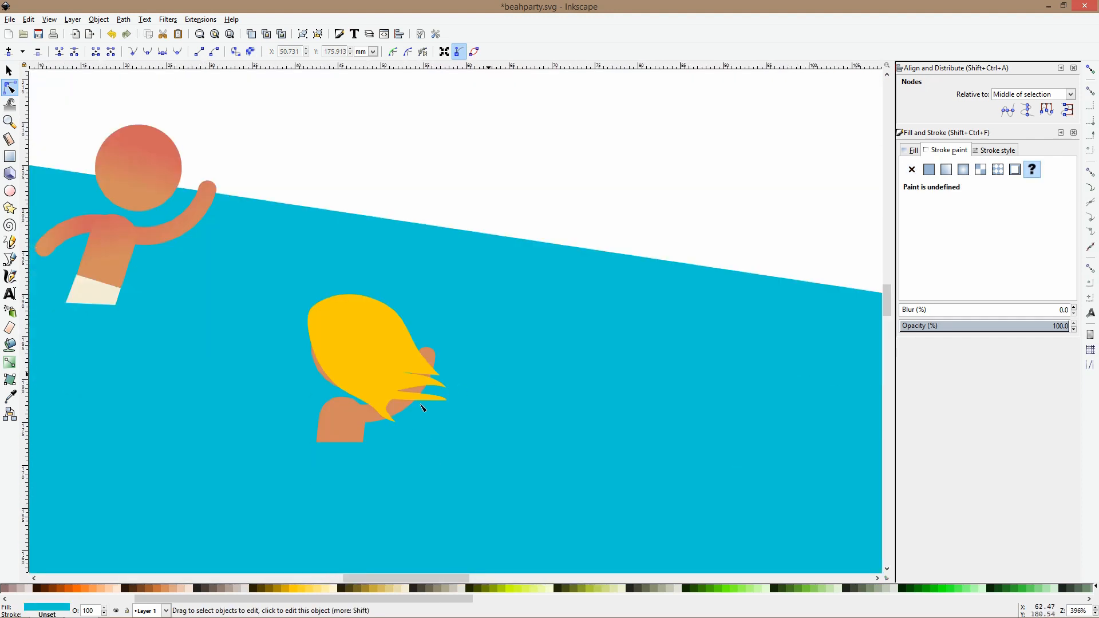
Delete the second figure's yellow hair shape.
left_click(393, 325)
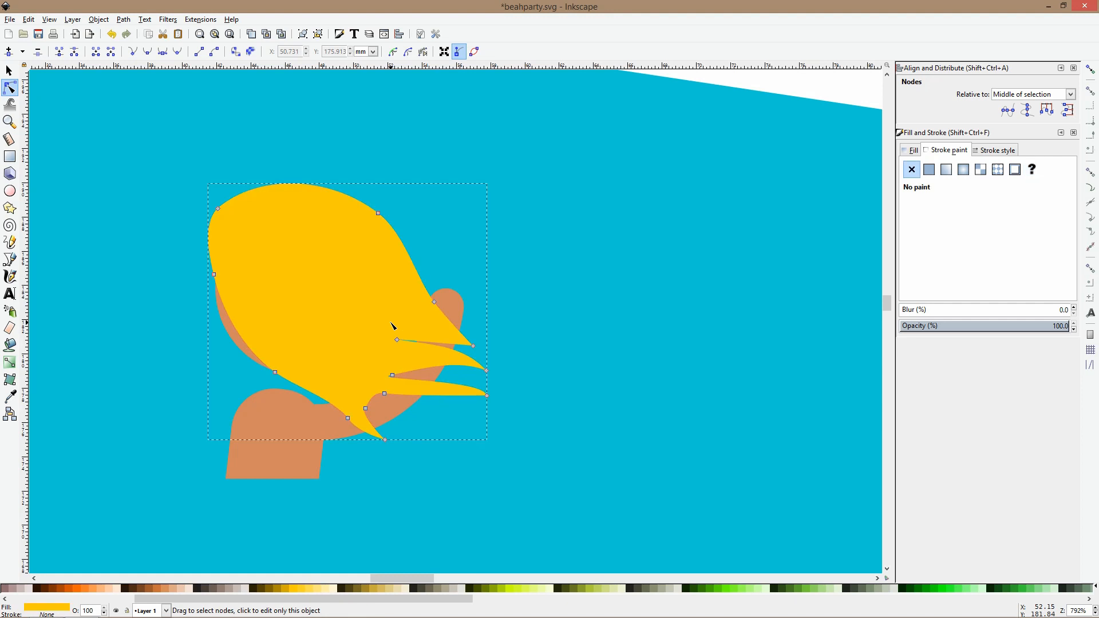
key("s")
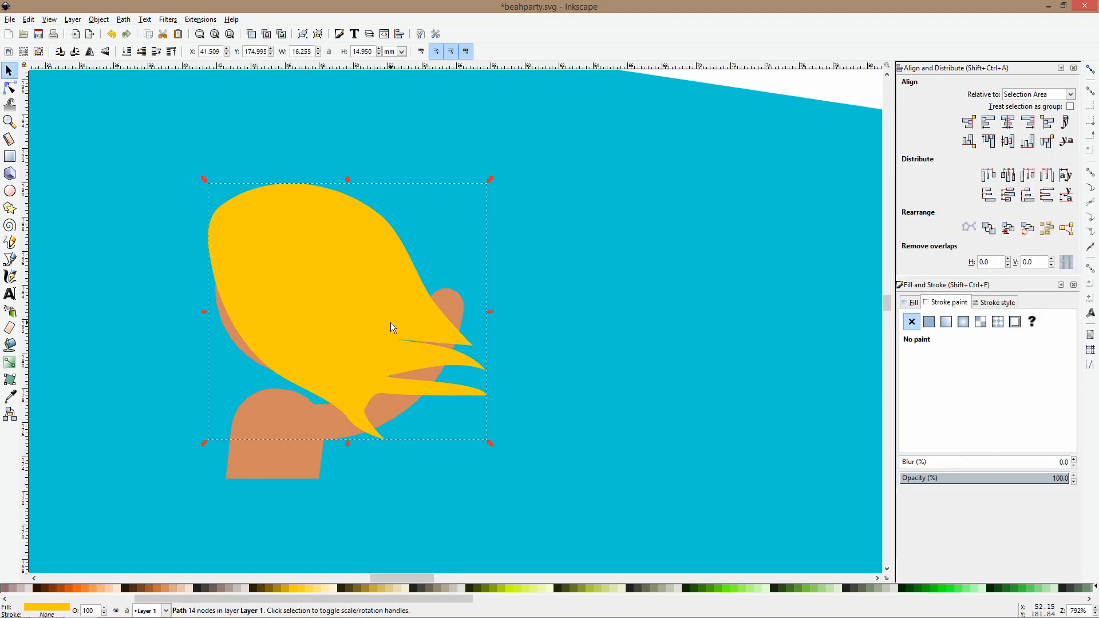
key("Delete")
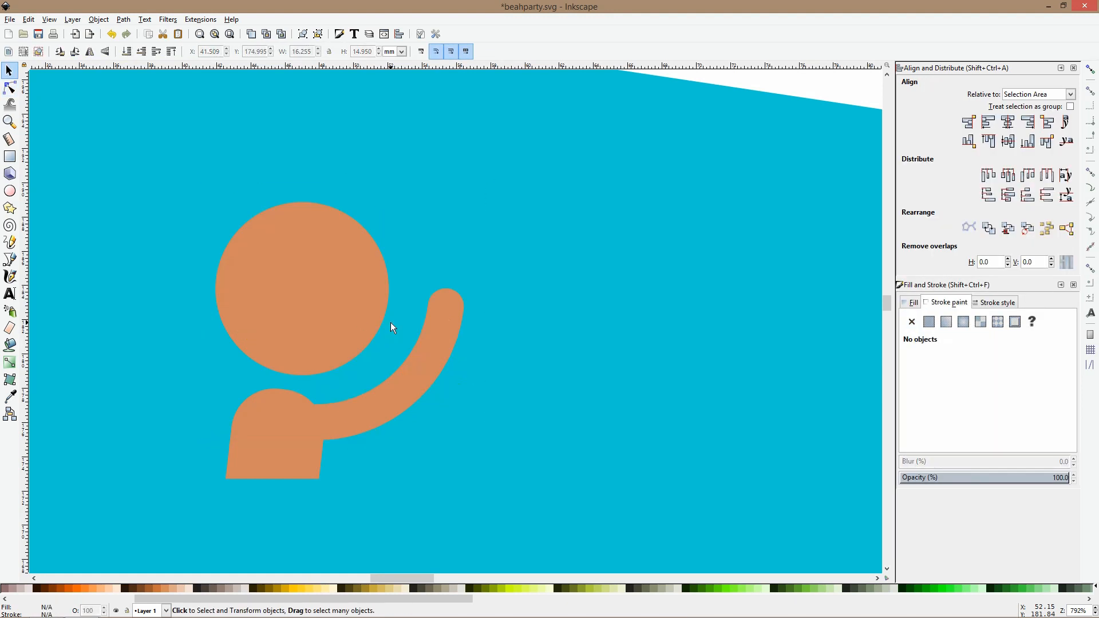
Draw a closed straight-edged hair outline about 18.5 by 14.5 mm over the second figure's head, with three pointed locks trailing across the raised arm.
left_click(9, 261)
left_click(207, 254)
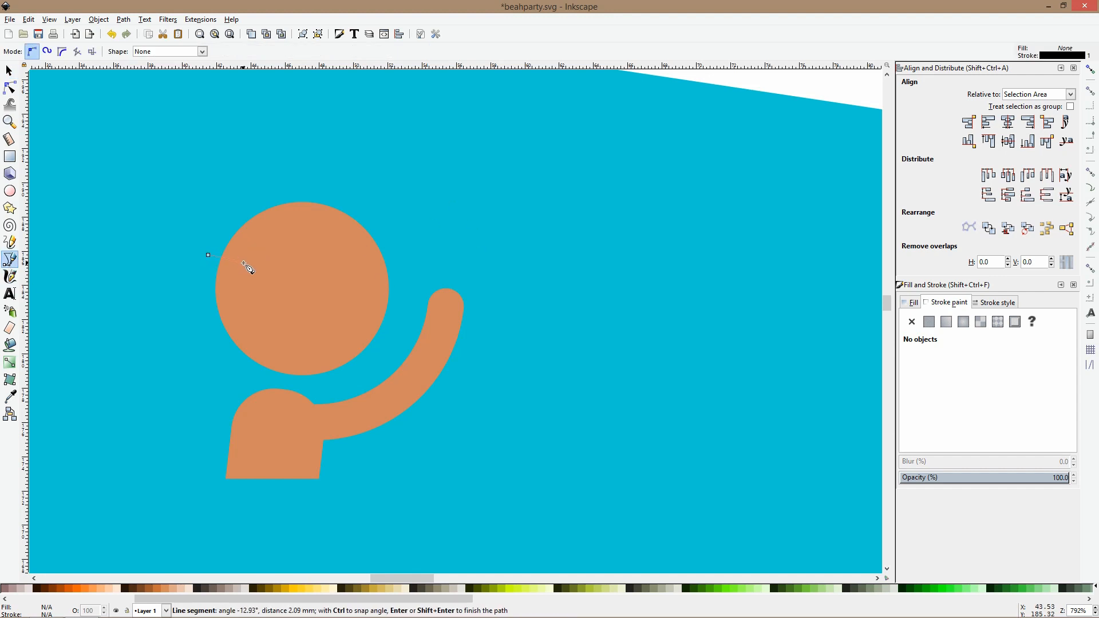
left_click(257, 275)
left_click(273, 348)
left_click(357, 422)
left_click(407, 428)
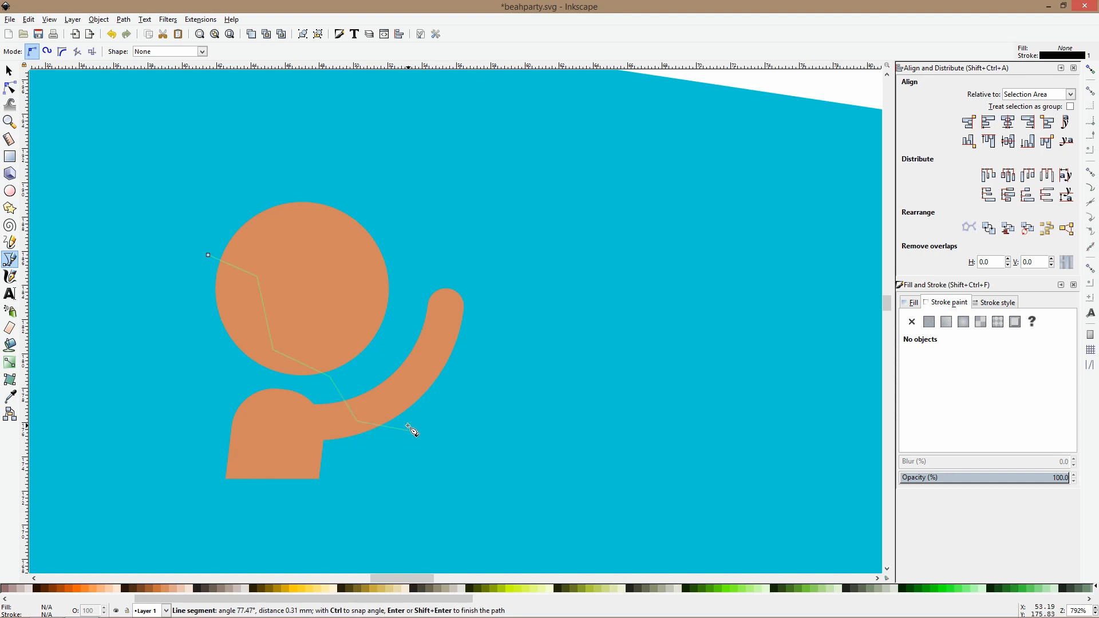
left_click(379, 418)
left_click(359, 379)
left_click(413, 417)
left_click(478, 419)
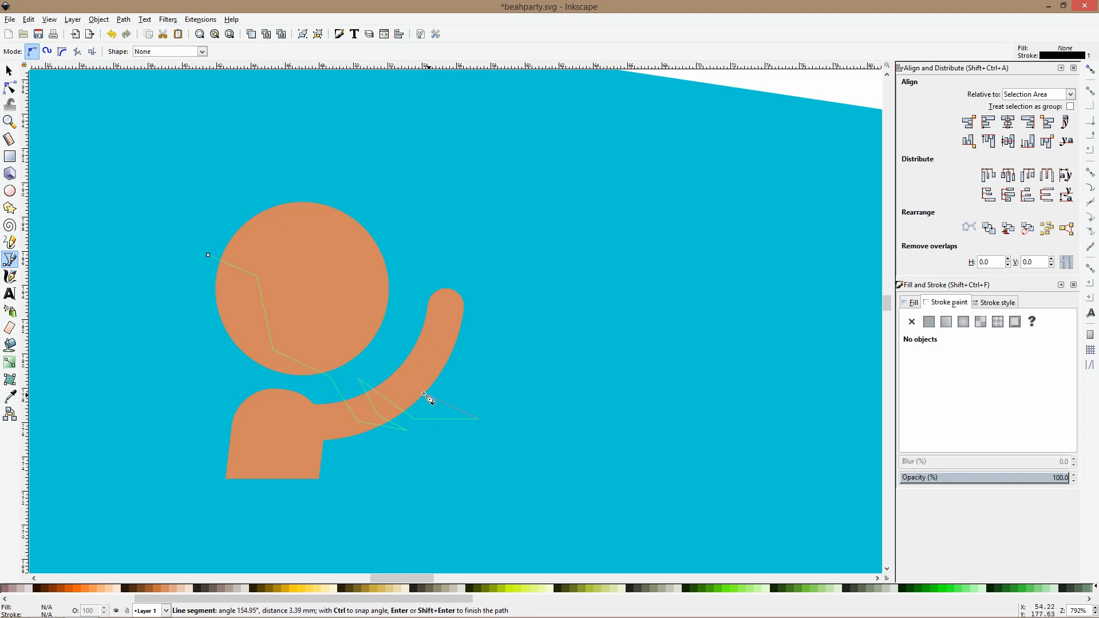
left_click(397, 364)
left_click(451, 386)
left_click(496, 387)
left_click(526, 358)
left_click(499, 366)
left_click(462, 308)
left_click(406, 292)
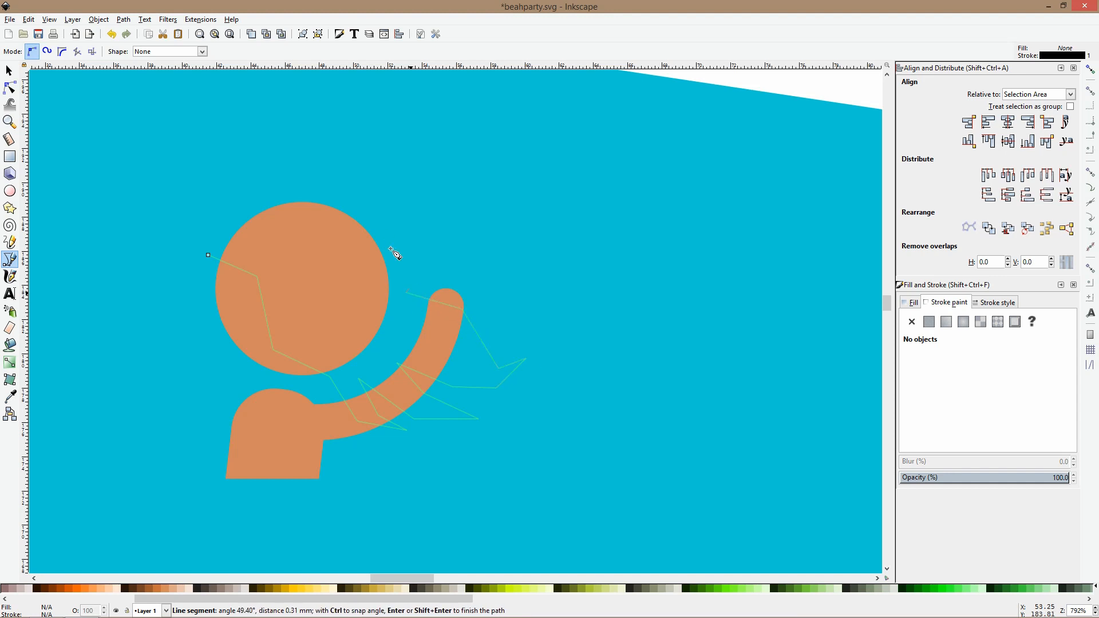
left_click(310, 182)
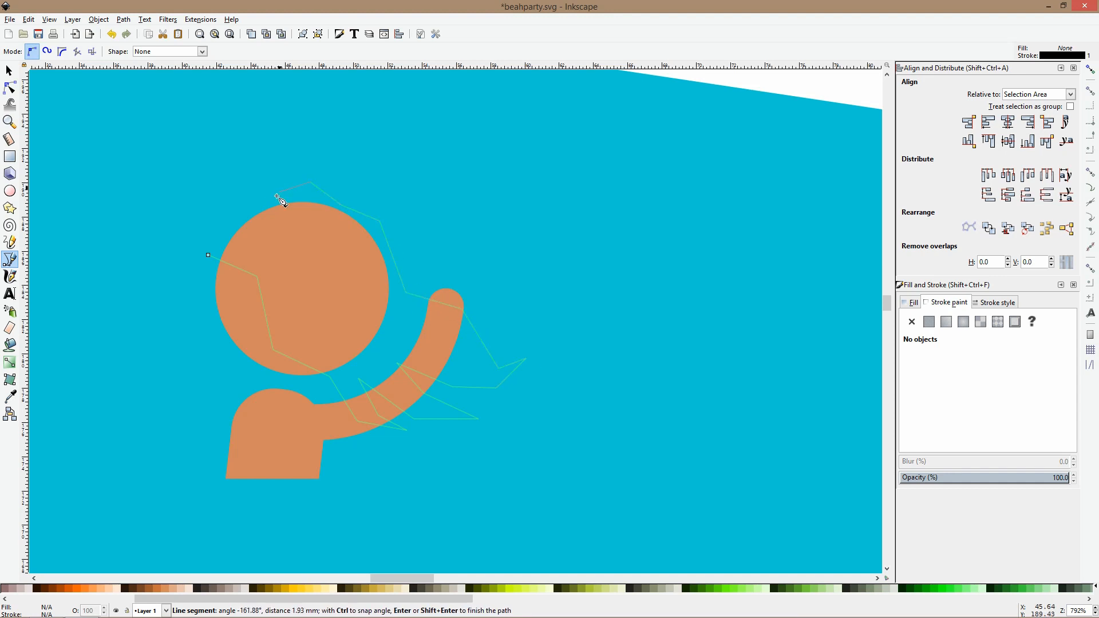
left_click(219, 223)
left_click(207, 255)
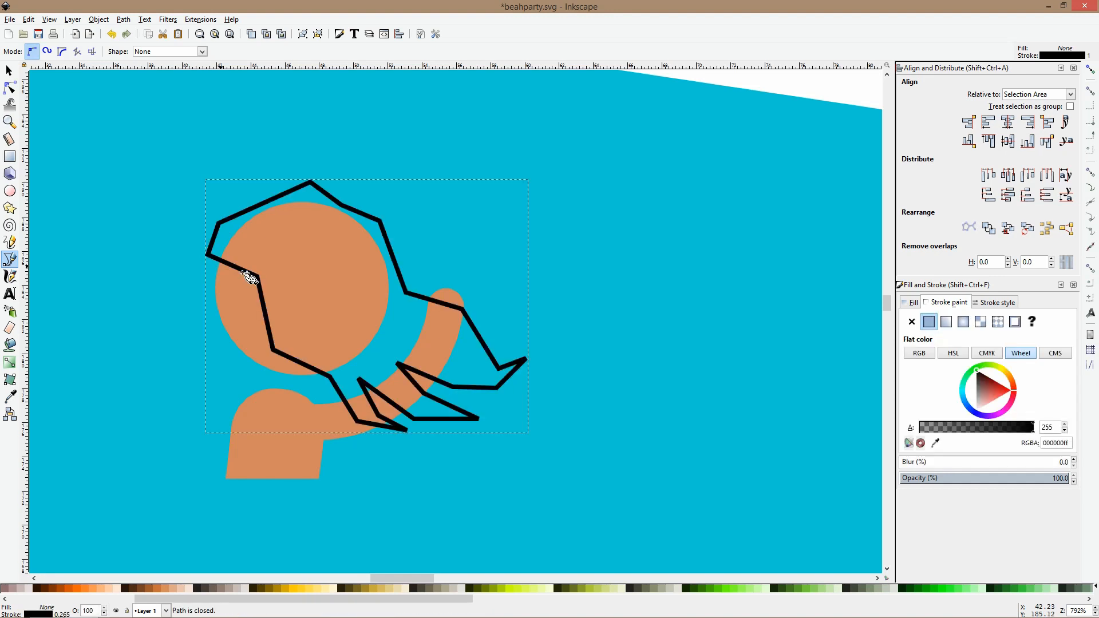
Fill the new hair outline with yellow #FFCC00 and remove its stroke.
left_click(303, 586)
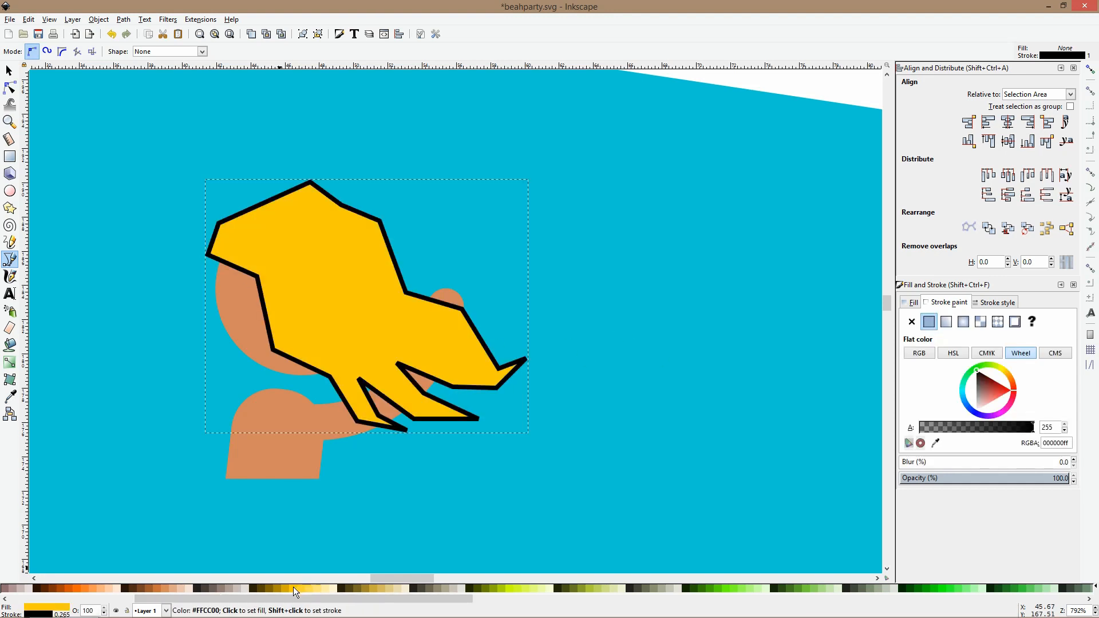
left_click(911, 322)
Smooth the nodes along the hair's crown and upper back, and broaden the curve at the topmost node.
left_click(10, 90)
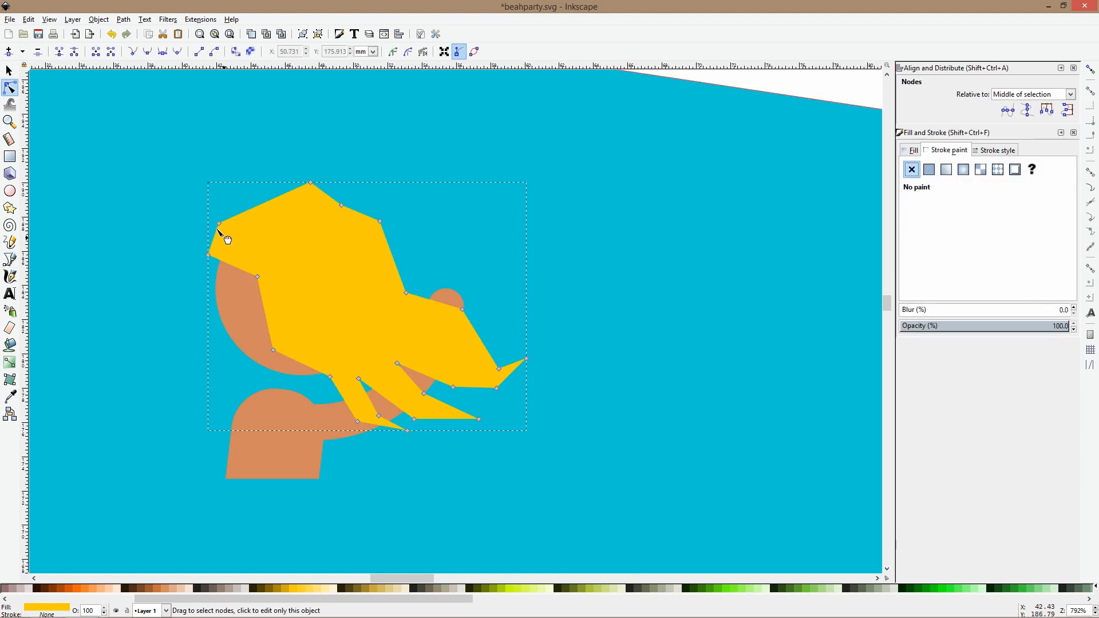
left_click_drag(222, 222, 288, 201)
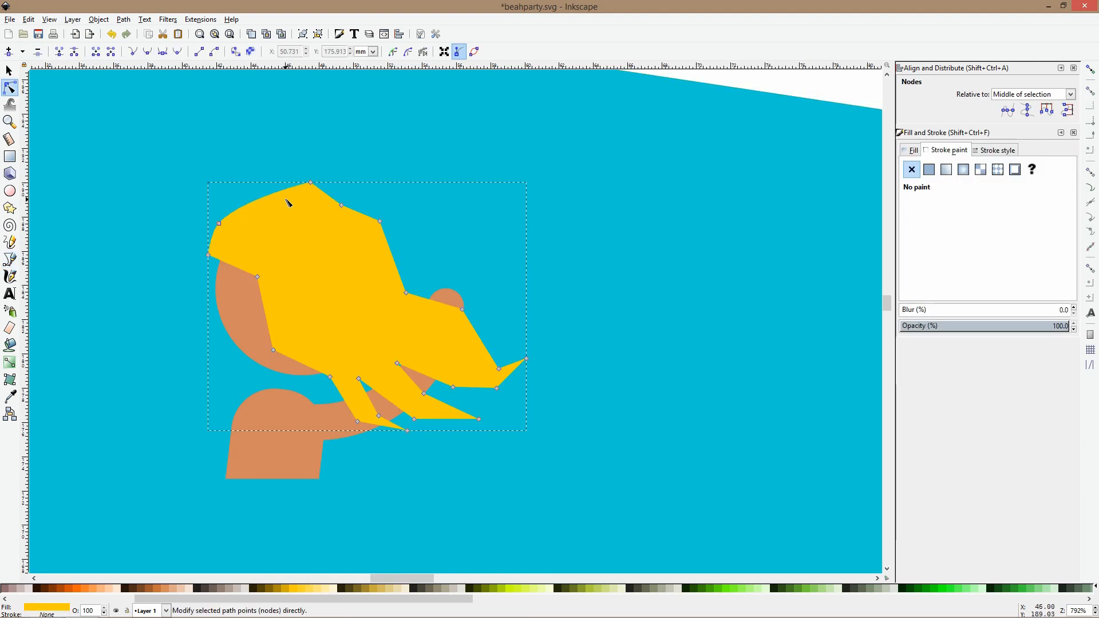
left_click(311, 182, "ctrl")
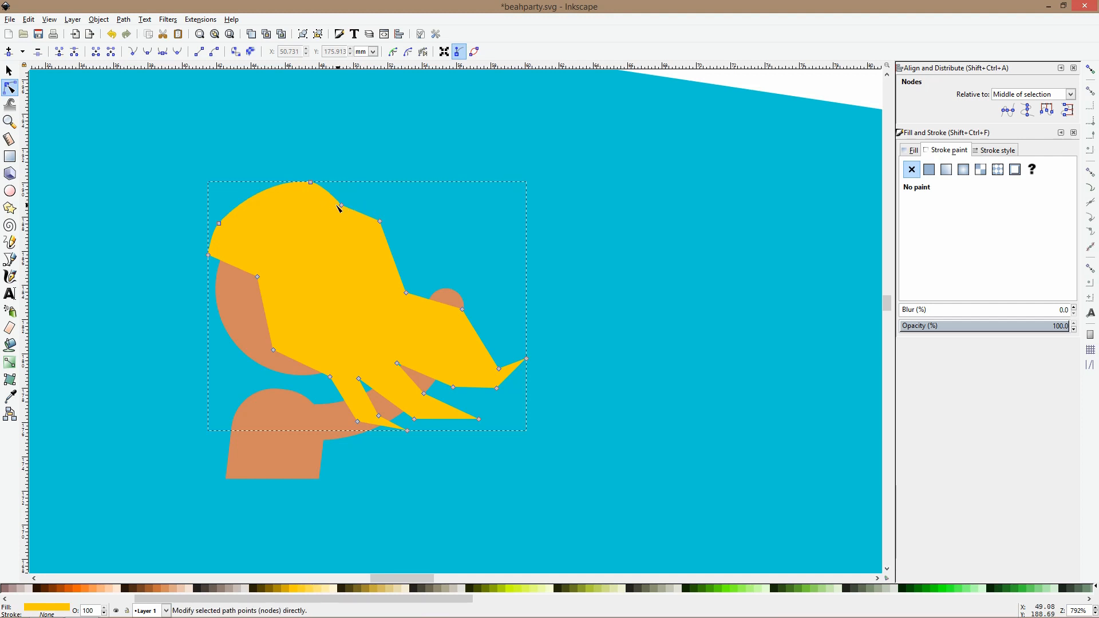
left_click(380, 222, "ctrl")
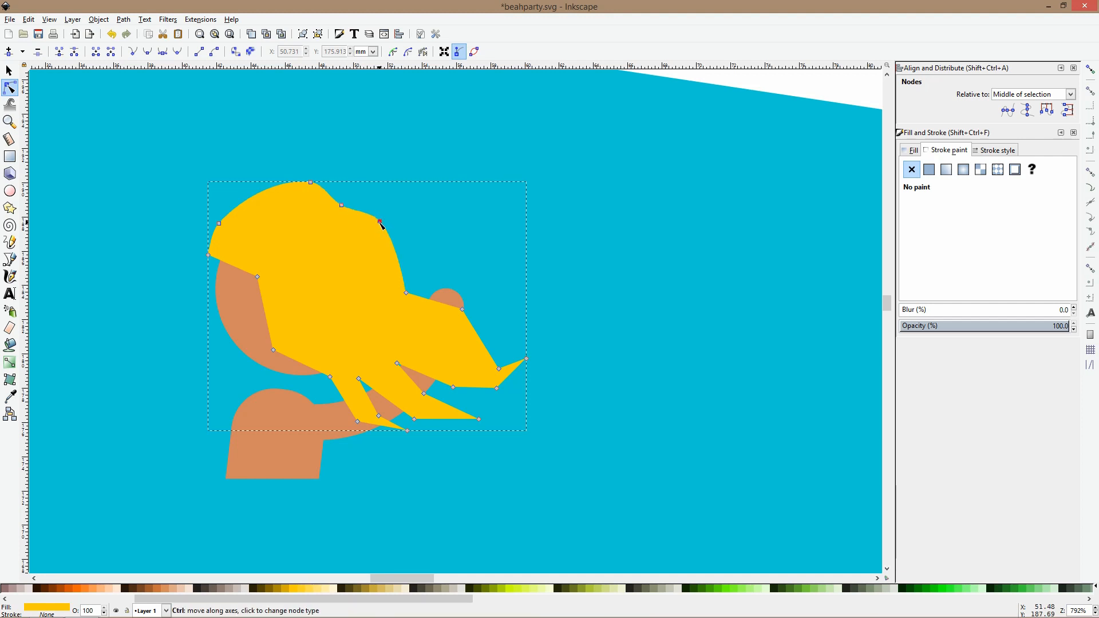
left_click(303, 182)
left_click_drag(318, 182, 330, 184)
Smooth the hairline nodes beside the face and shift the fringe nodes slightly to form a wavy front edge.
left_click(257, 276, "ctrl")
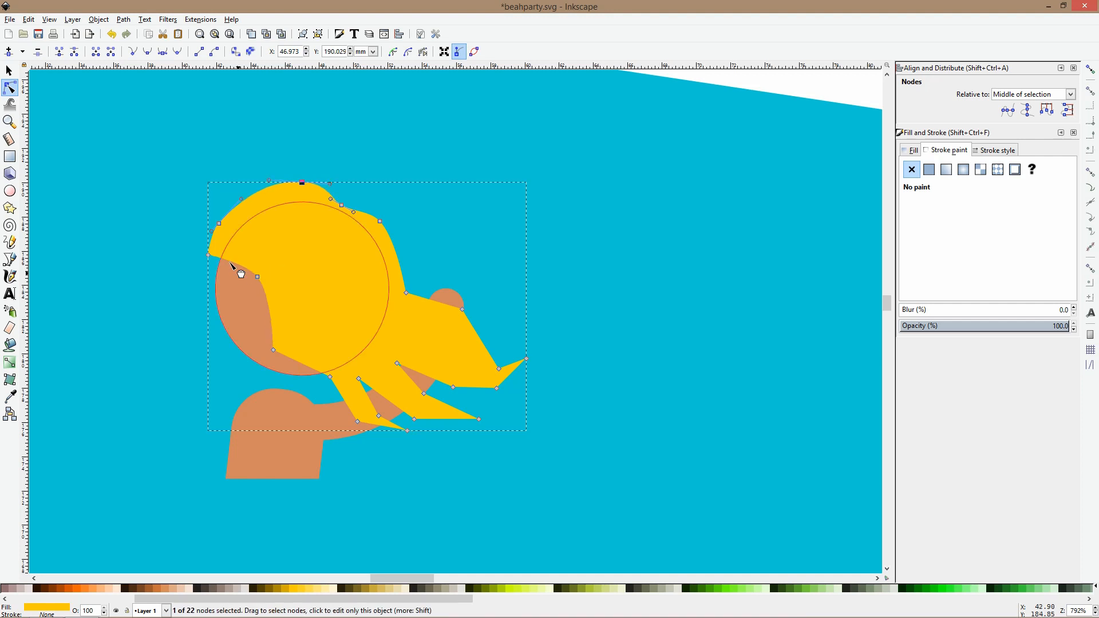
left_click_drag(209, 255, 215, 257)
left_click(273, 350, "ctrl")
left_click_drag(259, 279, 253, 286)
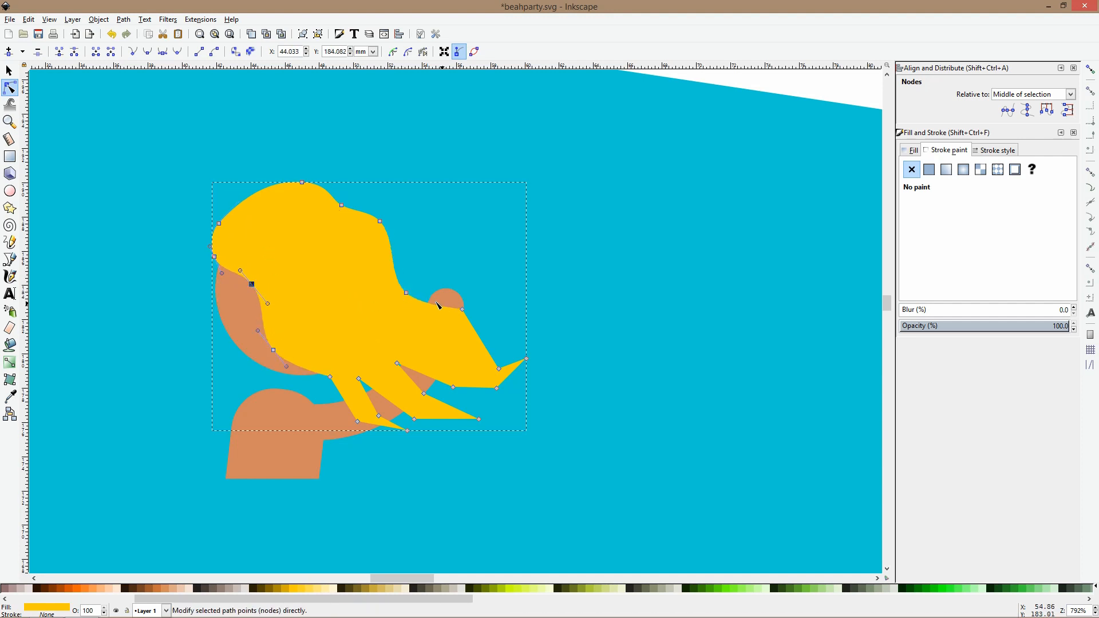
Smooth the base nodes of the upper and middle trailing locks, and bend the middle lock's tip into a curve.
left_click_drag(511, 373, 498, 385)
left_click(453, 387, "ctrl")
left_click(424, 393, "ctrl")
left_click(417, 421, "ctrl")
left_click_drag(480, 420, 458, 430)
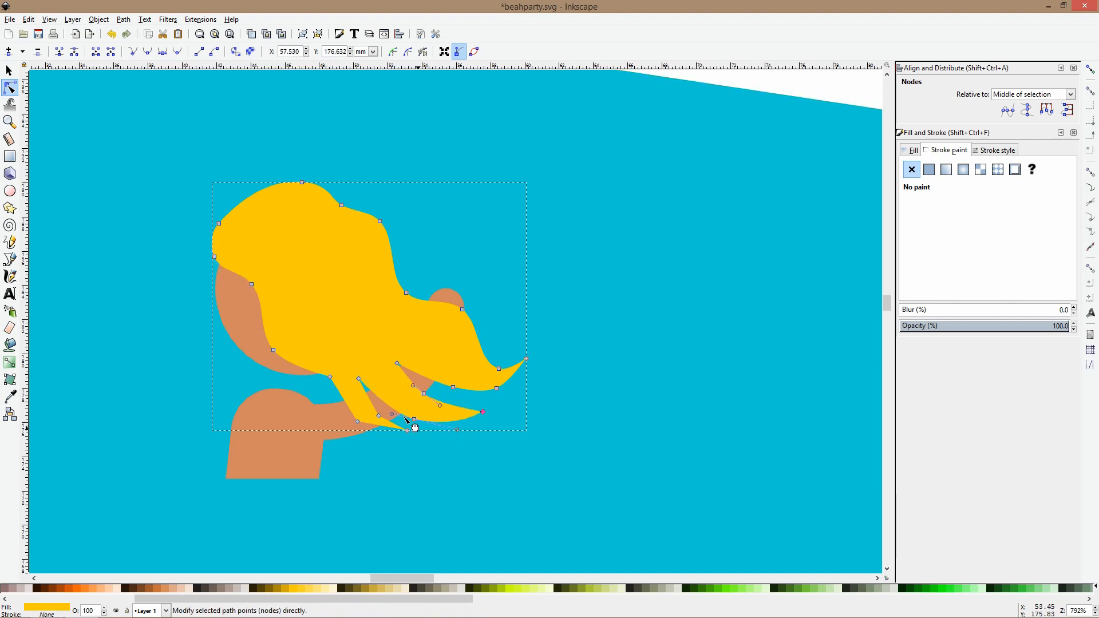
Smooth the two inner nodes of the lowest lock and bow its underside slightly outward.
left_click(379, 416, "ctrl")
left_click(358, 422, "ctrl")
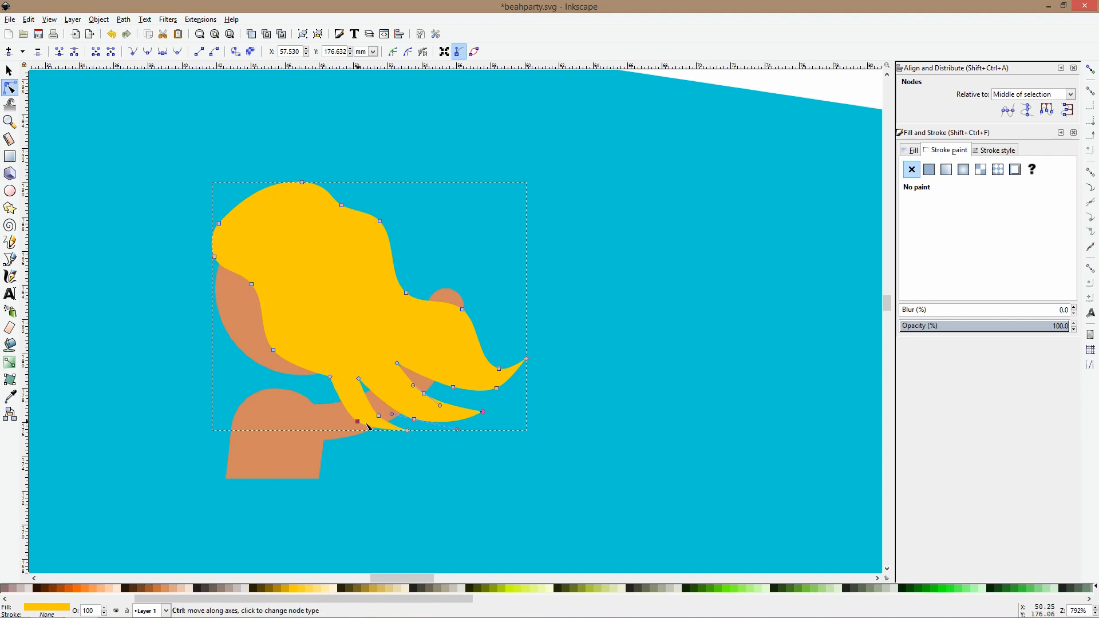
left_click_drag(384, 429, 389, 433)
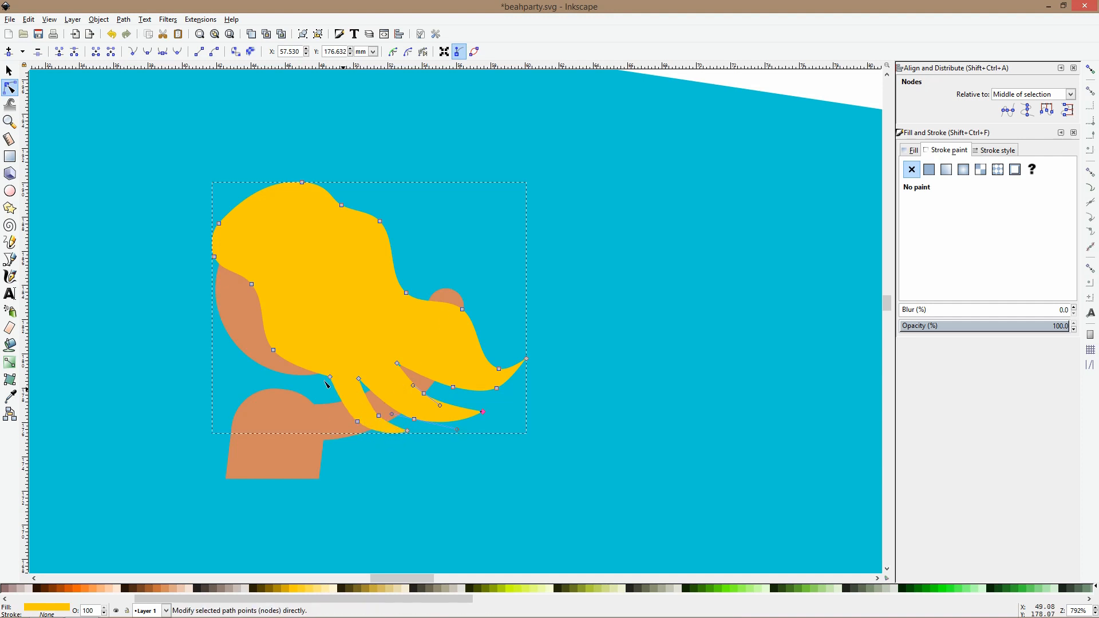
Remove the corner node above the lowest lock, curve the hair's lower front edge downward, and nudge the upper back node inward.
left_click_drag(355, 355, 309, 396)
key("Delete")
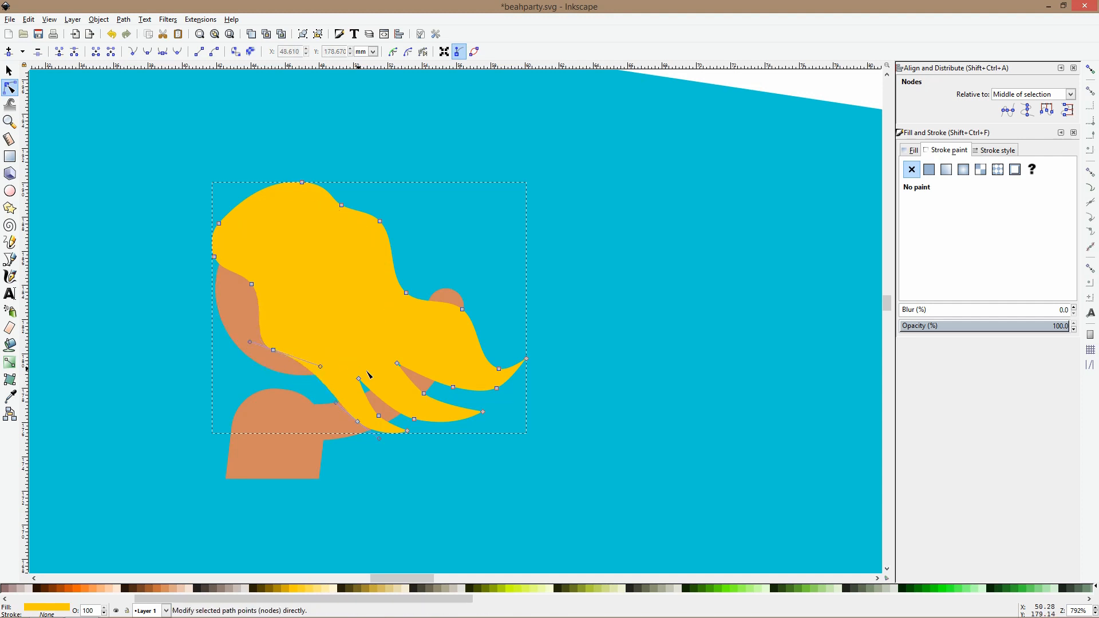
left_click_drag(322, 366, 282, 395)
left_click(378, 221)
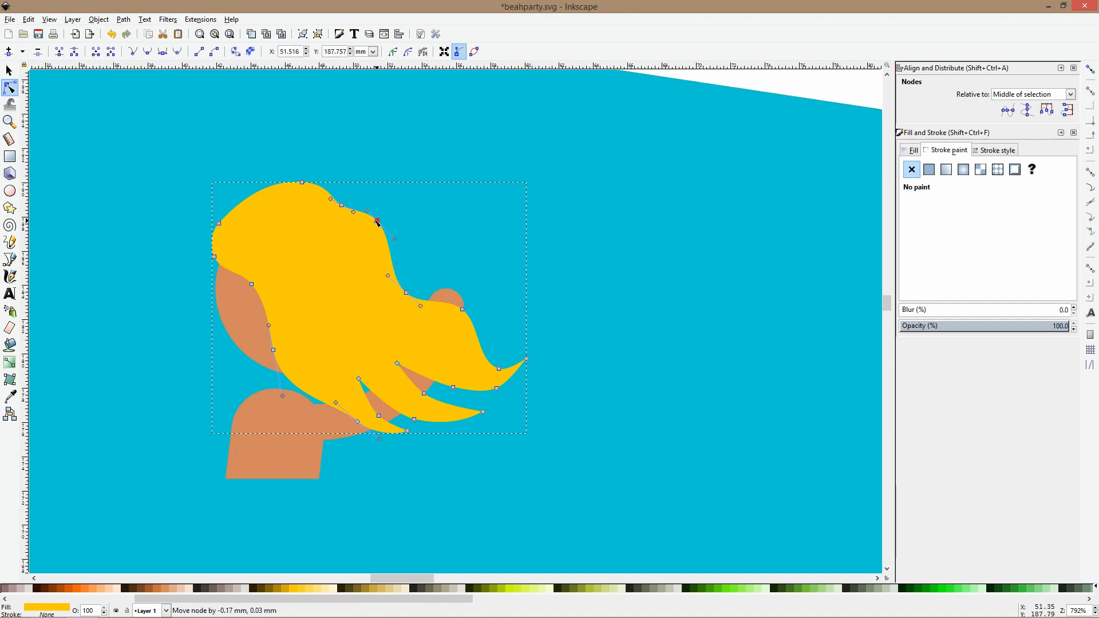
key("s")
scroll(463, 228, "down", 6)
left_click(505, 165)
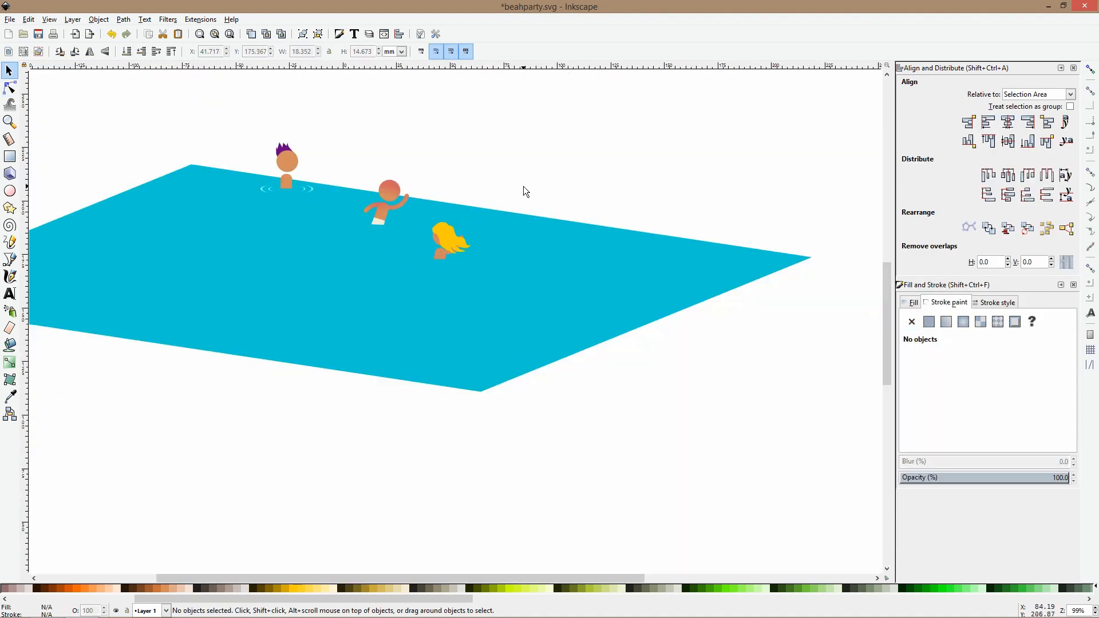
scroll(472, 213, "up", 4)
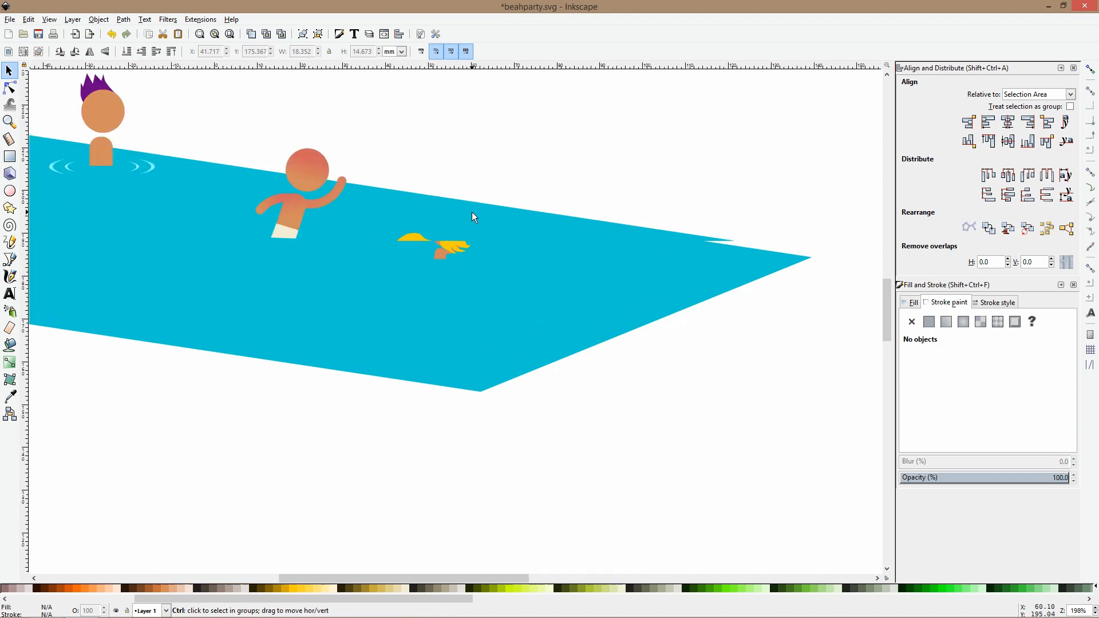
left_click(434, 312)
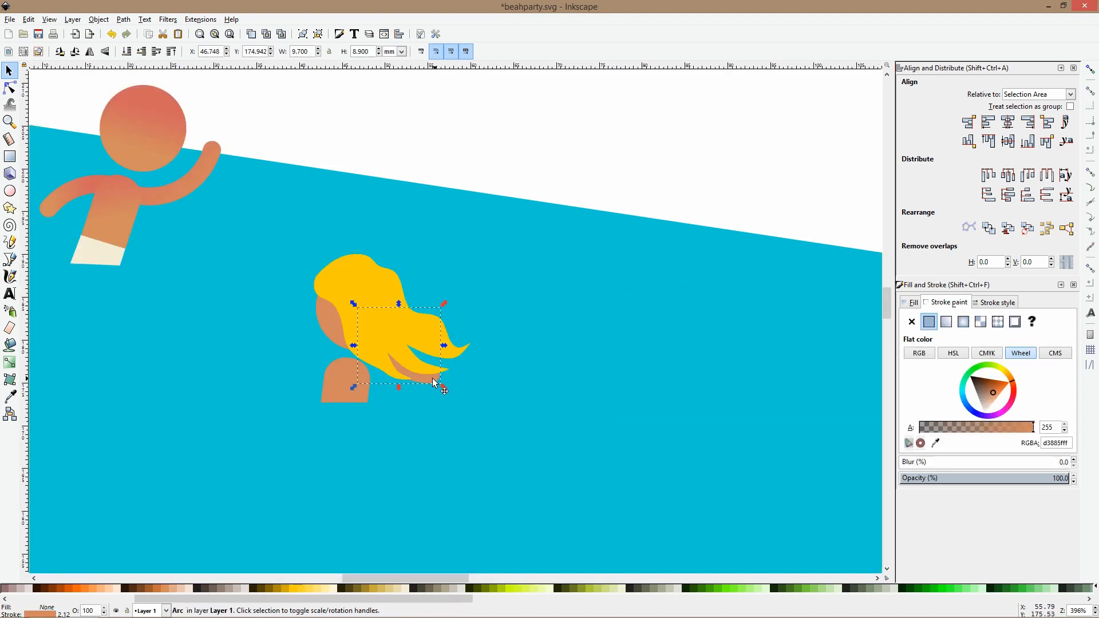
left_click_drag(432, 378, 394, 382)
key("ctrl+y")
key("ctrl+y")
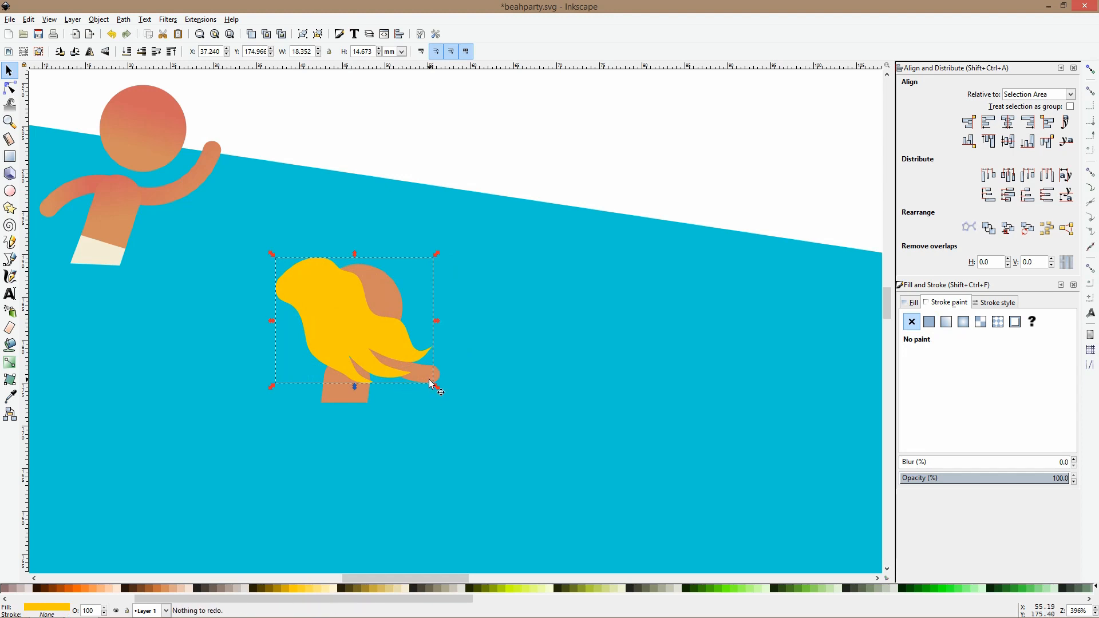
key("ctrl+z")
Mirror the blonde figure's arm horizontally, rotate it to reach forward, and seat it slightly lower against the shoulder.
left_click(431, 385)
key("h")
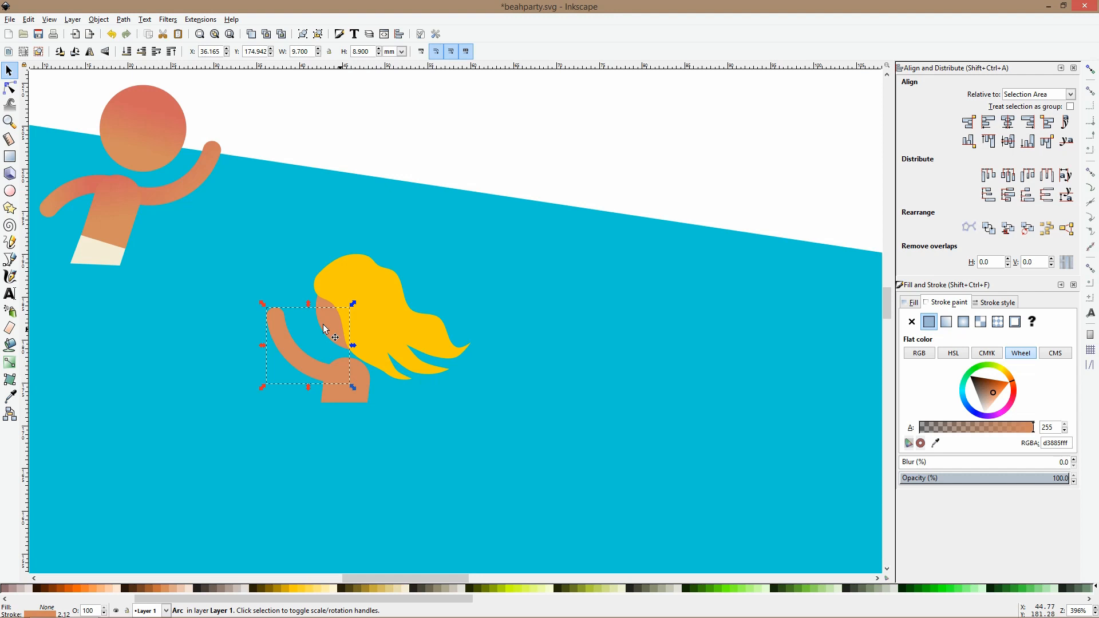
left_click(319, 336)
left_click_drag(354, 304, 281, 335)
left_click(405, 169)
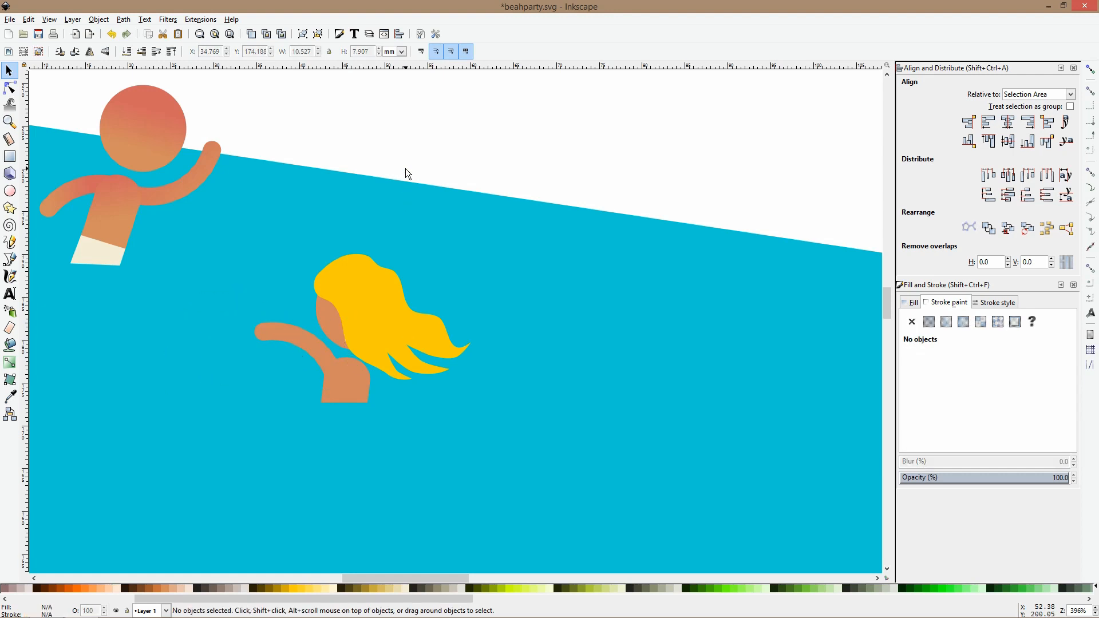
scroll(405, 169, "down", 1)
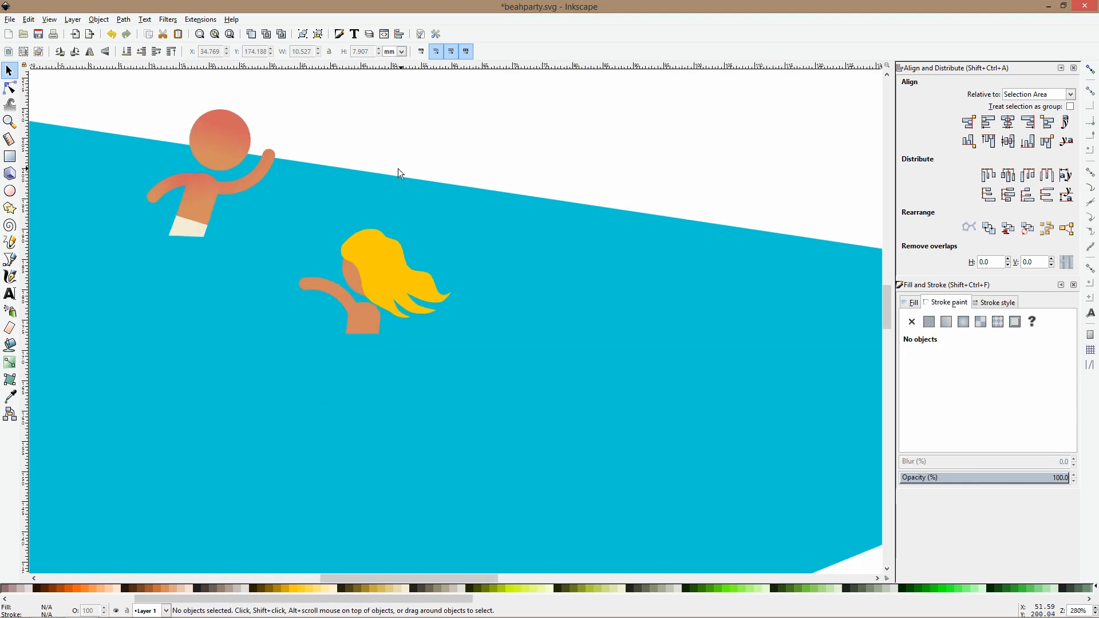
left_click(317, 282)
left_click_drag(315, 282, 316, 289)
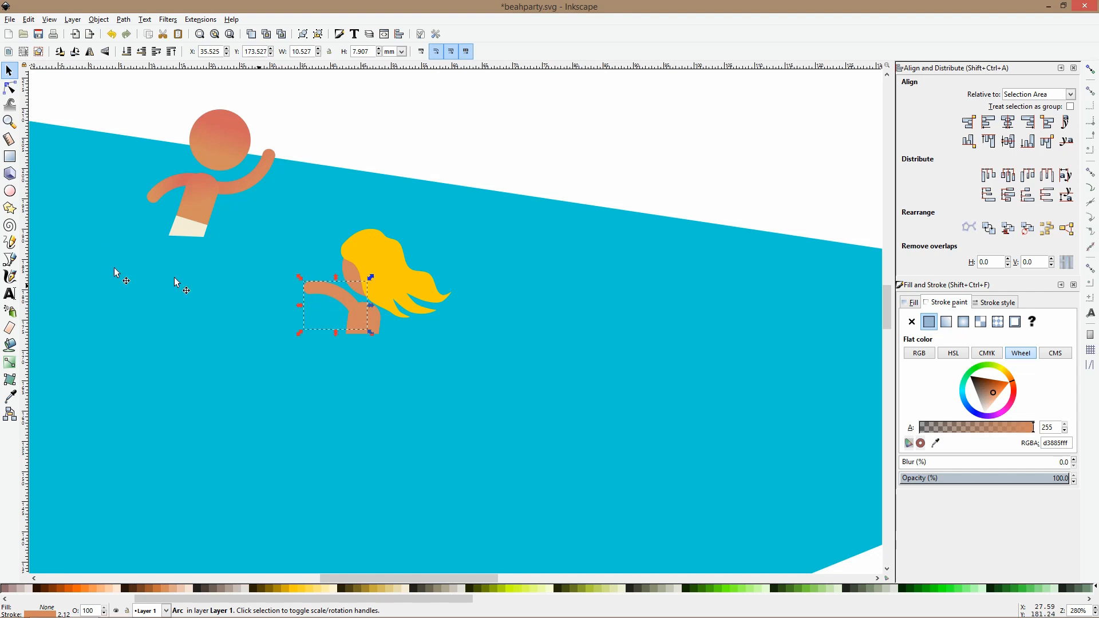
Draw a ball as a whole circle about 5.4 mm across and place it beyond the middle figure's raised hand.
left_click(9, 190)
left_click_drag(280, 167, 313, 199)
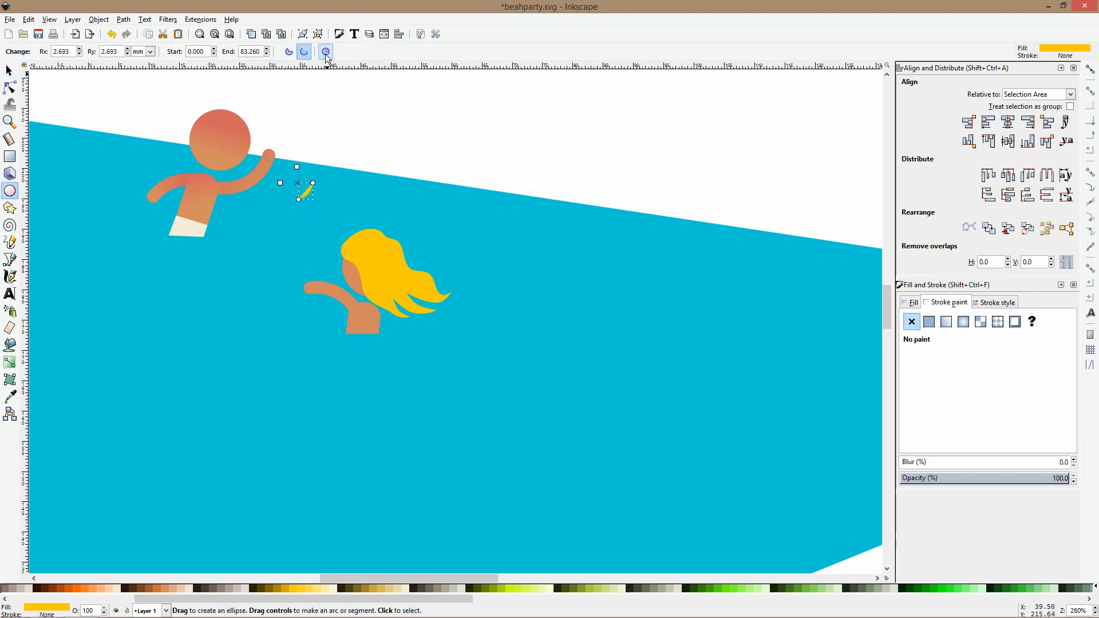
left_click(325, 52)
key("s")
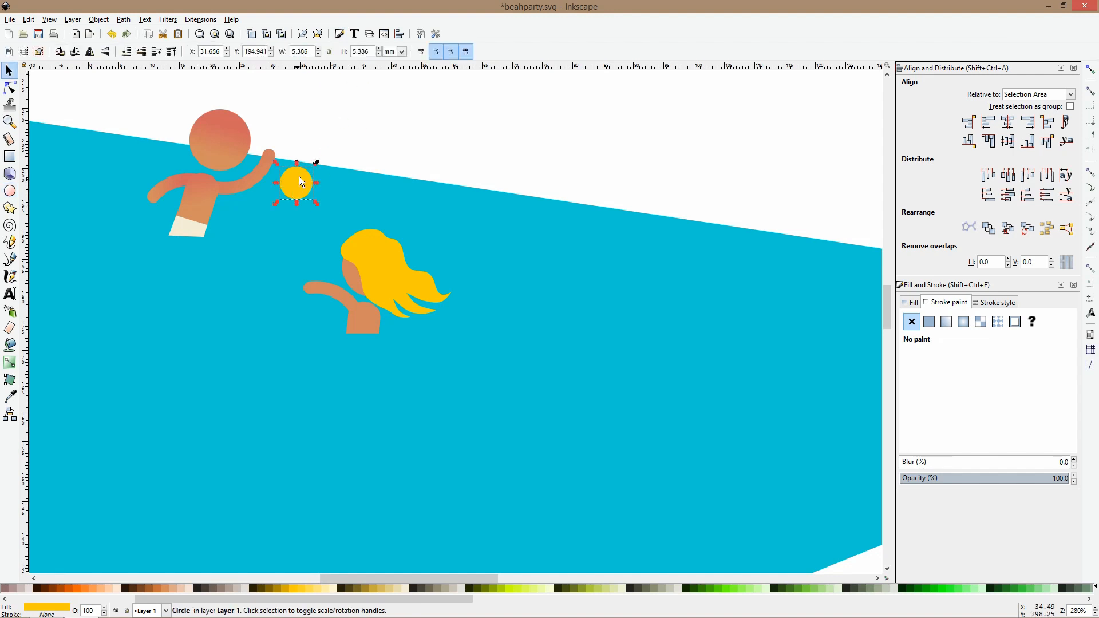
left_click(323, 132)
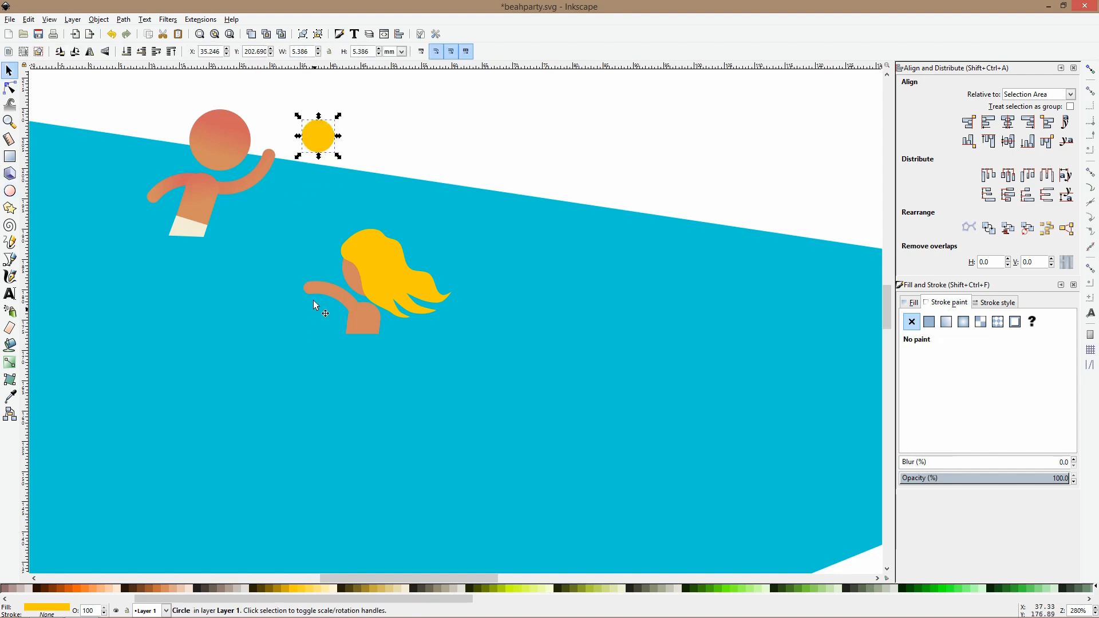
Fill the ball with bright red.
left_click_drag(402, 599, 277, 601)
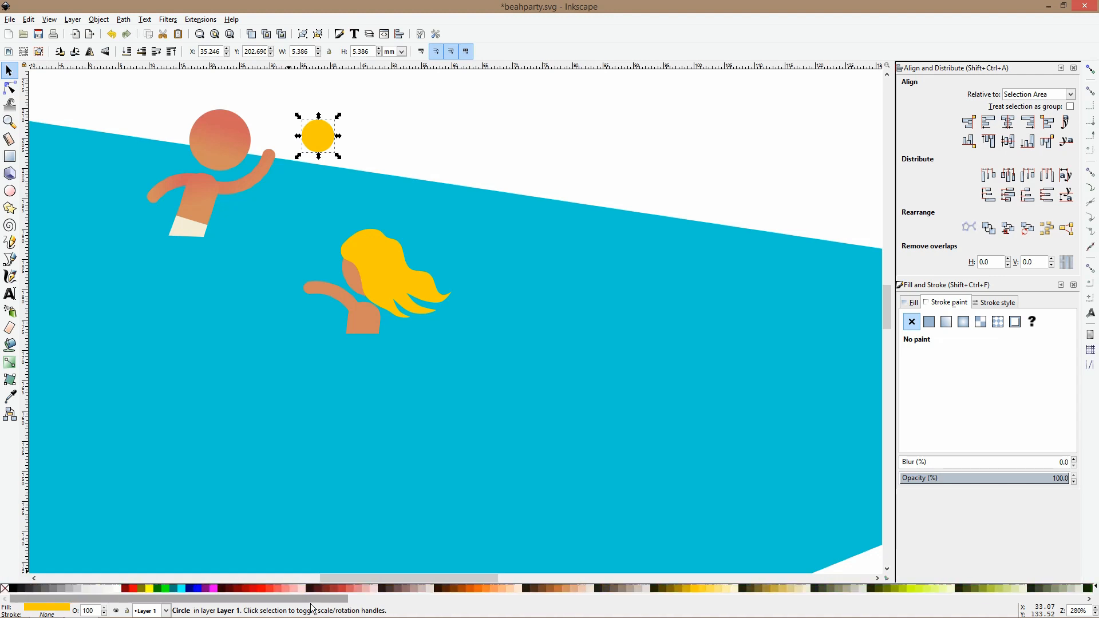
left_click(270, 586)
left_click(391, 112)
key("5")
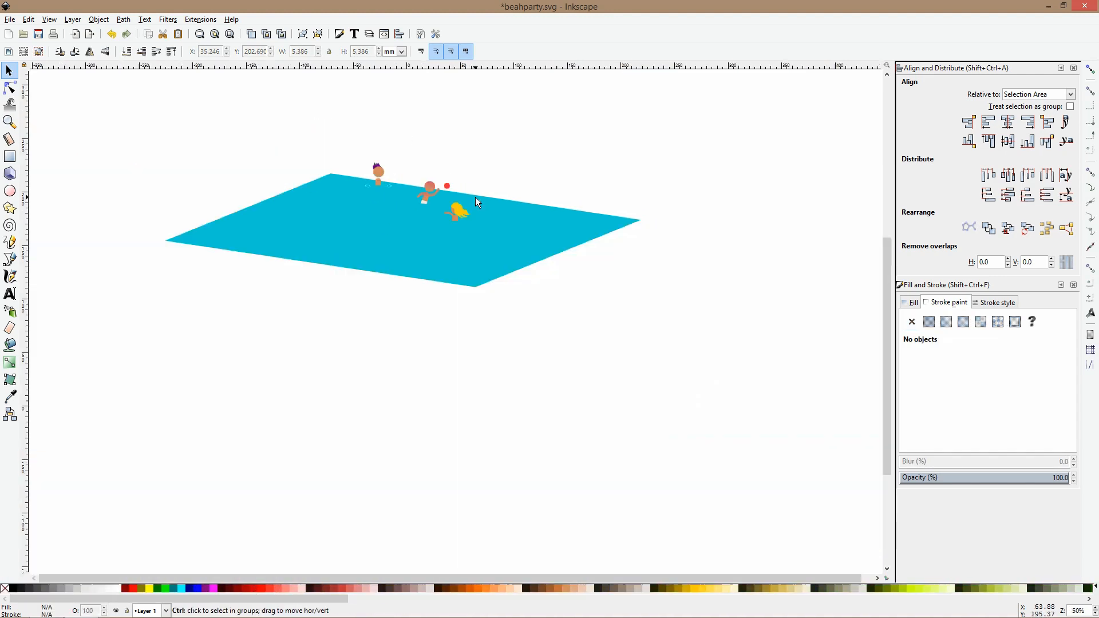
Group the two ripple halves, place one set around the middle figure's waist and a wider copy, about 28 mm, around the blonde figure.
scroll(472, 168, "up", 4)
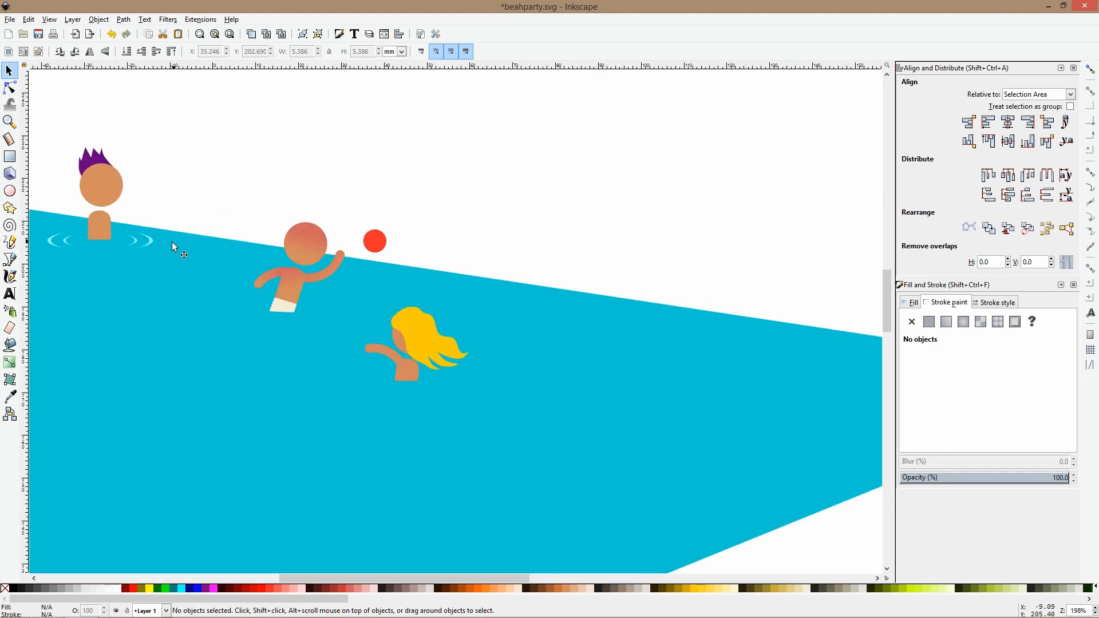
left_click(152, 240)
mouse_move(154, 240)
left_mouse_down()
mouse_move(174, 273)
mouse_move(218, 292)
mouse_move(196, 277)
left_mouse_up()
key("ctrl+z")
left_click(136, 241, "shift")
key("ctrl+g")
left_click_drag(143, 246, 444, 385)
key("ctrl+d")
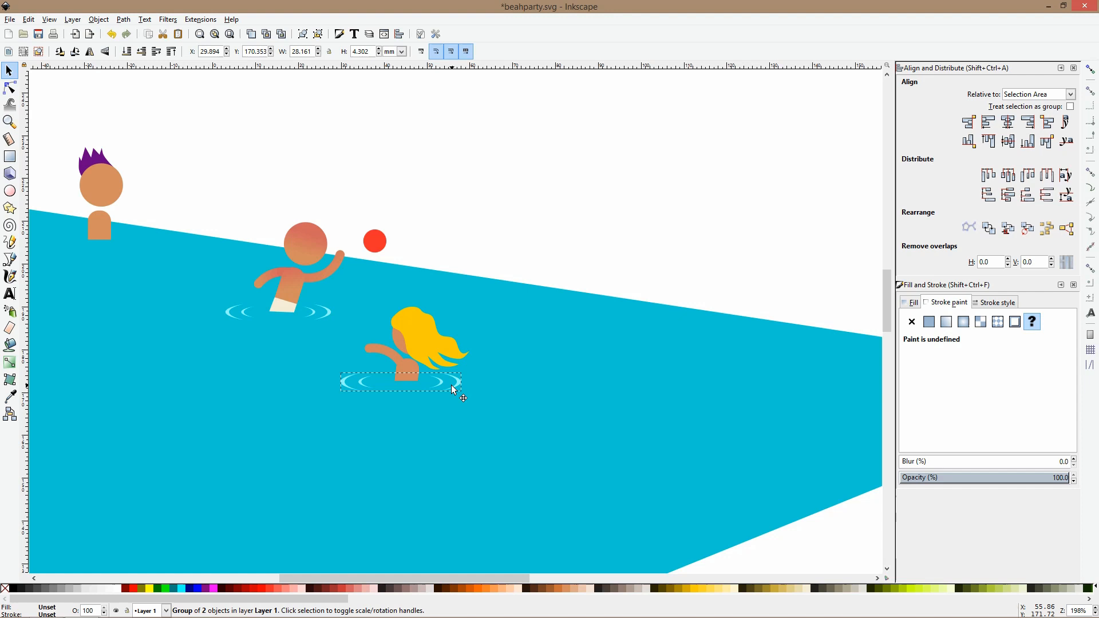
left_click(531, 267)
scroll(531, 267, "down", 5, "ctrl")
scroll(530, 268, "up", 2, "ctrl")
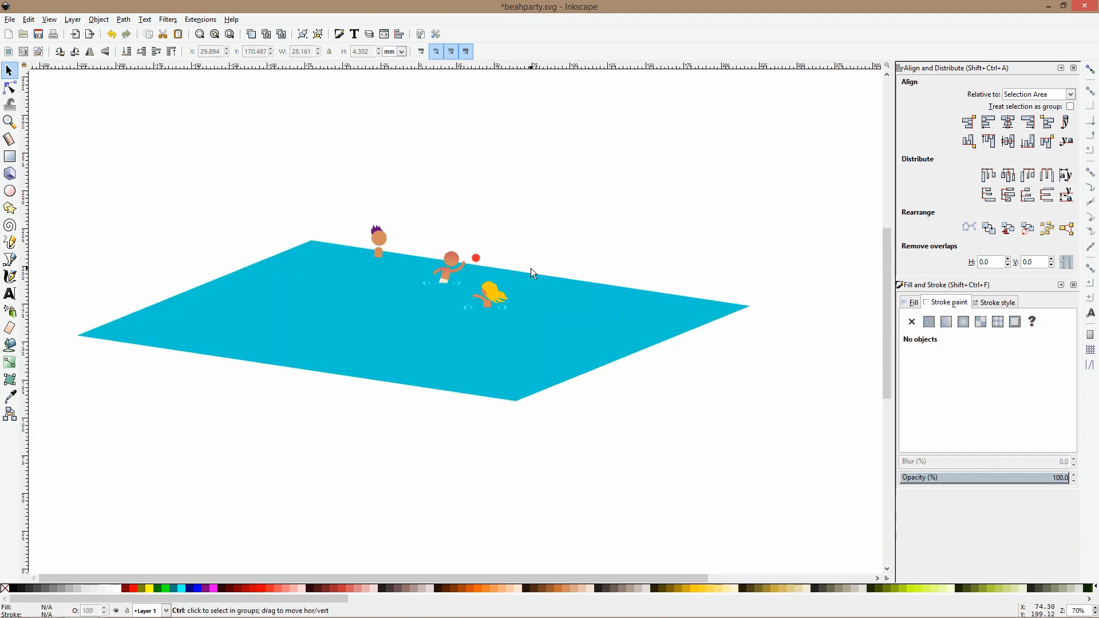
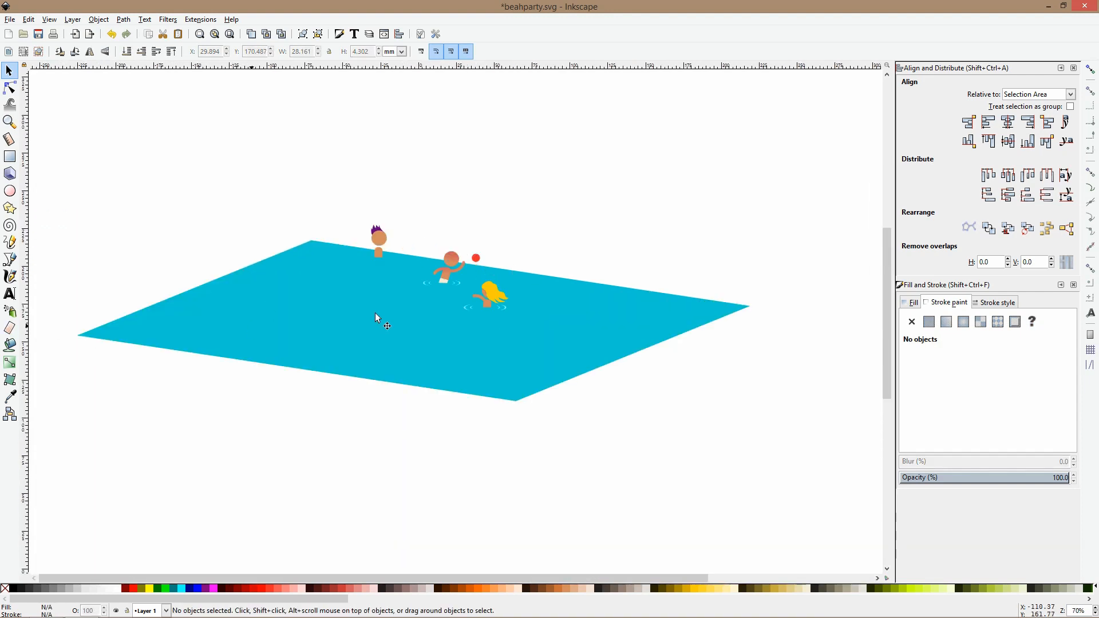
scroll(303, 304, "up", 1, "ctrl")
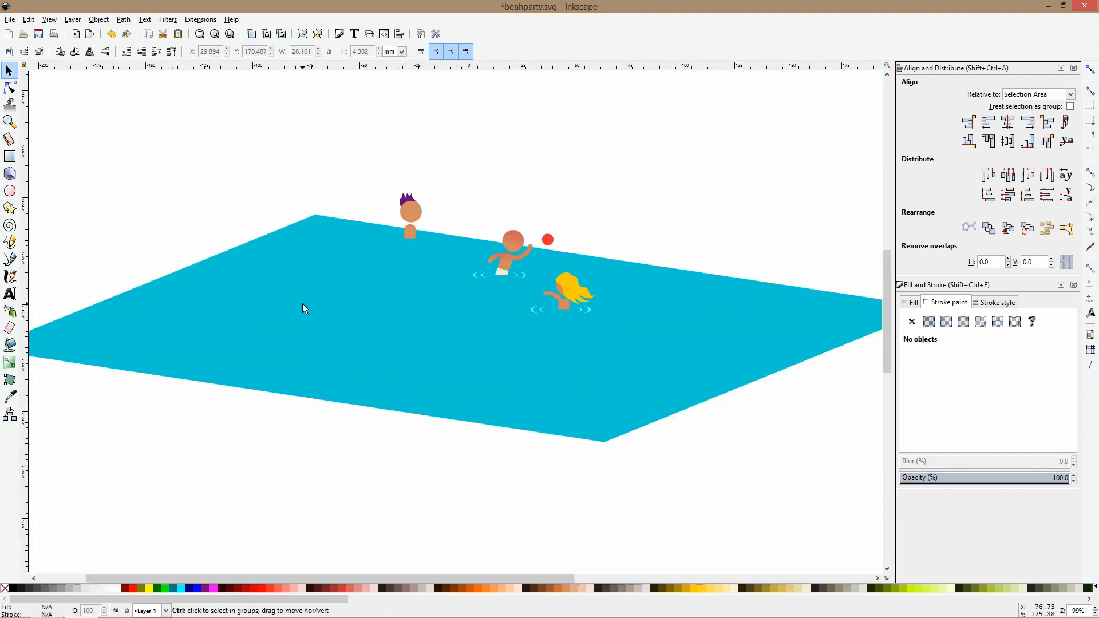
left_click(10, 191)
scroll(327, 293, "up", 1, "ctrl")
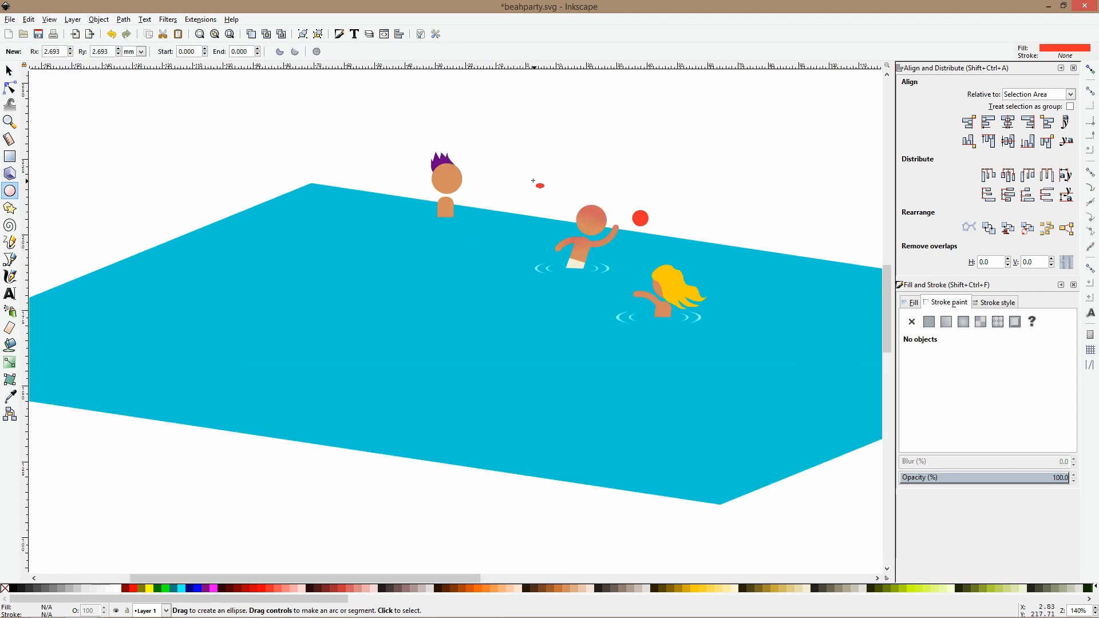
key("s")
Duplicate the purple-haired figure's head and torso into the open water, and tilt the copy steeply counterclockwise.
left_click(447, 214)
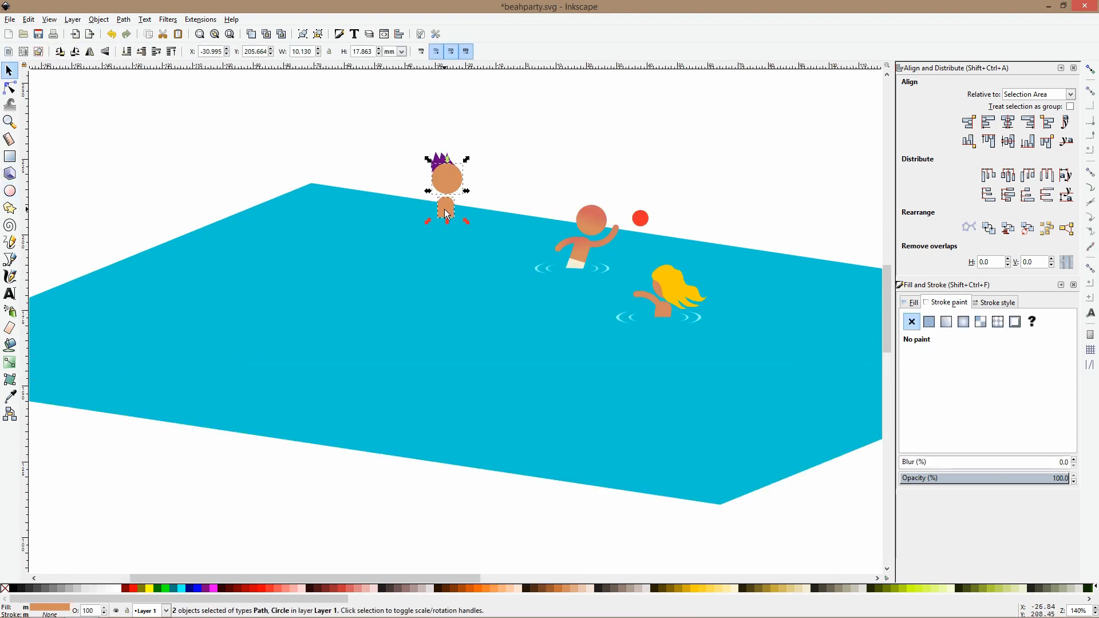
left_click_drag(455, 171, 293, 300)
key("bracketleft")
key("bracketleft")
key("bracketleft")
key("bracketleft")
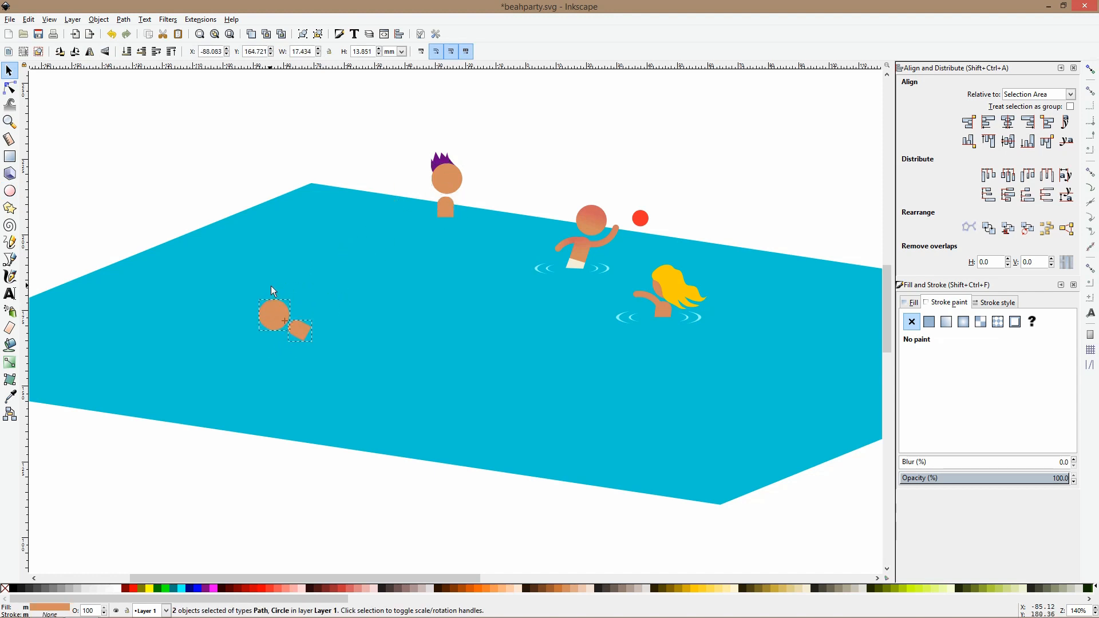
Copy the blonde figure's arm onto the tilted swimmer's shoulder and shift the swimmer's head slightly downward.
left_click(645, 303, "ctrl")
scroll(293, 336, "up", 2)
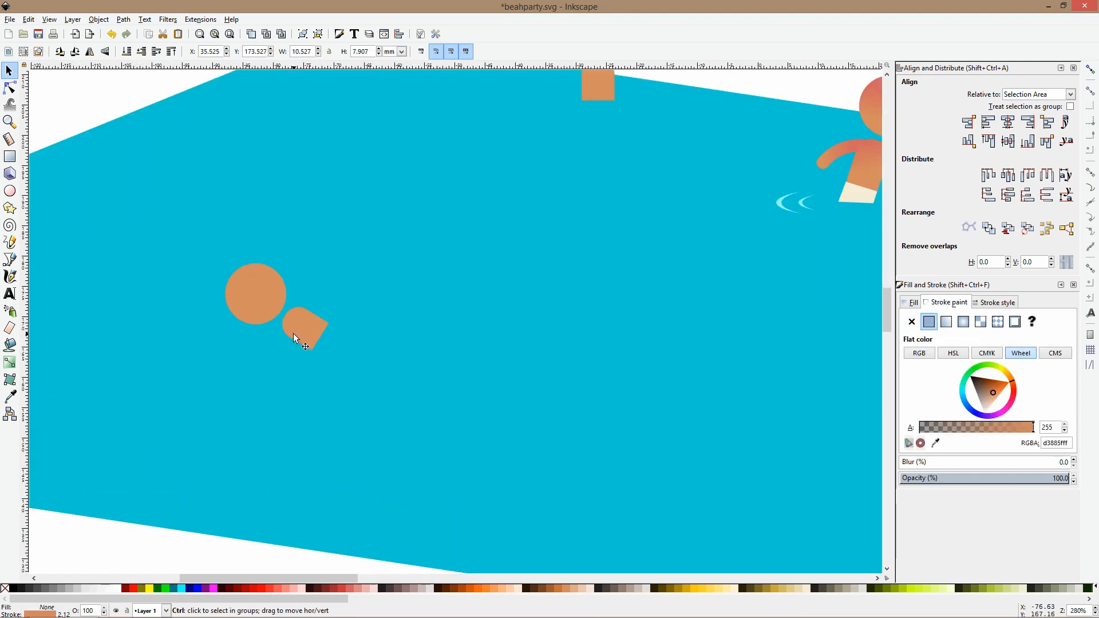
key("ctrl+v")
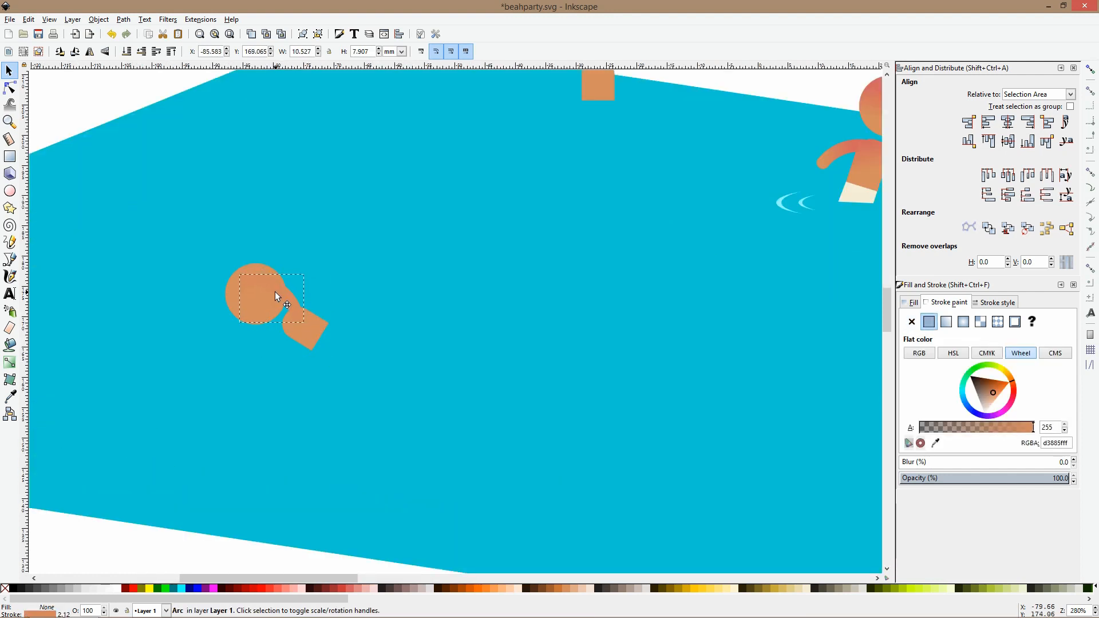
left_click_drag(254, 300, 252, 319)
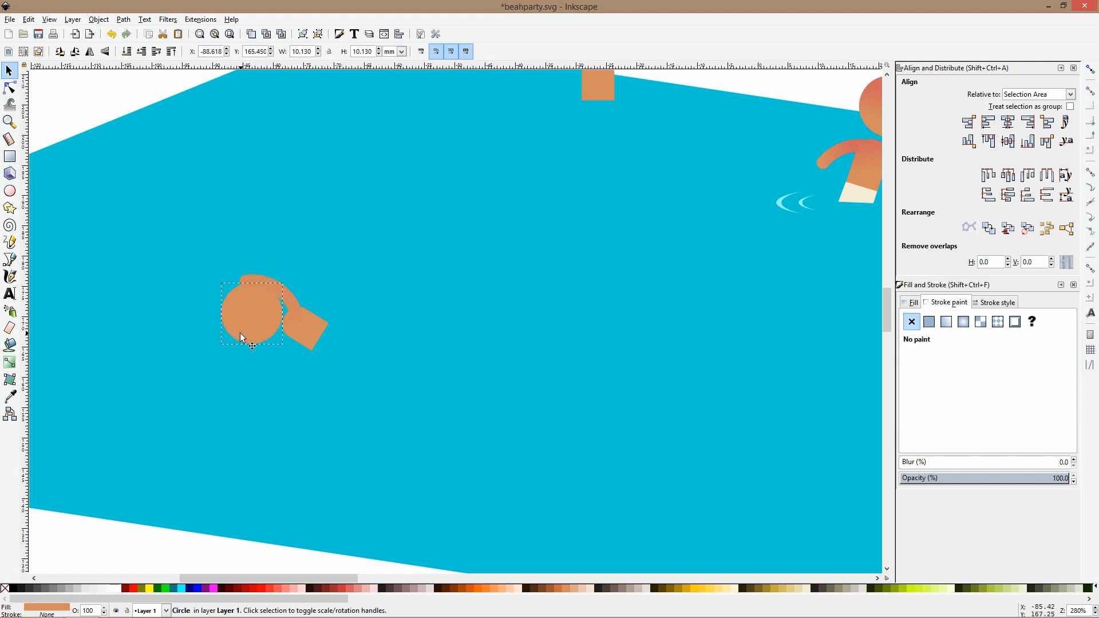
Rotate the tilted swimmer's arm clockwise so it arches clear above the head.
left_click(263, 279)
key("e")
key("s")
left_click(259, 277)
left_click_drag(237, 271, 261, 259)
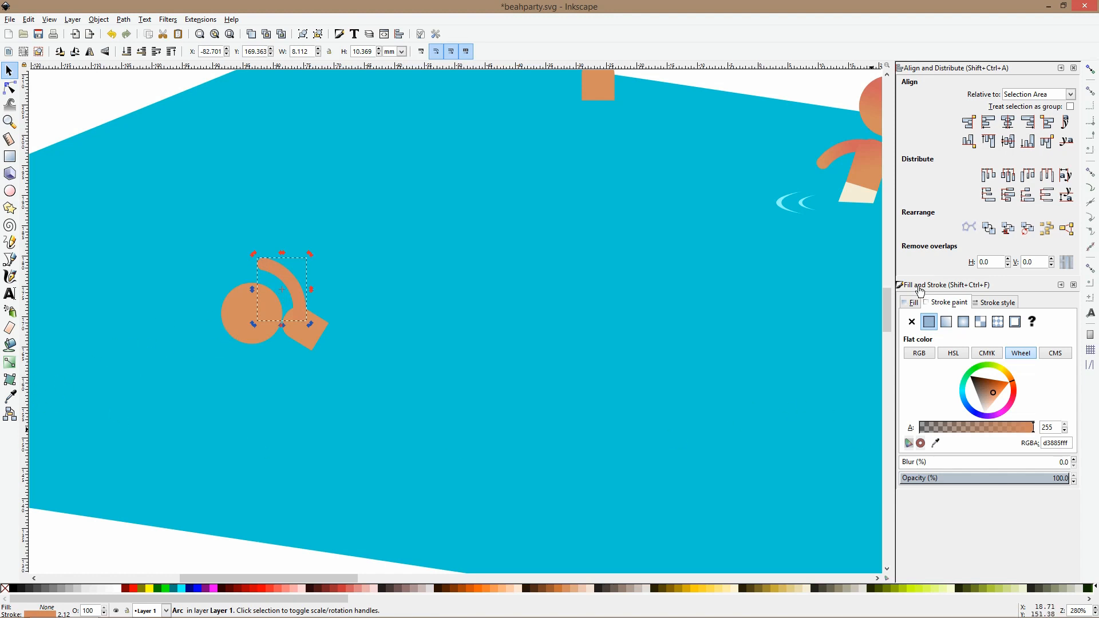
Recolor the tilted swimmer's arm a lighter golden tan and match the head and torso fill to it.
left_click_drag(1012, 383, 995, 391)
left_click(291, 326)
left_click(258, 313, "shift")
left_click(10, 396)
left_click(299, 303)
key("s")
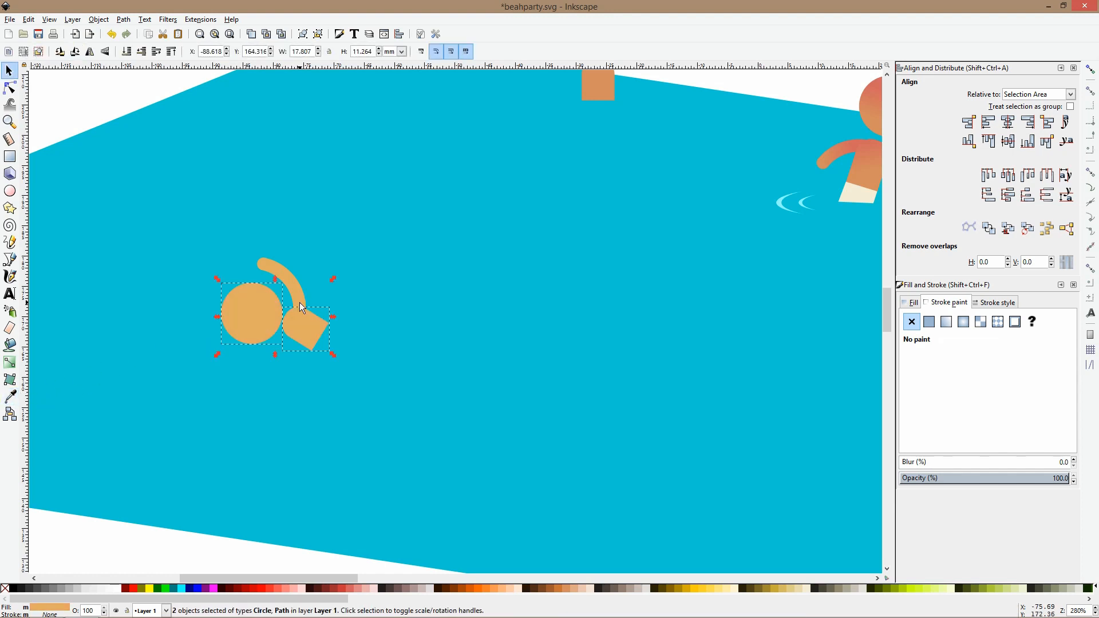
left_click(359, 319)
scroll(374, 323, "down", 5)
scroll(371, 314, "up", 4)
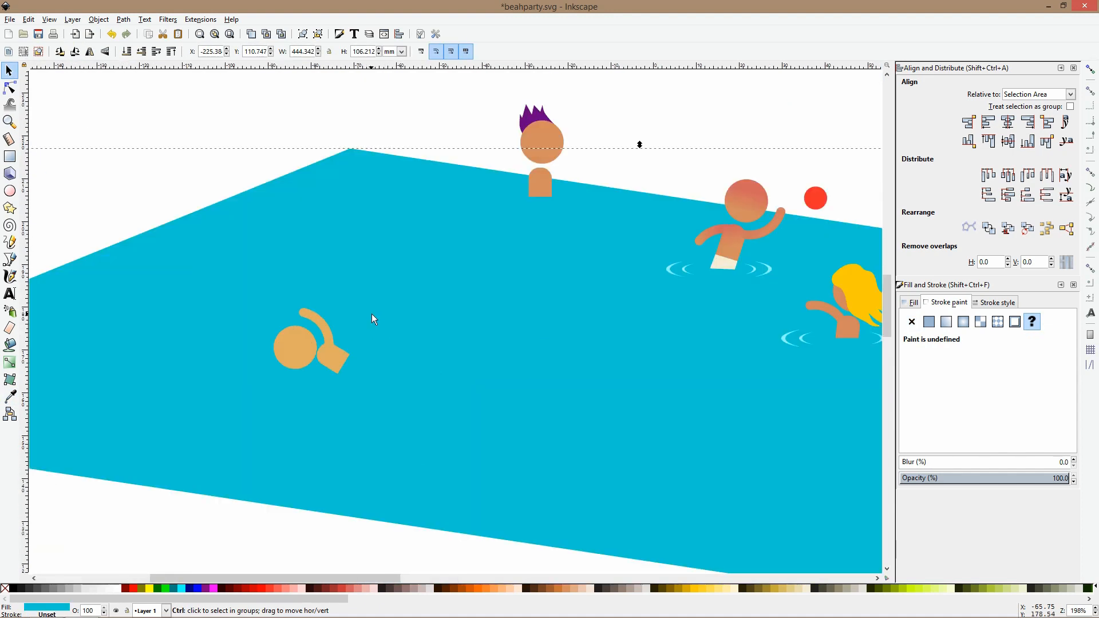
scroll(330, 353, "up", 2)
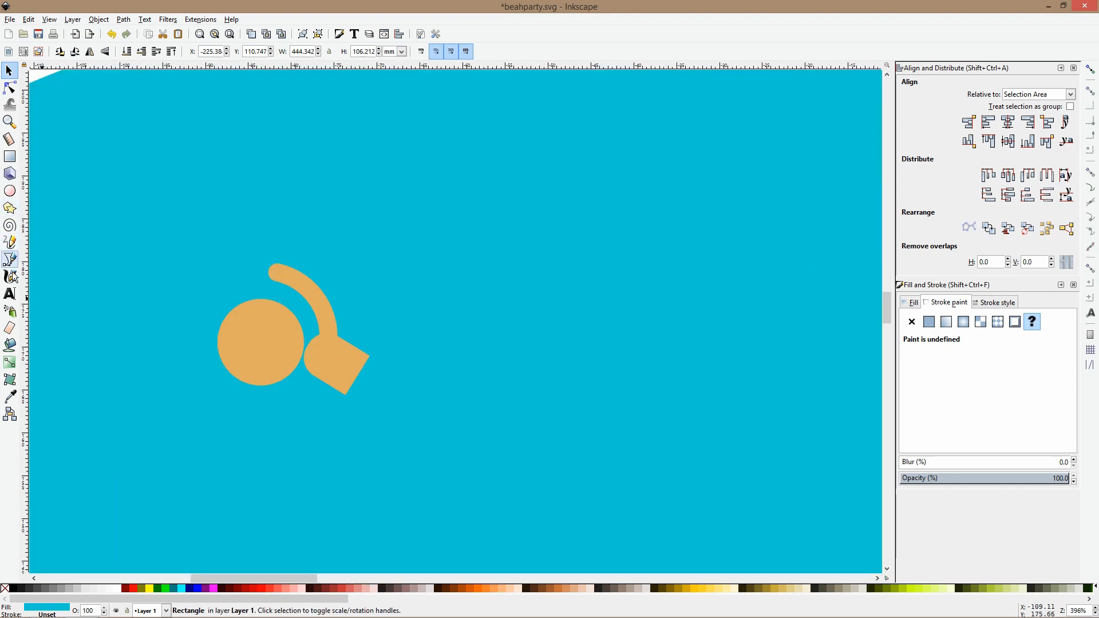
scroll(326, 346, "down", 4)
scroll(330, 351, "up", 4)
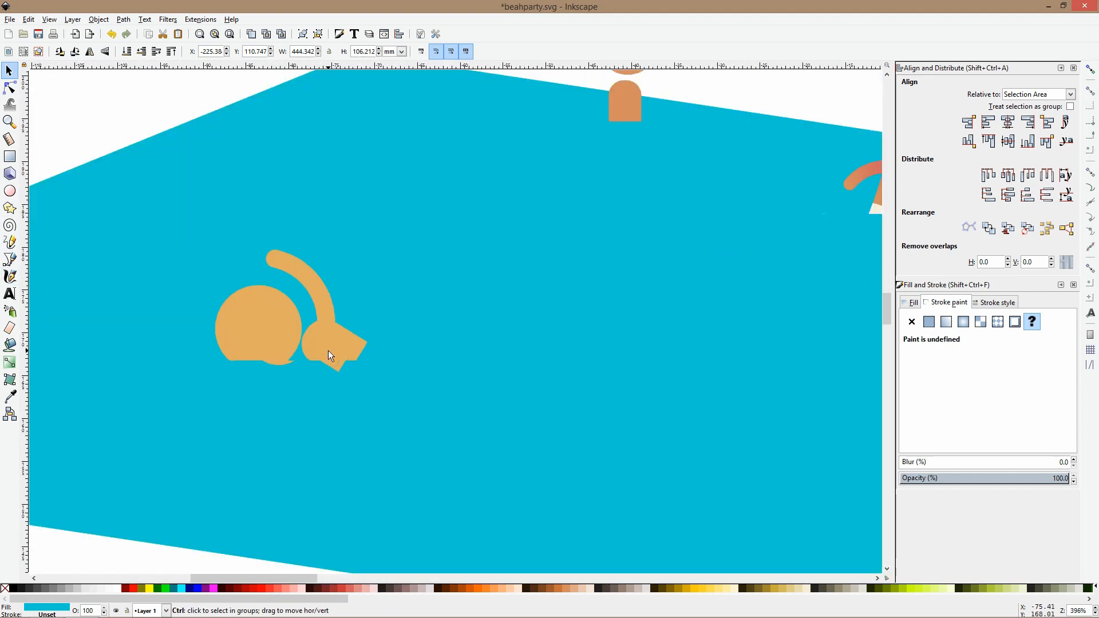
left_click(335, 352)
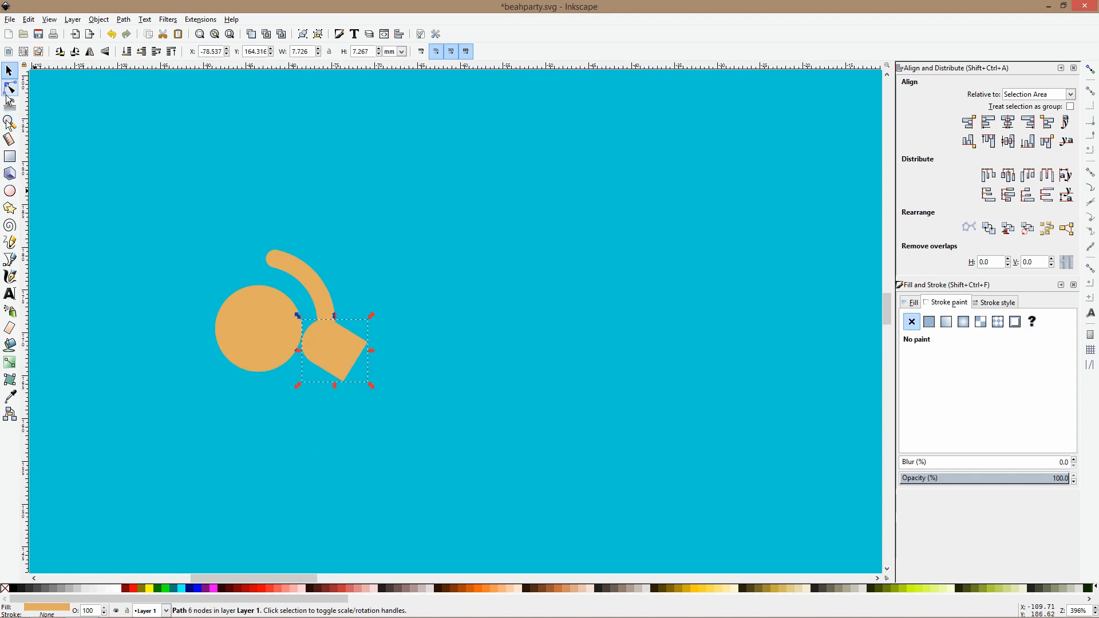
Draw a closed four-sided outline below the tilted swimmer, with its level upper edge crossing the head and torso.
left_click(9, 259)
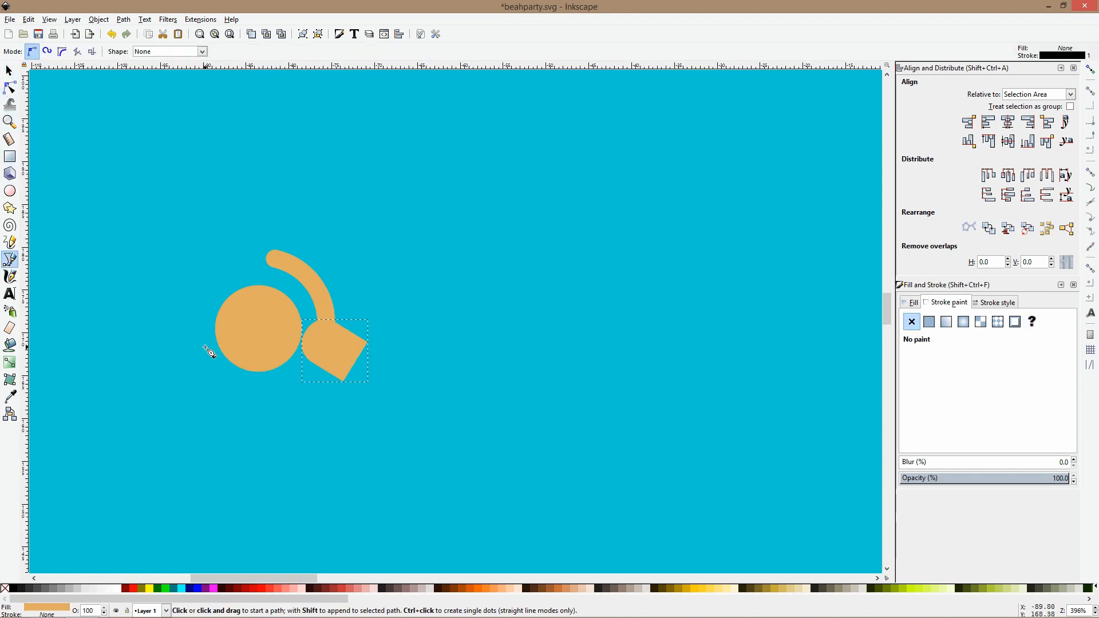
left_click(182, 343)
left_click(453, 344)
left_click(447, 466)
left_click(211, 449)
left_click(181, 344)
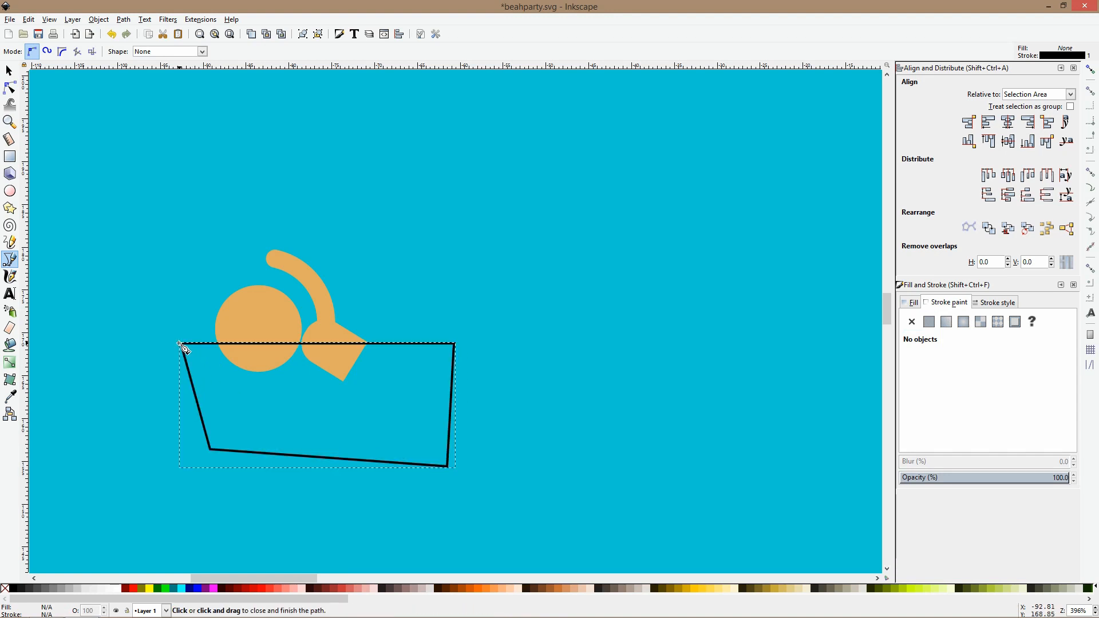
Add three nodes along the outline's upper edge, forming raised crests over the head and beside the torso with a dip between them.
key("s")
key("n")
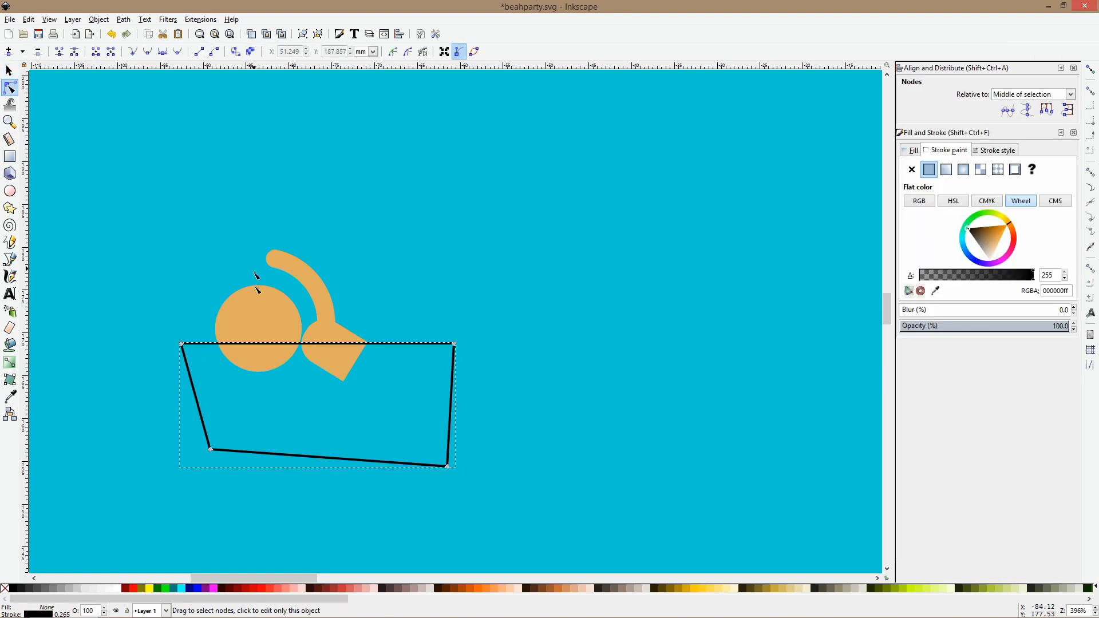
double_click(245, 344)
left_click_drag(245, 344, 302, 346)
double_click(301, 332)
double_click(373, 345)
left_click_drag(373, 345, 375, 330)
Smooth the three added nodes to turn the outline's upper edge into a flowing wave.
left_click(373, 329, "ctrl")
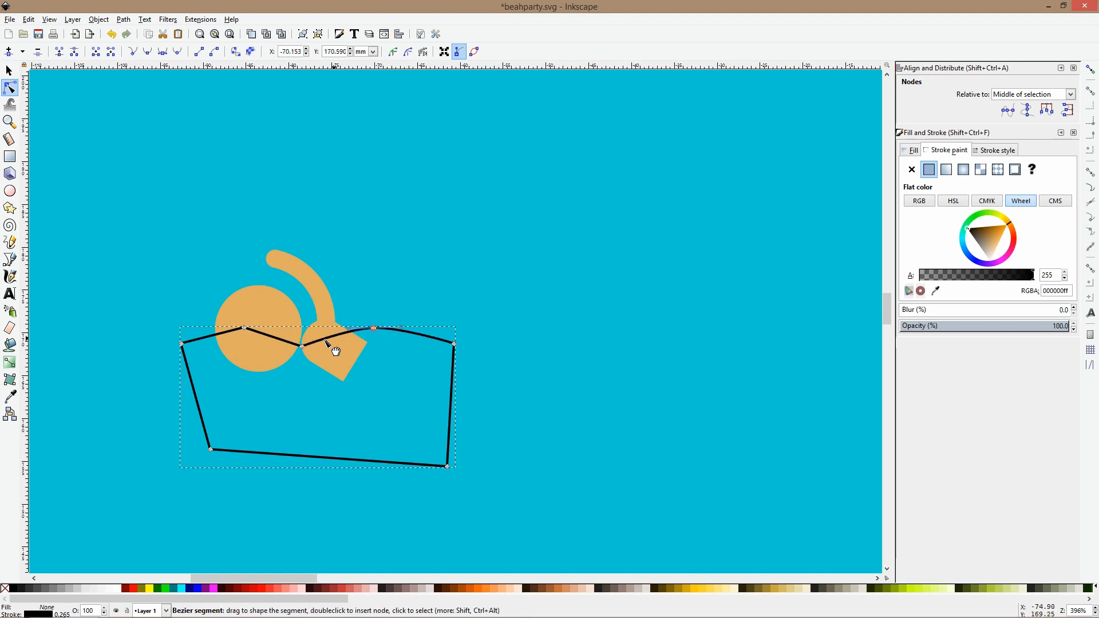
left_click(302, 346, "ctrl")
left_click(246, 329, "ctrl")
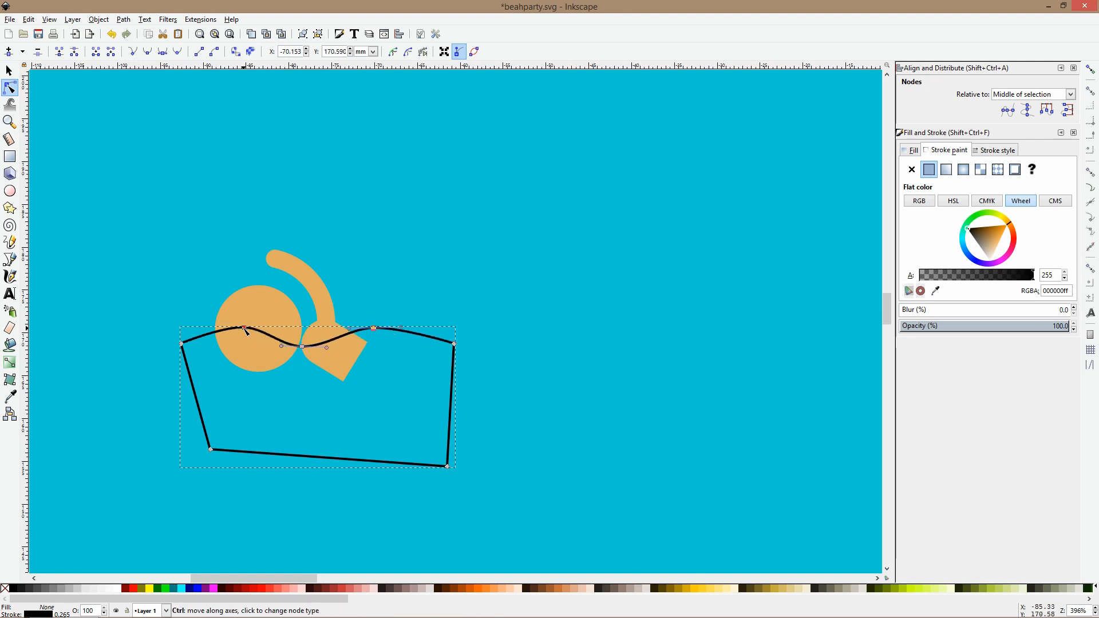
Cut away the swimmer's head below the wavy edge, keeping the wave outline for reuse.
key("s")
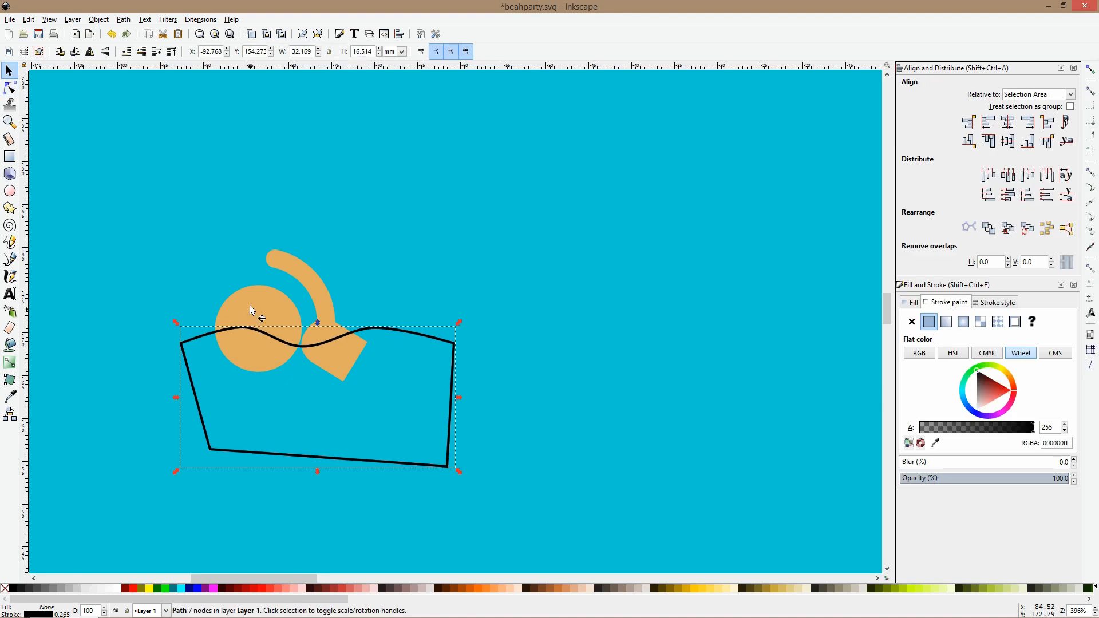
left_click(249, 303, "shift")
left_click(249, 301, "shift")
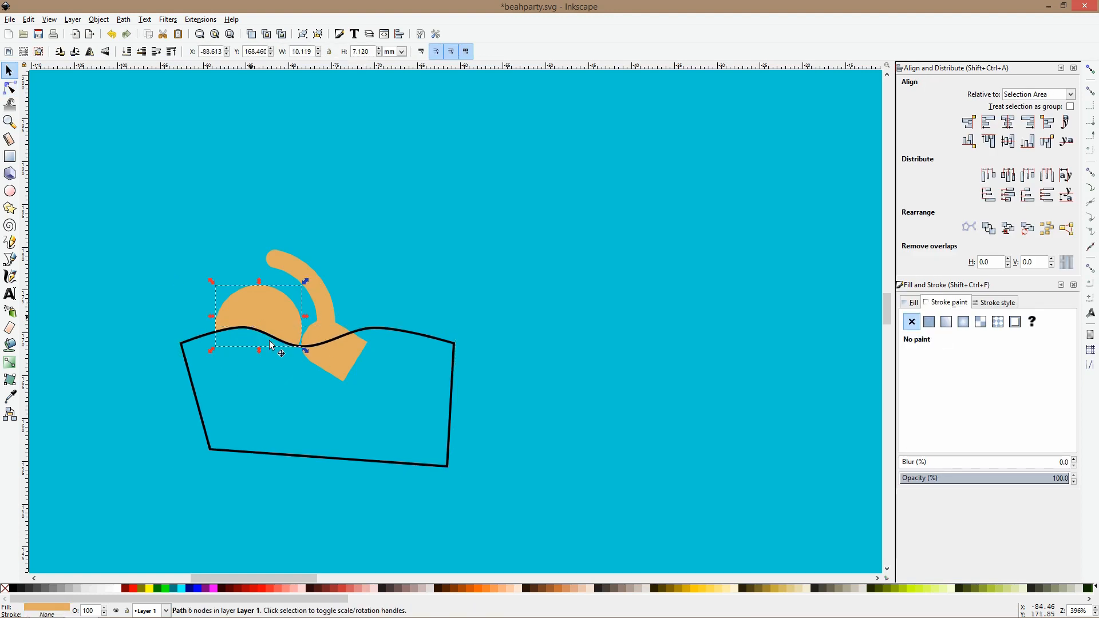
Try to cut the swimmer's torso along the wave outline.
left_click(330, 334, "shift")
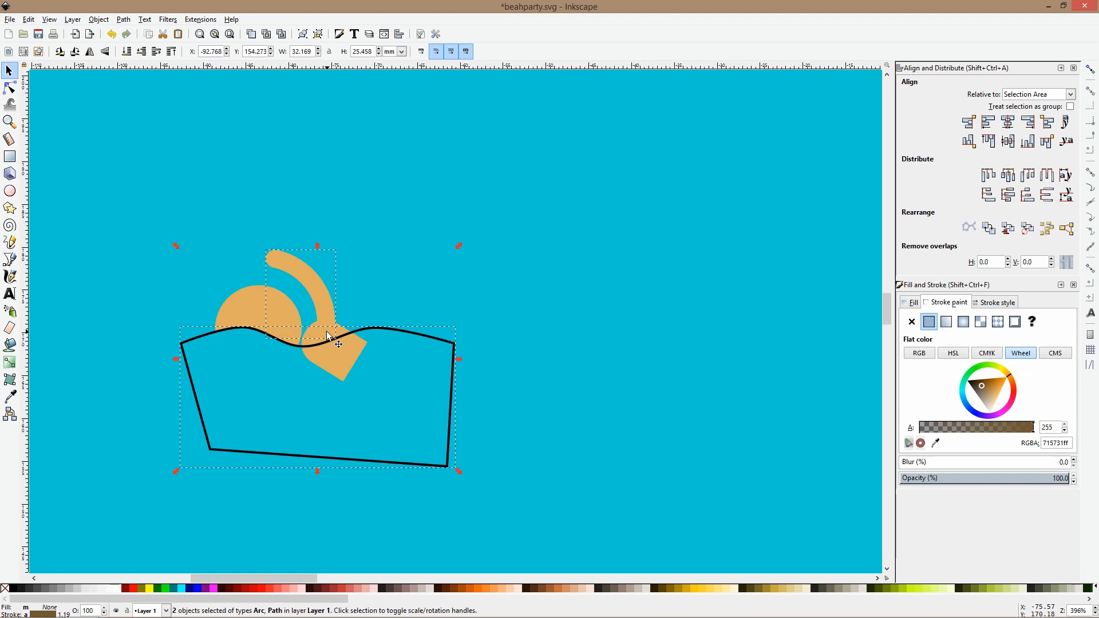
left_click(357, 367)
left_click(368, 322, "shift")
left_click(368, 330, "shift")
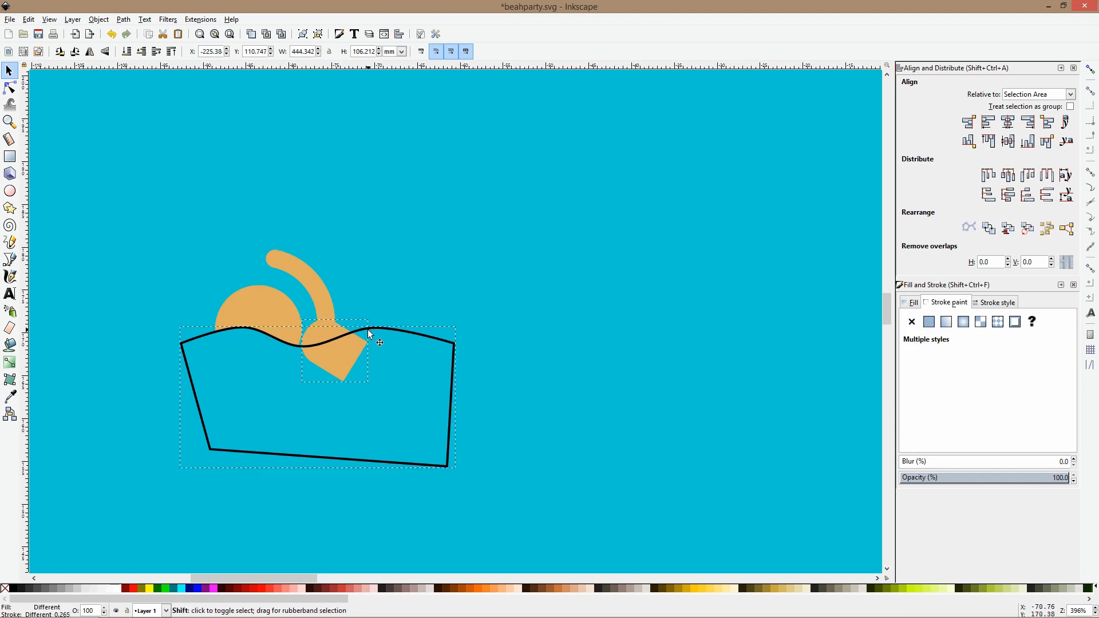
key("ctrl+asterisk")
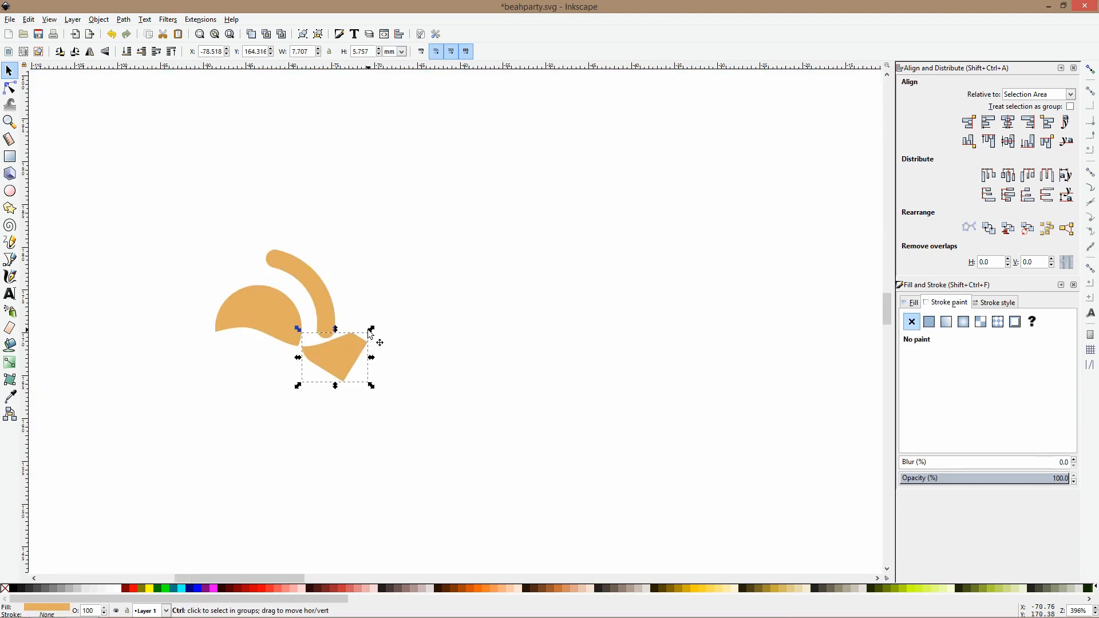
key("ctrl+z")
Subtract the wave outline from the swimmer's torso so only the part above the water remains.
left_click(368, 329)
left_click(357, 356, "shift")
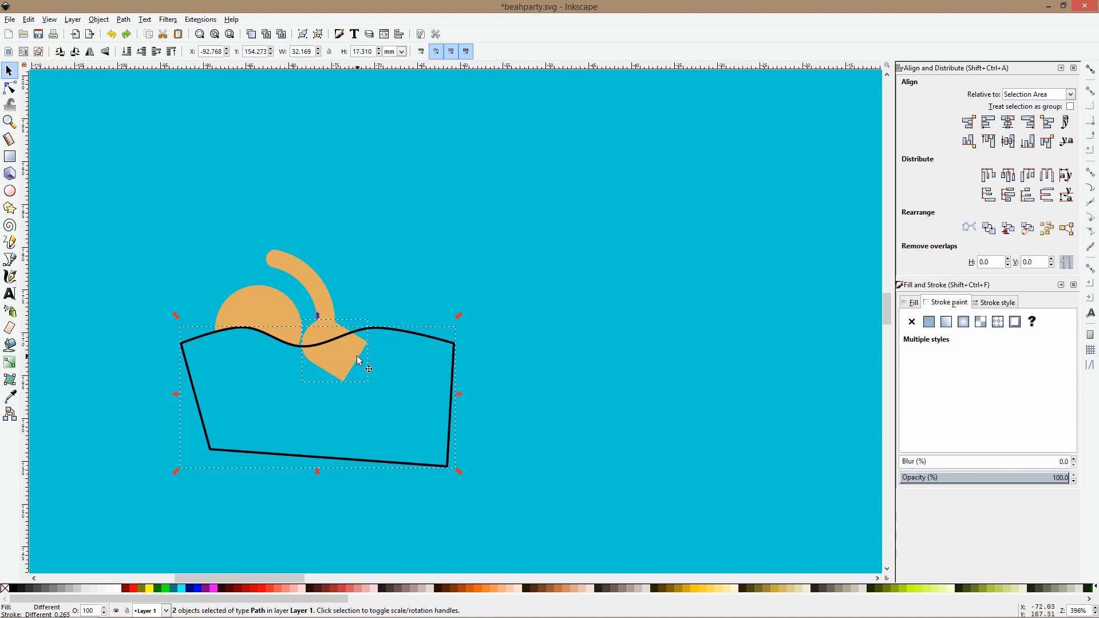
key("ctrl+minus")
left_click(356, 356)
Try placing a reoriented copy of the swimmer's raised arm in the water behind the torso.
scroll(369, 326, "down", 4)
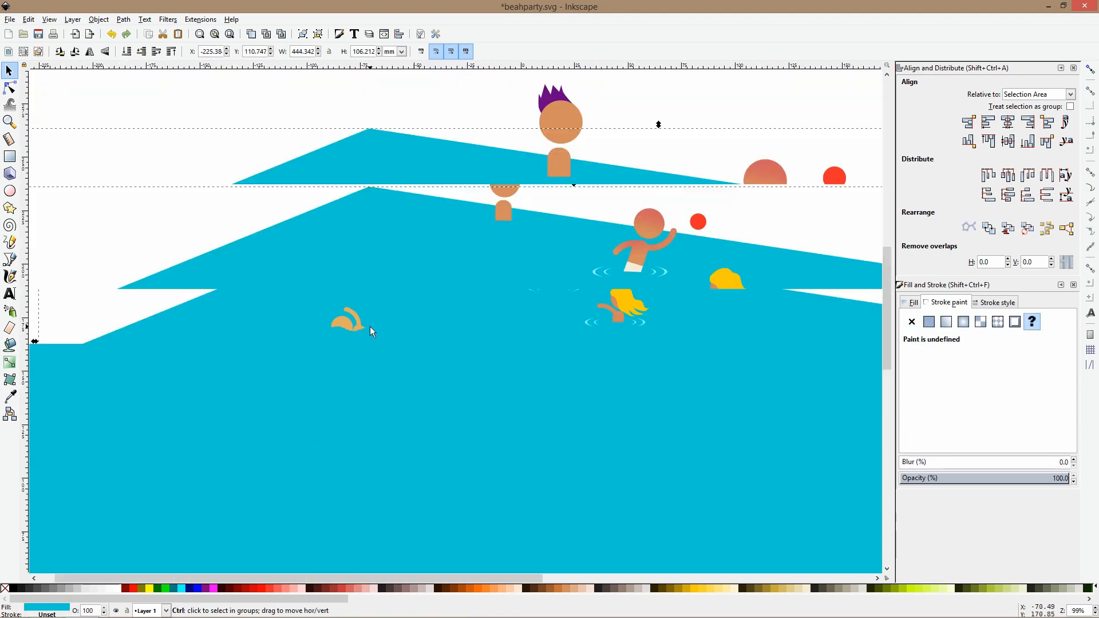
scroll(359, 312, "up", 2)
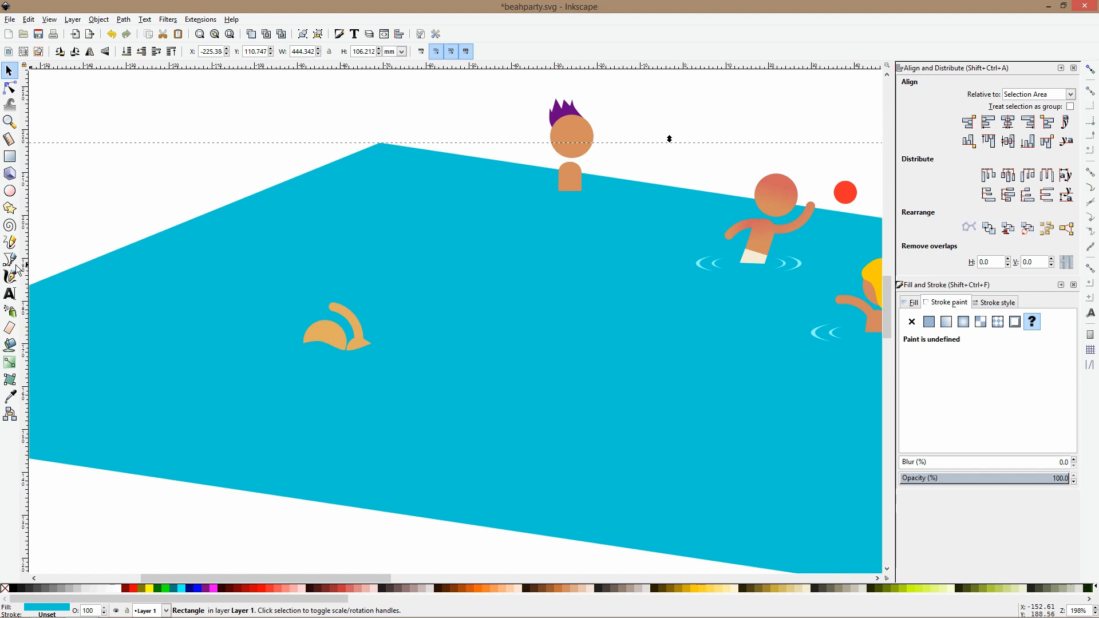
left_click(798, 222)
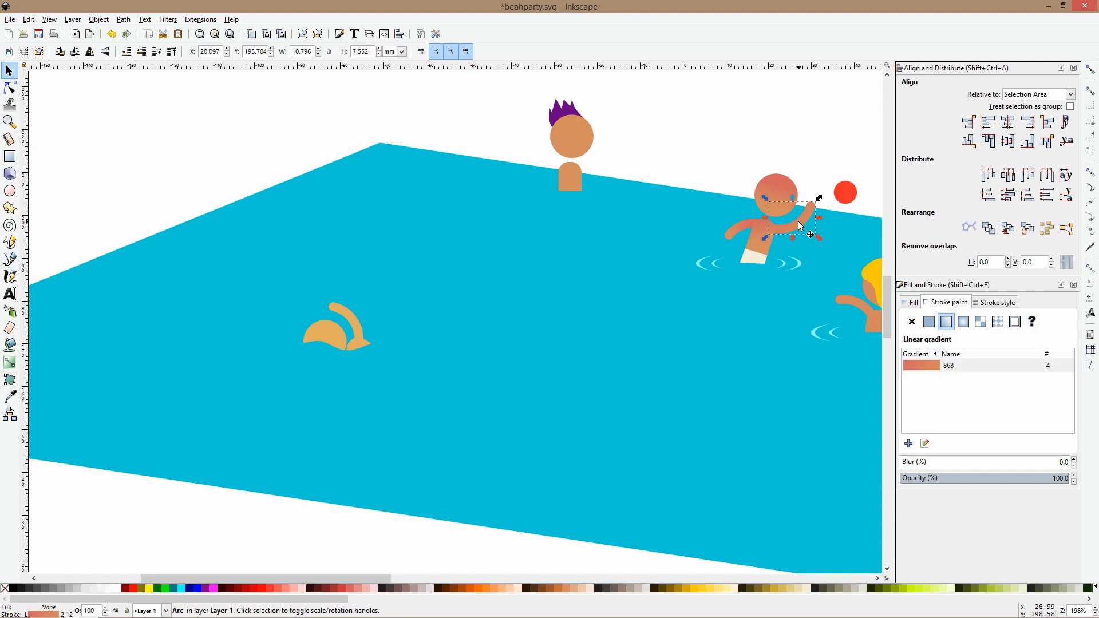
left_click(354, 319)
key("ctrl+c")
key("ctrl+v")
left_click(397, 325)
left_click_drag(407, 306, 468, 364)
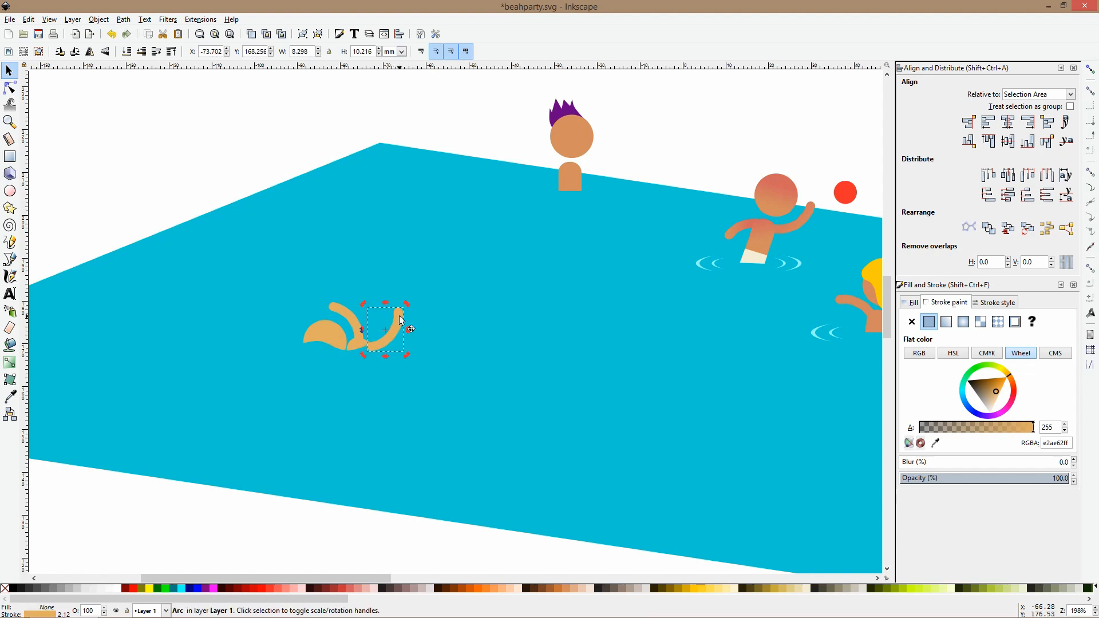
left_click_drag(398, 318, 433, 337)
key("F2")
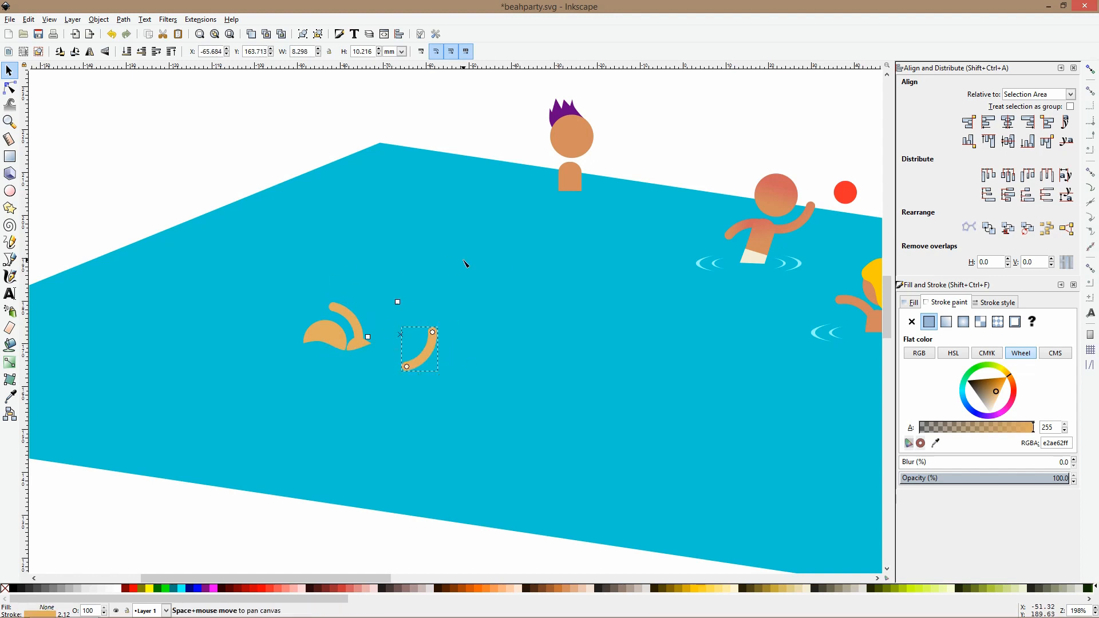
key("F1")
key("Delete")
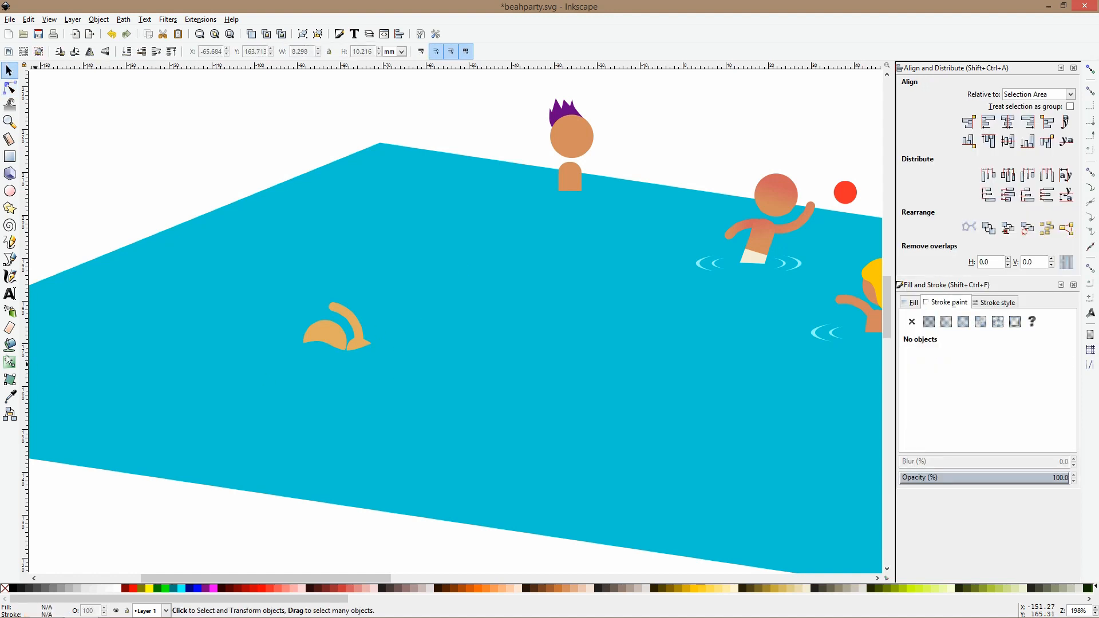
Draw a short, slightly rising straight line in the water behind the swimmer's torso.
left_click(10, 259)
left_click(396, 355)
double_click(446, 348)
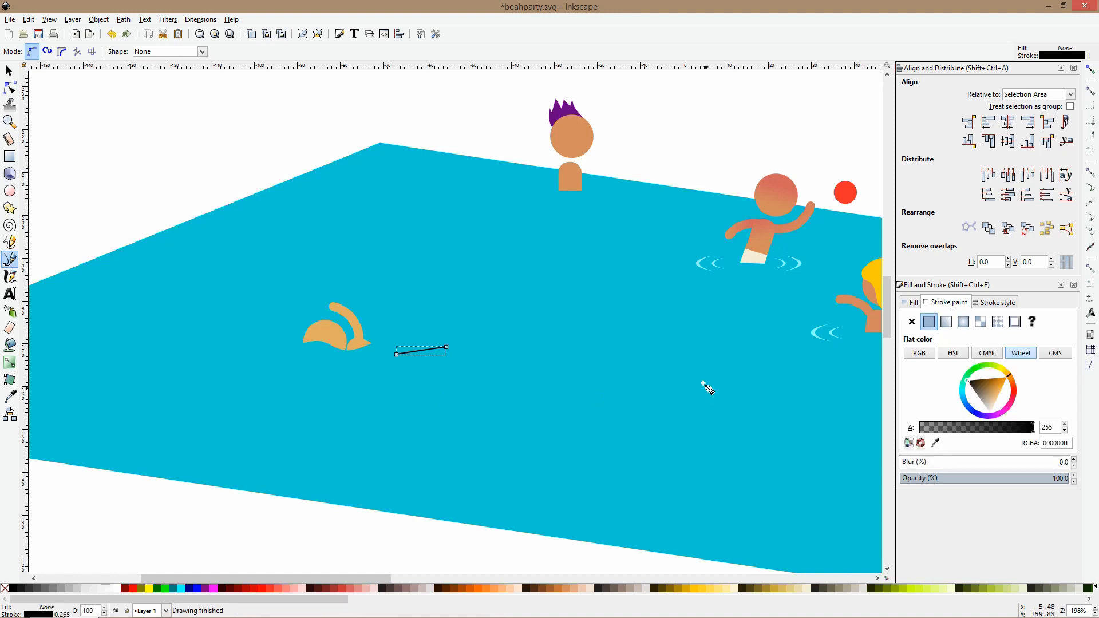
Set the line's stroke width to 10 px with round caps.
left_click(995, 302)
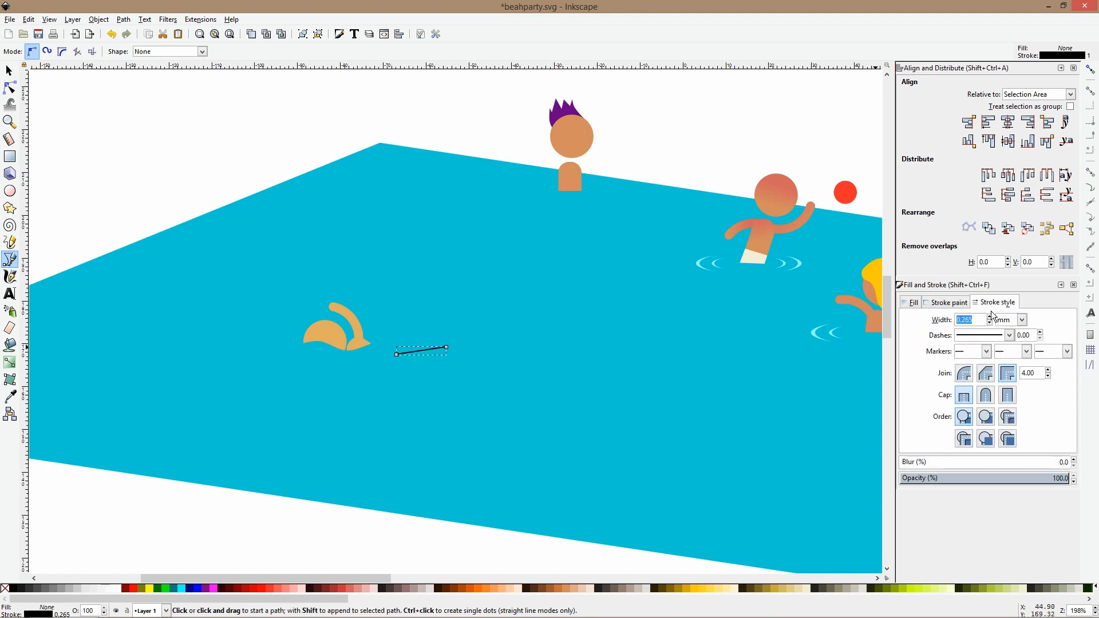
left_click(1023, 319)
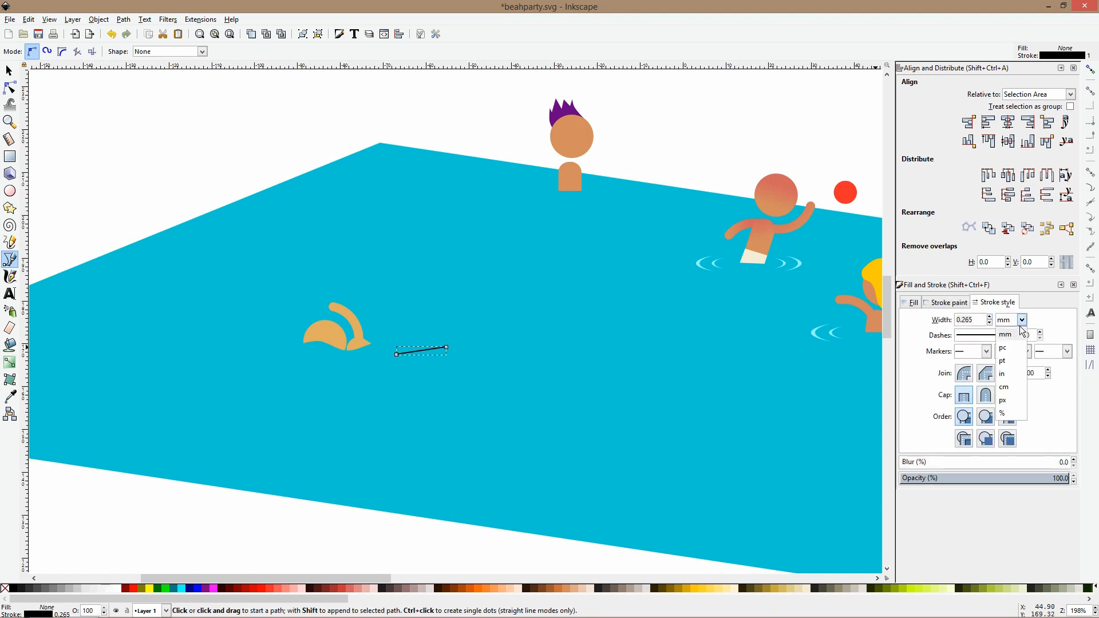
left_click(1010, 401)
left_click_drag(982, 324, 918, 314)
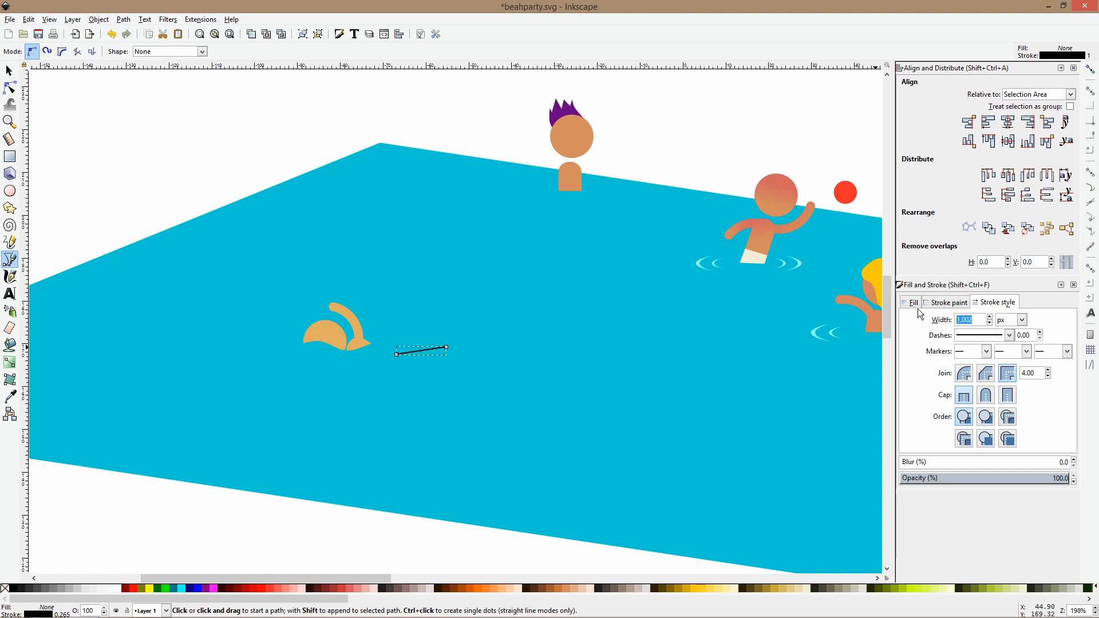
type("10")
key("Return")
left_click(985, 395)
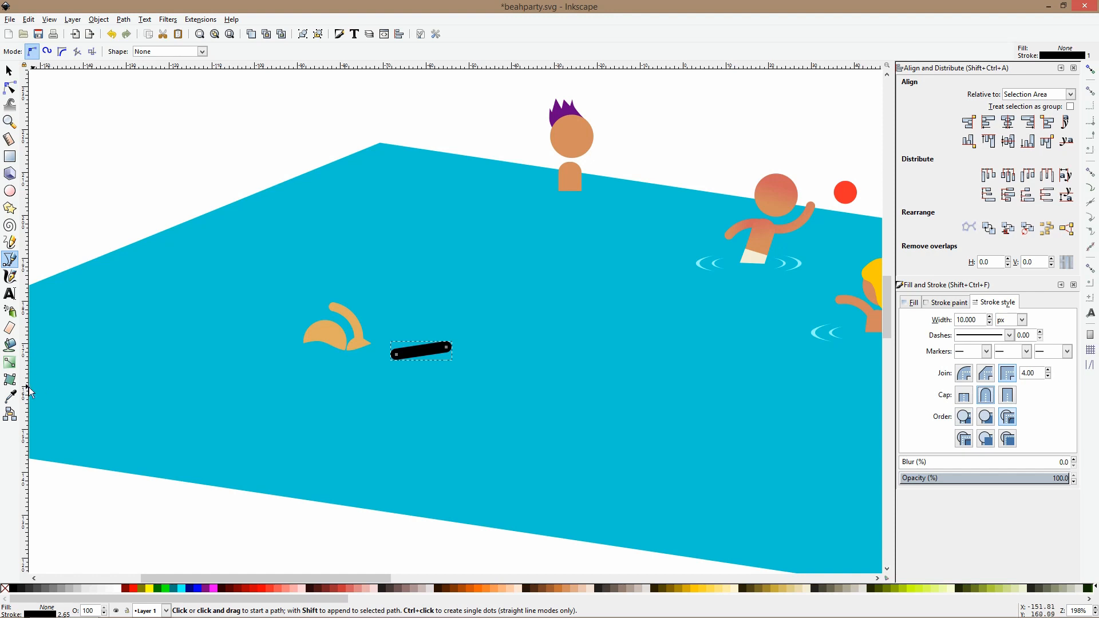
Match the line's stroke to the swimmer's tan skin colour and convert the stroke to a path.
left_click(10, 395)
left_click(341, 333)
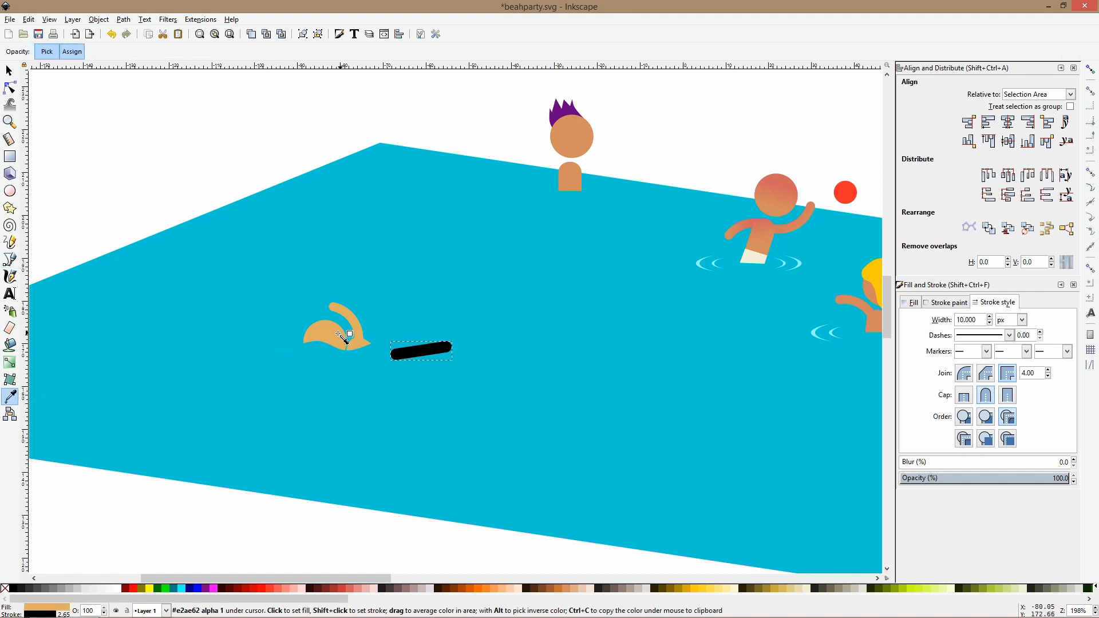
left_click(338, 334, "shift")
key("s")
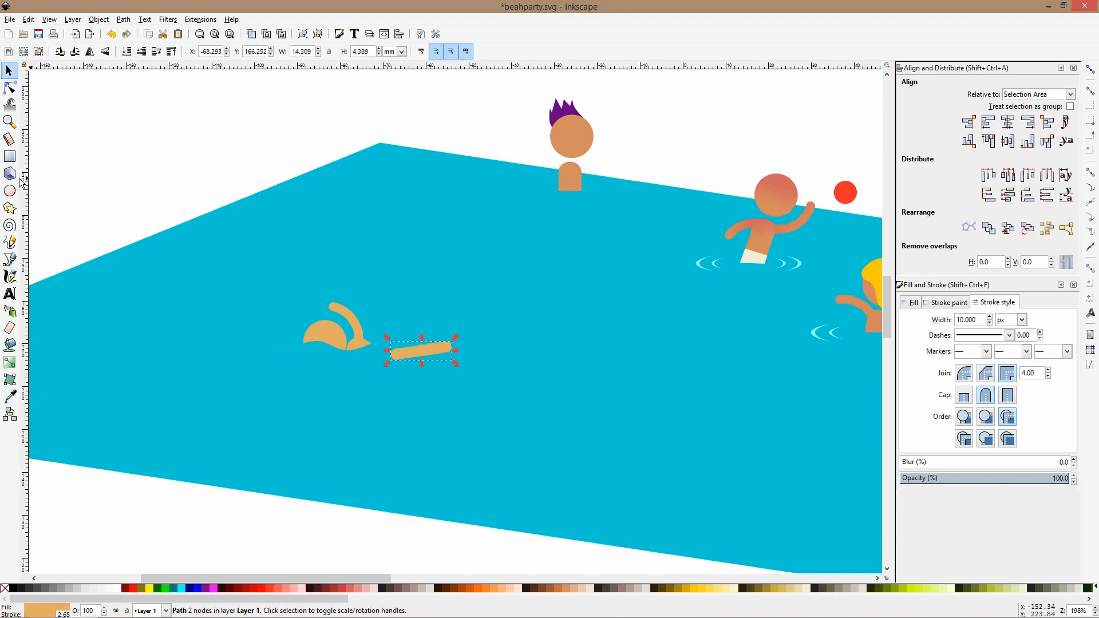
left_click(123, 20)
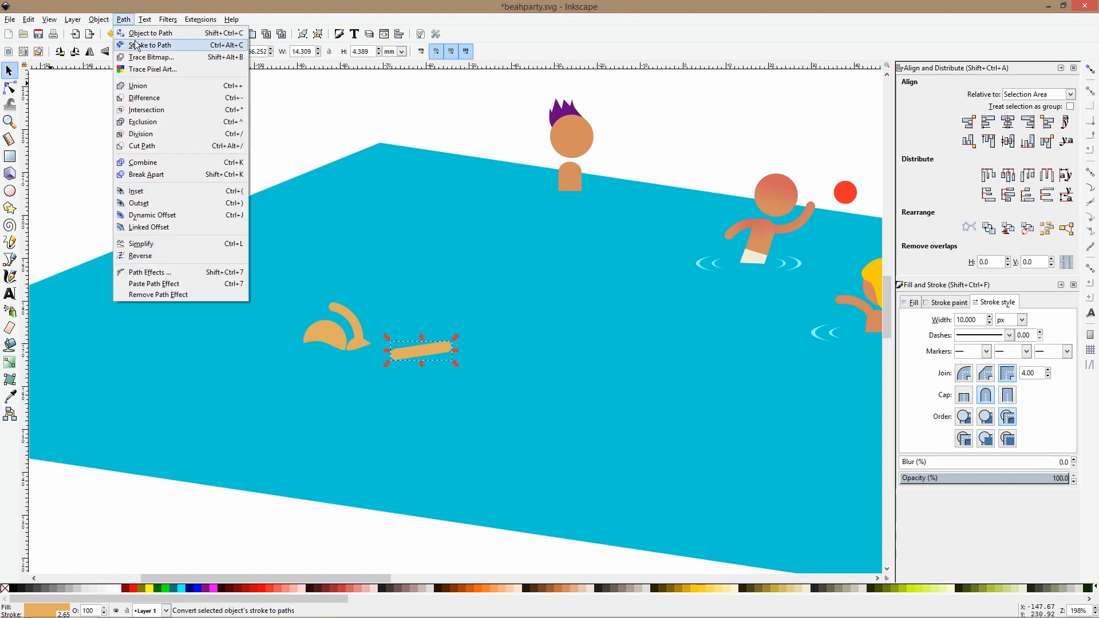
left_click(136, 46)
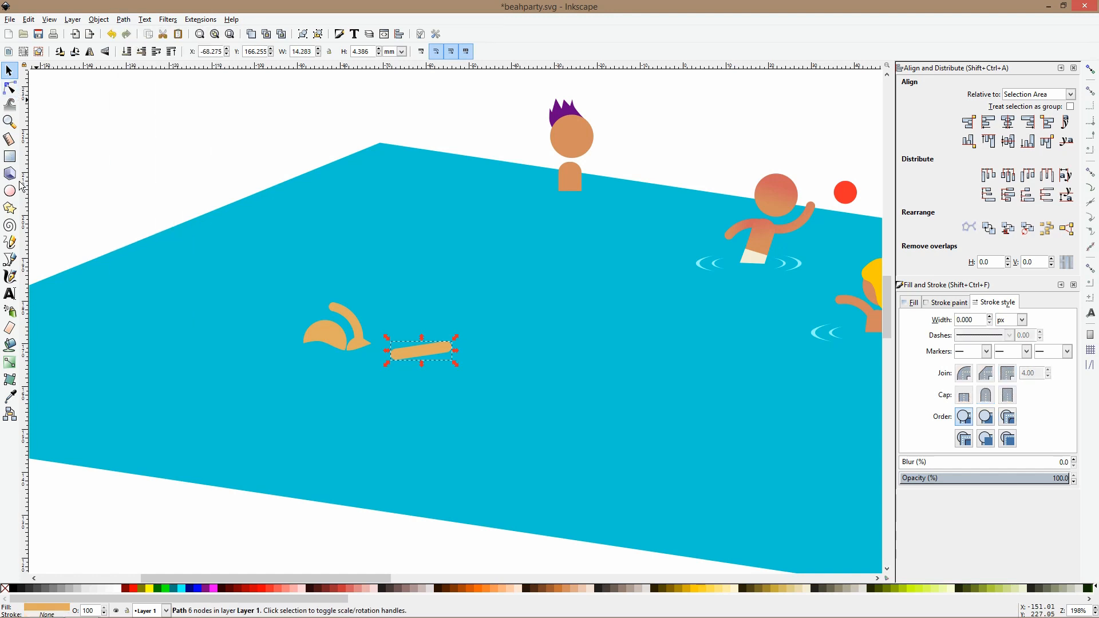
Draw a rectangle of about 10.5 × 5 mm over the tan bar's lower part and remove its stroke.
left_click(9, 156)
scroll(393, 351, "up", 3)
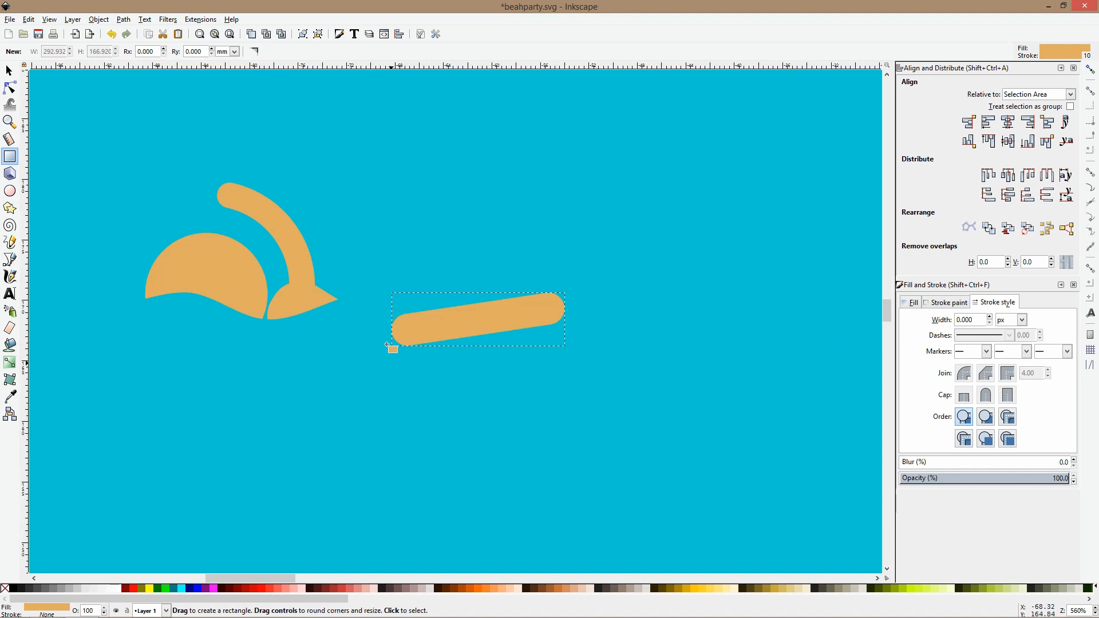
left_click_drag(377, 318, 504, 382)
key("s")
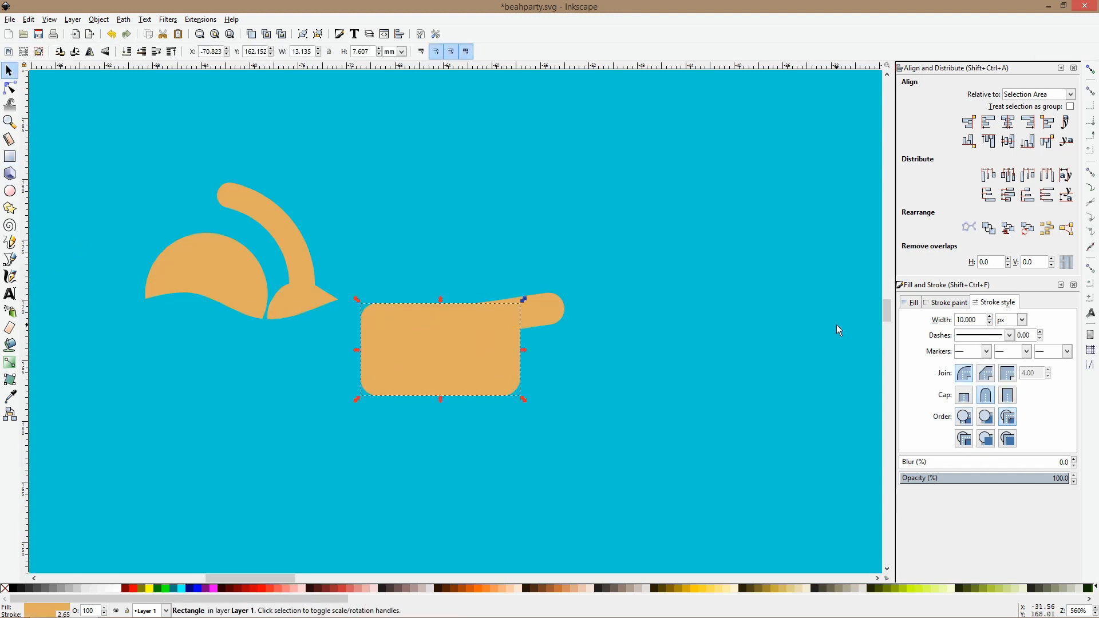
left_click(939, 303)
left_click(911, 322)
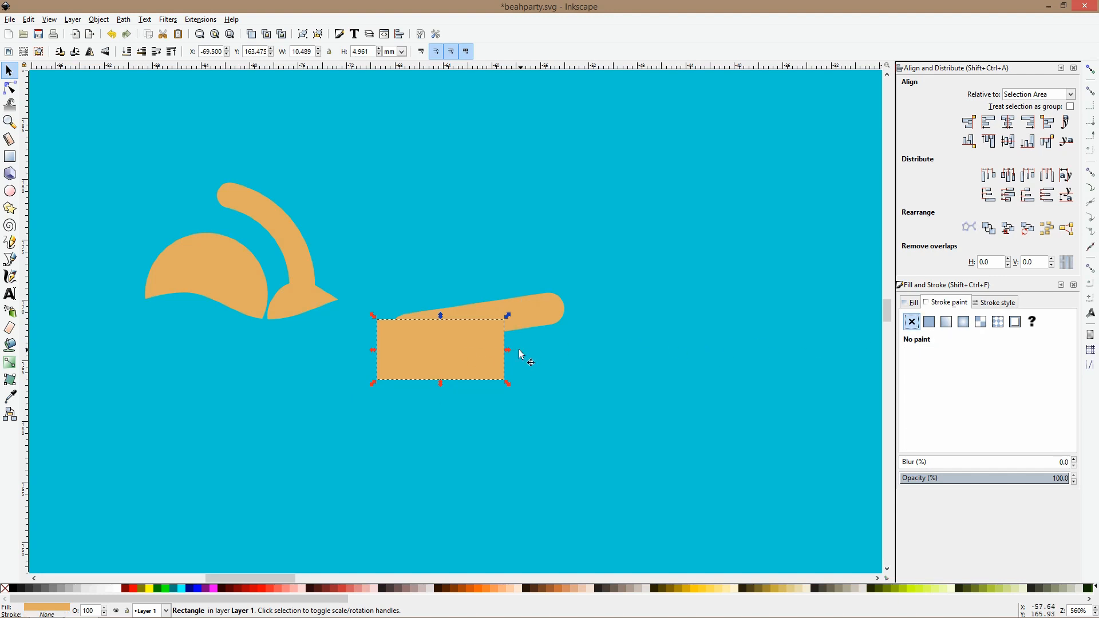
Tilt the tan bar more steeply and subtract the adjusted rectangle, leaving a tapered leg with a flat lower edge.
left_click_drag(507, 351, 537, 356)
left_click(556, 304)
left_click(558, 308)
left_click_drag(569, 290, 561, 270)
left_click_drag(514, 298, 472, 409)
left_click(541, 305, "shift")
key("ctrl+minus")
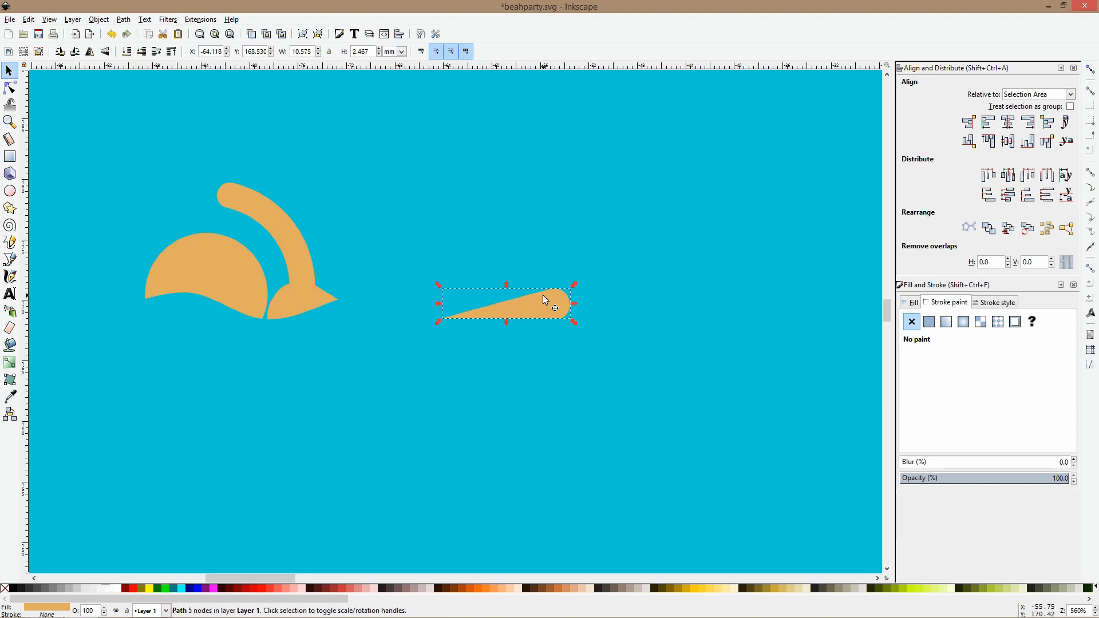
Move the tapered leg slightly closer to the swimmer's torso.
scroll(548, 298, "down", 3, "ctrl")
left_click(490, 495)
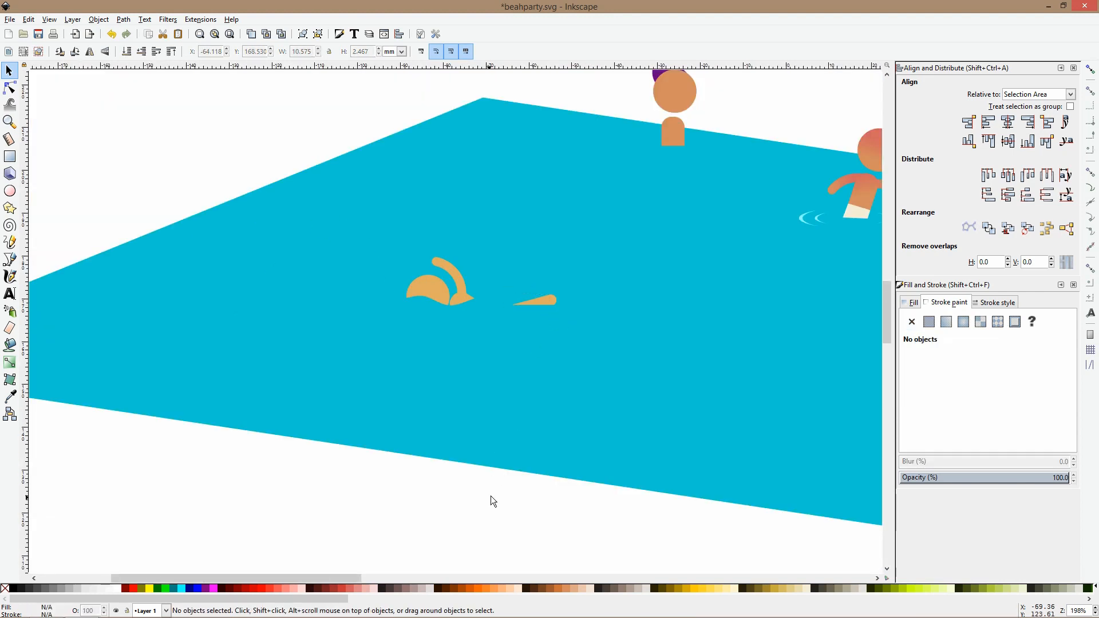
scroll(535, 297, "up", 1, "ctrl")
left_click(540, 305)
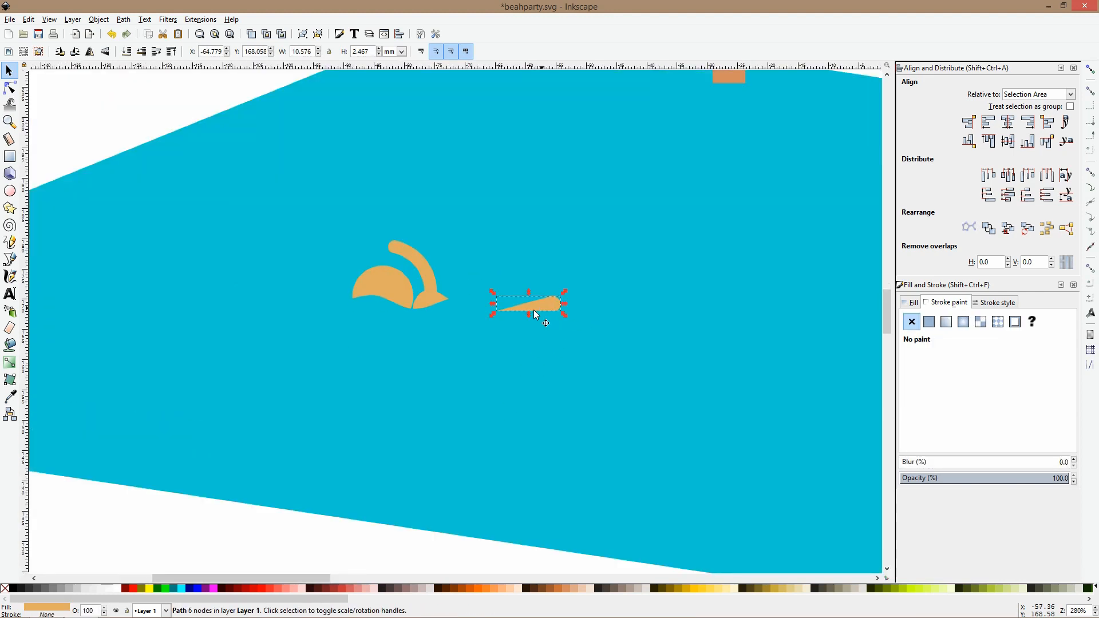
Draw a long, wavy closed freehand outline along the swimmer's waterline, from the head past the leg and tapering off beyond it.
left_click(9, 242)
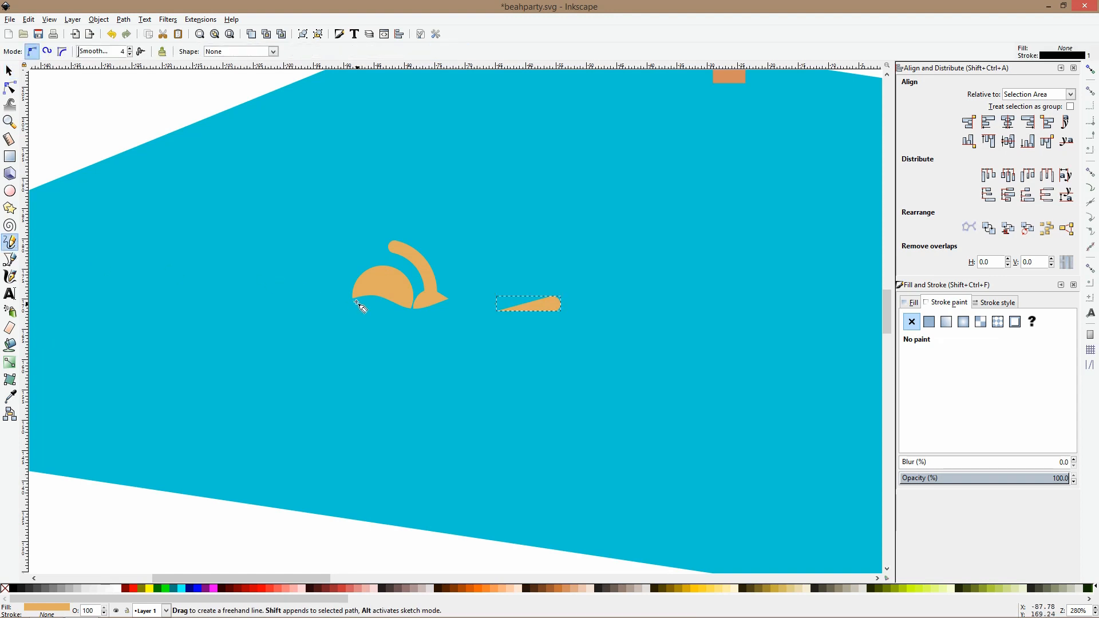
scroll(739, 220, "down", 3, "ctrl")
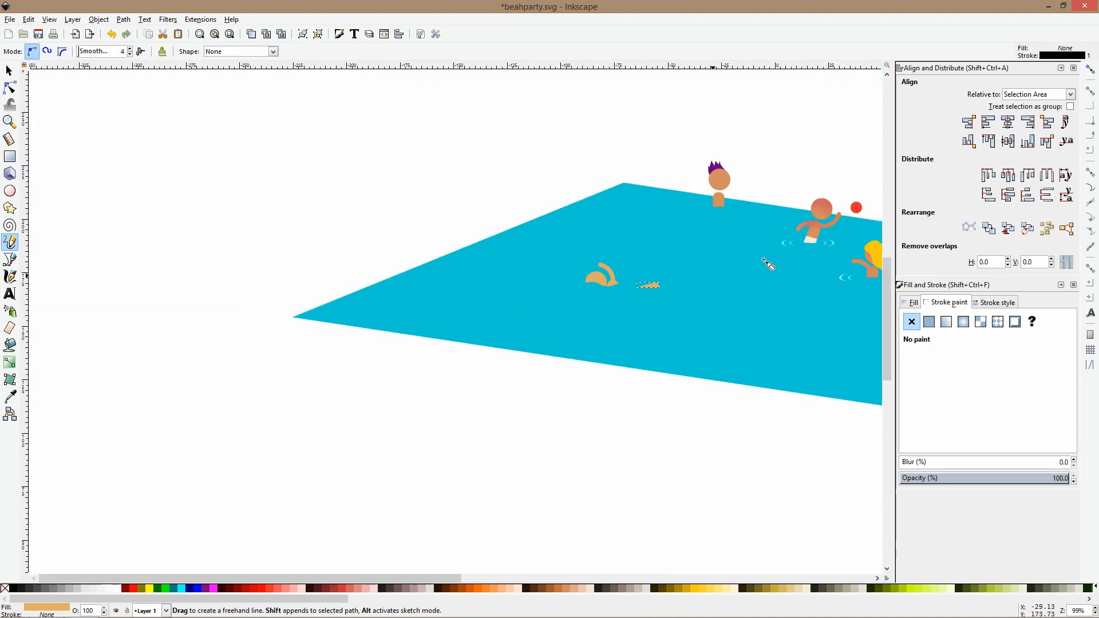
scroll(645, 287, "up", 2, "ctrl")
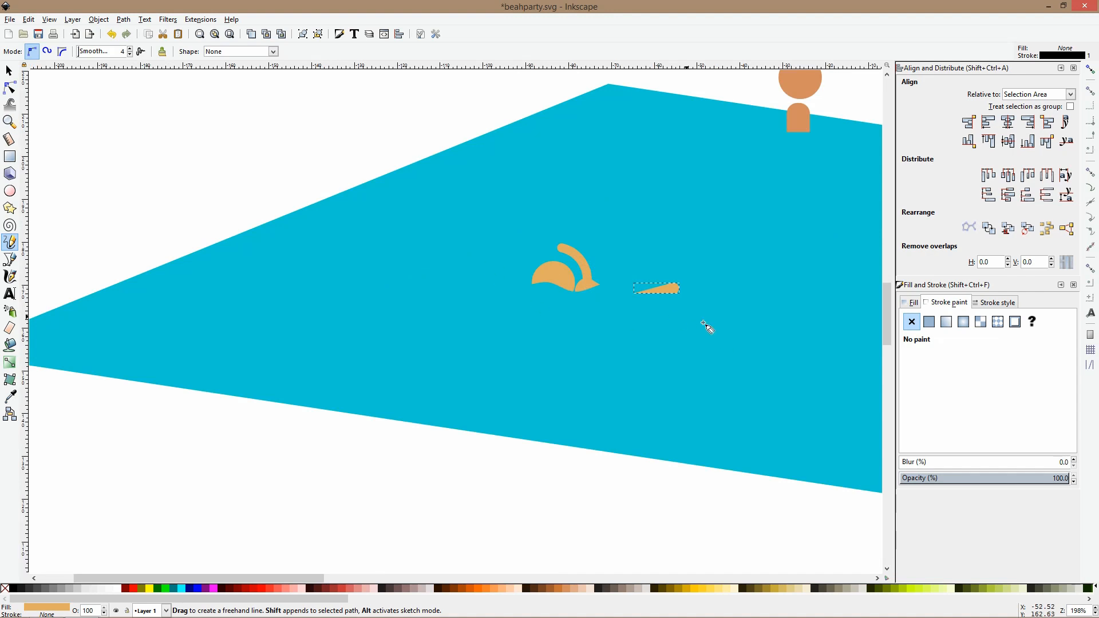
scroll(723, 308, "up", 2, "ctrl")
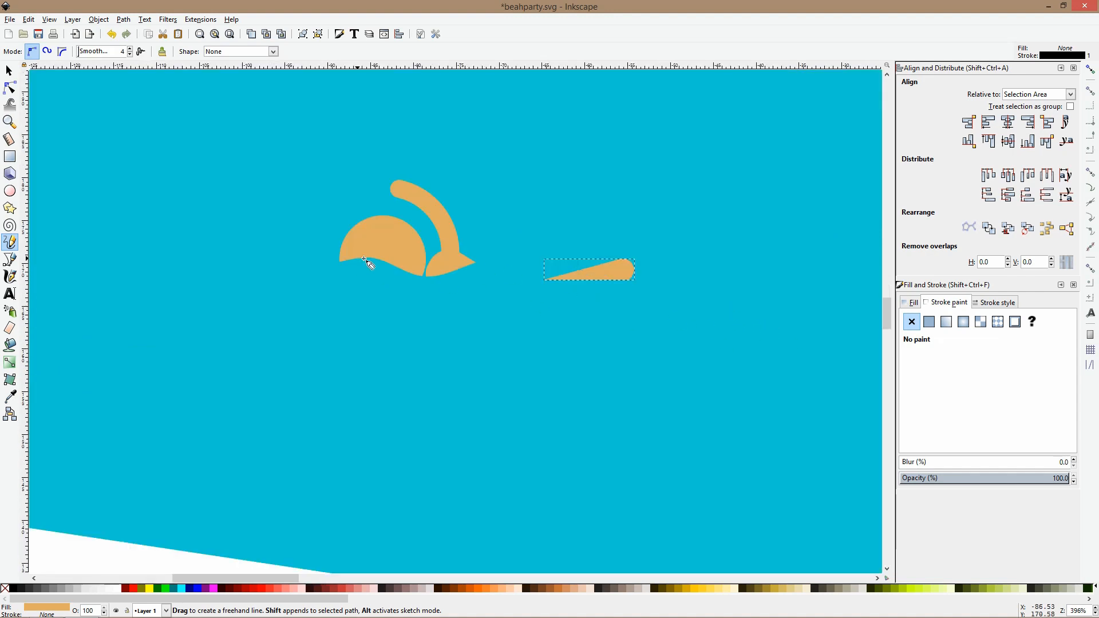
mouse_move(336, 252)
left_mouse_down()
mouse_move(316, 297)
mouse_move(466, 306)
mouse_move(586, 347)
mouse_move(861, 360)
mouse_move(666, 259)
mouse_move(429, 264)
mouse_move(356, 241)
mouse_move(333, 253)
left_mouse_up()
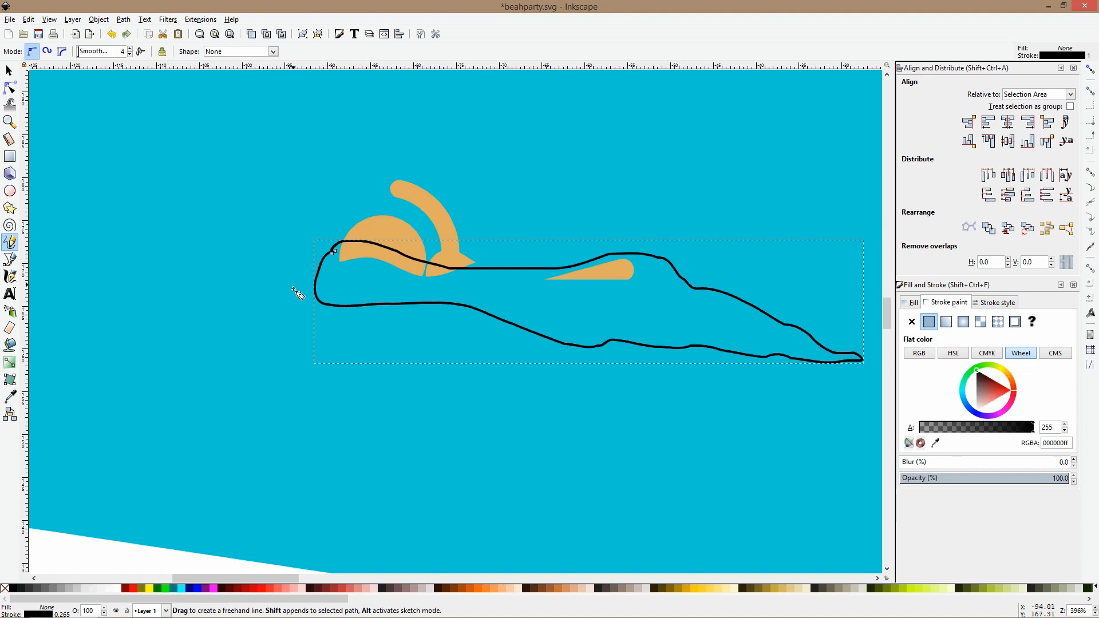
Draw a smaller closed freehand ripple of about 25 × 8.7 mm in front of and below the swimmer's head.
mouse_move(286, 277)
left_mouse_down()
mouse_move(282, 306)
mouse_move(307, 321)
left_mouse_up()
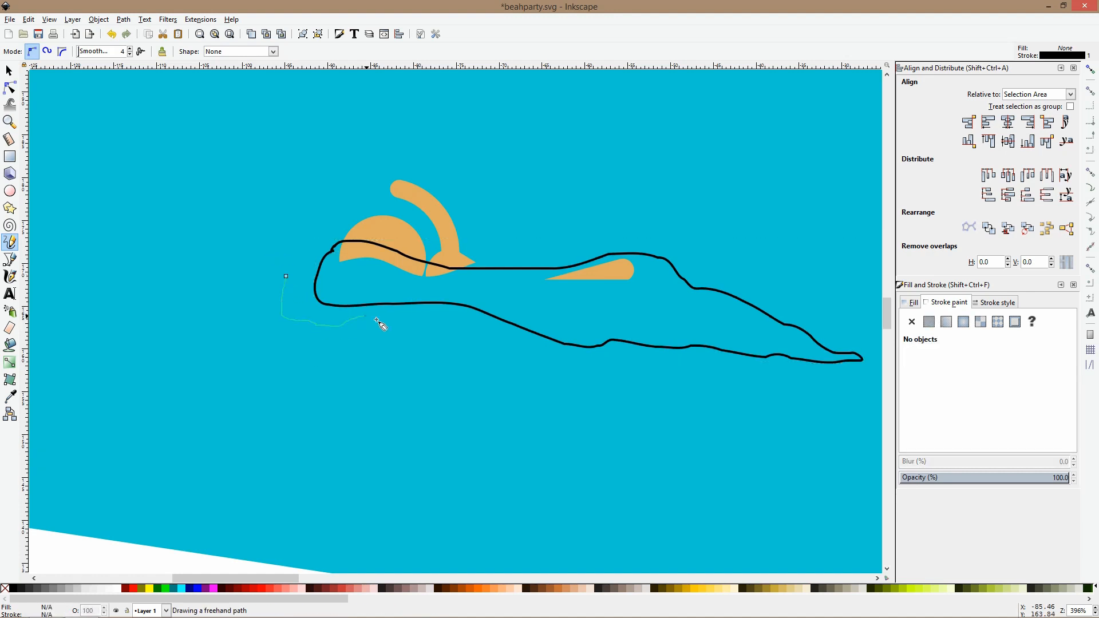
mouse_move(465, 331)
left_mouse_down()
mouse_move(266, 339)
mouse_move(252, 307)
mouse_move(289, 274)
left_mouse_up()
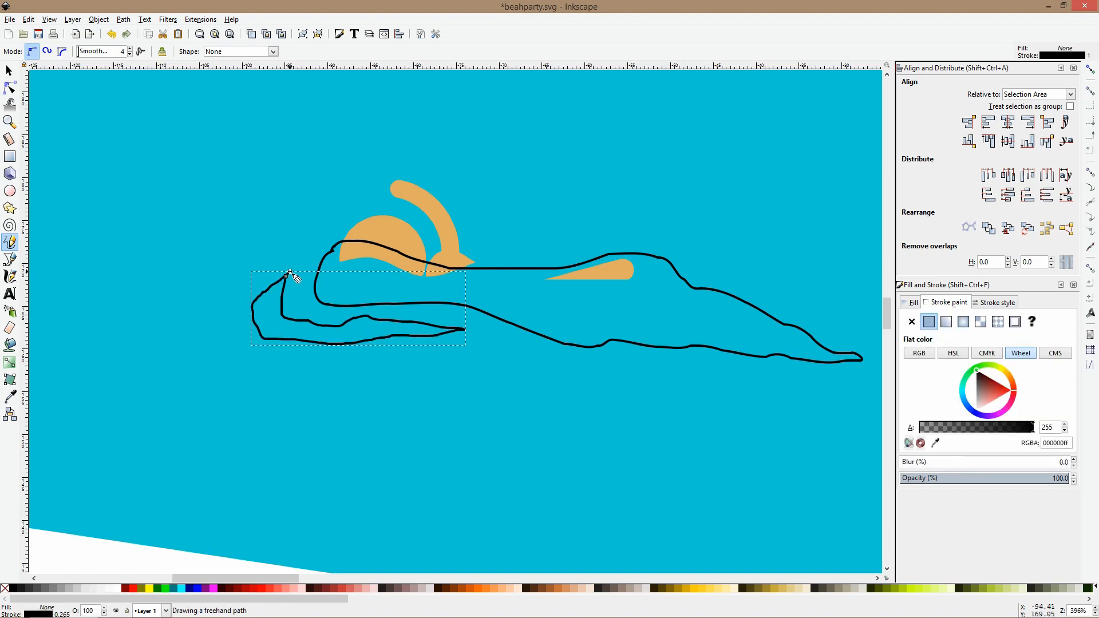
key("s")
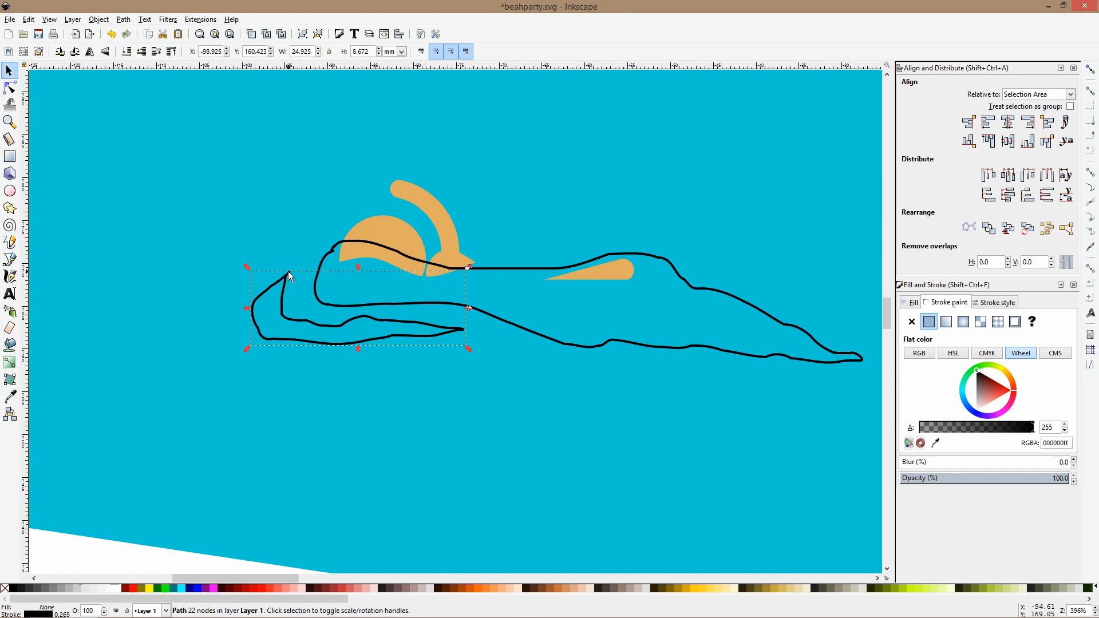
Delete the pointed tip nodes of the small ripple outline and simplify the path to give it a rounded upper end.
left_click(9, 87)
left_click_drag(270, 255, 303, 282)
key("Delete")
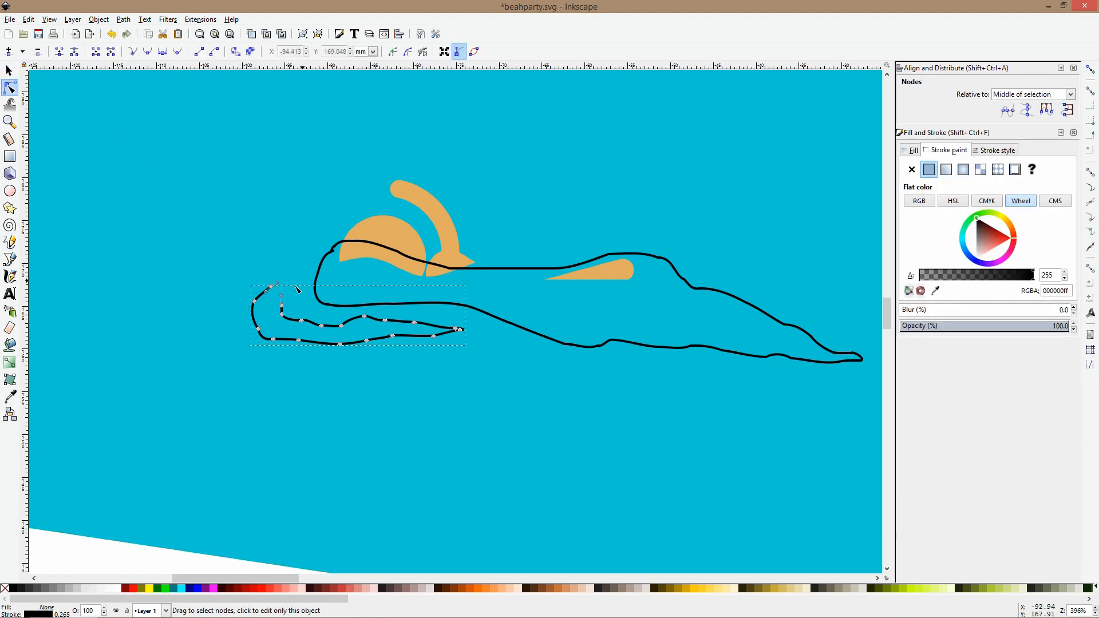
left_click_drag(262, 263, 293, 314)
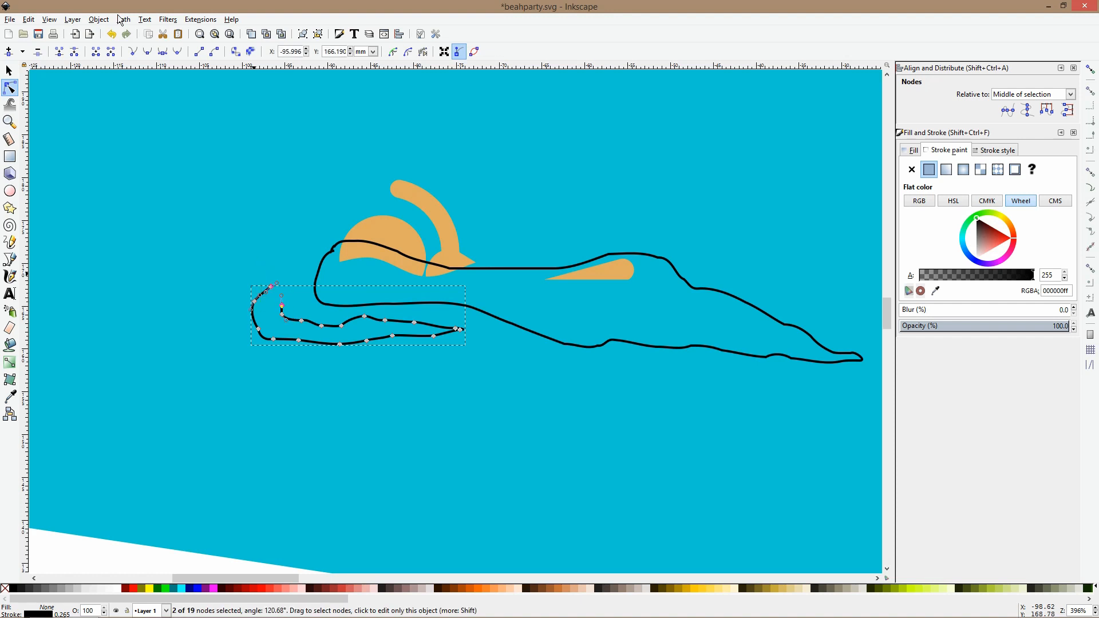
left_click(96, 52)
left_click(191, 182)
left_click(283, 298)
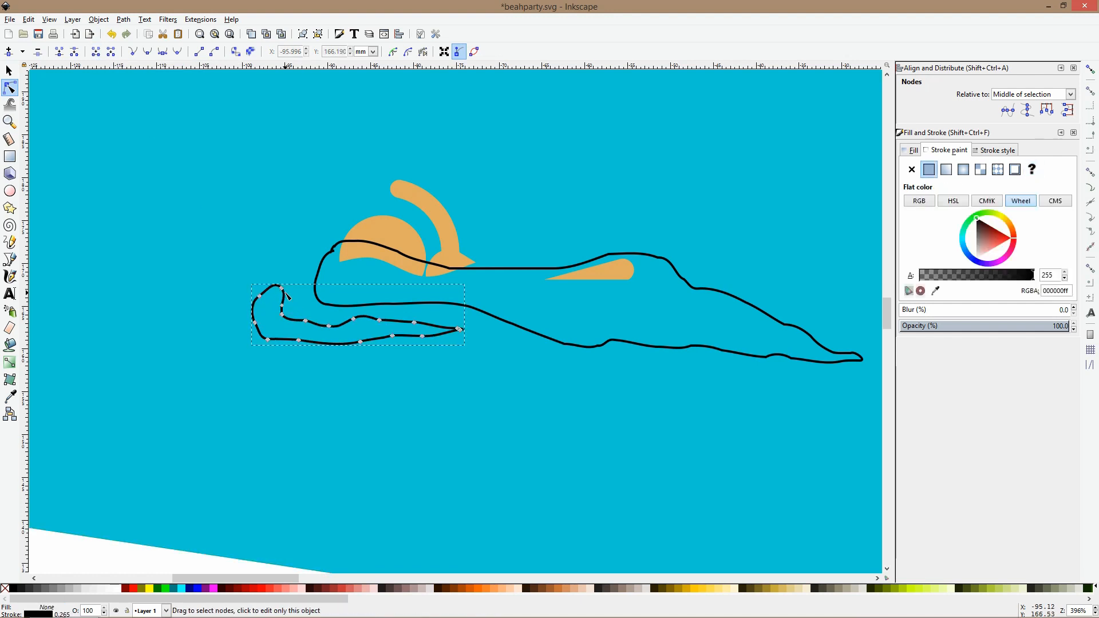
Merge the two water outlines into one path, filled with the light cyan of the existing ripples and without a stroke.
key("s")
left_click(321, 268)
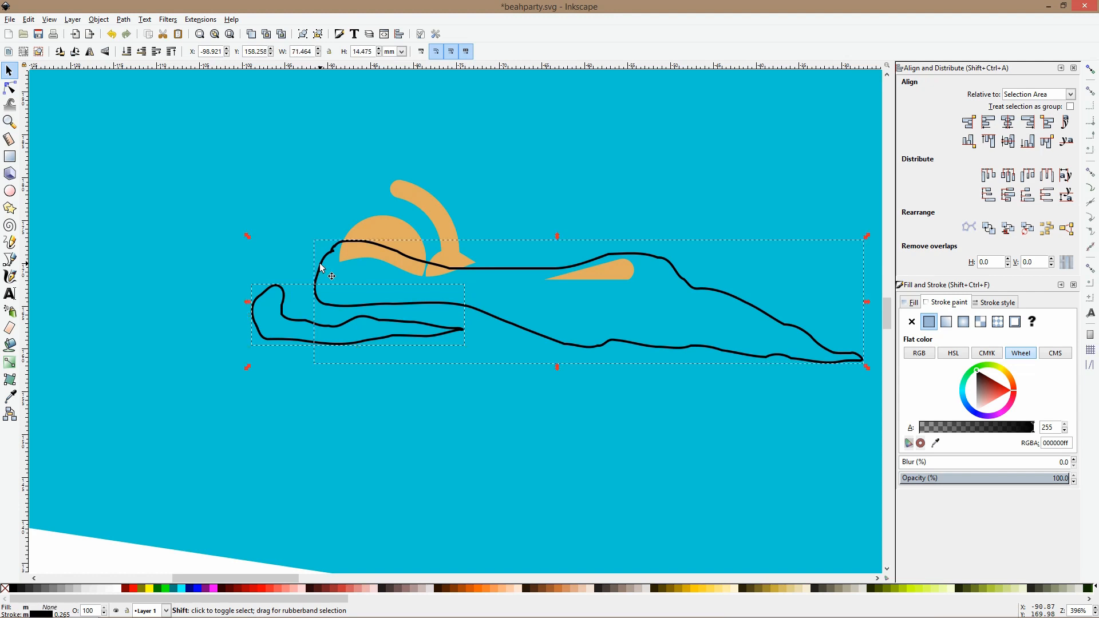
left_click(10, 396)
scroll(143, 387, "down", 4)
scroll(447, 353, "up", 5)
scroll(447, 353, "up", 1)
left_click(451, 352)
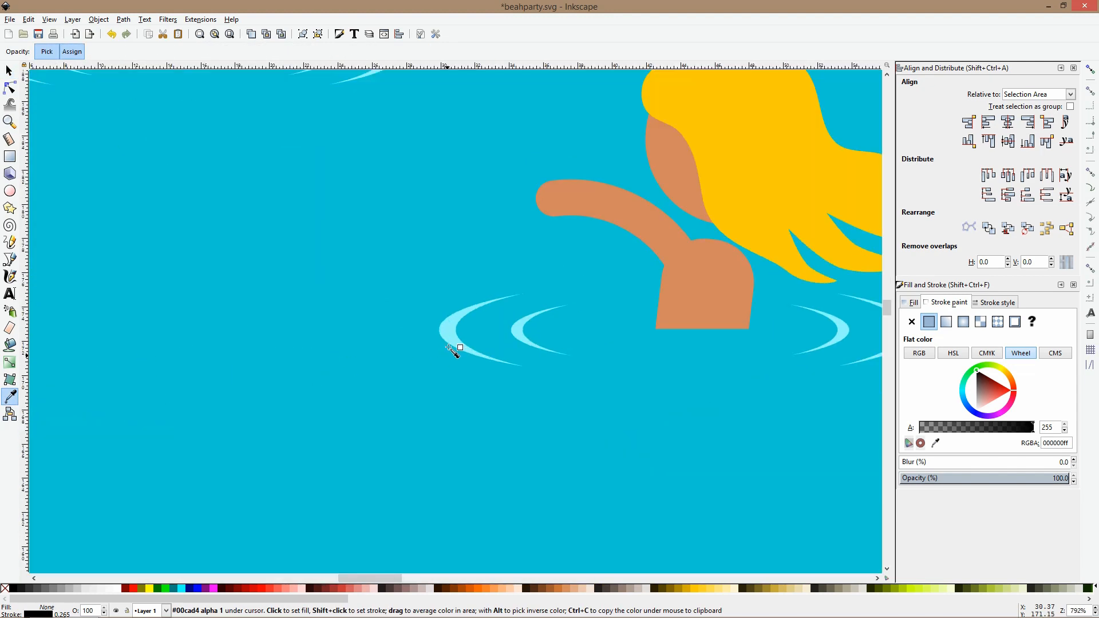
left_click(911, 323)
scroll(284, 345, "down", 7)
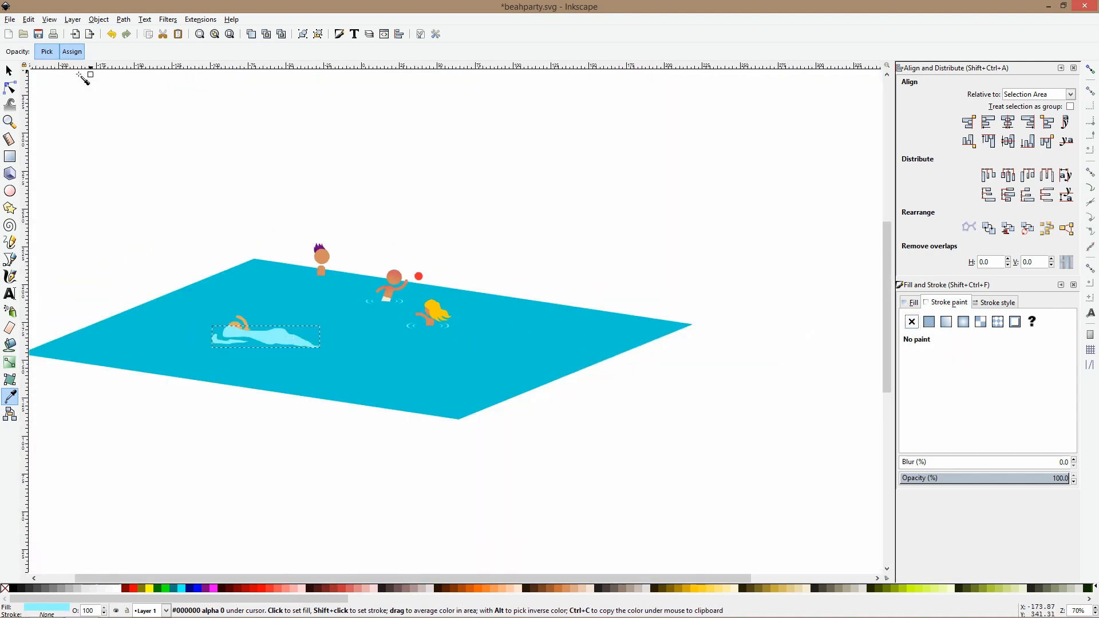
Squash the splash shape to about 9.7 mm high and lower it behind the swimmer's body parts.
left_click(8, 70)
scroll(287, 315, "up", 1)
scroll(287, 311, "up", 2)
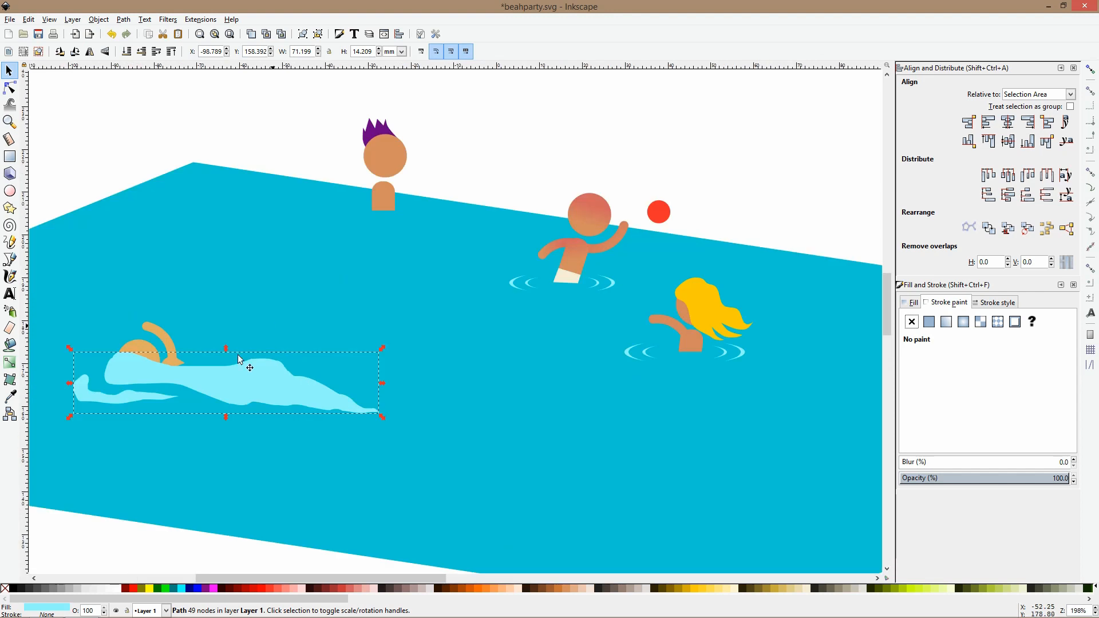
left_click_drag(226, 342, 226, 373)
key("Page_Down")
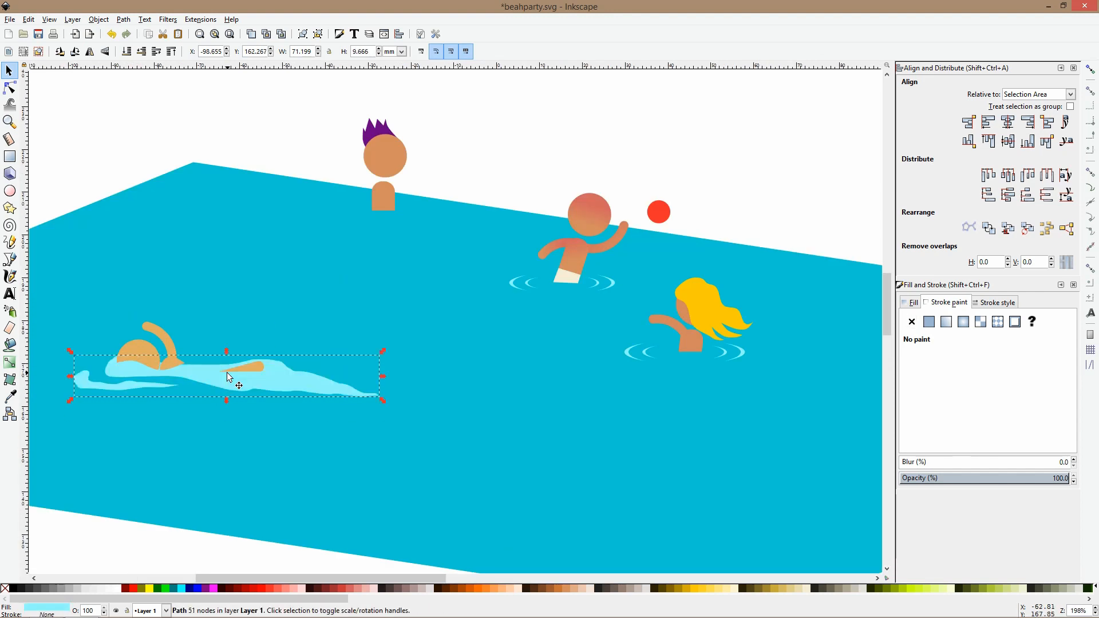
Apply a linear gradient to the splash, fading from light cyan beyond its front end to transparent near its tail.
left_click(10, 362)
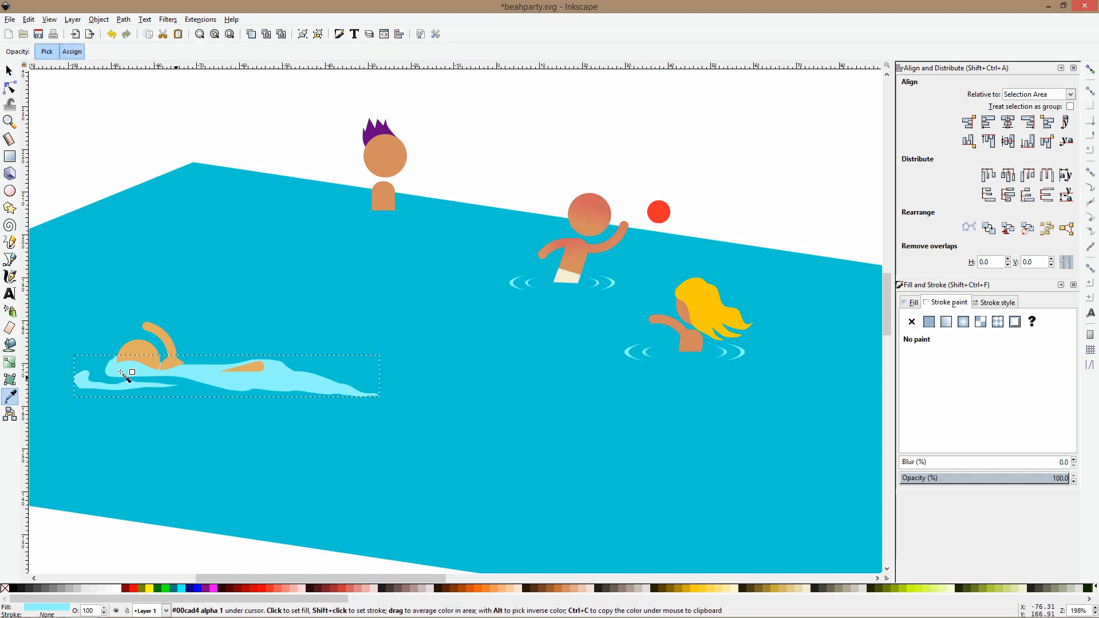
left_click_drag(139, 371, 321, 379)
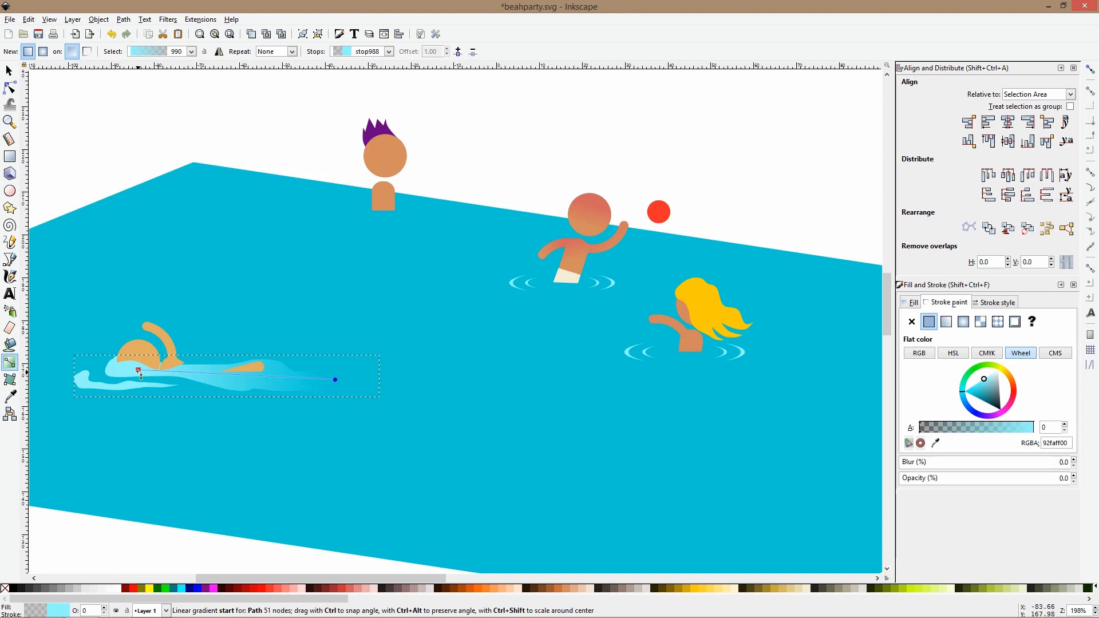
left_click_drag(138, 370, 64, 361)
key("space")
scroll(221, 372, "down", 4)
left_click(231, 300)
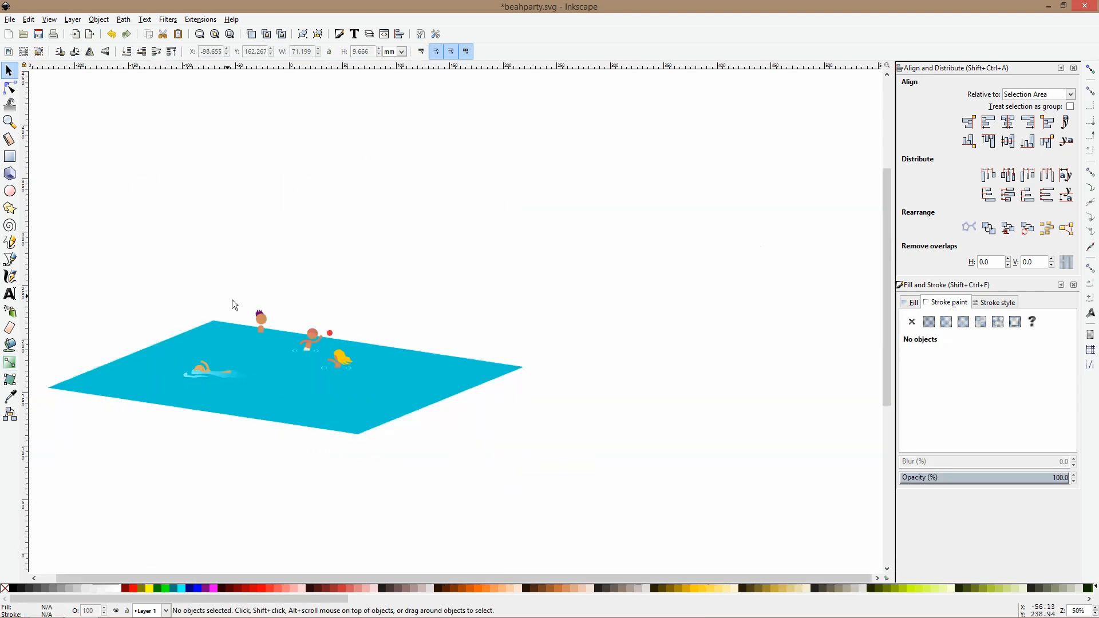
left_click_drag(216, 298, 365, 296)
scroll(350, 362, "up", 4)
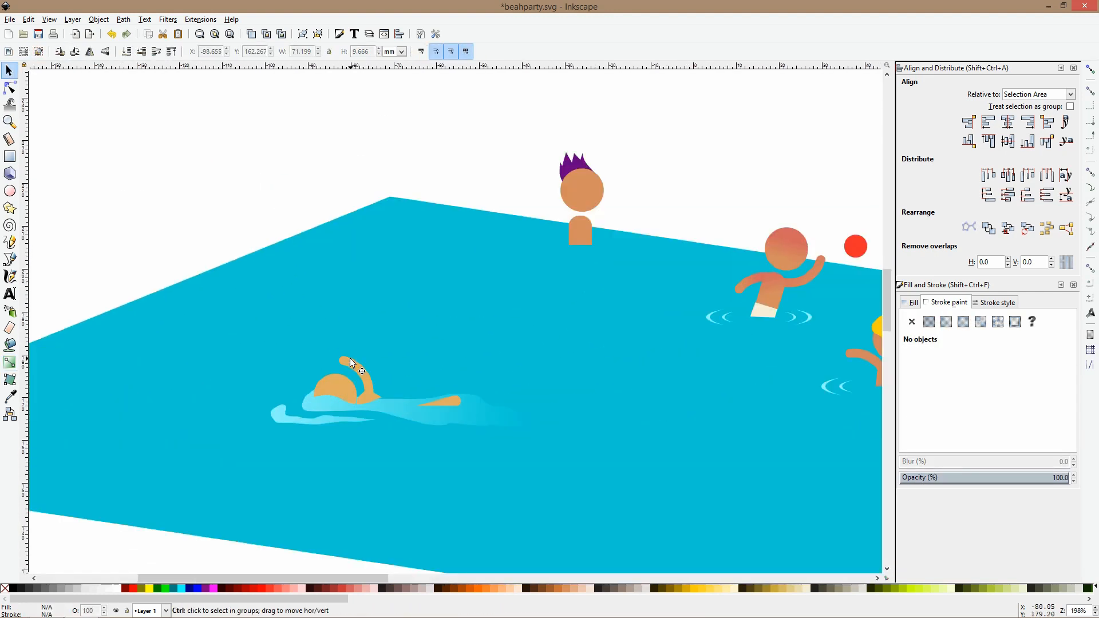
Scale the splash down to about 54.4 × 7.4 mm and reposition it beneath the swimmer.
left_click(314, 403, "ctrl")
key("space")
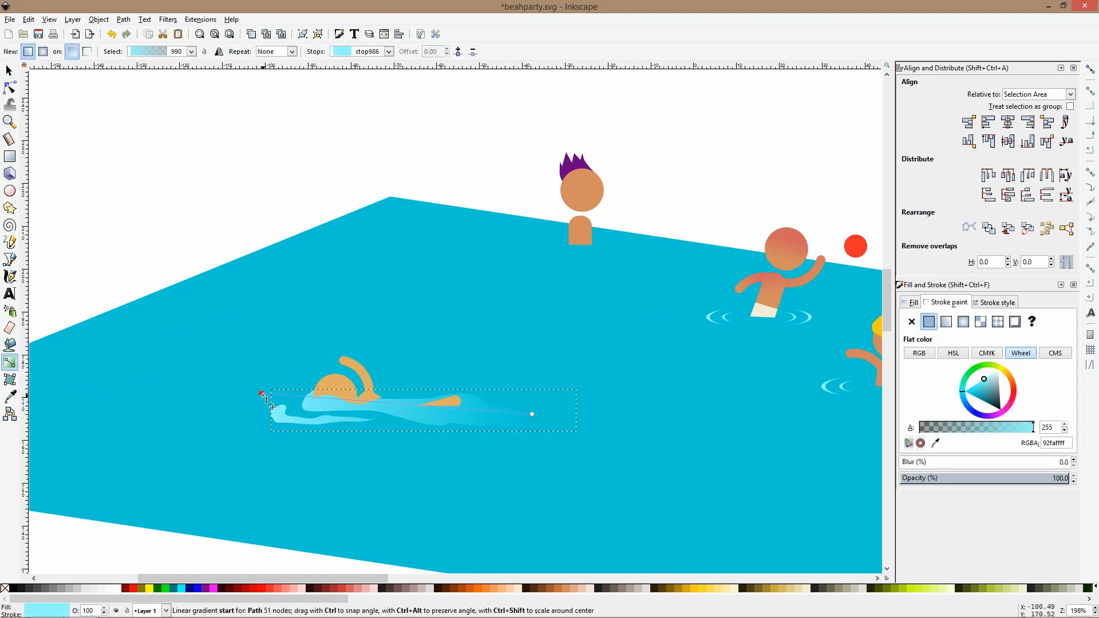
key("space")
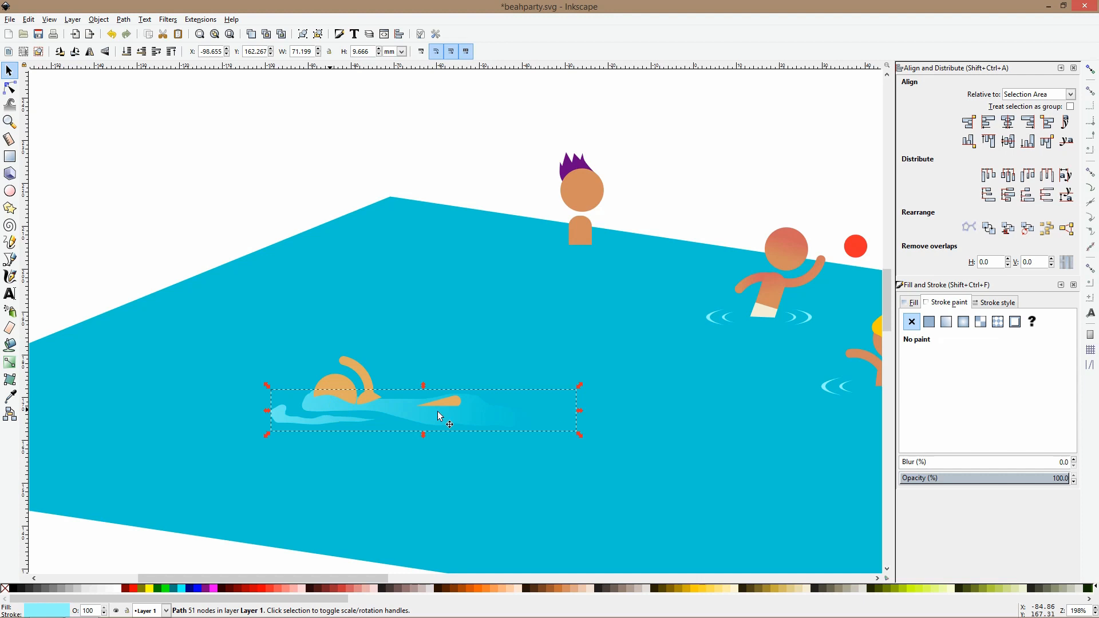
left_click_drag(581, 411, 509, 410)
left_click_drag(443, 413, 452, 411)
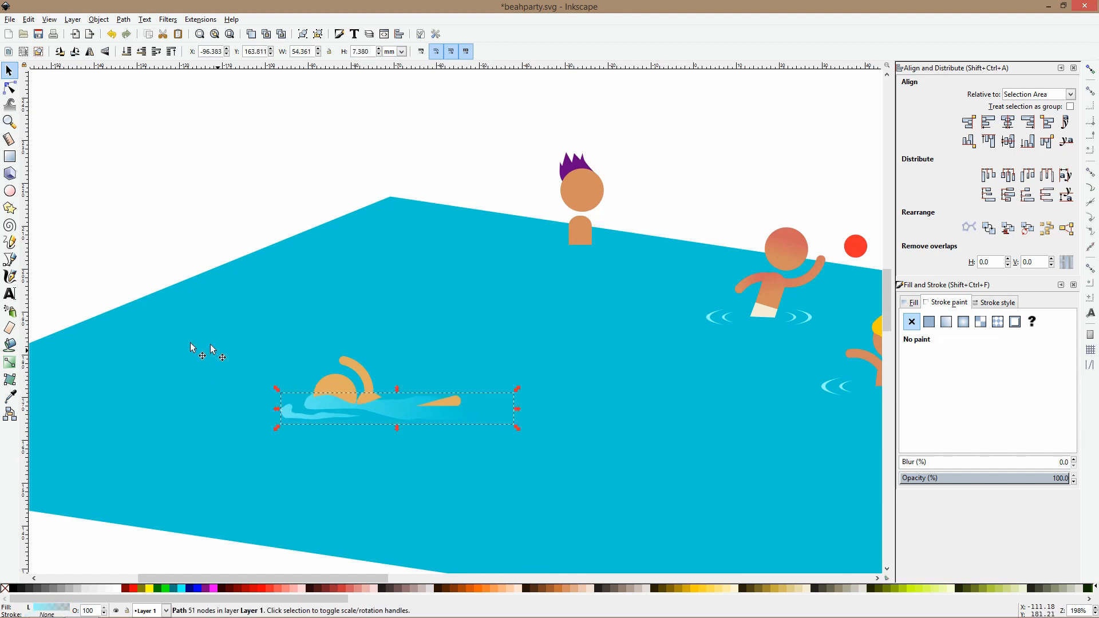
scroll(245, 339, "down", 1, "ctrl")
scroll(244, 338, "down", 3, "ctrl")
left_click(242, 265)
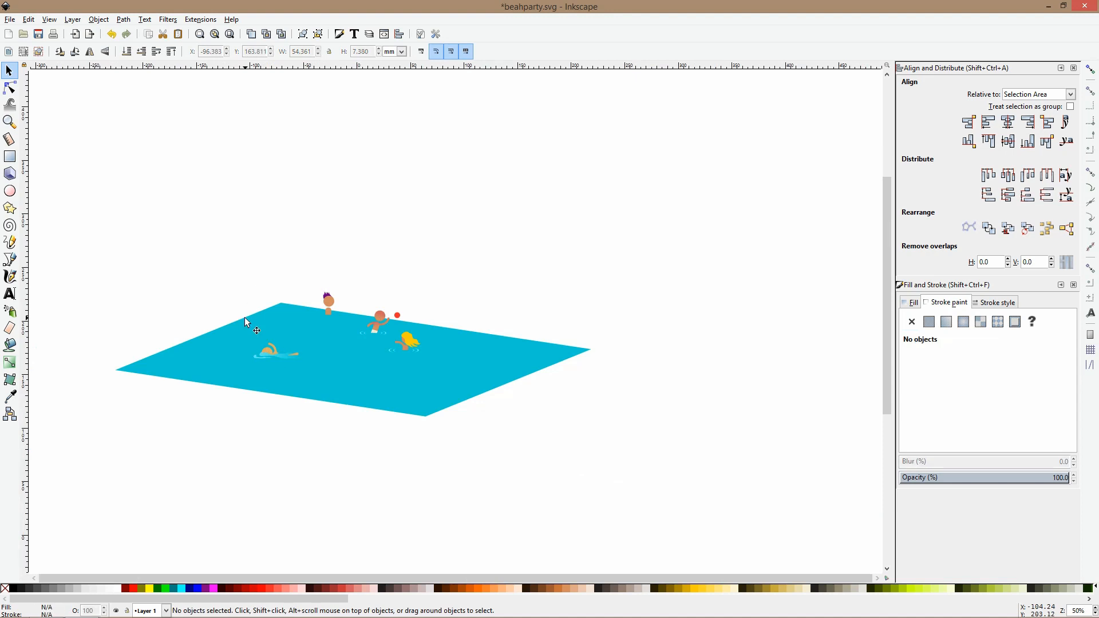
Group the parts of the long-haired woman, the purple-haired figure, and the player with the ball into separate groups.
scroll(245, 318, "up", 2, "ctrl")
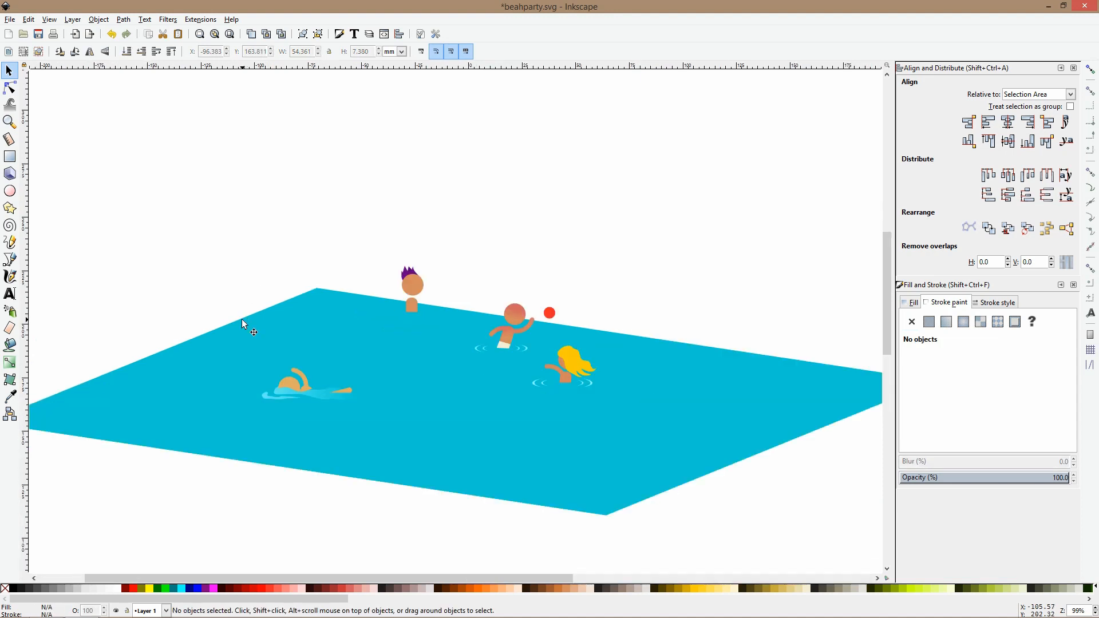
left_click_drag(644, 307, 524, 395)
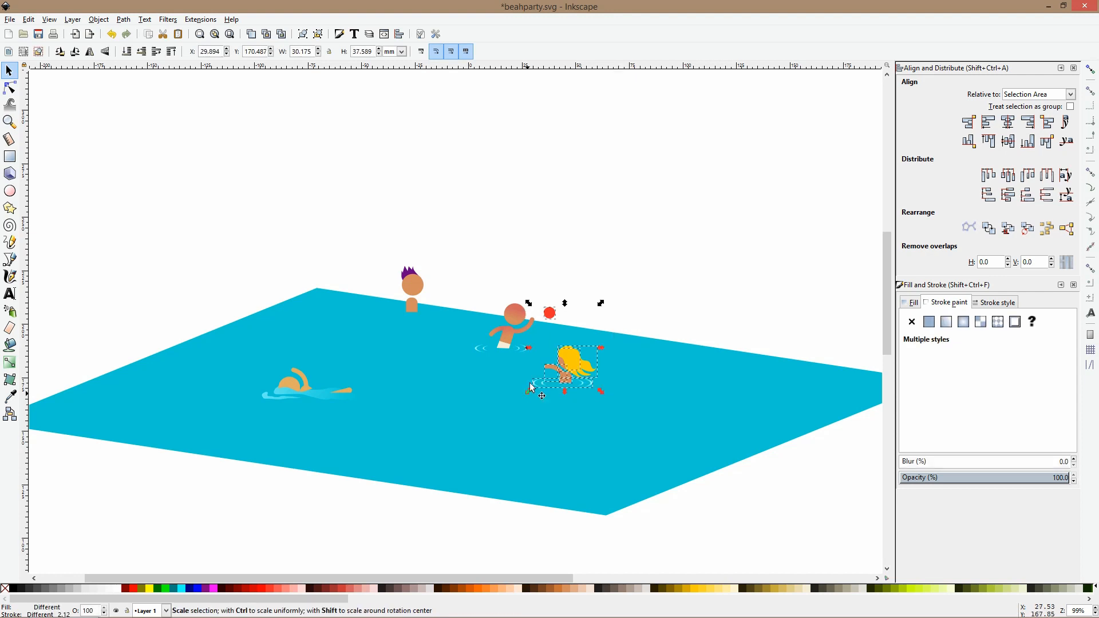
left_click(546, 307, "shift")
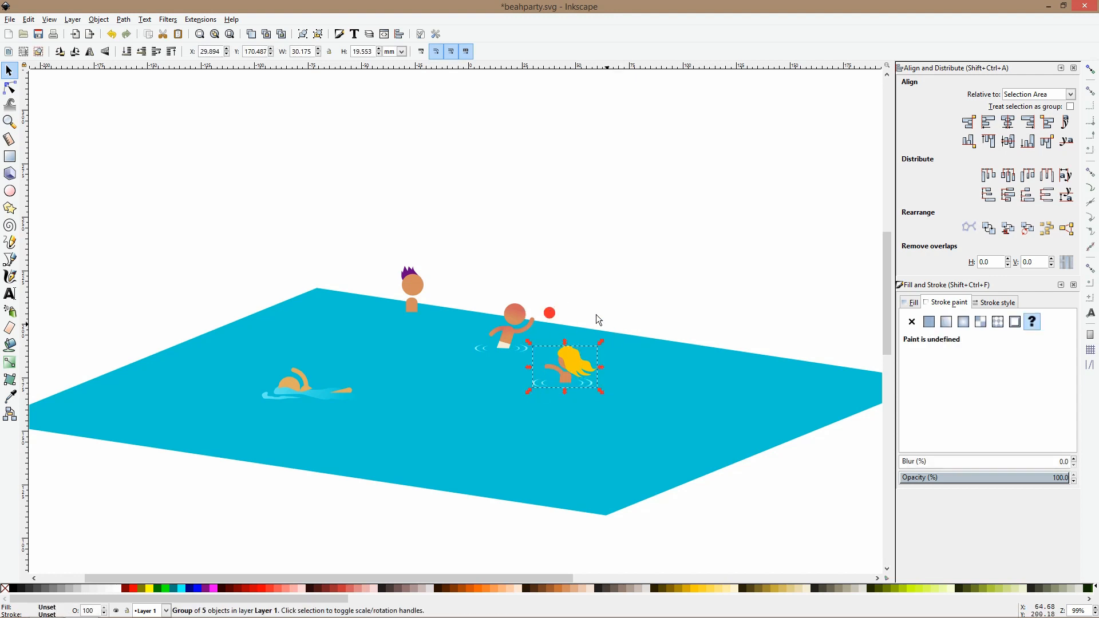
left_click(417, 285)
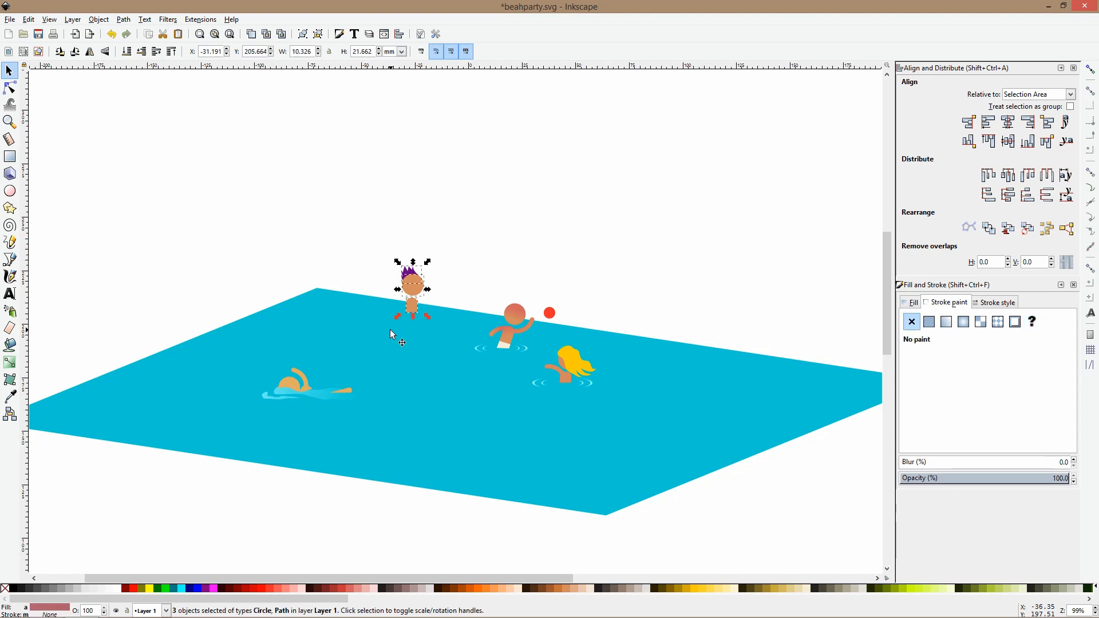
left_click_drag(474, 266, 561, 364)
key("ctrl+g")
left_click(565, 238)
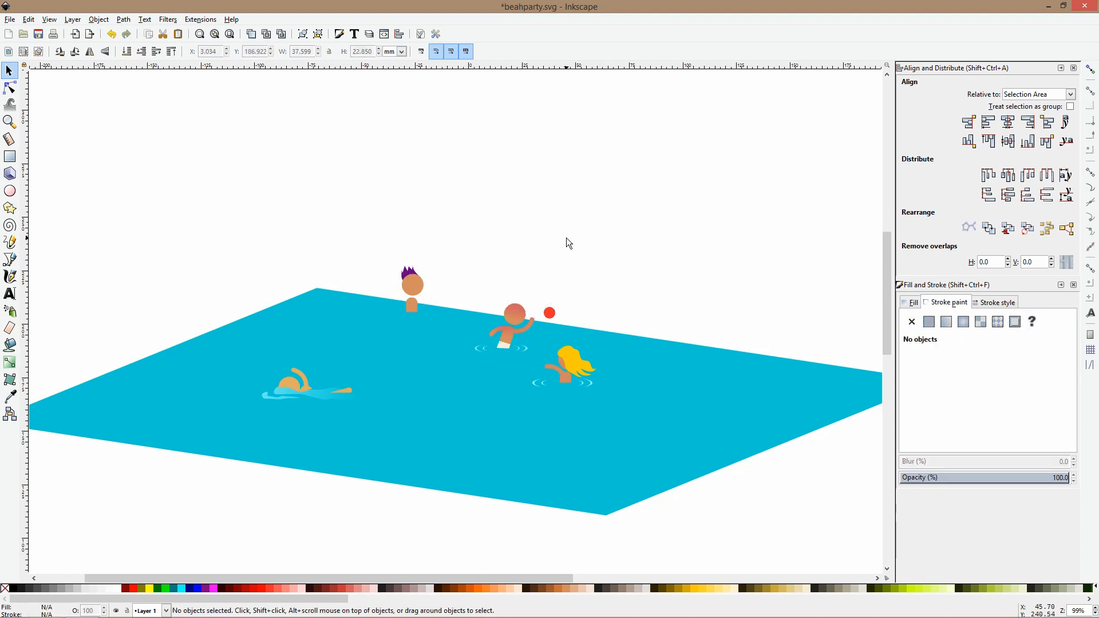
left_click_drag(197, 303, 323, 290)
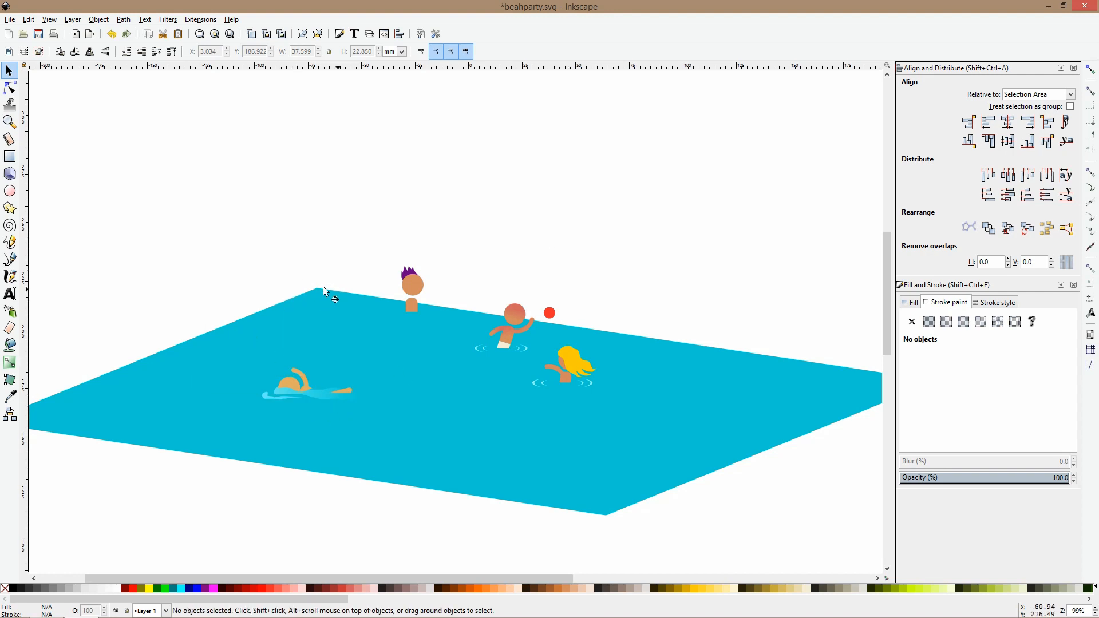
Duplicate the purple-haired figure, place the copy in the middle of the water, and delete the copy's hair.
left_click(412, 286)
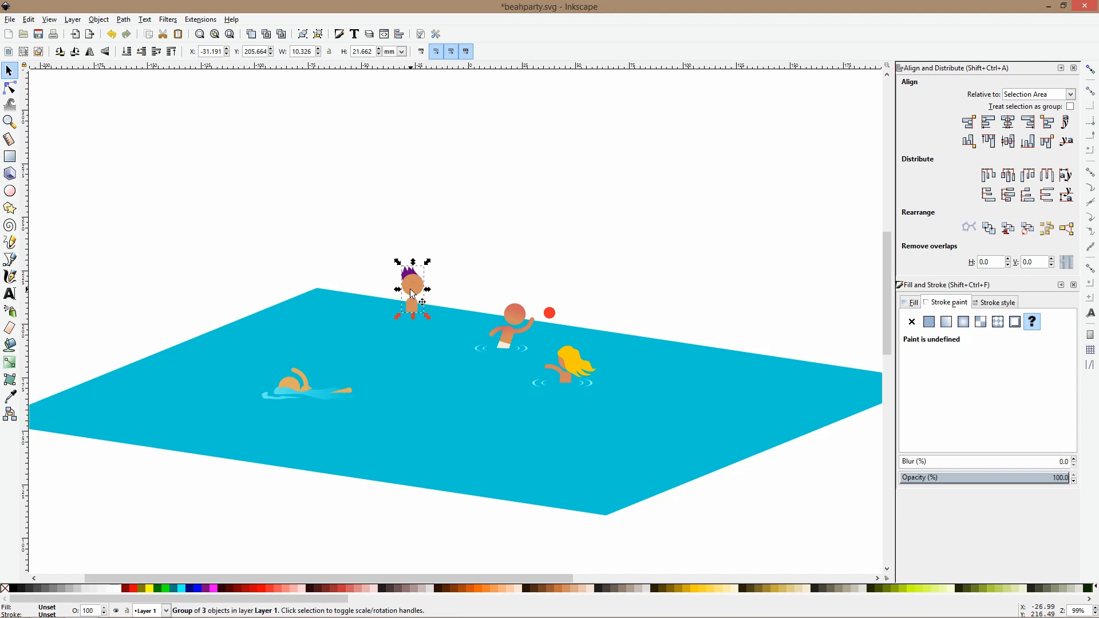
key("ctrl+d")
left_click_drag(413, 293, 437, 409)
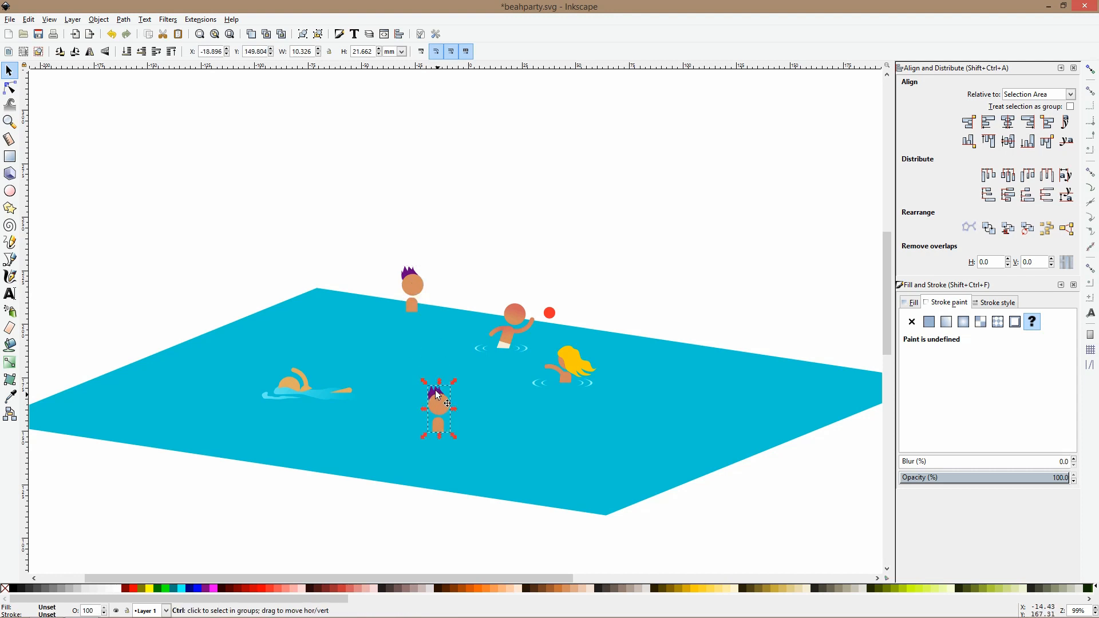
left_click(435, 392, "ctrl")
key("Delete")
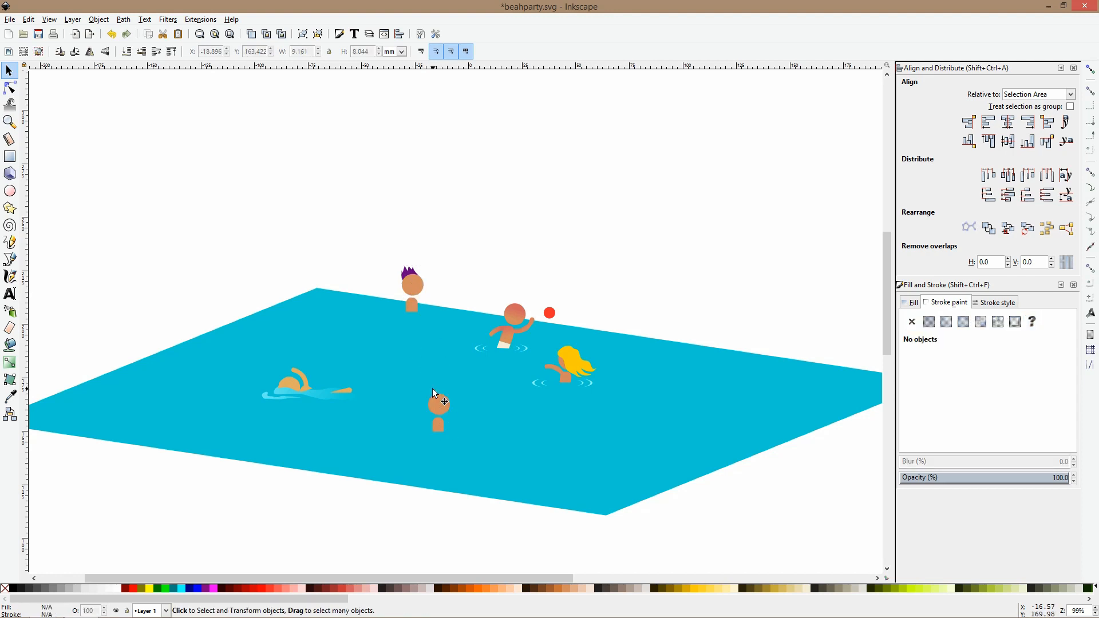
Draw a rectangle about 19.6 mm wide covering the lower torso of the copied figure.
scroll(434, 403, "up", 1, "ctrl")
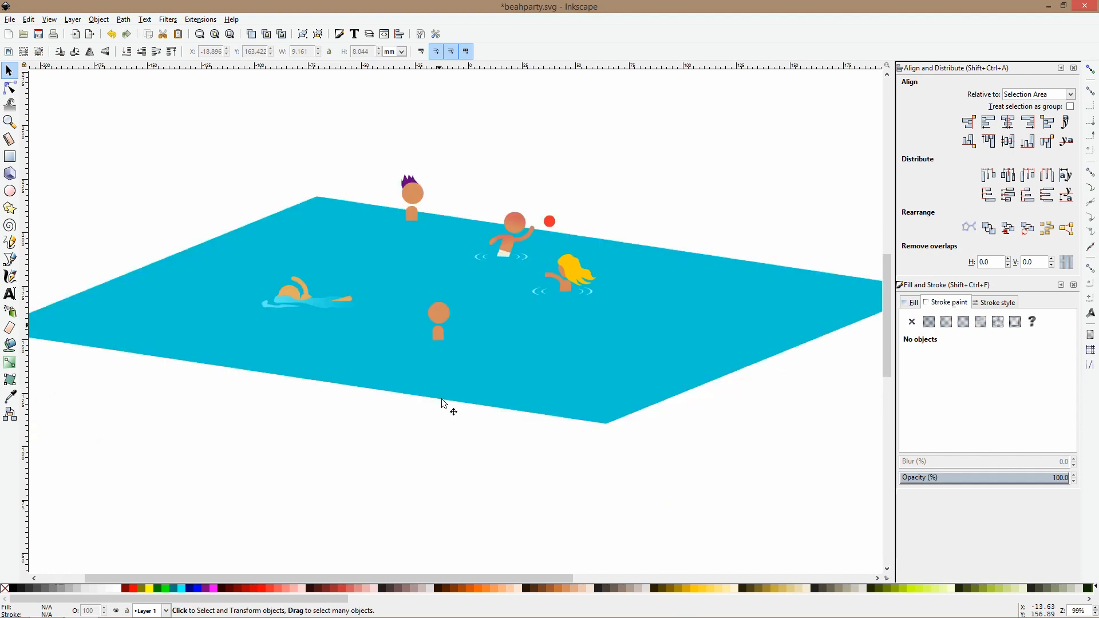
scroll(441, 308, "up", 1, "ctrl")
left_click(441, 308)
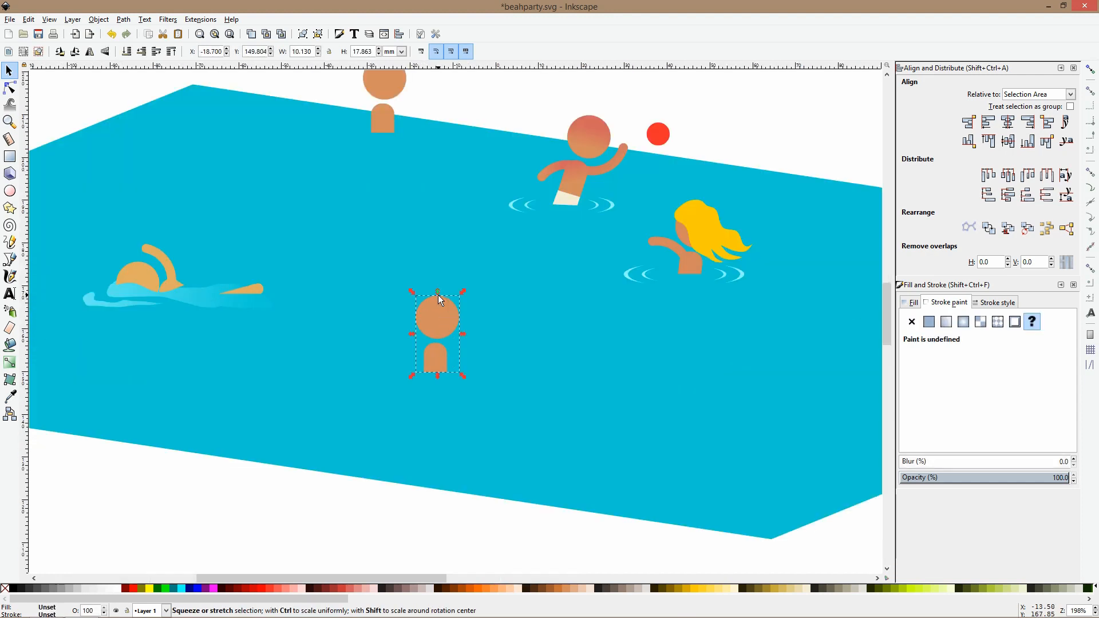
left_click(10, 159)
mouse_move(403, 359)
left_mouse_down()
mouse_move(486, 400)
mouse_move(463, 372)
left_mouse_up()
key("s")
Move the copied figure's head slightly left and down, and subtract the rectangle from the torso, leaving only the rounded shoulder.
left_click(448, 329, "ctrl")
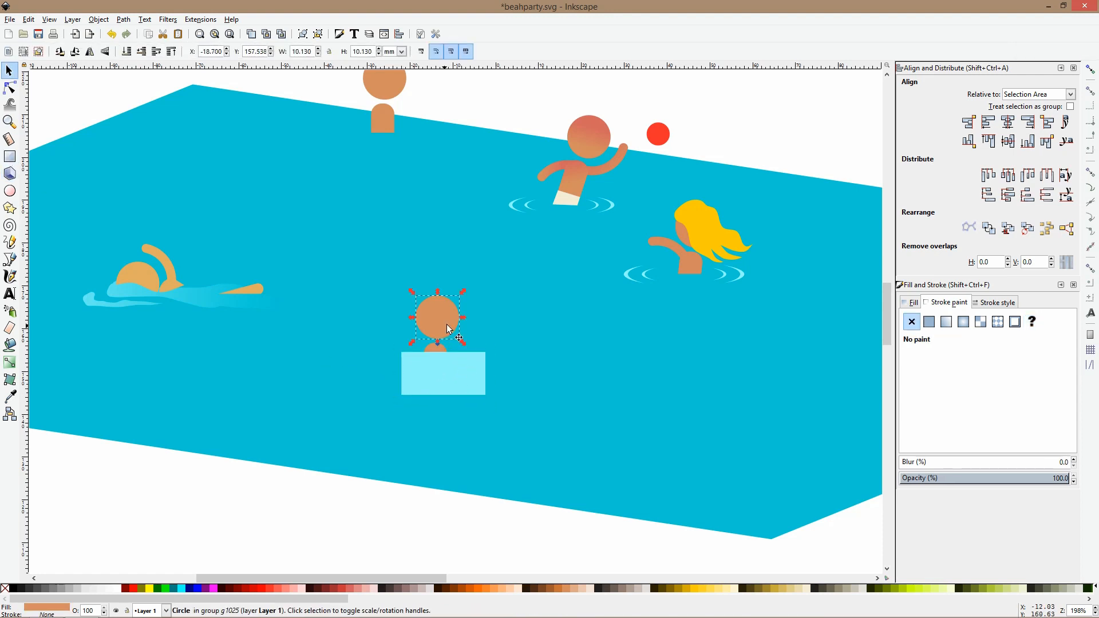
left_click(437, 349)
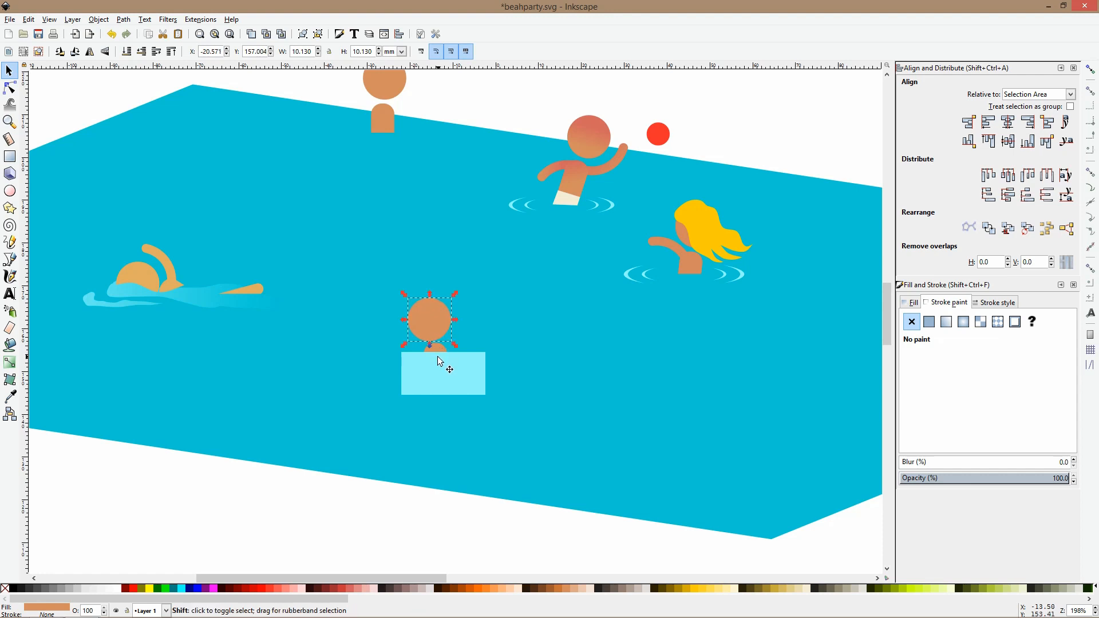
left_click(437, 349, "ctrl")
left_click(452, 372, "shift")
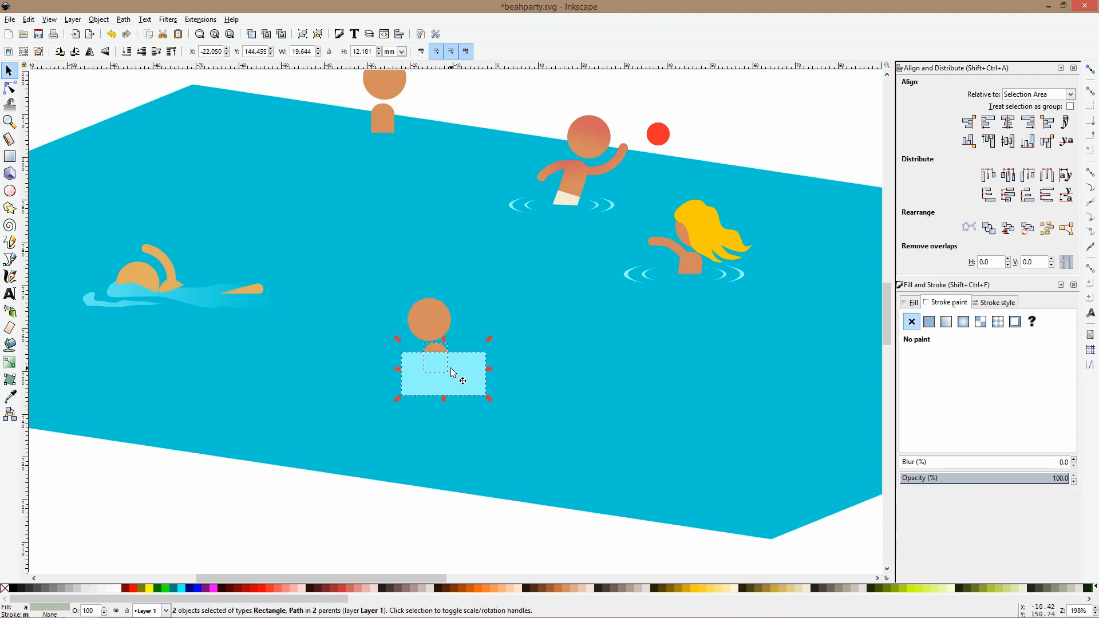
key("ctrl+minus")
key("Escape")
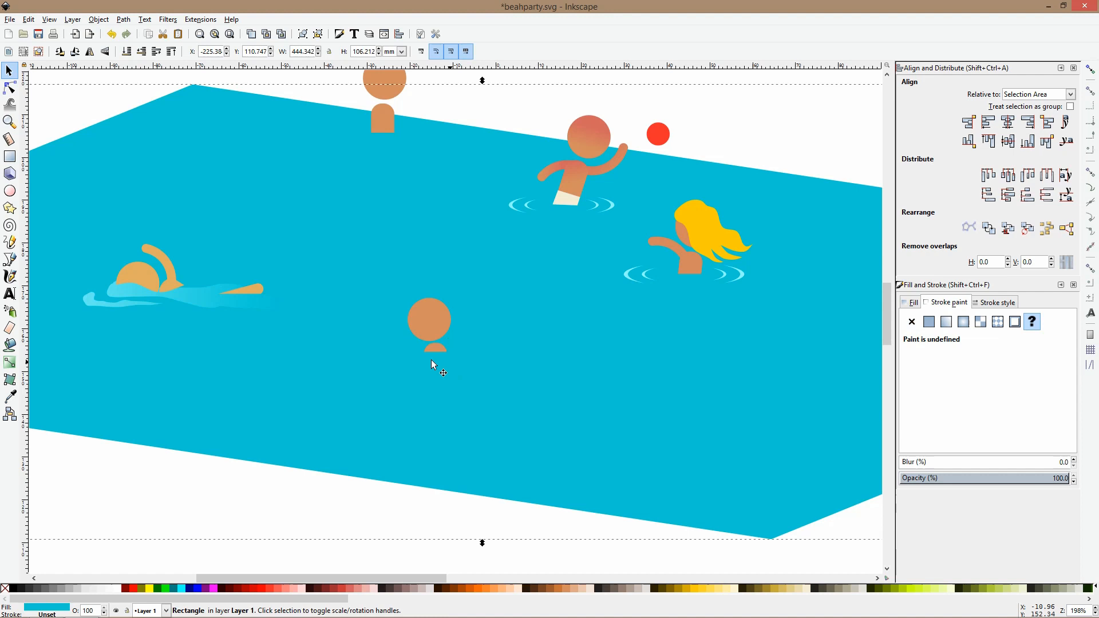
Copy the swimmer's tapered leg next to the new figure's shoulder and recolour it with the skin tone of that figure's head.
left_click(246, 293, "ctrl")
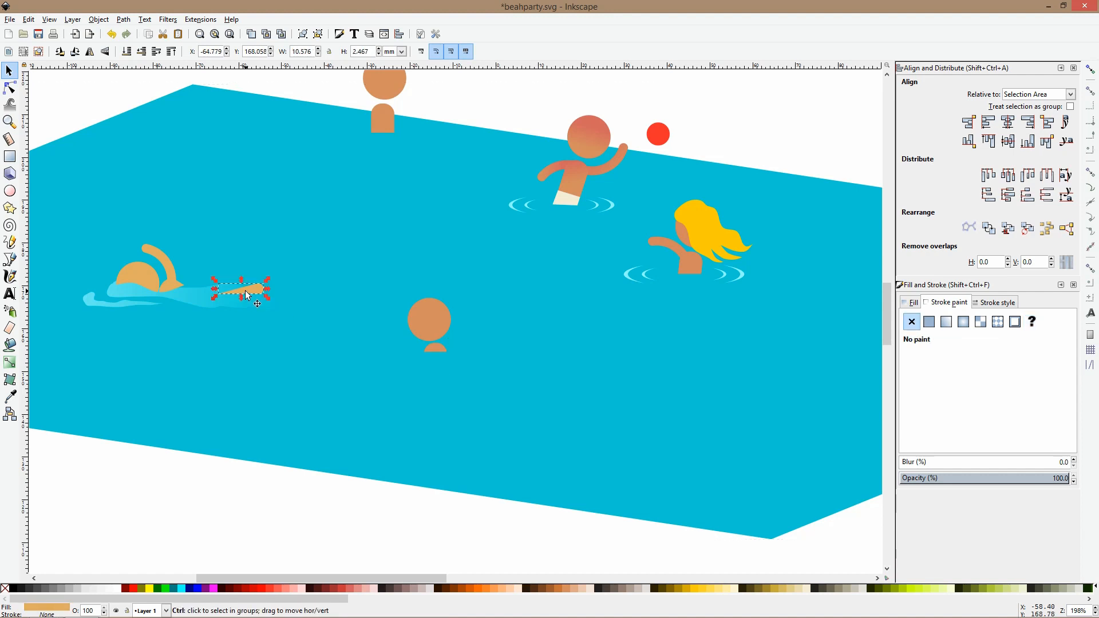
key("ctrl+c")
key("ctrl+v")
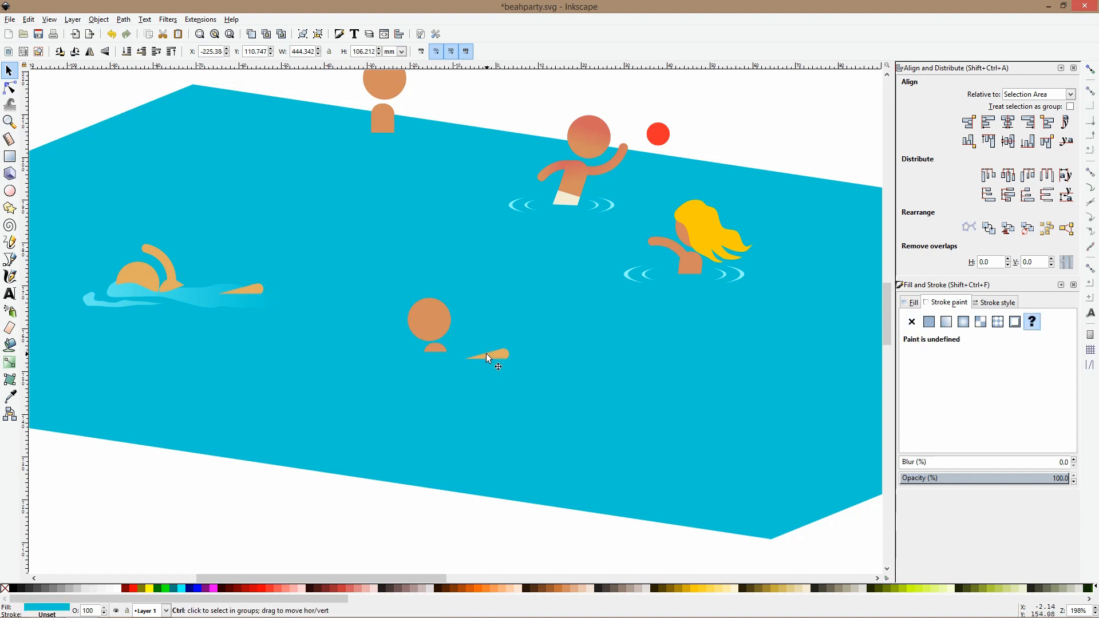
left_click_drag(486, 347, 481, 346)
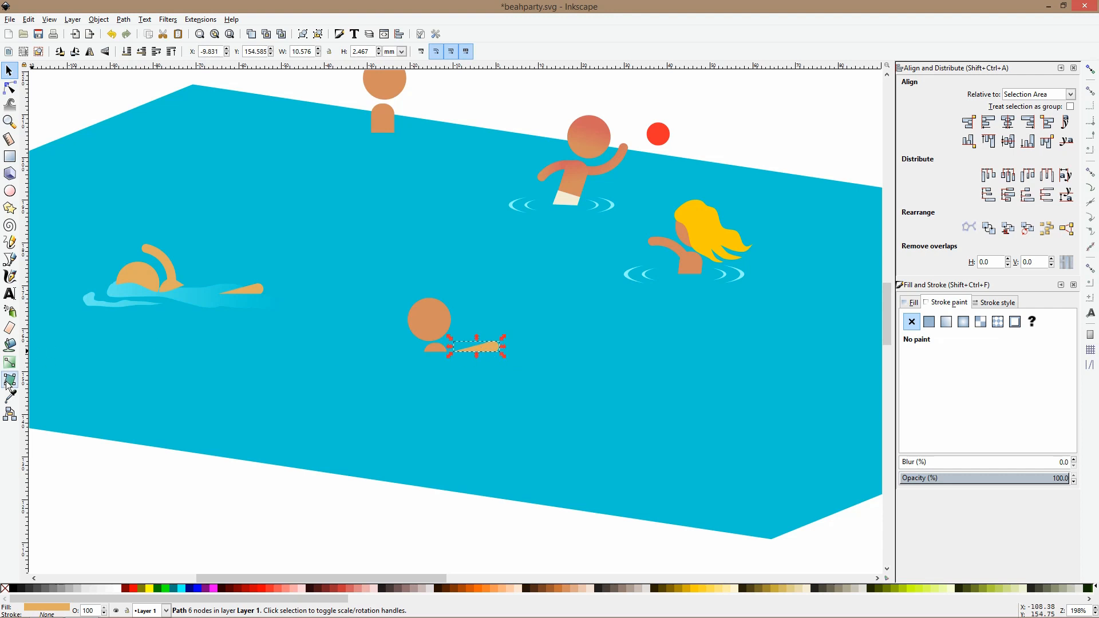
left_click(10, 396)
left_click(452, 327)
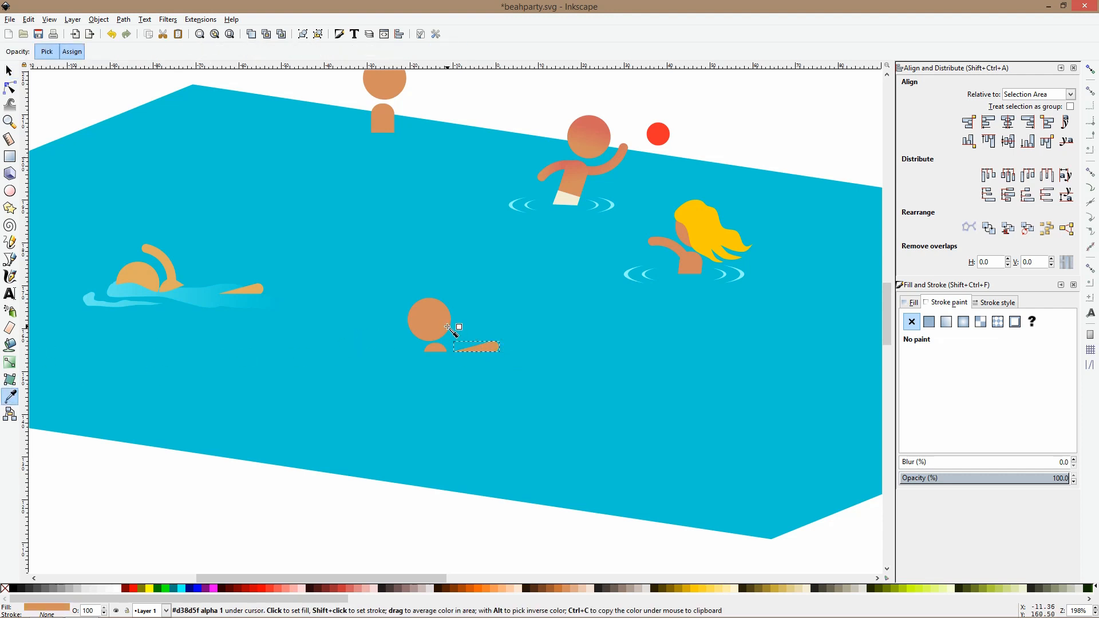
Scale the copied leg down to about 6.7 mm wide next to the new figure's shoulder.
scroll(453, 326, "up", 4)
key("s")
left_click_drag(657, 383, 561, 417)
key("Escape")
scroll(544, 424, "down", 5)
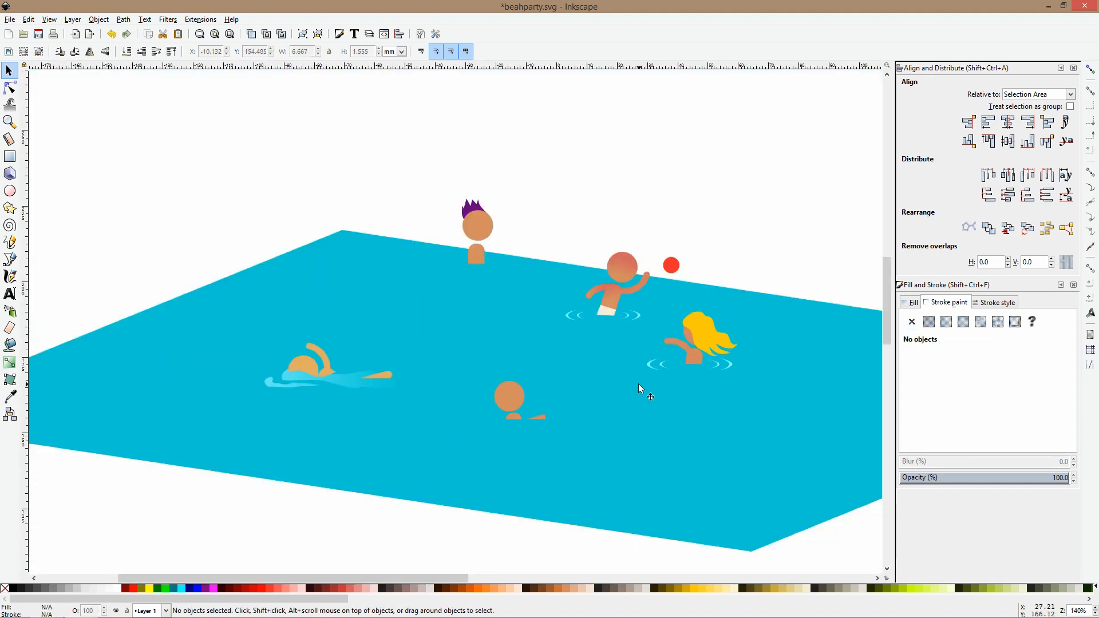
Copy the ball player's raised arm beside the new figure, turn it upright, and give its stroke the skin tone of that figure's head.
left_click(644, 291, "ctrl")
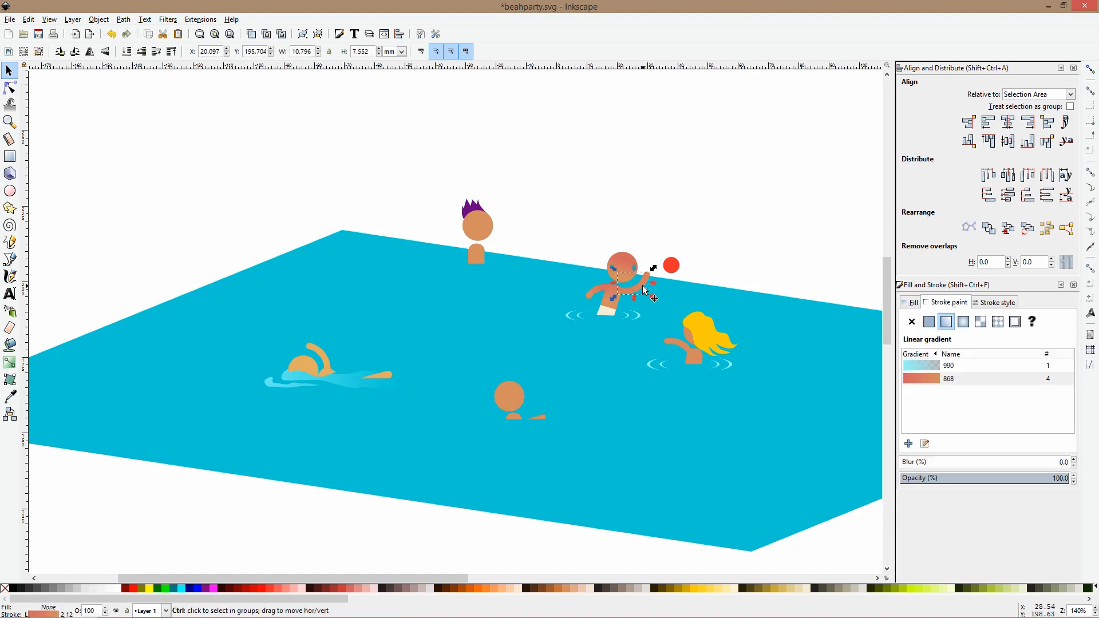
left_click(516, 421, "ctrl")
left_click(519, 422, "ctrl")
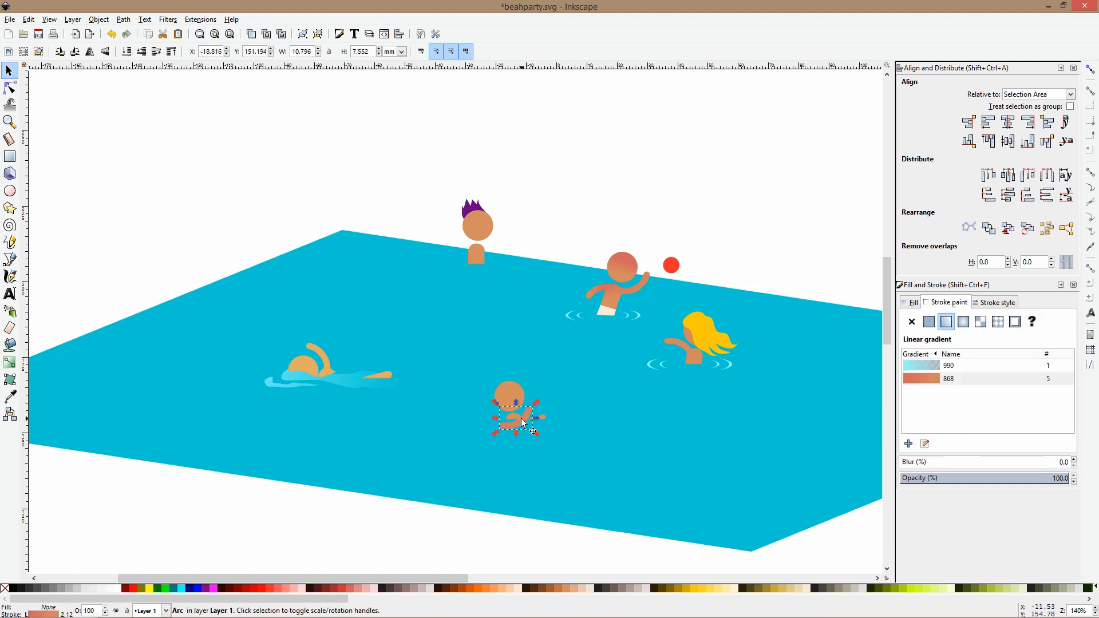
left_click_drag(522, 424, 489, 418)
left_click(487, 422)
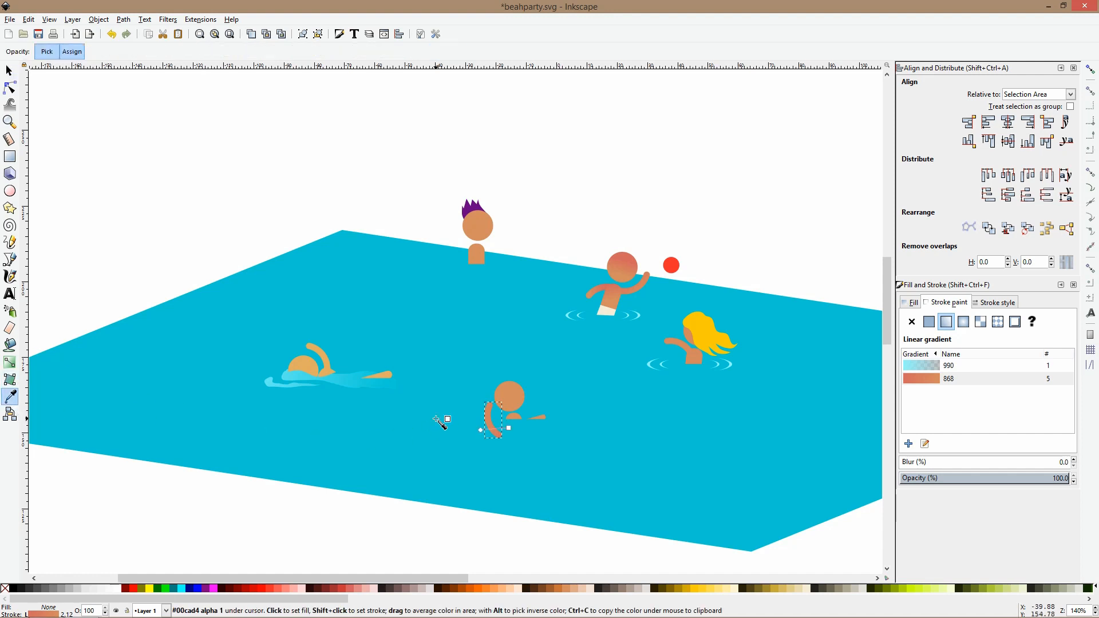
left_click(513, 397, "shift")
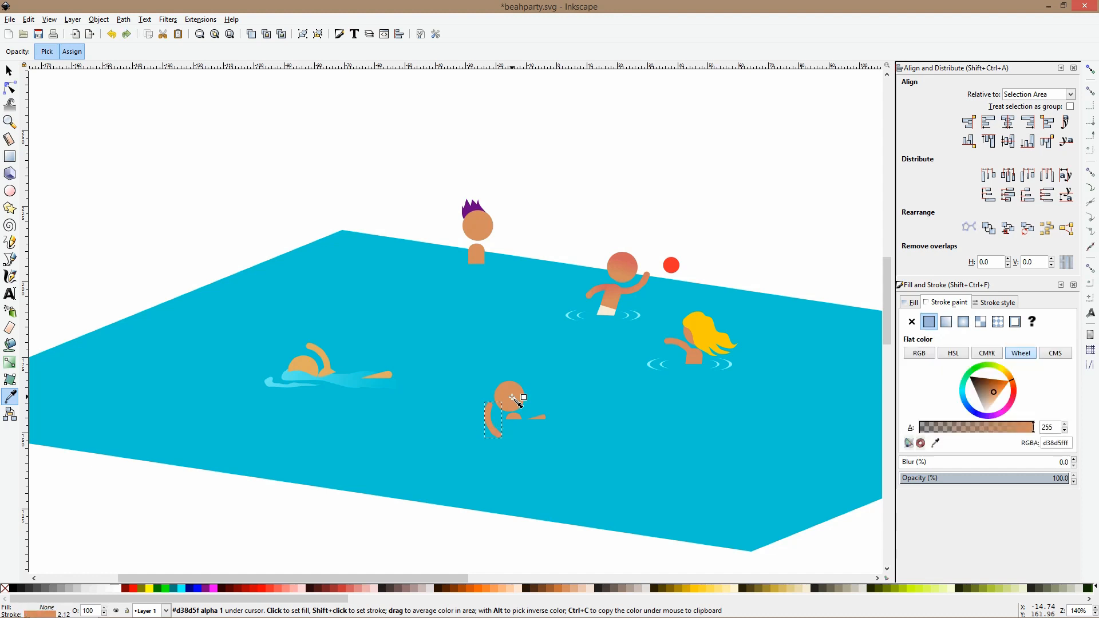
Convert the copied arm's stroke to a path and draw a rectangle about 22.1 by 14.2 mm over its lower part.
left_click(144, 19)
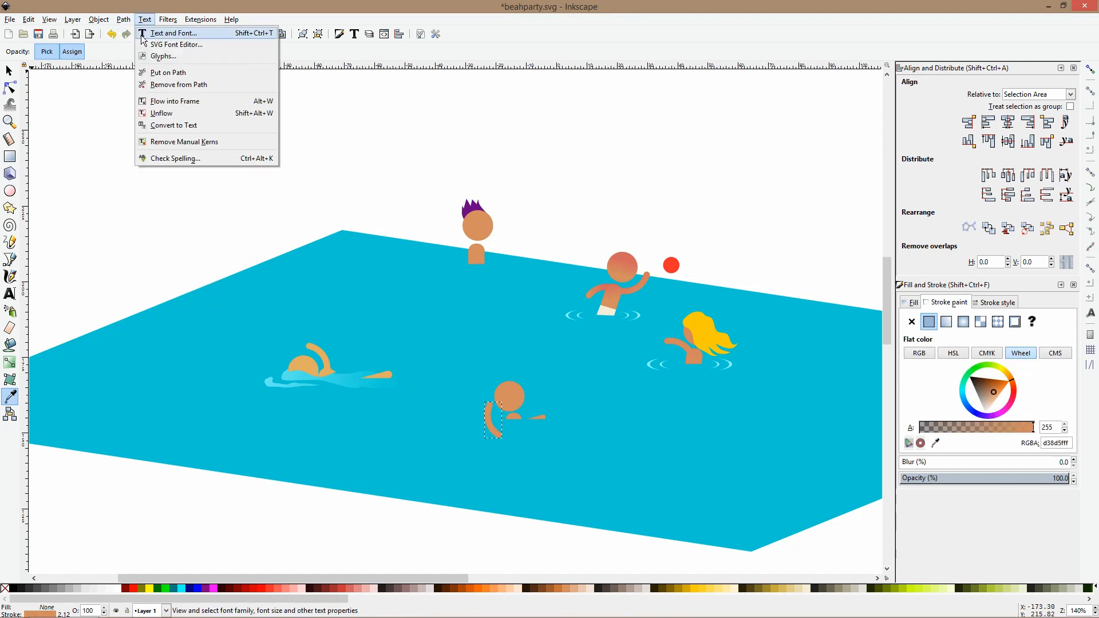
mouse_move(123, 20)
left_click(137, 45)
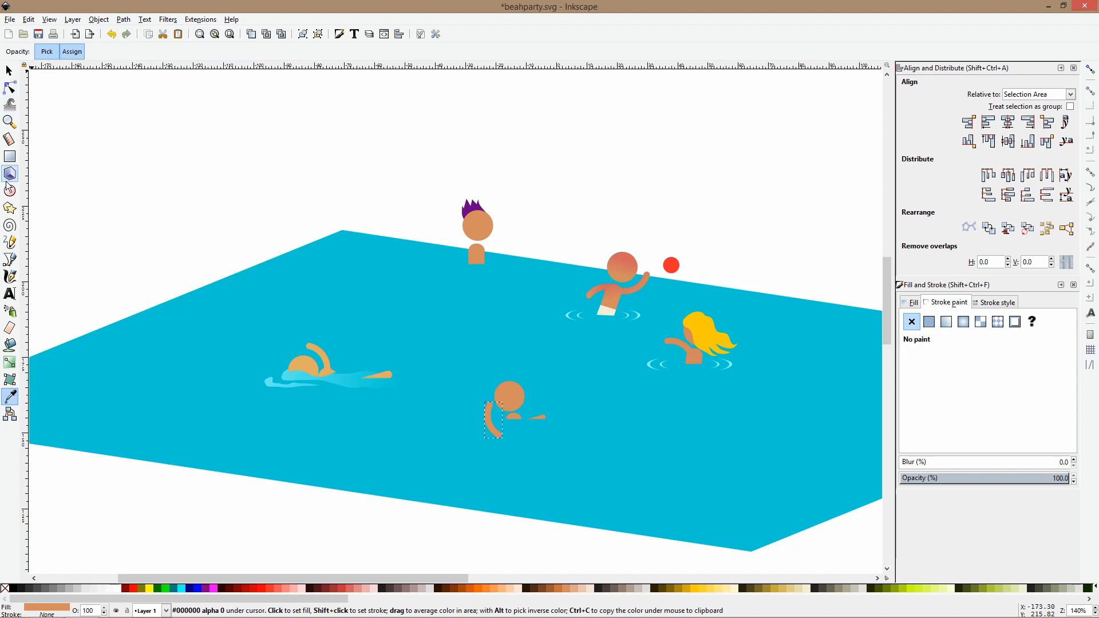
left_click(10, 156)
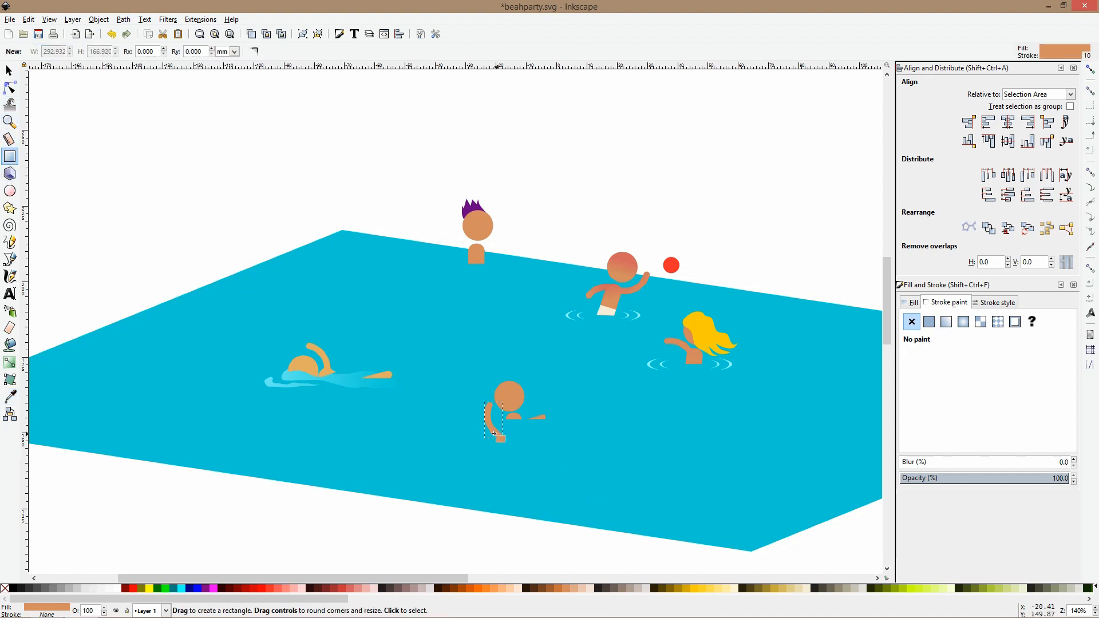
left_click_drag(453, 418, 519, 459)
scroll(495, 436, "up", 3)
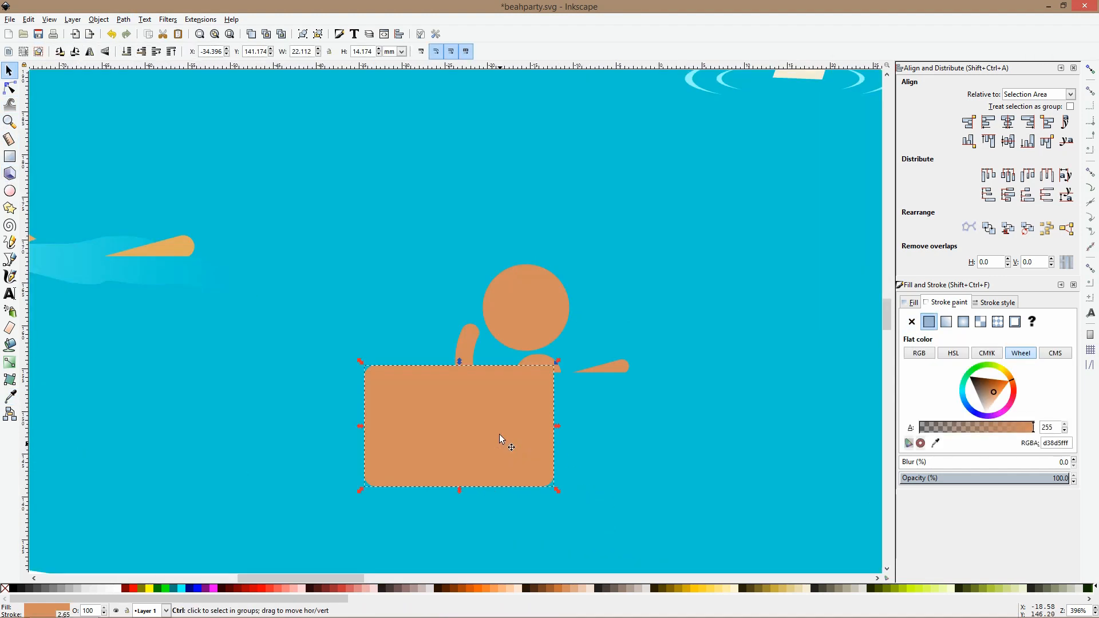
Try to subtract the rectangle from the upright arm and raise the remaining piece, and undo both changes.
key("s")
left_click(472, 346, "shift")
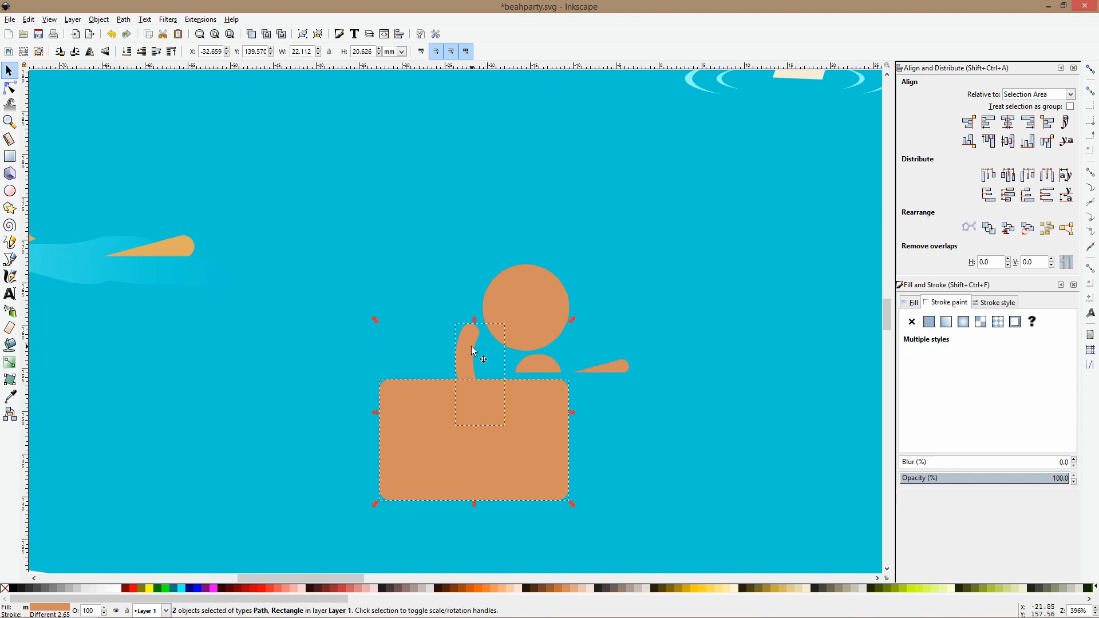
key("ctrl+minus")
left_click_drag(471, 346, 472, 309)
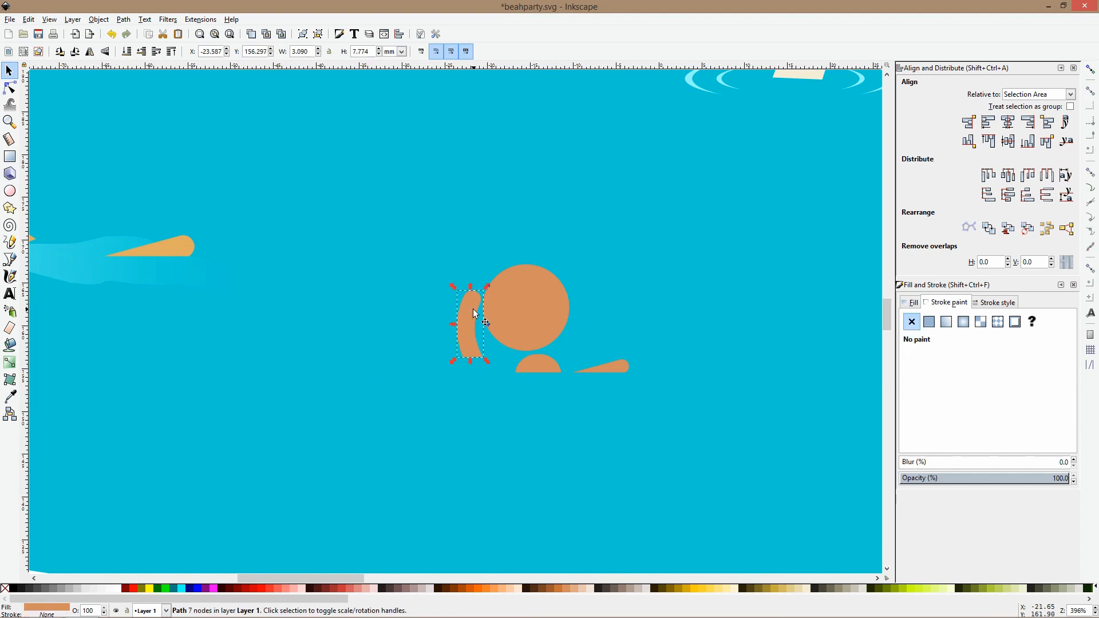
key("ctrl+z")
key("ctrl+z")
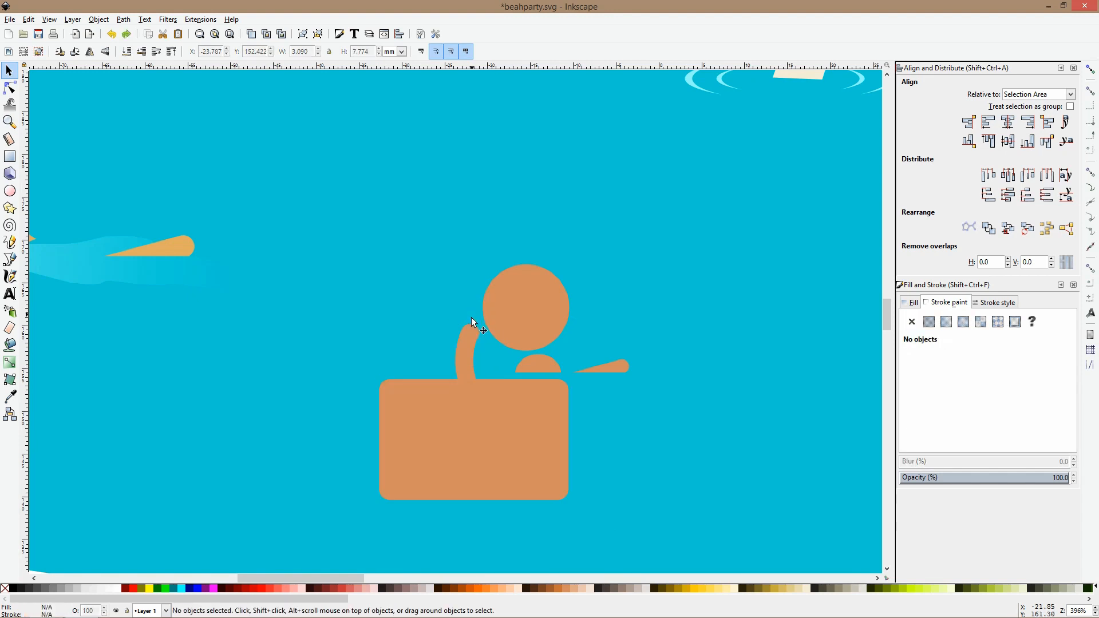
Tilt the arm outward from the head and move the rectangle up over the arm's lower part.
left_click(470, 339)
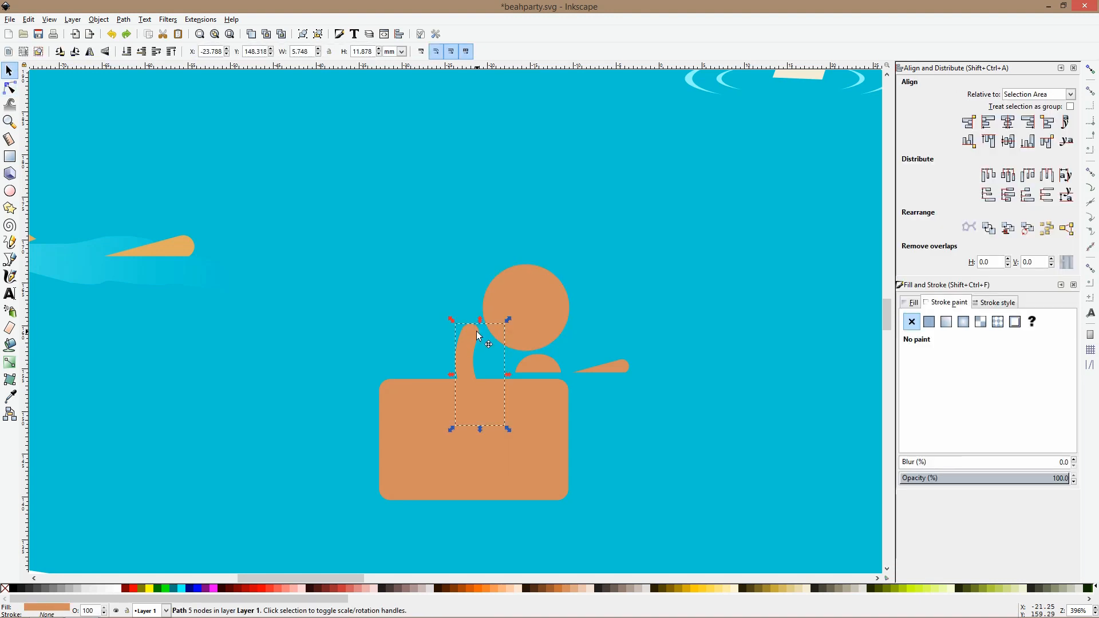
left_click_drag(507, 318, 462, 325)
left_click_drag(472, 410, 468, 379)
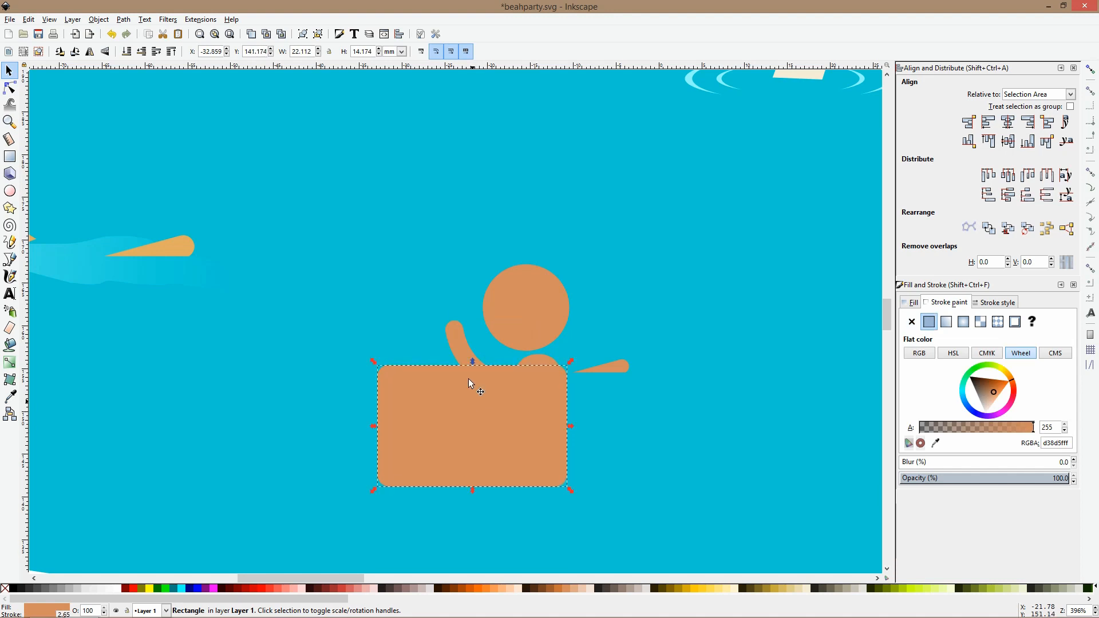
Try to subtract the rectangle from the tilted arm, and undo the cut.
key("ctrl+minus")
left_click_drag(459, 342, 455, 337)
key("ctrl+z")
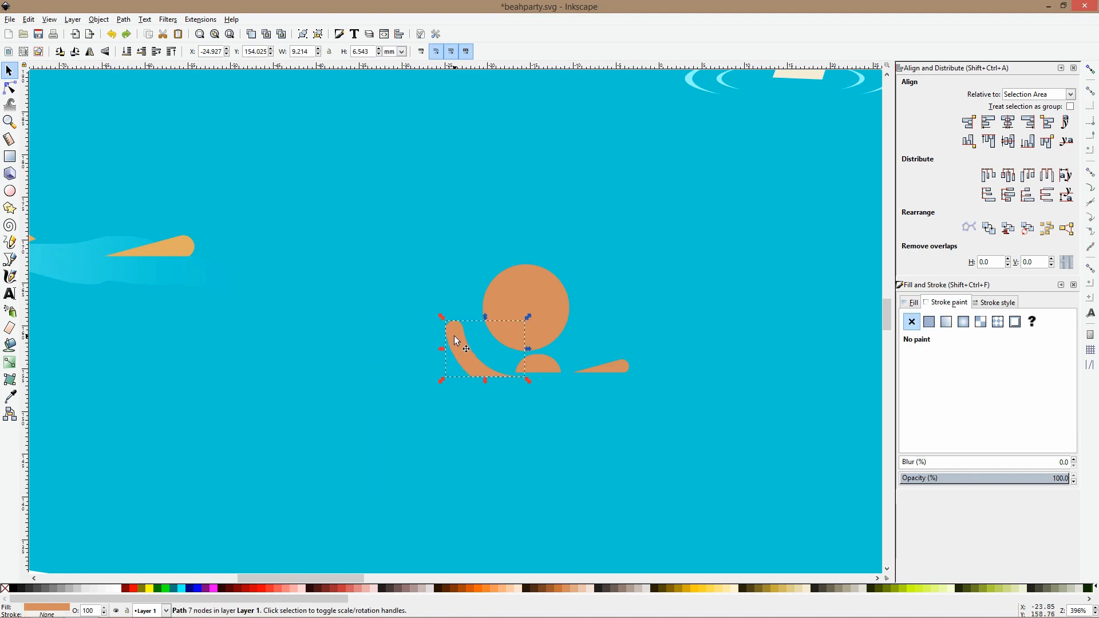
key("ctrl+z")
Readjust the arm's tilt, subtract the rectangle from it, and line up its cut edge with the shoulder's flat base.
left_click(455, 335)
left_click(462, 337)
left_click_drag(449, 319, 467, 325)
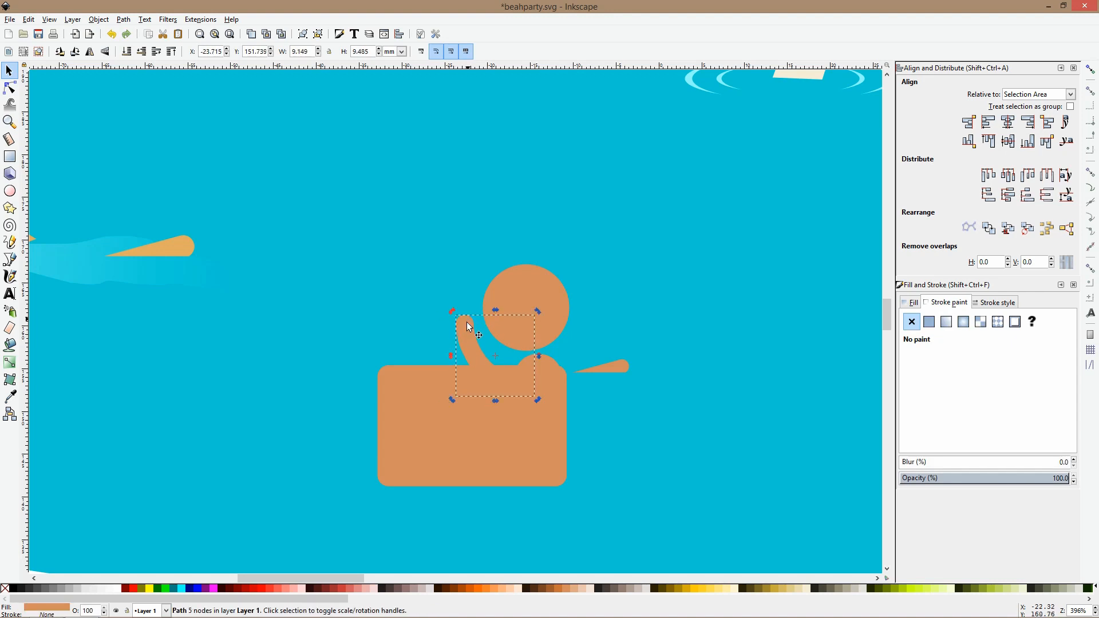
left_click(429, 385, "shift")
key("ctrl+minus")
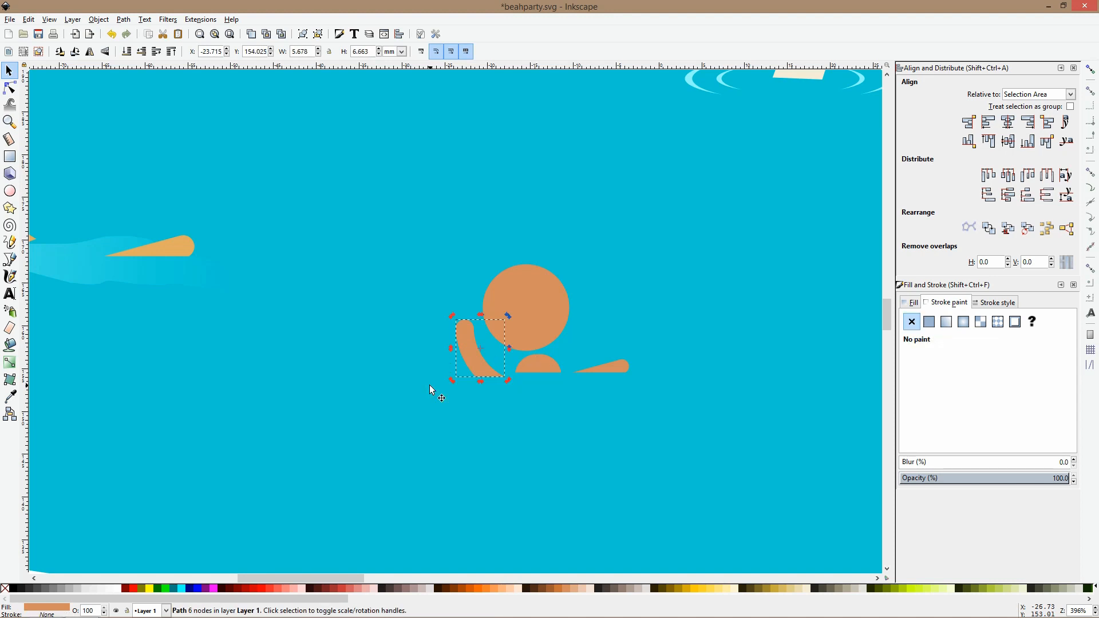
left_click_drag(461, 346, 459, 343)
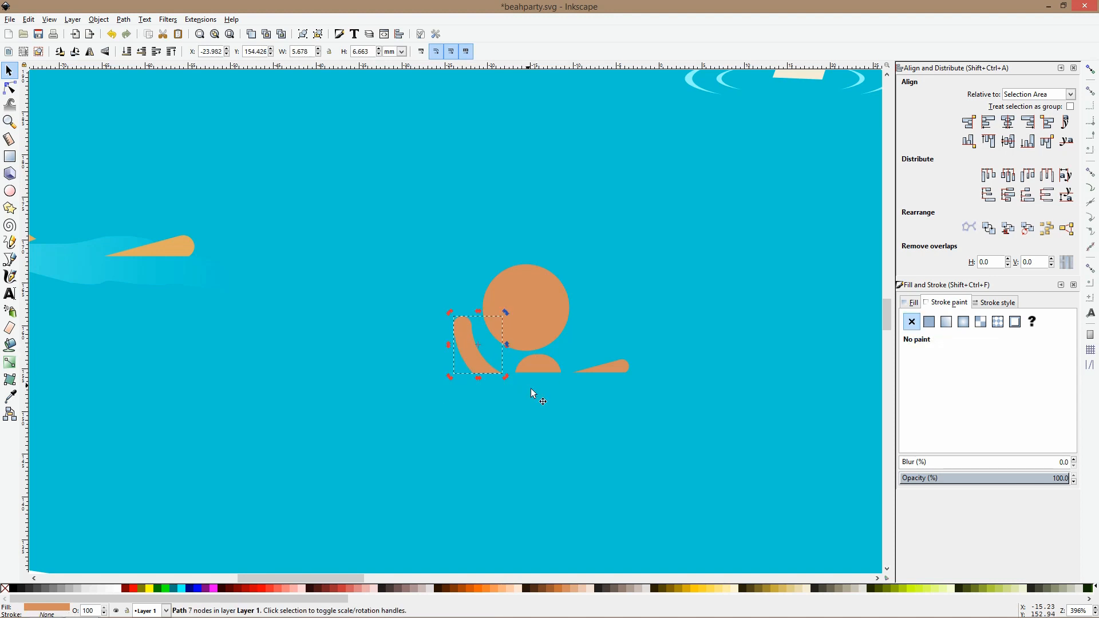
left_click(581, 400)
Place a duplicate of the purple-haired figure's head and torso just past the new bather's leg, scaled down to about 7 mm wide.
scroll(582, 401, "down", 4)
left_click(503, 528)
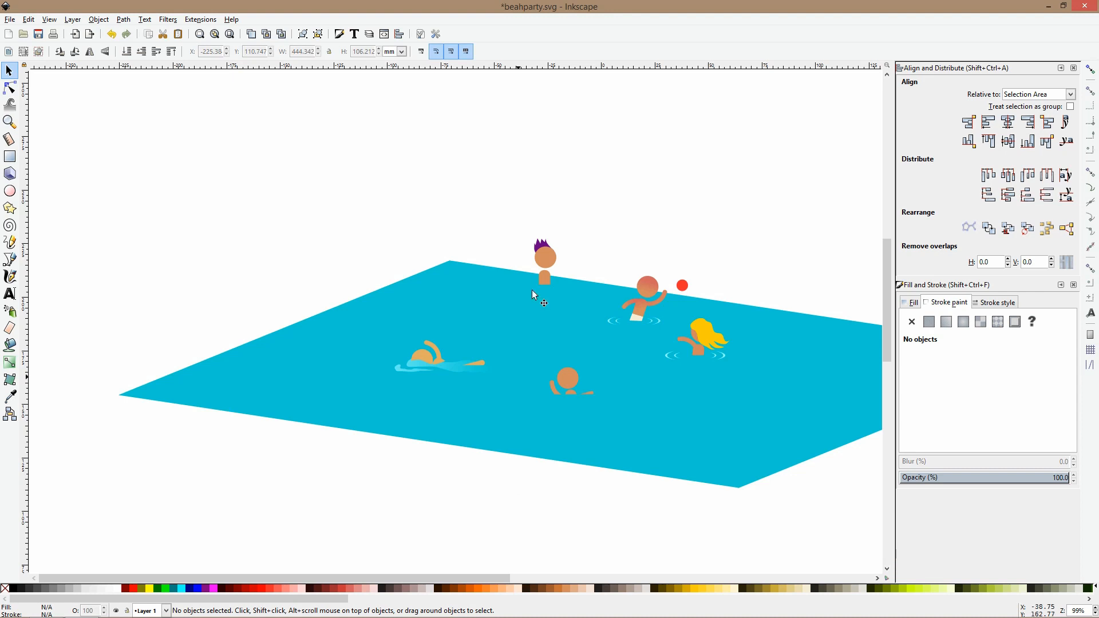
left_click(543, 259)
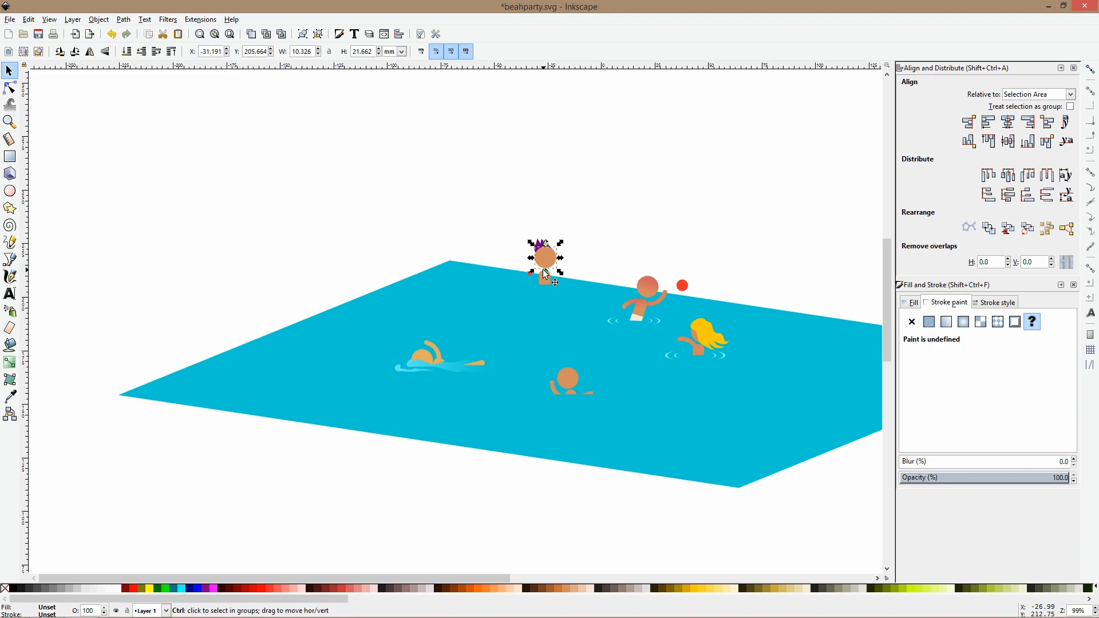
left_click(542, 263, "ctrl")
left_click(544, 278, "ctrl+shift")
key("ctrl+d")
left_click_drag(547, 281, 626, 381)
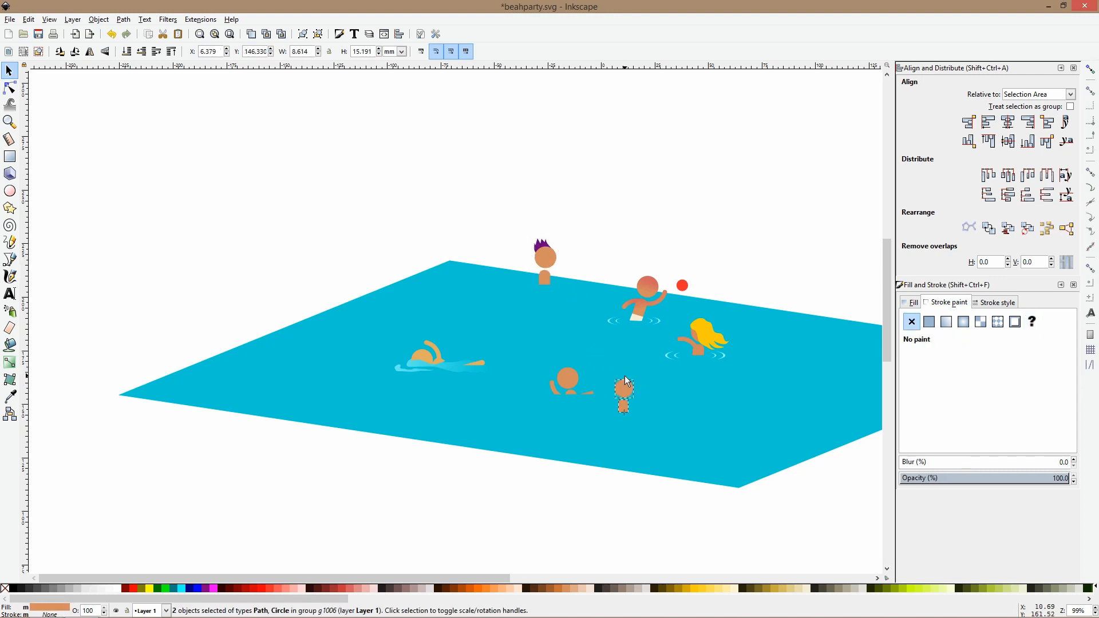
scroll(626, 381, "up", 3)
left_click_drag(617, 354, 597, 380)
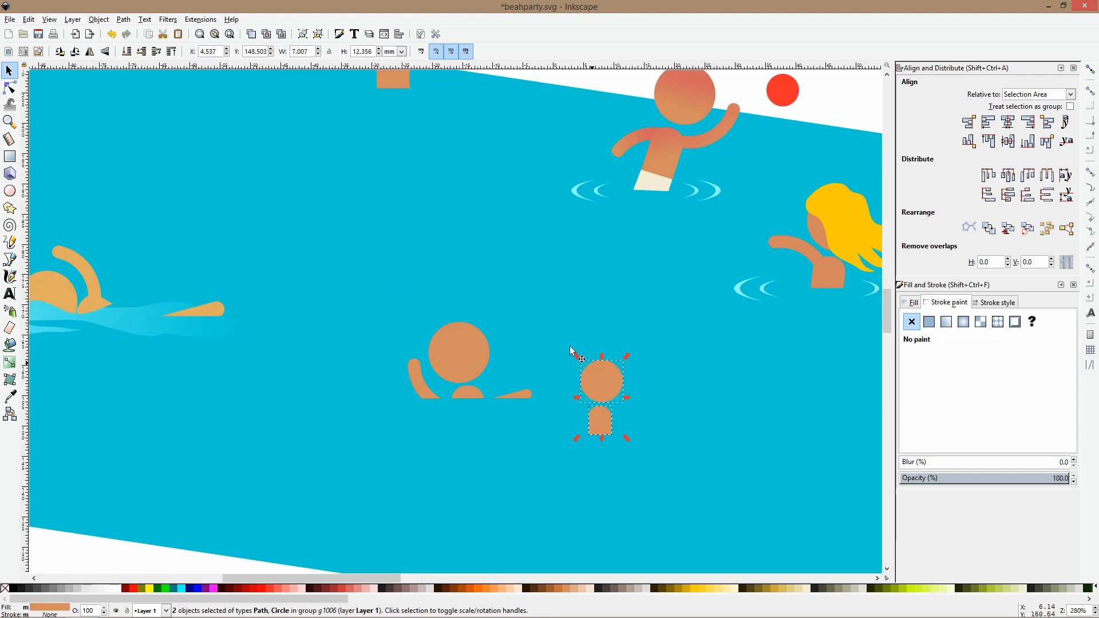
Draw a rectangle about 17.3 mm wide over the small figure's torso and remove its stroke.
left_click(119, 273)
left_click(10, 156)
mouse_move(551, 402)
left_mouse_down()
mouse_move(595, 442)
mouse_move(650, 458)
left_mouse_up()
key("s")
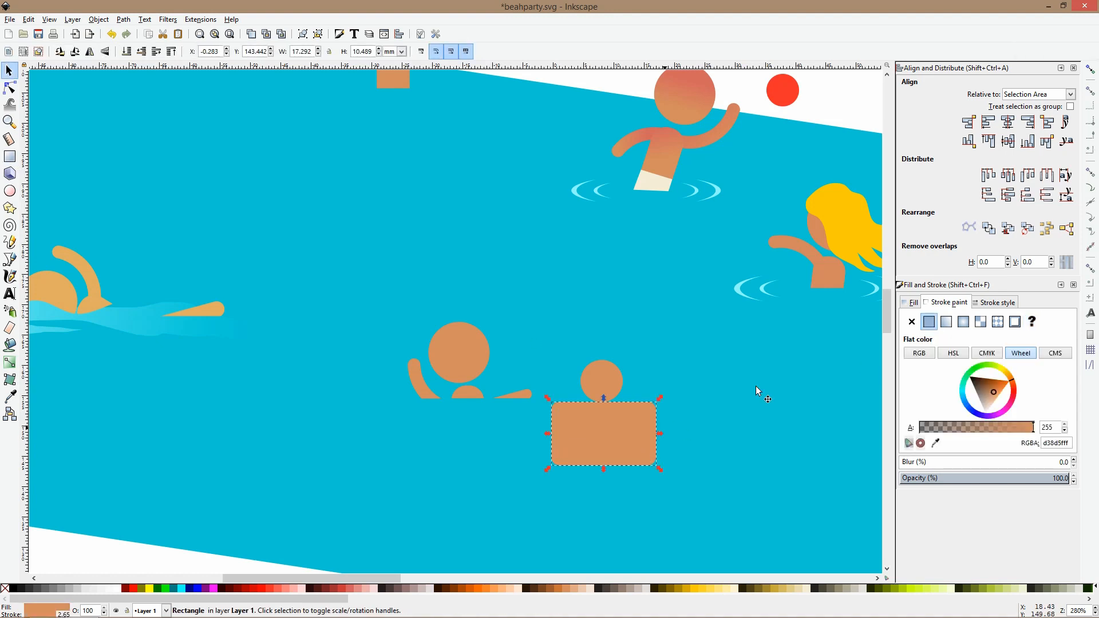
left_click(943, 303)
left_click(912, 321)
Shift the small figure's head slightly right and subtract the lowered rectangle from its torso, leaving only the rounded shoulder.
left_click_drag(628, 421, 621, 432)
left_click(614, 387)
left_click_drag(607, 383, 616, 386)
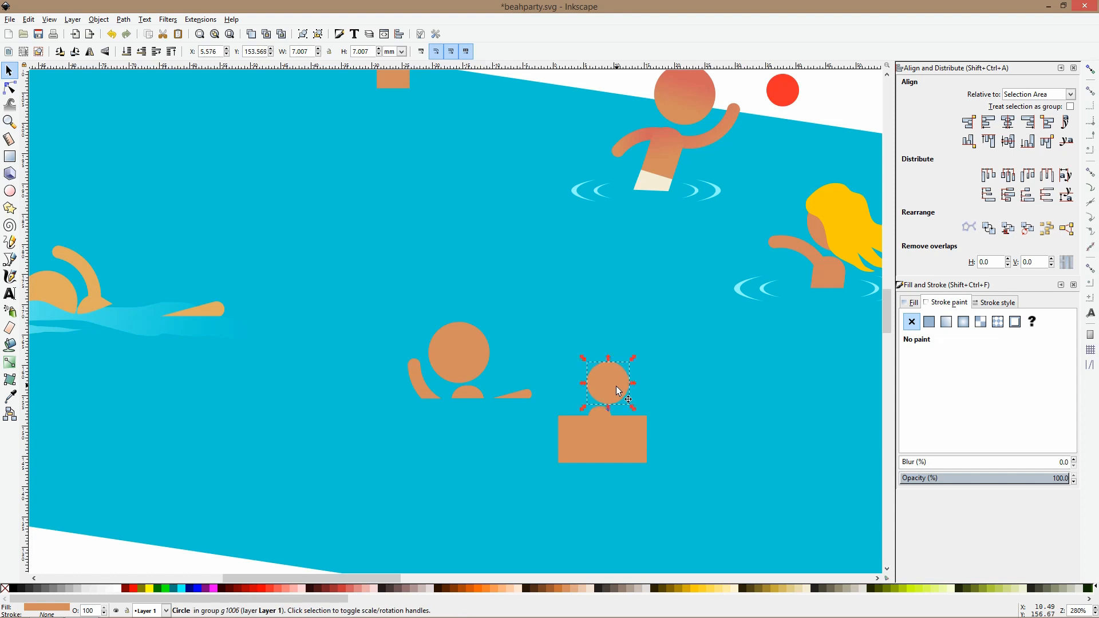
left_click(596, 407)
left_click(596, 414, "ctrl")
left_click(596, 408, "ctrl+shift")
key("ctrl+minus")
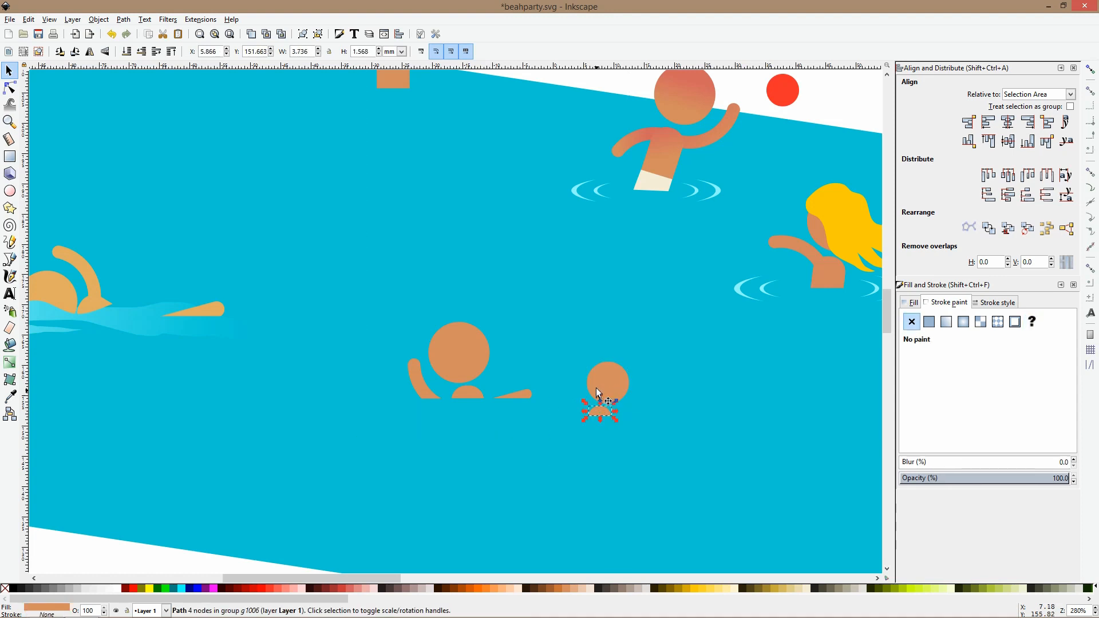
Ungroup the small head and shoulder from the original figure's group and move them closer to the larger bather's leg.
left_click(595, 387)
key("ctrl+shift+g")
left_click(593, 444)
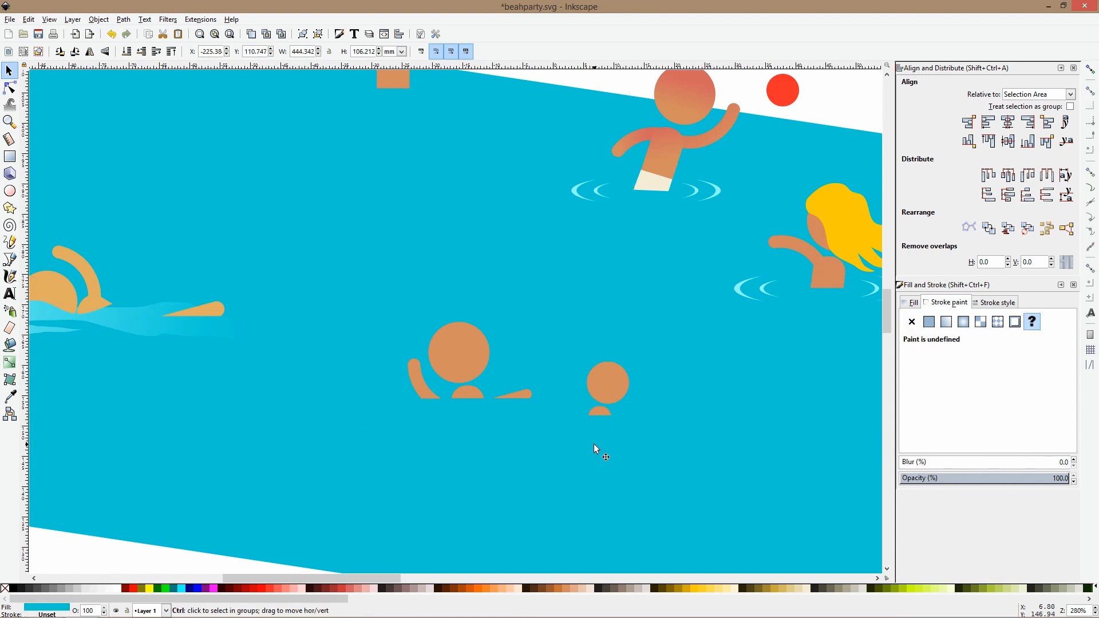
scroll(594, 445, "down", 4)
left_click_drag(624, 527, 586, 423)
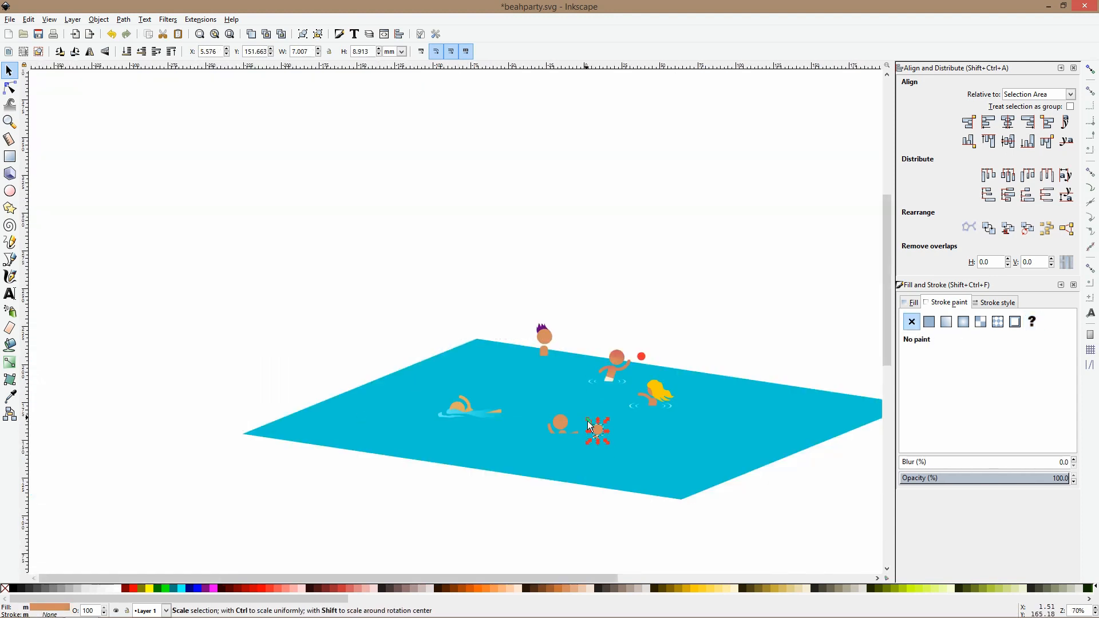
scroll(598, 423, "up", 4)
key("alt+Left")
key("alt+Left")
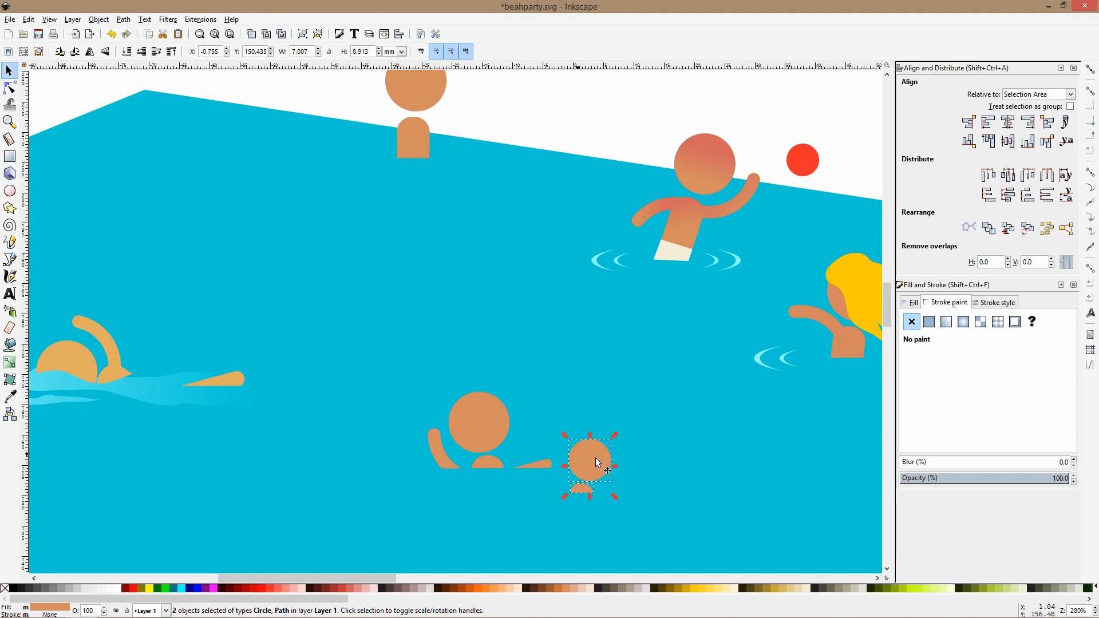
scroll(595, 457, "down", 5)
left_click(637, 357)
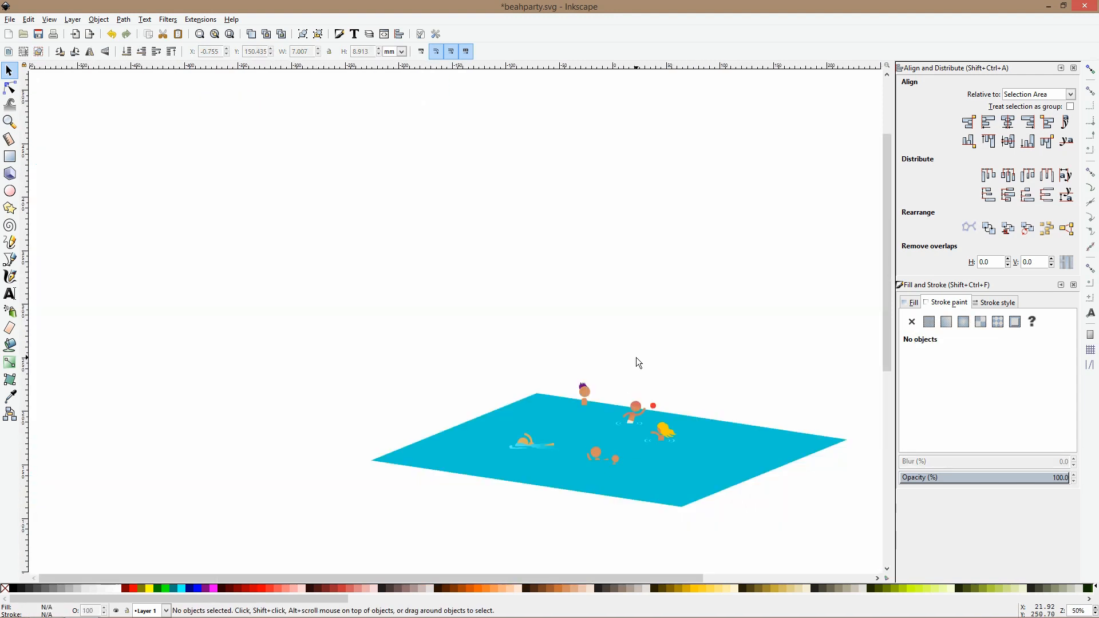
Group the parts of the new large and small bathing figures.
left_click_drag(647, 512, 639, 495)
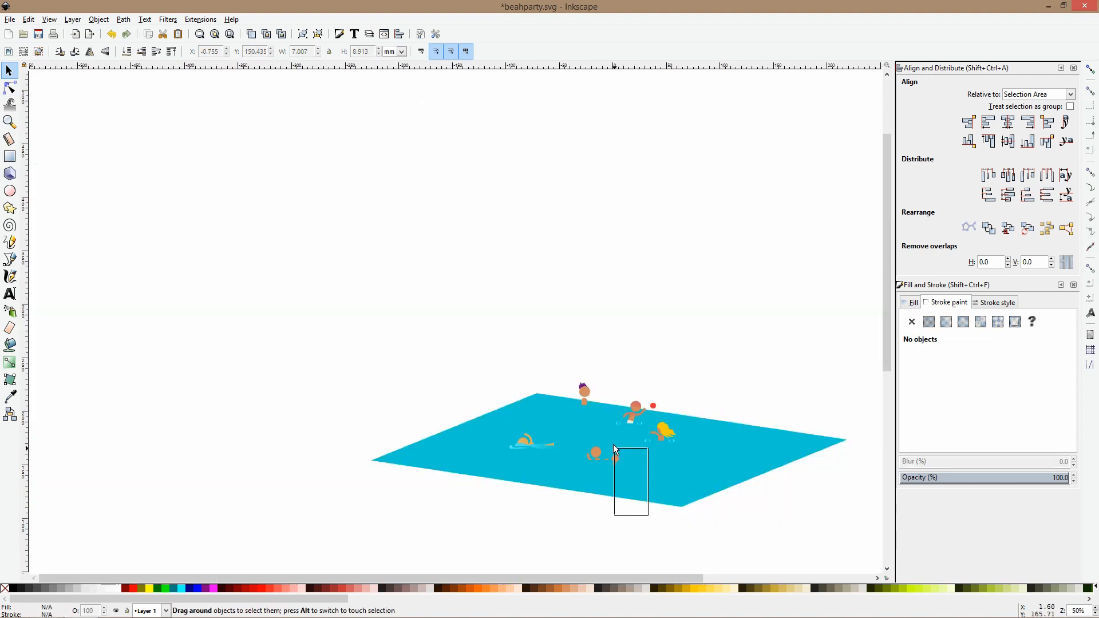
left_click_drag(614, 446, 608, 443)
key("ctrl+g")
left_click_drag(620, 527, 573, 431)
scroll(599, 499, "up", 2)
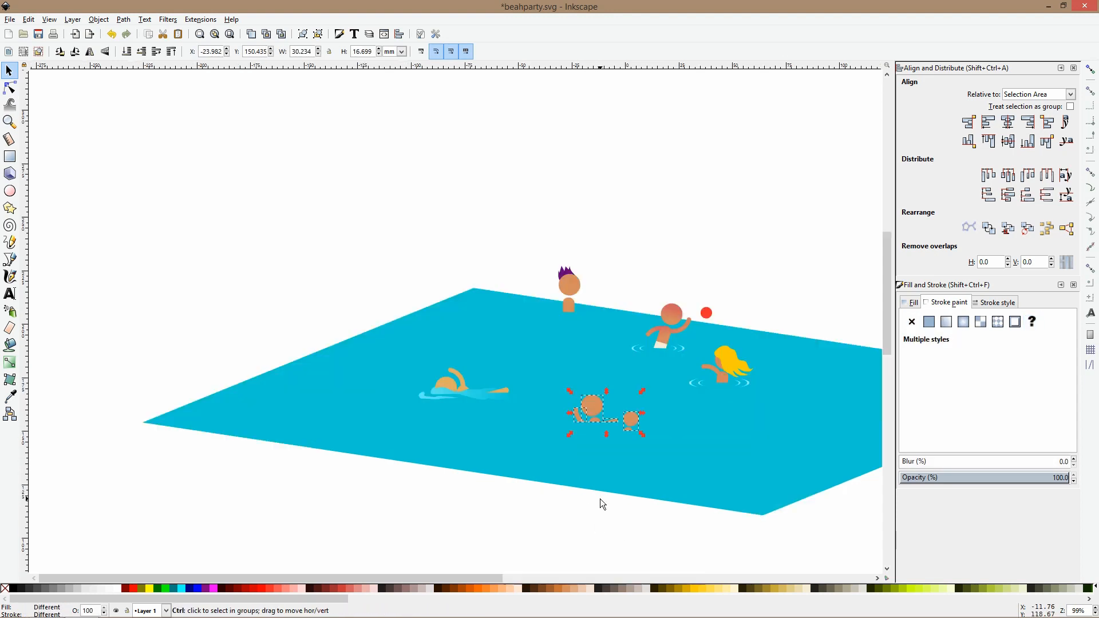
left_click_drag(633, 516, 561, 376)
Group the purple-haired figure's parts, and group the swimmer together with the surrounding splash.
left_click_drag(608, 235, 551, 355)
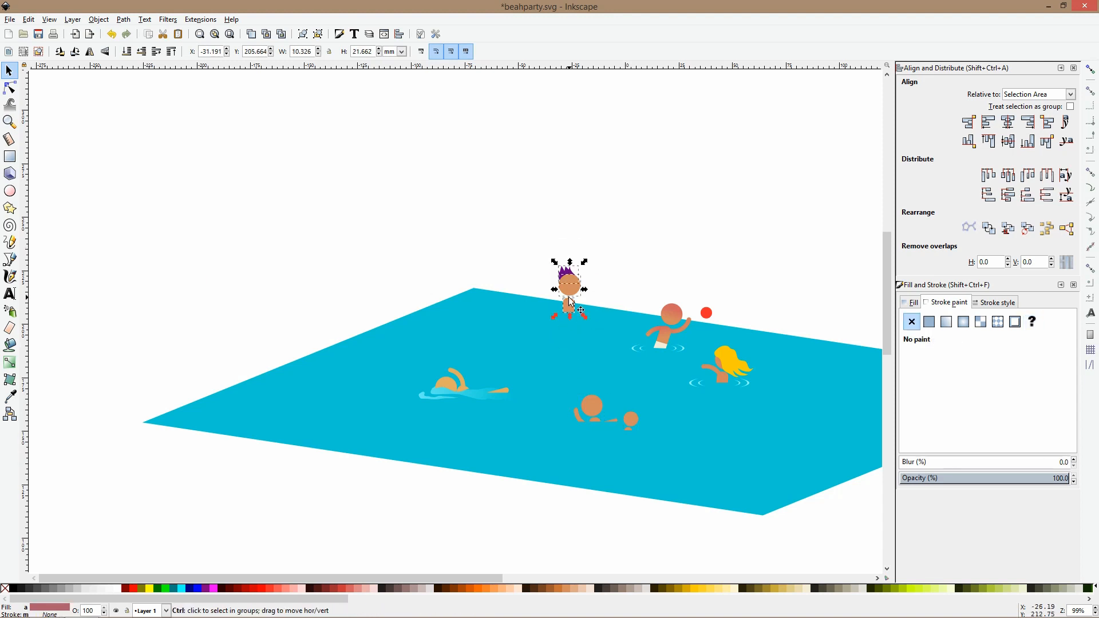
key("ctrl+g")
left_click_drag(264, 250, 547, 435)
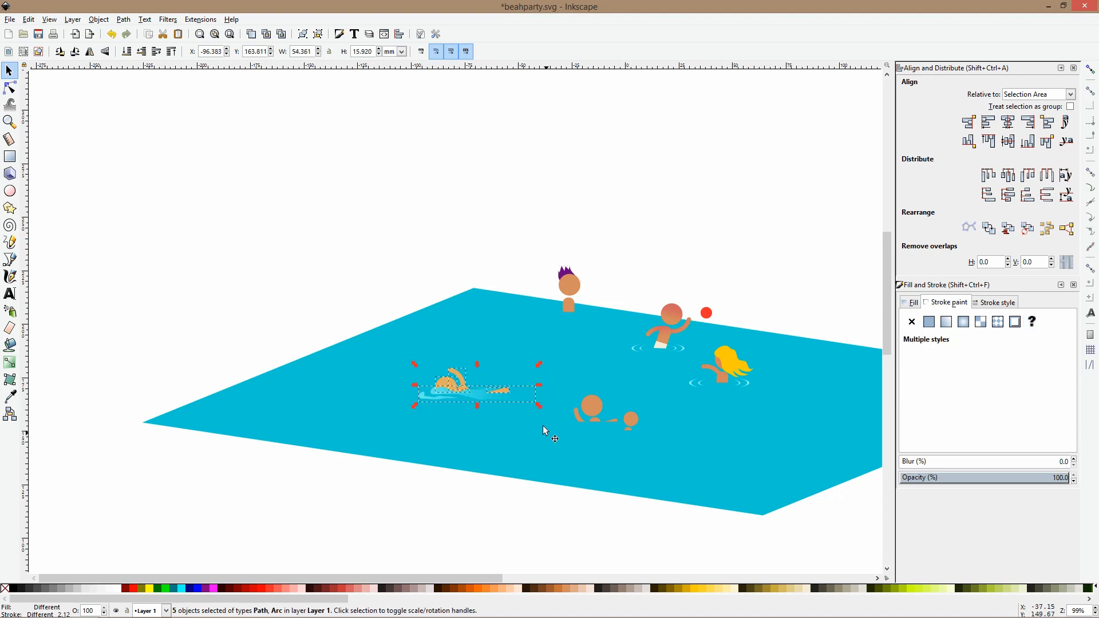
key("ctrl+g")
key("Escape")
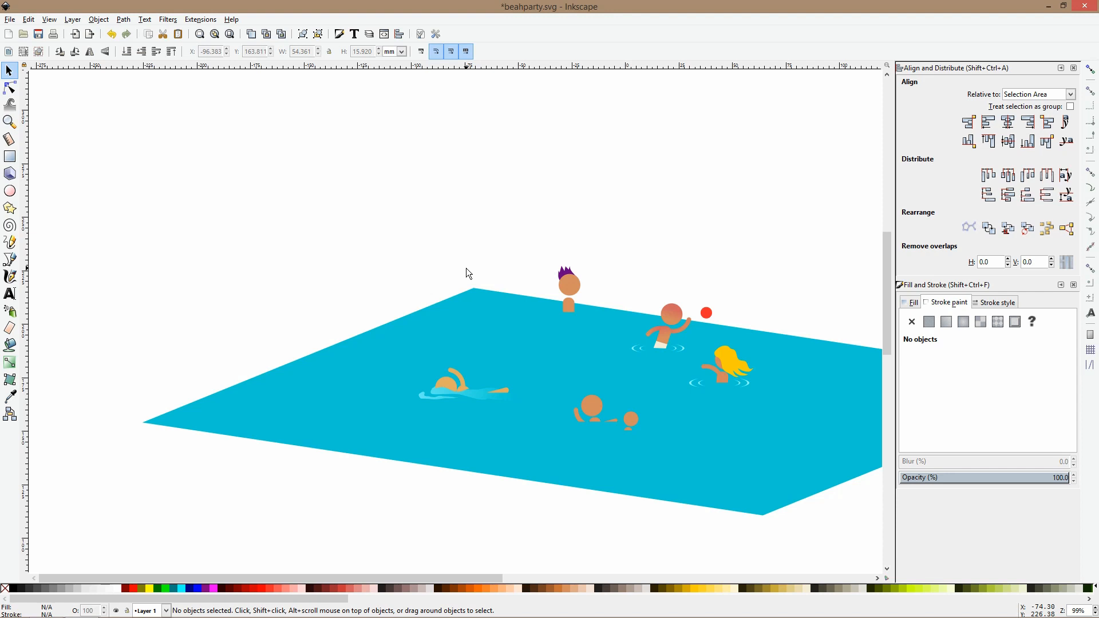
Copy the ball player's water ripples around the larger new bather and stretch them to about 34 mm wide.
left_click(633, 353)
double_click(634, 356)
key("ctrl+v")
mouse_move(611, 411)
left_mouse_down()
mouse_move(632, 411)
mouse_move(623, 426)
left_mouse_up()
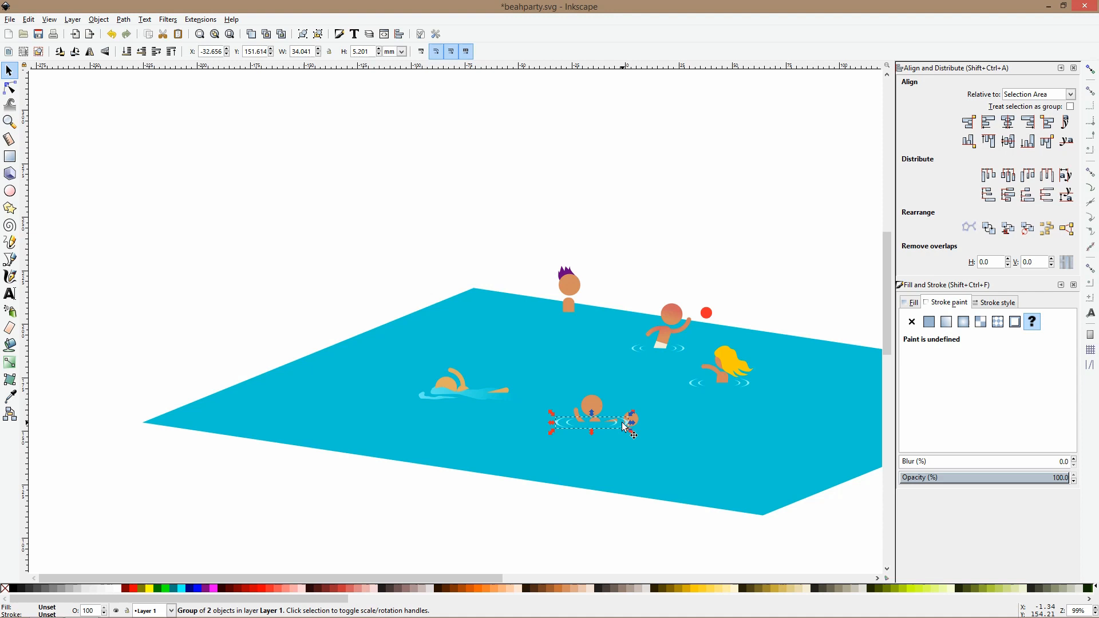
Copy the larger bather's ripples around the smaller bather about 27 mm wide, then add a bigger outer ring and widen the middle ring.
left_click_drag(623, 427, 669, 424)
scroll(645, 435, "up", 4)
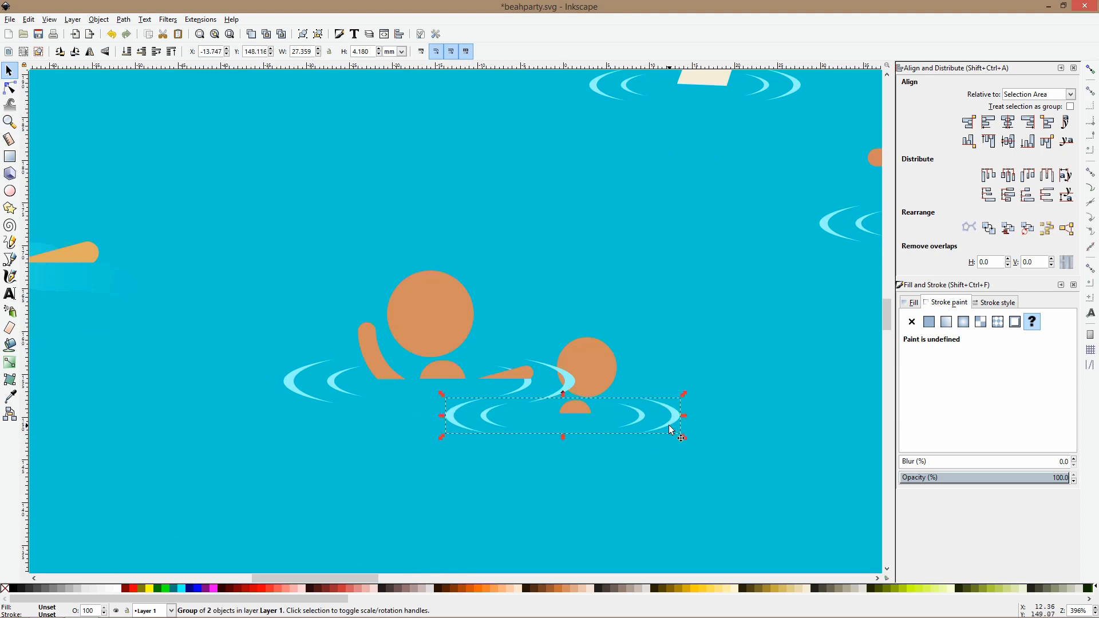
left_click(673, 423, "ctrl")
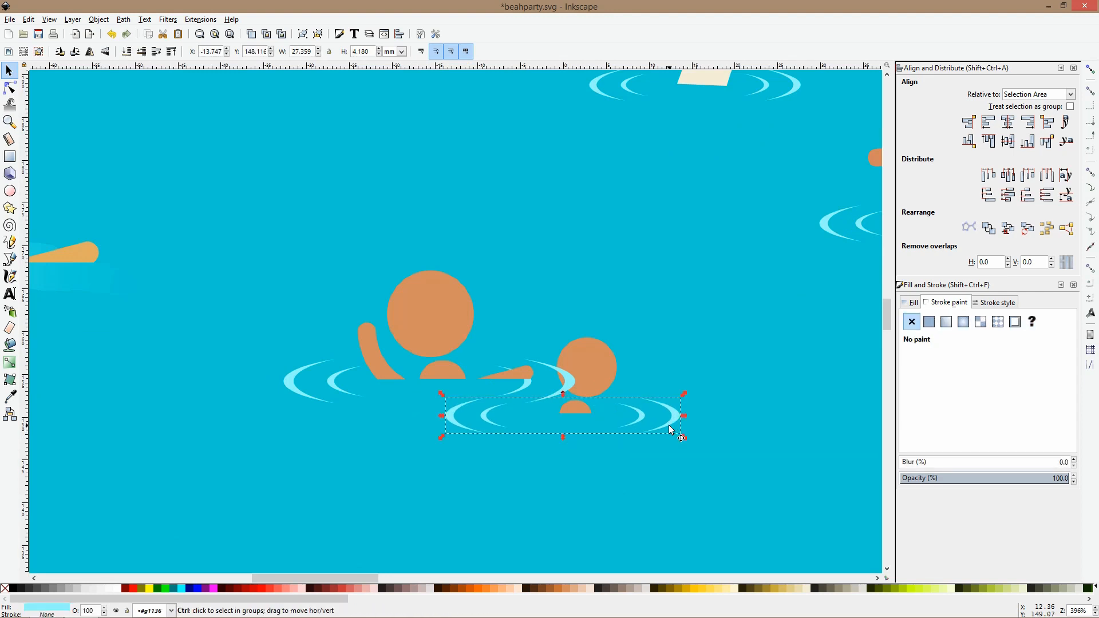
left_click_drag(684, 417, 793, 432)
left_click(689, 415, "ctrl")
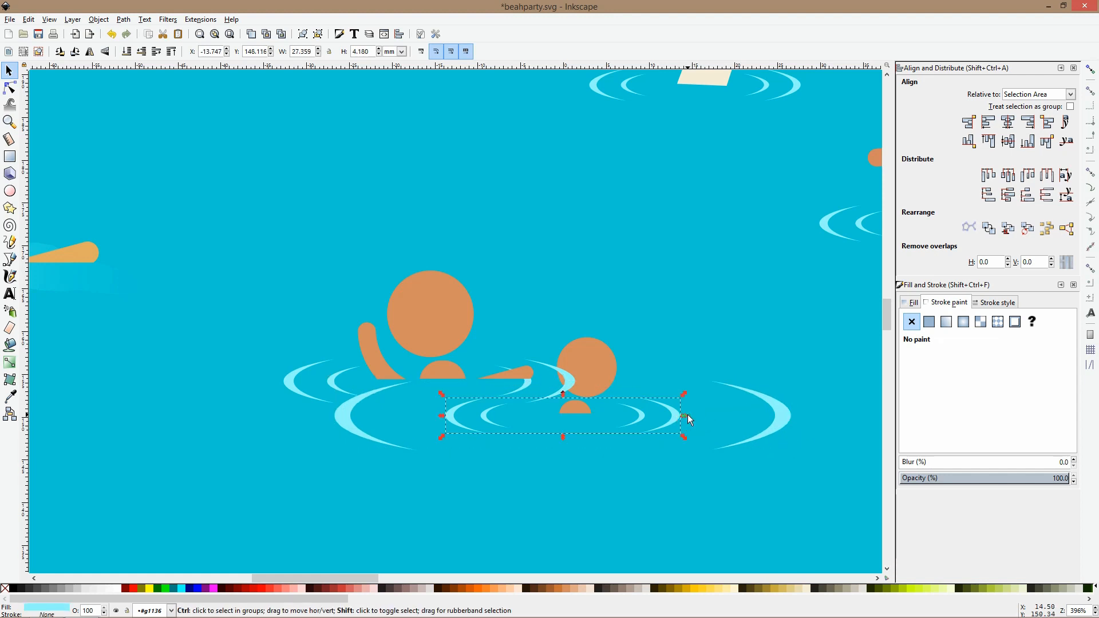
left_click_drag(685, 416, 708, 422)
Lower the larger bather's ripples in the stacking order so they lie behind the smaller bather's head.
left_click(620, 456)
key("ctrl")
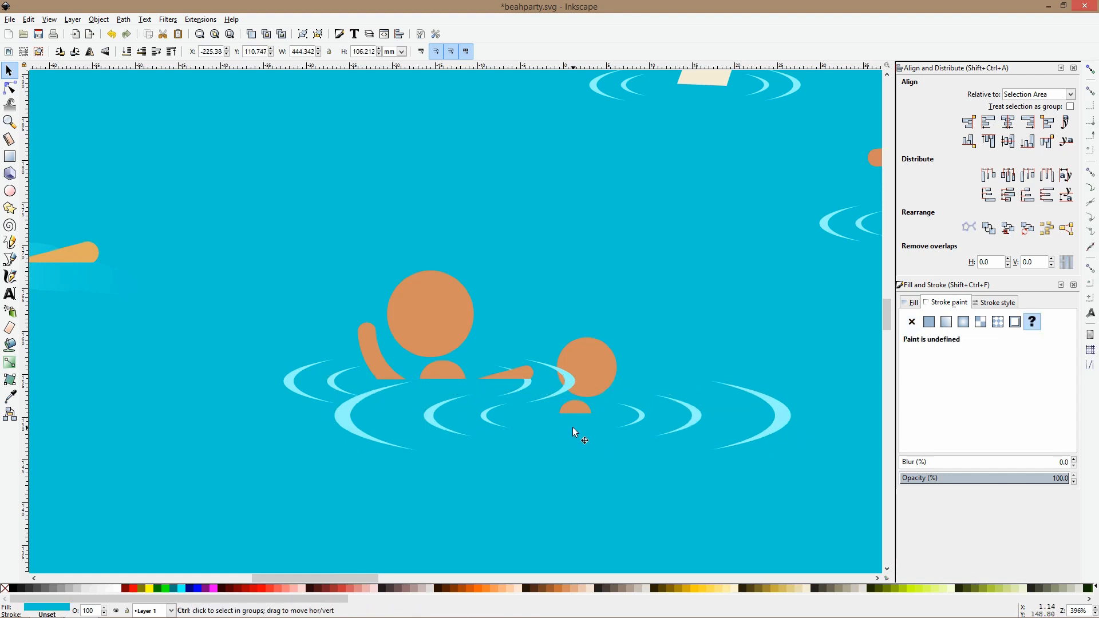
left_click(564, 388)
key("Page_Down")
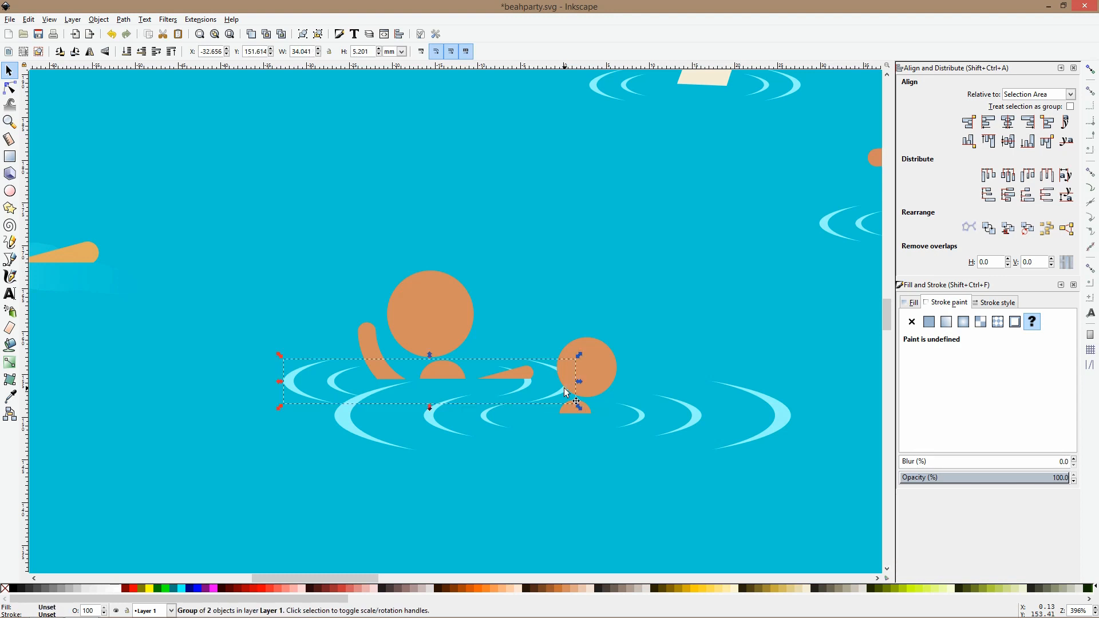
key("Escape")
Duplicate the purple-haired figure and place the copy up and to the right of the original, beyond the water's edge.
scroll(565, 388, "down", 5)
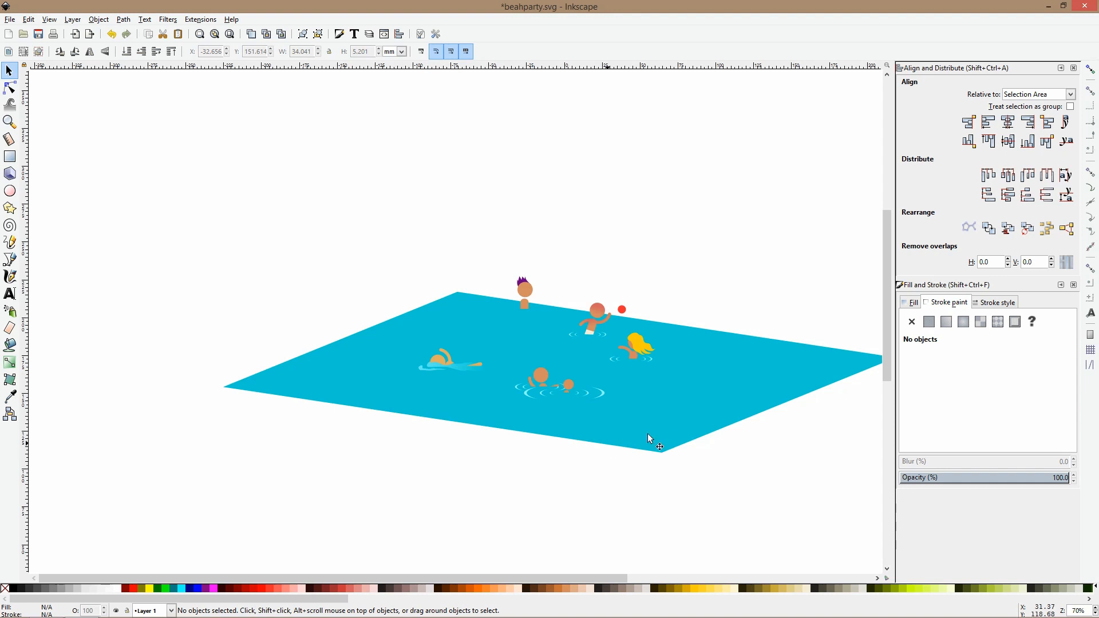
scroll(664, 428, "down", 3)
scroll(705, 429, "up", 3)
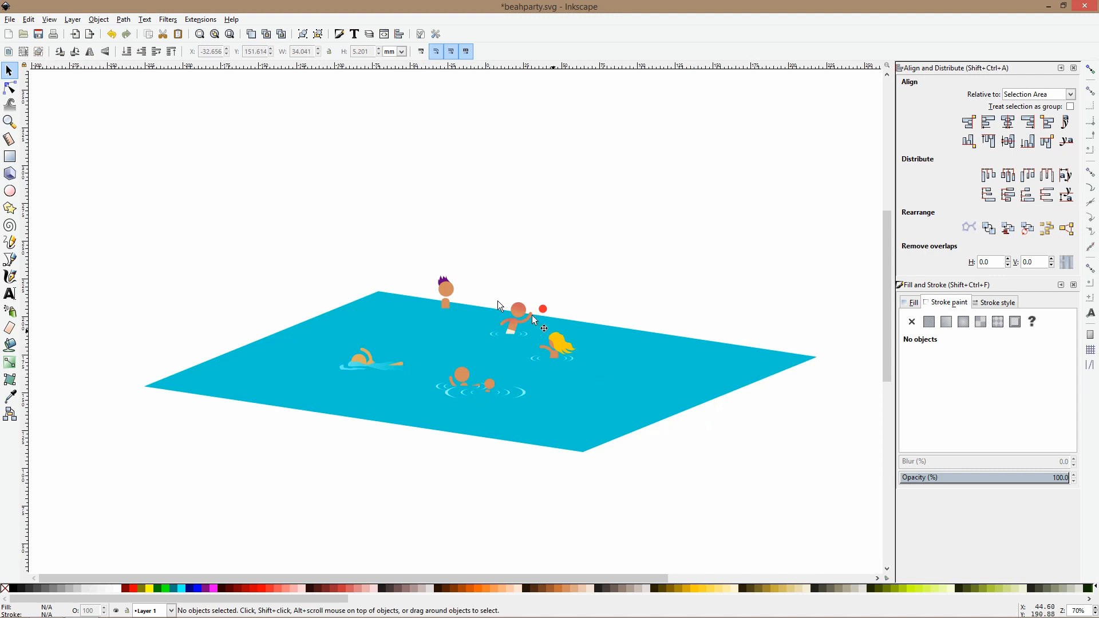
scroll(451, 293, "up", 2)
left_click(452, 293)
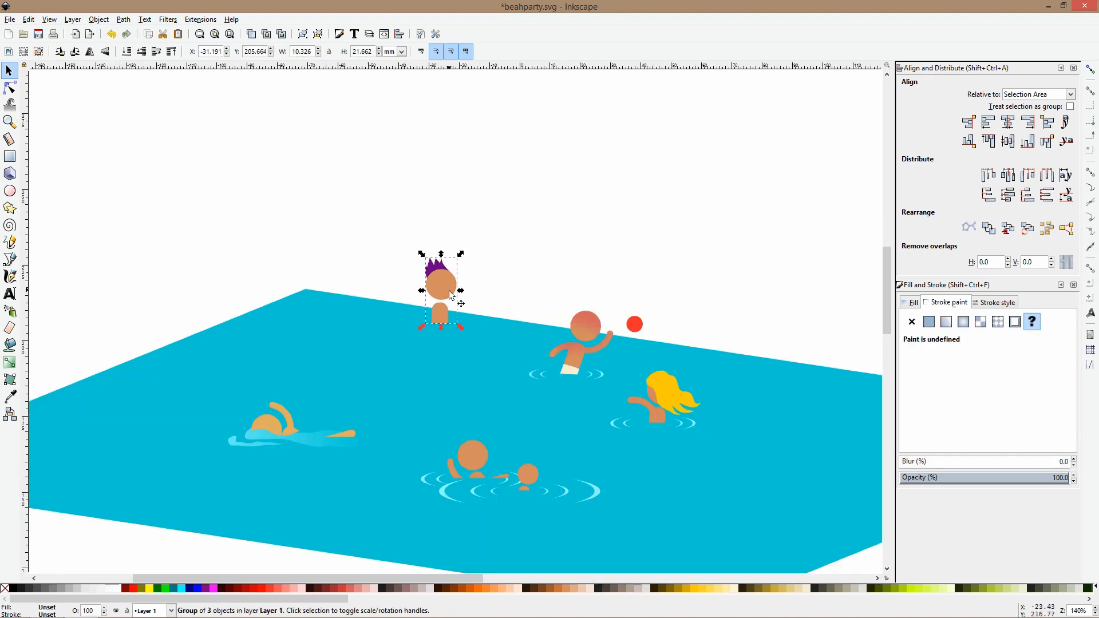
key("ctrl+d")
left_click_drag(451, 295, 506, 241)
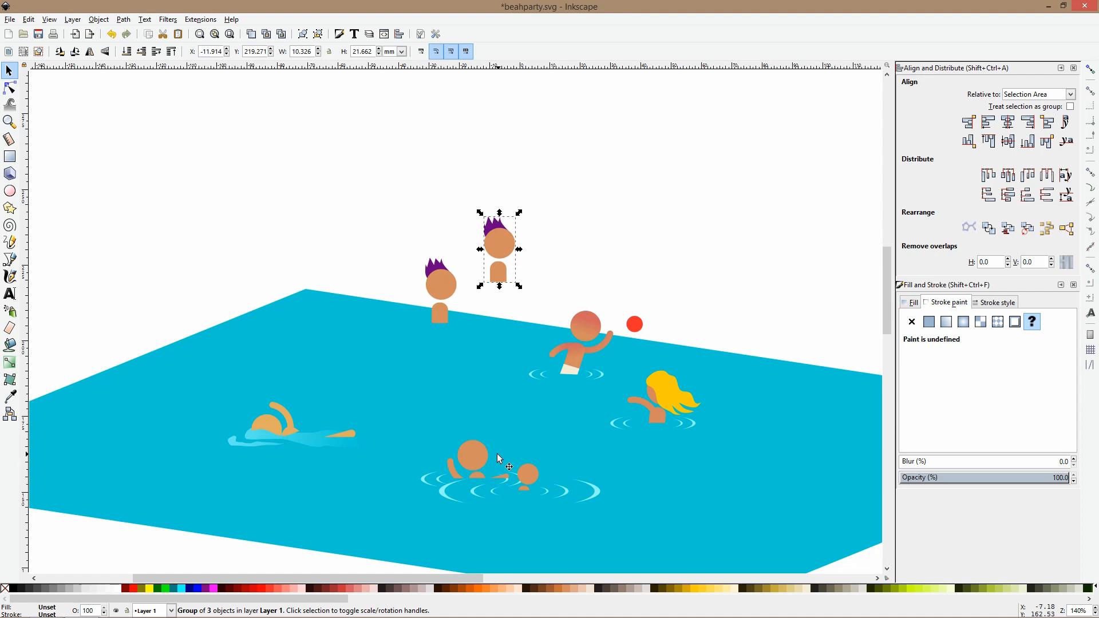
Draw a spiky hair outline with straight segments around the upper left side of the larger bather's head.
scroll(494, 446, "down", 4)
scroll(473, 366, "up", 3, "ctrl")
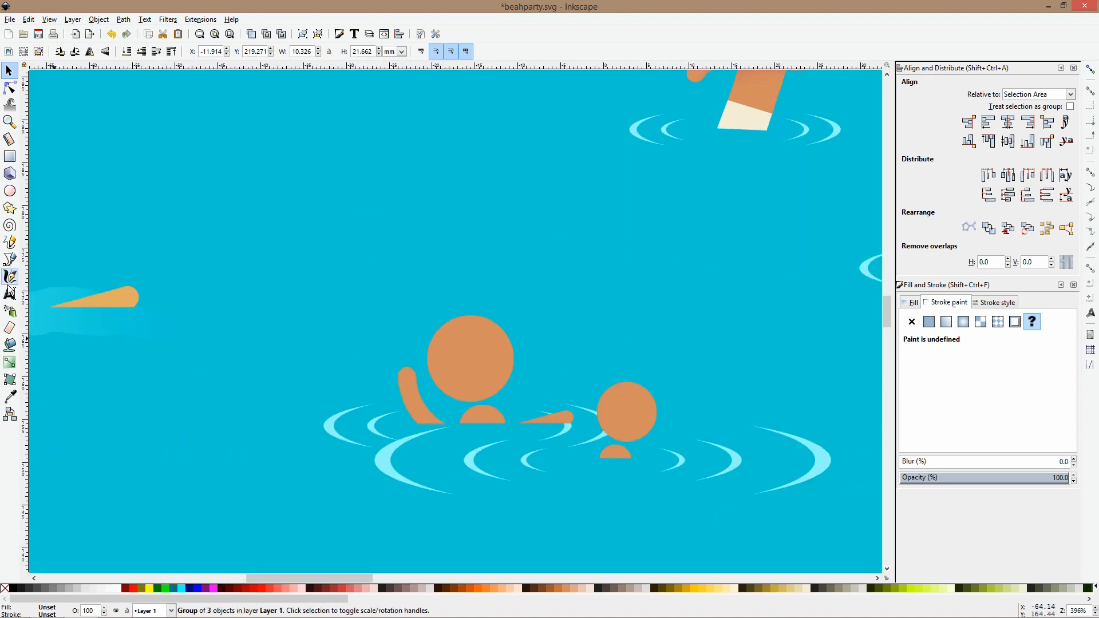
left_click(10, 259)
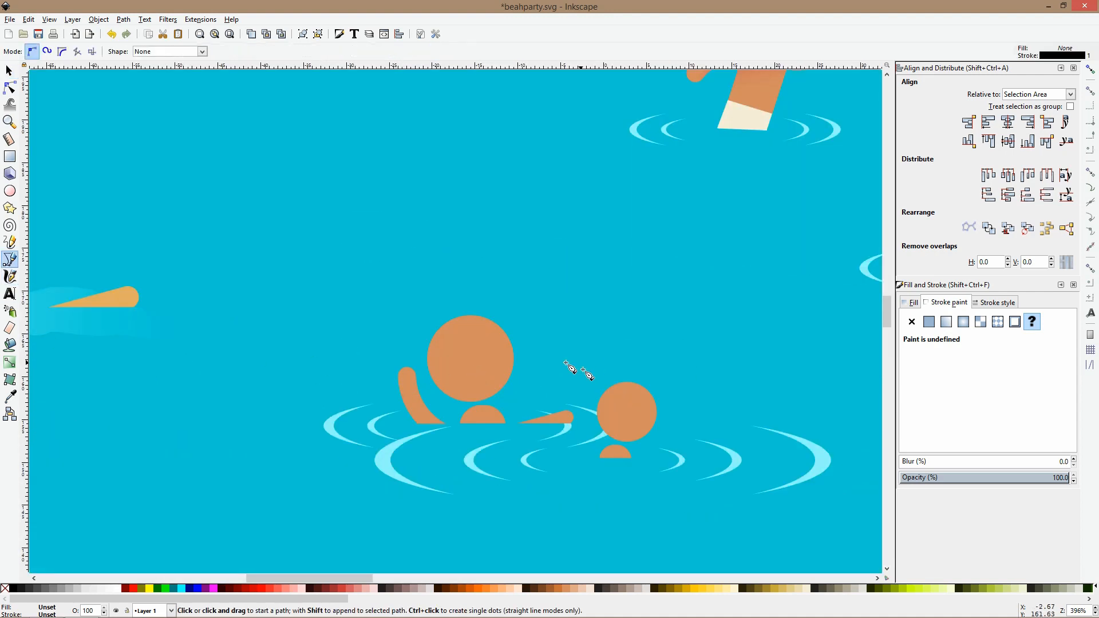
left_click(491, 319)
left_click(431, 300)
left_click(441, 316)
left_click(376, 325)
left_click(424, 332)
left_click(399, 359)
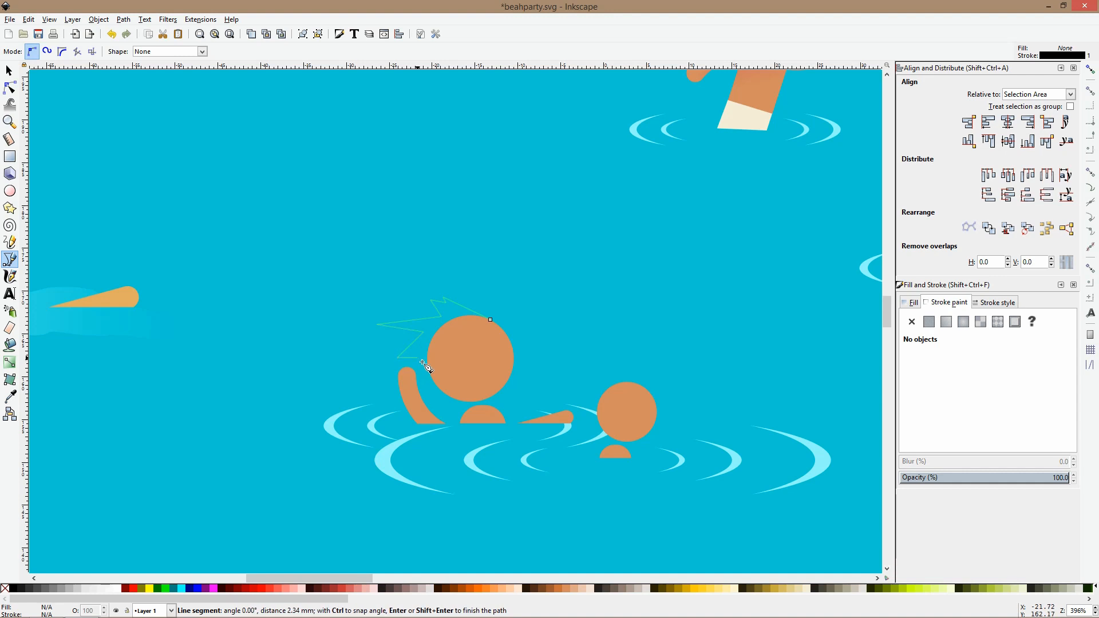
left_click(424, 368)
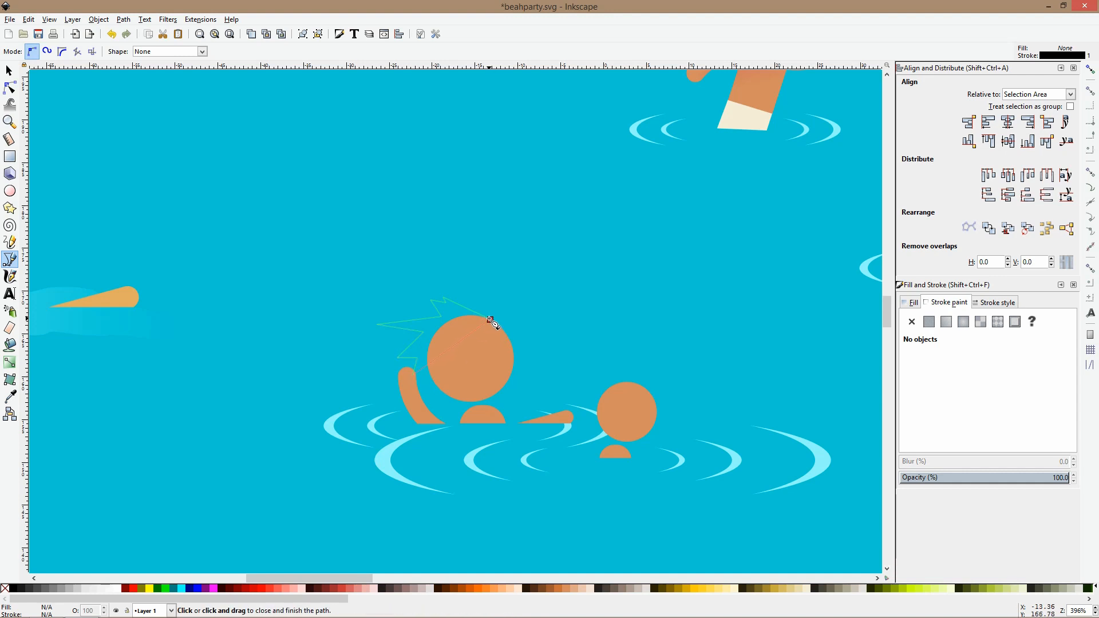
Close the spiky hair outline on the larger swimmer's bare head, fill it orange and remove its stroke.
left_click(490, 319)
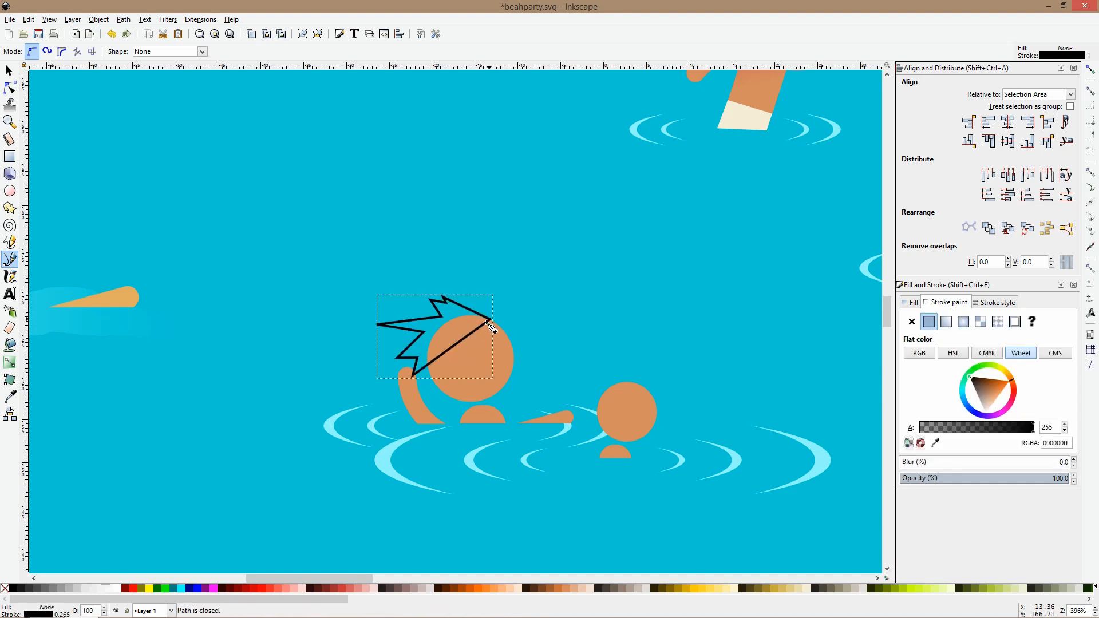
left_click(470, 590)
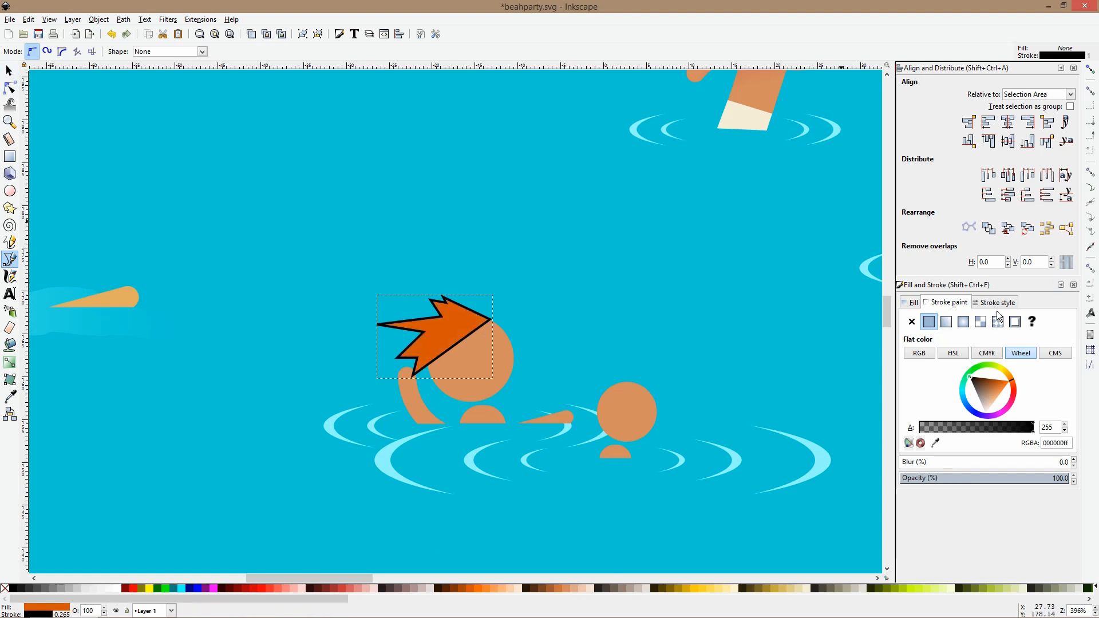
left_click(909, 322)
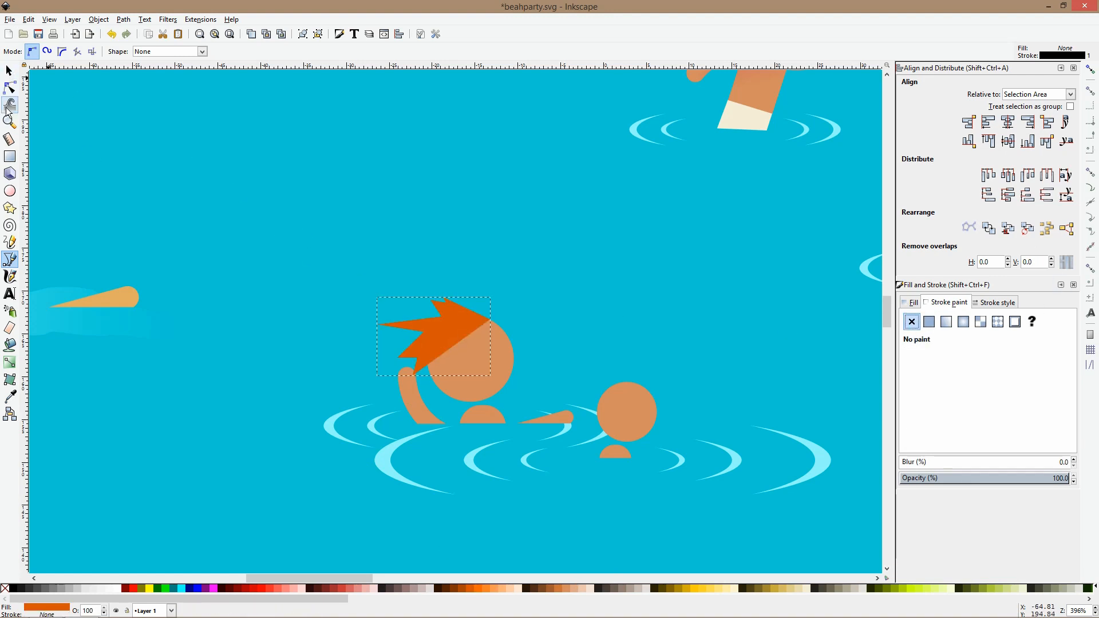
Bend the straight inner edge of the orange hair into a curved hairline, adding a smooth node near its lower end.
left_click(9, 87)
scroll(459, 343, "up", 2)
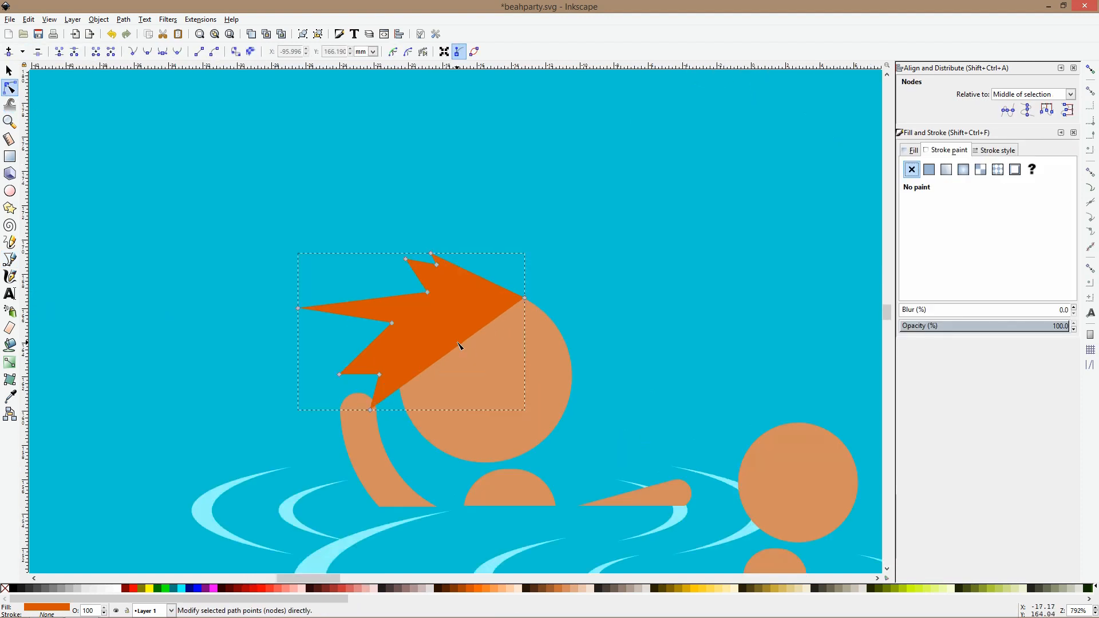
left_click_drag(465, 343, 433, 351)
double_click(407, 386)
left_click_drag(408, 387, 435, 397)
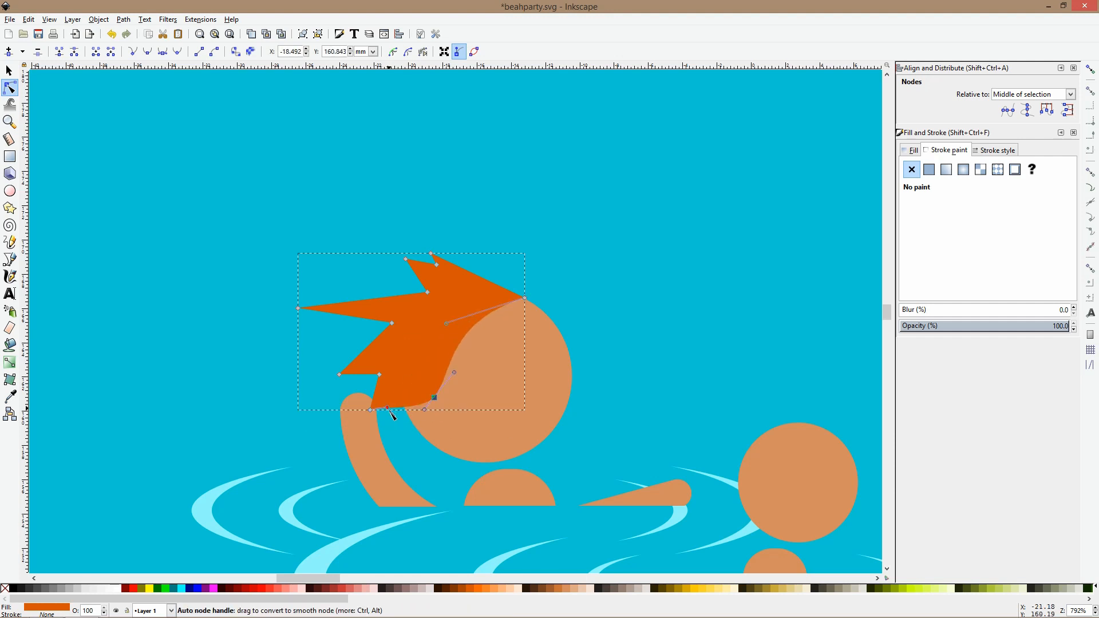
Shorten the longest orange hair spike and bend the spikes and crown of the hair into smooth curves.
left_click_drag(299, 308, 369, 305)
left_click_drag(368, 346, 362, 336)
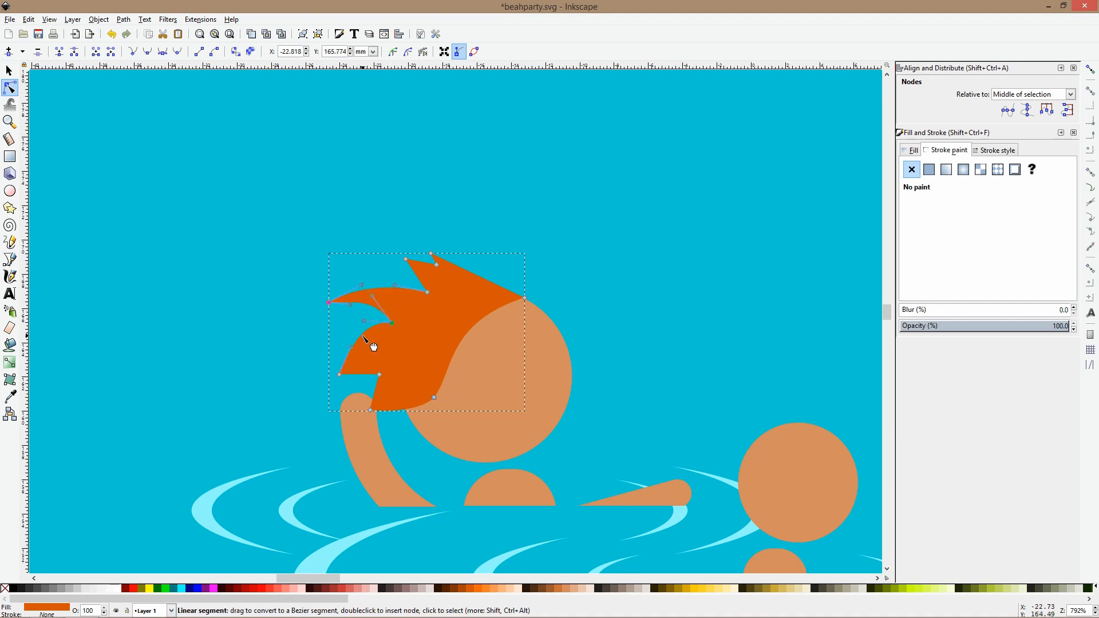
left_click_drag(367, 378, 366, 372)
left_click_drag(406, 259, 507, 276)
left_click(525, 299)
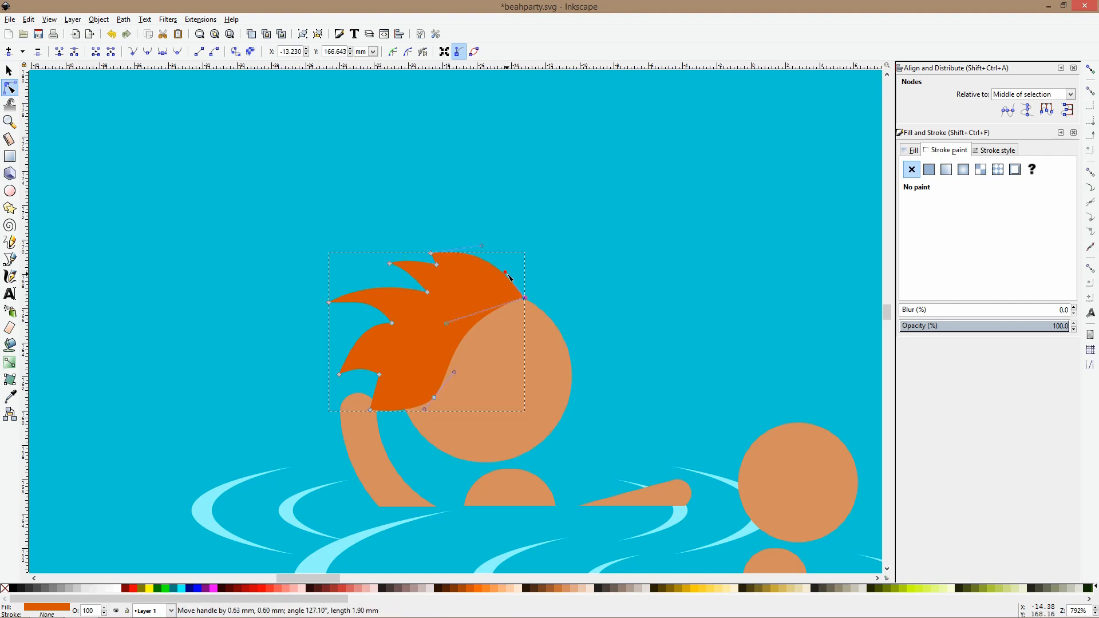
key("s")
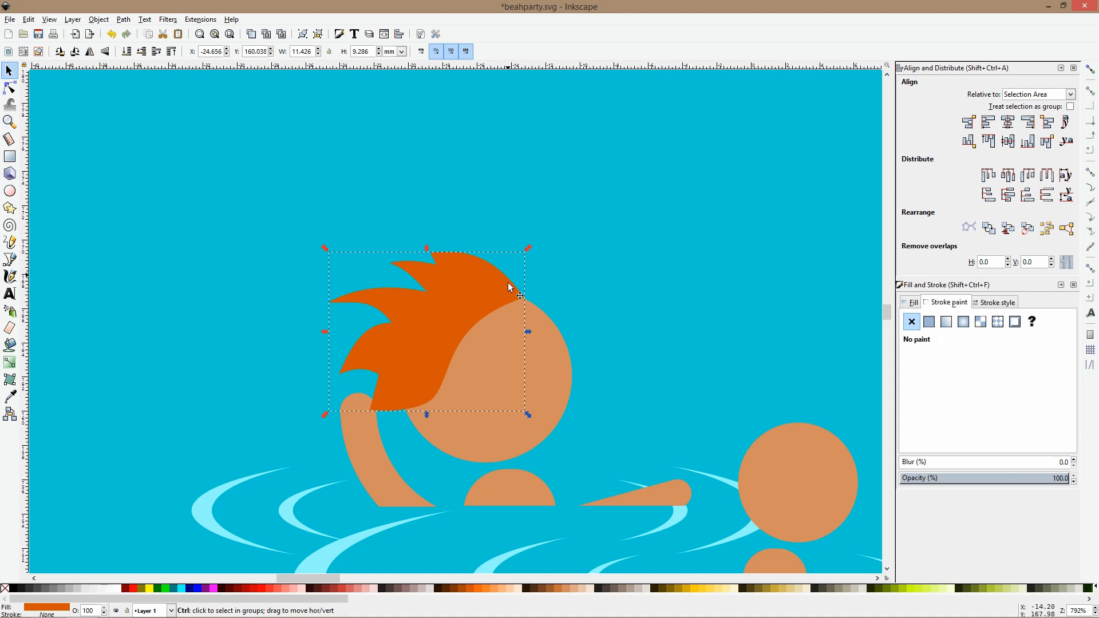
scroll(513, 293, "down", 1, "ctrl")
left_click(555, 295)
scroll(555, 294, "down", 6, "ctrl")
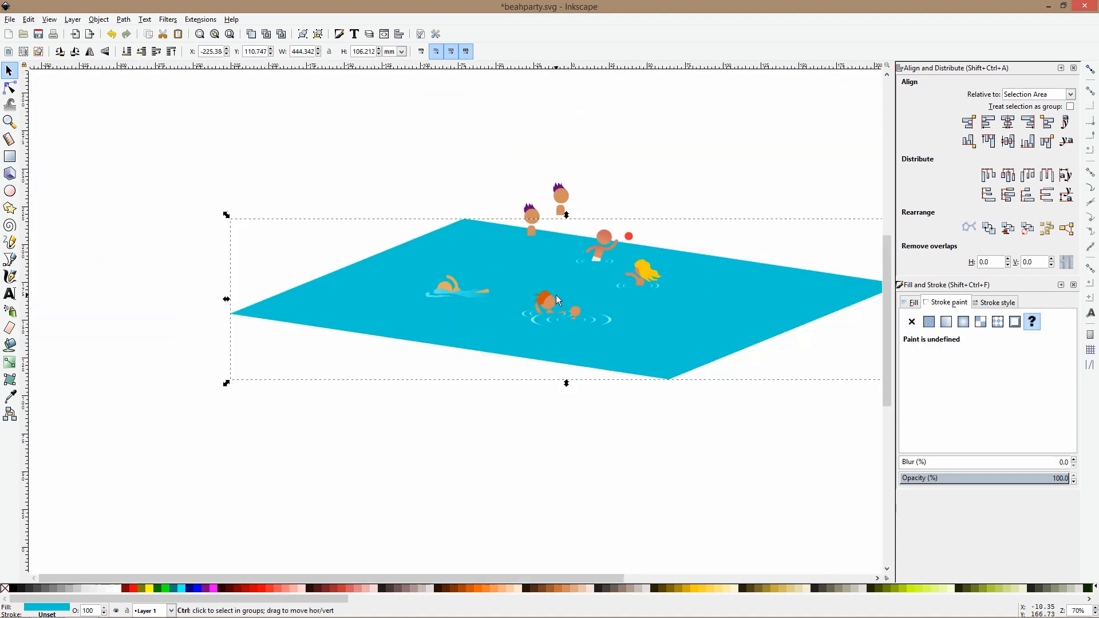
left_click(564, 430)
Draw a closed, crown-like spiky hair outline over the upper right of the small swimmer's head.
scroll(583, 308, "up", 7, "ctrl")
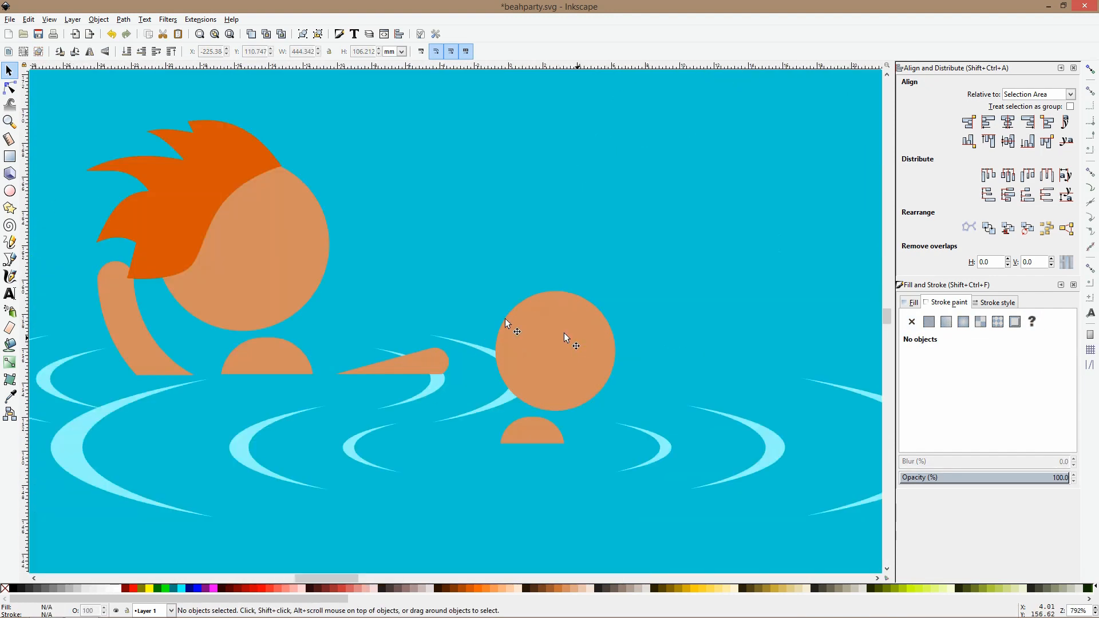
left_click(10, 259)
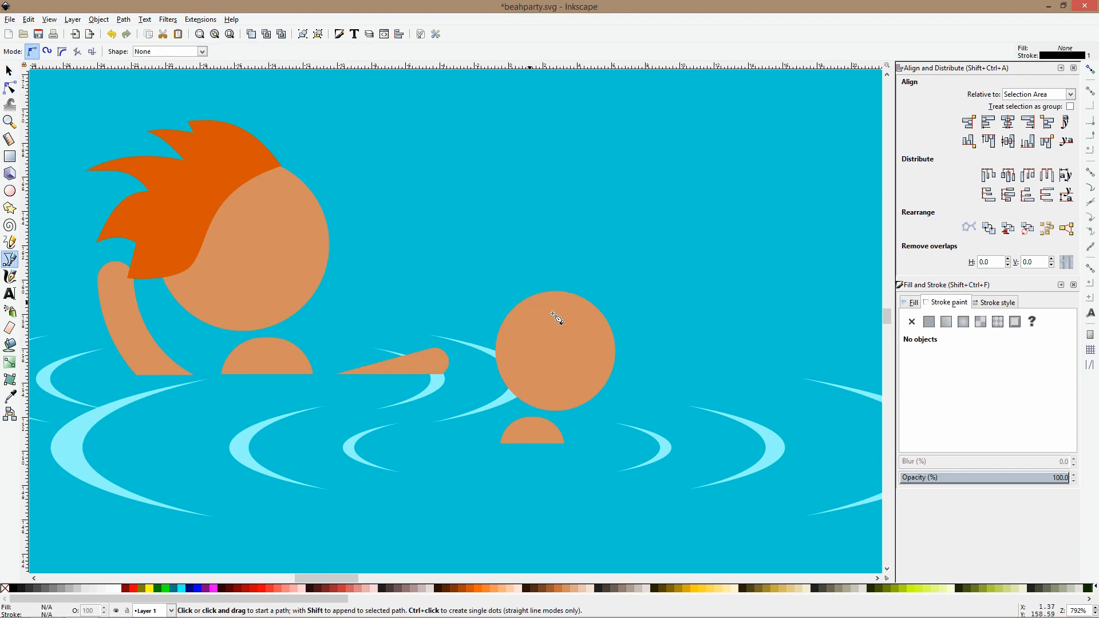
left_click(607, 347)
left_click(561, 333)
left_click(553, 292)
left_click(573, 313)
left_click(580, 268)
left_click(599, 284)
left_click(617, 317)
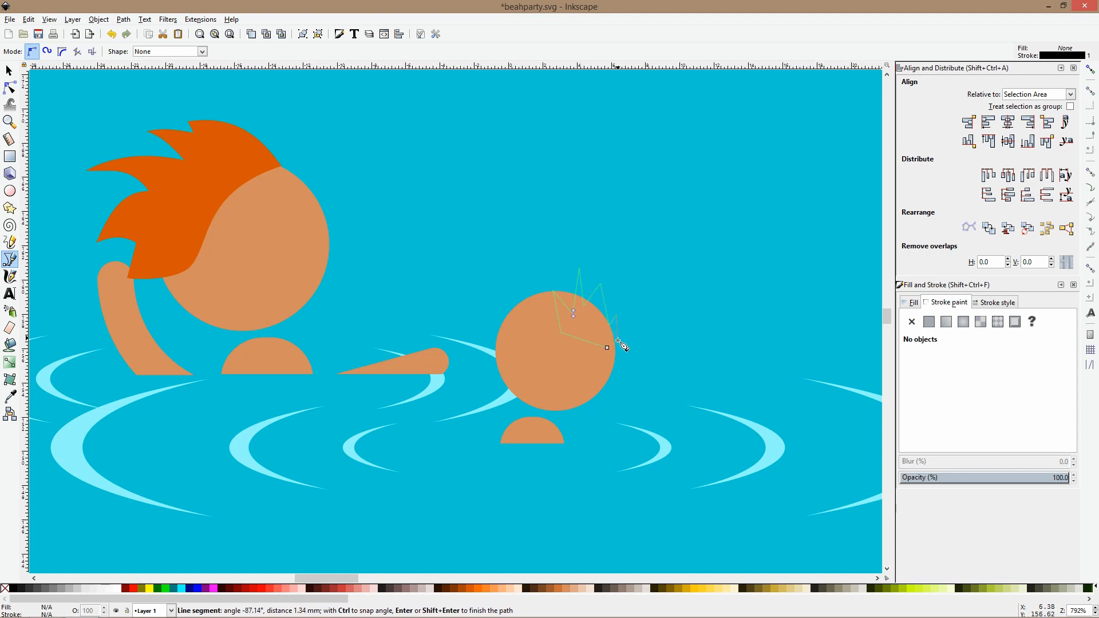
left_click(606, 348)
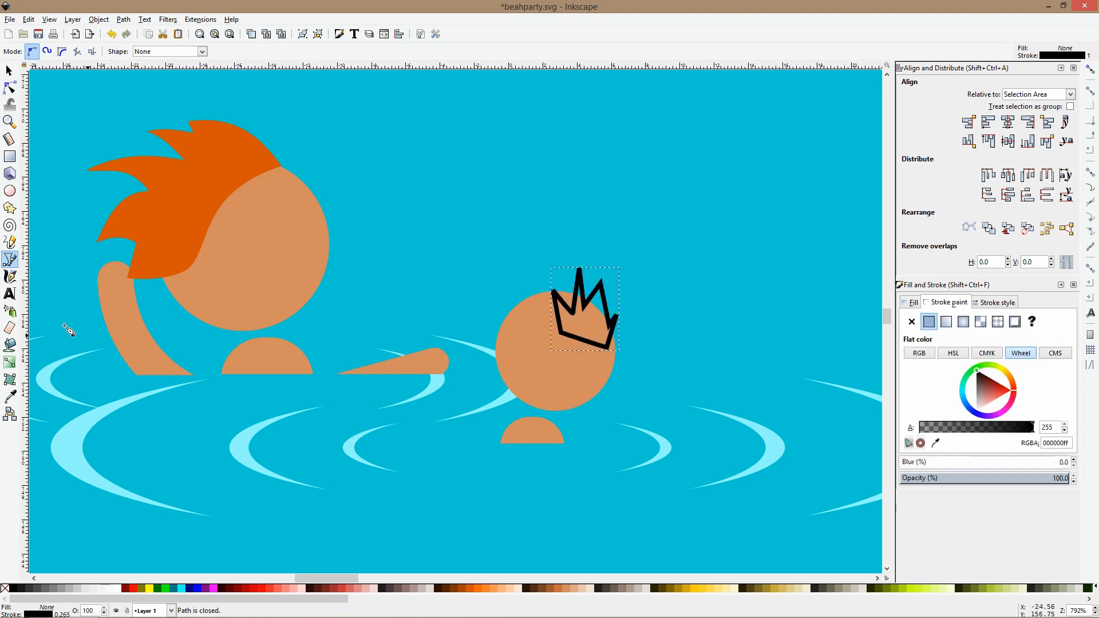
Bend the spikes and lower edges of the small swimmer's hair outline into smooth curves.
left_click(9, 396)
left_click(10, 87)
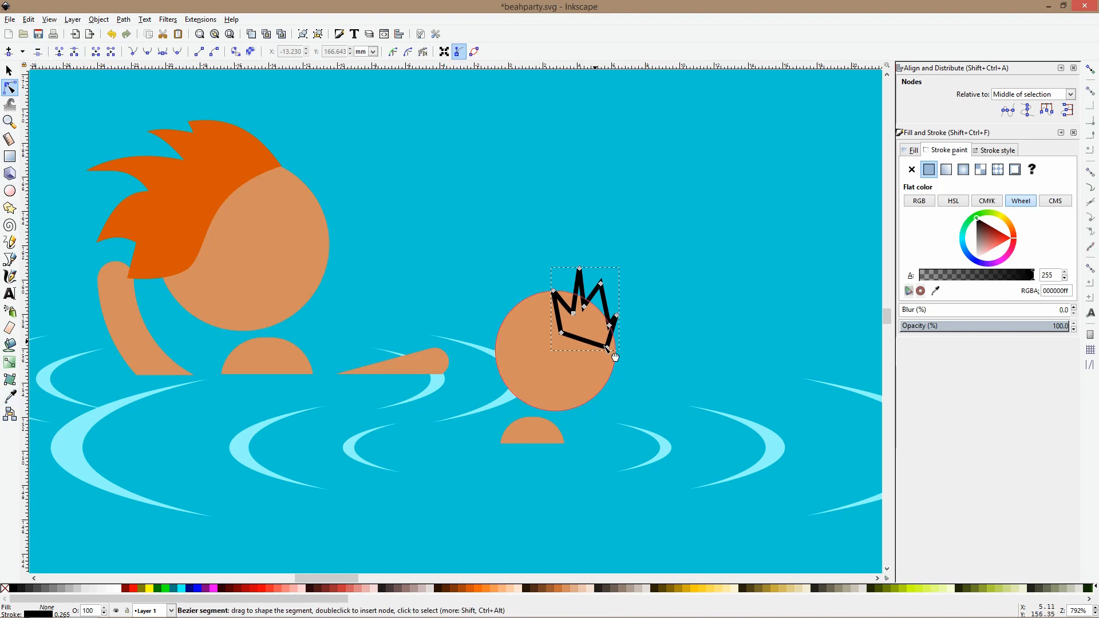
left_click_drag(575, 295, 571, 293)
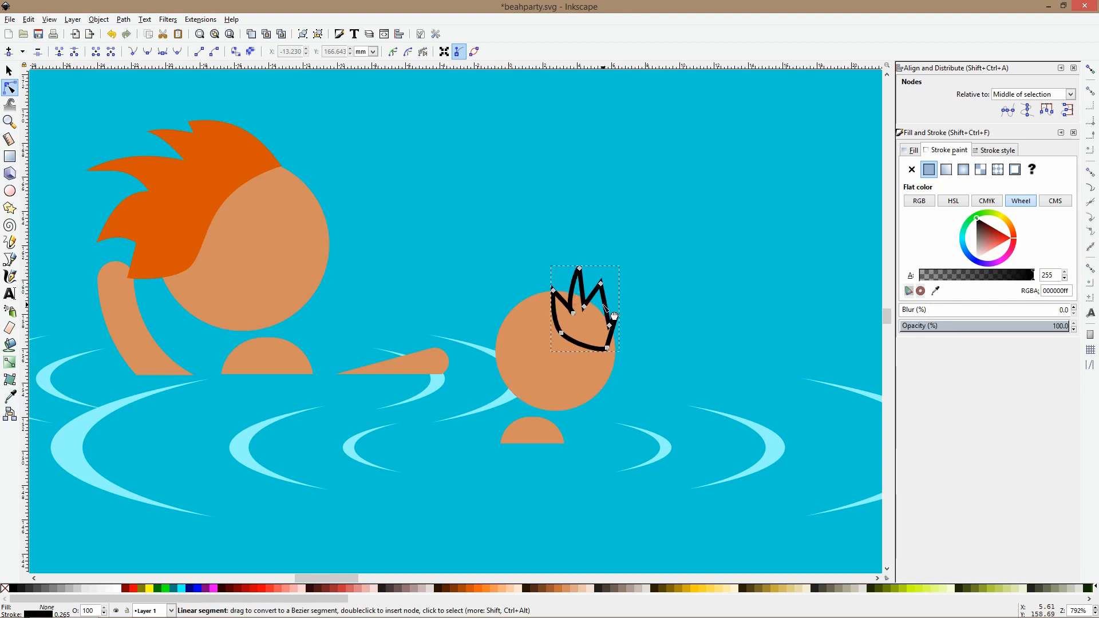
left_click_drag(608, 342, 623, 346)
key("s")
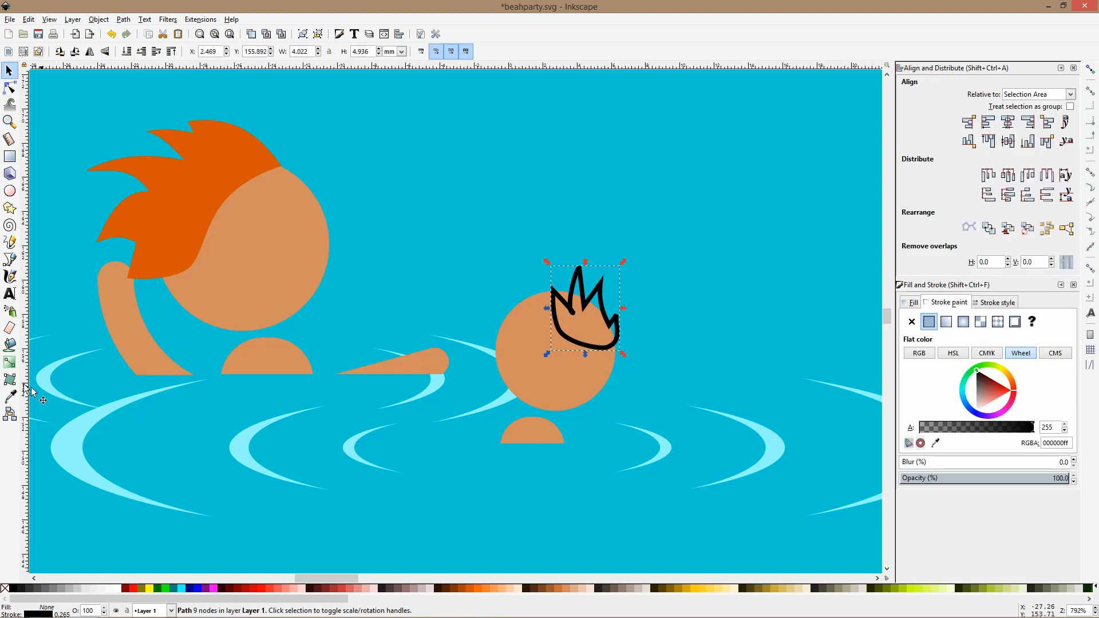
Fill the small swimmer's hair with the orange sampled from the larger swimmer's hair and remove its stroke.
left_click(9, 396)
left_click(166, 240)
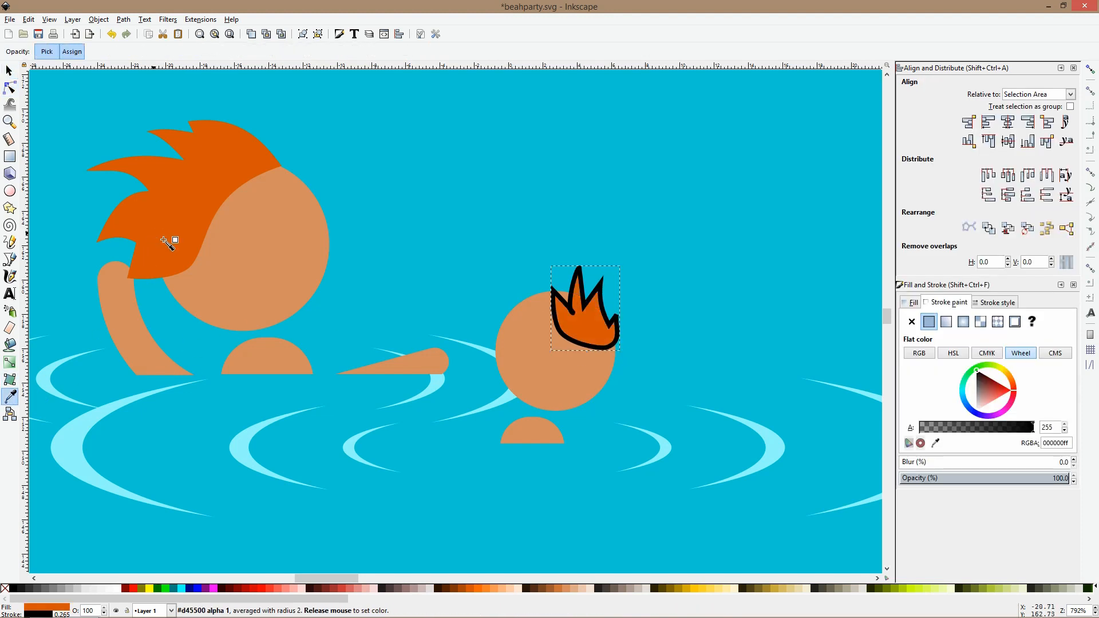
left_click(912, 322)
key("5")
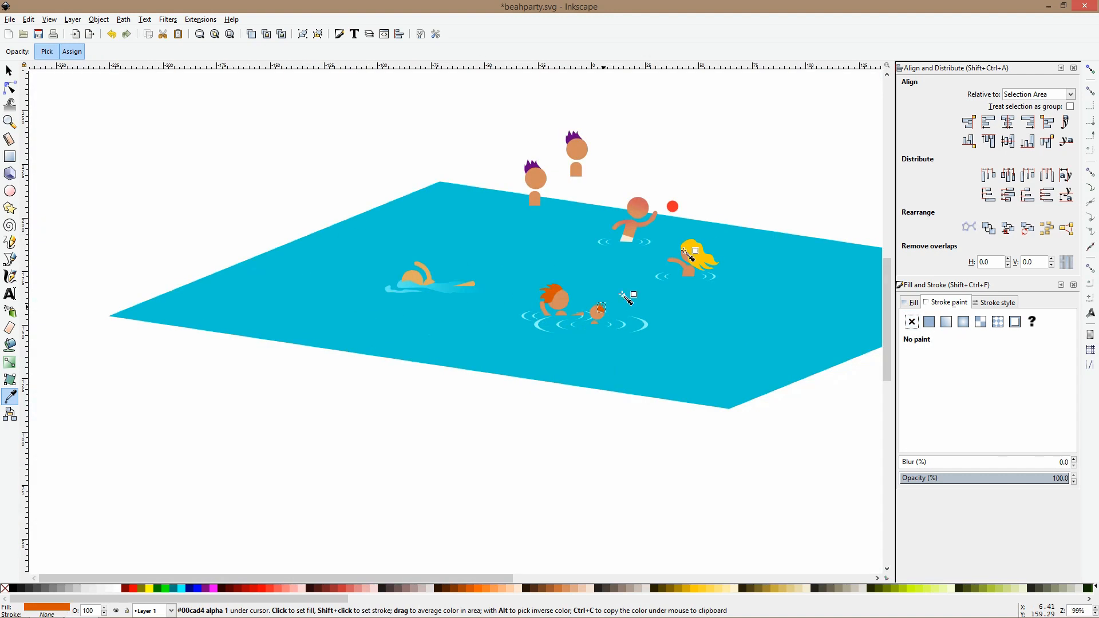
Duplicate the blonde swimmer's torso inside its group and fill the copy red.
scroll(731, 283, "up", 7)
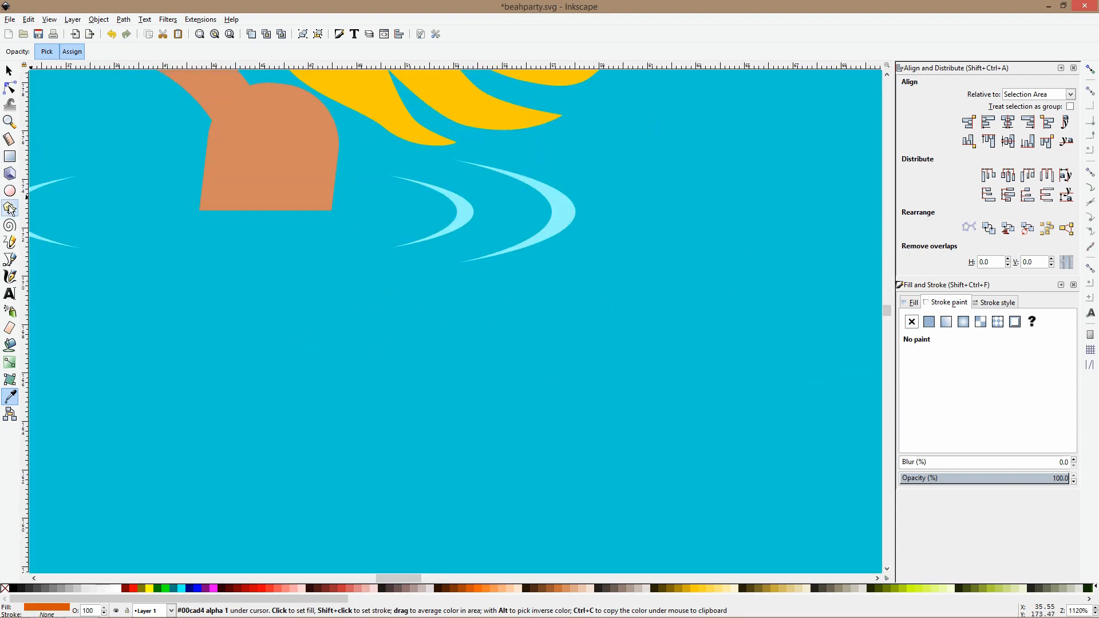
left_click(10, 259)
scroll(223, 179, "up", 4)
scroll(240, 194, "up", 4)
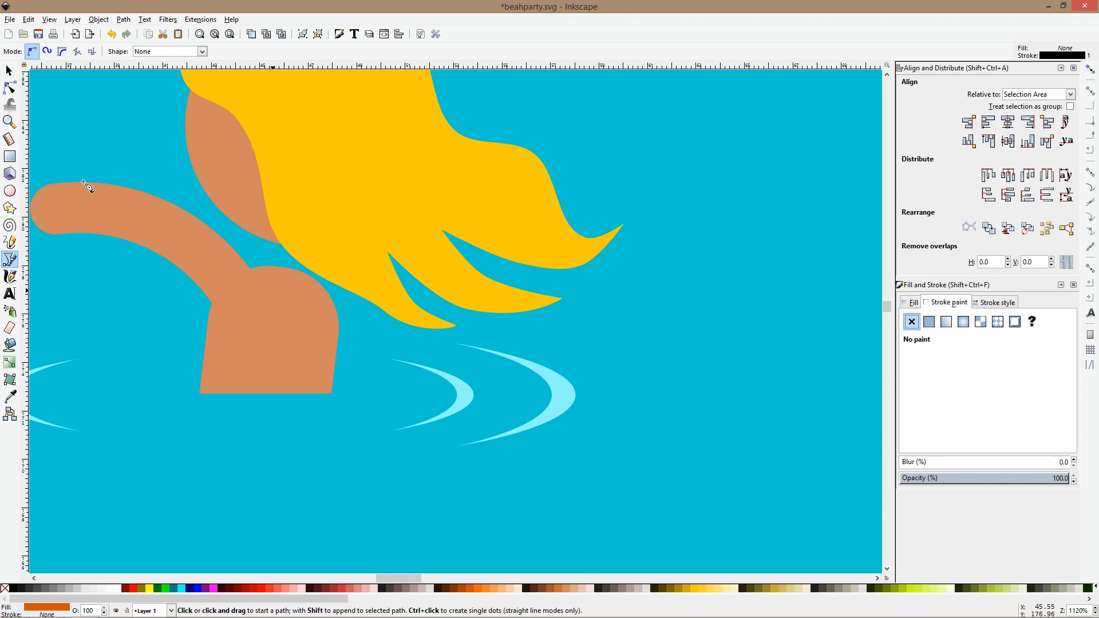
left_click(9, 70)
left_click(304, 376)
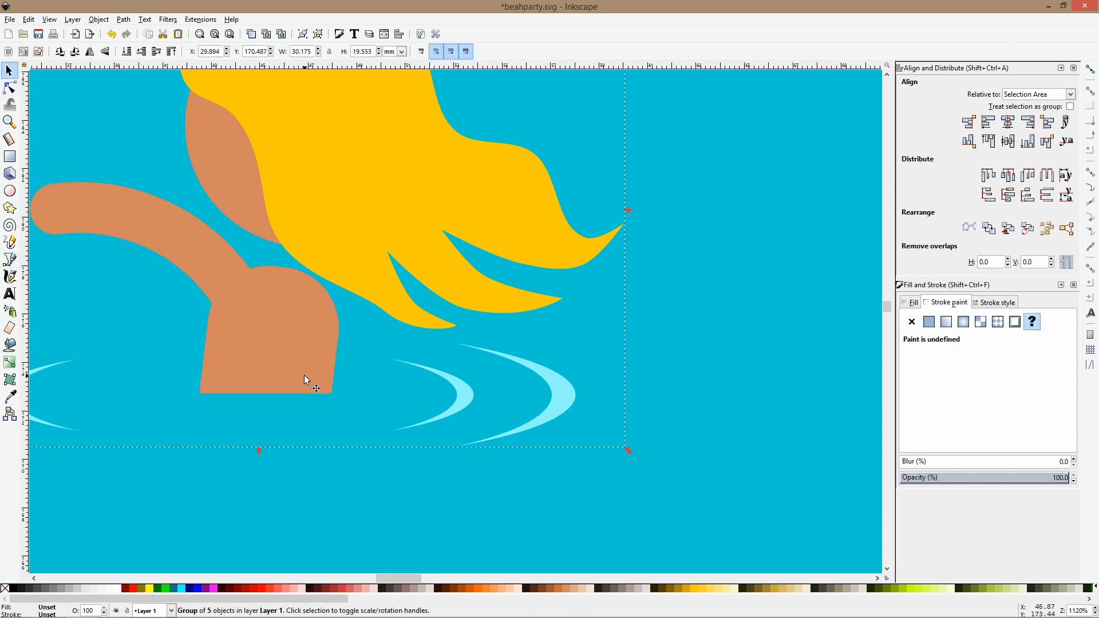
double_click(284, 351)
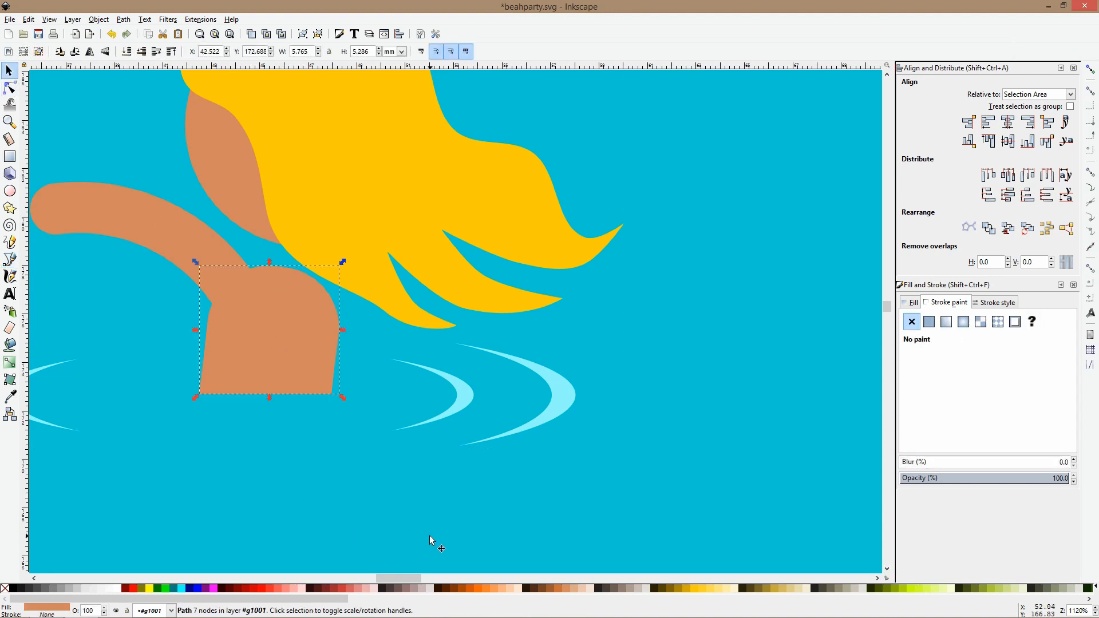
left_click(260, 589)
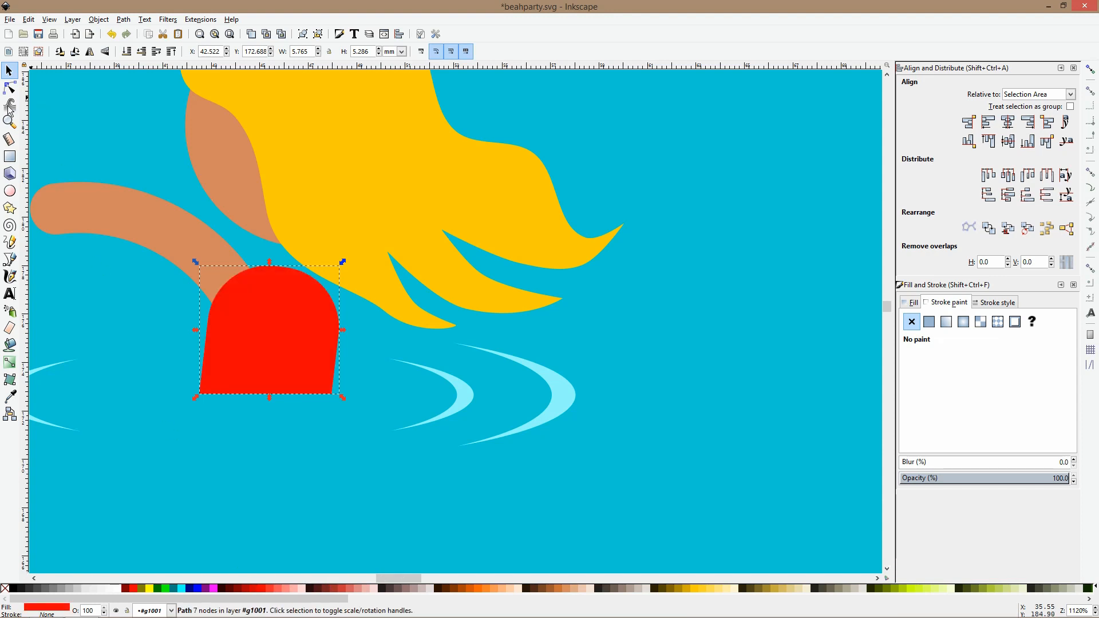
Draw an ellipse about 3.9 by 5.1 mm, tilt it over the torso's left shoulder, and fill the torso copy near-black.
left_click(9, 191)
left_click_drag(197, 257, 268, 343)
left_click(326, 51)
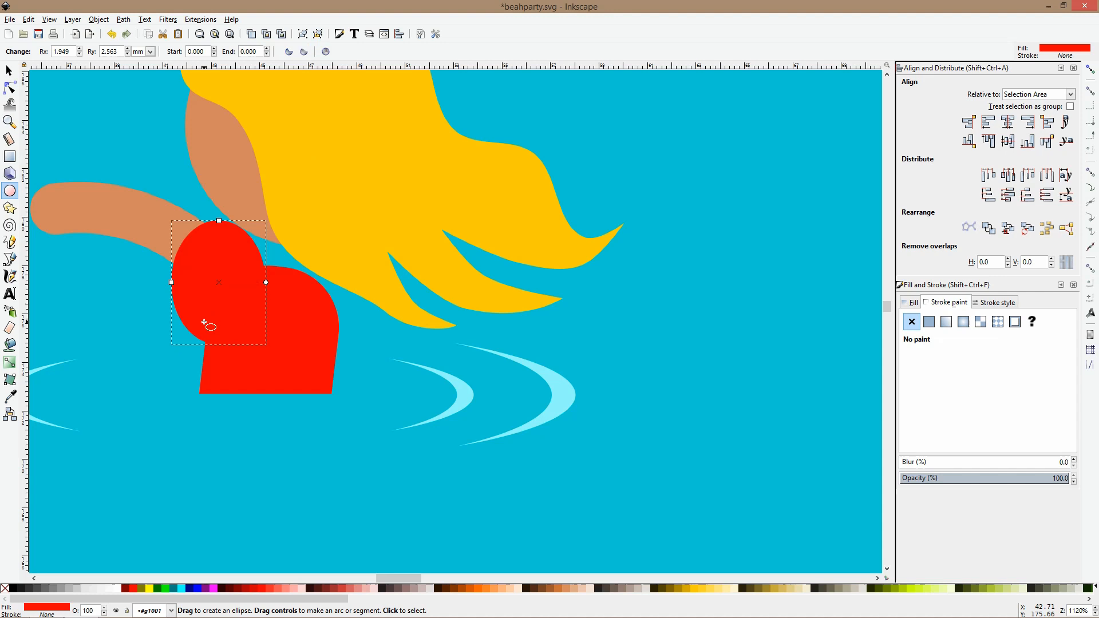
key("s")
left_click_drag(208, 262, 219, 276)
left_click_drag(231, 229, 246, 270)
left_click(305, 298)
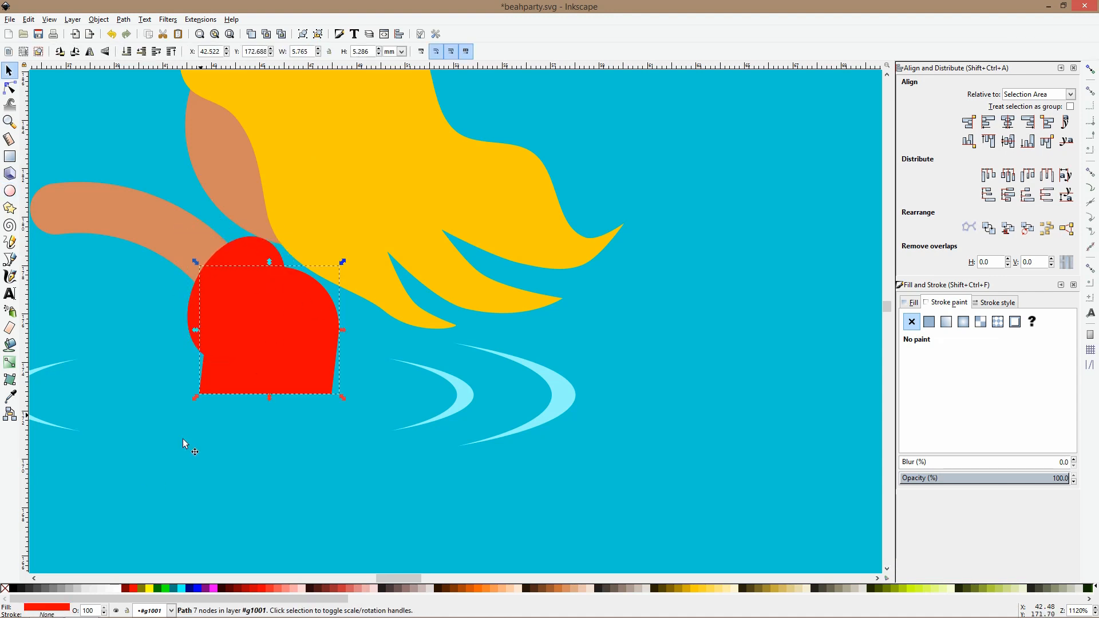
left_click(22, 590)
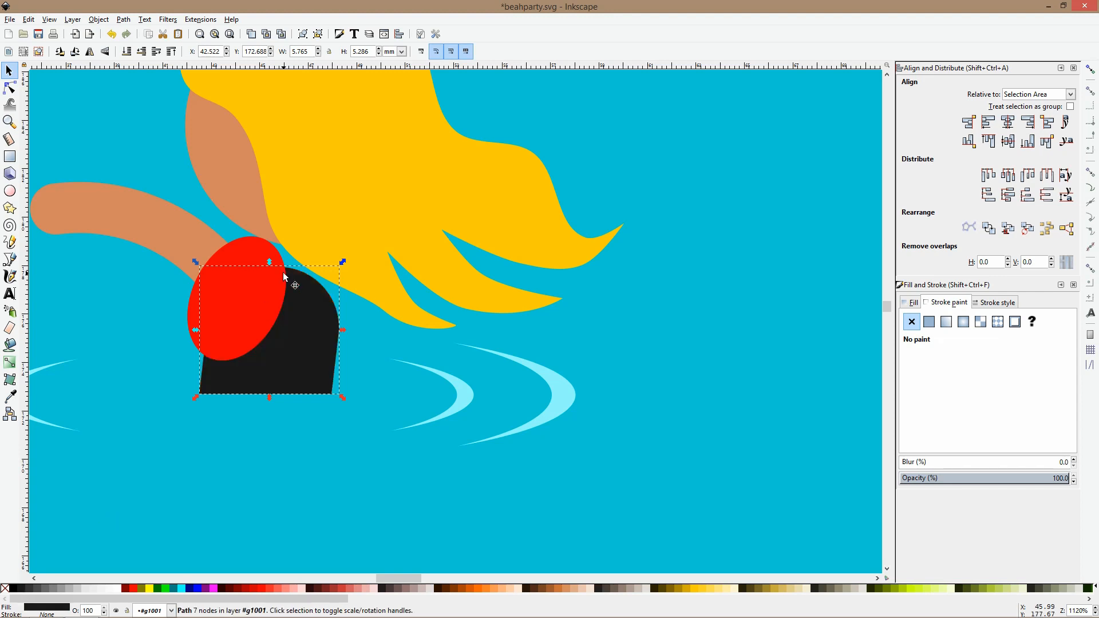
Shift the ellipse outward on the left shoulder and place a mirrored copy over the torso's right shoulder.
left_click(263, 270)
left_click_drag(254, 255, 356, 293)
key("ctrl")
key("ctrl+f")
key("ctrl+z")
key("ctrl+d")
left_click(356, 294)
Place a smaller tilted copy of the ellipse at the neckline between the two shoulder ellipses.
left_click_drag(359, 242, 295, 234)
key("ctrl+d")
left_click(308, 199)
left_click_drag(299, 181, 287, 243)
Shrink the left shoulder ellipse to about 3.5 by 4.4 mm and replace the right one with a slightly reduced mirrored copy.
left_click(223, 283)
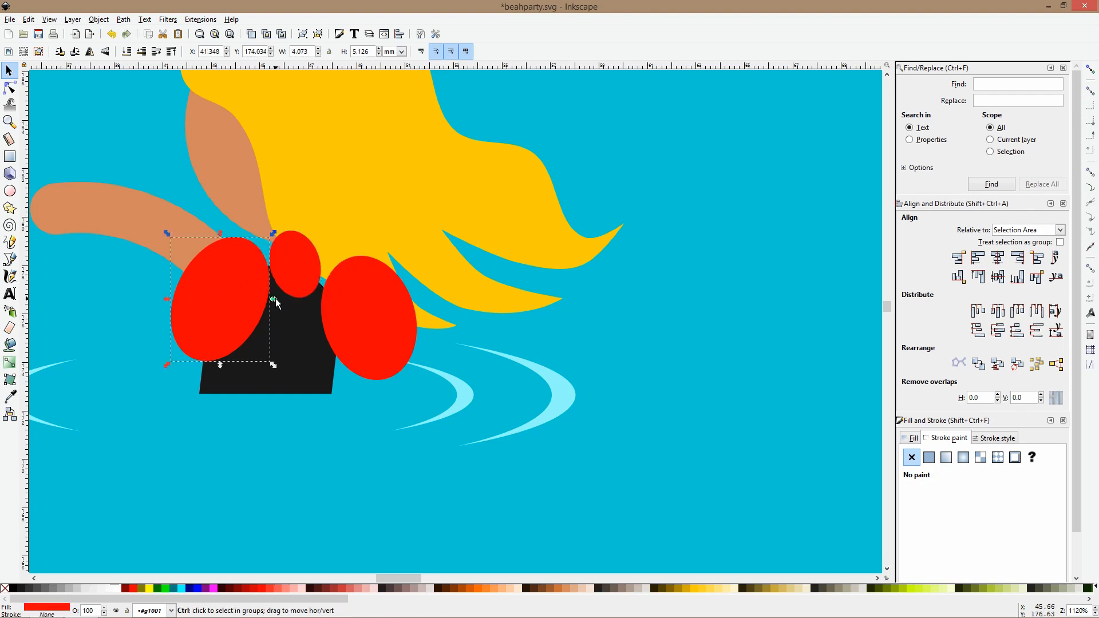
left_click_drag(276, 297, 262, 298)
left_click(335, 303)
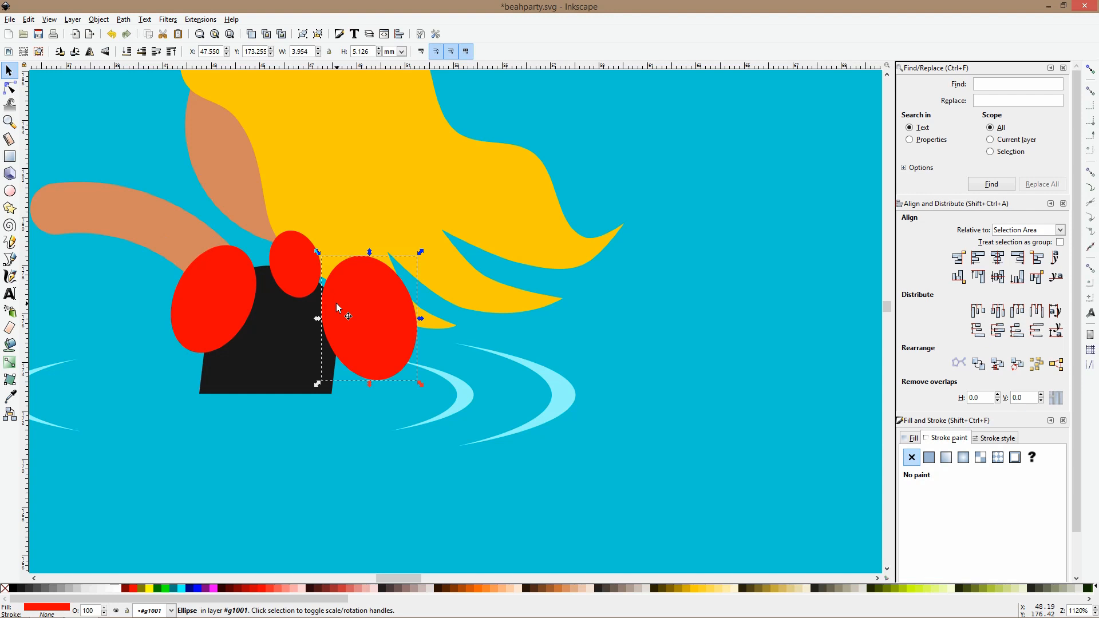
key("Delete")
left_click(245, 297)
key("ctrl+d")
left_click_drag(242, 298, 395, 299)
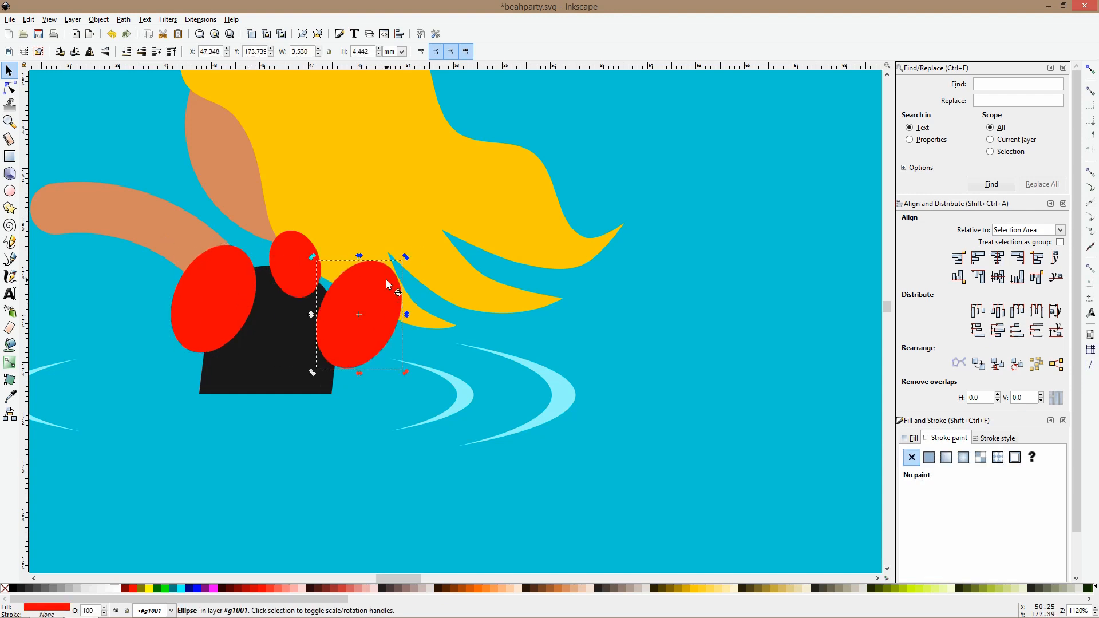
key("h")
mouse_move(359, 257)
left_mouse_down()
mouse_move(389, 255)
mouse_move(374, 255)
mouse_move(362, 278)
left_mouse_up()
Unite the three red ellipses and subtract them from the near-black torso copy to form a swimsuit.
left_click(283, 266, "shift")
left_click(202, 299, "shift")
key("ctrl+plus")
left_click(278, 347, "shift")
key("ctrl+minus")
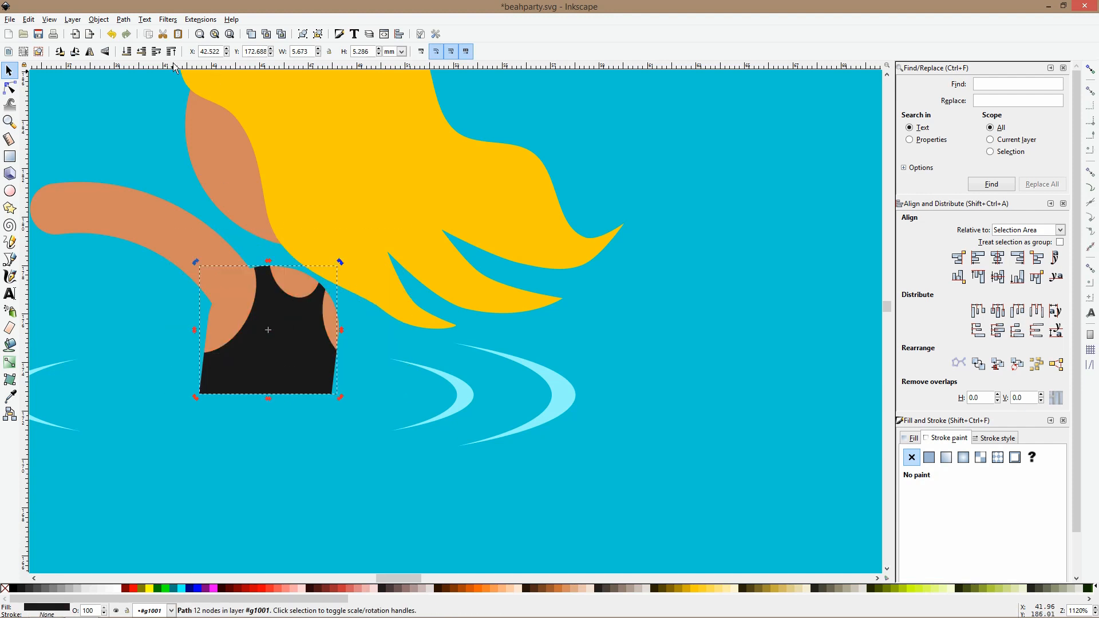
Recolor the blonde swimmer's swimsuit with the cream sampled from the ball player's shorts and clear the selection.
scroll(309, 159, "down", 4)
left_click(534, 107)
scroll(534, 108, "down", 2)
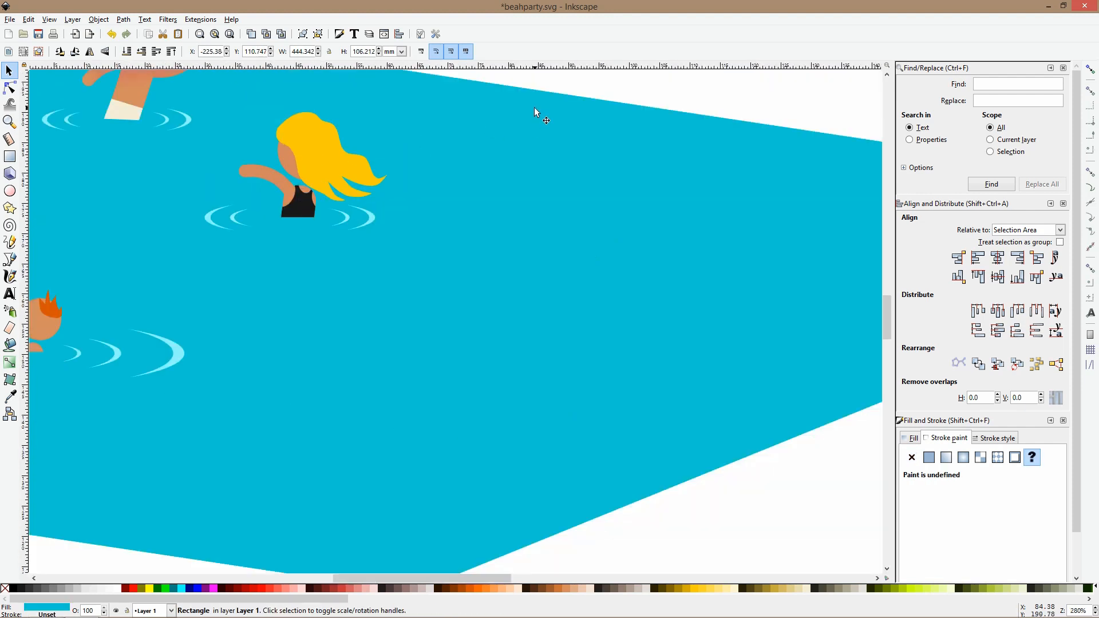
scroll(534, 107, "up", 6)
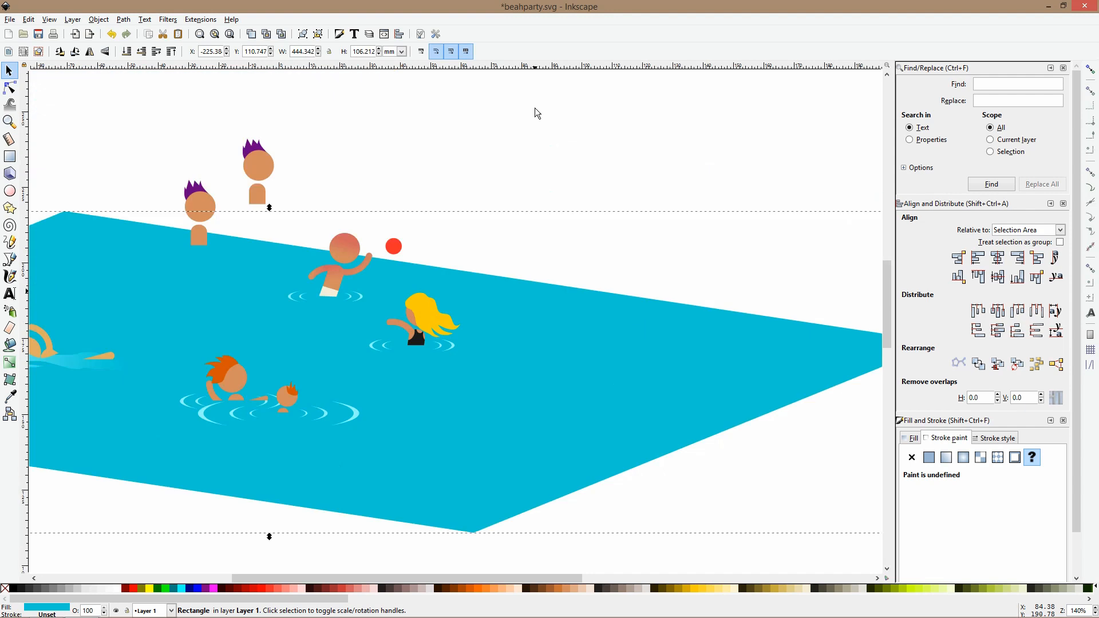
scroll(421, 345, "up", 2)
left_click(414, 341)
left_click(413, 342, "ctrl")
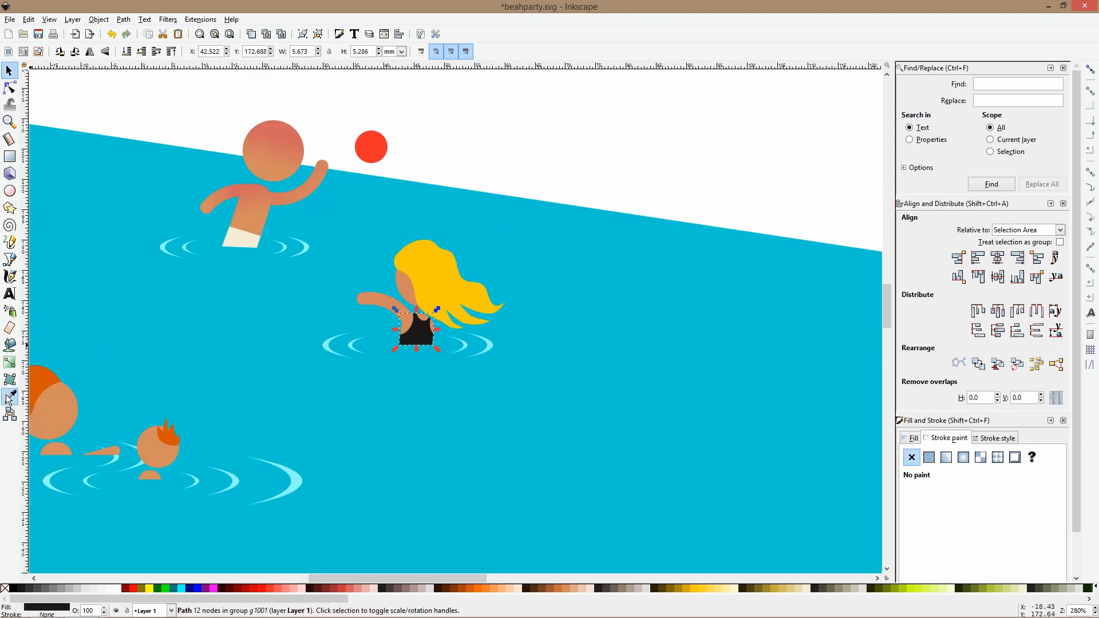
key("d")
left_click(250, 240)
left_click(497, 135)
scroll(523, 180, "down", 4)
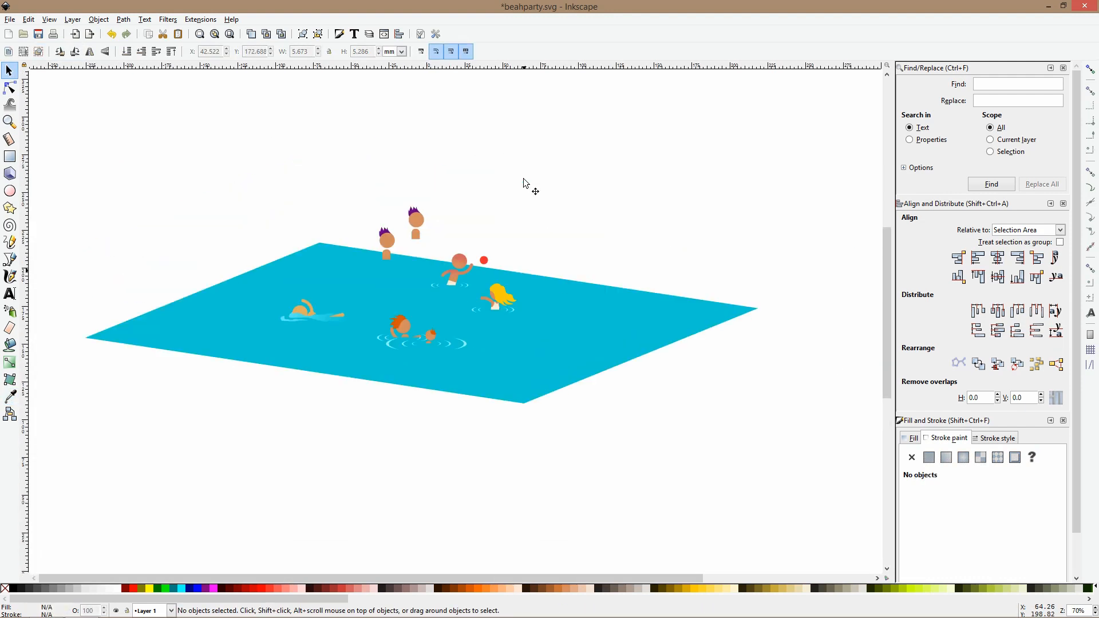
scroll(405, 226, "up", 5)
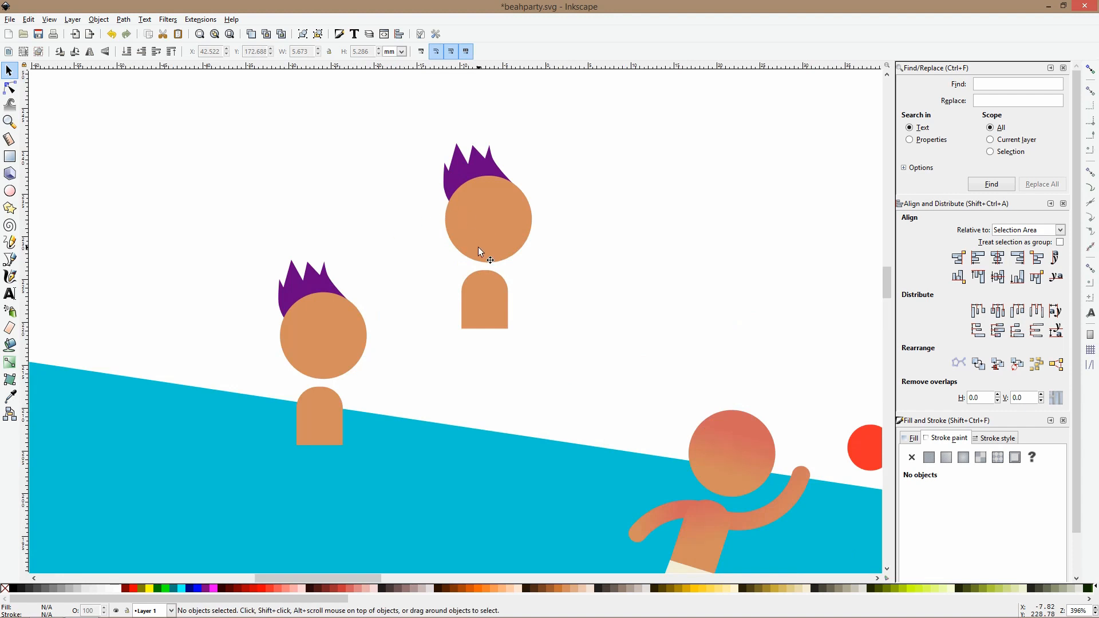
Delete the purple hair from the upper figure outside the pool.
left_click(465, 163, "ctrl")
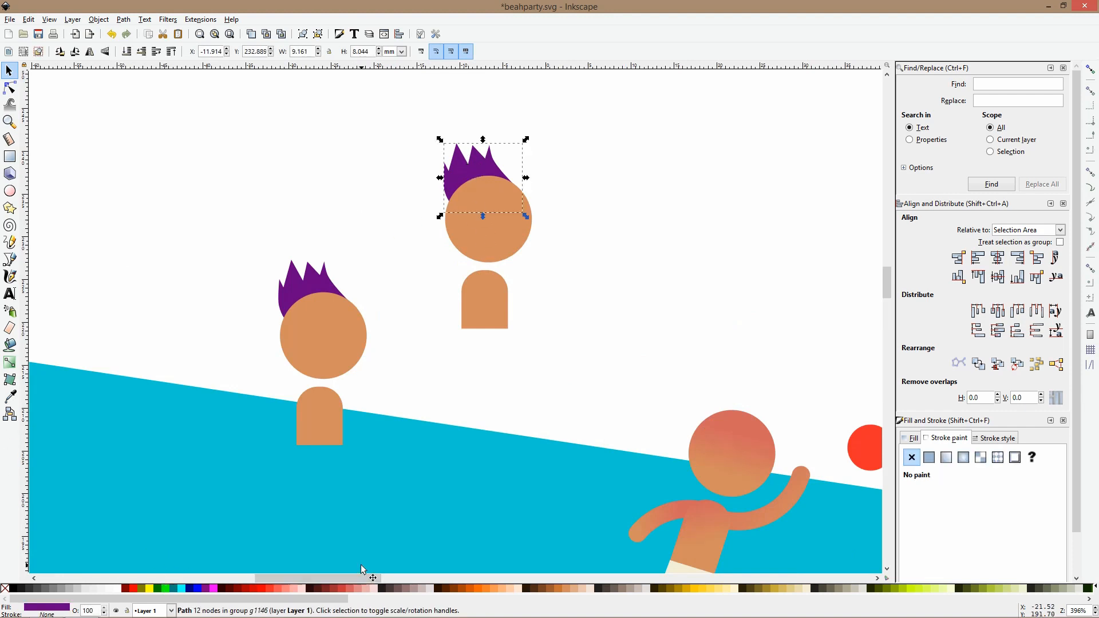
key("Delete")
Draw a five-sided beard over the lower left of the upper figure's face, filled dark brown with no stroke.
left_click(10, 258)
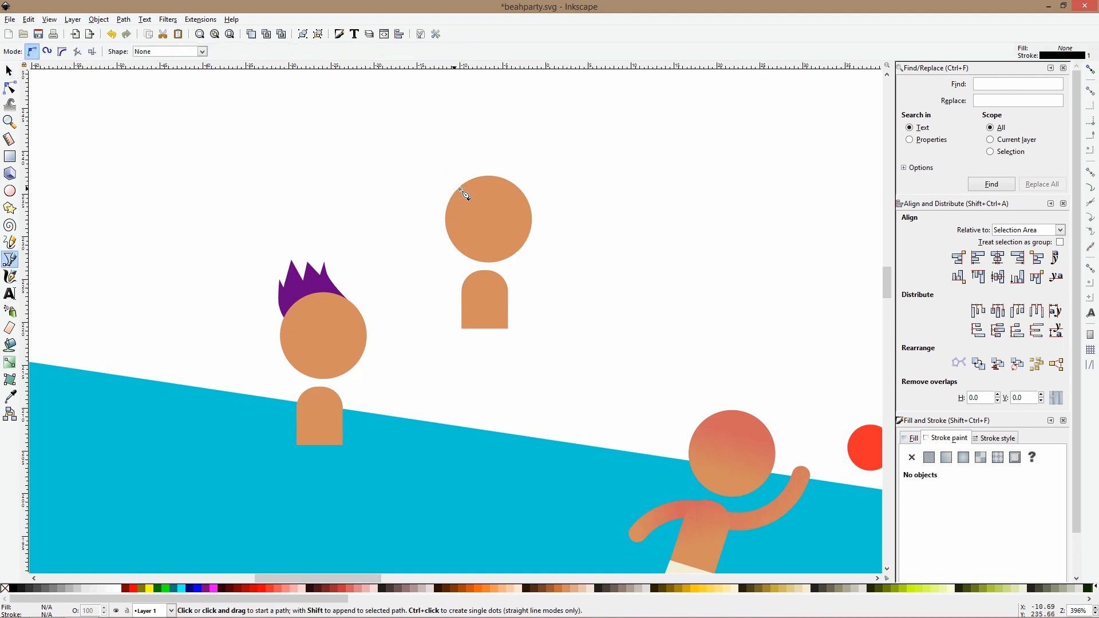
scroll(475, 191, "up", 3)
scroll(450, 285, "down", 5)
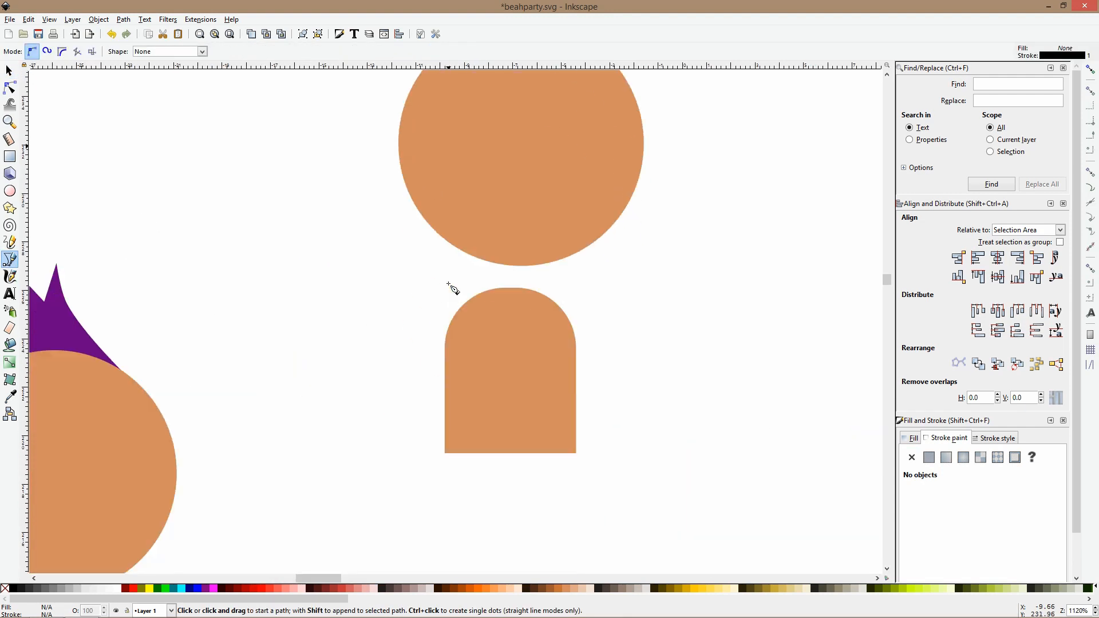
left_click(430, 197)
left_click(423, 269)
left_click(531, 278)
left_click(547, 207)
left_click(498, 176)
left_click(430, 198)
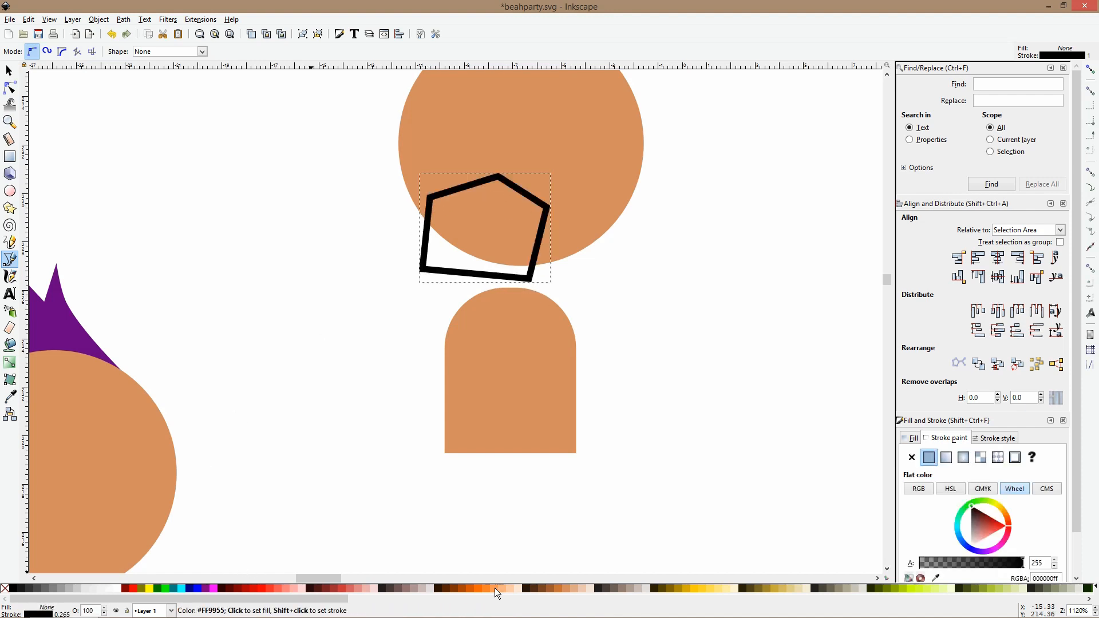
left_click(318, 589)
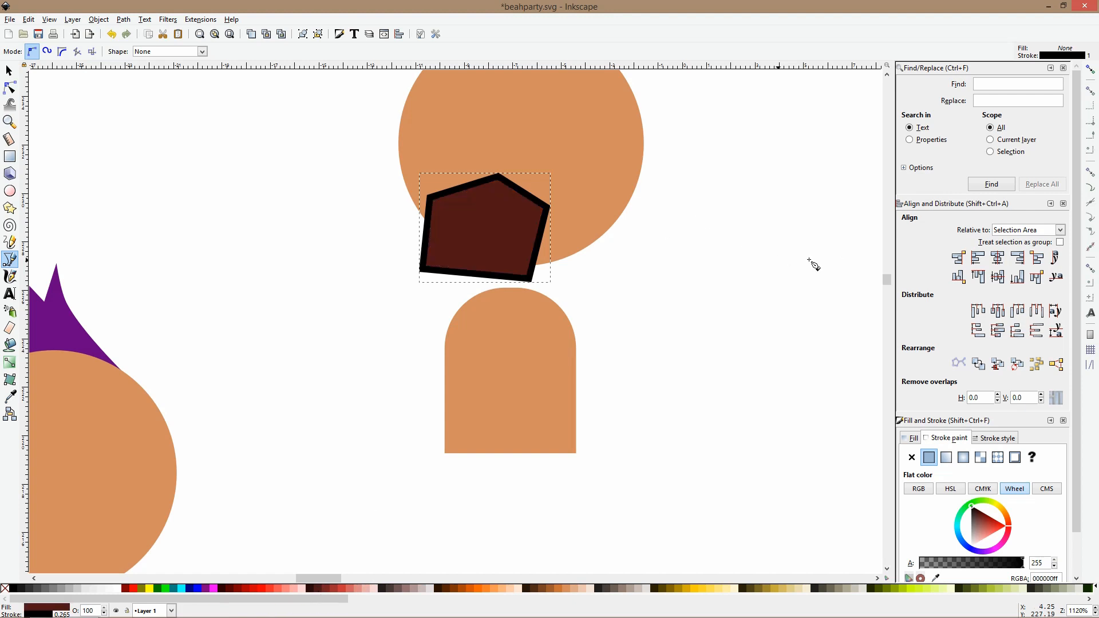
left_click(911, 457)
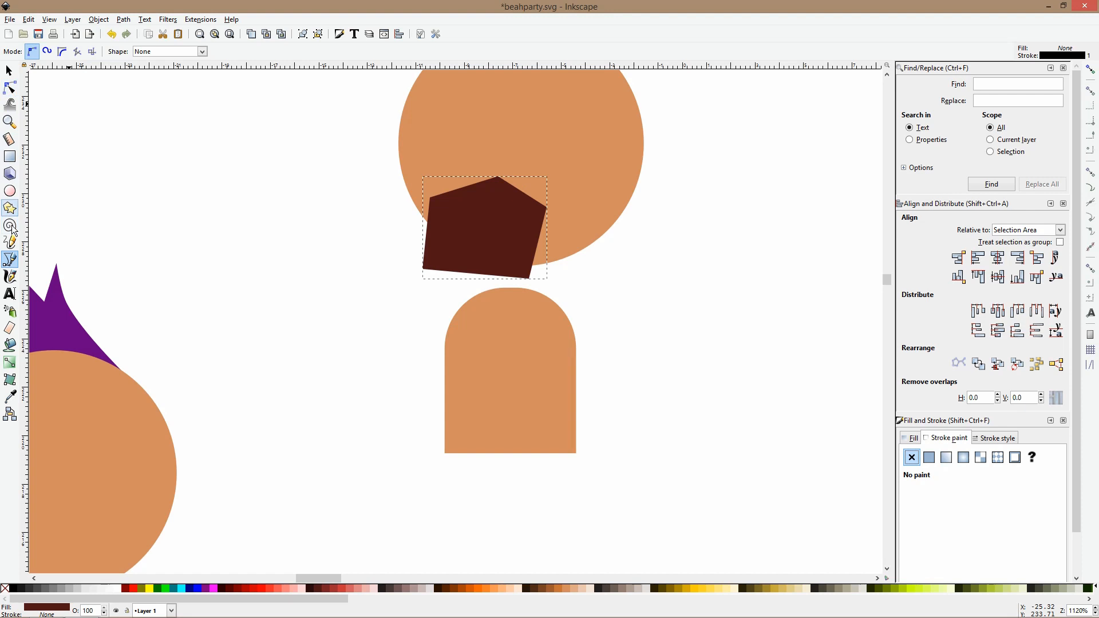
Draw a closed six-point chevron-shaped mouth outline inside the upper part of the beard with the Pen tool.
left_click(11, 246)
left_click(11, 257)
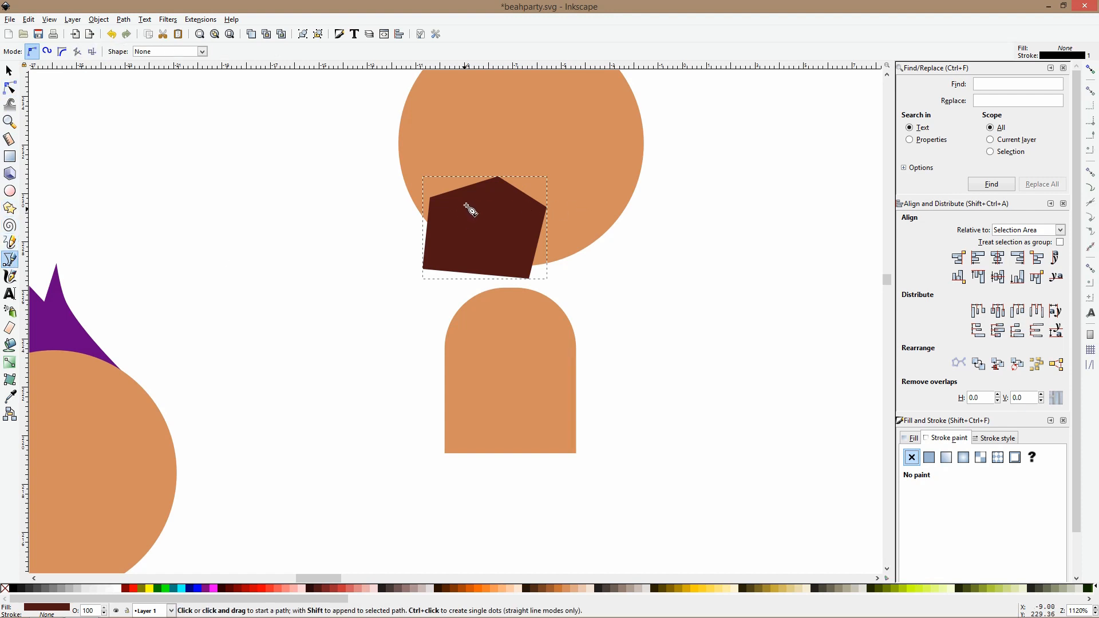
left_click(487, 199)
left_click(444, 208)
left_click(440, 230)
left_click(480, 226)
left_click(517, 239)
left_click(520, 217)
left_click(487, 200)
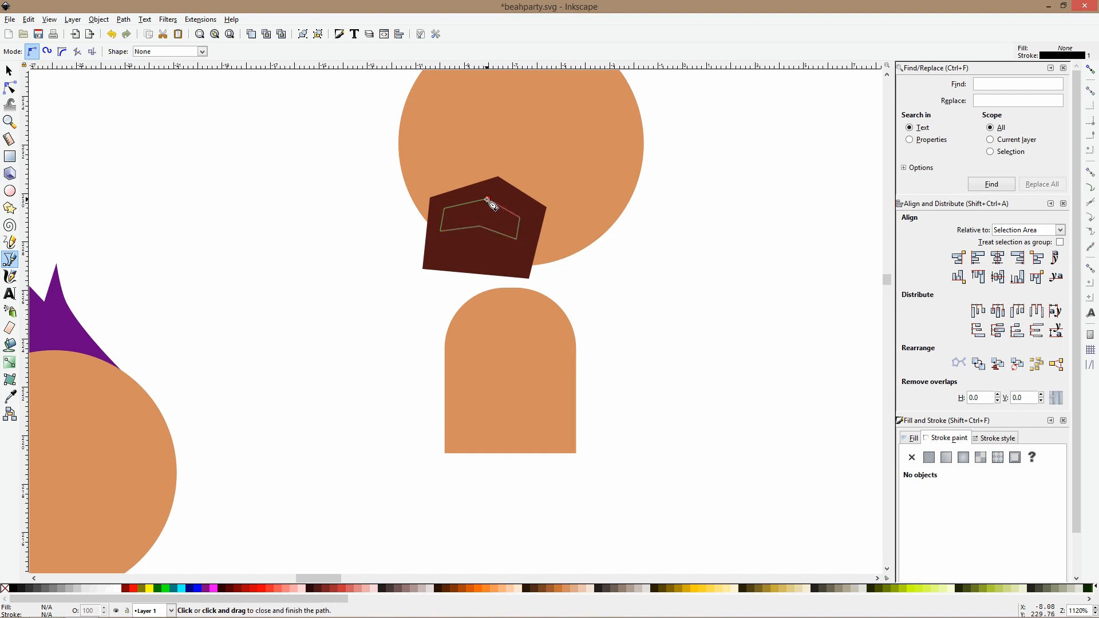
Subtract the mouth outline from the brown beard and nudge the beard slightly right and down on the face.
key("s")
left_click(494, 176, "shift")
key("ctrl+minus")
left_click_drag(501, 193, 510, 197)
scroll(515, 200, "down", 4)
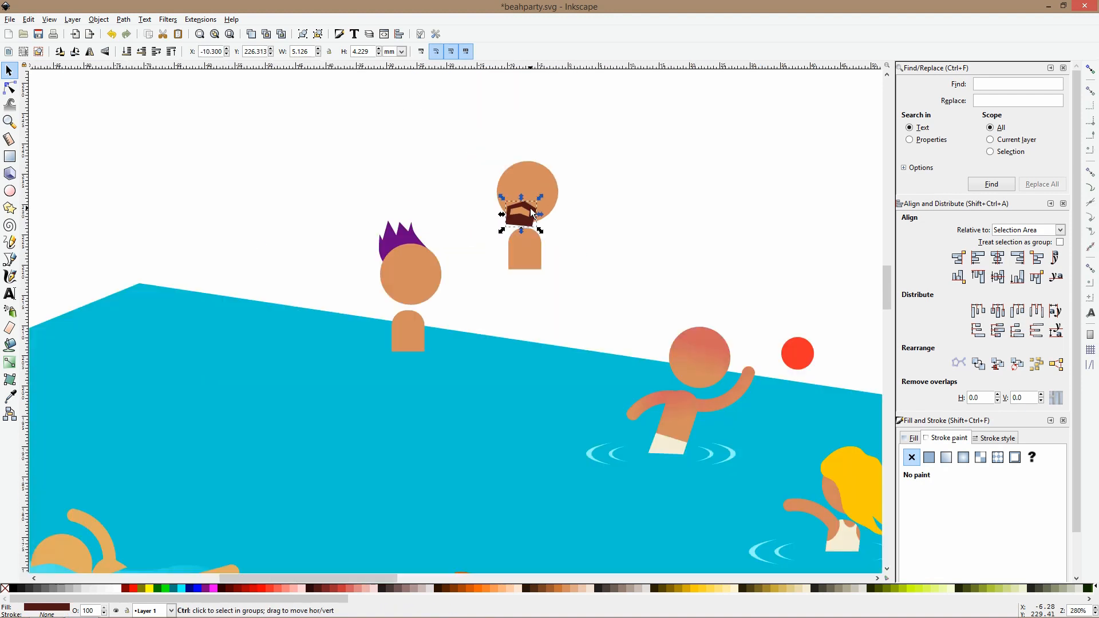
left_click(586, 197)
Enter the bearded figure's group and shift its torso slightly right and up, close under the head.
scroll(561, 174, "up", 2)
double_click(499, 311)
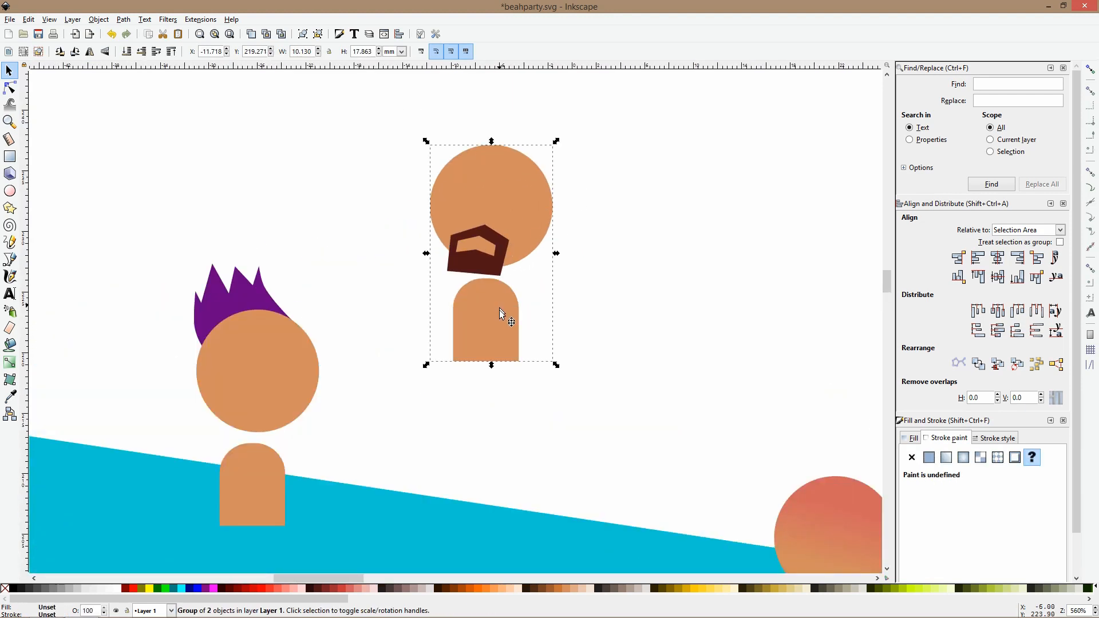
left_click(499, 311)
left_click_drag(501, 319, 513, 314)
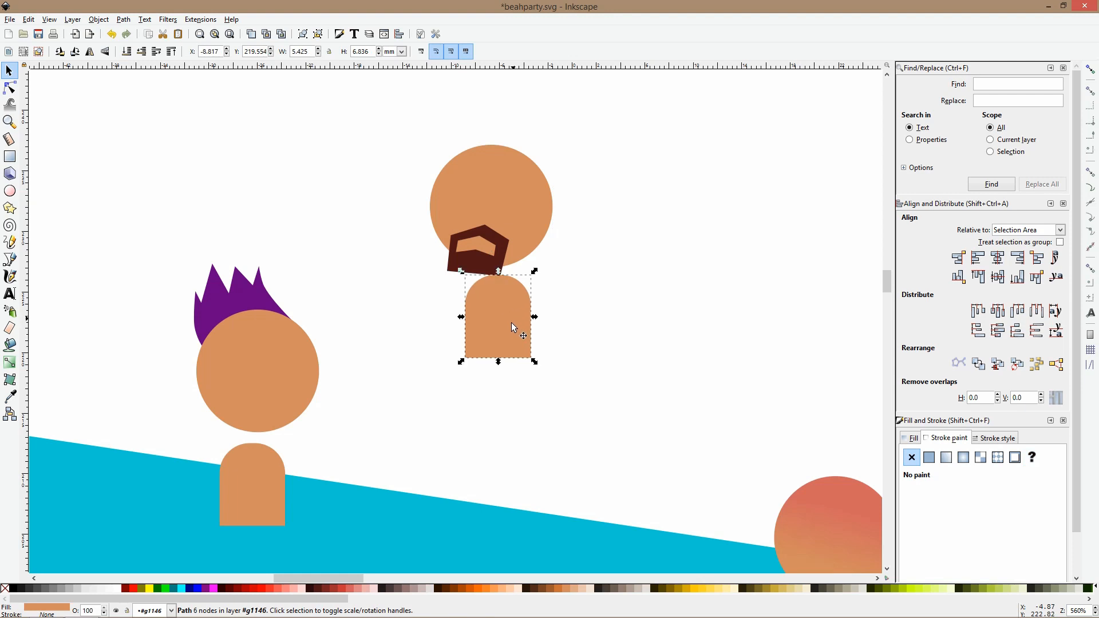
scroll(510, 322, "down", 3)
left_click(558, 314)
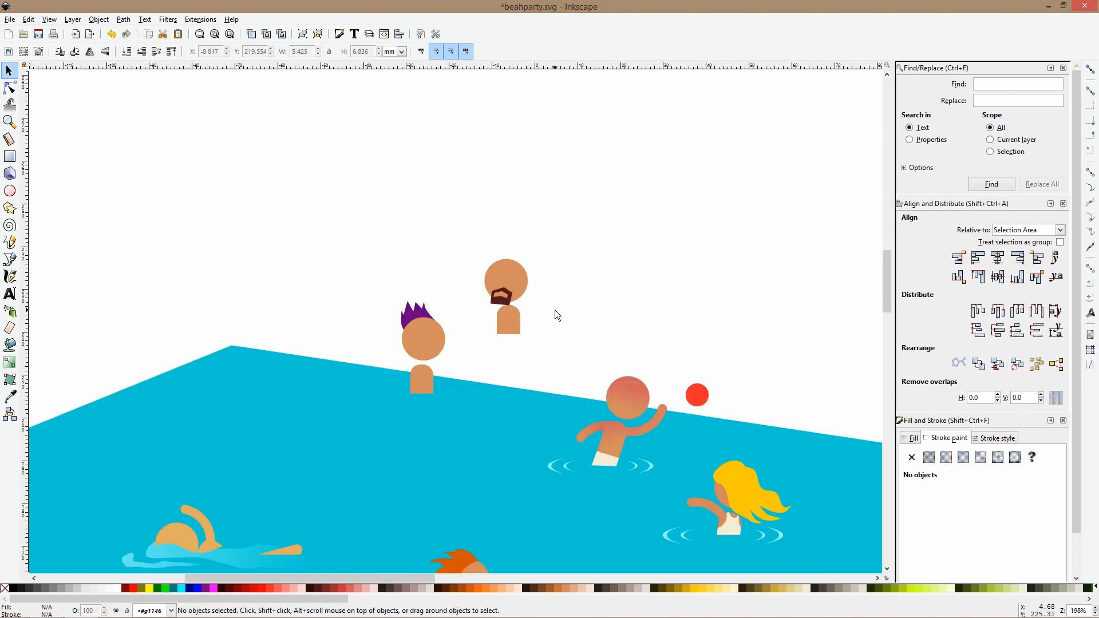
Paste a copy of the ball player's left arm against the right side of the bearded figure's torso.
left_click(581, 430)
left_click(526, 311)
key("ctrl+v")
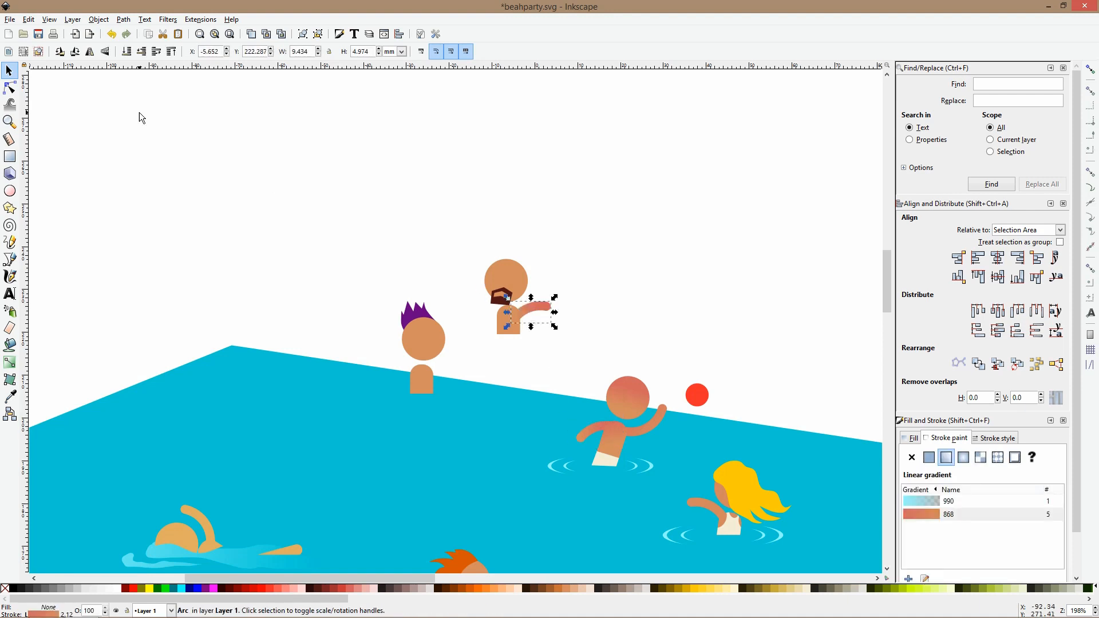
Lengthen the pasted arm's arc and rotate it to hang from the right shoulder, about 5.2 by 10.8 mm overall.
left_click(9, 88)
left_click_drag(550, 309, 564, 324)
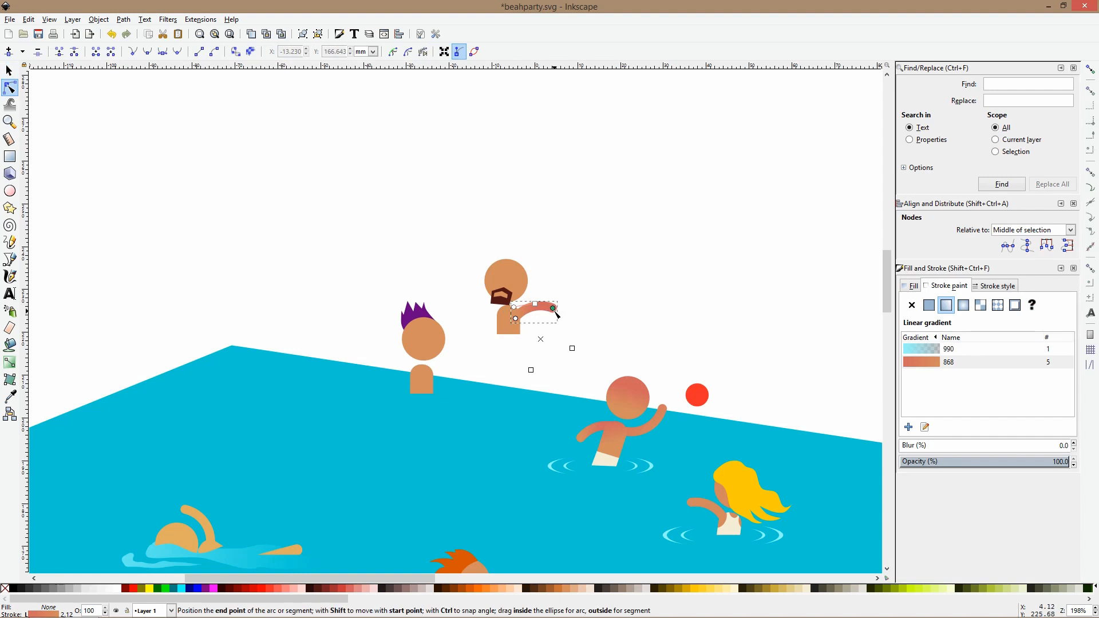
key("s")
left_click(554, 310)
left_click_drag(561, 298, 534, 330)
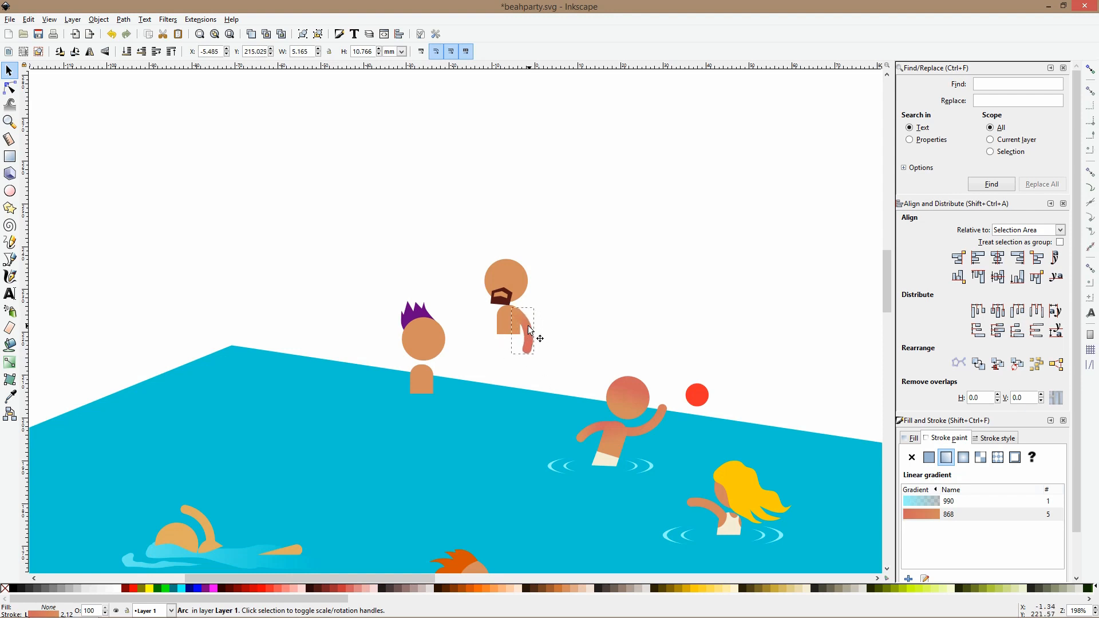
Reverse the arm's gradient so the red end lies at the shoulder and the orange end toward the hand.
scroll(529, 330, "up", 5, "ctrl")
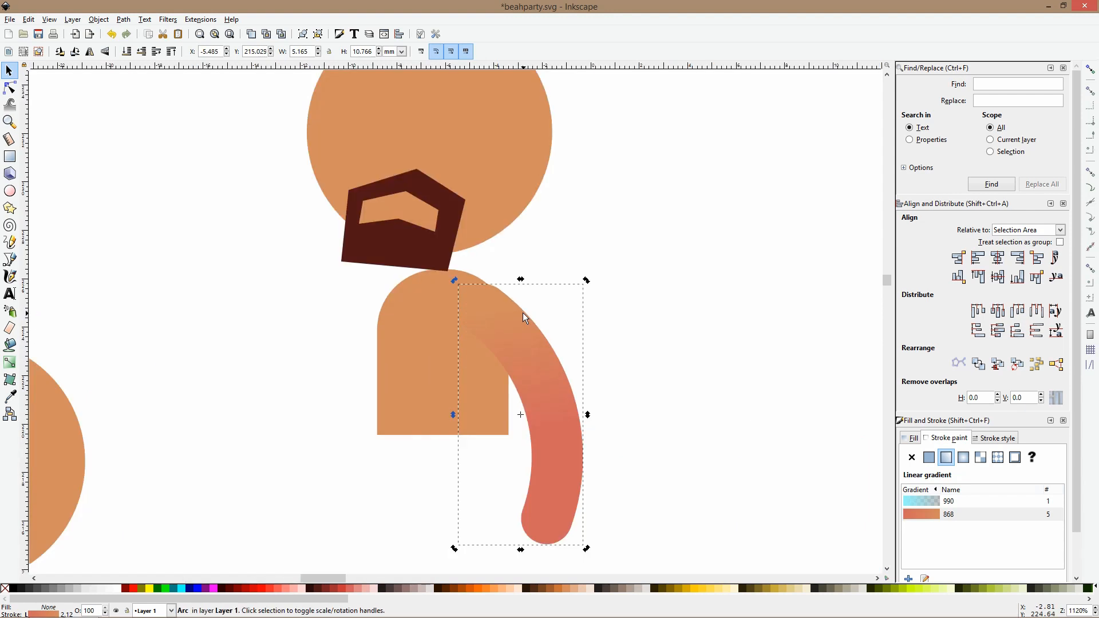
left_click(19, 363)
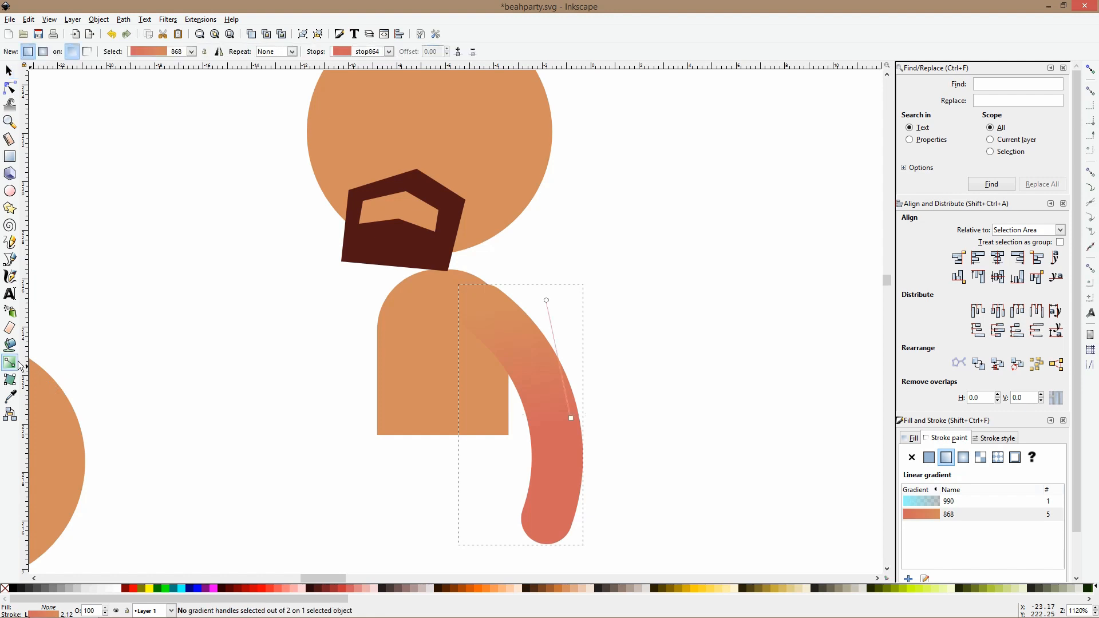
left_click_drag(572, 422, 532, 253)
left_click_drag(548, 301, 544, 393)
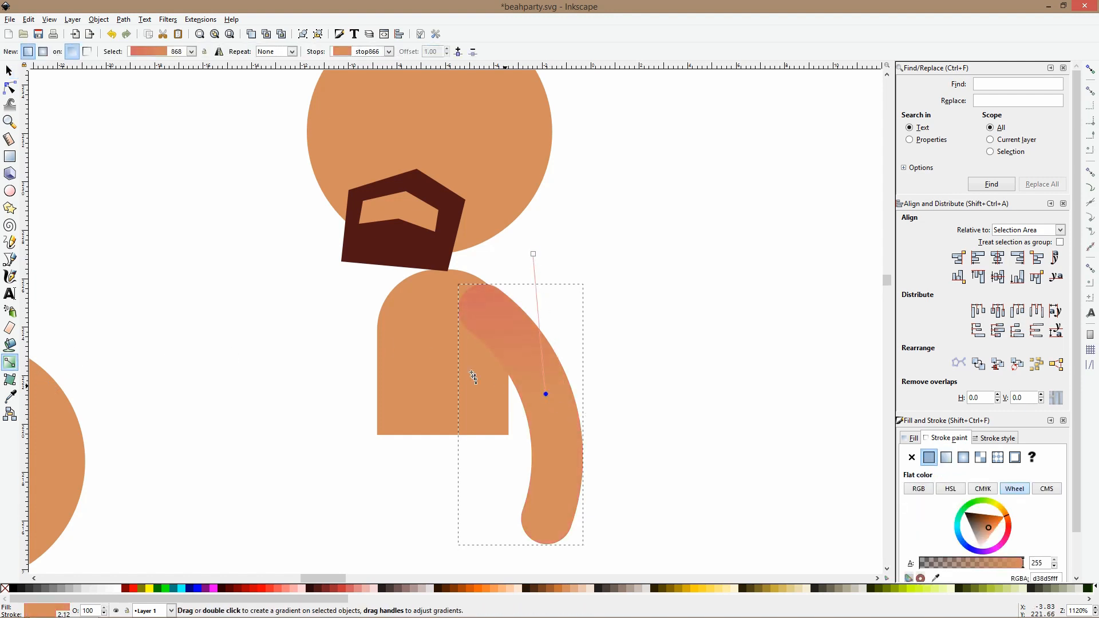
Fill the bearded figure's torso with linear gradient 868, running from red at the neck to orange toward the waist.
left_click(456, 373)
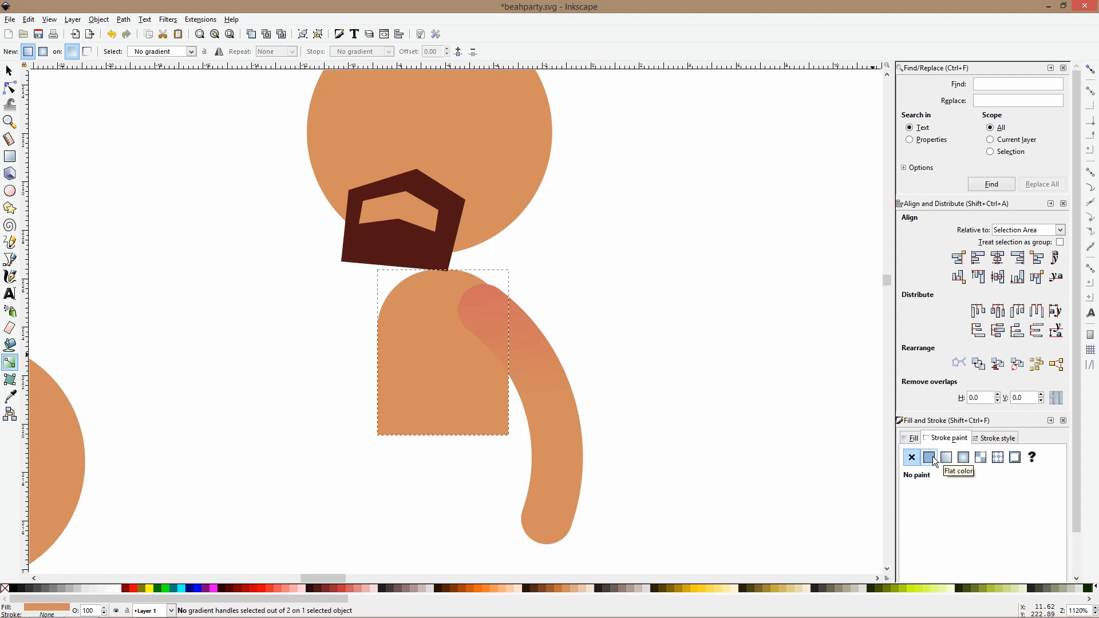
left_click(911, 438)
left_click(946, 457)
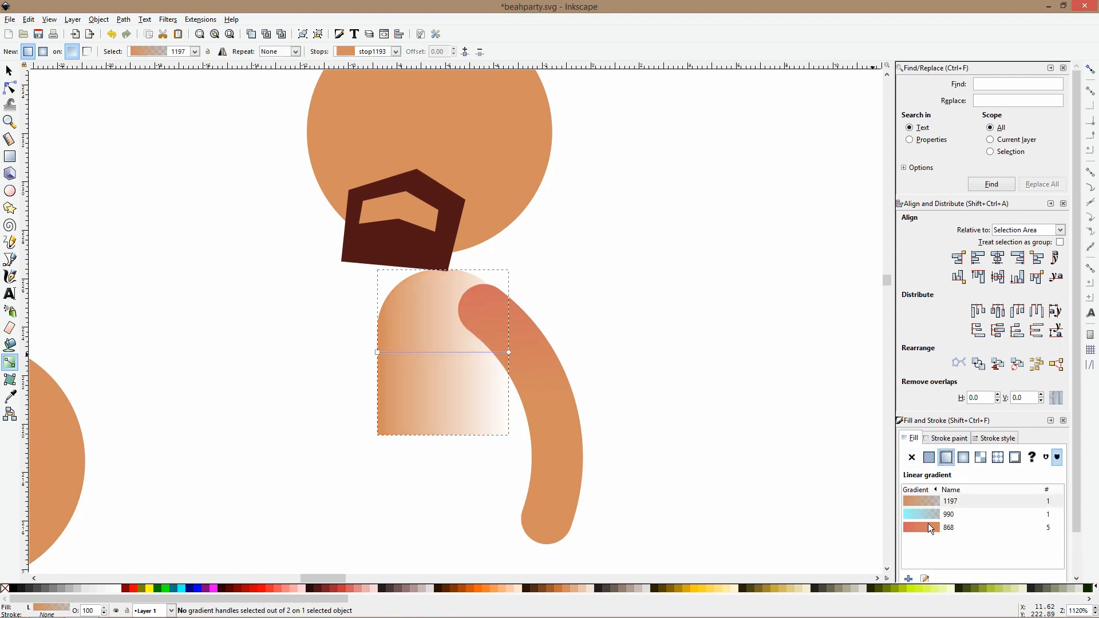
left_click(931, 528)
left_click_drag(378, 353, 435, 267)
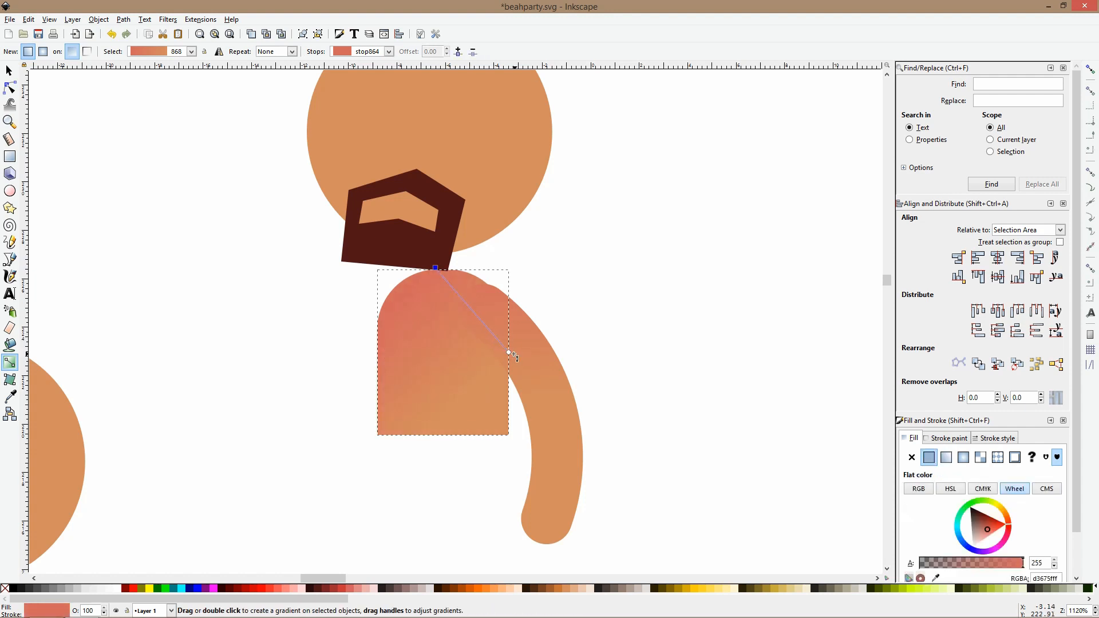
left_click_drag(503, 351, 447, 385)
Fill the bearded figure's head with linear gradient 868, red at the crown and orange toward the chin.
left_click(494, 210)
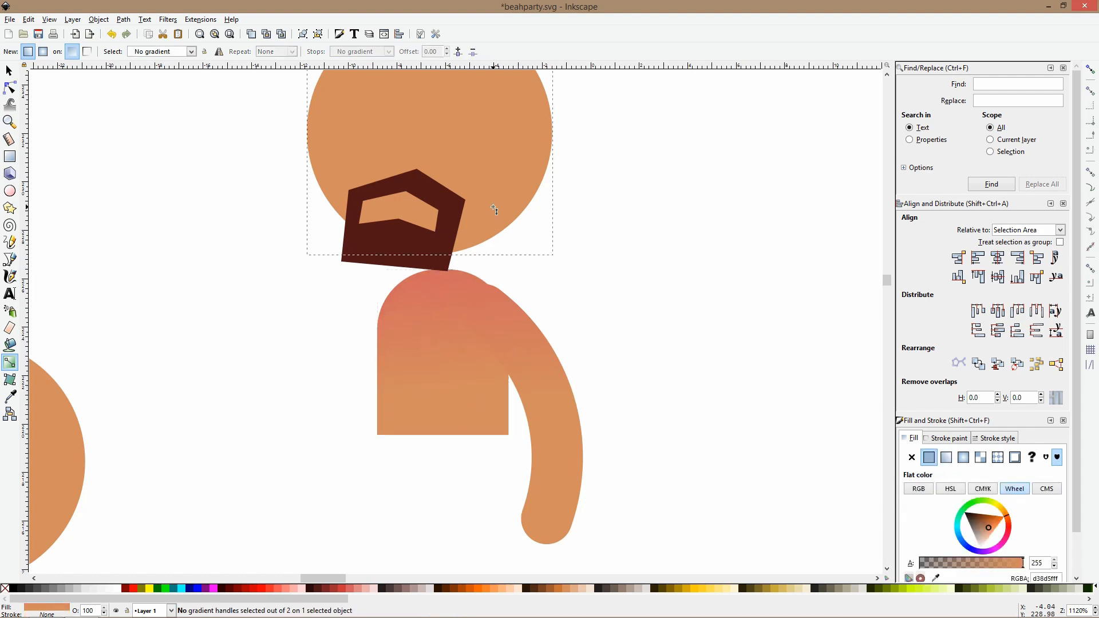
scroll(704, 414, "down", 3)
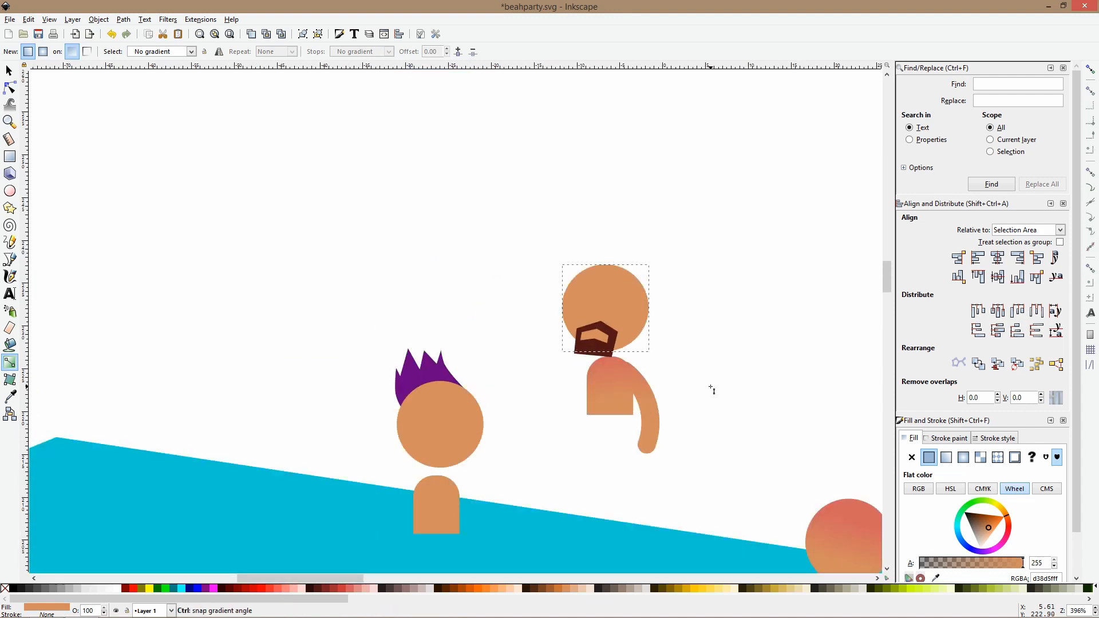
left_click(946, 458)
left_click(948, 480)
left_click_drag(562, 308, 579, 254)
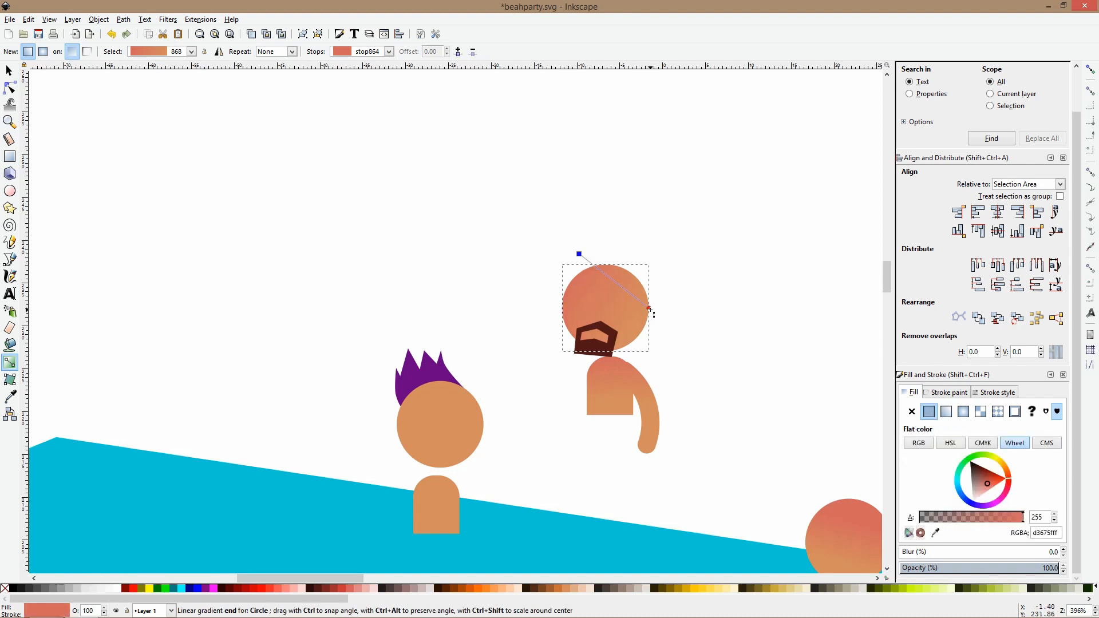
key("s")
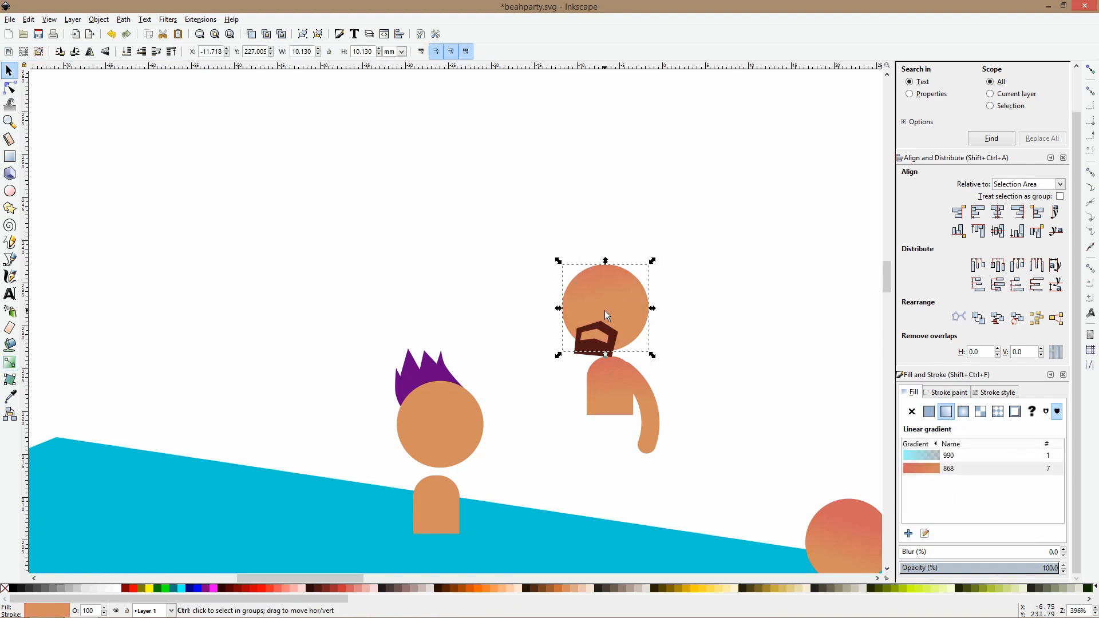
scroll(604, 310, "up", 3)
left_click(621, 364, "shift")
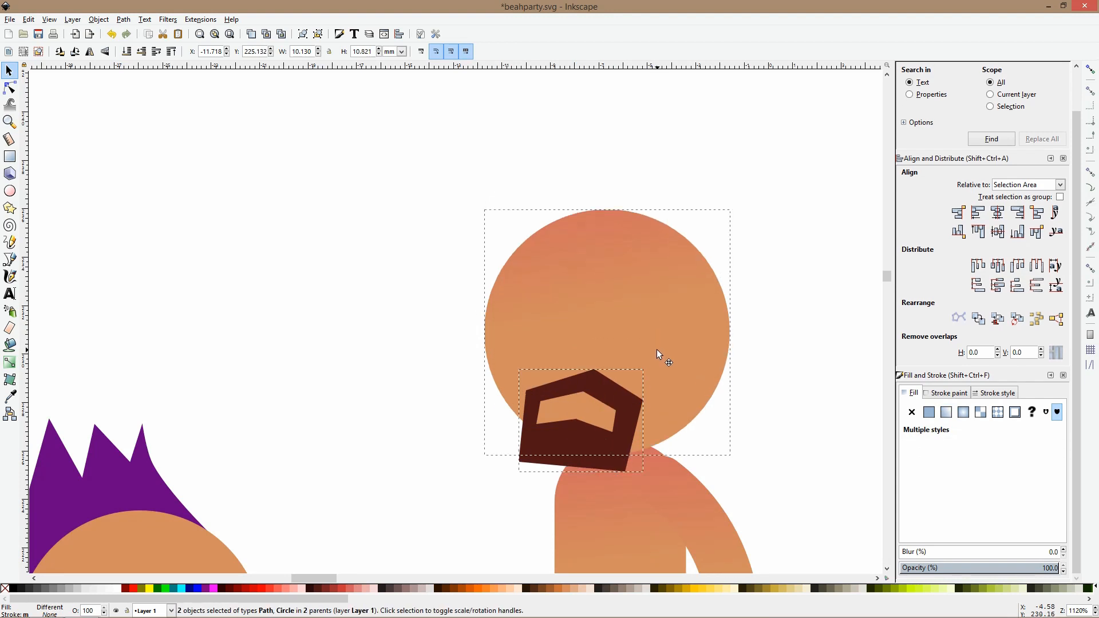
scroll(664, 355, "down", 2)
left_click(744, 391)
scroll(743, 400, "down", 3)
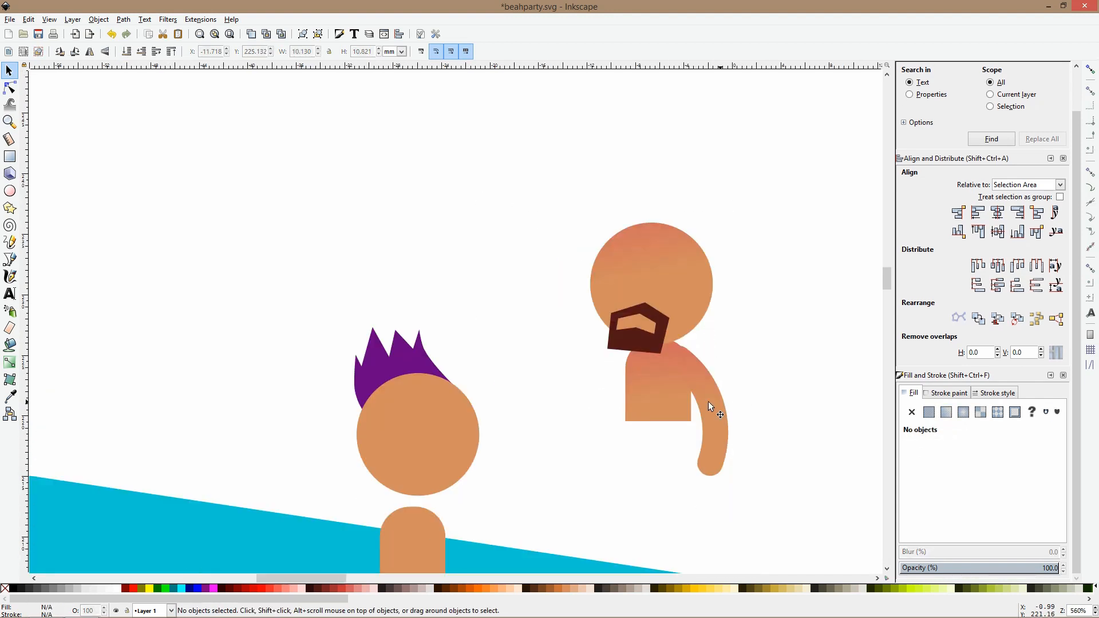
Draw a closed swim-shorts outline with stepped leg hems below the bearded figure's torso, flaring slightly from the waist.
scroll(698, 415, "down", 2)
left_click(10, 259)
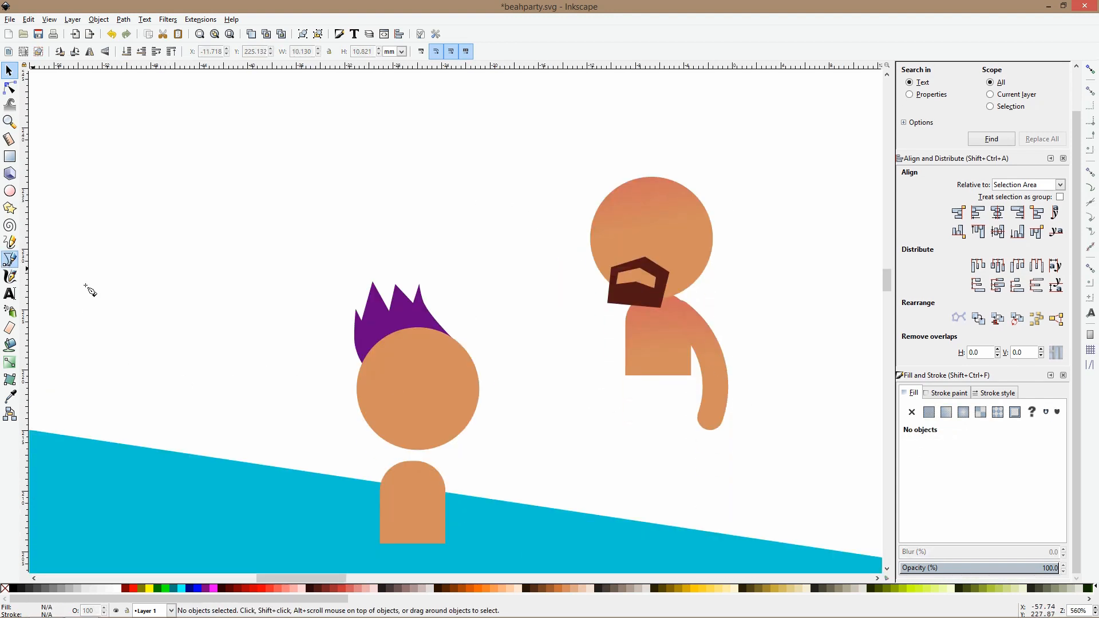
scroll(665, 402, "up", 3)
left_click(553, 323)
left_click(539, 492)
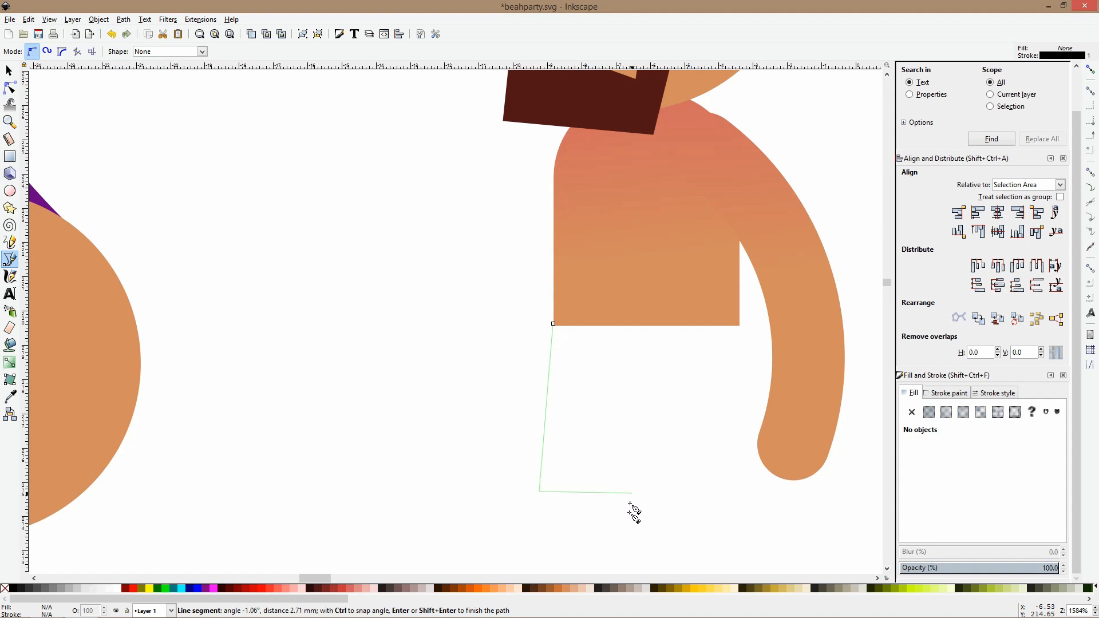
left_click(765, 528)
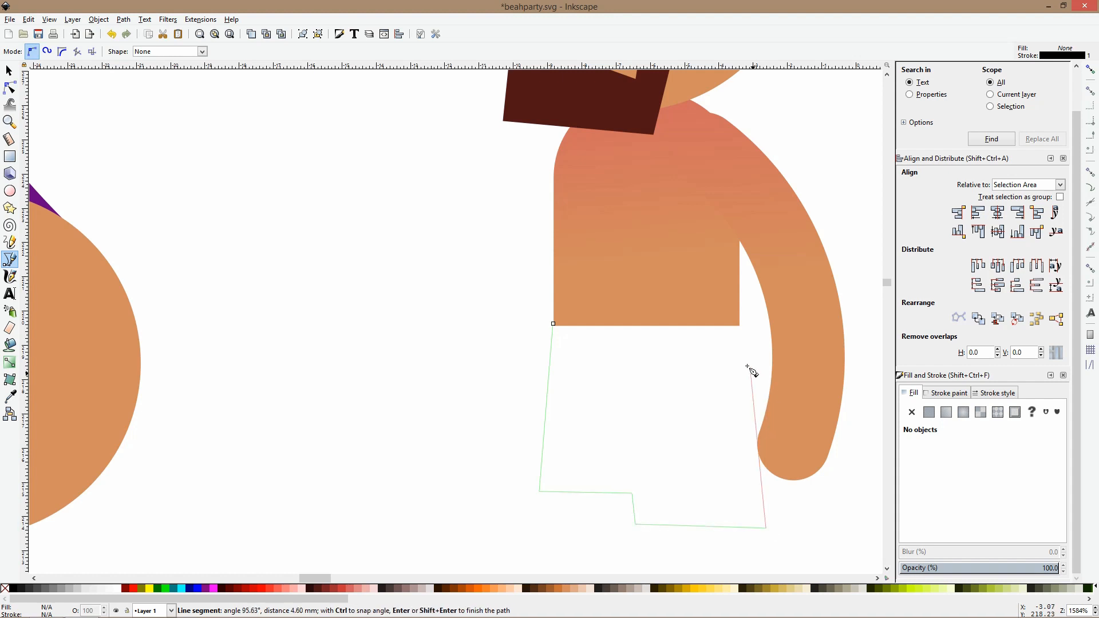
left_click(741, 325)
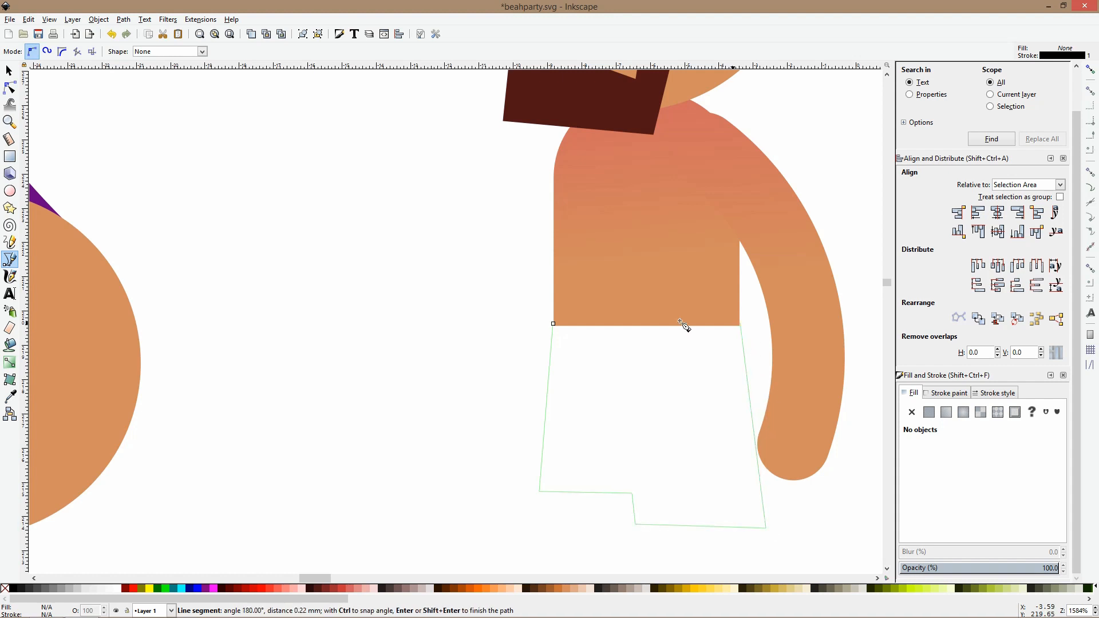
left_click(553, 324)
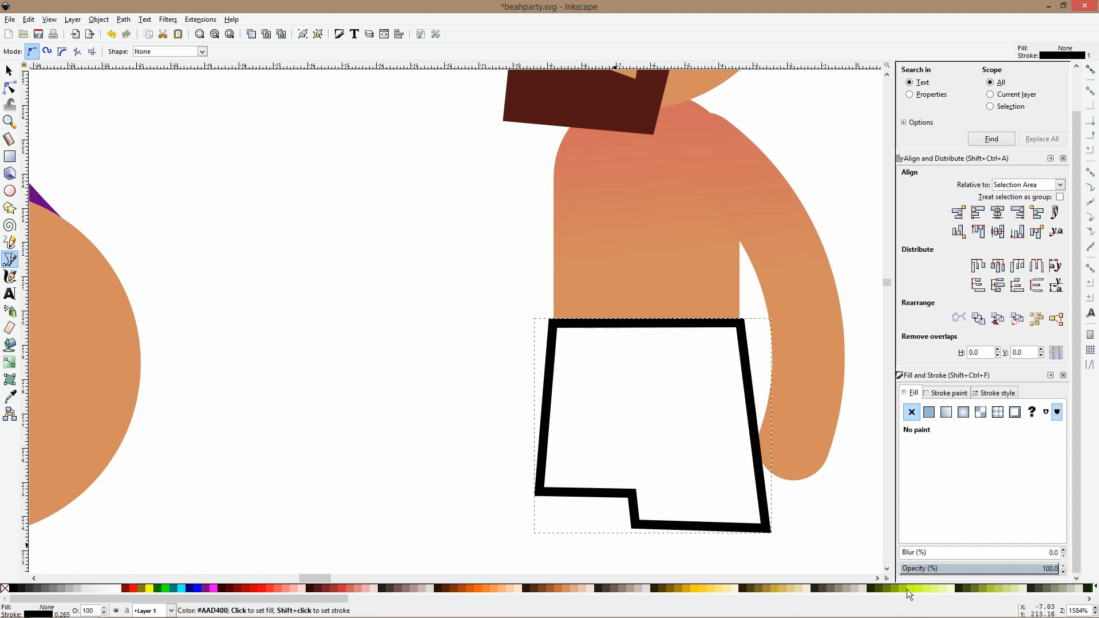
Fill the shorts with the yellow-green #AAD400 and remove their stroke.
left_click(905, 589)
left_click(946, 393)
left_click(912, 412)
scroll(764, 408, "down", 6)
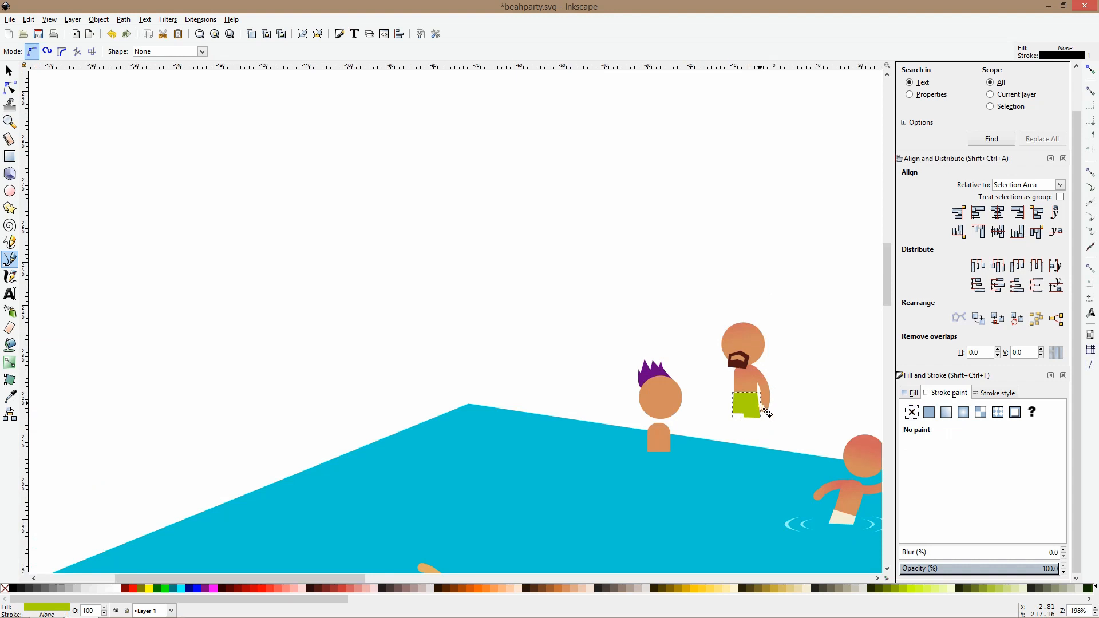
Draw a straight, nearly vertical leg line from inside the bearded figure's shorts down to the pool edge.
scroll(776, 414, "up", 4)
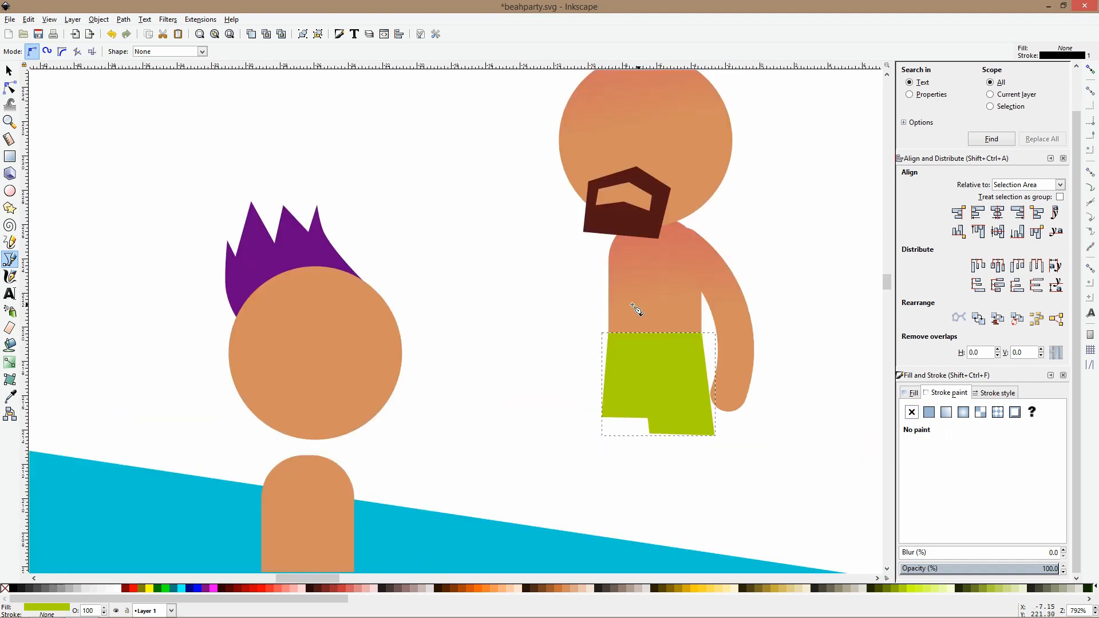
left_click(8, 260)
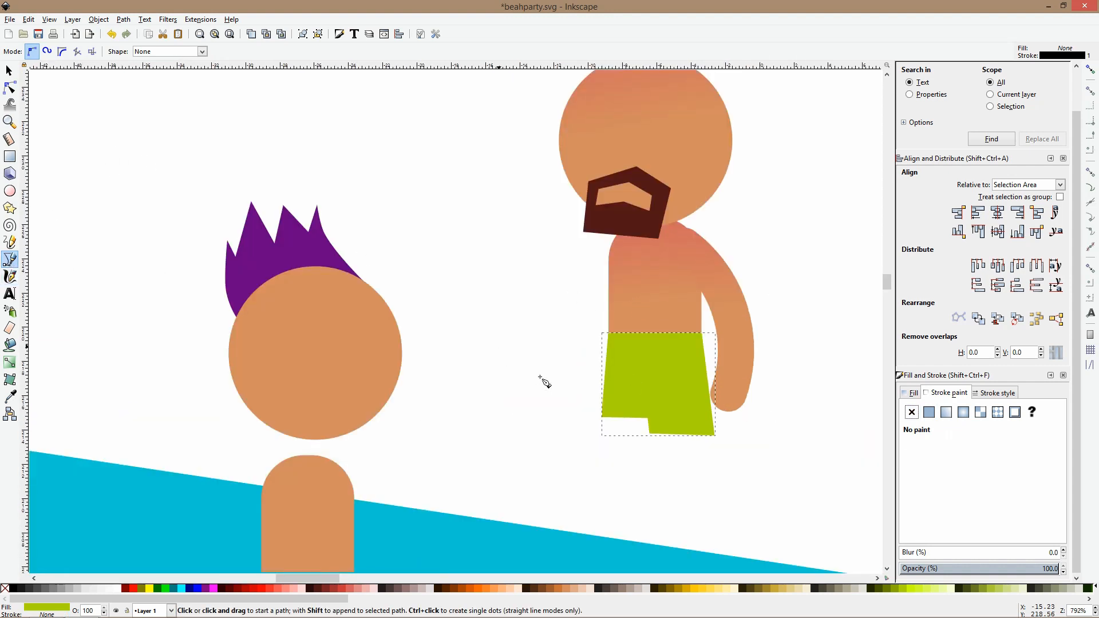
scroll(544, 381, "down", 4)
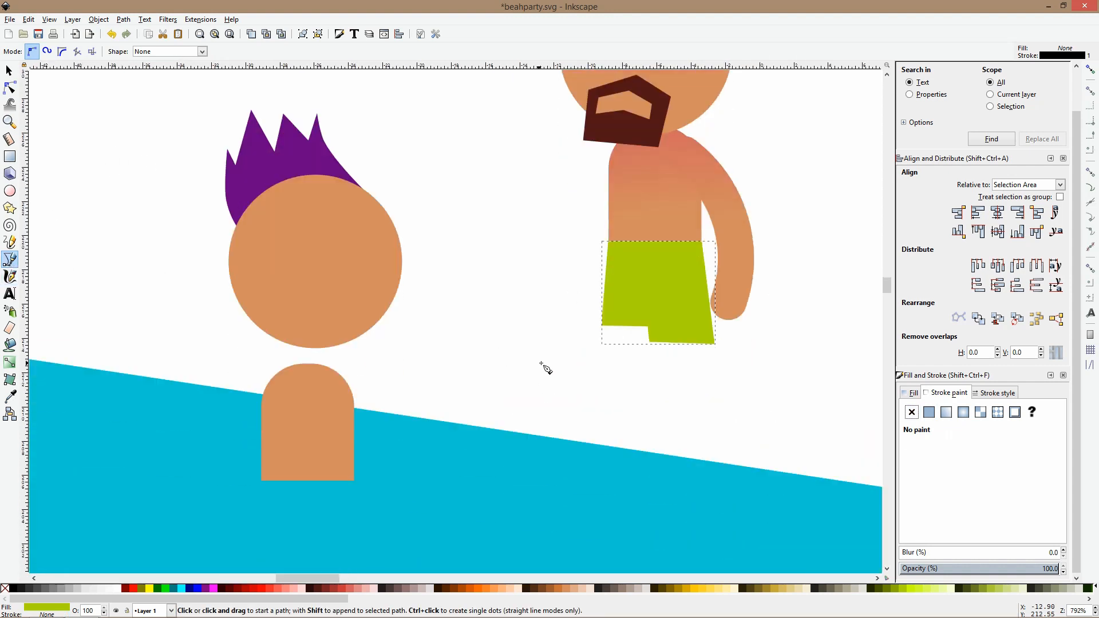
left_click(633, 304)
double_click(629, 445)
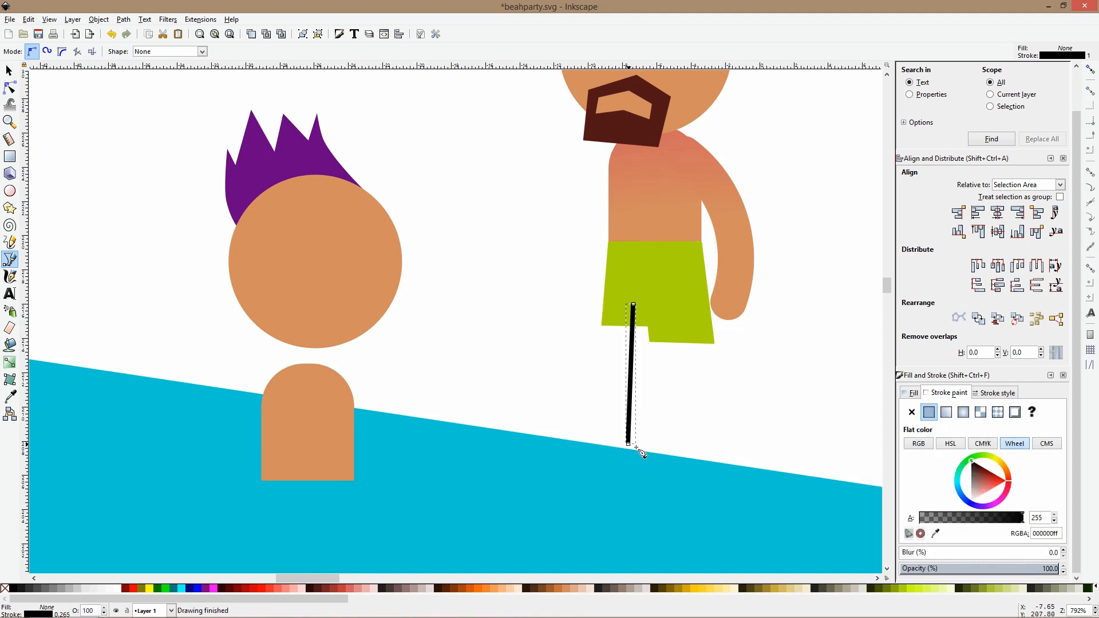
Give the leg line a 10 px stroke with round caps and the orange skin tone sampled from the lower torso.
left_click(999, 392)
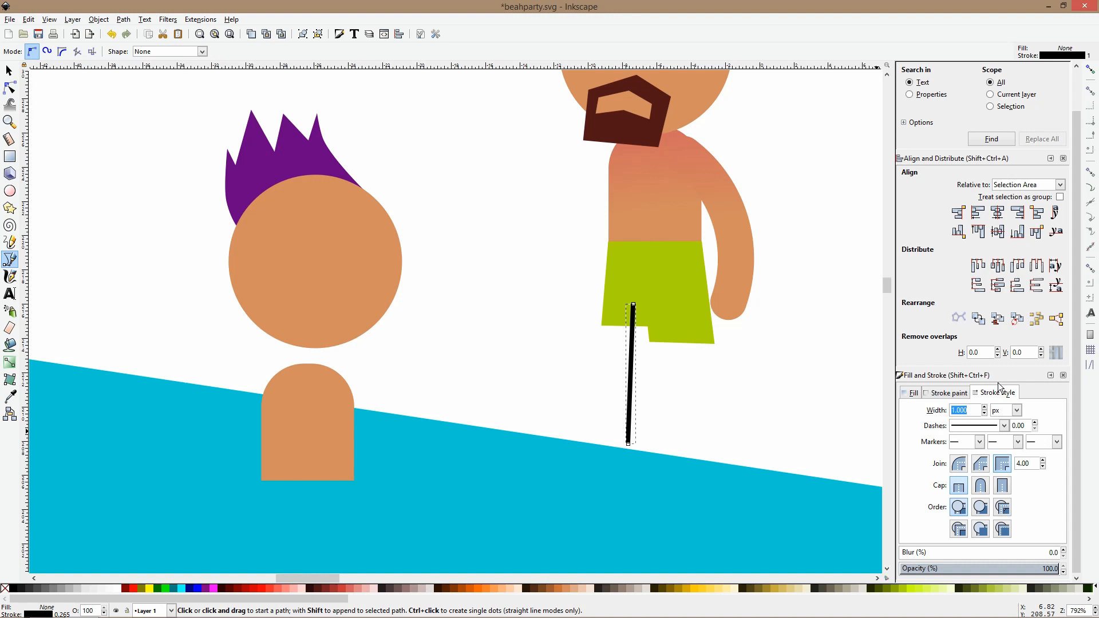
type("10")
key("Return")
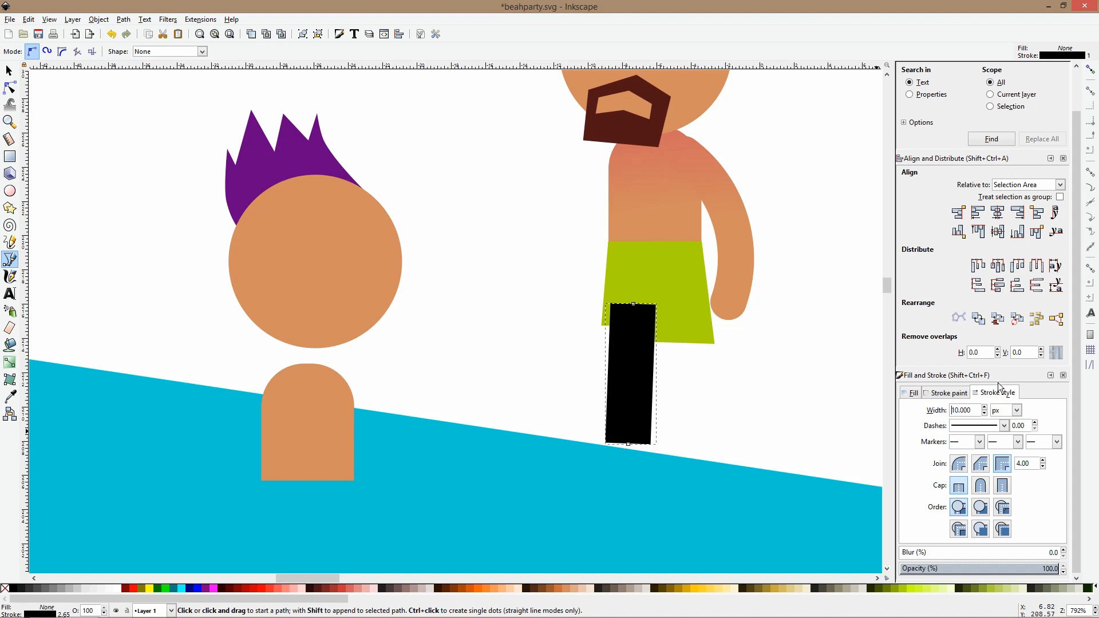
left_click(980, 485)
left_click(10, 396)
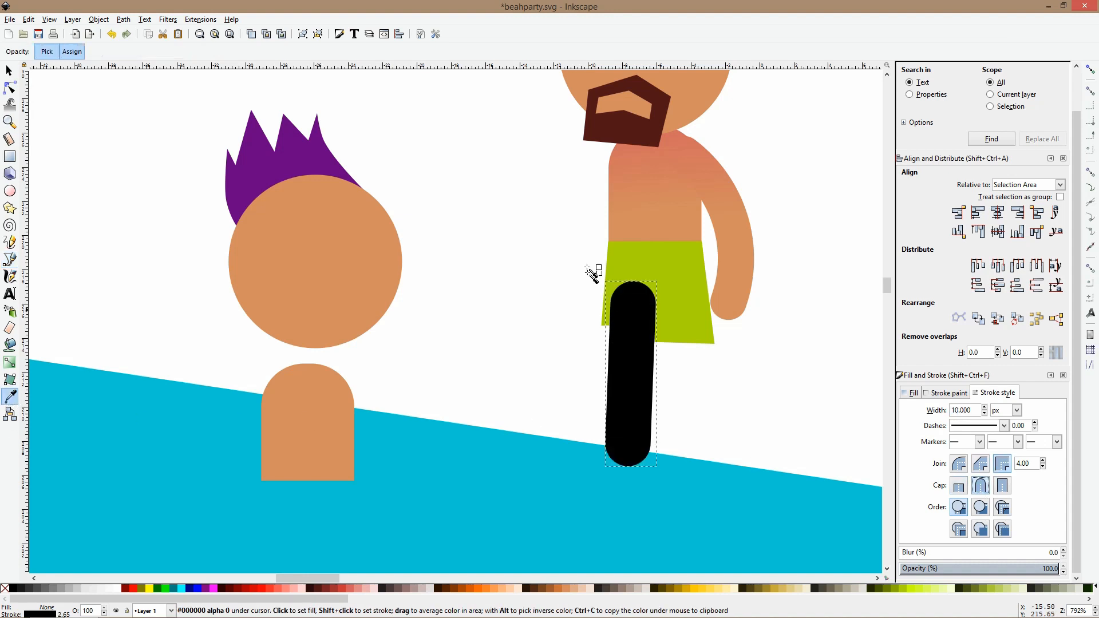
left_click(628, 235)
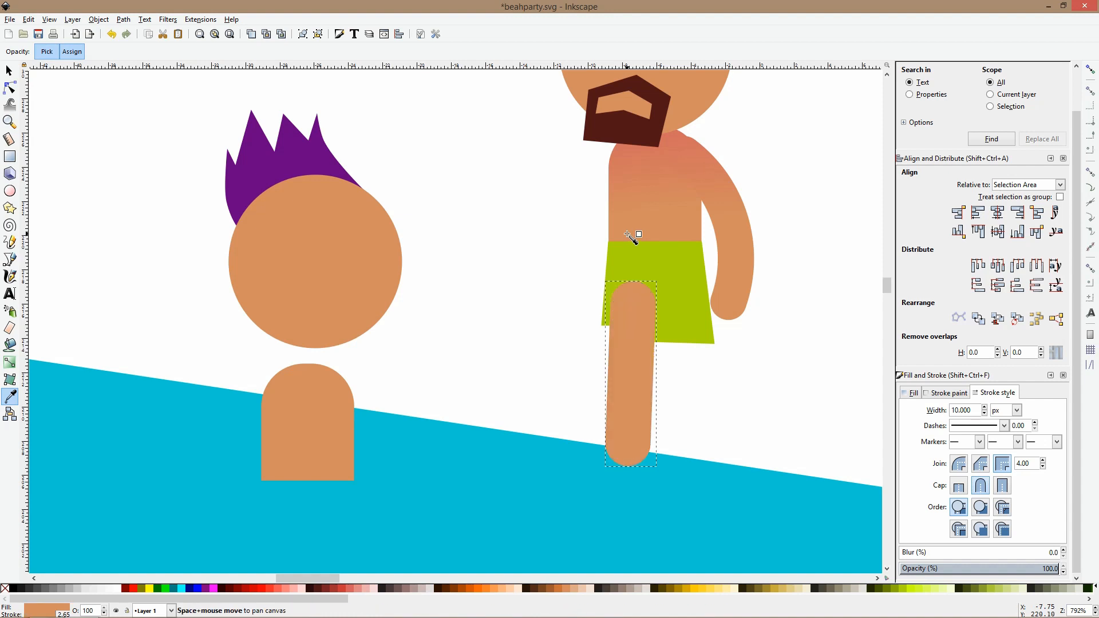
Duplicate the leg and rotate the pair into a slightly spread stance, one under each side of the shorts.
key("s")
left_click(631, 461)
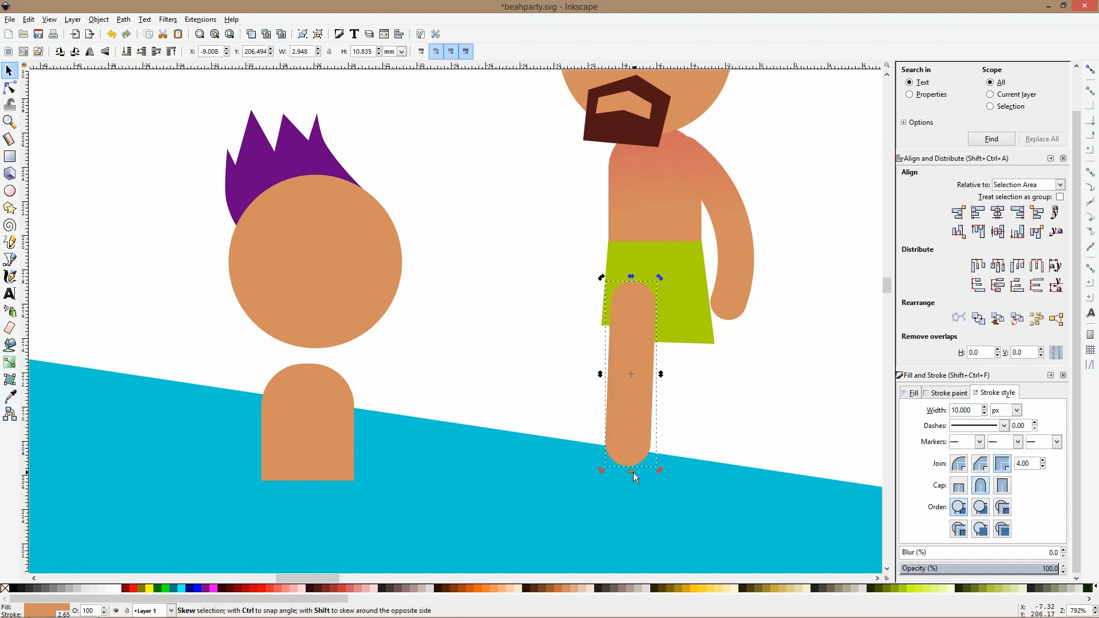
left_click_drag(632, 429, 680, 428)
left_click_drag(678, 469, 639, 428)
key("ctrl+d")
left_click(640, 428)
left_click_drag(632, 274, 645, 274)
Send both legs behind the shorts and move the whole bearded figure up so its feet clear the pool edge.
left_click(673, 350, "shift")
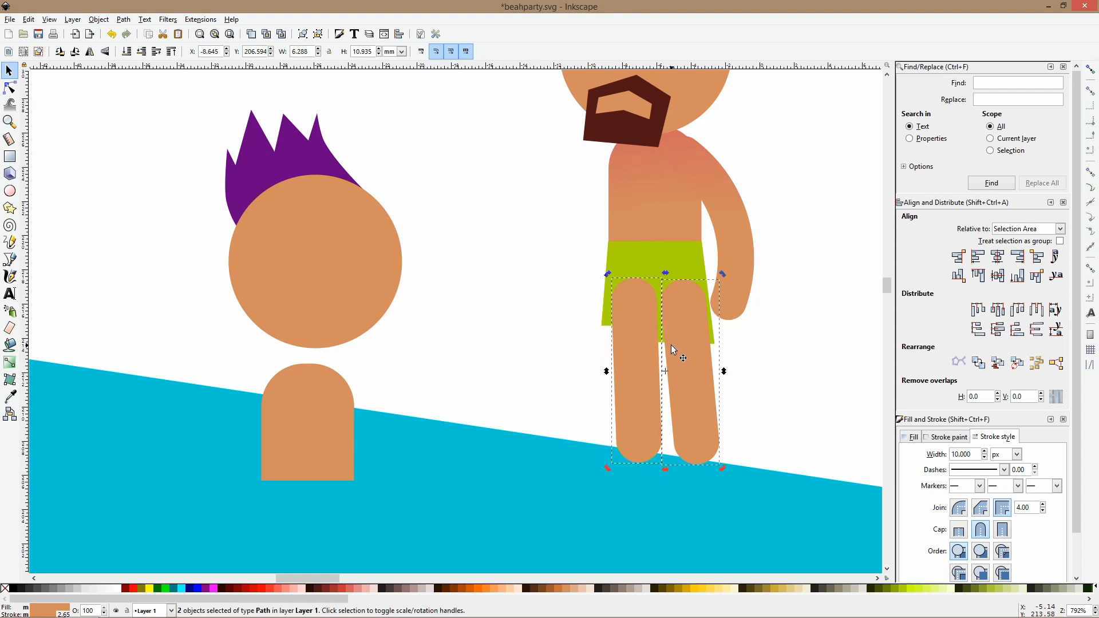
key("End")
scroll(673, 349, "down", 4)
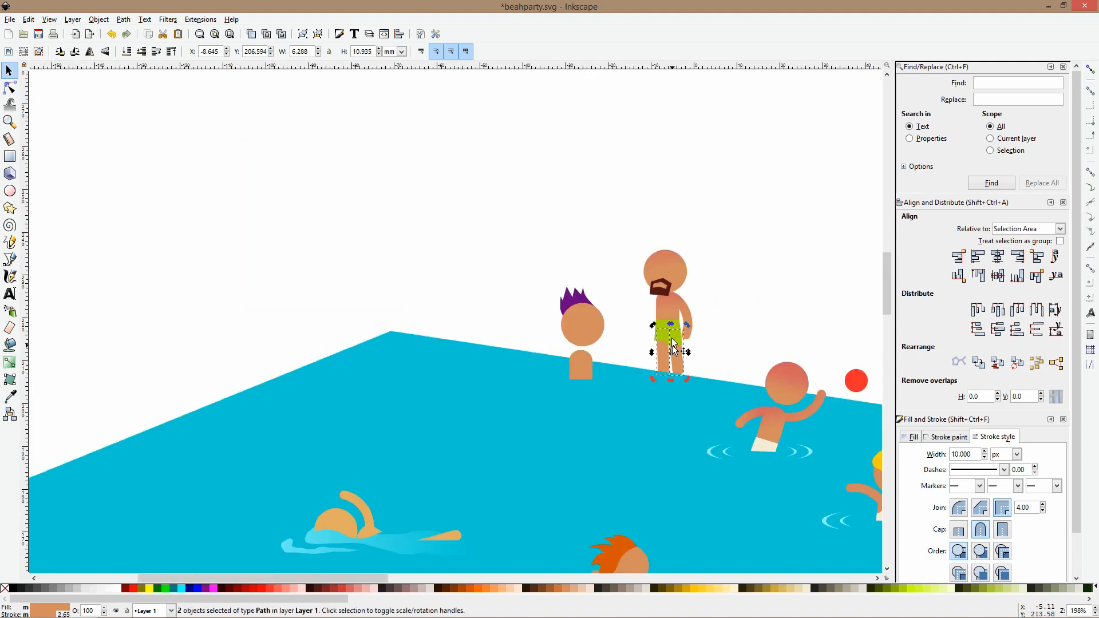
left_click_drag(629, 226, 715, 402)
mouse_move(688, 319)
left_mouse_down()
mouse_move(688, 291)
mouse_move(688, 300)
left_mouse_up()
left_click(712, 253)
Duplicate the bearded figure's arm and place the copy behind the torso, rotated to reach forward and downward on the beard side.
scroll(685, 280, "up", 3)
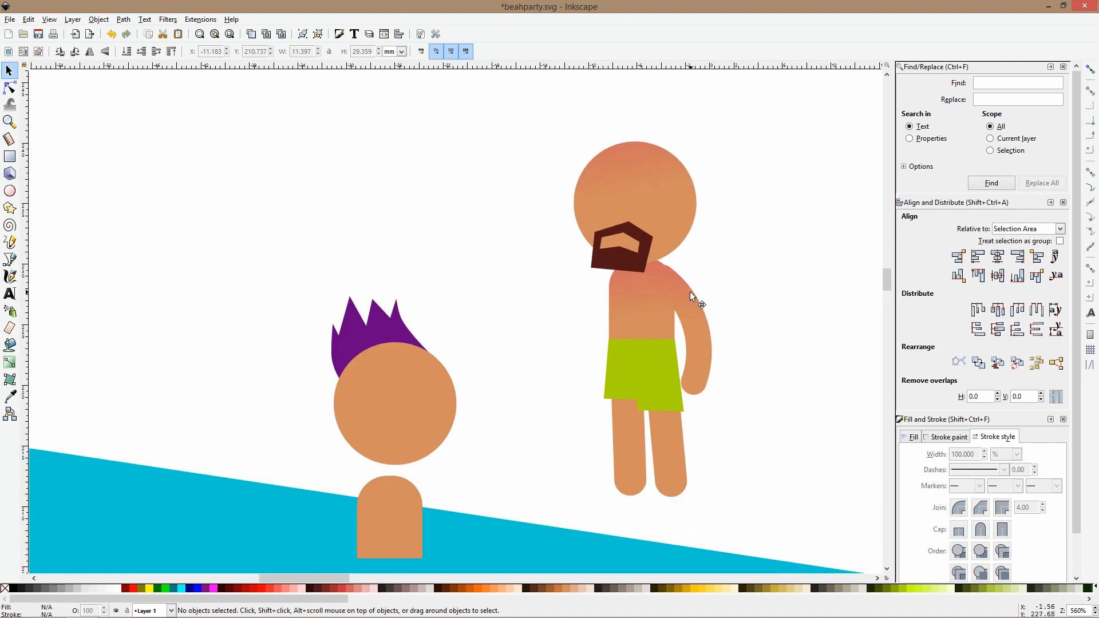
left_click(690, 293)
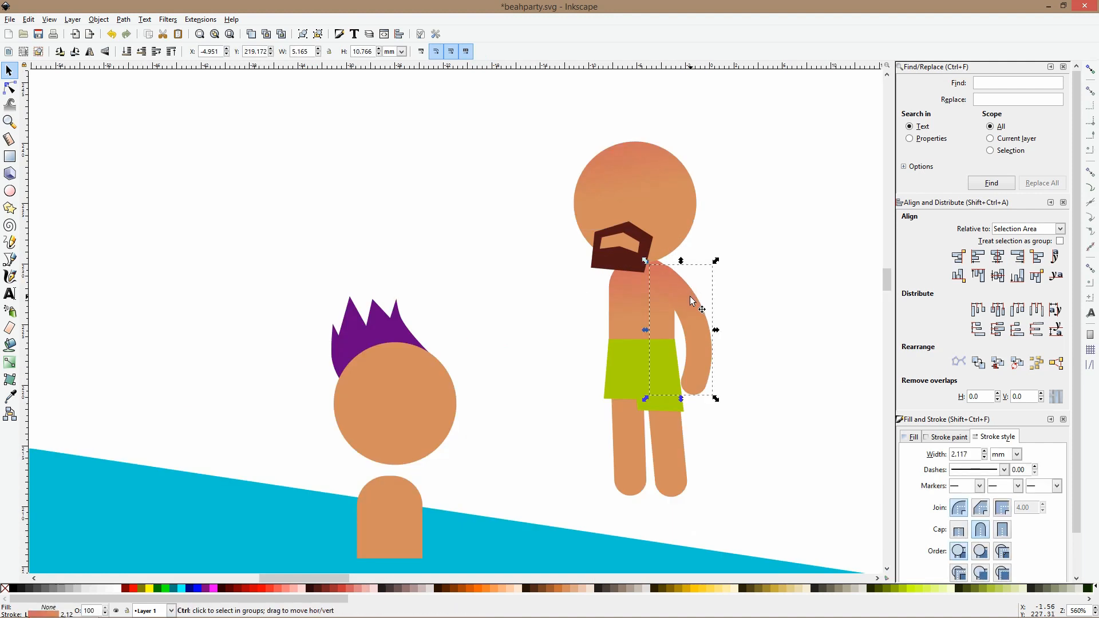
left_click_drag(692, 312, 657, 305)
key("Page_Down")
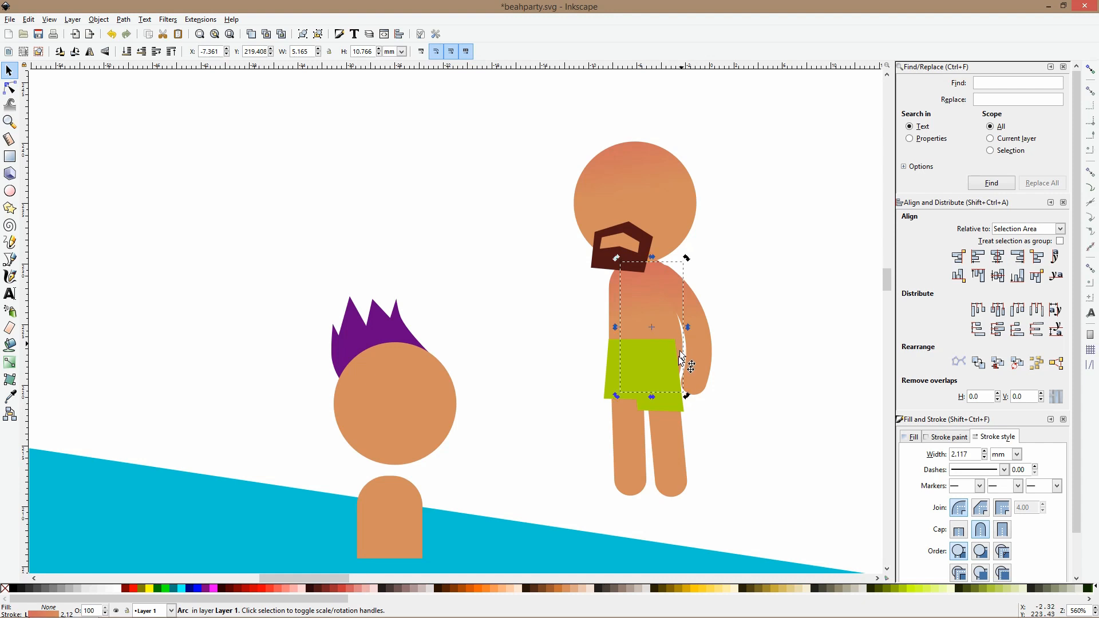
left_click_drag(687, 396, 504, 279)
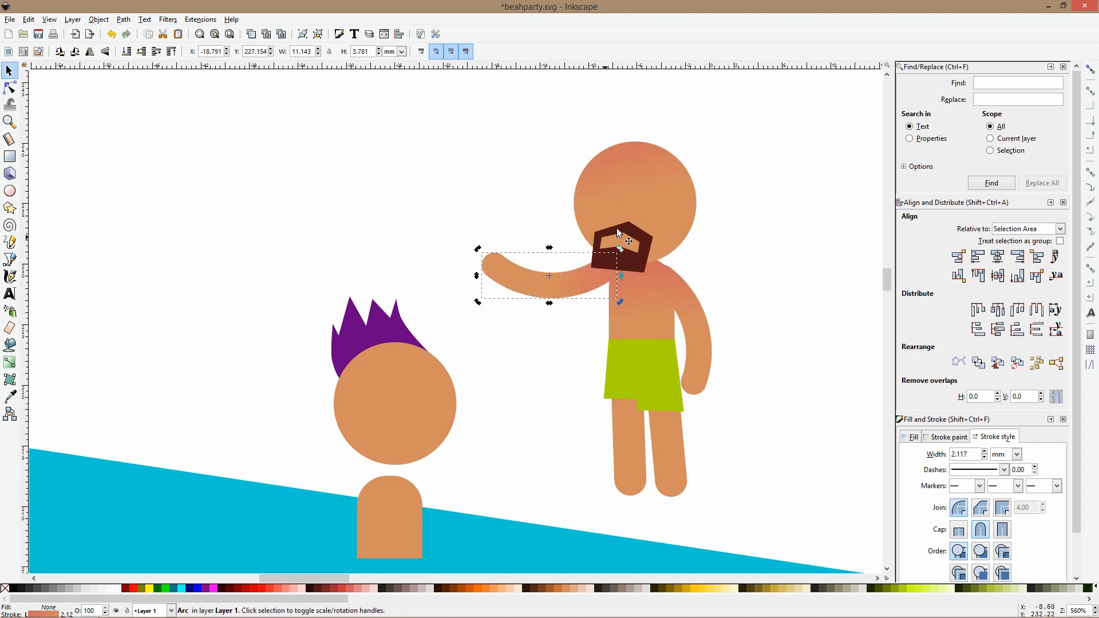
left_click_drag(619, 304, 568, 297)
left_click_drag(493, 266, 517, 366)
left_click_drag(595, 339, 585, 338)
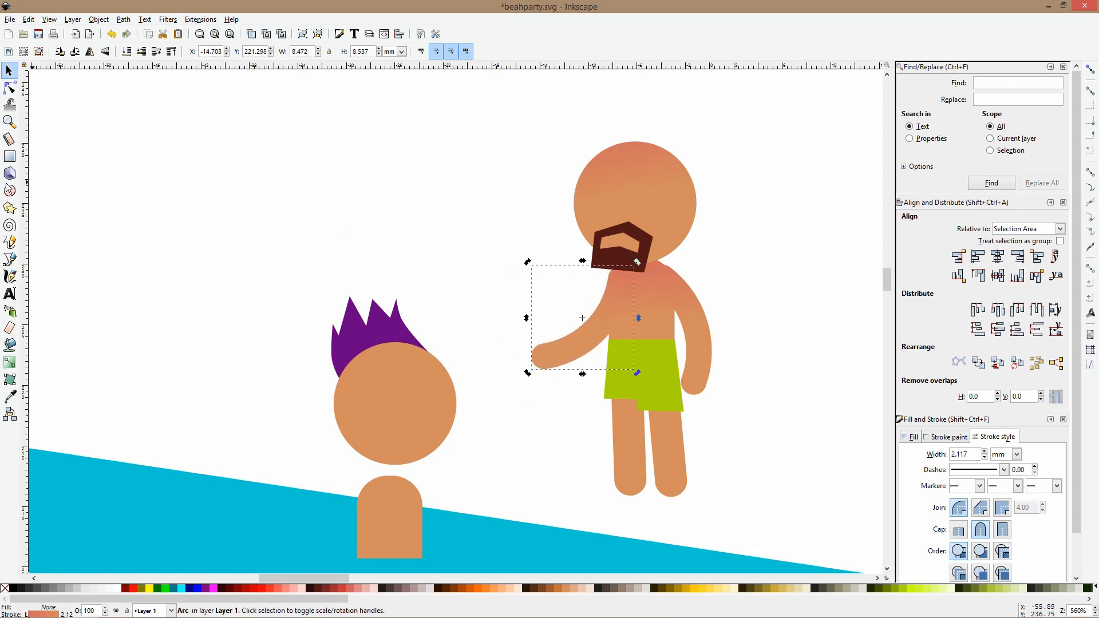
Draw an upright rectangle about 3.2 by 5.4 mm above the forward hand, remove its stroke and fully round its corners.
left_click(9, 155)
left_click_drag(462, 206, 533, 304)
left_click(949, 437)
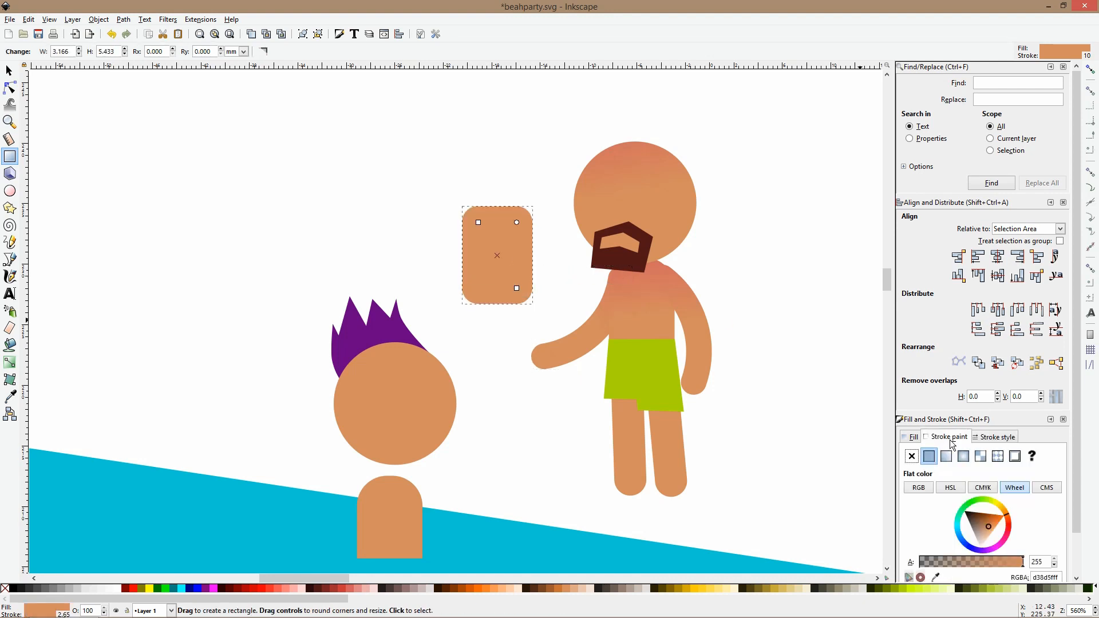
left_click(913, 457)
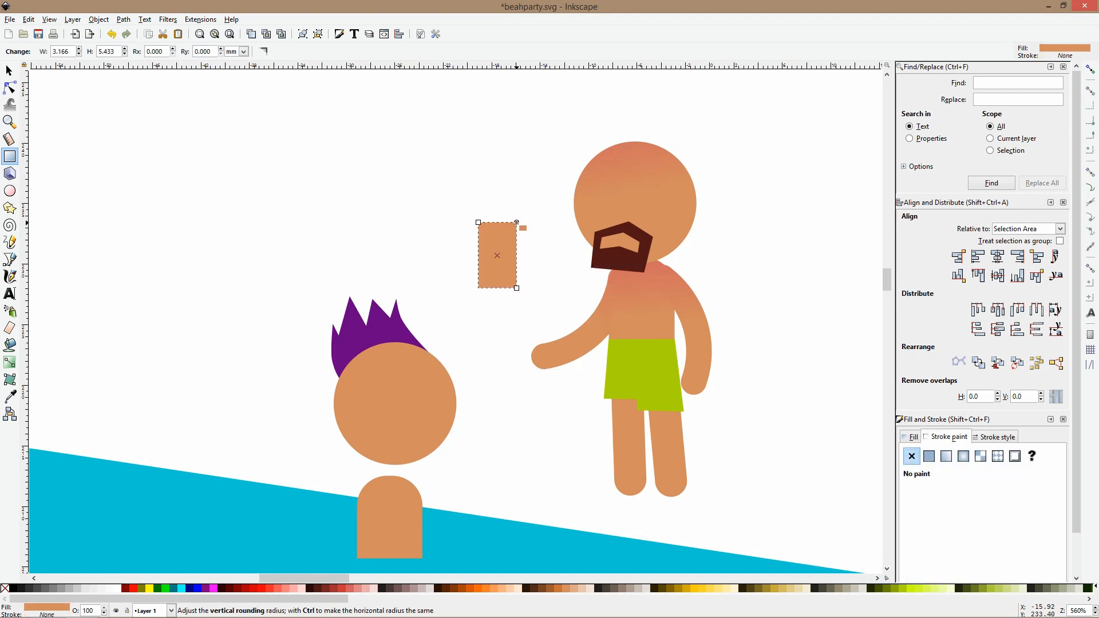
left_click_drag(517, 235, 519, 242)
Draw a white ellipse with radii of about 1.2 and 0.7 mm near the rounded rectangle's top, and fill the rectangle dark green.
left_click(10, 192)
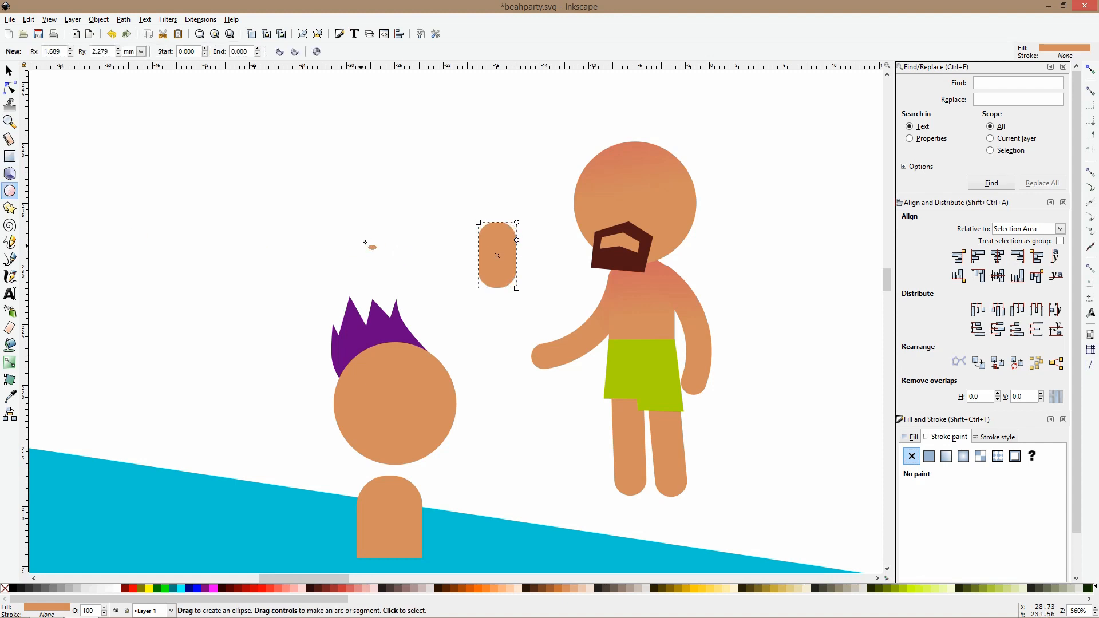
scroll(482, 241, "up", 4)
left_click_drag(490, 181, 604, 247)
left_click(116, 587)
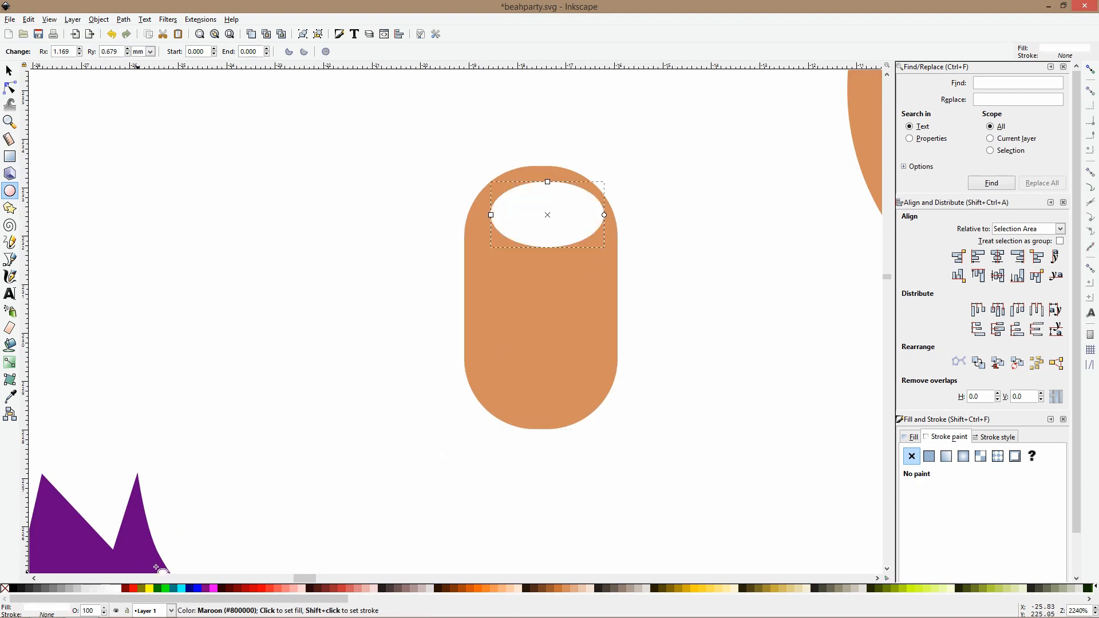
left_click(498, 368)
left_click(640, 595)
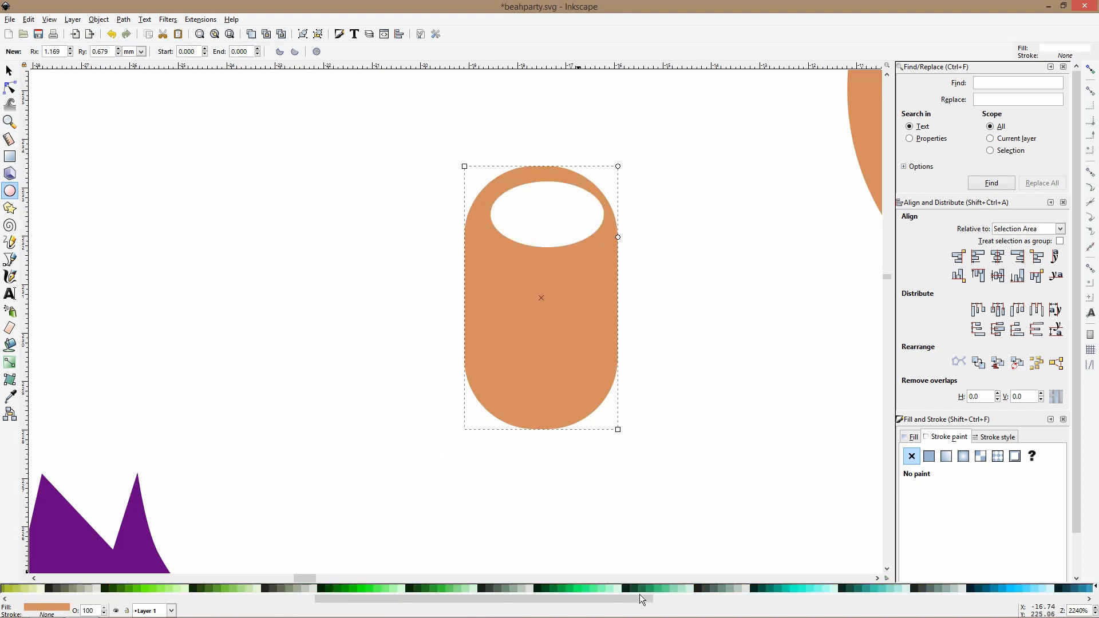
left_click(423, 588)
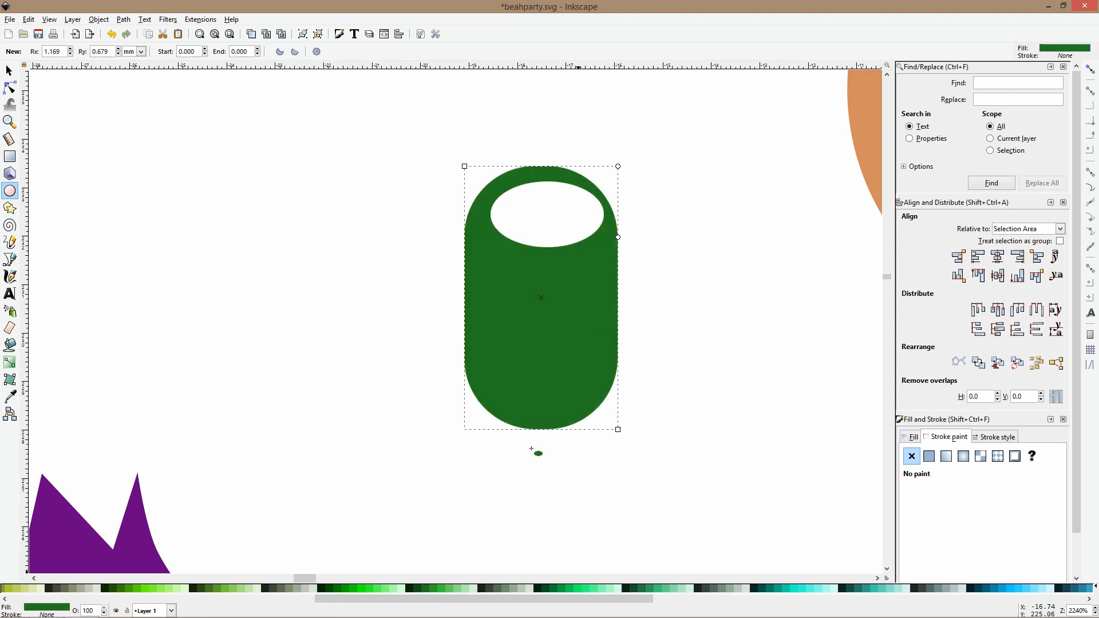
Stretch the white ellipse to about 1.5 mm tall, center it near the can's top, and reduce the can's corner rounding slightly.
key("s")
left_click(558, 218)
left_click_drag(547, 179, 547, 170)
mouse_move(581, 206)
left_mouse_down()
mouse_move(556, 213)
mouse_move(579, 201)
left_mouse_up()
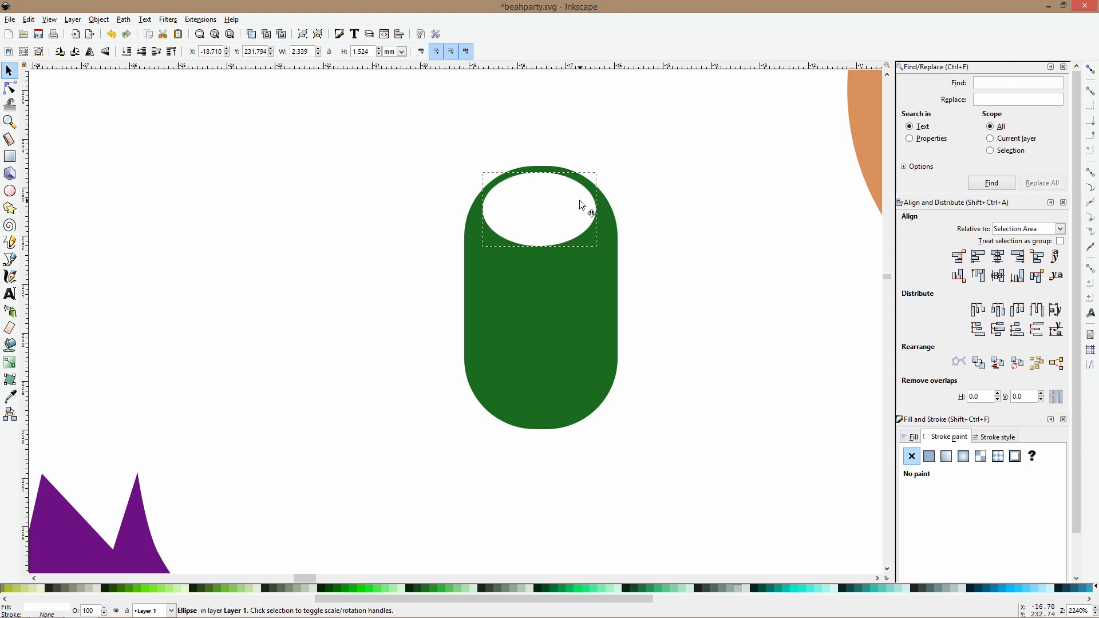
left_click(566, 291)
left_click(9, 84)
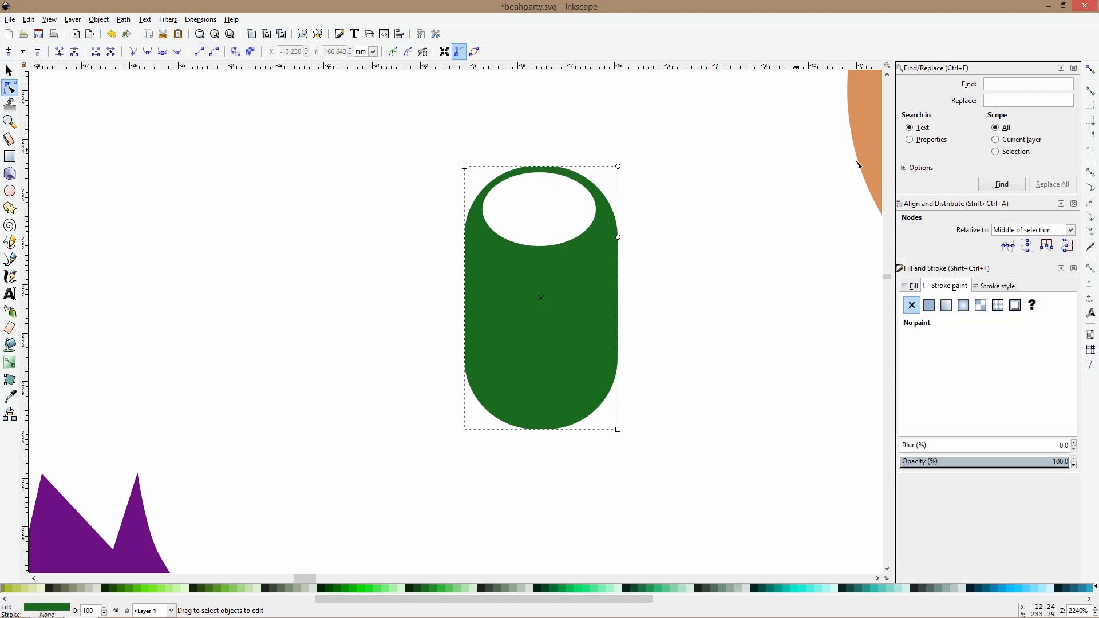
left_click_drag(618, 237, 618, 222)
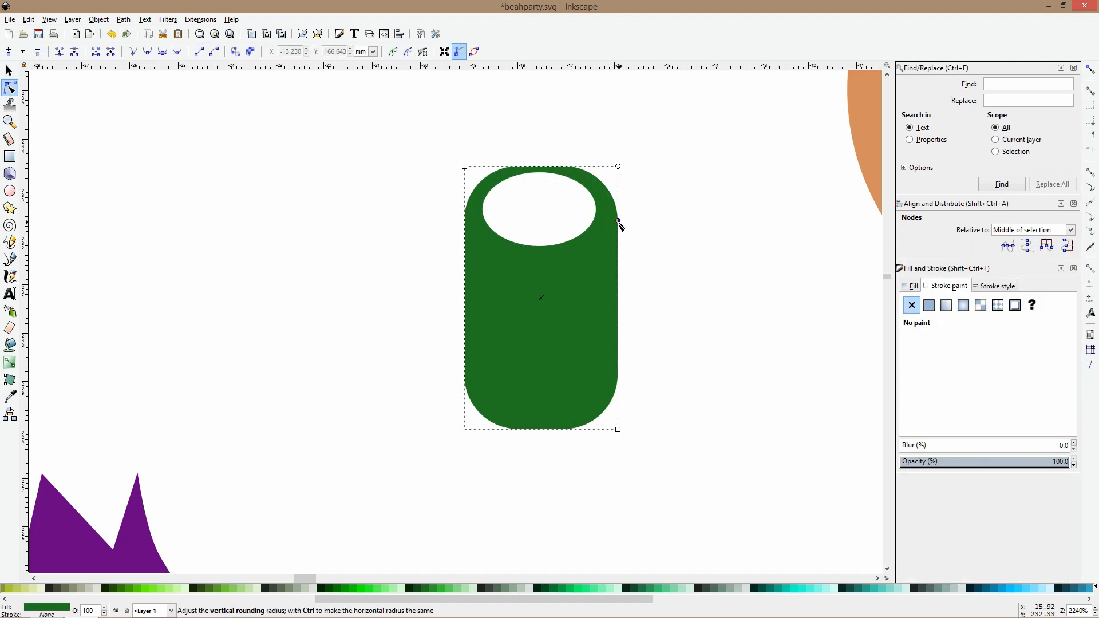
Fill the ellipse on top of the green can with light grey to form the lid.
left_click(575, 221)
key("s")
left_click_drag(335, 598, 57, 598)
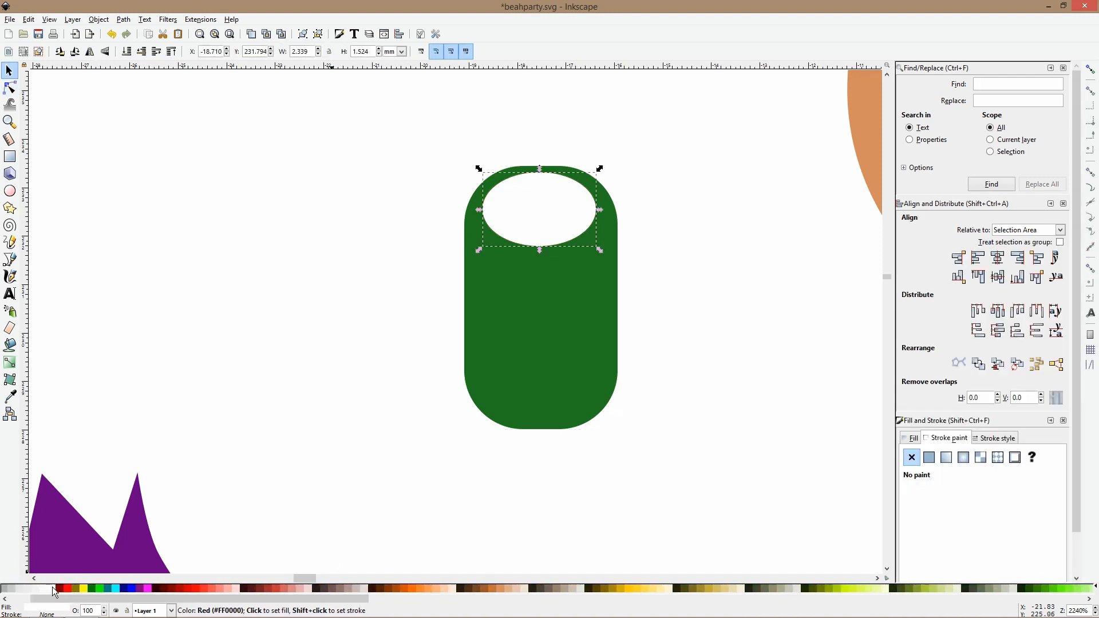
left_click(22, 591)
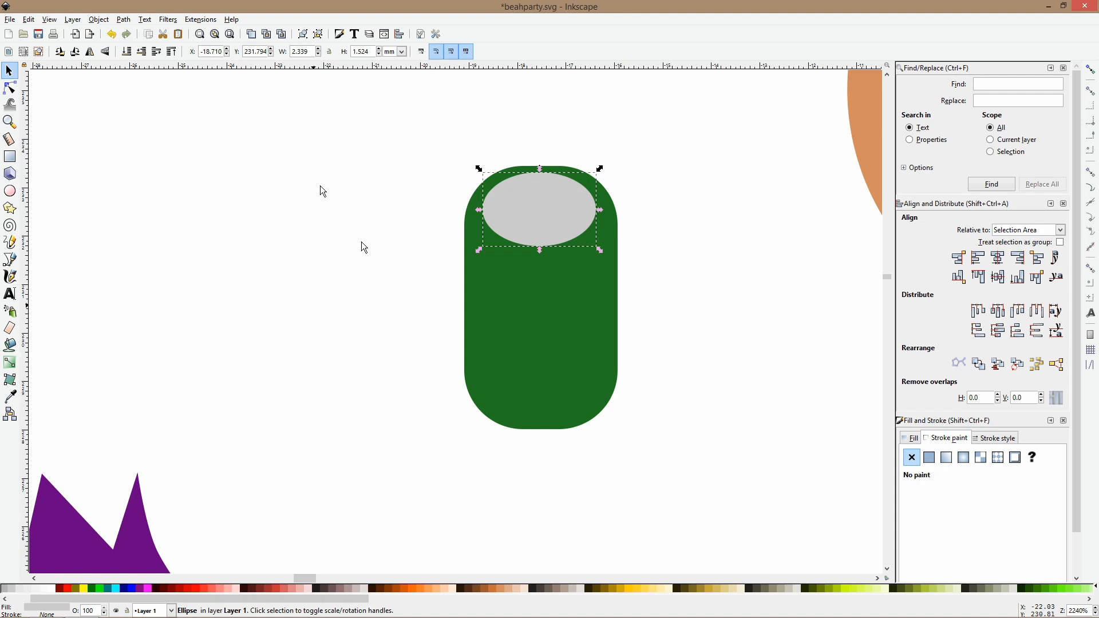
Duplicate the lid ellipse, fill the copy dark grey, and shrink it to an opening about 0.8 by 0.5 mm off-center on the lid.
left_click(21, 599)
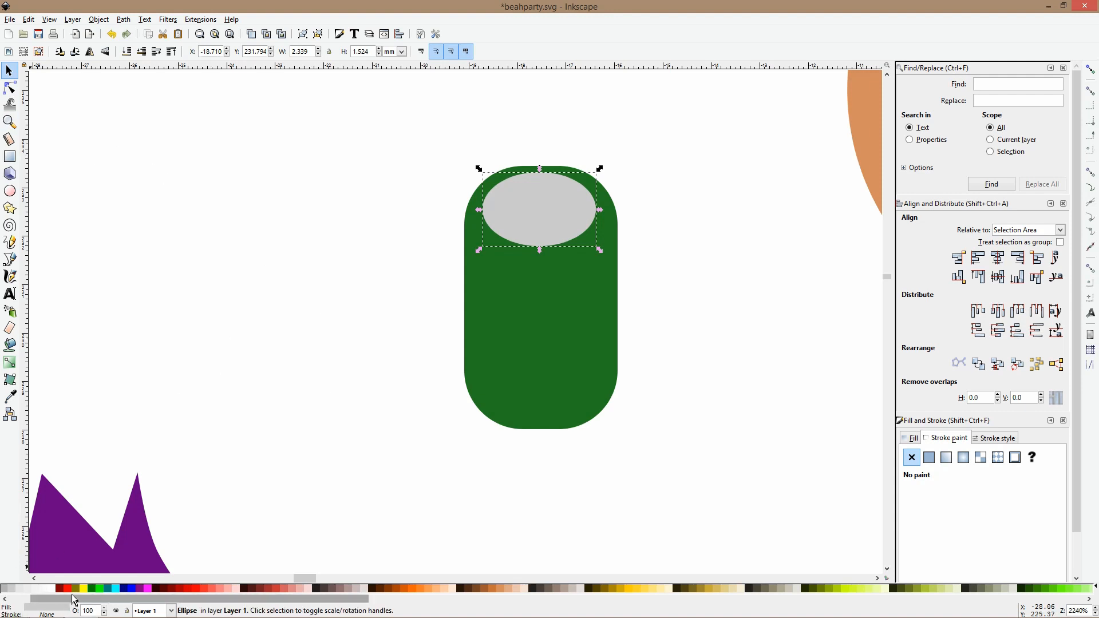
left_click(30, 589)
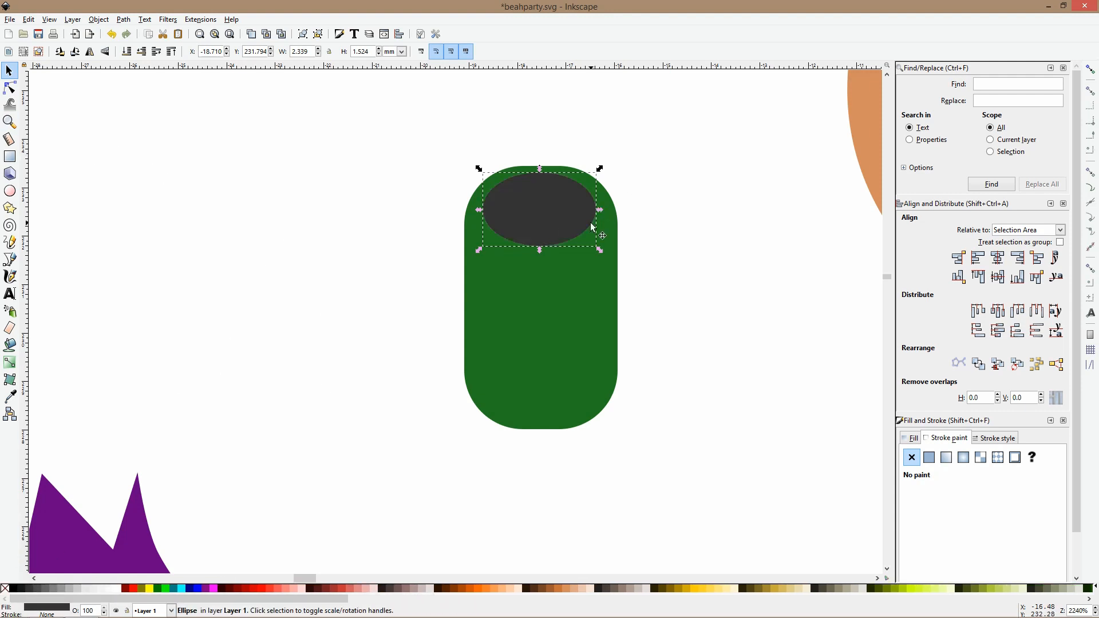
left_click_drag(599, 211, 575, 209)
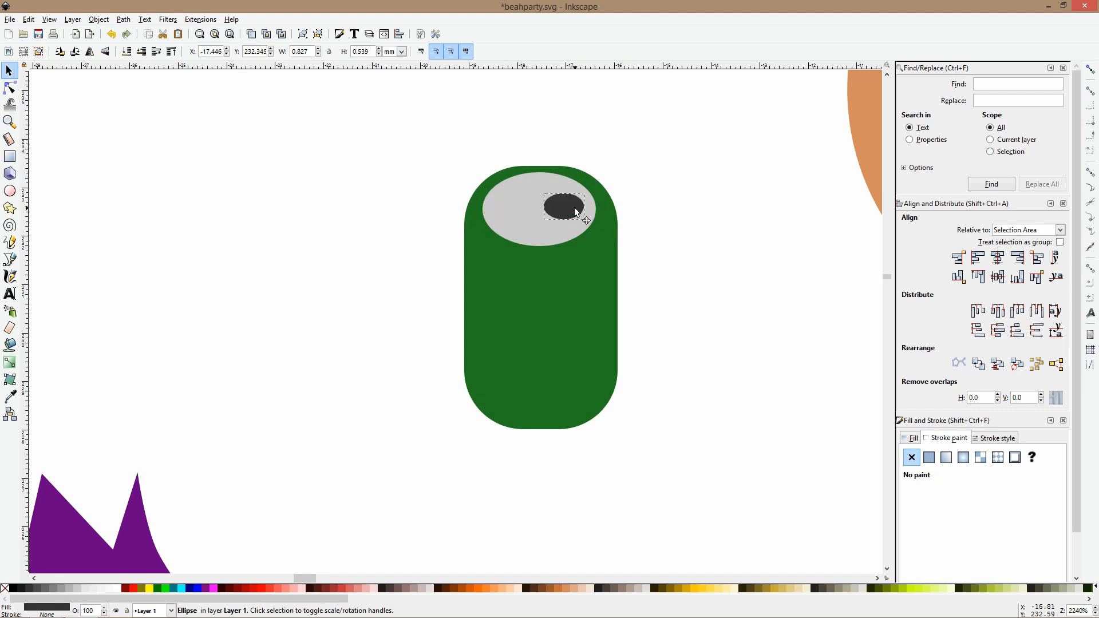
Group the can's three shapes and place the can over the bearded figure's forward hand, scaled to about 2.0 by 3.4 mm.
left_click(698, 226)
left_click_drag(672, 136, 432, 455)
scroll(570, 357, "down", 2, "ctrl")
left_click_drag(570, 360, 679, 526)
left_click_drag(669, 438, 667, 458)
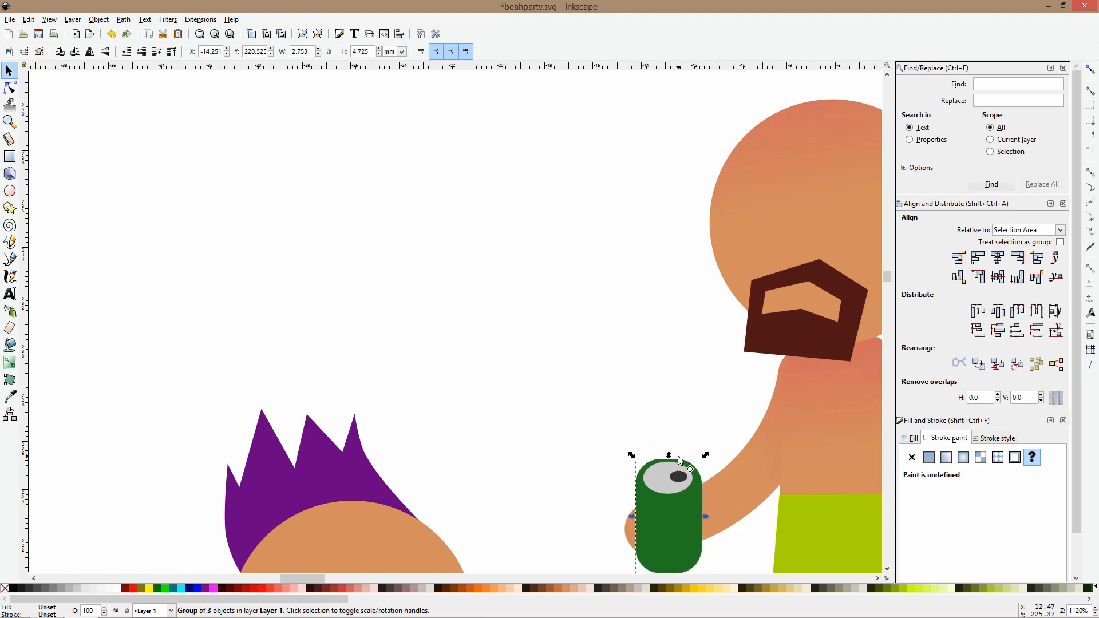
scroll(678, 455, "down", 4, "ctrl")
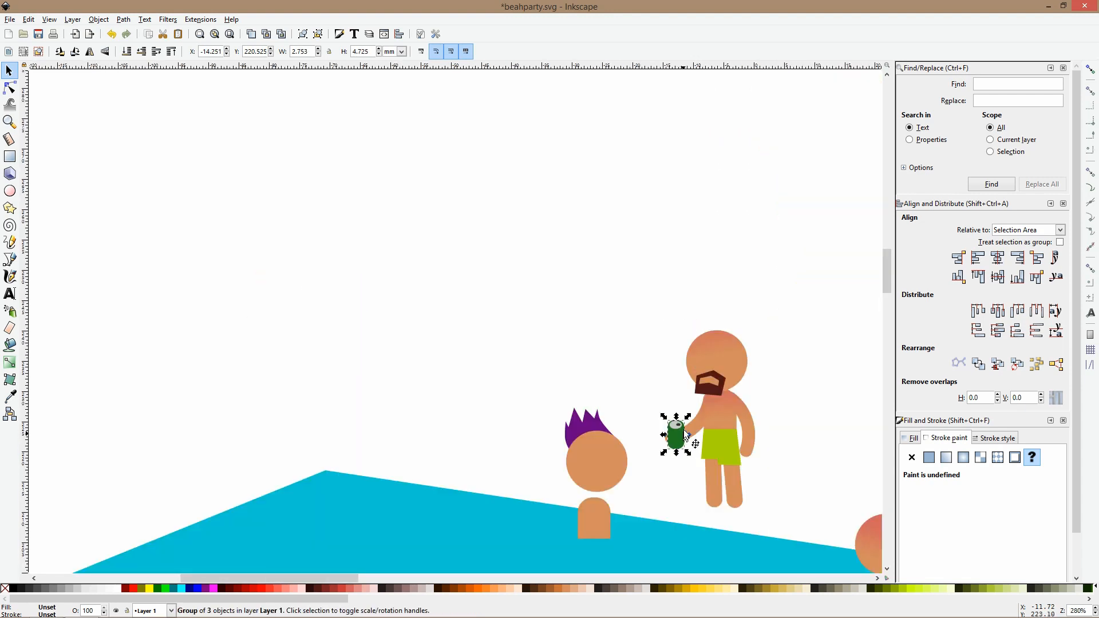
left_click_drag(687, 416, 684, 418)
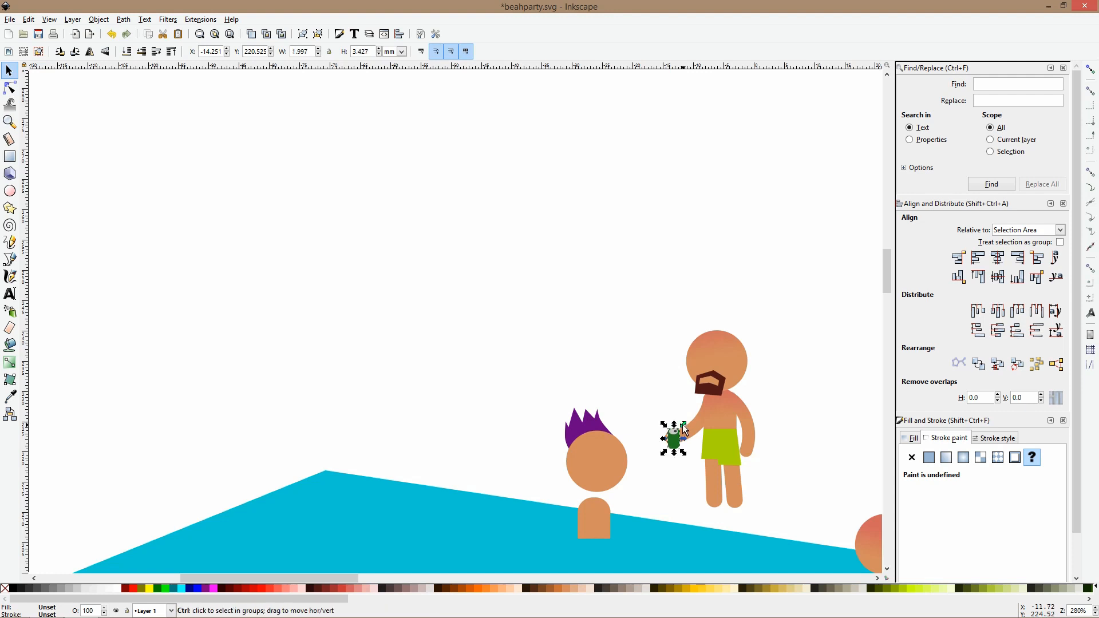
Move the bearded figure with its can slightly up and away from the purple-haired figure, and group all its parts.
scroll(706, 442, "down", 3)
left_click_drag(798, 203, 660, 438)
left_click_drag(712, 369, 521, 397)
key("ctrl+g")
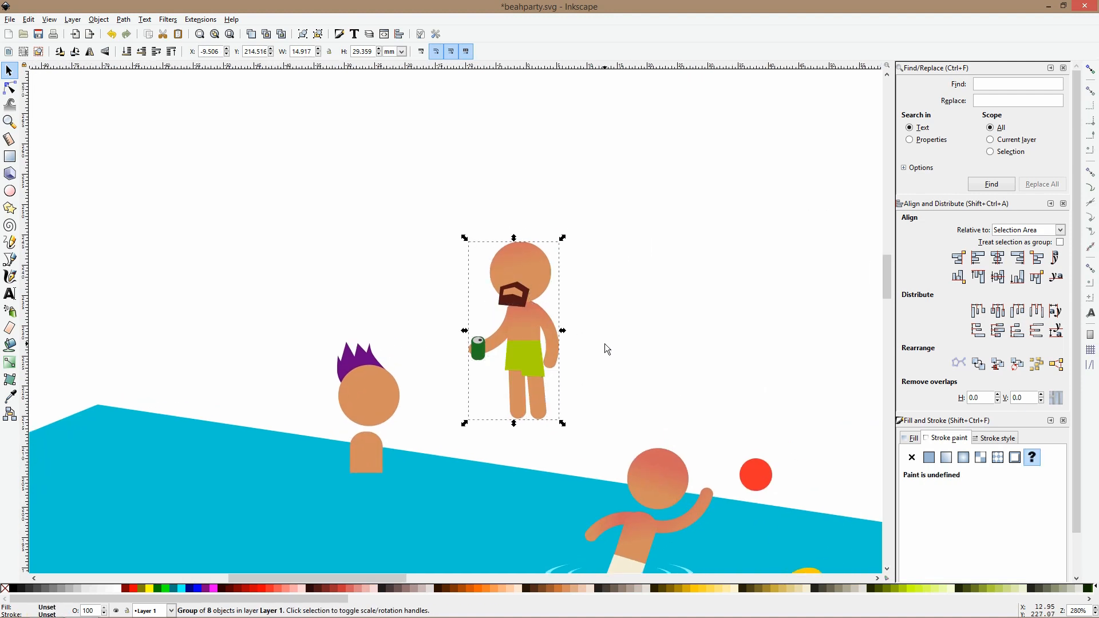
key("Escape")
scroll(605, 343, "down", 4)
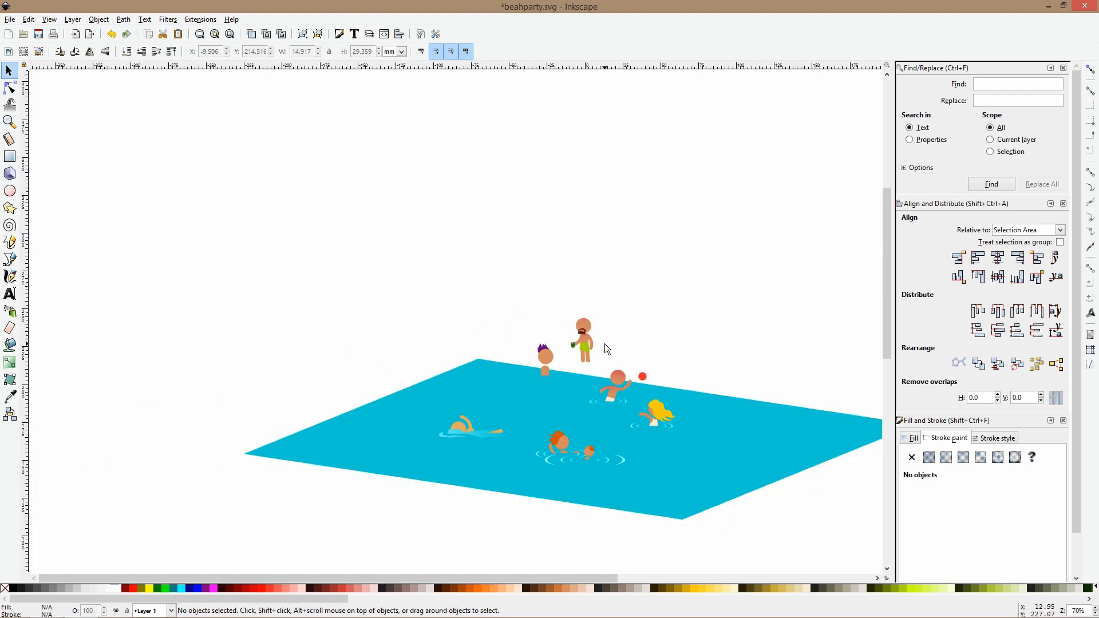
Move the bearded figure along the pool's far edge, well beyond the ball player and the blonde swimmer.
left_click_drag(591, 343, 742, 386)
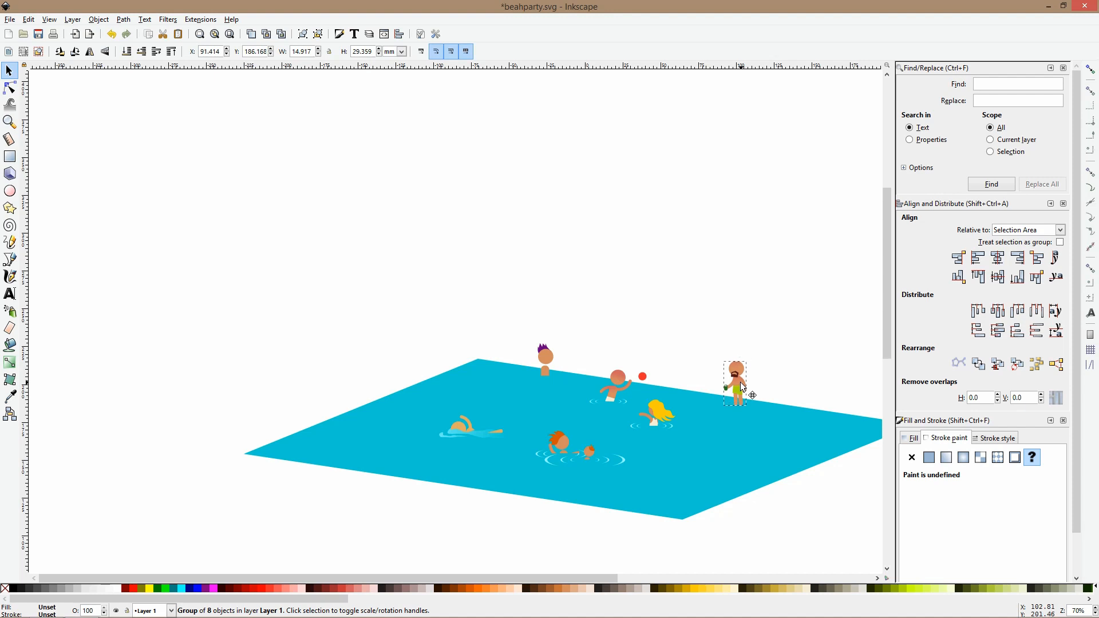
scroll(765, 397, "up", 4)
scroll(765, 397, "down", 5)
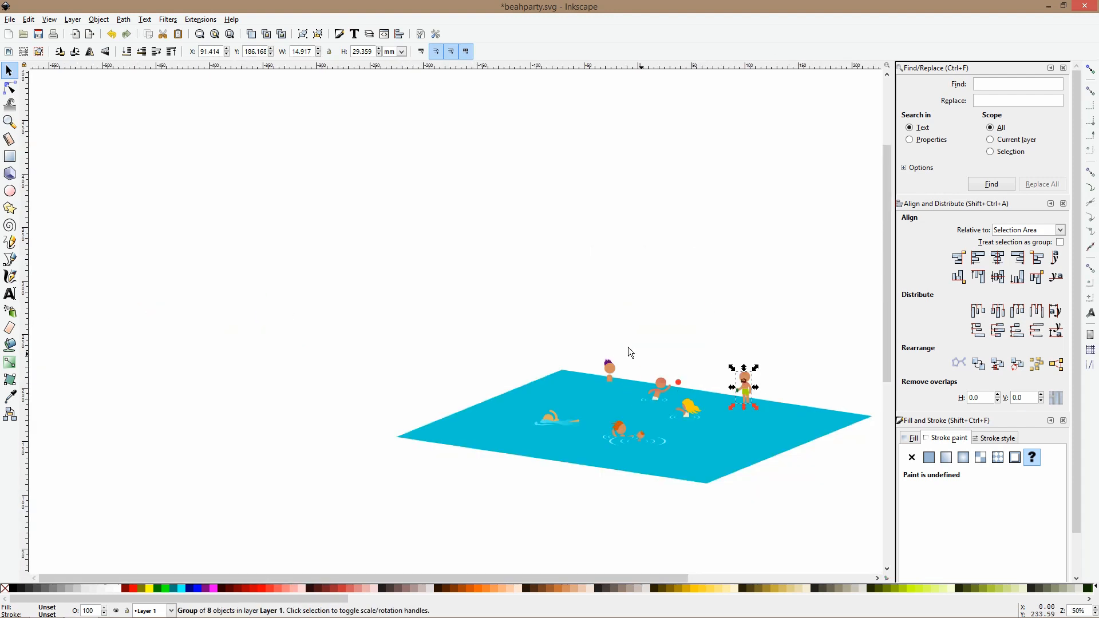
scroll(629, 351, "up", 2)
left_click_drag(632, 339, 588, 391)
left_click_drag(797, 402, 634, 367)
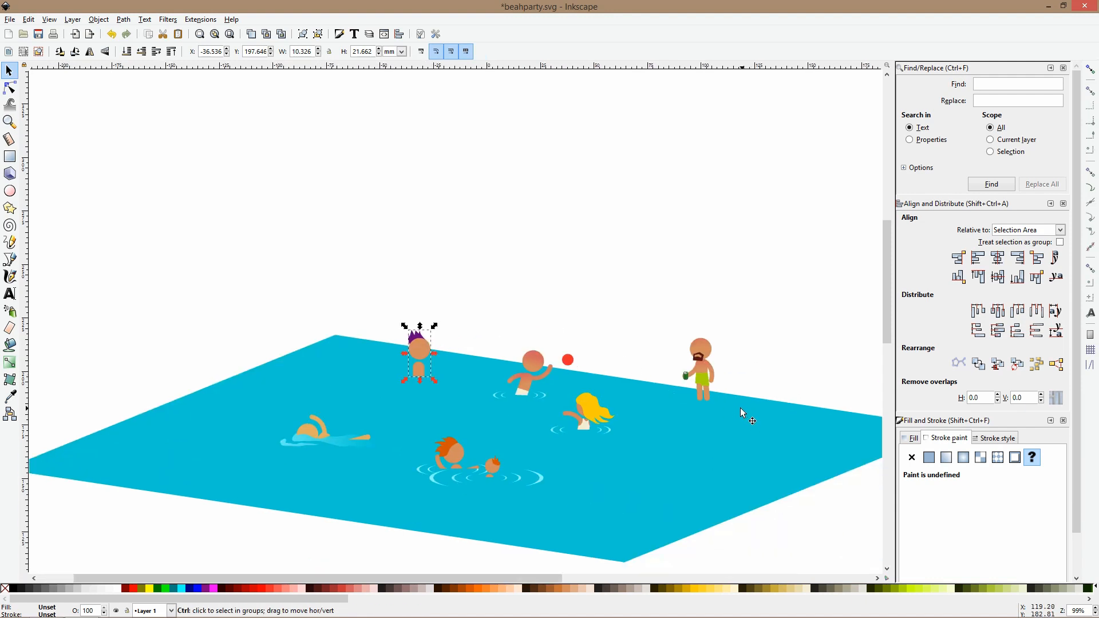
Convert the strokes of the bearded figure's two legs to filled paths.
scroll(739, 409, "up", 4)
left_click(10, 156)
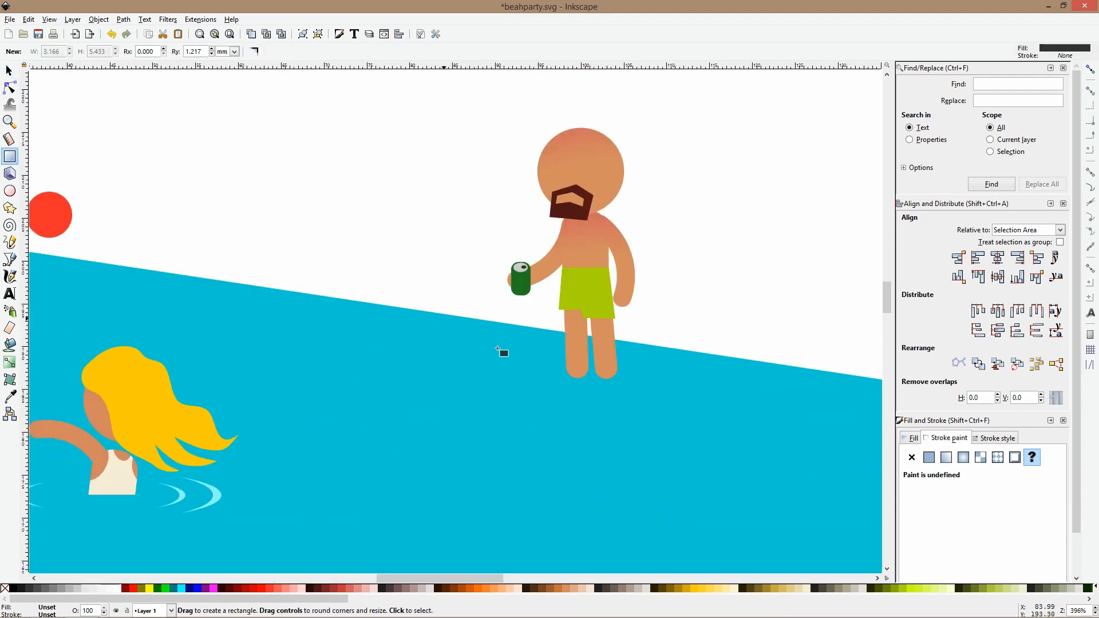
left_click(566, 355)
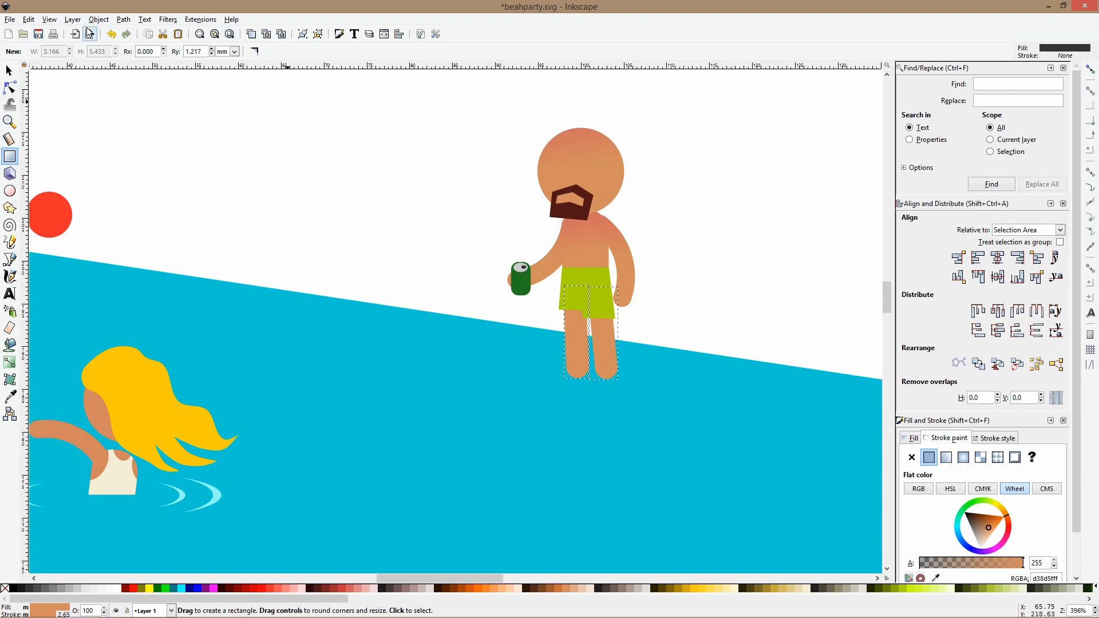
left_click(123, 19)
left_click(146, 43)
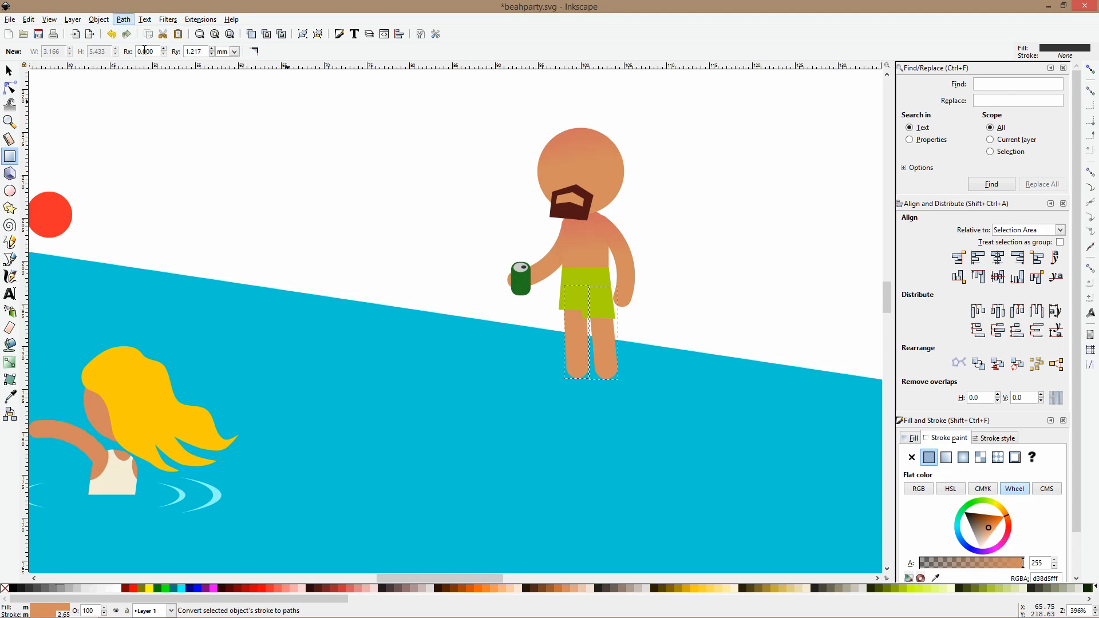
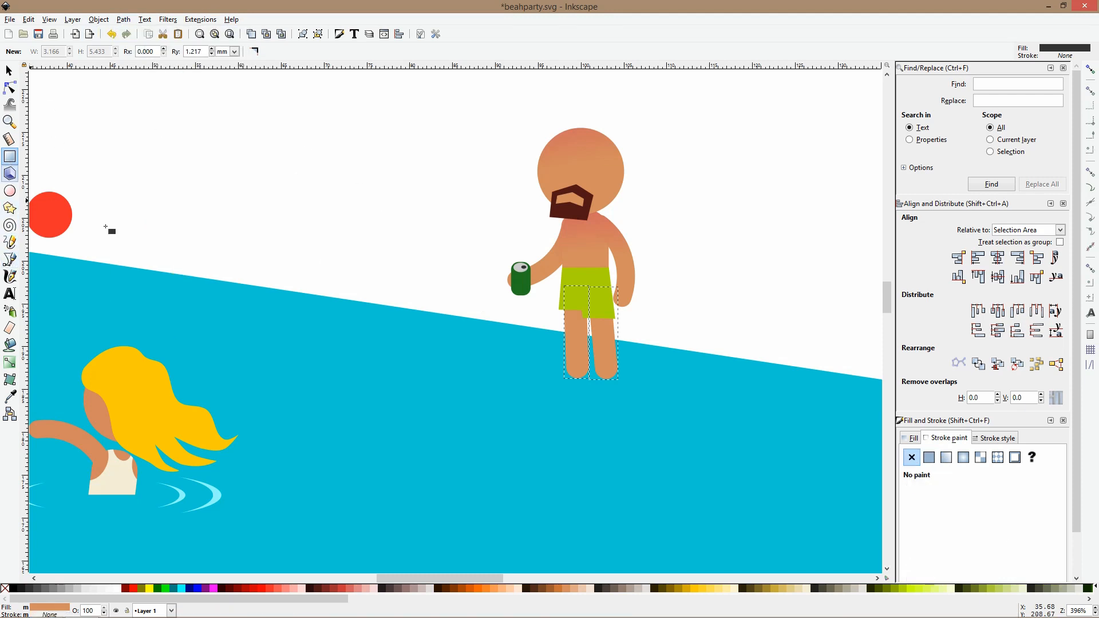
Trim both of the bearded figure's legs flat by subtracting a rectangle about 14.3 by 7.6 mm drawn over the feet.
left_click_drag(530, 359, 656, 422)
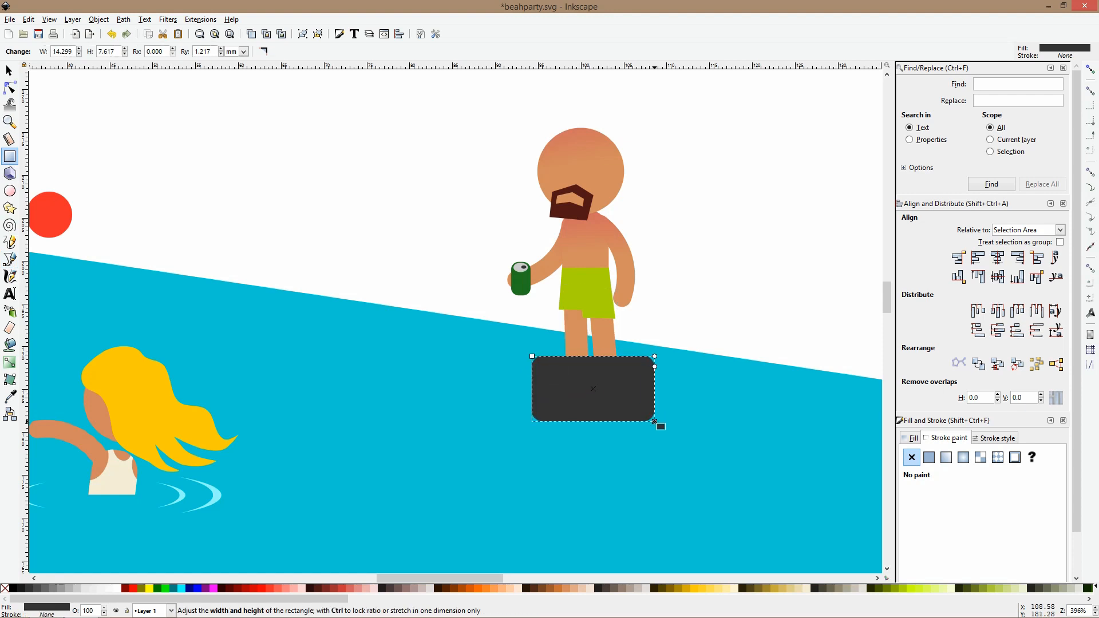
key("s")
left_click(608, 343, "ctrl")
left_click(586, 374)
left_click(573, 330, "ctrl+shift")
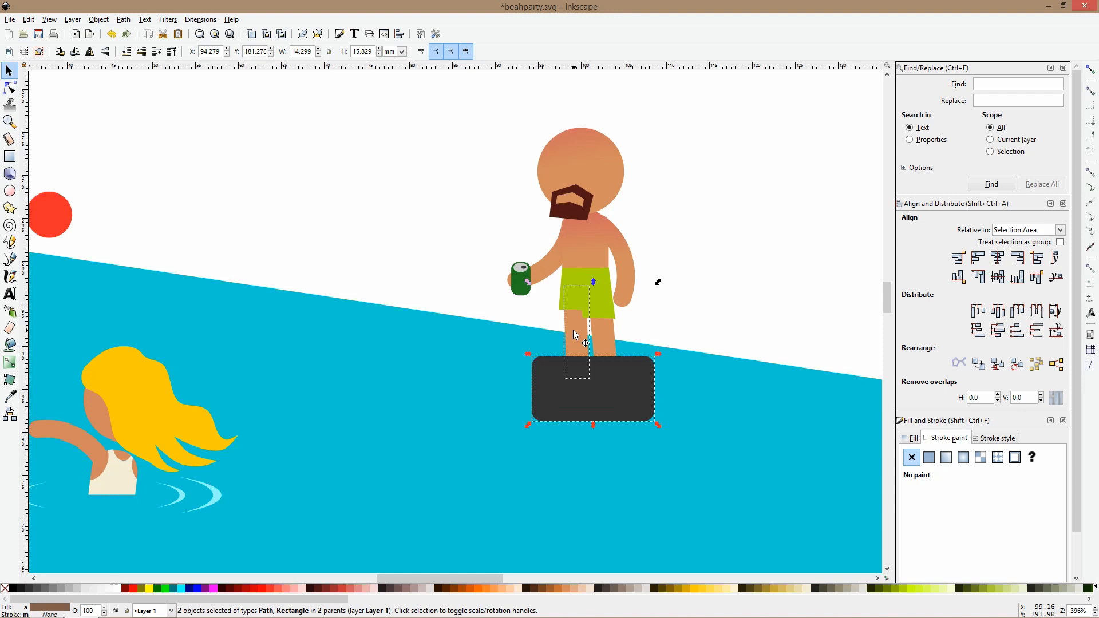
key("ctrl+minus")
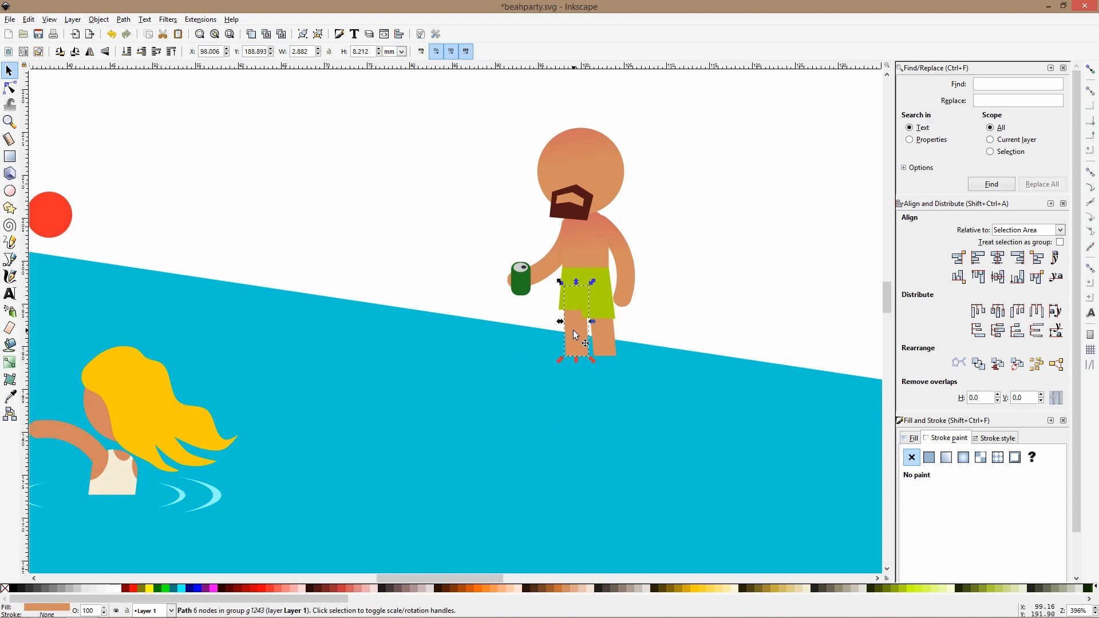
scroll(654, 217, "down", 2)
left_click_drag(674, 129, 524, 344)
left_click(667, 222)
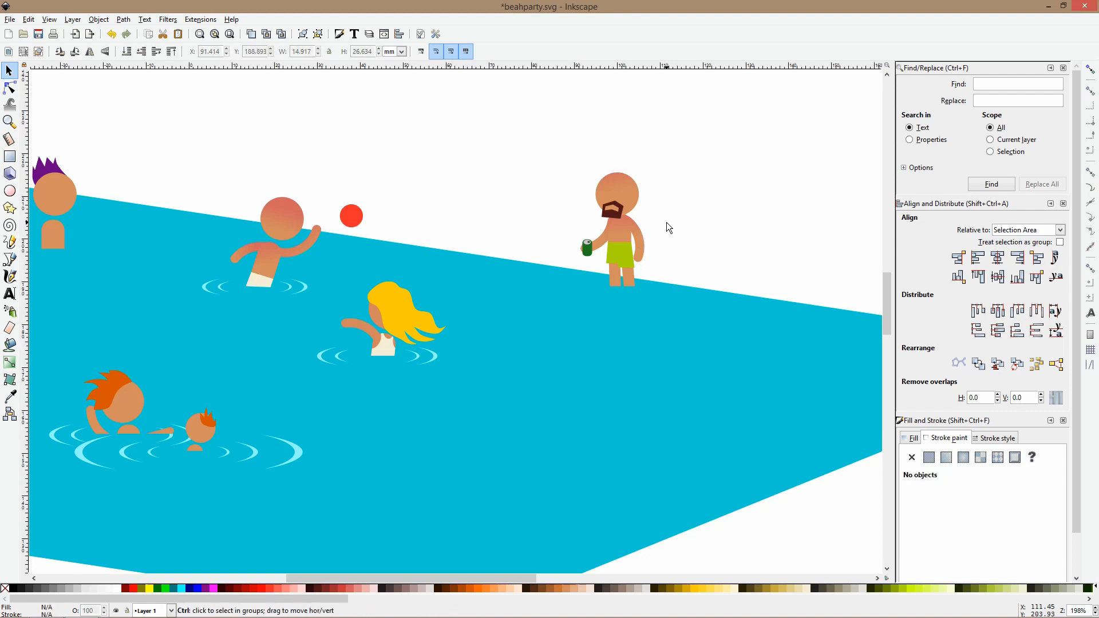
Recolor the lone swimmer's head, shoulder and leg with the skin tone sampled from the orange-haired swimmer.
scroll(666, 222, "down", 2)
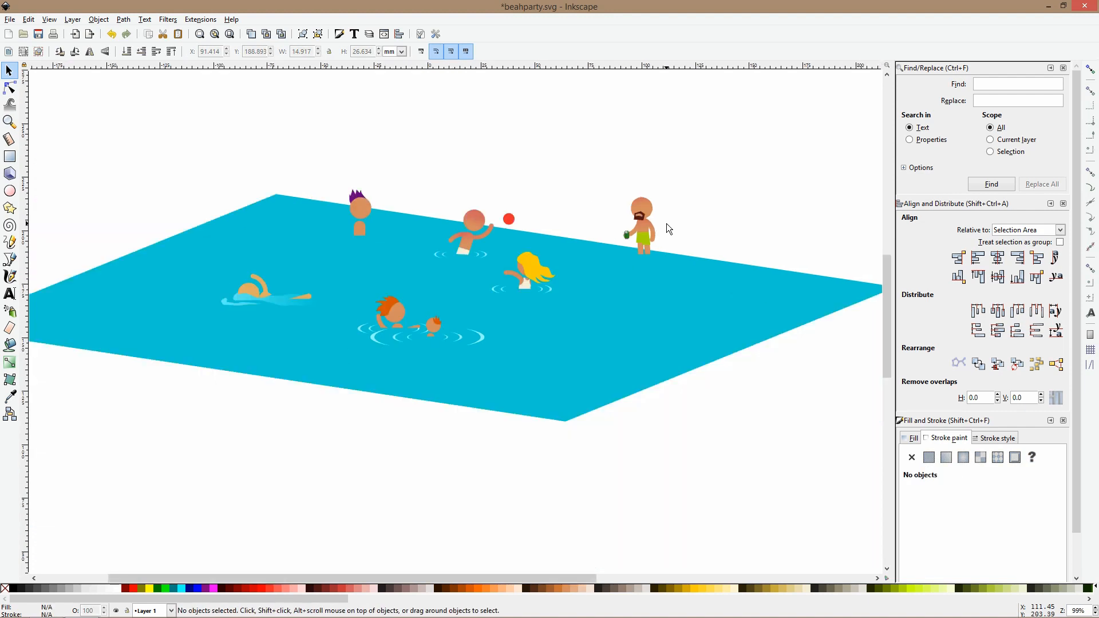
scroll(667, 225, "down", 1)
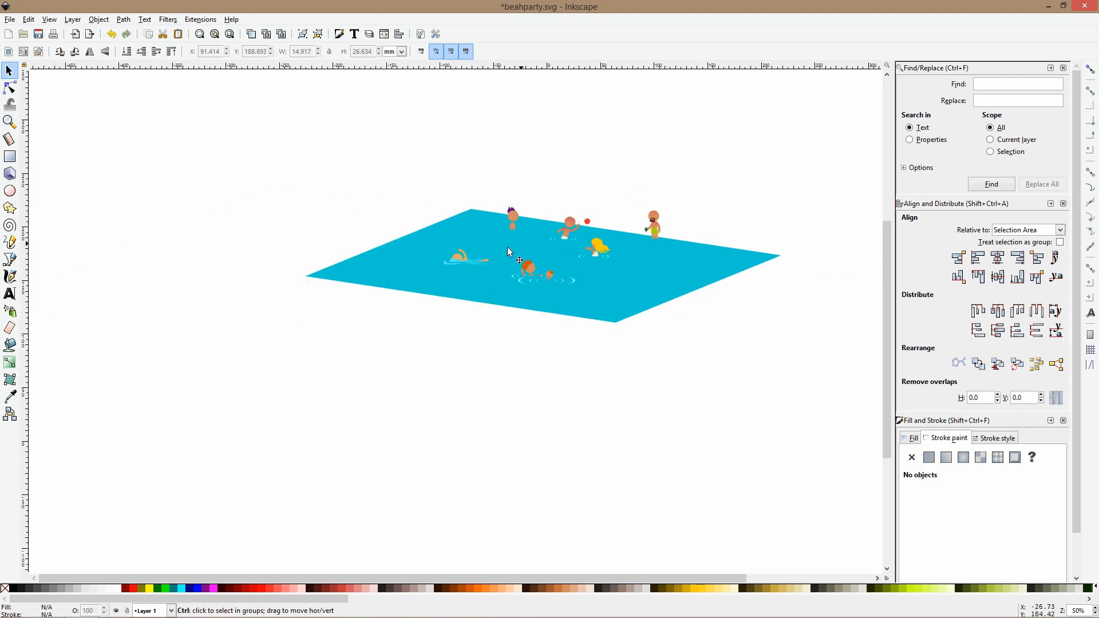
scroll(283, 303, "up", 4)
left_click(230, 291, "ctrl")
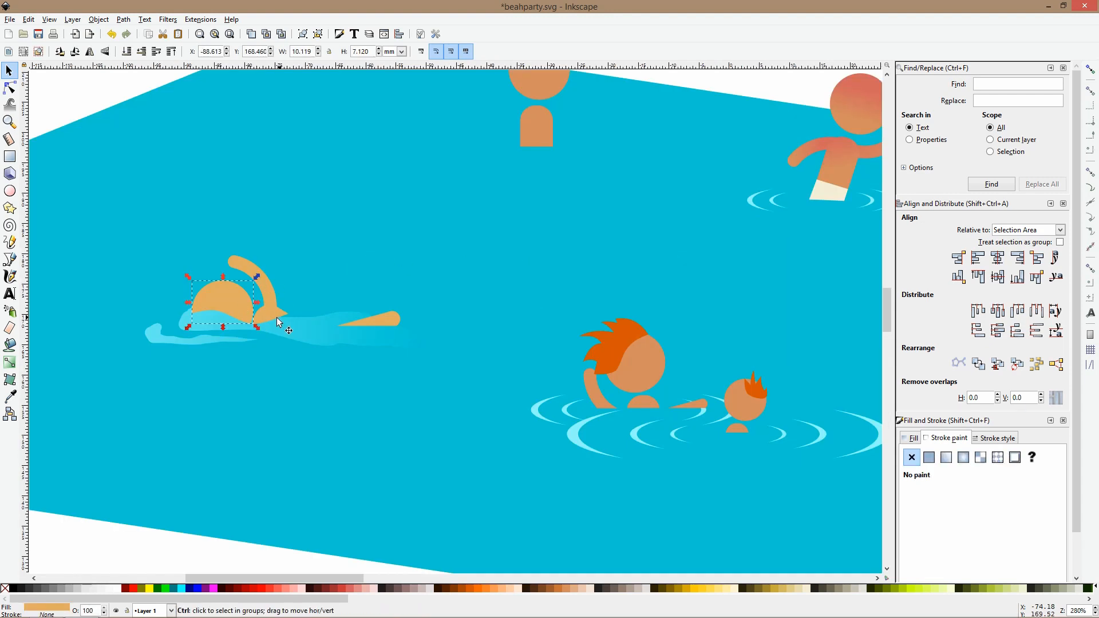
left_click(256, 313, "ctrl")
left_click(260, 314, "ctrl")
left_click(209, 295, "ctrl+shift")
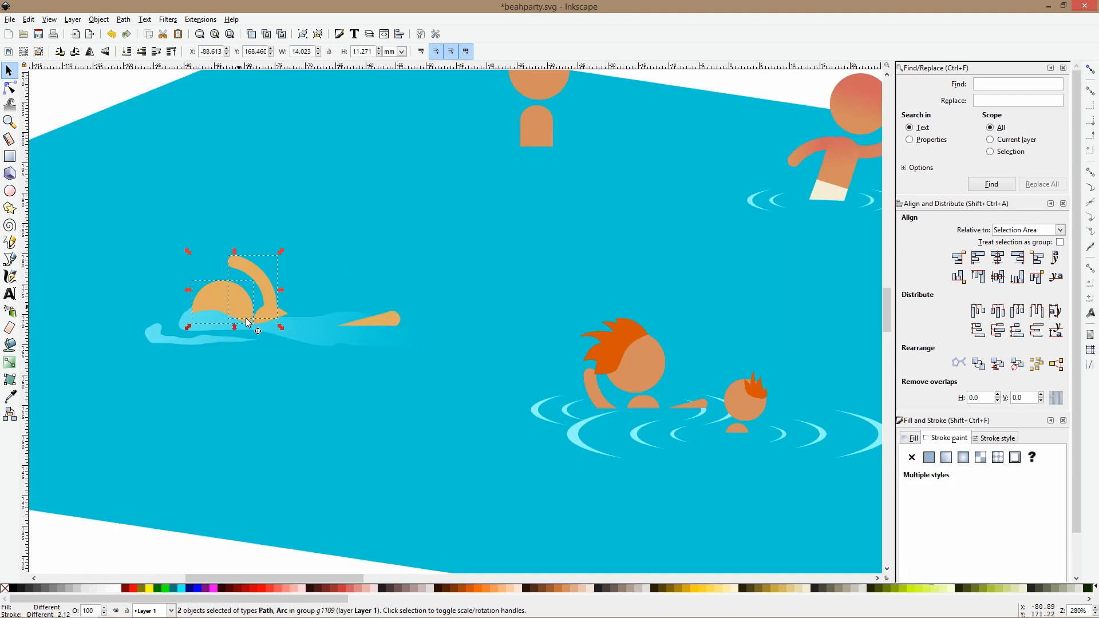
scroll(250, 321, "up", 2)
left_click(265, 319, "ctrl+shift")
left_click(282, 262, "ctrl+shift")
left_click(475, 324, "ctrl+shift")
left_click(10, 396)
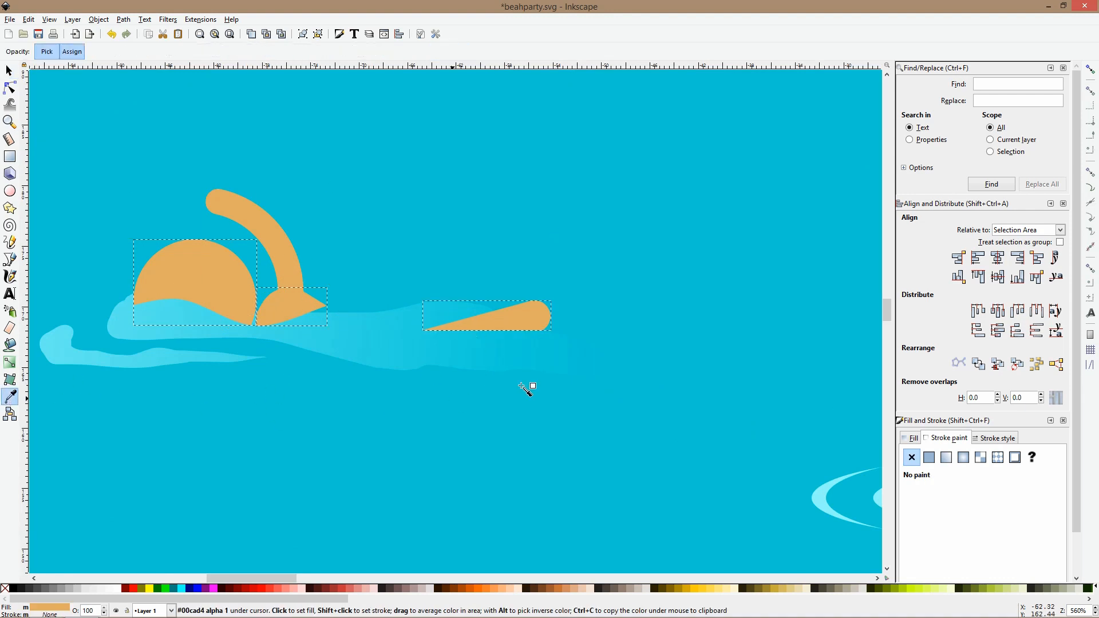
scroll(586, 385, "down", 4)
left_click(713, 392)
key("s")
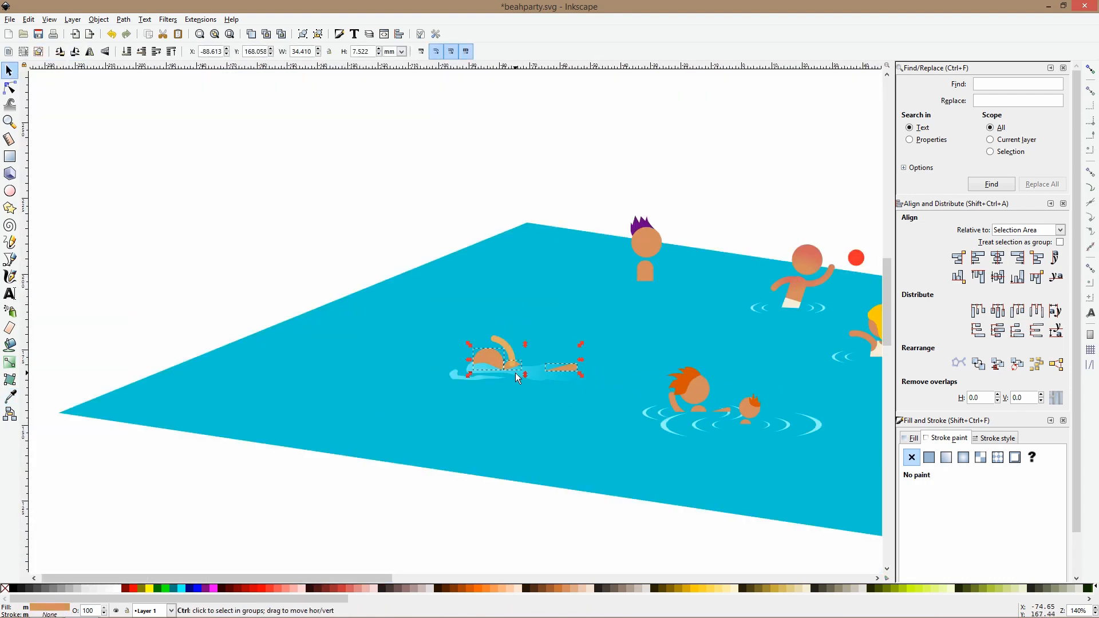
Match the stroke color of the lone swimmer's raised arm to the skin tone of the head.
scroll(515, 372, "up", 3)
left_click(515, 359, "ctrl")
left_click(10, 396)
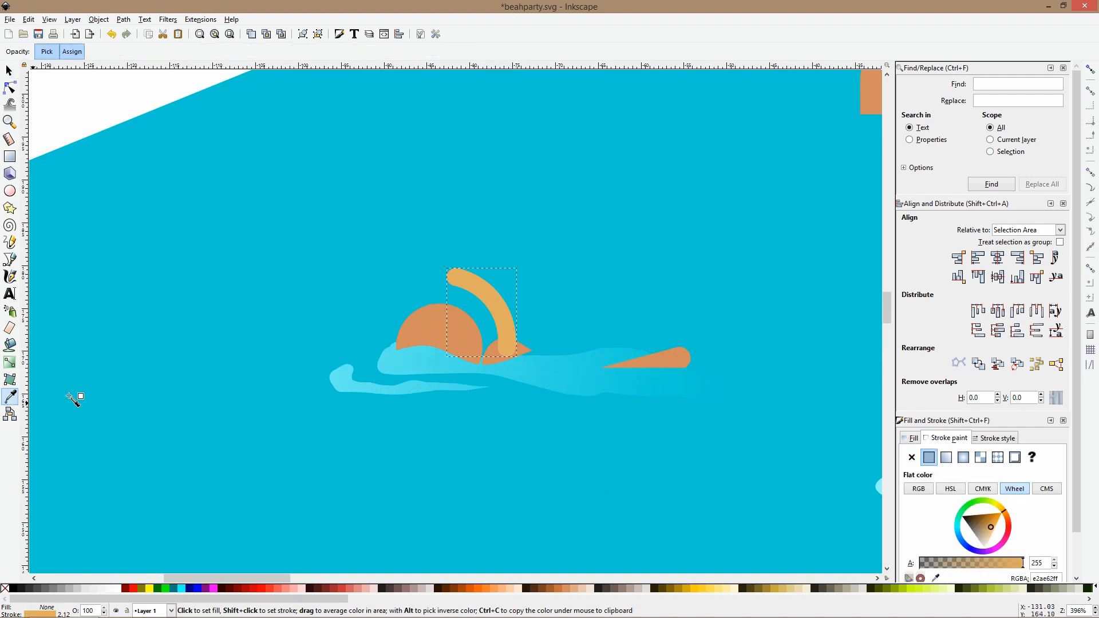
left_click(426, 325)
key("s")
key("Escape")
key("5")
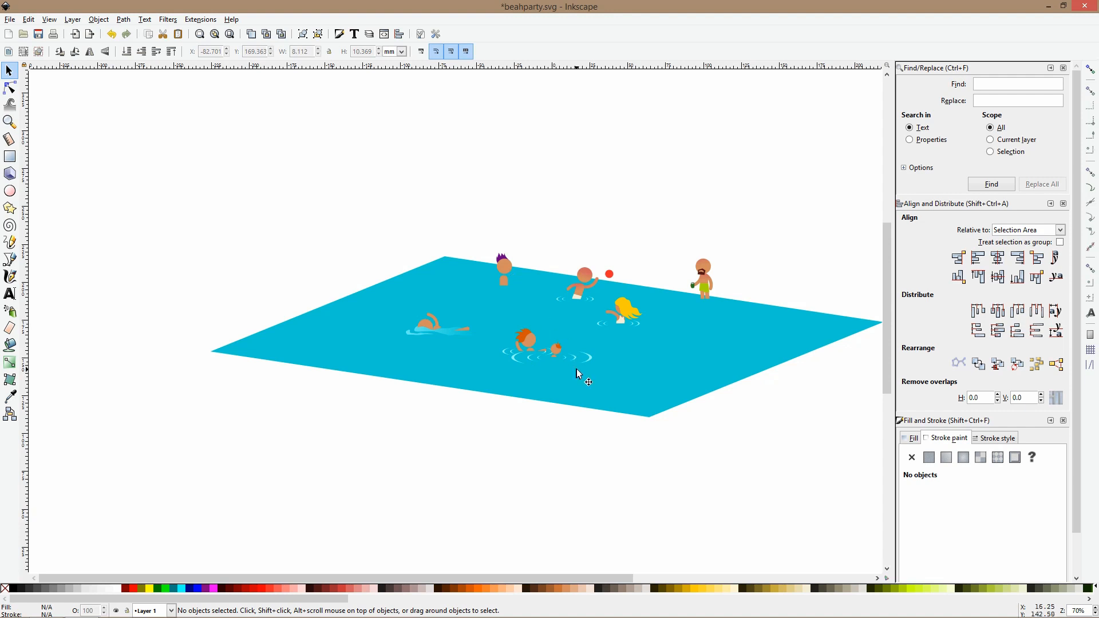
Group the orange-haired swimmer, the child and their ripples, and move them toward the pool's far left part.
left_click_drag(615, 441, 482, 319)
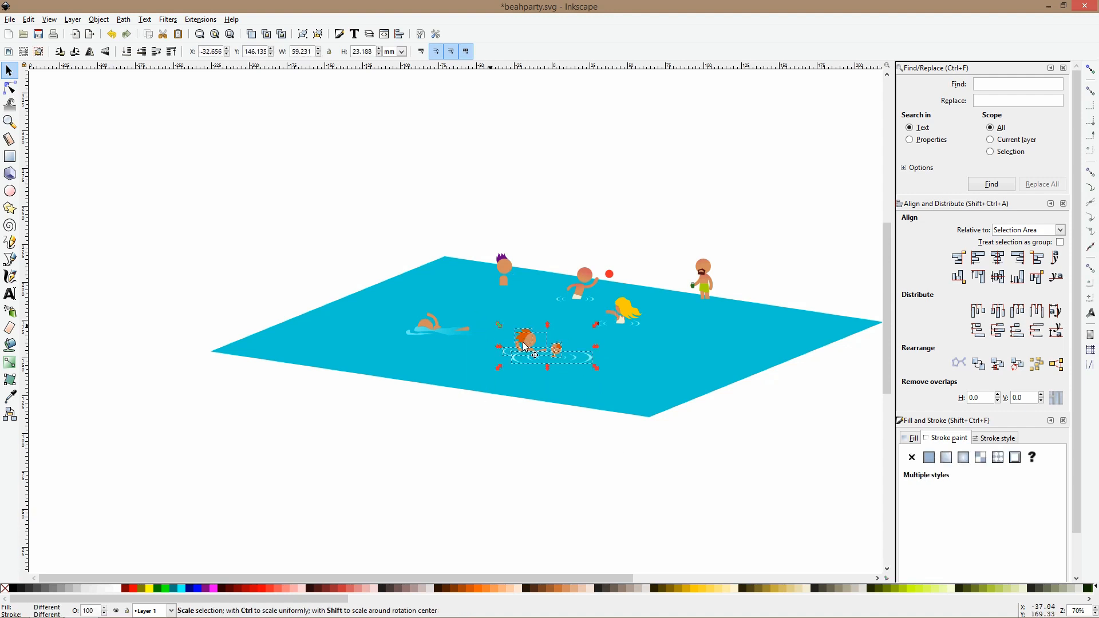
left_click_drag(501, 357, 497, 357)
left_click(329, 262)
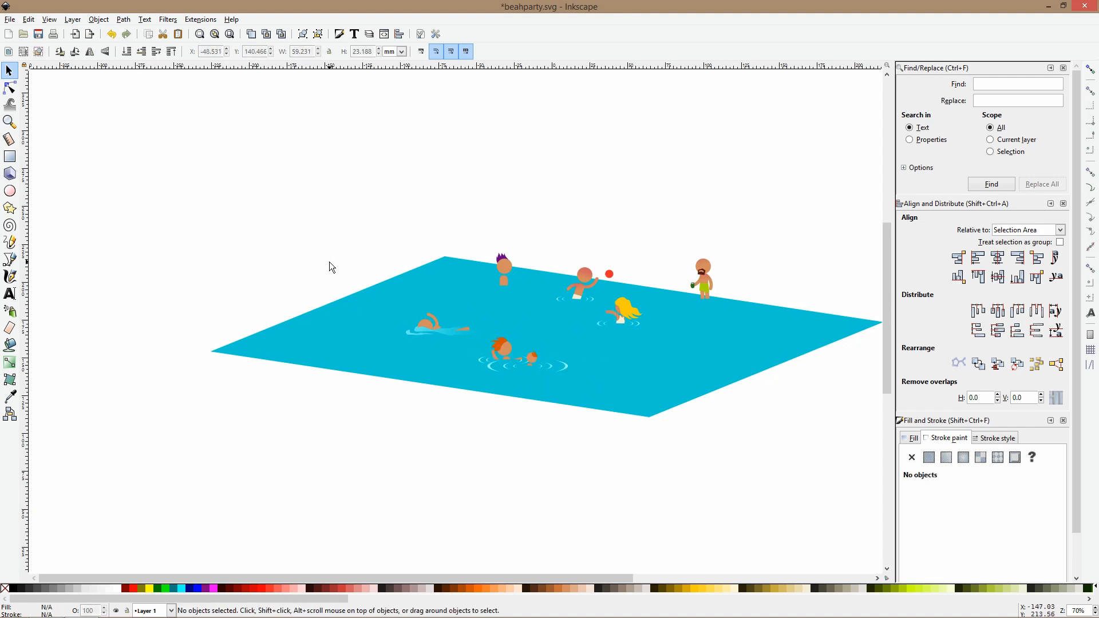
left_click_drag(619, 484, 440, 329)
key("ctrl+g")
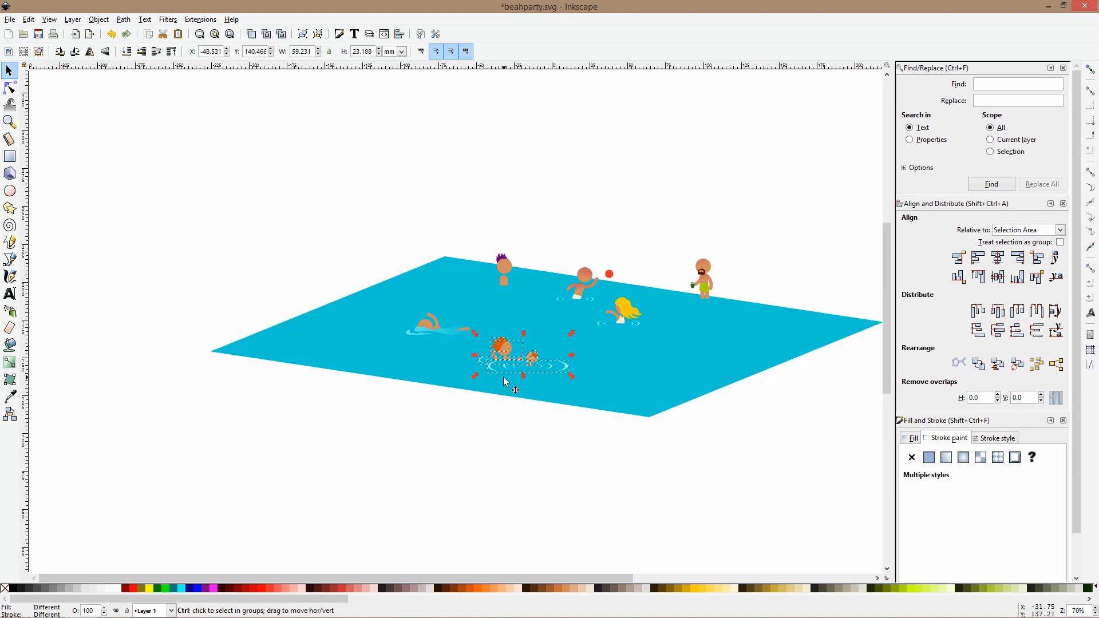
left_click_drag(504, 356, 455, 321)
Move the lone swimmer with its wave to the front of the pool, near the closest corner.
left_click(439, 333)
left_click_drag(618, 374, 592, 374)
left_click(585, 463)
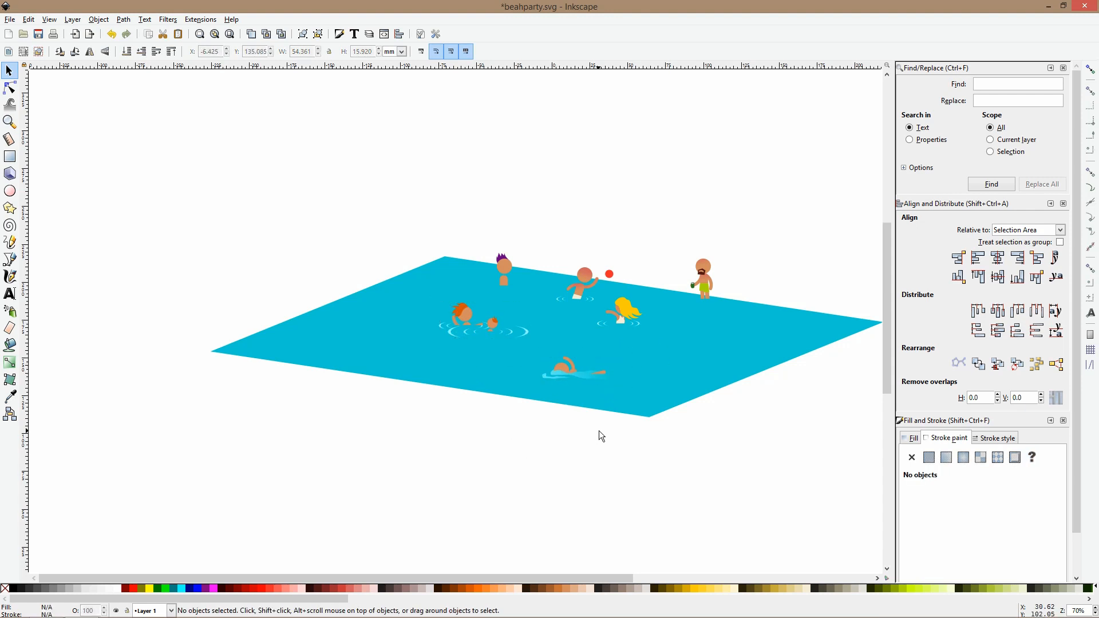
Shift the bearded figure farther along the pool's far edge and nudge the purple-haired figure toward the ball player.
scroll(719, 284, "up", 1)
left_click_drag(706, 289, 758, 308)
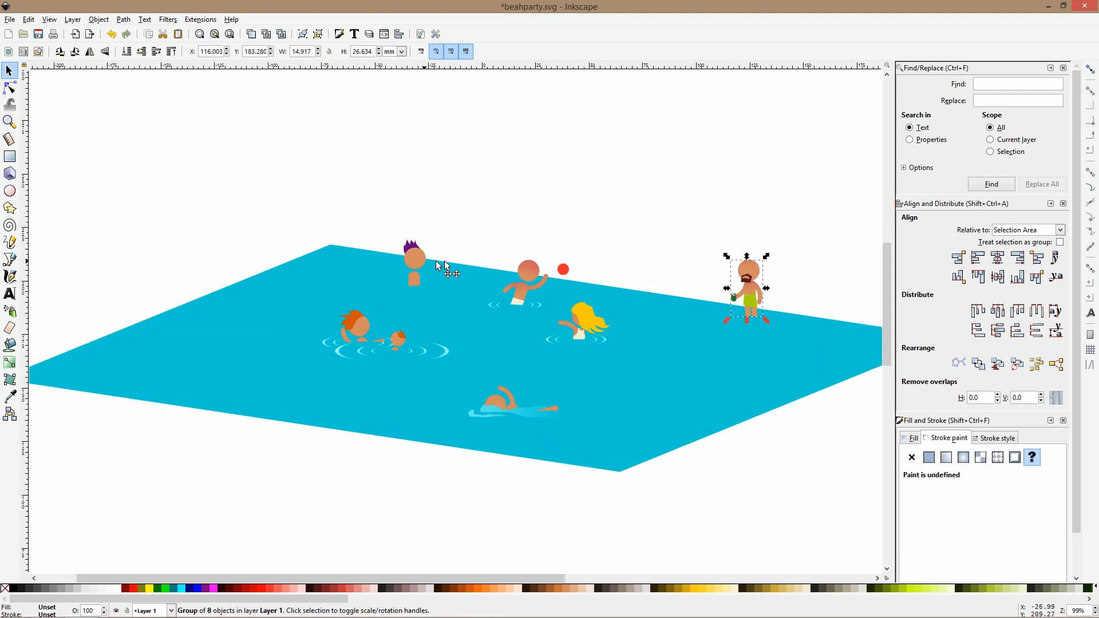
left_click_drag(420, 262, 441, 261)
scroll(267, 284, "down", 1)
Draw a closed five-sided outline with a pointed top and flat base in the empty left part of the pool.
left_click_drag(268, 284, 418, 316)
left_click(10, 260)
scroll(410, 346, "up", 2)
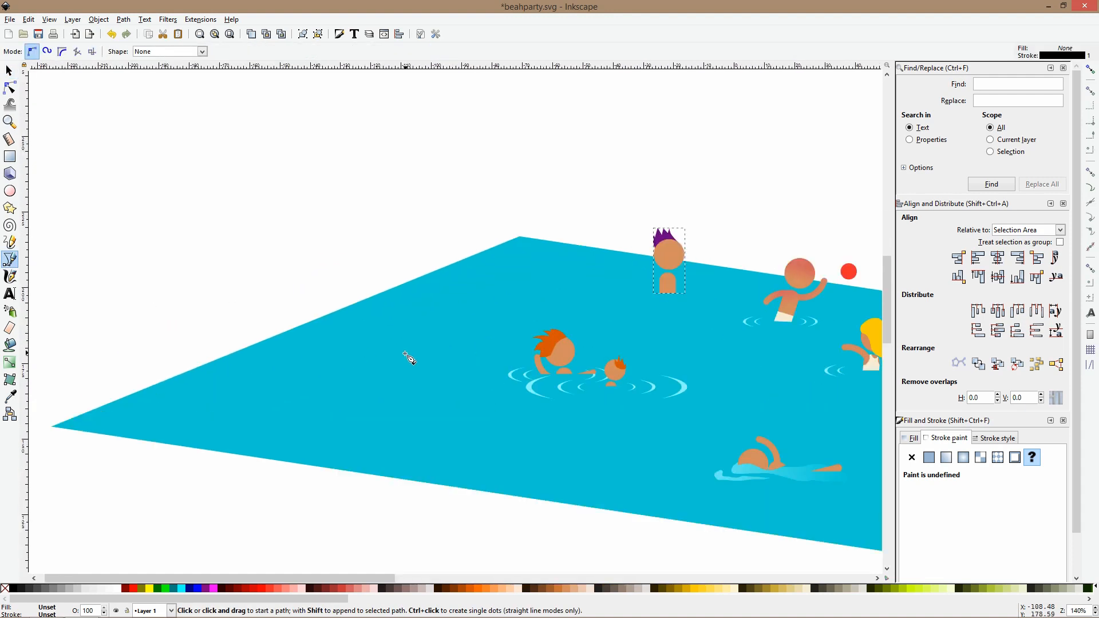
left_click(353, 358)
left_click(424, 358)
left_click(420, 331)
left_click(390, 306)
left_click(363, 322)
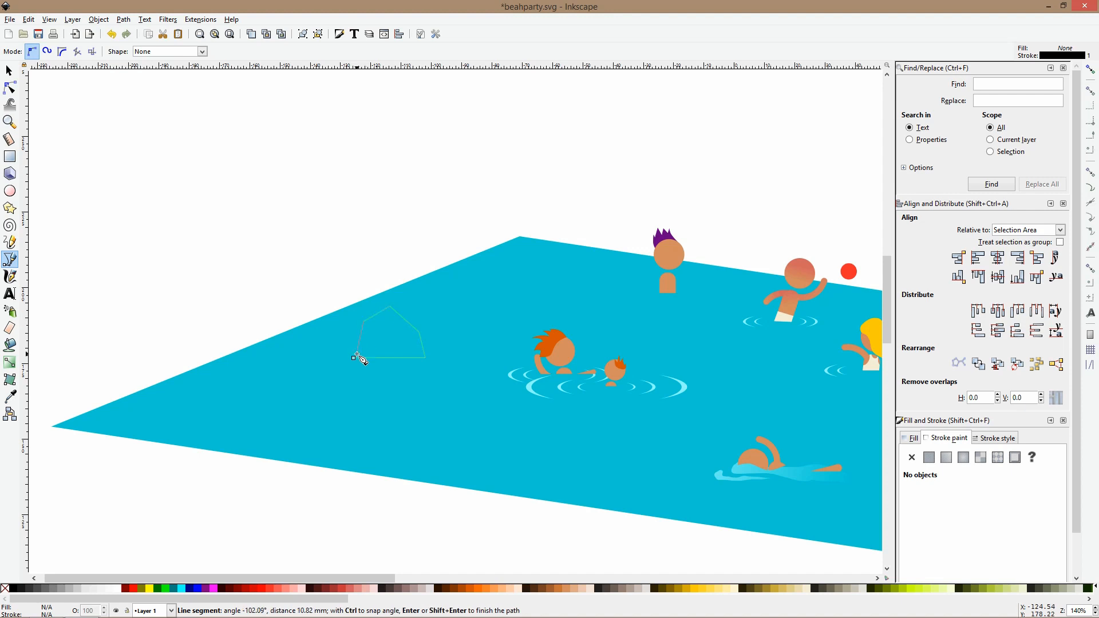
left_click(353, 359)
Draw a second, lower closed outline with a jagged upper edge overlapping the five-sided one.
left_click(332, 363)
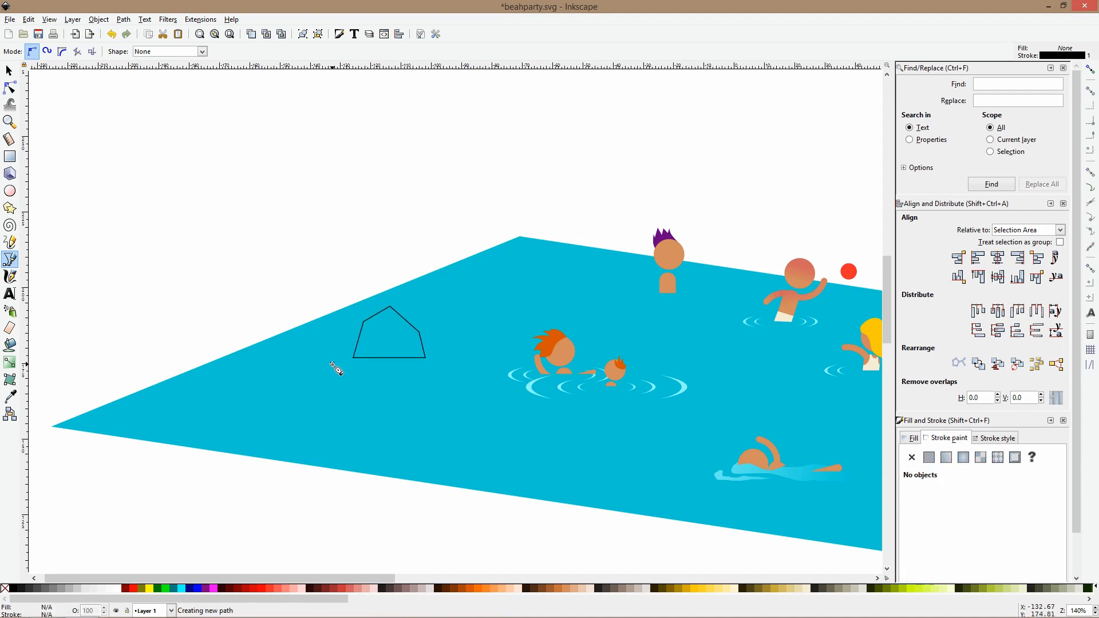
left_click(374, 330)
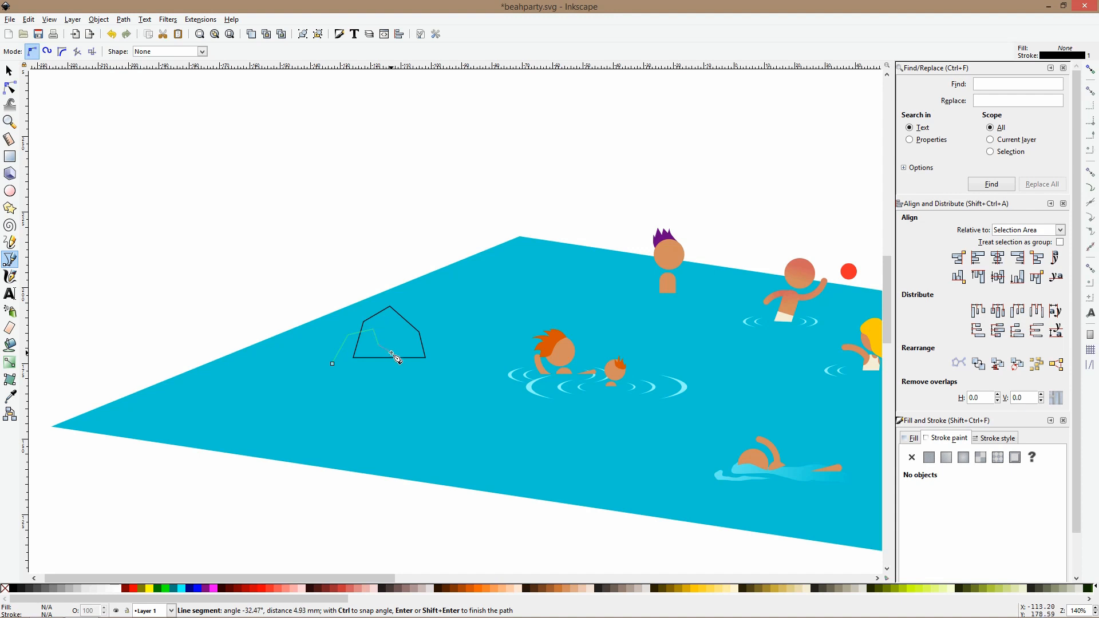
left_click(388, 352)
left_click(392, 347)
left_click(399, 348)
left_click(403, 365)
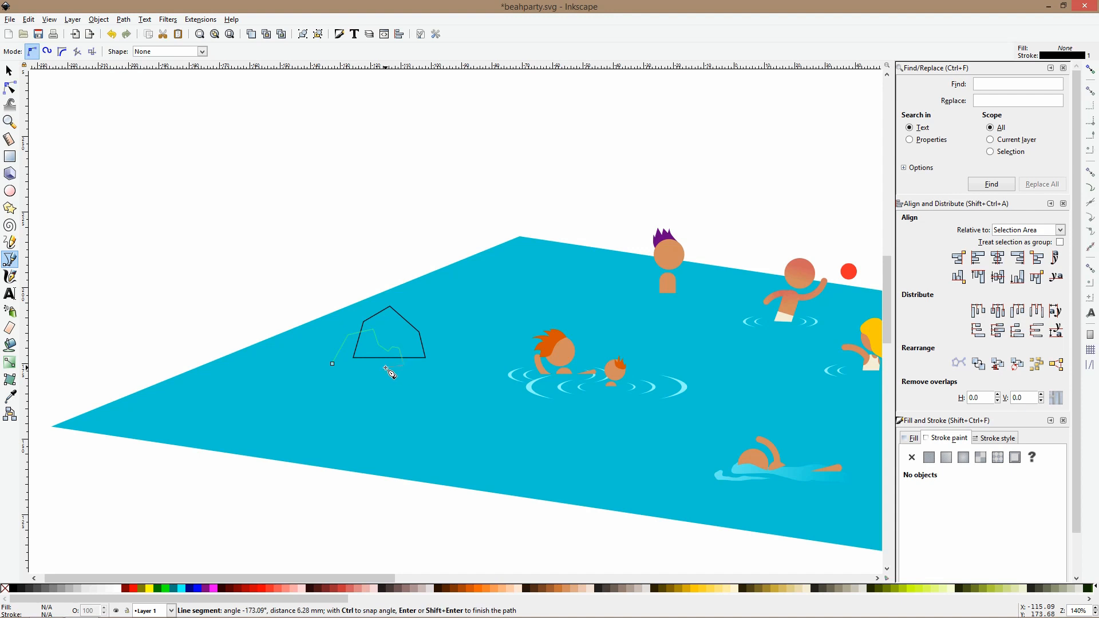
left_click(373, 375)
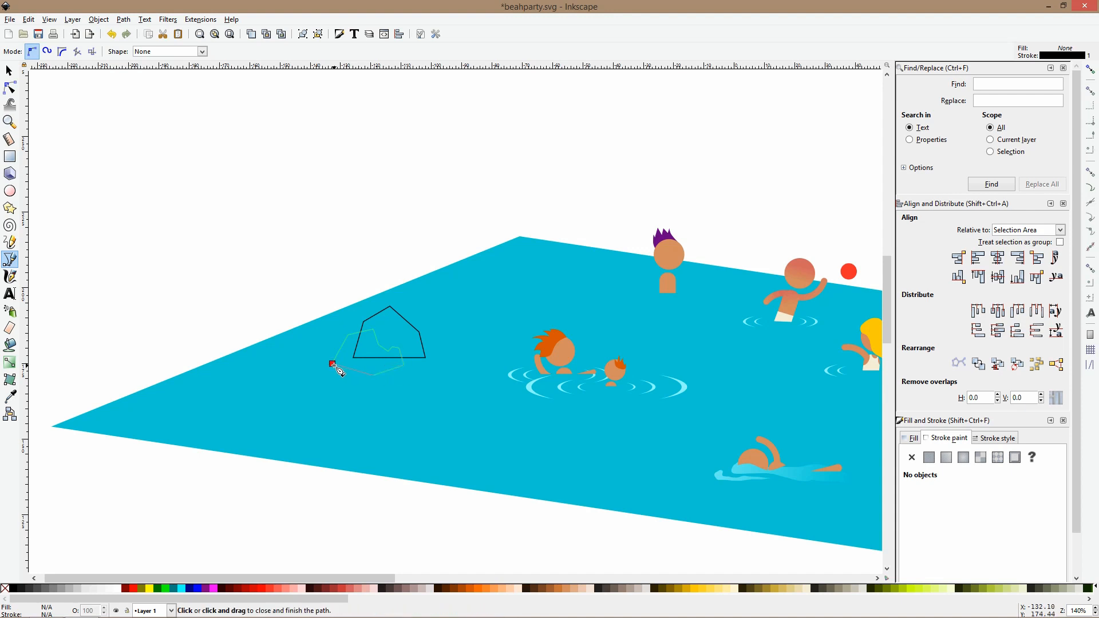
left_click(332, 364)
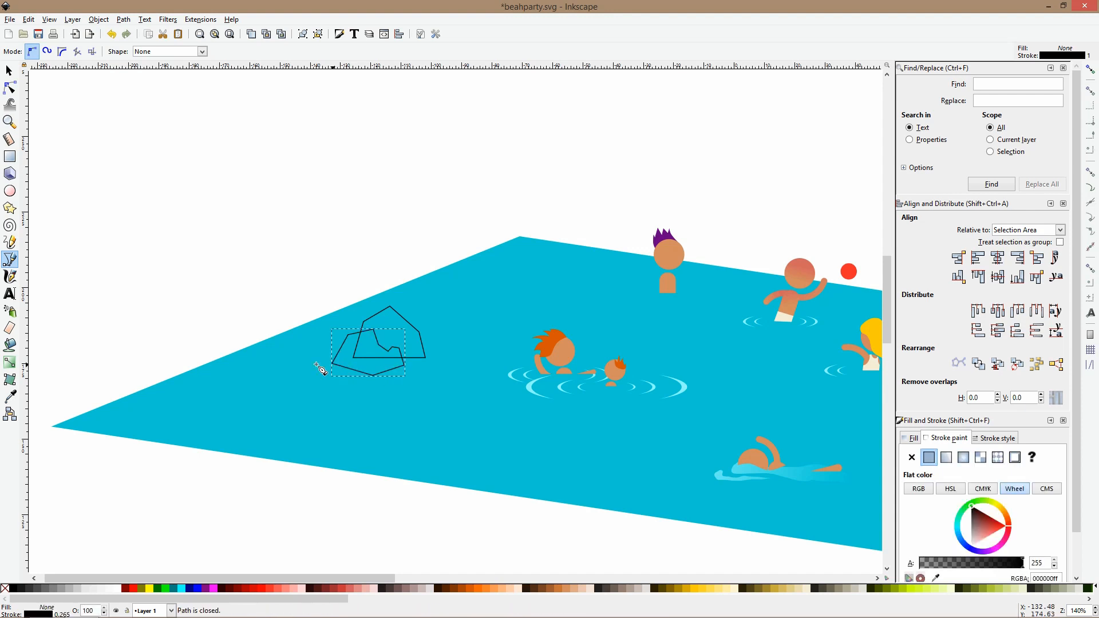
Delete the jagged outline's lowest node to flatten its base, offset it slightly down from the five-sided one, and select both outlines.
left_click(9, 87)
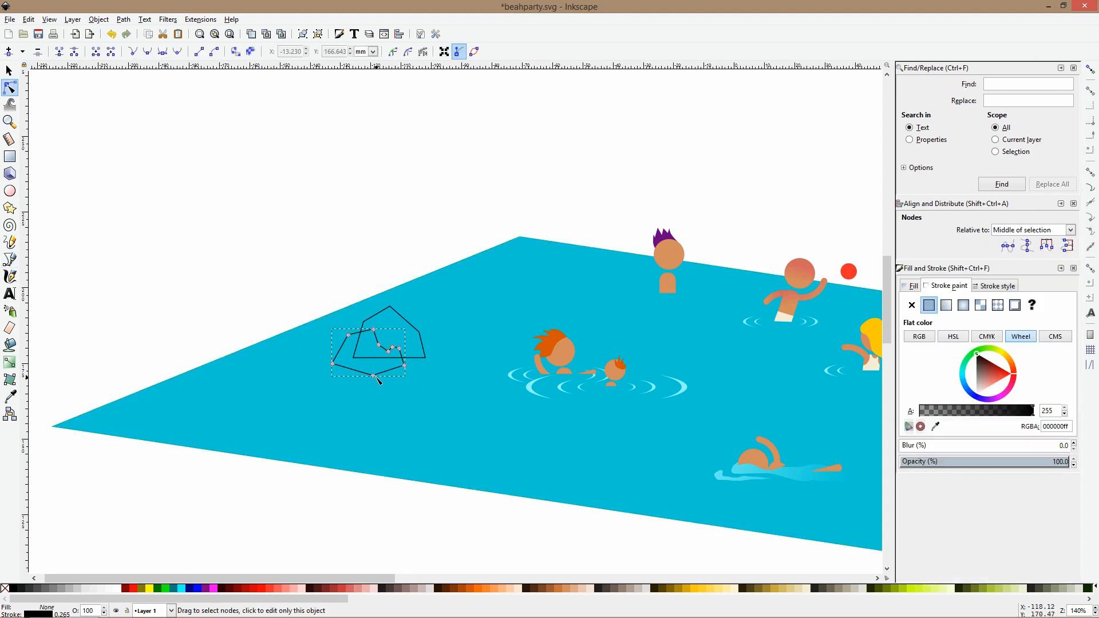
left_click(373, 376)
key("Delete")
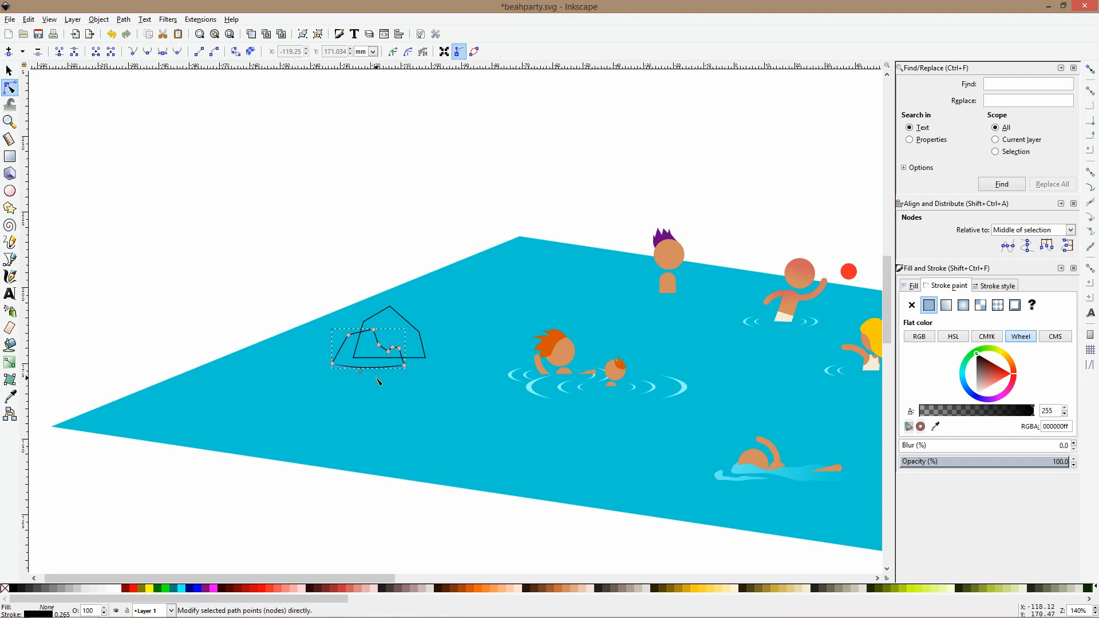
key("s")
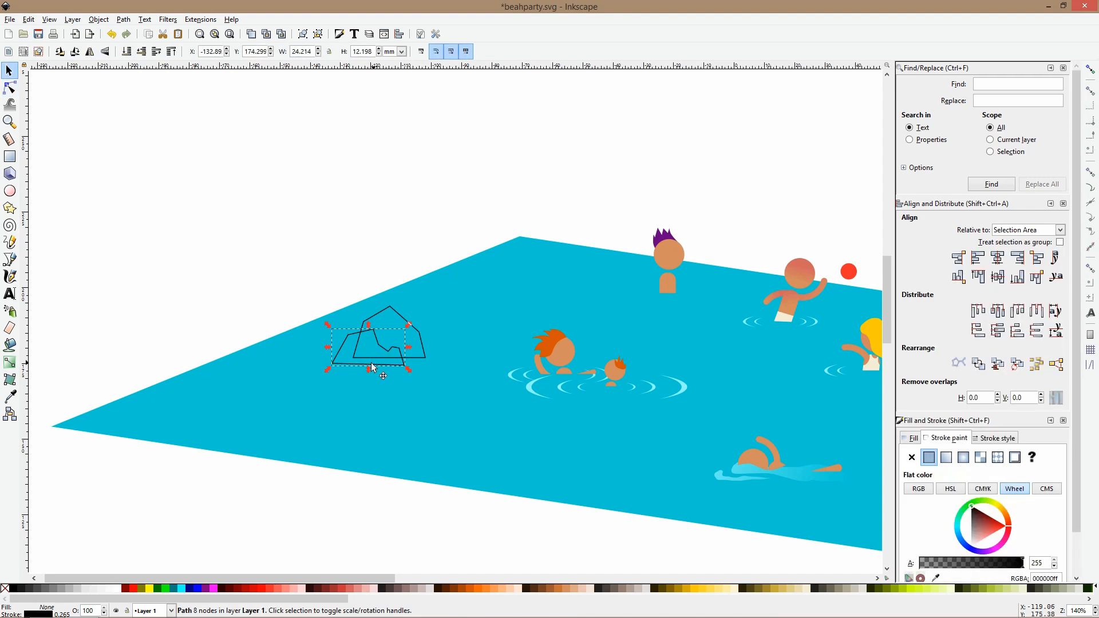
left_click(422, 344, "shift")
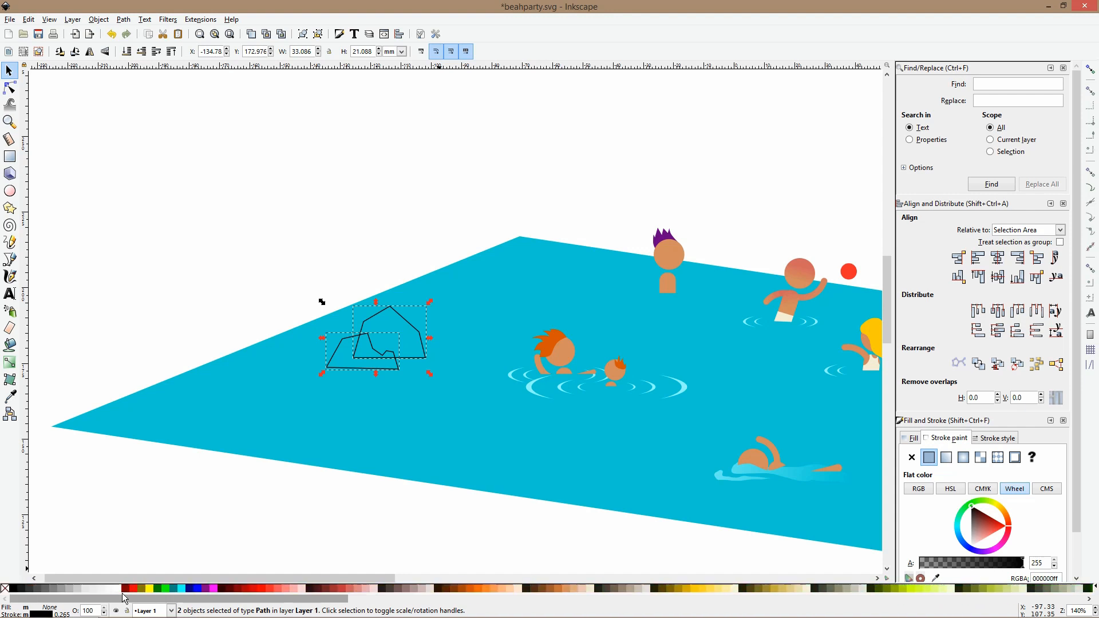
Fill both overlapping rock outlines with pale beige f4e3d7 and remove their strokes.
left_click(590, 590)
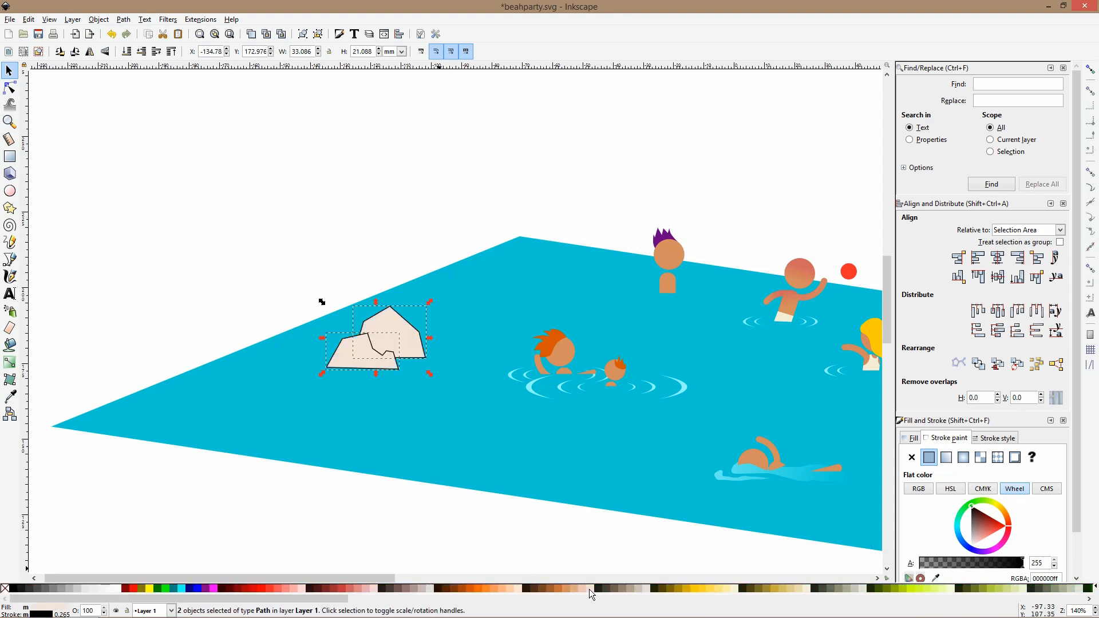
left_click(911, 457)
left_click(419, 238)
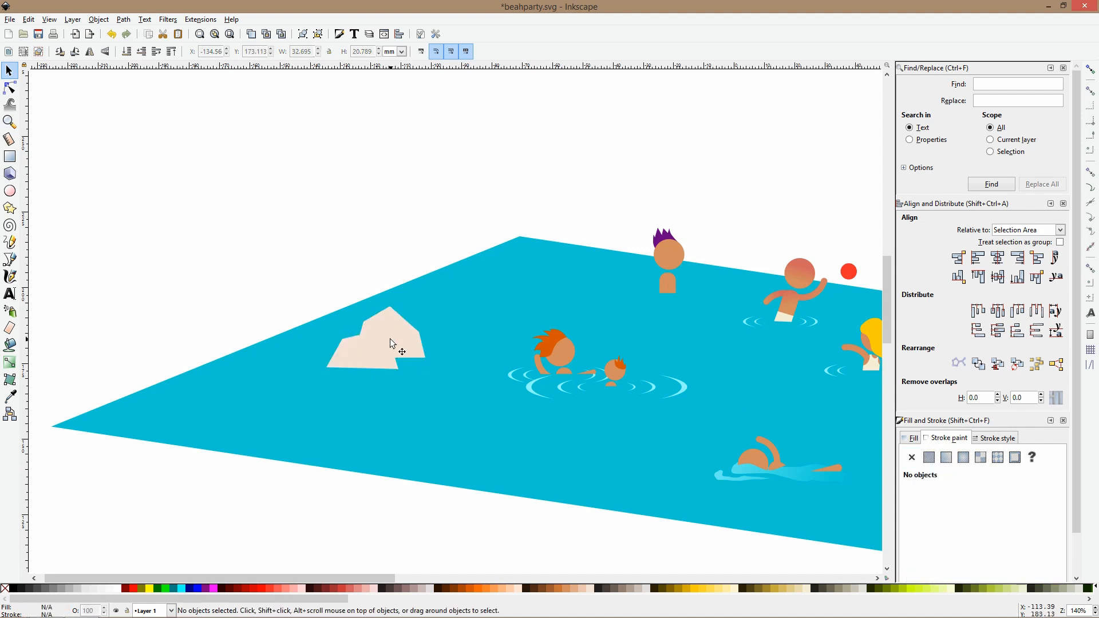
Switch the canvas to outline display mode around the two overlapping rock shapes.
scroll(379, 355, "up", 1)
left_click(399, 314)
left_click(10, 259)
scroll(399, 289, "up", 3)
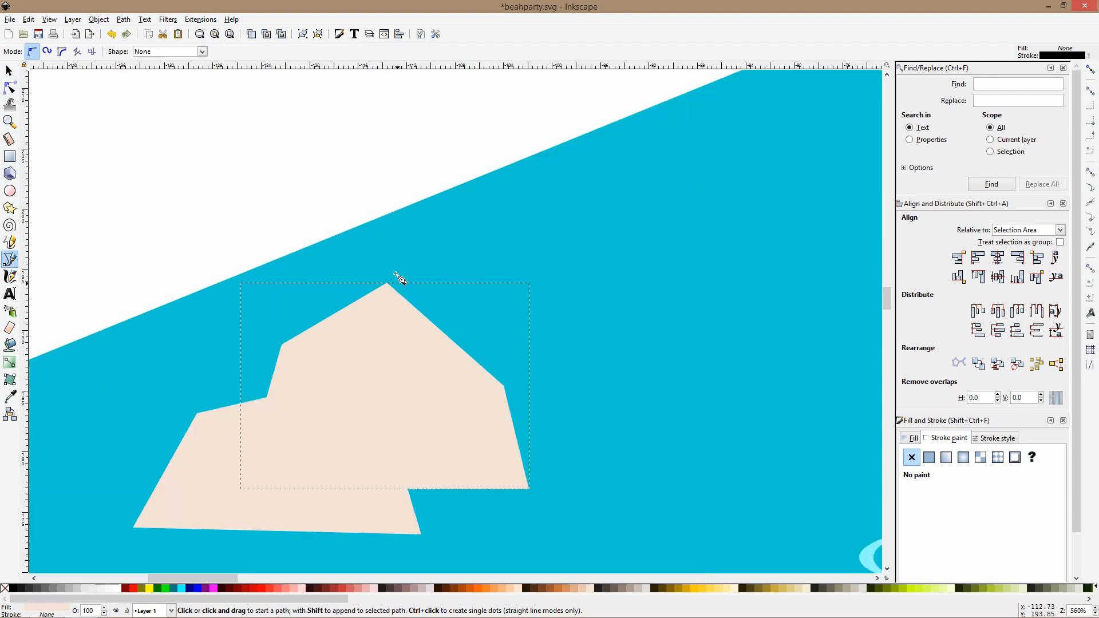
left_click(385, 183)
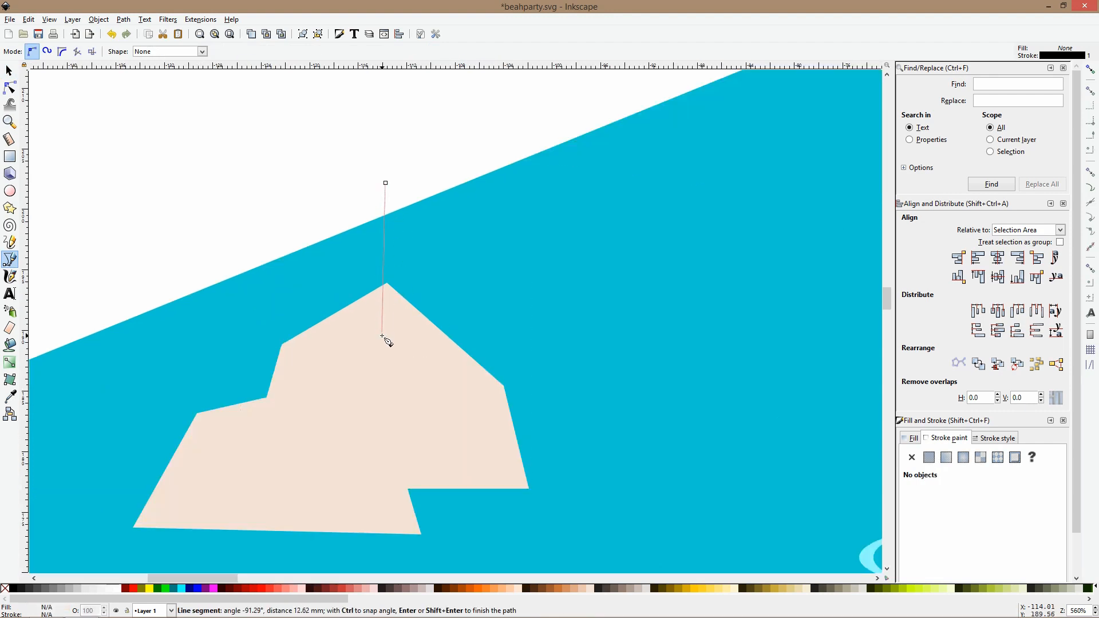
key("ctrl+KP_5")
key("ctrl+KP_5")
key("space")
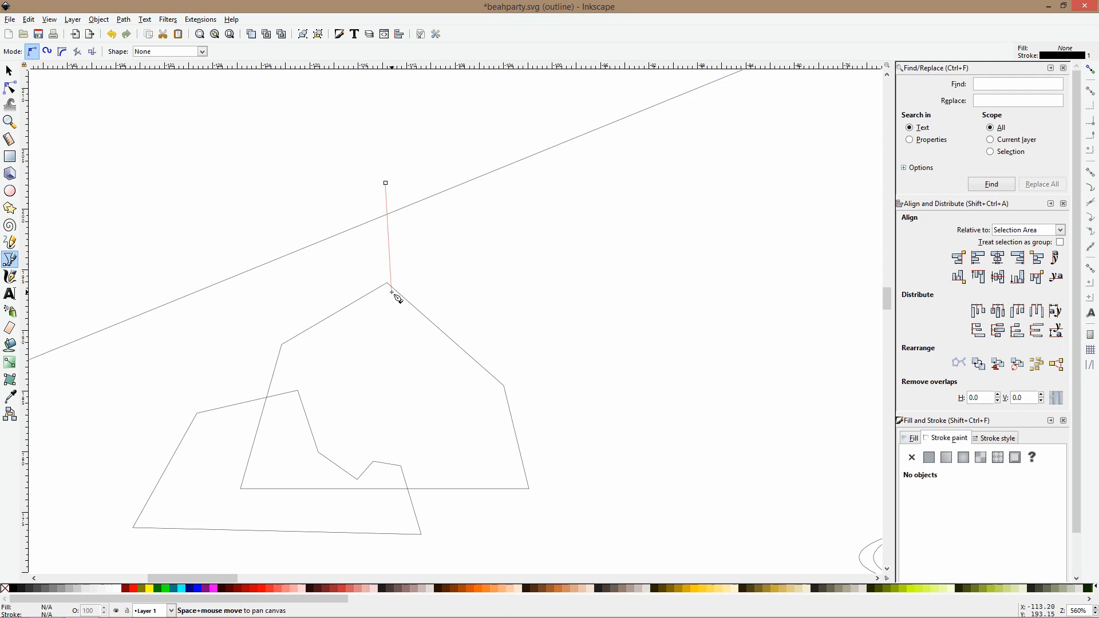
key("space")
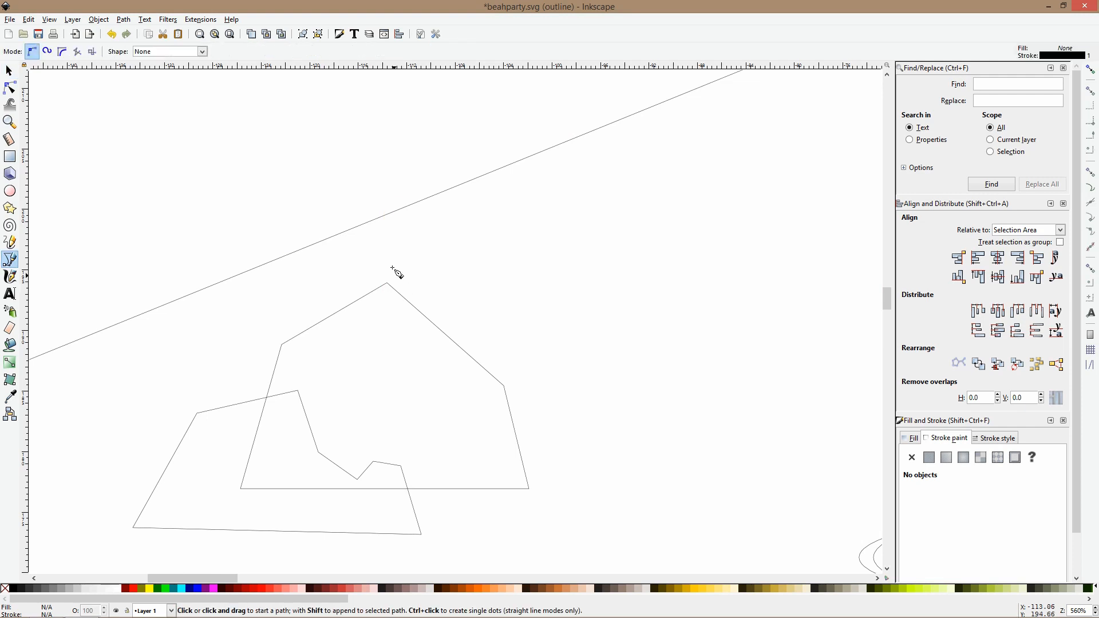
left_click(54, 20)
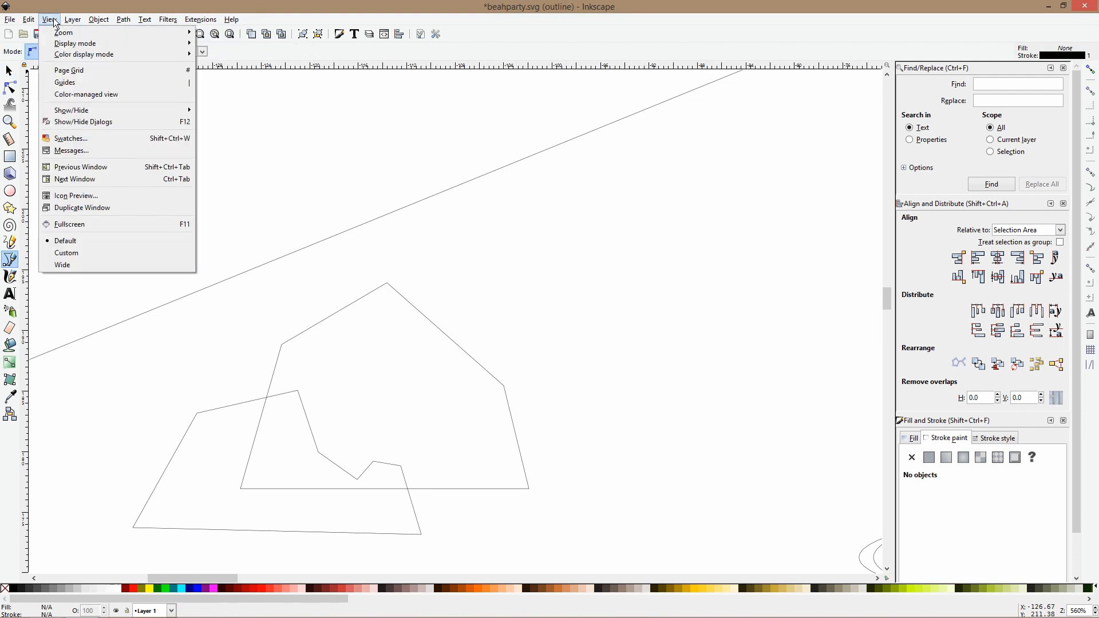
mouse_move(100, 43)
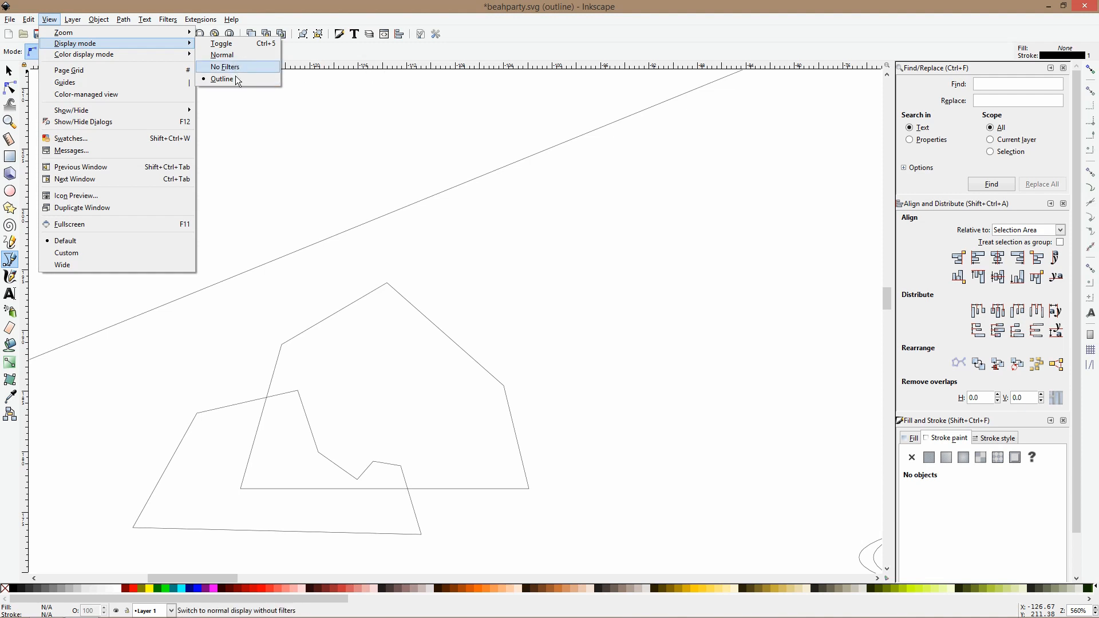
left_click(312, 177)
Draw a closed zigzag shading outline over the taller rock, covering its left side and the facet along its right edge.
scroll(487, 356, "down", 2)
left_click(387, 219)
left_click(394, 359)
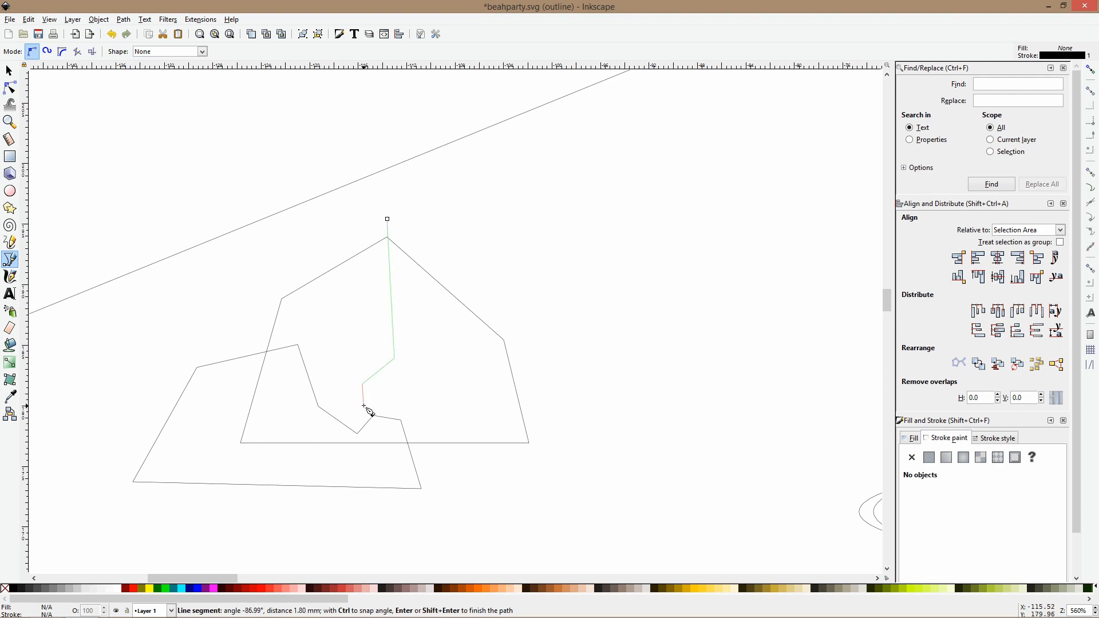
left_click(424, 404)
left_click(440, 453)
left_click(238, 467)
left_click(248, 253)
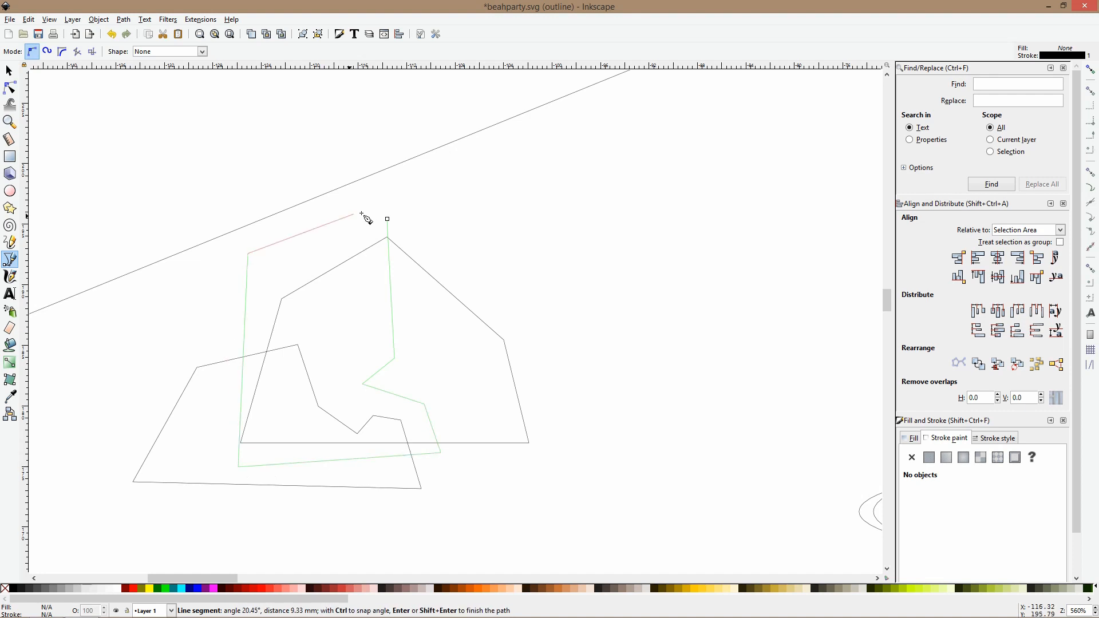
left_click(416, 180)
left_click(560, 311)
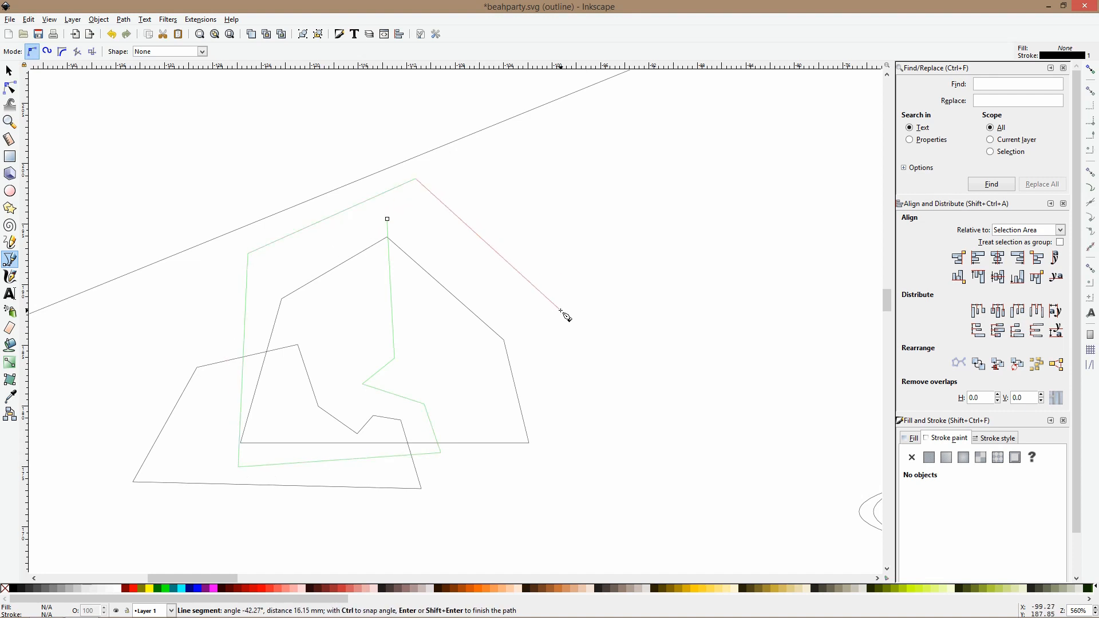
left_click(477, 354)
left_click(477, 456)
left_click(574, 464)
left_click(597, 240)
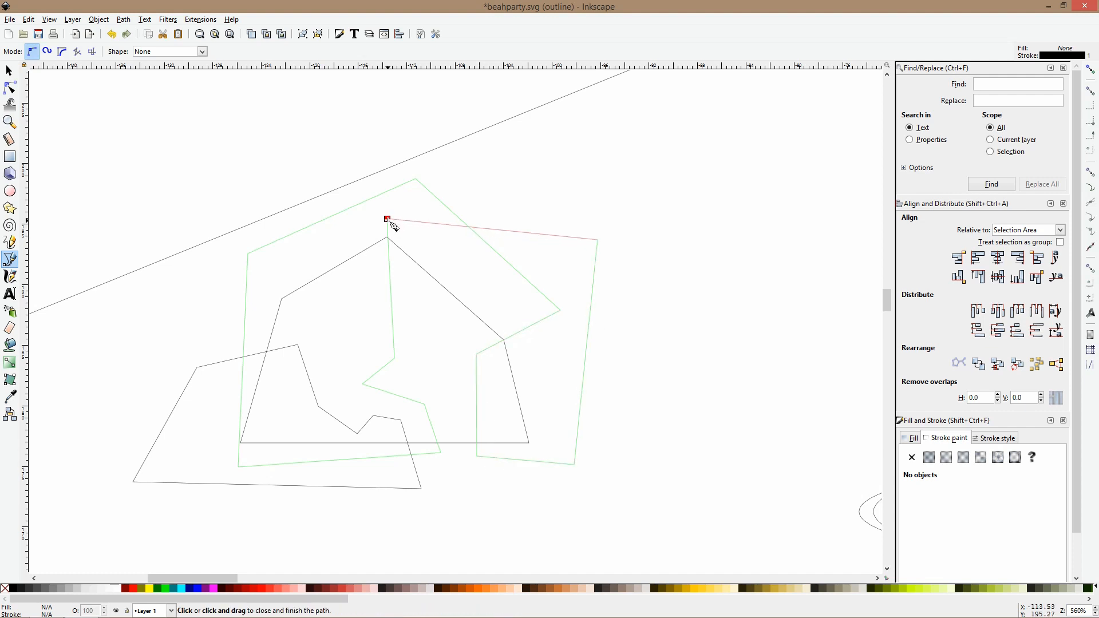
left_click(388, 220)
Duplicate the taller rock and intersect the copy with the zigzag outline to cut the shading facets.
key("s")
left_click(409, 258, "ctrl")
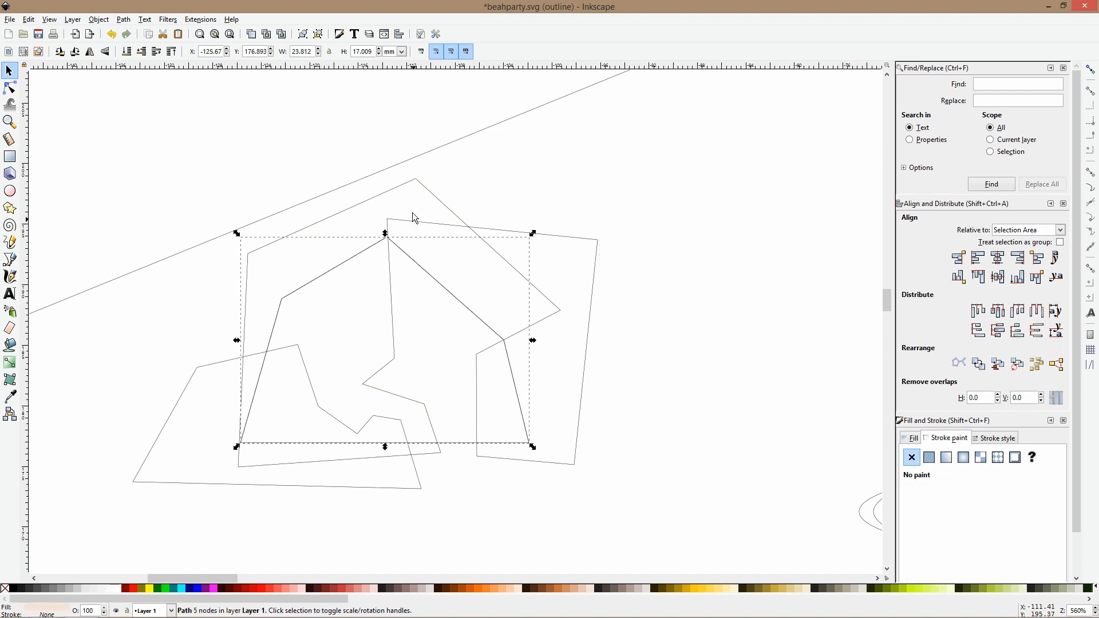
left_click(418, 182, "shift")
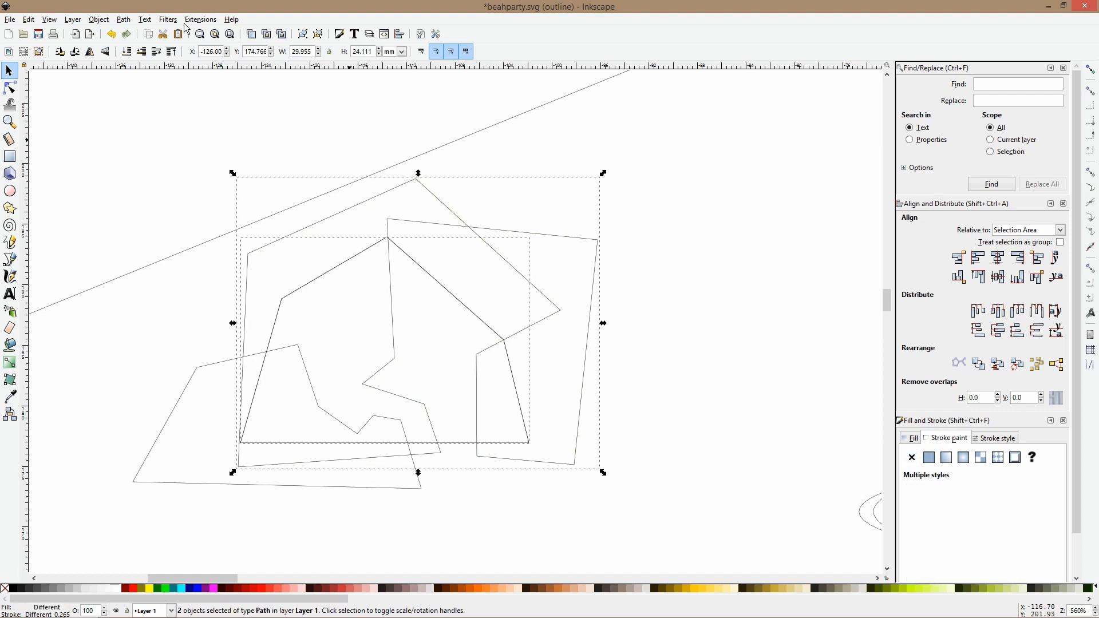
left_click(123, 21)
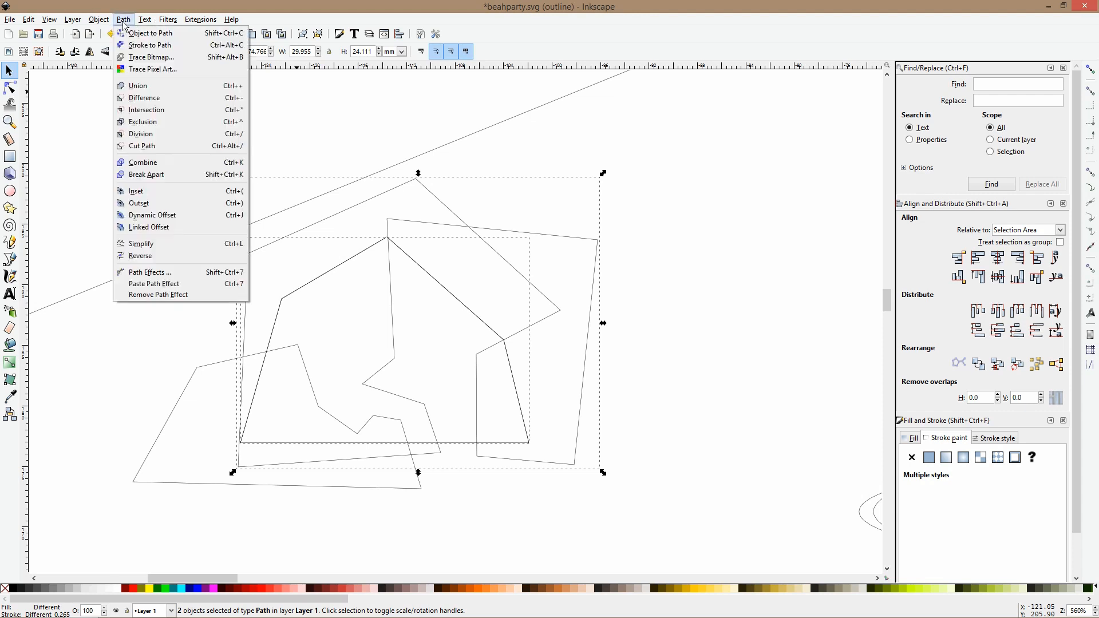
left_click(232, 111)
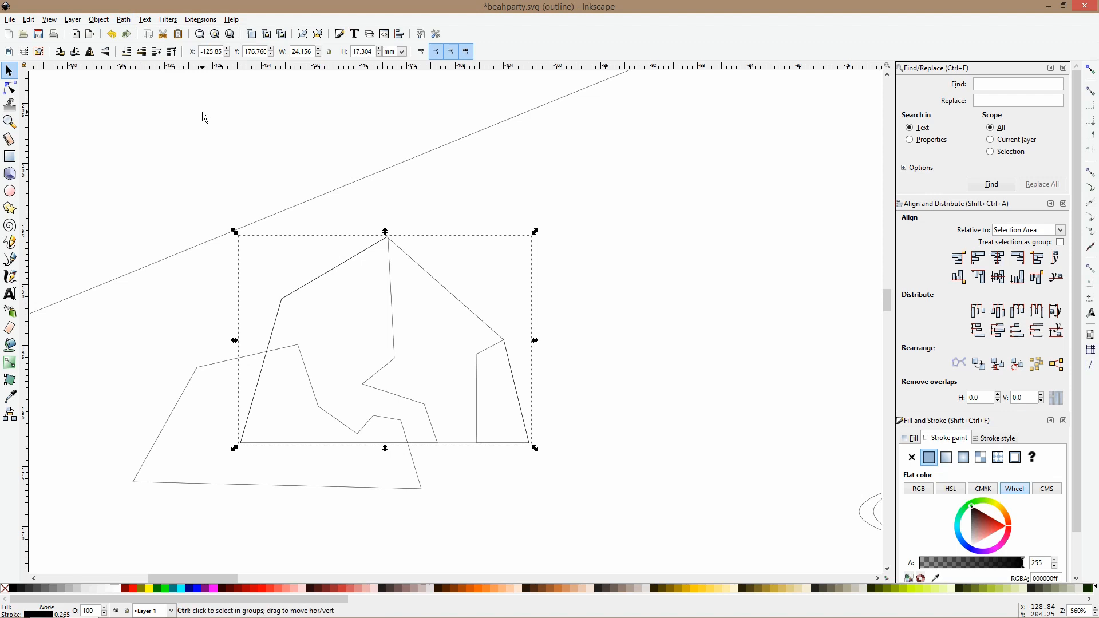
Return the canvas to normal display and remove the black stroke from the taller rock's shading facets.
key("ctrl+KP_5")
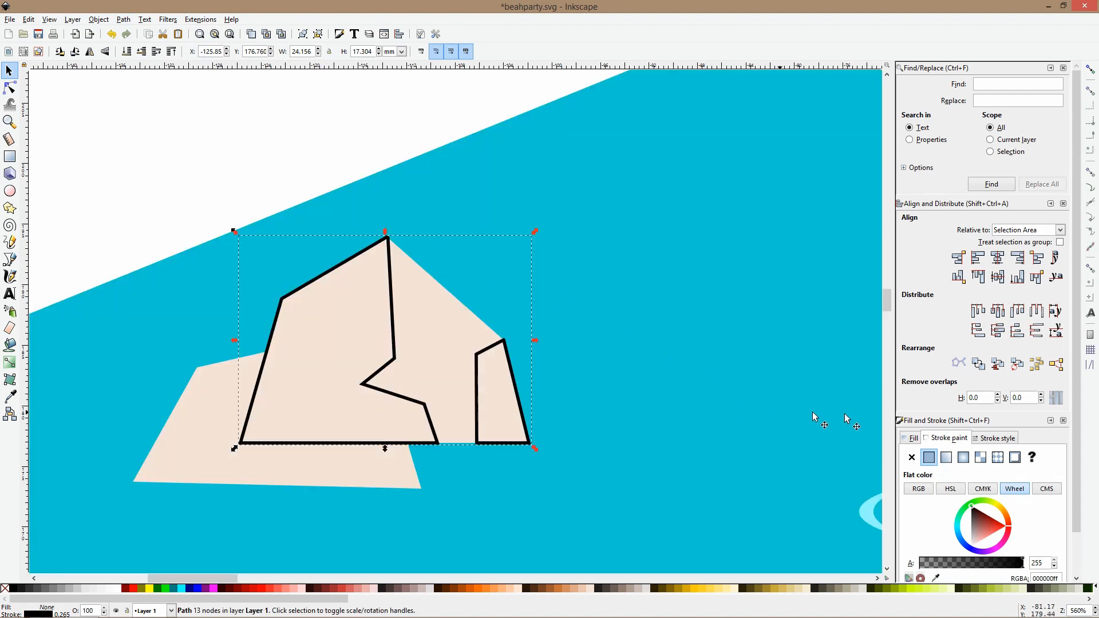
left_click(911, 457)
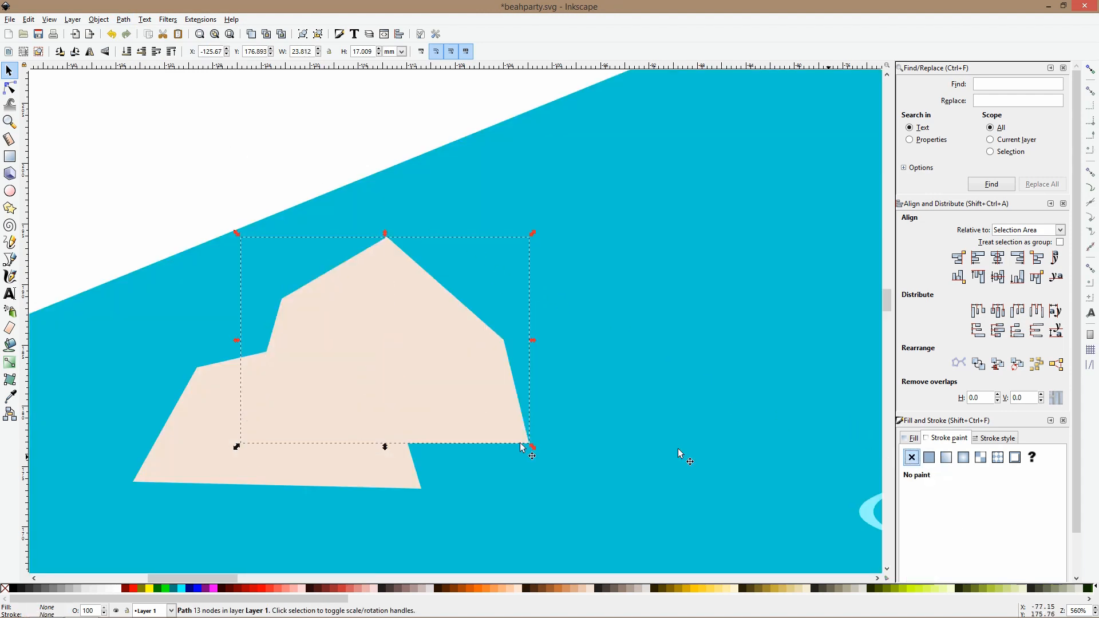
Close the Align and Distribute and Find/Replace dialogs and fill the taller rock's shading facets with darker beige c1b2a8.
left_click(9, 399)
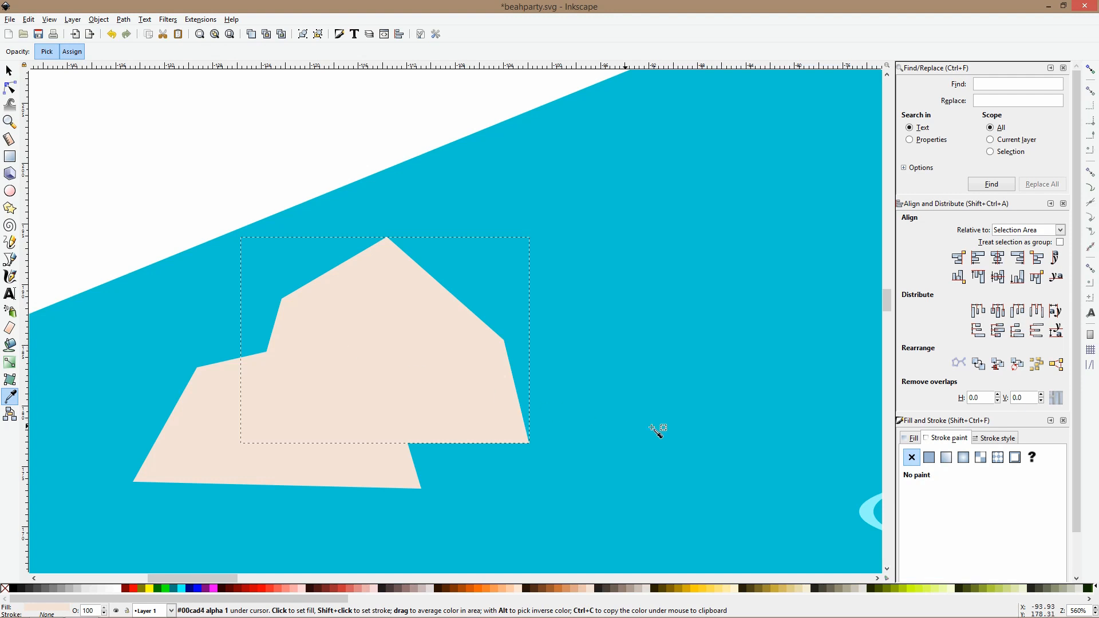
key("ctrl+shift+f")
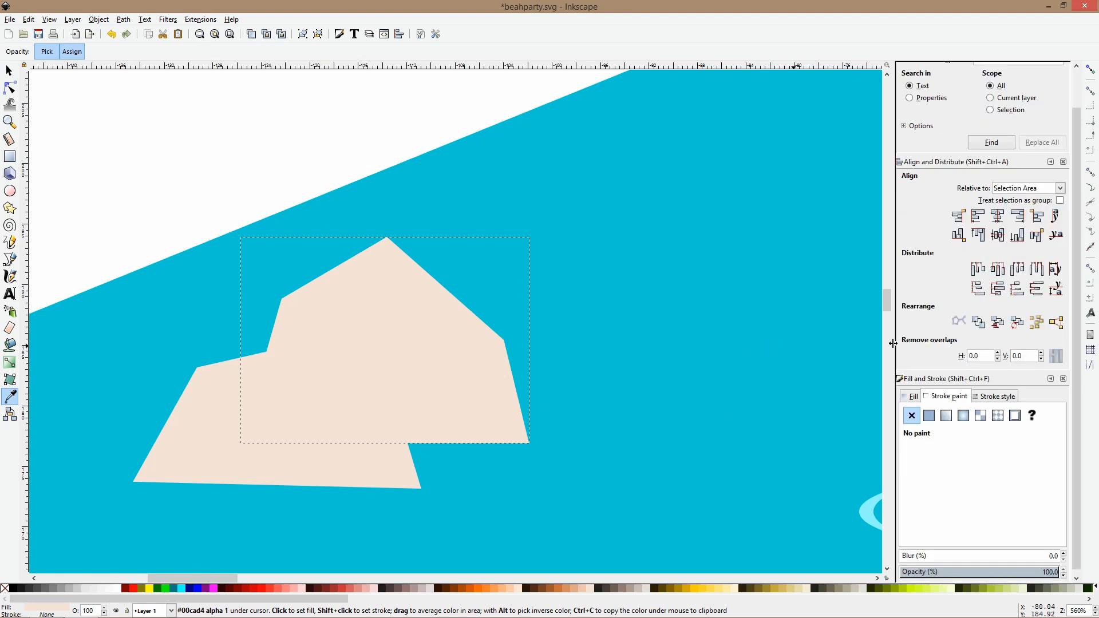
left_click(910, 396)
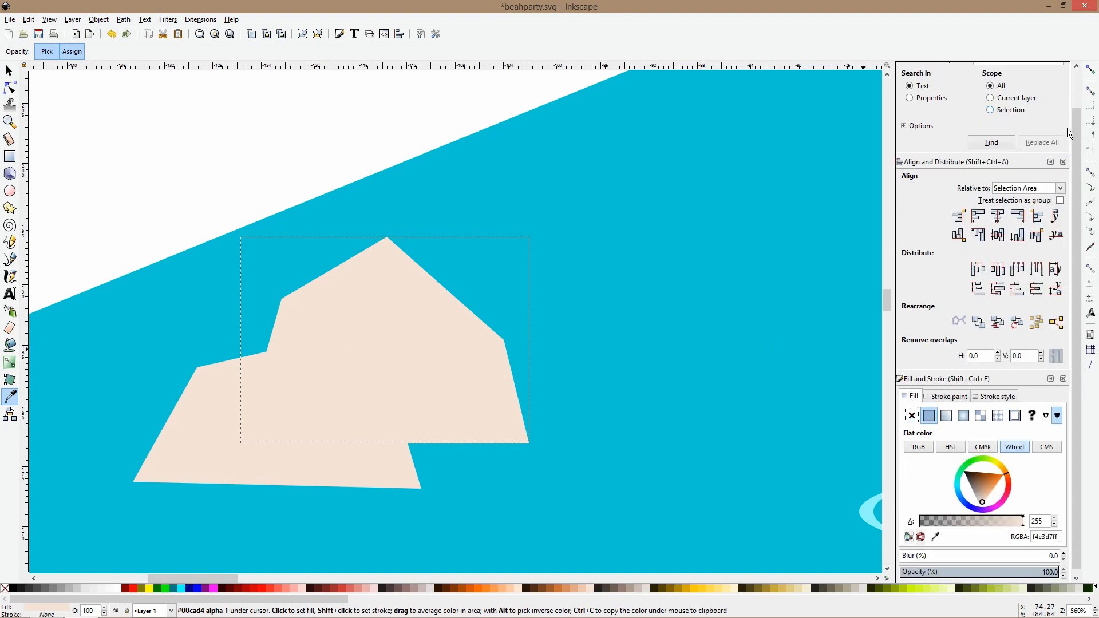
left_click(1062, 163)
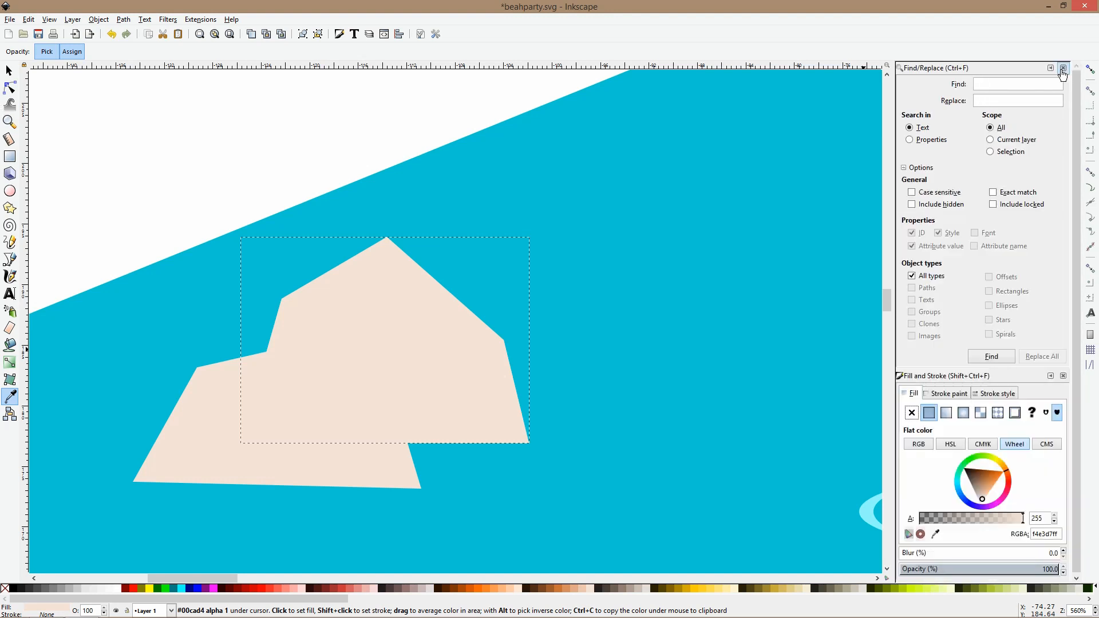
left_click(1062, 69)
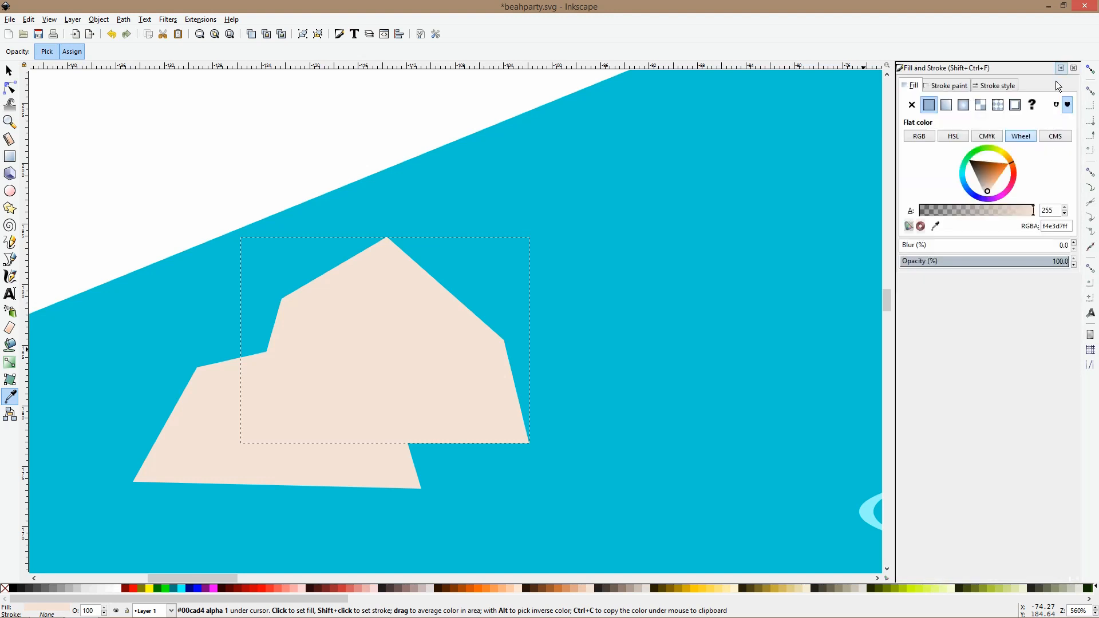
left_click(983, 183)
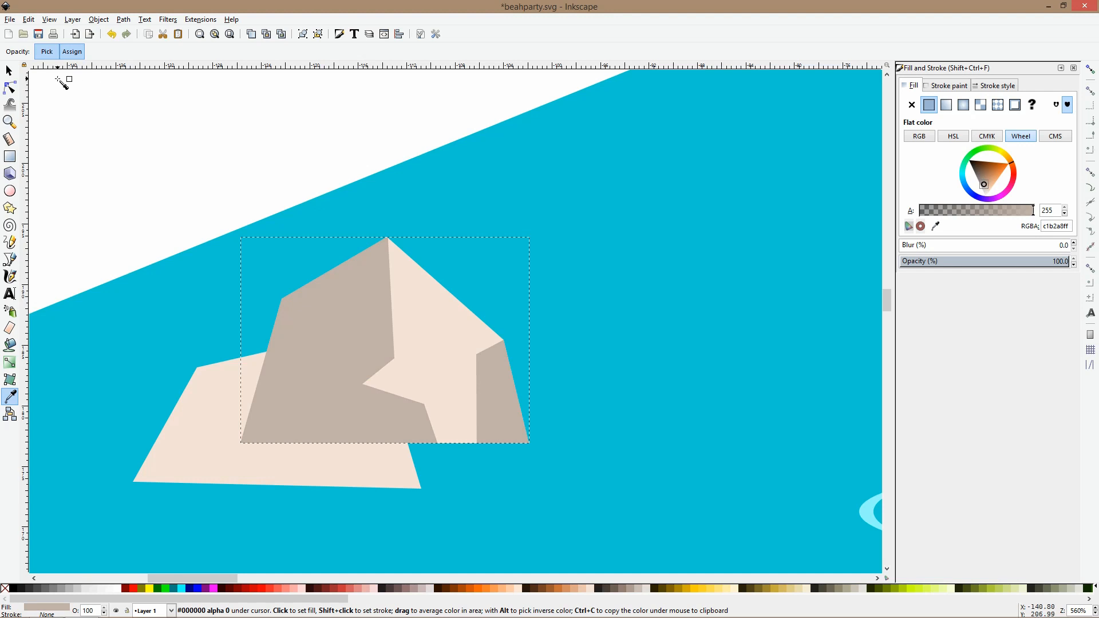
Place the lower jagged rock in front of the taller one and apply a fading linear gradient to the shading facets.
key("ctrl+z")
key("ctrl+shift+z")
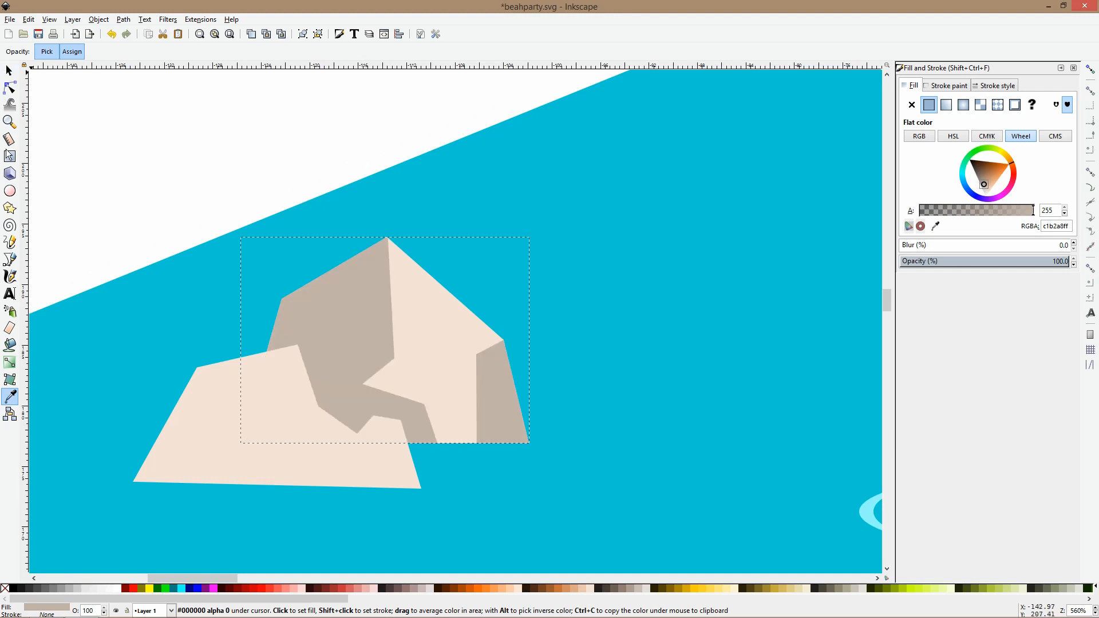
left_click(10, 362)
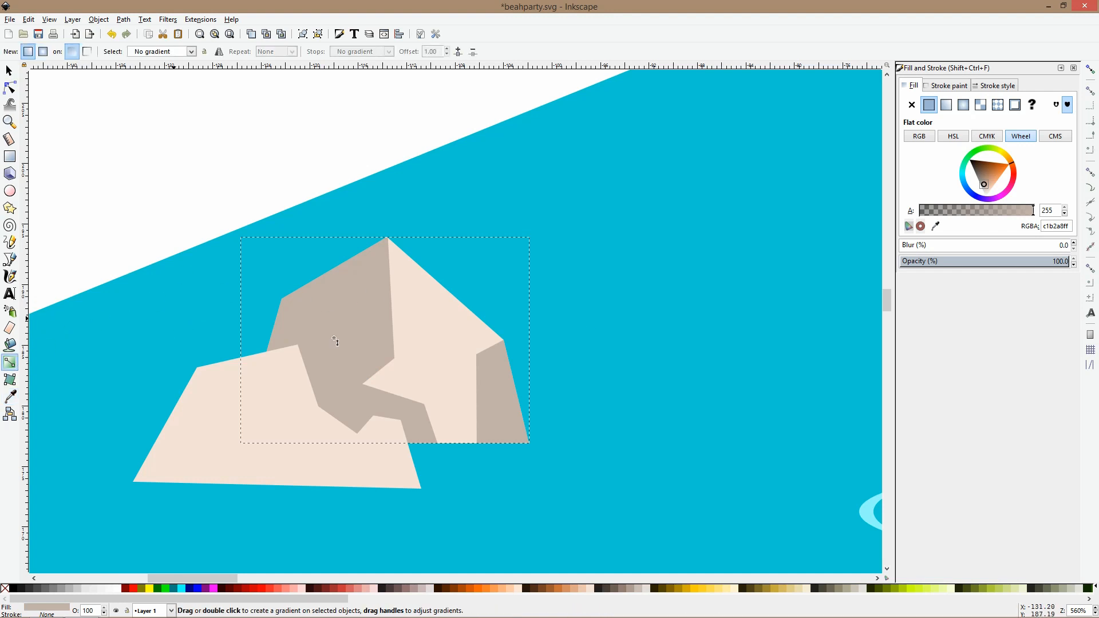
left_click_drag(357, 314, 331, 407)
key("s")
scroll(440, 325, "down", 5)
left_click(353, 220)
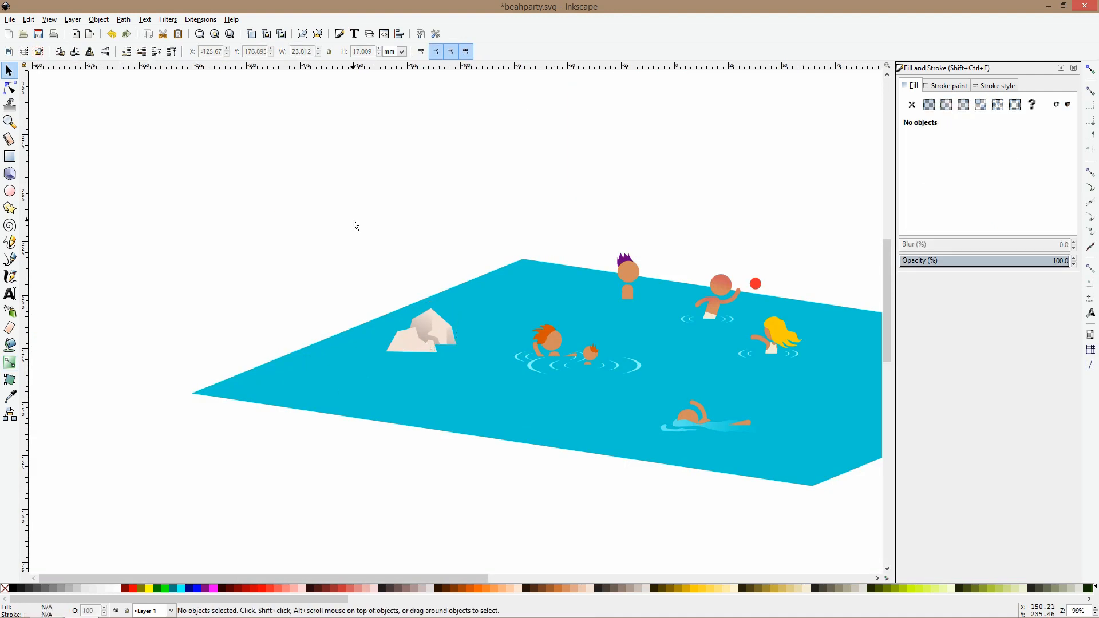
Draw a closed angular shading outline over the lower rock, covering its left side and a small facet near its right end.
scroll(413, 332, "up", 3)
left_click(414, 335)
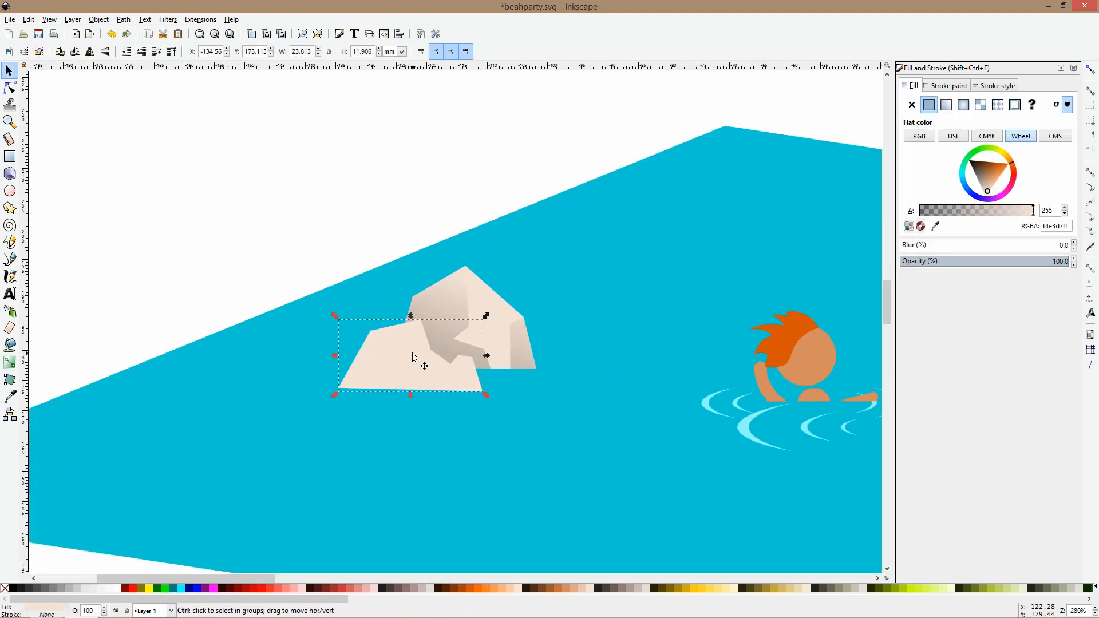
left_click(10, 259)
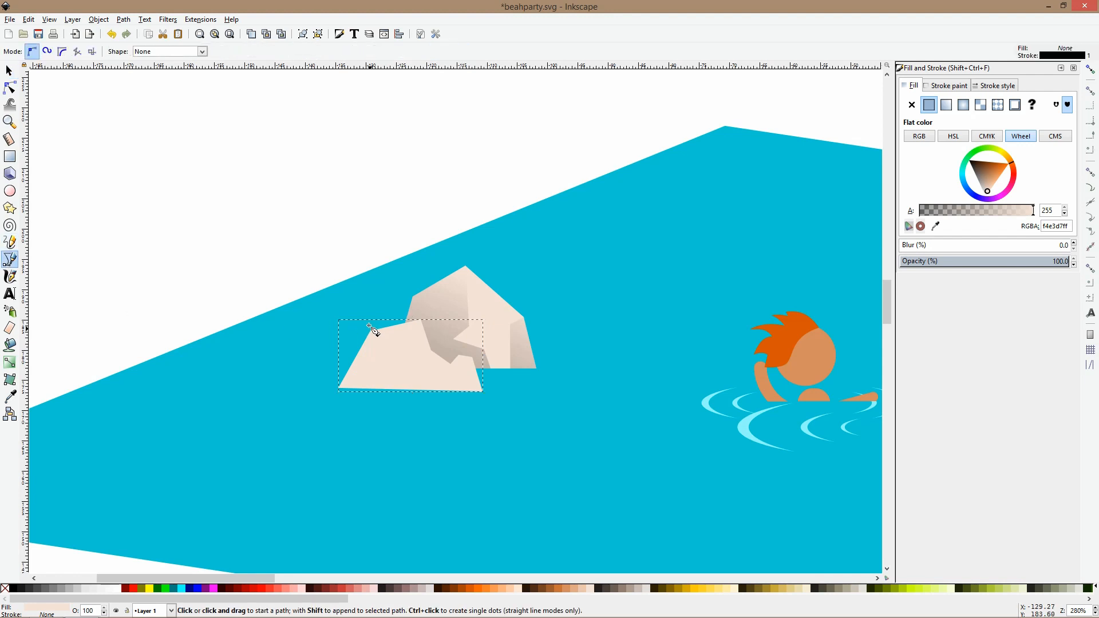
left_click(362, 322)
left_click(404, 367)
left_click(407, 405)
left_click(469, 404)
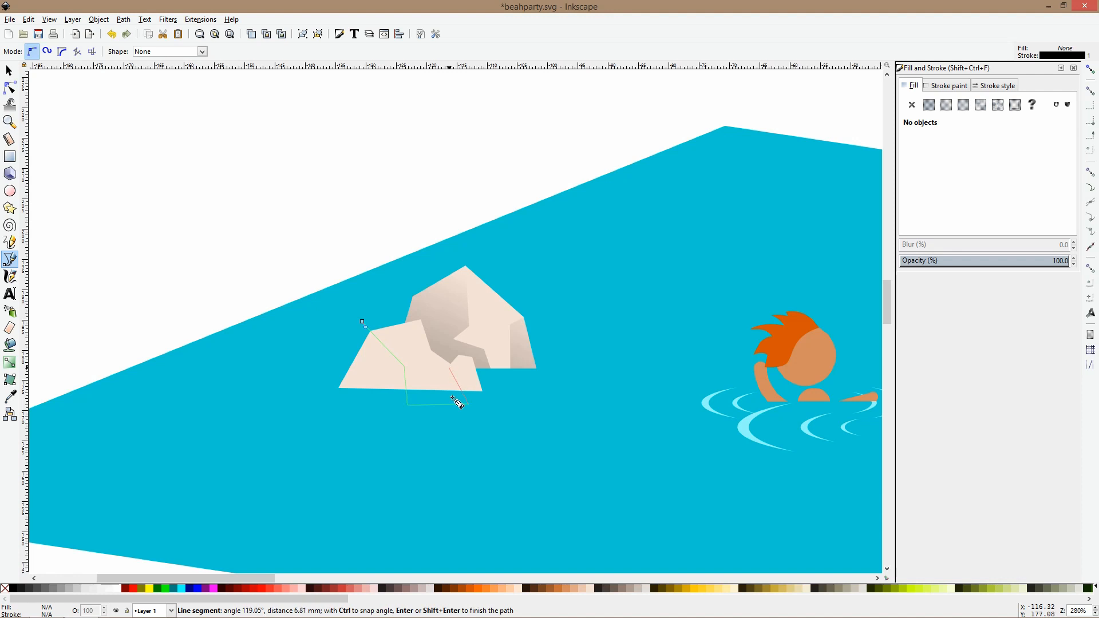
left_click(450, 392)
left_click(454, 348)
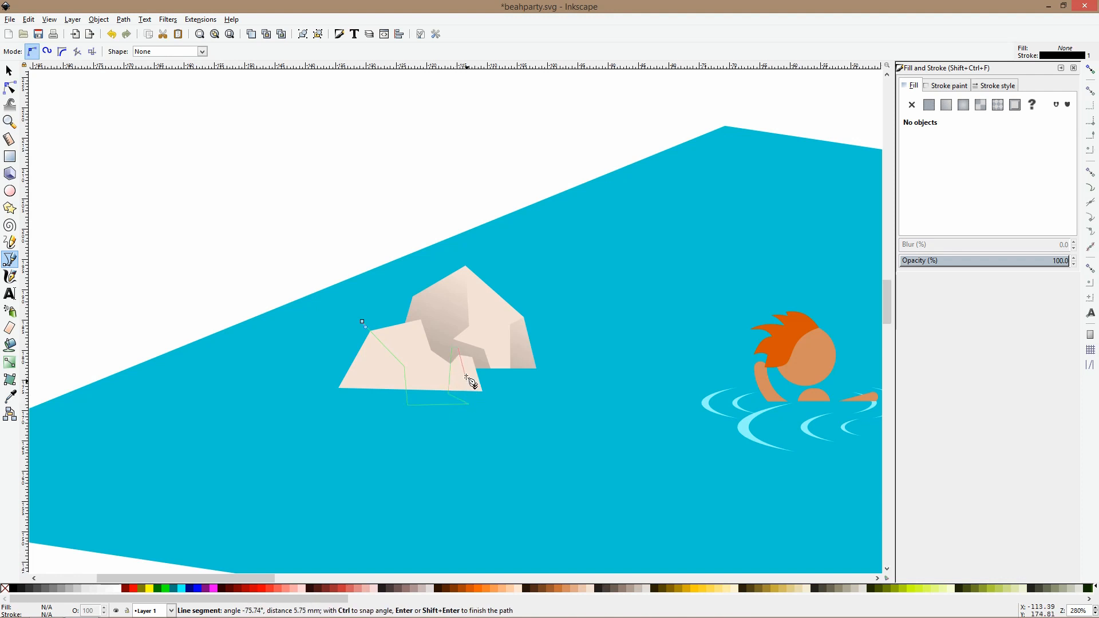
left_click(494, 422)
left_click(236, 437)
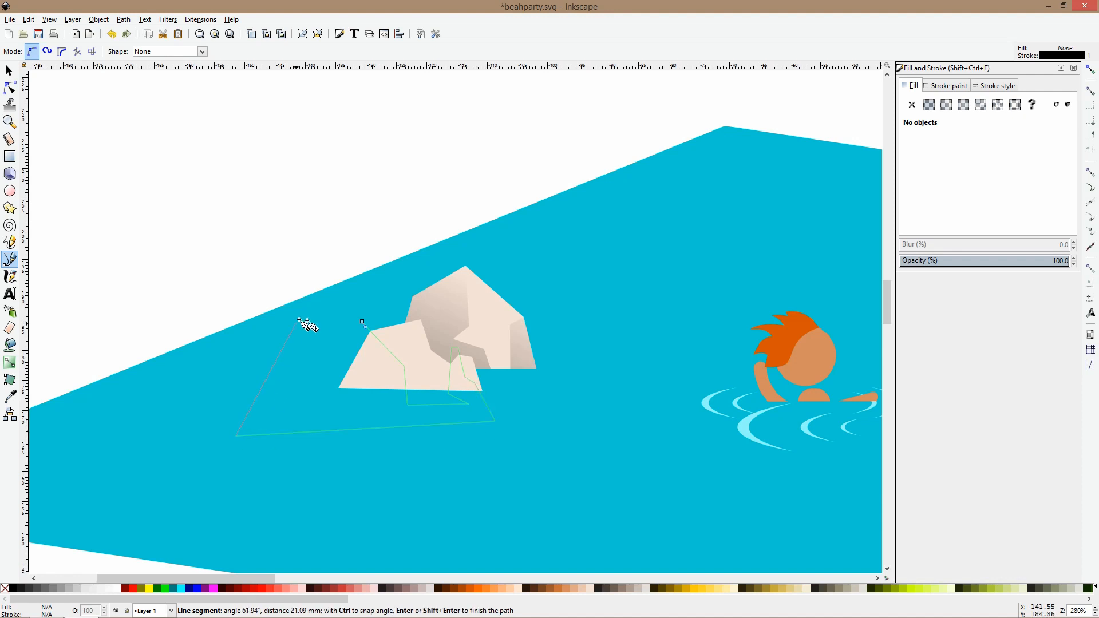
left_click(362, 323)
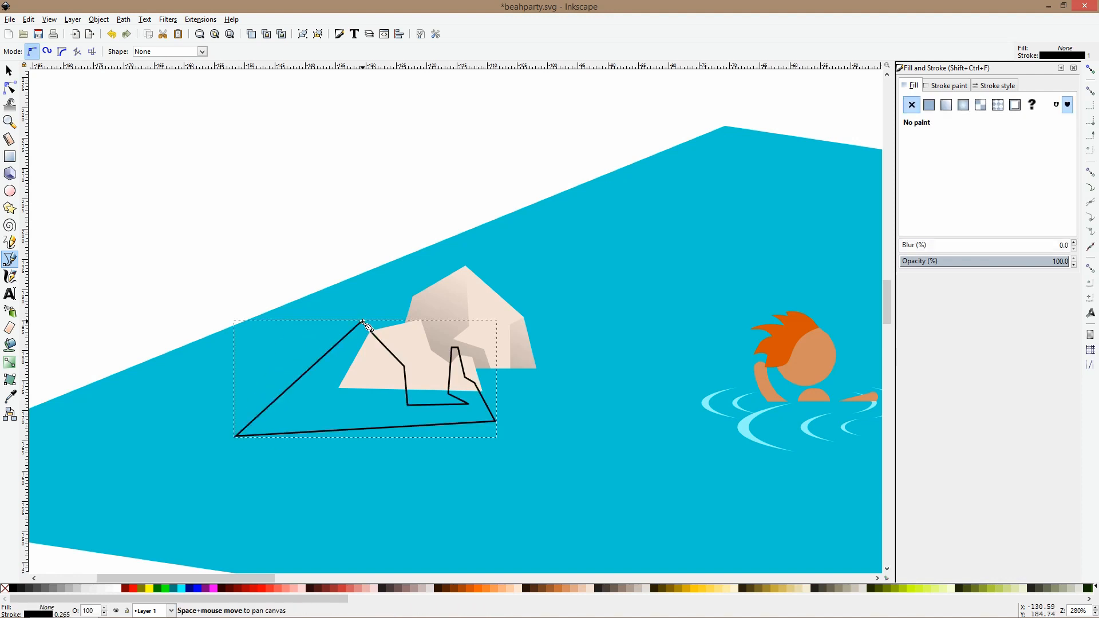
Duplicate the lower rock and intersect the copy with the angular outline to cut its shading facets.
key("s")
key("Page_Up")
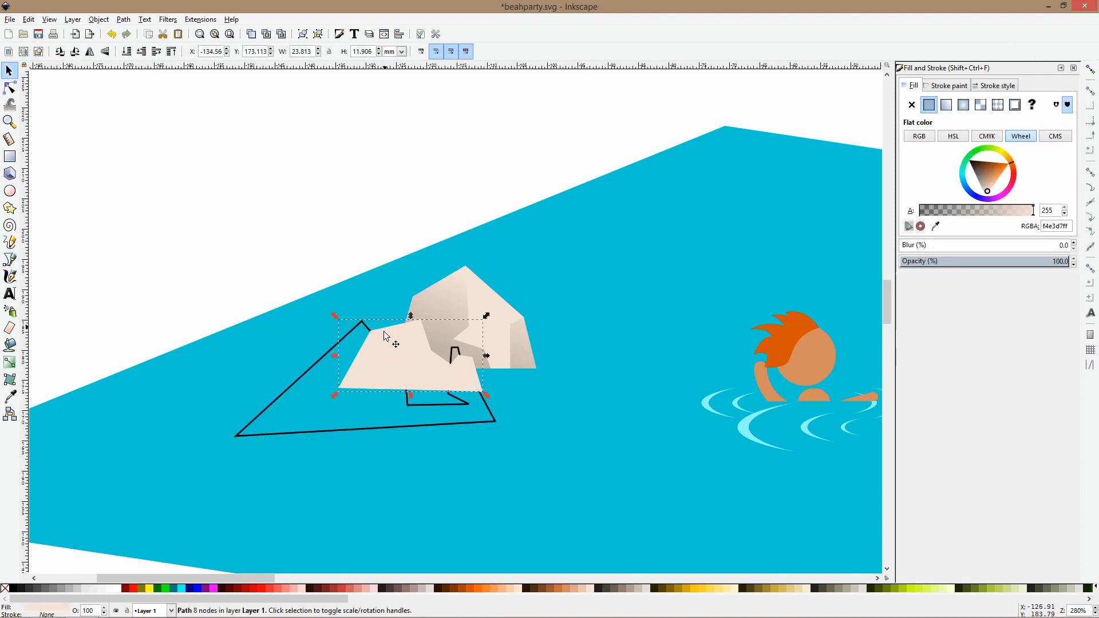
left_click(342, 346, "shift")
key("ctrl+asterisk")
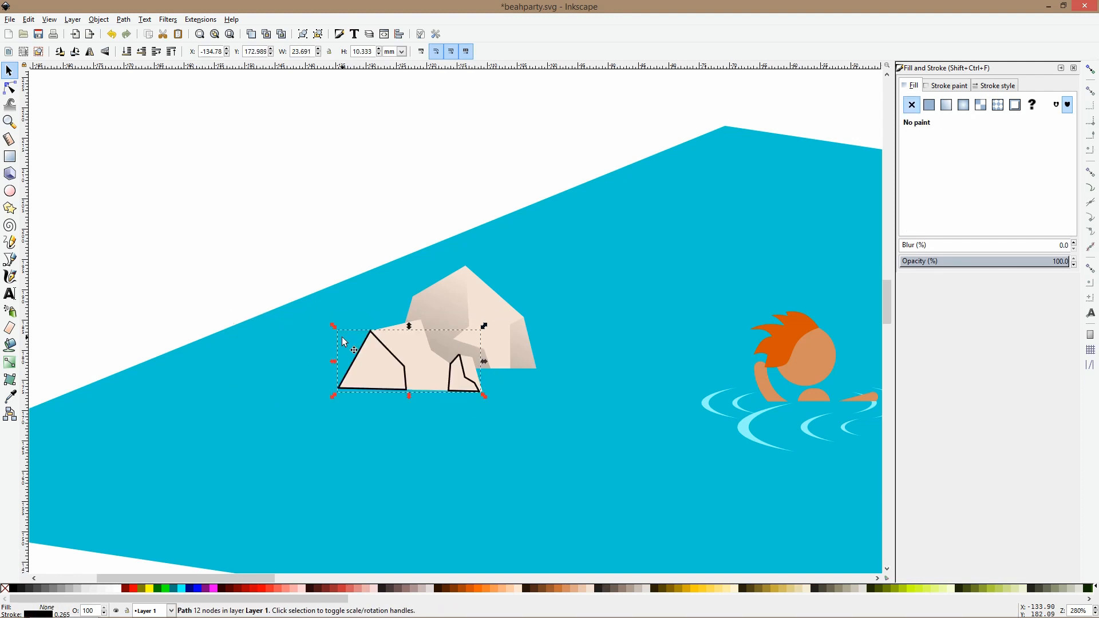
Fill the lower rock's shading facets with the darker beige cebfb4 sampled from the taller rock and remove their outline.
key("d")
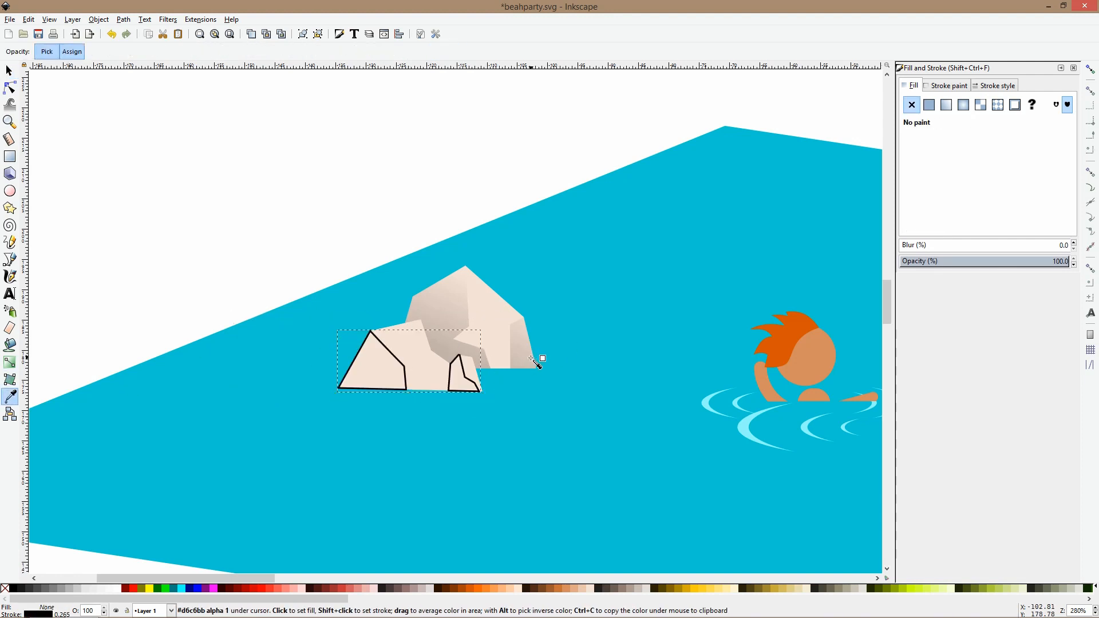
left_click(518, 364)
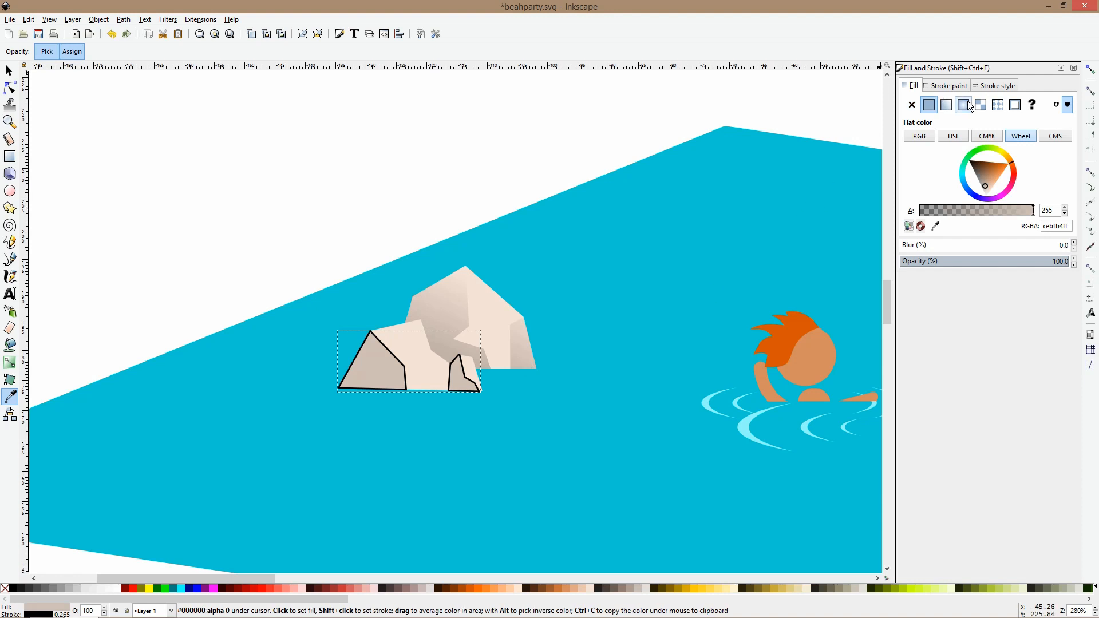
left_click(947, 86)
left_click(911, 106)
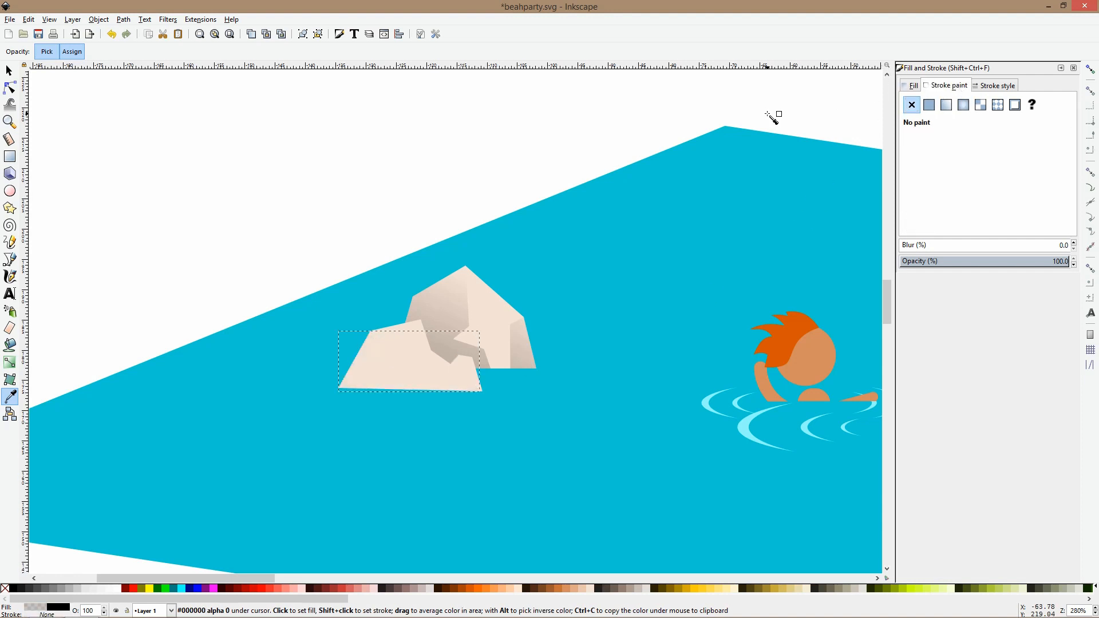
key("s")
left_click(522, 133)
mouse_move(253, 247)
left_mouse_down()
mouse_move(454, 400)
mouse_move(491, 415)
mouse_move(428, 388)
left_mouse_up()
key("Escape")
scroll(425, 331, "down", 3)
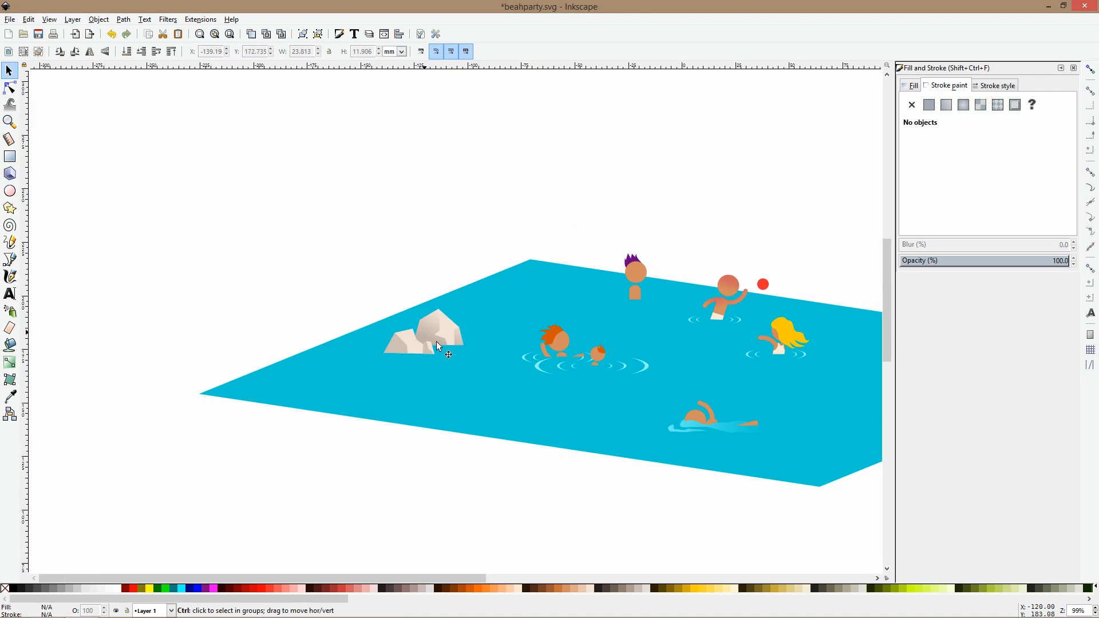
Enlarge the ripples around the ball-throwing swimmer to about 30.6 mm wide.
left_click(545, 372)
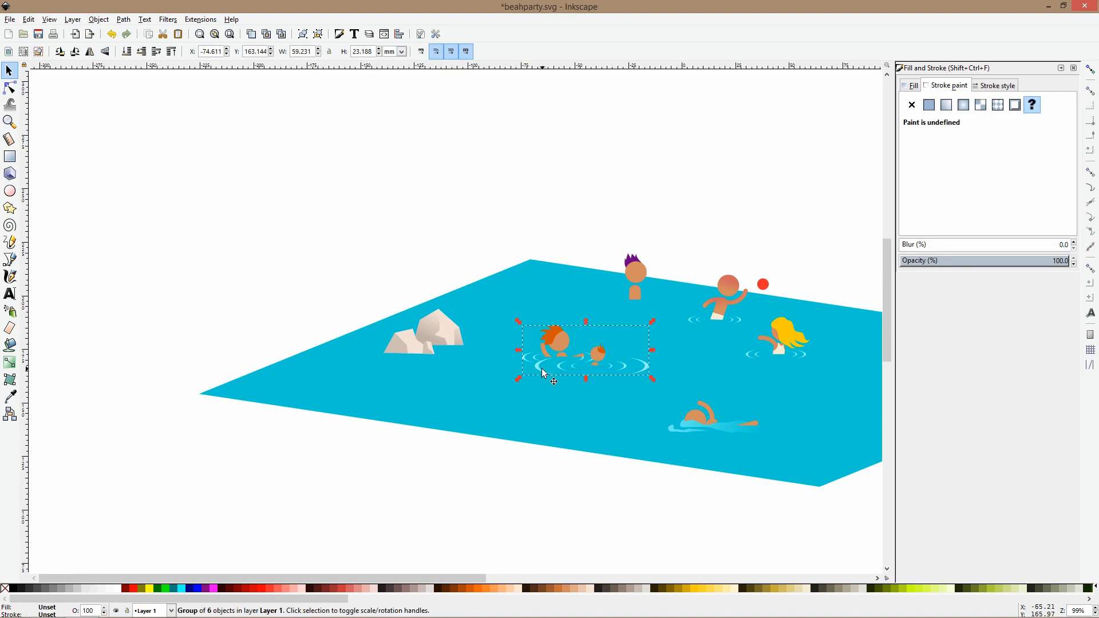
left_click(704, 327)
double_click(706, 325)
left_click(710, 323)
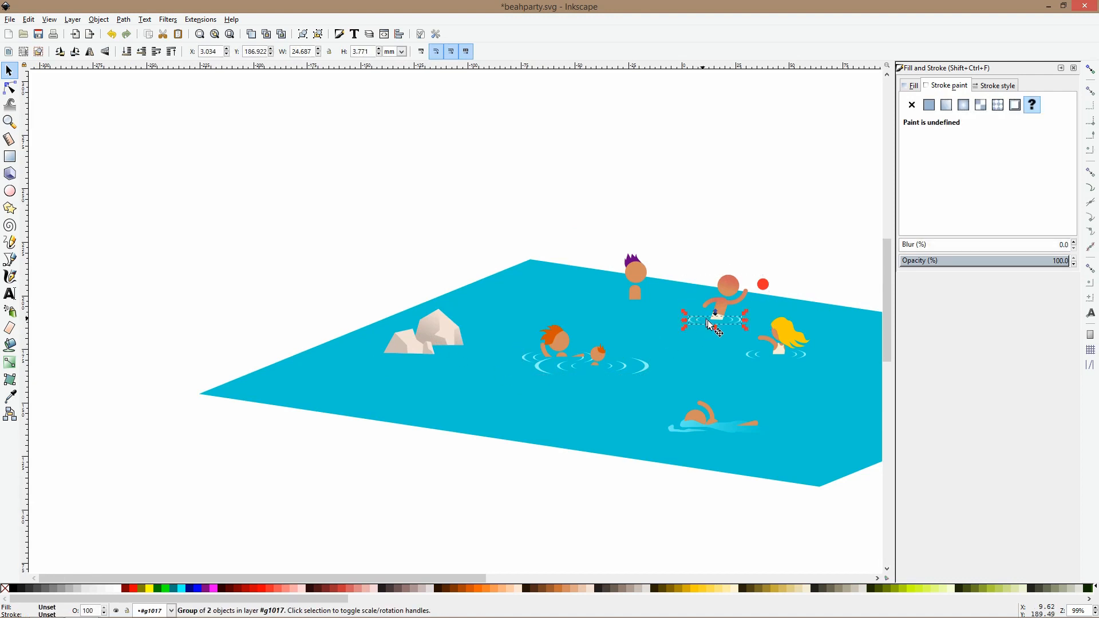
left_click_drag(684, 321, 677, 319)
scroll(695, 317, "up", 1)
scroll(697, 322, "up", 2)
Copy the ball-throwing swimmer's ripples to the purple-haired swimmer's waist and shrink the copy to about 18.2 mm wide.
key("ctrl+c")
left_click(513, 259)
key("ctrl+v")
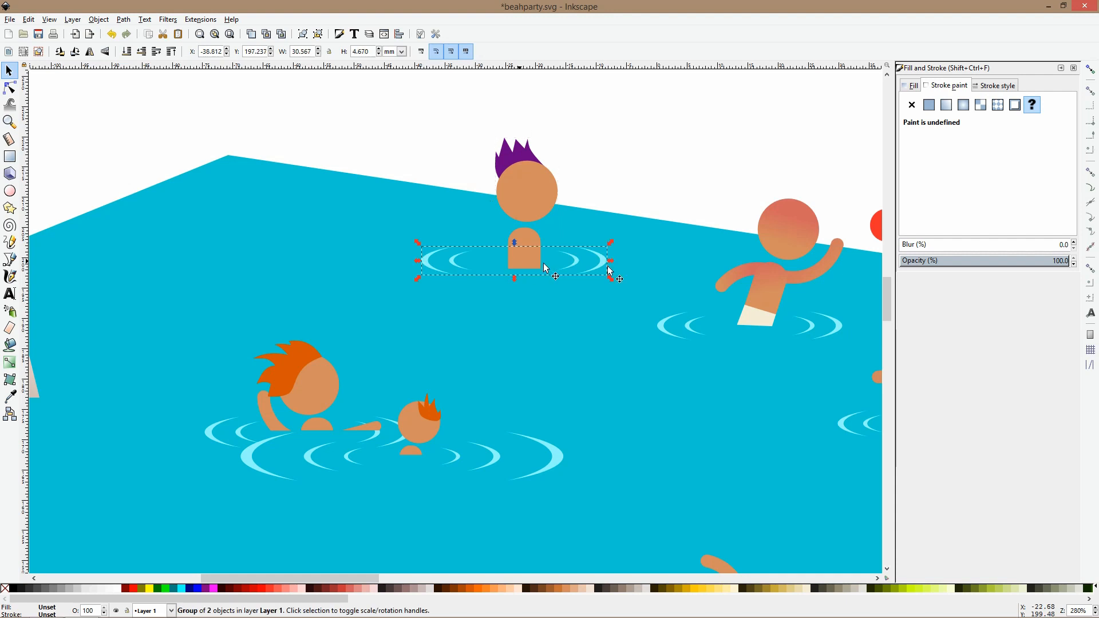
left_click_drag(611, 262, 576, 272)
left_click(600, 169)
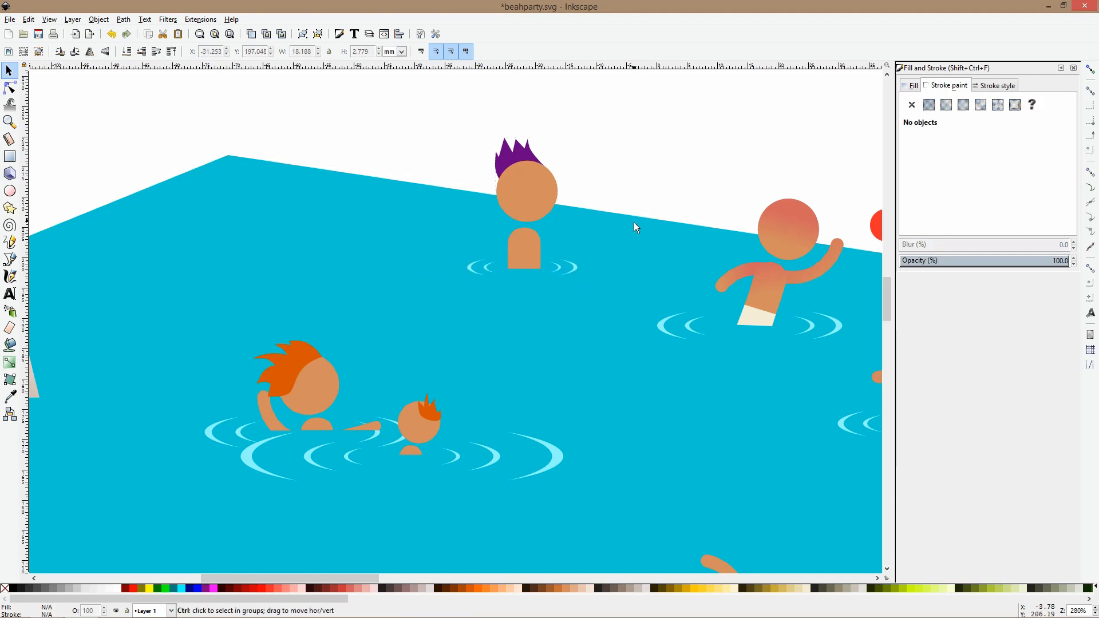
Place another copy of the ripples behind the two rocks at the waterline, widened to about 38.7 mm.
scroll(633, 223, "down", 4)
scroll(484, 231, "up", 2)
scroll(483, 231, "up", 1)
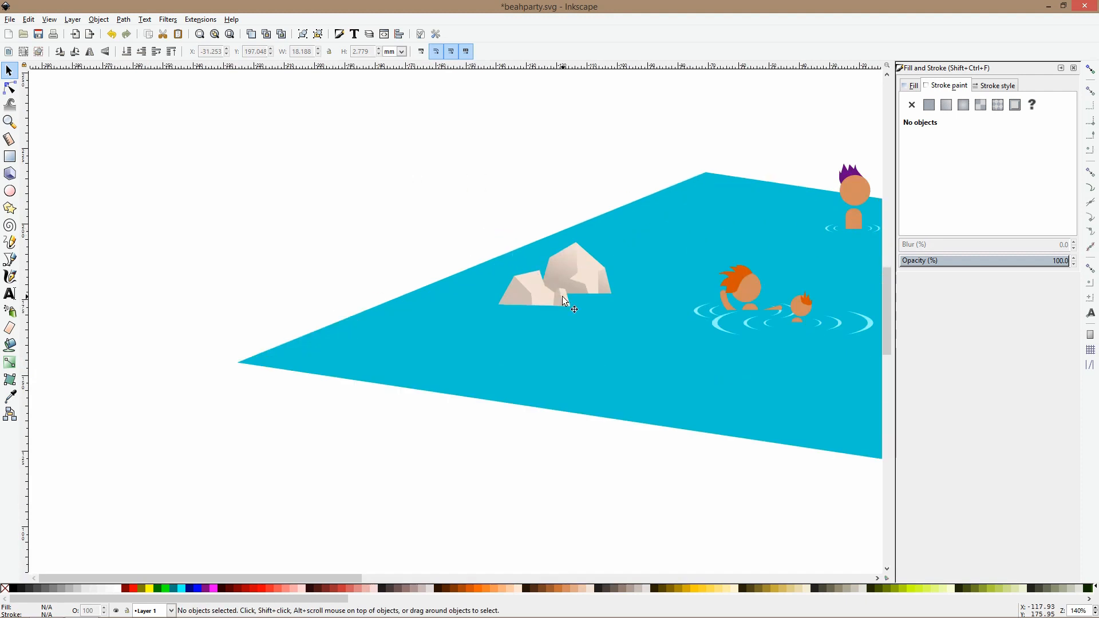
key("ctrl+v")
left_click_drag(614, 297, 640, 295)
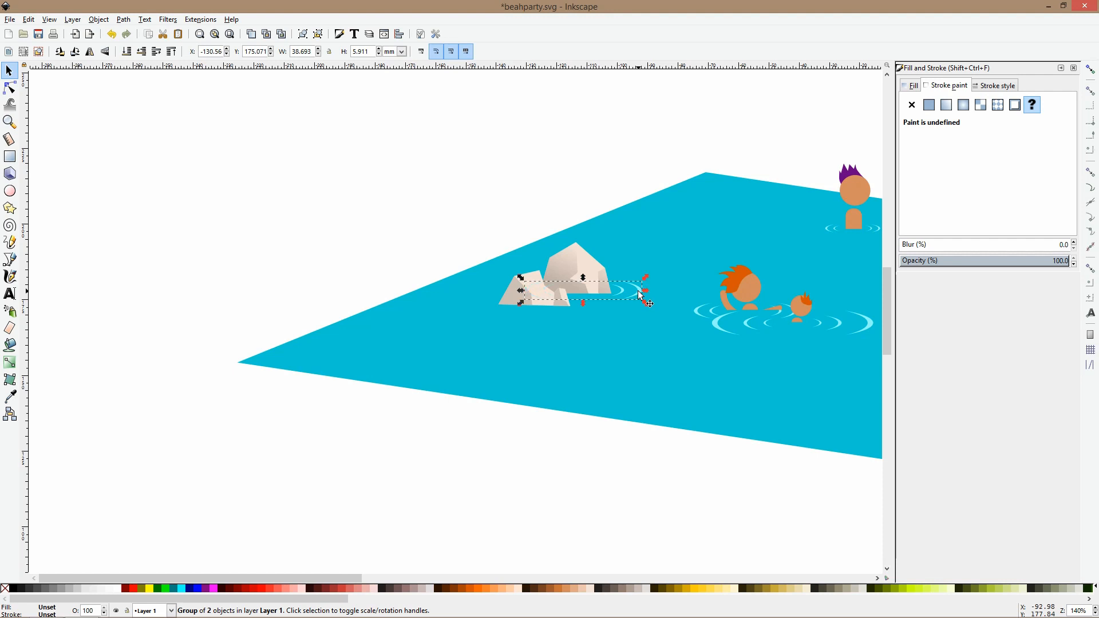
left_click_drag(639, 294, 641, 297)
left_click(611, 174)
scroll(610, 174, "down", 4)
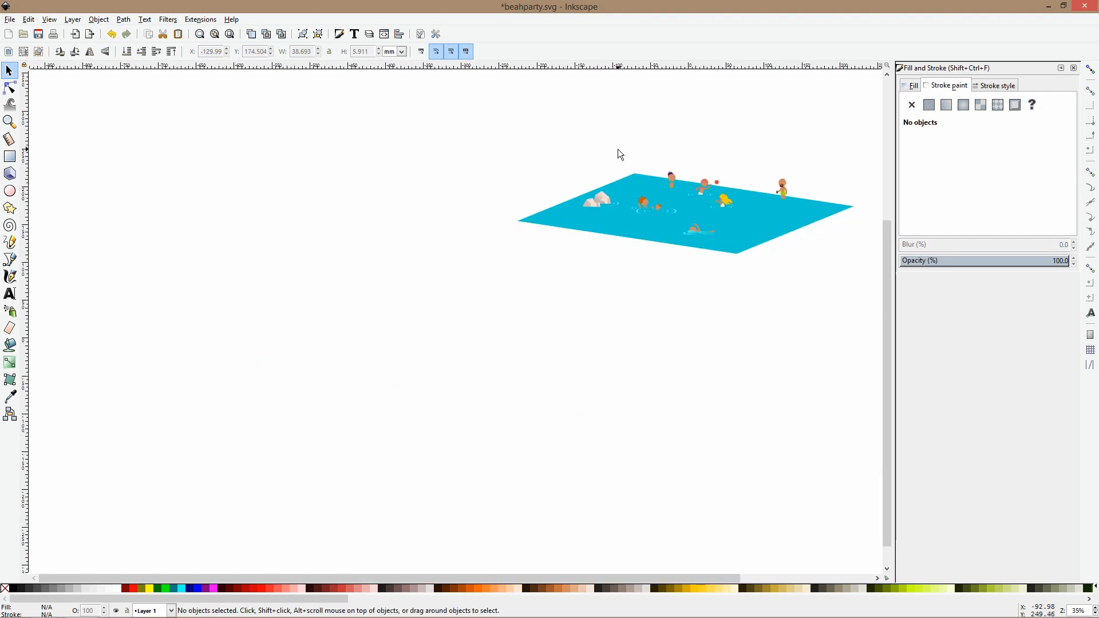
Move the bearded man with the can along the pool's far edge, closer to the swimmers.
left_click_drag(616, 149, 461, 216)
scroll(607, 259, "up", 2)
scroll(608, 260, "up", 2)
left_click_drag(604, 195, 552, 183)
scroll(629, 175, "down", 1)
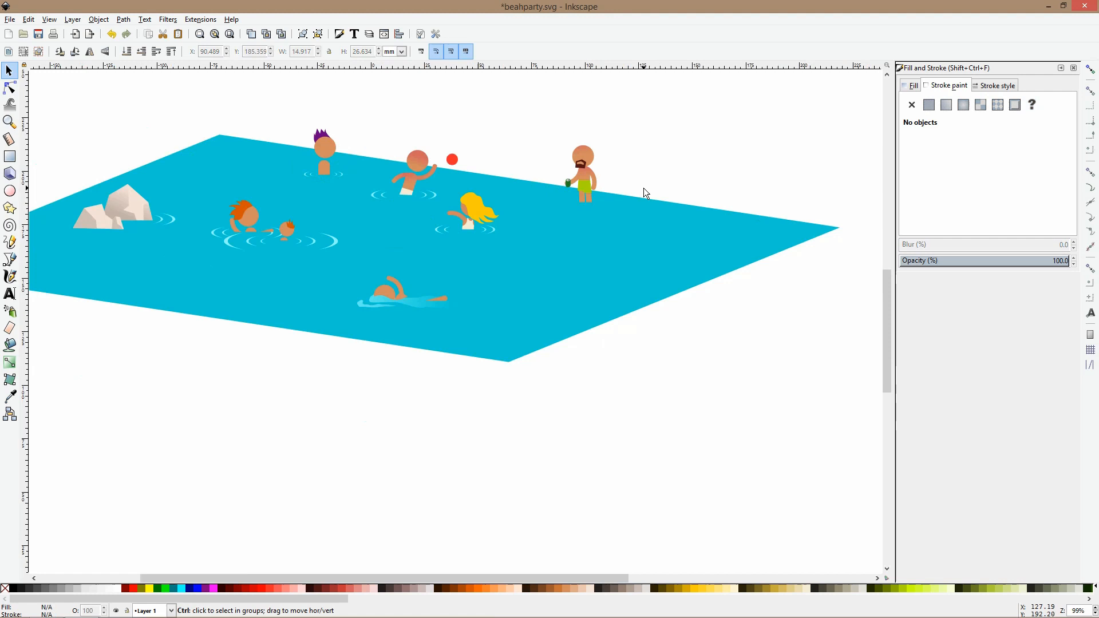
scroll(644, 187, "down", 2)
scroll(613, 314, "up", 3)
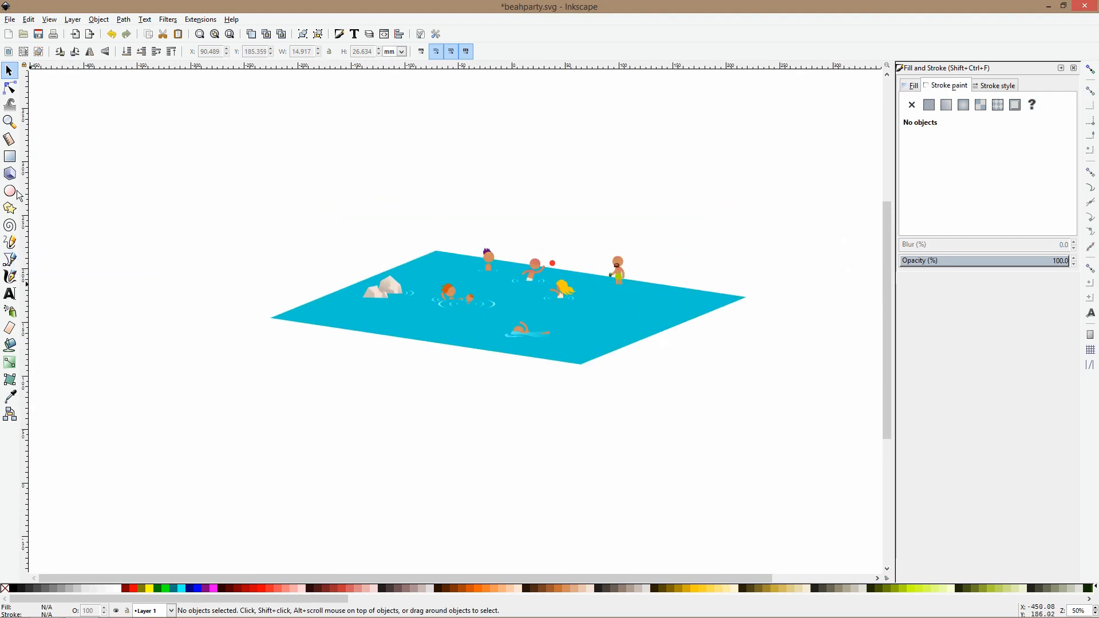
Draw a closed angular cliff outline about 68 by 105 mm over the pool's right part, rising above its far edge.
left_click(10, 259)
scroll(603, 350, "up", 1)
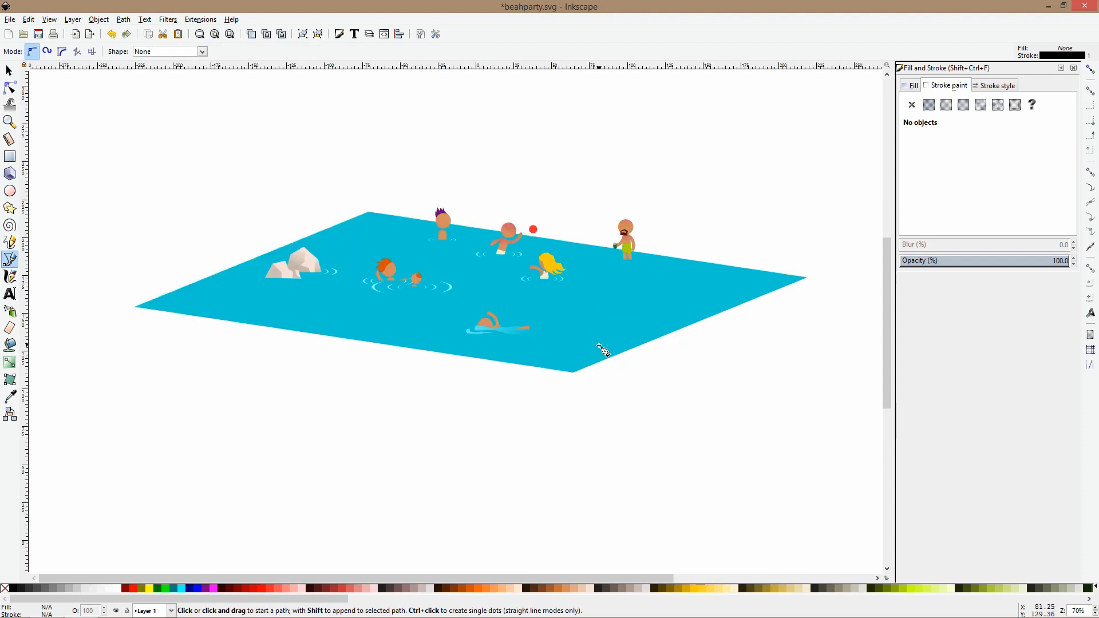
left_click(589, 346)
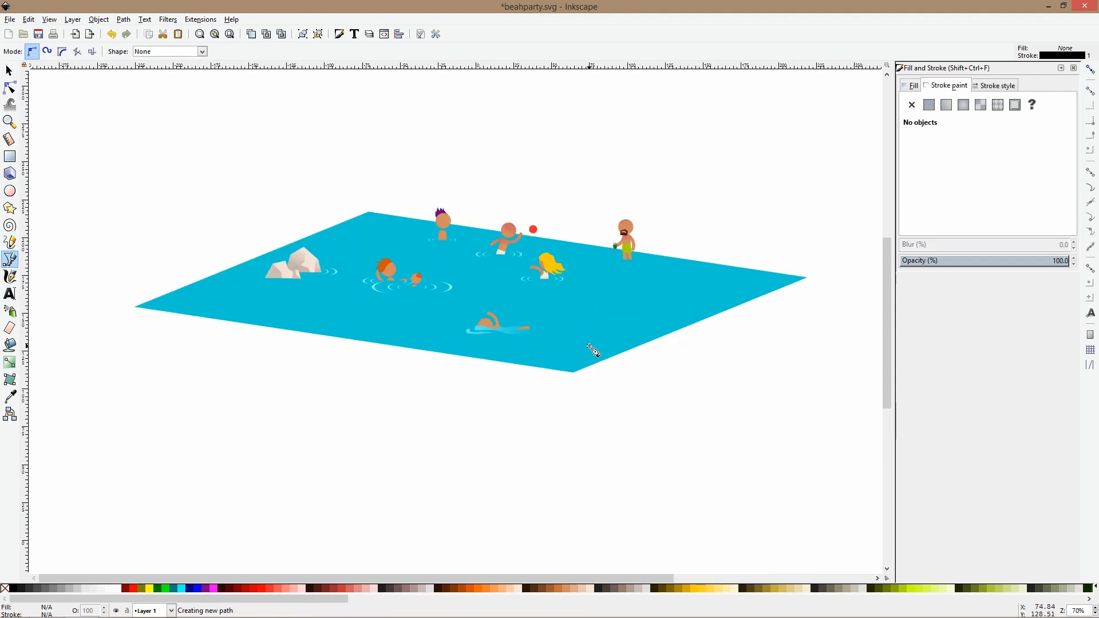
left_click(590, 300)
left_click(601, 283)
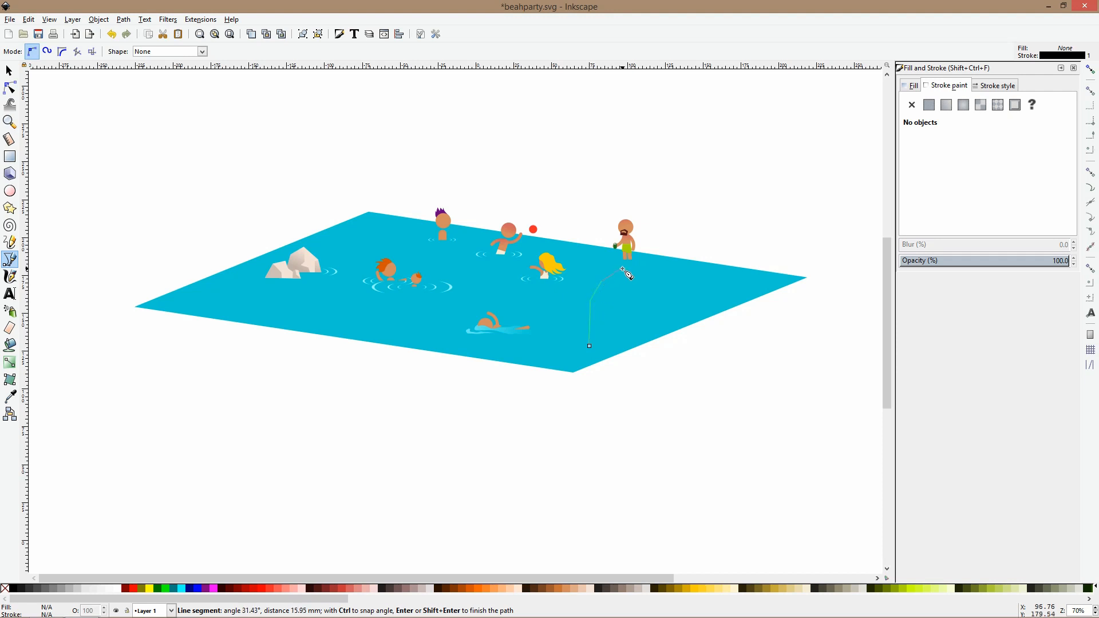
left_click(634, 212)
left_click(658, 199)
left_click(691, 195)
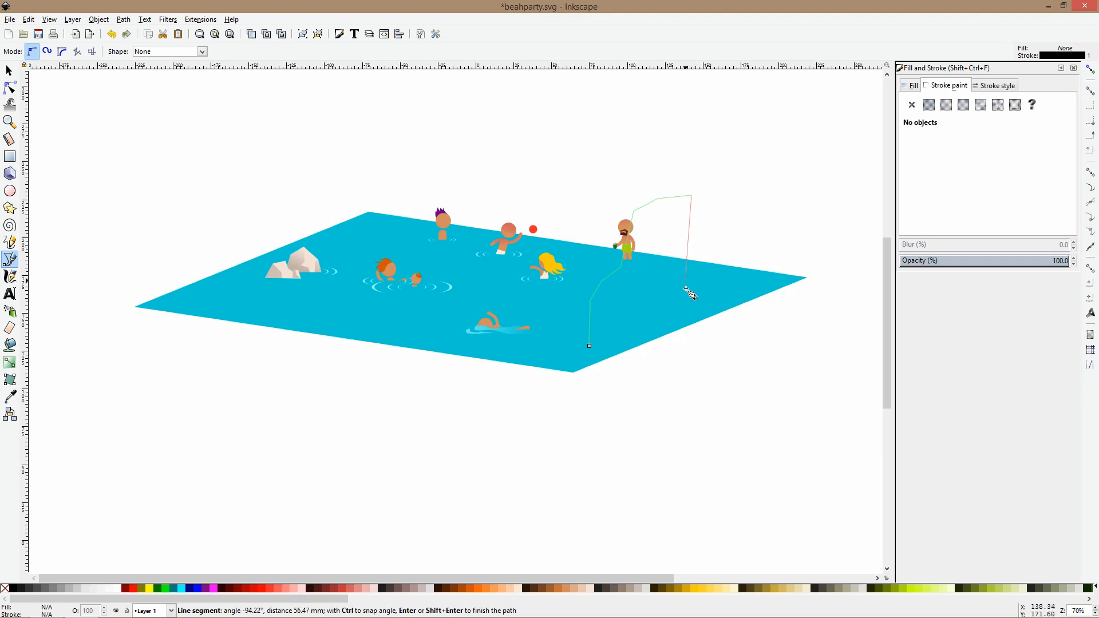
left_click(692, 314)
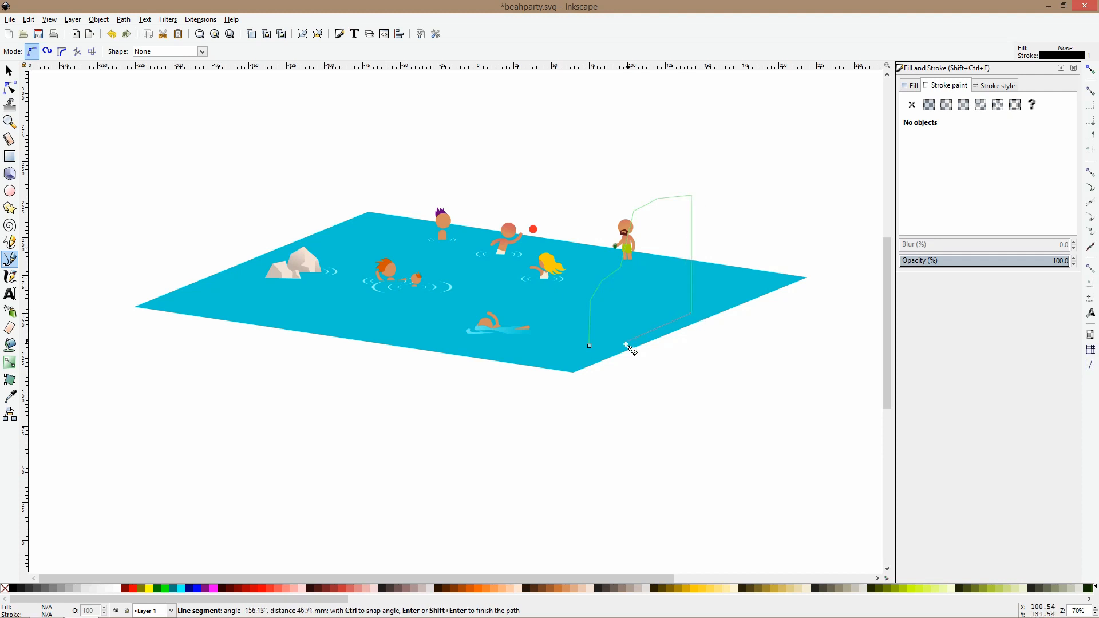
left_click(590, 346)
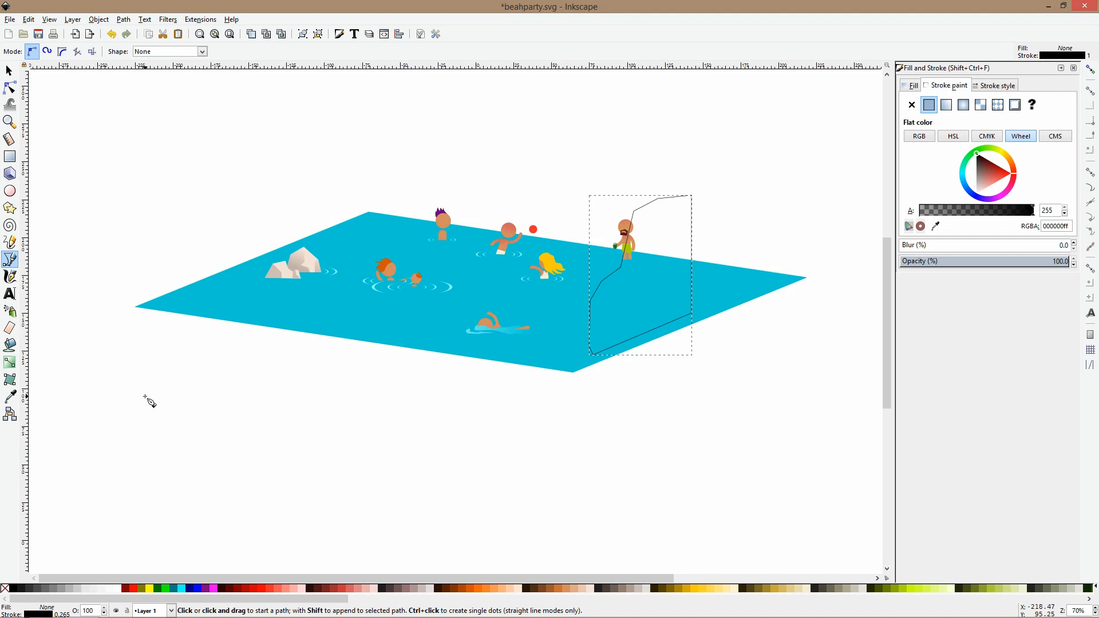
Fill the cliff with the light beige f4e3d7 sampled from the rocks and remove its outline.
left_click(10, 396)
left_click(313, 263)
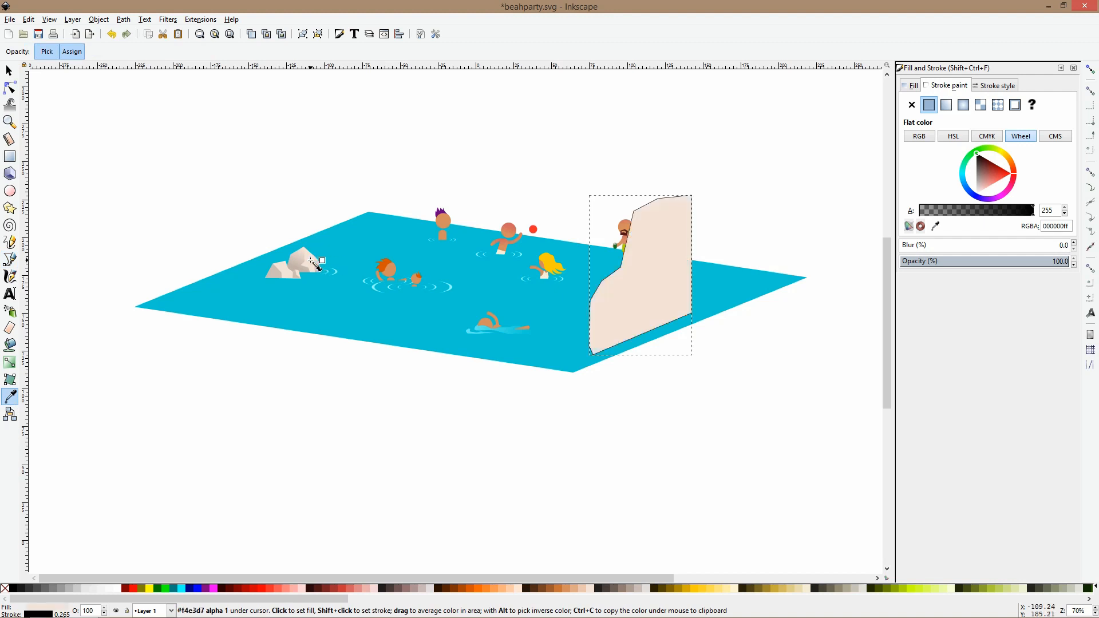
left_click(911, 105)
Draw a closed stepped shading outline about 66 by 111 mm over the cliff, extending past its right and lower edges.
left_click(9, 259)
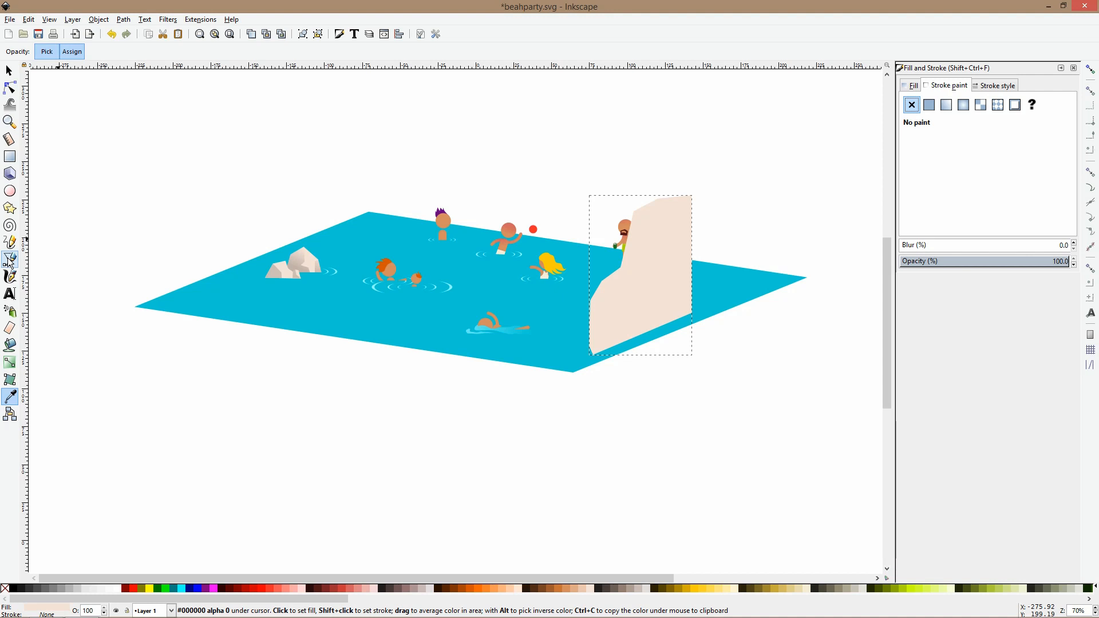
scroll(695, 197, "up", 1, "ctrl")
left_click(710, 186)
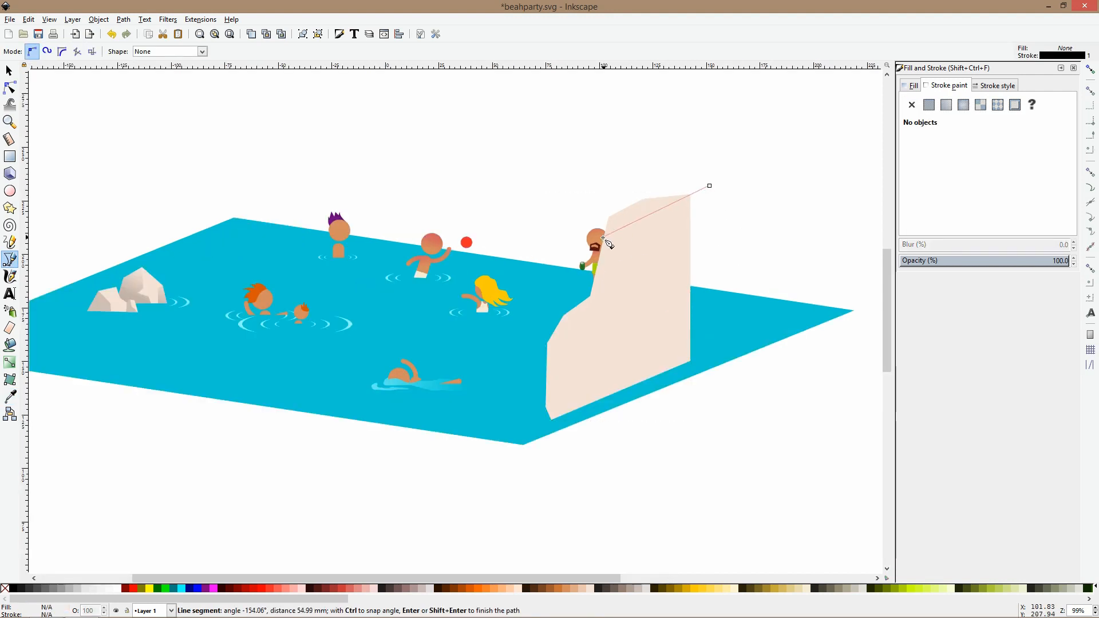
left_click(650, 211)
left_click(632, 236)
left_click(623, 299)
left_click(587, 314)
left_click(585, 356)
left_click(580, 361)
left_click(576, 422)
left_click(654, 412)
left_click(716, 370)
left_click(710, 186)
key("s")
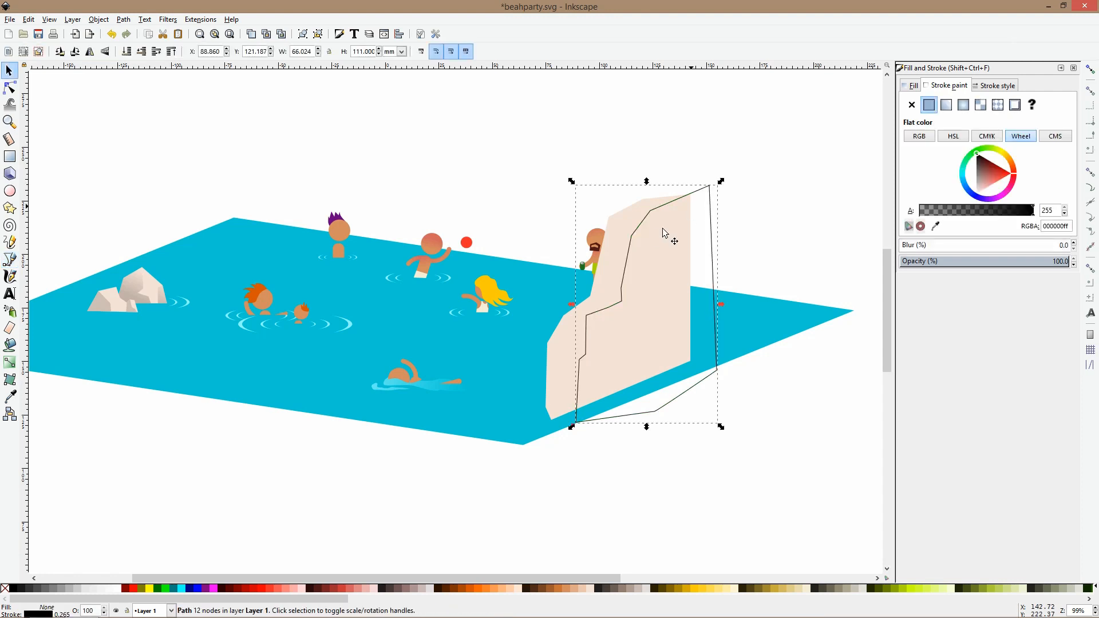
Intersect a duplicate of the cliff with the stepped outline to cut its shaded face.
scroll(658, 238, "up", 2)
left_click(658, 237)
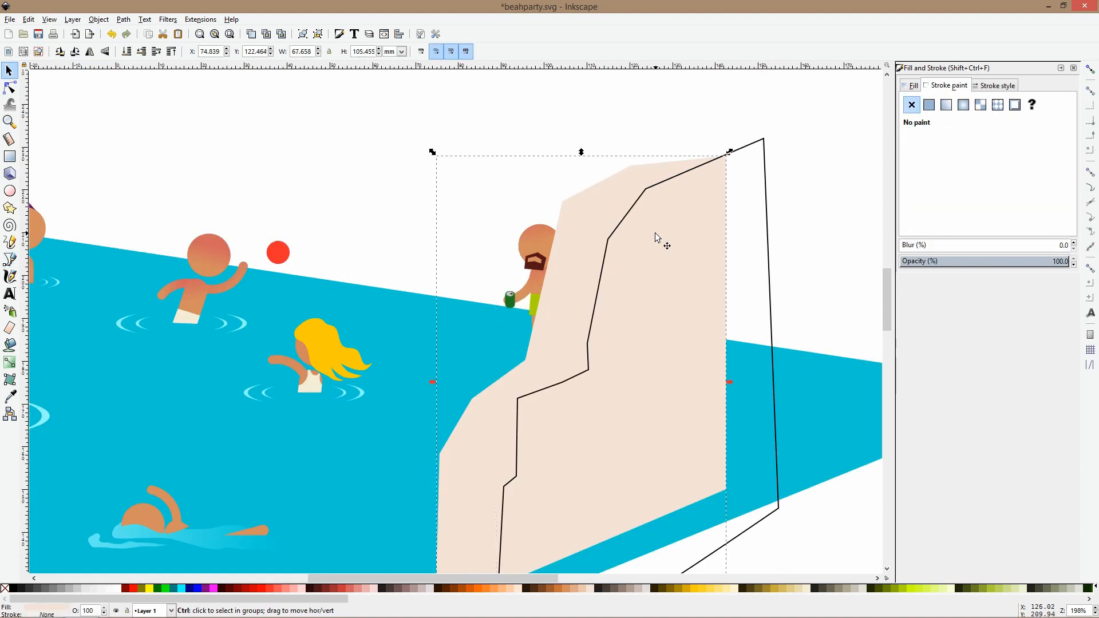
left_click(756, 145, "shift")
key("ctrl+asterisk")
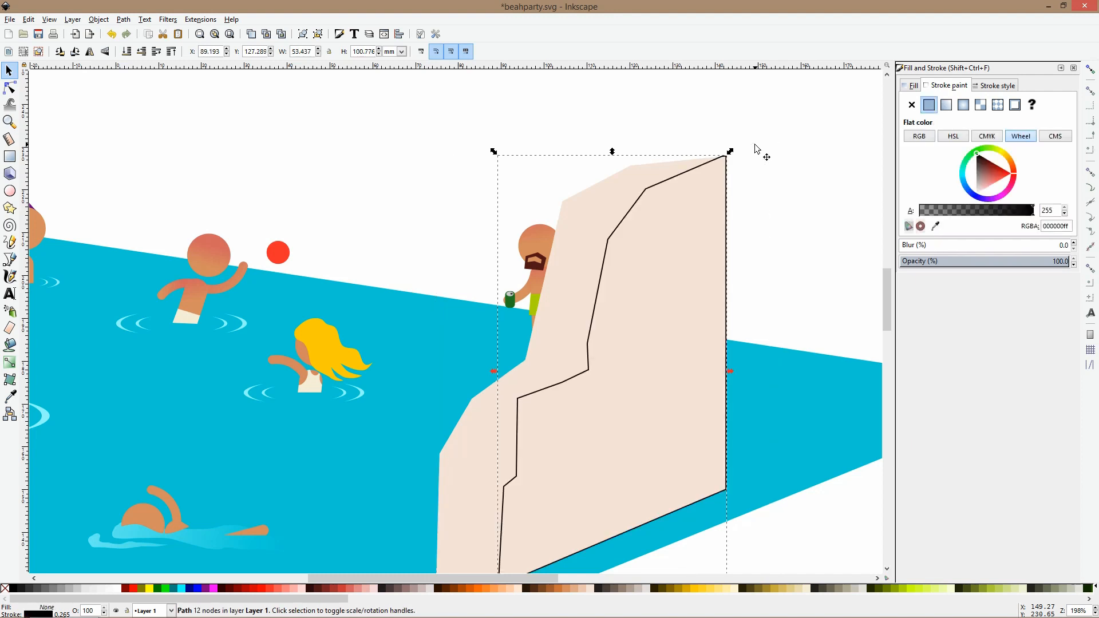
Fill the cliff's shaded face with darker beige sampled from the rocks' shading and remove its outline.
left_click(10, 396)
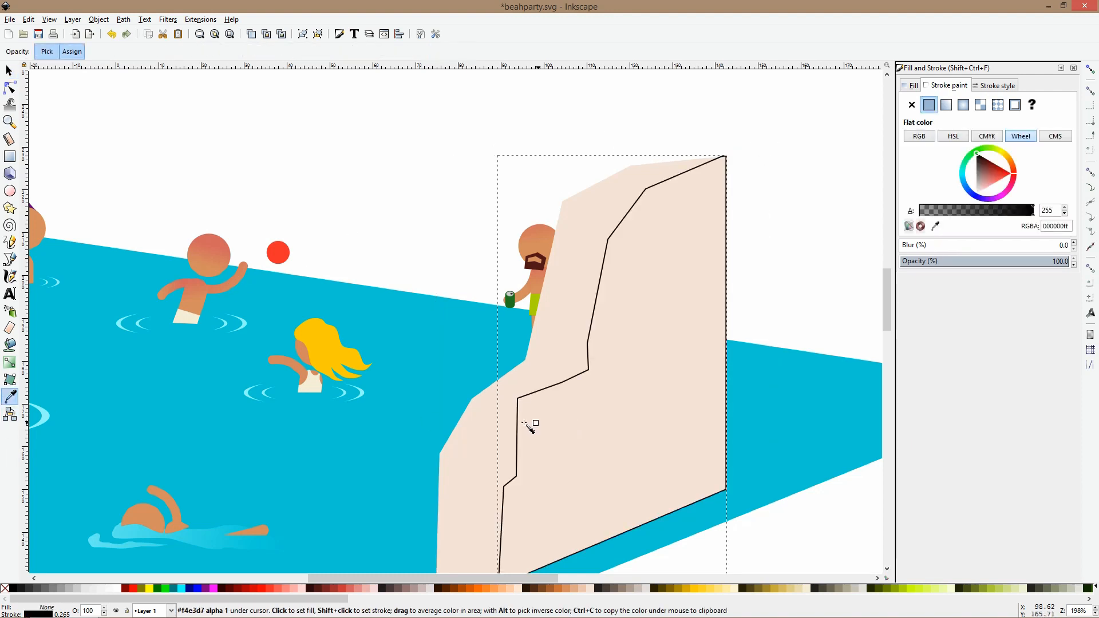
scroll(528, 423, "down", 4)
left_click(293, 402)
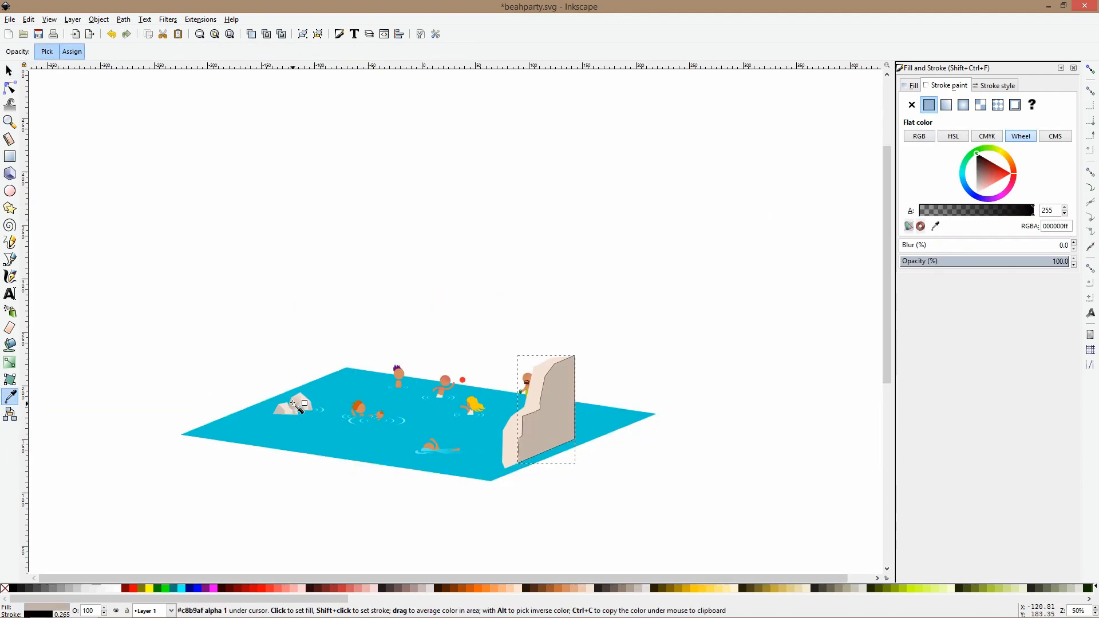
key("s")
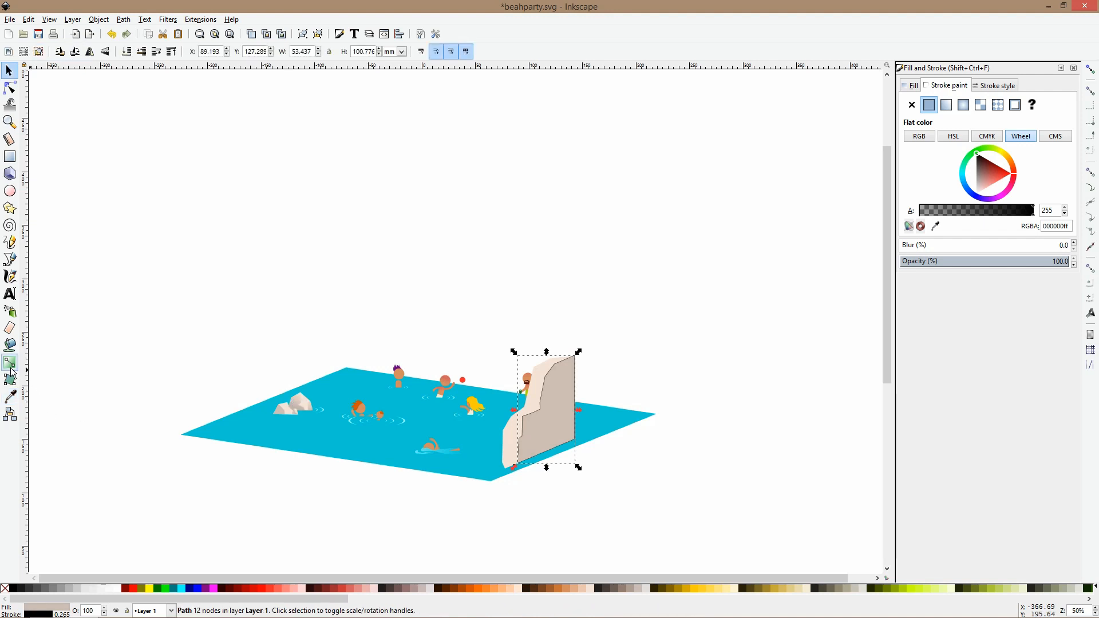
left_click(910, 106)
left_click(684, 186)
Shift the cliff and its shaded face slightly right and down so the base meets the pool's near edge.
scroll(501, 424, "up", 2)
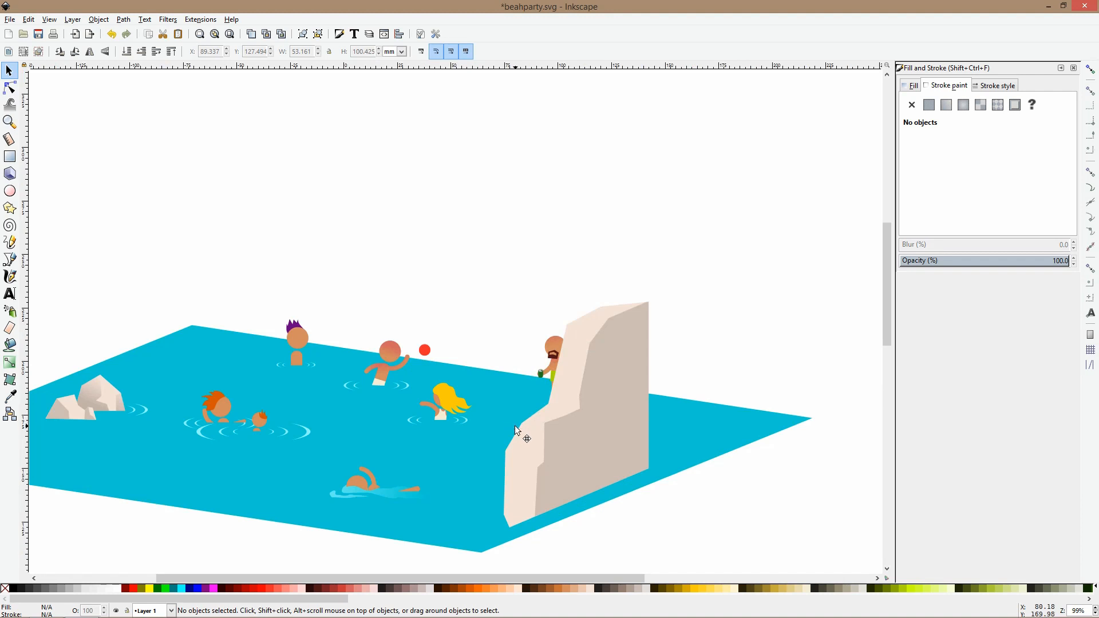
left_click(531, 437)
left_click_drag(586, 437, 599, 446)
left_click(681, 496)
scroll(688, 479, "down", 3)
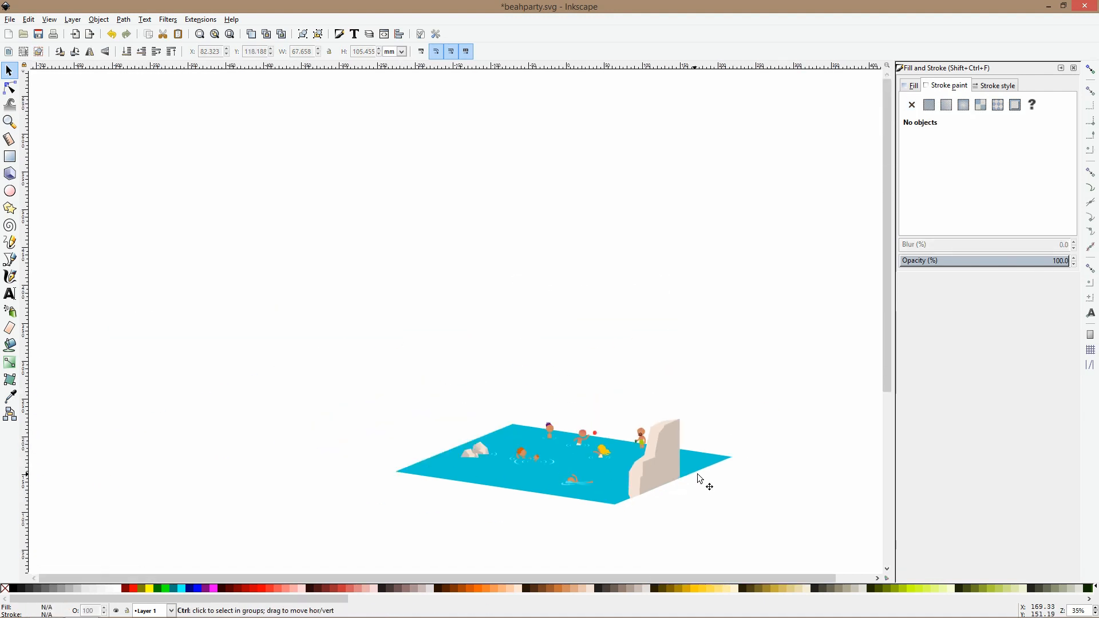
scroll(662, 470, "up", 2)
Group the cliff with its shaded face and move the group over the pool's right corner.
left_click(657, 454)
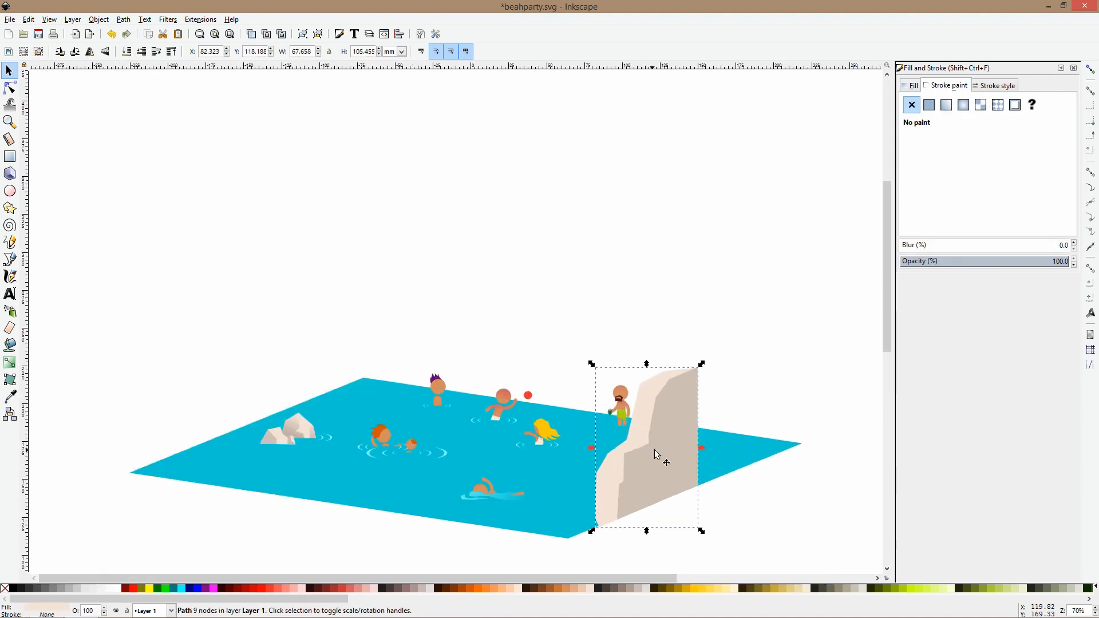
left_click(642, 417, "shift")
left_click(643, 418)
left_click(658, 422, "shift")
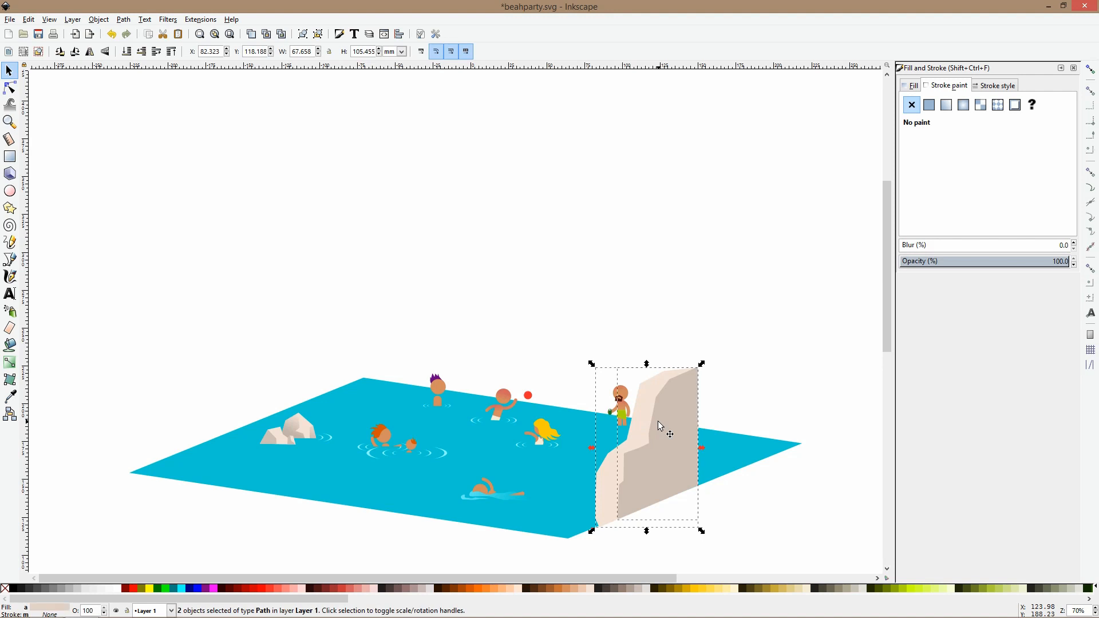
key("ctrl+g")
left_click_drag(658, 421, 770, 400)
left_click(692, 394)
Nudge the bearded man slightly toward the cliff along the pool's far edge.
scroll(673, 388, "up", 1)
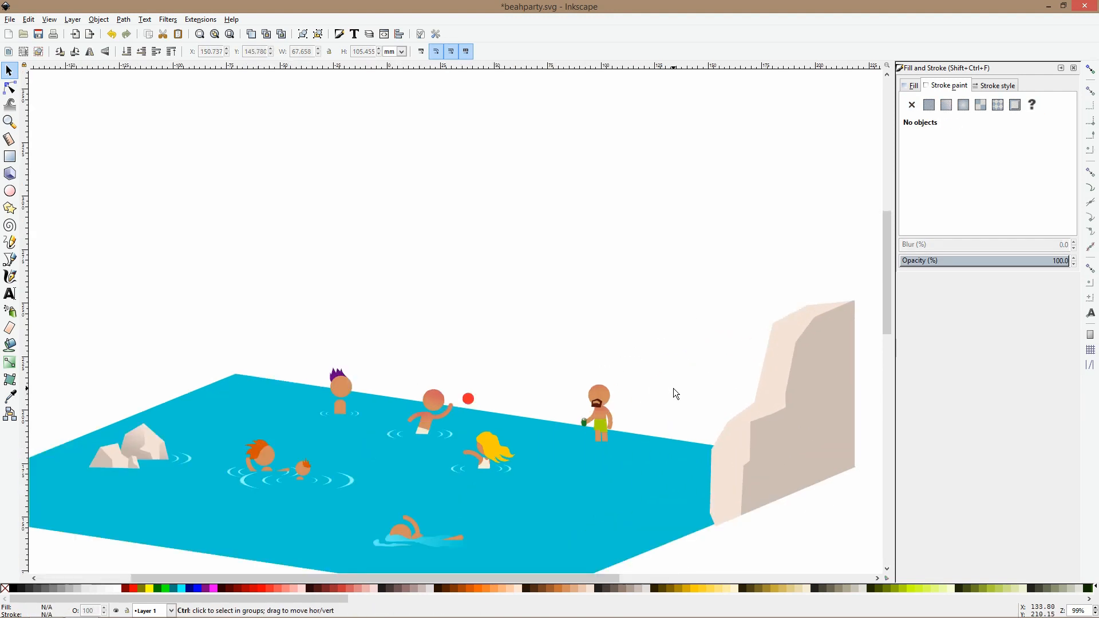
left_click(609, 420)
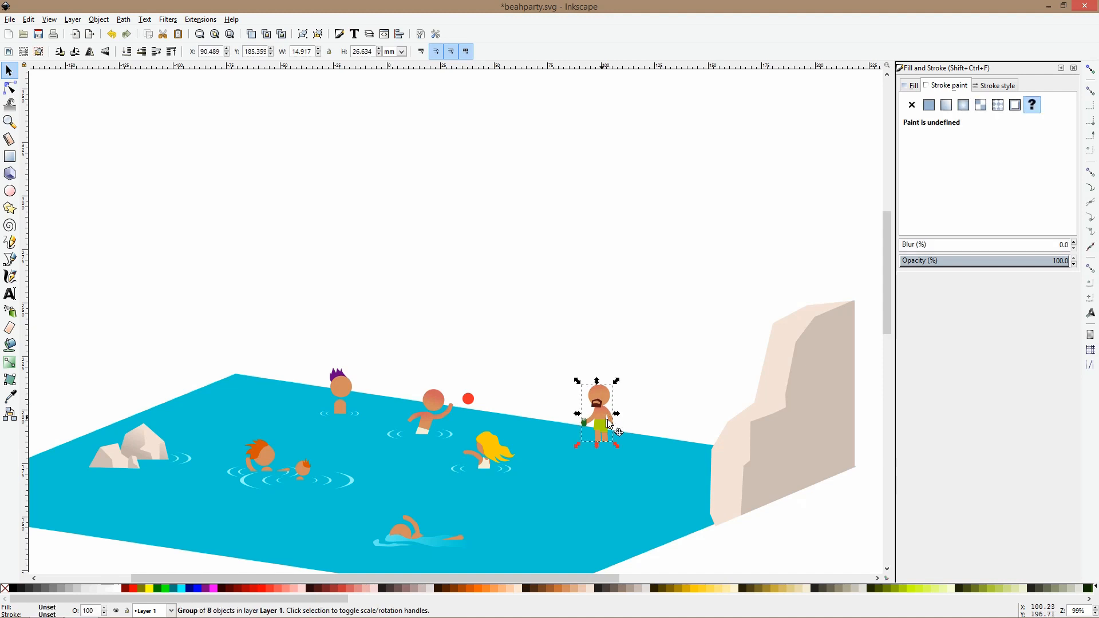
left_click_drag(609, 424, 617, 420)
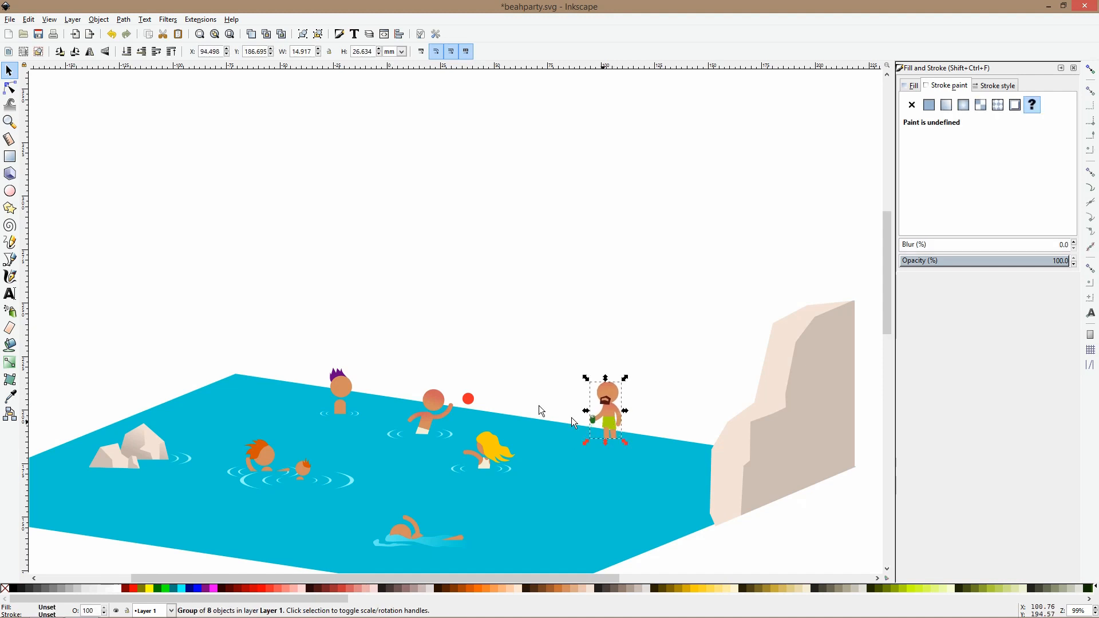
Shift the ball-throwing swimmer and the blonde swimmer together slightly toward the bearded man.
scroll(528, 389, "down", 1)
left_click_drag(344, 330, 515, 431)
left_click(495, 439, "shift")
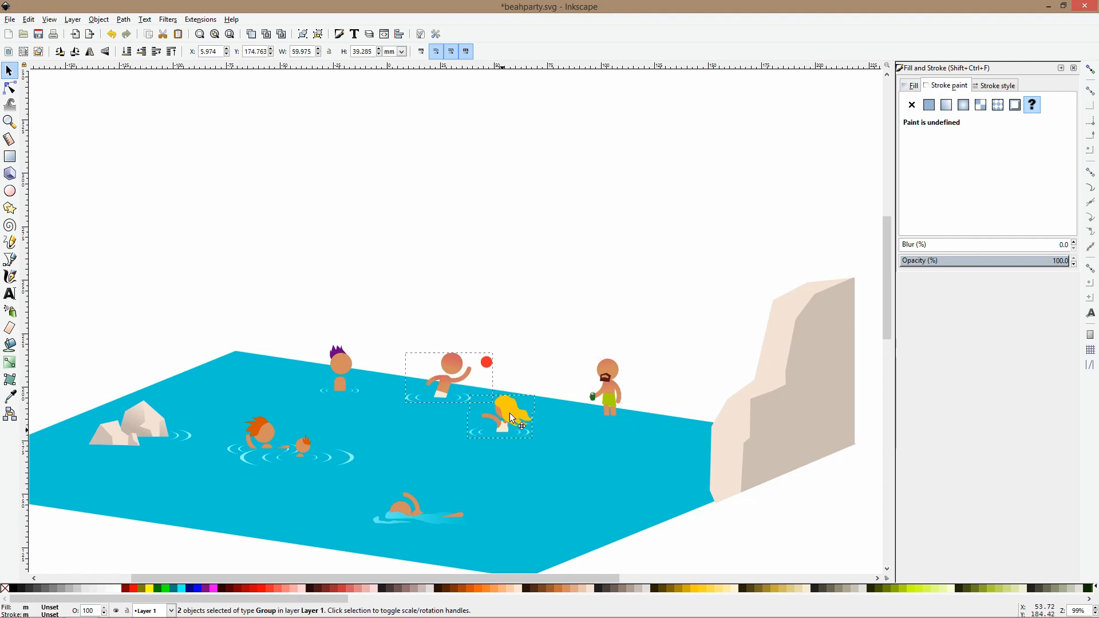
left_click(524, 345)
Copy the purple-haired swimmer's head and torso, rotate the copies sideways and place them in the open water near the pool's near corner.
scroll(523, 344, "down", 2, "ctrl")
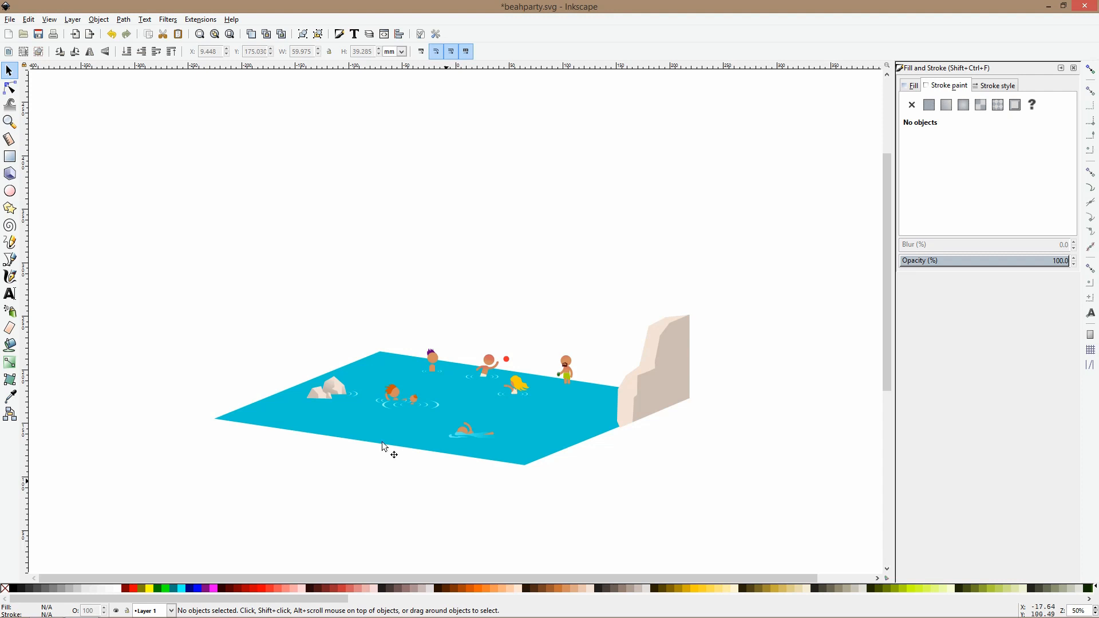
scroll(528, 445, "up", 3, "ctrl")
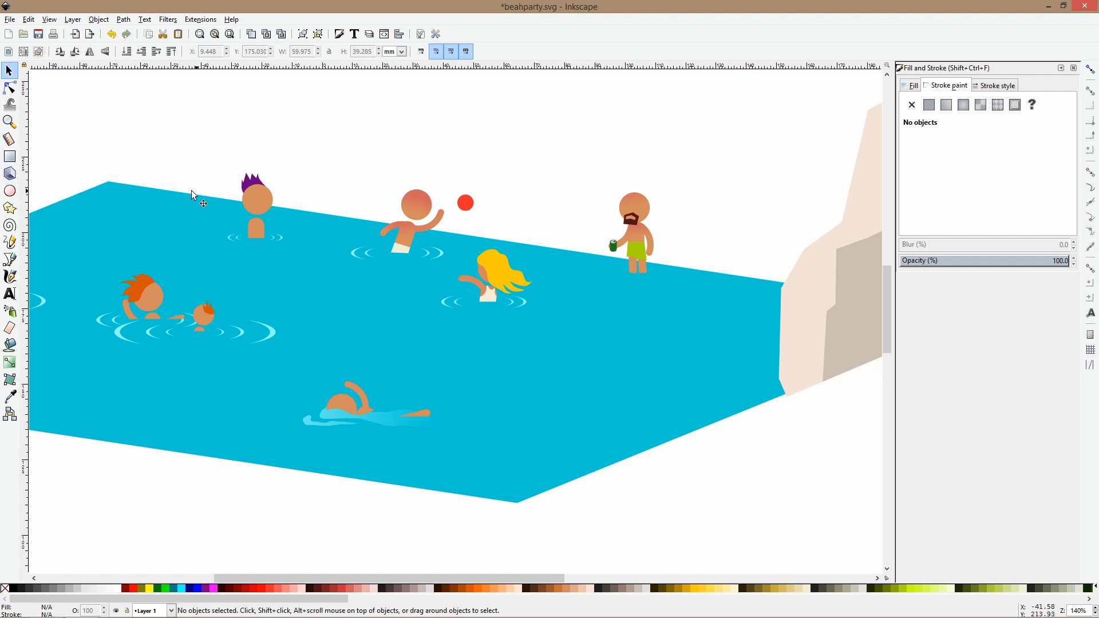
left_click(258, 203, "ctrl")
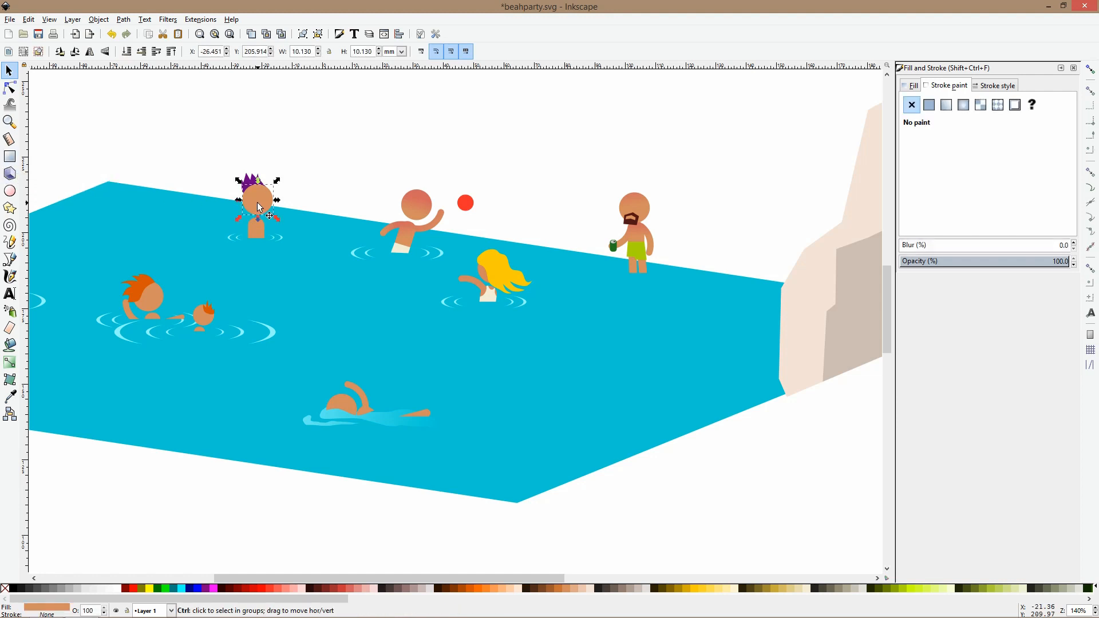
left_click(259, 225, "ctrl+shift")
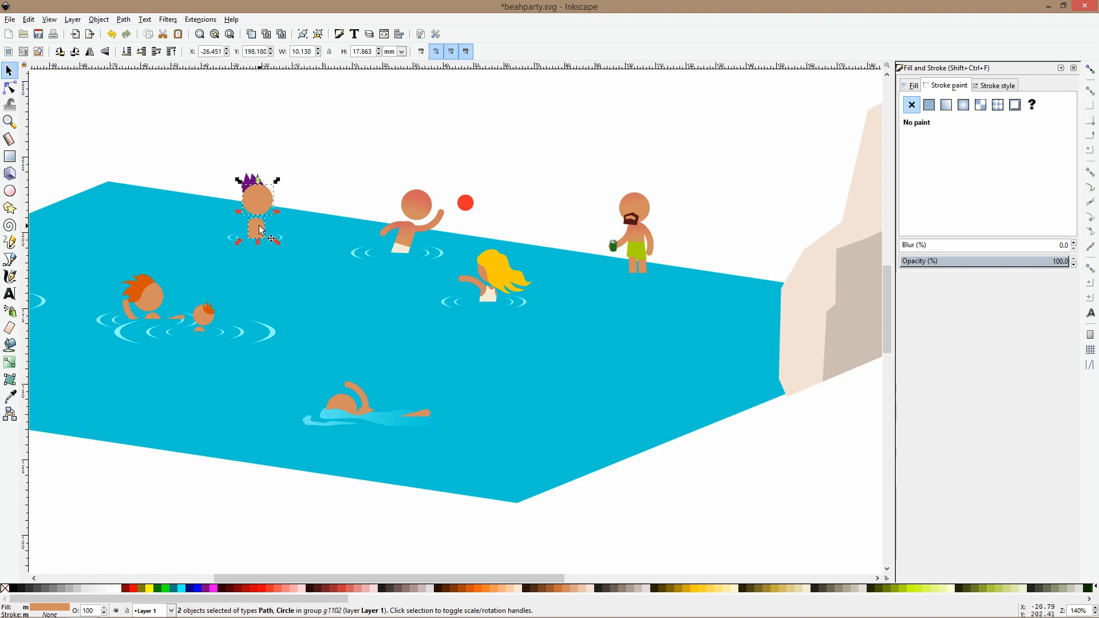
left_click_drag(258, 213, 585, 393)
left_click(676, 402)
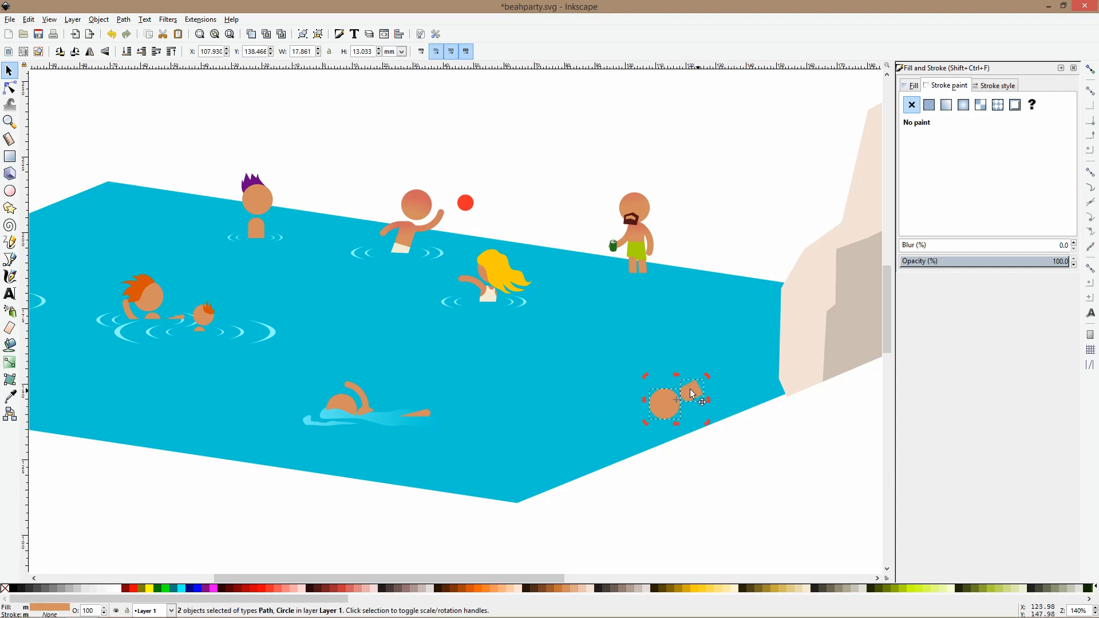
left_click_drag(690, 389, 580, 394)
left_click(635, 442)
Delete the torso copy and cut off the bottom of the head circle by subtracting a rectangle from it.
scroll(577, 415, "up", 3)
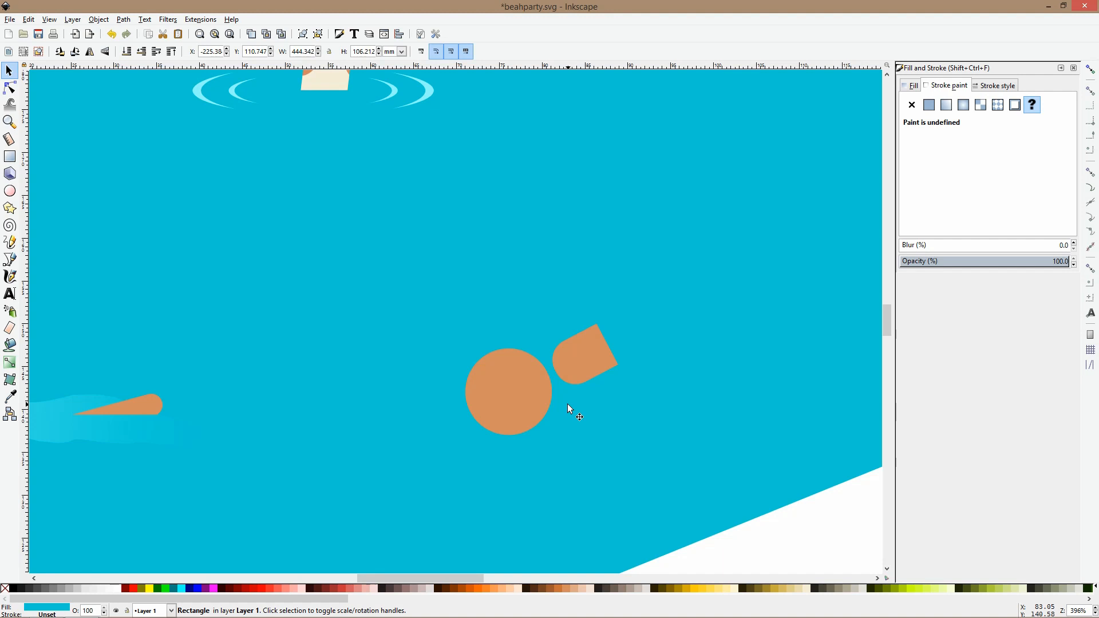
left_click(580, 375)
key("Delete")
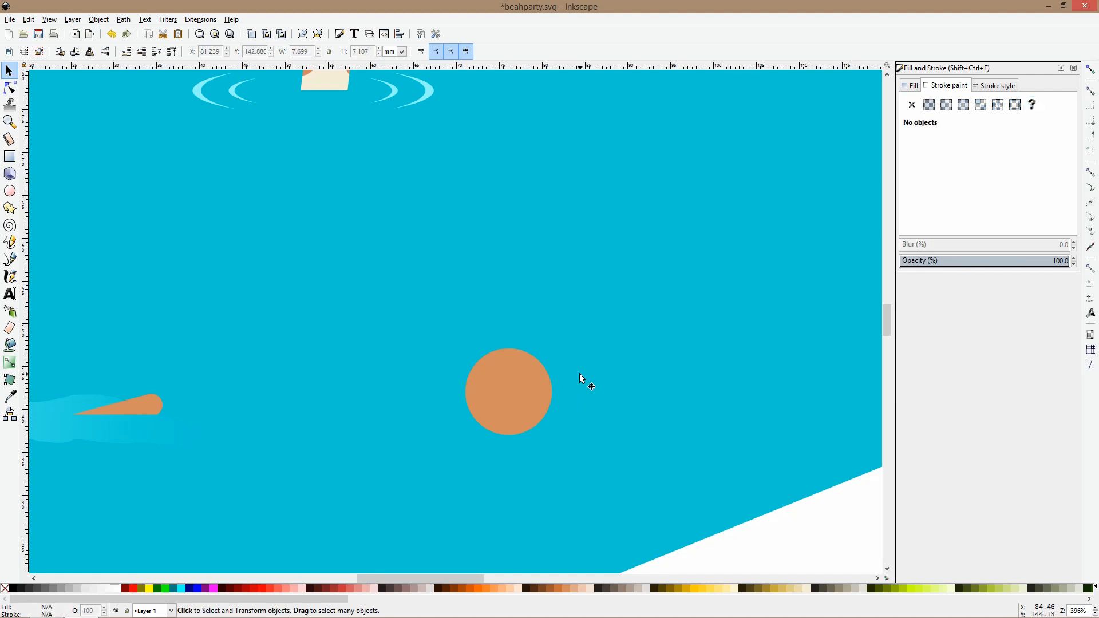
left_click(549, 384)
left_click(10, 245)
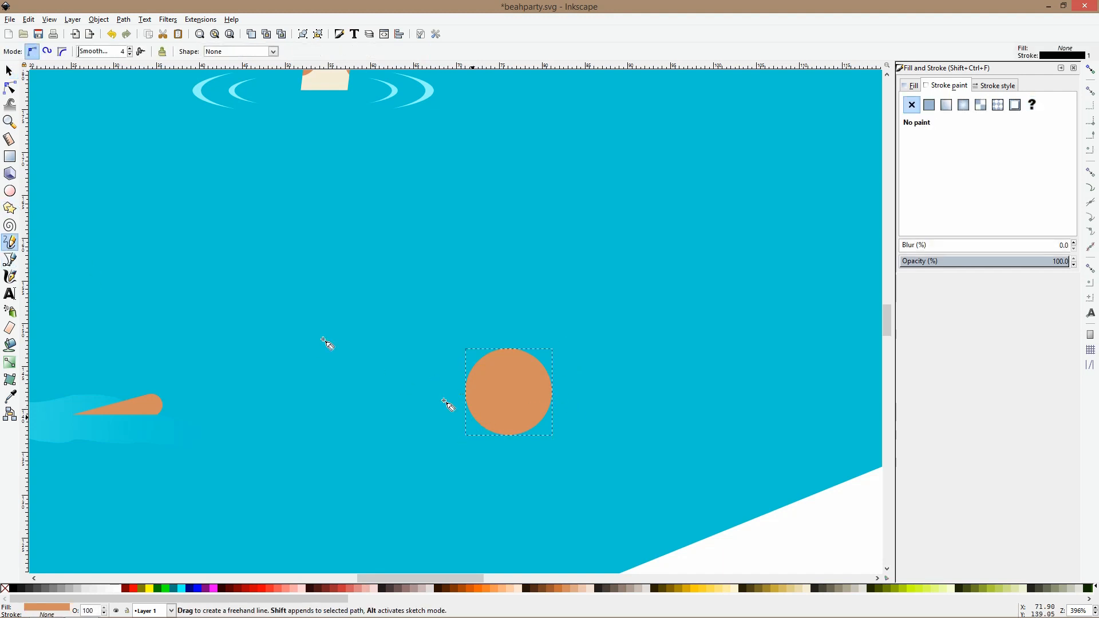
left_click(9, 156)
left_click_drag(443, 409, 618, 467)
key("ctrl+minus")
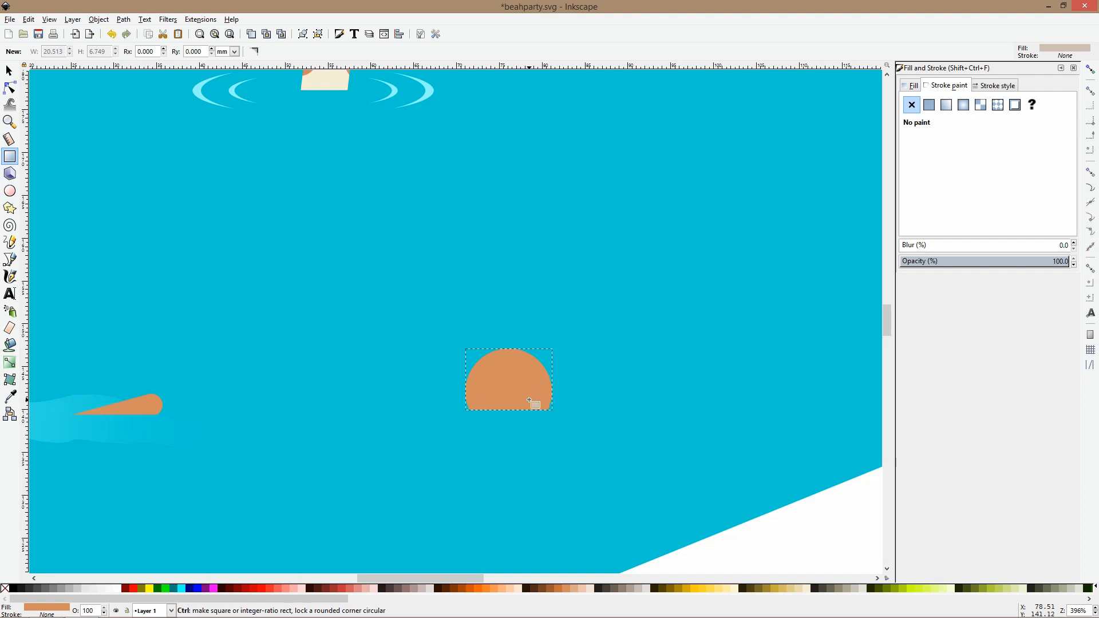
Draw a closed five-point outline over the lower left of the cut head as half of a diving mask.
scroll(532, 404, "up", 2)
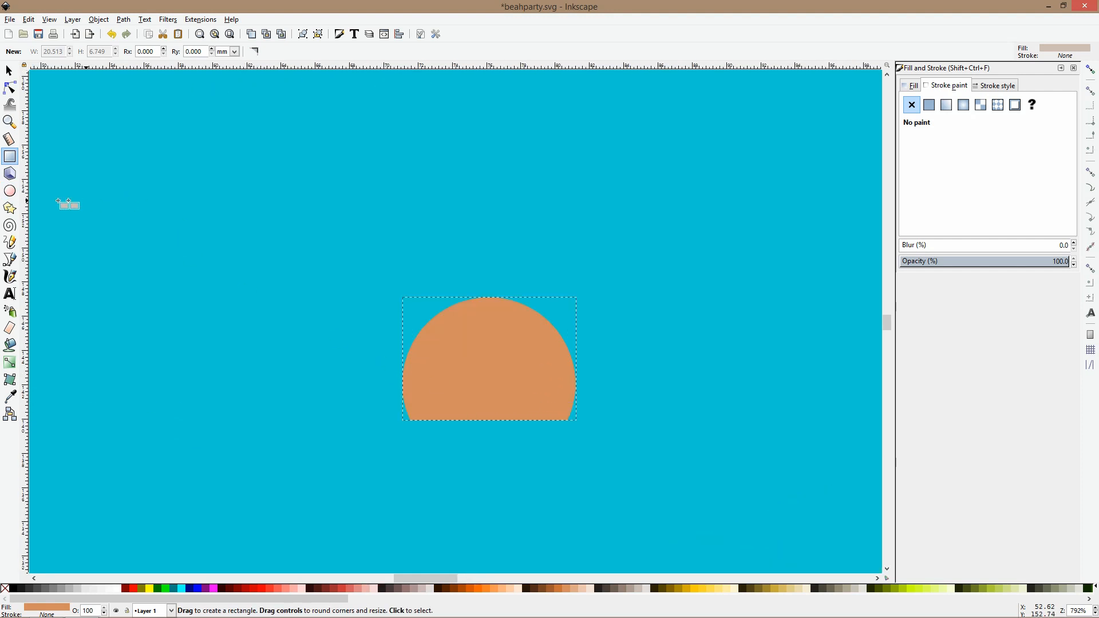
left_click(10, 259)
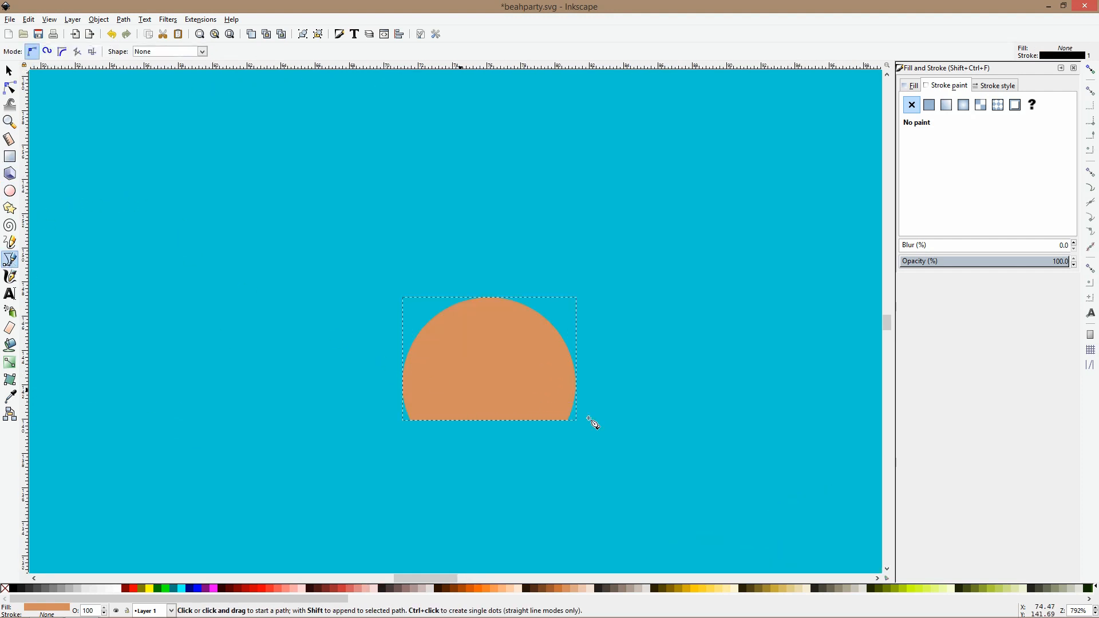
left_click(398, 356)
left_click(497, 356)
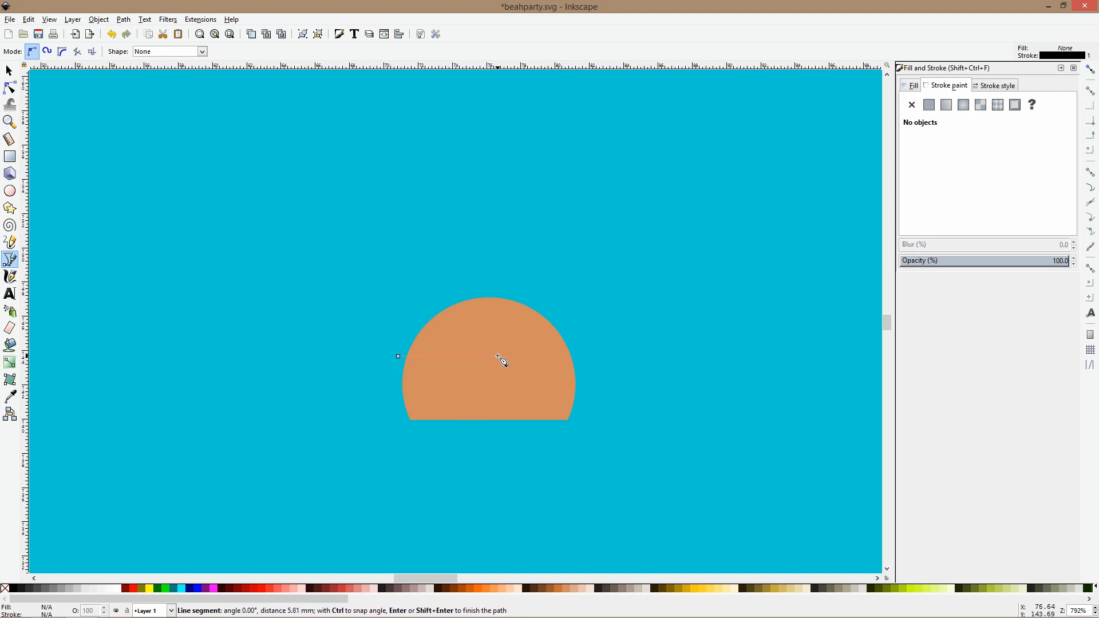
left_click(497, 401)
left_click(437, 423)
left_click(396, 409)
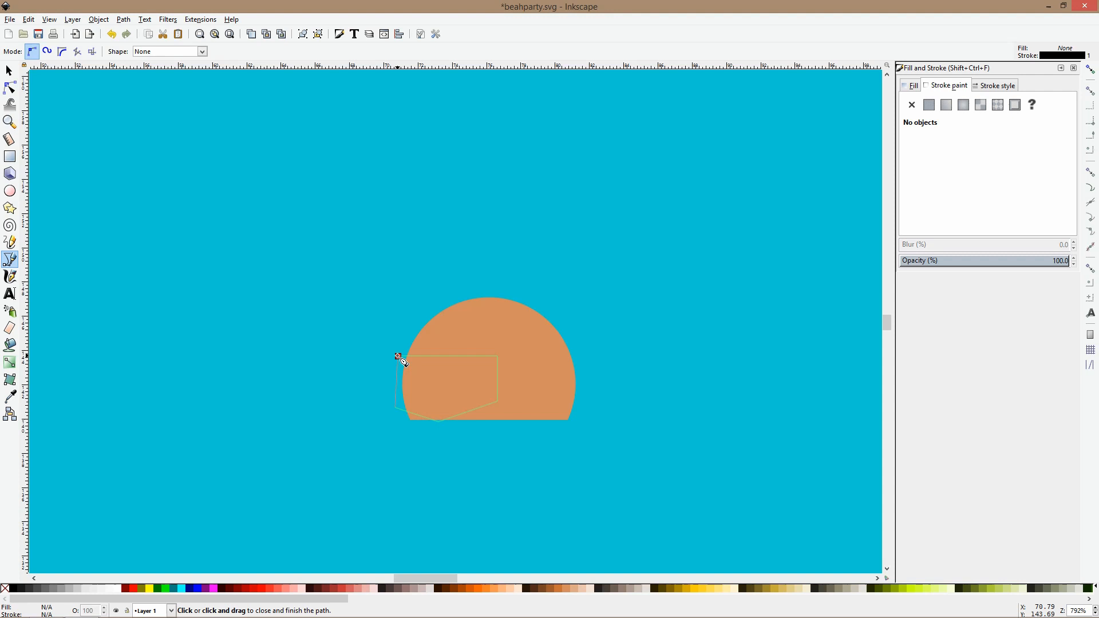
left_click(398, 356)
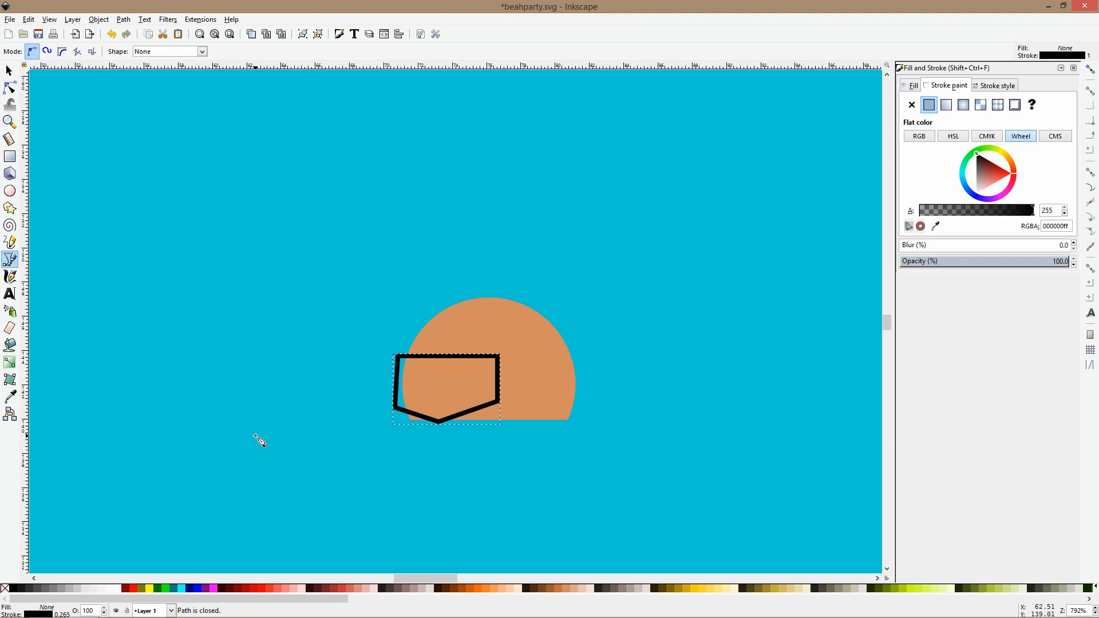
Round the mask half's outer corners into smooth curves and move its two inner nodes closer to the outer edge.
left_click(8, 91)
left_click(396, 408, "ctrl")
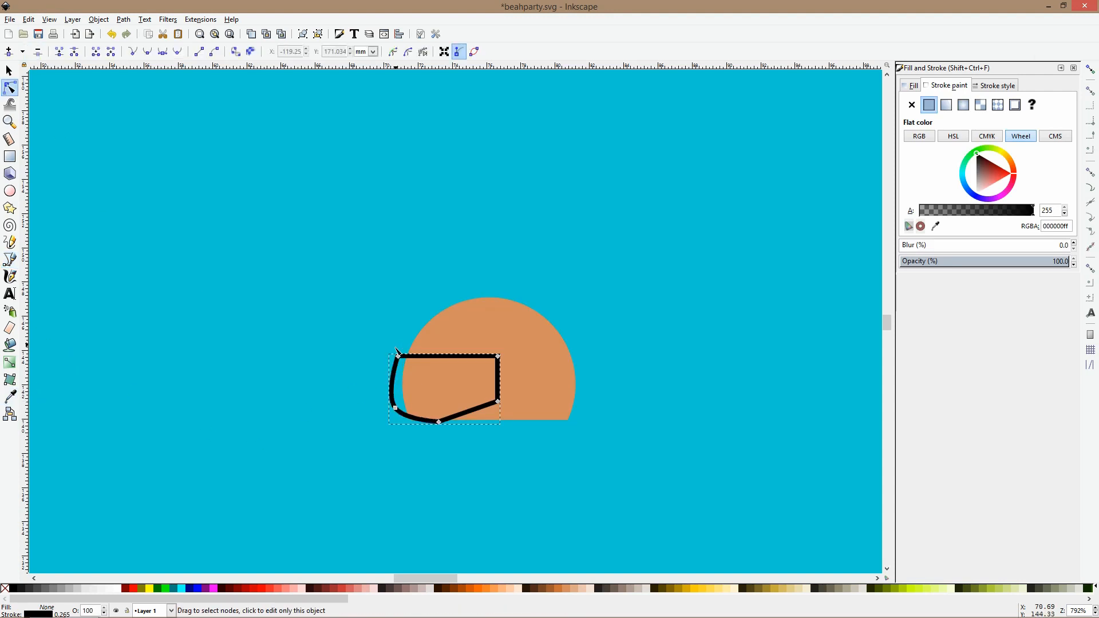
left_click(398, 356, "ctrl")
left_click(439, 422, "ctrl")
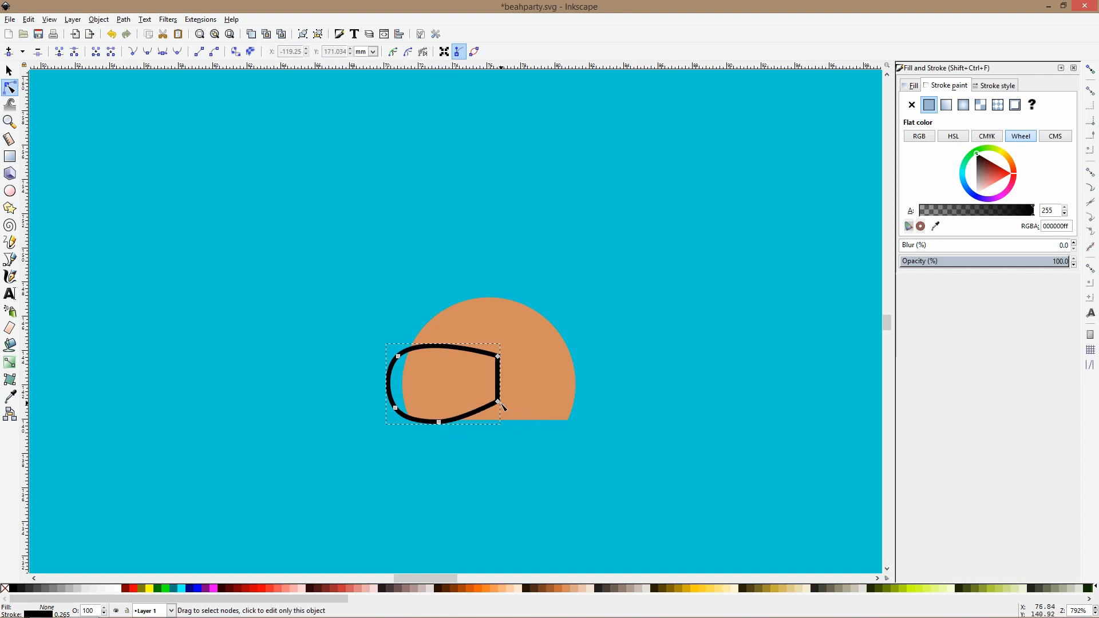
left_click_drag(520, 337, 483, 410)
left_click_drag(498, 356, 485, 356)
key("s")
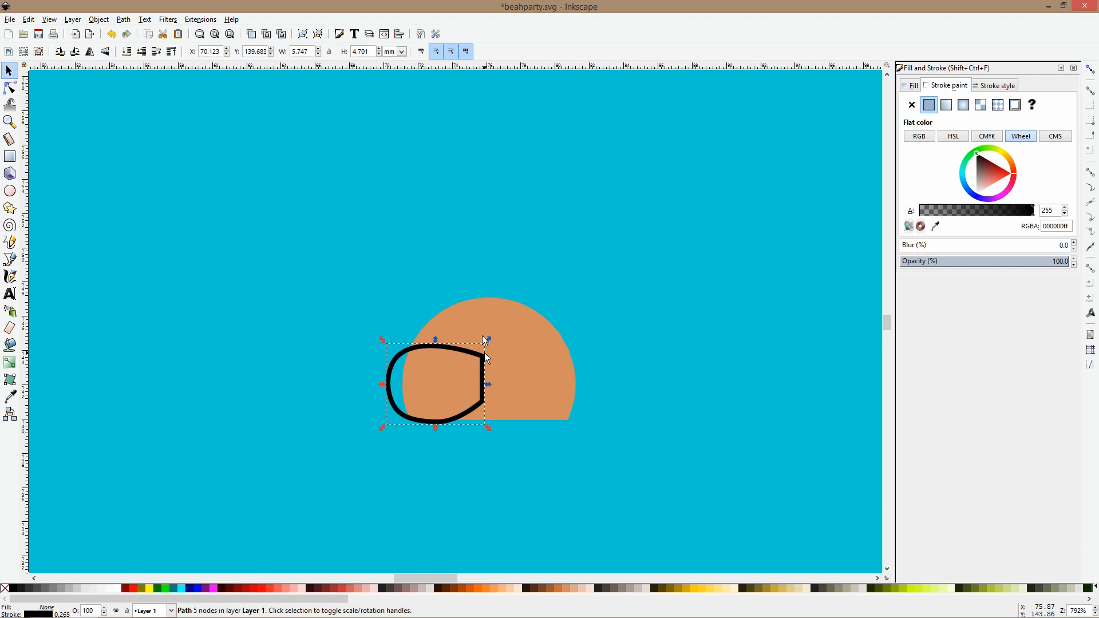
Duplicate the mask half, flip the copy horizontally and place it beside the original with the inner edges overlapping.
key("ctrl+d")
left_click(90, 51)
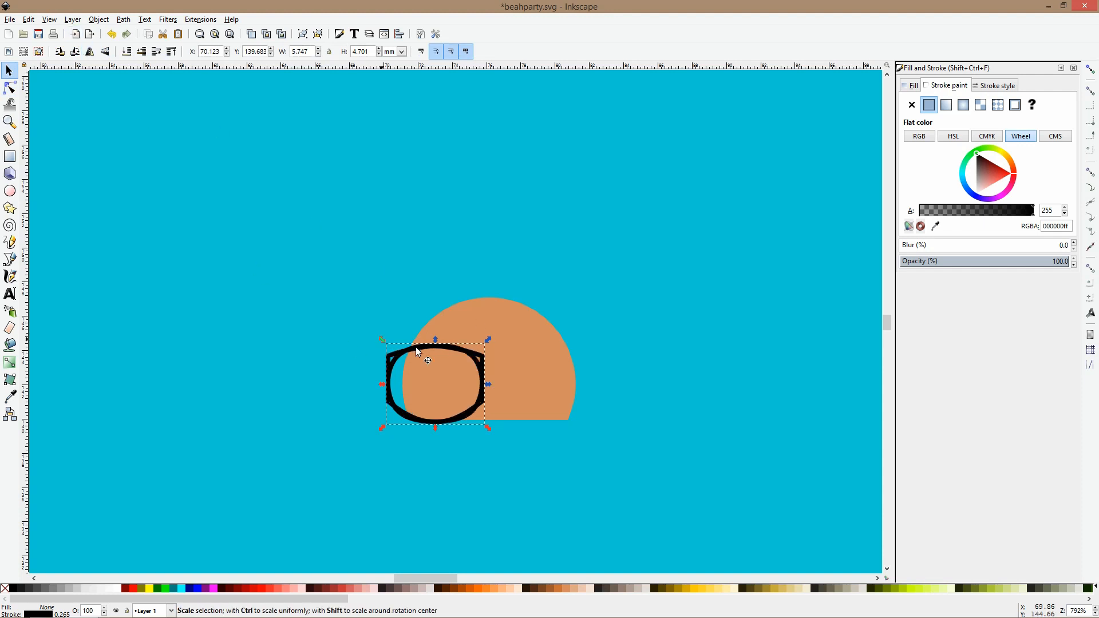
left_click_drag(427, 357, 502, 355)
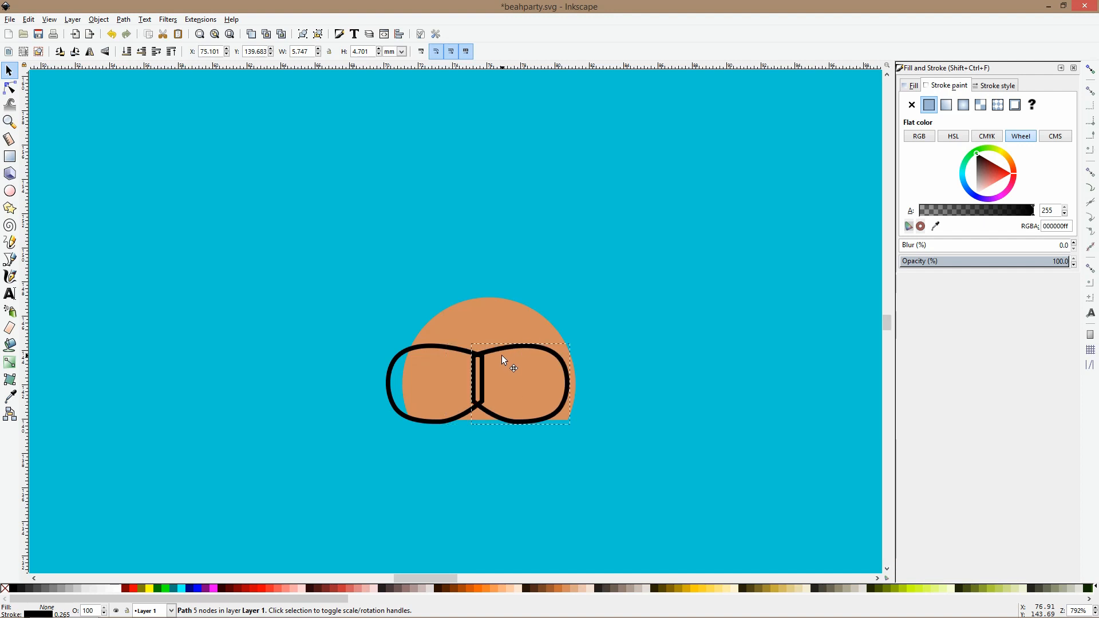
Try to merge the two mask halves into a single shape and undo the merge.
left_click(10, 88)
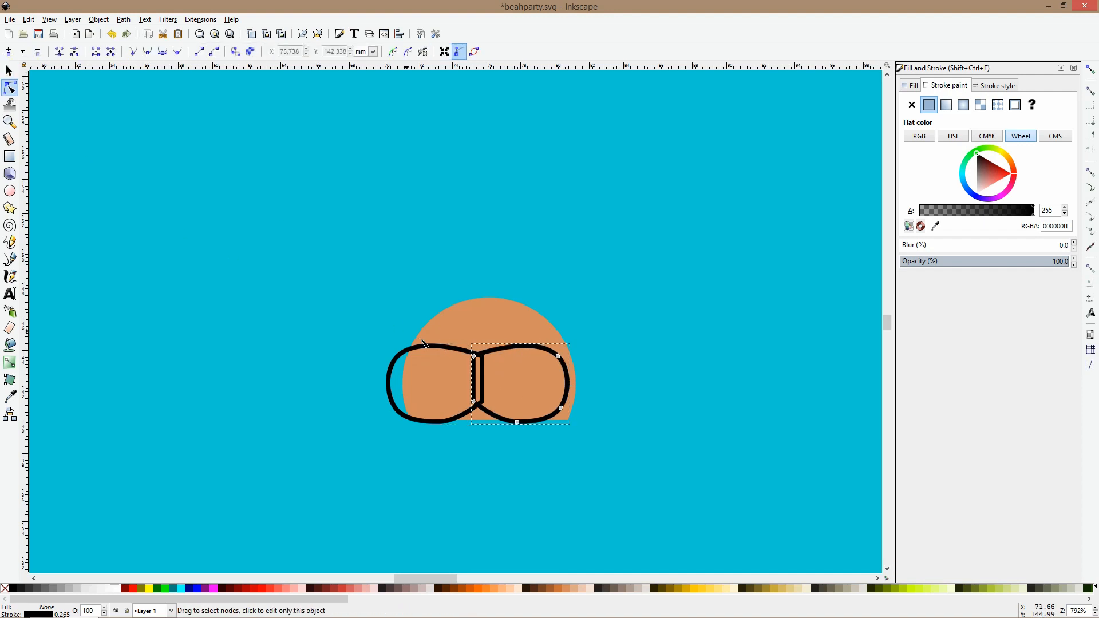
left_click(460, 360, "shift")
left_click(460, 351, "shift")
left_click_drag(460, 326, 482, 342)
key("Delete")
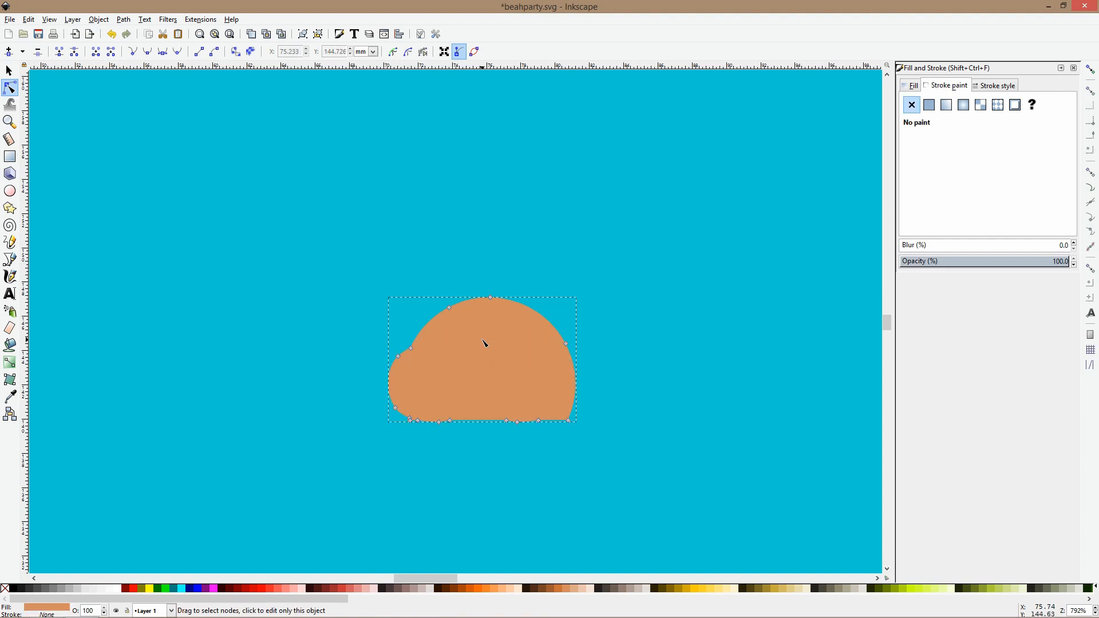
key("ctrl+z")
Unite the two mask halves into one outline with a smooth arched top and a rounded nose notch.
left_click(503, 338)
left_click(454, 337, "shift")
key("ctrl+plus")
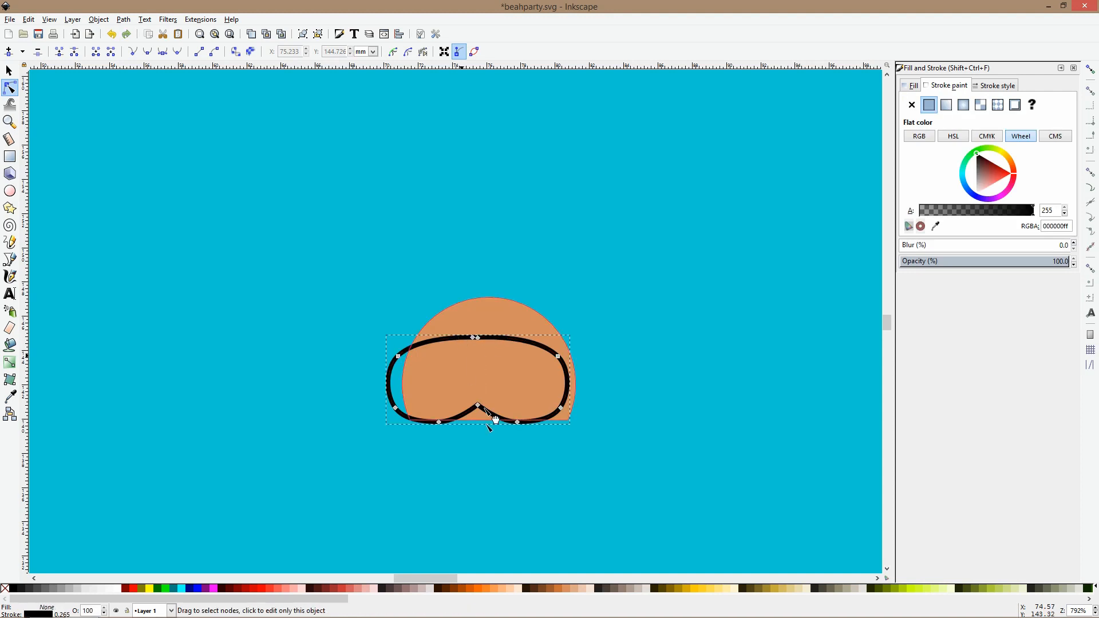
key("s")
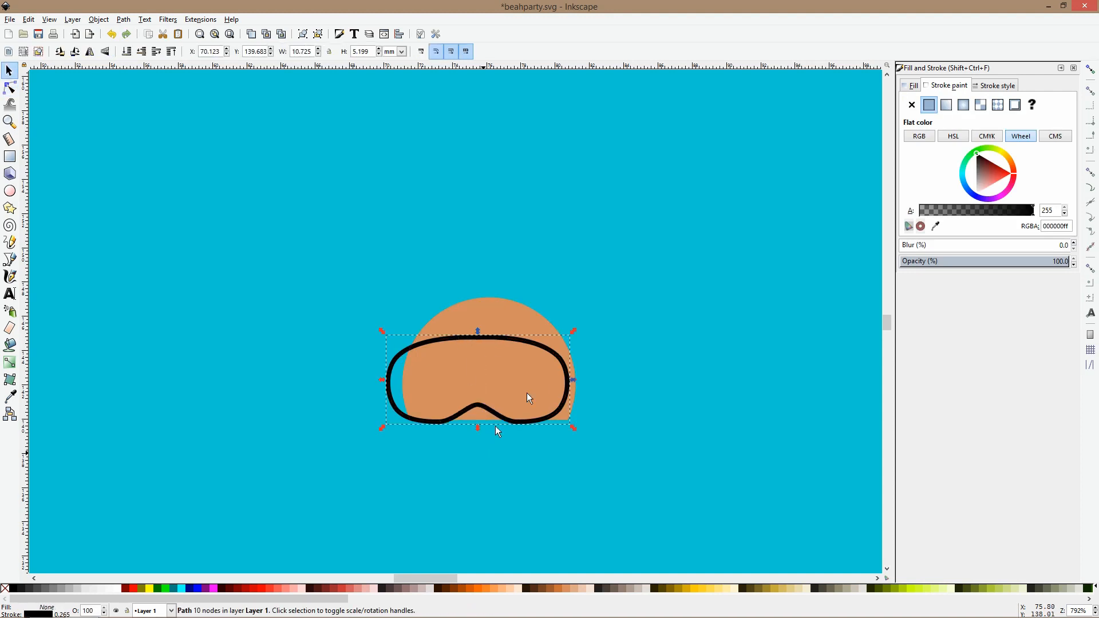
Shrink the mask outline to about 10.2 mm wide, and give it a very dark gray fill without a stroke.
left_click_drag(572, 379, 565, 379)
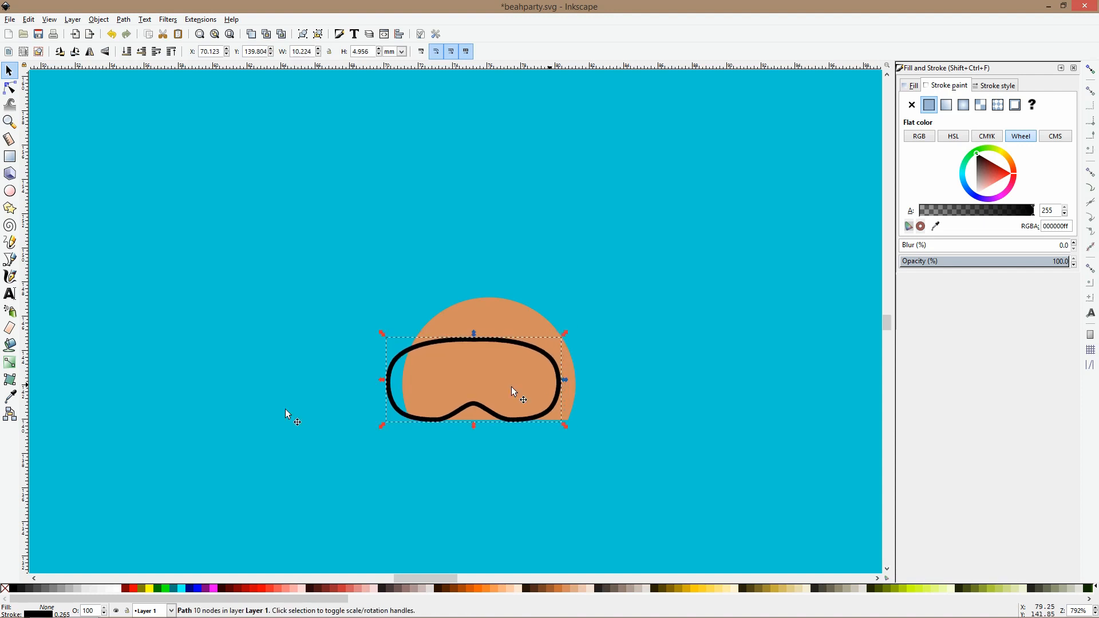
left_click(24, 588)
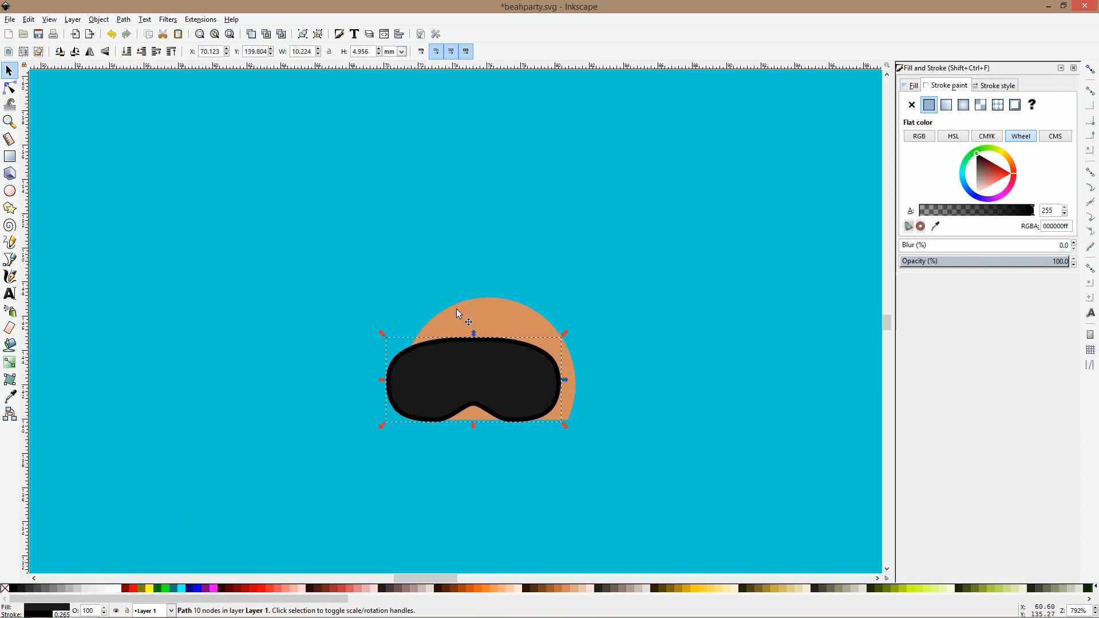
left_click(911, 105)
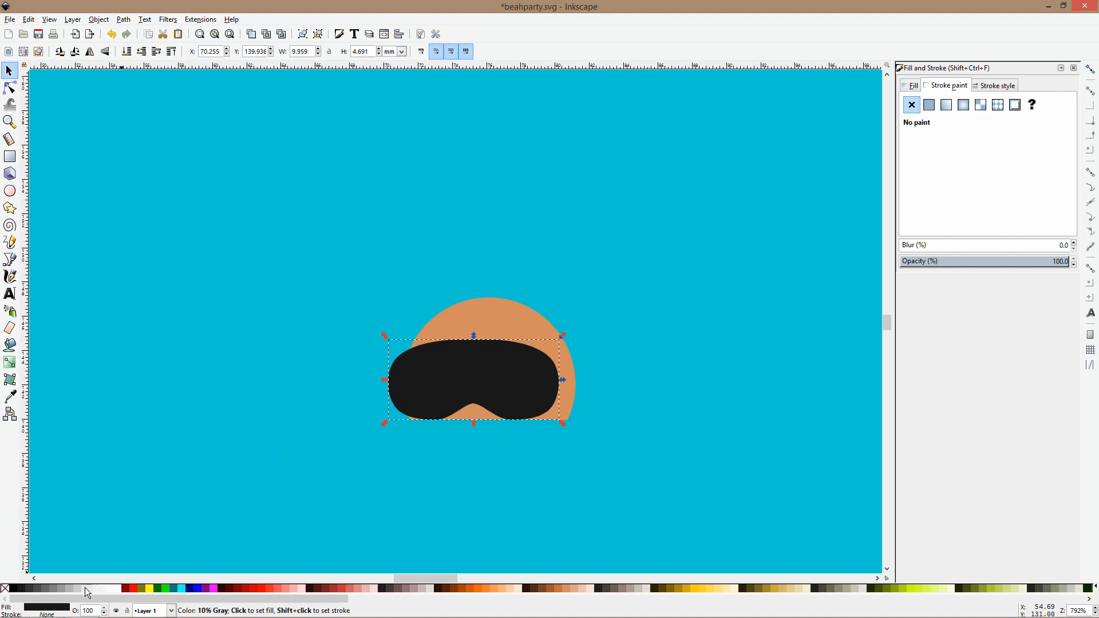
Duplicate the mask, fill the copy with the sampled pool blue and shrink it to a lens about 8.3 by 3.6 mm.
left_click(10, 396)
left_click(166, 400)
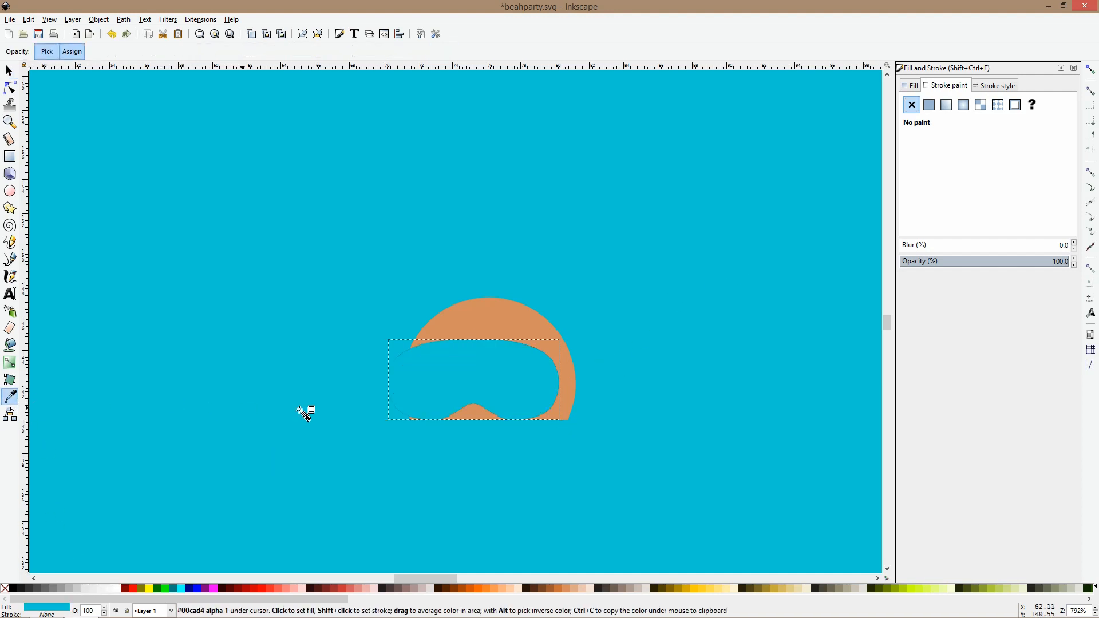
key("s")
mouse_move(563, 380)
left_mouse_down()
mouse_move(534, 376)
mouse_move(544, 379)
left_mouse_up()
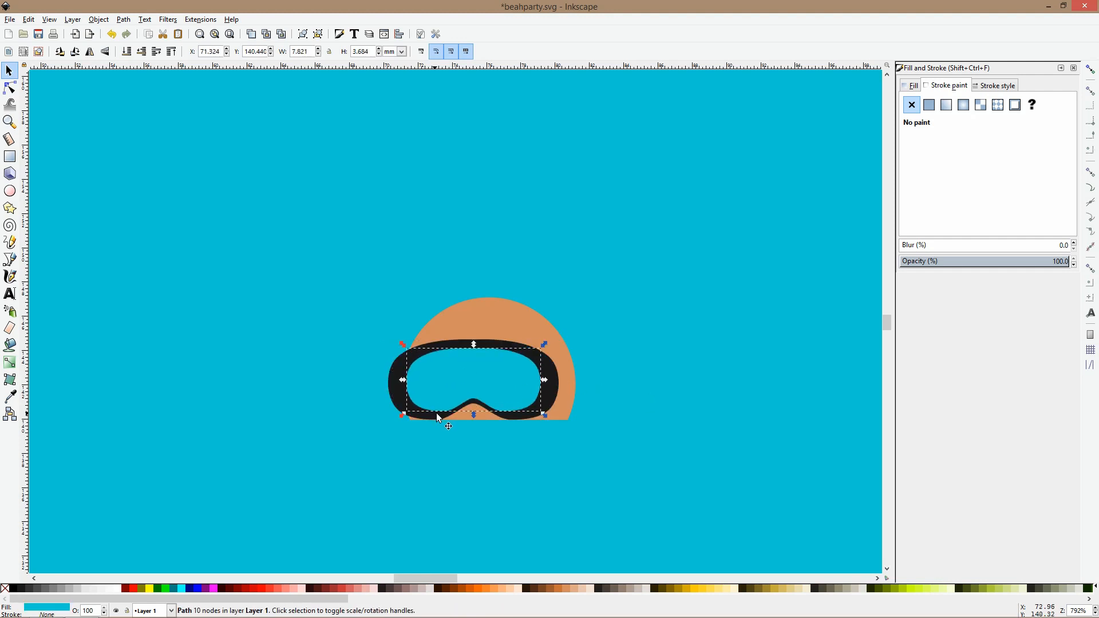
left_click_drag(471, 414, 509, 384)
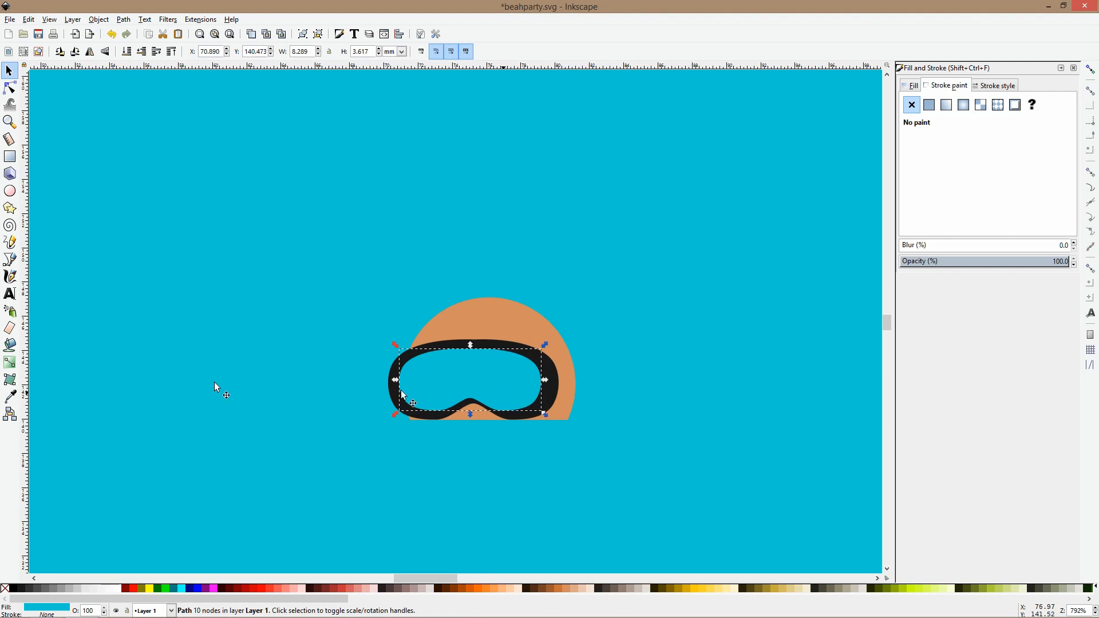
Draw a white vertical bar about 2.2 by 12.9 mm and place it across the middle of the mask.
left_click(10, 157)
left_click_drag(275, 173, 316, 395)
key("s")
left_click(115, 589)
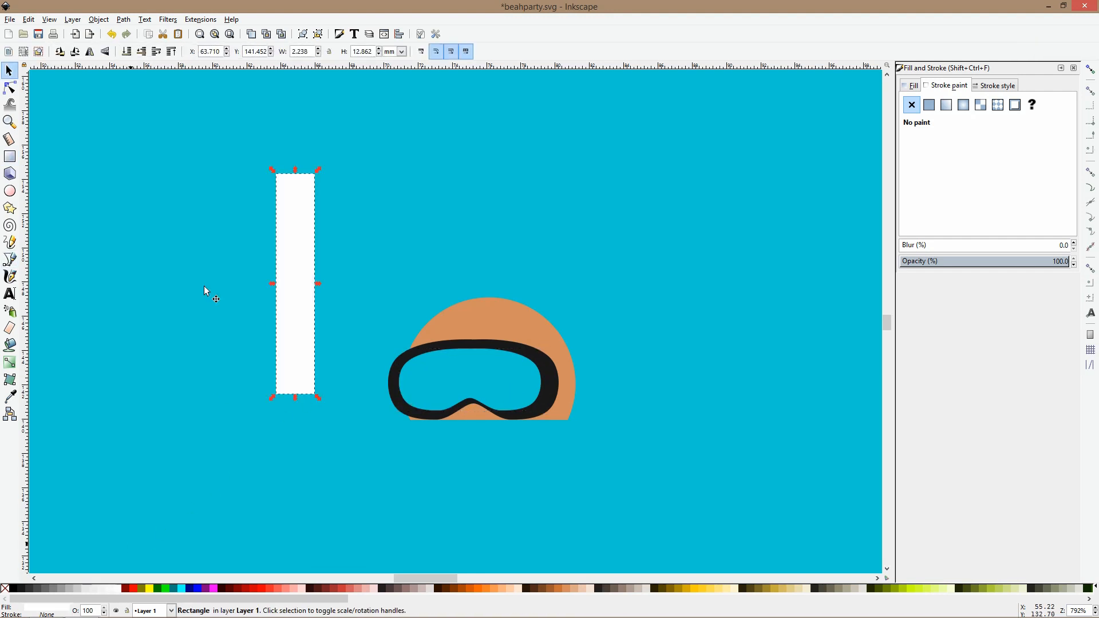
mouse_move(306, 228)
left_mouse_down()
mouse_move(411, 315)
mouse_move(485, 324)
left_mouse_up()
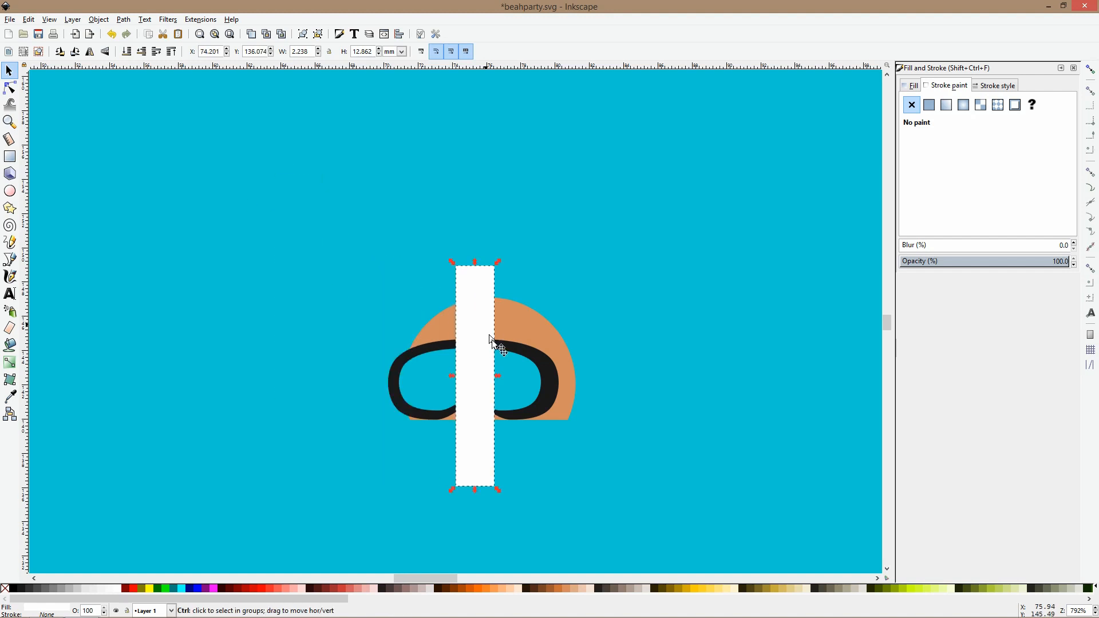
Narrow the white bar to about 0.9 mm and place a copy about 1.4 mm wide beside it over the lens.
key("ctrl+f")
left_click_drag(497, 376, 424, 362)
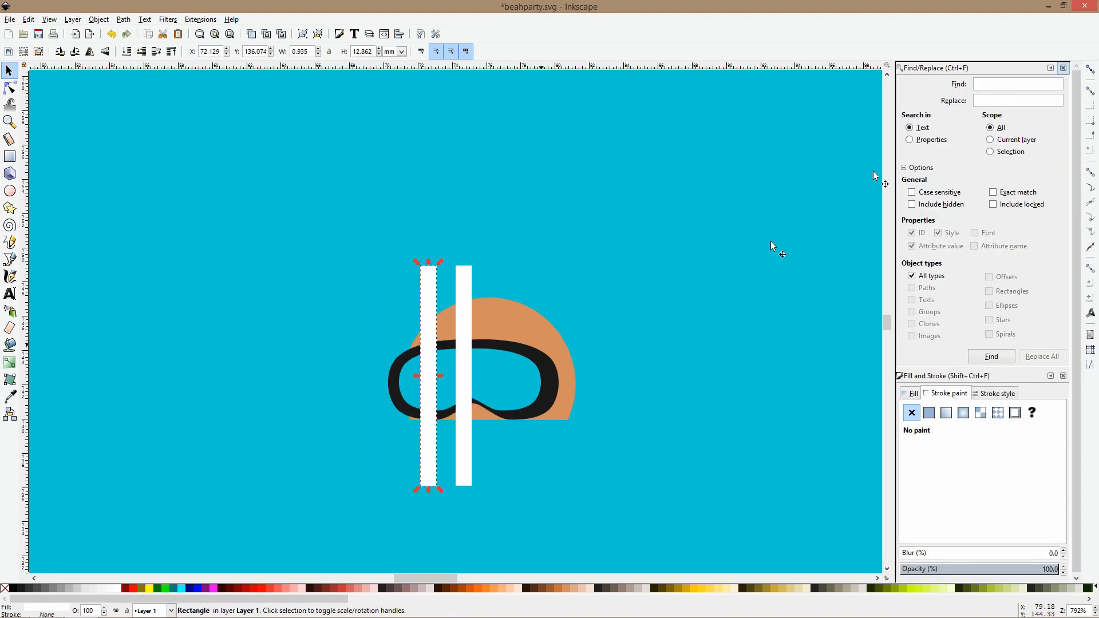
left_click(1063, 67)
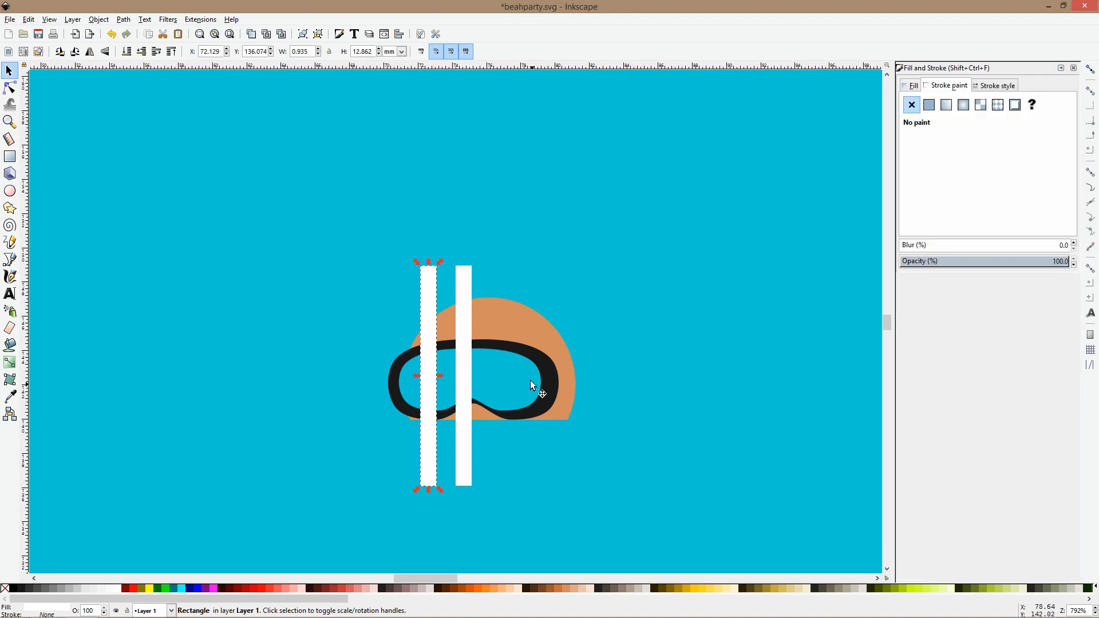
left_click(456, 375, "shift")
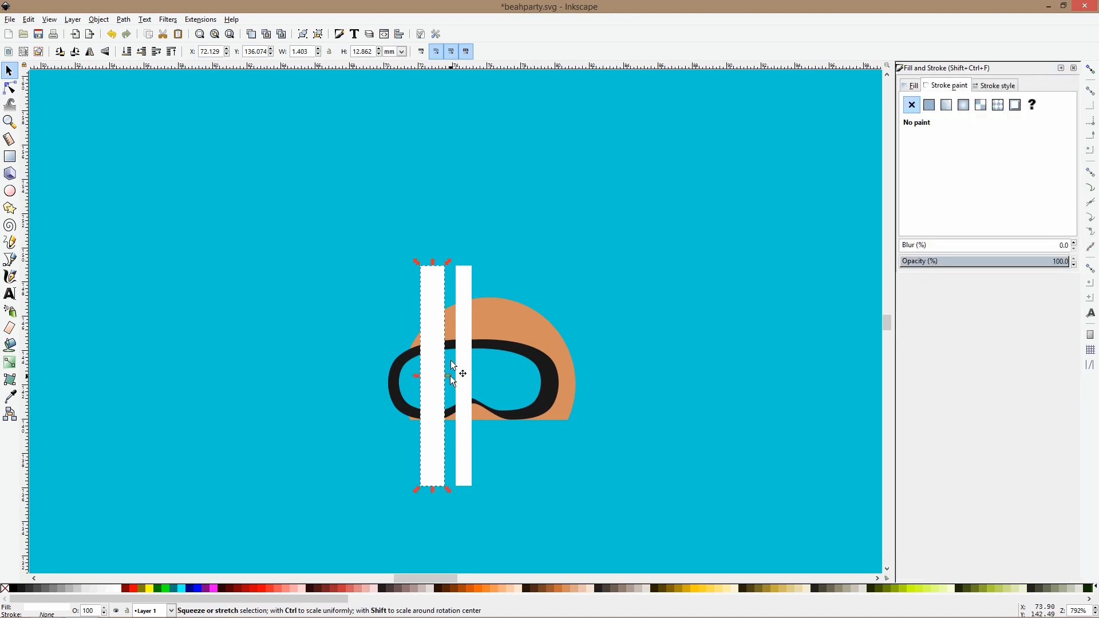
Unite the two white bars into one path and skew them diagonally across the mask.
key("ctrl+plus")
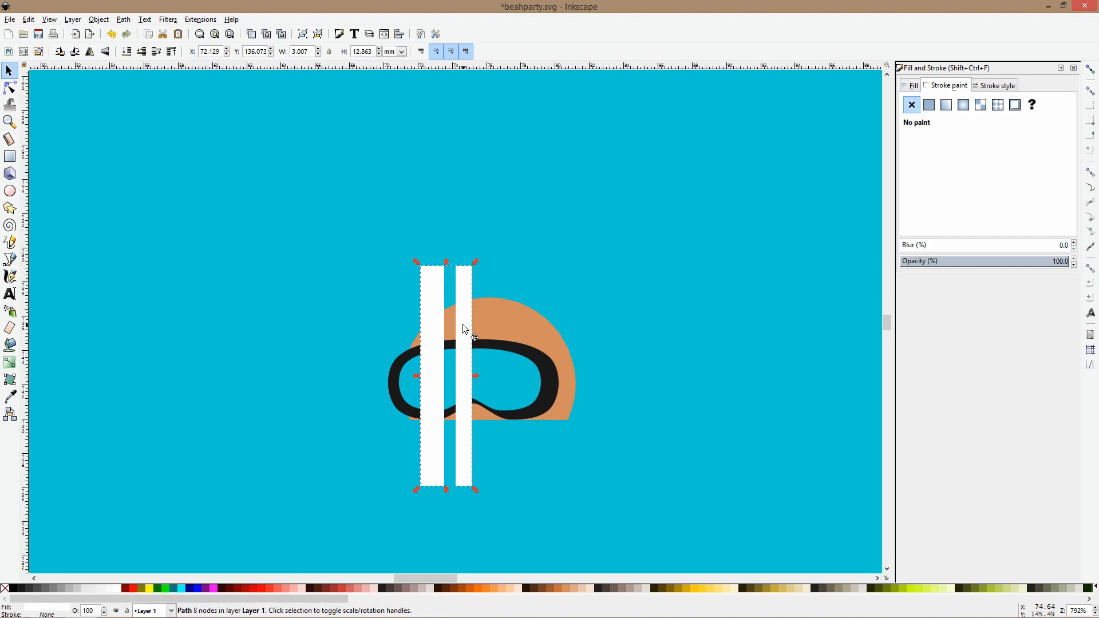
left_click(446, 264)
left_click_drag(447, 262, 411, 267)
Intersect the slanted white bars with a copy of the lens so they form reflections inside the lens only.
left_click(503, 363)
key("Home")
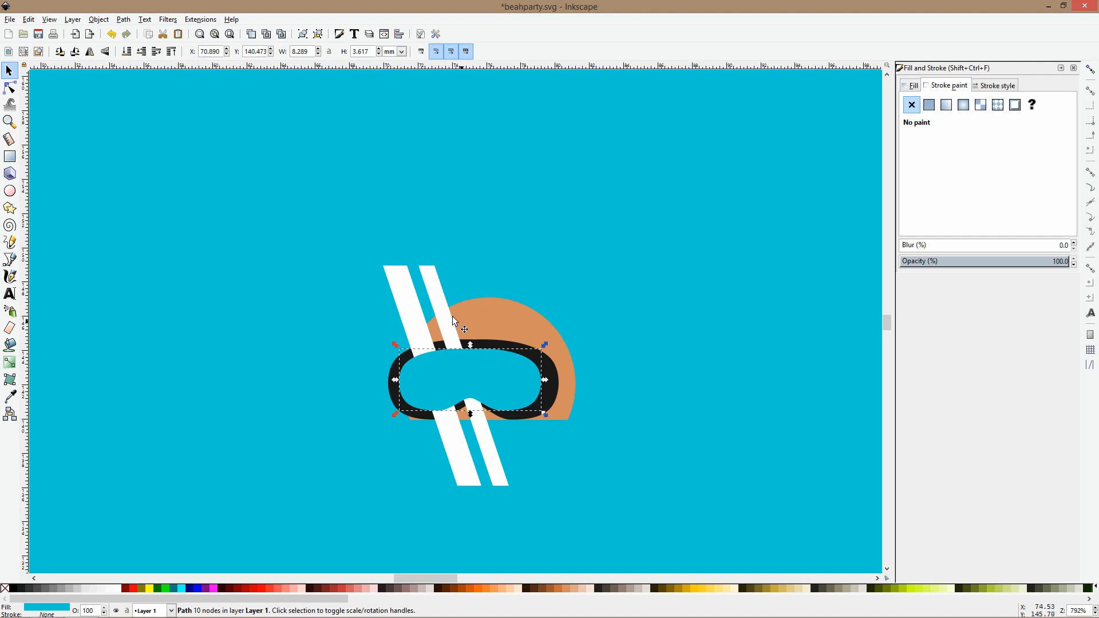
left_click(452, 316, "shift")
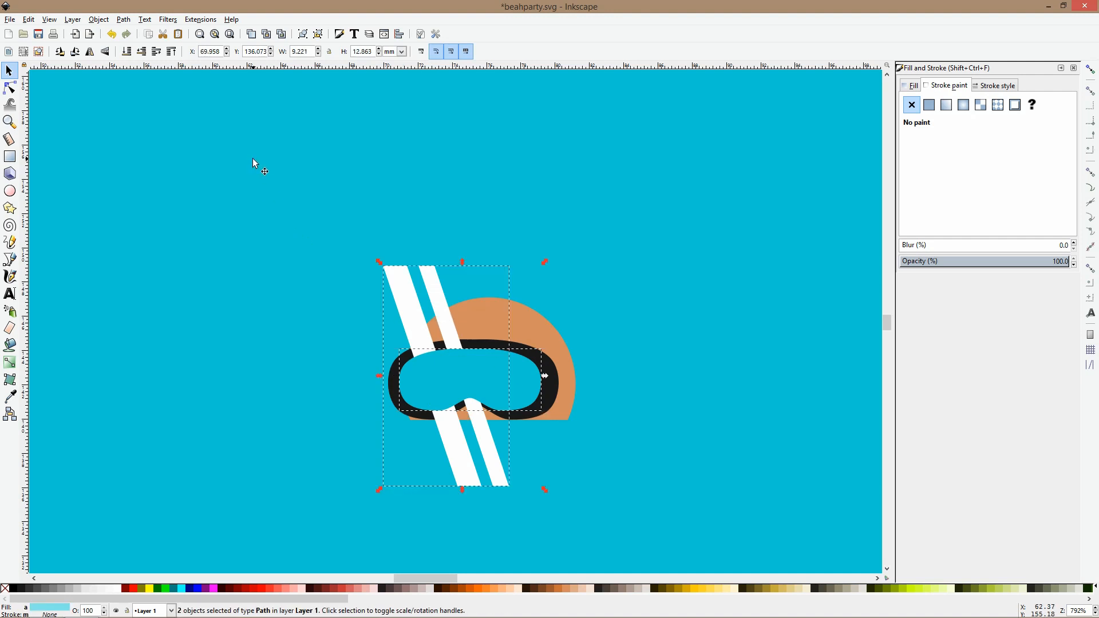
left_click(131, 21)
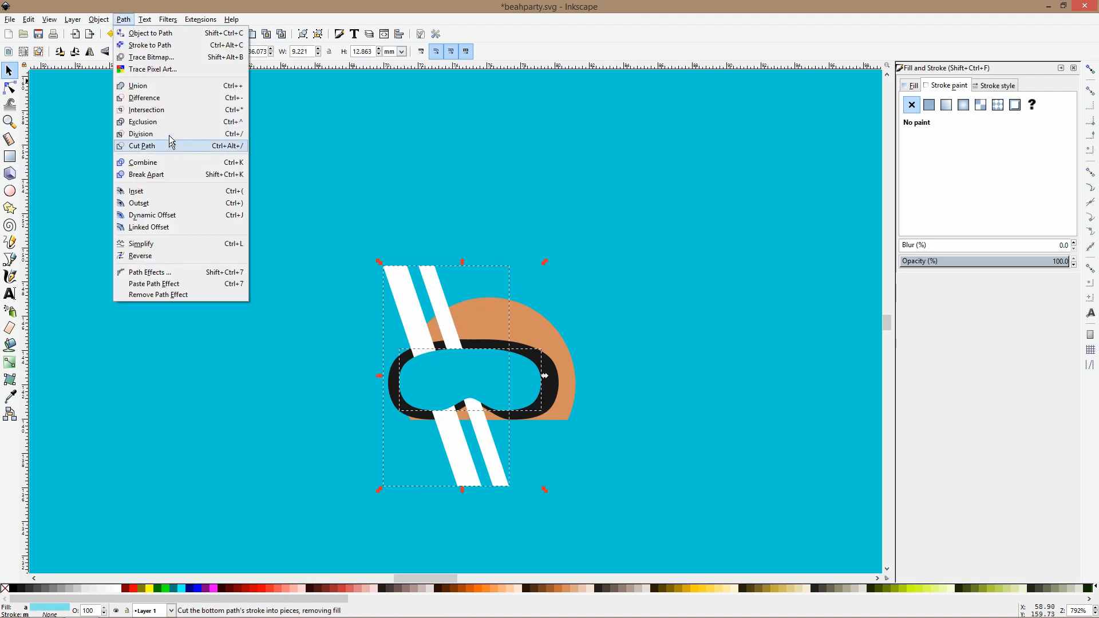
left_click(163, 110)
left_click(232, 211)
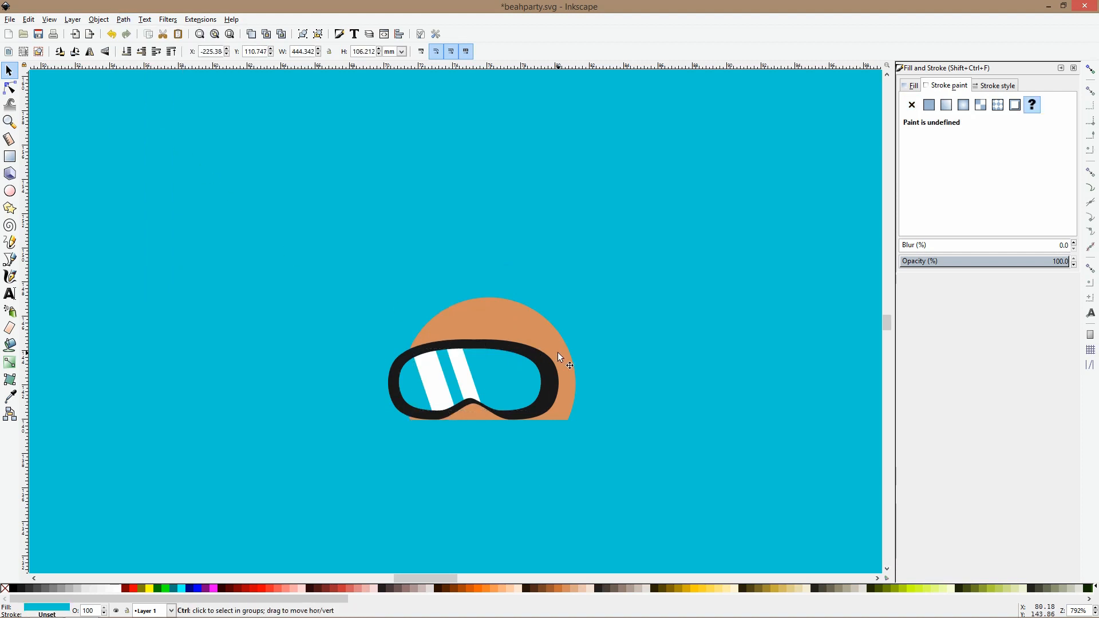
Draw a strap rectangle about 2 by 1.5 mm on the mask's rear edge and fill it with the sampled dark mask color.
left_click(10, 156)
left_click_drag(548, 371, 583, 395)
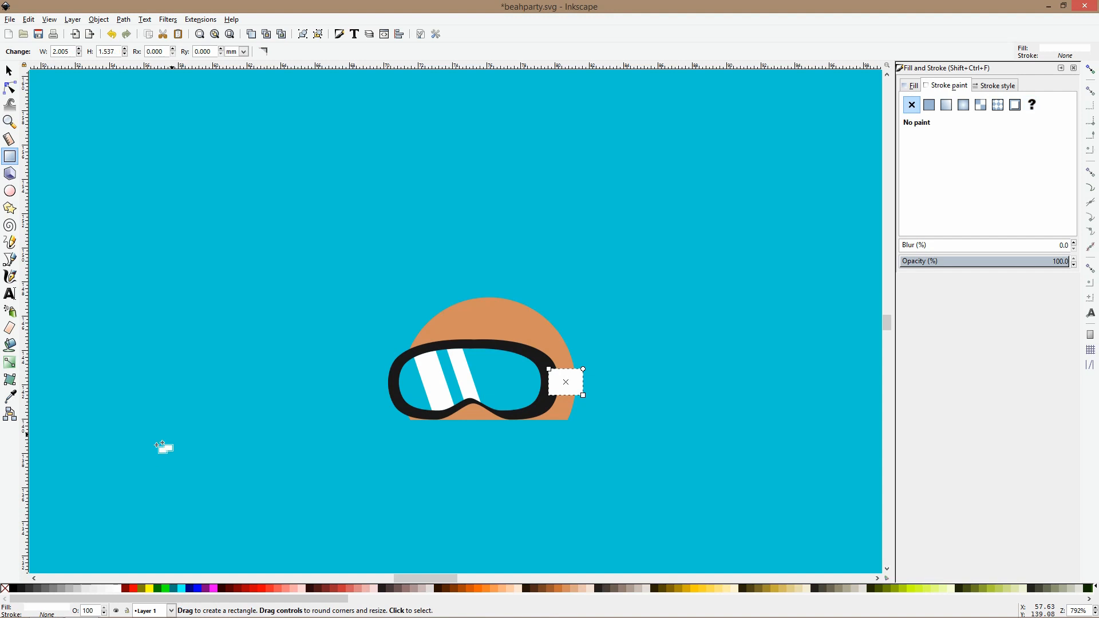
left_click(10, 396)
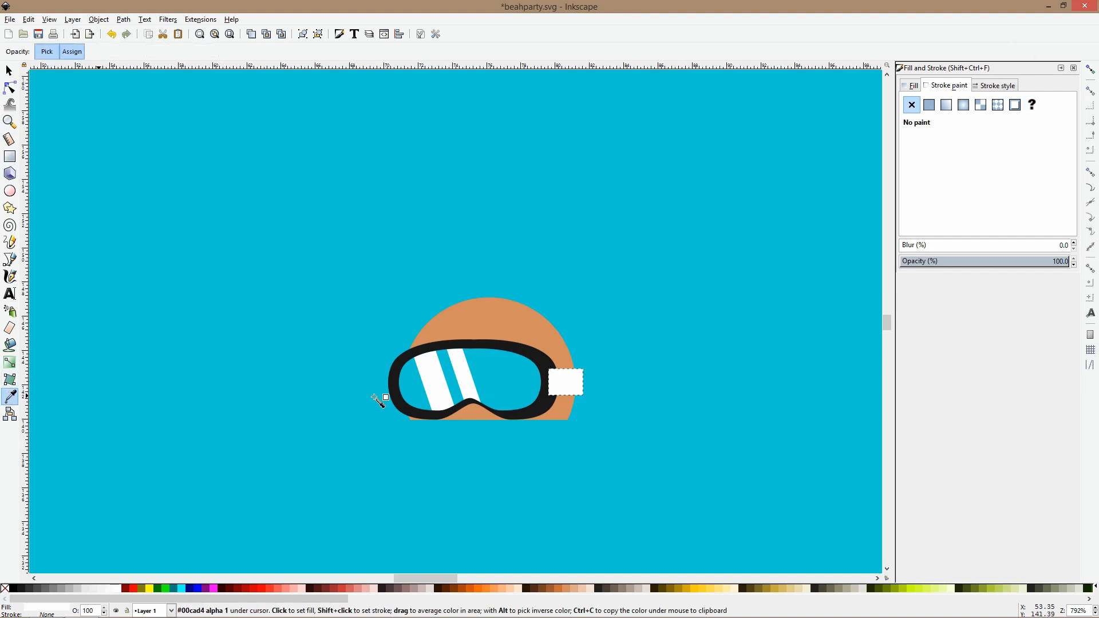
left_click(535, 361)
key("s")
key("5")
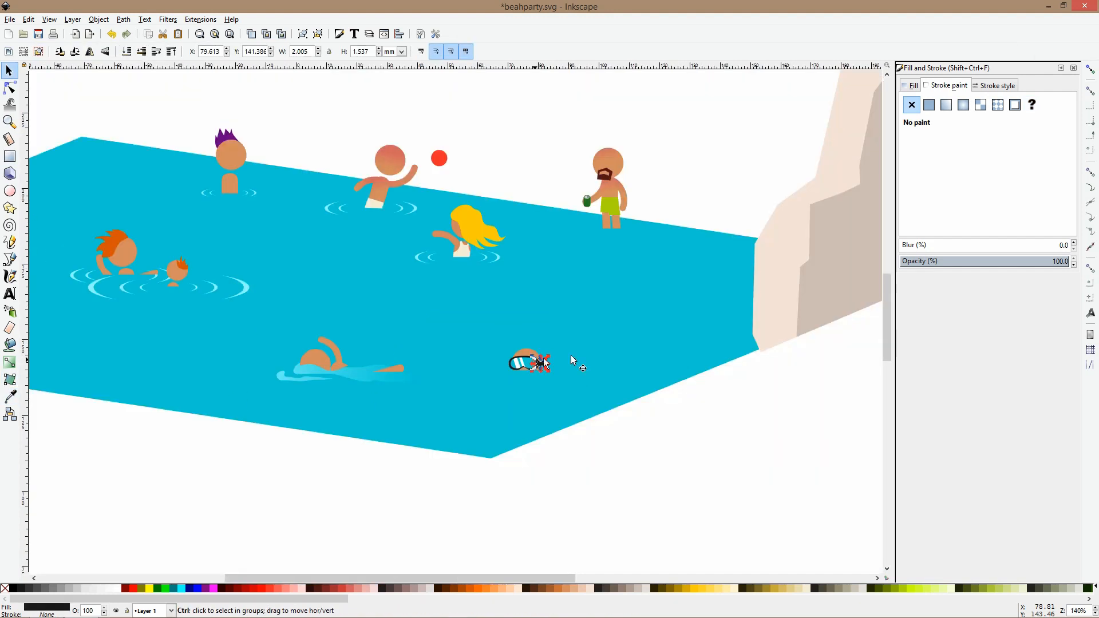
left_click(634, 464)
Surround the masked swimmer with two copies of the blonde swimmer's ripples, the outer one enlarged to about 50 mm wide.
scroll(634, 467, "down", 4)
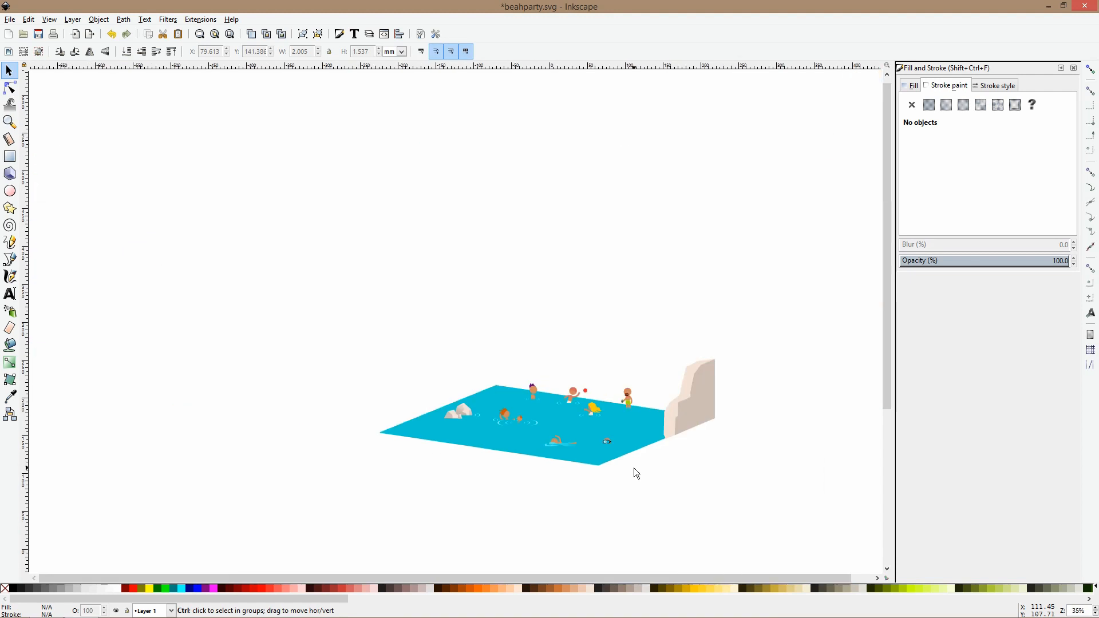
scroll(634, 467, "up", 4)
left_click(418, 258)
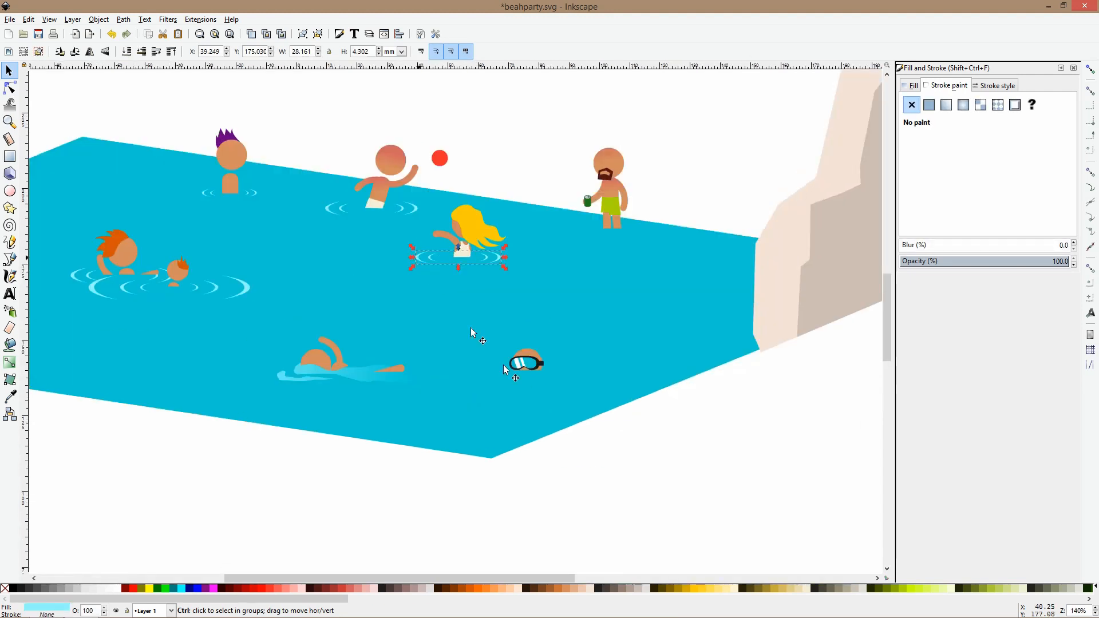
left_click(544, 379)
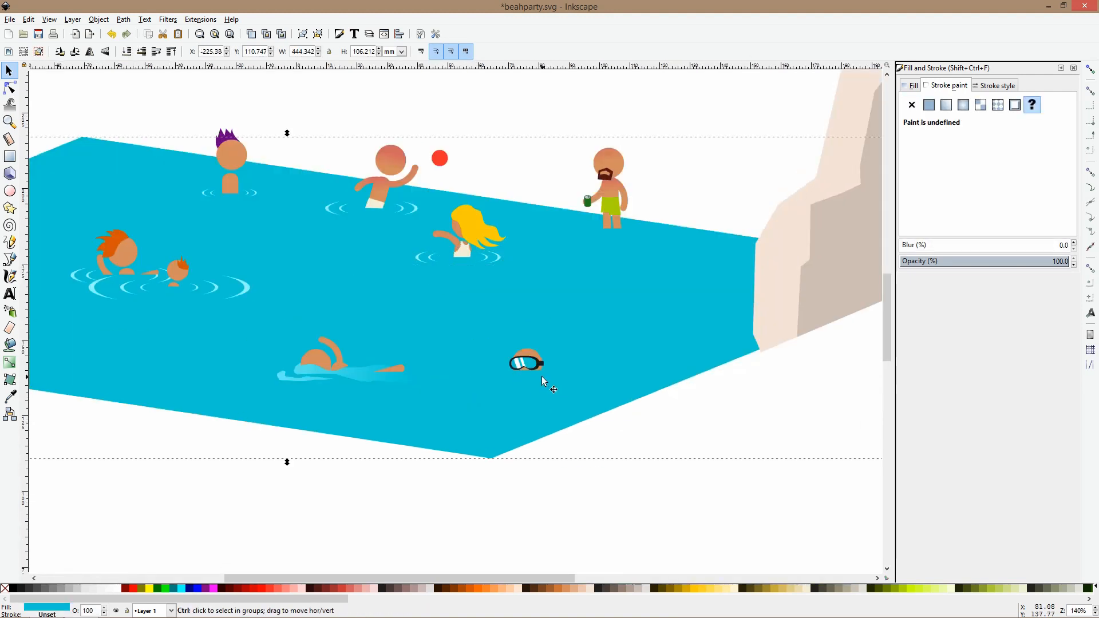
left_click(541, 376, "alt")
left_click_drag(578, 385, 614, 370)
left_click(614, 439)
scroll(538, 360, "up", 3)
scroll(538, 360, "up", 1)
scroll(538, 359, "down", 4)
scroll(303, 383, "up", 1)
Delete the splash around the crawling swimmer and place a ripple copy about 28 by 4.3 mm beneath the head and arm.
left_click(302, 380, "ctrl")
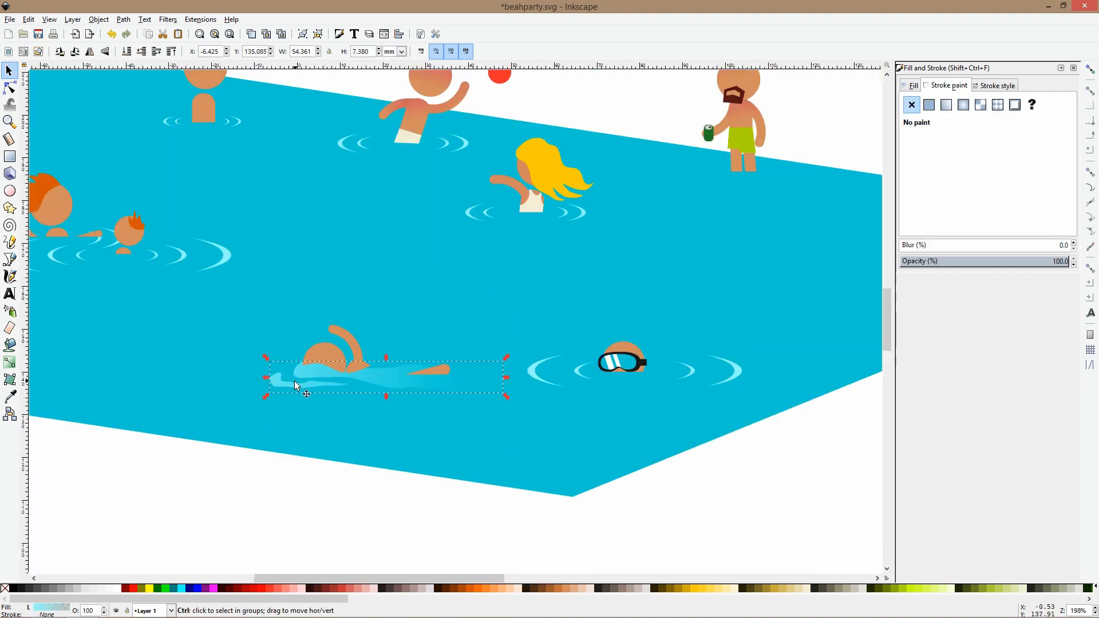
key("Delete")
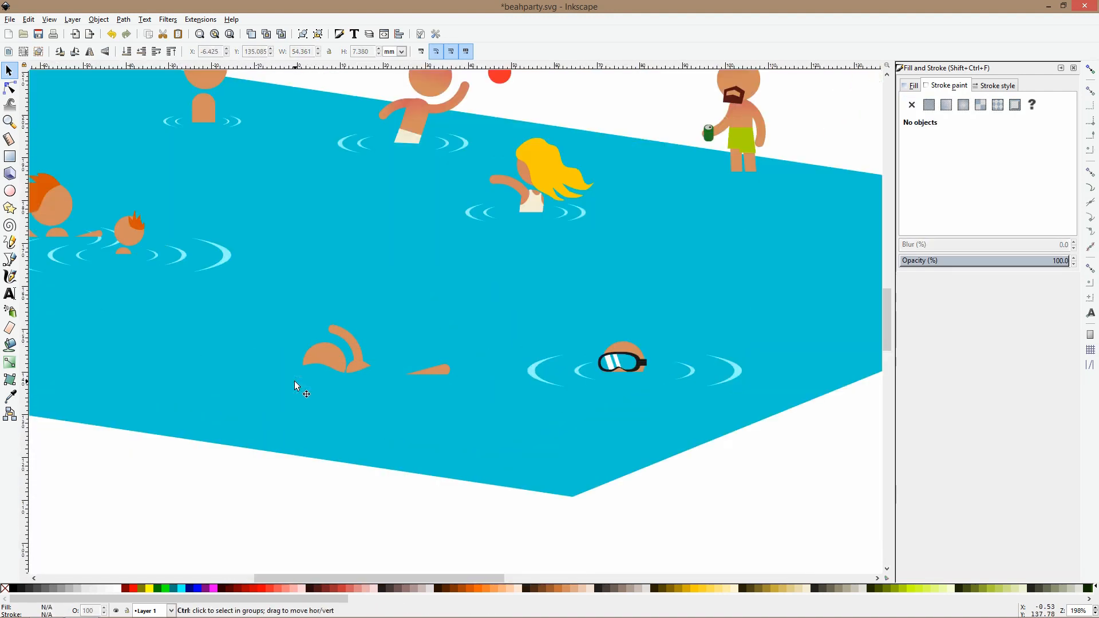
key("ctrl+z")
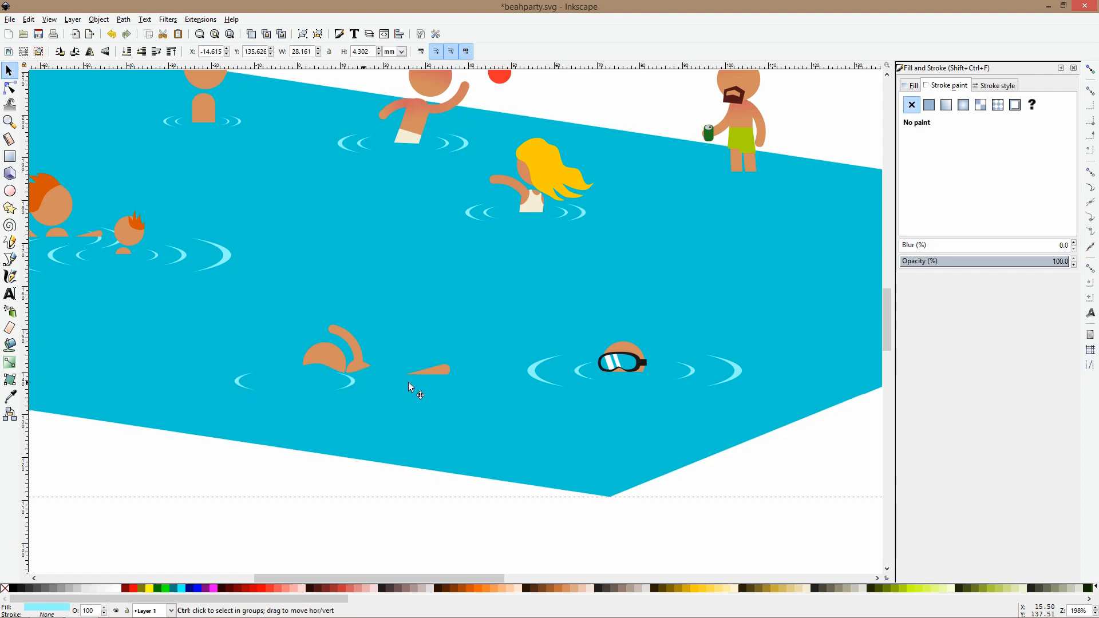
left_click(415, 384)
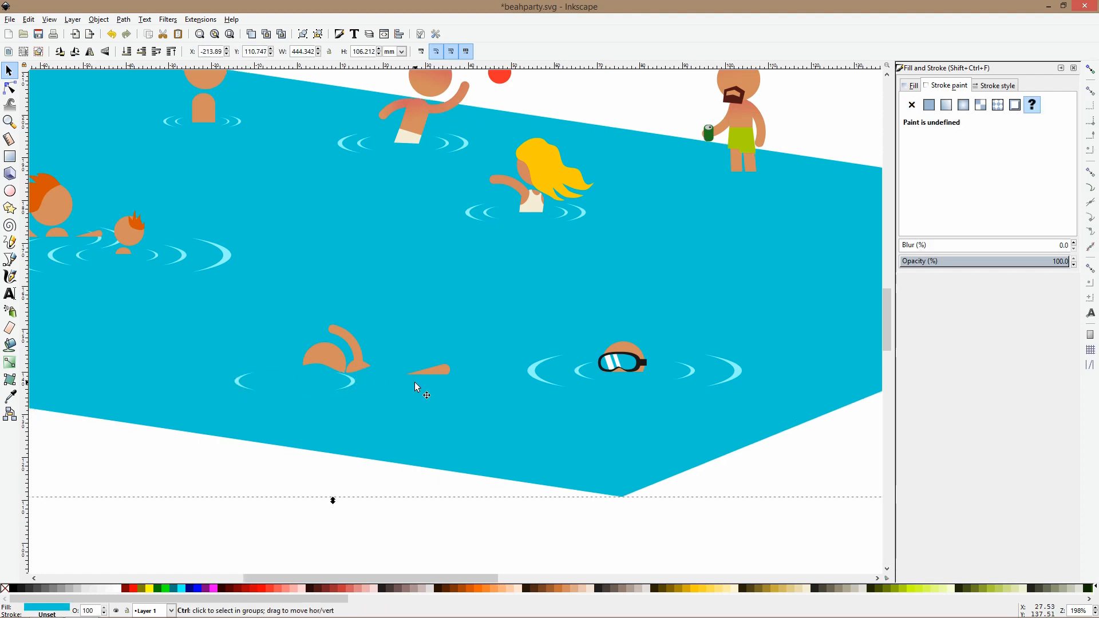
left_click(350, 381)
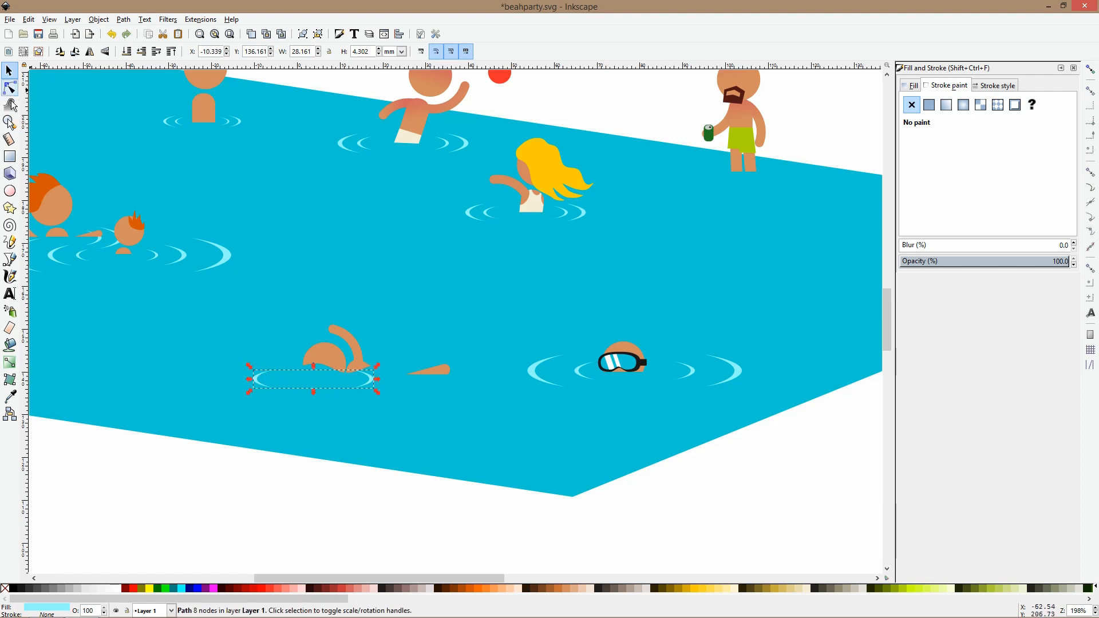
Cut away the left part of that ripple with a rectangle about 10.8 by 19.2 mm, keeping only the right arc.
left_click(10, 156)
left_click_drag(247, 331, 293, 412)
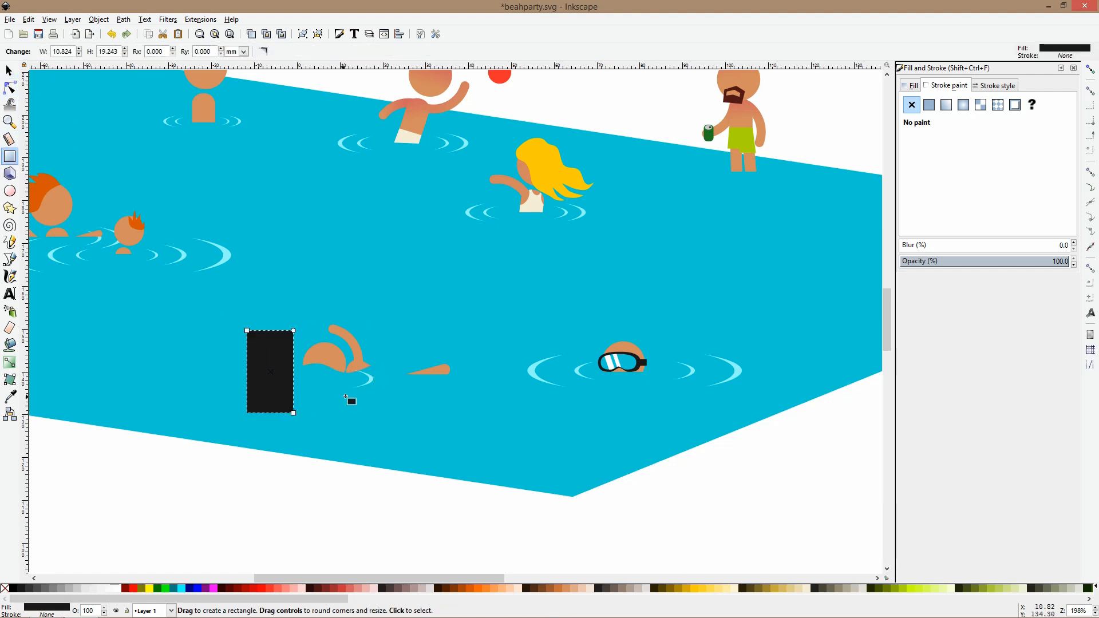
key("Delete")
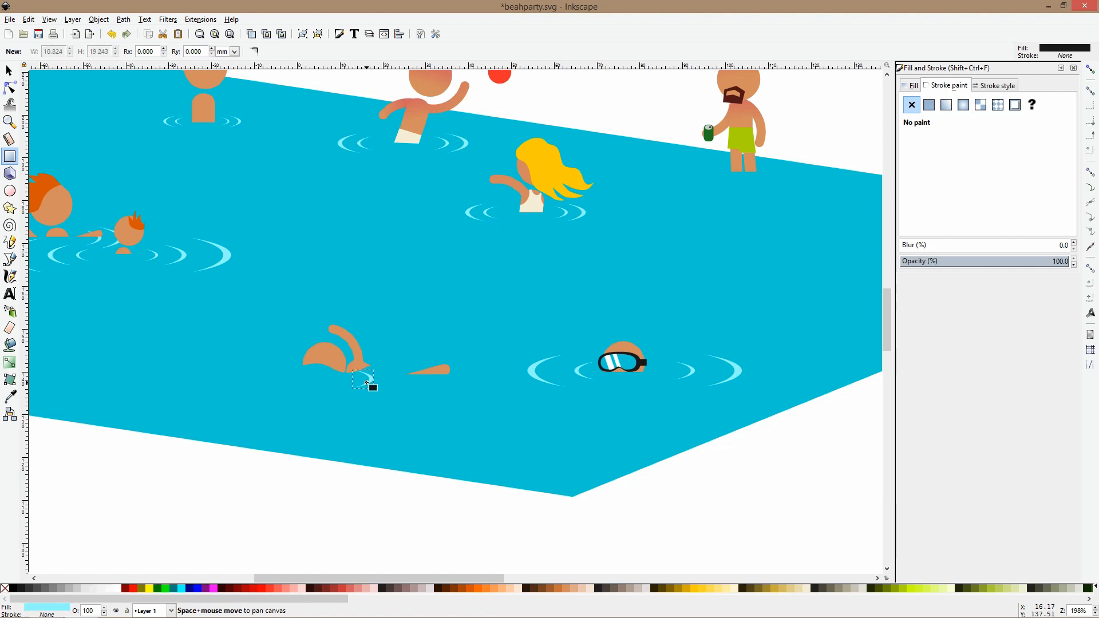
Move the ripple arc behind the crawling swimmer's foot and add two progressively larger copies of it.
key("s")
left_click(367, 382)
left_click_drag(366, 383, 601, 376)
Set the medium ripple arc's opacity to 60% and the largest arc's opacity to 30%.
left_click(511, 378, "shift")
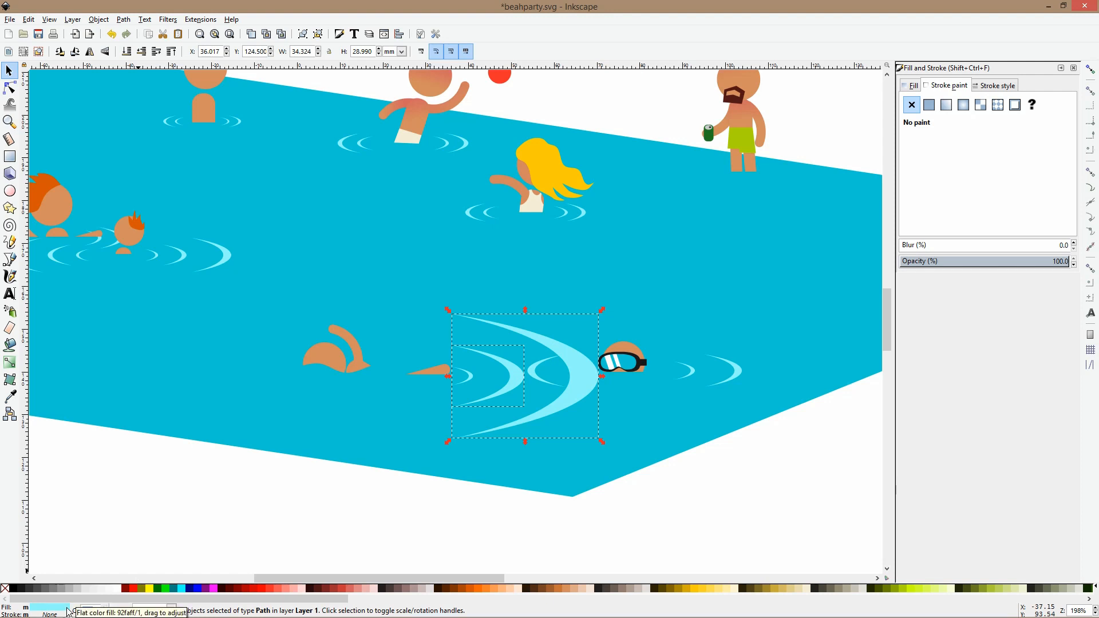
type("60")
key("Return")
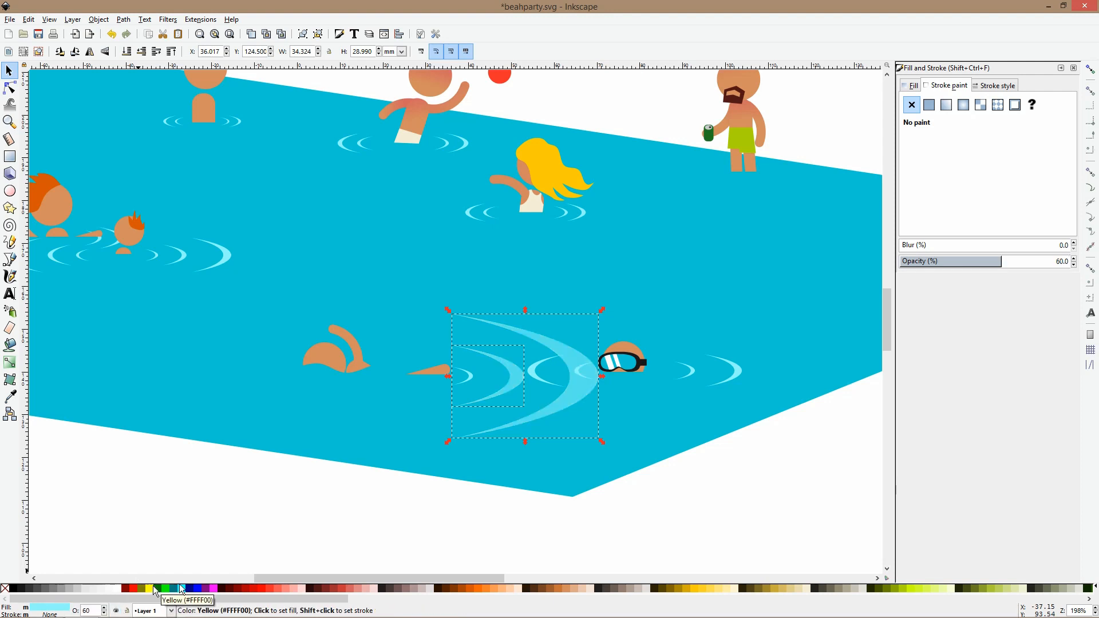
left_click(235, 523)
left_click(531, 421)
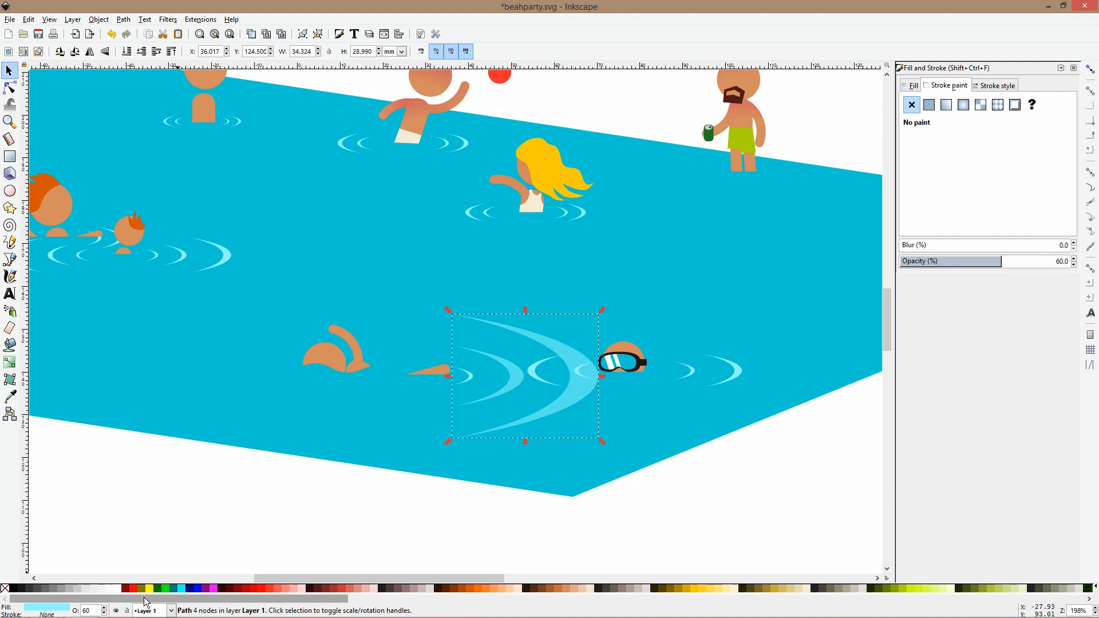
type("30")
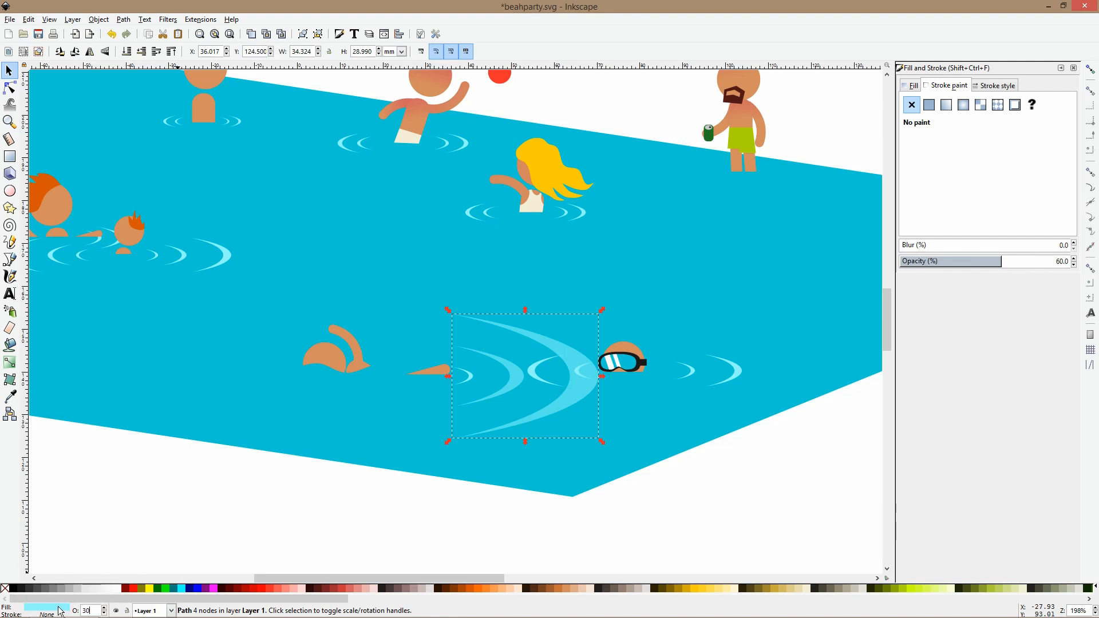
key("Return")
Draw a dark snorkel tube about 0.9 by 9.5 mm behind the mask, tilt it slightly and set its opacity to 100%.
scroll(432, 405, "down", 2)
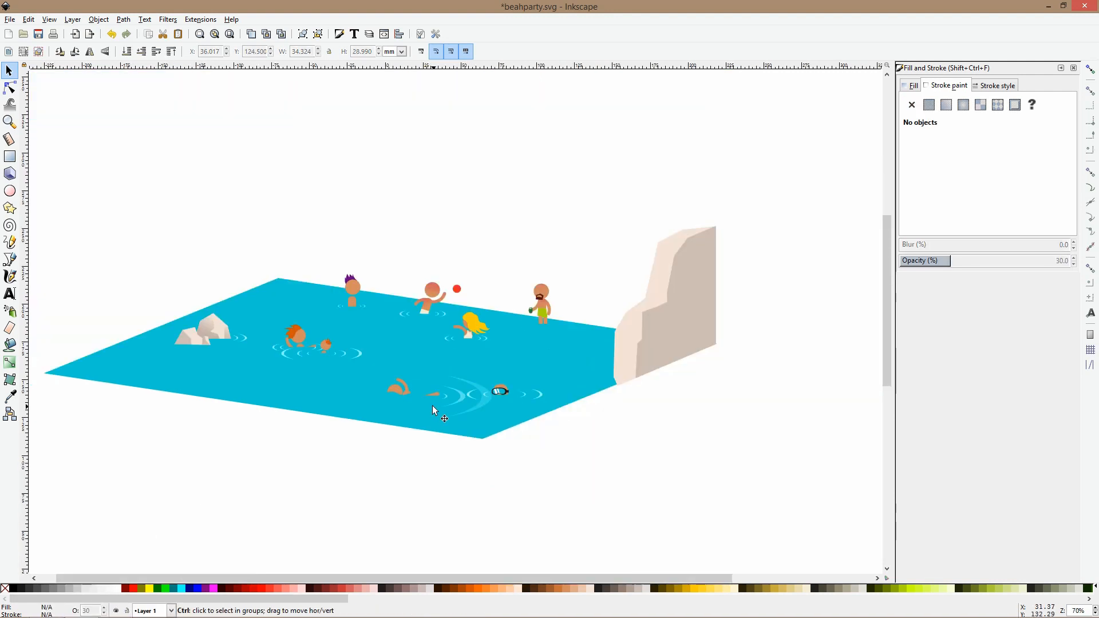
scroll(444, 391, "up", 1)
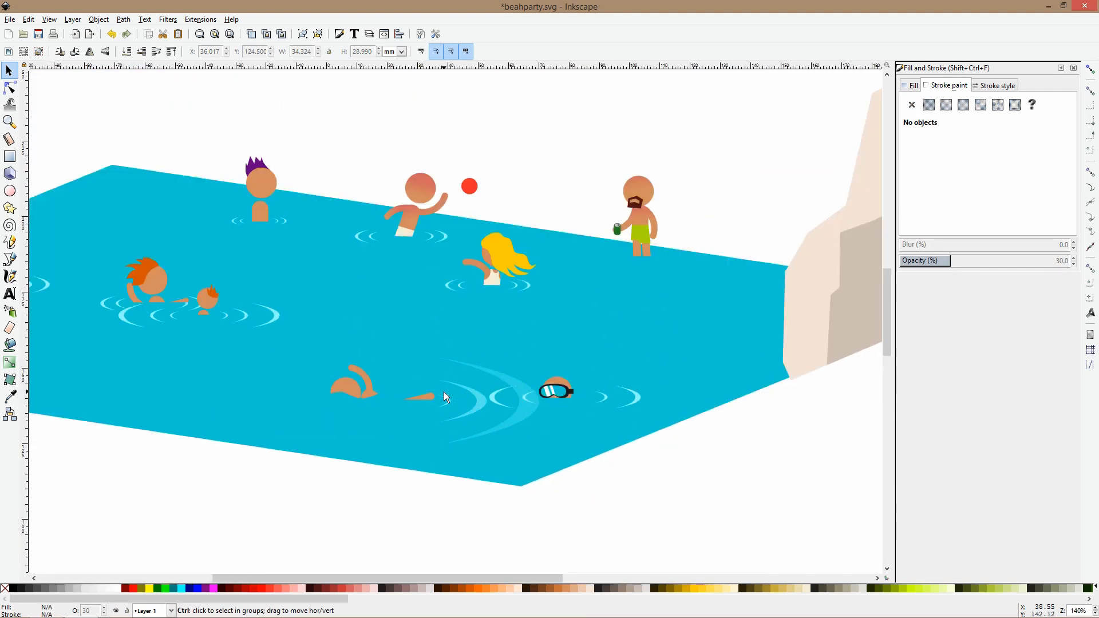
left_click(559, 394, "ctrl")
scroll(567, 393, "up", 5)
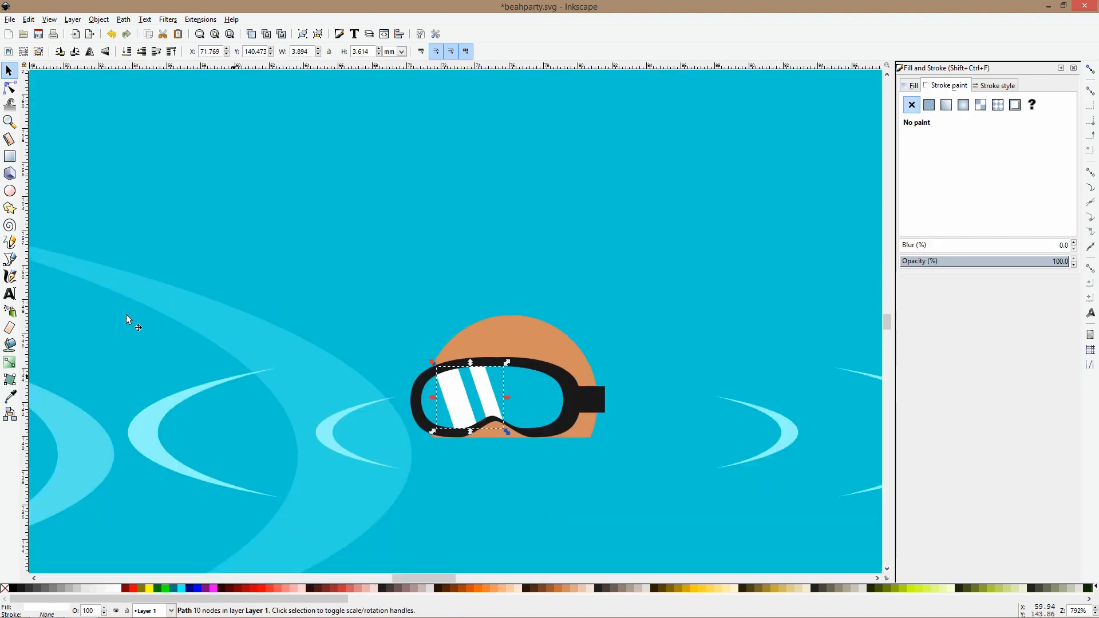
left_click(10, 156)
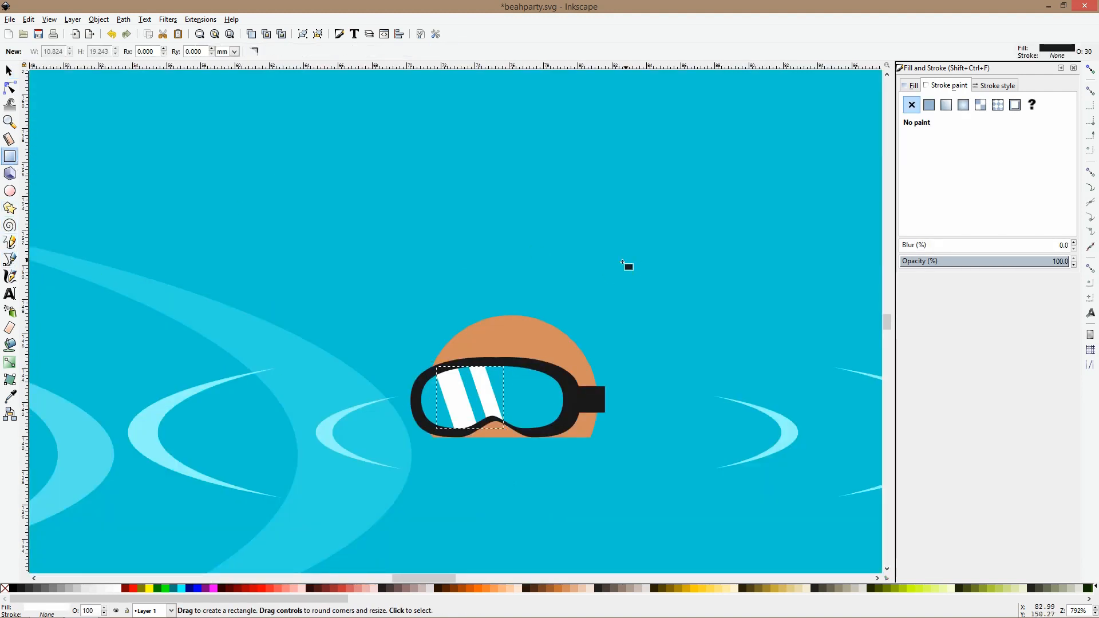
left_click_drag(586, 275, 600, 439)
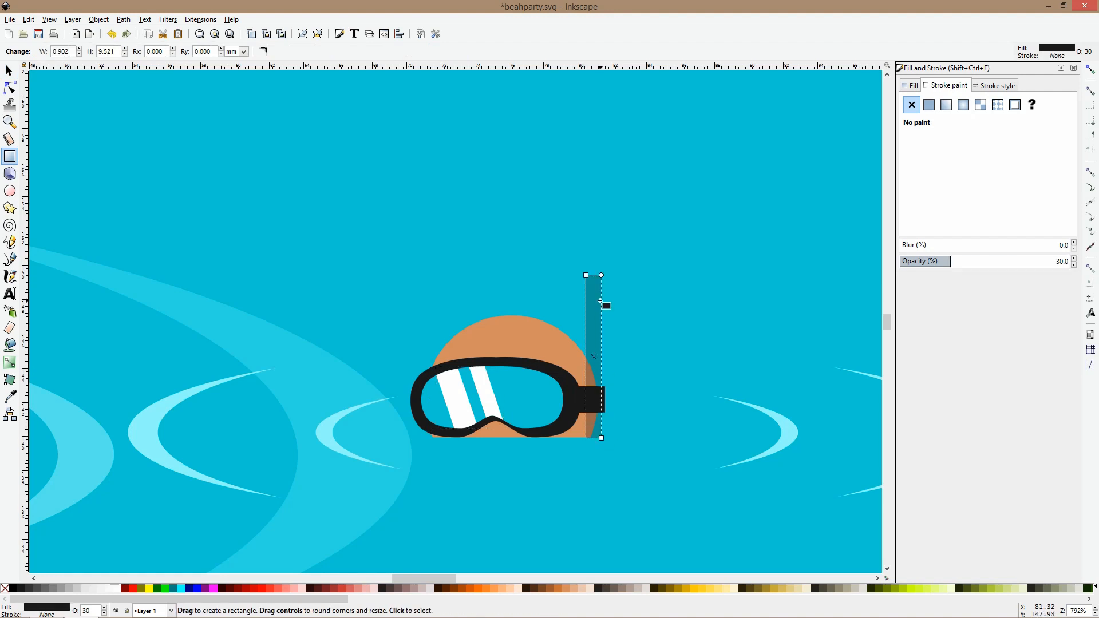
key("s")
left_click_drag(606, 273, 609, 271)
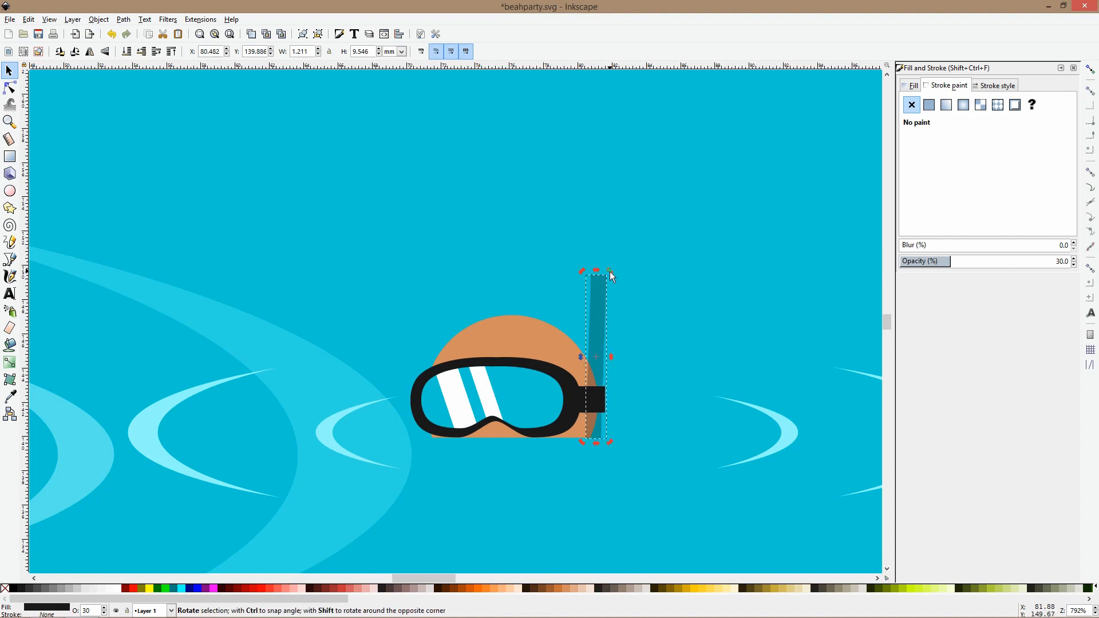
right_click(104, 608)
Move the masked swimmer together with the snorkel and surrounding ripples slightly farther up the pool.
scroll(482, 394, "down", 5, "ctrl")
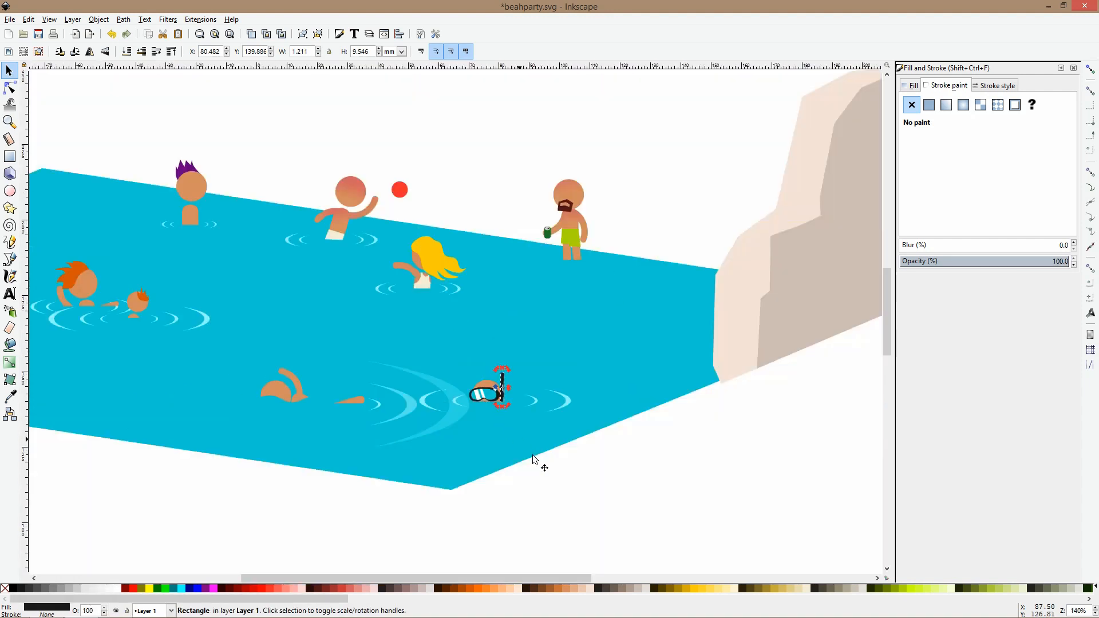
left_click(547, 470)
left_click_drag(574, 486, 413, 339)
mouse_move(483, 380)
left_mouse_down()
mouse_move(454, 416)
mouse_move(461, 356)
mouse_move(479, 361)
left_mouse_up()
scroll(548, 405, "down", 3, "ctrl")
left_click(616, 396)
Paste a copy of the purple-haired figure without its ripples and position it against the upper cliff face.
scroll(613, 349, "up", 3, "ctrl")
scroll(612, 354, "up", 2, "ctrl")
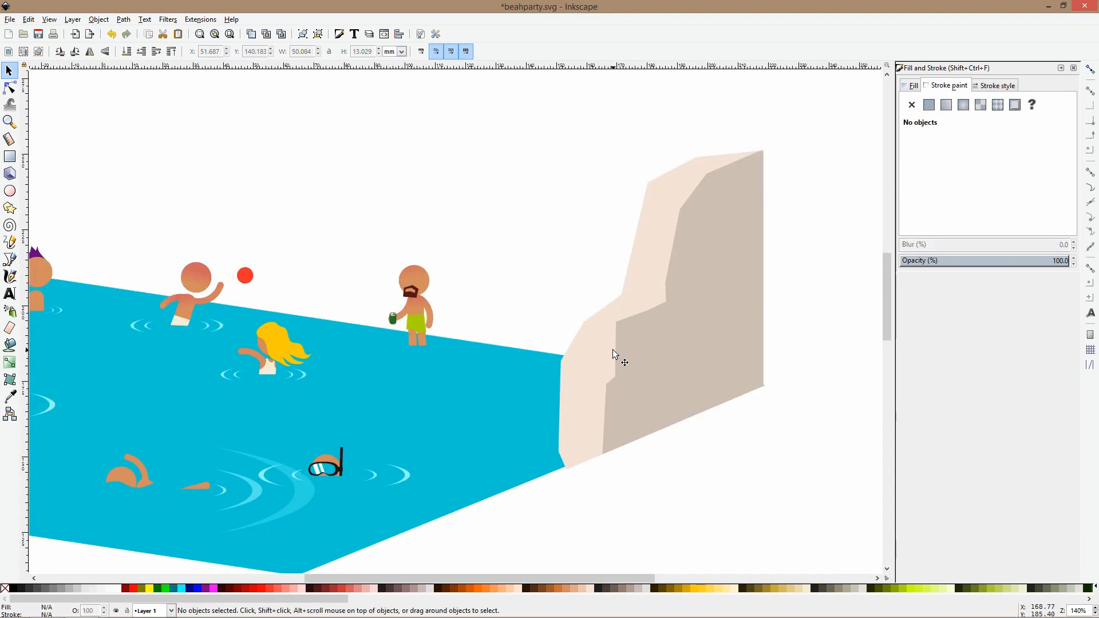
left_click(194, 306)
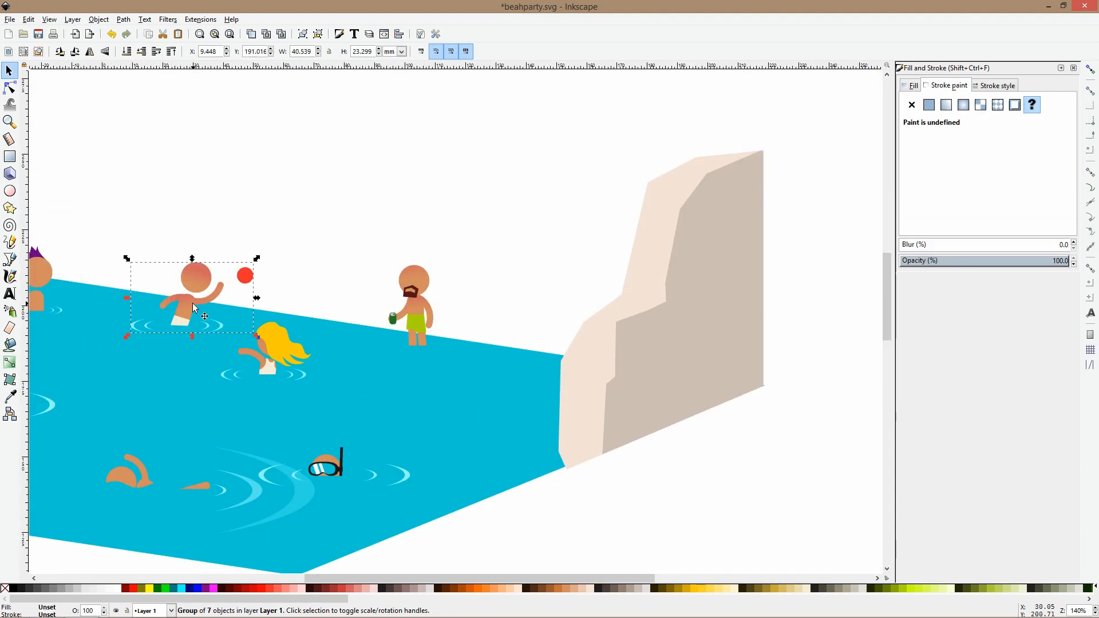
scroll(194, 307, "down", 2, "ctrl")
left_click(116, 306)
left_click(389, 257)
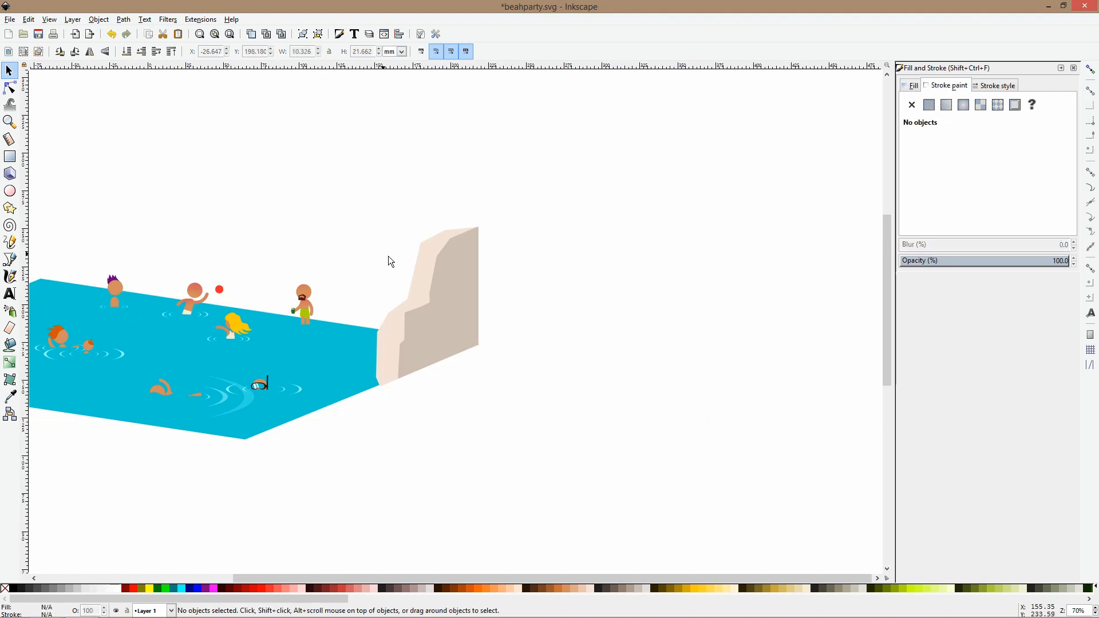
key("ctrl+v")
left_click_drag(410, 276, 413, 263)
Delete the purple hair from the figure copy on the cliff.
scroll(414, 276, "up", 3)
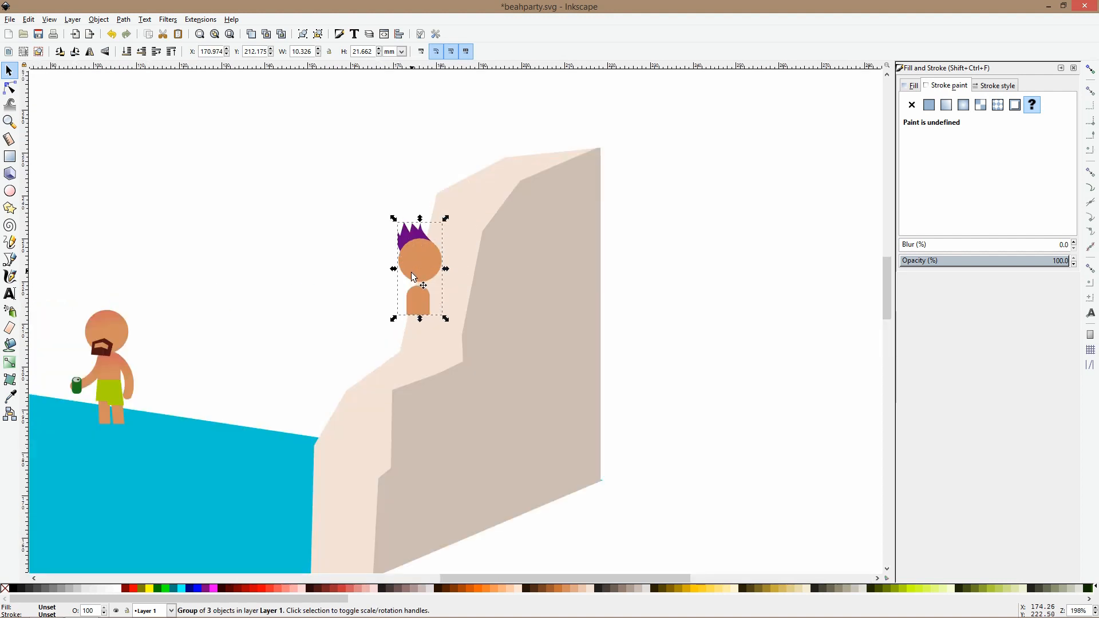
left_click(9, 259)
key("space")
left_click(417, 232, "ctrl")
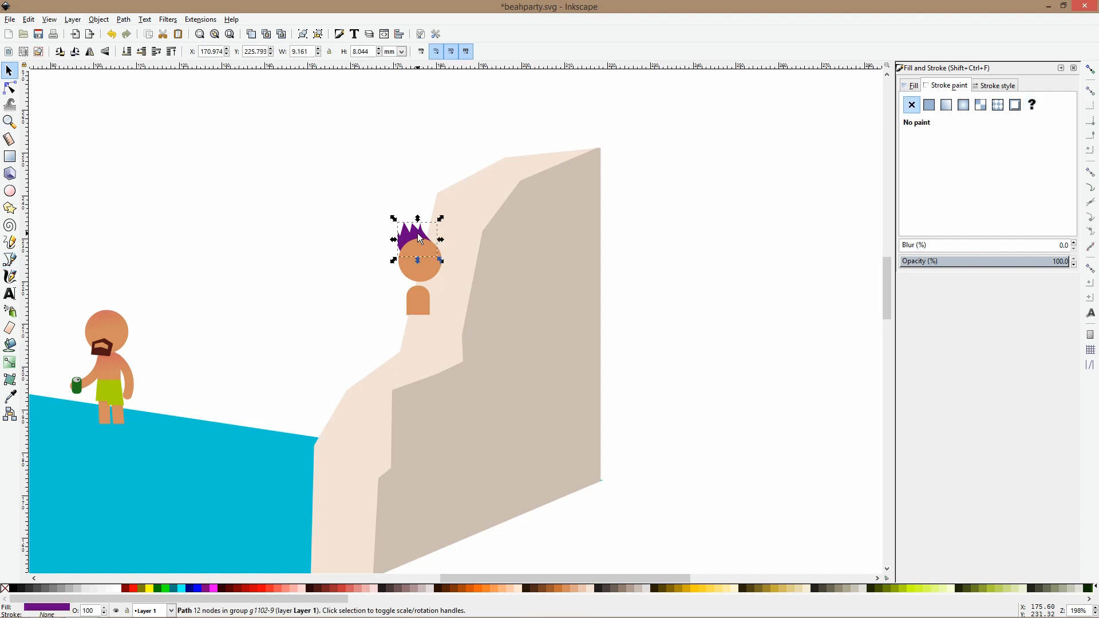
key("Delete")
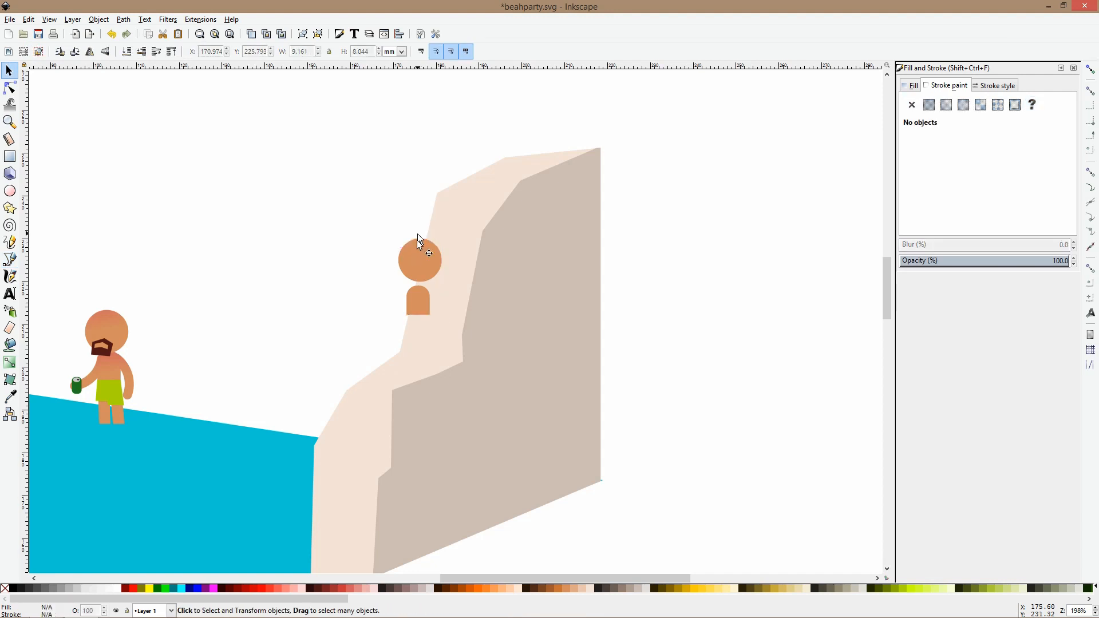
Draw a closed, spiky hair outline over the back and crown of the cliff figure's head.
left_click(10, 259)
scroll(512, 245, "up", 3)
left_click(238, 229)
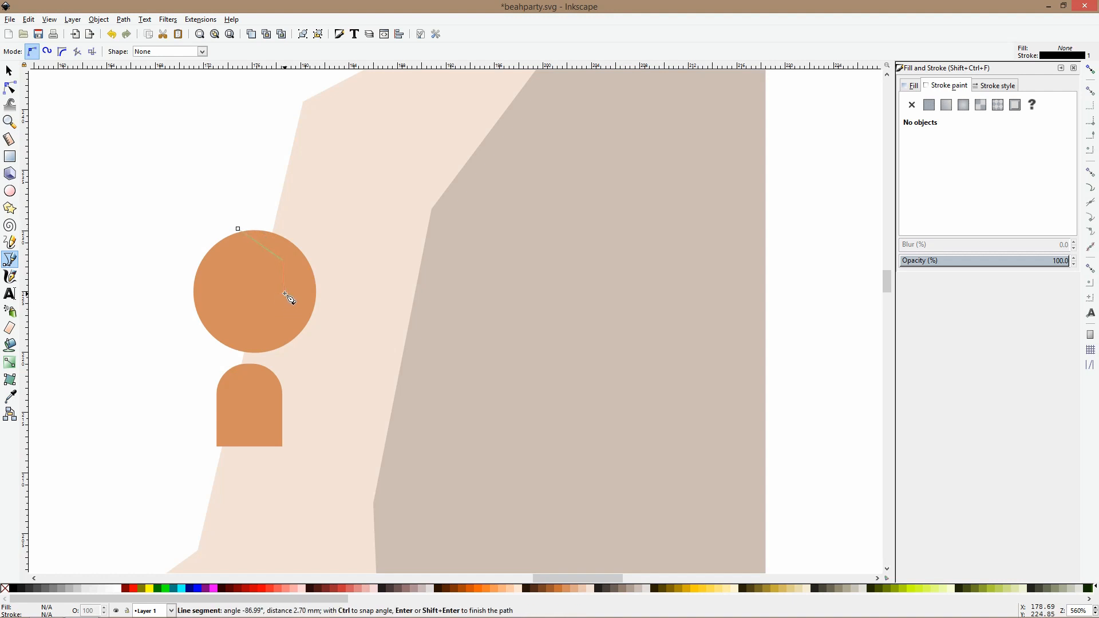
left_click(299, 339)
left_click(319, 307)
left_click(324, 263)
left_click(309, 213)
left_click(296, 227)
left_click(292, 202)
left_click(279, 219)
left_click(276, 196)
left_click(263, 219)
left_click(255, 199)
left_click(238, 229)
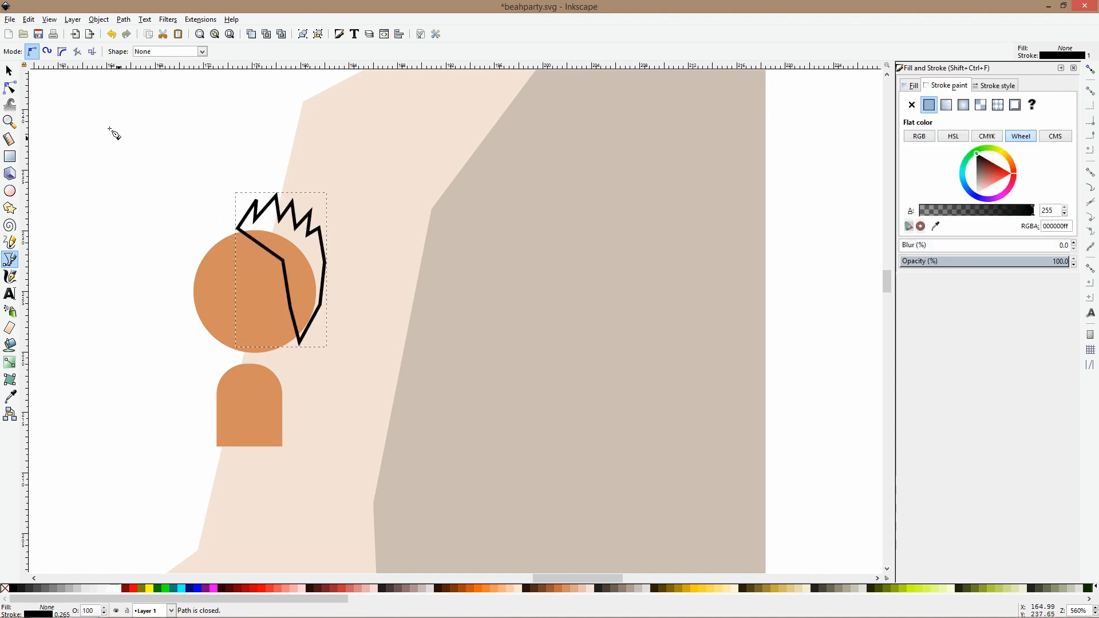
Adjust the hair outline's front nodes and smooth its front edge into a curve across the head.
left_click(9, 88)
left_click_drag(239, 231, 240, 233)
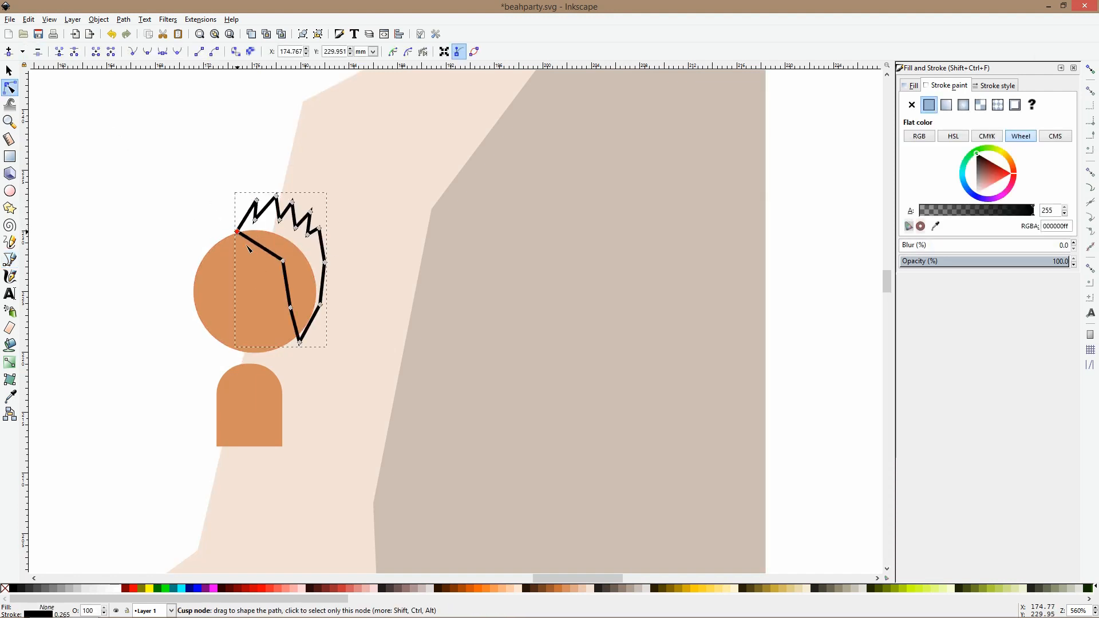
left_click_drag(282, 262, 276, 261)
left_click(276, 261, "ctrl")
left_click(291, 309, "ctrl")
left_click(296, 332)
left_click_drag(300, 342, 294, 342)
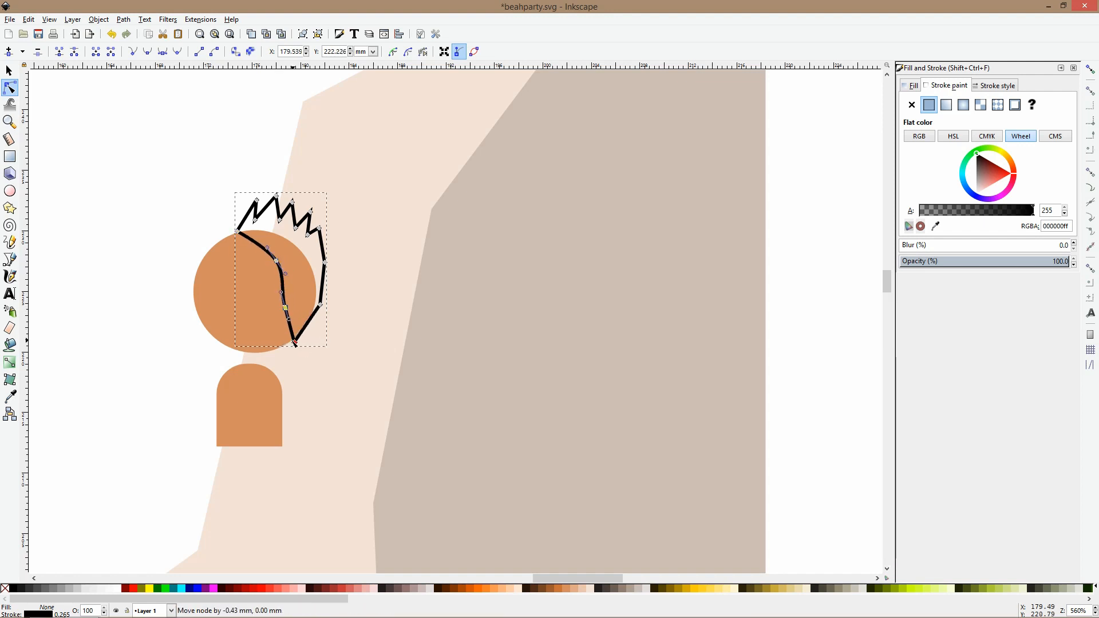
key("s")
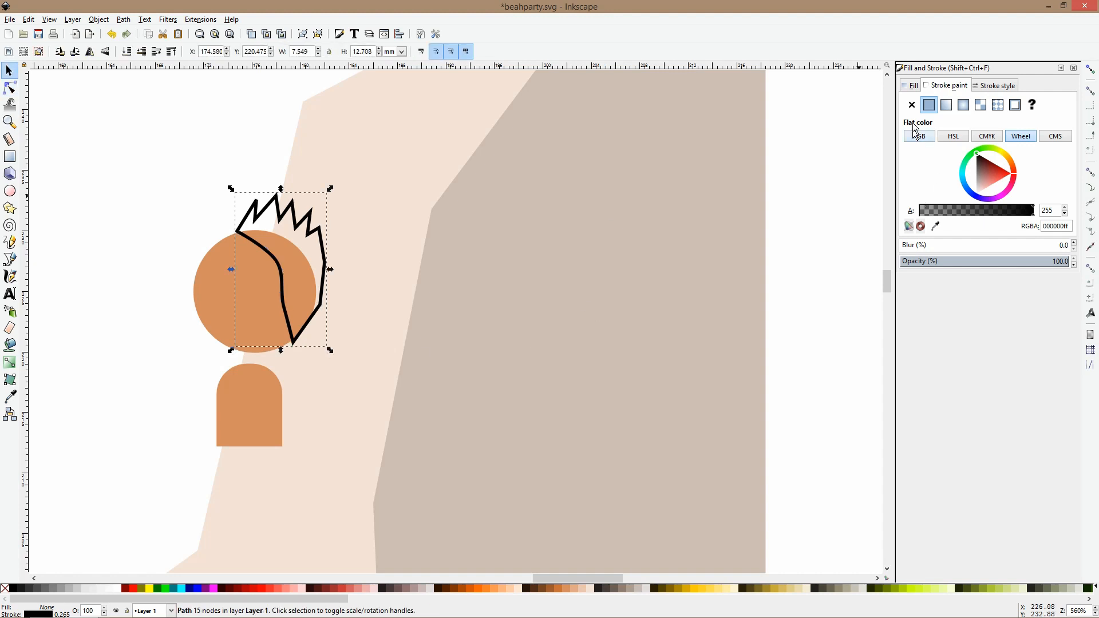
Fill the spiky hair with flat orange fc952bff and remove its outline.
left_click(910, 85)
left_click(929, 105)
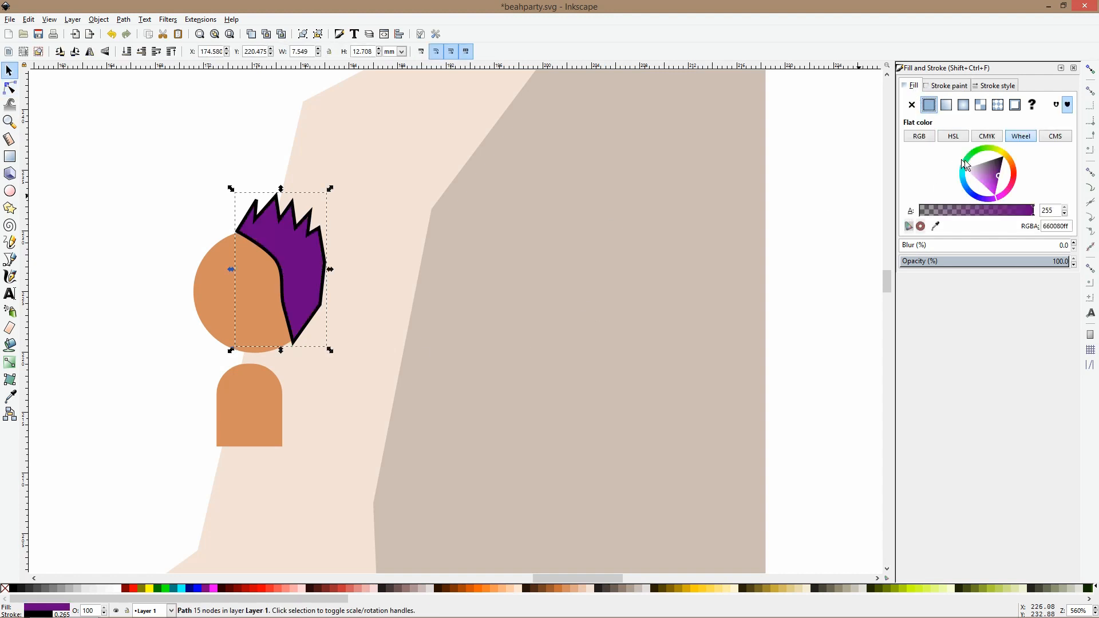
left_click(1008, 165)
left_click(1004, 167)
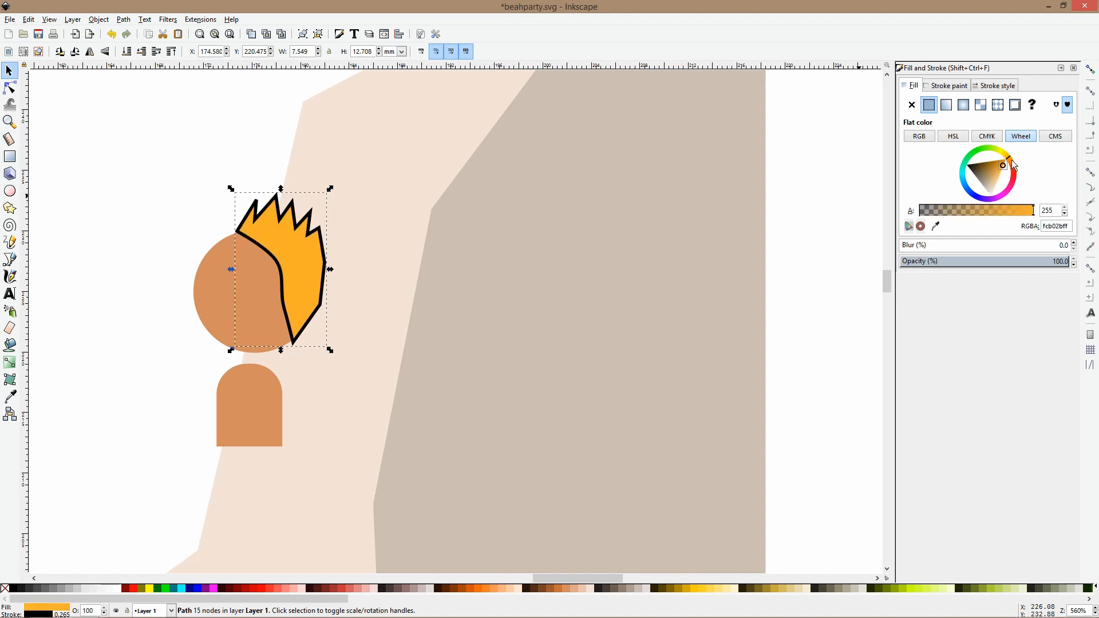
left_click(1012, 164)
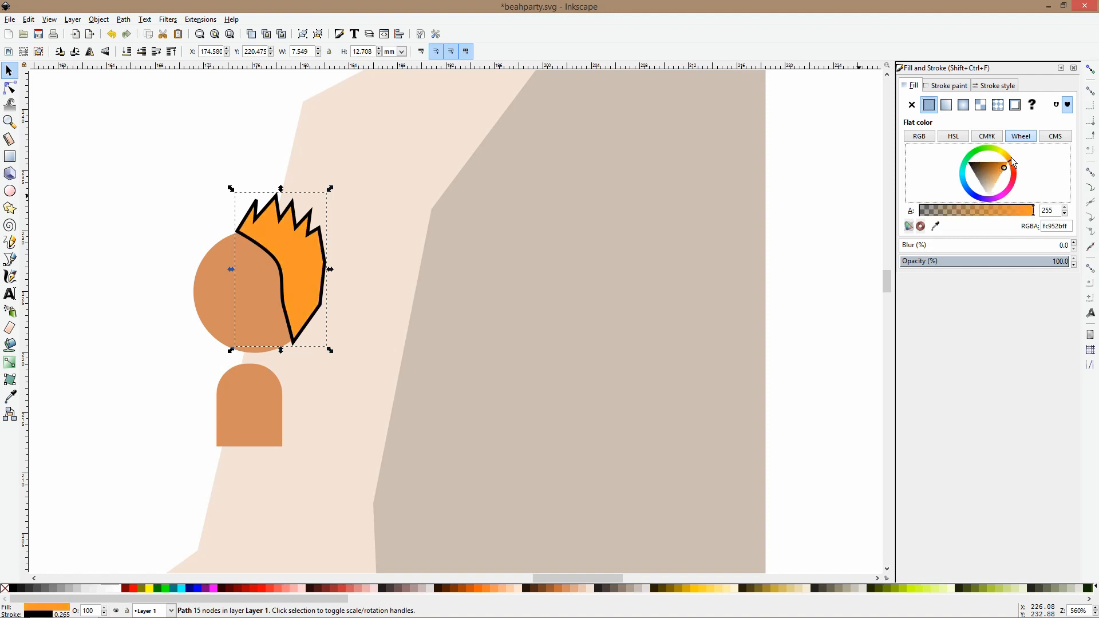
left_click(941, 85)
left_click(911, 104)
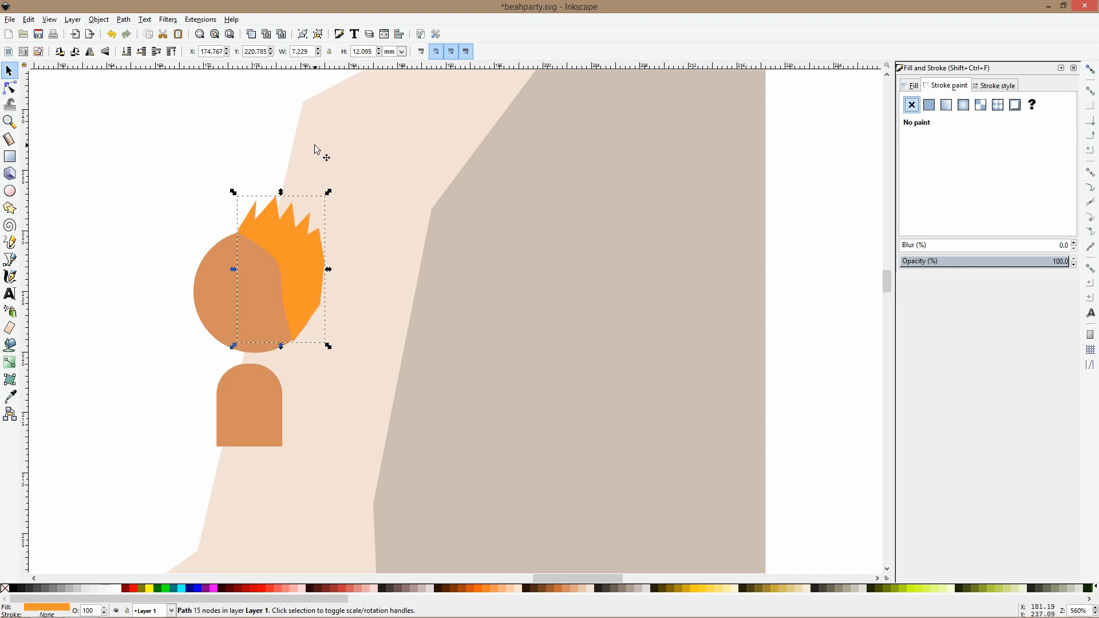
Reposition the tips of the front hair spikes and round off the back edge of the orange hair.
left_click(10, 88)
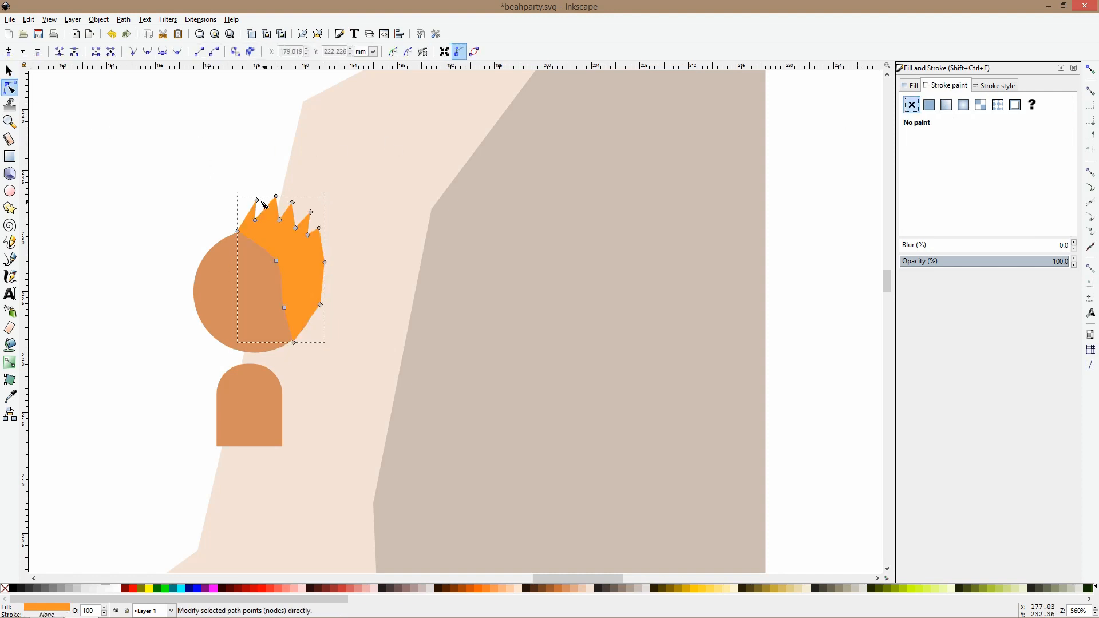
left_click_drag(261, 201, 277, 203)
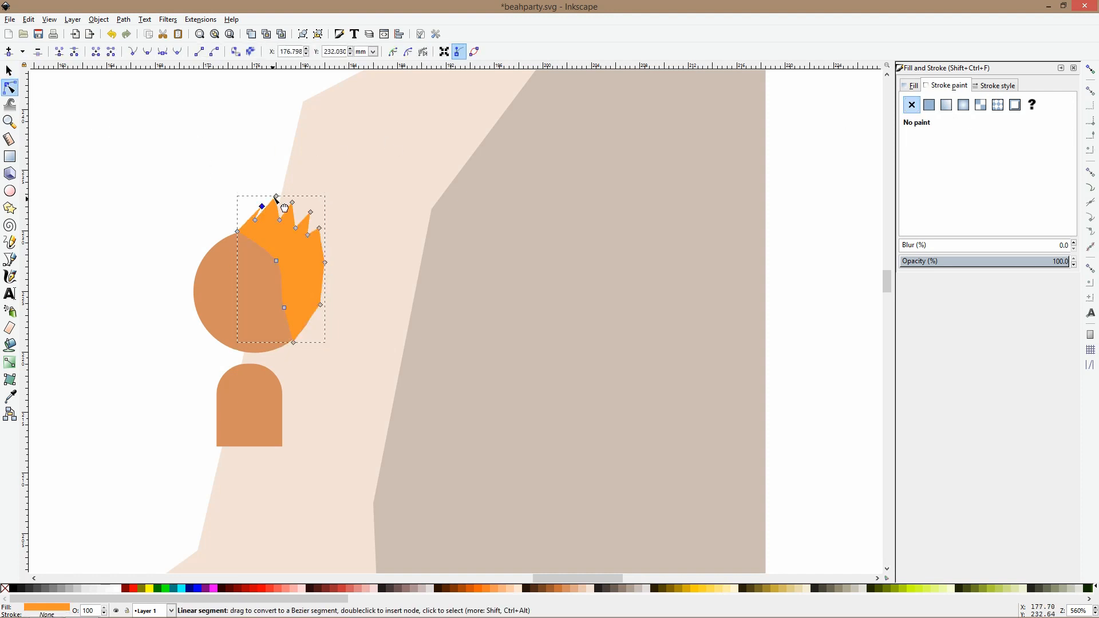
left_click(271, 181)
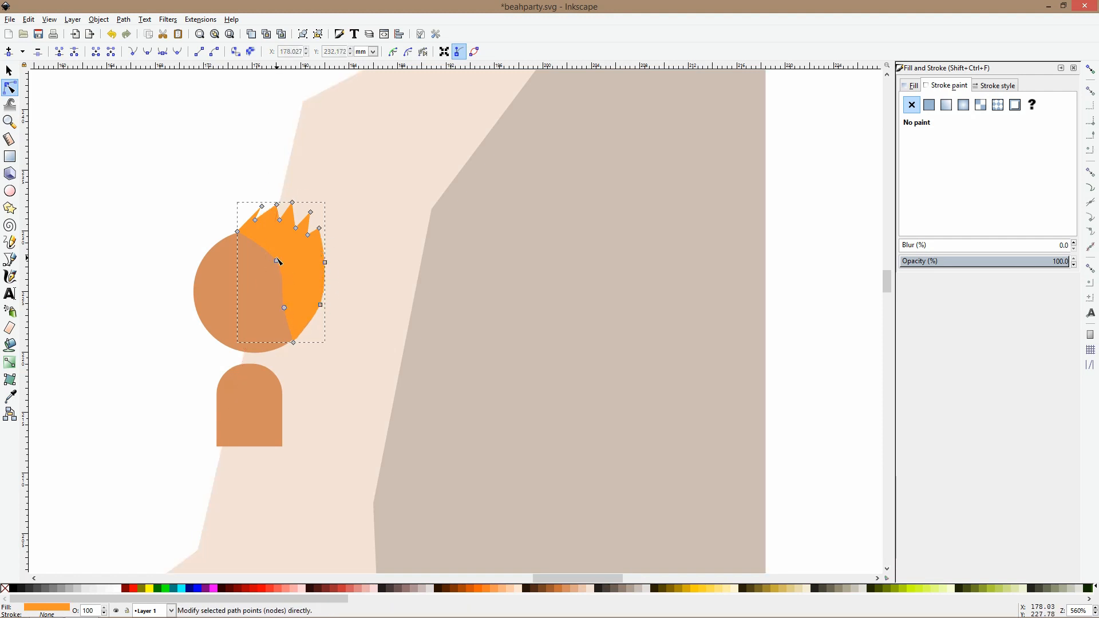
key("s")
scroll(280, 264, "down", 3)
left_click(447, 289)
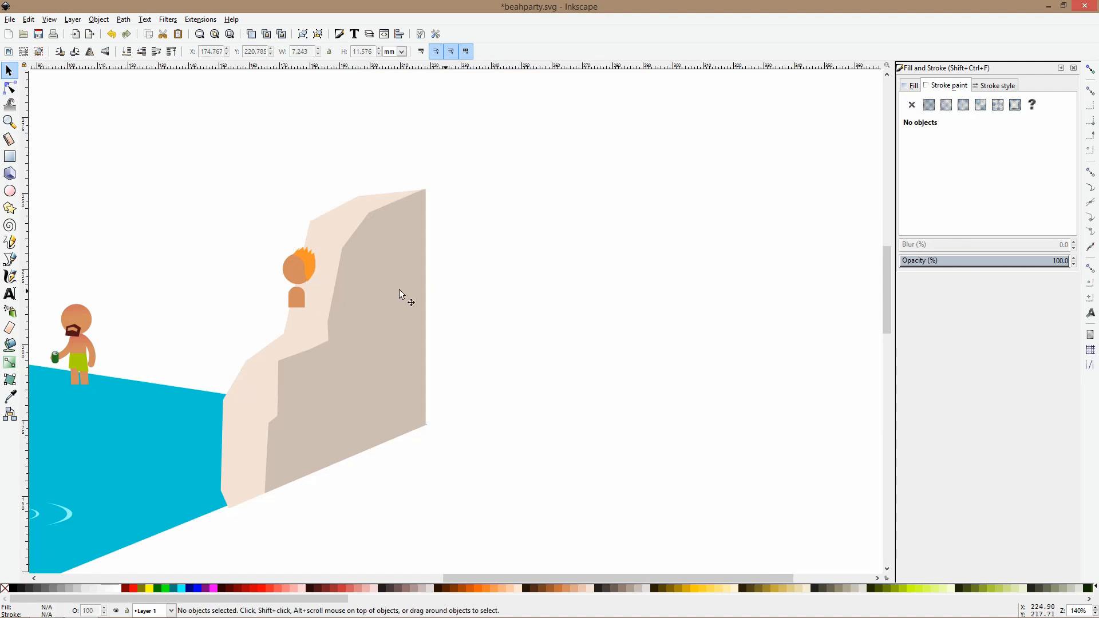
Rotate the cliff figure's head and orange hair together counterclockwise and place them back above the torso.
scroll(294, 244, "up", 3)
left_click(325, 273, "shift")
left_click(296, 316, "shift")
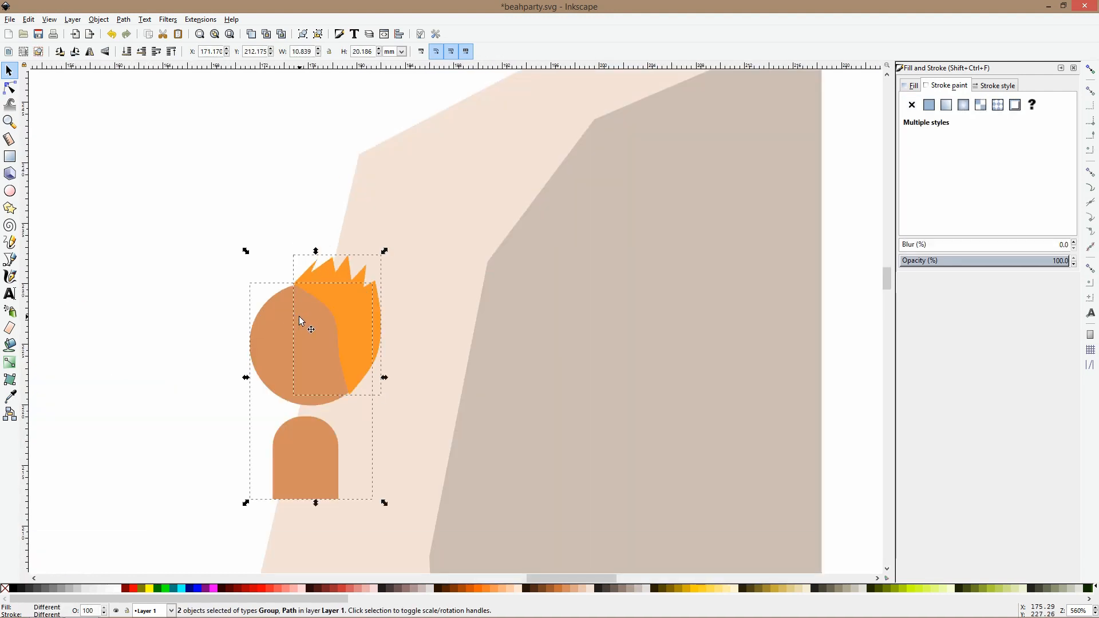
left_click(298, 316, "ctrl")
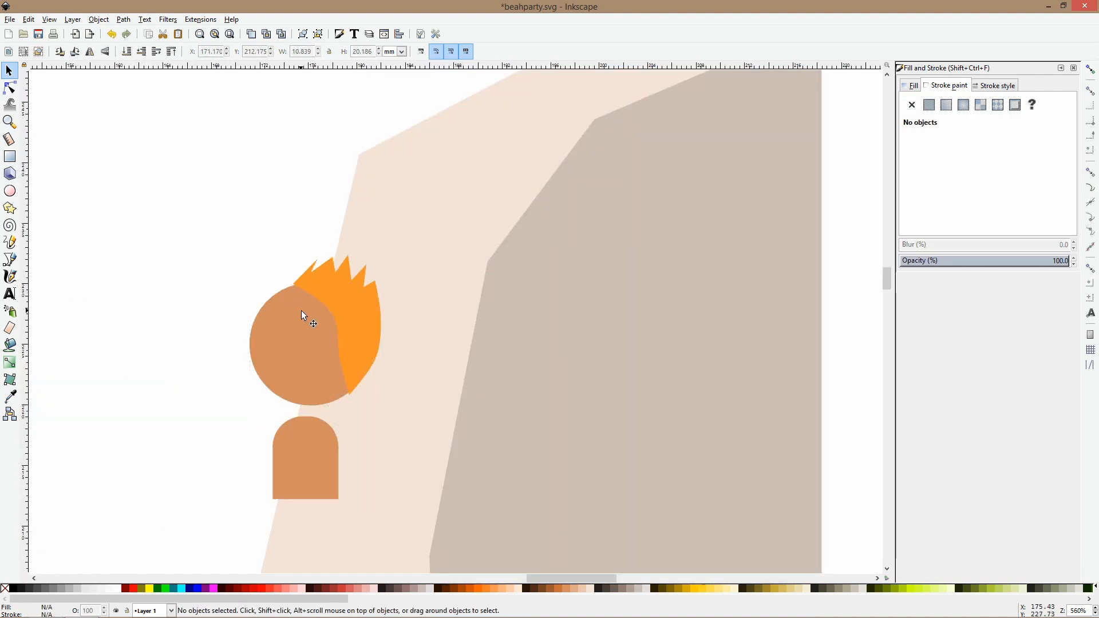
left_click(320, 283, "ctrl+shift")
left_click(329, 276)
left_click_drag(384, 251, 117, 258)
left_click_drag(235, 324, 318, 338)
left_click_drag(339, 283, 328, 321)
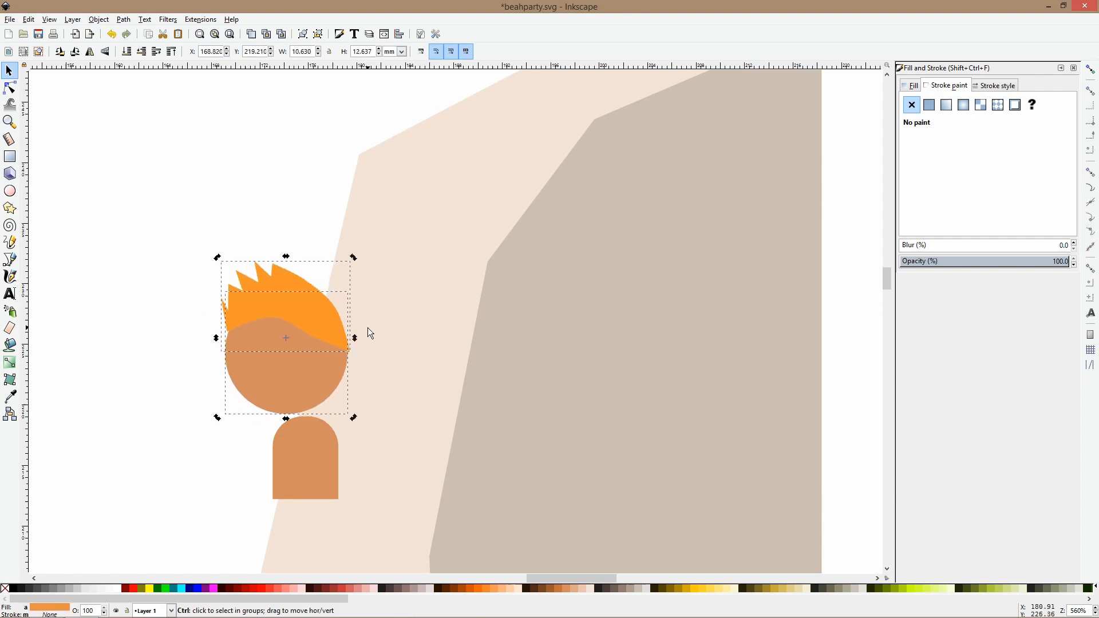
Save the document.
scroll(368, 328, "down", 2)
scroll(288, 340, "down", 3)
left_click(9, 259)
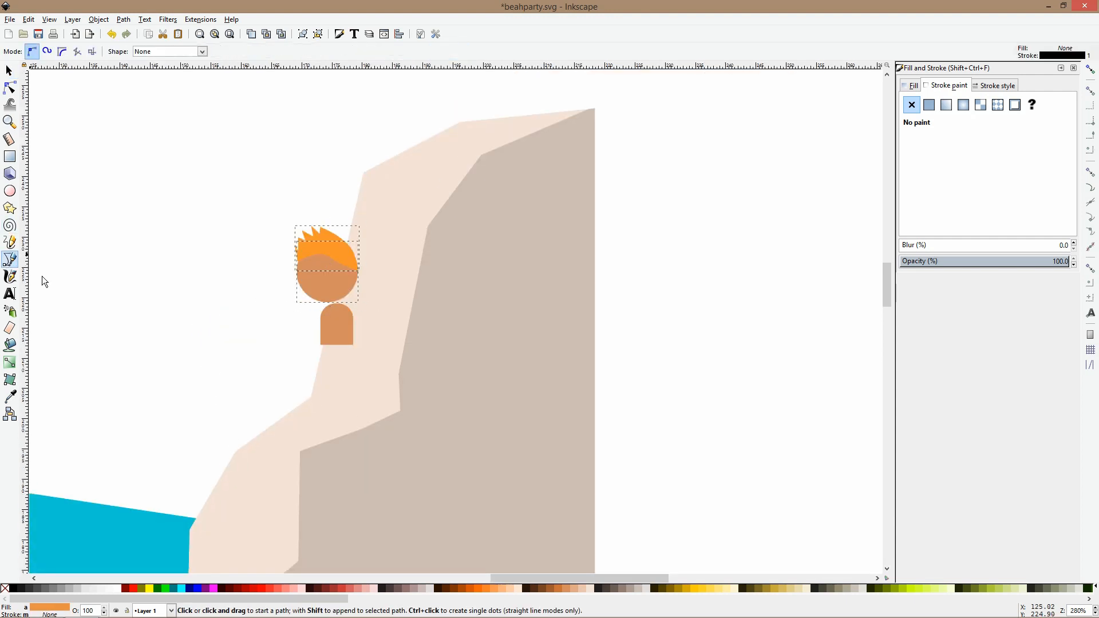
scroll(368, 334, "up", 2)
key("ctrl+shift+p")
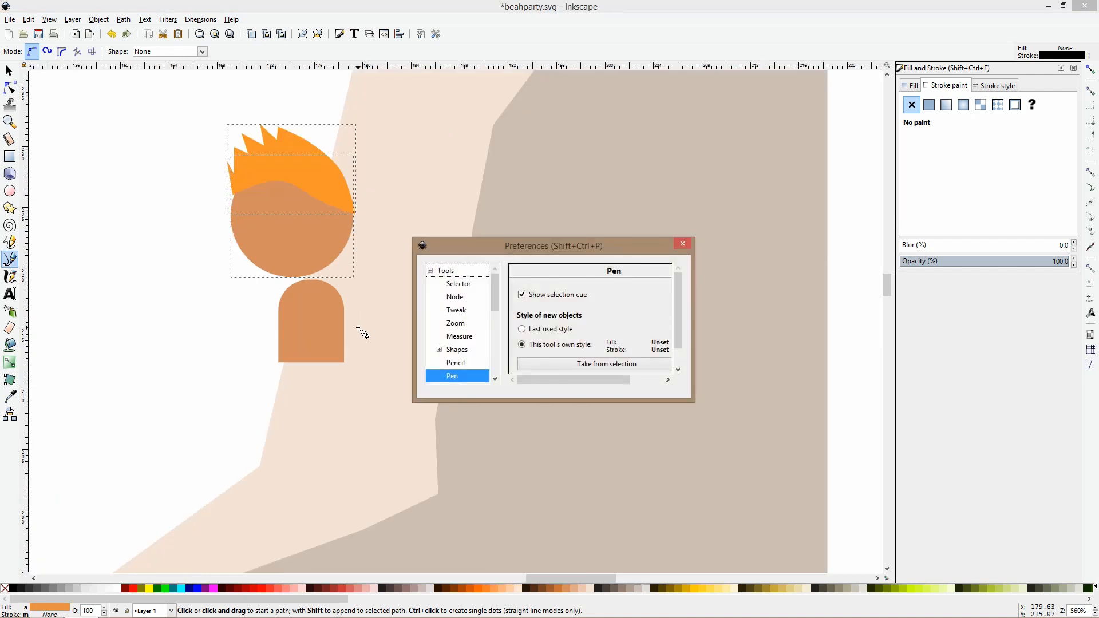
left_click(682, 244)
key("ctrl+s")
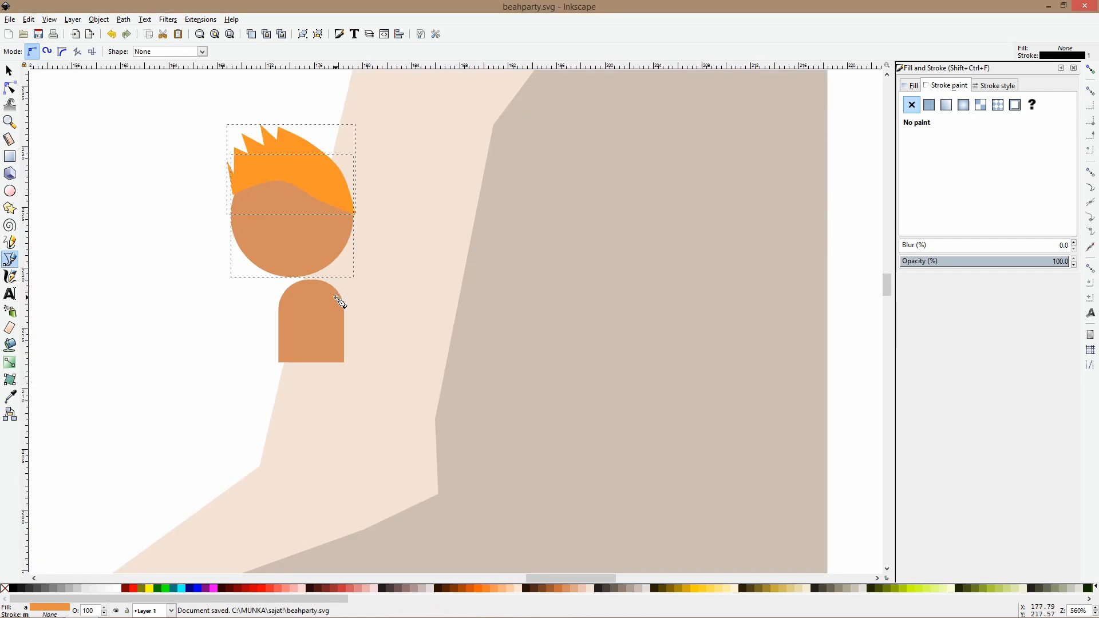
Draw a straight arm line about 6.6 by 5.6 mm rising diagonally from the cliff figure's rear shoulder.
left_click(336, 298)
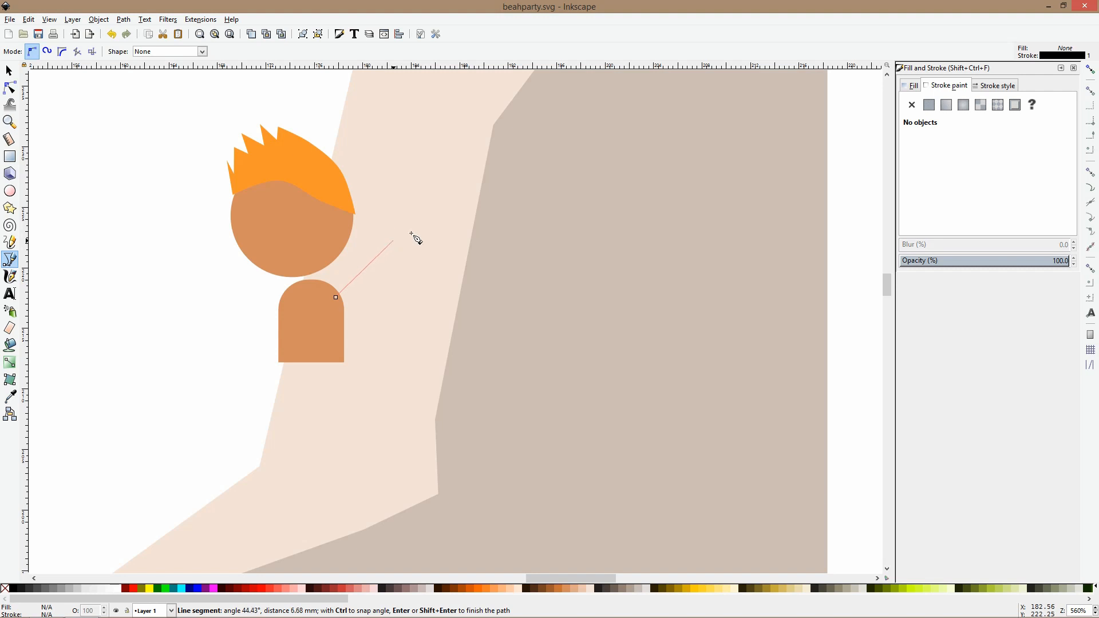
double_click(414, 232)
scroll(304, 365, "down", 4)
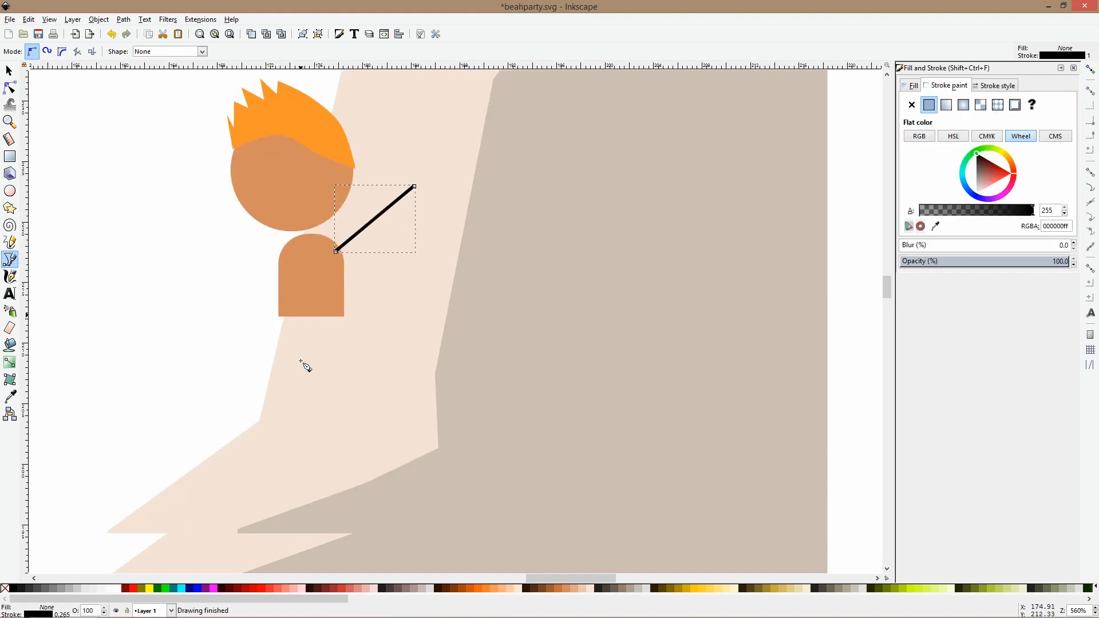
Draw two leg lines below the cliff figure's torso, the front one bent at the knee and the rear one straight.
left_click(287, 325)
left_click(270, 373)
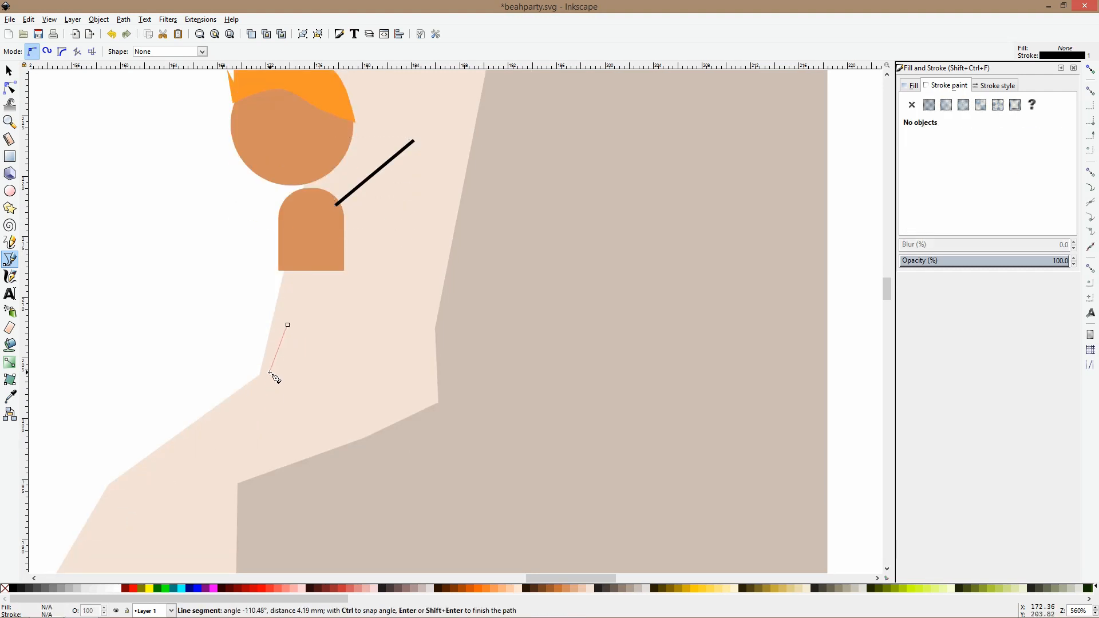
double_click(279, 430)
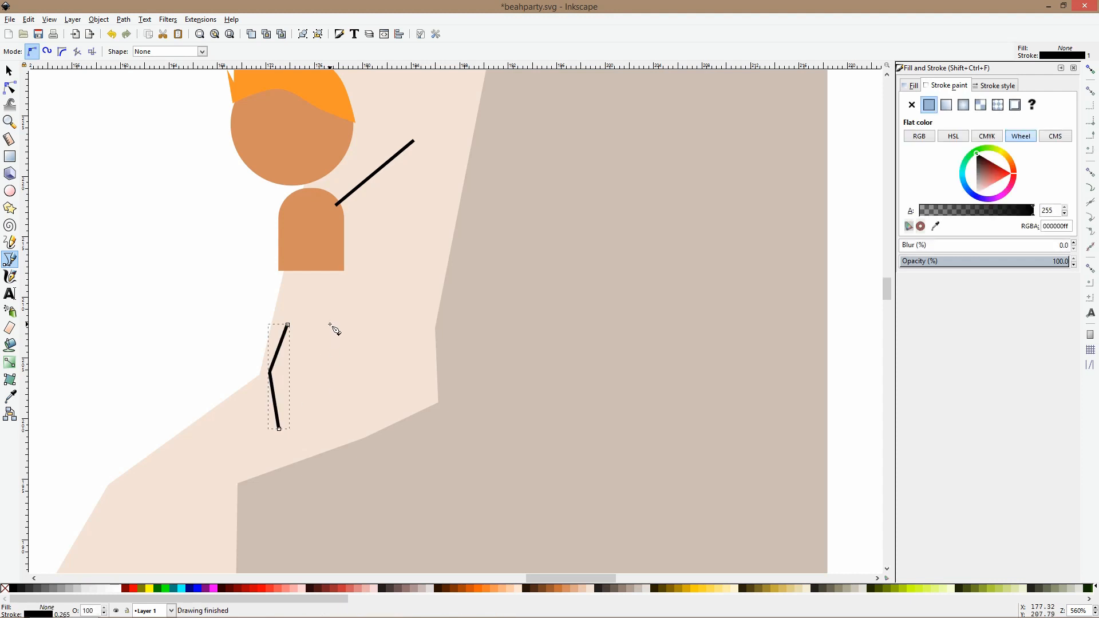
left_click(330, 325)
double_click(342, 430)
Give both leg lines the torso's skin colour as their stroke colour, leaving them without fill.
key("s")
left_click(278, 350, "shift")
left_click(10, 397)
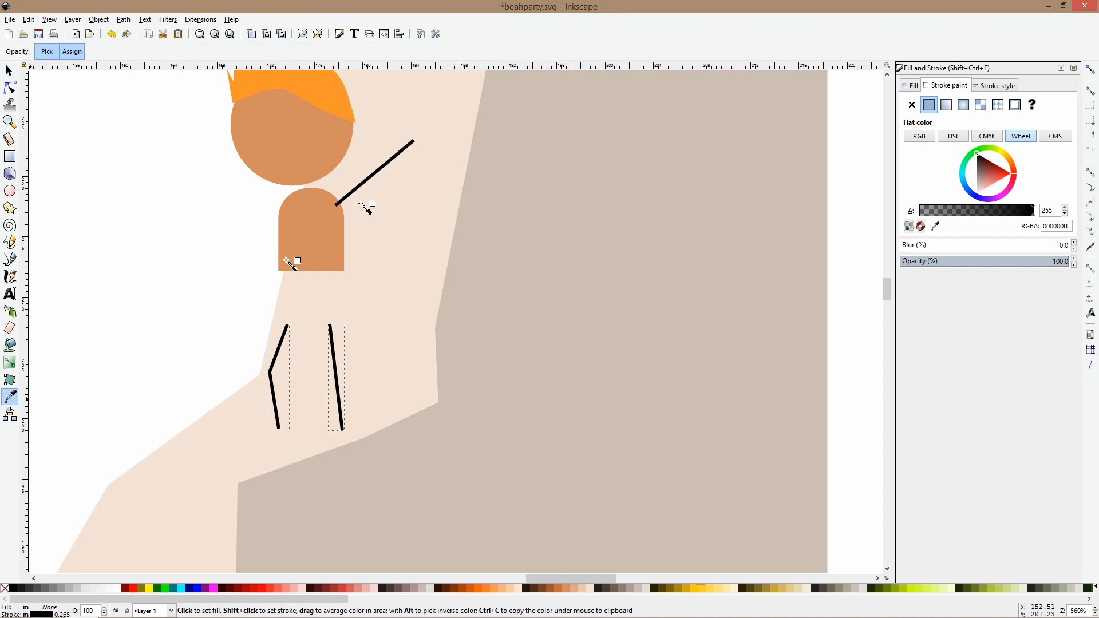
left_click(340, 219)
key("ctrl+z")
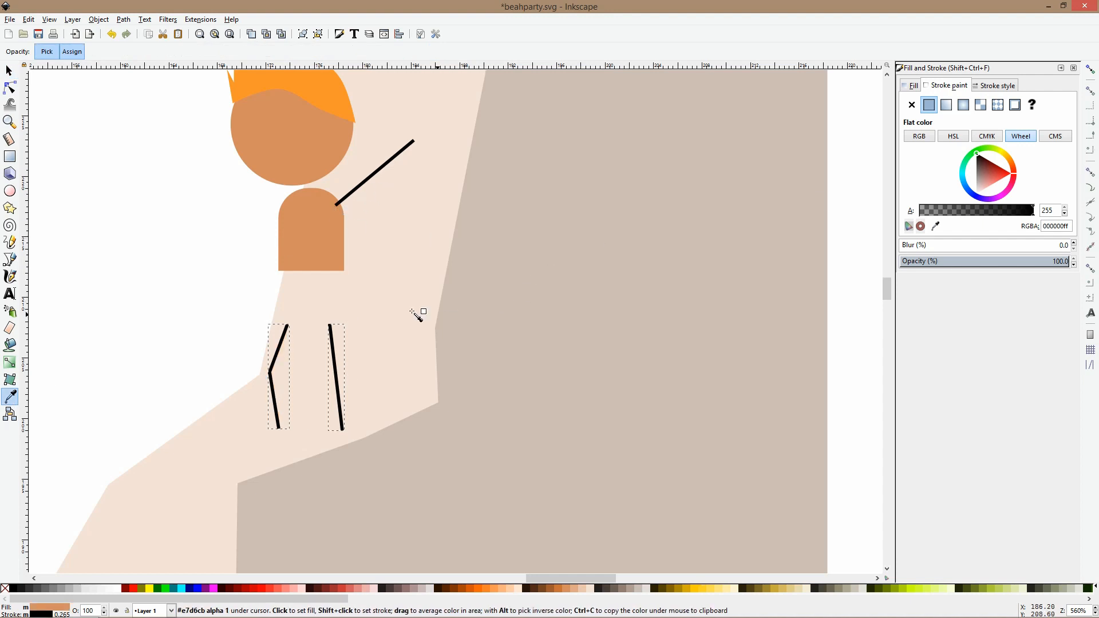
left_click(319, 233, "shift")
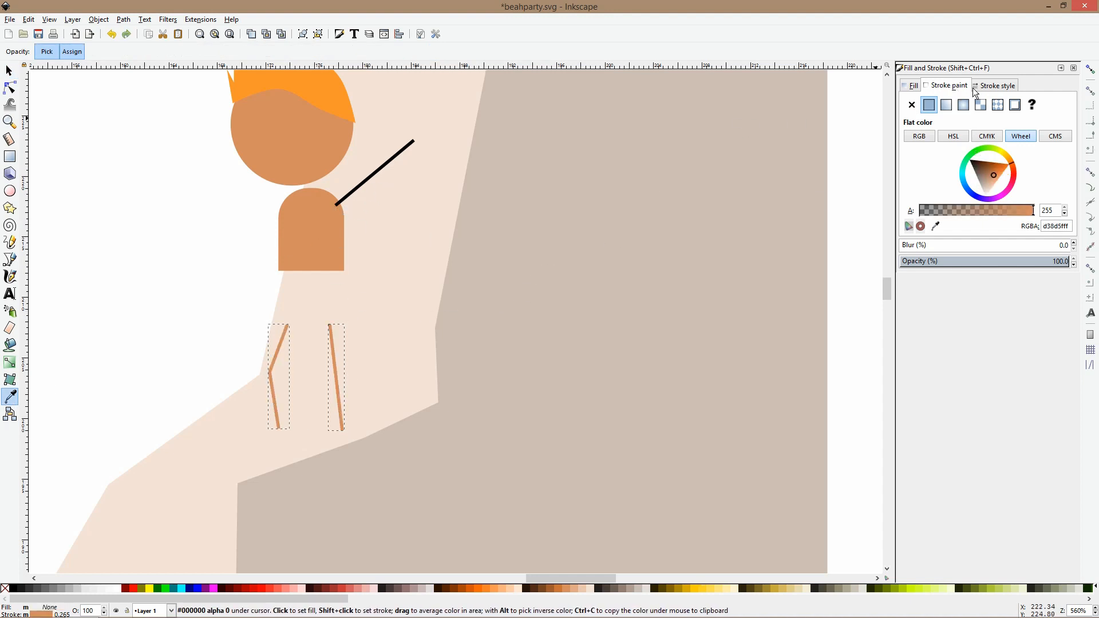
Set the stroke width of both legs to 8 px with round caps.
left_click(980, 86)
left_click(993, 178)
double_click(982, 103)
left_click(1024, 103)
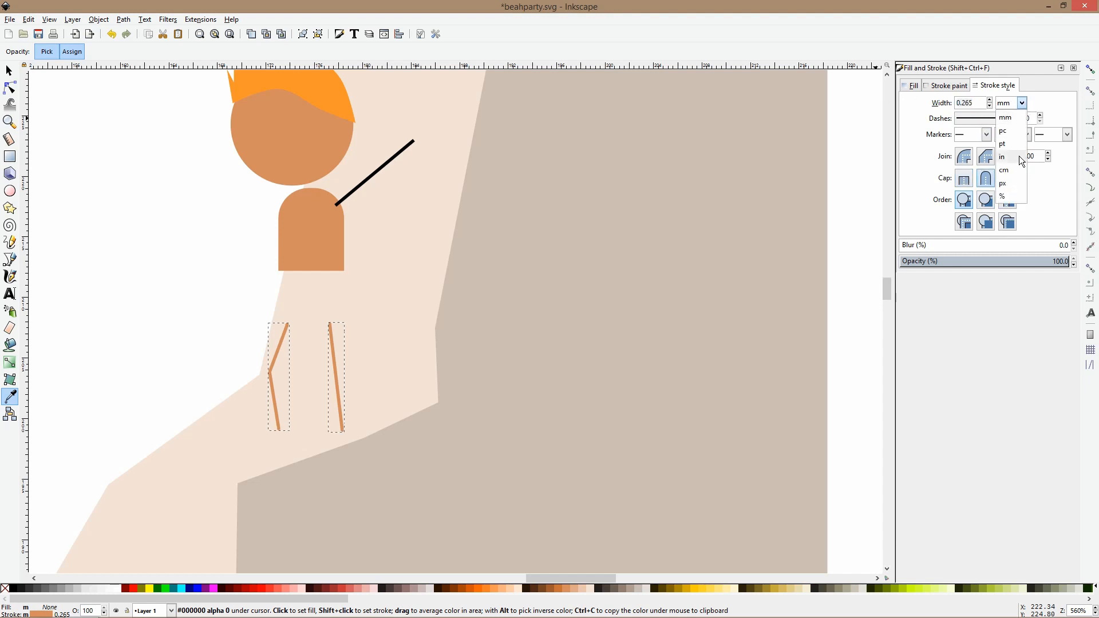
left_click(1013, 184)
double_click(984, 107)
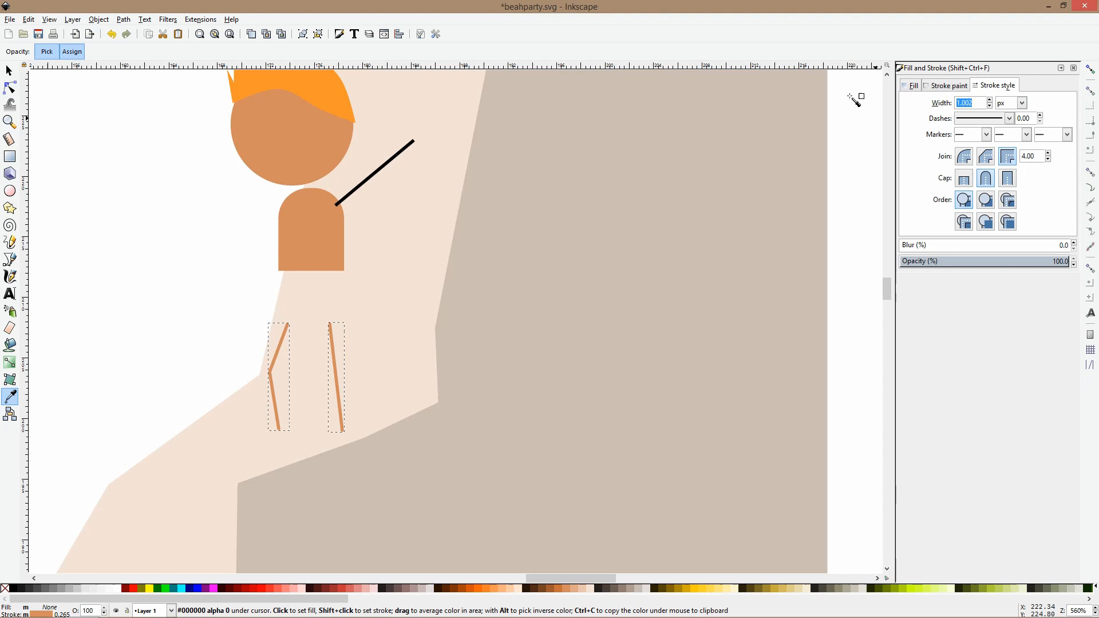
type("10")
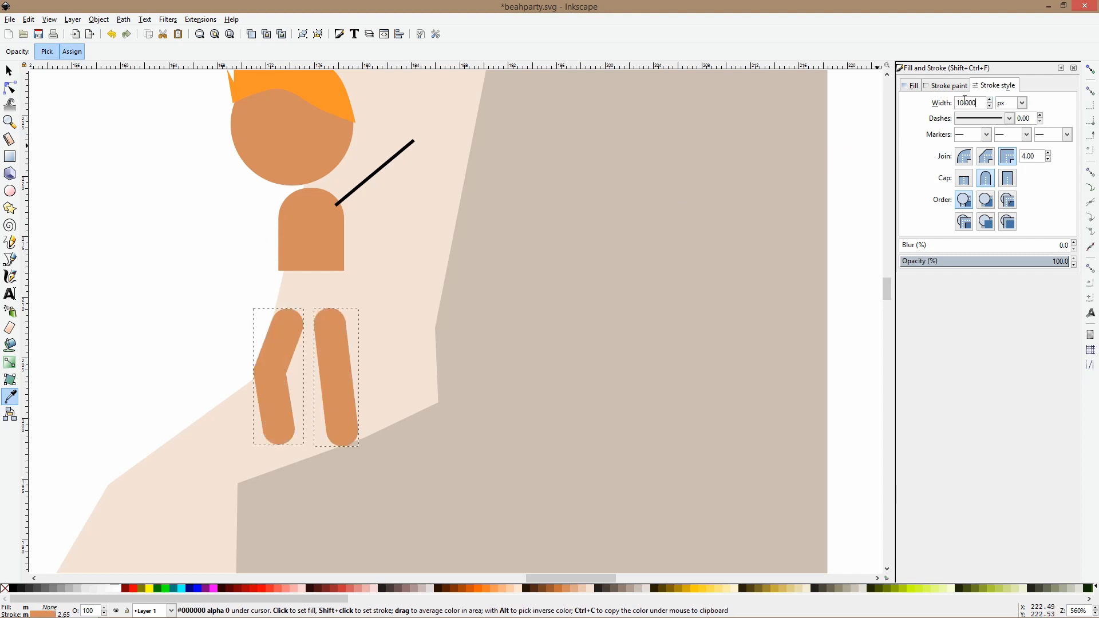
type("8")
key("Return")
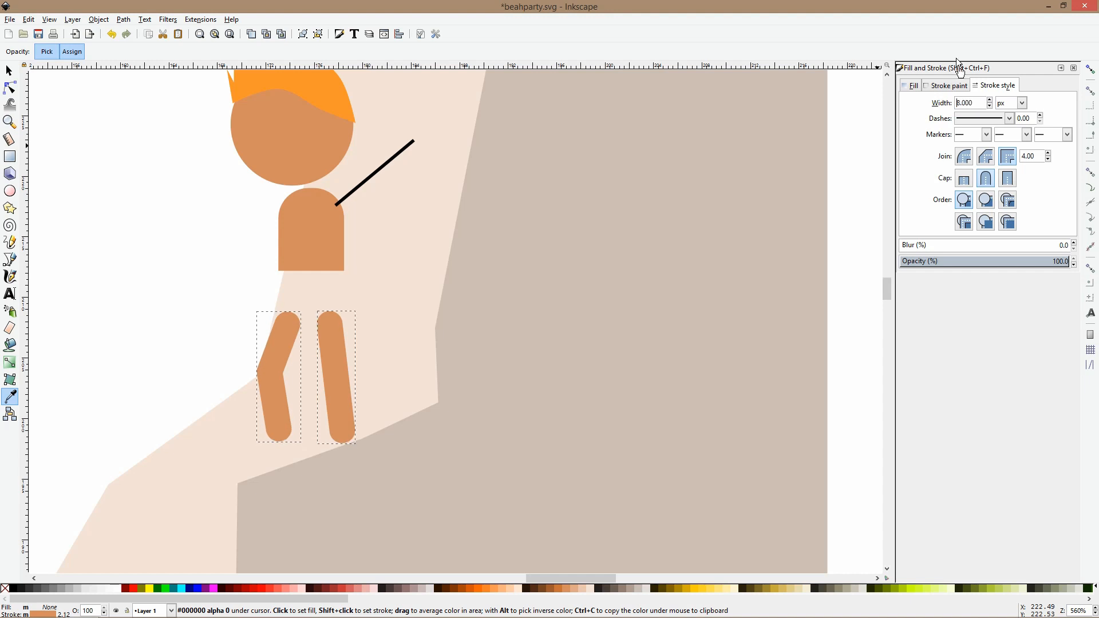
Set the arm line's stroke width to 7 px and give it round caps.
left_click(8, 70)
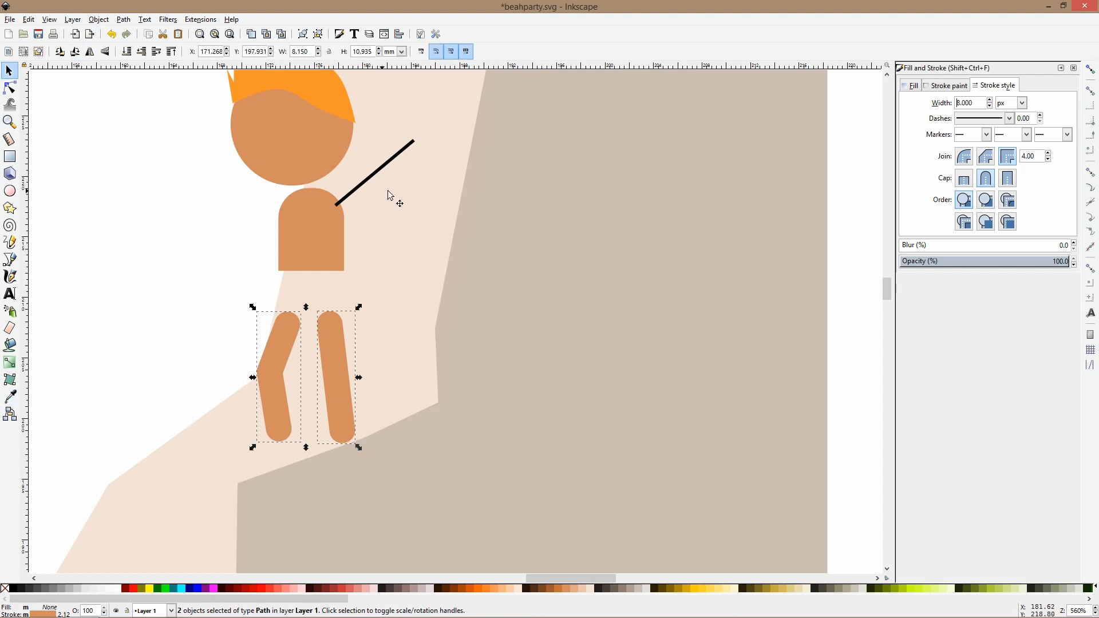
left_click(383, 172)
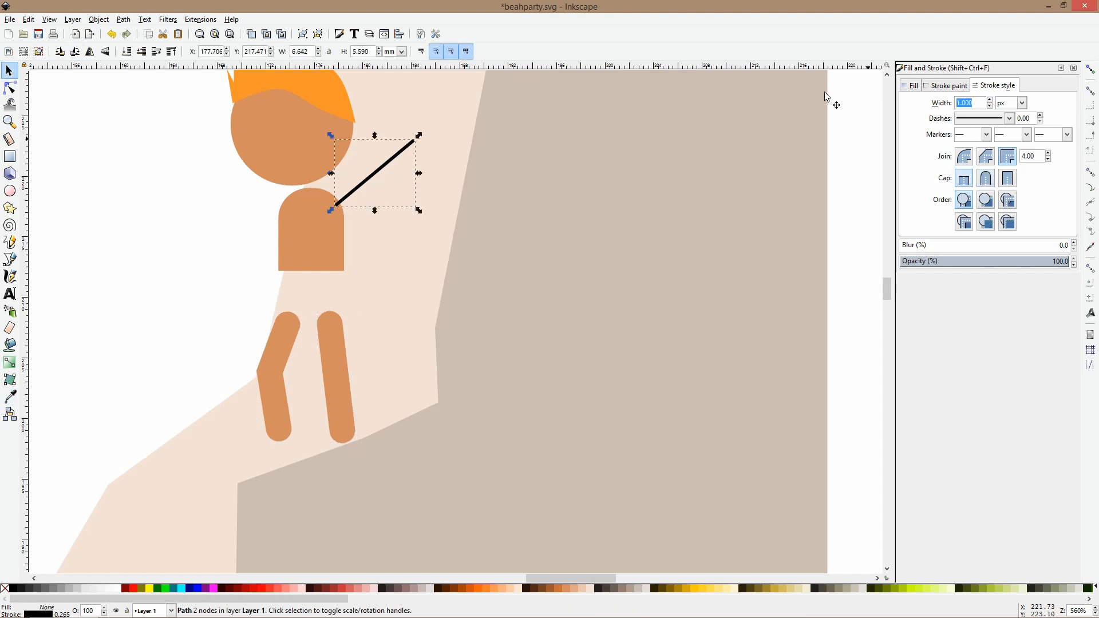
type("7")
key("Return")
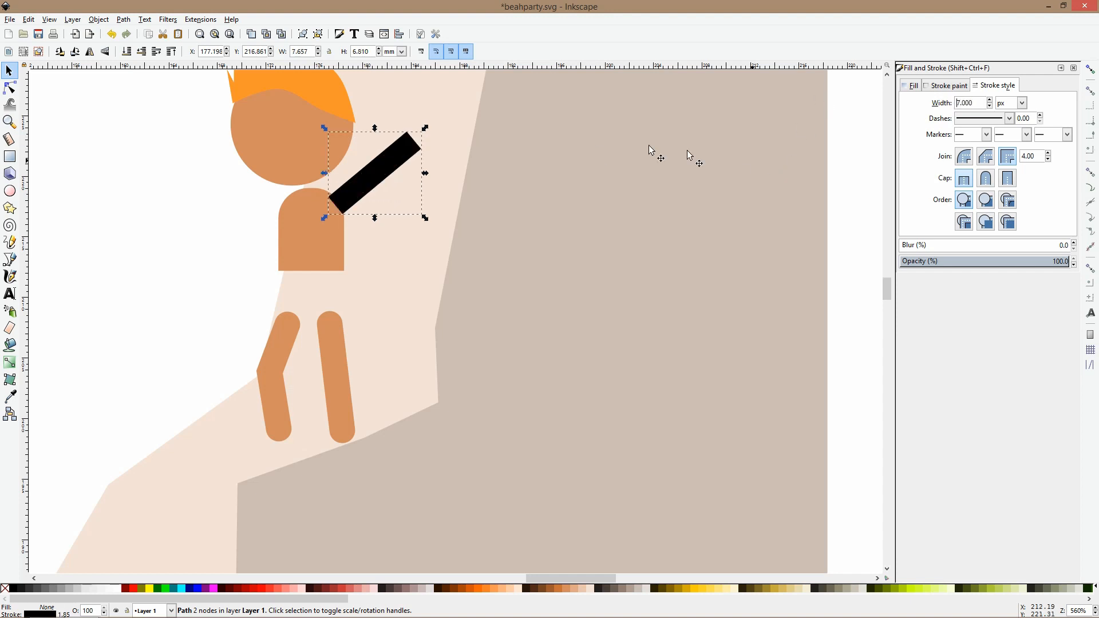
left_click(985, 178)
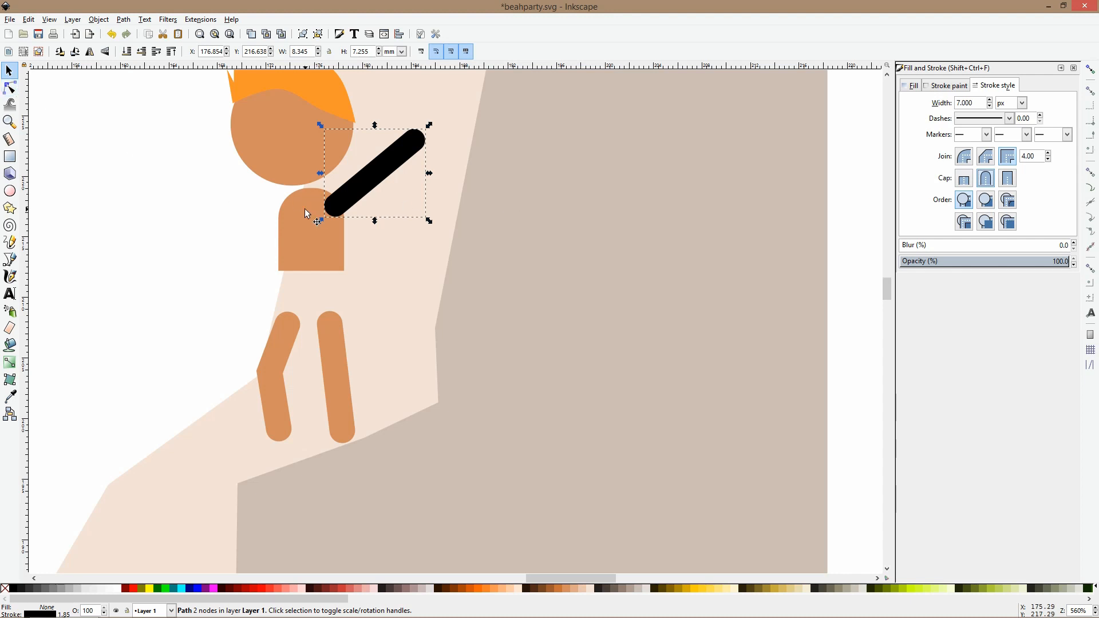
Rotate the arm slightly clockwise to a flatter angle and show its nodes for editing.
left_click(368, 194)
mouse_move(427, 128)
left_mouse_down()
mouse_move(441, 167)
mouse_move(438, 140)
left_mouse_up()
left_click(10, 89)
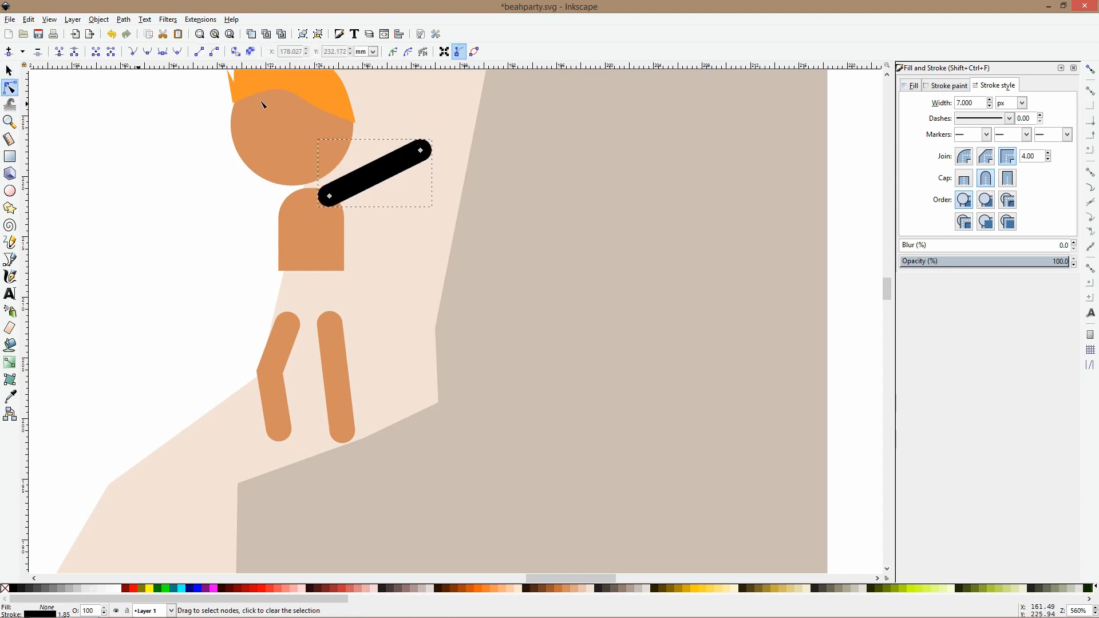
Shorten the orange-haired figure's arm, start it at the shoulder, and give its stroke the torso's skin colour.
mouse_move(423, 149)
left_mouse_down()
mouse_move(369, 181)
mouse_move(390, 182)
mouse_move(336, 203)
left_mouse_up()
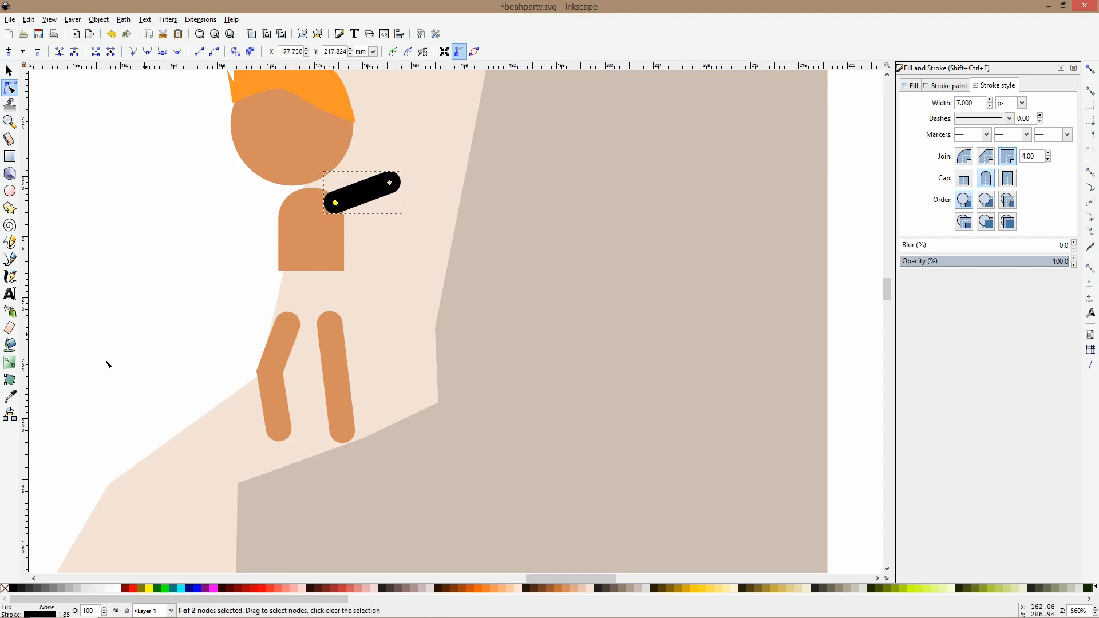
left_click(10, 396)
left_click(302, 246, "shift")
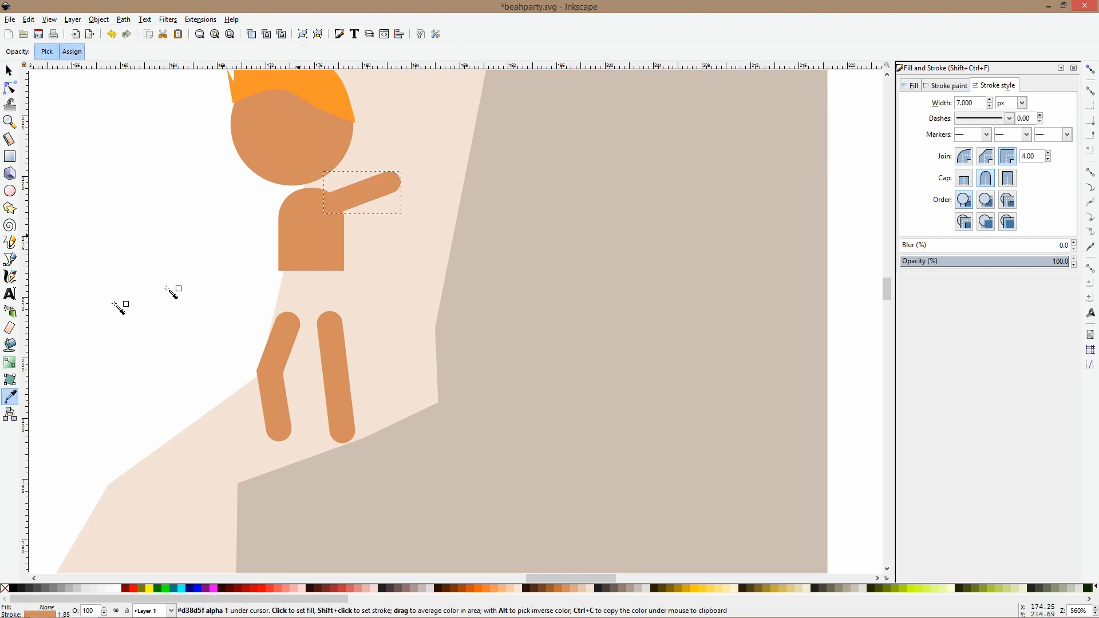
Draw a closed straight-sided outline of swim shorts with a small crotch notch over the figure's hips and upper legs.
key("b")
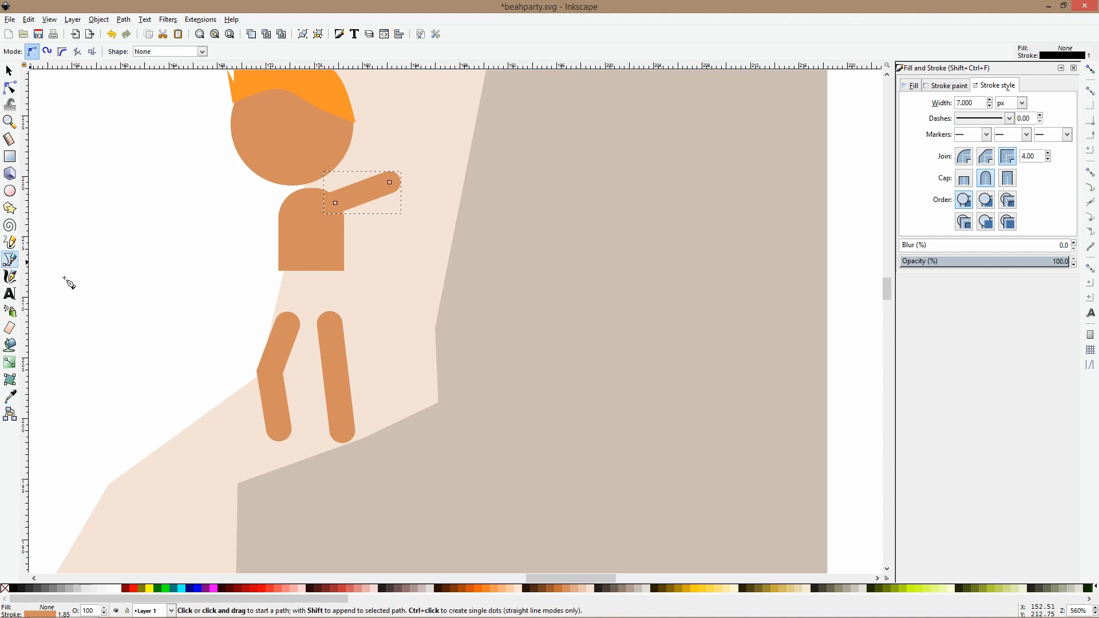
left_click(281, 265)
left_click(263, 335)
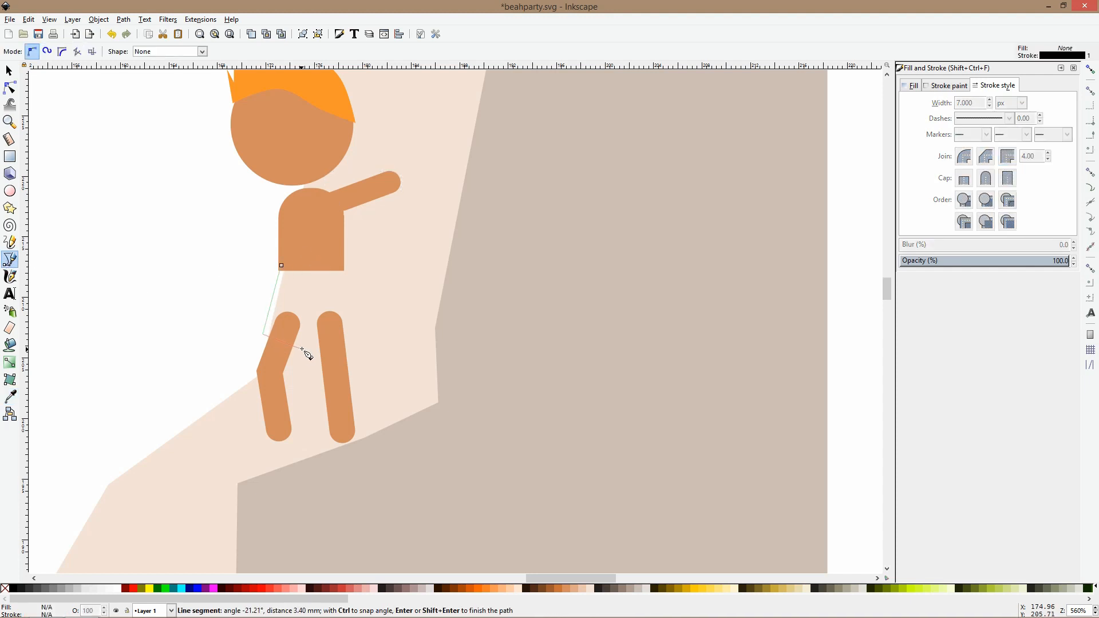
left_click(306, 347)
left_click(311, 334)
left_click(314, 353)
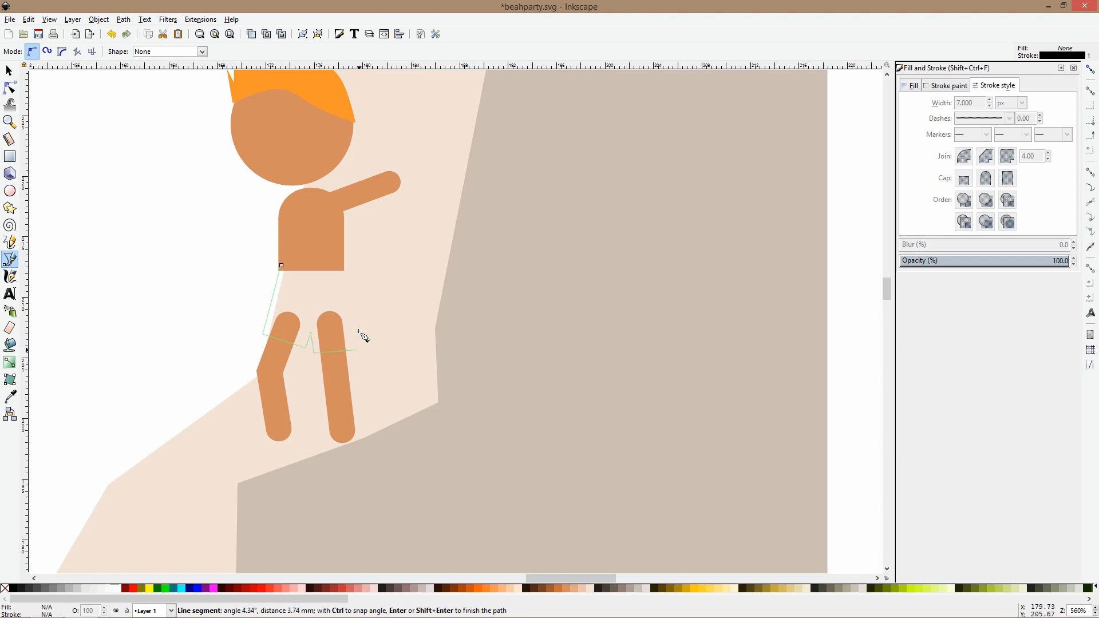
left_click(347, 265)
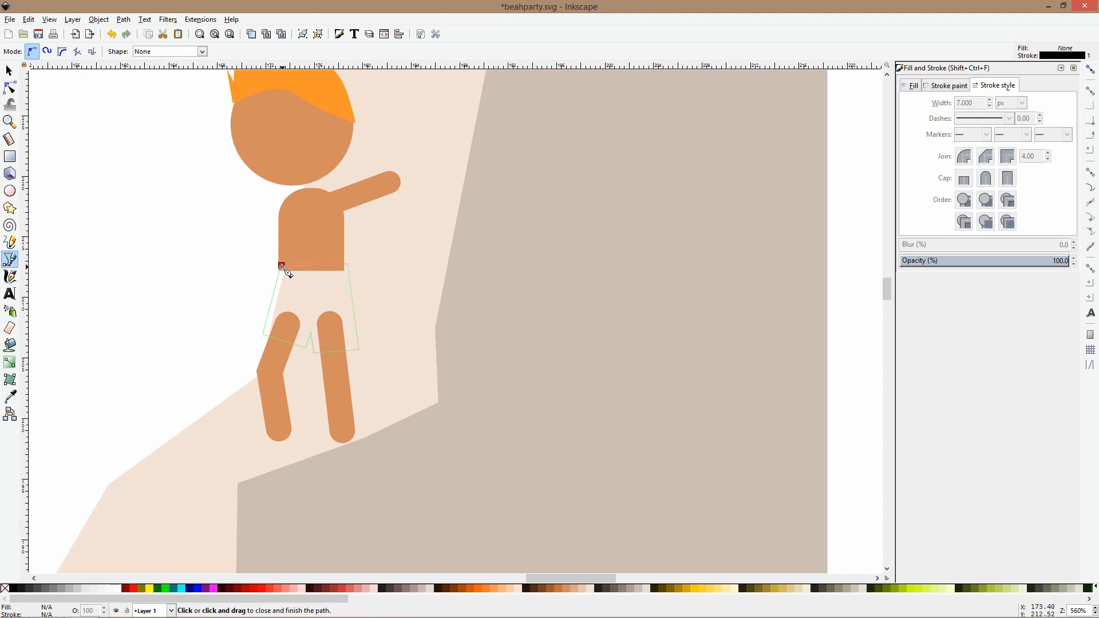
left_click(282, 266)
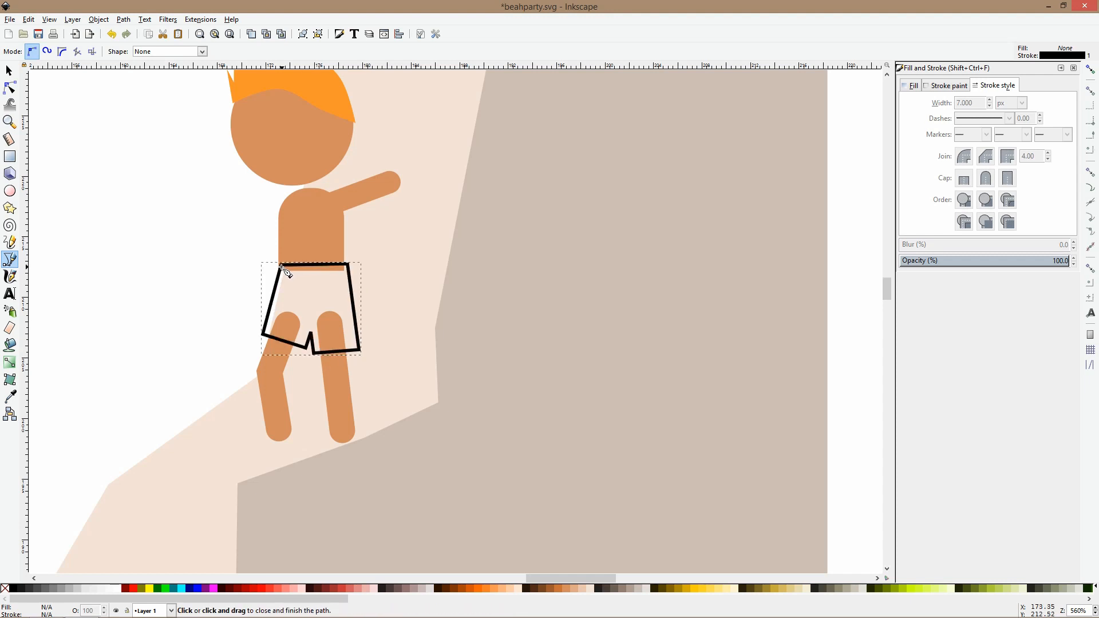
Fill the shorts with light salmon pink and remove their stroke.
left_click(288, 588)
left_click(963, 84)
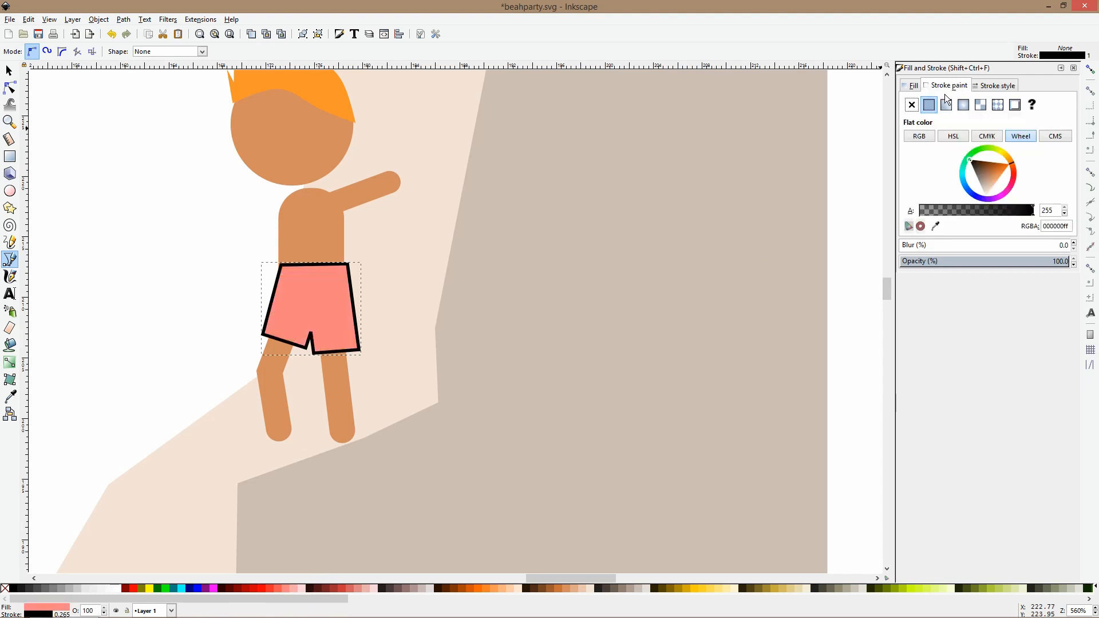
left_click(912, 105)
Select all parts of the orange-haired figure and shift it slightly to the left on the cliff ledge.
scroll(392, 246, "down", 6)
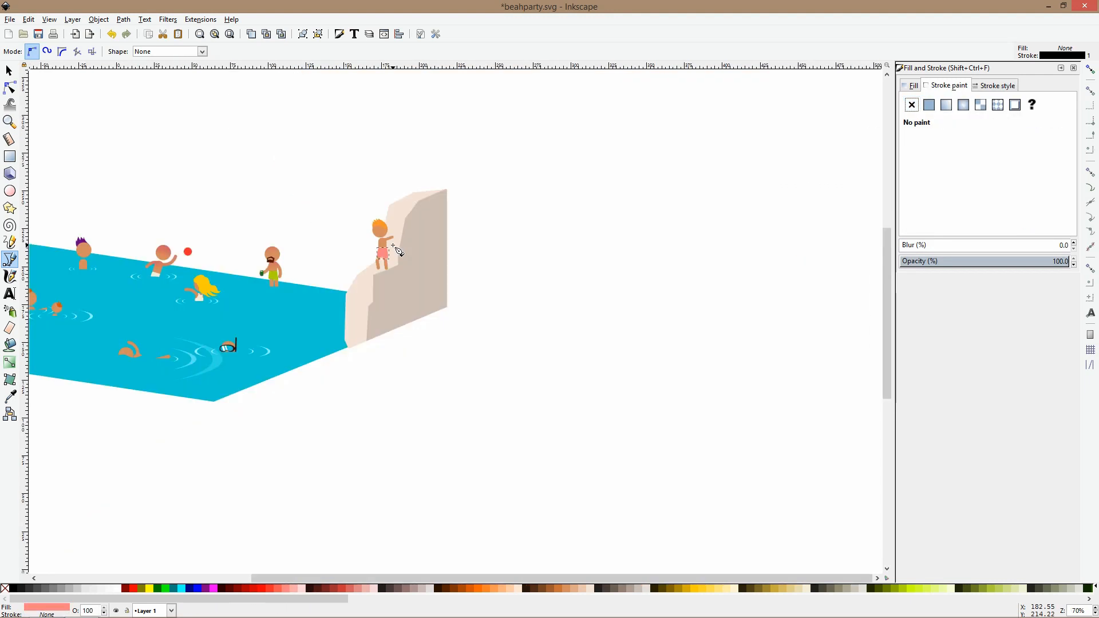
left_click(8, 70)
key("Escape")
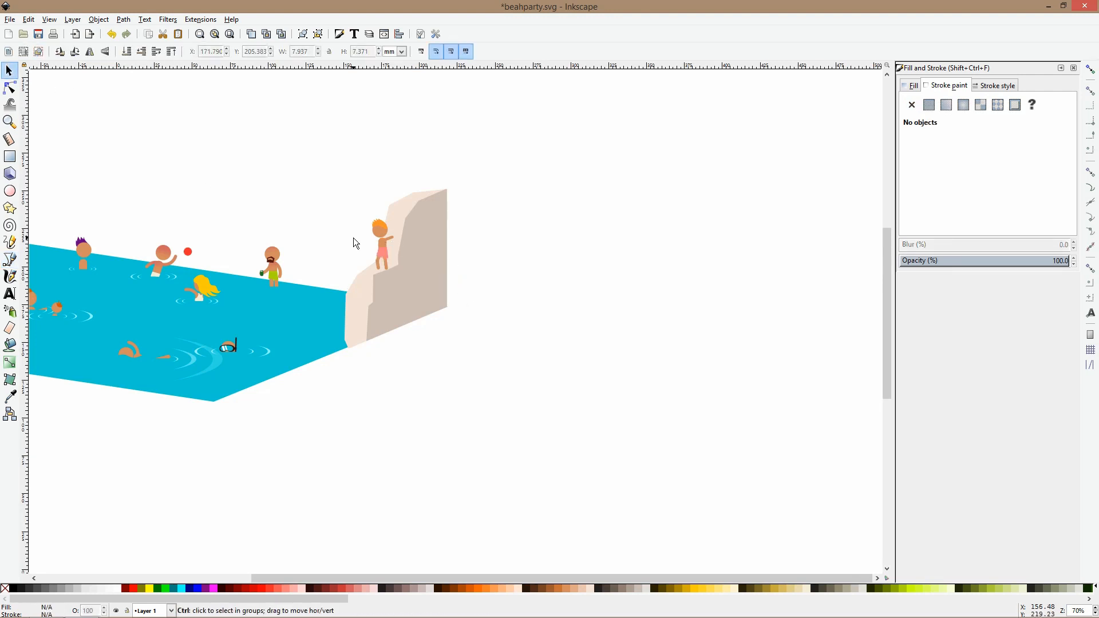
scroll(352, 238, "up", 2)
left_click_drag(345, 176, 464, 336)
left_click_drag(415, 262, 409, 263)
key("Escape")
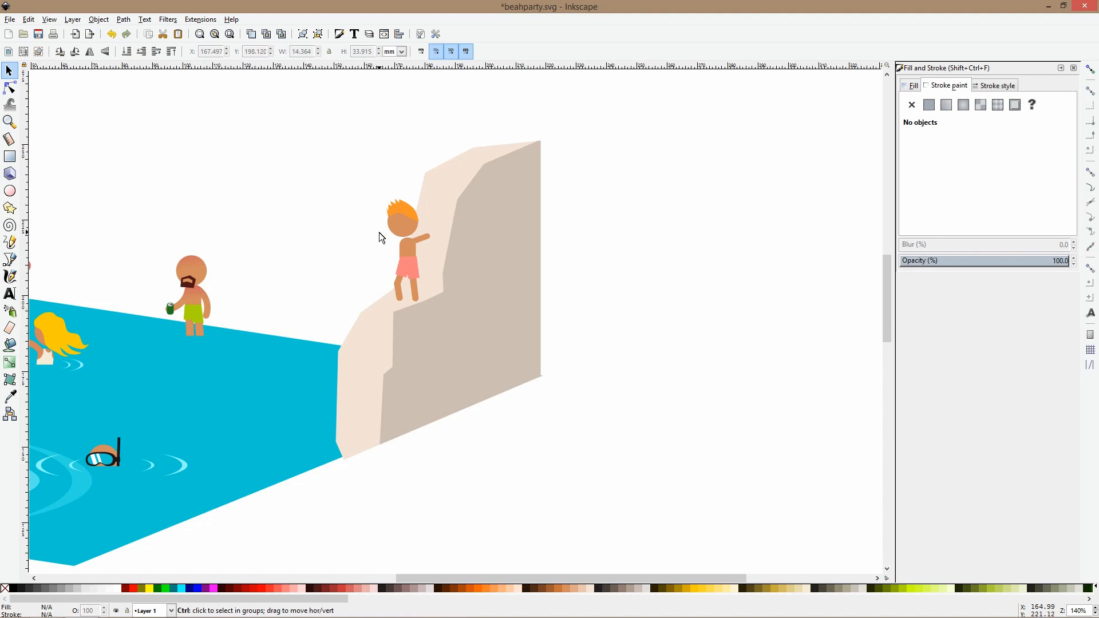
Copy the head and torso of the purple-haired swimmer, leaving the hair out.
scroll(379, 232, "down", 1)
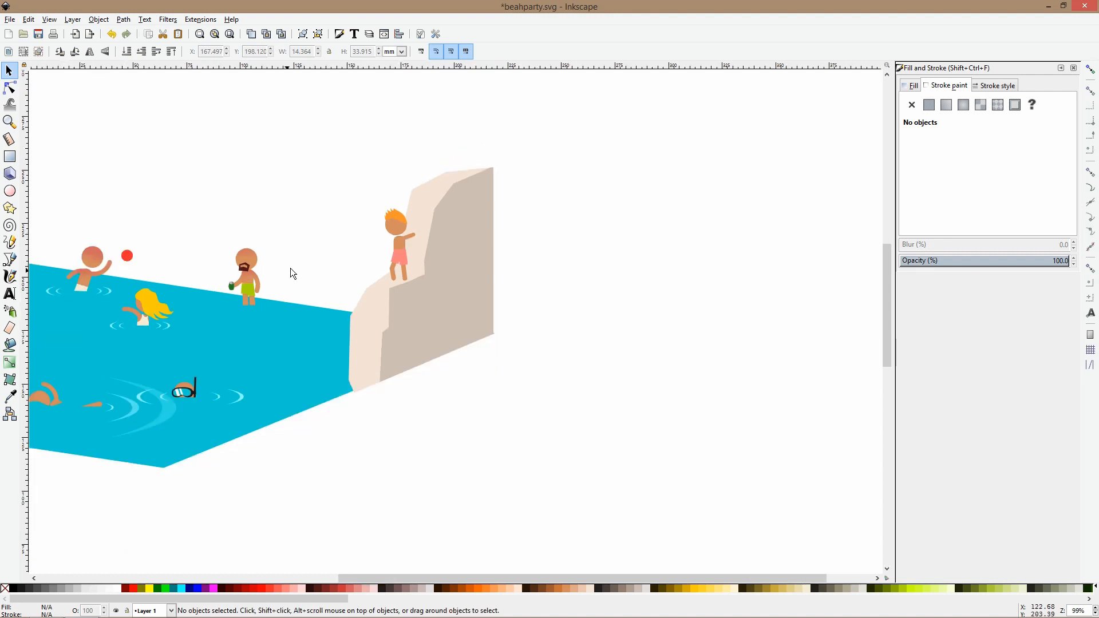
scroll(290, 268, "down", 2)
scroll(138, 268, "up", 4)
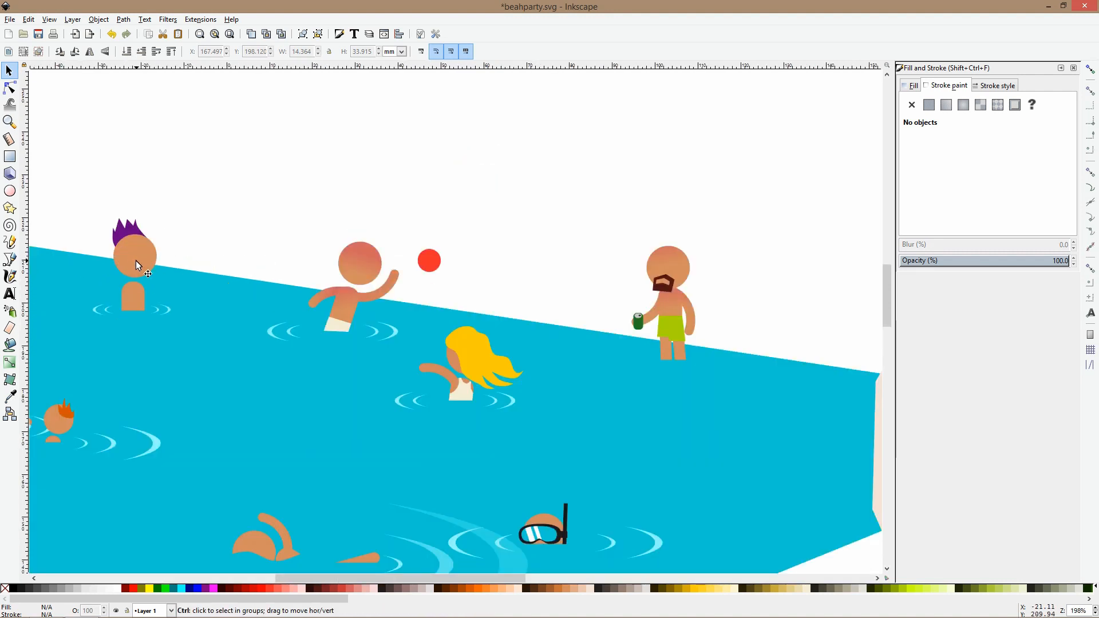
left_click(135, 258, "ctrl")
left_click(135, 299, "ctrl+shift")
key("Escape")
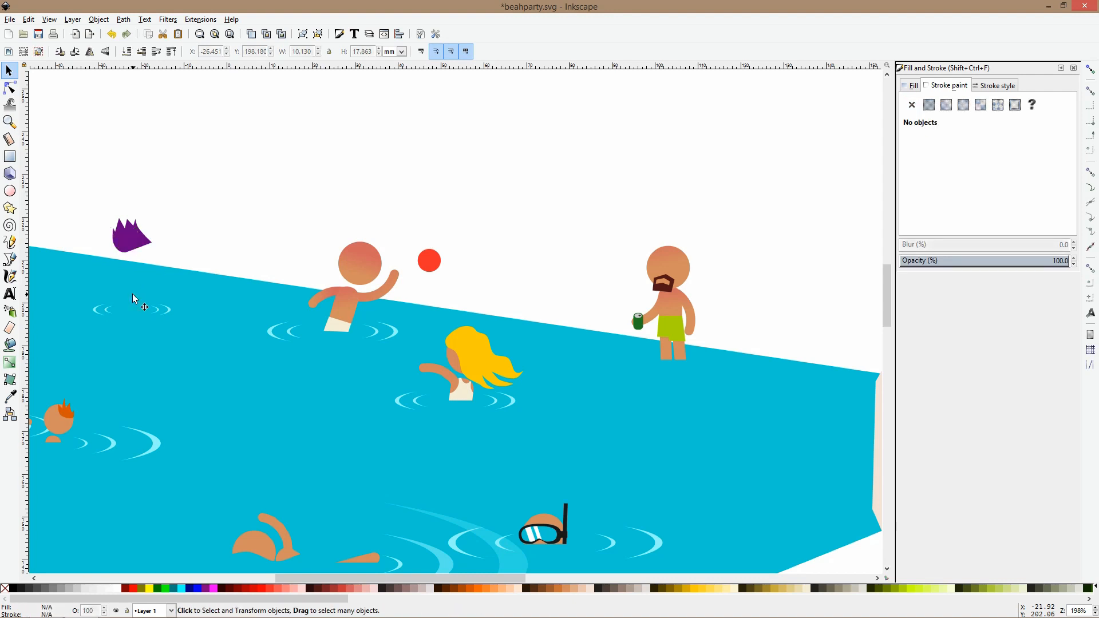
Group all parts of the orange-haired figure on the cliff.
scroll(132, 295, "down", 6)
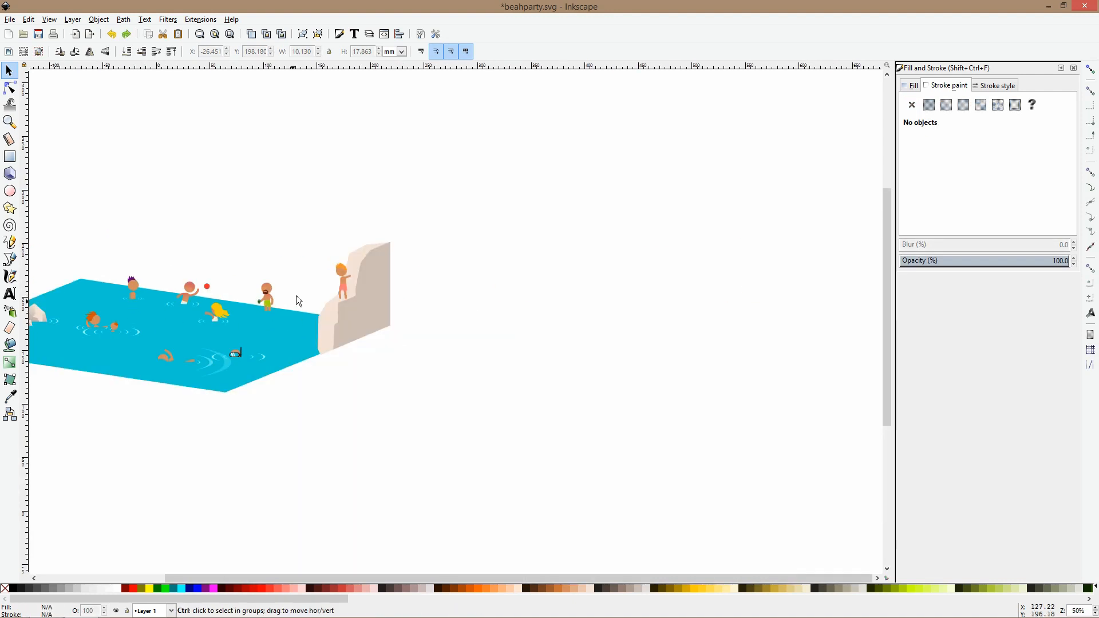
scroll(296, 295, "up", 6)
left_click_drag(361, 136, 613, 403)
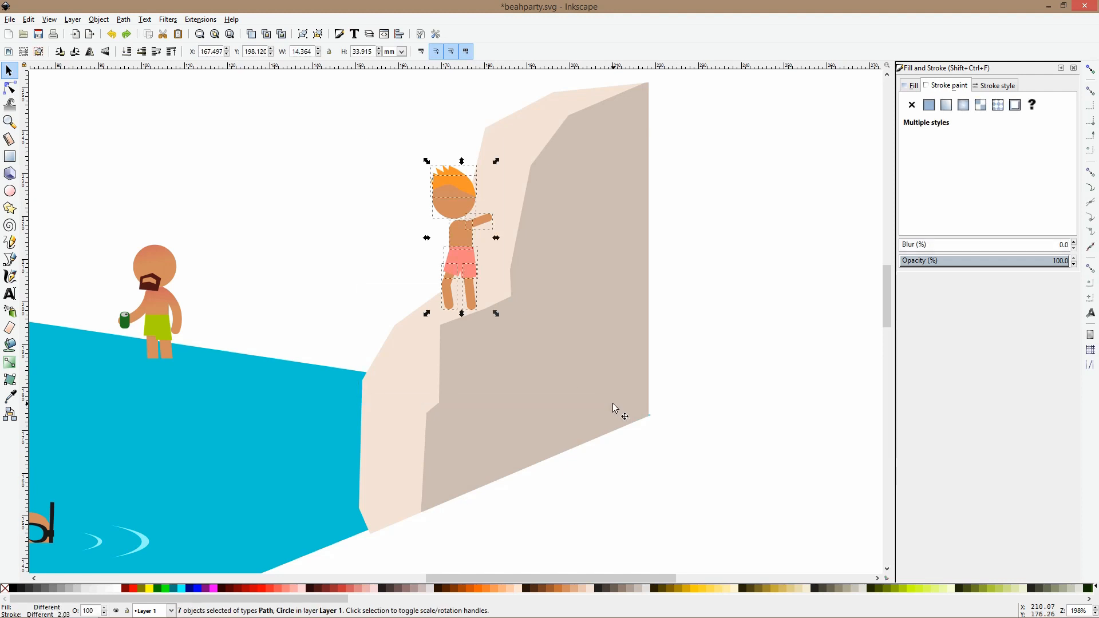
Paste the copied head and torso beside the cliff and rotate them counter-clockwise into a head-first diving pose above the water.
key("ctrl+v")
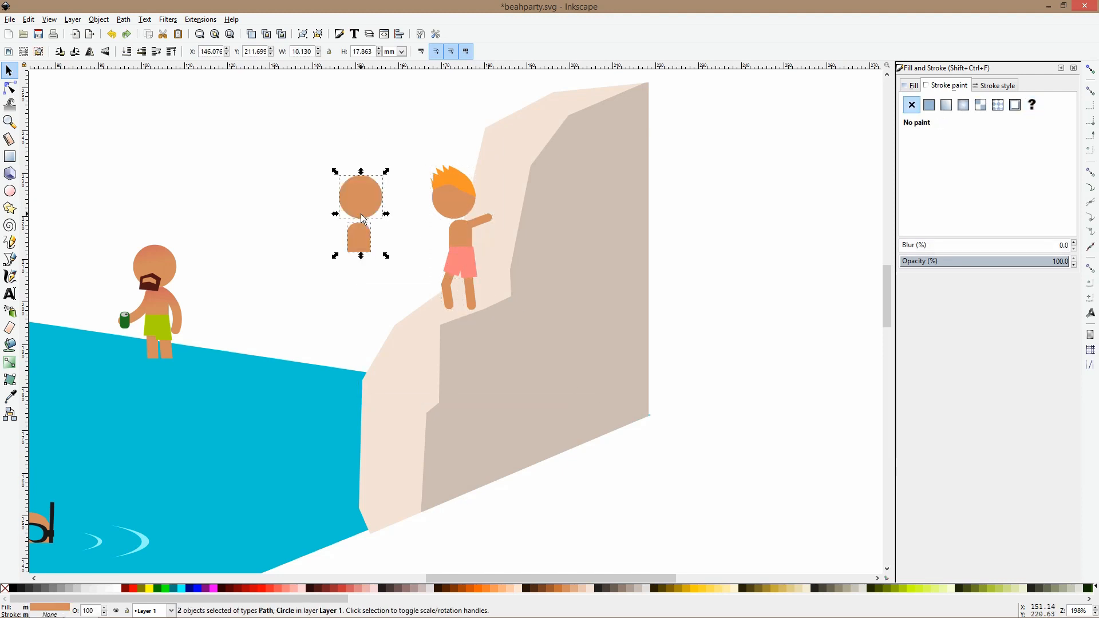
key("bracketleft")
key("bracketleft")
key("bracketleft")
key("bracketleft")
key("bracketleft")
key("bracketleft")
key("bracketleft")
key("bracketleft")
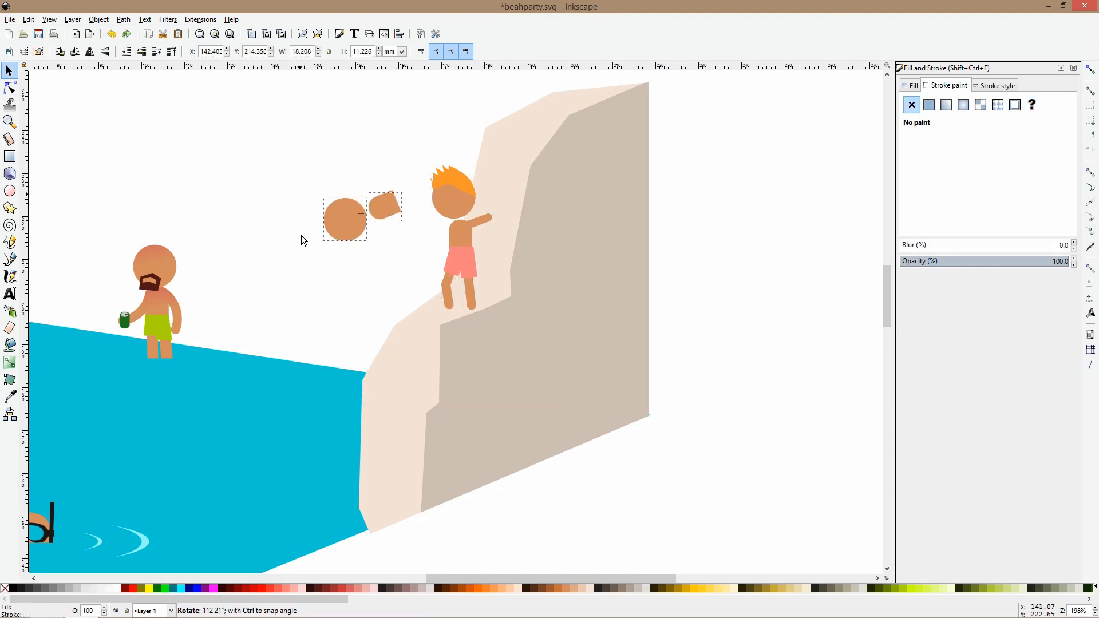
left_click_drag(387, 199, 356, 245)
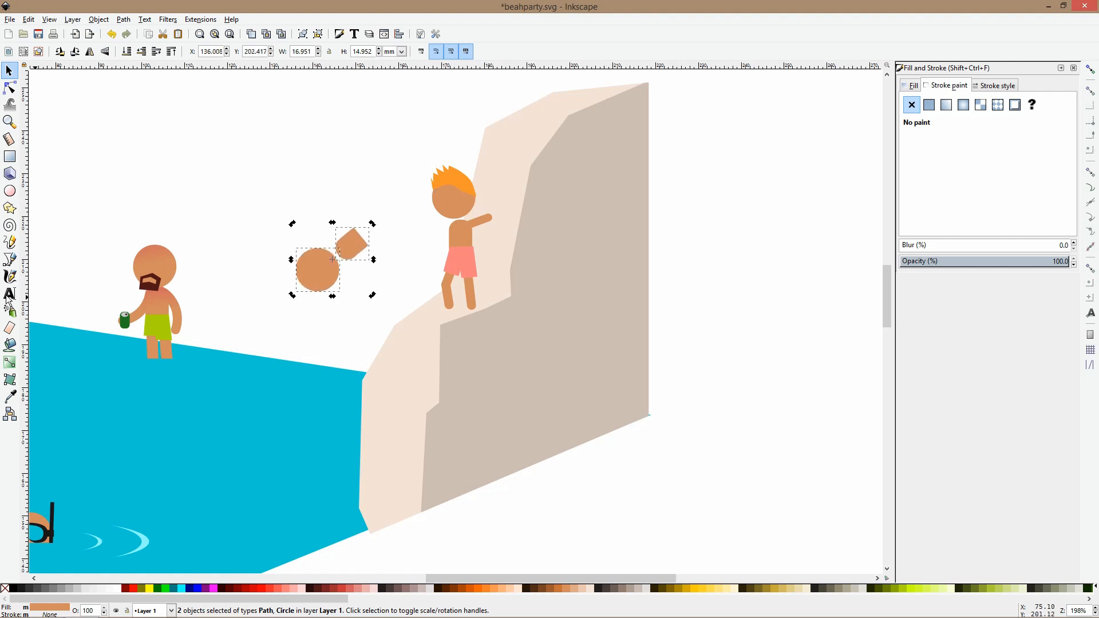
Copy the bearded man's free arm onto the diver's torso and give its stroke the flat skin colour d38d5f.
left_click(183, 324, "ctrl")
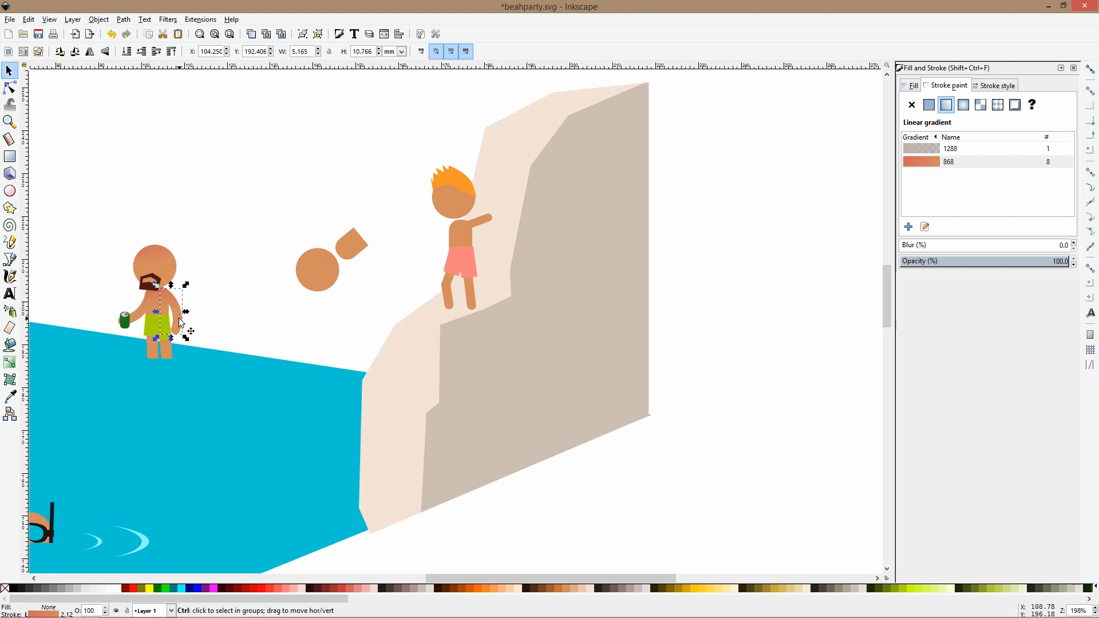
key("ctrl+v")
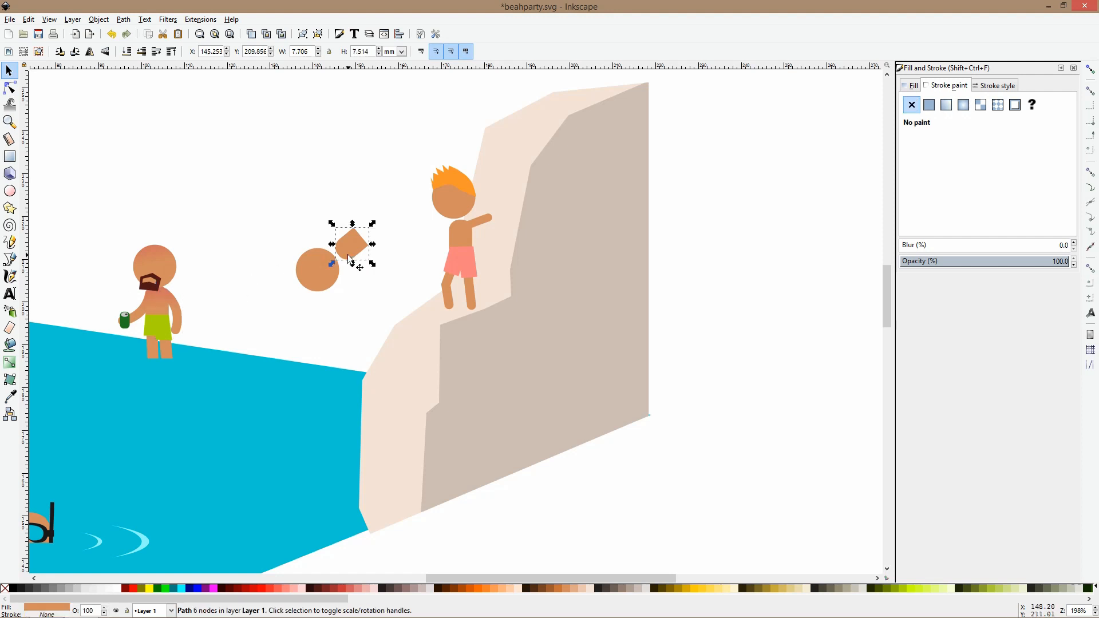
left_click(9, 398)
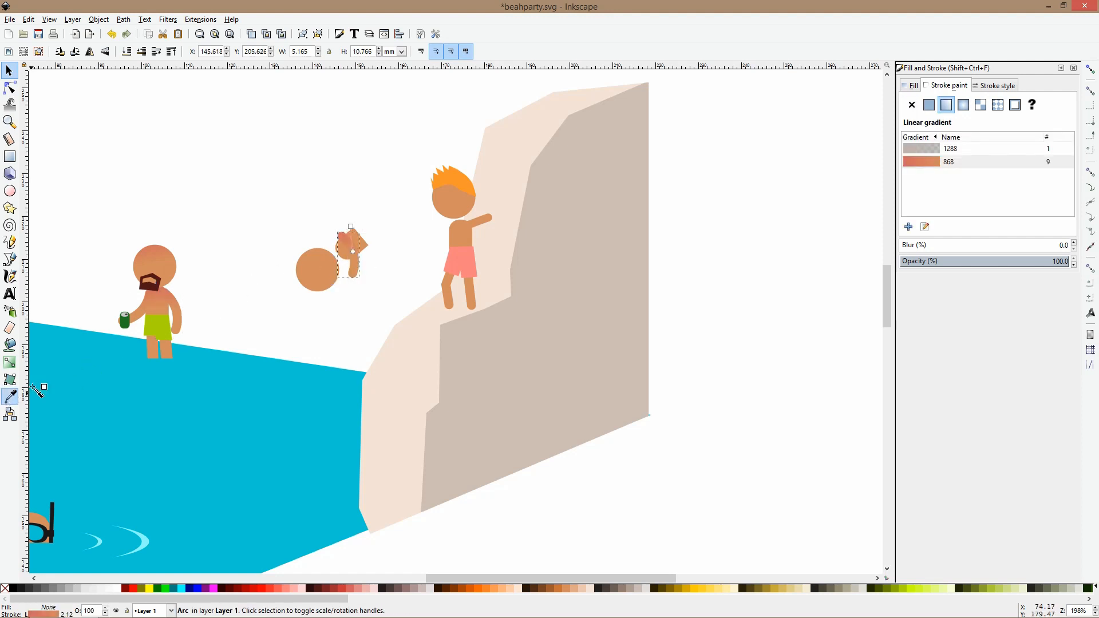
left_click(324, 285)
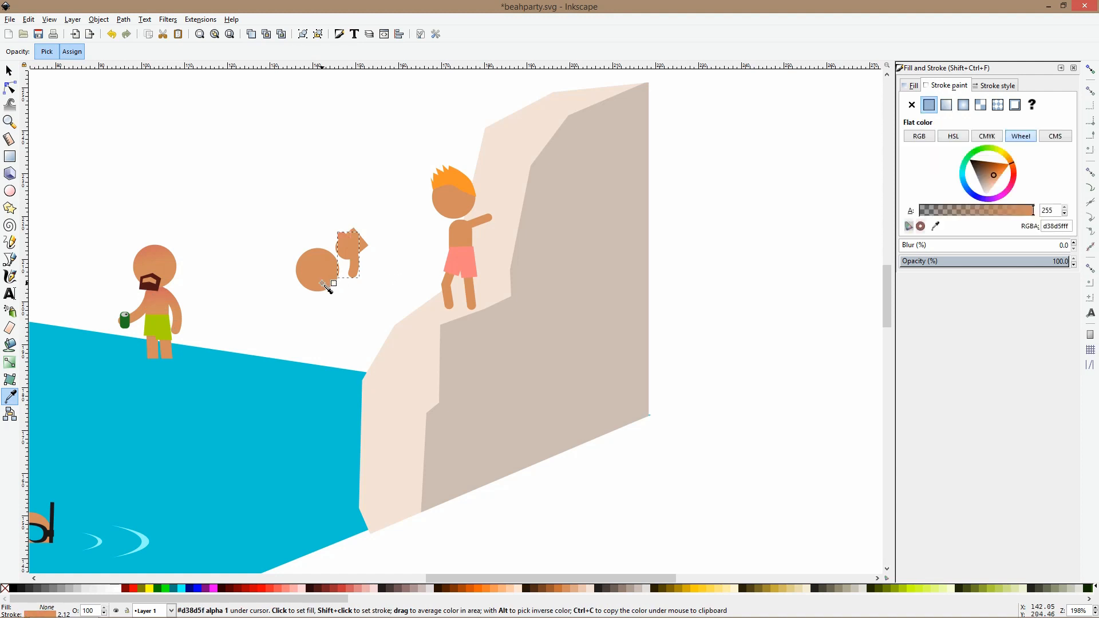
Rotate the arm to curve from the diver's torso under the head, and place a duplicate curving over the head.
key("s")
left_click(352, 244)
left_click_drag(362, 230, 346, 264)
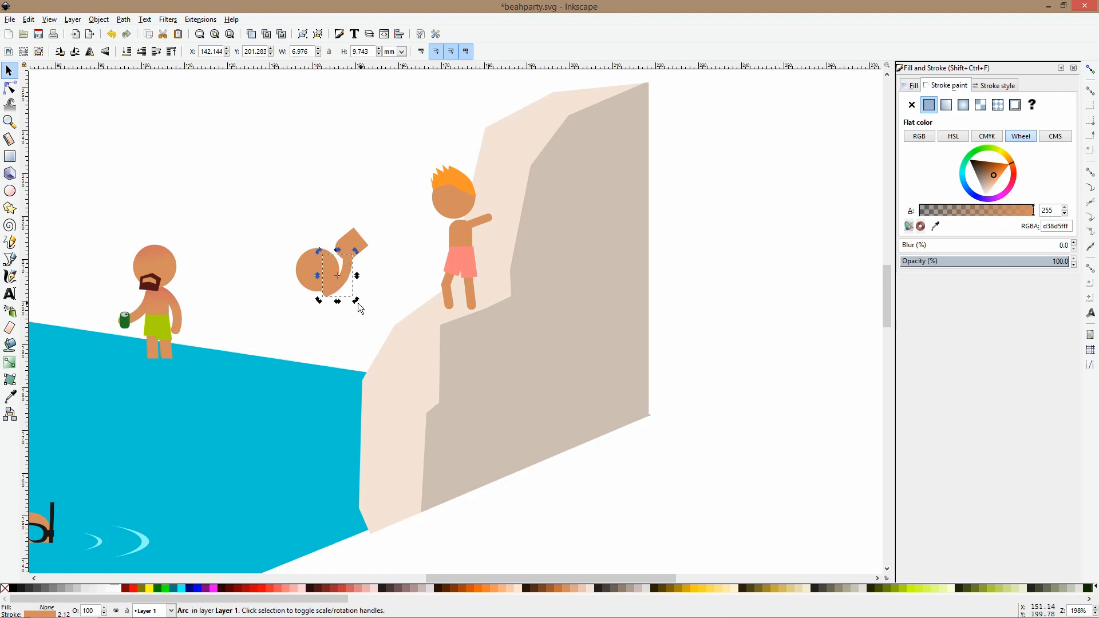
mouse_move(356, 298)
left_mouse_down()
mouse_move(297, 312)
mouse_move(372, 267)
mouse_move(318, 243)
left_mouse_up()
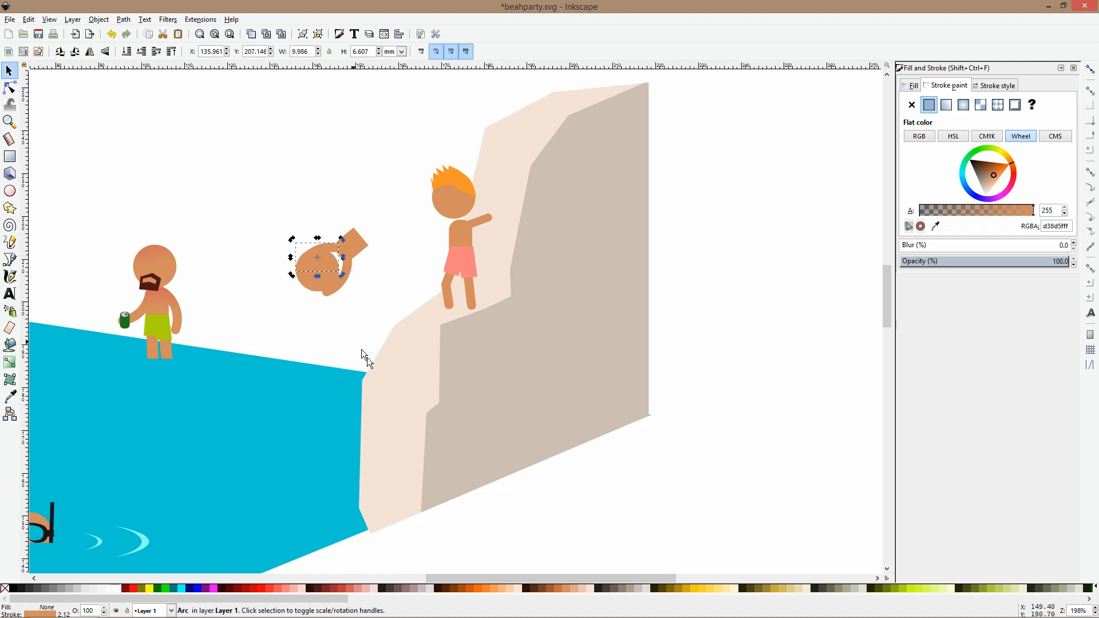
key("Escape")
Adjust the diver's torso slightly up and to the left so it fits against the arms.
scroll(348, 221, "up", 1, "ctrl")
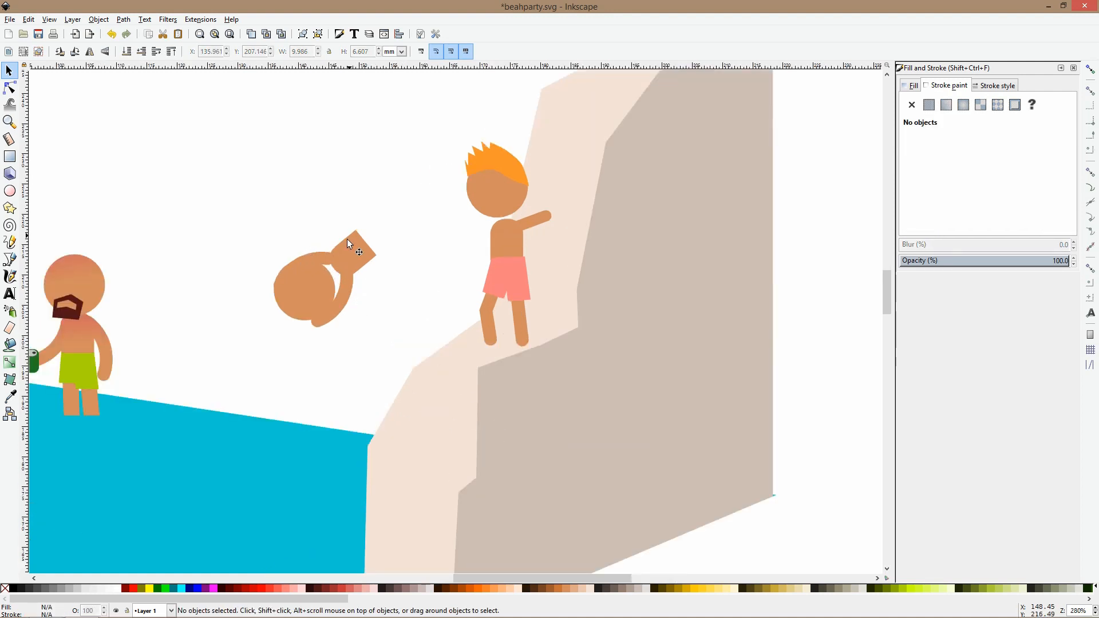
left_click(362, 246)
left_click(362, 245)
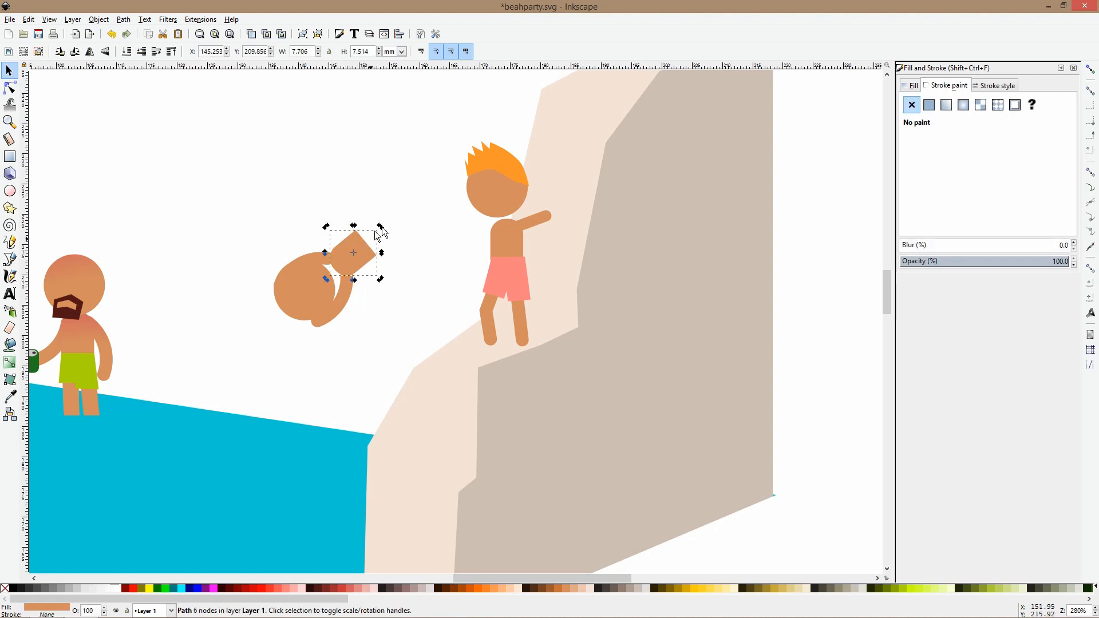
left_click_drag(382, 225, 369, 222)
left_click(6, 265)
key("space")
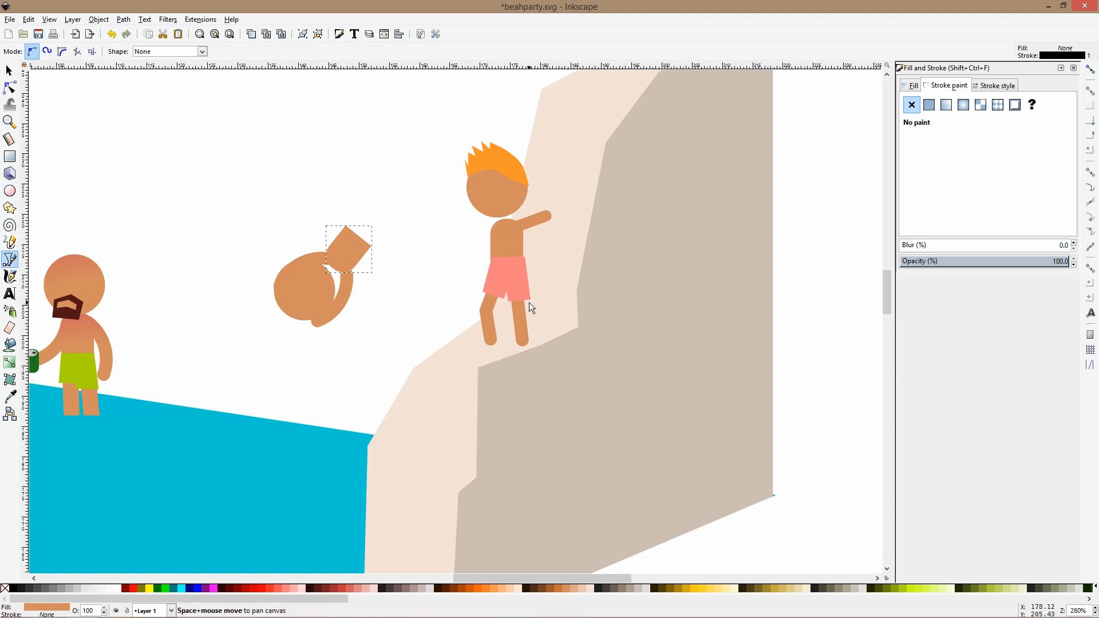
Copy both legs of the orange-haired figure and paste them above the diver.
left_click(522, 314, "ctrl")
left_click(490, 321, "ctrl+shift")
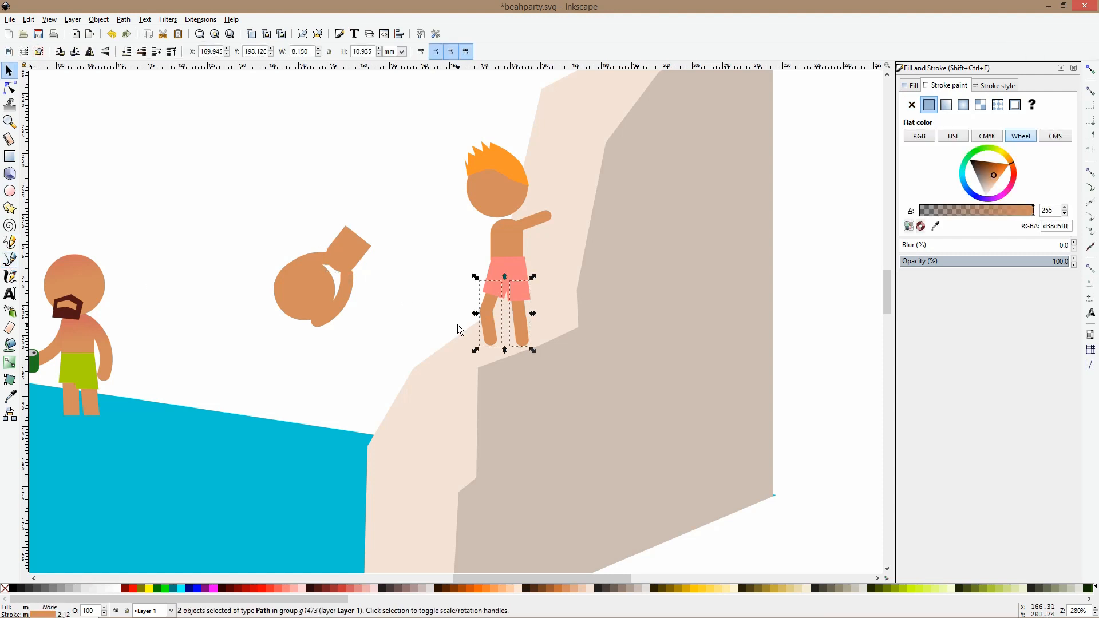
scroll(399, 225, "up", 4)
key("ctrl+c")
key("ctrl+v")
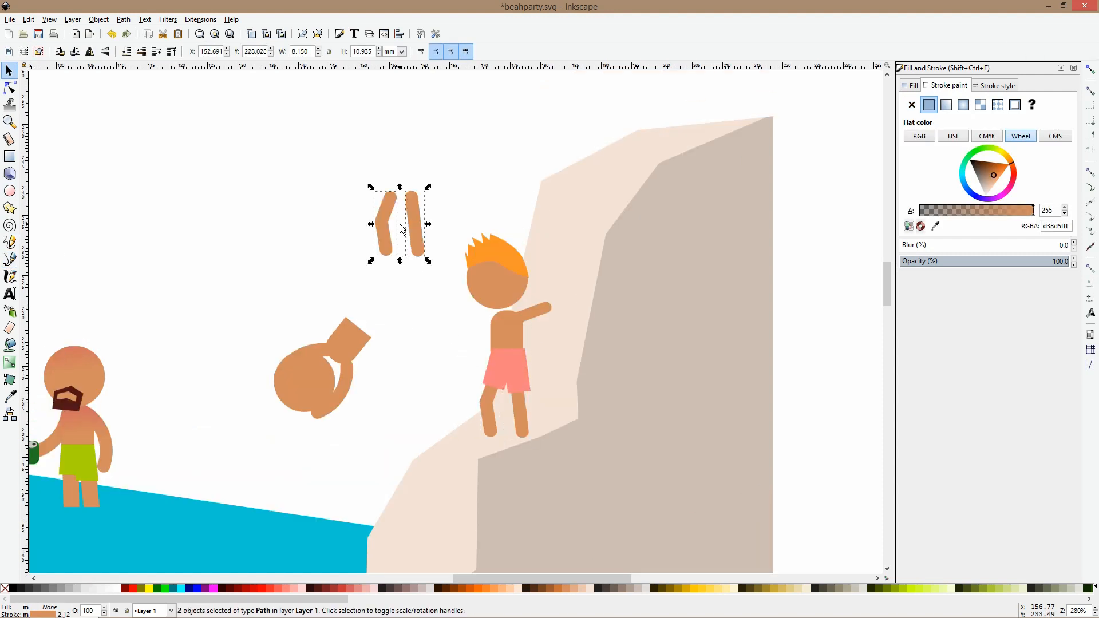
Turn the pasted legs upside down and position them just above the diver's torso.
left_click_drag(428, 188, 335, 274)
left_click_drag(416, 224, 392, 245)
left_click(429, 246)
left_click(401, 277)
left_click(405, 265)
left_click(367, 267, "shift")
key("Escape")
Rotate the diver's straight leg slightly clockwise so its foot meets the bent leg's foot.
left_click(369, 273)
left_click(367, 269)
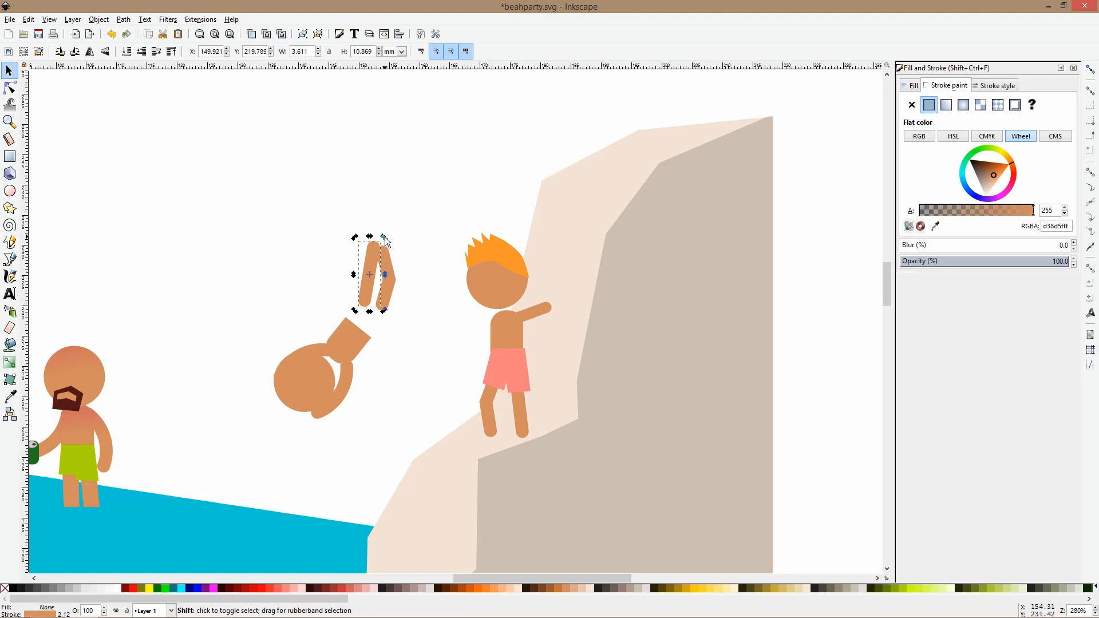
left_click_drag(384, 238, 393, 243)
Delete the arm that curves over the top of the diver's head.
scroll(395, 289, "down", 4)
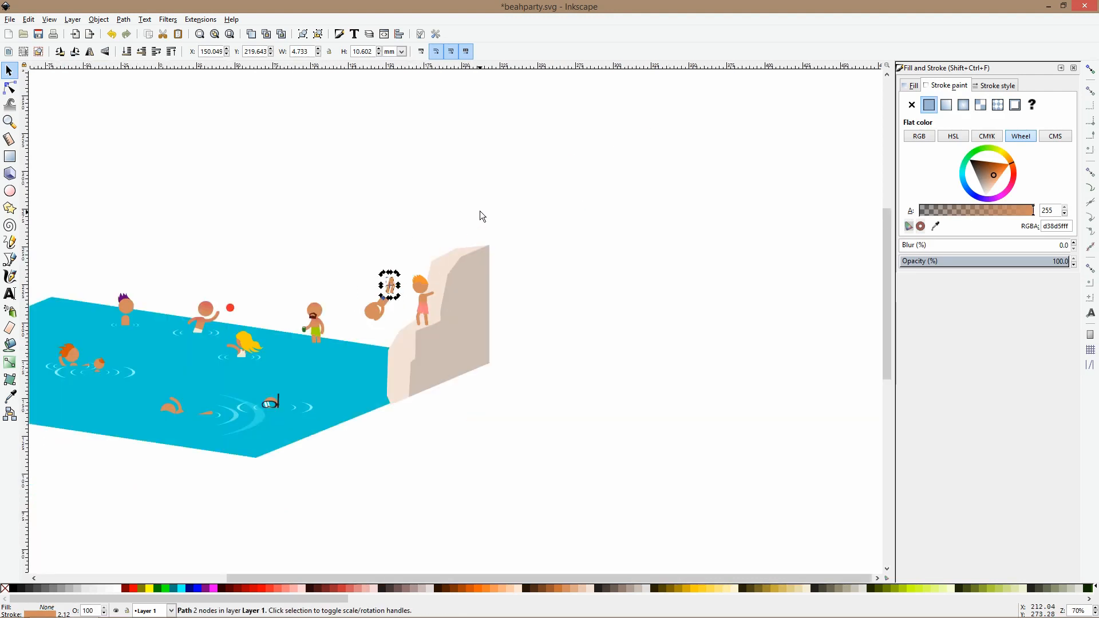
left_click(355, 302)
scroll(355, 302, "up", 4)
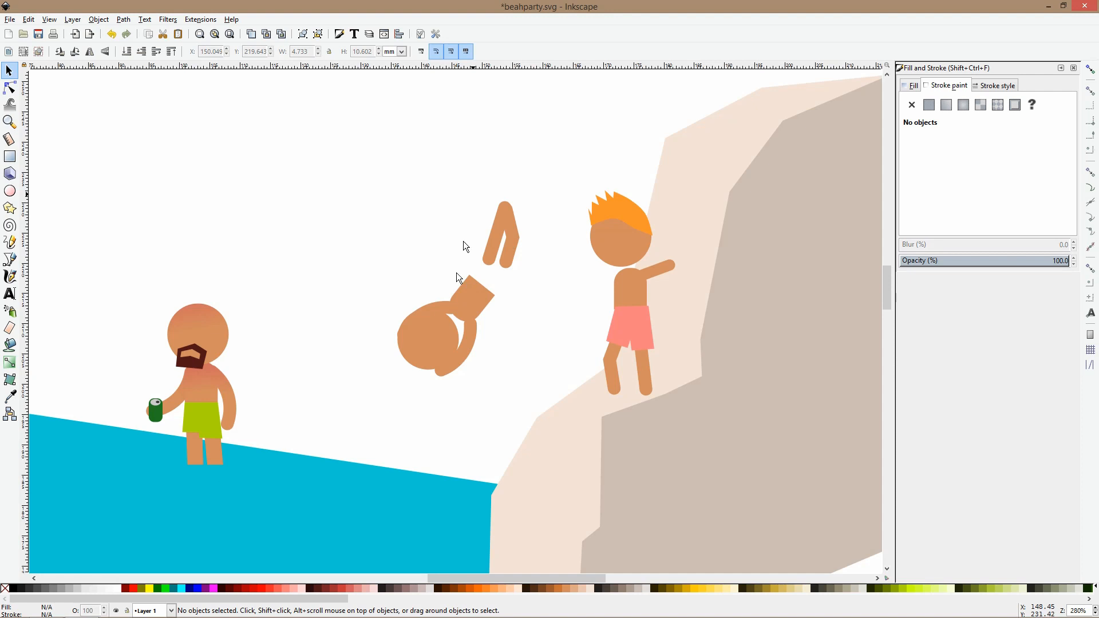
left_click(427, 312, "ctrl")
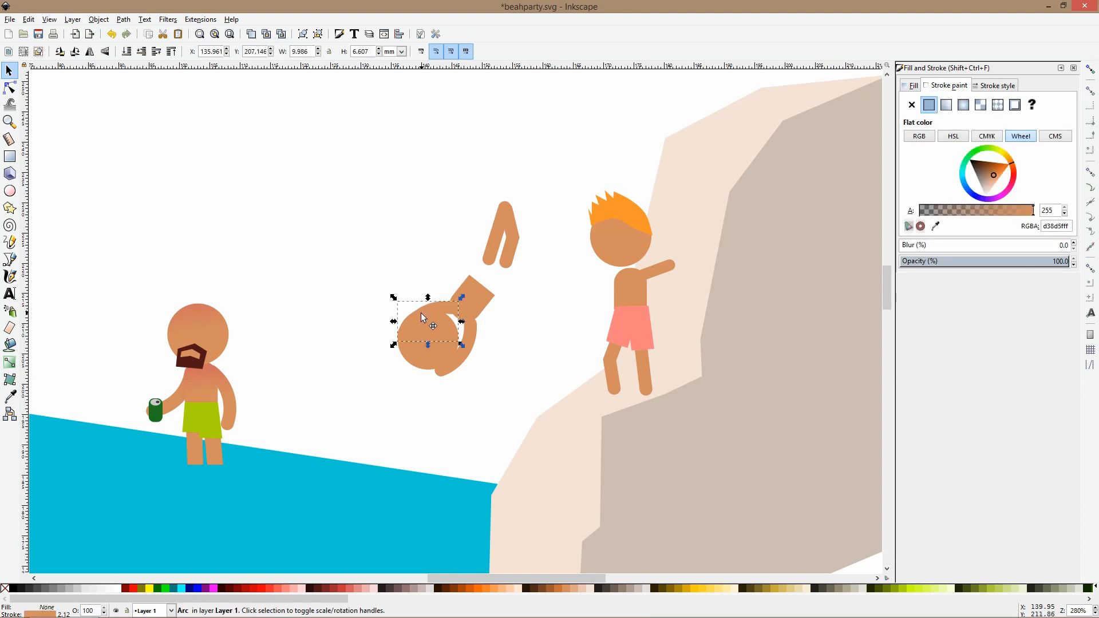
key("Escape")
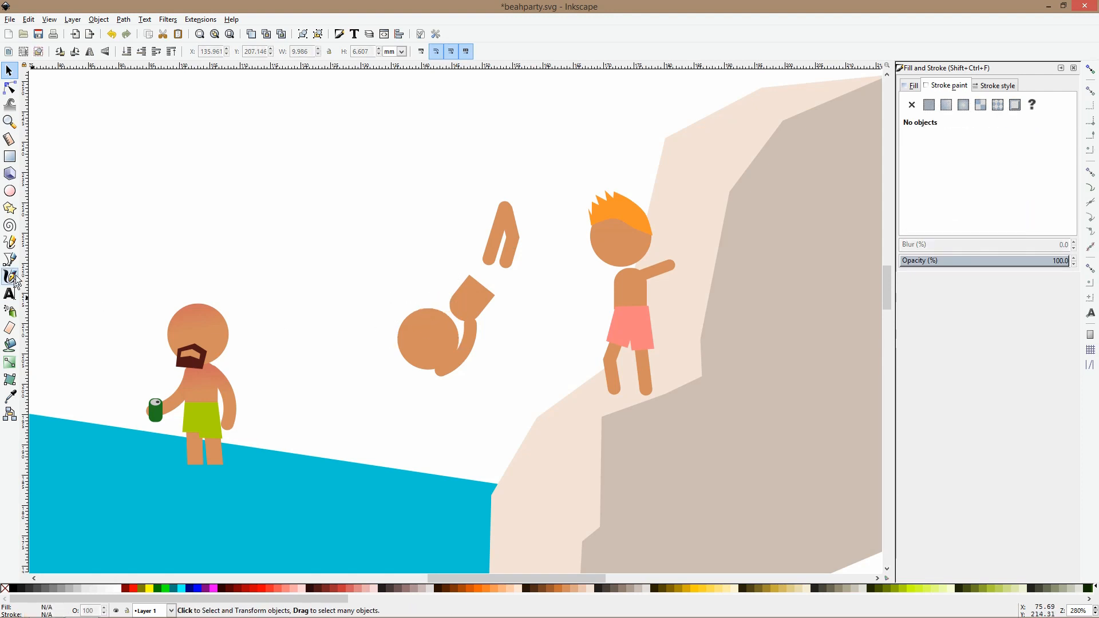
Draw a straight arm line spanning about 10 by 10 mm from the diver's shoulder across the head, and match its stroke to the skin colour.
left_click(10, 259)
left_click(454, 301)
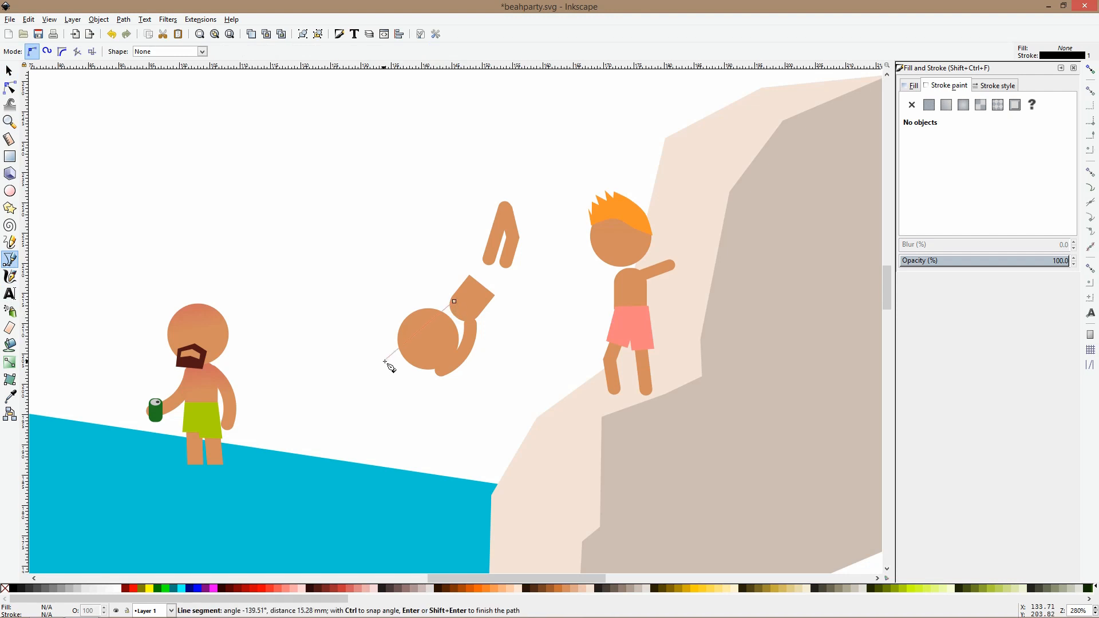
double_click(391, 362)
key("s")
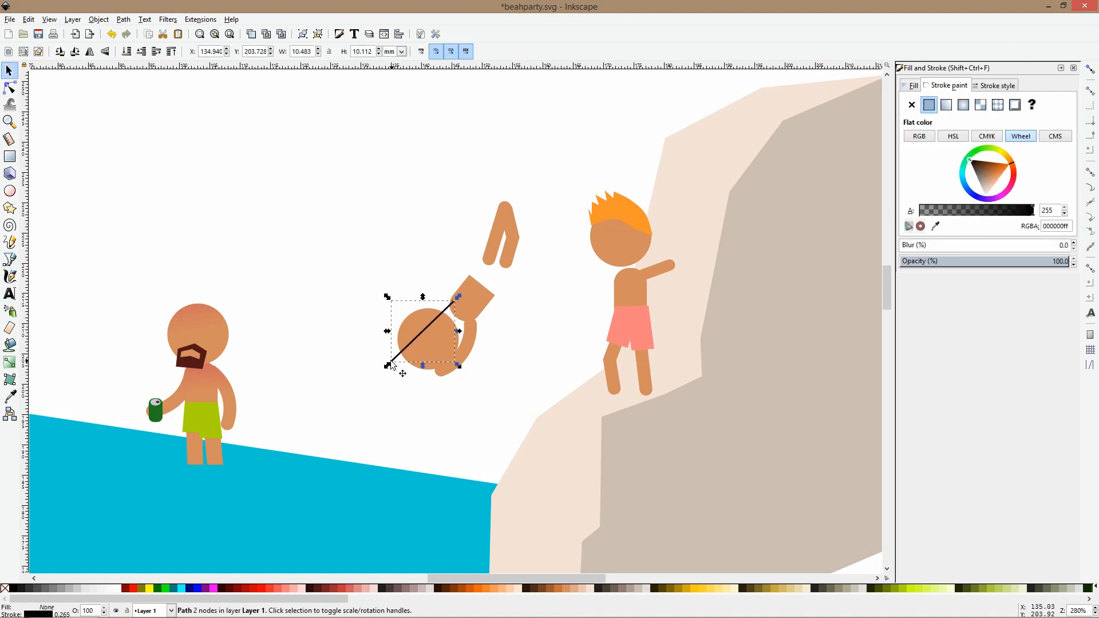
left_click(9, 396)
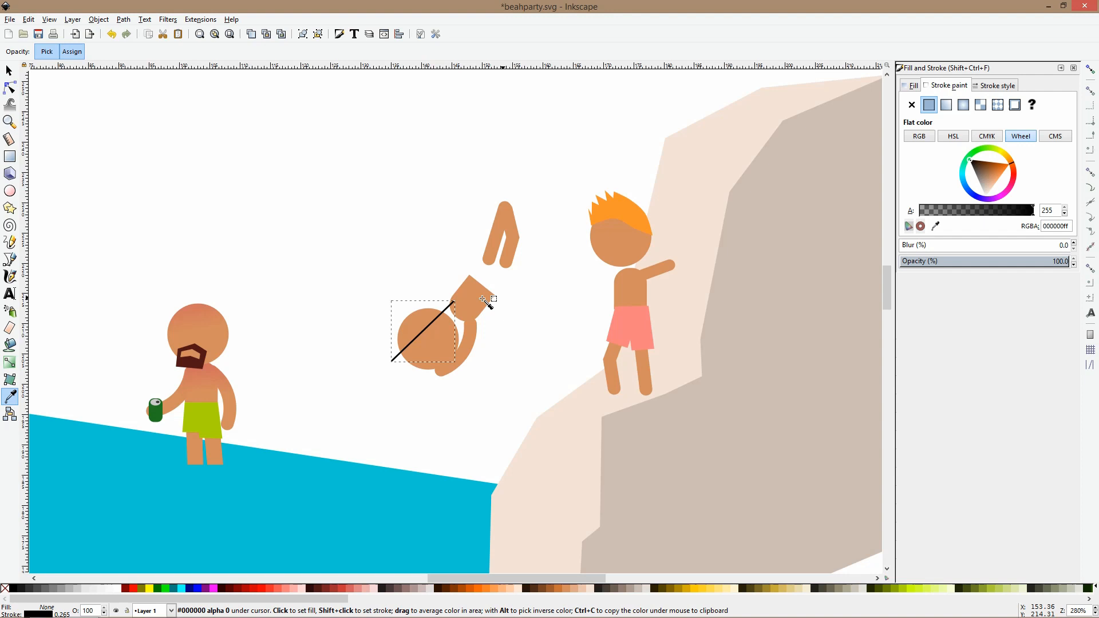
left_click(427, 337, "shift")
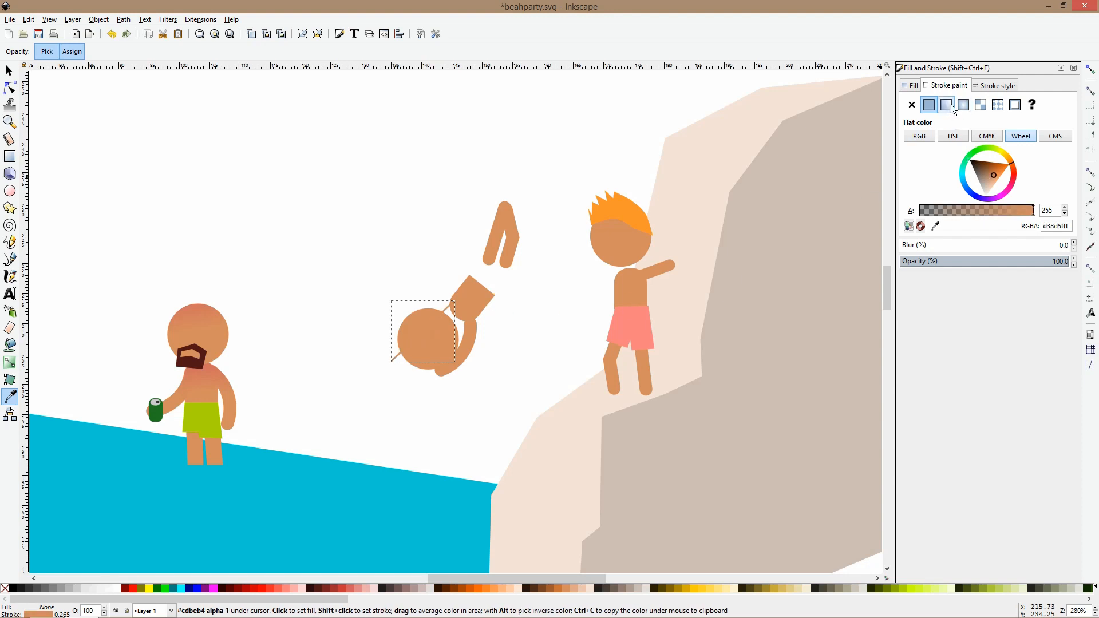
Thicken the diver's new arm line to an 8 px stroke with round caps, and deselect it.
left_click(1007, 86)
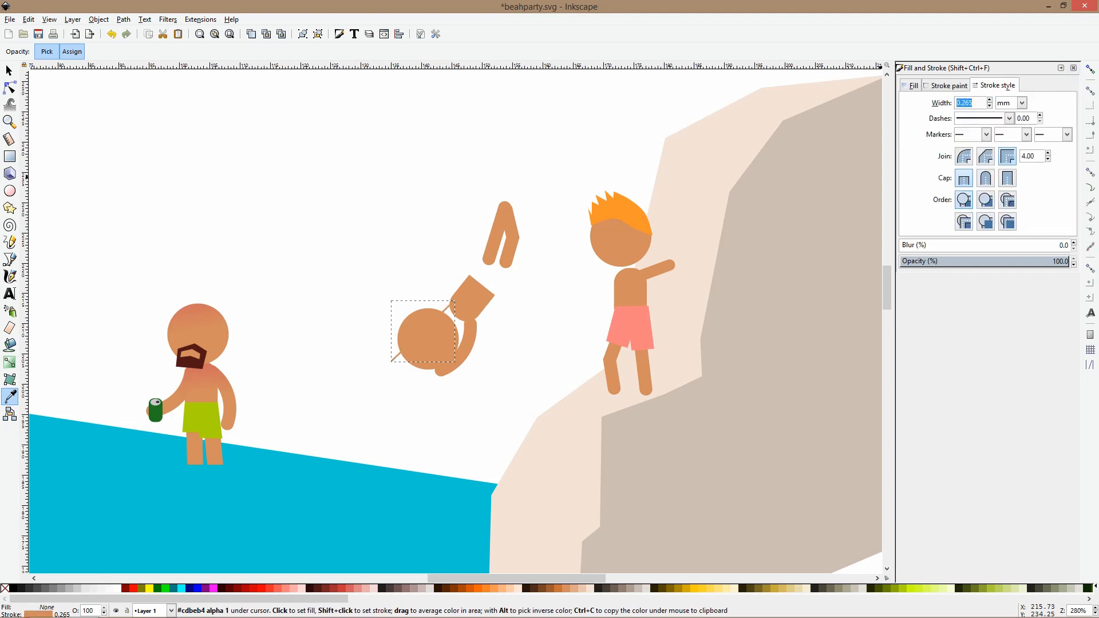
left_click(1022, 103)
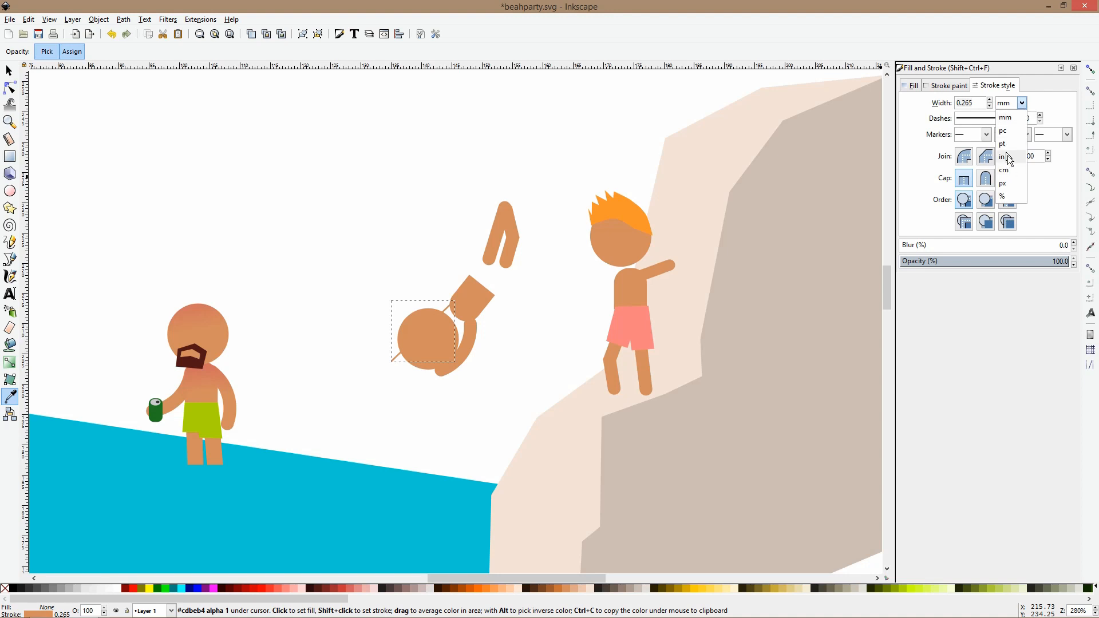
left_click(1007, 186)
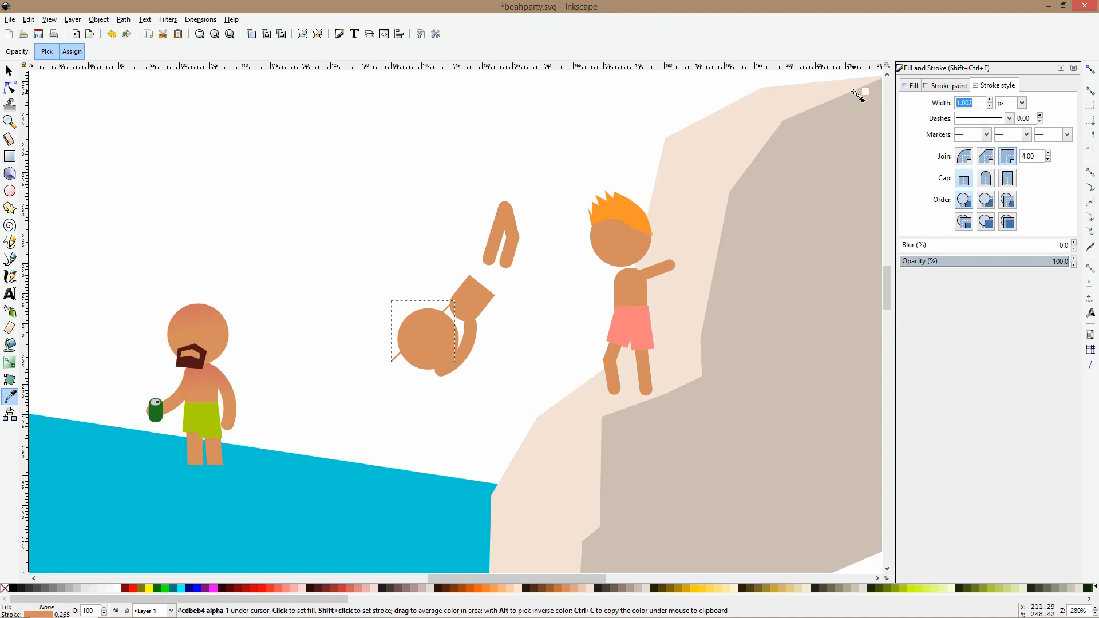
type("7")
key("Return")
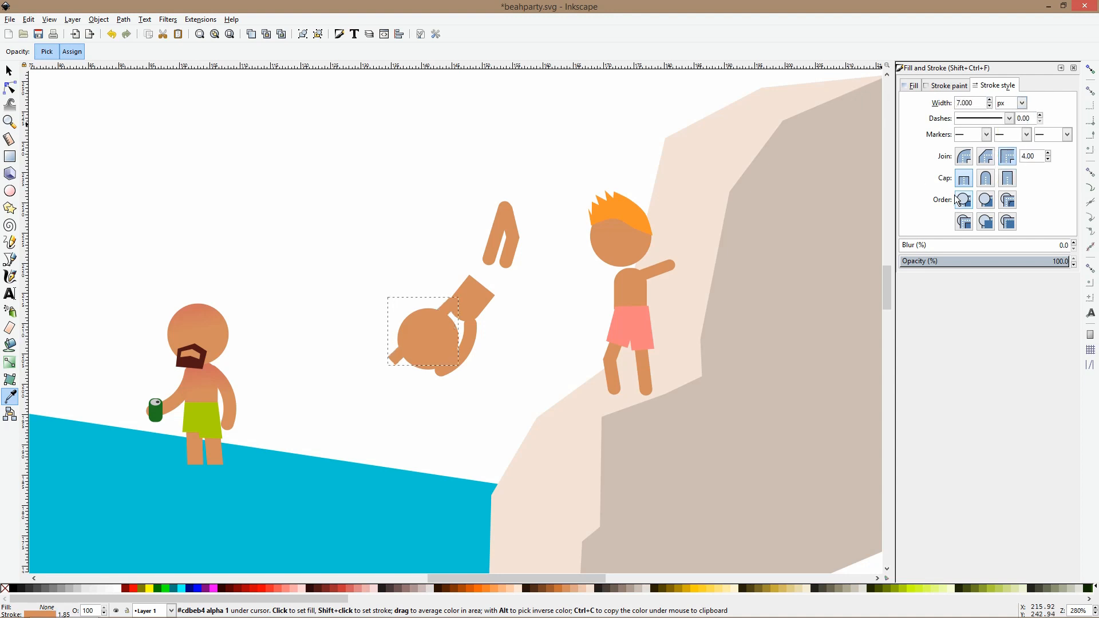
left_click(982, 185)
type("8")
key("Return")
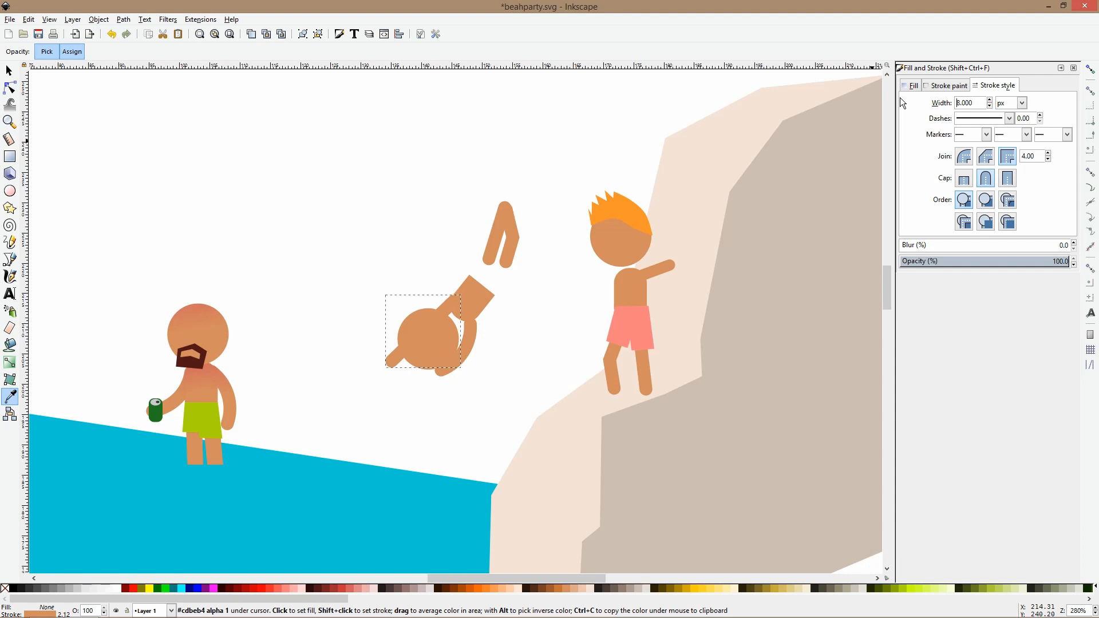
left_click(8, 68)
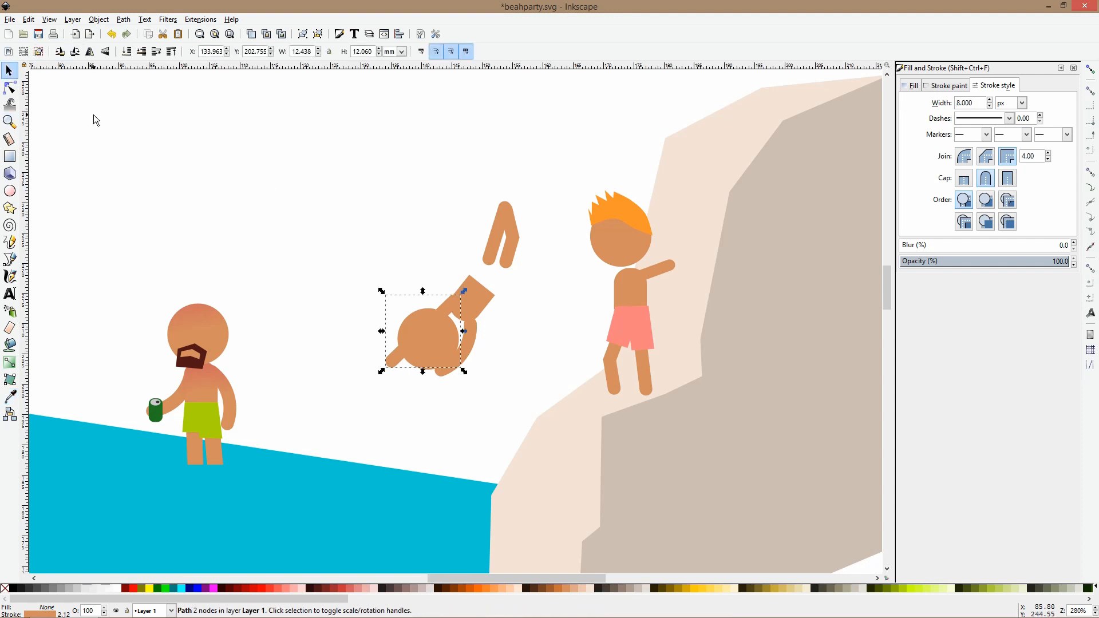
left_click(93, 114)
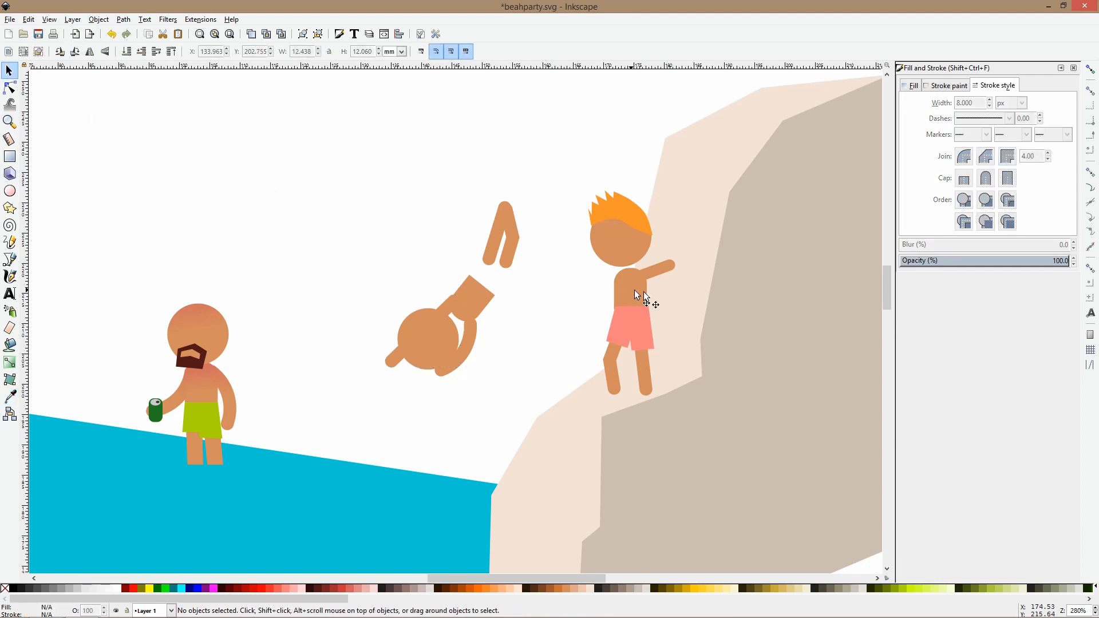
Adjust the positions of both arms around the diving figure's head.
left_click(404, 355)
left_click_drag(384, 371, 460, 350)
left_click(463, 359)
left_click(466, 357)
left_click(571, 385)
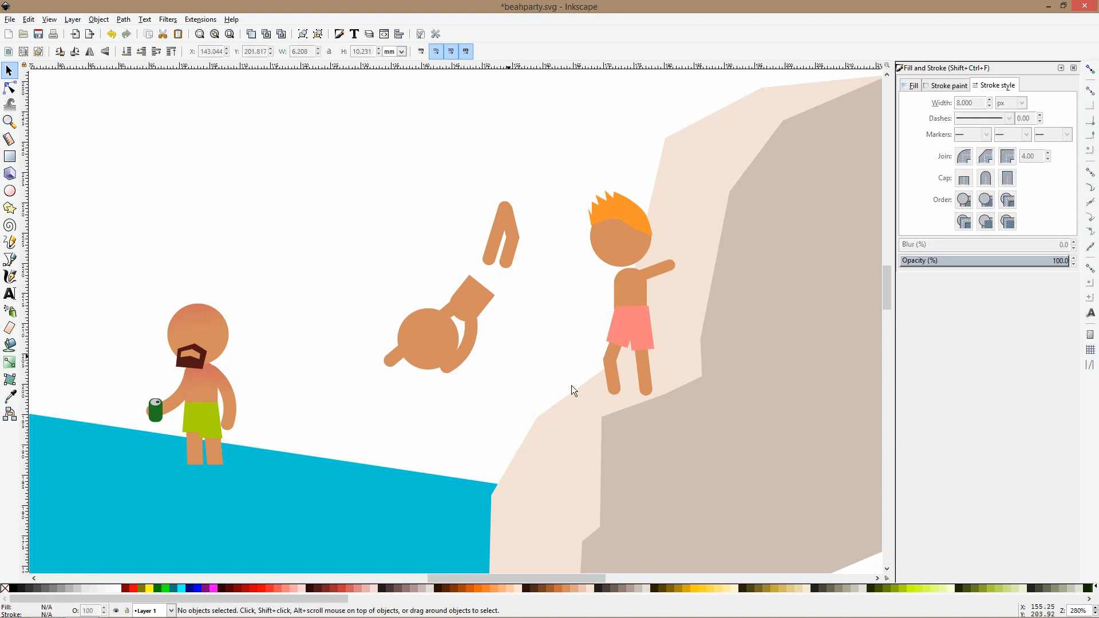
Move the diving figure's bent leg closer to its straight leg and rotate both legs slightly together.
scroll(542, 326, "down", 3)
scroll(531, 302, "up", 3)
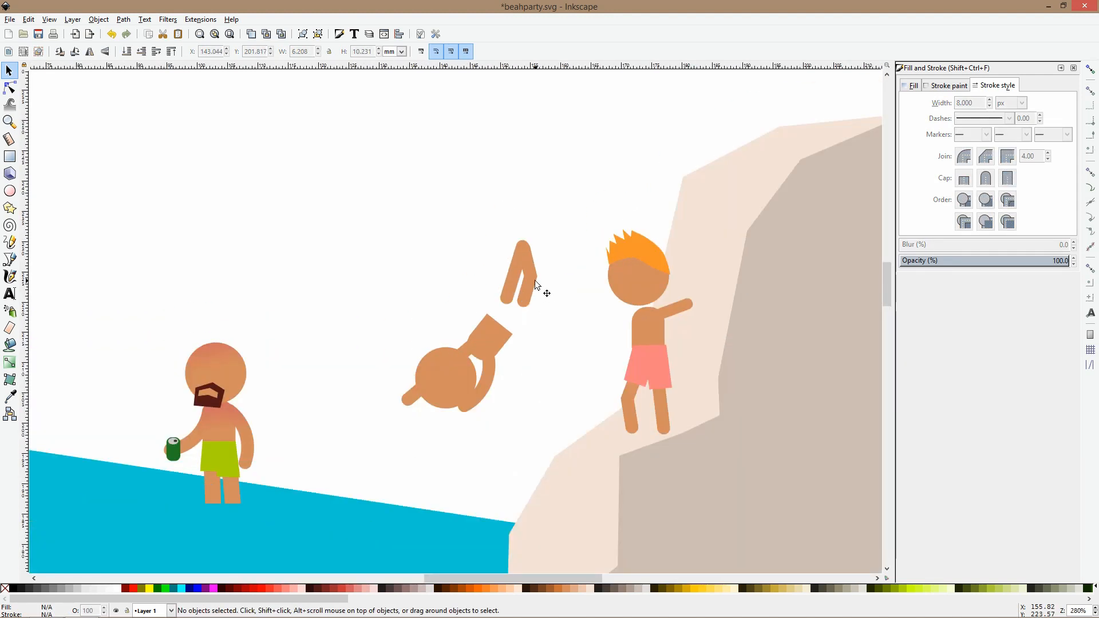
left_click(531, 276)
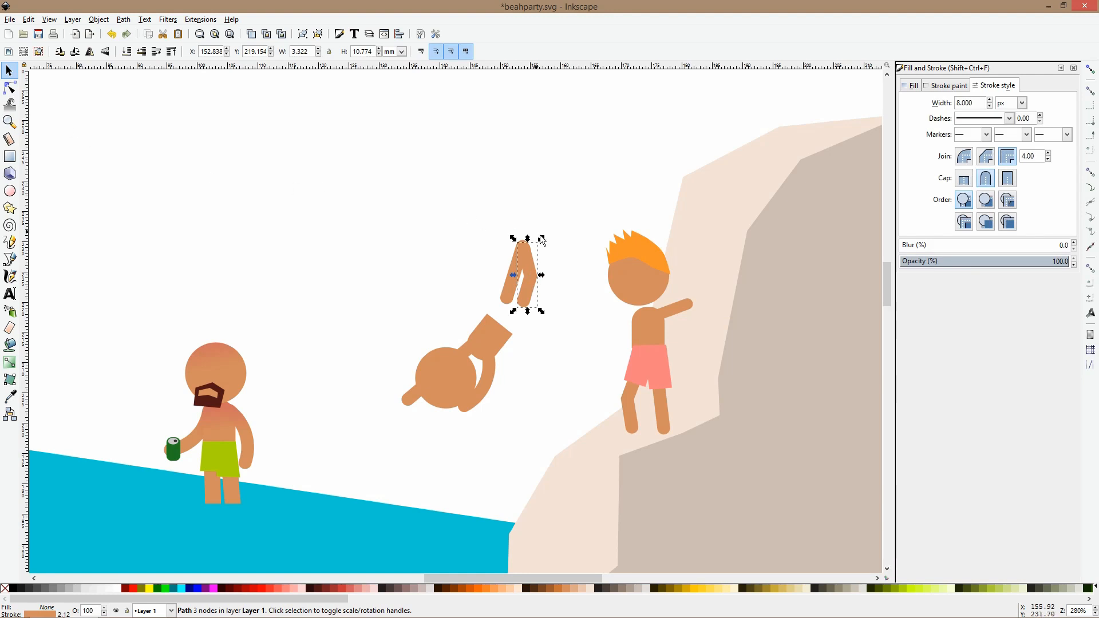
mouse_move(529, 257)
left_mouse_down()
mouse_move(539, 254)
mouse_move(535, 283)
left_mouse_up()
left_click(515, 259, "shift")
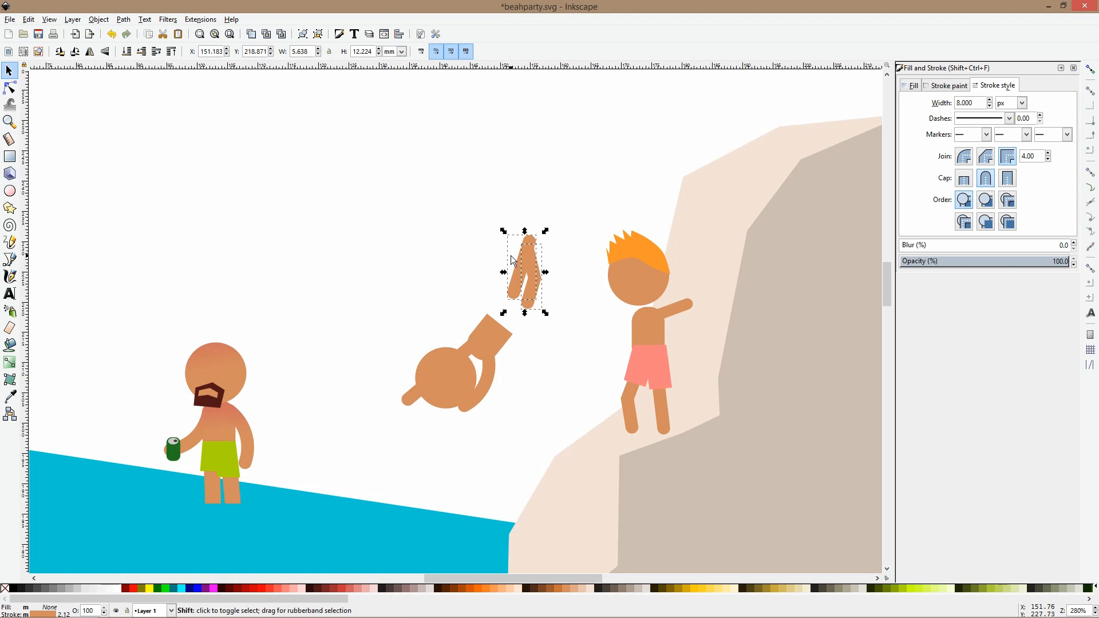
left_click_drag(545, 231, 536, 228)
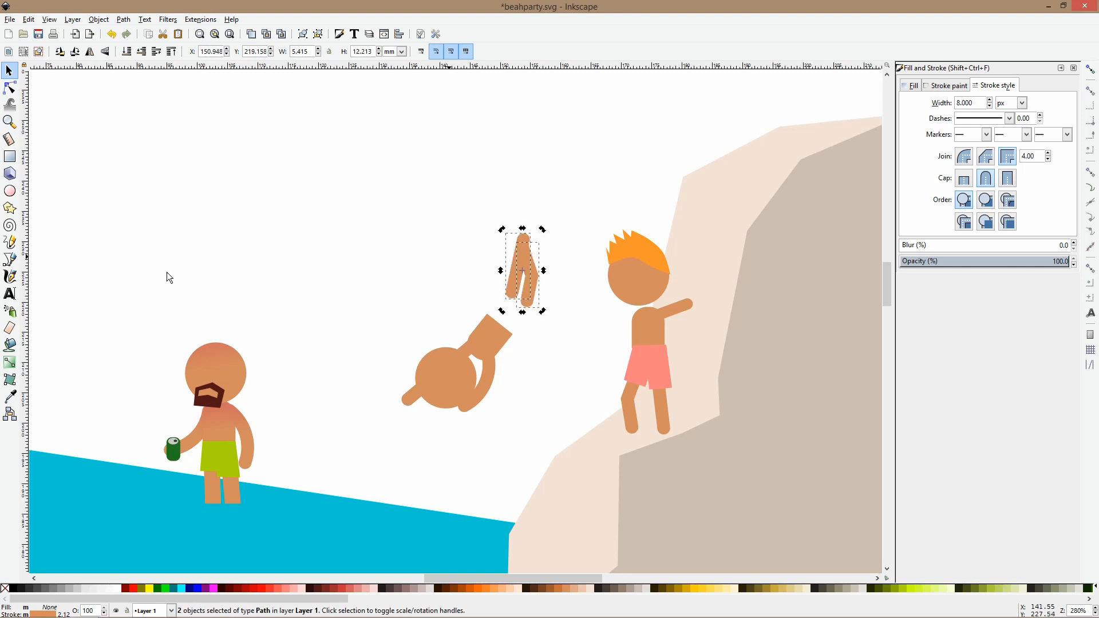
left_click(9, 259)
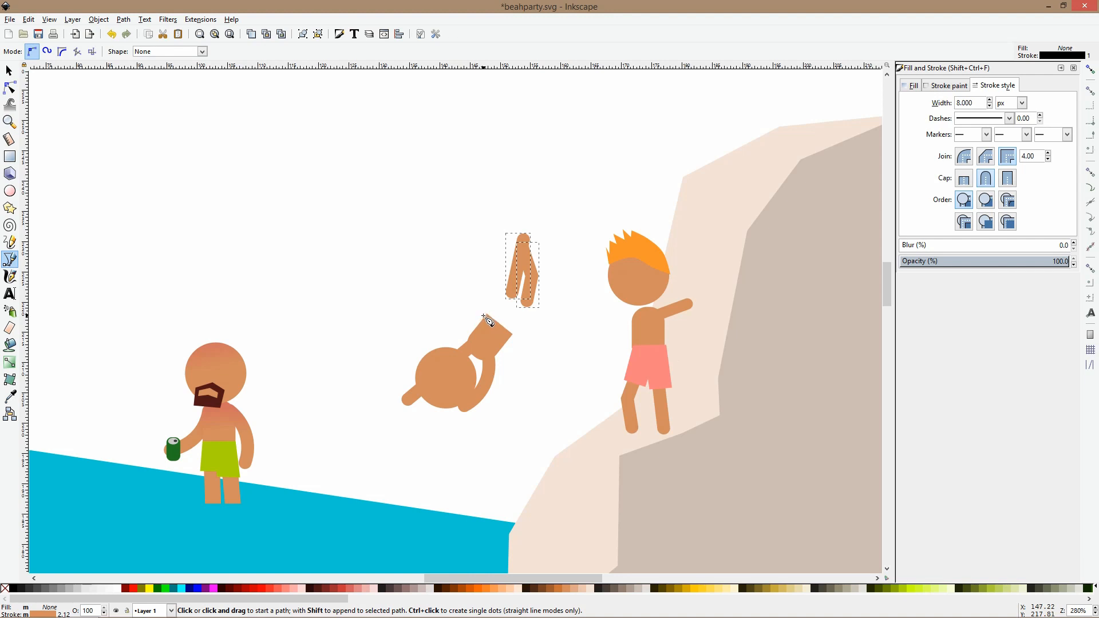
left_click(484, 315)
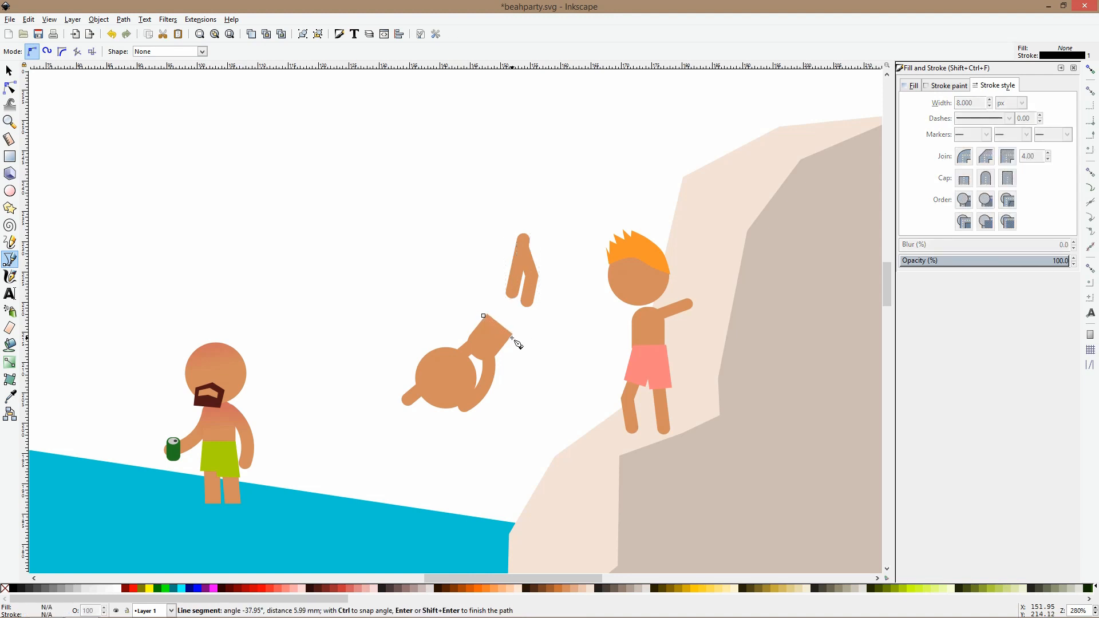
scroll(517, 344, "up", 3)
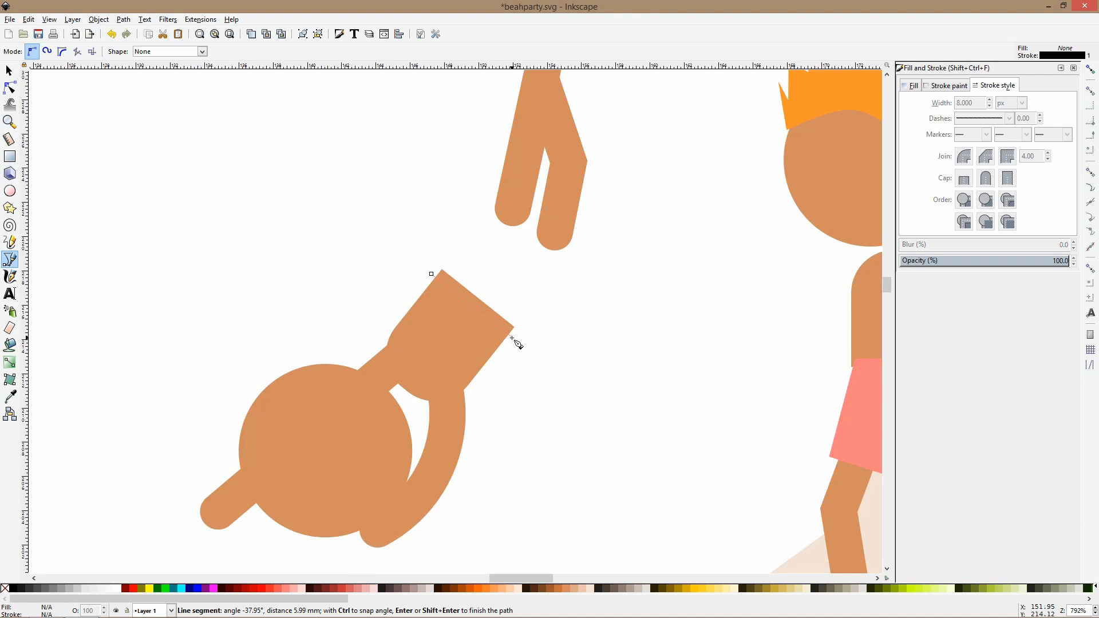
double_click(511, 337)
key("s")
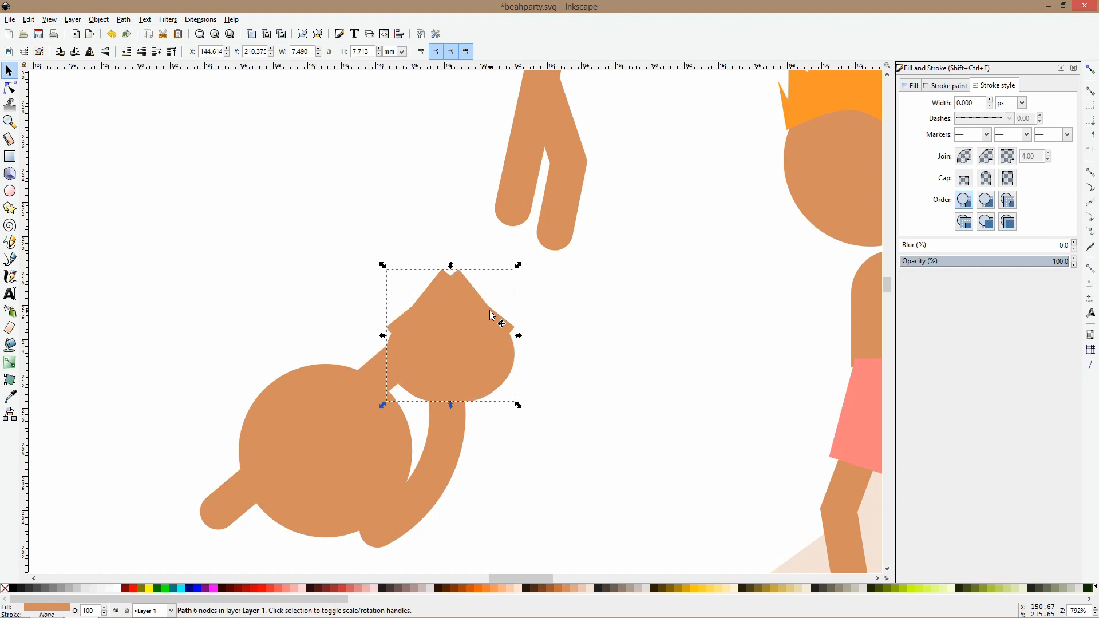
Place a mirrored duplicate of the diver's torso at the hip end and merge both into one capsule-shaped body.
left_click_drag(492, 309, 532, 255)
scroll(536, 253, "down", 2)
left_click_drag(475, 307, 456, 332)
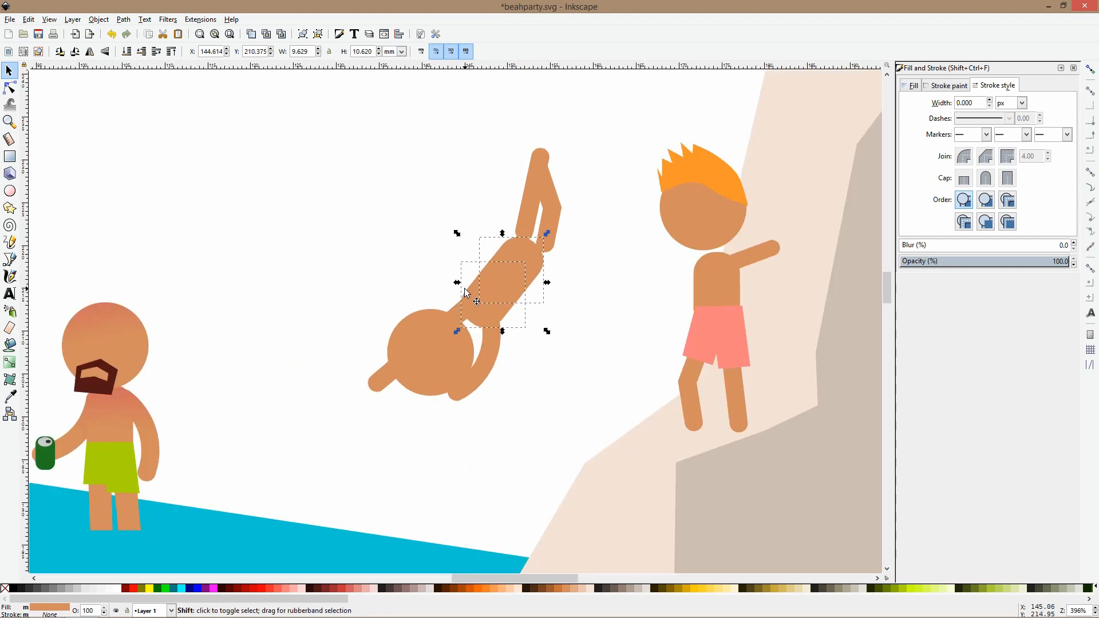
Position both legs against the diver's hips and rotate the bent leg so its foot sits apart from the straight leg.
scroll(537, 235, "up", 2)
left_click_drag(511, 219, 495, 236)
left_click(561, 225)
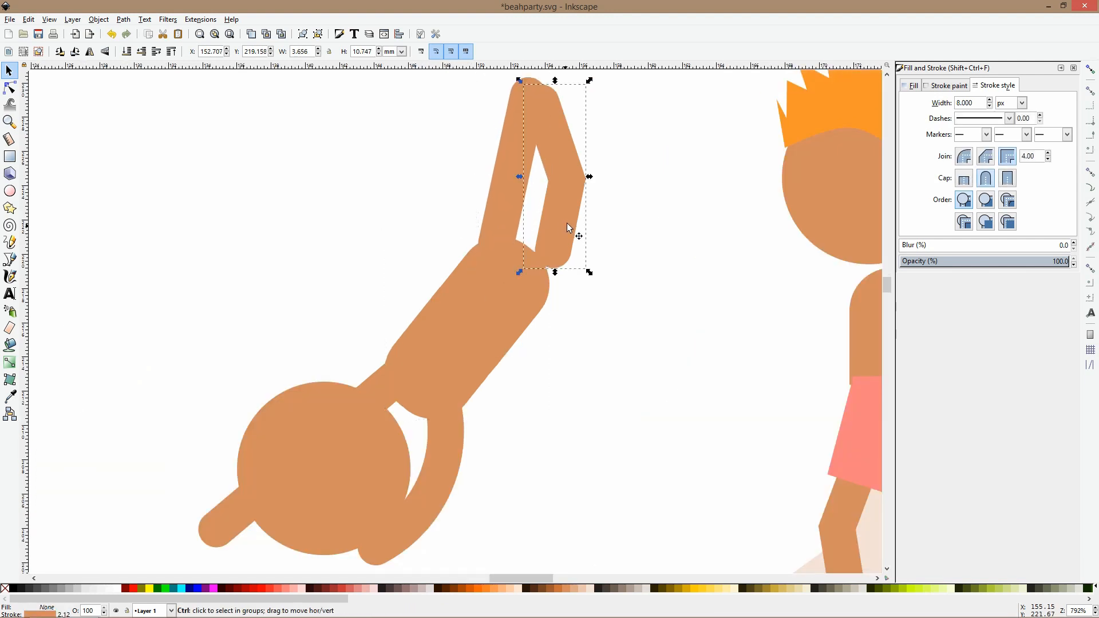
left_click_drag(567, 222, 562, 233)
left_click(563, 221)
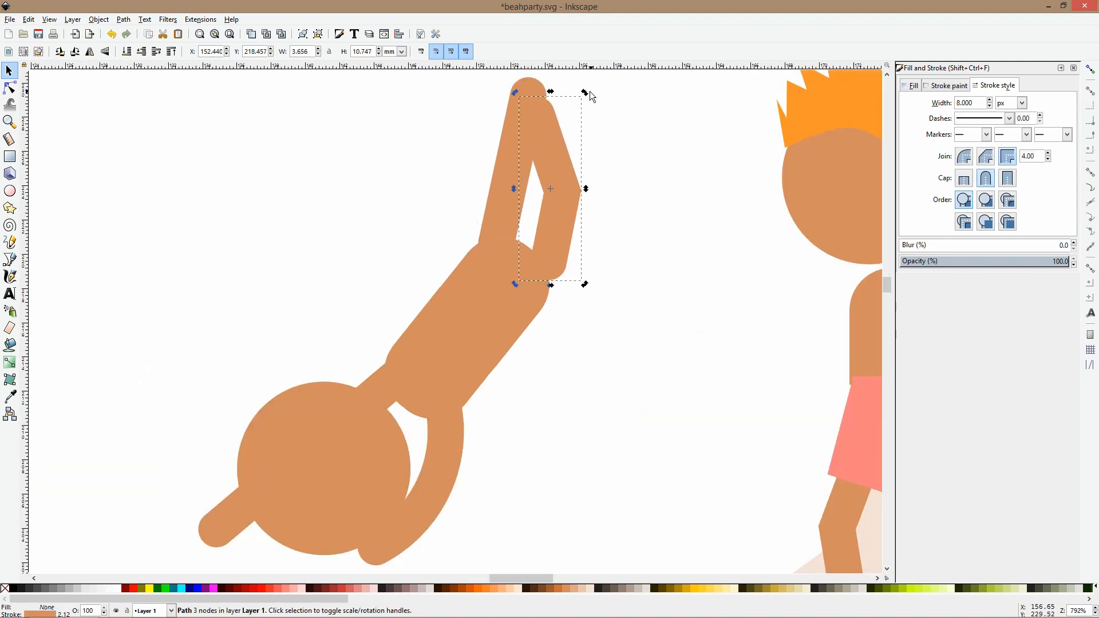
left_click_drag(585, 92, 611, 108)
left_click_drag(541, 118, 583, 149)
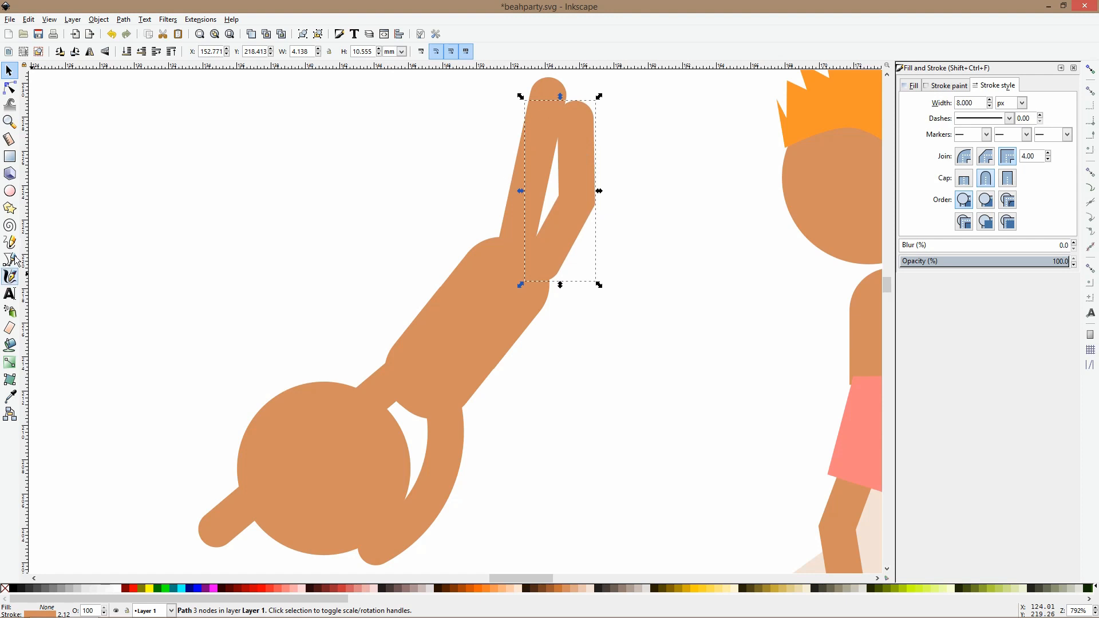
Fill a duplicate of the diver's torso with bright red and draw a closed four-sided cutout shape across its waist.
left_click(481, 295)
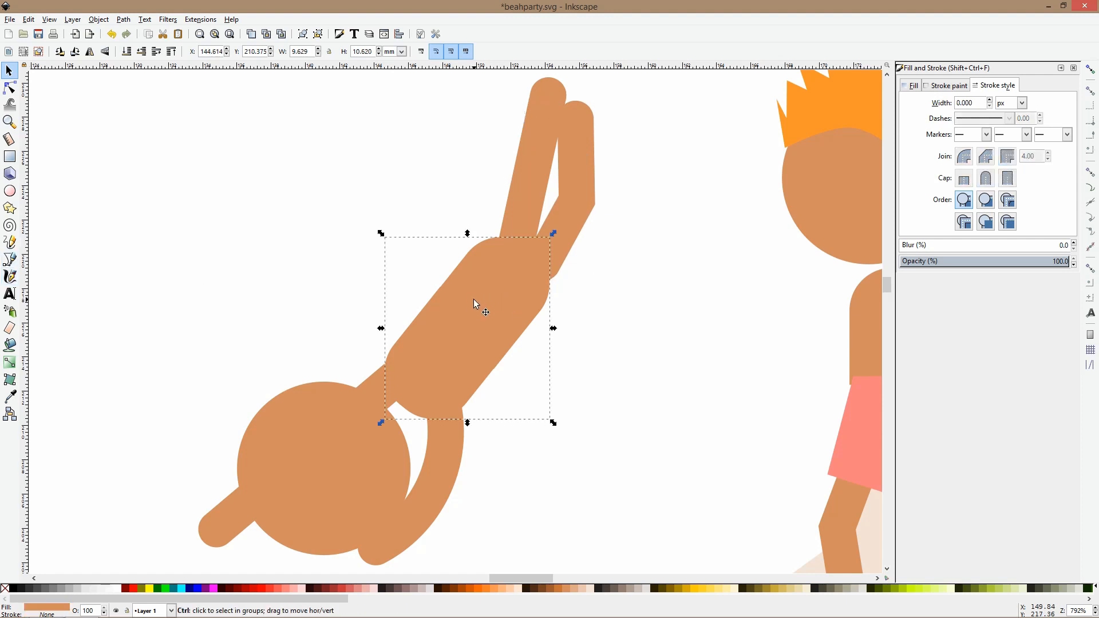
left_click(270, 586)
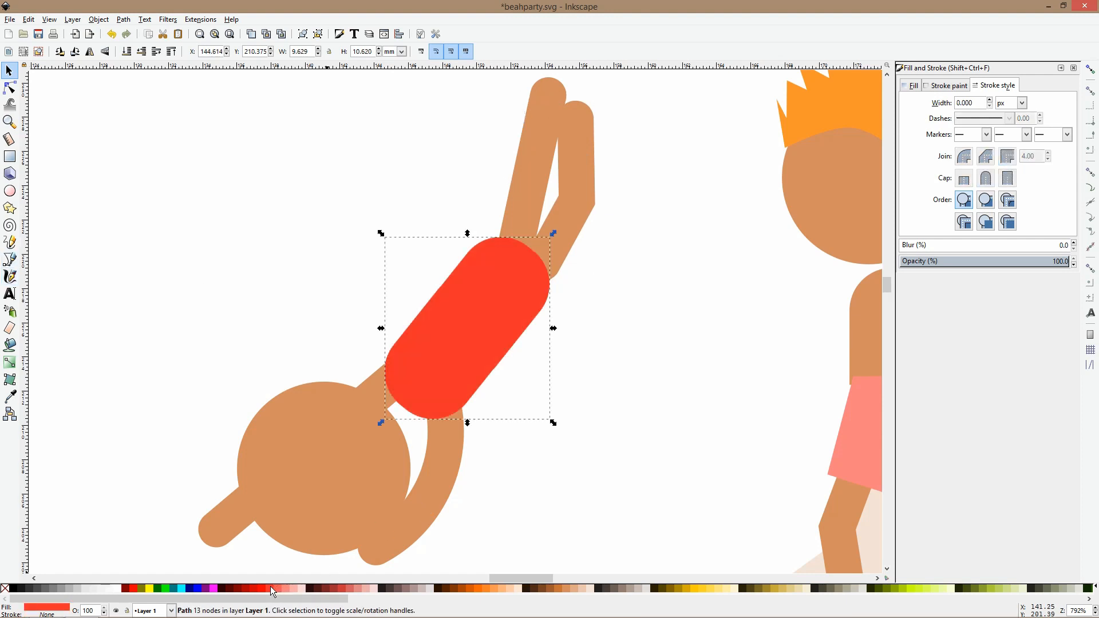
left_click(9, 259)
left_click(447, 257)
left_click(566, 334)
left_click(506, 379)
left_click(401, 295)
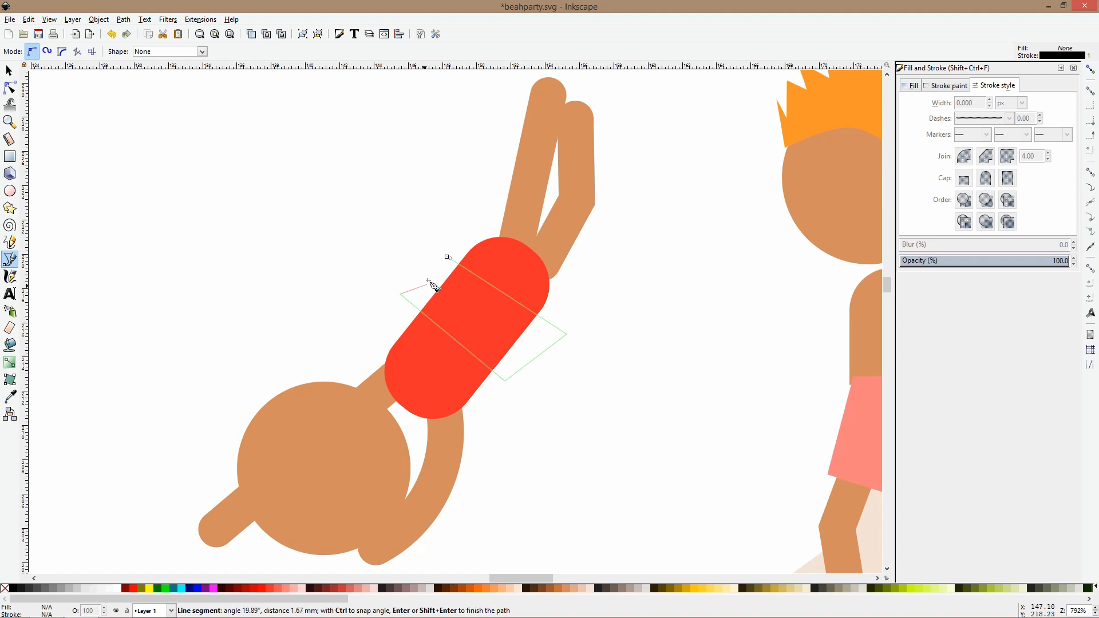
left_click(447, 257)
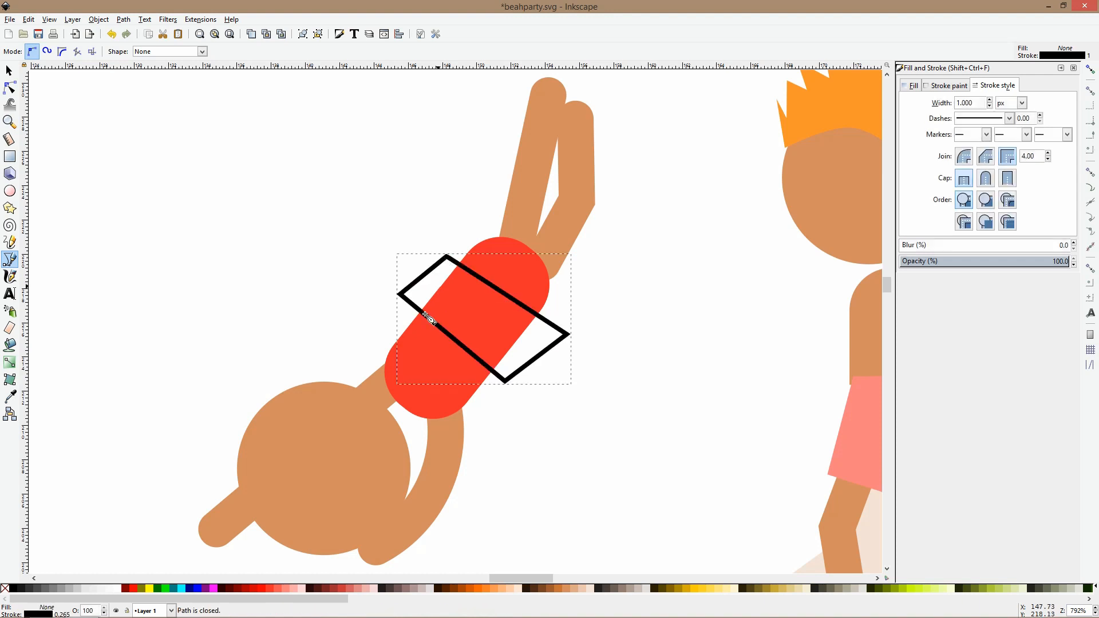
Draw a second closed four-sided cutout shape over the shoulder end of the red torso.
left_click(394, 327)
left_click(532, 440)
left_click(469, 468)
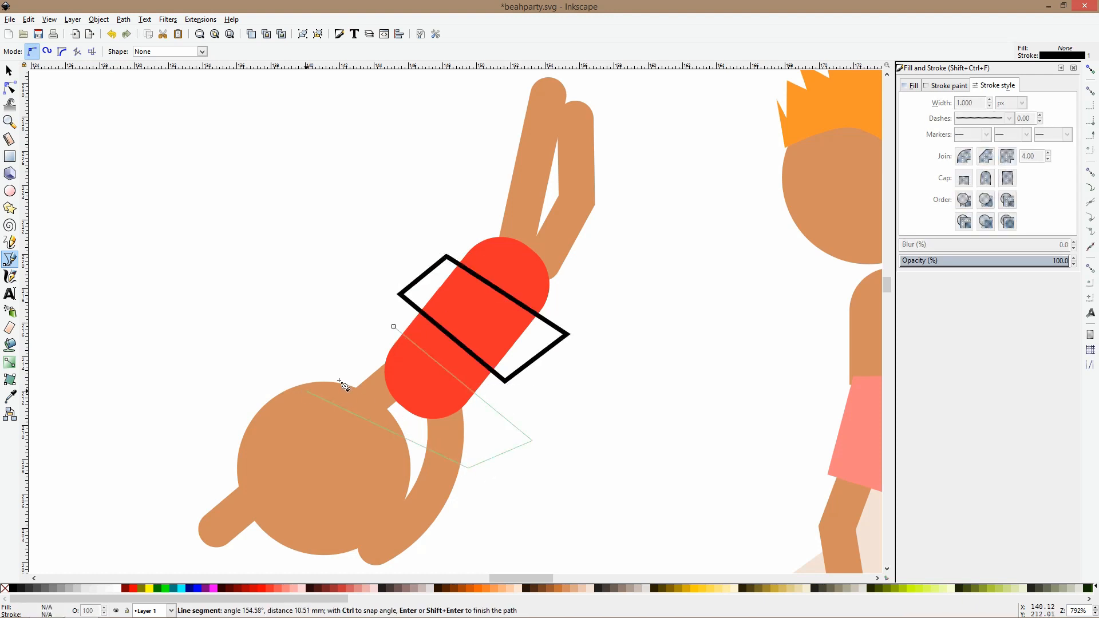
left_click(393, 326)
Subtract both four-sided shapes from the red torso, leaving a bikini bottom and a chest band.
key("s")
left_click(399, 301, "shift")
key("Escape")
left_click(415, 343)
left_click(420, 331)
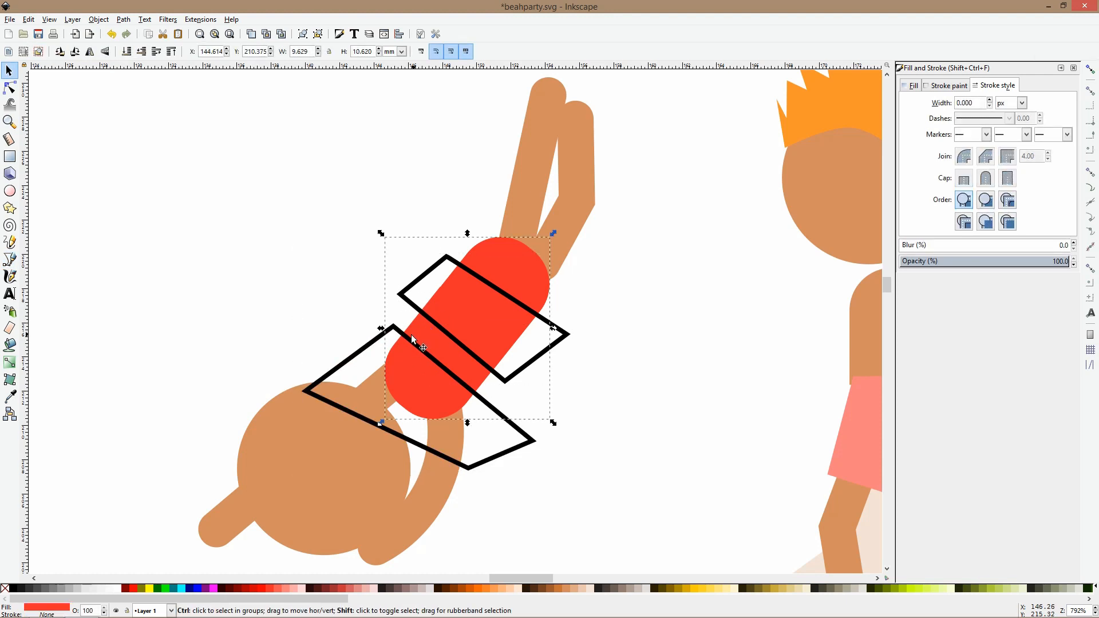
left_click(410, 342, "shift")
key("ctrl+minus")
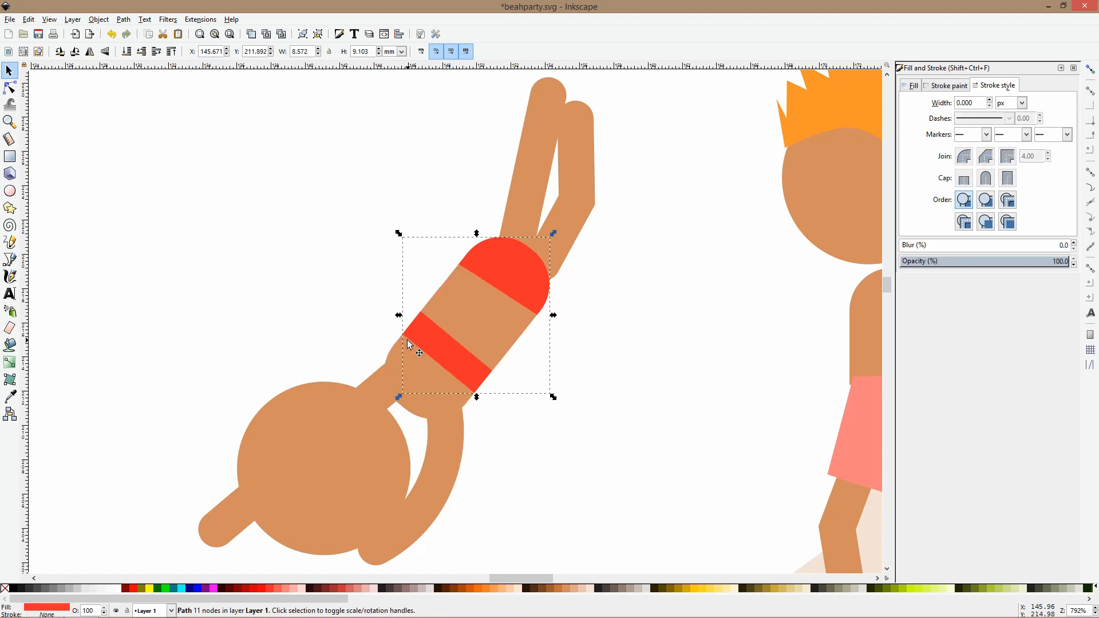
Bring the bent leg in front of the red bikini bottom, lower it onto the hip, and shift the straight leg.
left_click(545, 254)
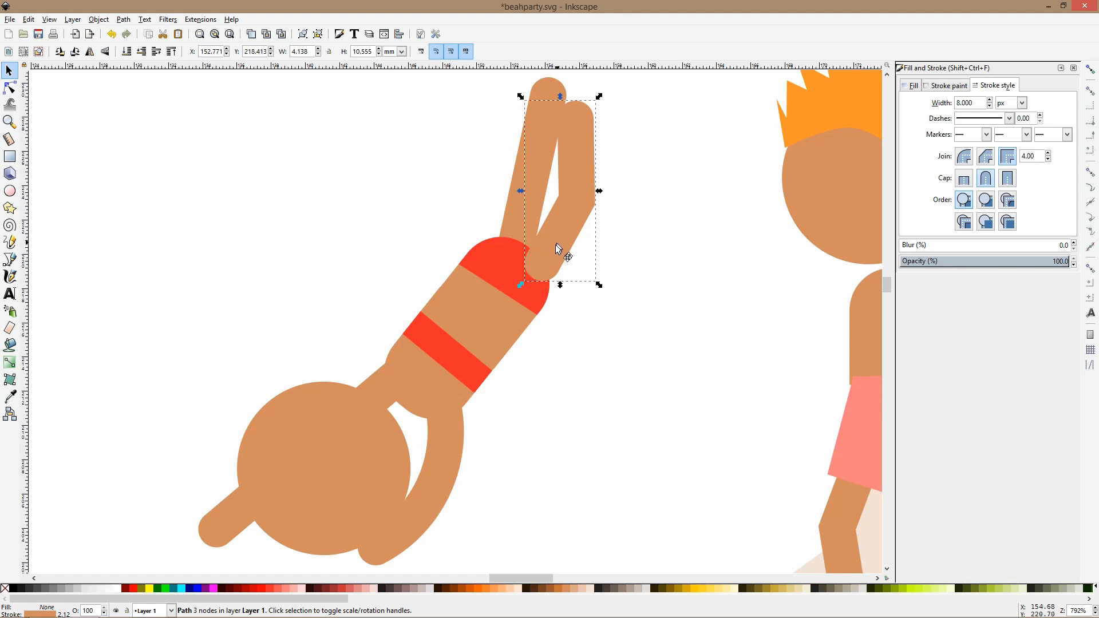
left_click_drag(555, 245, 546, 256)
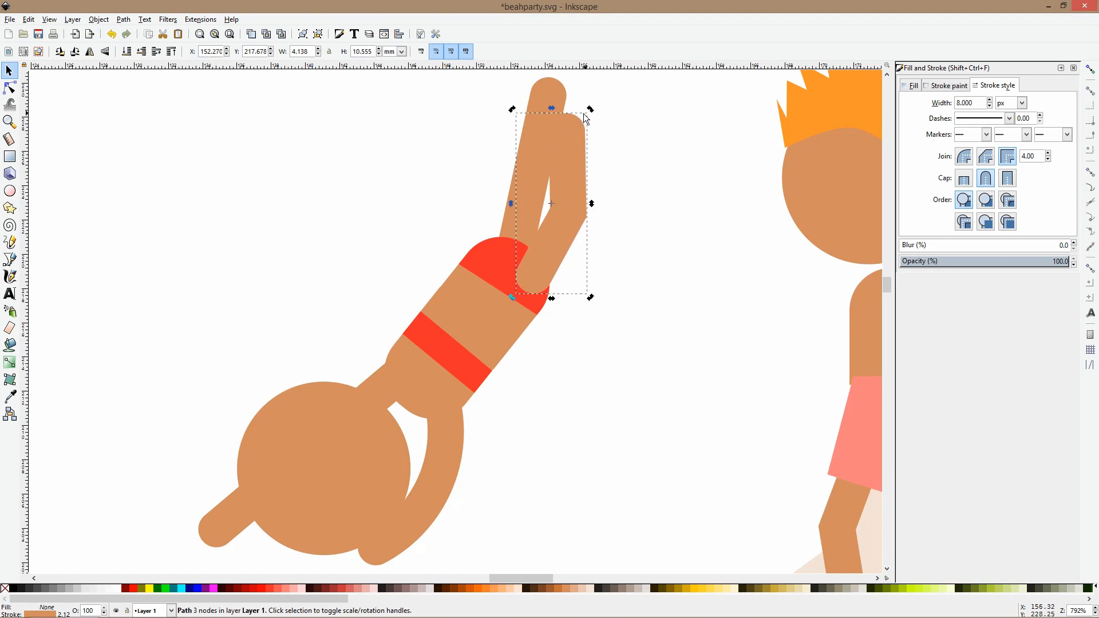
left_click_drag(525, 162, 516, 166)
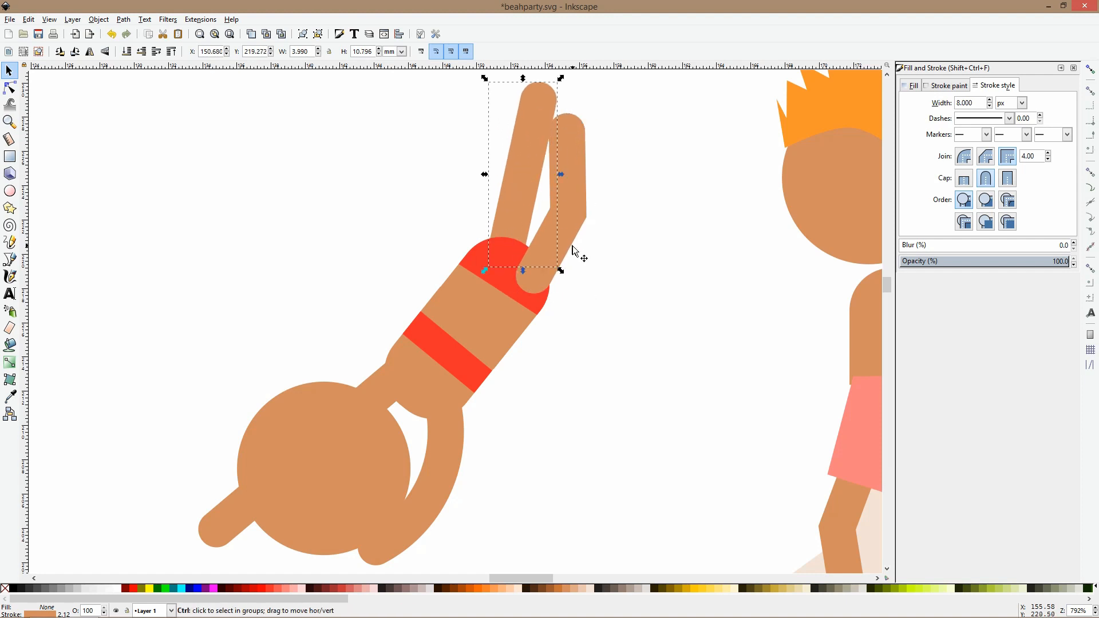
Nudge the diver's head circle closer to the body and fill it with near-black #241C1C.
scroll(572, 246, "down", 5)
scroll(569, 256, "up", 4)
left_click(405, 400)
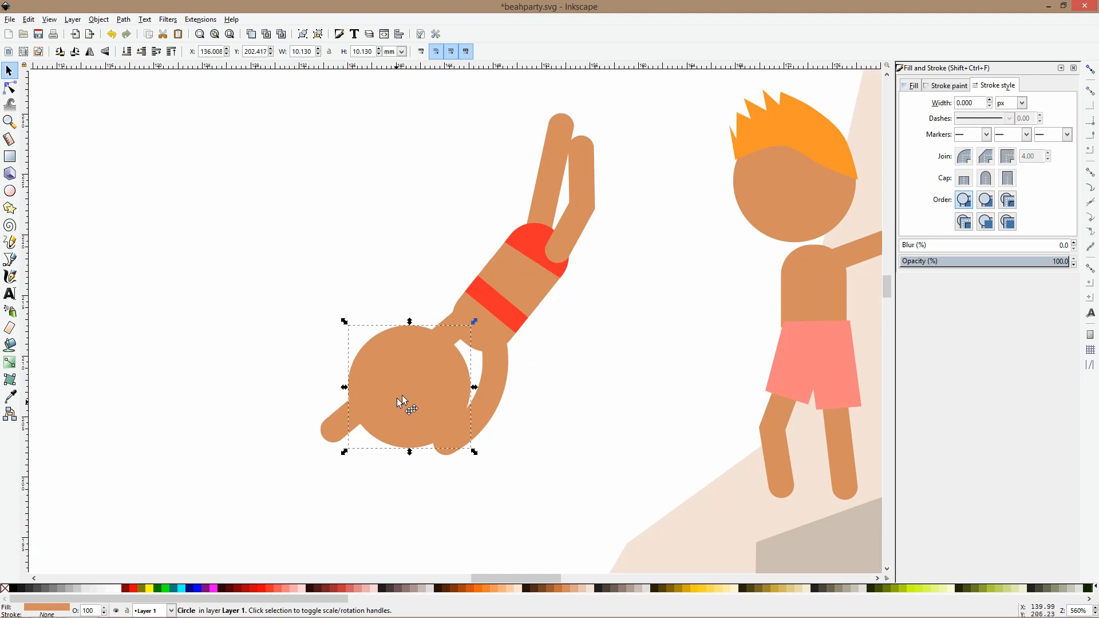
left_click_drag(405, 393, 400, 395)
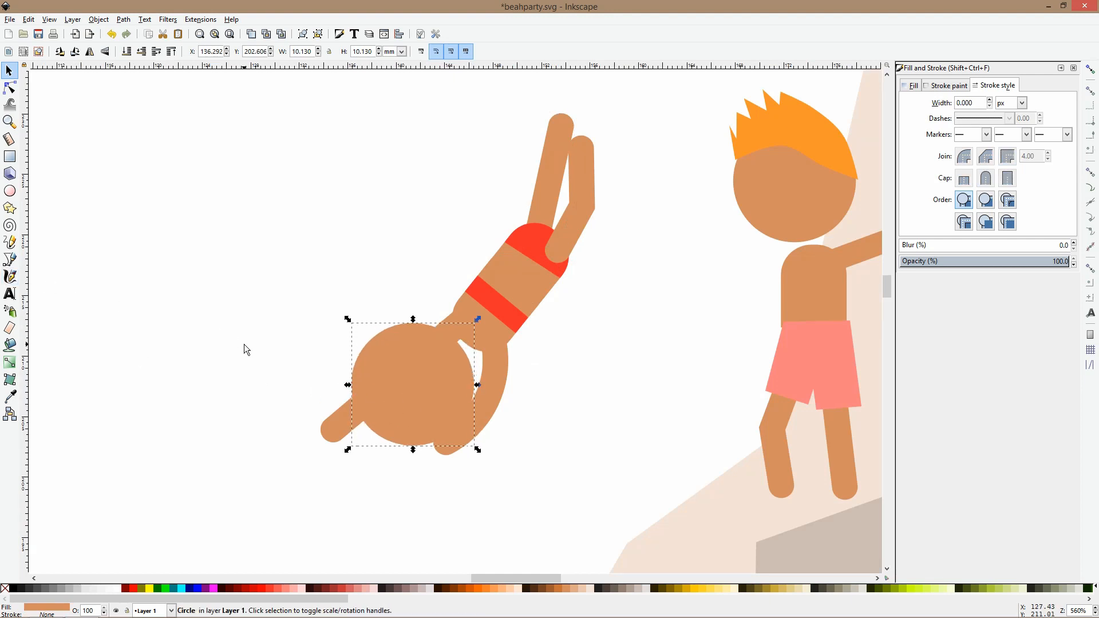
left_click(10, 396)
left_click(381, 588)
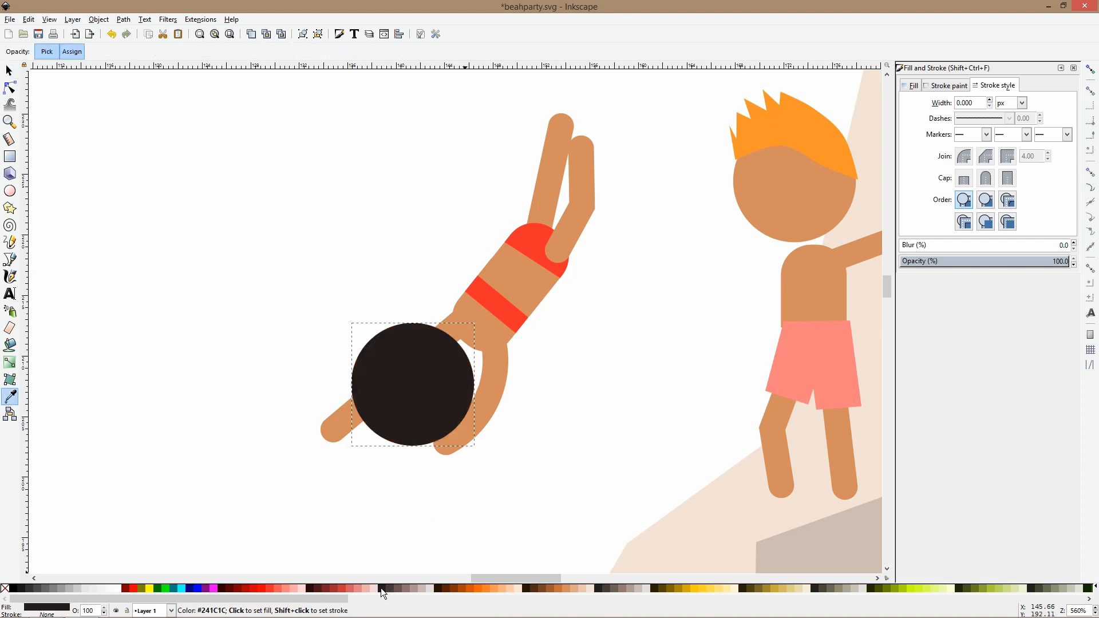
left_click(10, 258)
left_click(473, 350)
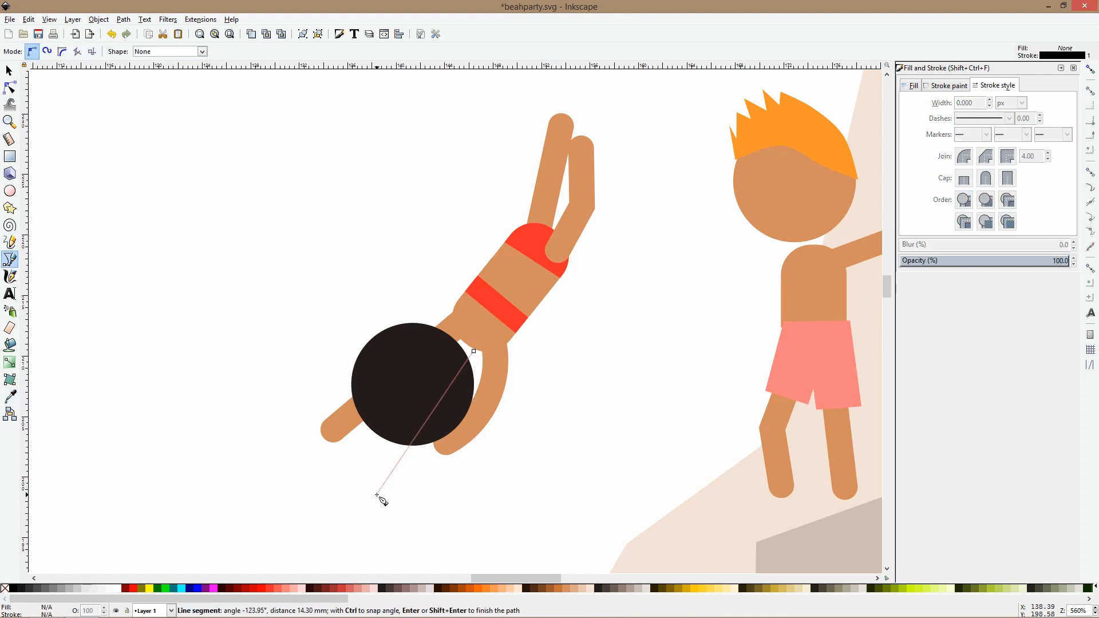
key("s")
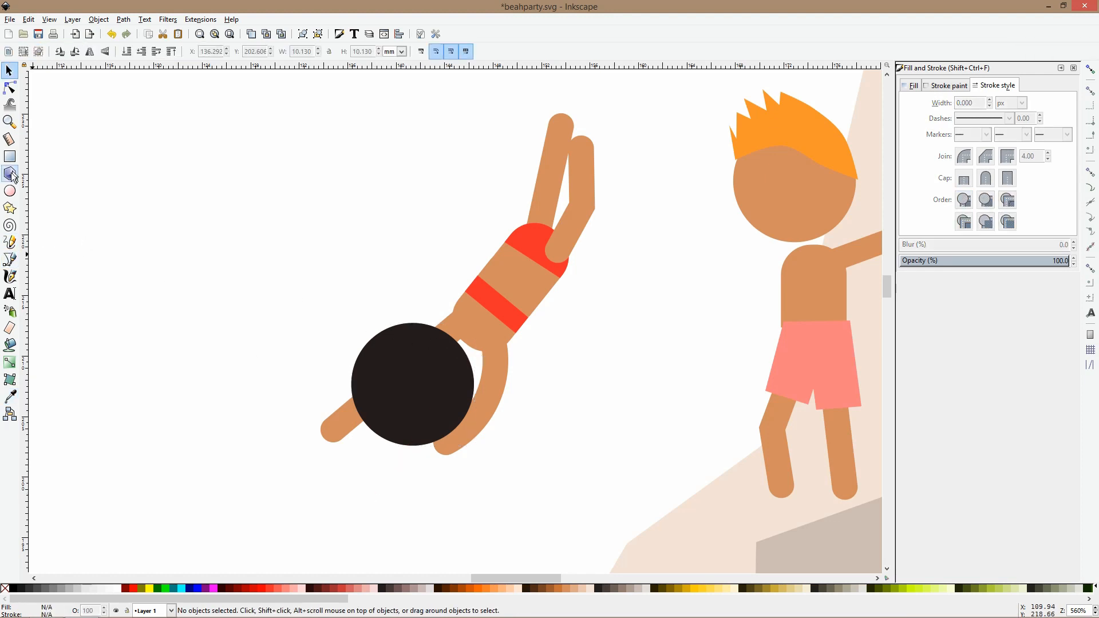
Draw a closed six-node outline around the dark circle, with its inner edge crossing the face side, as a hair cutting shape.
left_click(11, 260)
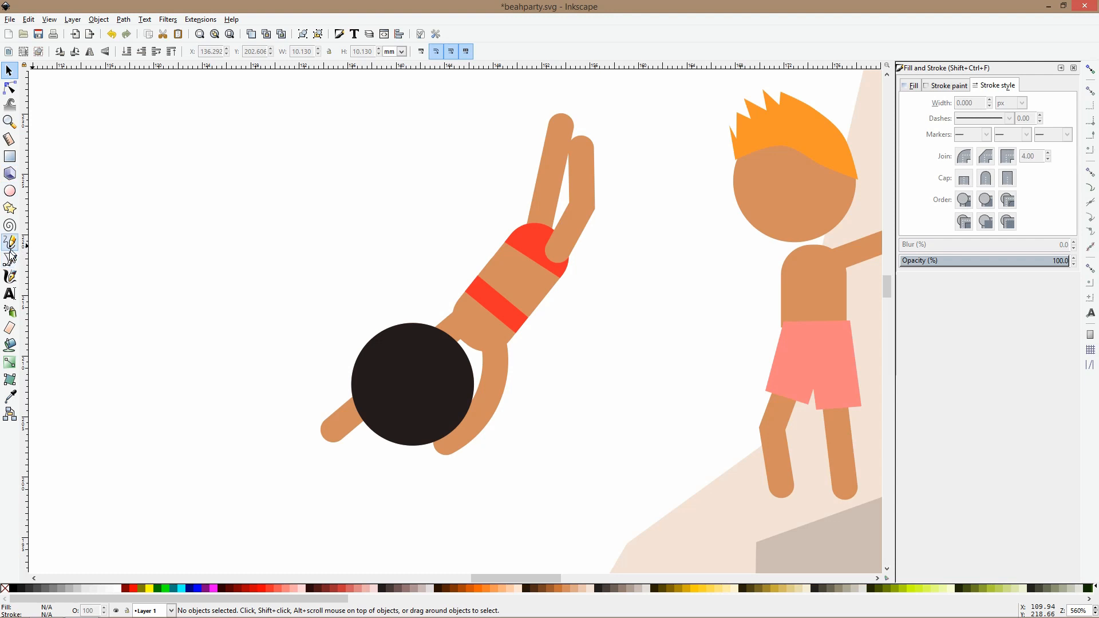
left_click(478, 366)
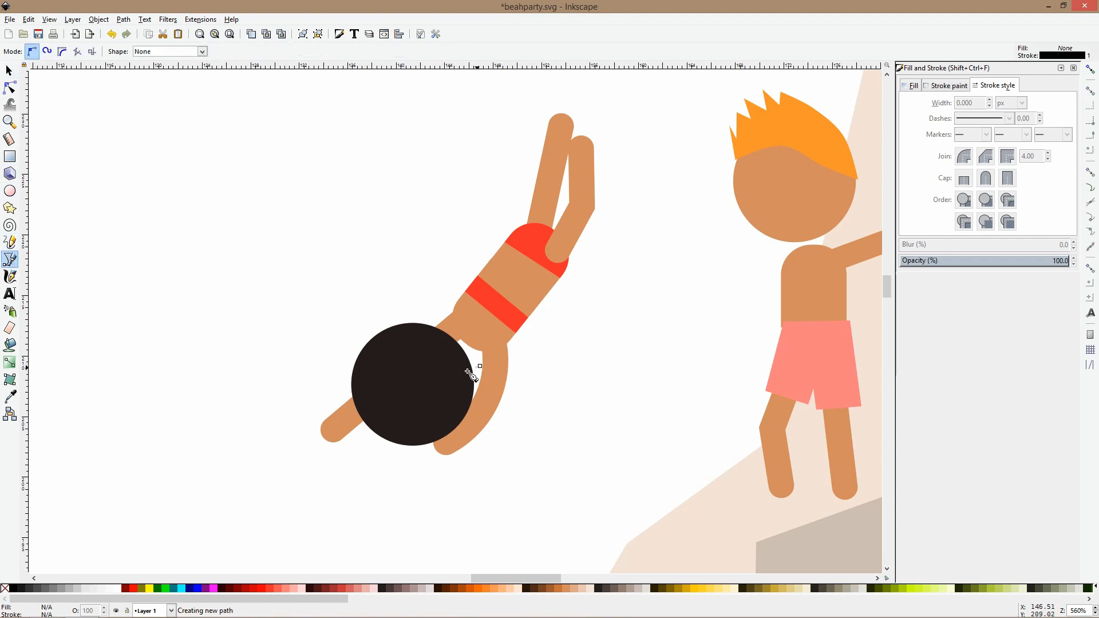
left_click(442, 390)
left_click(401, 460)
left_click(320, 406)
left_click(347, 294)
left_click(546, 311)
left_click(480, 367)
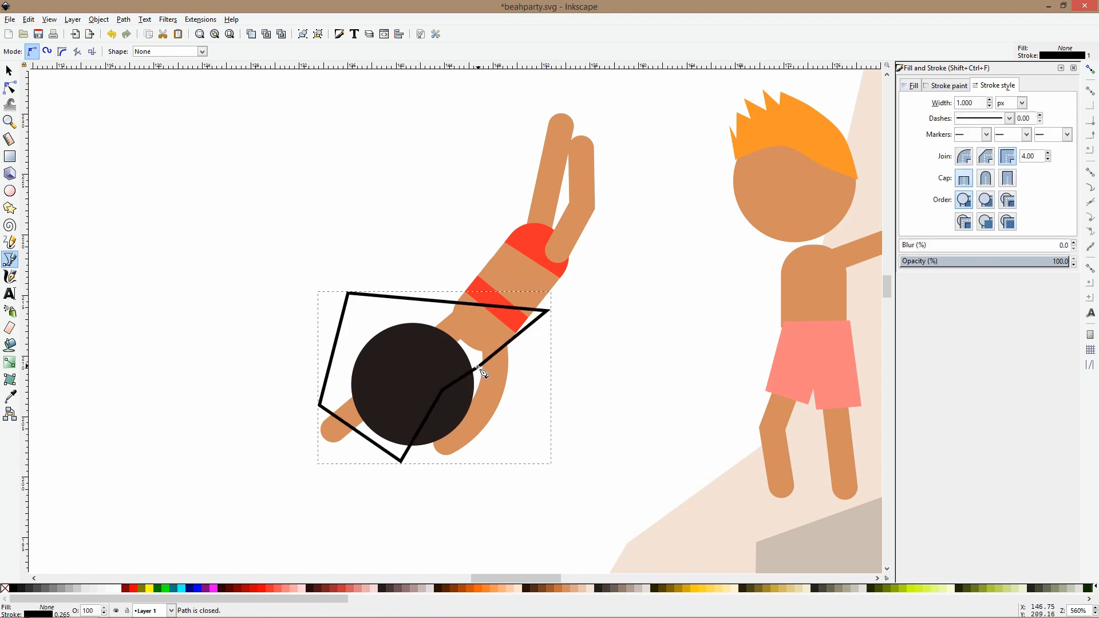
Curve the cutting outline's inner edge along the face side and intersect it with the dark circle to form the hair.
key("s")
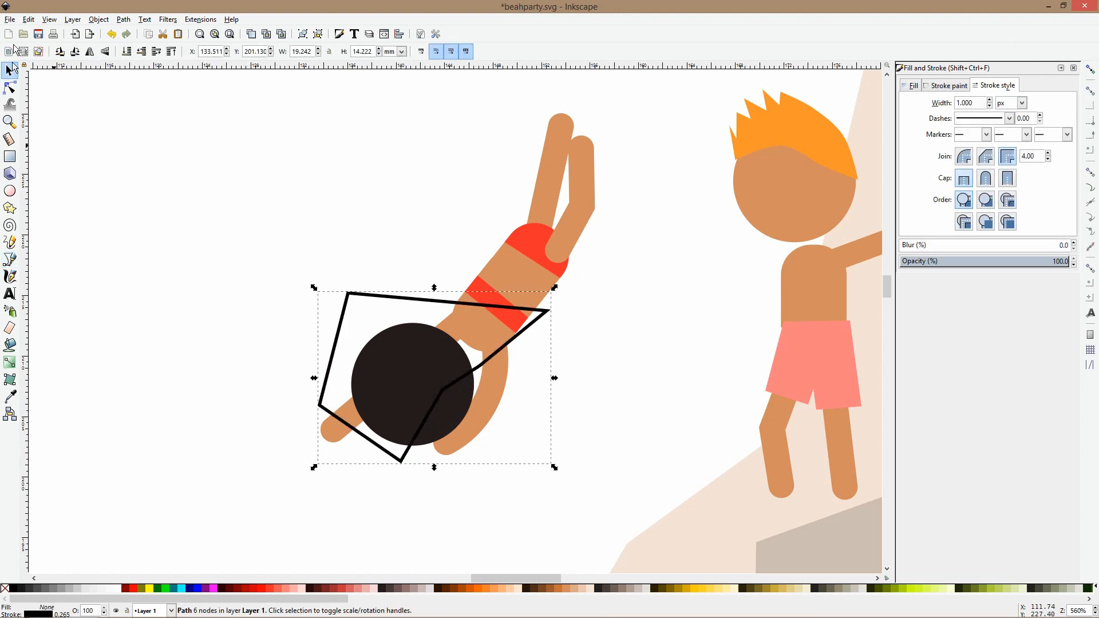
key("n")
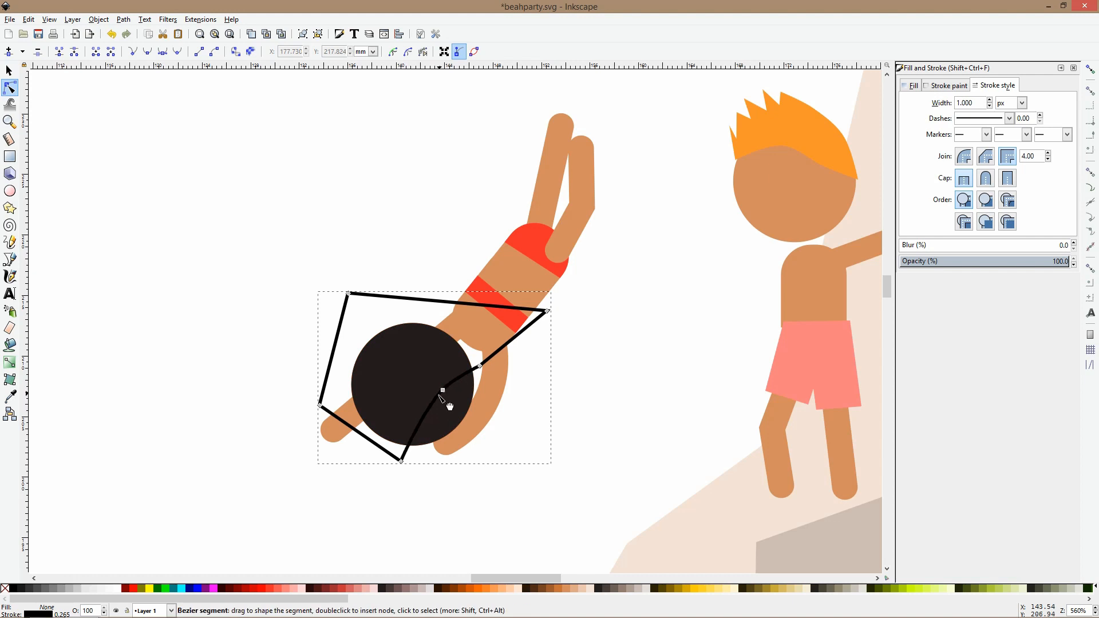
left_click_drag(426, 420, 431, 432)
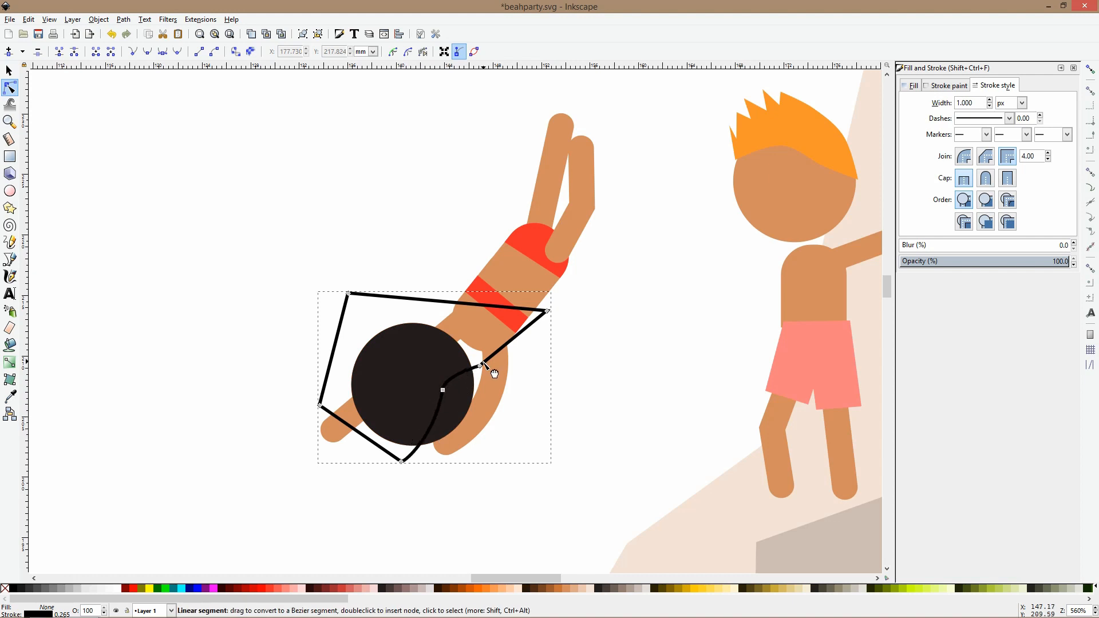
left_click_drag(482, 368, 481, 360)
left_click(460, 383, "shift")
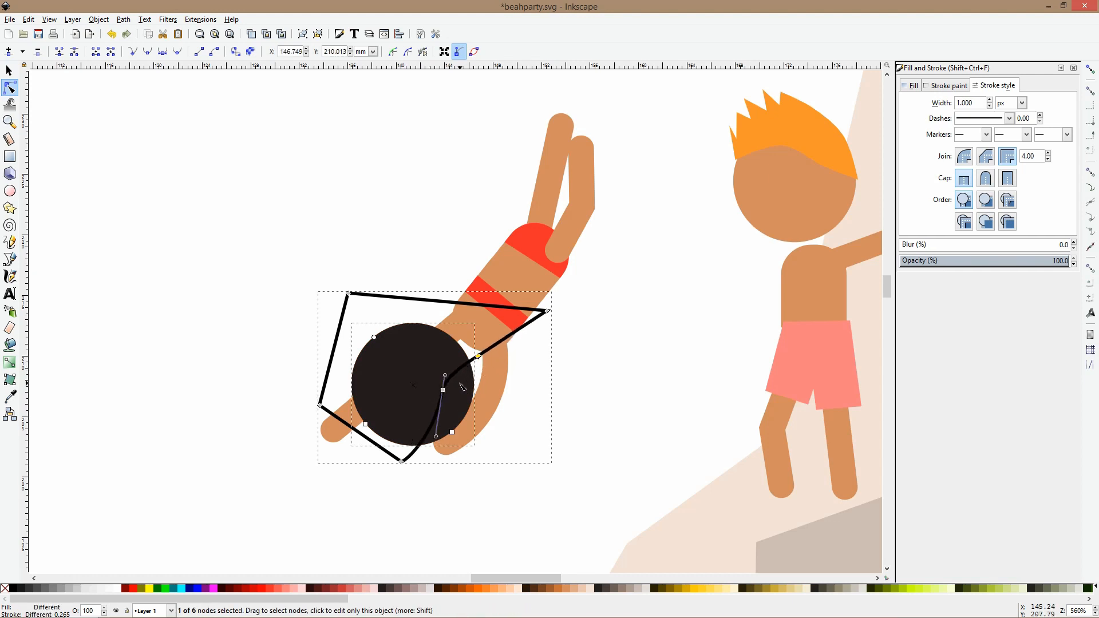
key("ctrl+asterisk")
key("s")
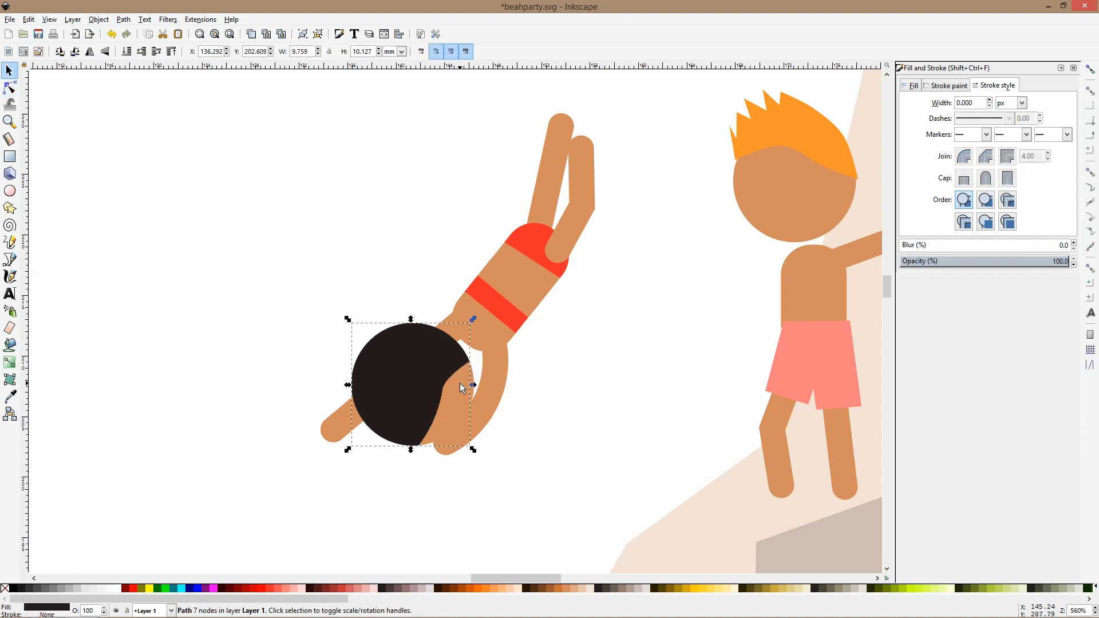
Draw a closed five-node ponytail outline rising from the edge of the dark hair and ending in a pointed tip.
left_click(10, 260)
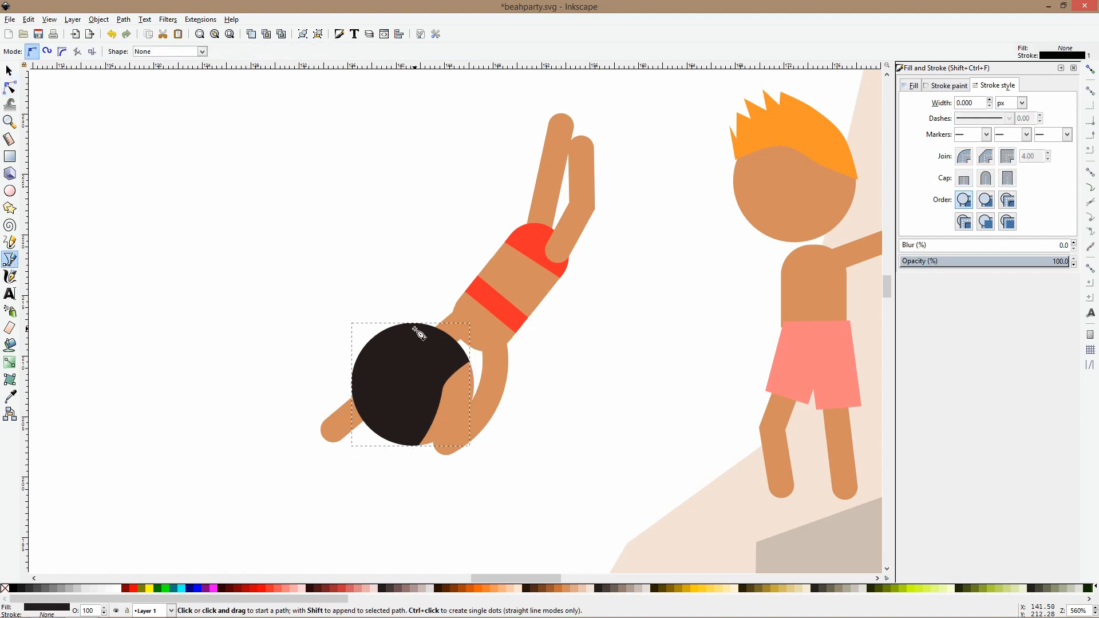
left_click(415, 329)
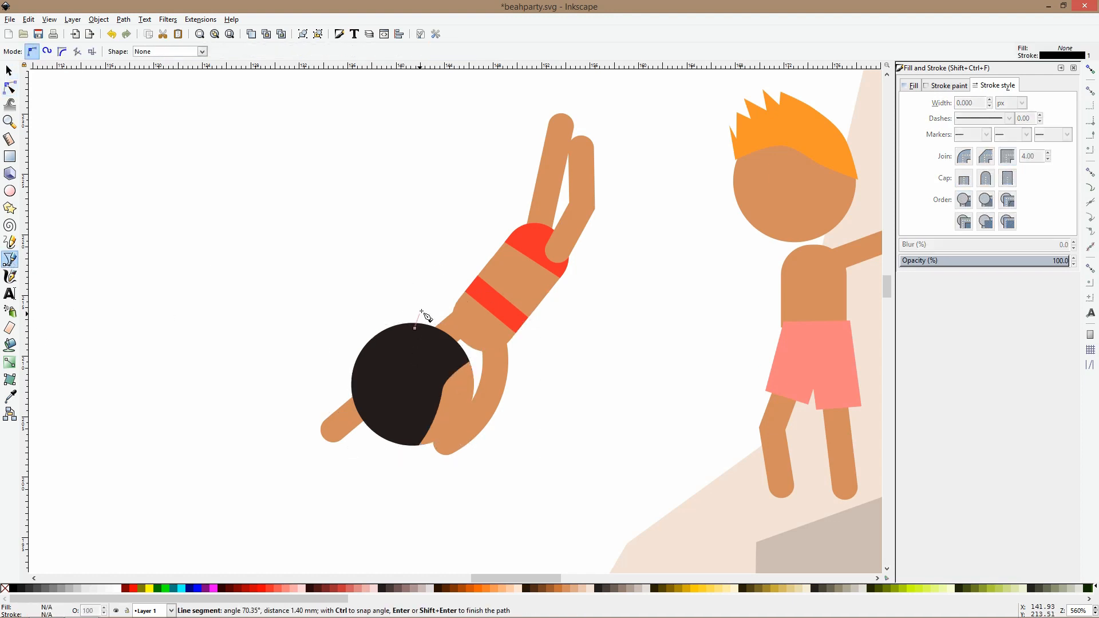
left_click(428, 247)
left_click(434, 220)
left_click(396, 256)
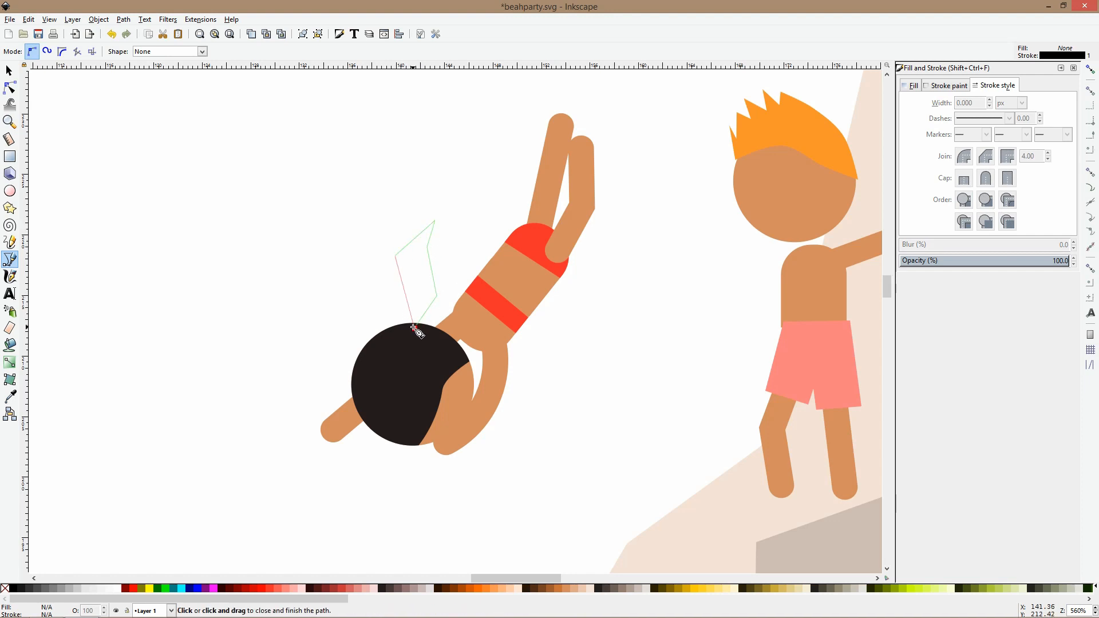
left_click(414, 327)
Smooth every ponytail node except the tip and seat the rounded base against the head, giving a curved teardrop shape.
left_click(10, 87)
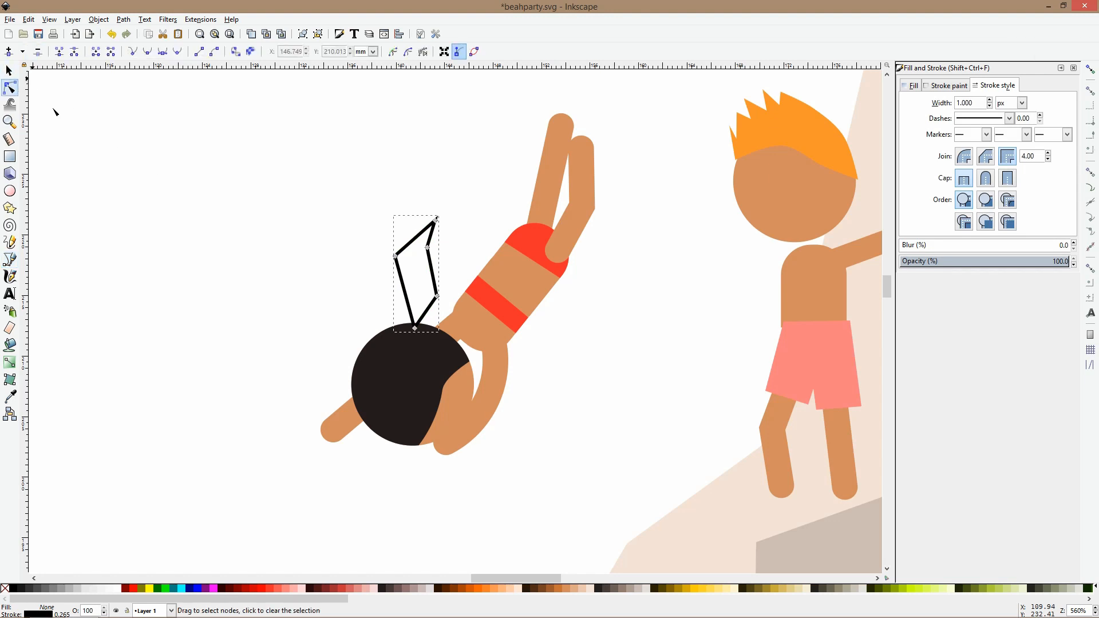
left_click(395, 256, "ctrl")
left_click(427, 247, "ctrl")
left_click(438, 297, "ctrl")
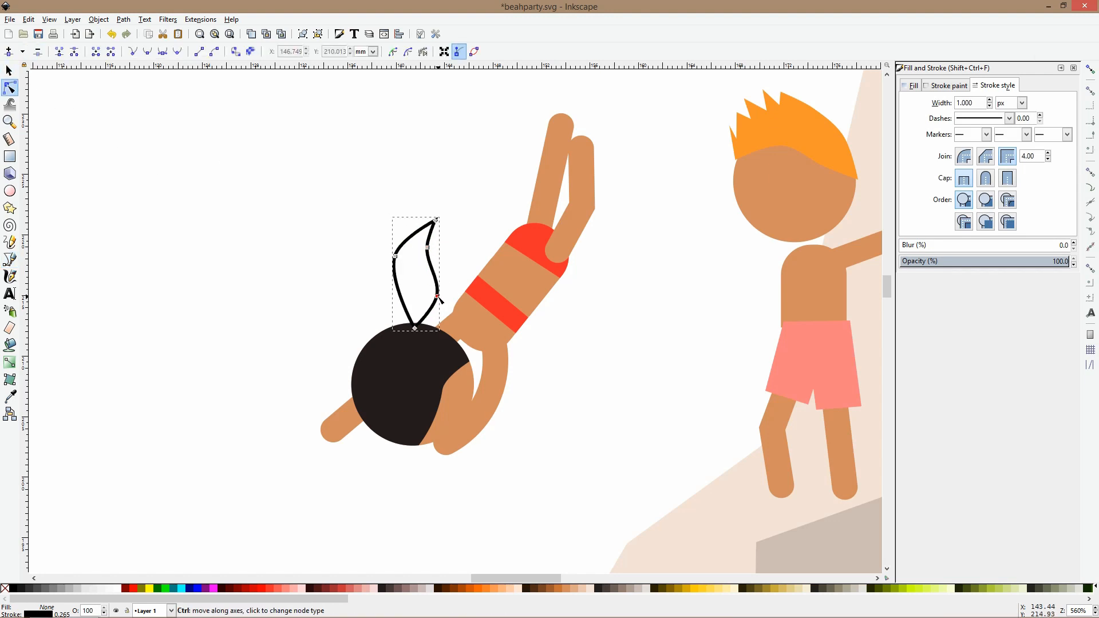
left_click(414, 327, "ctrl")
left_click_drag(415, 328, 418, 327)
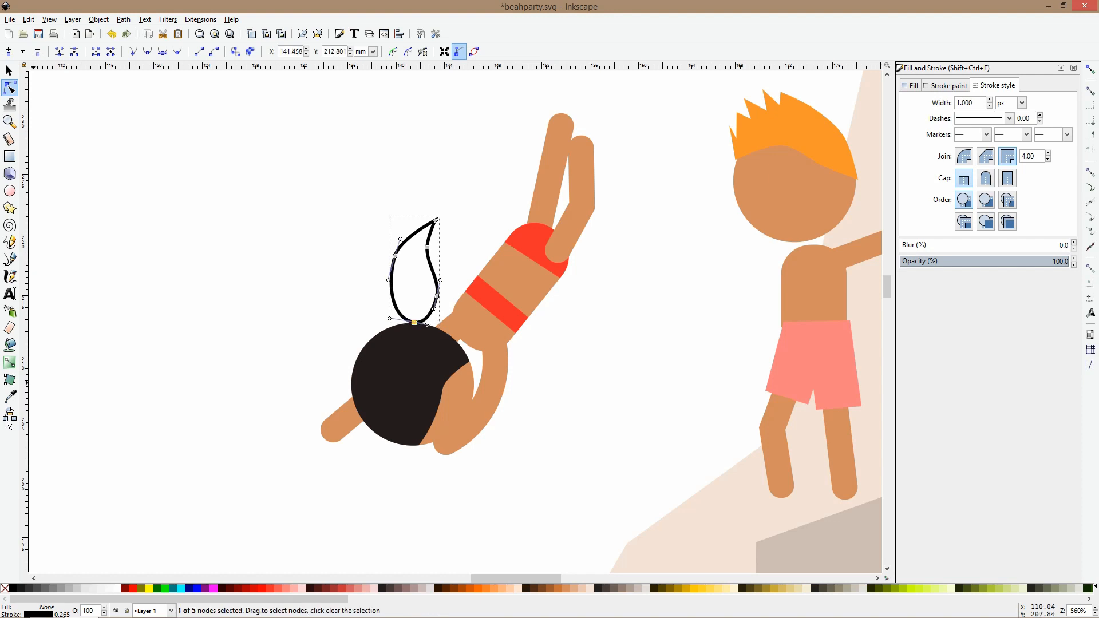
Fill the ponytail with the near-black colour sampled from the hair and remove its stroke.
left_click(10, 396)
left_click(445, 363)
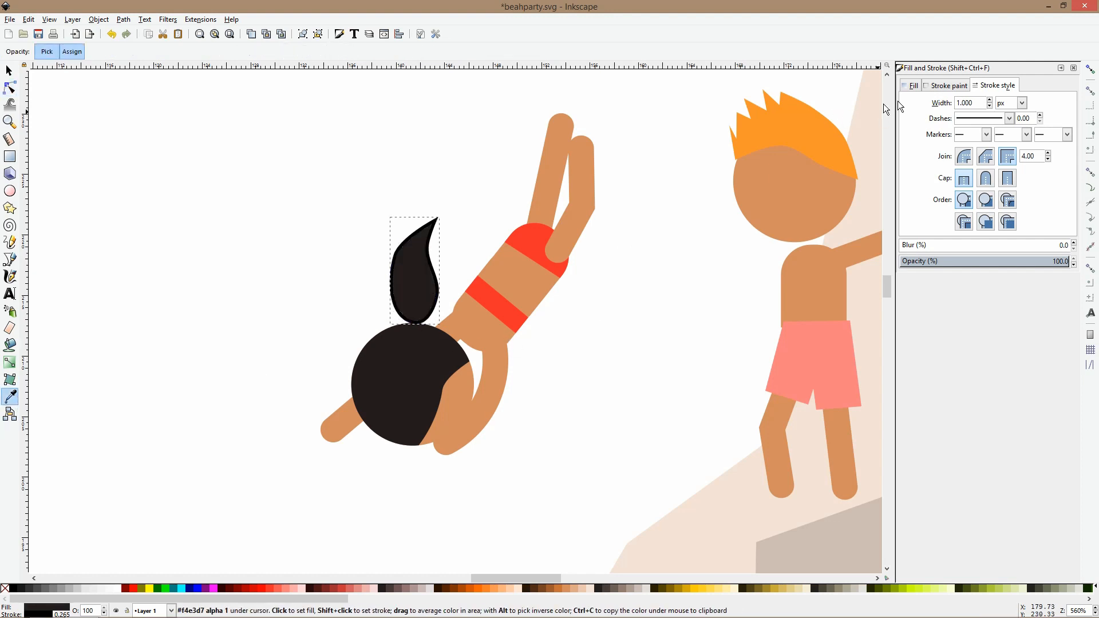
left_click(934, 85)
left_click(911, 105)
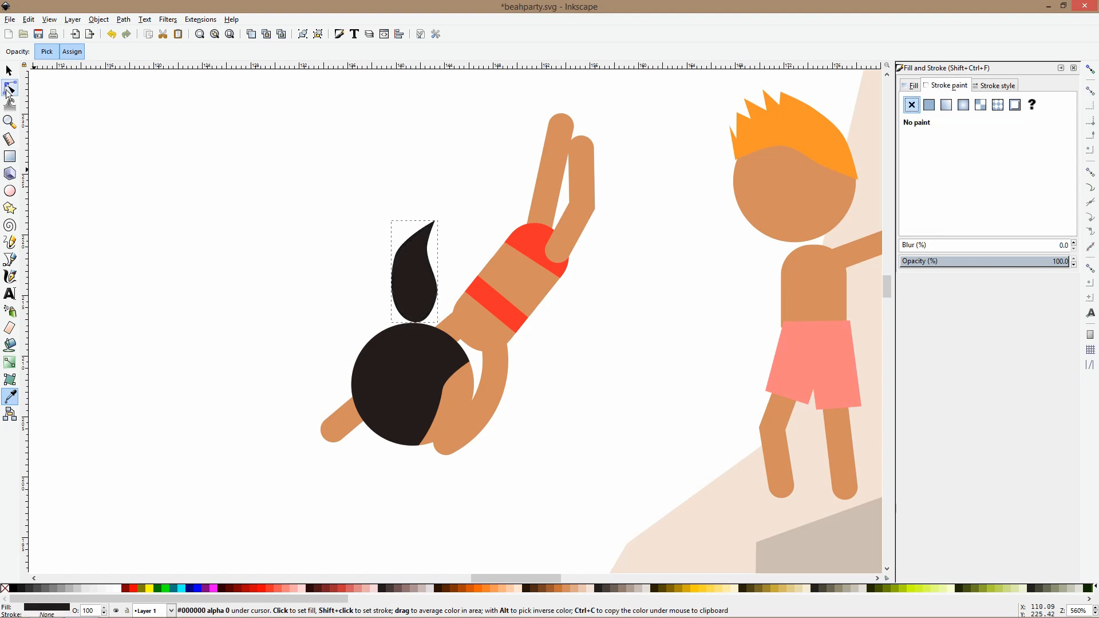
Lower the ponytail's outer side node slightly and adjust its handle to refine the curve toward the tip.
left_click(10, 88)
double_click(395, 263)
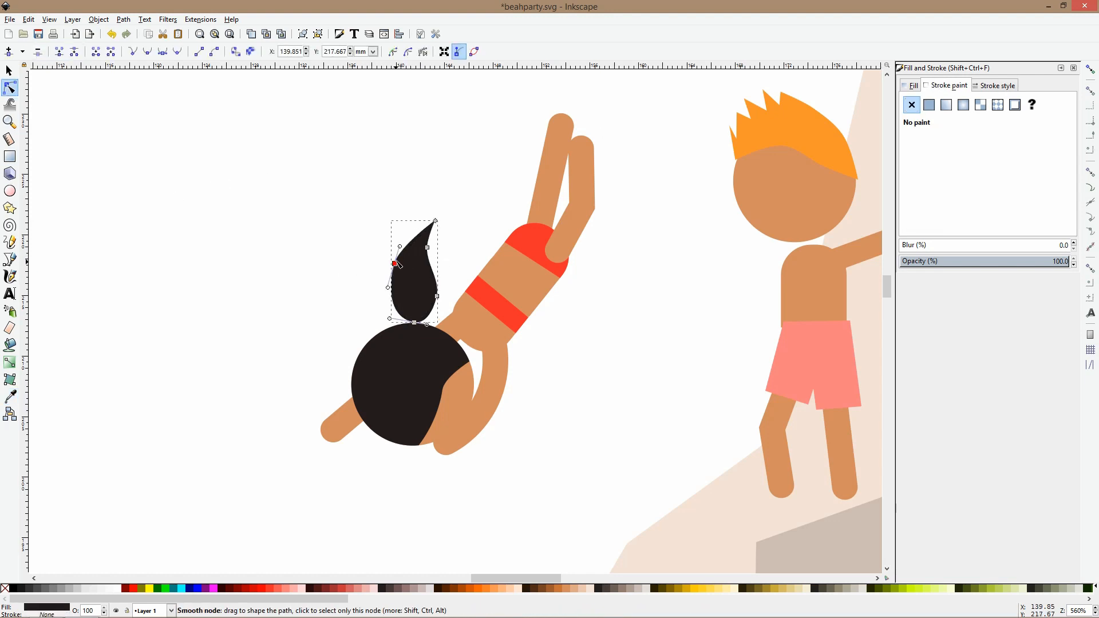
left_click_drag(400, 246, 402, 240)
key("s")
scroll(395, 242, "down", 3)
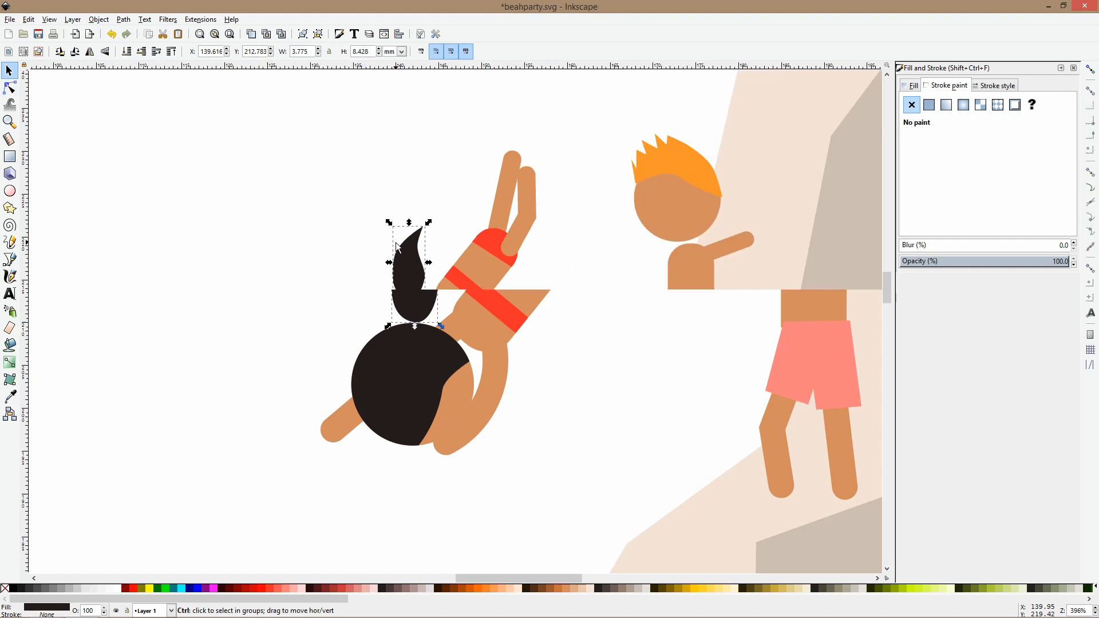
Rotate the ponytail clockwise about its base so its tip leans toward the diver's torso.
left_click(365, 232)
scroll(489, 268, "down", 4)
scroll(466, 259, "up", 5)
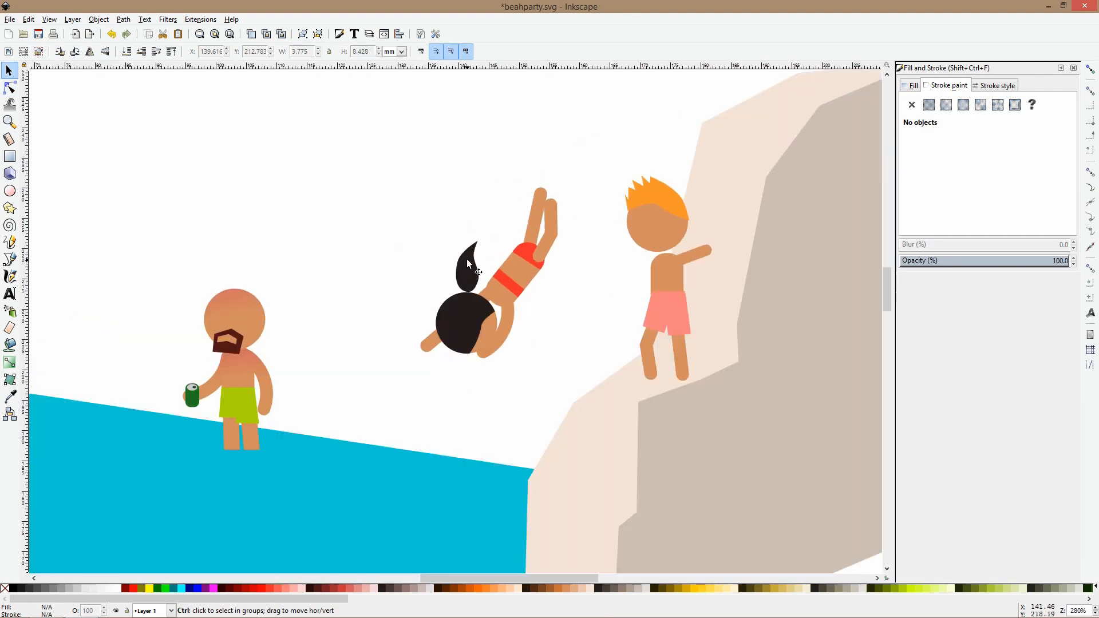
left_click(466, 260)
left_click_drag(482, 239, 499, 264)
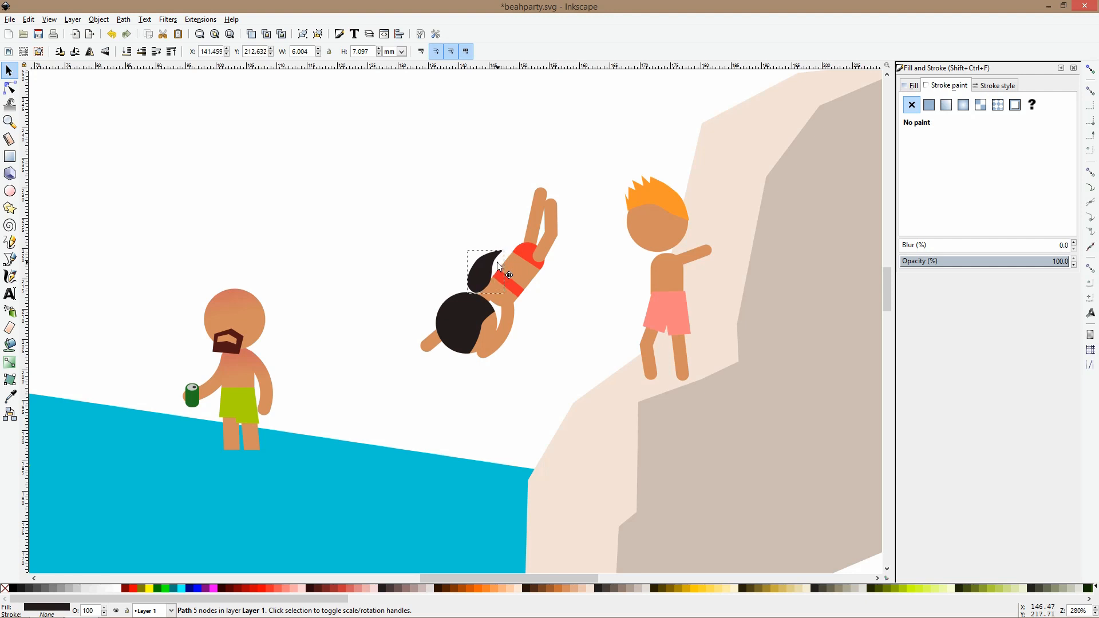
left_click(480, 220)
Group the diver's nine parts and move the group down over the pool edge beside the cliff.
scroll(492, 223, "down", 3)
left_click_drag(445, 196, 535, 308)
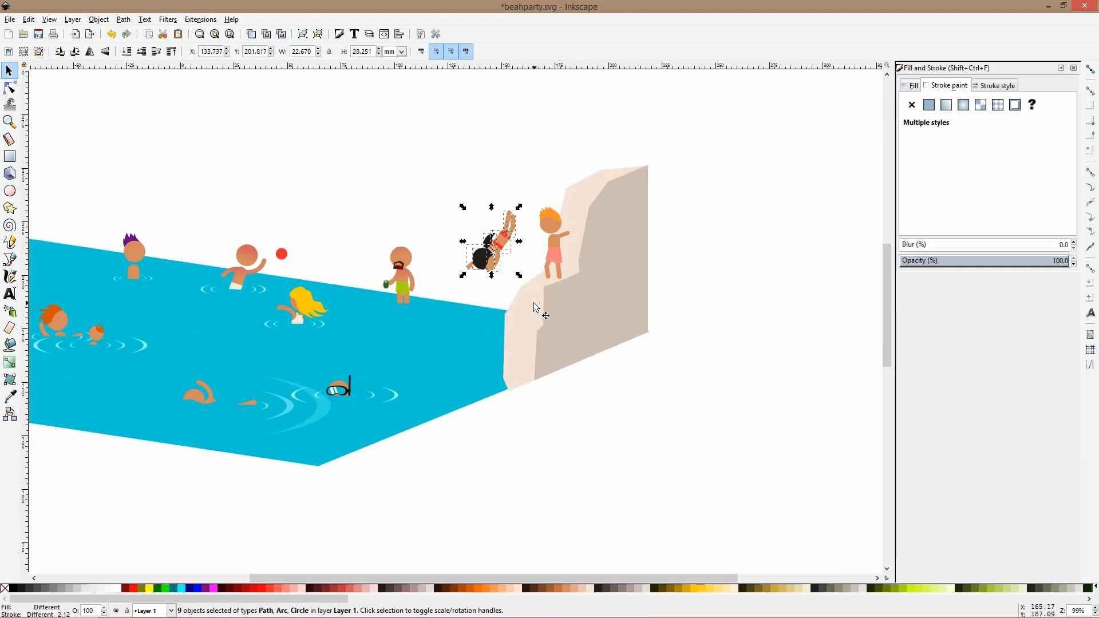
key("ctrl+g")
left_click_drag(500, 251, 489, 310)
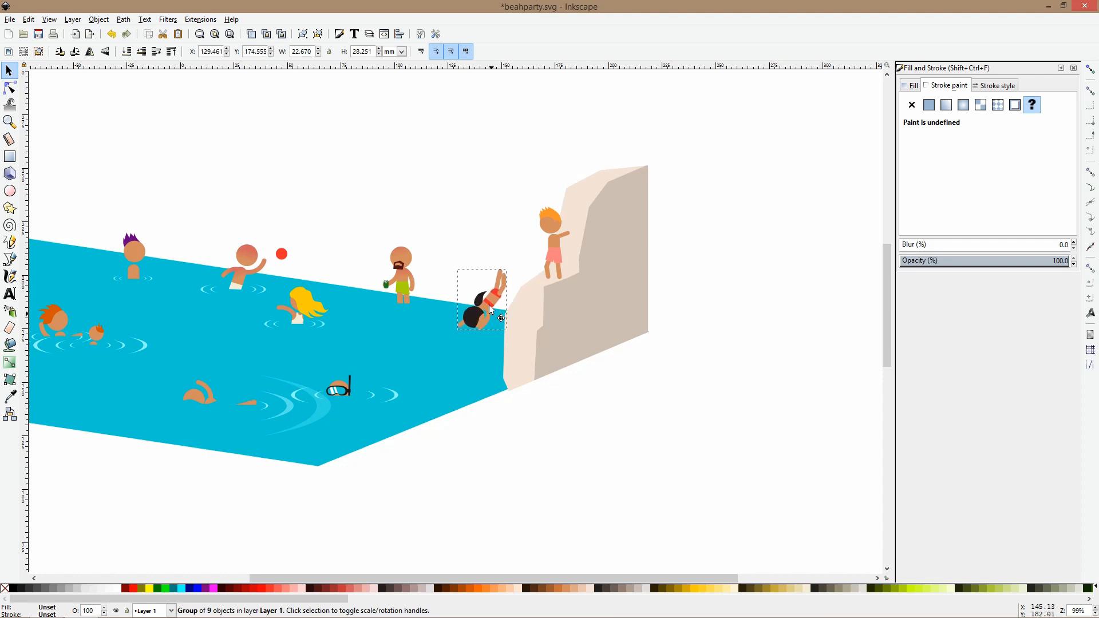
left_click(497, 402)
Draw a flat shadow ellipse about 16.7 by 5.5 mm on the water below the diver and set its opacity to 20%.
scroll(435, 369, "up", 3)
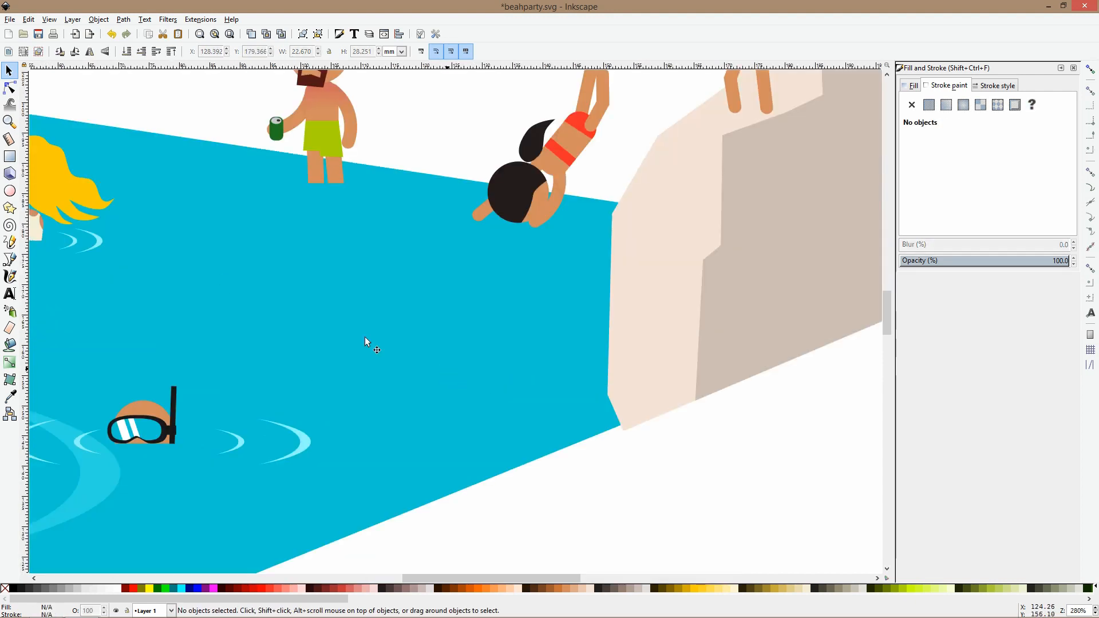
left_click(9, 190)
left_click_drag(471, 348, 573, 383)
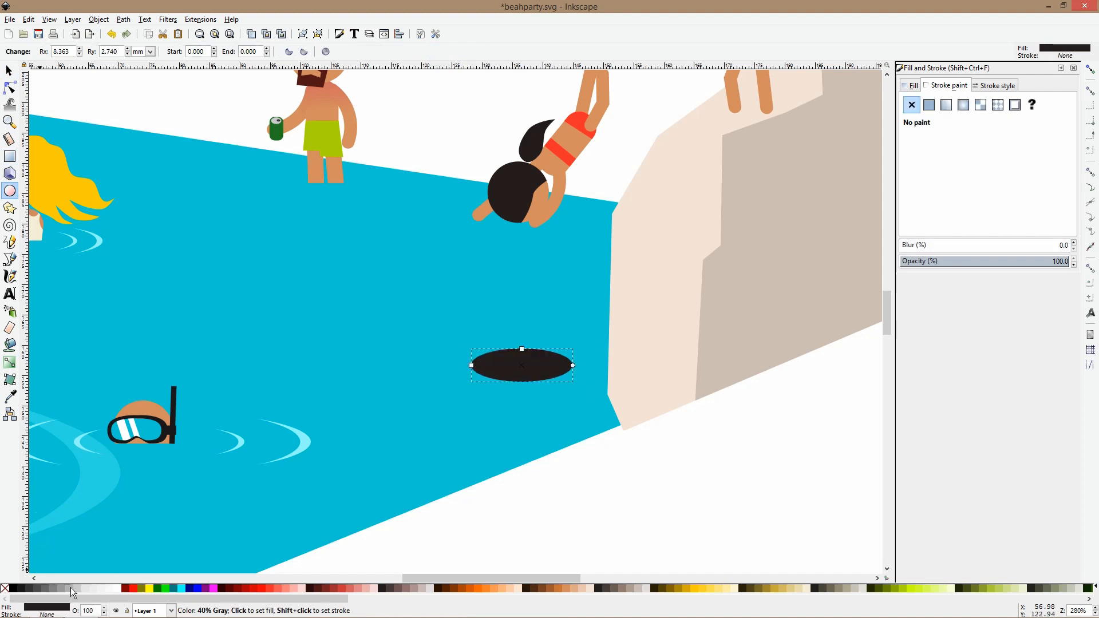
left_click_drag(98, 610, 59, 608)
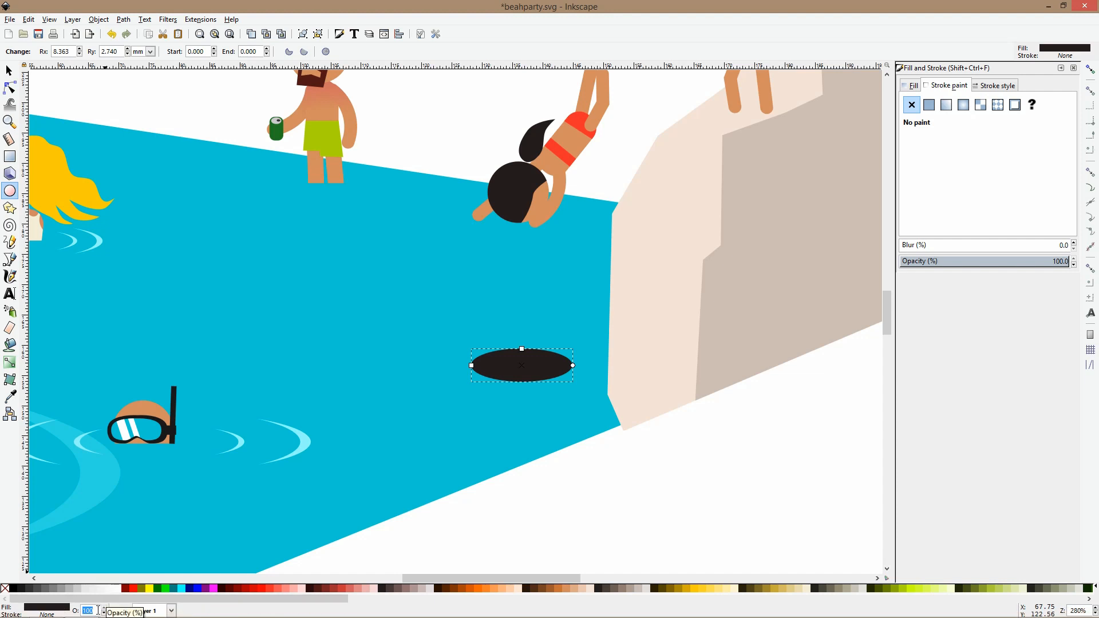
type("20")
key("Return")
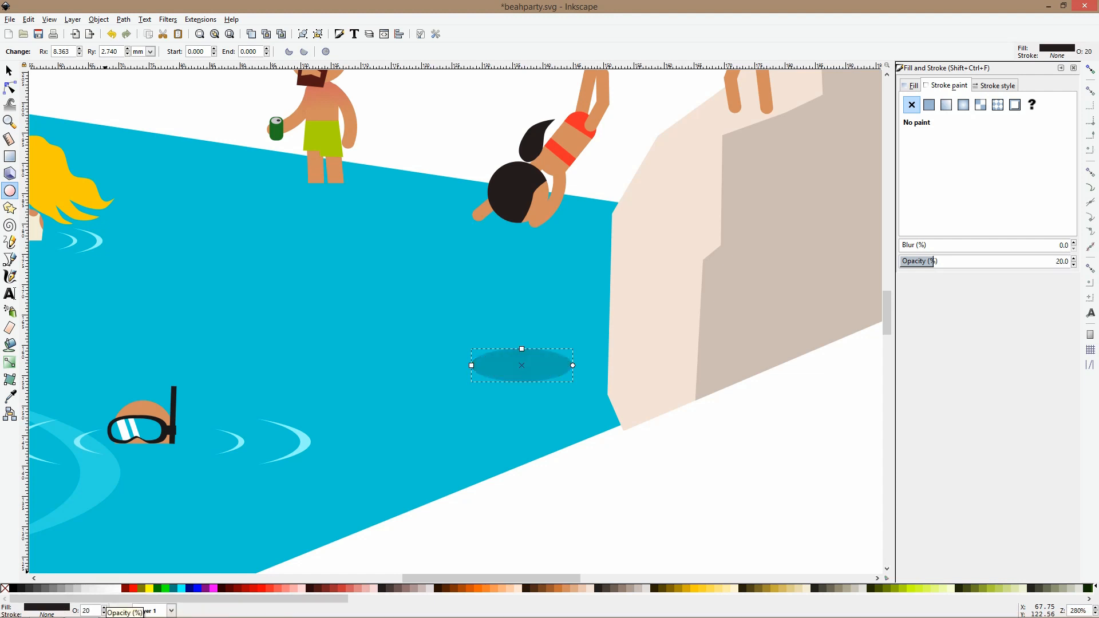
left_click(8, 70)
scroll(449, 274, "down", 3, "ctrl")
left_click(594, 374)
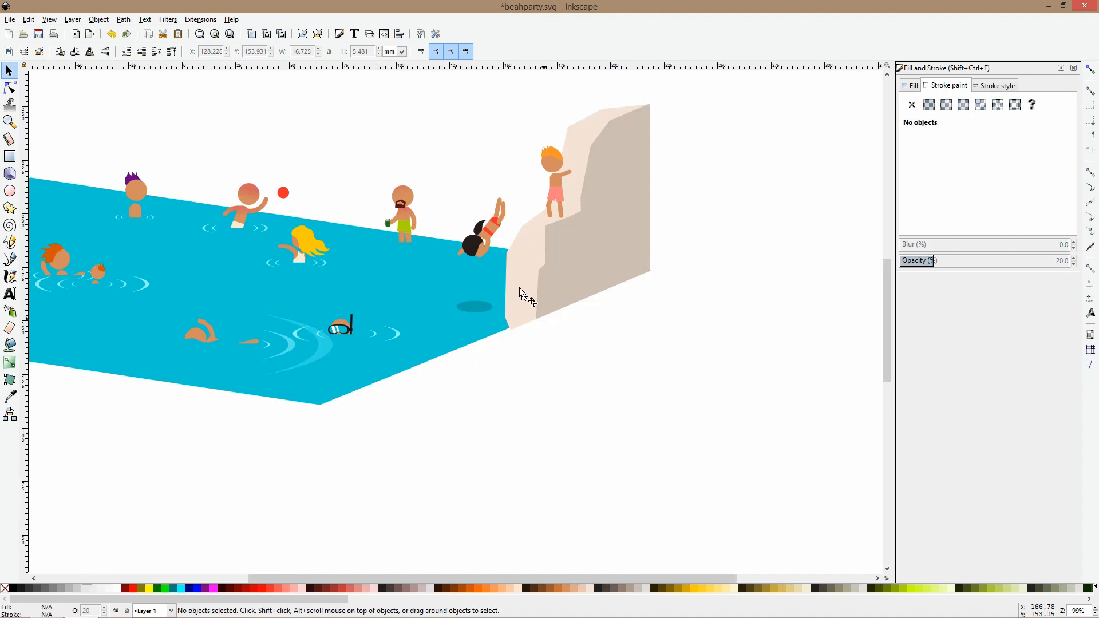
Group the front swimmer with the fading ripples behind the feet and move the group about 11 mm left.
scroll(520, 287, "up", 2, "ctrl")
scroll(520, 287, "down", 3, "ctrl")
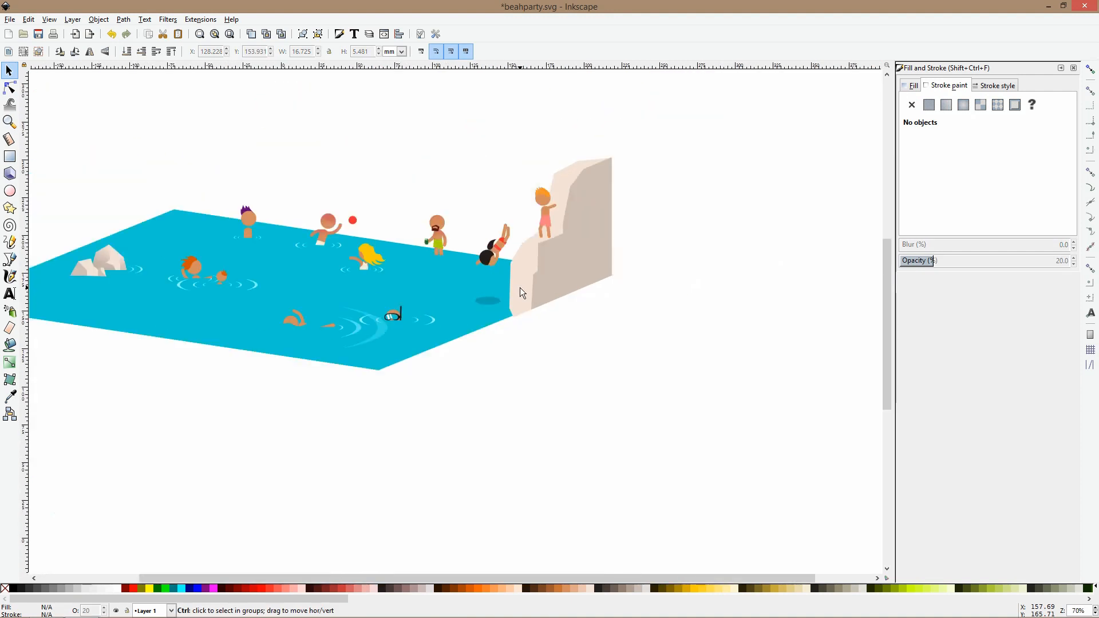
scroll(520, 288, "down", 2, "ctrl")
scroll(466, 236, "up", 2, "ctrl")
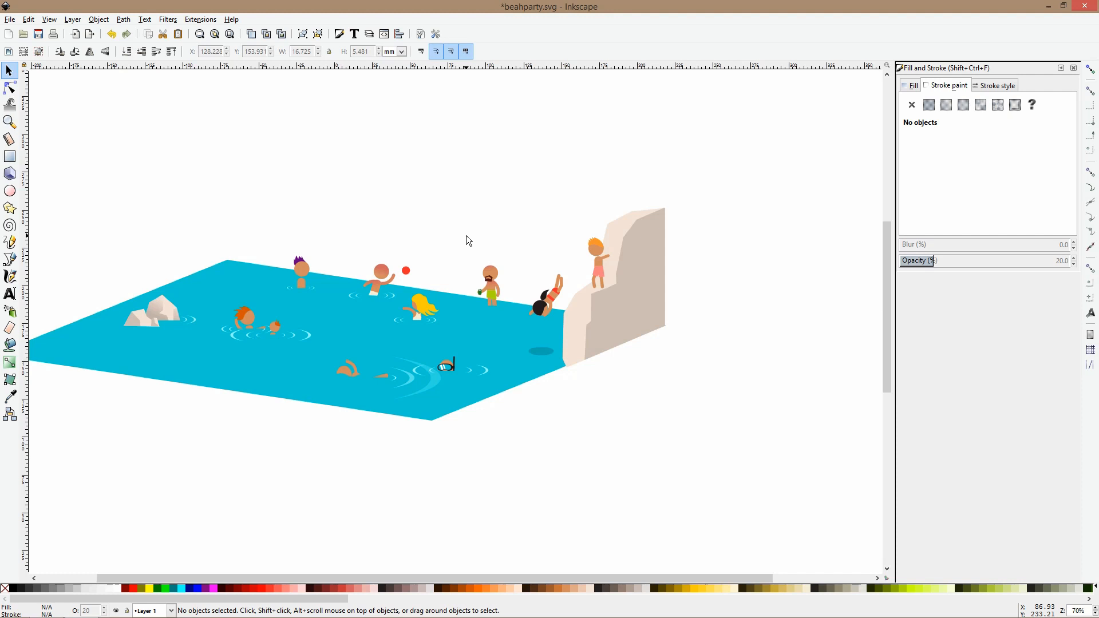
left_click(413, 381)
left_click(412, 382)
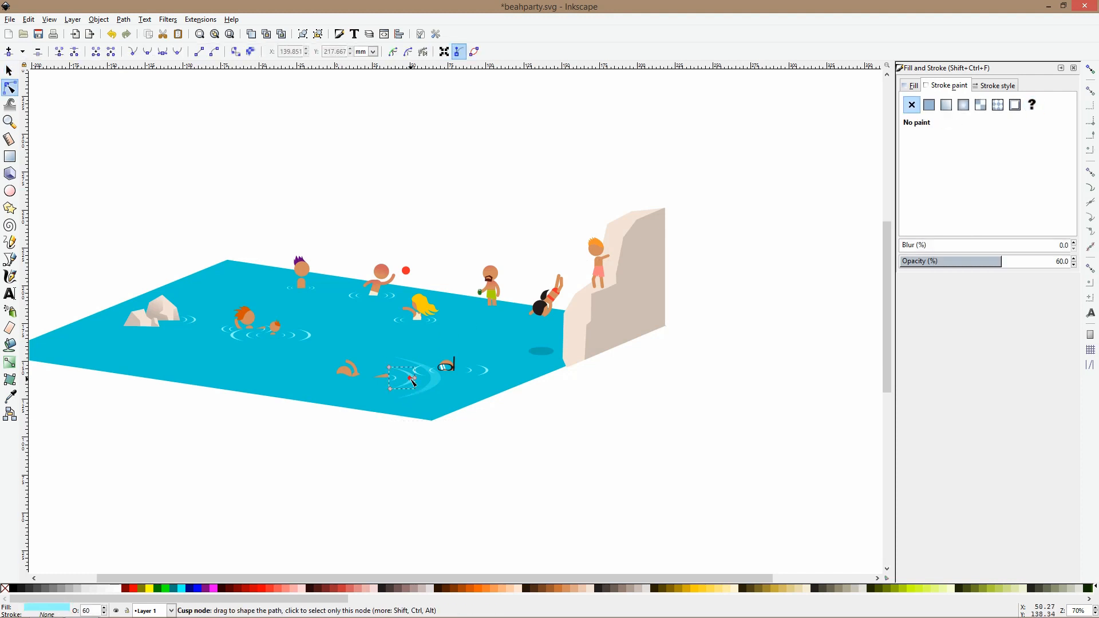
scroll(424, 389, "up", 2, "ctrl")
left_click(378, 369, "shift")
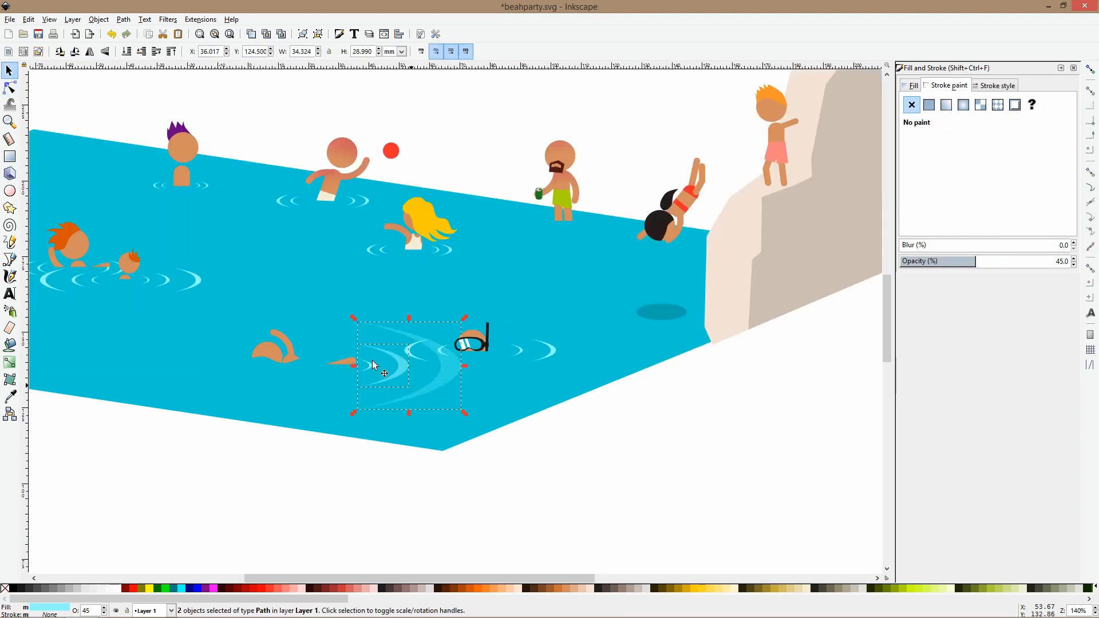
left_click(355, 366, "shift")
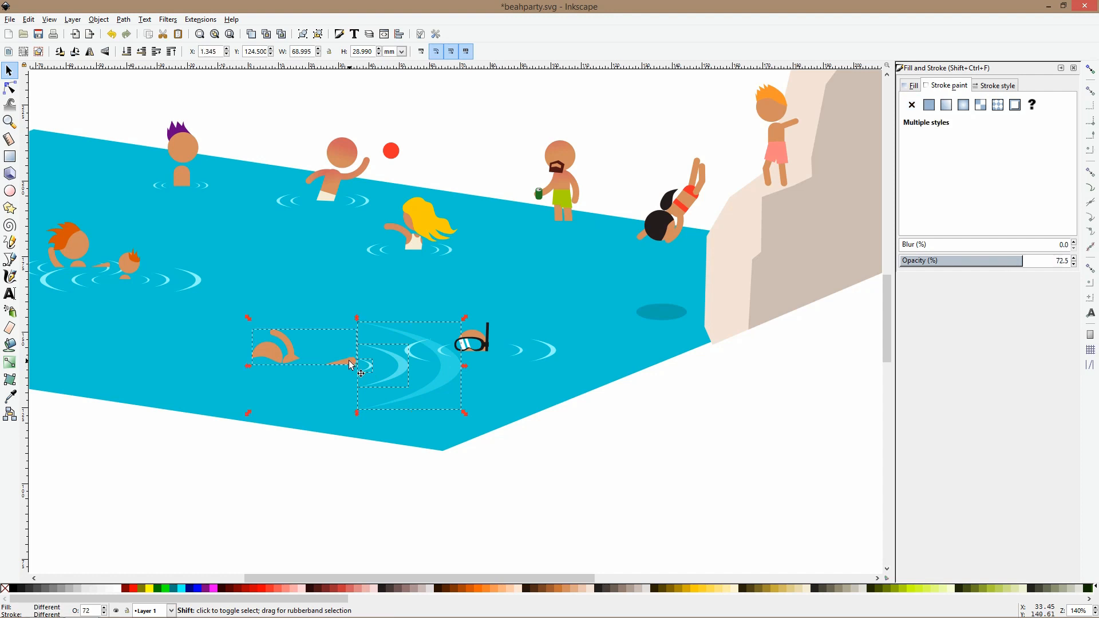
key("ctrl+g")
left_click_drag(351, 365, 317, 366)
Deselect the swimmer group and save the document.
scroll(441, 378, "down", 5, "ctrl")
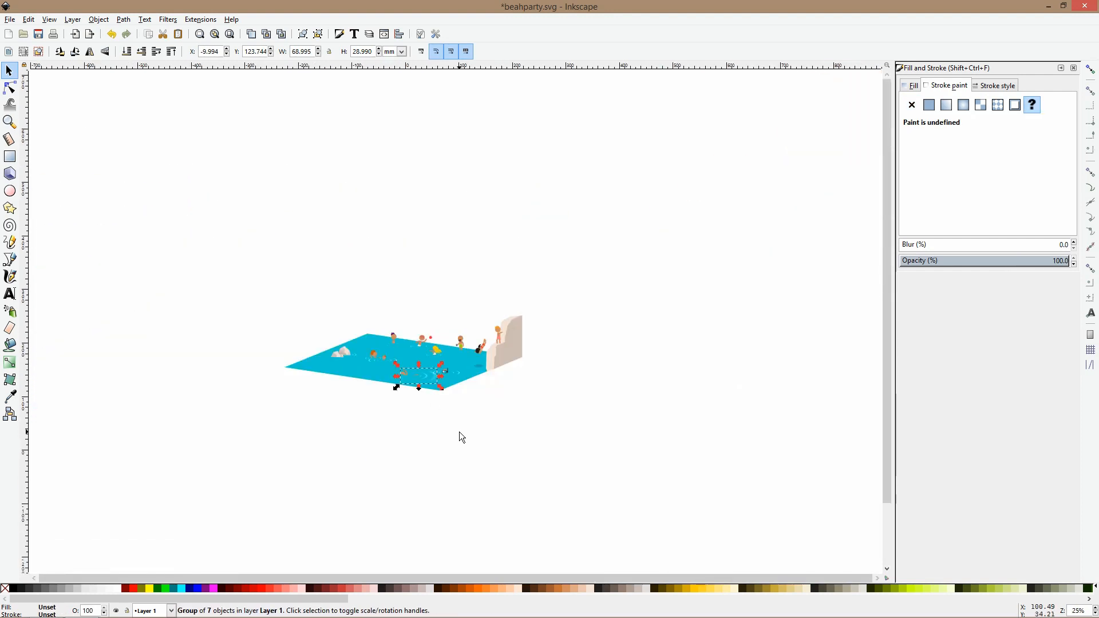
left_click(462, 437)
scroll(389, 330, "up", 3, "ctrl")
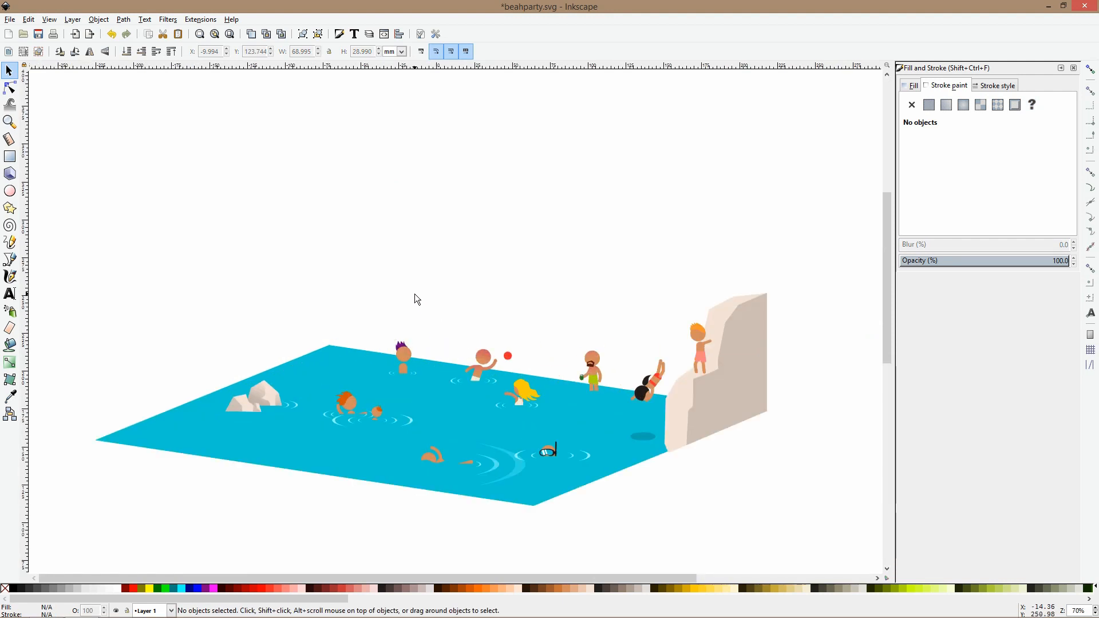
key("ctrl")
key("ctrl+s")
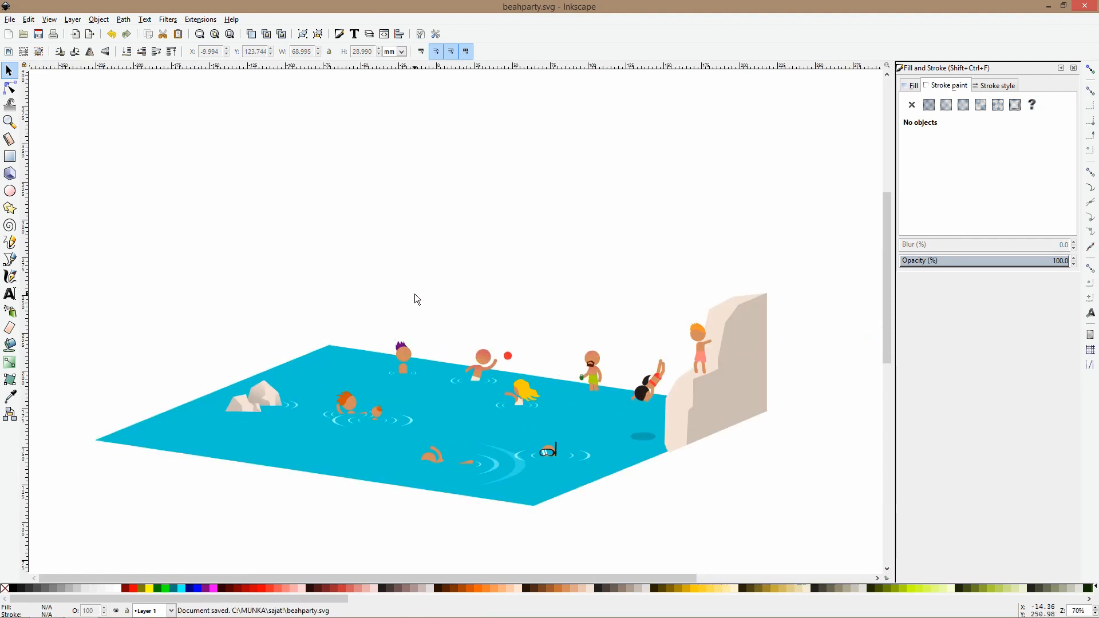
Select the figures, rocks, shadow and cliff without the pool, and scale them up proportionally to about 549 mm wide.
mouse_move(375, 314)
left_mouse_down()
mouse_move(455, 412)
mouse_move(431, 388)
left_mouse_up()
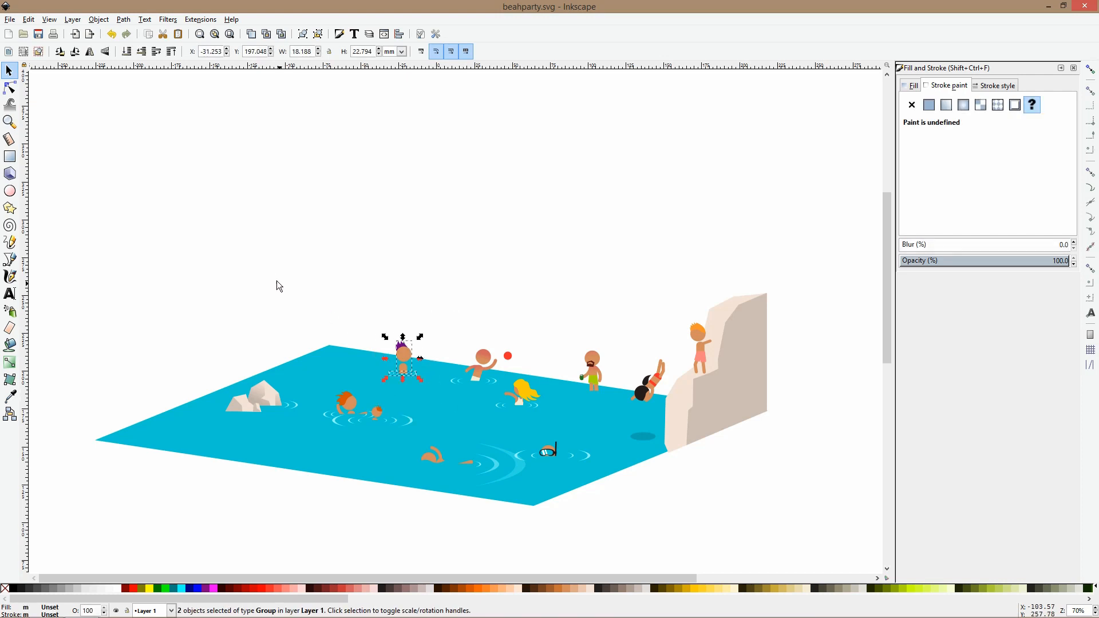
left_click_drag(172, 264, 815, 548)
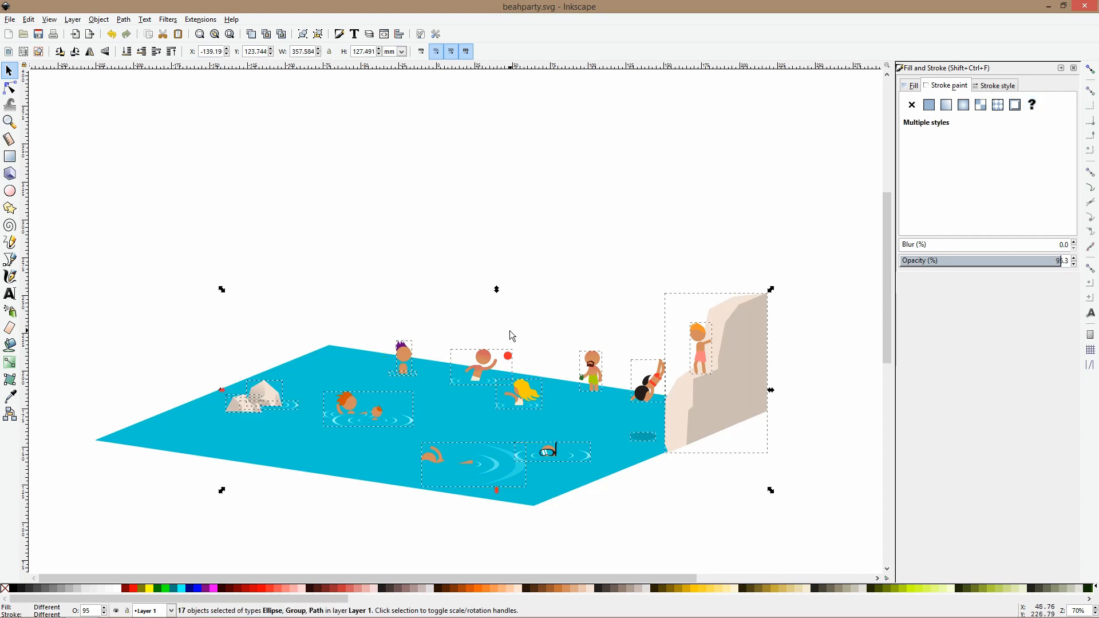
left_click_drag(496, 290, 486, 188)
scroll(544, 262, "down", 3, "ctrl")
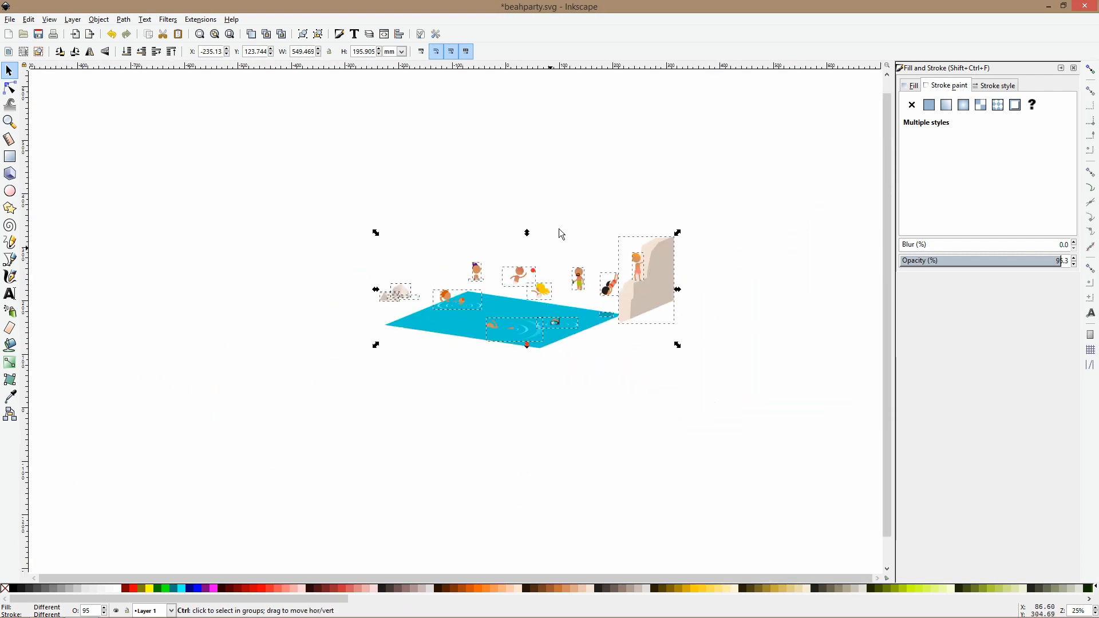
Place the rocks with the orange-haired swimmers, the front swimmer and the snorkeler on the front part of the pool.
scroll(561, 230, "up", 2, "ctrl")
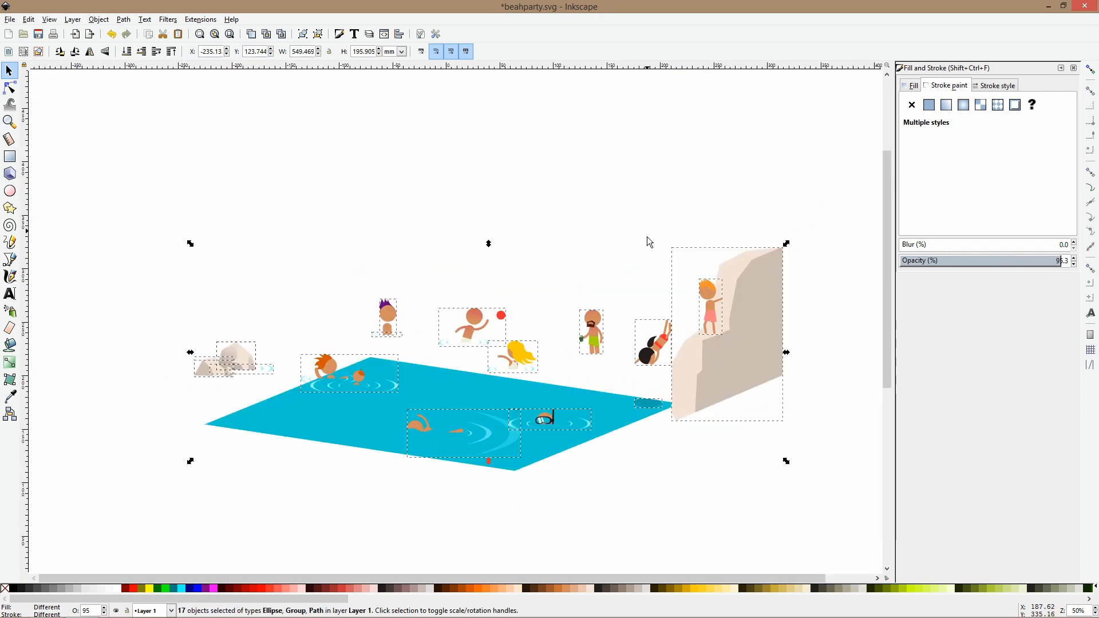
left_click_drag(598, 211, 828, 486)
left_click_drag(156, 309, 331, 382)
left_click(339, 382)
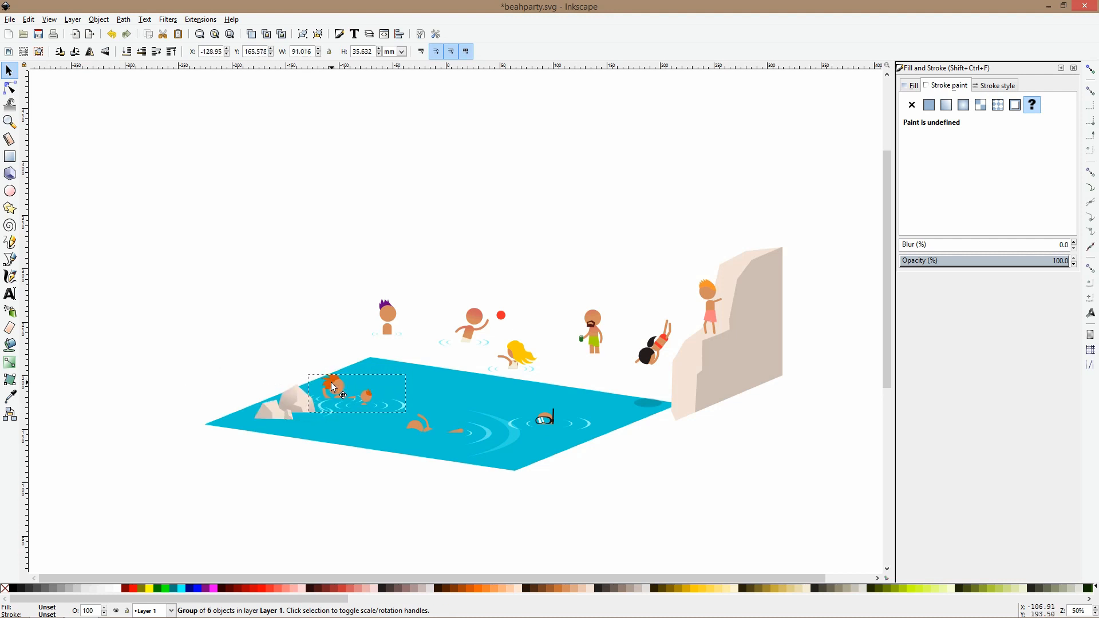
left_click_drag(407, 431, 370, 438)
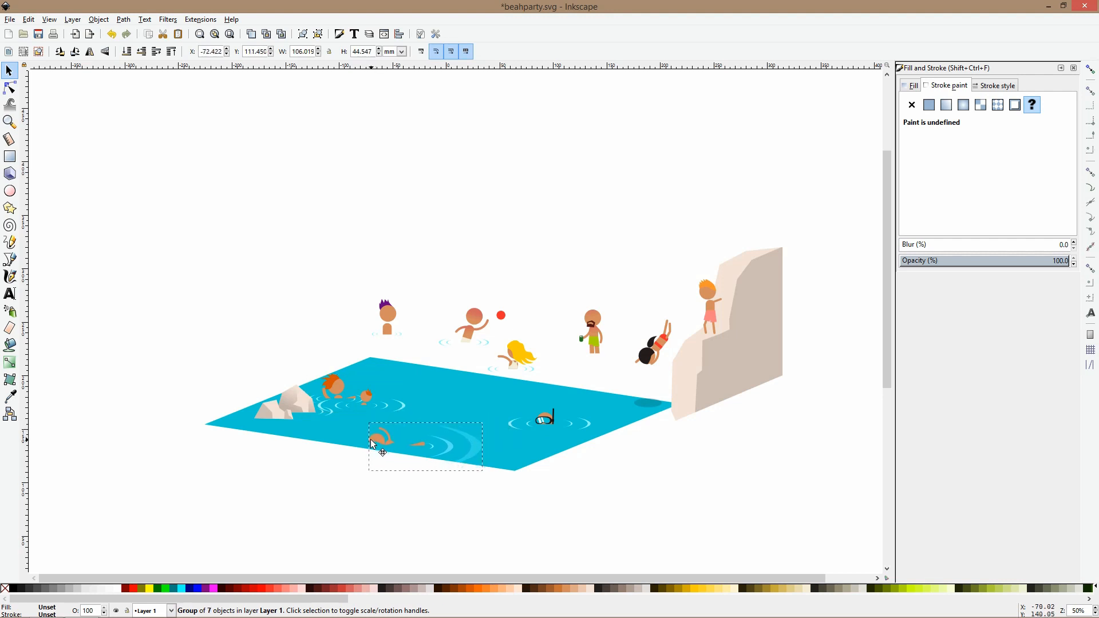
left_click_drag(547, 420, 524, 437)
Move the ball player and blonde swimmer into the pool, and place the purple-haired figure grouped with its ripples near the back corner.
left_click_drag(434, 278, 553, 411)
left_click_drag(515, 360, 519, 403)
left_click_drag(393, 333, 393, 367)
key("ctrl+z")
left_click_drag(358, 272, 415, 355)
key("ctrl+g")
left_click_drag(395, 313, 400, 354)
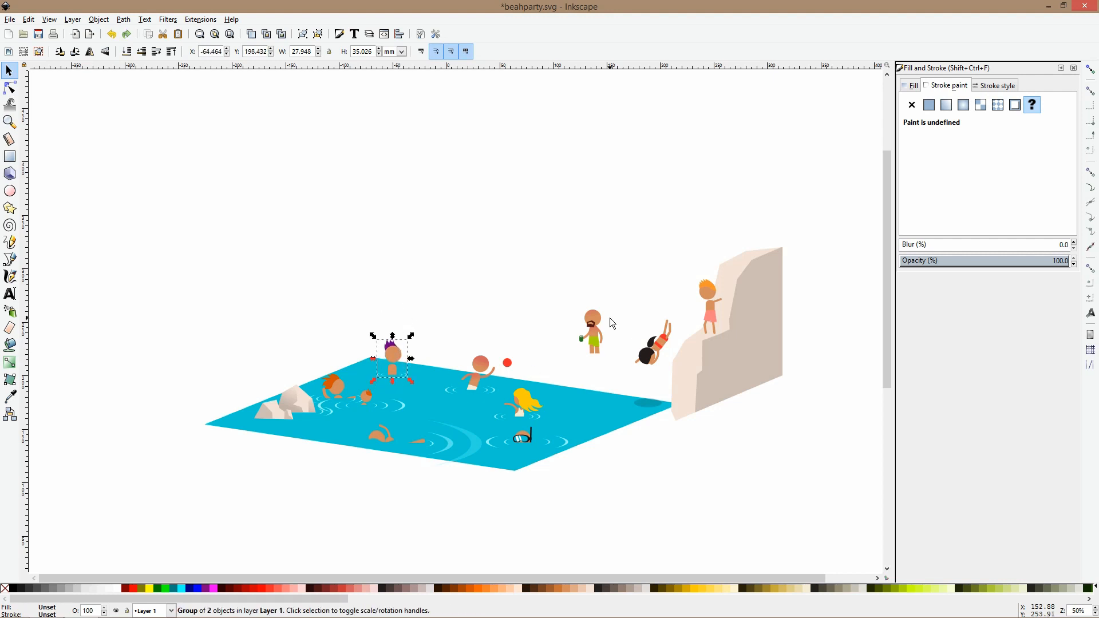
Move the bearded man into the pool and shift the cliff, standing boy, diver and shadow onto the pool's side edge.
left_click_drag(597, 335, 565, 375)
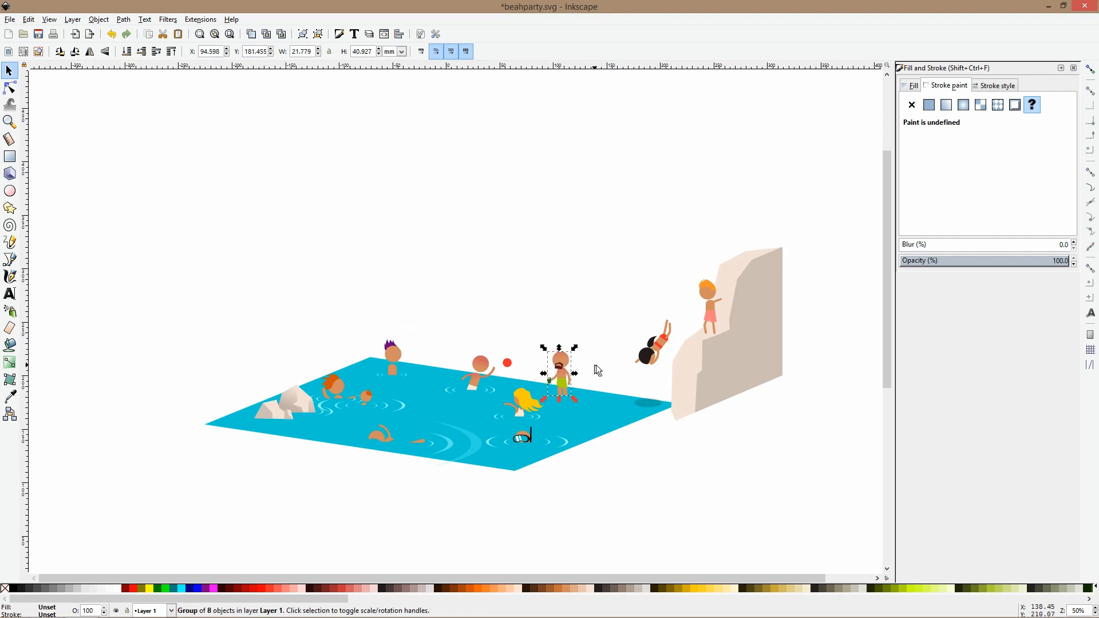
left_click_drag(594, 216, 820, 423)
left_click_drag(763, 381, 650, 386)
key("ctrl+g")
left_click(736, 391)
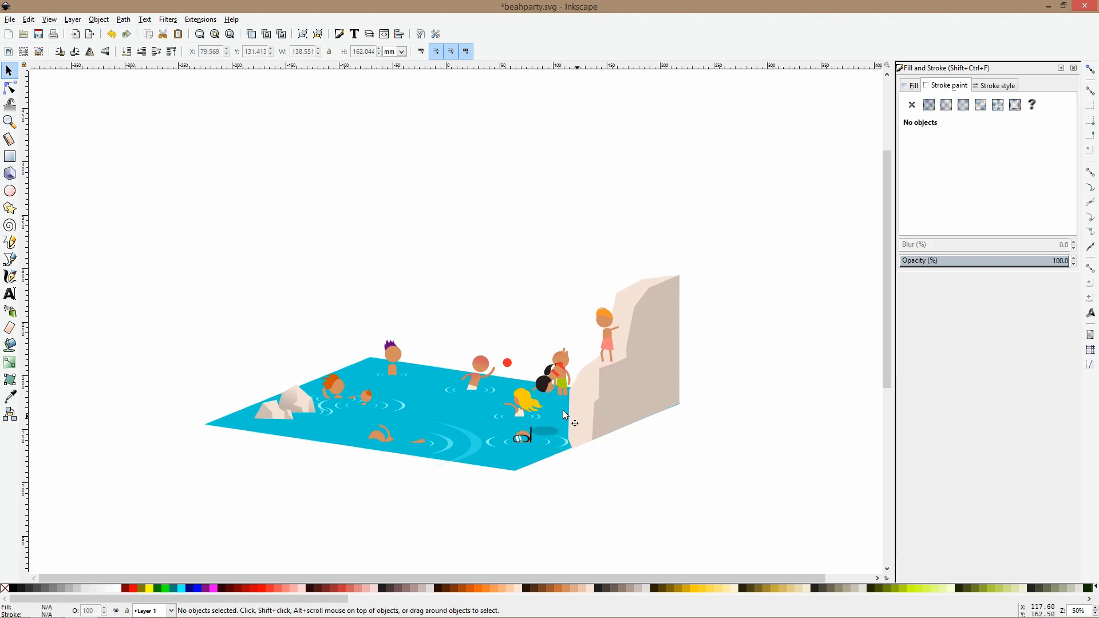
Shift the ball player, the blonde swimmer and the purple-haired figure farther back and away from the cliff.
scroll(546, 397, "up", 2, "ctrl")
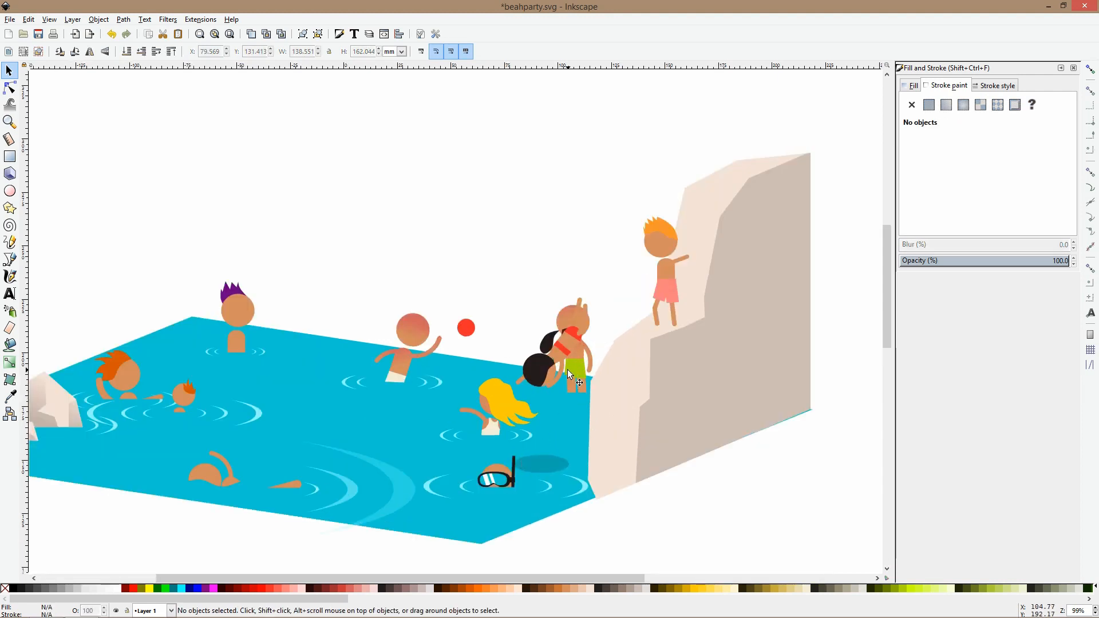
left_click(397, 373)
left_click_drag(495, 422, 447, 394)
left_click(405, 342, "shift")
left_click_drag(404, 342, 352, 332)
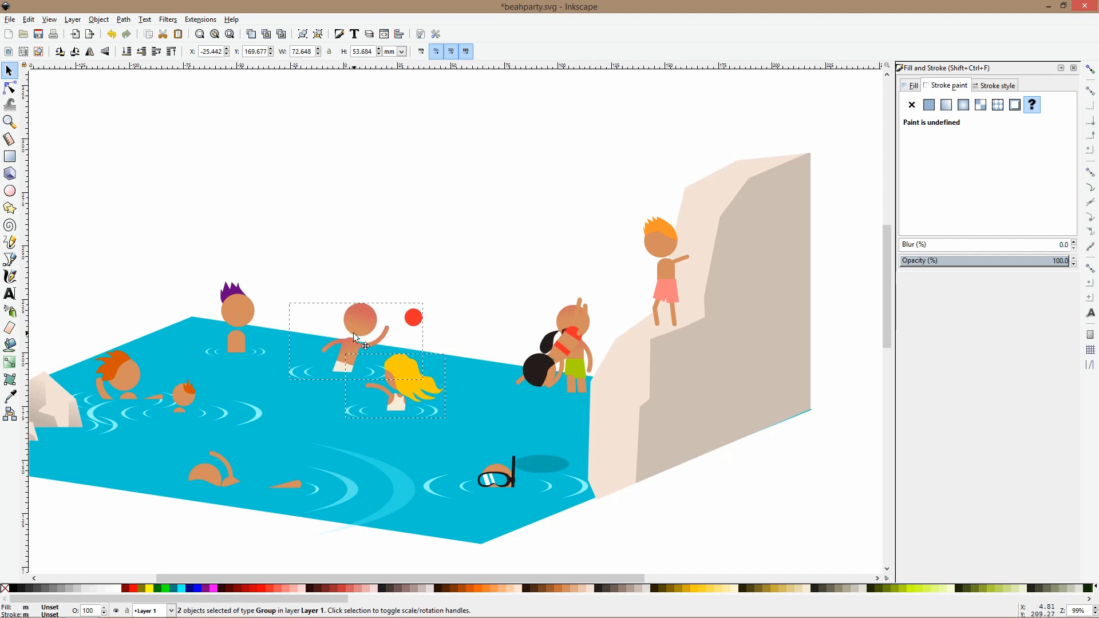
left_click_drag(255, 322, 244, 314)
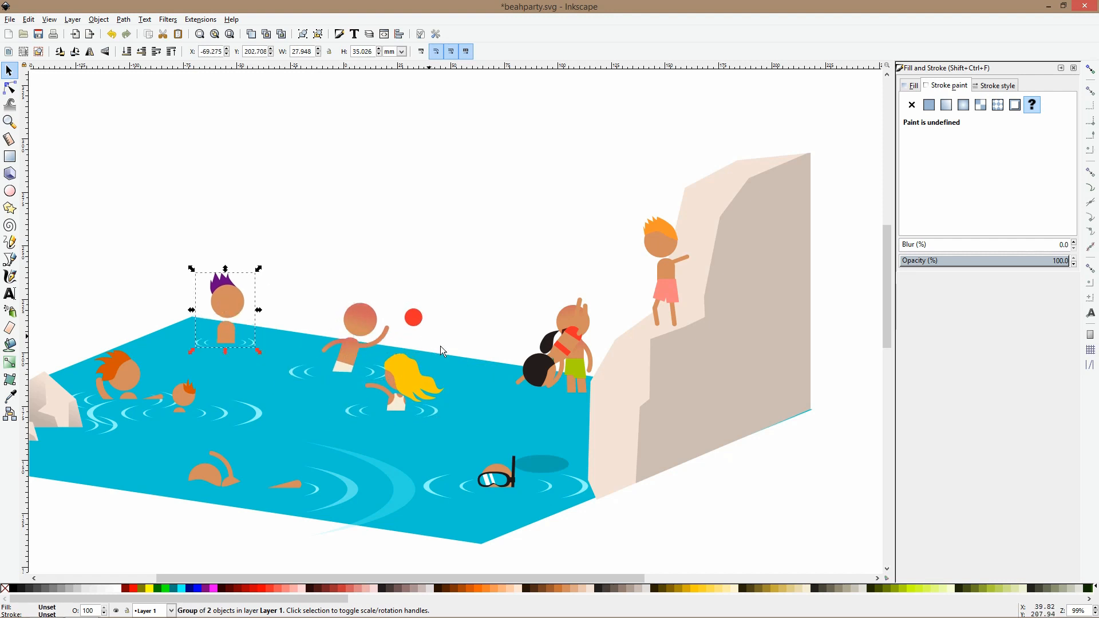
Move the bearded man clear of the diver and place the snorkeler closer to the pool's front edge.
left_click(557, 332)
left_click_drag(557, 332, 468, 311)
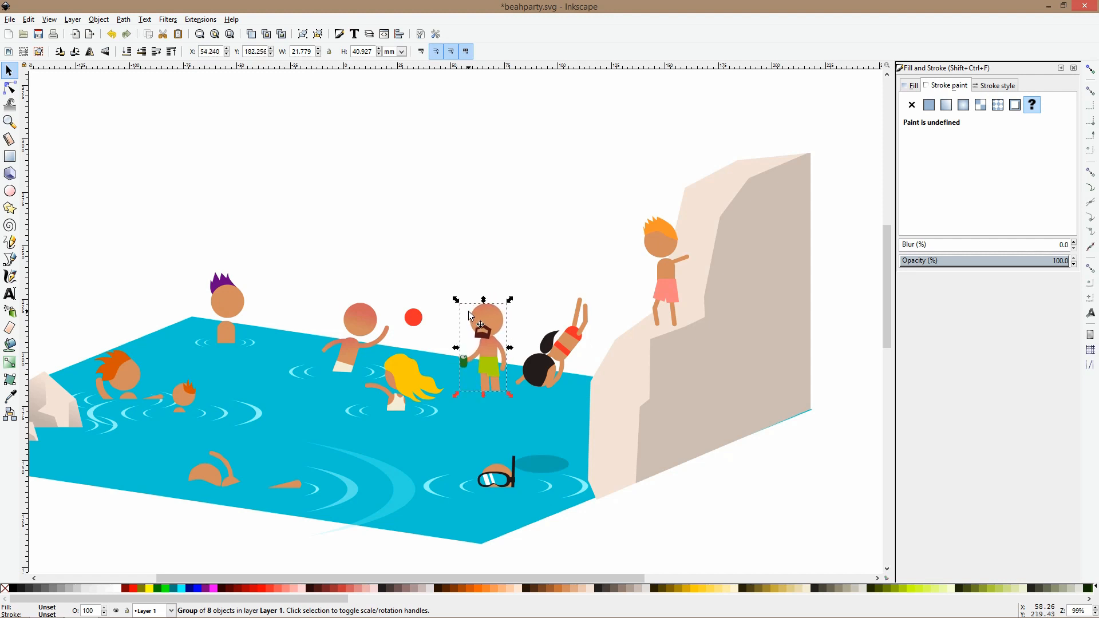
left_click_drag(493, 476, 438, 484)
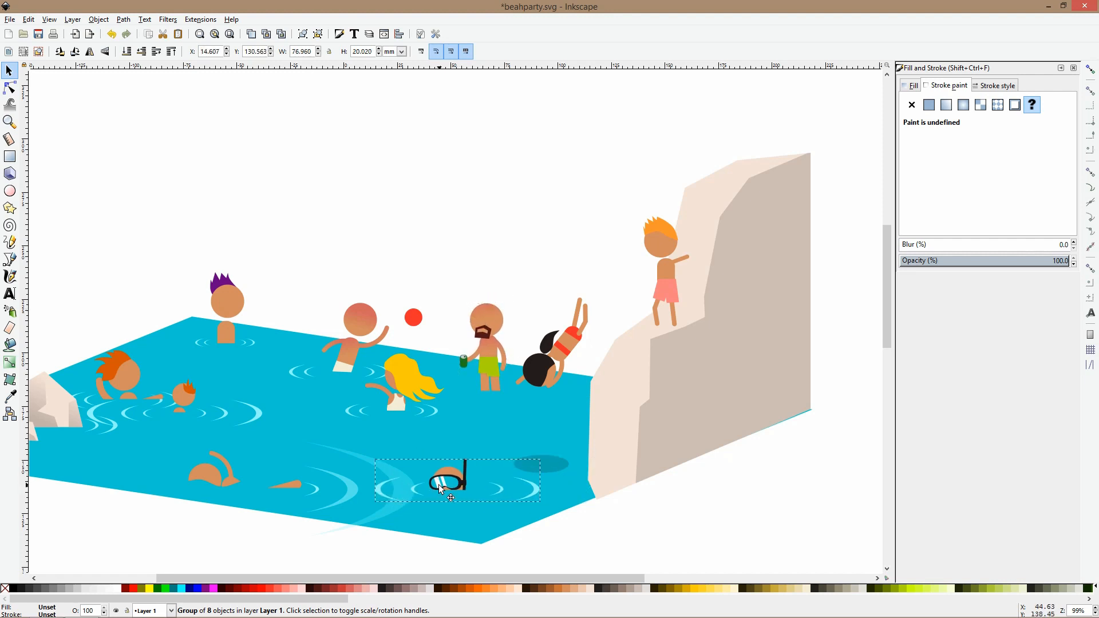
scroll(482, 357, "down", 1)
left_click_drag(478, 453, 456, 476)
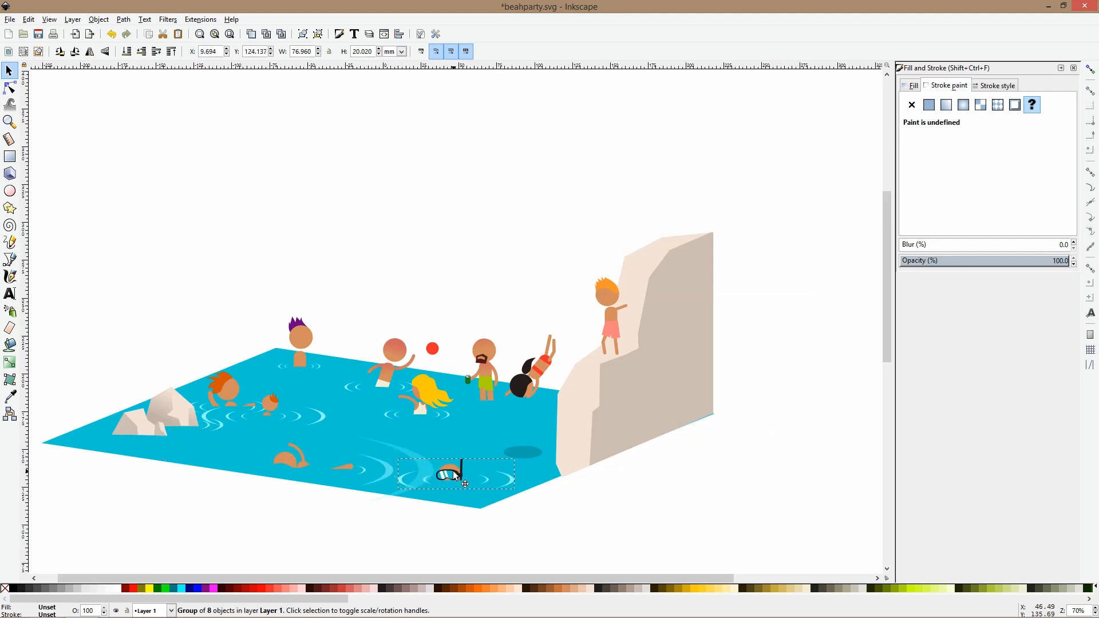
Delete the largest faint ripple behind the front swimmer and nudge the snorkeler slightly away from the cliff.
left_click(519, 520)
left_click(395, 447)
key("Delete")
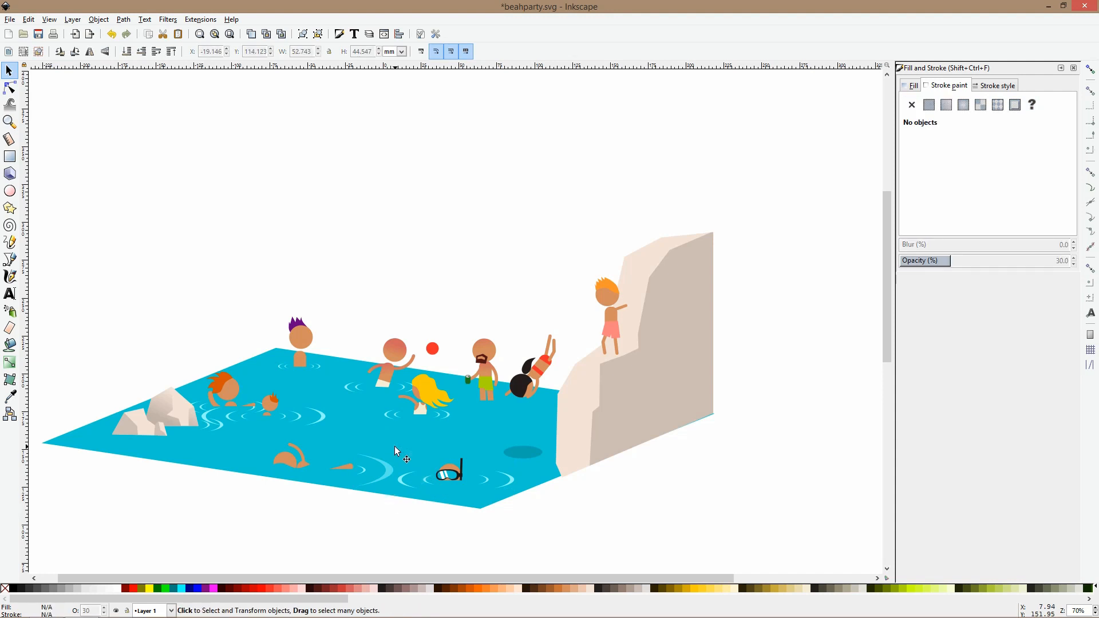
left_click(454, 473)
key("Escape")
scroll(625, 410, "down", 2, "ctrl")
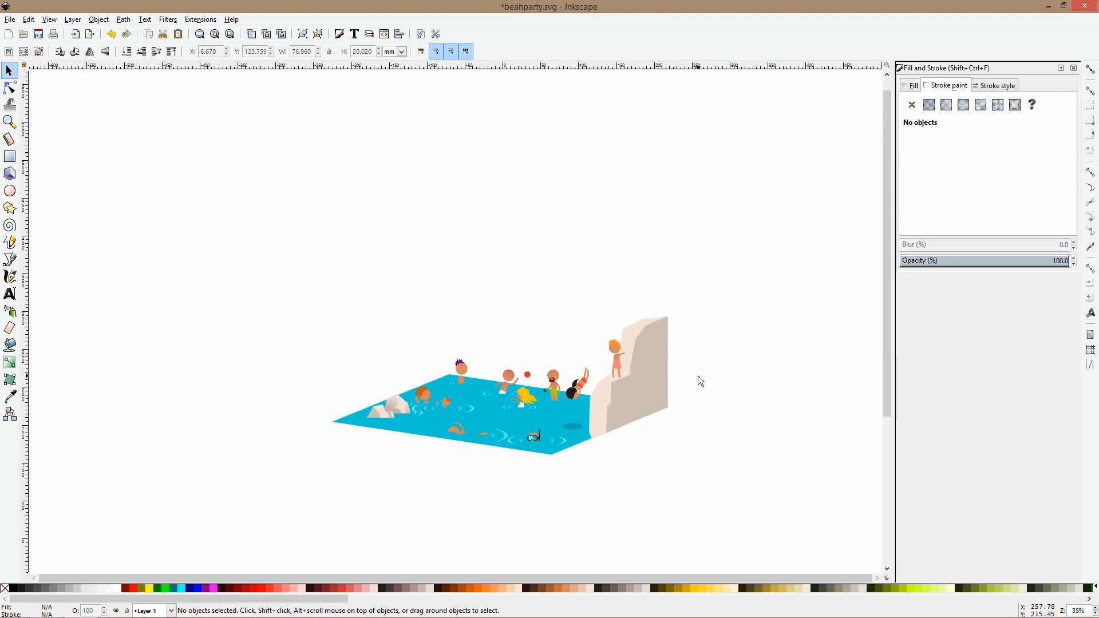
scroll(622, 371, "up", 2, "ctrl")
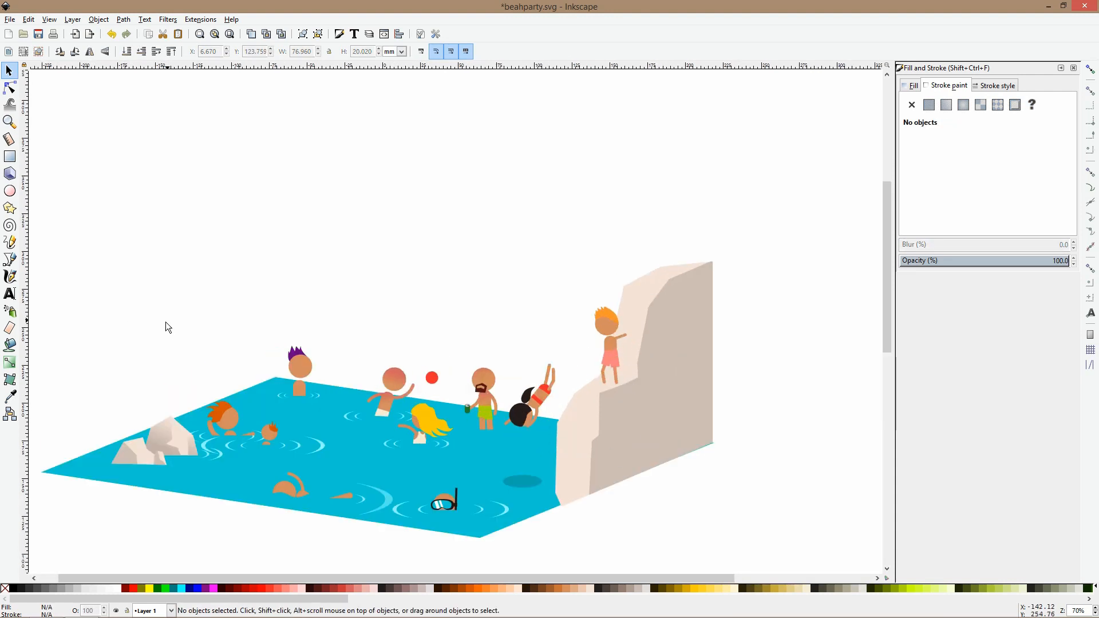
Draw a closed polygon widening the foot of the cliff's light face toward the water and unite it with that face.
left_click(9, 259)
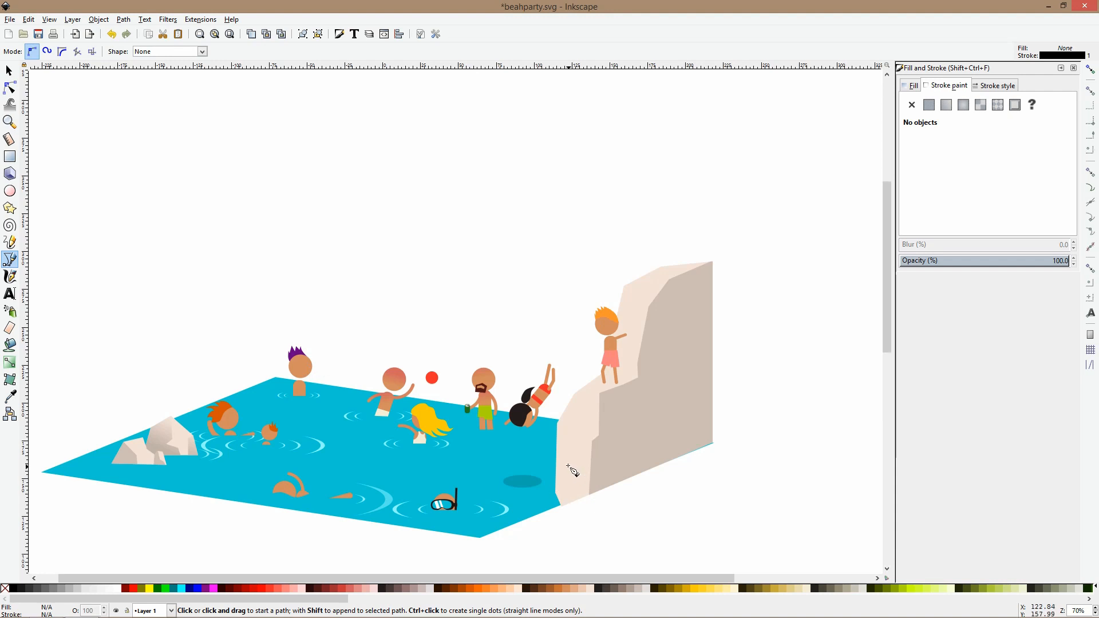
left_click(560, 463)
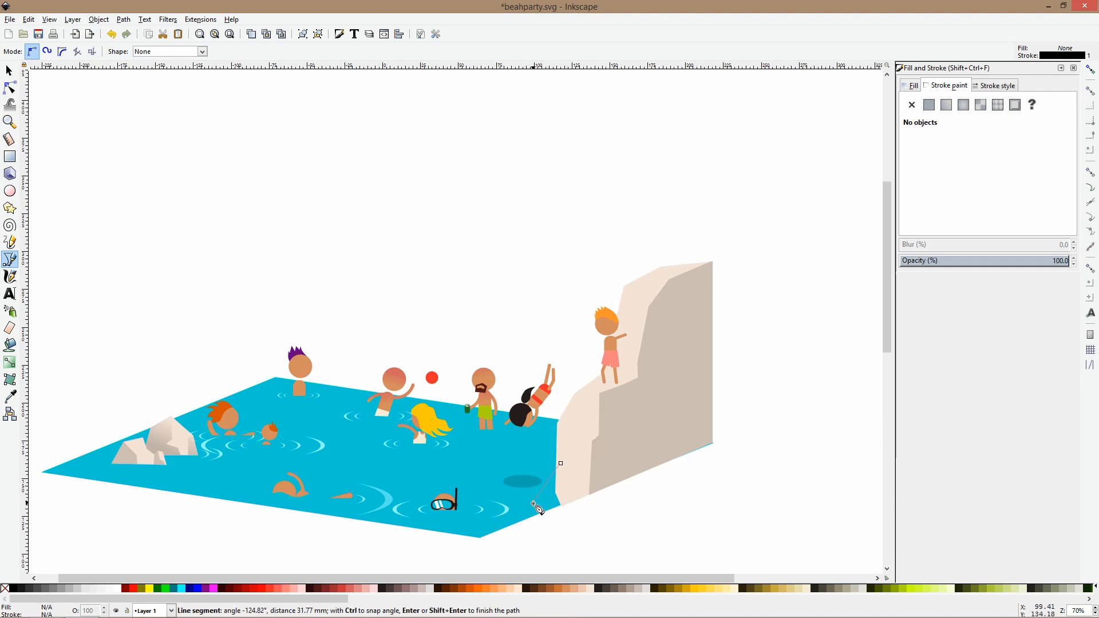
left_click(530, 519)
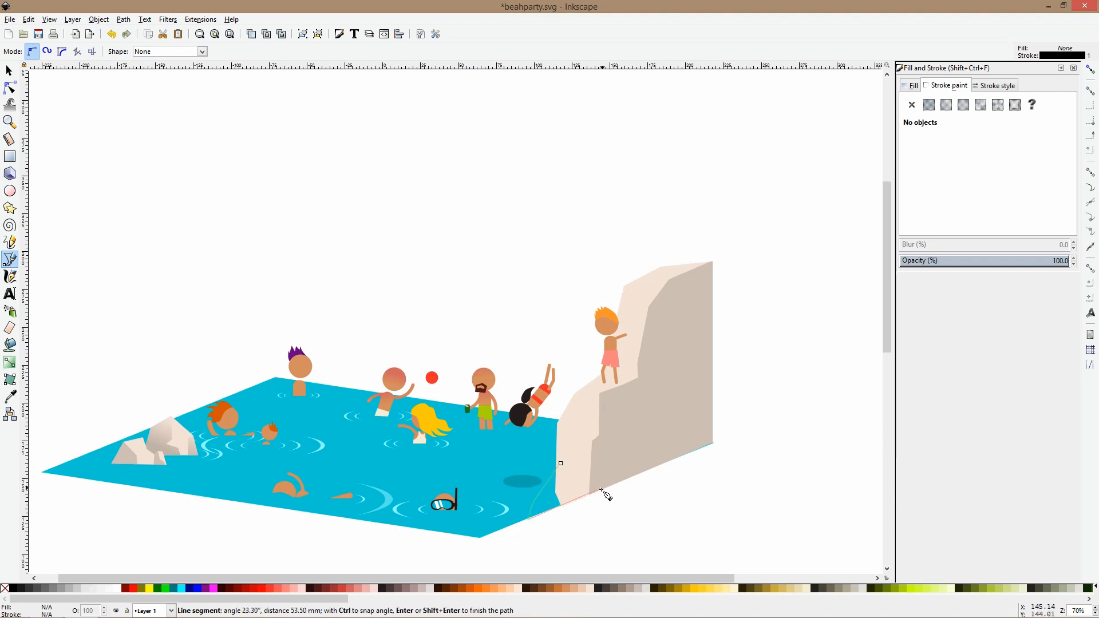
left_click(599, 492)
left_click(561, 463)
key("s")
left_click(570, 442, "shift")
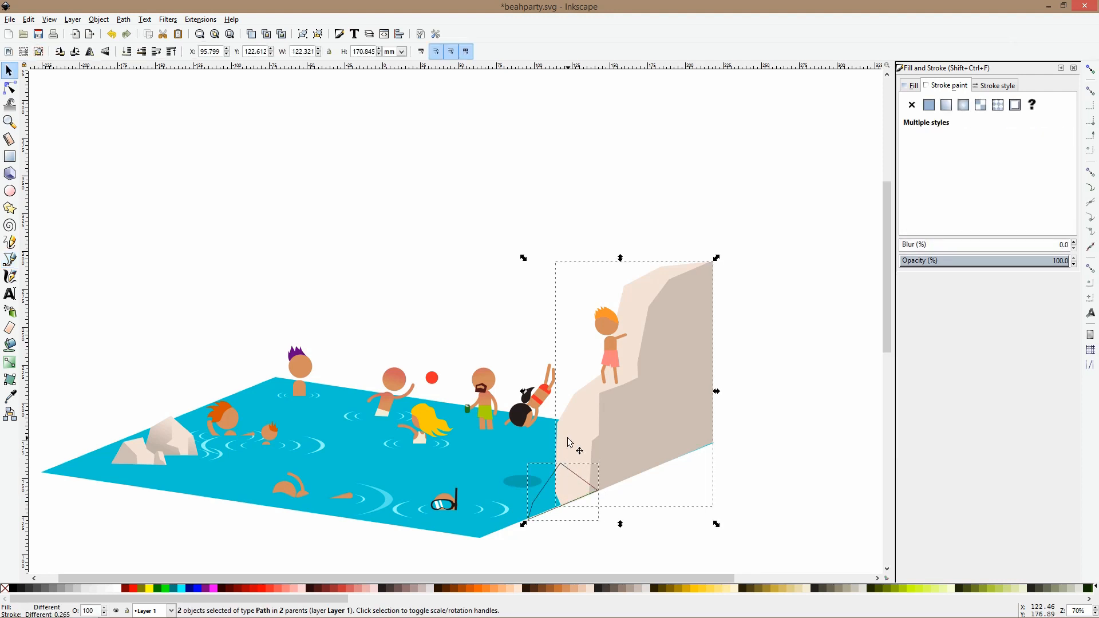
key("ctrl+plus")
left_click(17, 263)
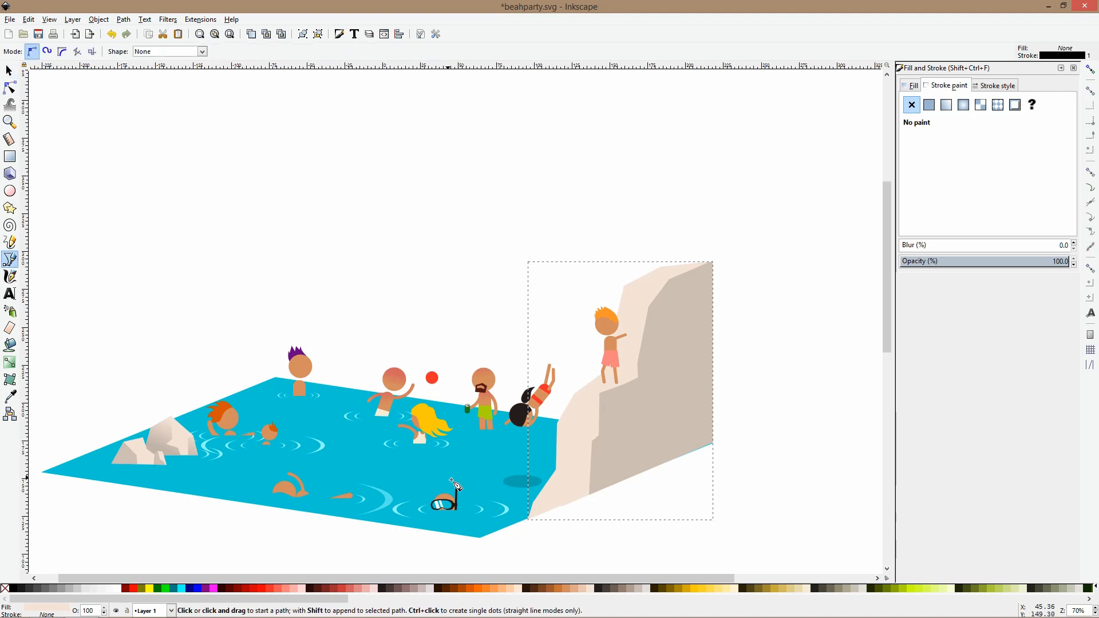
left_click(539, 525)
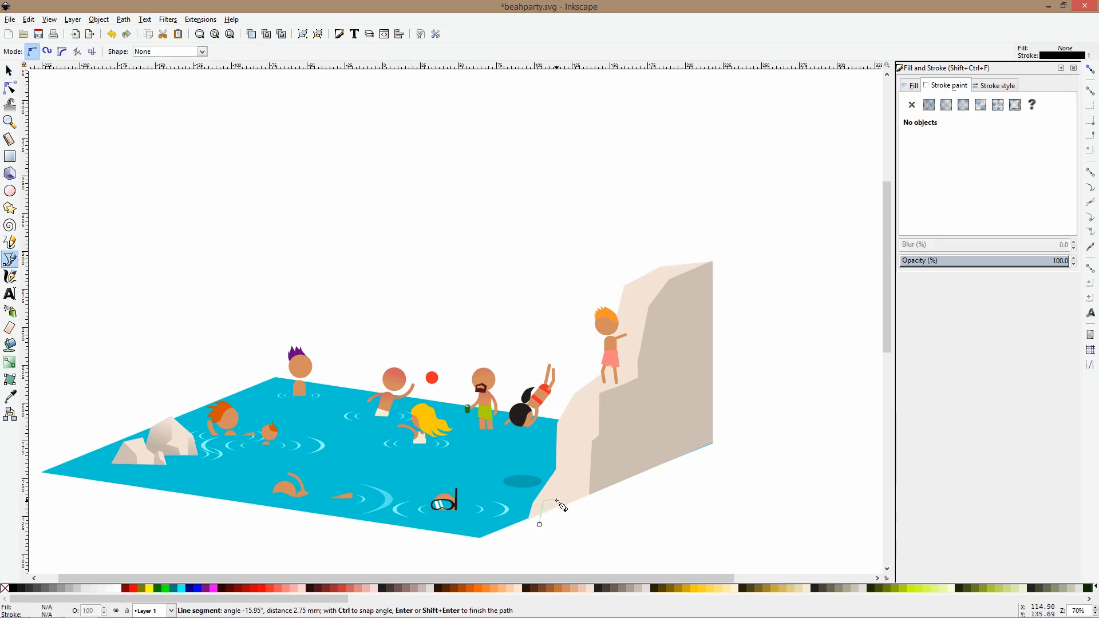
left_click_drag(559, 476, 574, 491)
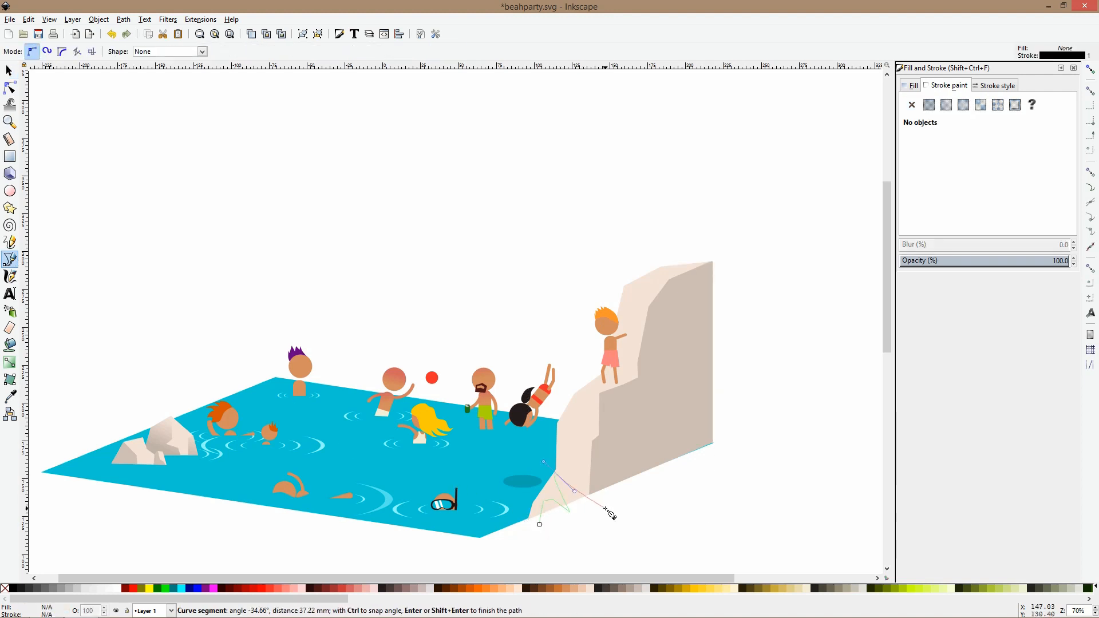
key("space")
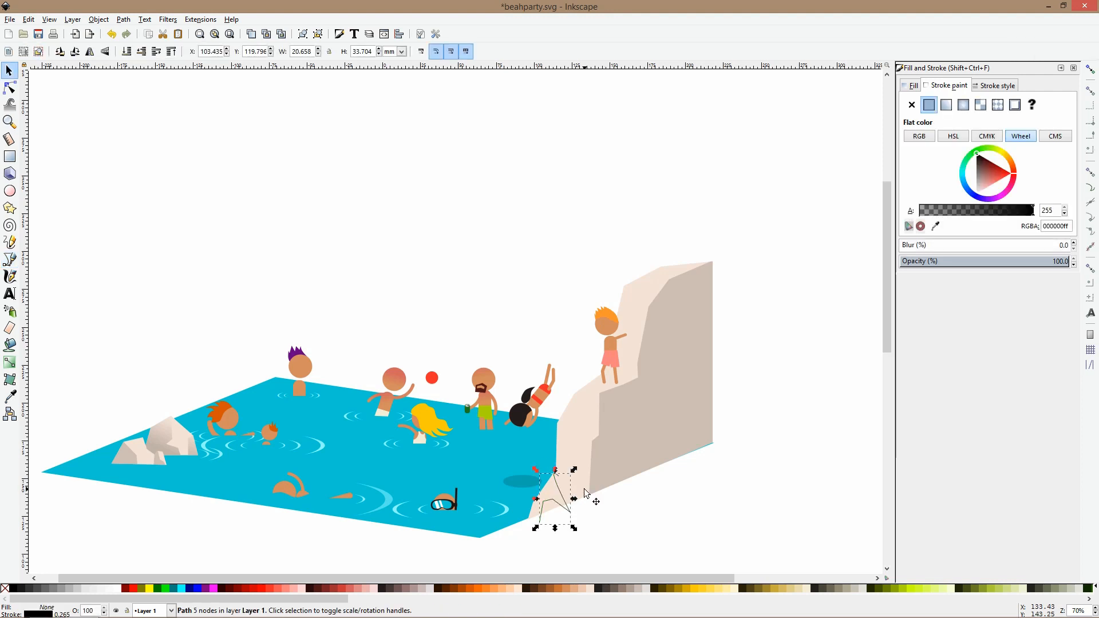
key("Delete")
Draw a jagged closed polygon across the foot of the cliff for its shaded part and unite it with the dark face.
left_click(9, 263)
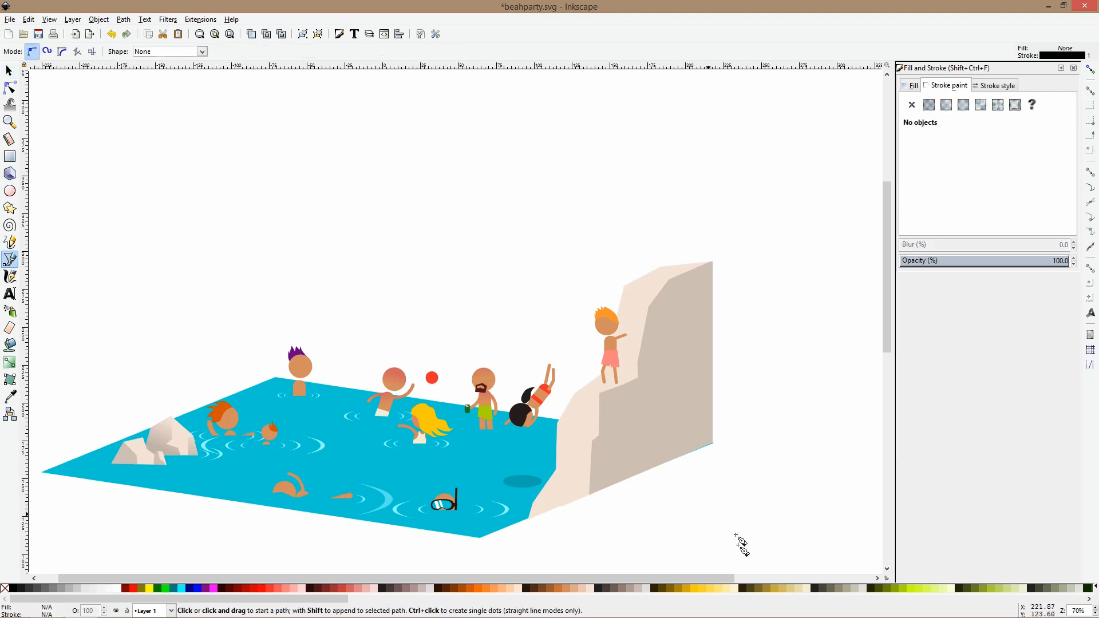
left_click(539, 524)
left_click(542, 500)
left_click(553, 498)
left_click(561, 475)
left_click(599, 491)
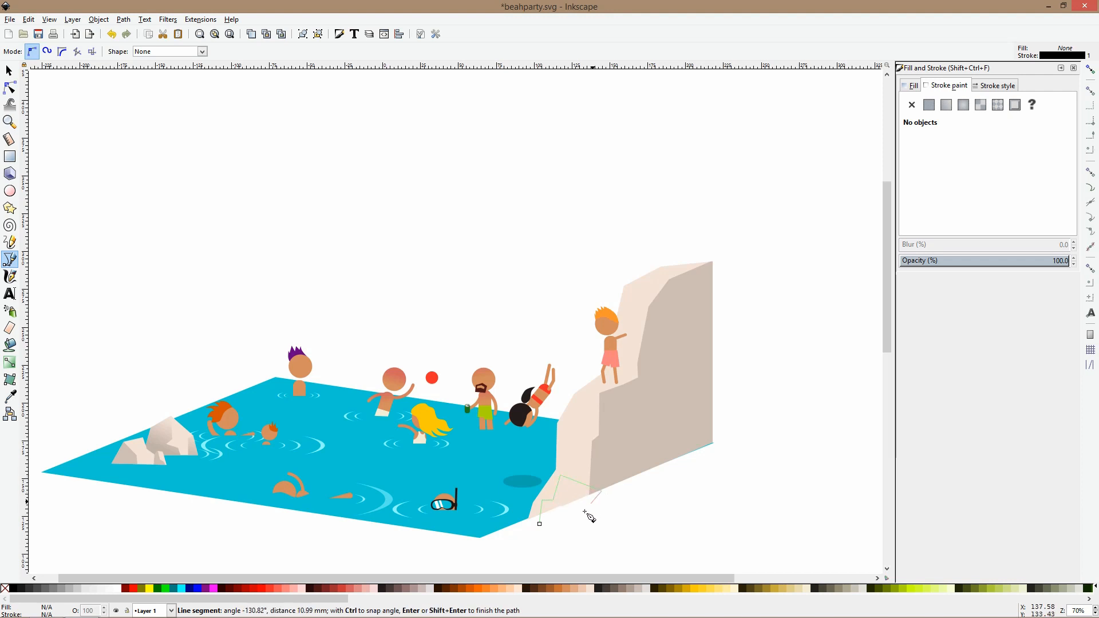
left_click(539, 523)
key("s")
left_click(626, 460, "ctrl")
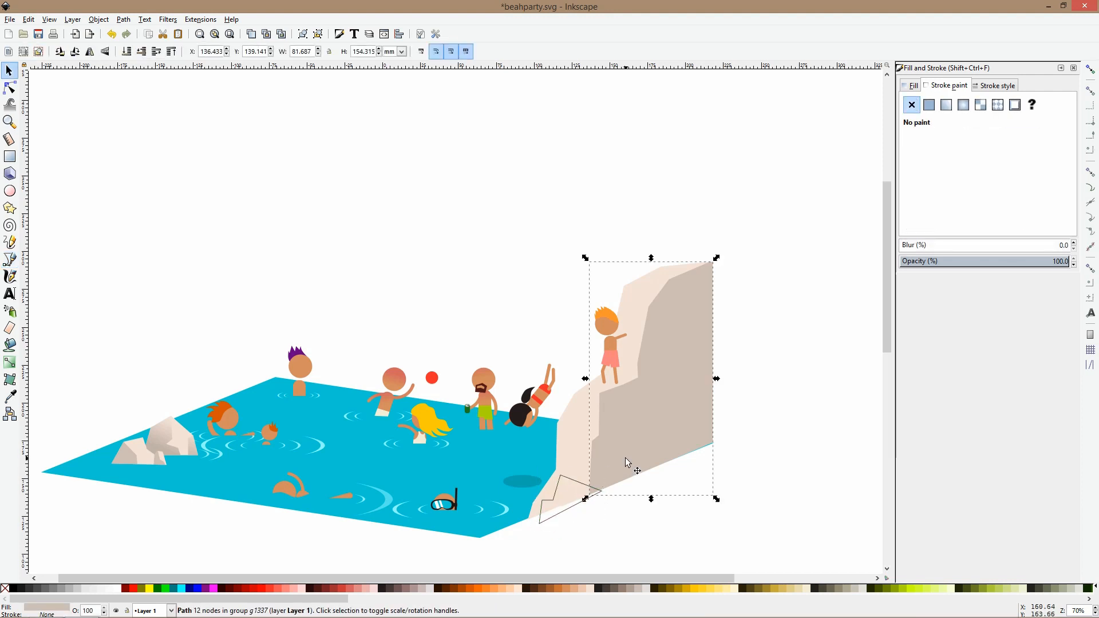
left_click(573, 479, "ctrl")
left_click(612, 463, "ctrl")
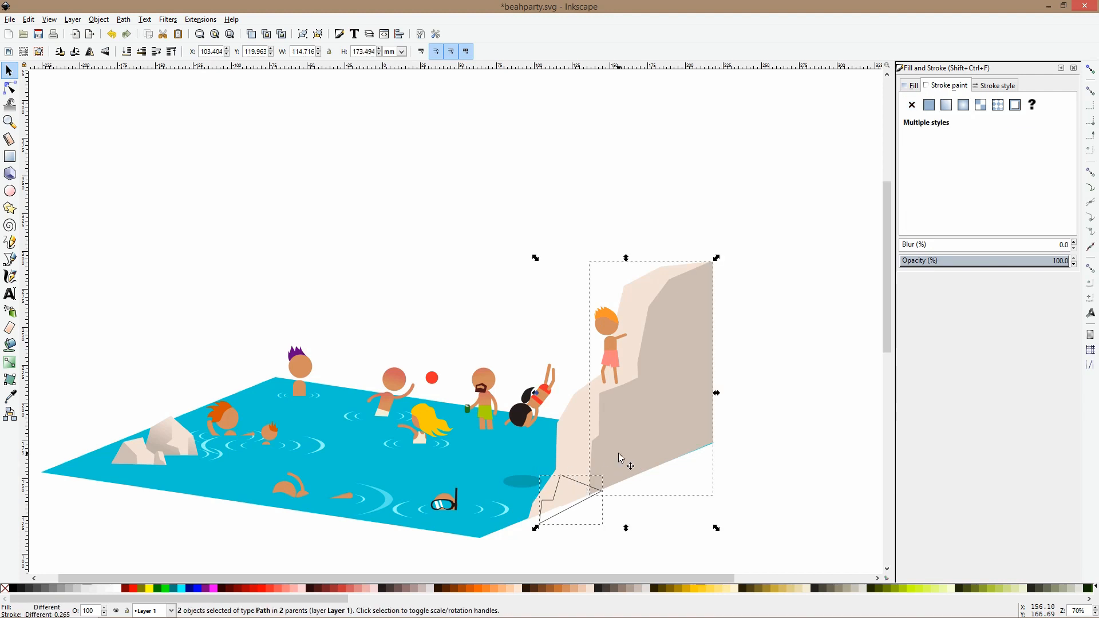
Trim the cliff's dark face to the light face's outline by intersecting it with a copy of the light face on top.
left_click(591, 417, "ctrl")
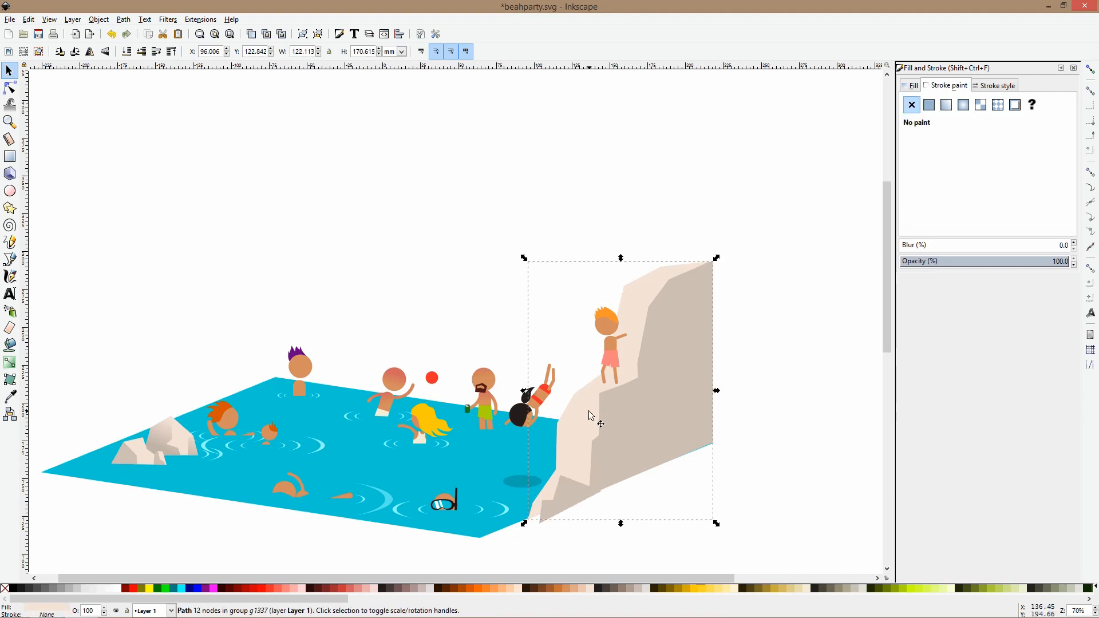
key("Home")
left_click(563, 515, "ctrl+shift")
scroll(562, 515, "up", 5)
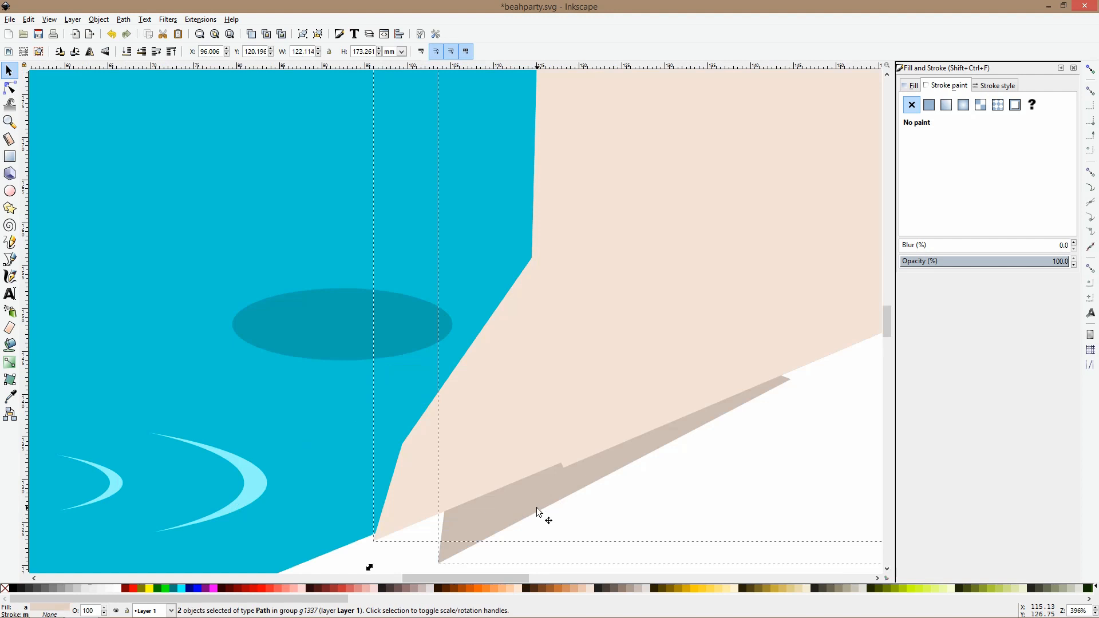
key("ctrl+asterisk")
scroll(546, 508, "down", 5)
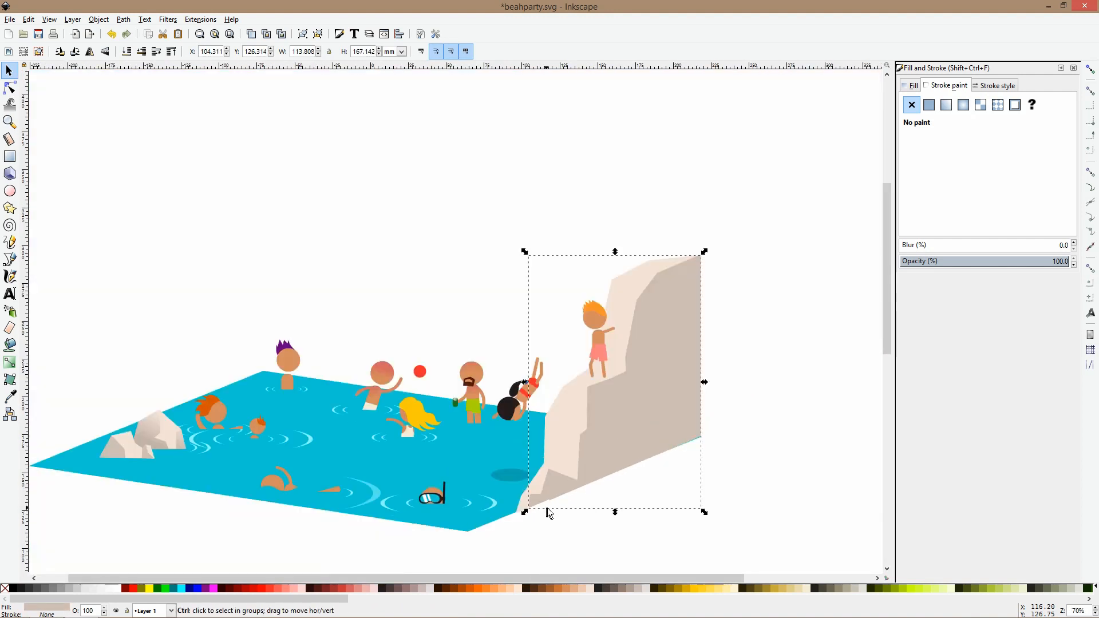
left_click(634, 512)
Replace the gradient fills on the shaded faces of the two rocks with the flat greyish beige of the cliff's dark face.
scroll(633, 511, "down", 3)
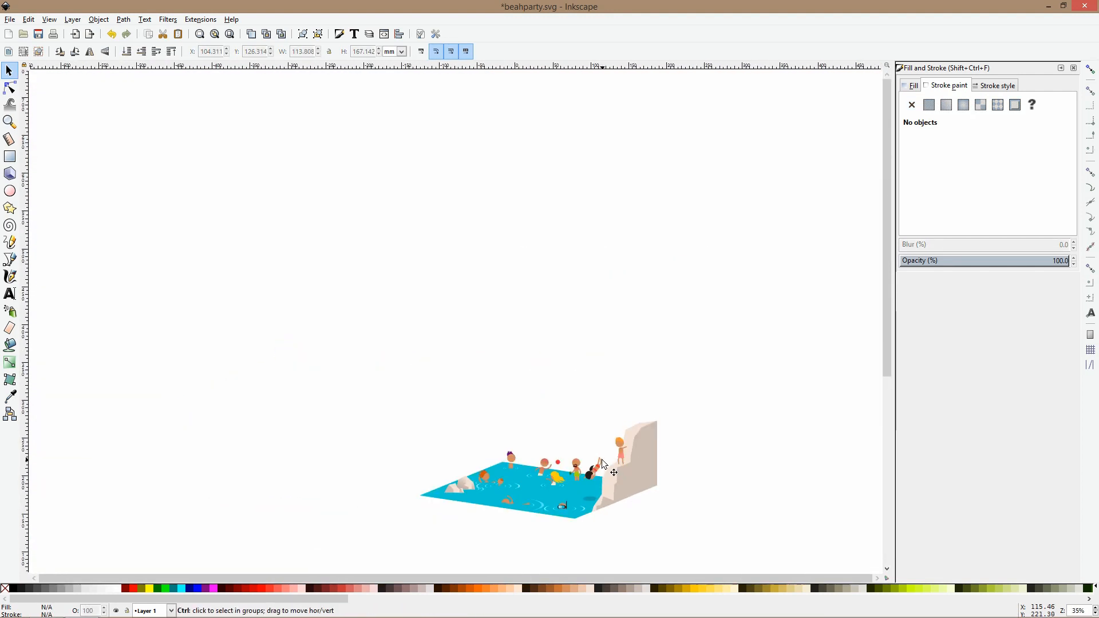
scroll(602, 459, "up", 4)
scroll(602, 459, "down", 2)
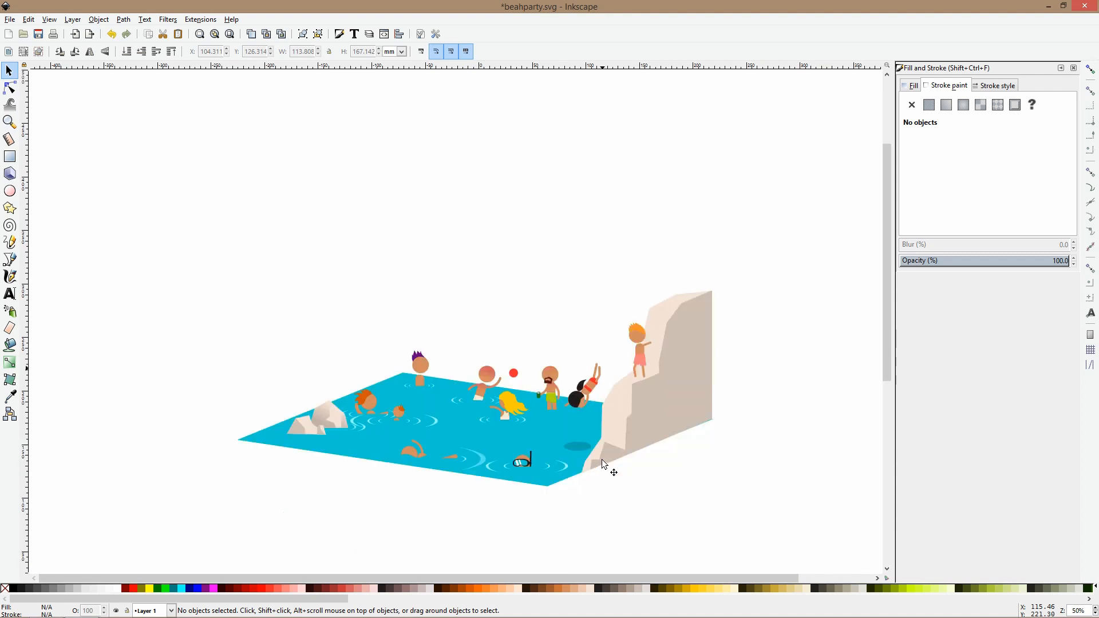
scroll(303, 432, "up", 4)
left_click(357, 395)
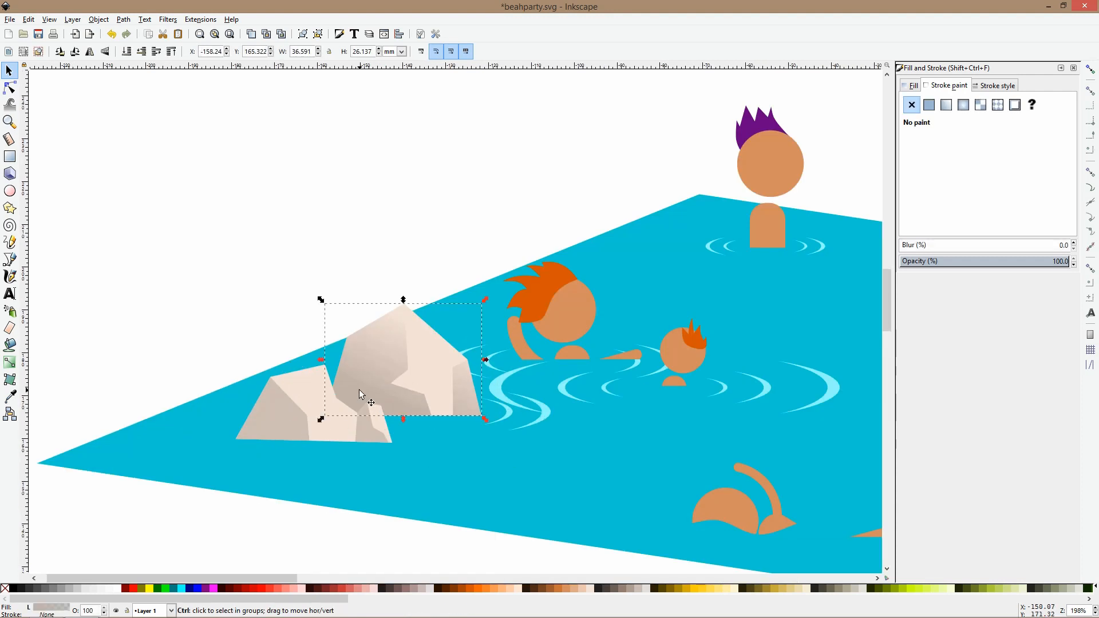
left_click(286, 425, "shift")
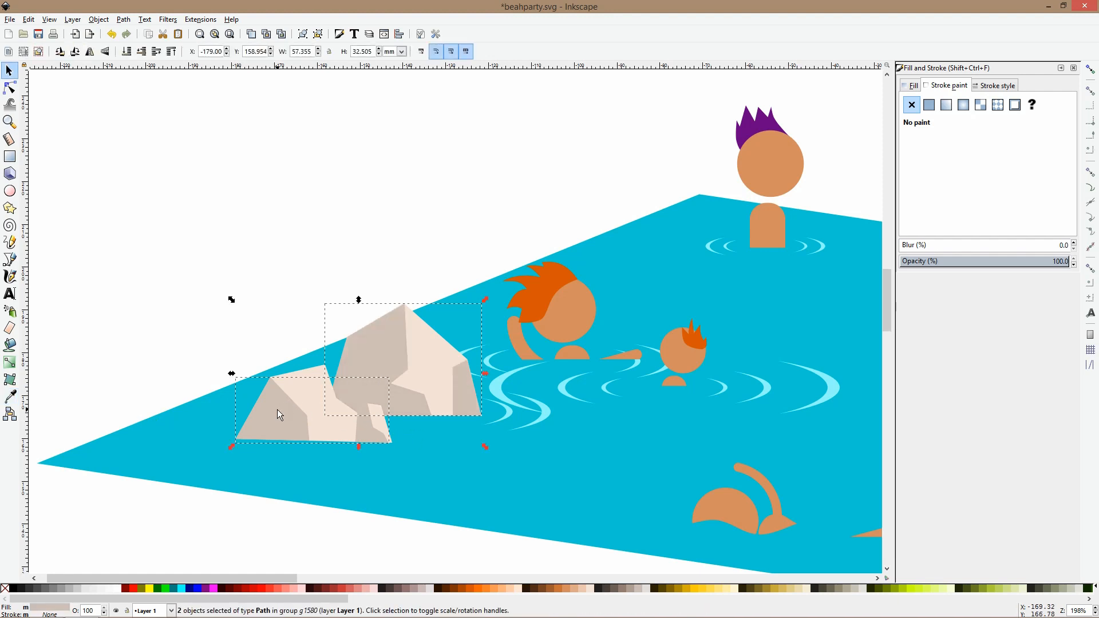
scroll(277, 409, "down", 4, "ctrl")
left_click(259, 337)
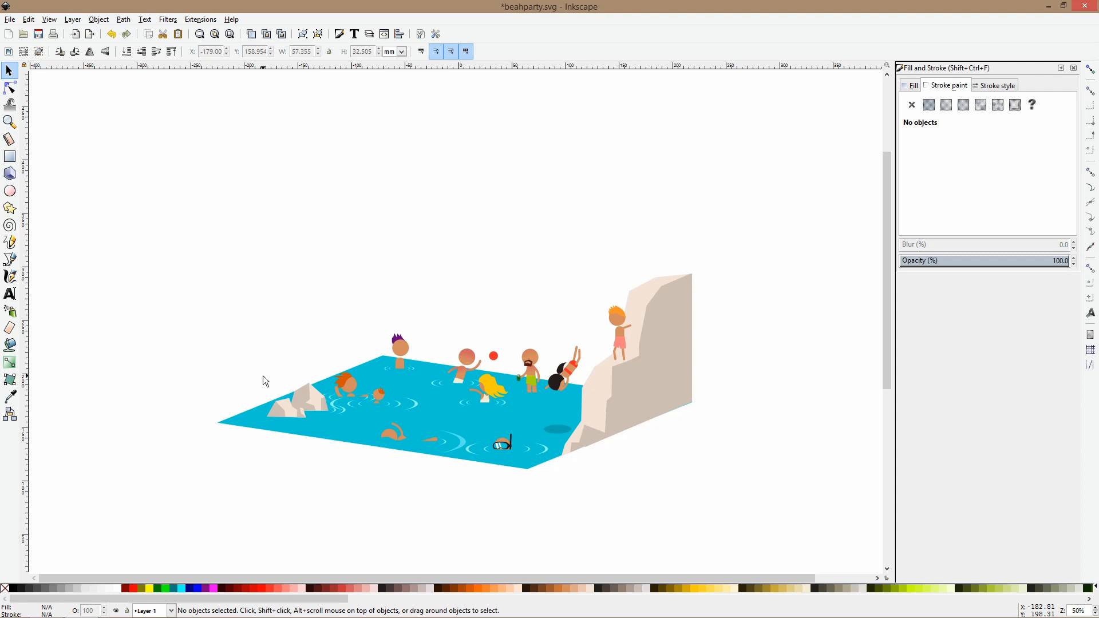
Draw a closed angular polygon above the larger rock's peak as a seagull's body with neck and head.
left_click(9, 259)
scroll(259, 411, "up", 6, "ctrl")
left_click_drag(716, 261, 551, 391)
left_click(478, 326)
left_click(582, 293)
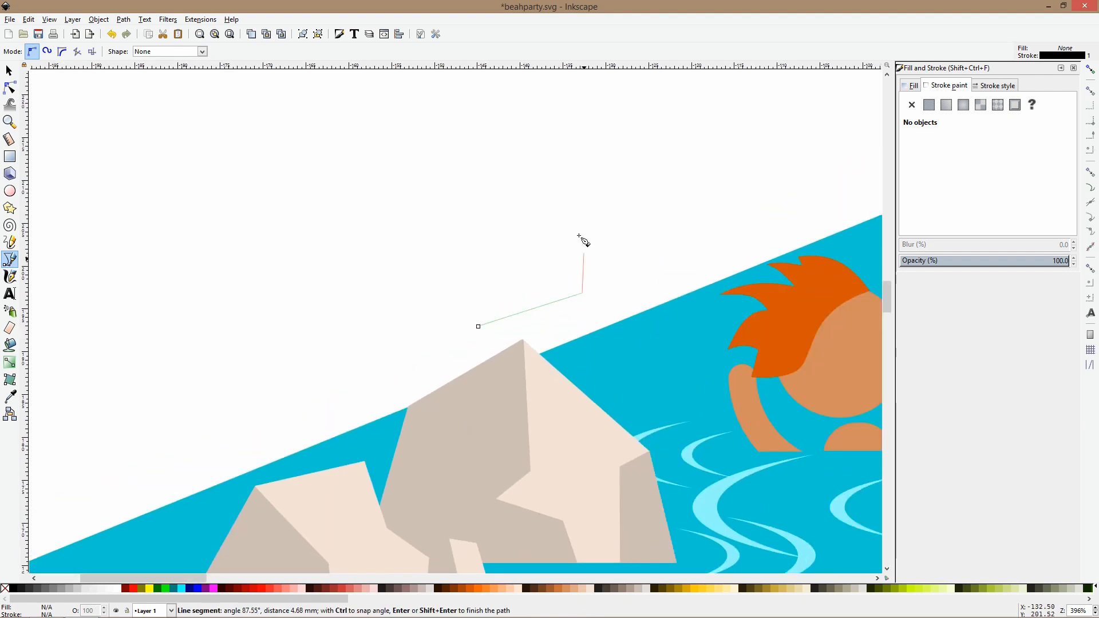
left_click(568, 219)
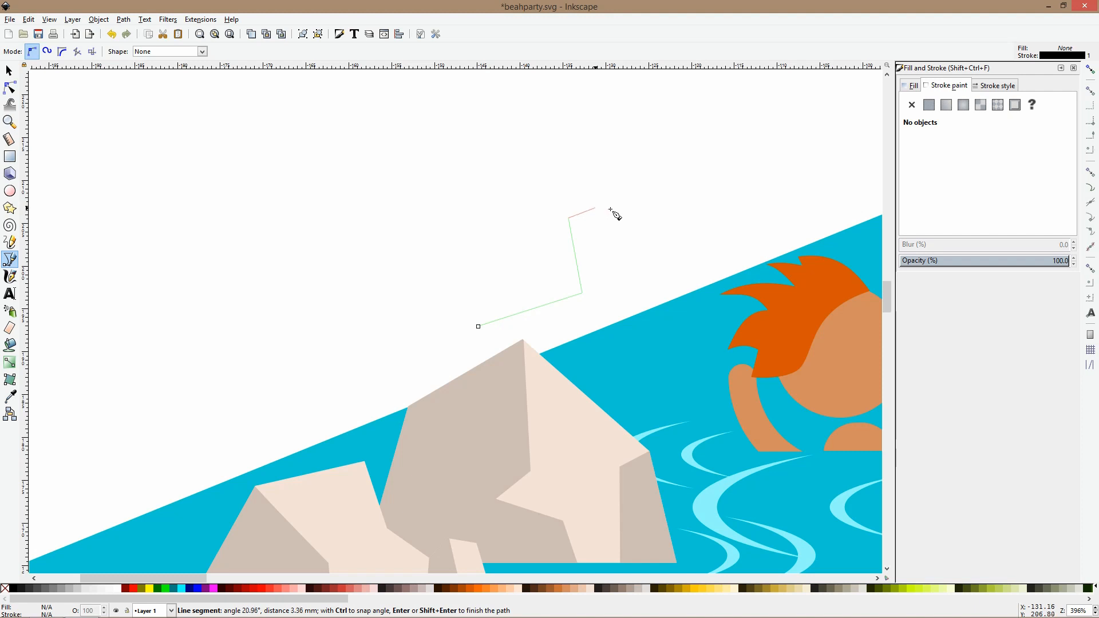
left_click(586, 199)
left_click(554, 175)
left_click(546, 212)
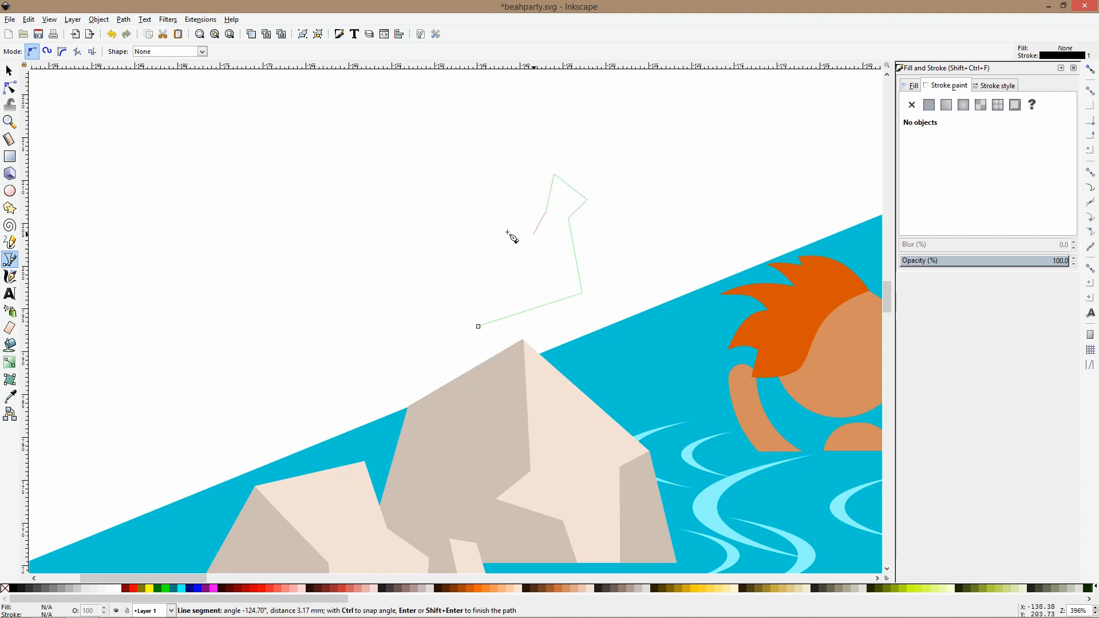
left_click(456, 295)
left_click(479, 327)
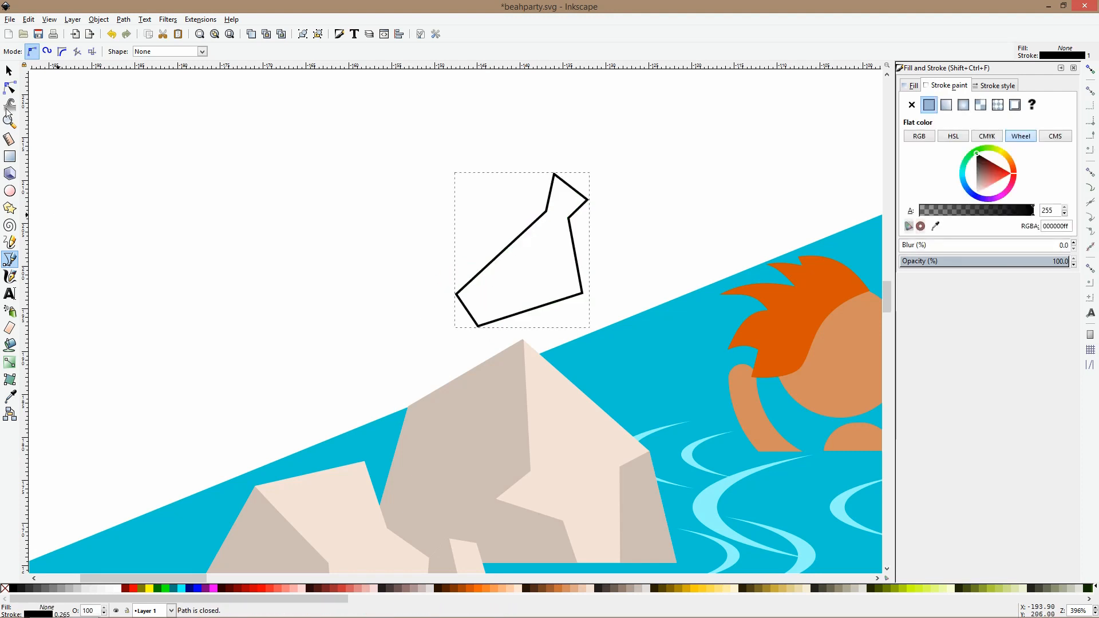
Smooth the seagull body's corners into curves, lower the neck's base node, and extend the tail into a longer point.
left_click(9, 87)
left_click_drag(479, 328, 510, 322)
left_click(510, 321, "ctrl")
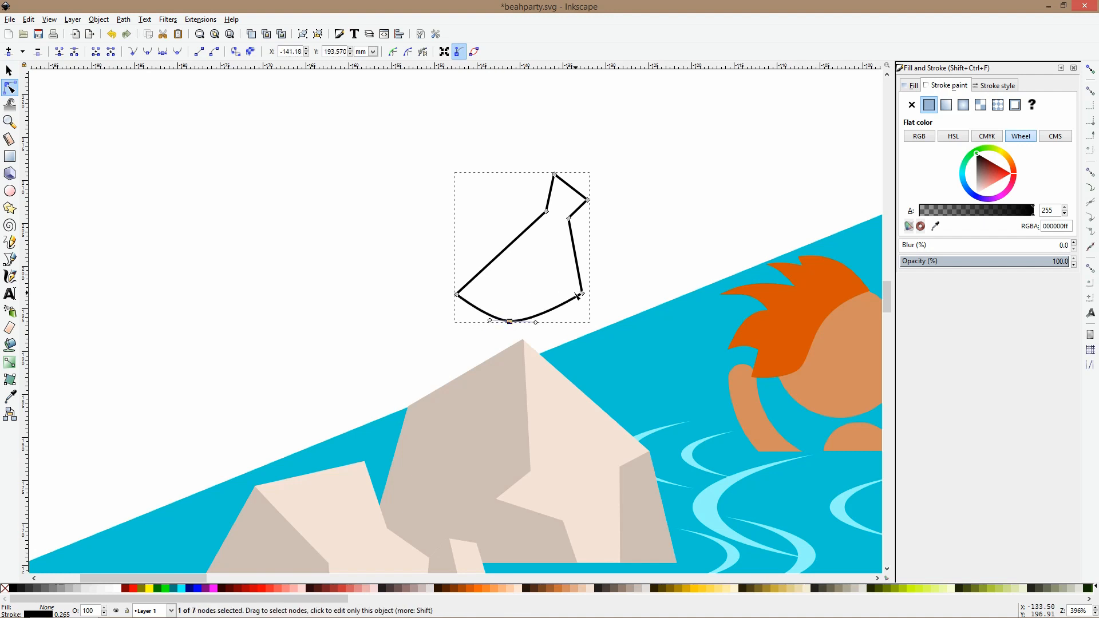
left_click(583, 293, "ctrl")
left_click(587, 200, "ctrl")
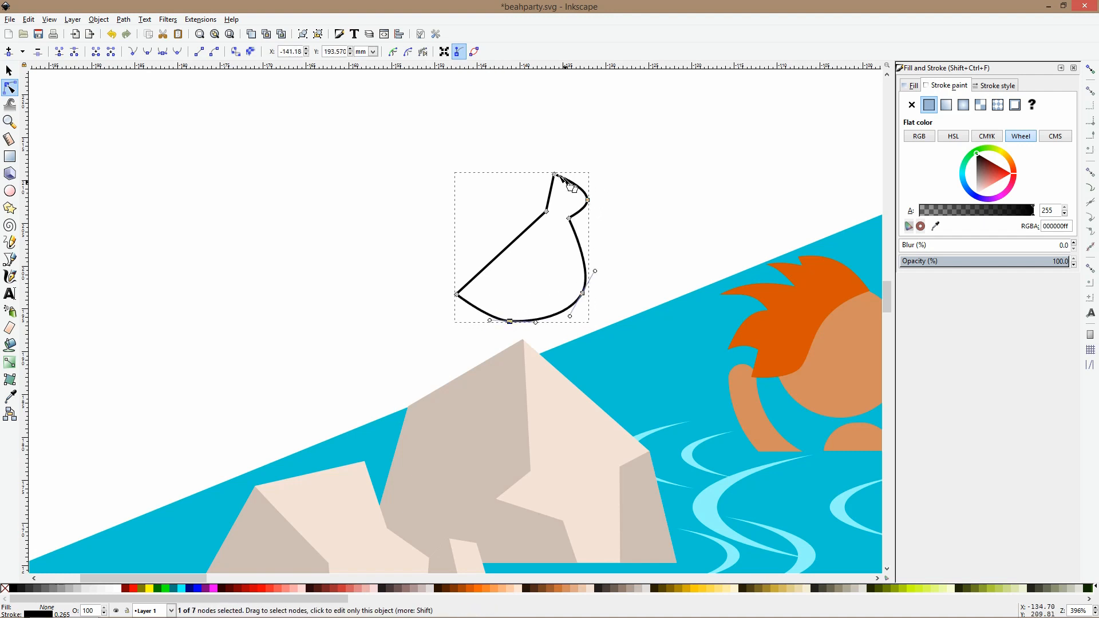
left_click(554, 174, "ctrl")
left_click(546, 212, "ctrl")
left_click_drag(546, 211, 546, 234)
left_click_drag(458, 296, 433, 281)
Draw a closed polygon for the wing from the base of the neck to a point beyond the tail.
left_click(10, 259)
left_click(543, 232)
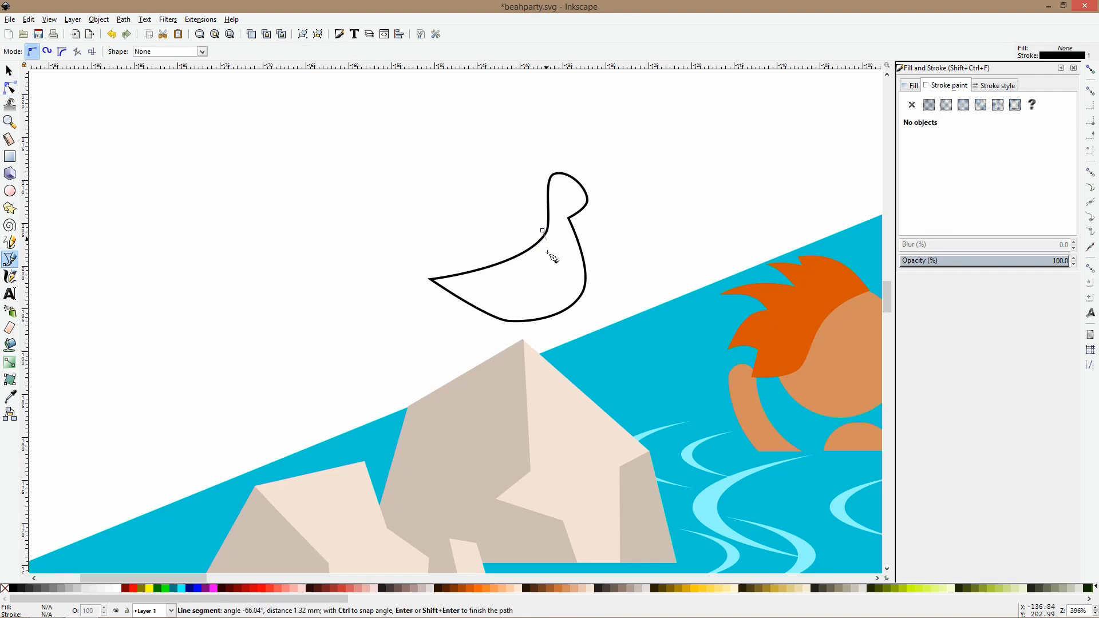
left_click(553, 268)
left_click(491, 299)
left_click(430, 279)
left_click(394, 277)
left_click(505, 261)
left_click(542, 230)
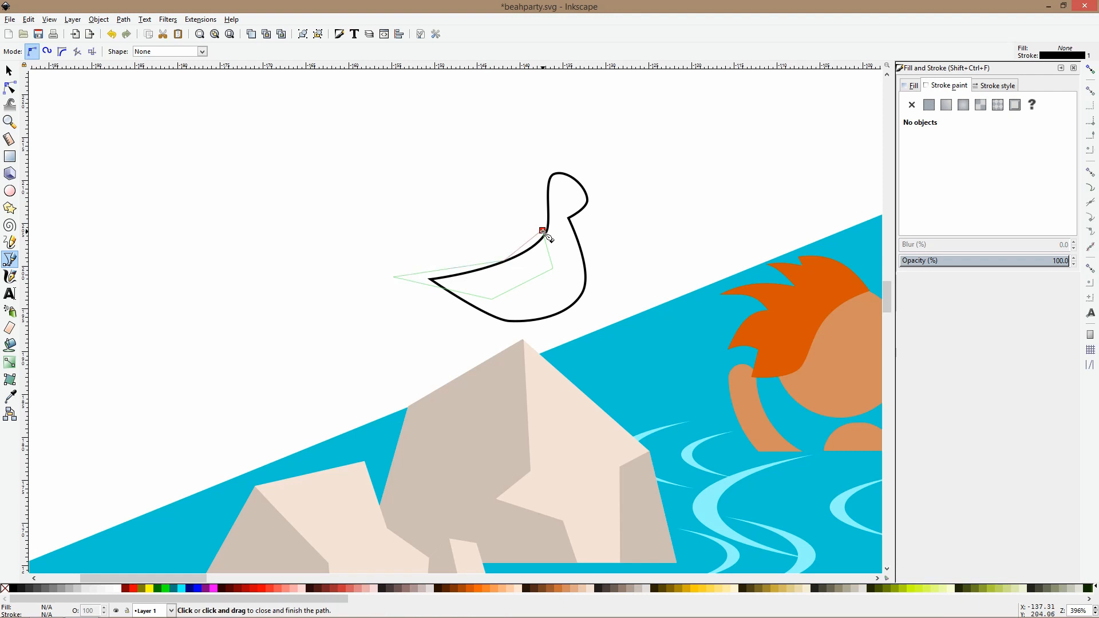
Smooth the wing's corners into curves except for the pointed tip, and adjust its shoulder and upper edge.
left_click(10, 87)
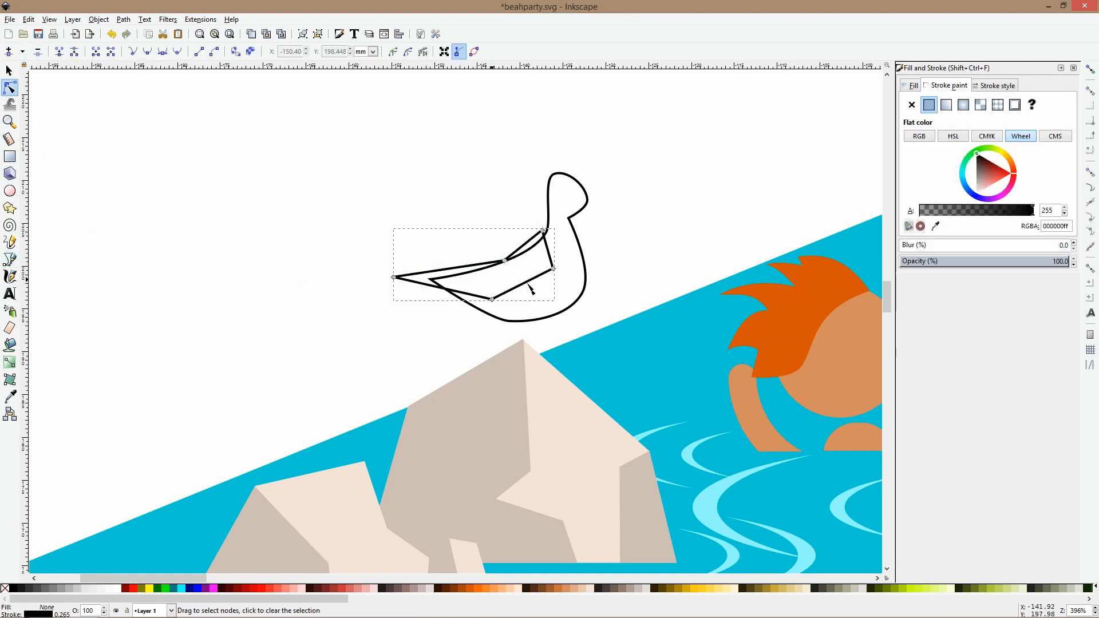
left_click(553, 268, "ctrl")
left_click(504, 261, "ctrl")
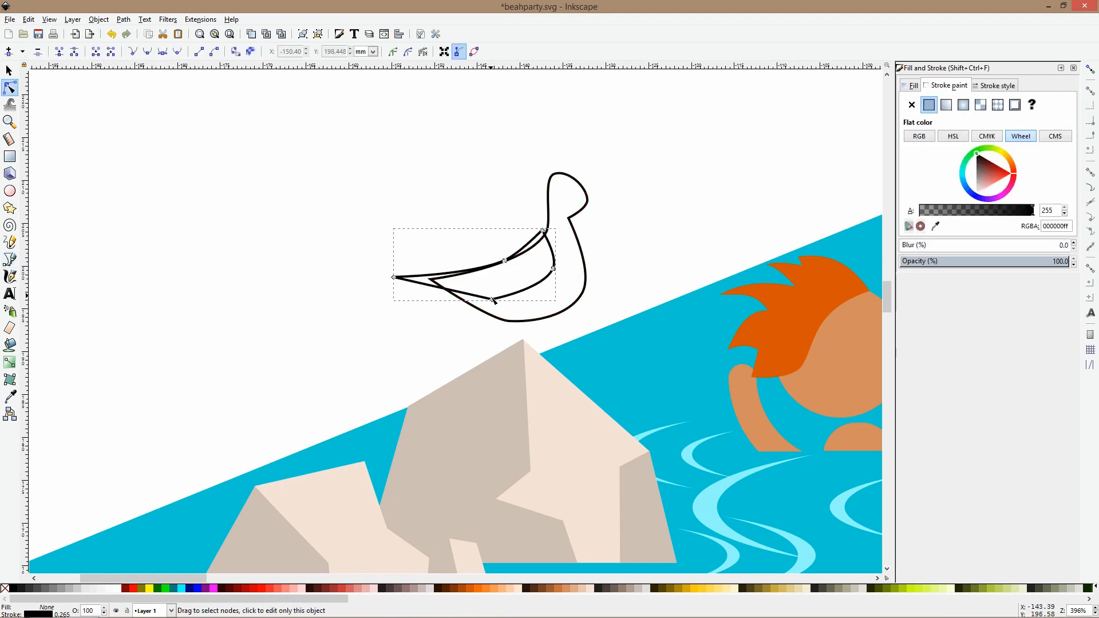
left_click(493, 299, "ctrl")
left_click(542, 231, "ctrl")
left_click_drag(543, 232, 544, 241)
left_click(504, 261)
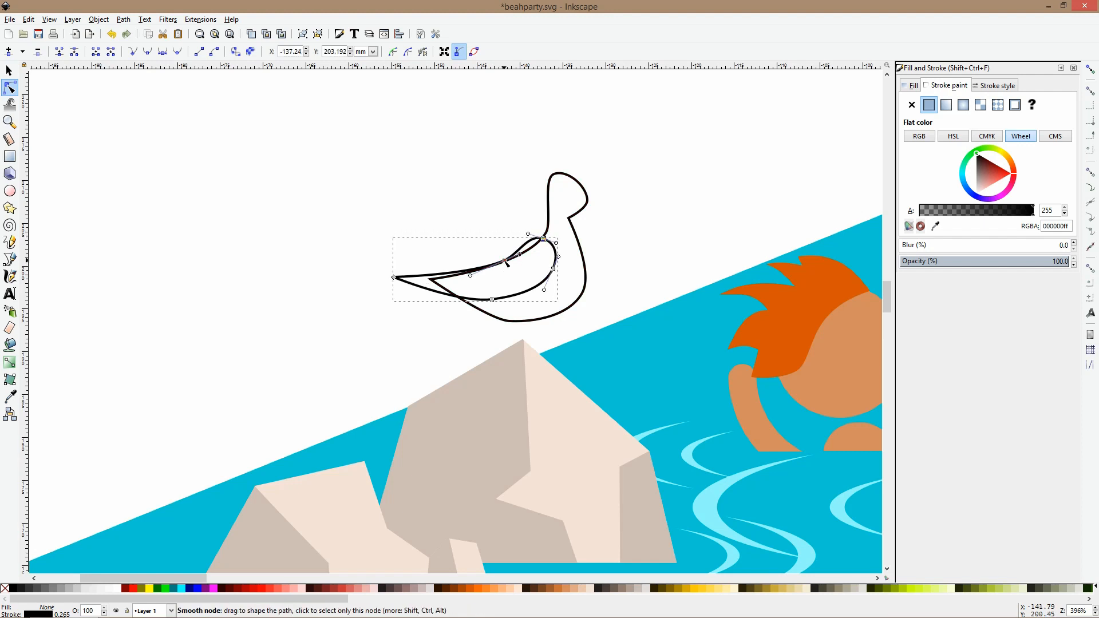
Fill the seagull's body with 5% Gray.
left_click(571, 225)
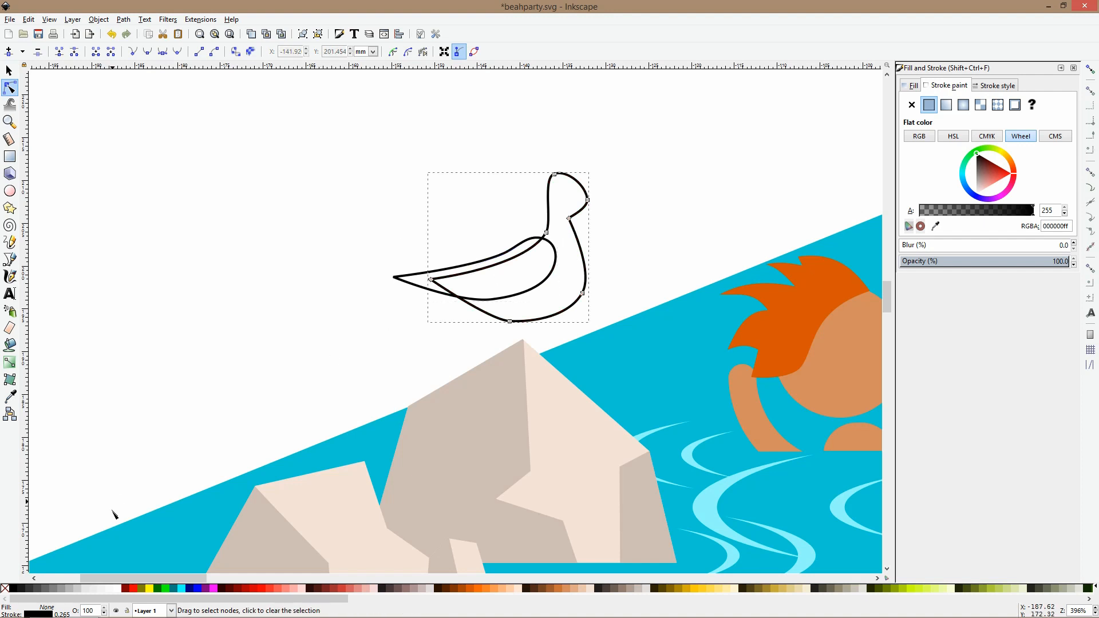
left_click(84, 589)
left_click(101, 588)
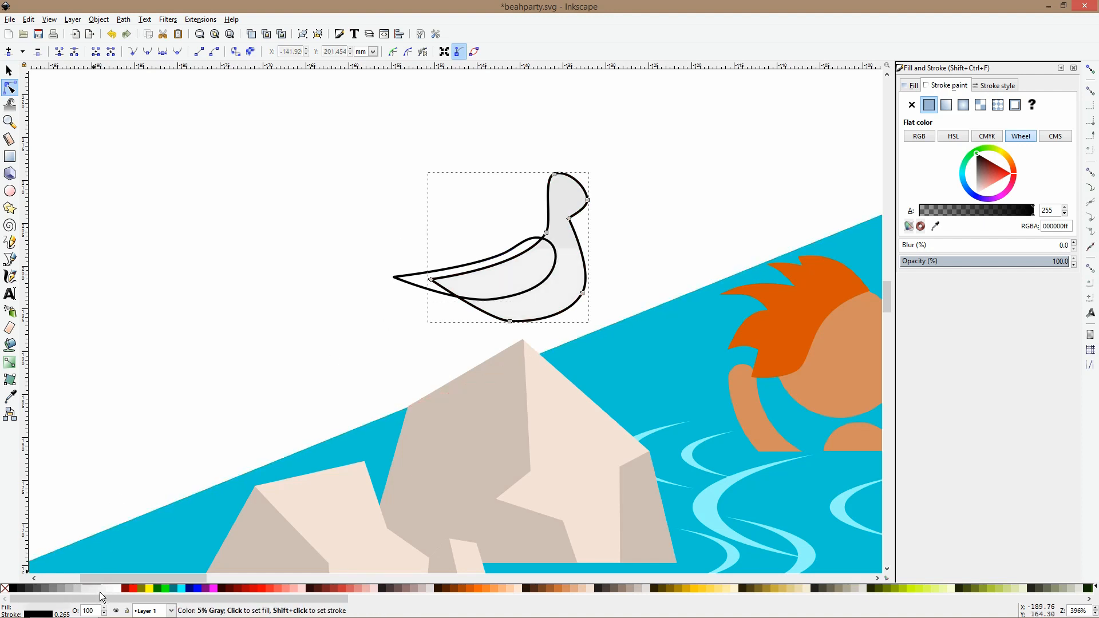
Fill the wing with dark grey and remove the outlines from both the wing and the body.
left_click(450, 285)
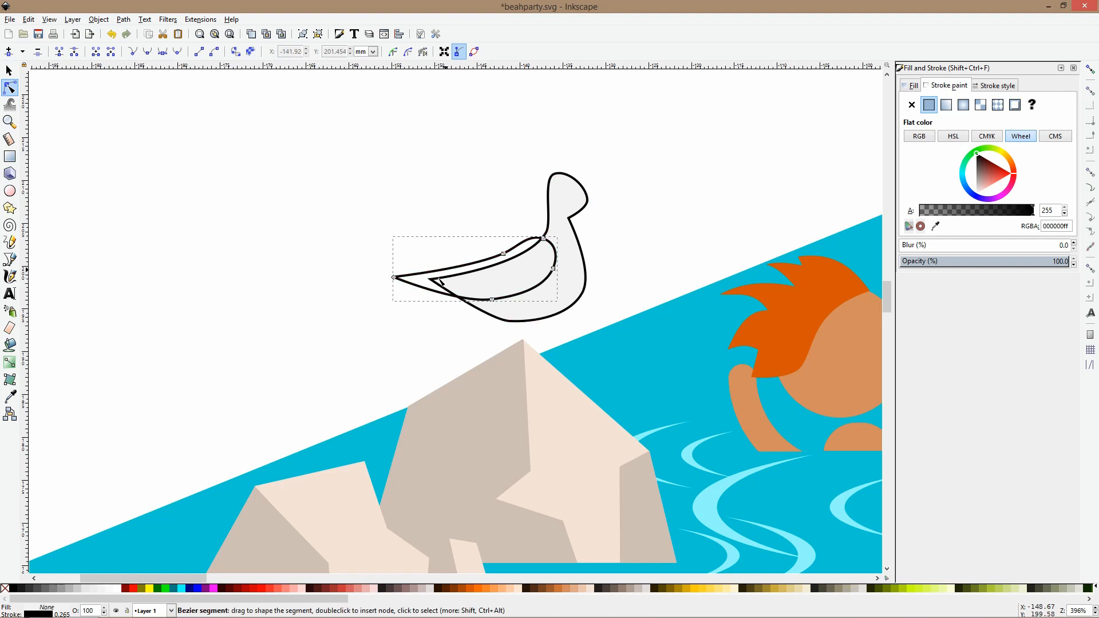
left_click(49, 589)
left_click(30, 587)
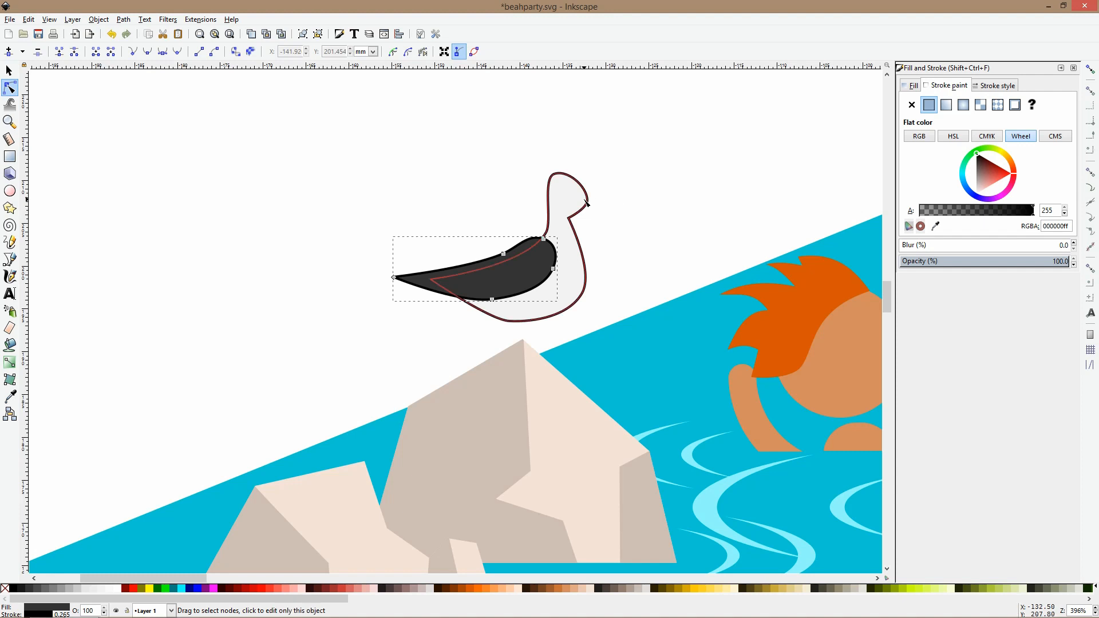
left_click(571, 252, "shift")
left_click(911, 105)
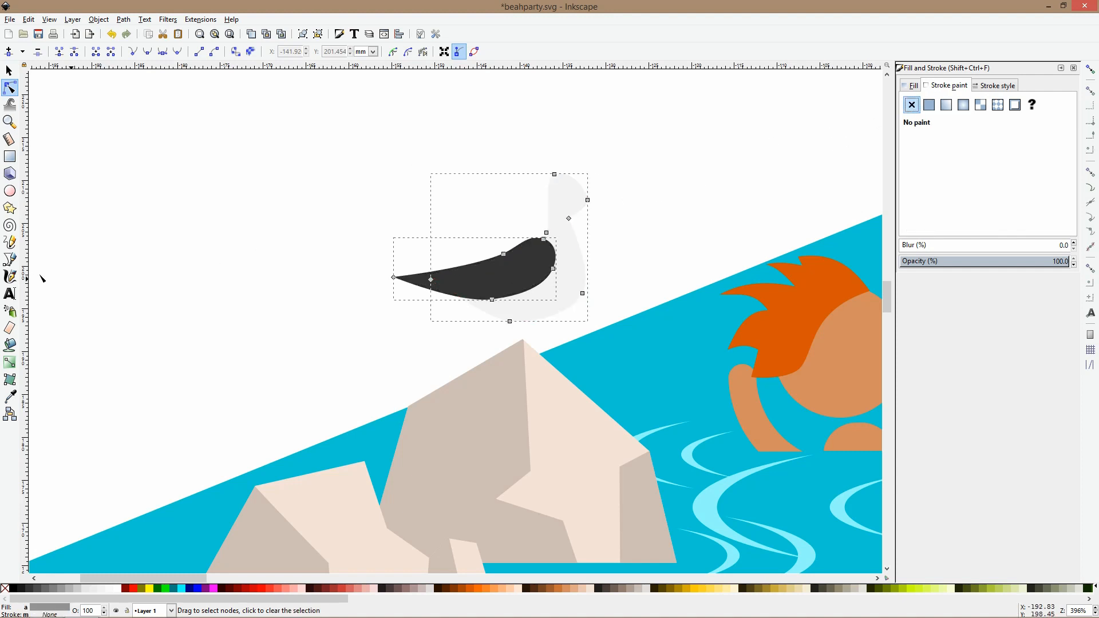
Draw a closed, hooked polygon about 6.7 by 2.4 mm for the beak, overlapping the front of the head.
left_click(9, 259)
scroll(675, 204, "up", 4)
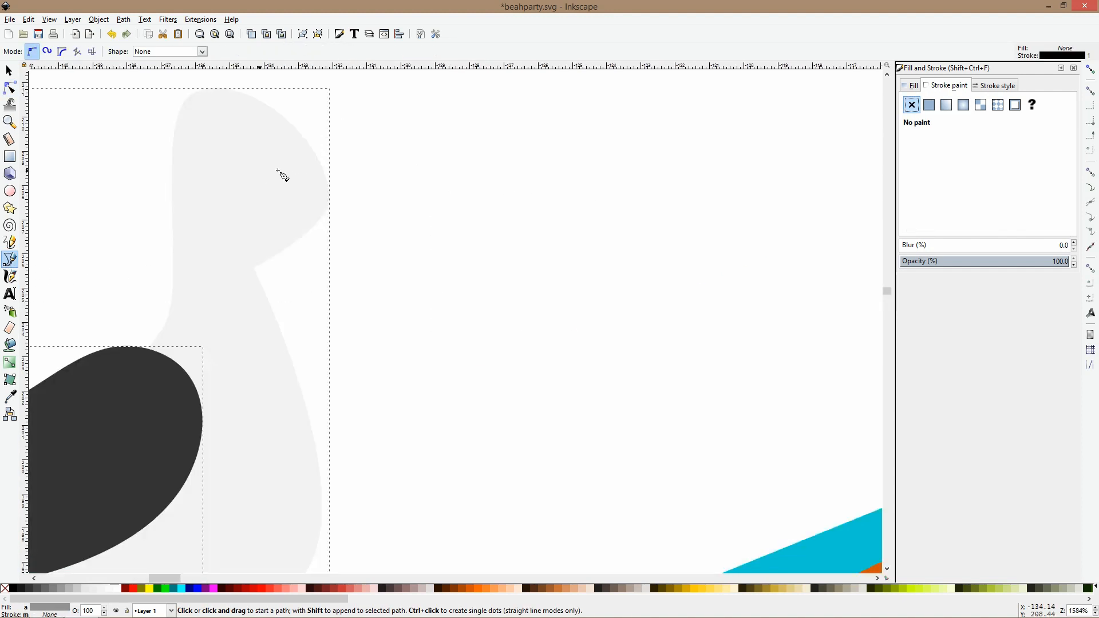
left_click(298, 170)
left_click(502, 190)
left_click_drag(518, 244, 523, 261)
left_click(461, 227)
left_click(290, 223)
left_click(297, 170)
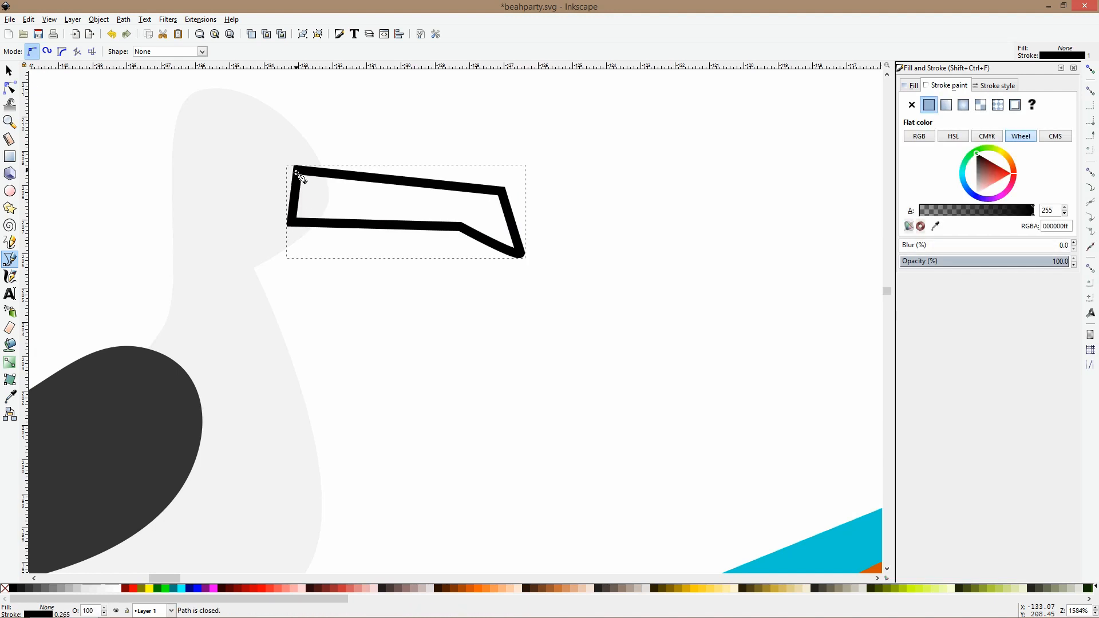
Remove the beak's outline and fill it with medium grey #727272, averaged from the wing and body colours.
left_click(911, 105)
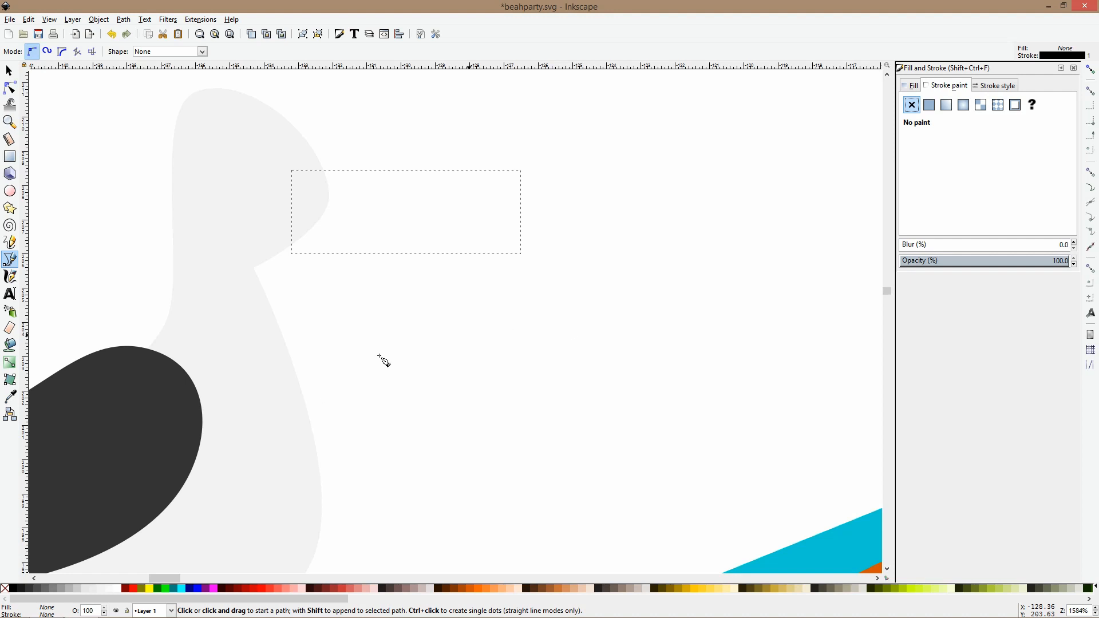
key("Escape")
key("s")
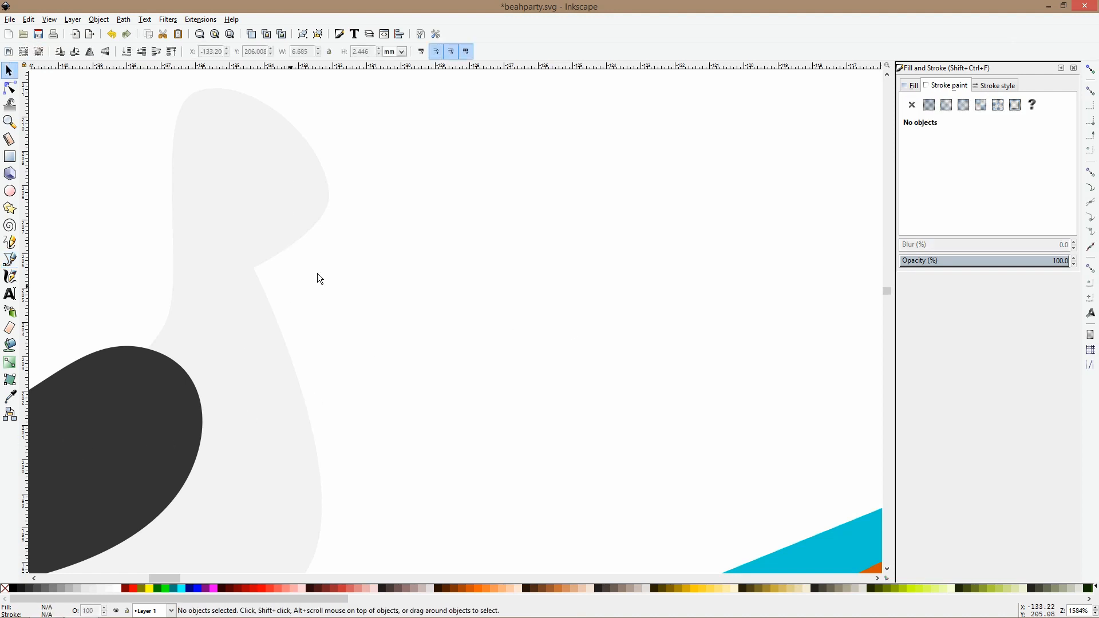
key("ctrl+KP_5")
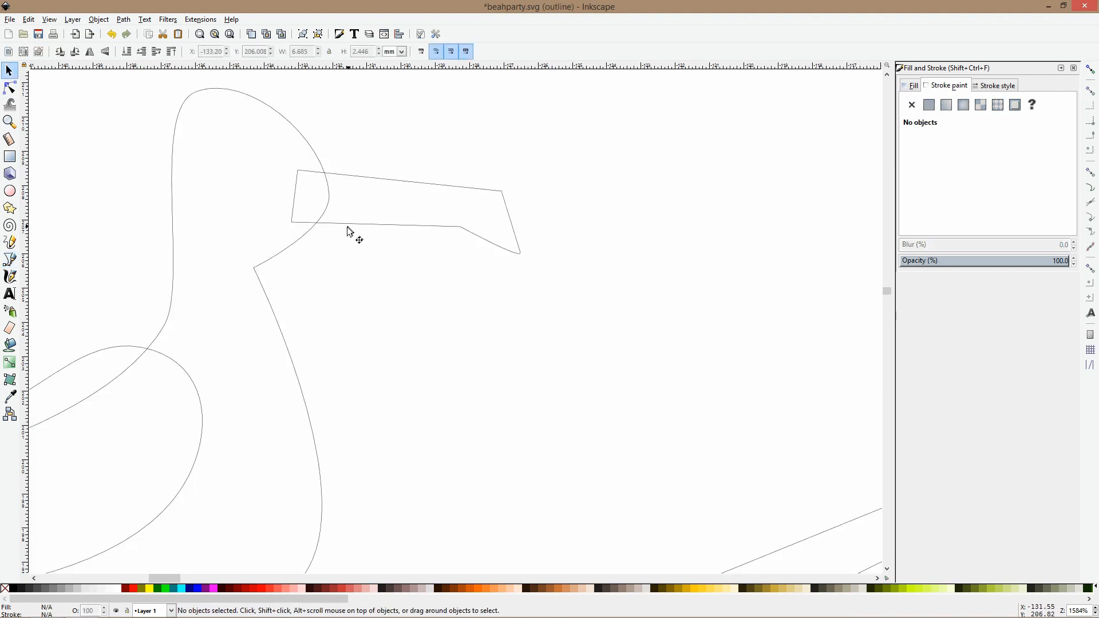
left_click(348, 229)
left_click(10, 397)
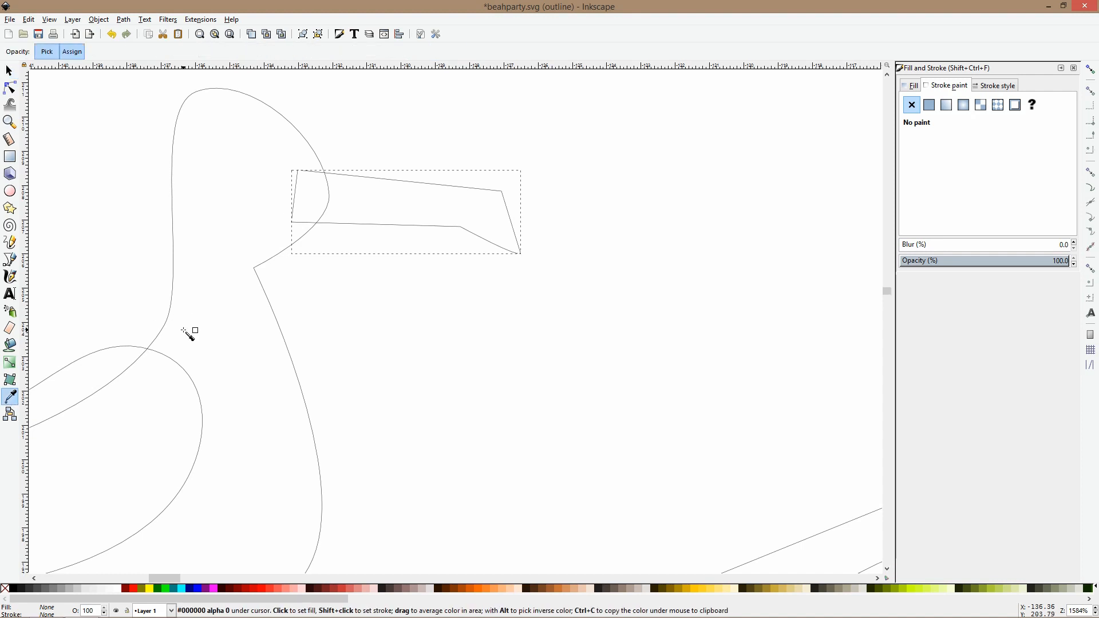
key("ctrl+KP_5")
left_click(202, 410)
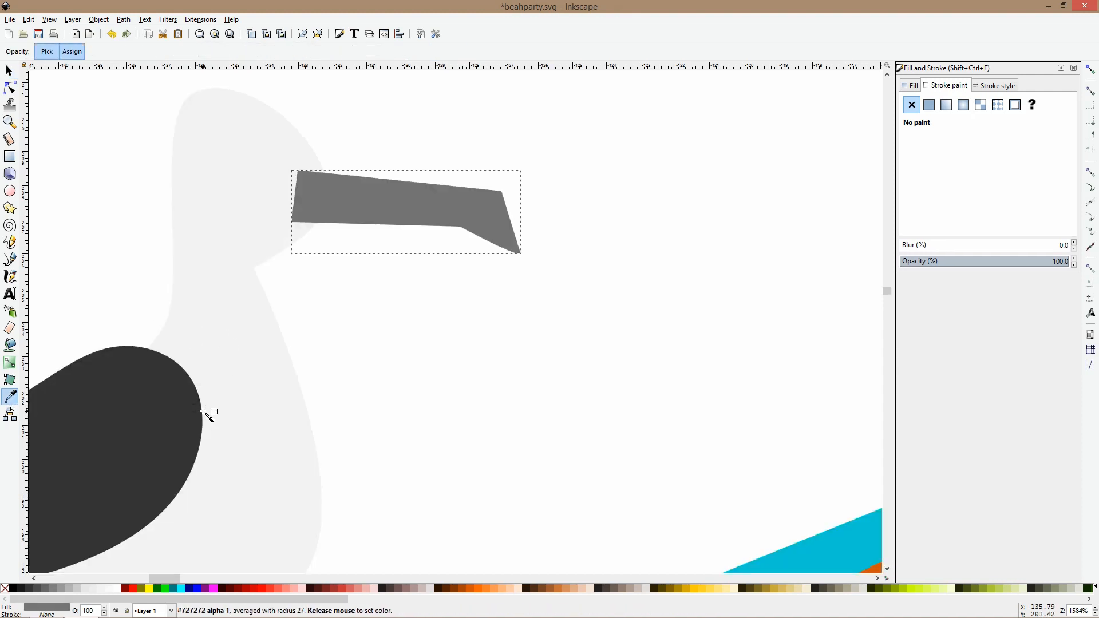
Send the beak behind the seagull's head.
key("s")
scroll(204, 411, "down", 3)
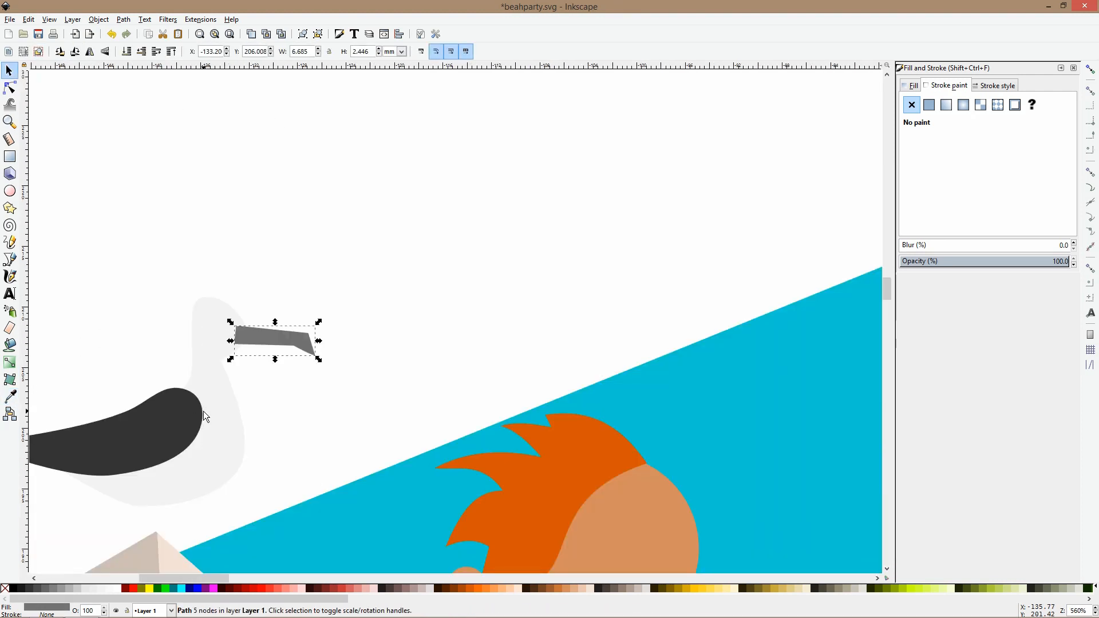
scroll(203, 411, "down", 3)
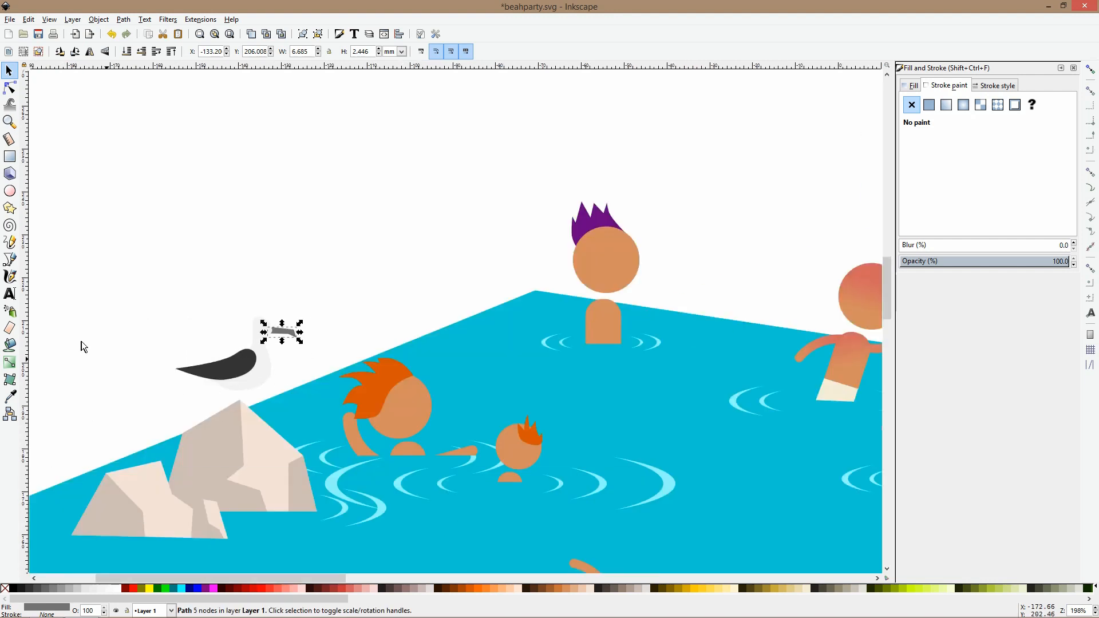
Draw a narrow inverted triangle about 6.4 mm tall for the leg from belly to rock, centre its tip, and place it behind the body.
left_click(10, 258)
scroll(204, 344, "up", 5)
scroll(441, 558, "down", 5)
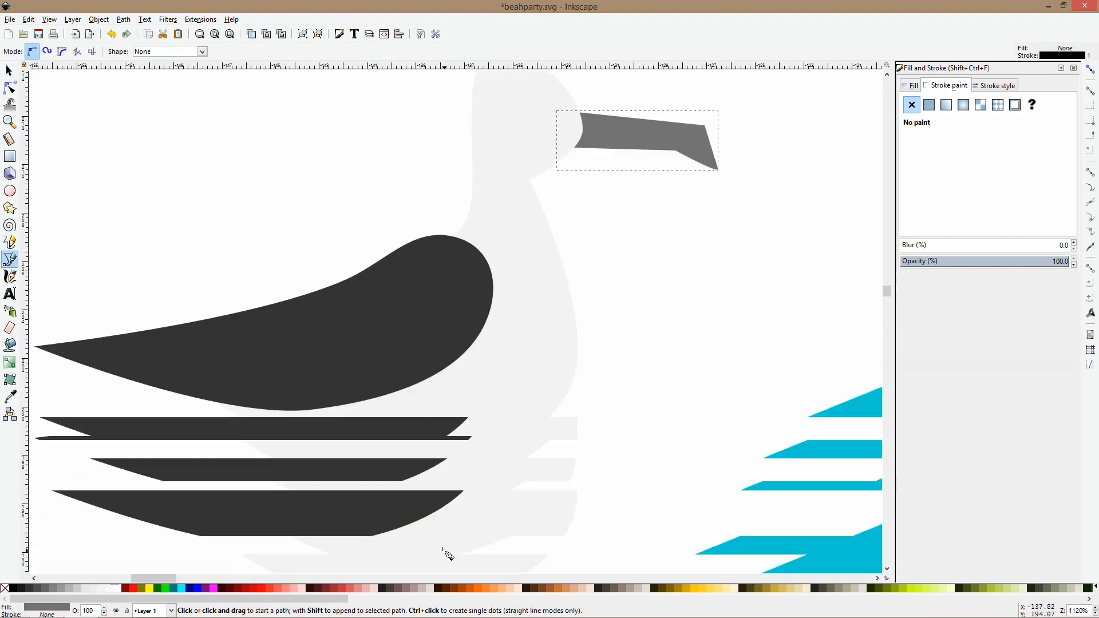
scroll(431, 494, "down", 2)
left_click(390, 388)
left_click(390, 539)
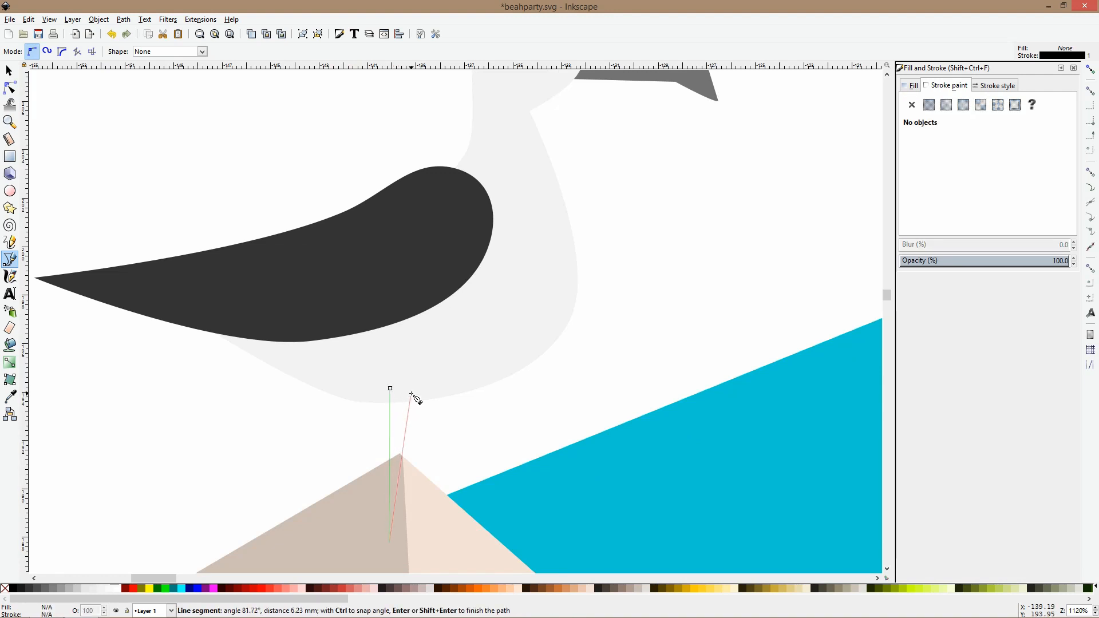
left_click(415, 384)
left_click(390, 388)
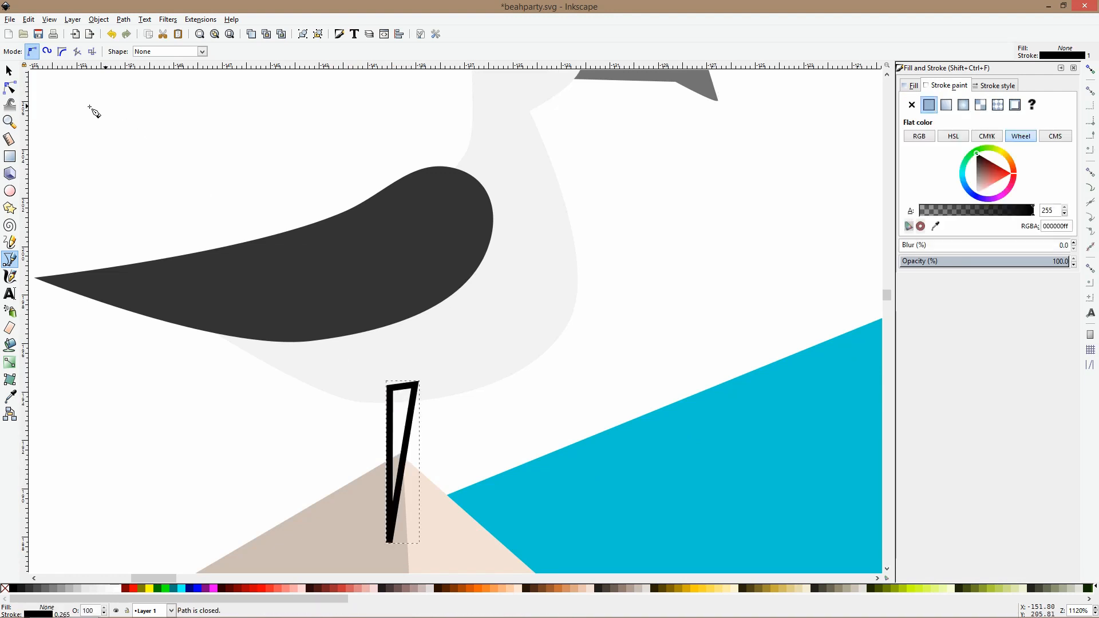
left_click(9, 87)
scroll(241, 298, "down", 5)
left_click_drag(389, 427, 403, 421)
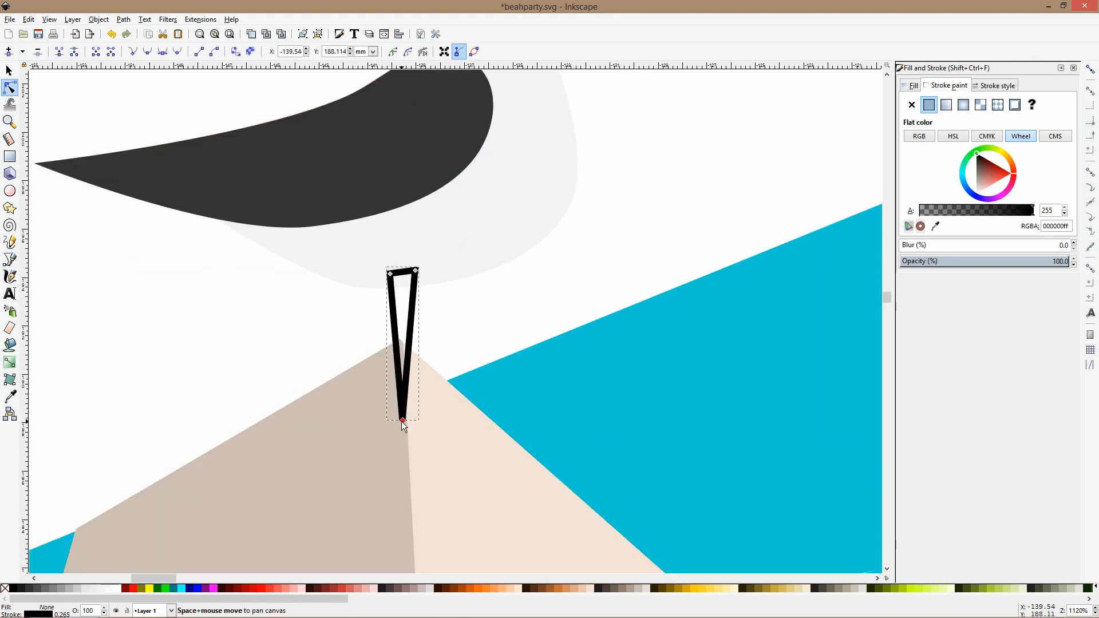
key("s")
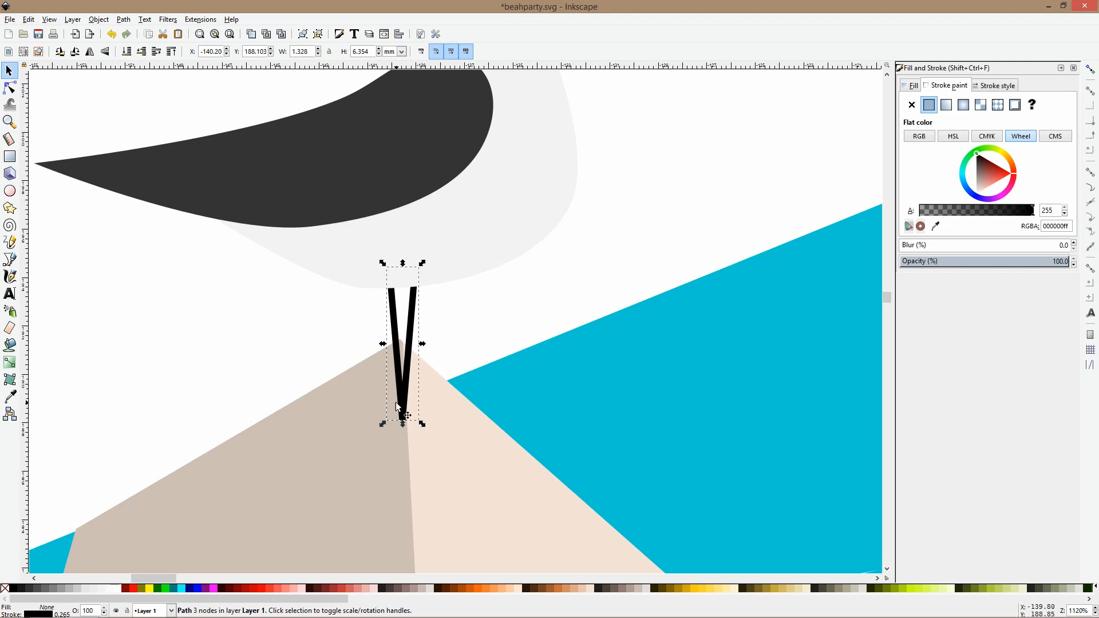
Fill the leg with a light grey averaged from the wing and body colours, and remove its outline.
left_click(8, 401)
left_click(356, 220)
left_click(371, 240)
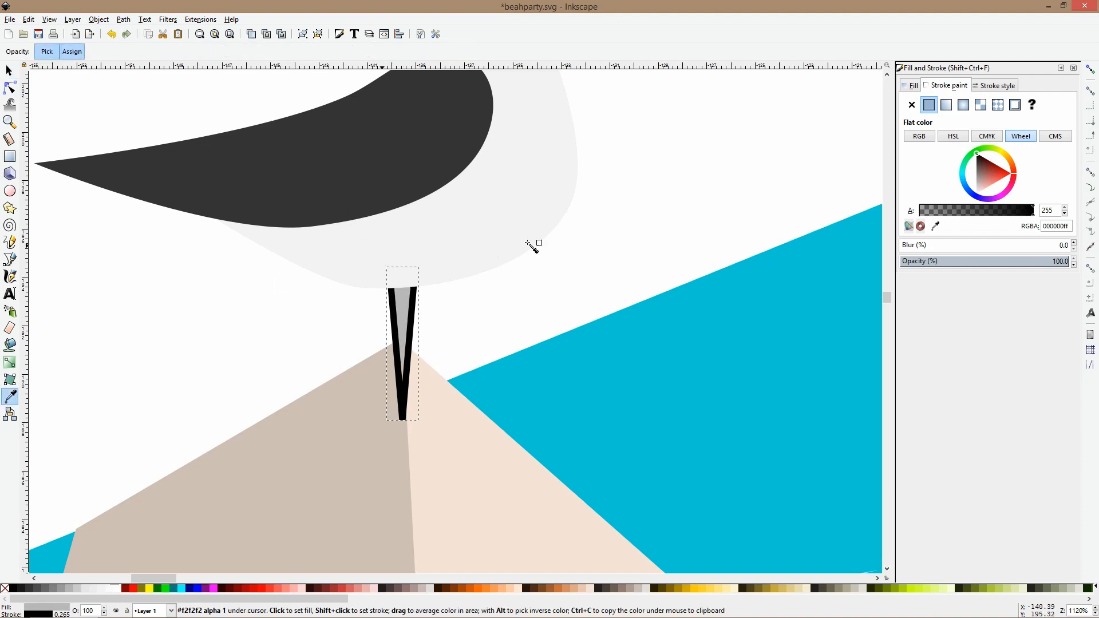
left_click(911, 104)
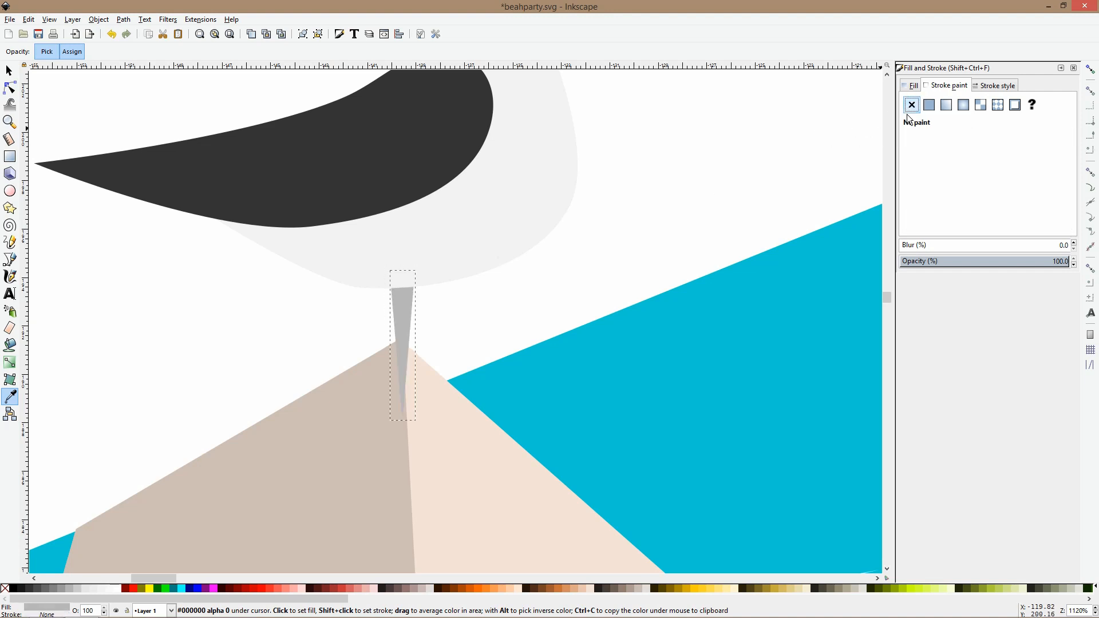
Scale all parts of the seagull down together to about 21.2 by 17.1 mm and group them.
scroll(760, 215, "down", 6)
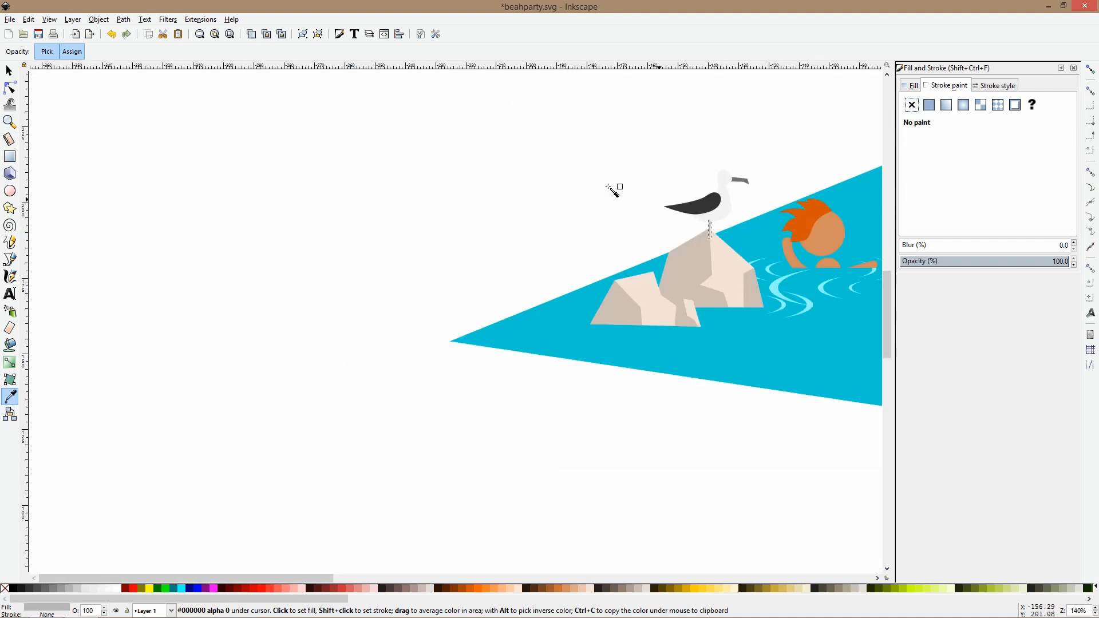
left_click(9, 70)
left_click_drag(606, 135, 768, 259)
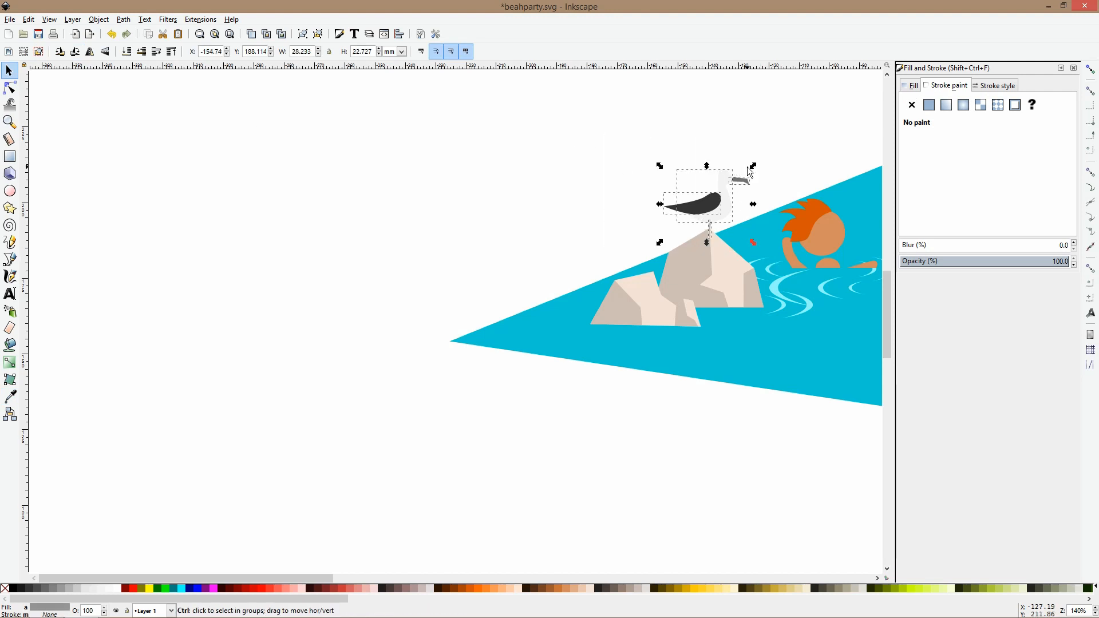
left_click_drag(741, 171, 719, 190)
key("ctrl+g")
scroll(719, 190, "down", 2)
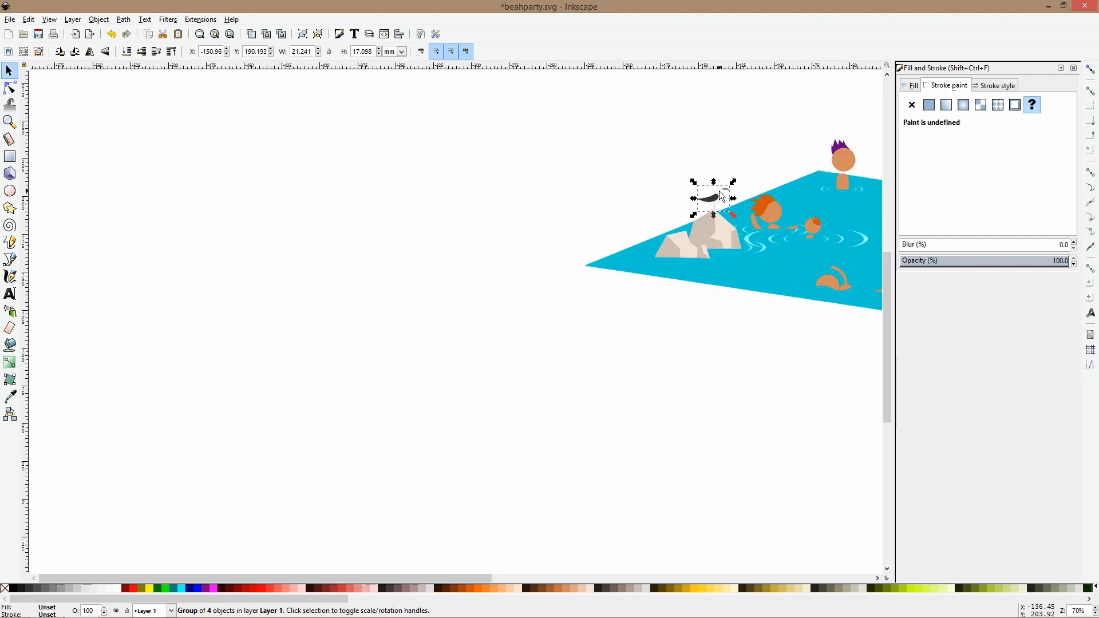
Duplicate the seagull on the rocks, place the copy on top of the cliff, and flip it horizontally.
left_click_drag(556, 204, 255, 332)
left_click(309, 278)
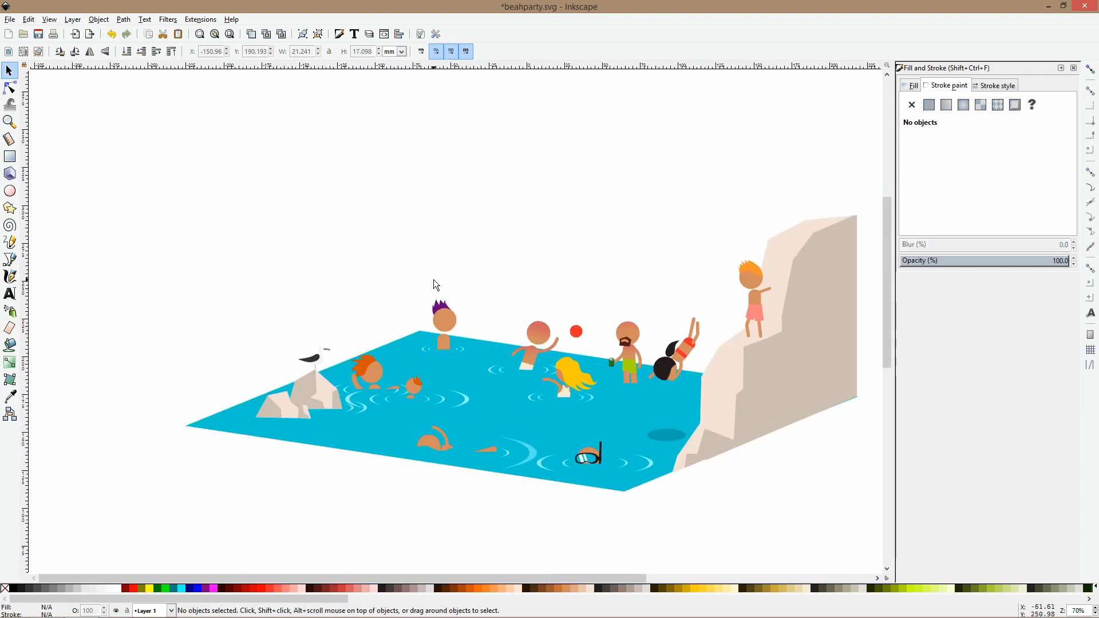
left_click_drag(433, 284, 283, 324)
left_click(169, 403)
key("ctrl+d")
left_click_drag(170, 403, 623, 266)
key("h")
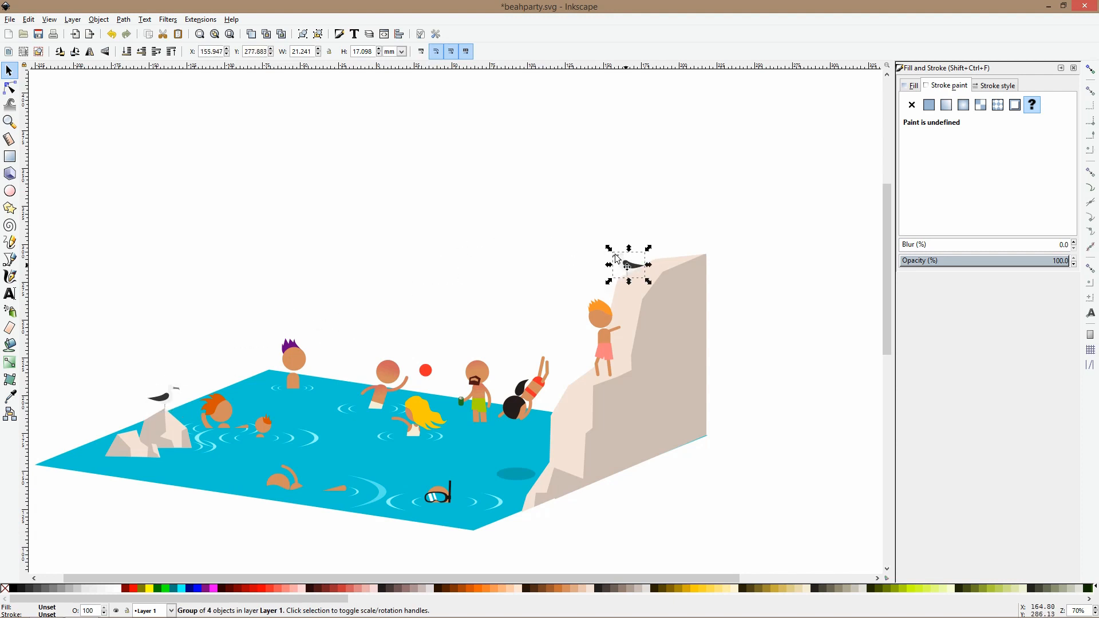
key("Escape")
left_click(9, 260)
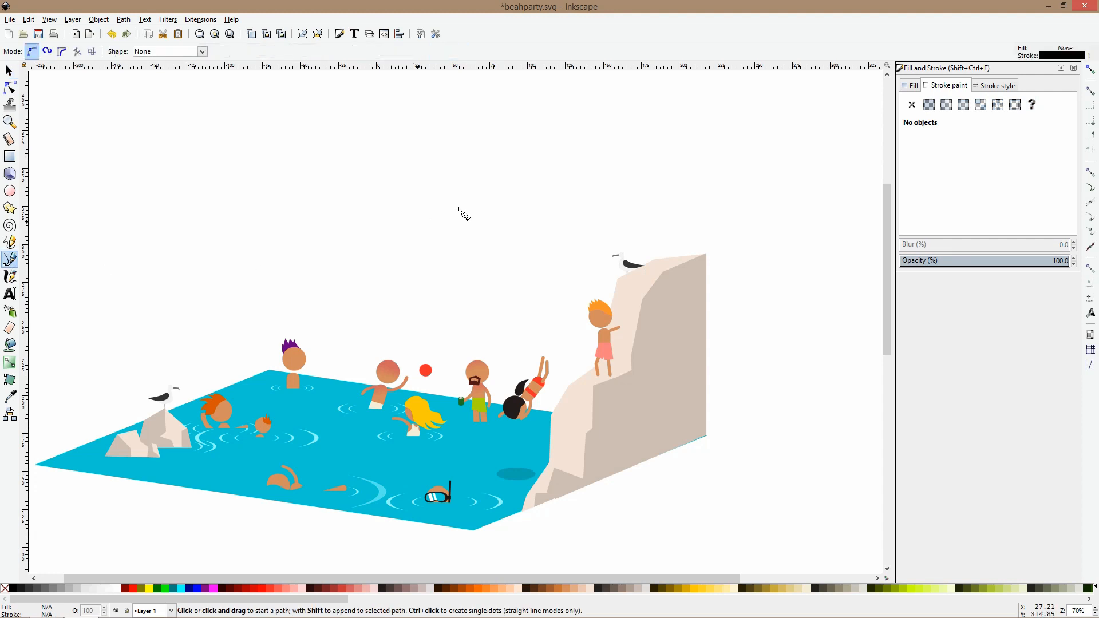
scroll(595, 190, "up", 2)
left_click(583, 206)
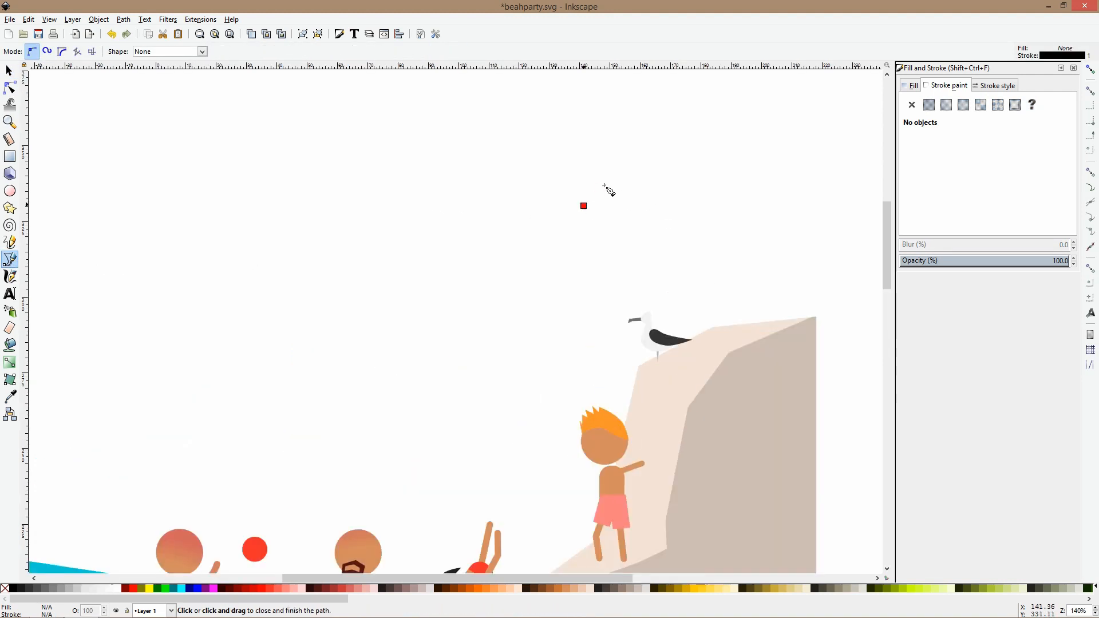
left_click(612, 162)
left_click(672, 143)
left_click(654, 178)
left_click(637, 183)
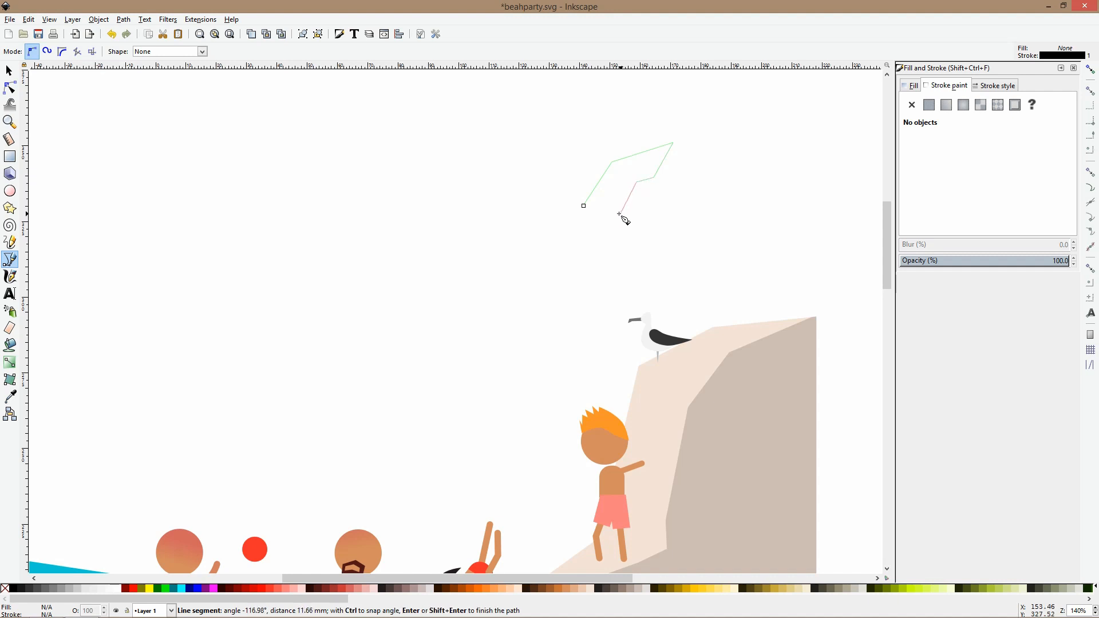
left_click(616, 215)
key("s")
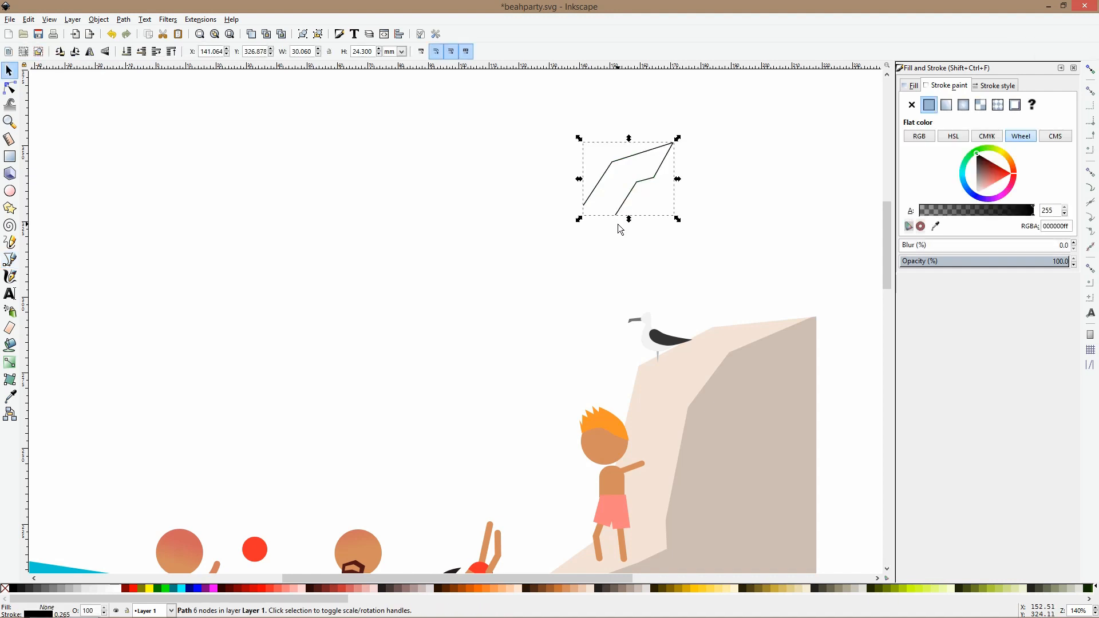
key("Delete")
Draw the left half of a flying seagull seen from above as a straight-edged closed outline about 34 mm tall.
left_click(10, 259)
left_click(518, 187)
left_click(464, 173)
left_click(417, 204)
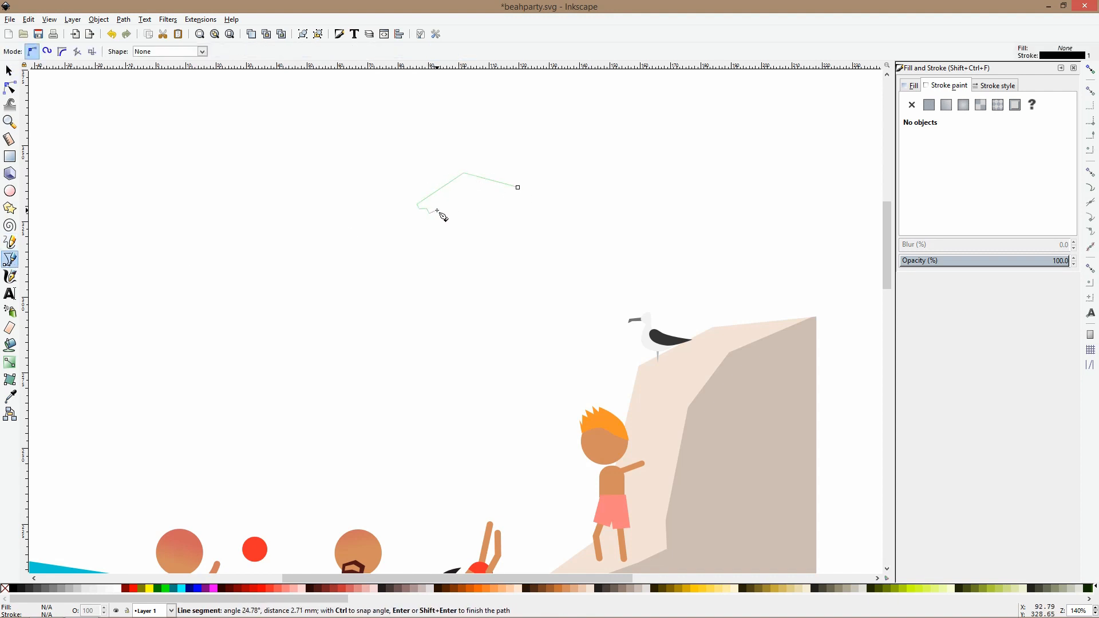
left_click(471, 215)
left_click(502, 211)
left_click(520, 216)
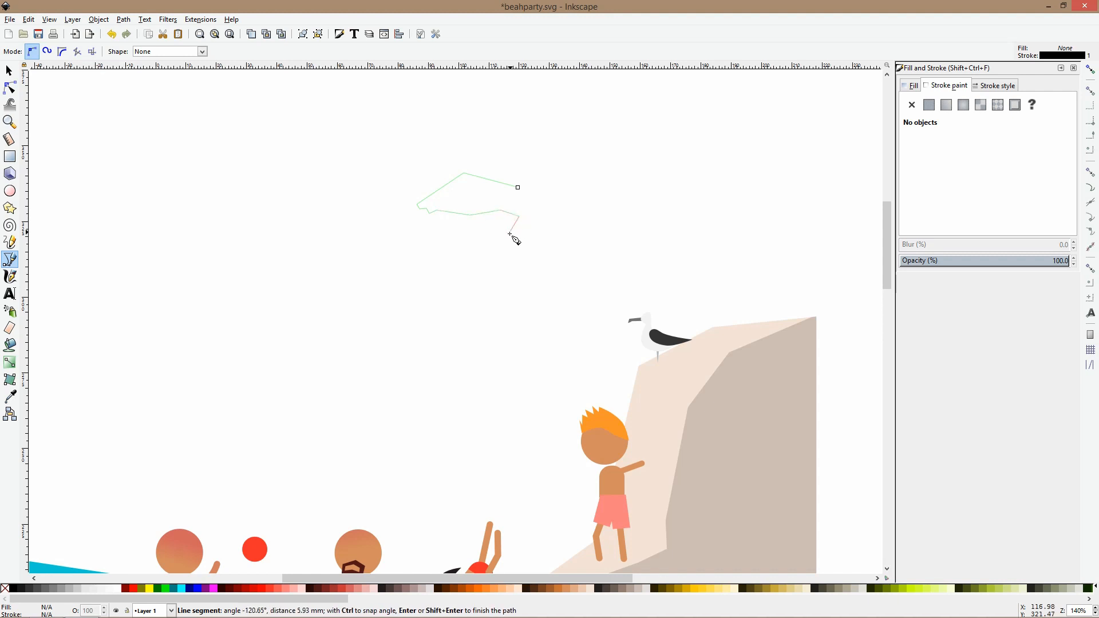
left_click(516, 250)
left_click(531, 257)
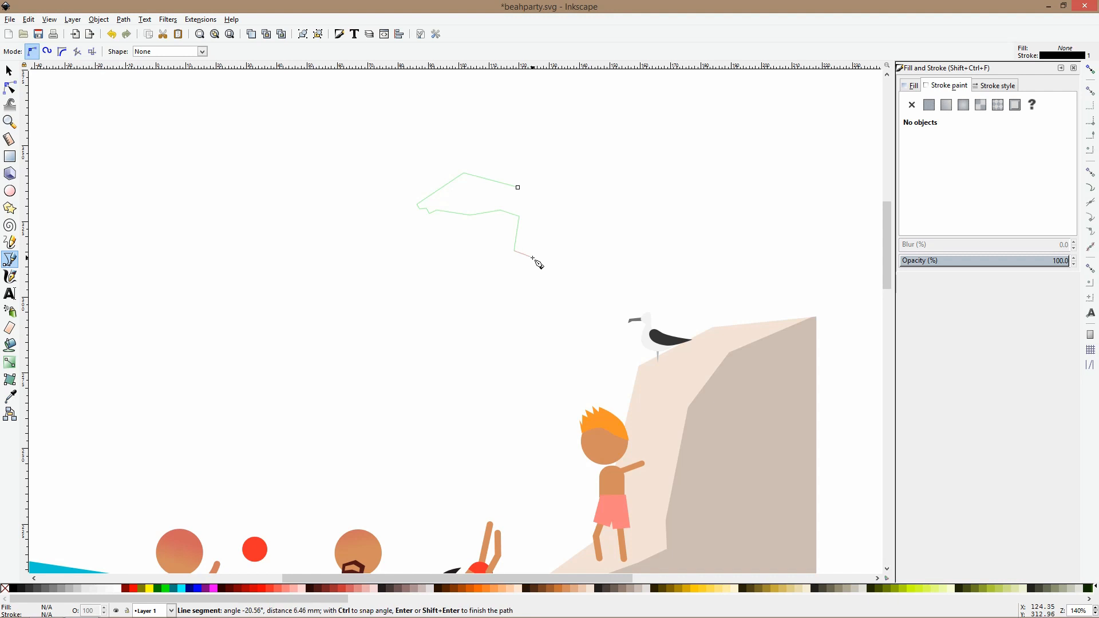
left_click(531, 158)
left_click(526, 171)
left_click(518, 187)
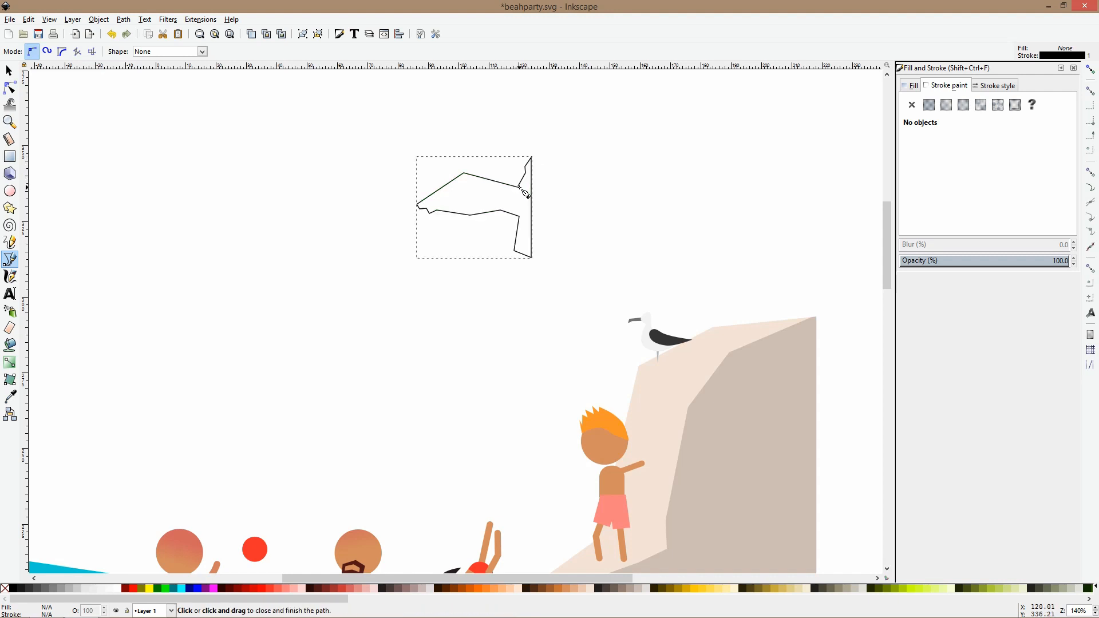
Mirror a copy of the half outline, join it edge to edge, and union both into a bird about 75.7 by 33.7 mm.
key("ctrl+d")
key("h")
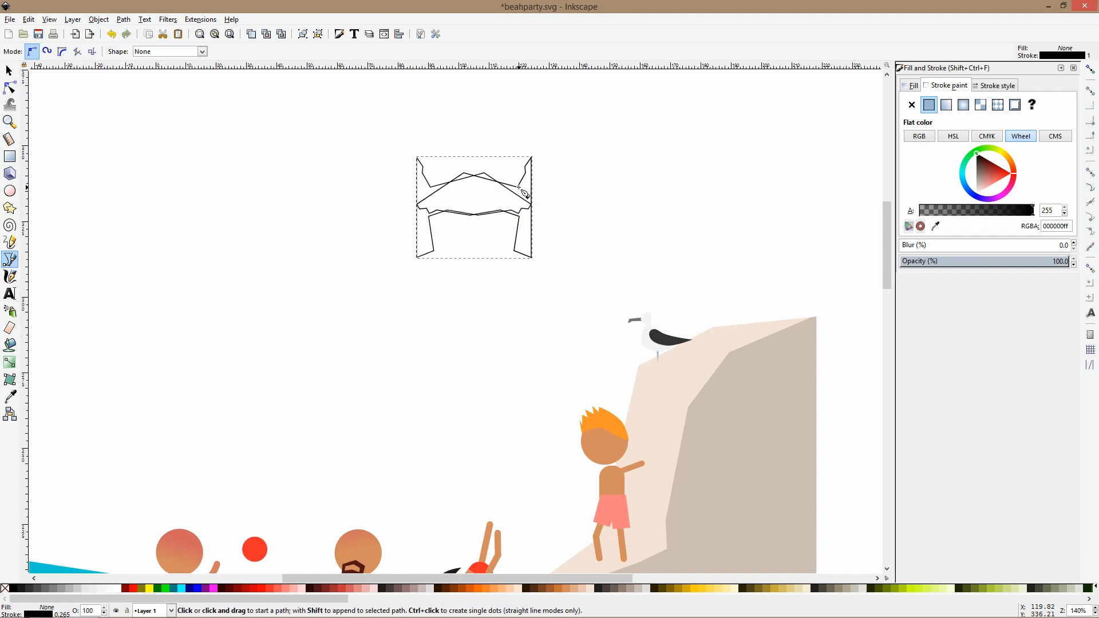
key("s")
left_click_drag(538, 210, 631, 216)
left_click(514, 215, "shift")
key("ctrl+plus")
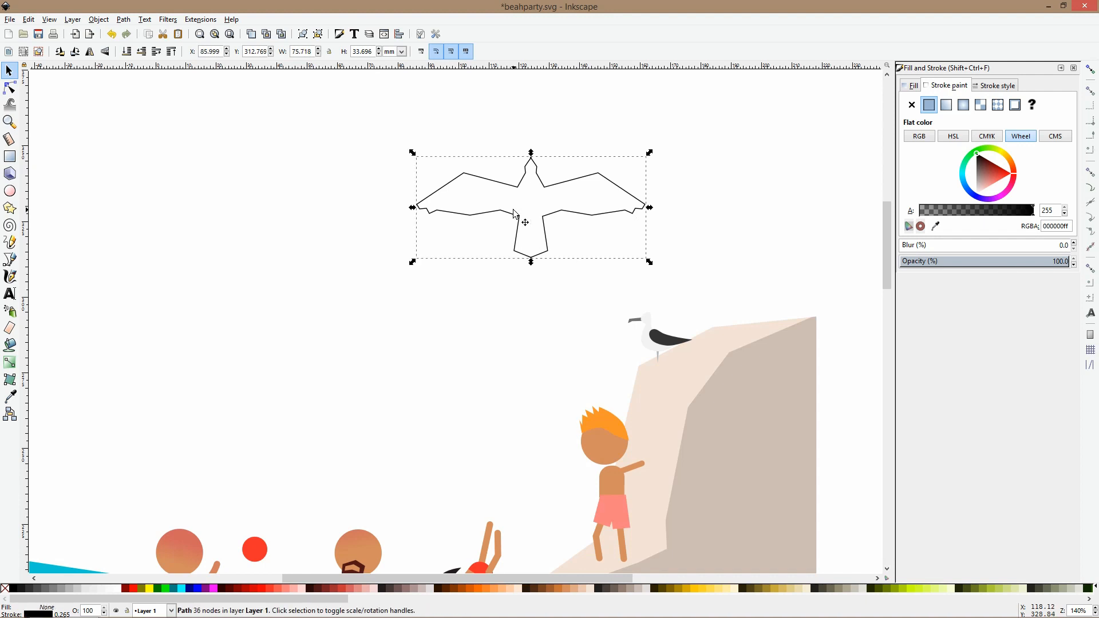
Fill the flying bird with the seagull body's light grey (#f2f2f2) and remove its outline.
left_click(10, 396)
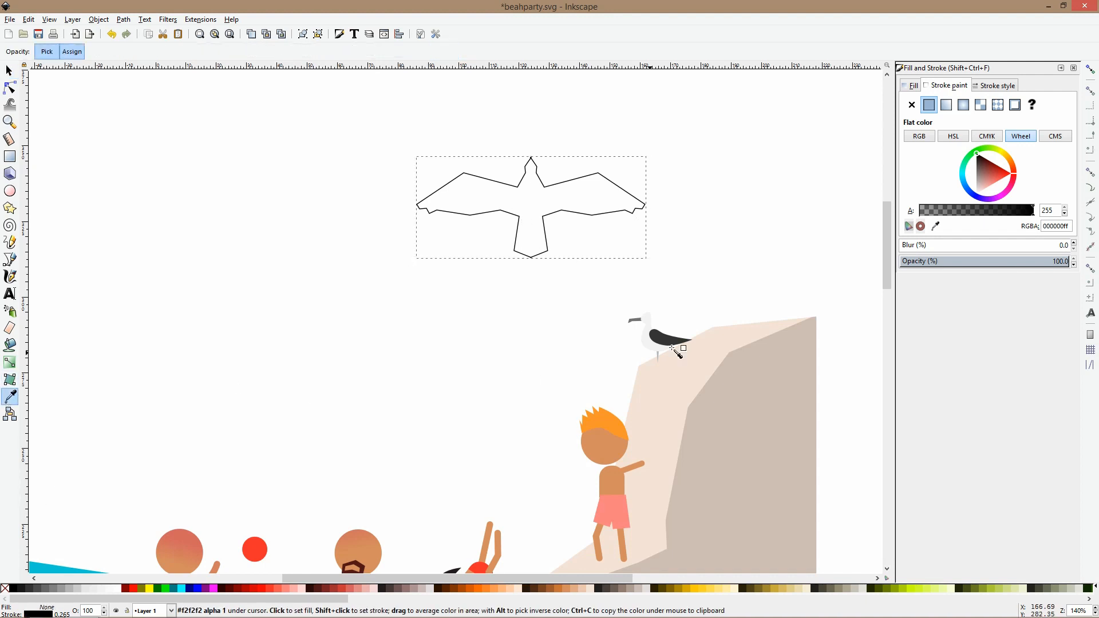
left_click(656, 347)
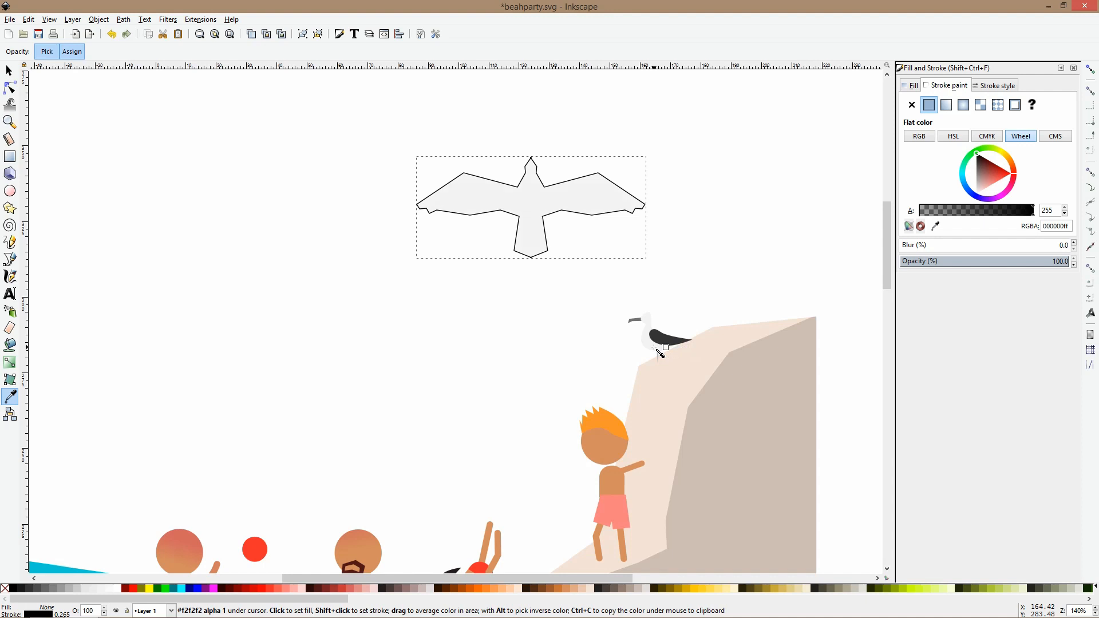
left_click(911, 105)
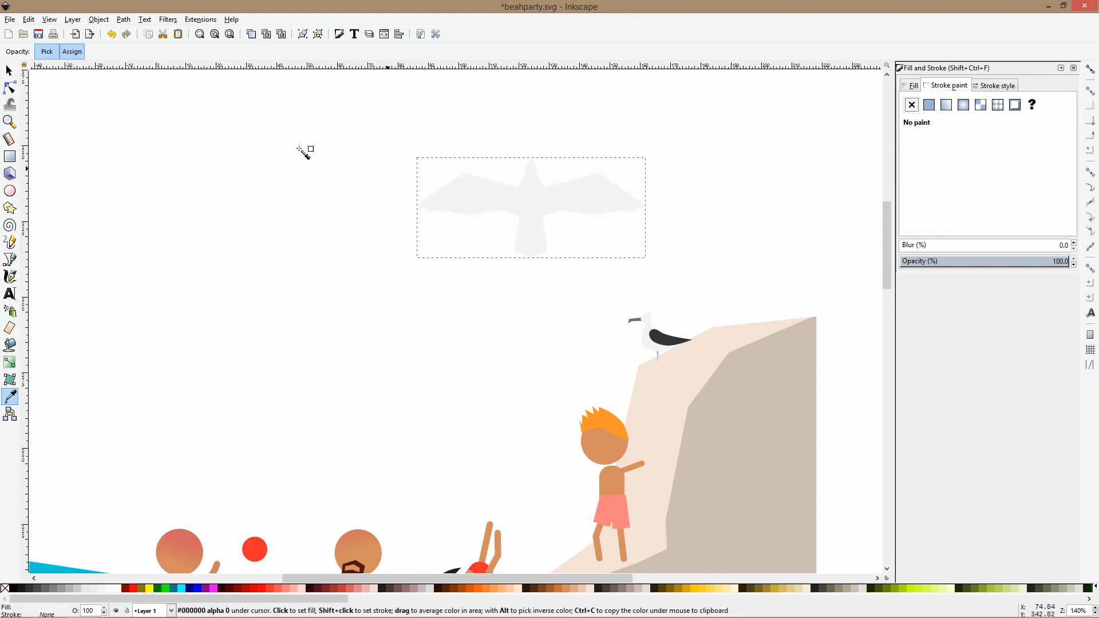
Scale the flying bird down to about 58 mm wide and enlarge its tail by scaling the tail nodes.
left_click(10, 71)
left_click_drag(648, 208, 596, 207)
left_click(10, 87)
scroll(490, 201, "up", 2)
left_click_drag(508, 204, 491, 225)
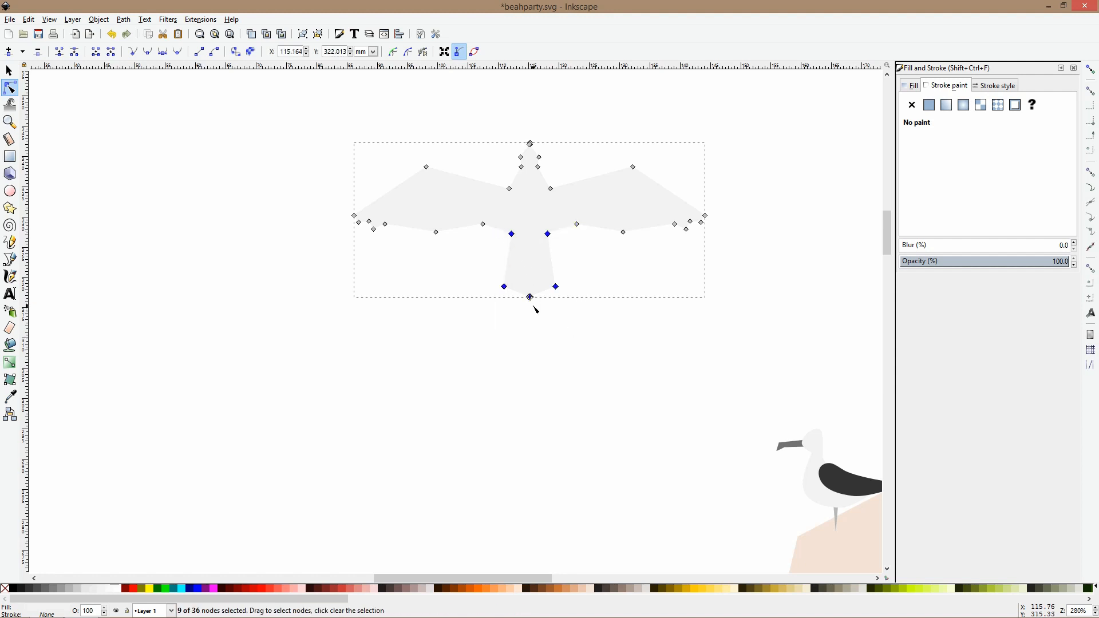
left_click(446, 53)
left_click_drag(530, 299, 530, 351)
Narrow the bird's neck base and pull the nodes where the body meets the tail inward and down.
left_click_drag(492, 169, 549, 200)
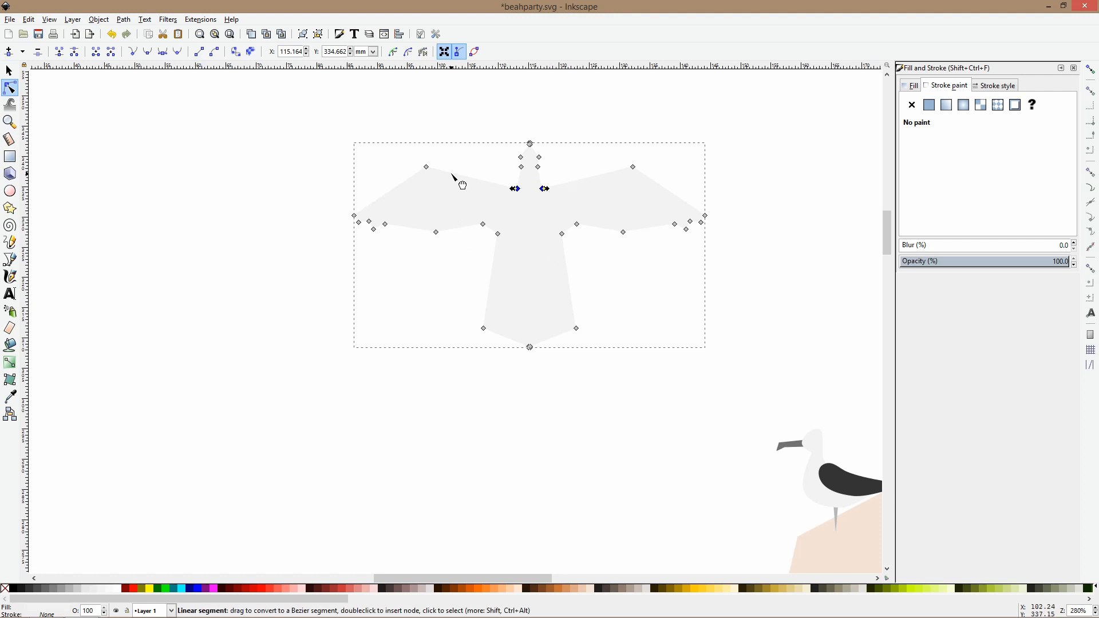
key("s")
scroll(575, 249, "down", 4)
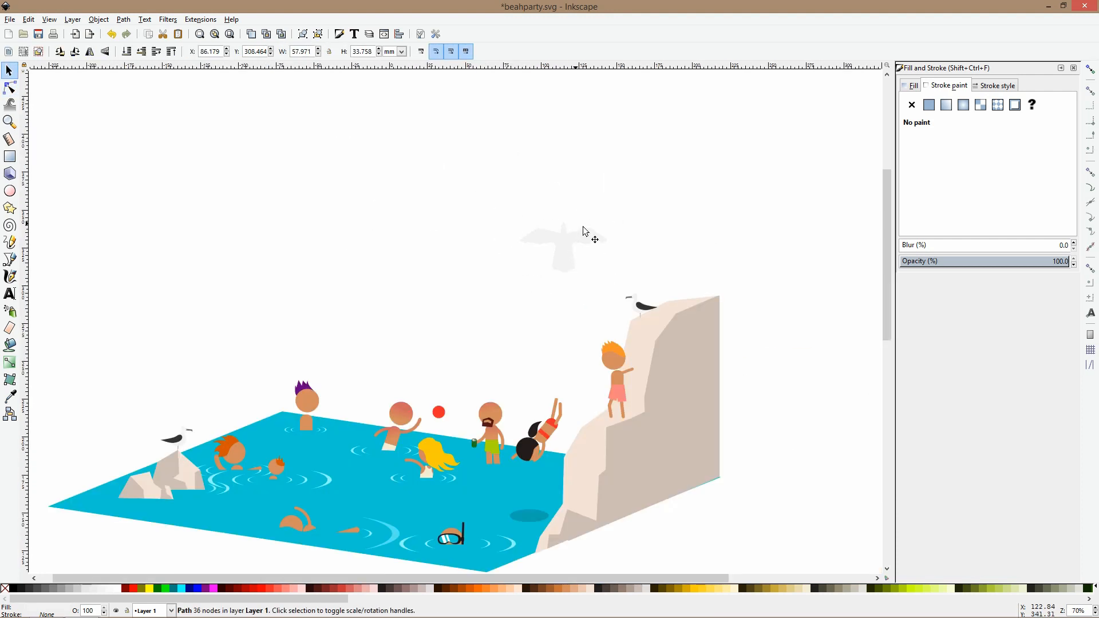
scroll(571, 229, "up", 4)
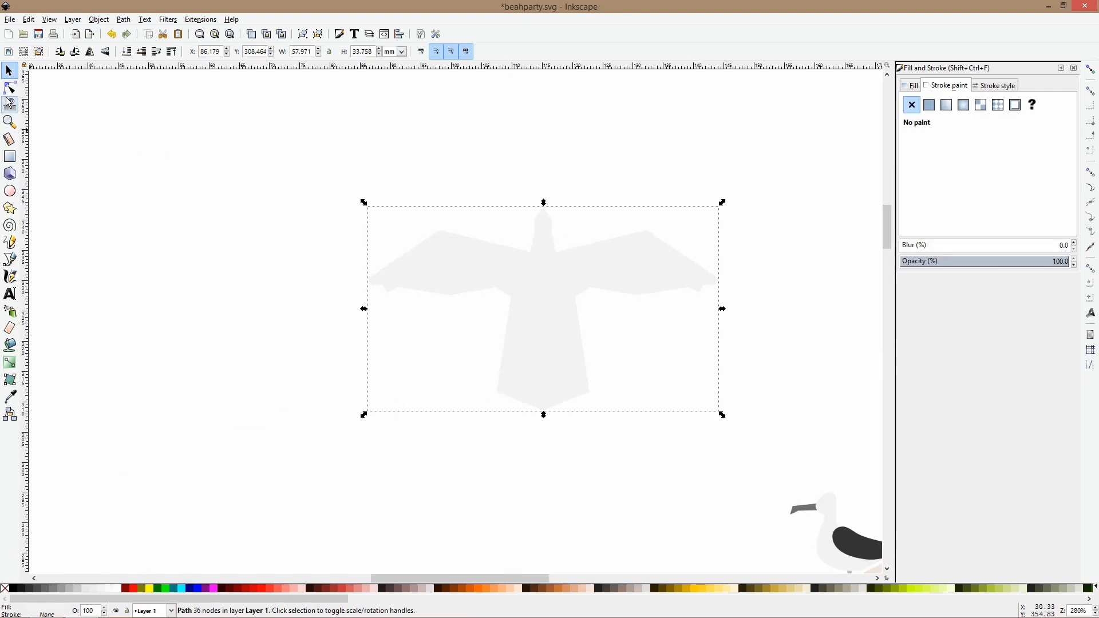
left_click(9, 88)
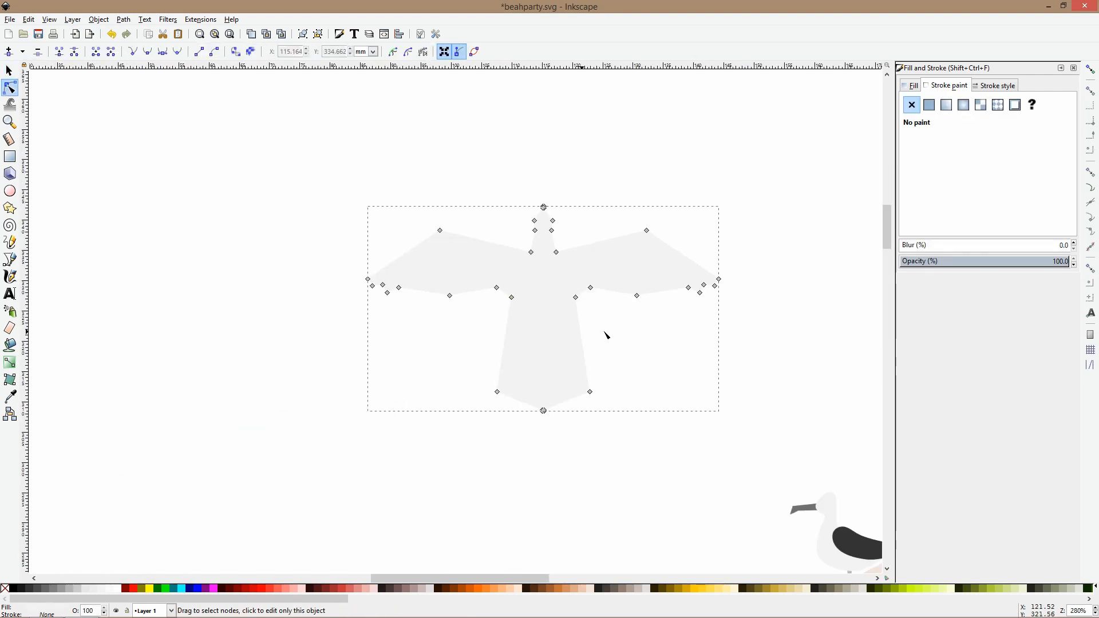
left_click_drag(507, 309, 573, 319)
key("s")
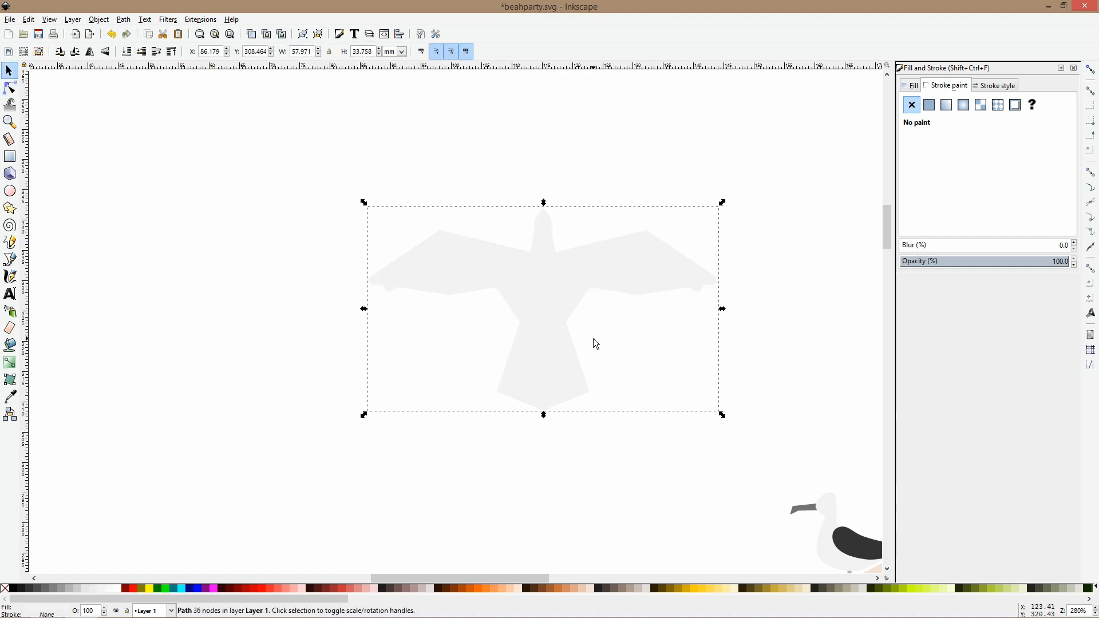
scroll(552, 283, "down", 5, "ctrl")
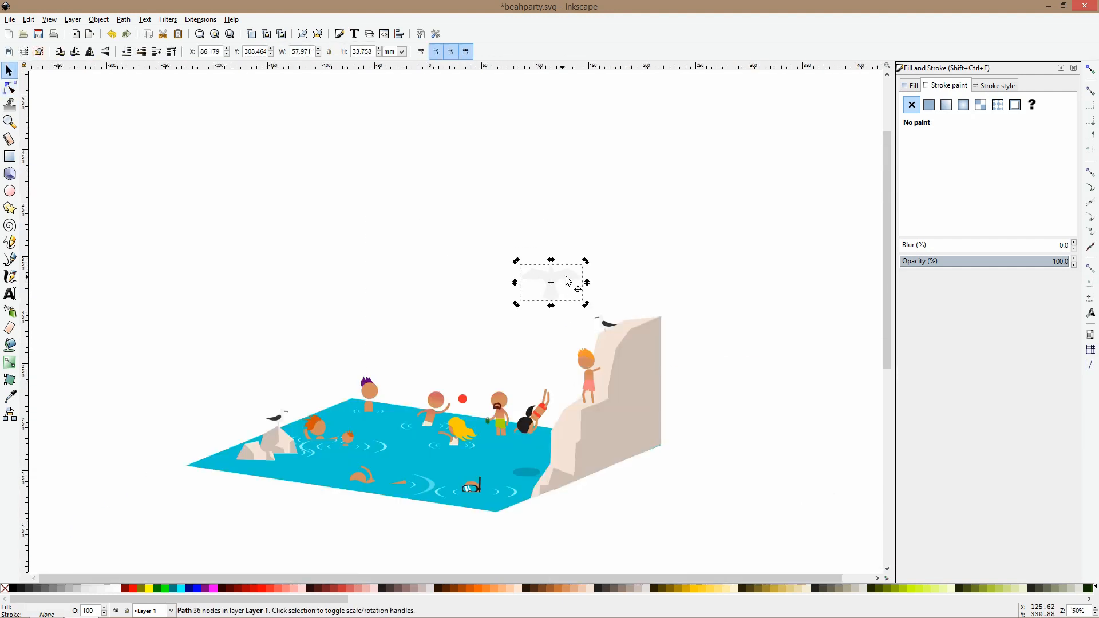
left_click_drag(540, 232, 584, 307)
left_click(550, 256)
scroll(558, 297, "up", 3)
left_click(570, 253)
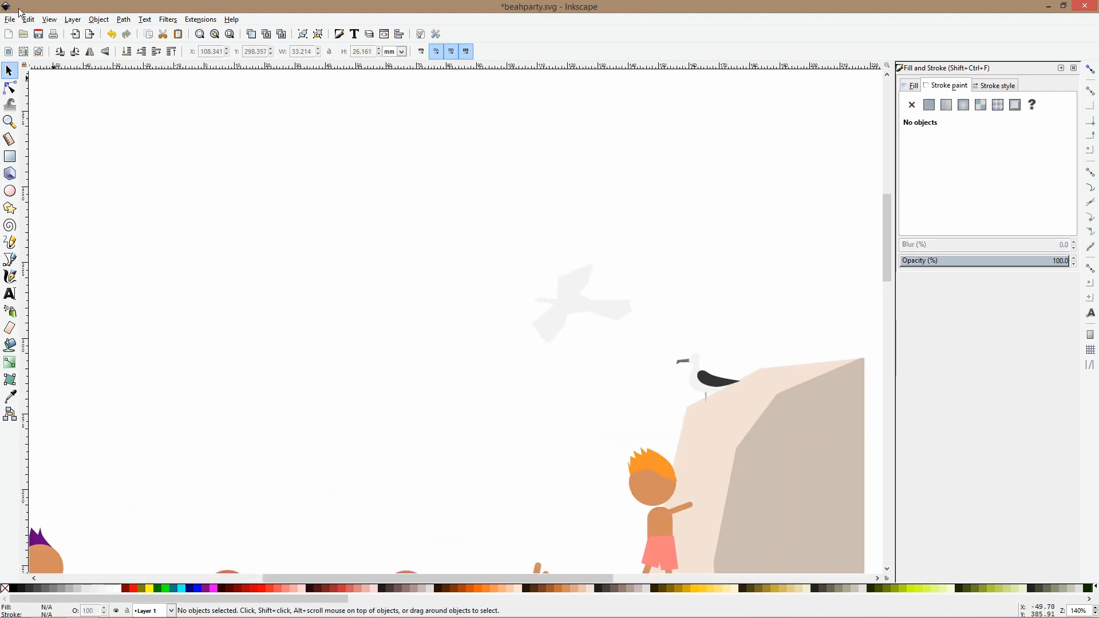
key("ctrl+shift+z")
key("ctrl+z")
key("ctrl+z")
key("ctrl+z")
Bring the rear wing-root nodes closer together symmetrically and shrink the bird's tail section.
left_click(9, 89)
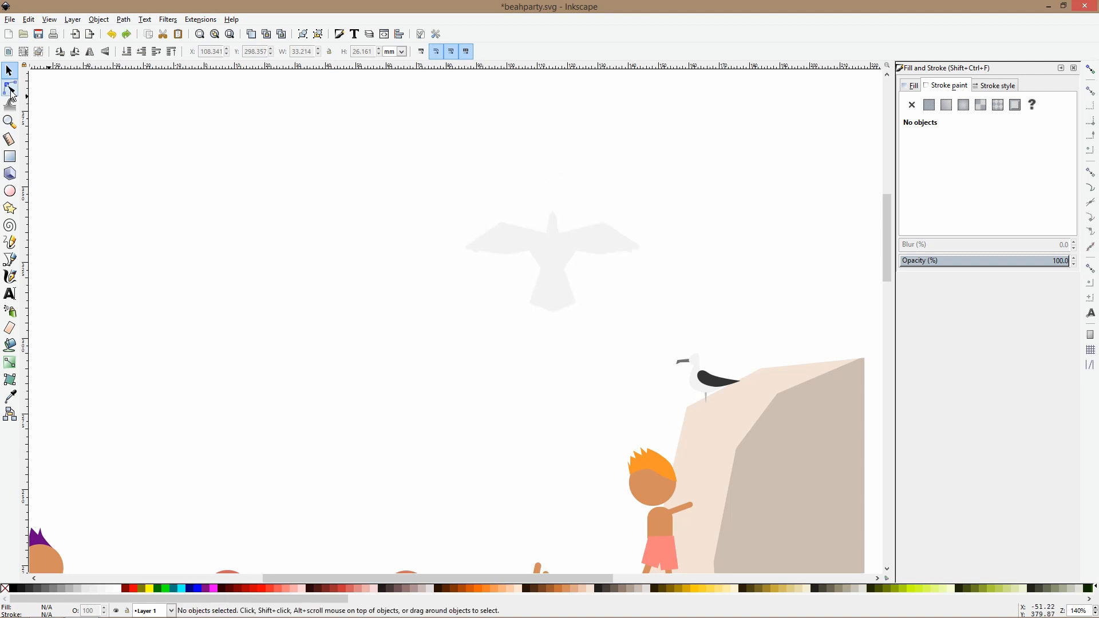
scroll(554, 255, "up", 2)
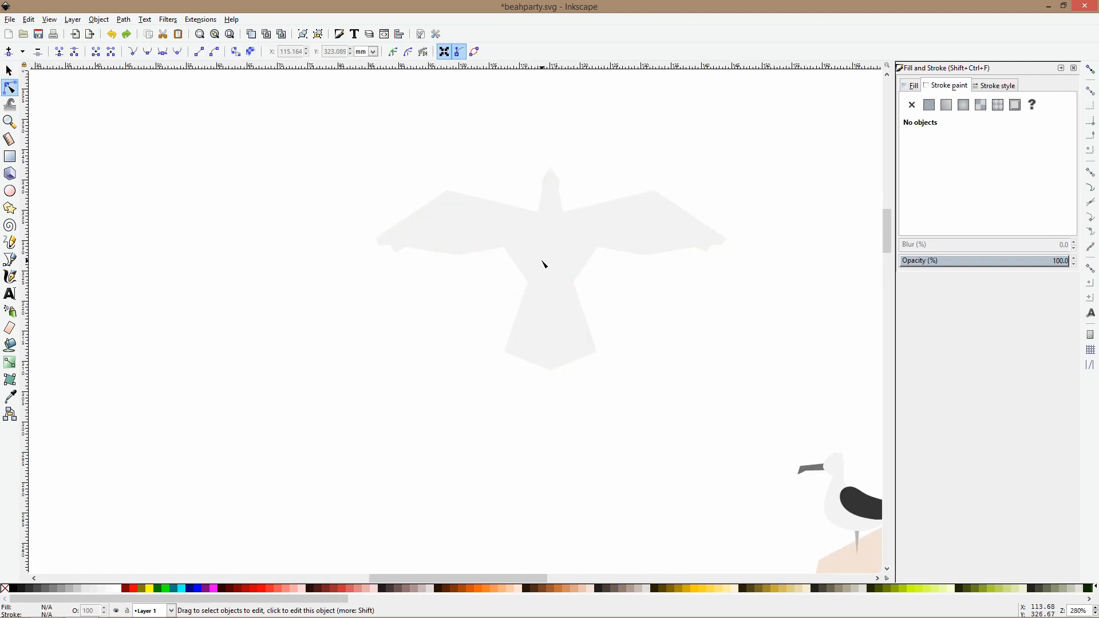
left_click(542, 264)
left_click_drag(492, 232, 585, 249)
left_click_drag(497, 270, 646, 414)
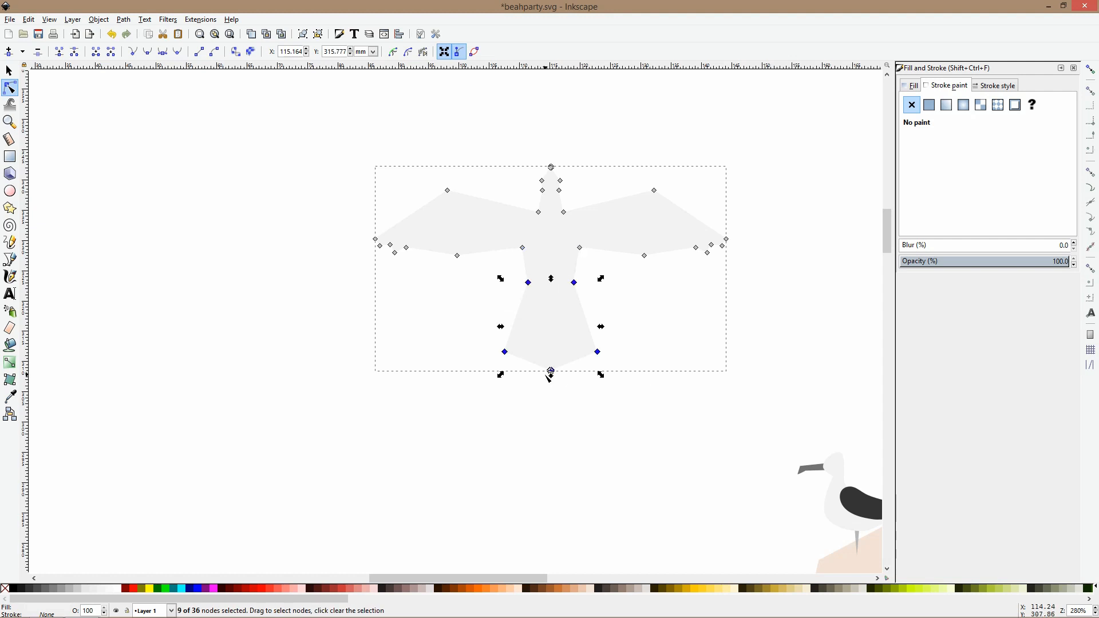
left_click_drag(550, 372, 551, 361)
left_click_drag(297, 155, 549, 262)
left_click(542, 190, "shift")
left_click(541, 181, "shift")
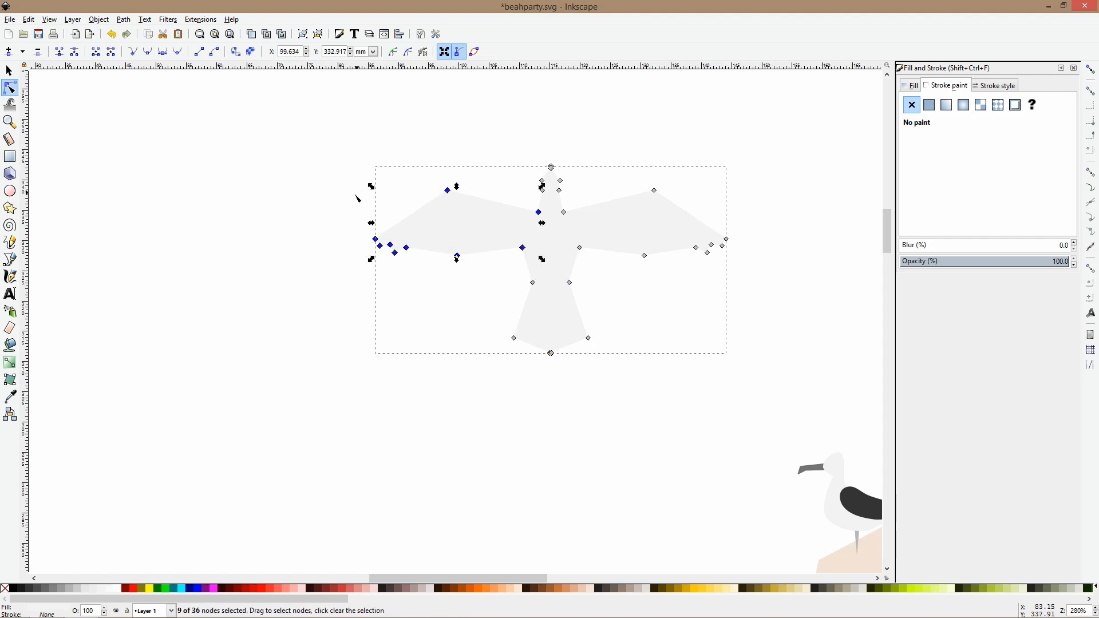
left_click(371, 186)
left_click_drag(372, 187, 755, 270)
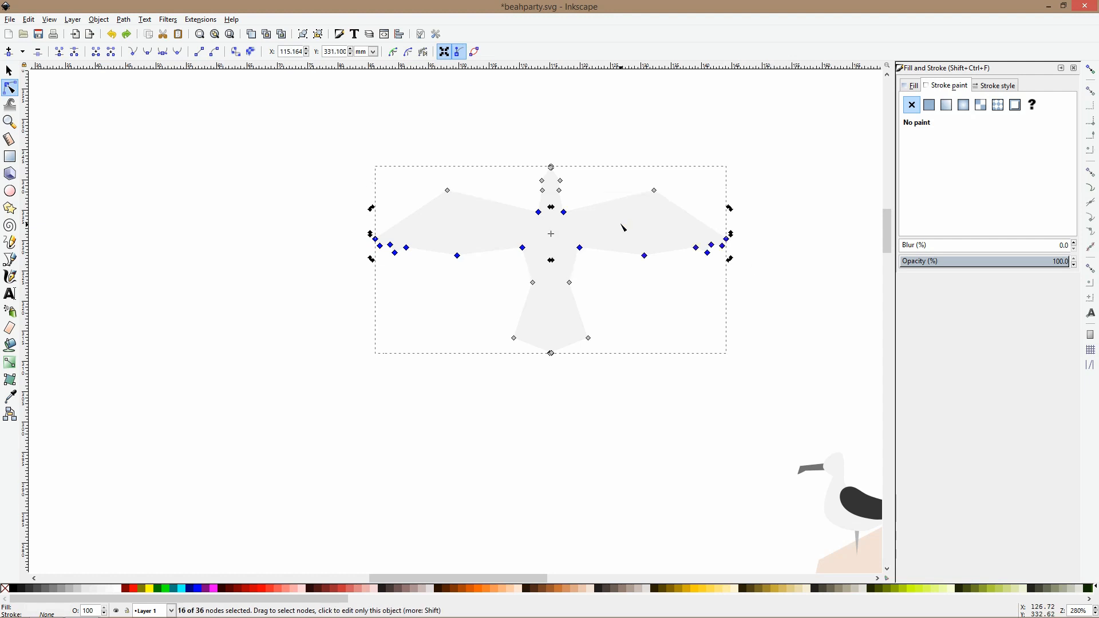
left_click(654, 190, "shift")
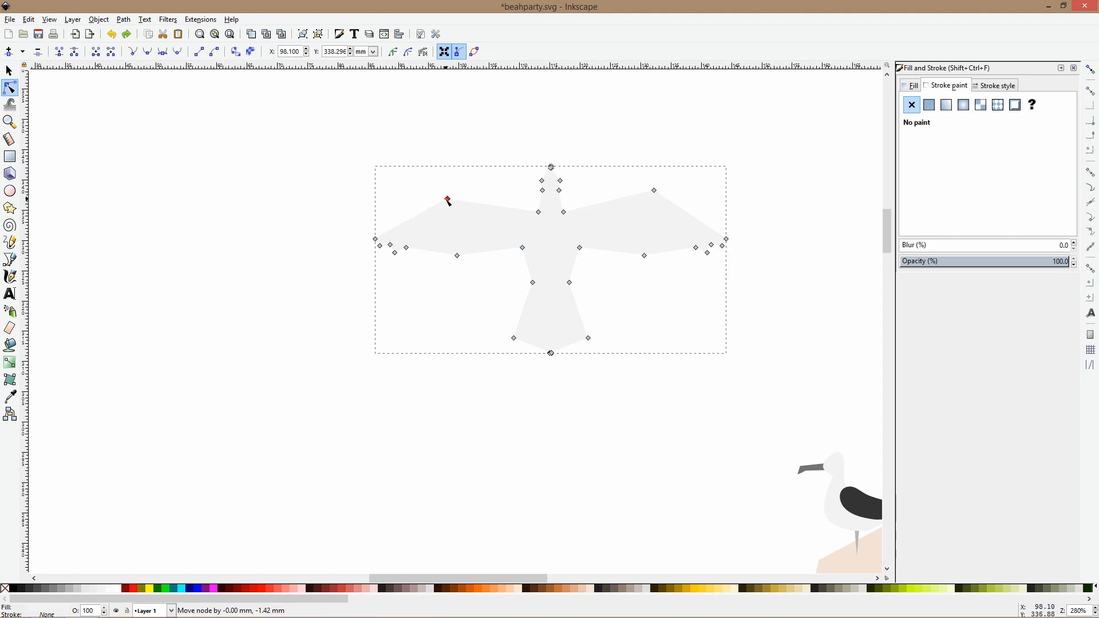
left_click(448, 191)
Lengthen the bird's neck by raising the head nodes, and widen the neck base symmetrically.
left_click_drag(508, 135, 598, 223)
left_click_drag(559, 192, 572, 212)
left_click(559, 178)
left_click(566, 213)
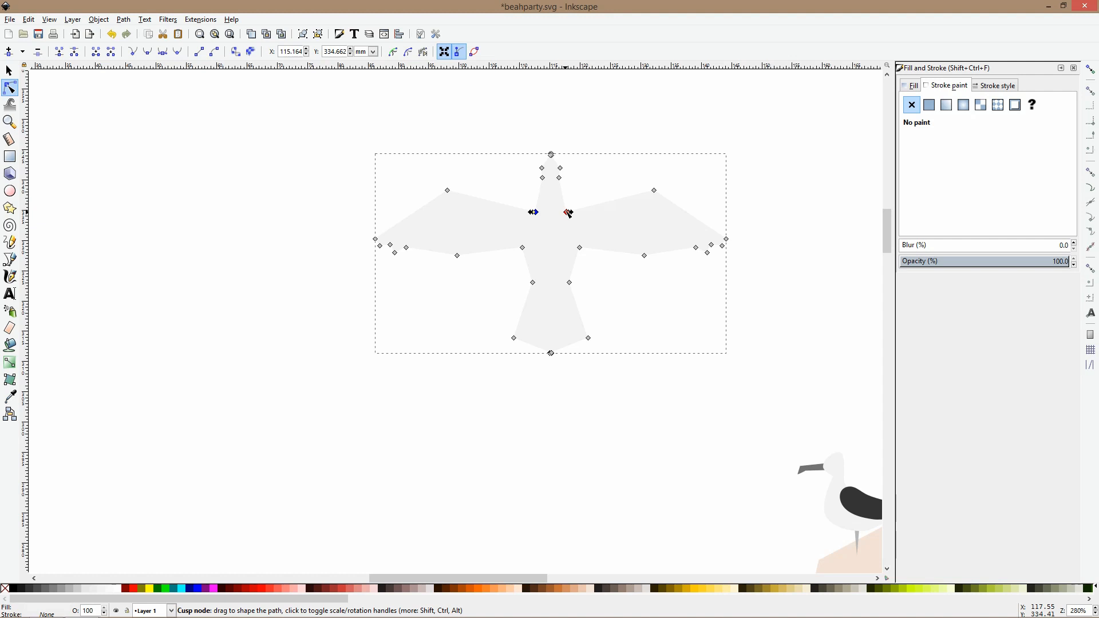
Set the large flying bird aside and make two smaller tilted copies, about 24.6 by 22 mm, above the cliff.
key("s")
scroll(578, 182, "down", 4)
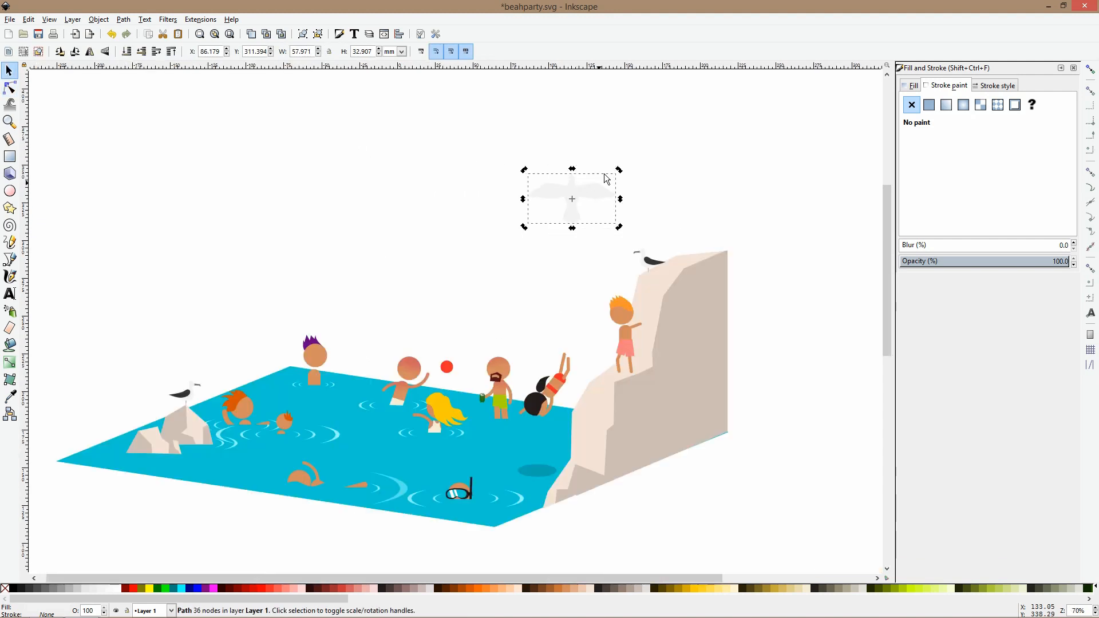
scroll(600, 194, "down", 1)
left_click_drag(606, 196, 567, 182)
key("ctrl+d")
left_click(599, 186)
key("ctrl+d")
left_click(635, 204)
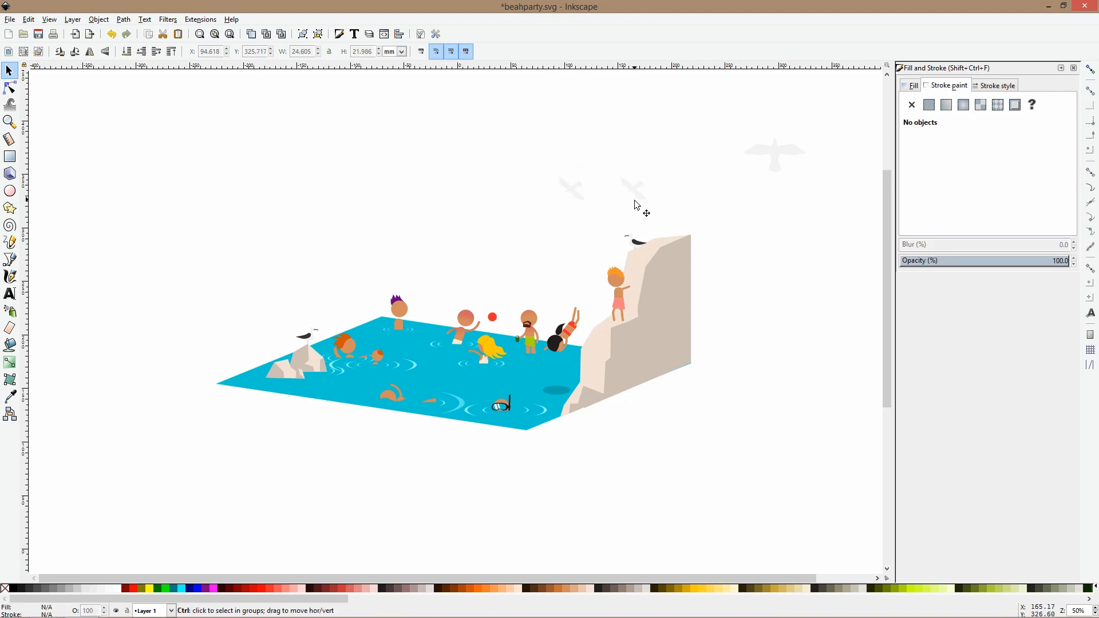
Move the small flying bird that is farther from the cliff to just above the seagull perched there.
scroll(635, 205, "up", 2)
left_click(512, 194)
left_click_drag(521, 193, 611, 225)
scroll(586, 227, "up", 3)
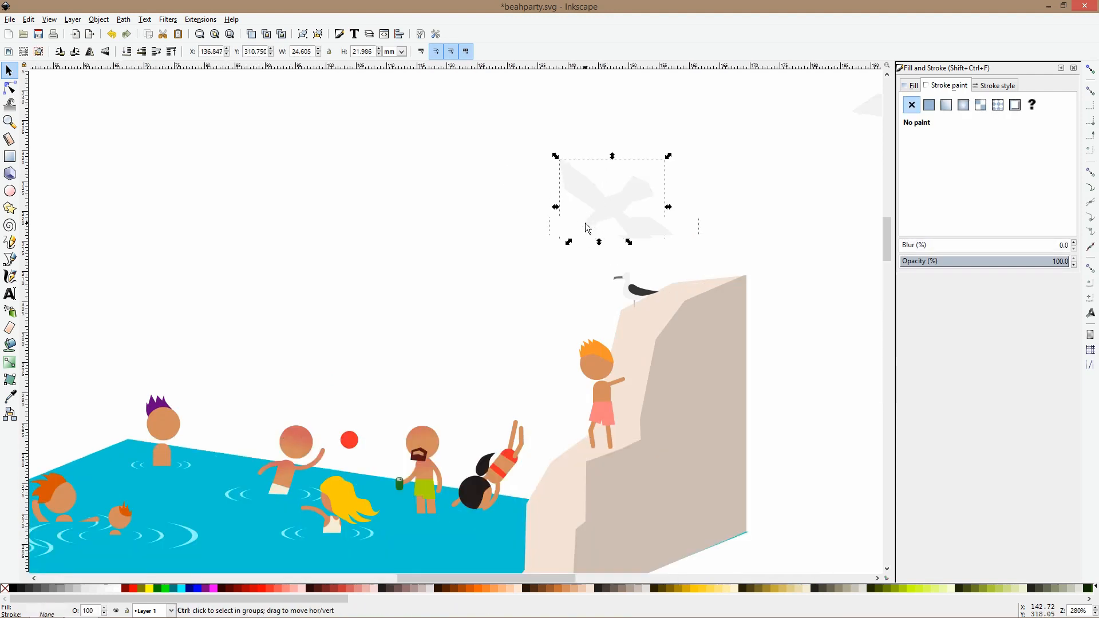
Draw a thin four-cornered beak, about 2.2 by 1.8 mm, at the head of the flying bird above the cliff.
scroll(586, 227, "up", 2)
left_click(10, 259)
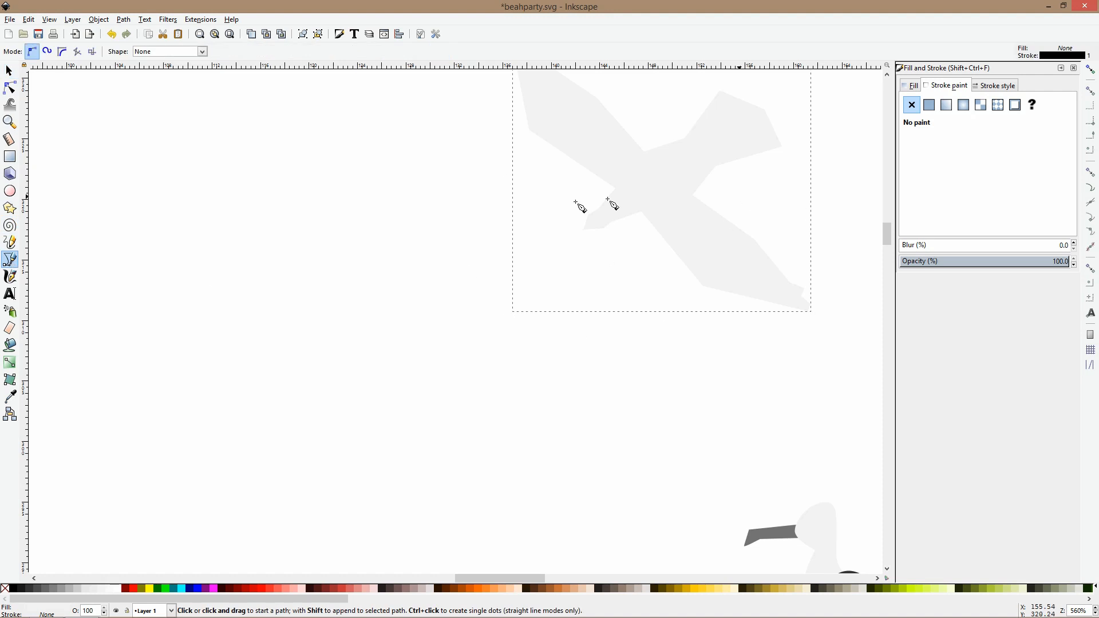
left_click(587, 227)
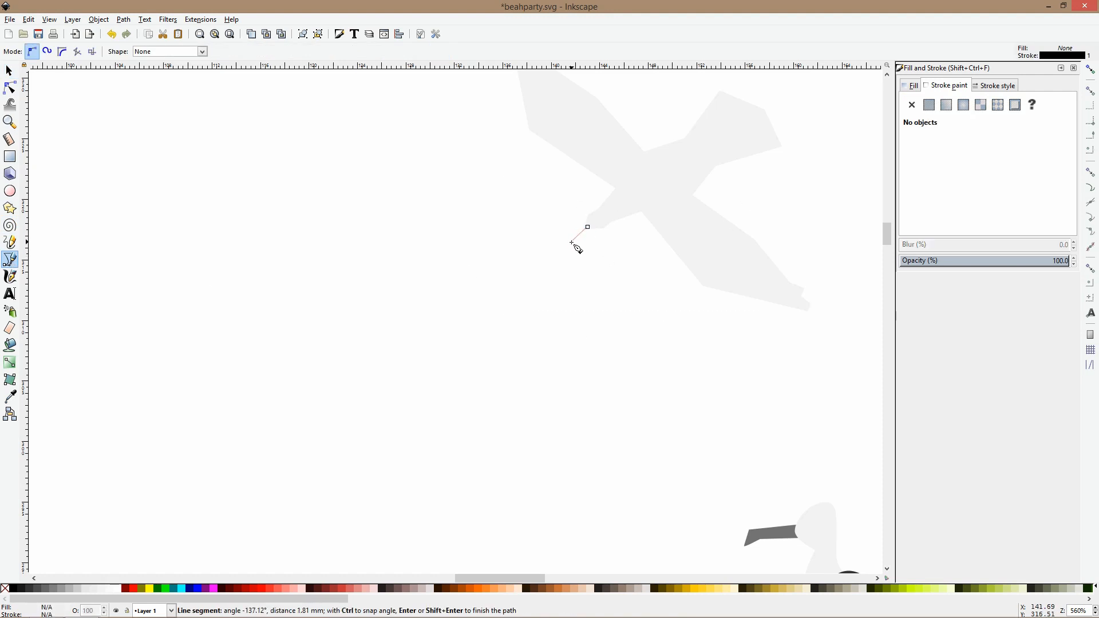
left_click(572, 243)
left_click(574, 247)
left_click(597, 225)
left_click(587, 227)
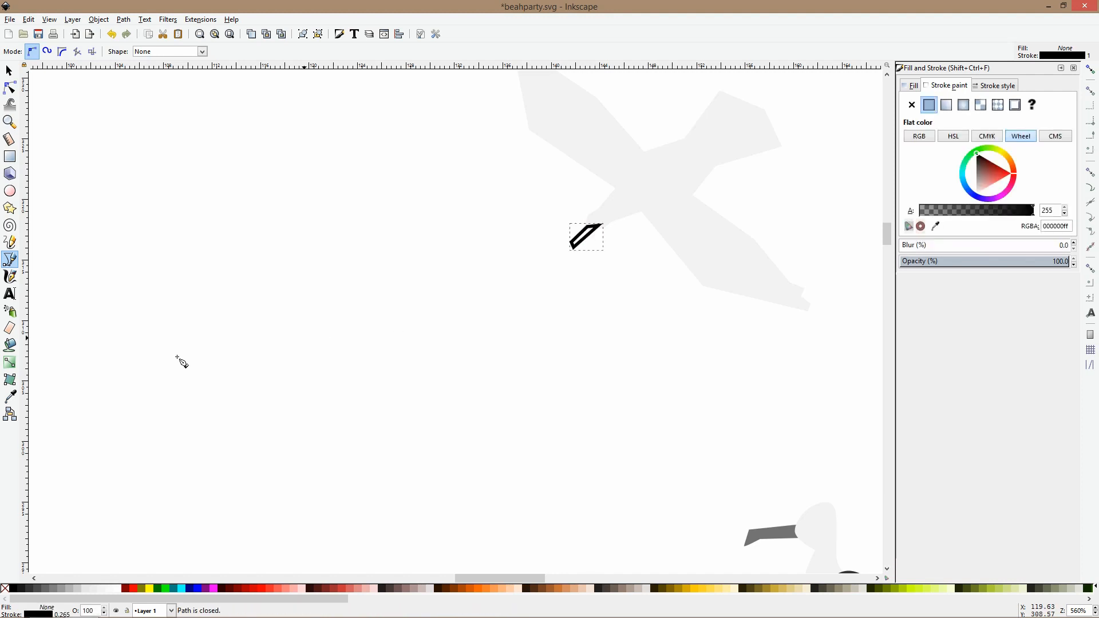
Fill the flying bird's beak with the grey of the perched seagull's beak and remove its outline.
left_click(10, 396)
scroll(449, 394, "down", 3)
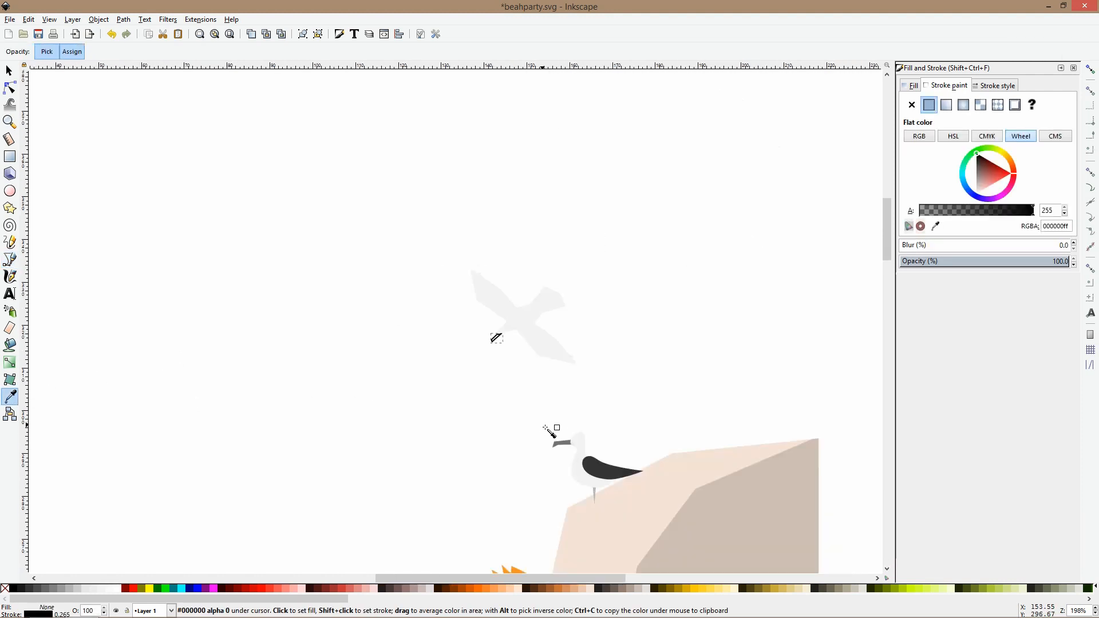
left_click(566, 443)
key("s")
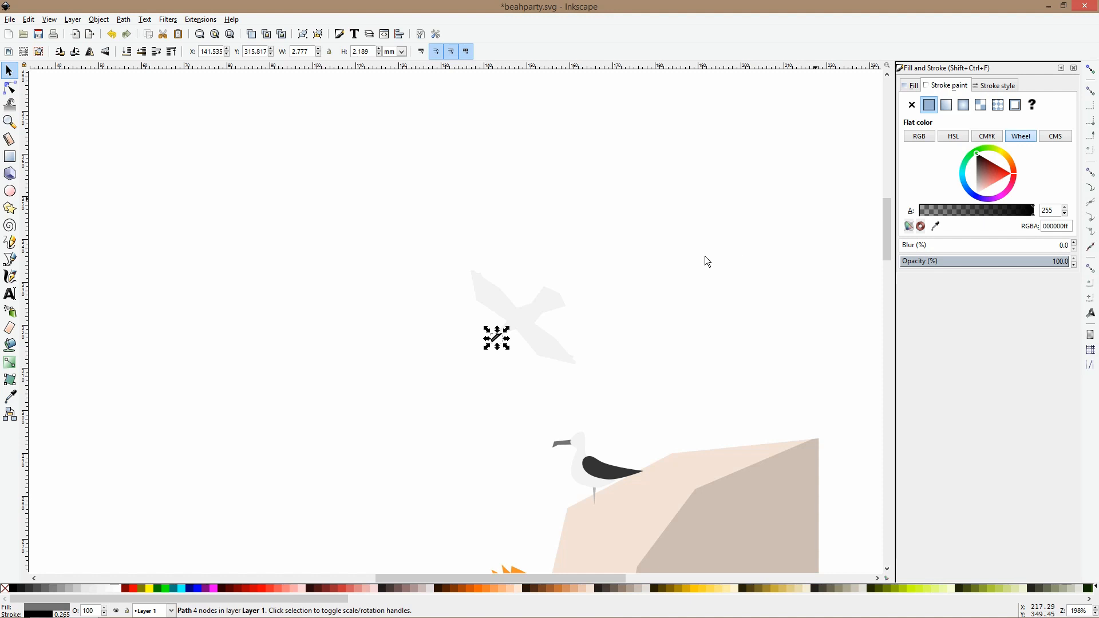
left_click(911, 106)
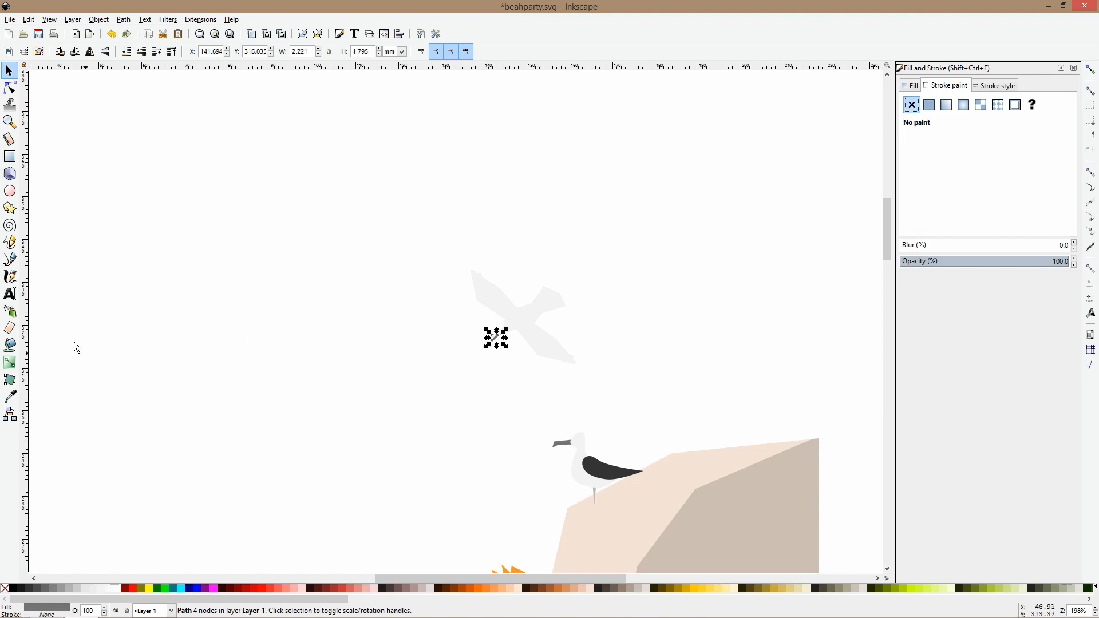
Draw a closed five-cornered outline around the flying bird's lower wing, with one edge crossing the wing root.
left_click(10, 259)
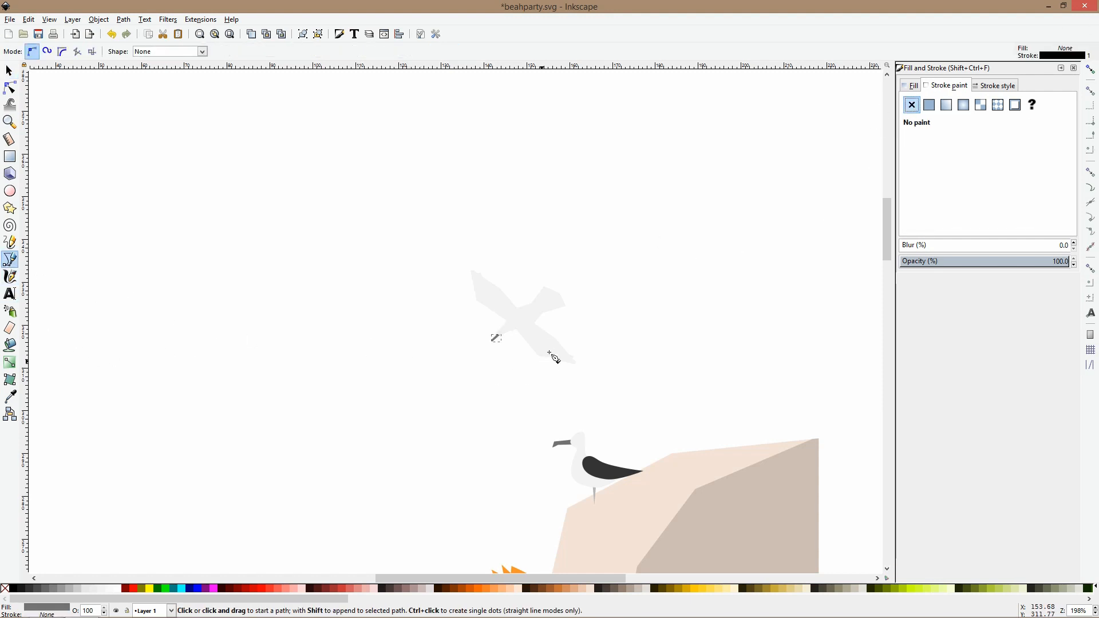
scroll(518, 326, "up", 4)
left_click(595, 305)
left_click(494, 344)
left_click(594, 490)
left_click(762, 506)
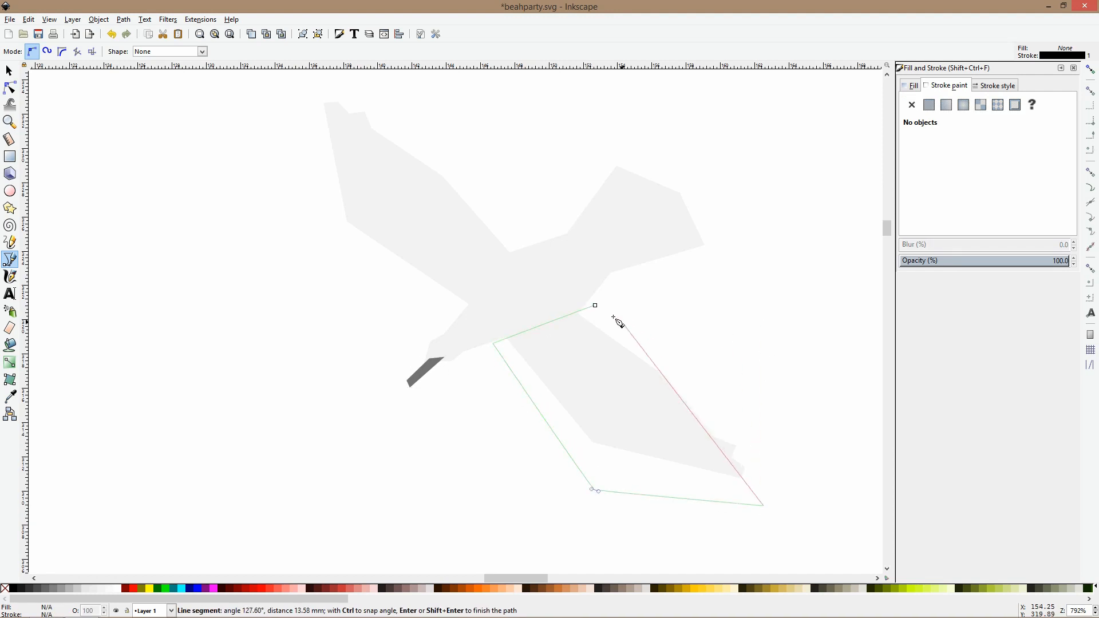
left_click(823, 379)
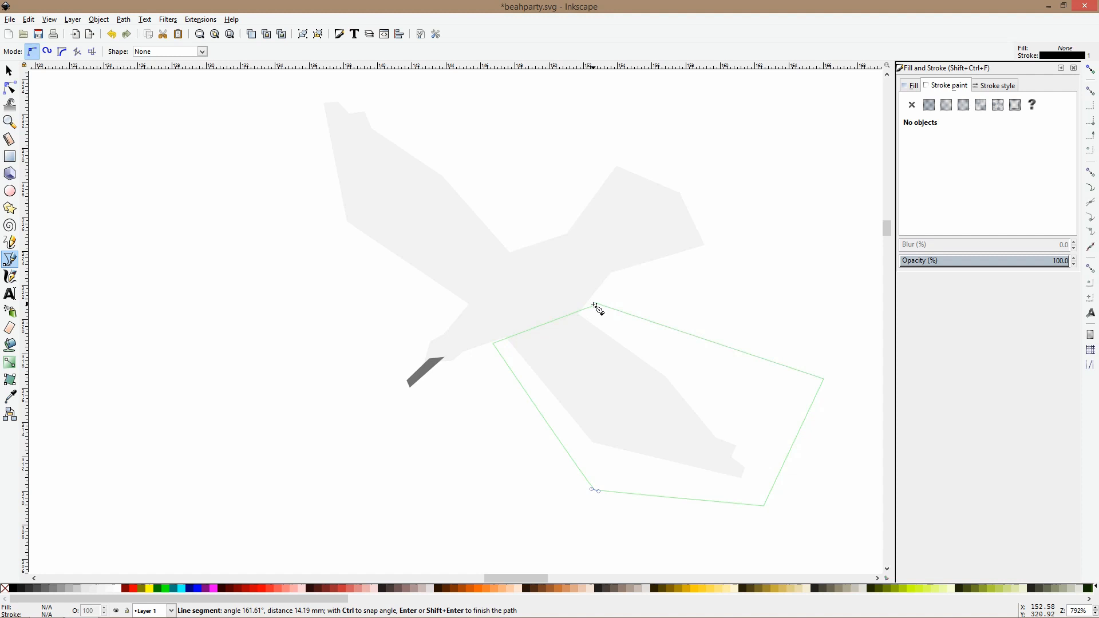
left_click(595, 306)
Divide the bird with the five-cornered outline and fill the separated lower wing with the beak's grey.
key("s")
left_click(593, 361, "shift")
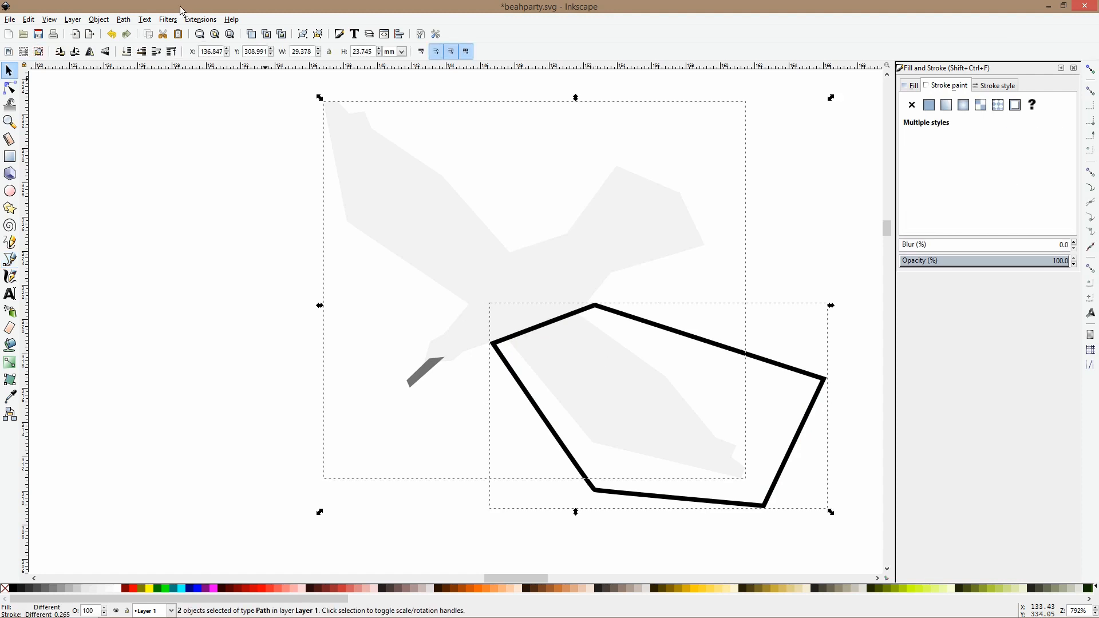
left_click(124, 20)
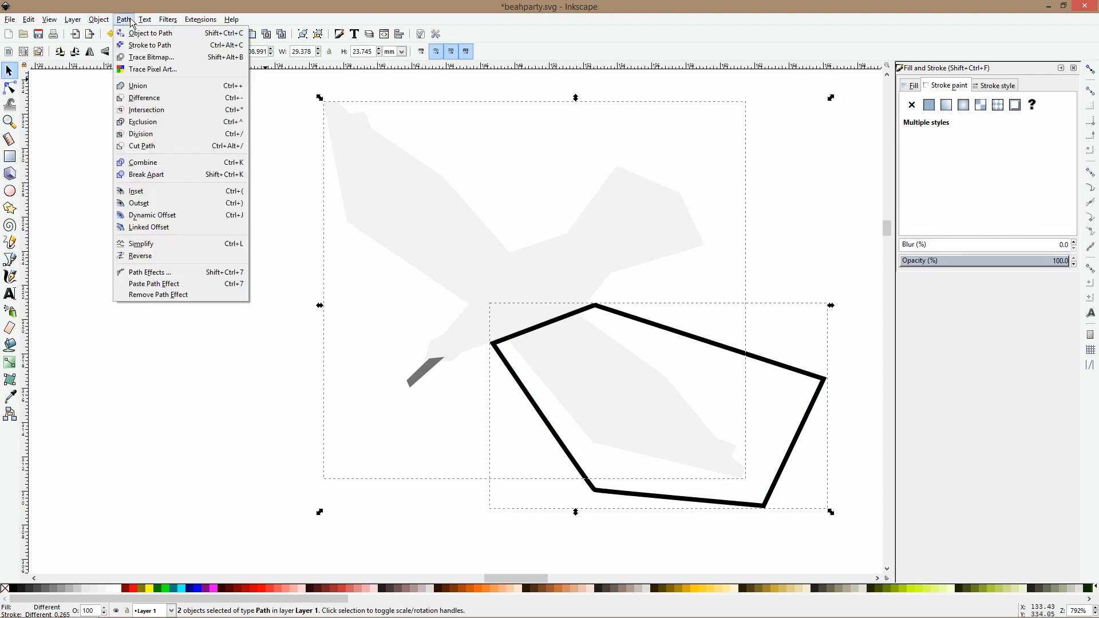
left_click(144, 133)
left_click(529, 350)
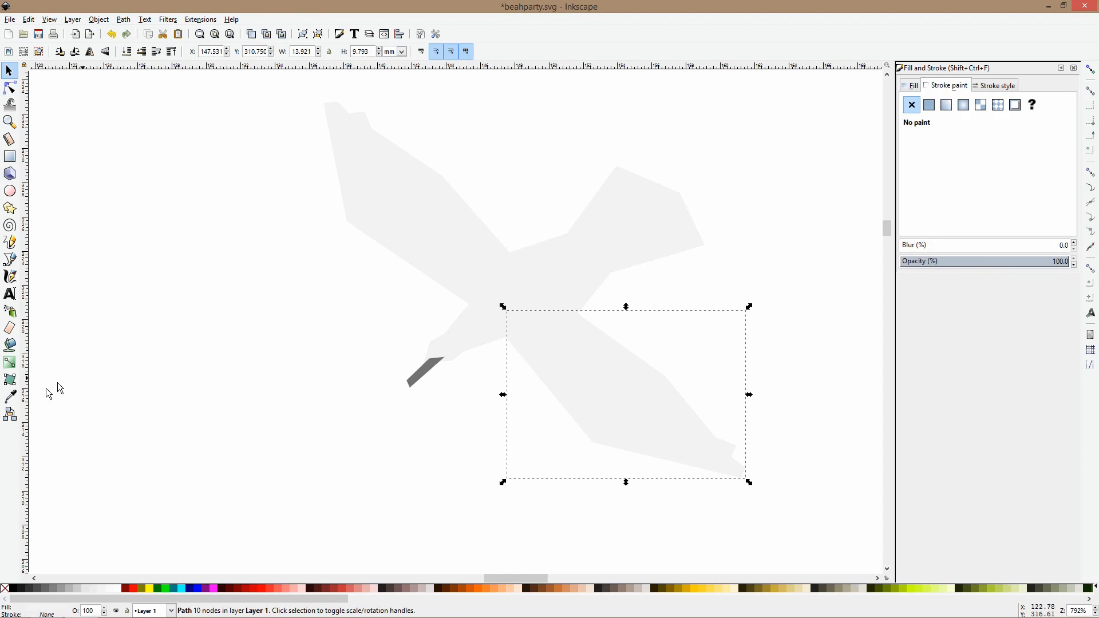
key("d")
left_click(427, 372)
key("d")
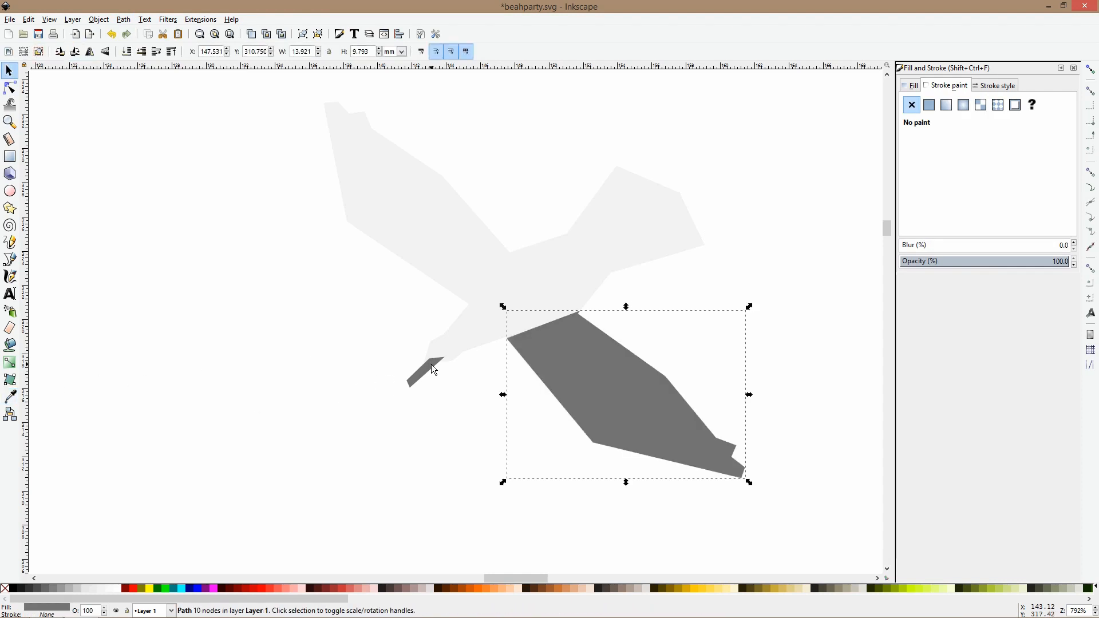
Draw a closed six-cornered outline around the flying bird's upper wing, following the body edge at the wing root.
left_click(422, 216)
key("b")
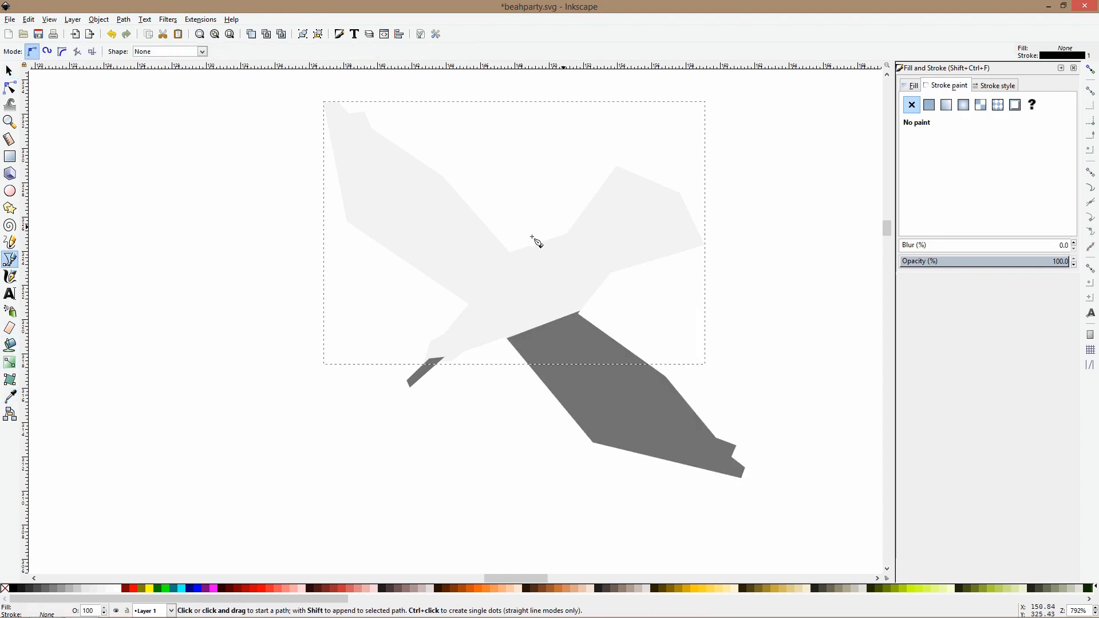
left_click(517, 244)
left_click(482, 267)
left_click(456, 310)
left_click(208, 163)
left_click(297, 87)
left_click(392, 101)
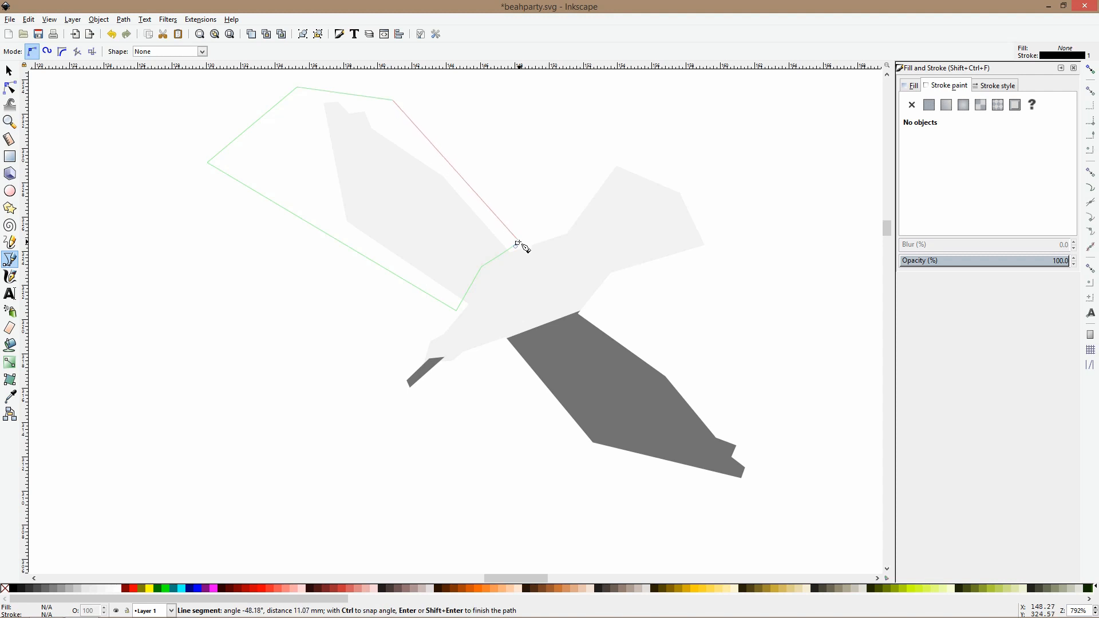
left_click(517, 244)
Divide the bird with the six-cornered outline and fill the separated upper wing with the lower wing's grey.
key("s")
left_click(418, 229, "shift")
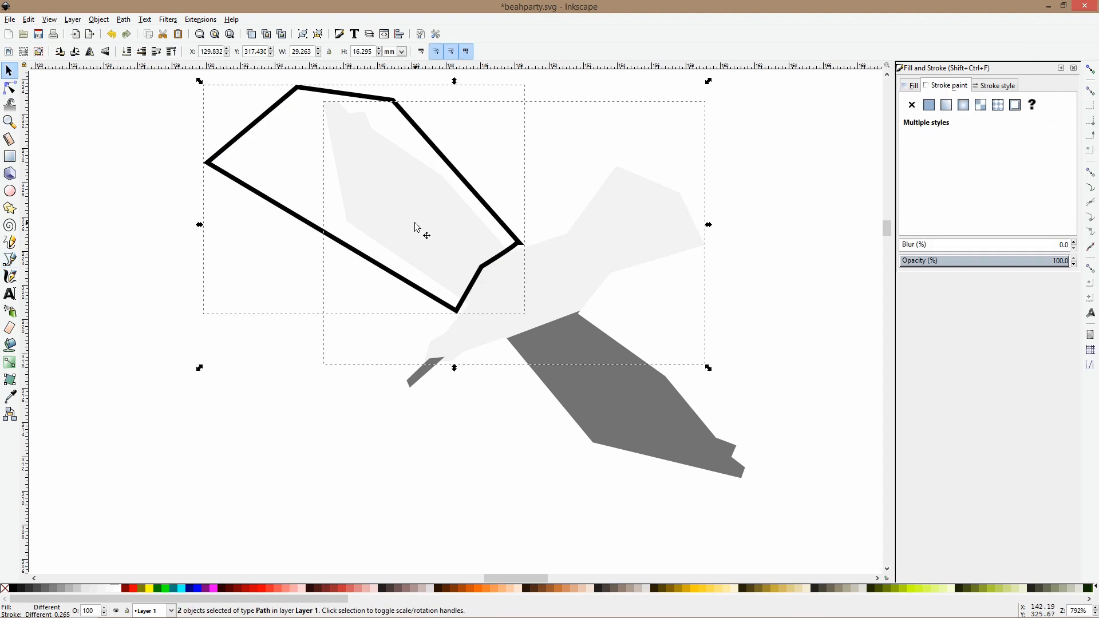
left_click(124, 19)
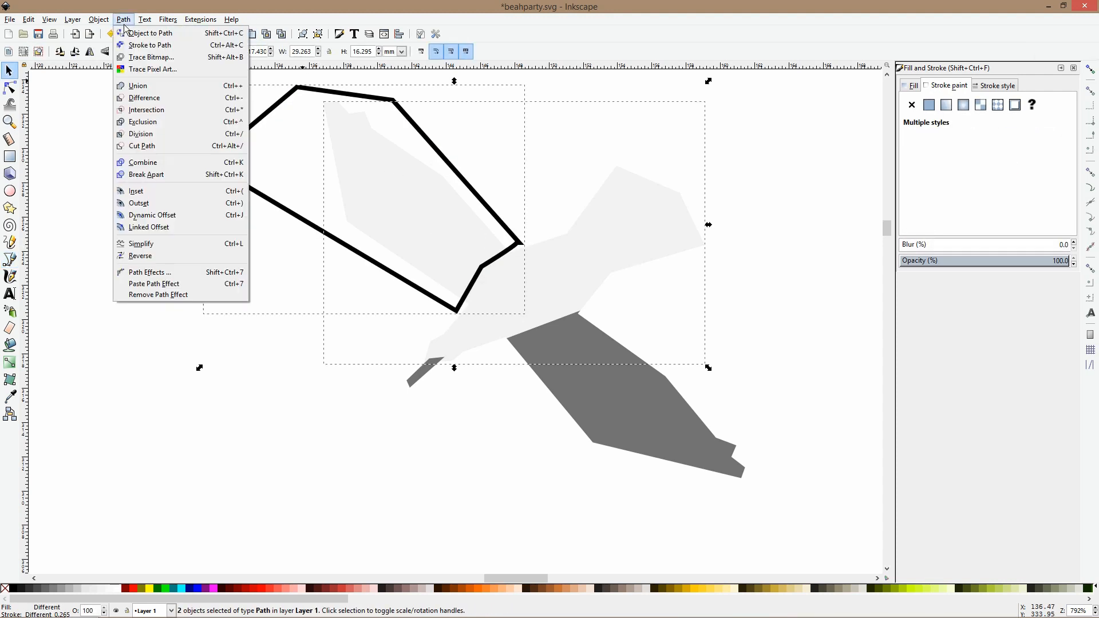
left_click(154, 134)
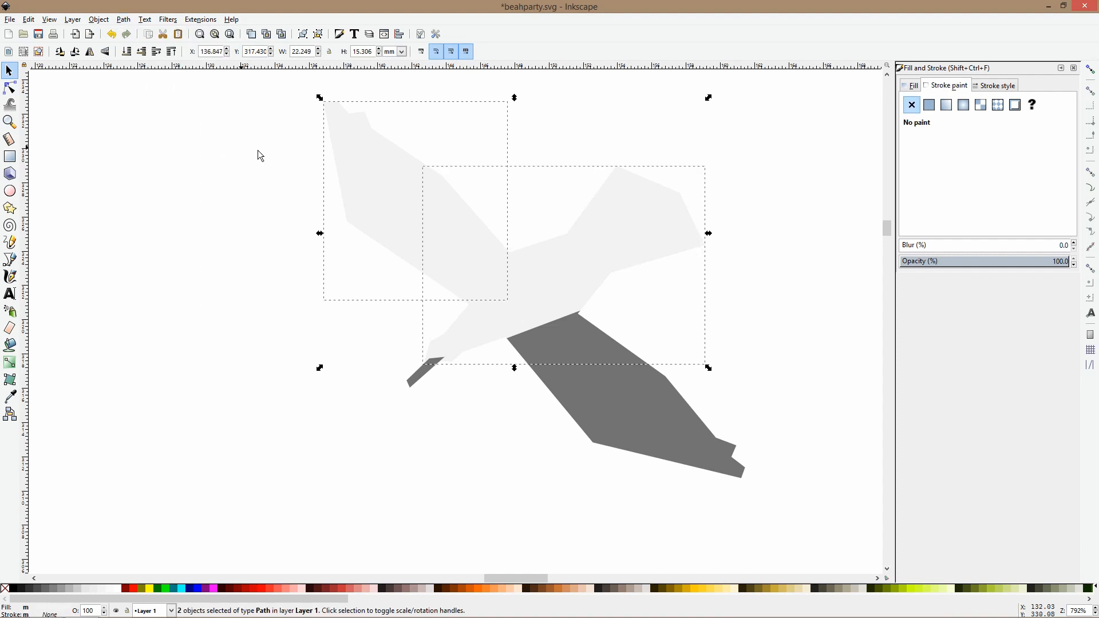
left_click(179, 270)
left_click(384, 234)
left_click(9, 396)
left_click(587, 351)
key("s")
Recolor the wing of the seagull perched on the cliff with the flying bird's wing grey.
scroll(587, 351, "down", 6)
left_click_drag(498, 273, 622, 374)
scroll(618, 426, "up", 3)
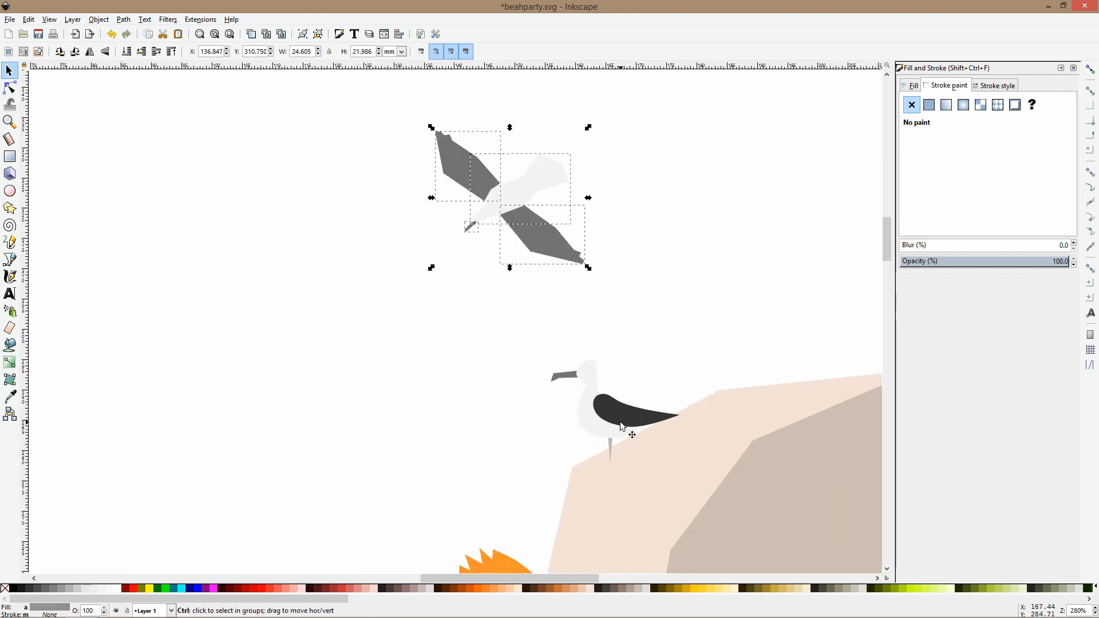
left_click(629, 411, "ctrl")
left_click(11, 397)
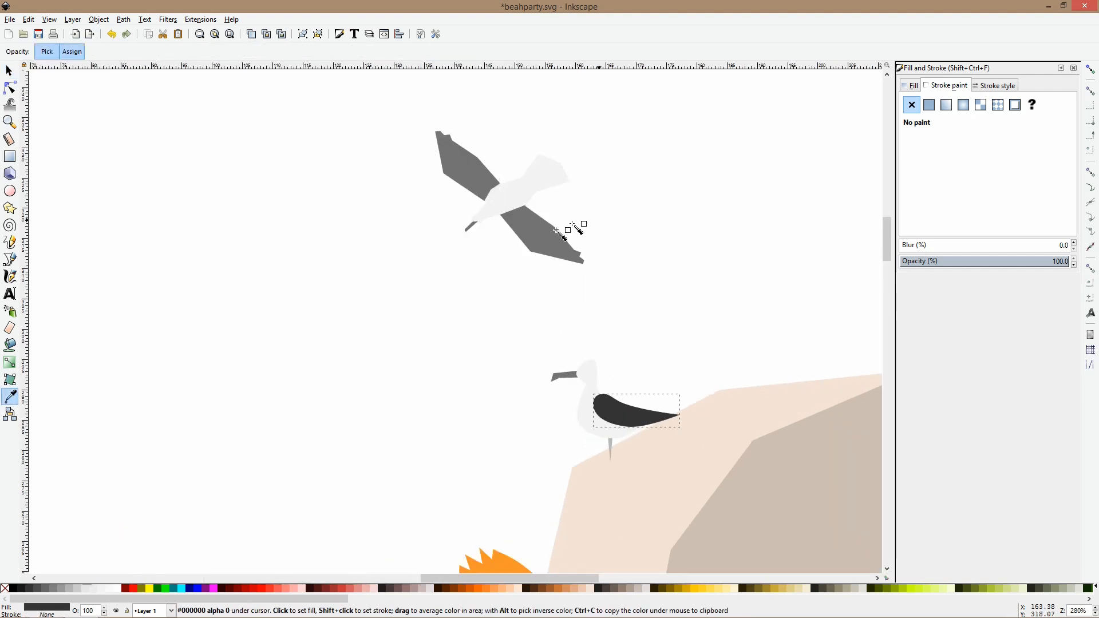
left_click(559, 239)
key("s")
Recolor the wing of the seagull perched on the pool rocks with the same grey, #727272.
scroll(527, 284, "down", 5)
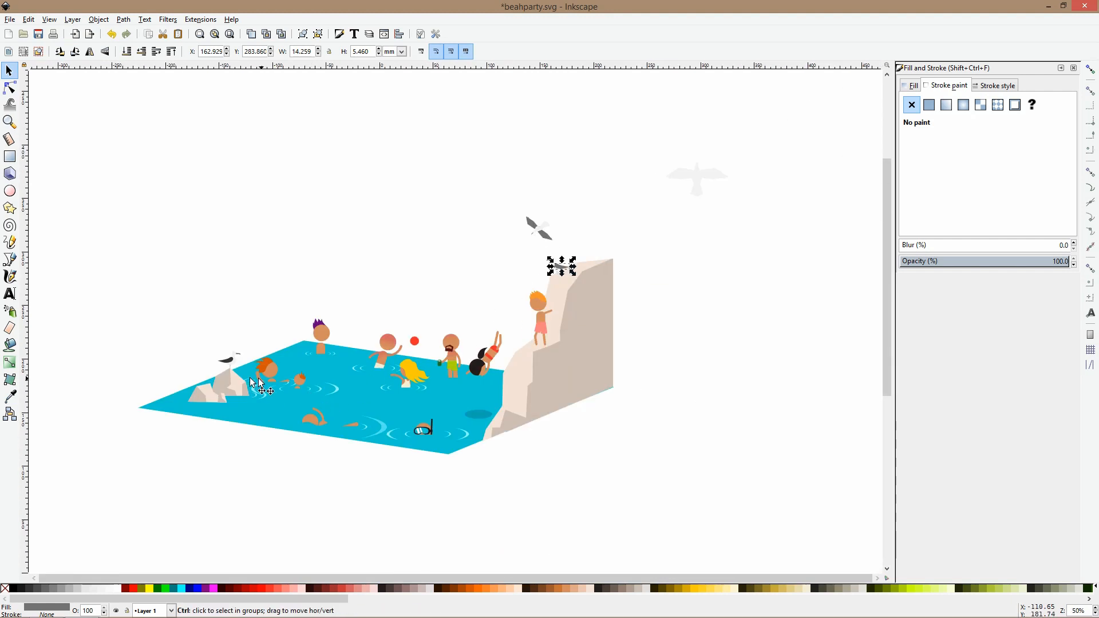
scroll(252, 378, "up", 3)
left_click(194, 325, "ctrl")
left_click(10, 397)
scroll(360, 376, "down", 4)
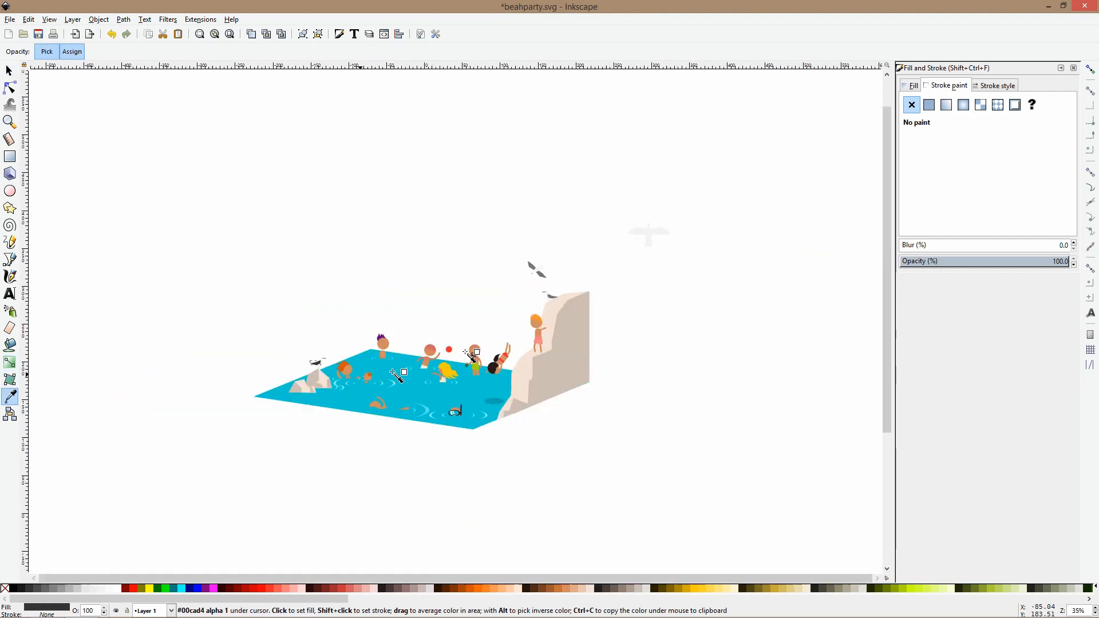
scroll(562, 286, "up", 4)
left_click(473, 239)
scroll(473, 239, "down", 5)
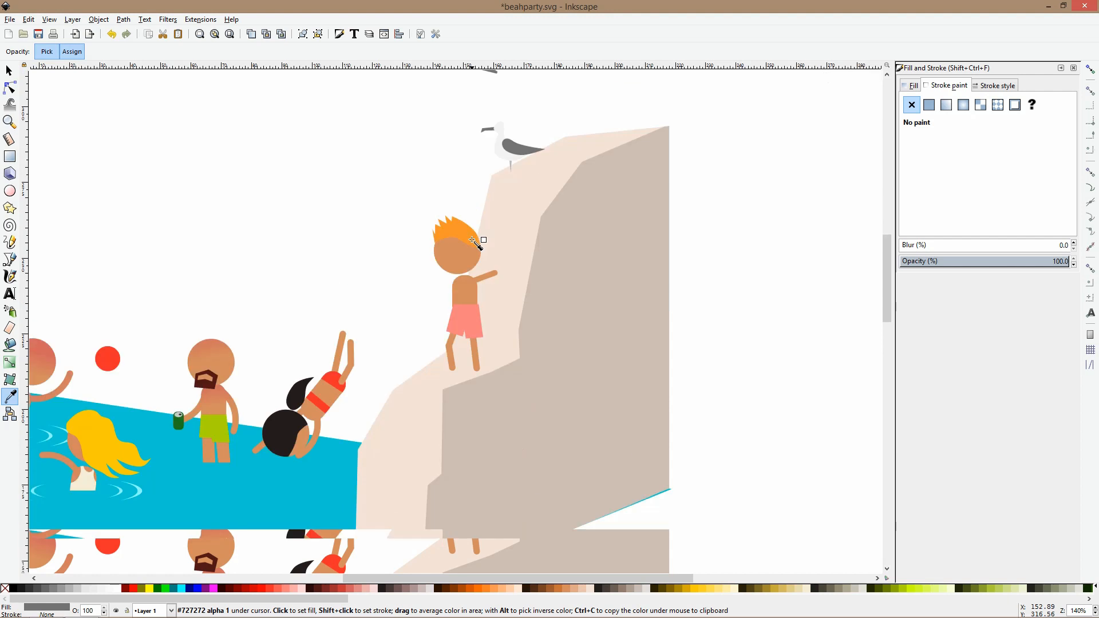
scroll(471, 223, "down", 2)
key("s")
scroll(510, 299, "down", 1)
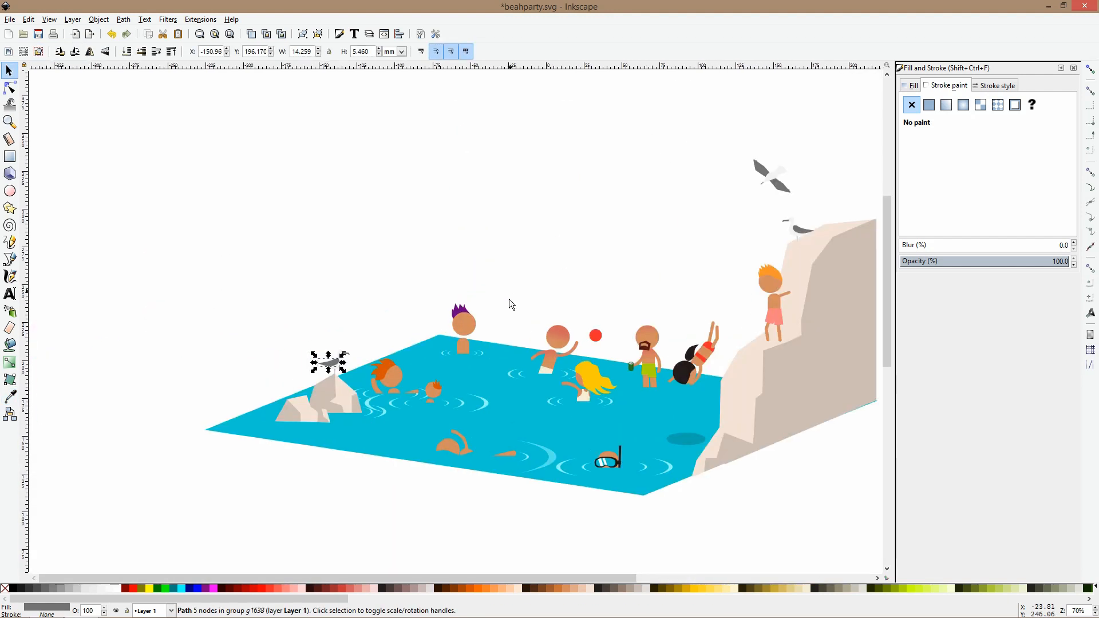
Recolor the snorkeler's black mask frame, strap piece and snorkel tube reddish brown.
scroll(634, 454, "up", 4)
scroll(601, 476, "up", 4)
left_click(571, 469, "ctrl")
left_click(543, 462, "ctrl+shift")
left_click(537, 447, "ctrl+shift")
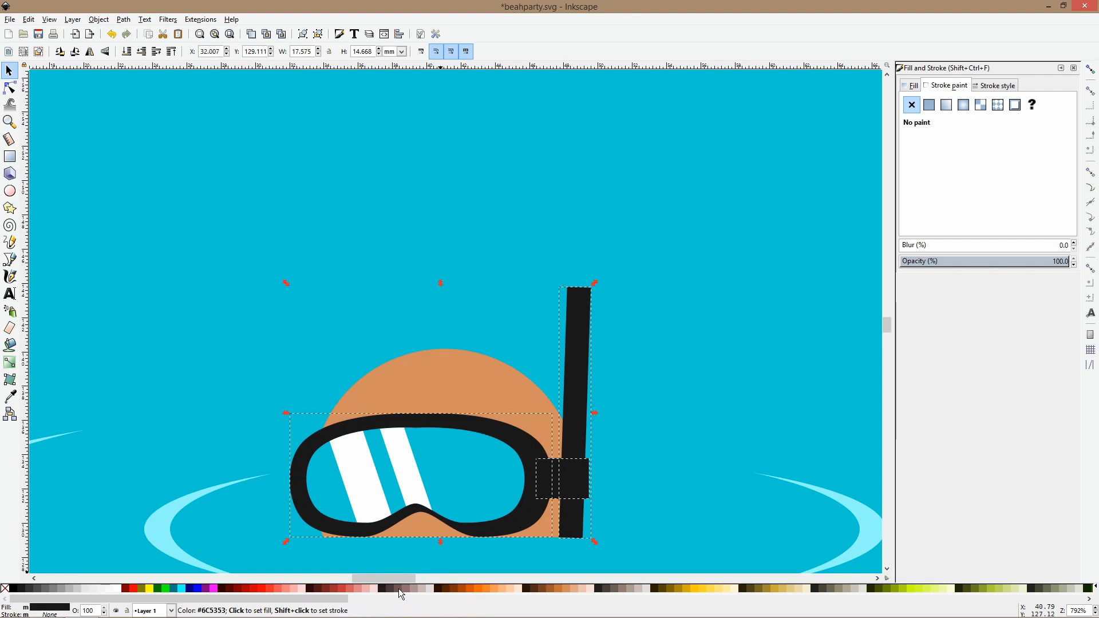
scroll(530, 401, "down", 7)
left_click(592, 465)
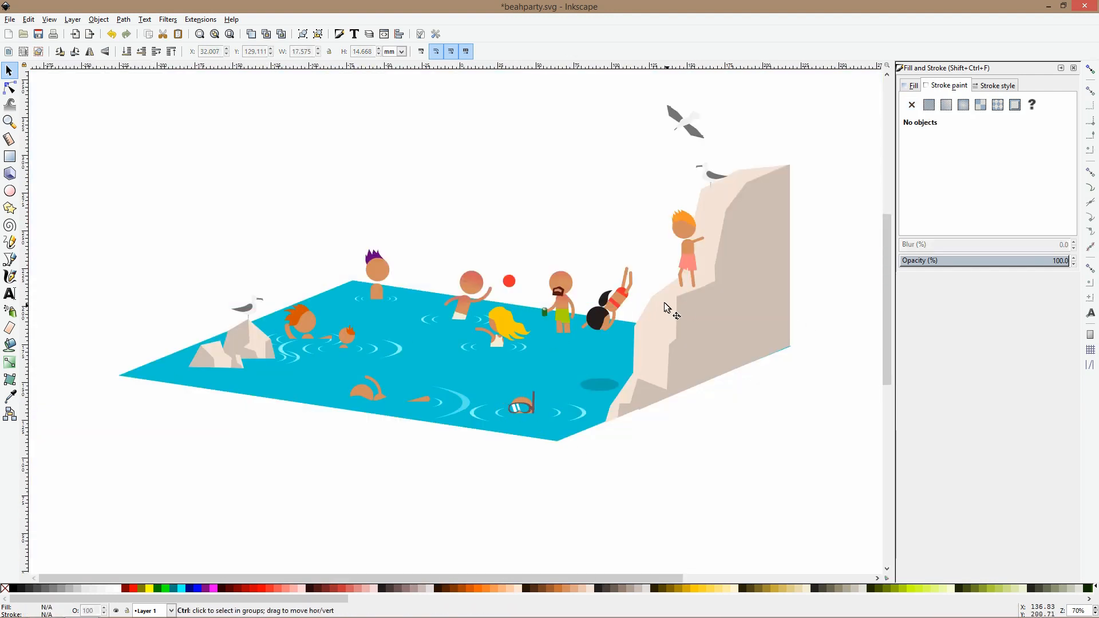
Recolor the diving girl's hair and ponytail with the dark brown of the bearded man's beard.
scroll(664, 308, "up", 4)
left_click(418, 280, "ctrl")
left_click(372, 369, "ctrl+shift")
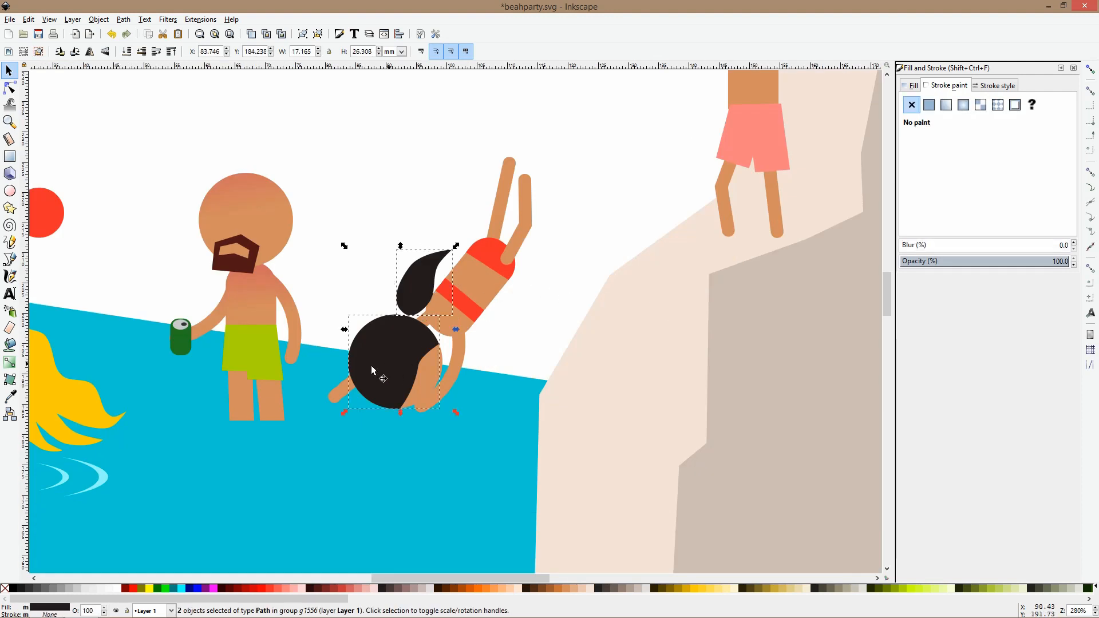
left_click(9, 397)
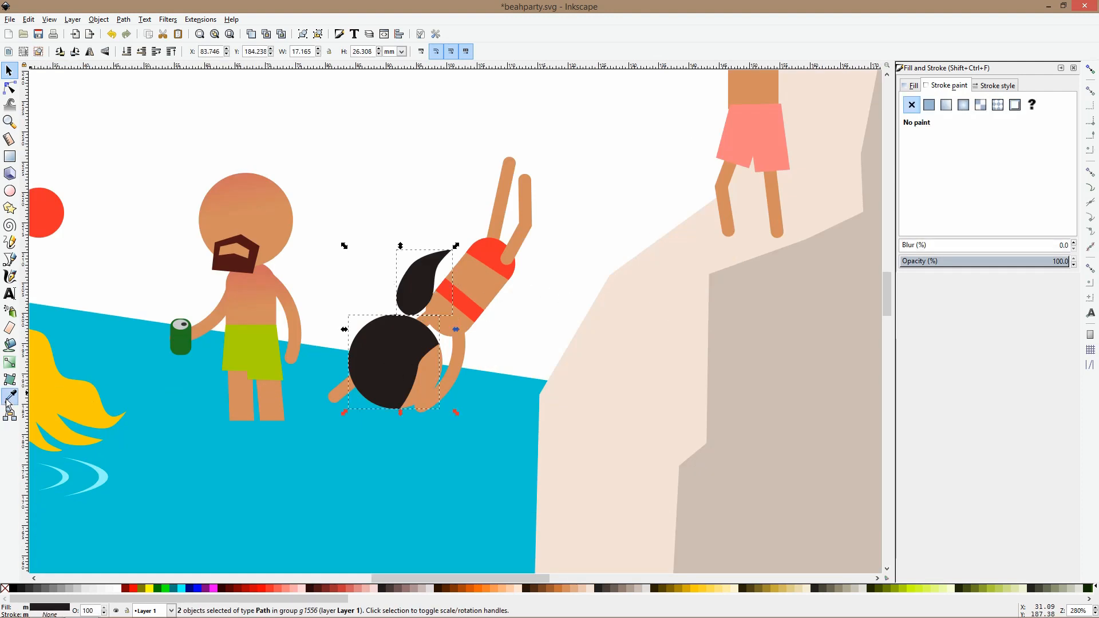
left_click(224, 259)
key("s")
scroll(427, 300, "down", 6)
left_click(407, 223)
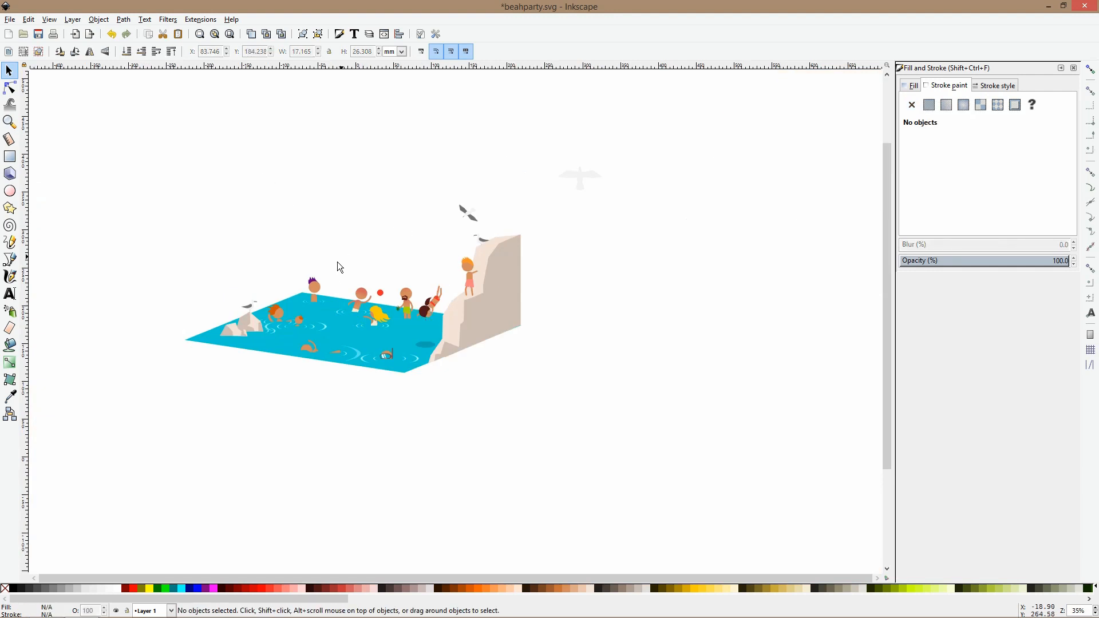
Move the spare large light-grey bird farther away from the cliff and save the drawing.
scroll(282, 295, "up", 6)
scroll(520, 221, "down", 4)
left_click_drag(602, 197, 403, 276)
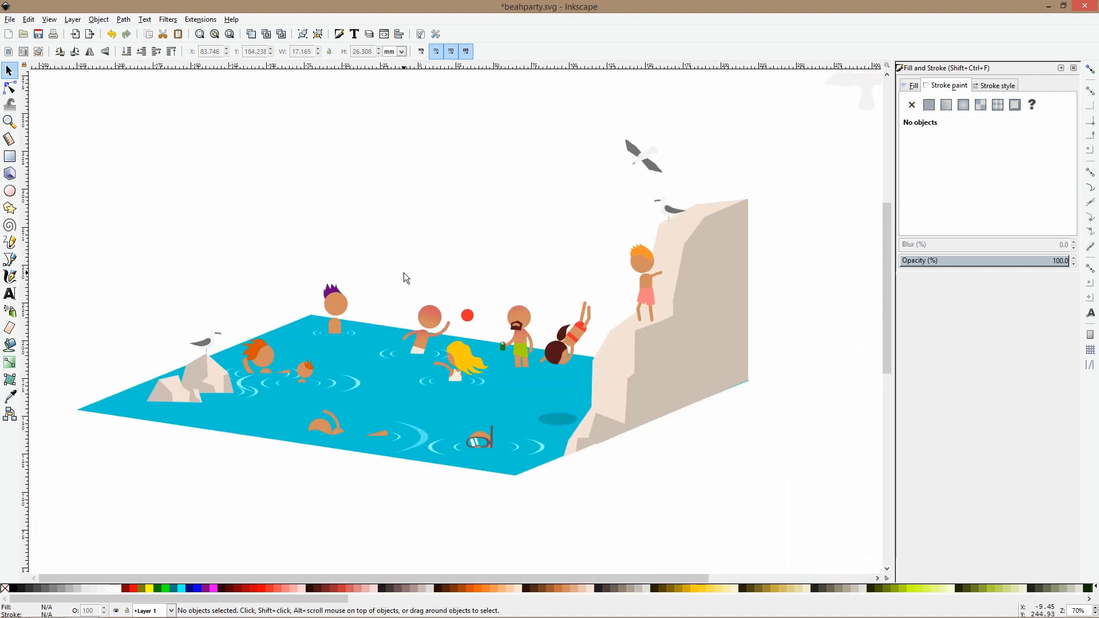
scroll(403, 273, "down", 2)
left_click_drag(629, 186, 745, 185)
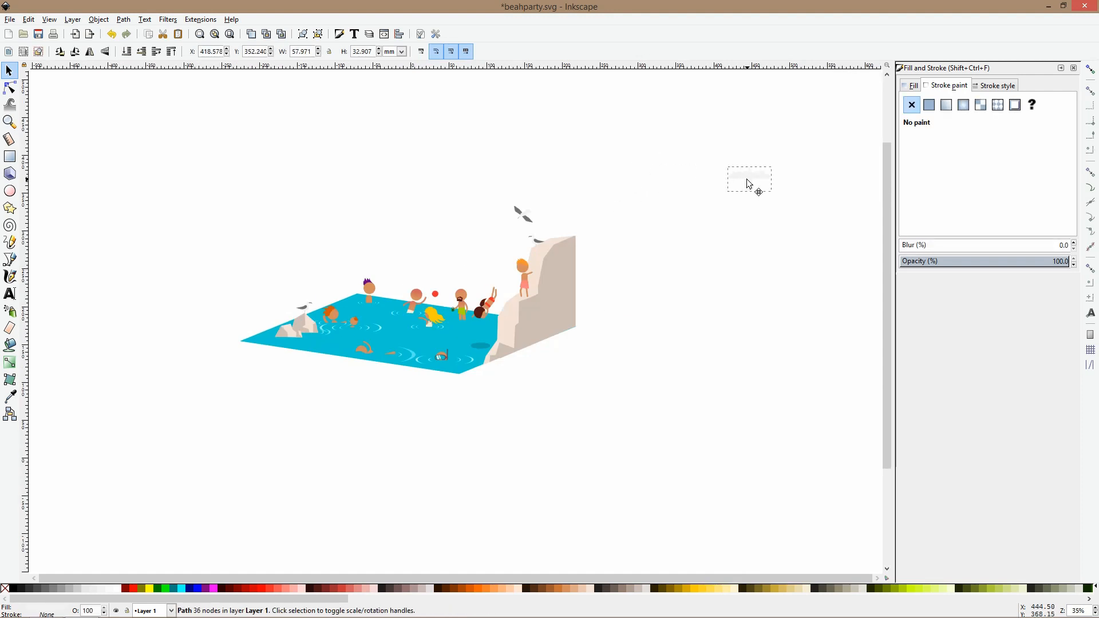
left_click(675, 194)
key("ctrl+s")
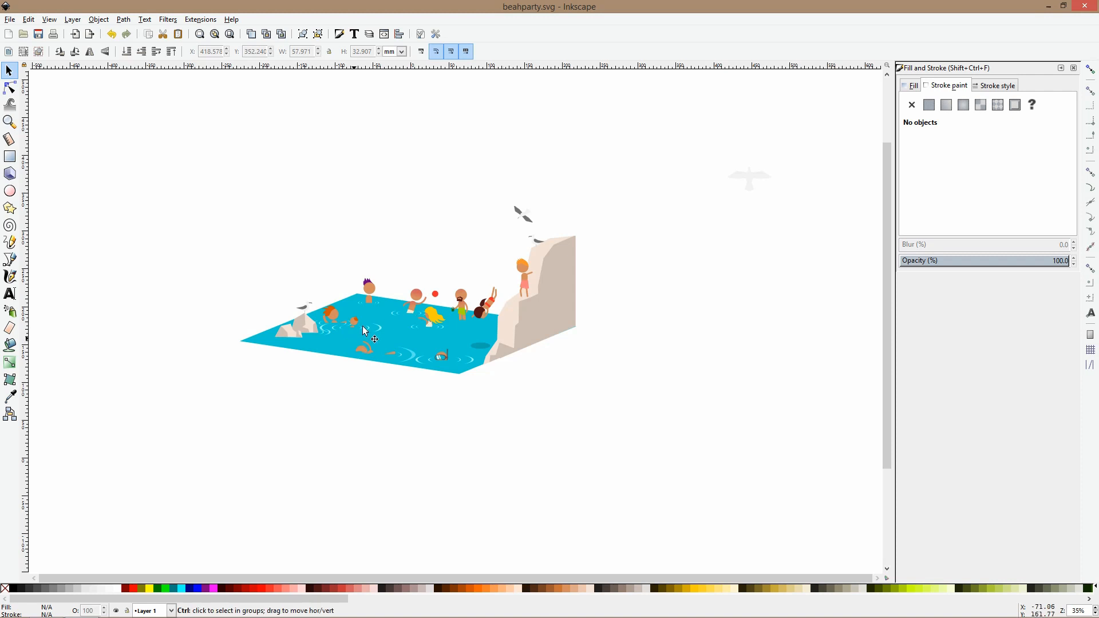
scroll(363, 324, "up", 2)
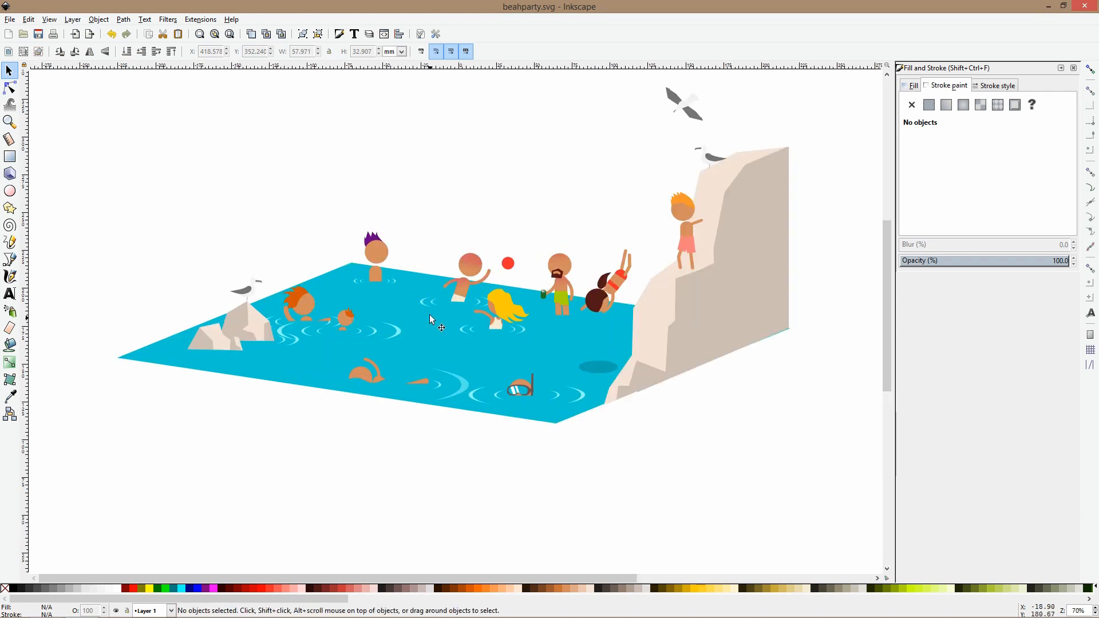
left_click(11, 246)
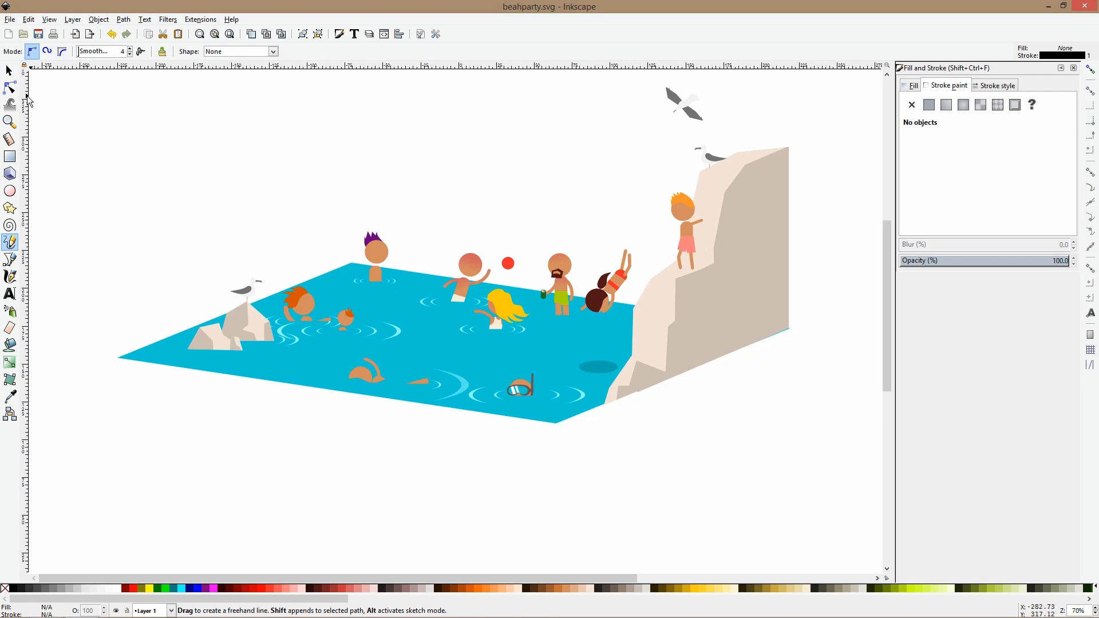
left_click(8, 70)
scroll(174, 180, "down", 4)
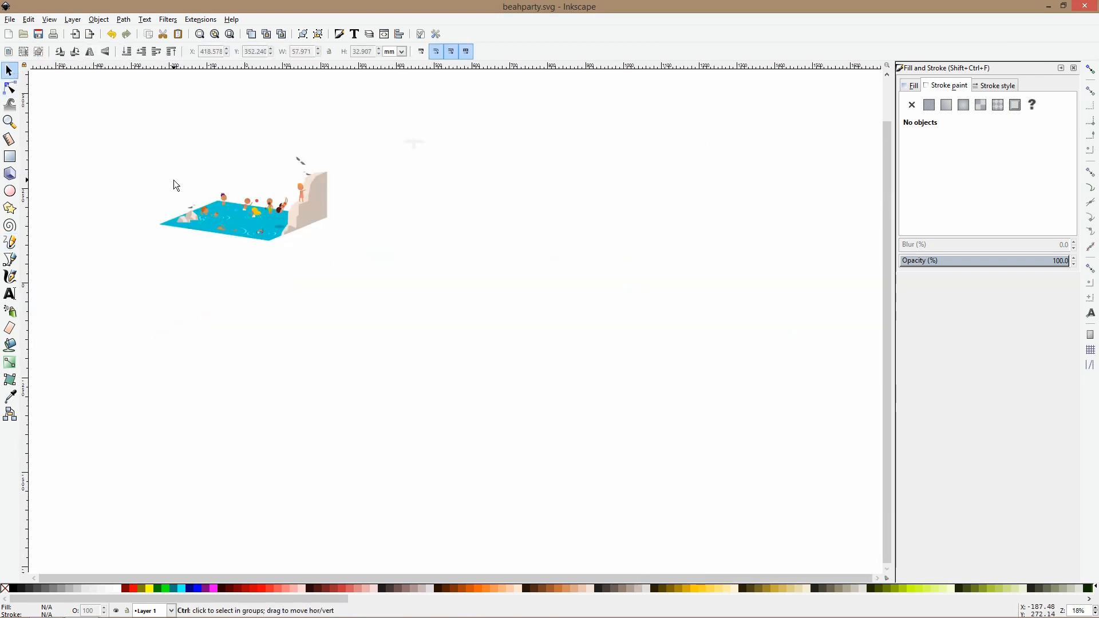
left_click_drag(181, 159, 236, 209)
scroll(224, 189, "down", 1)
scroll(224, 188, "up", 2)
scroll(197, 201, "up", 3)
scroll(197, 201, "down", 2)
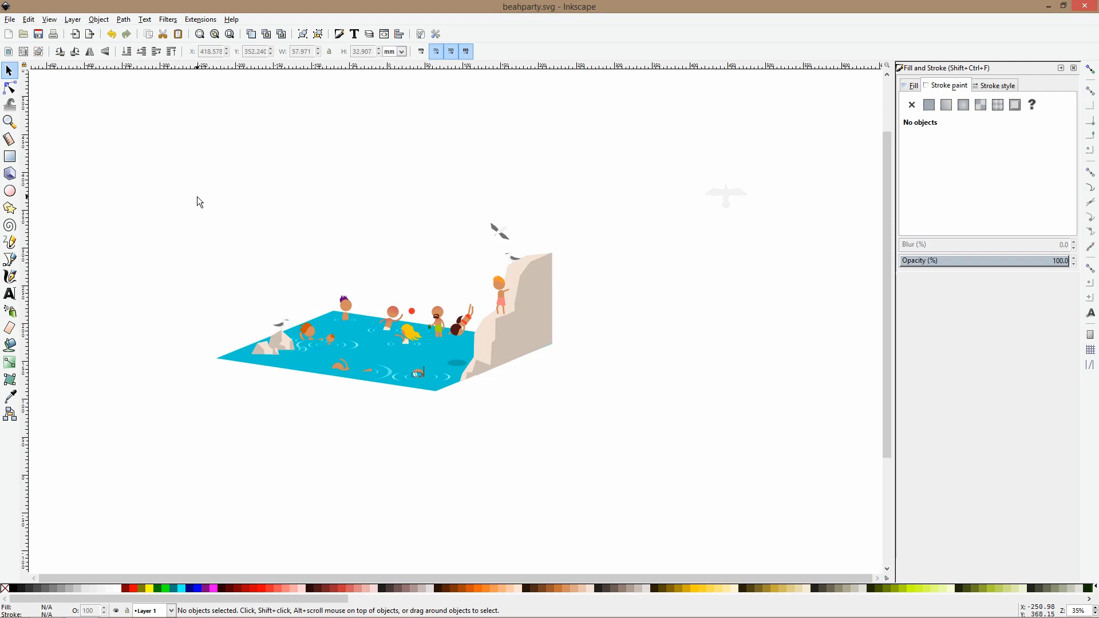
left_click(10, 156)
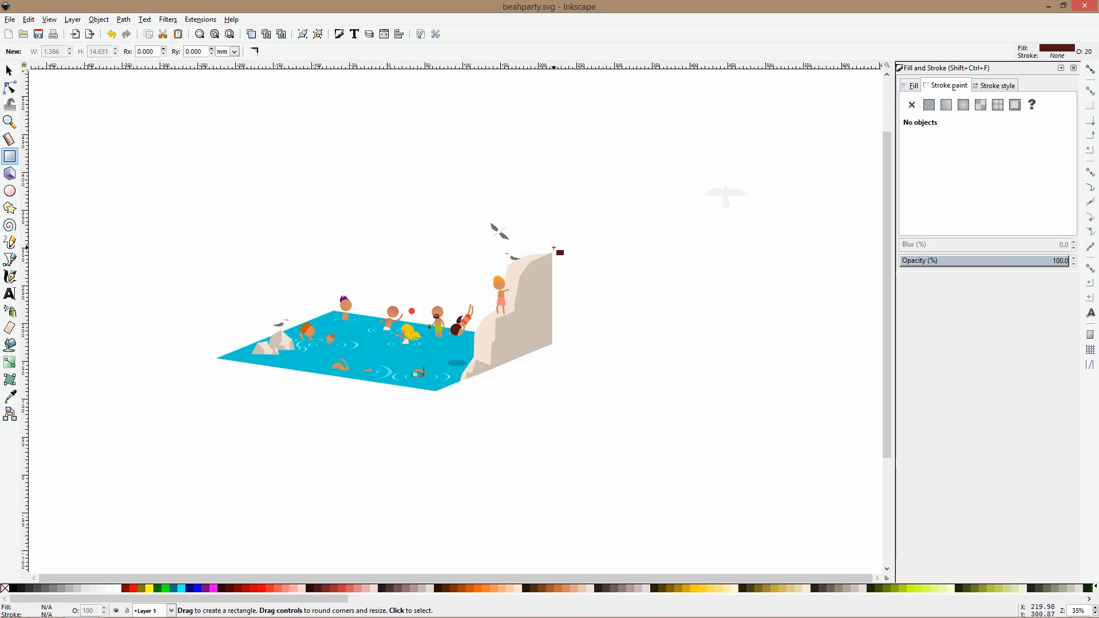
left_click_drag(228, 287, 520, 292)
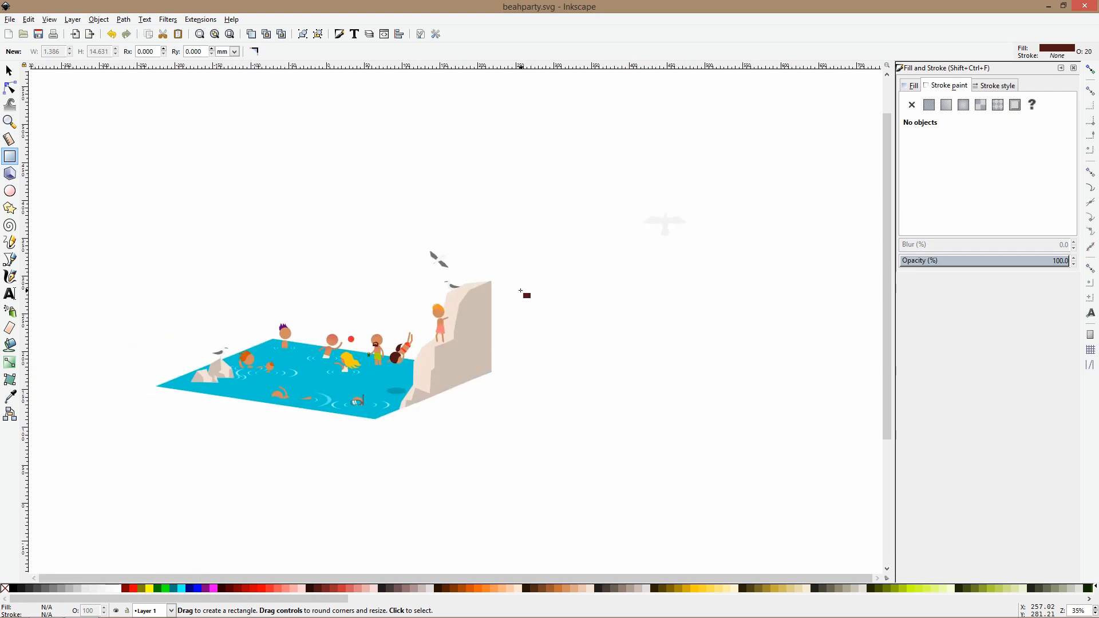
Save the drawing and write the artist's website address as a text line in the empty area beside the cliff.
left_click(10, 294)
key("ctrl+s")
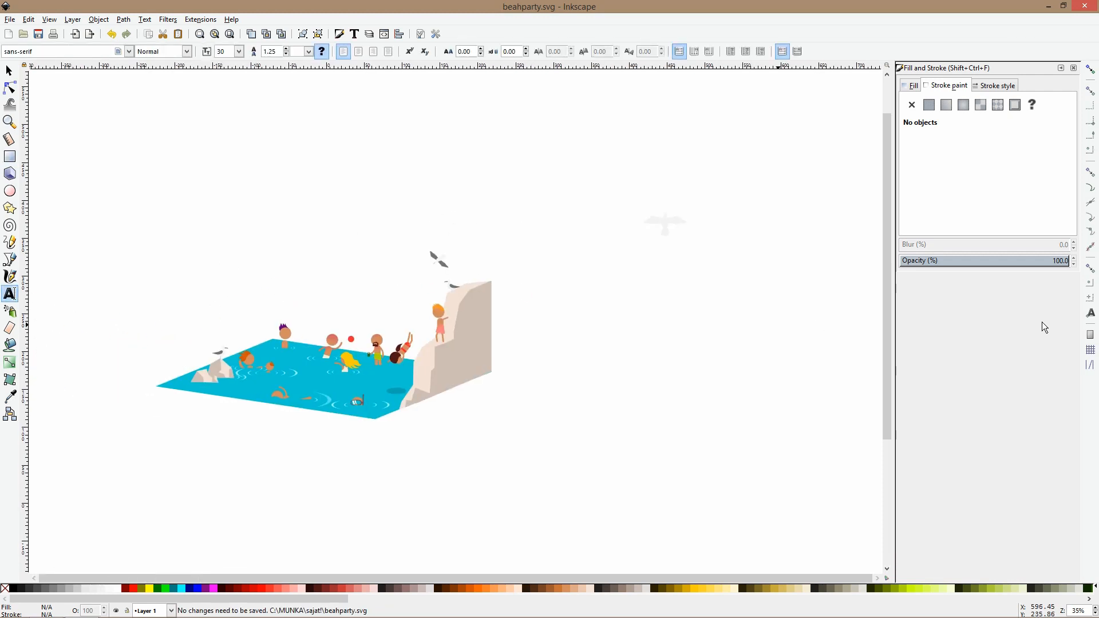
scroll(604, 341, "up", 5)
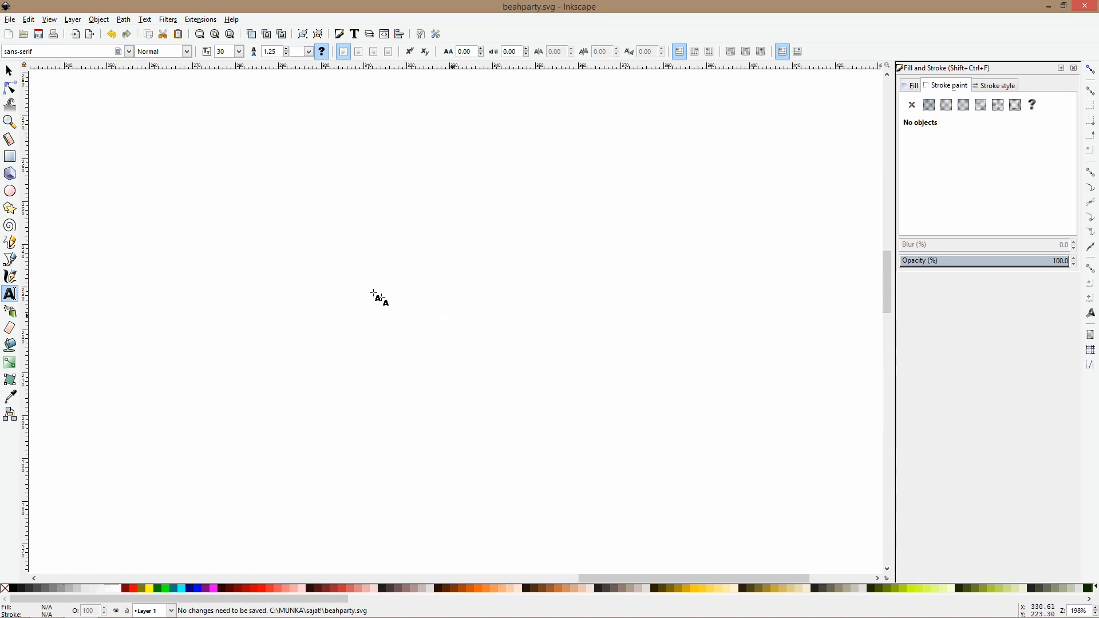
scroll(371, 287, "down", 3)
left_click(438, 236)
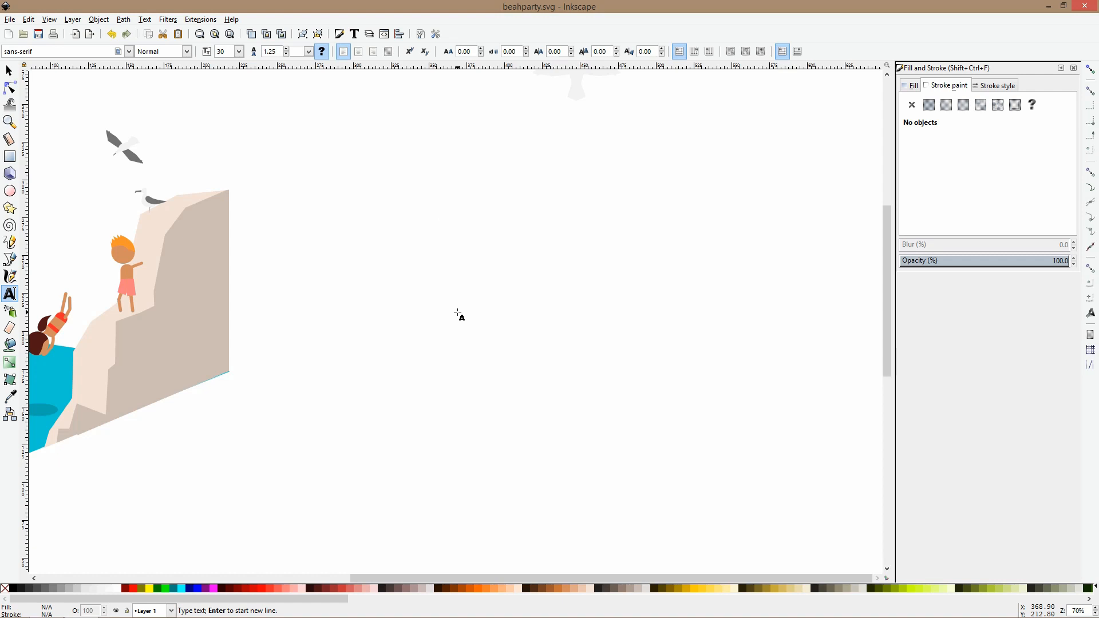
type("www.istvanszep.com")
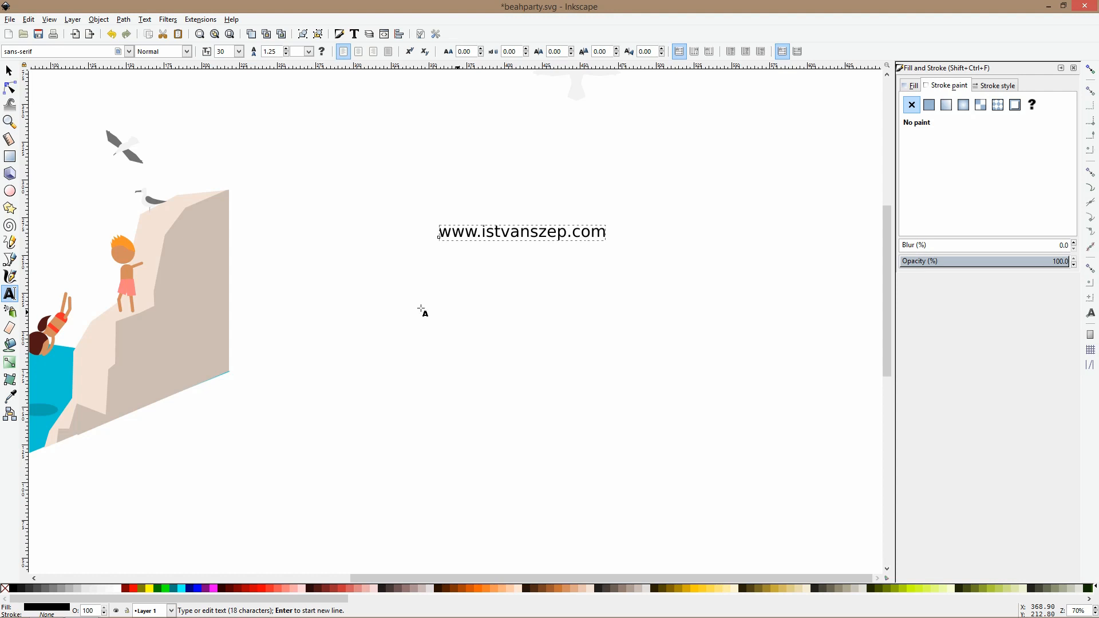
Enlarge the website text to about 255 mm wide and place a duplicate of it directly below.
left_click(10, 71)
left_click_drag(523, 246, 521, 267)
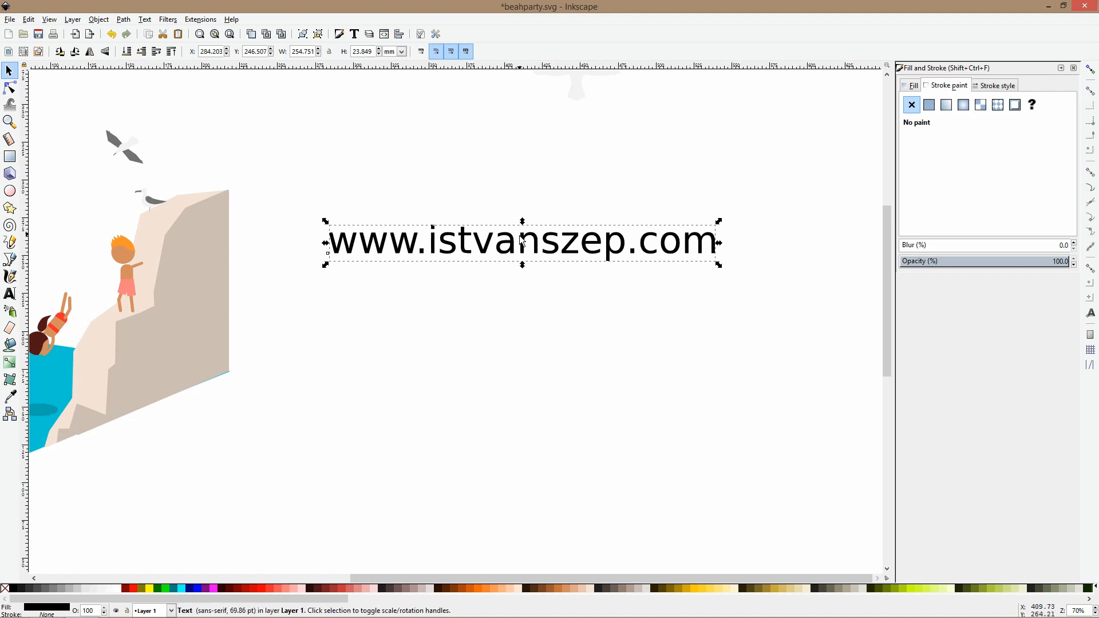
left_click_drag(523, 266, 525, 356)
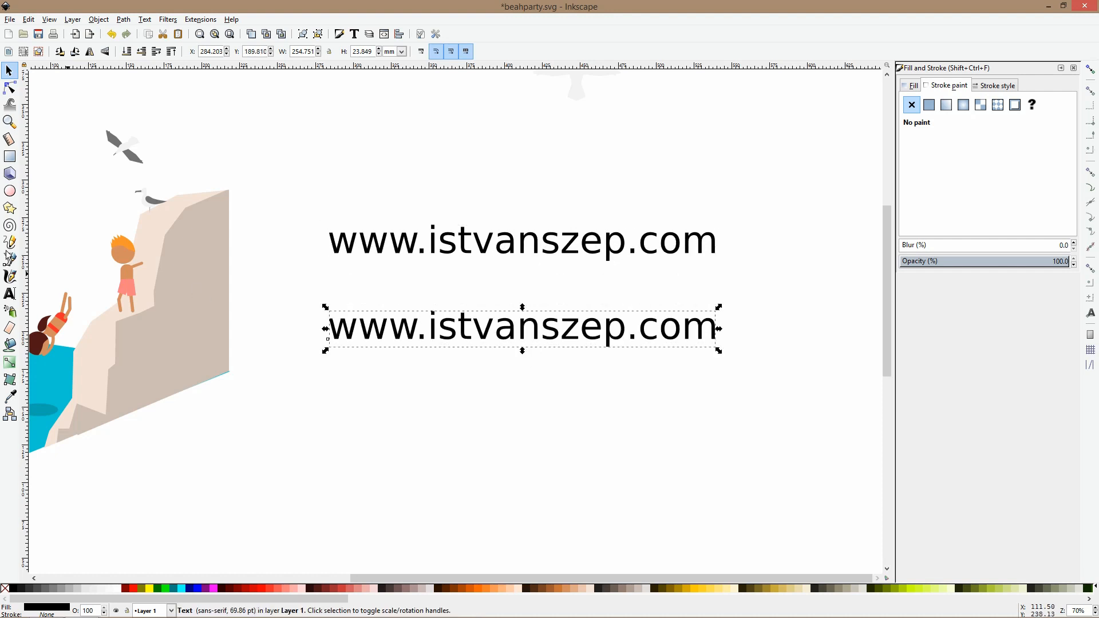
Replace the wording of the lower text copy with "DONATE2018".
left_click(10, 294)
key("ctrl+a")
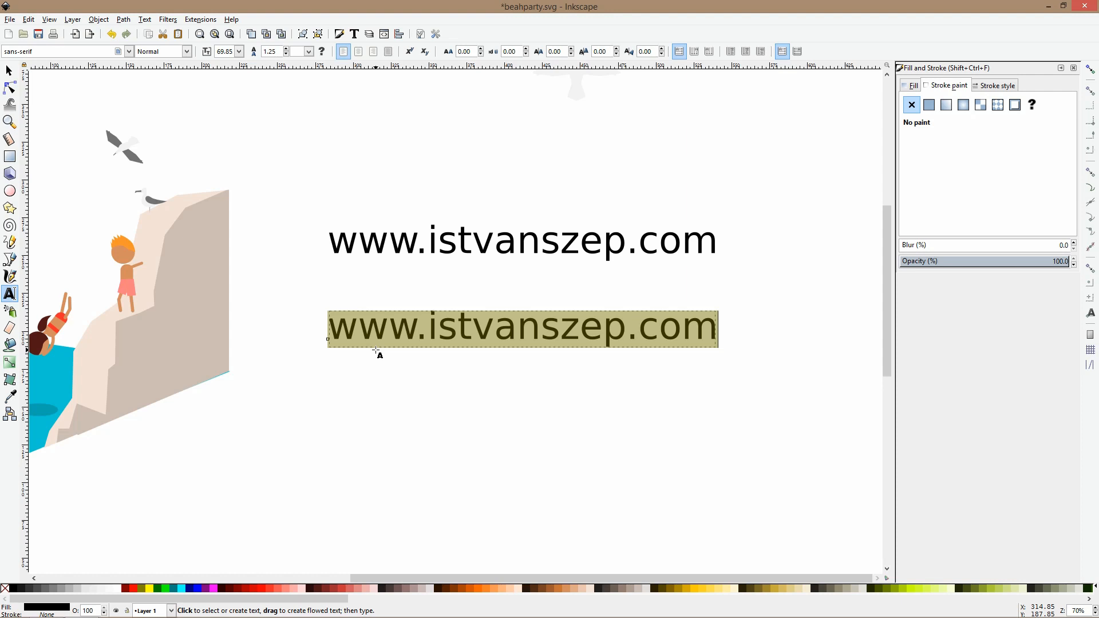
type("DONATE2018")
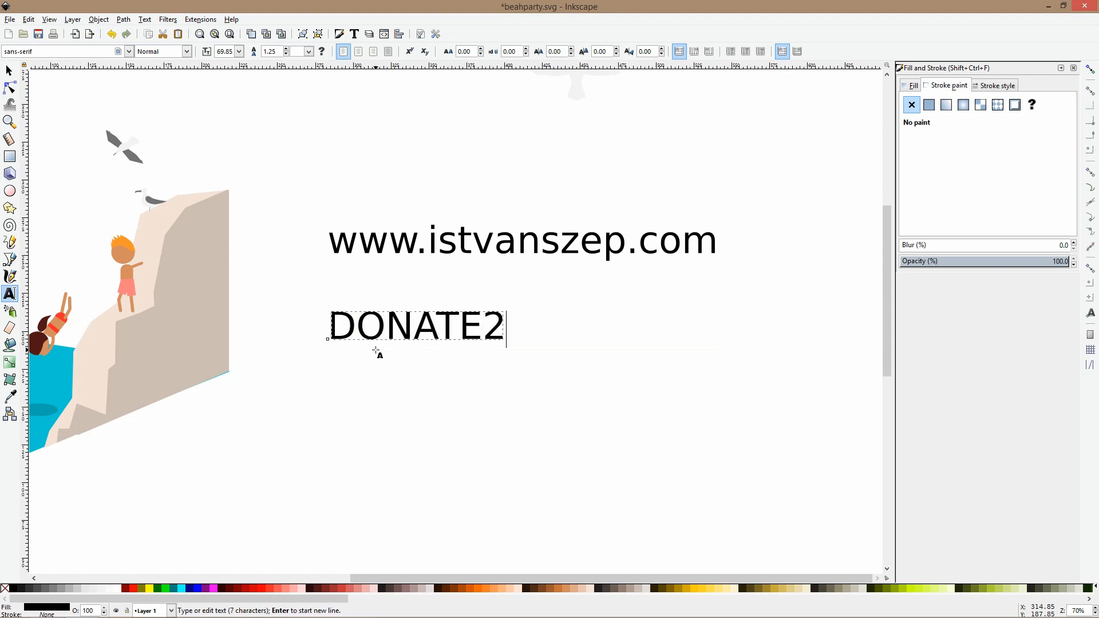
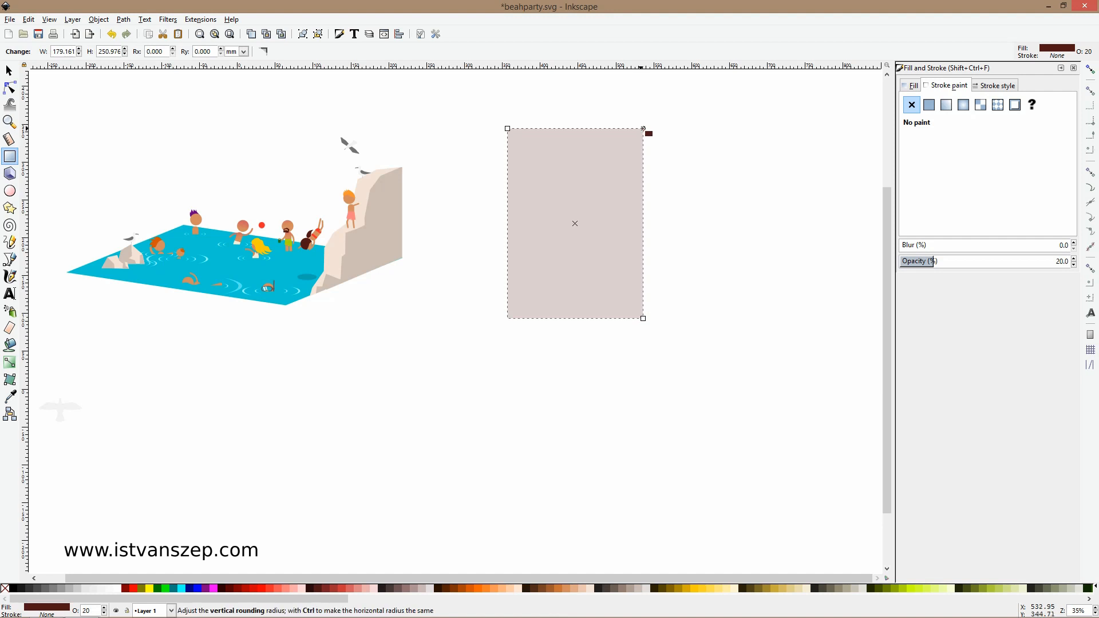
Round the rectangle's corners by about 13.6 mm and resize it to about 177 × 271 mm.
left_click_drag(643, 148, 646, 147)
left_click_drag(643, 318, 641, 336)
scroll(631, 148, "up", 3)
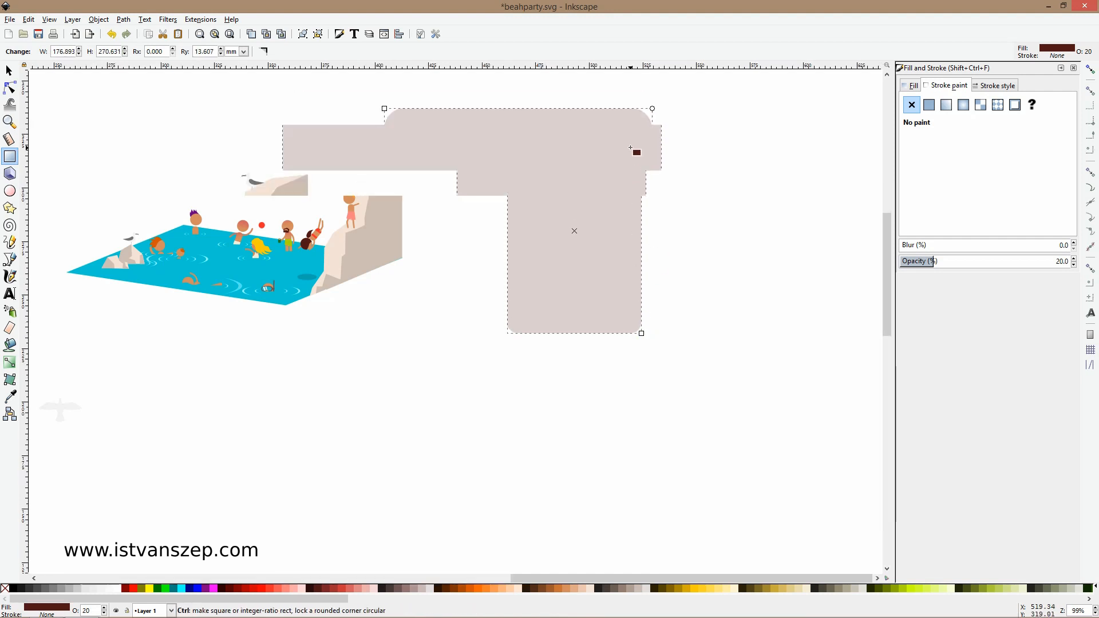
Fill the rounded rectangle at full opacity with a diagonal linear gradient from dark grey #1a1a1a to #4d4d4d.
left_click(27, 591)
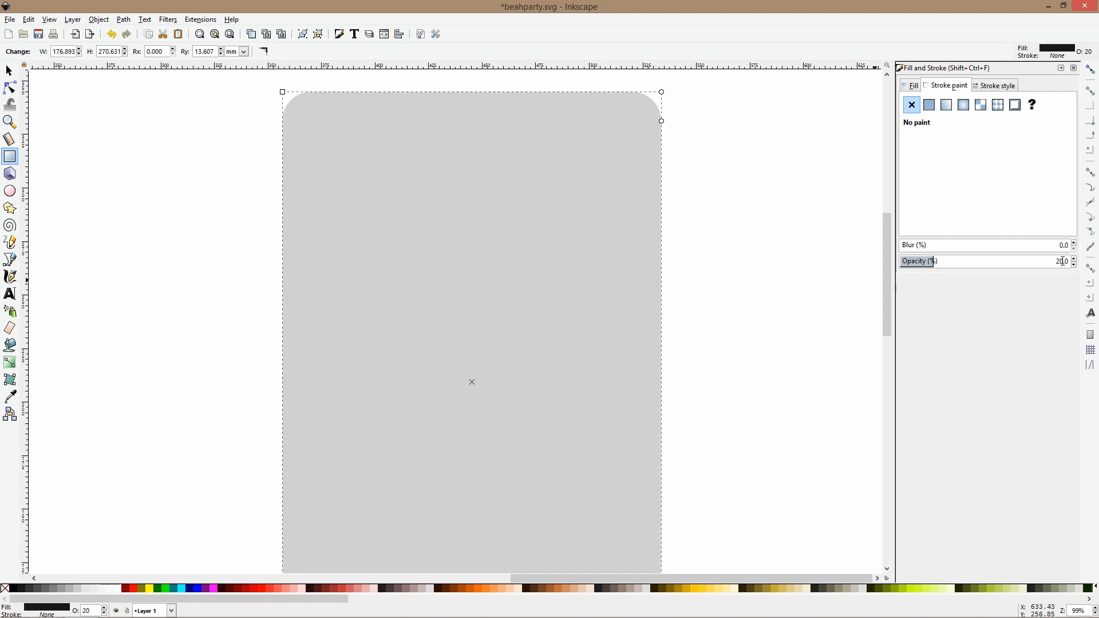
left_click_drag(933, 261, 1073, 261)
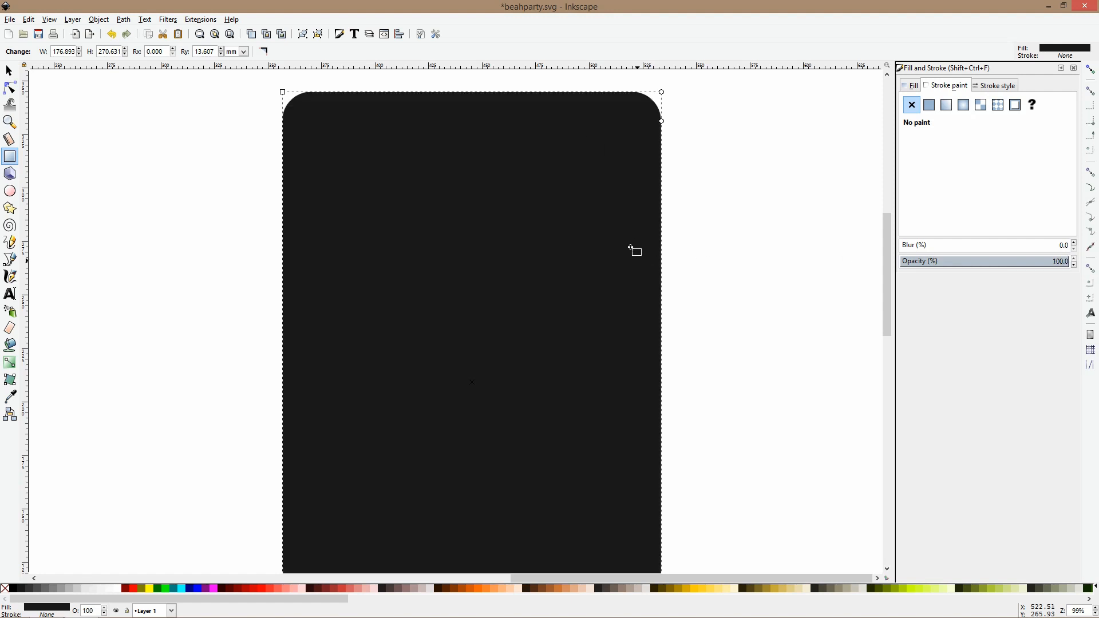
left_click(10, 362)
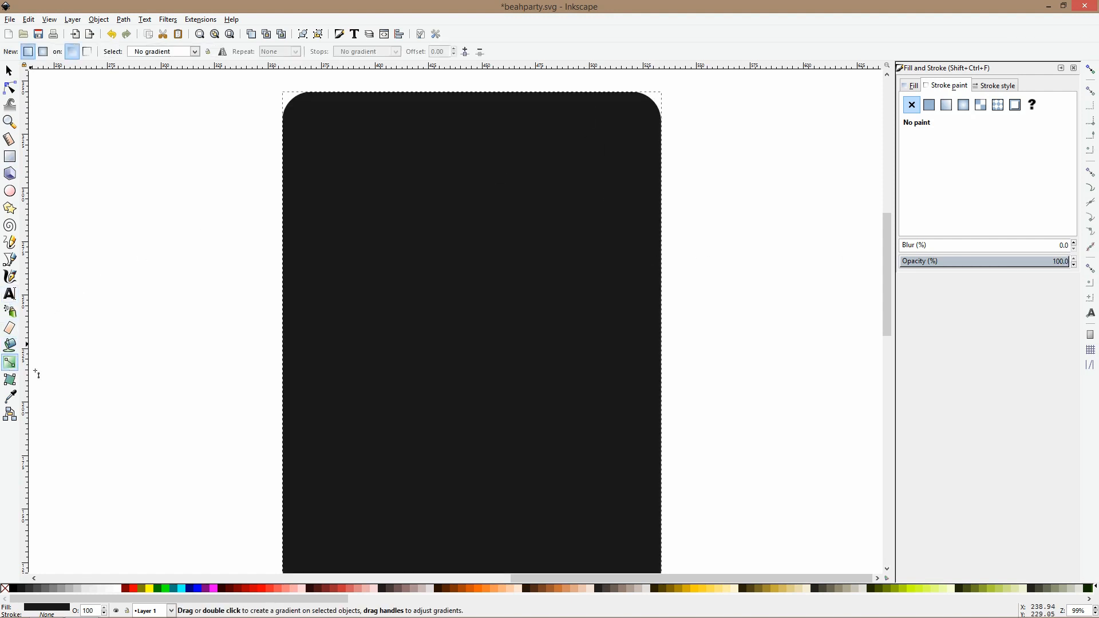
scroll(384, 275, "down", 4)
left_click_drag(378, 257, 426, 355)
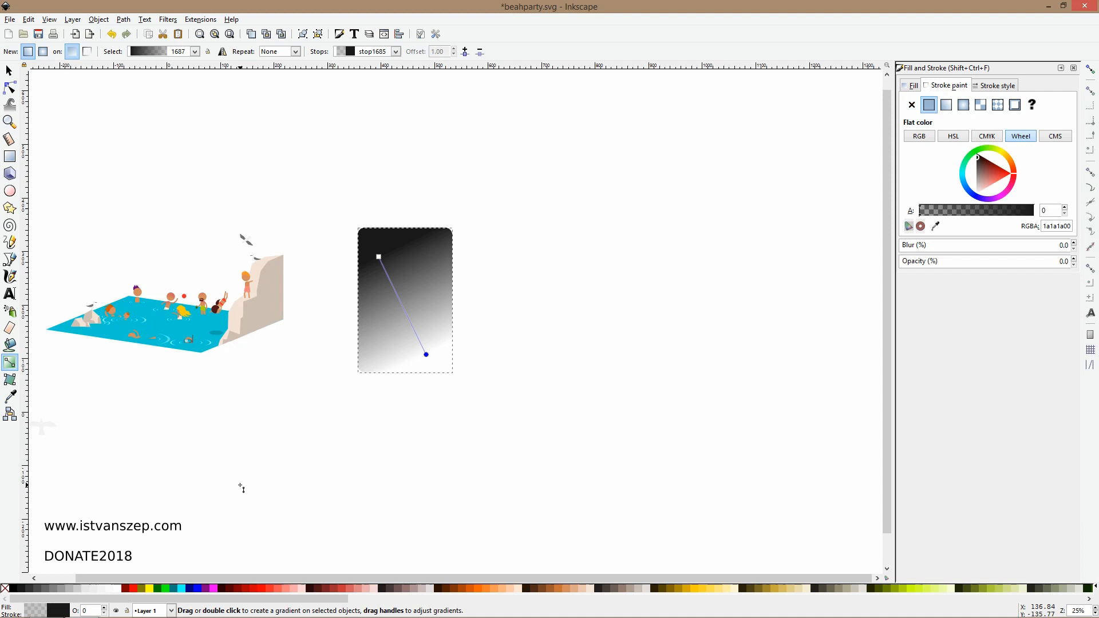
left_click(37, 589)
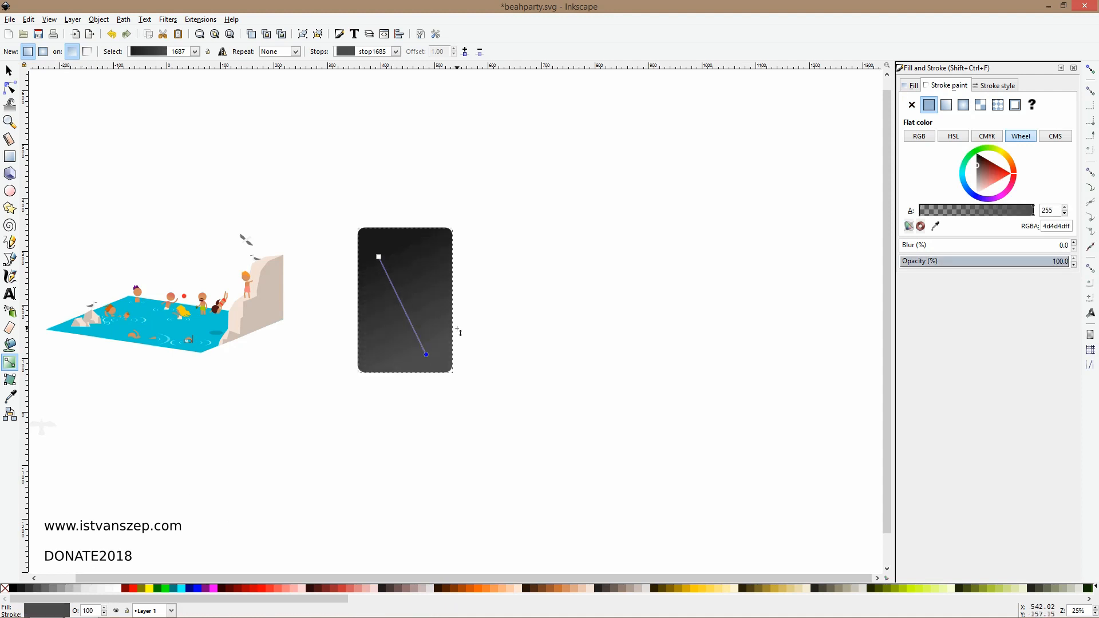
Narrow the dark rounded rectangle to about 157 mm wide to give it phone proportions.
key("F1")
mouse_move(455, 300)
left_mouse_down()
mouse_move(435, 299)
mouse_move(444, 297)
left_mouse_up()
key("F2")
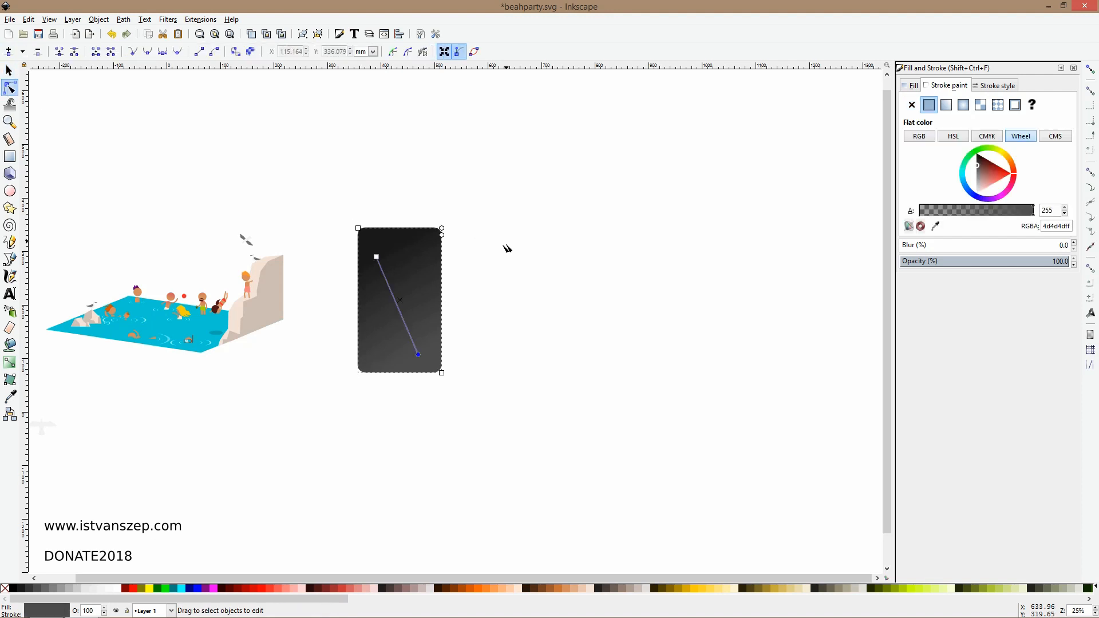
scroll(441, 240, "up", 2)
left_click(444, 241)
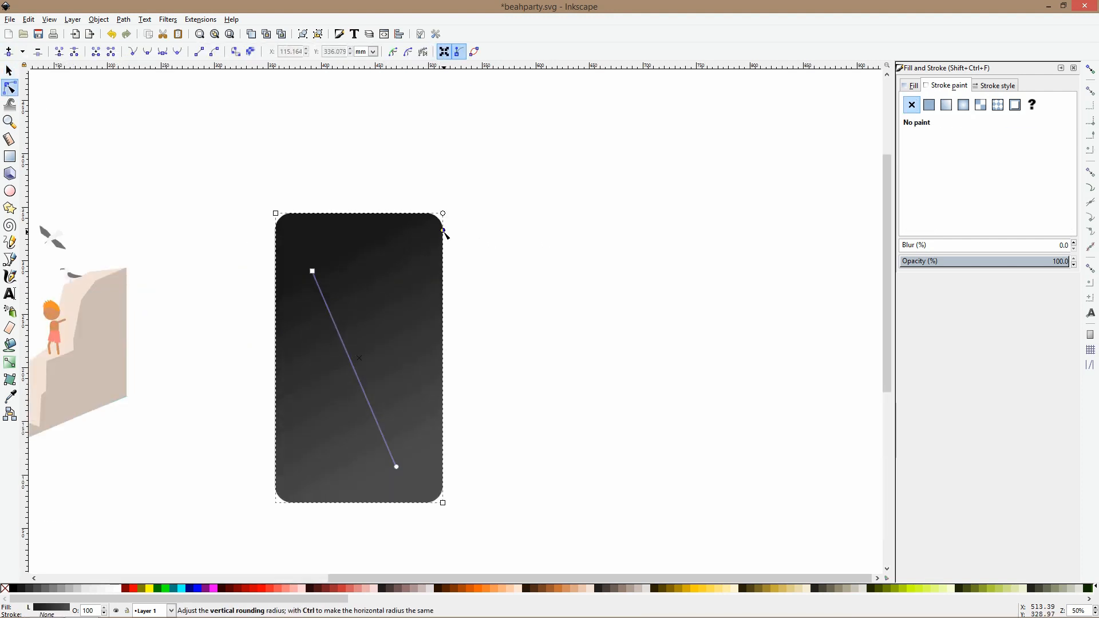
Duplicate the phone body, shrink the copy about its centre to about 143 × 247 mm and make its corners square.
key("F1")
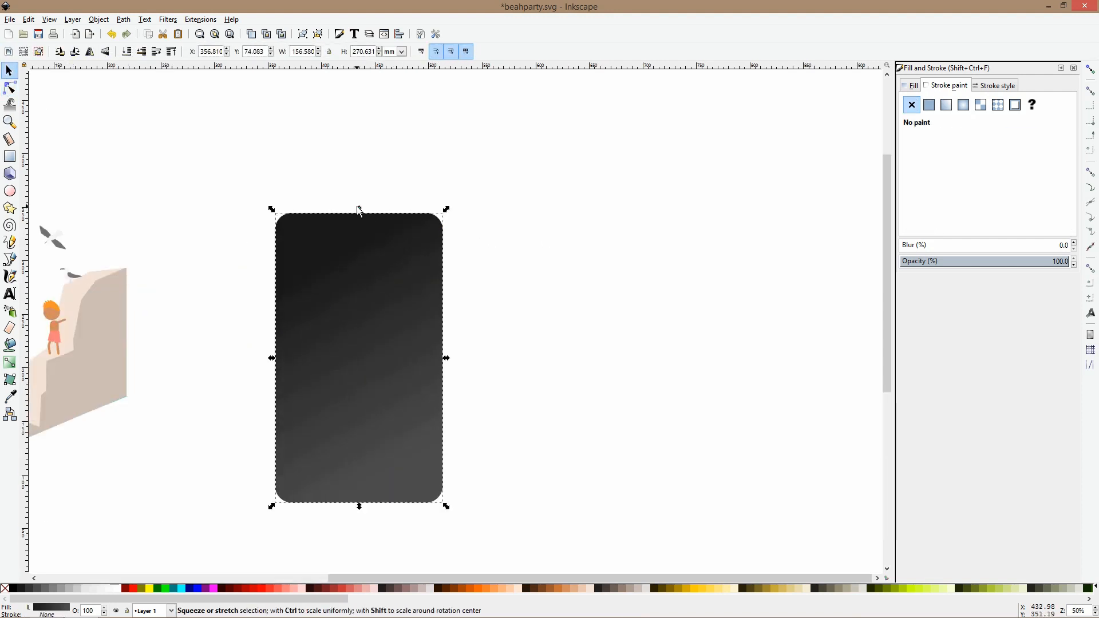
left_click(355, 219)
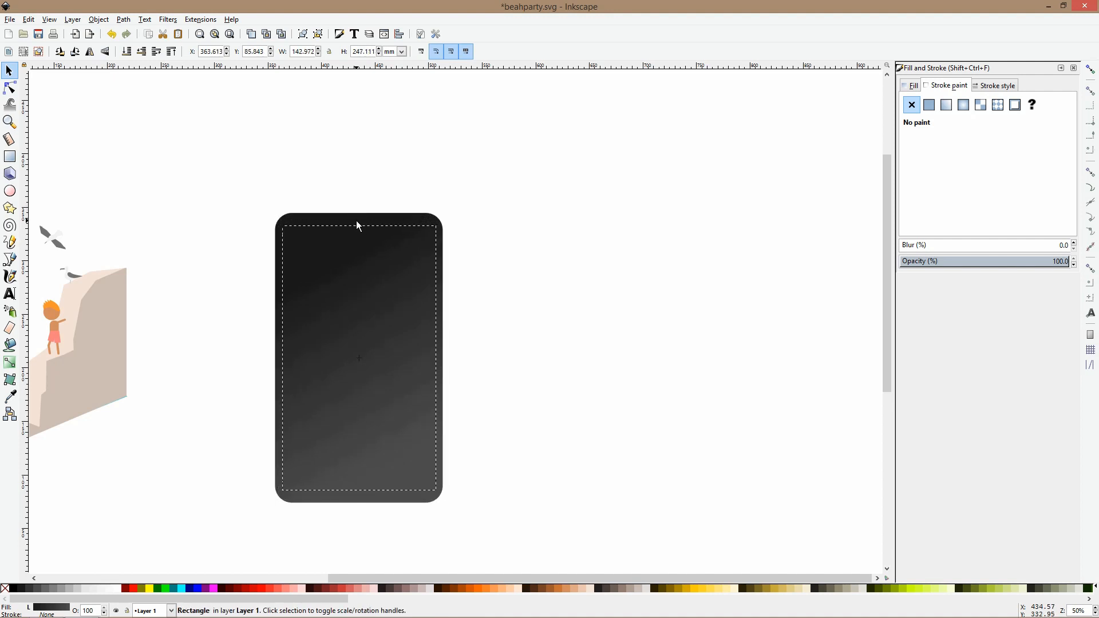
left_click(8, 90)
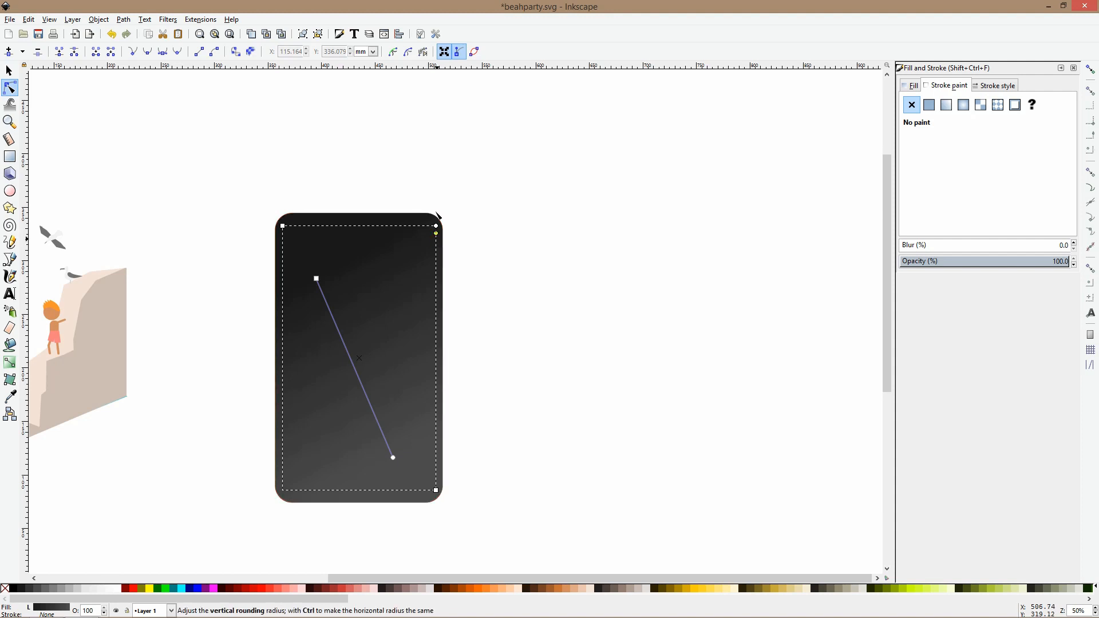
Recolor the inner rectangle with the pool's cyan and shorten it from its lower edge to about 231 mm high.
left_click(10, 396)
scroll(135, 373, "down", 3, "ctrl")
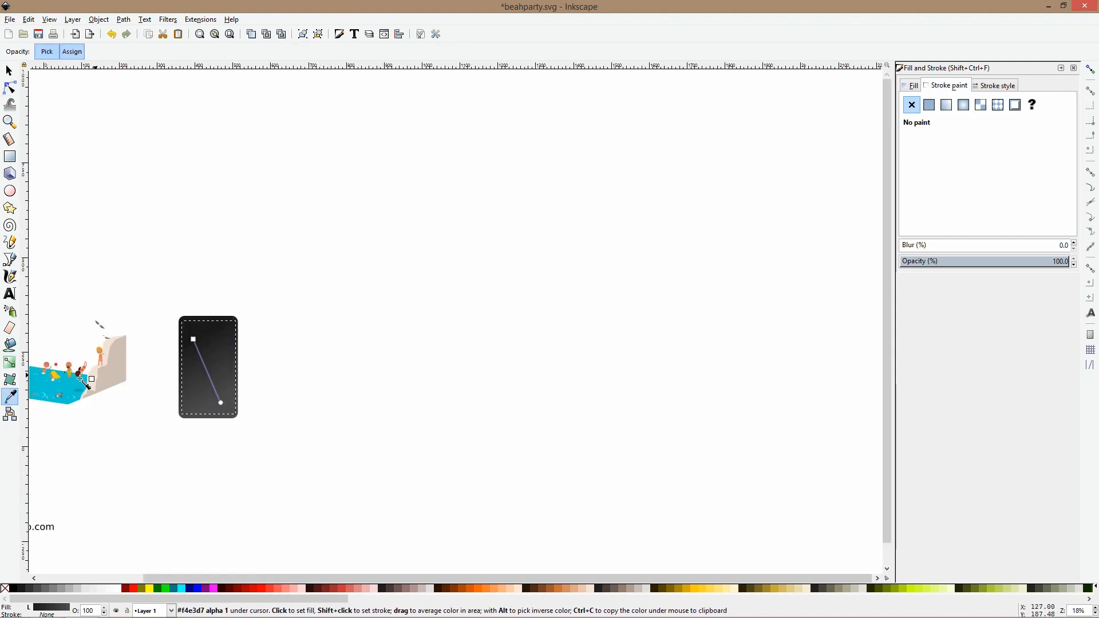
left_click(68, 385)
key("space")
left_click_drag(232, 333, 386, 343)
scroll(360, 356, "up", 3, "ctrl")
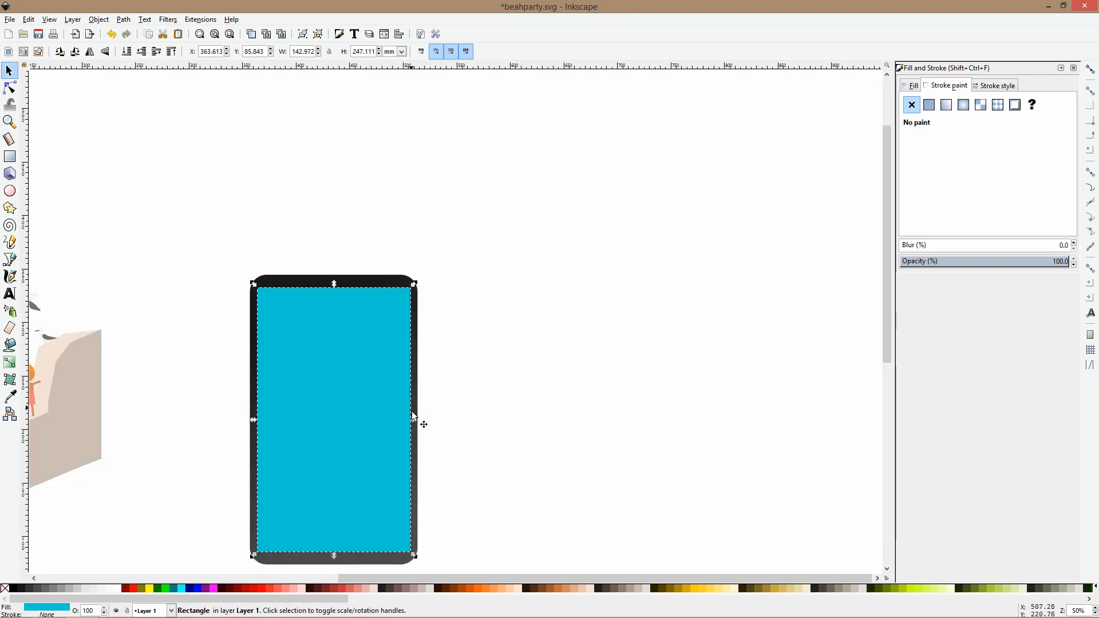
left_click_drag(334, 555, 332, 534)
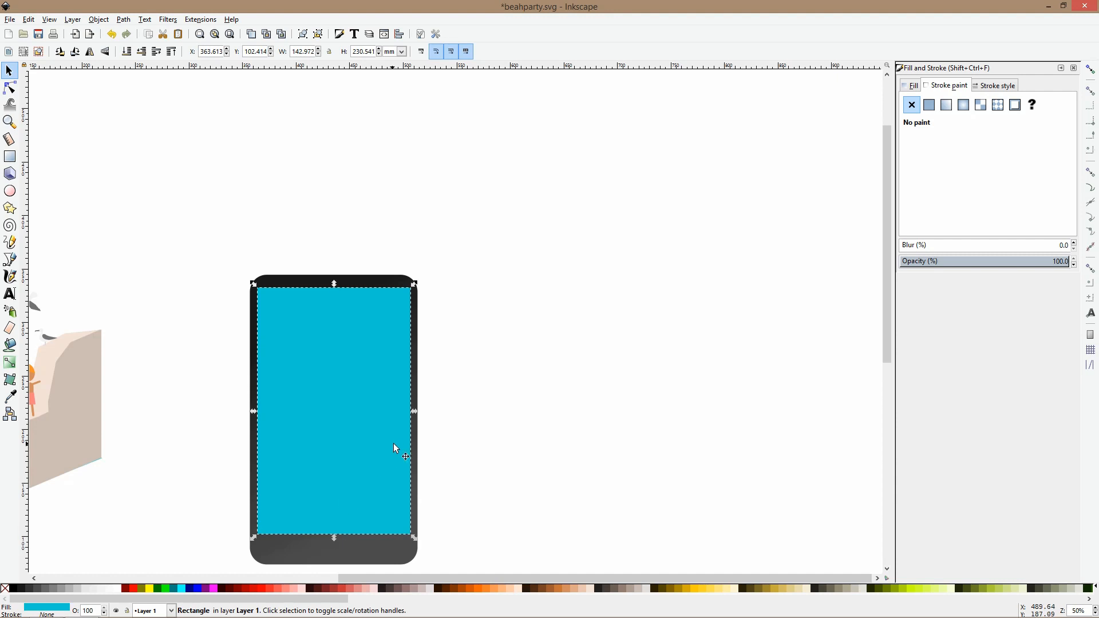
Draw a tall rectangle about 69 × 275 mm overlapping the upper part of the phone.
scroll(328, 404, "down", 1, "ctrl")
left_click(10, 156)
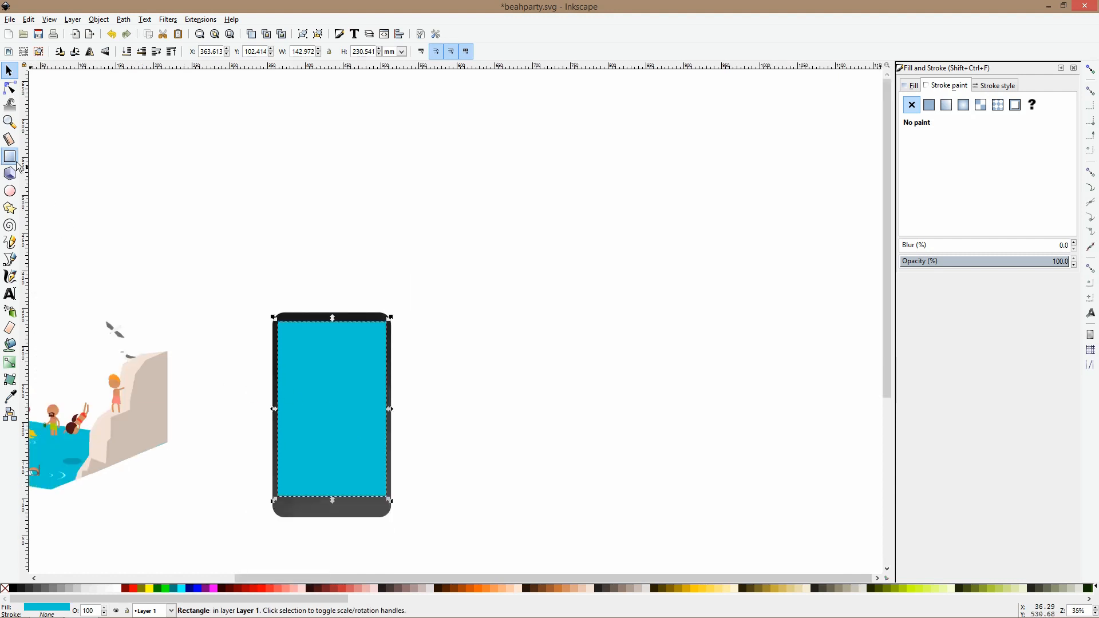
left_click_drag(125, 432, 234, 412)
scroll(140, 450, "up", 7, "ctrl")
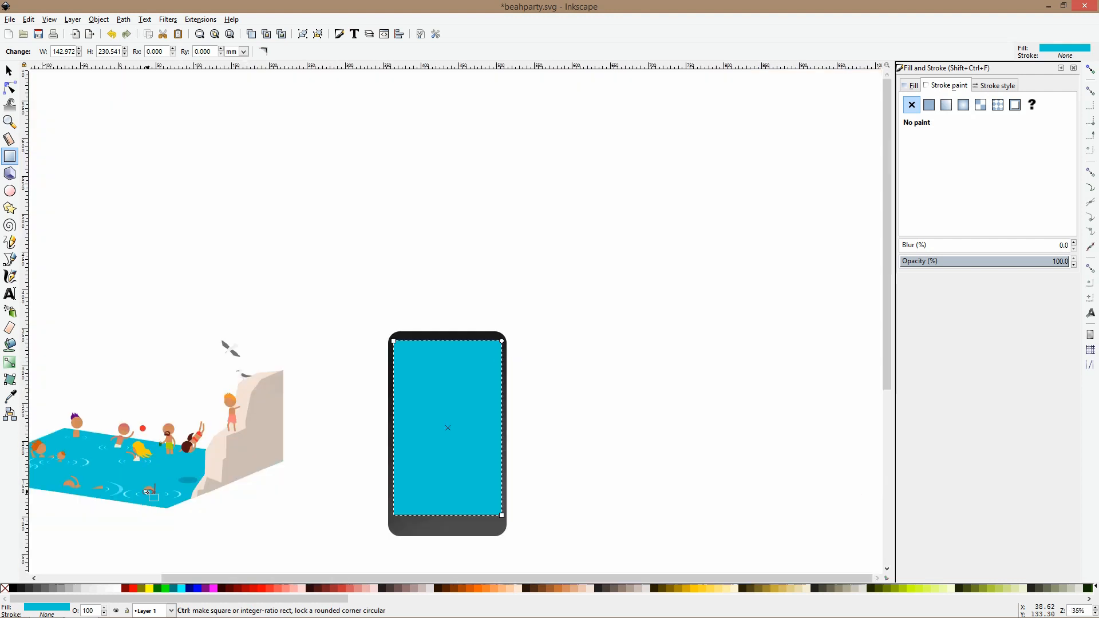
scroll(144, 491, "down", 7, "ctrl")
left_click_drag(451, 208, 501, 408)
key("s")
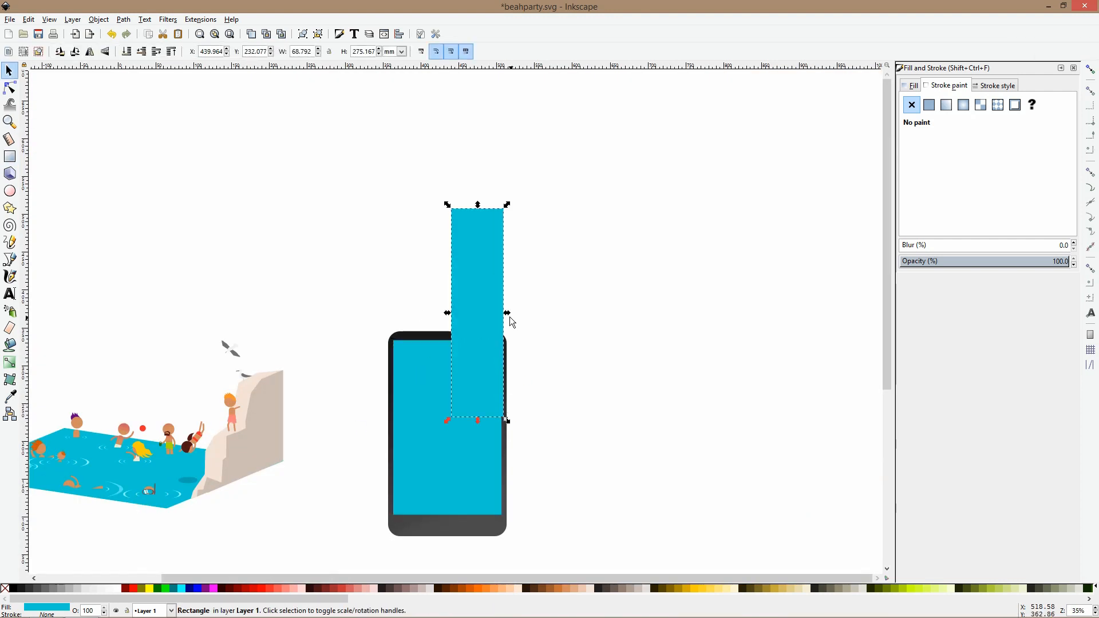
Narrow the tall rectangle, add a slimmer duplicate beside it with a small gap, and unite both strips into one path.
left_click_drag(507, 313, 473, 276)
key("ctrl+d")
left_click(476, 283, "shift")
key("ctrl+plus")
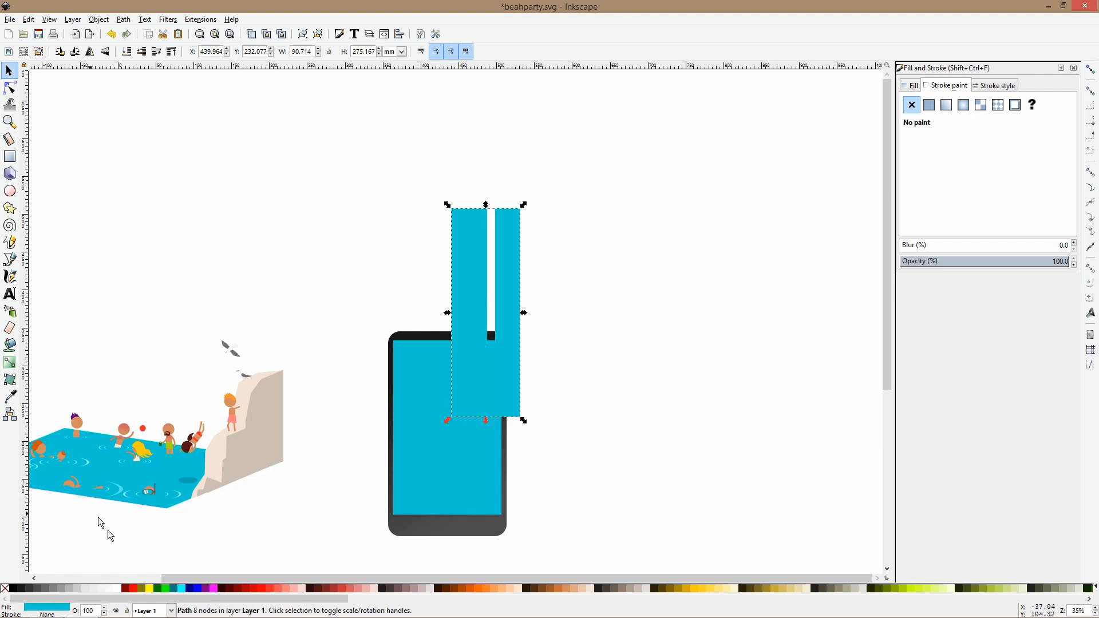
Color the united strips white with a vertical gradient fading to transparent from their upper end to their lower end.
left_click(118, 588)
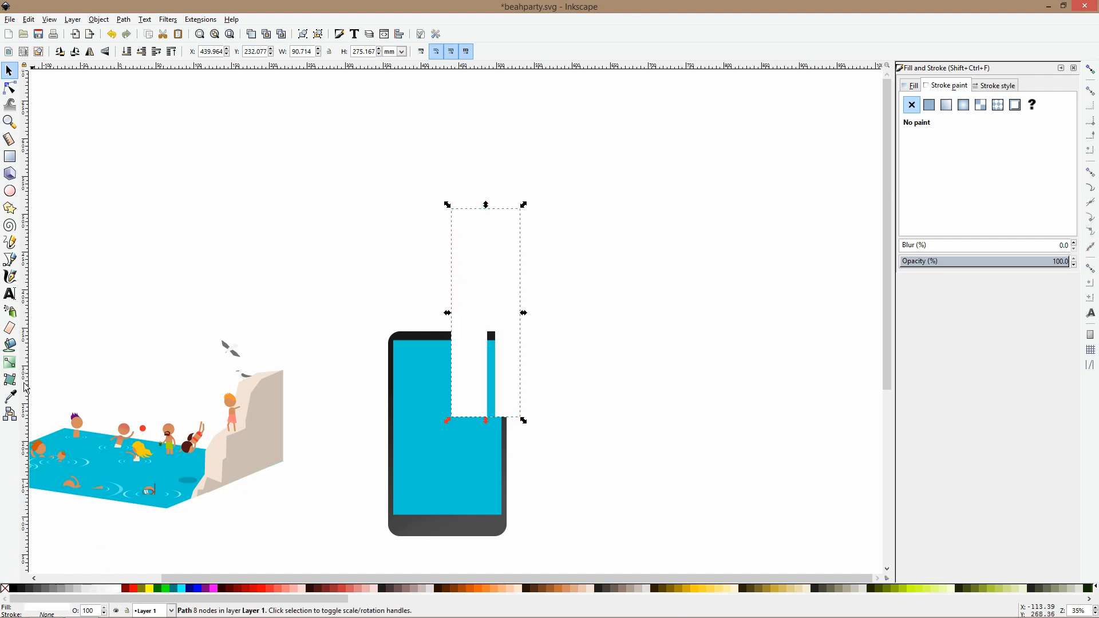
left_click(10, 362)
left_click_drag(469, 302, 469, 396)
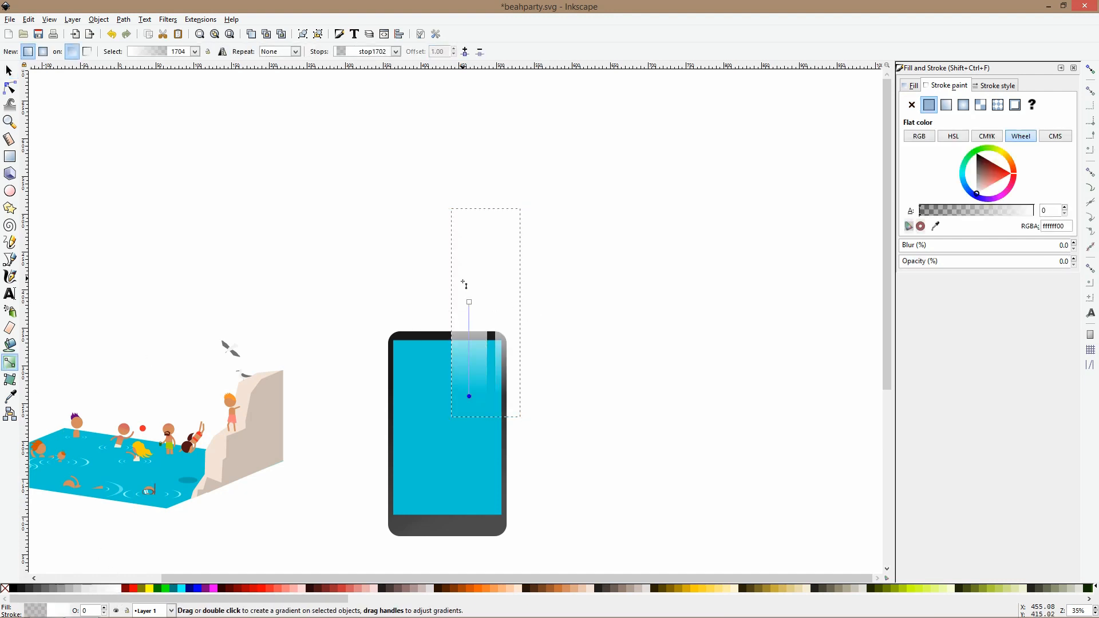
left_click_drag(469, 301, 468, 199)
left_click_drag(469, 396, 468, 411)
Move the faded white strips onto the phone and slant them diagonally across the screen as a glare.
key("F1")
left_click_drag(466, 322, 416, 393)
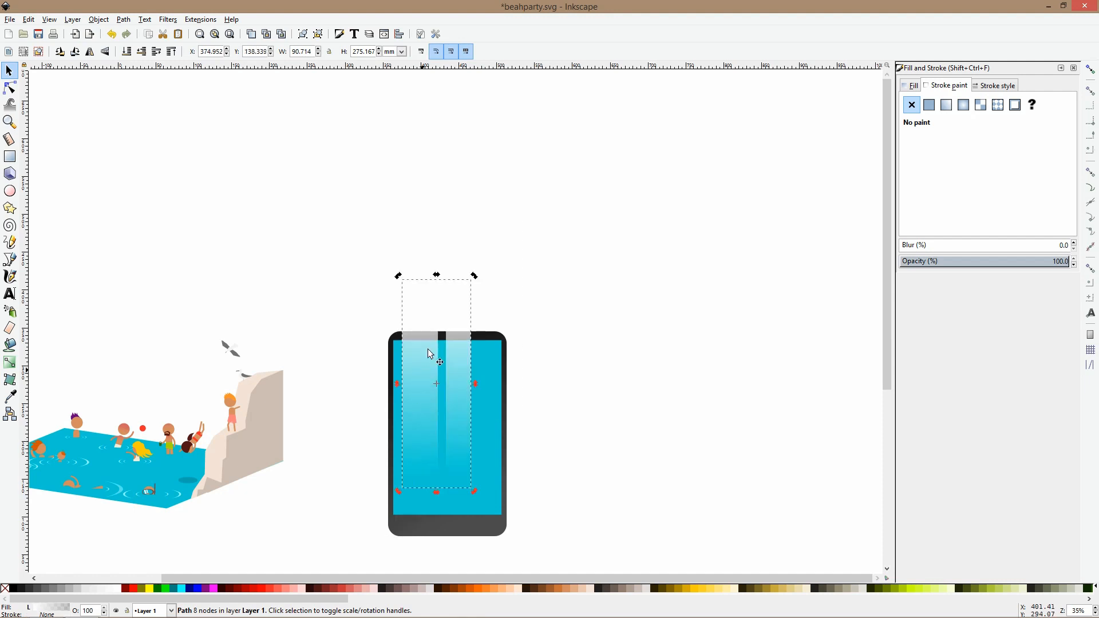
left_click(438, 284)
left_click_drag(436, 275, 469, 355)
left_click_drag(473, 285, 427, 290)
left_click_drag(446, 353, 464, 366)
Shift the cyan screen rectangle slightly upward on the phone body, to a Y position of about 107 mm.
left_click(488, 345, "shift")
left_click(489, 278)
left_click(488, 357)
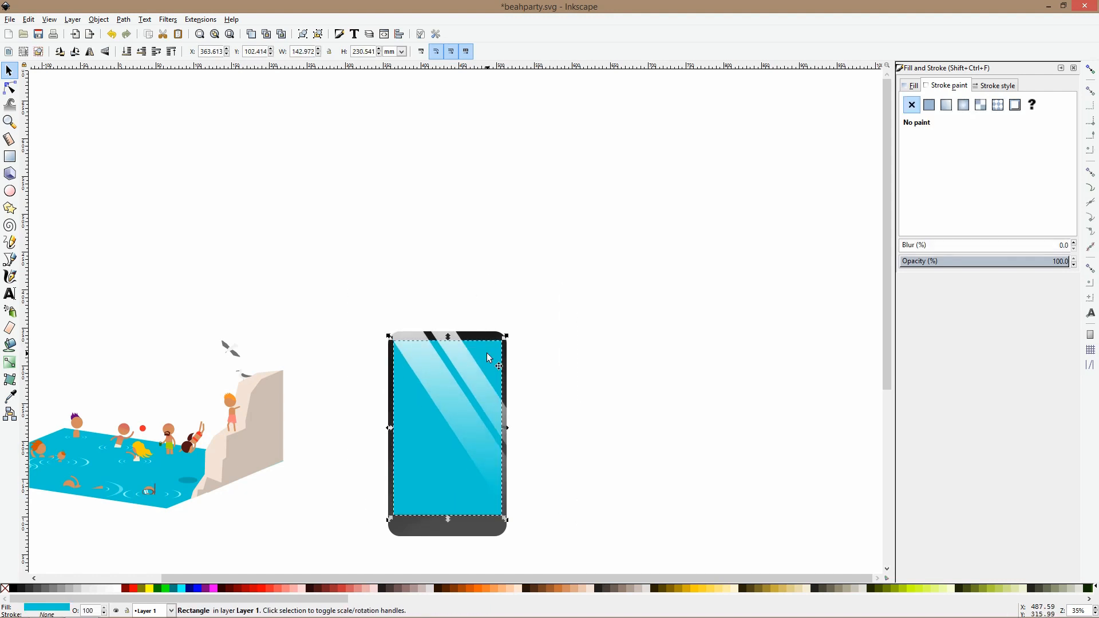
left_click_drag(488, 358, 490, 355)
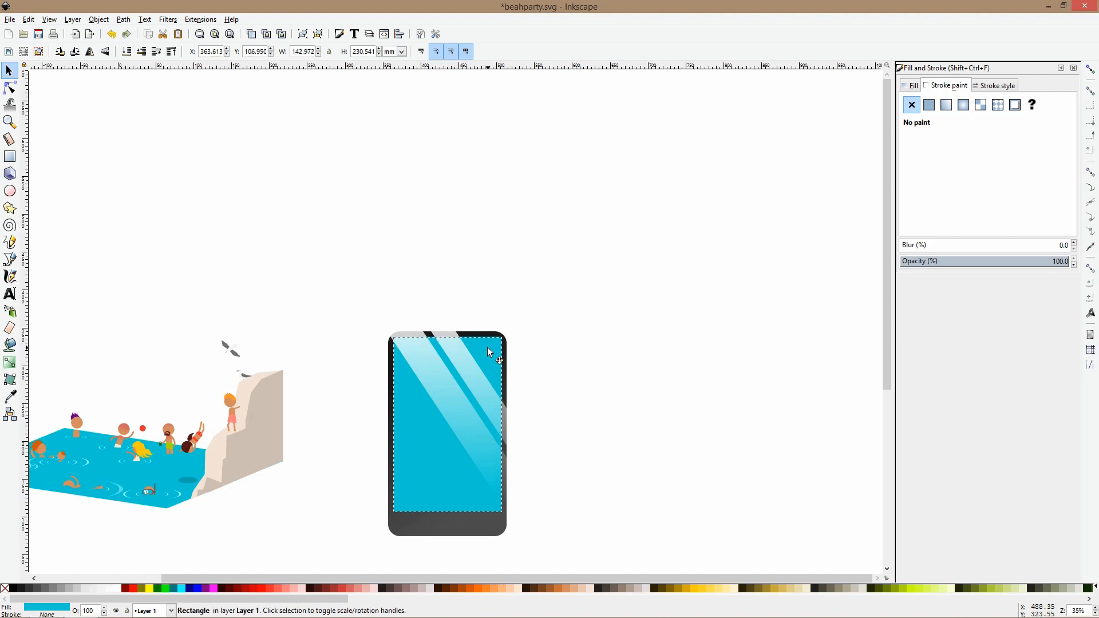
Trim the glare strips to the screen's outline by intersecting them with a copy of the cyan screen rectangle.
key("Home")
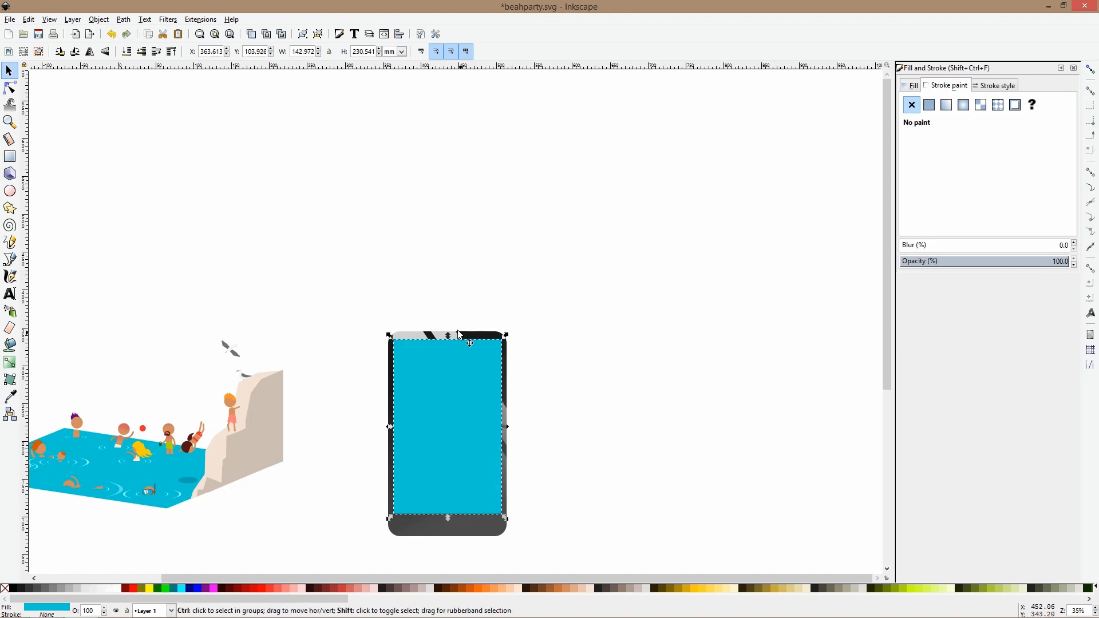
left_click(452, 334, "shift")
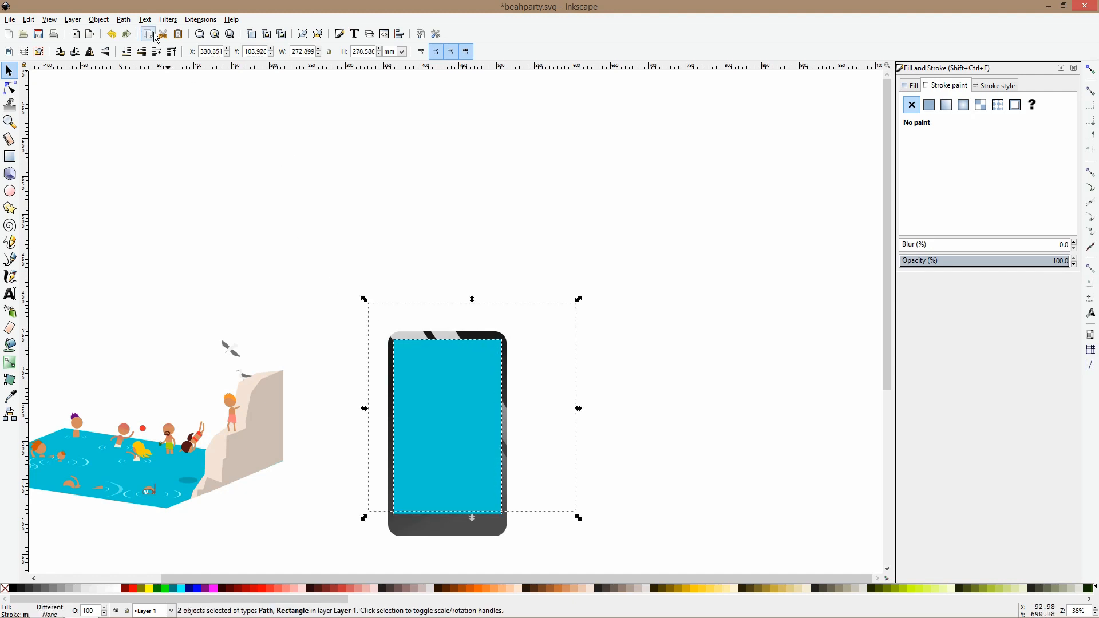
left_click(123, 19)
left_click(163, 118)
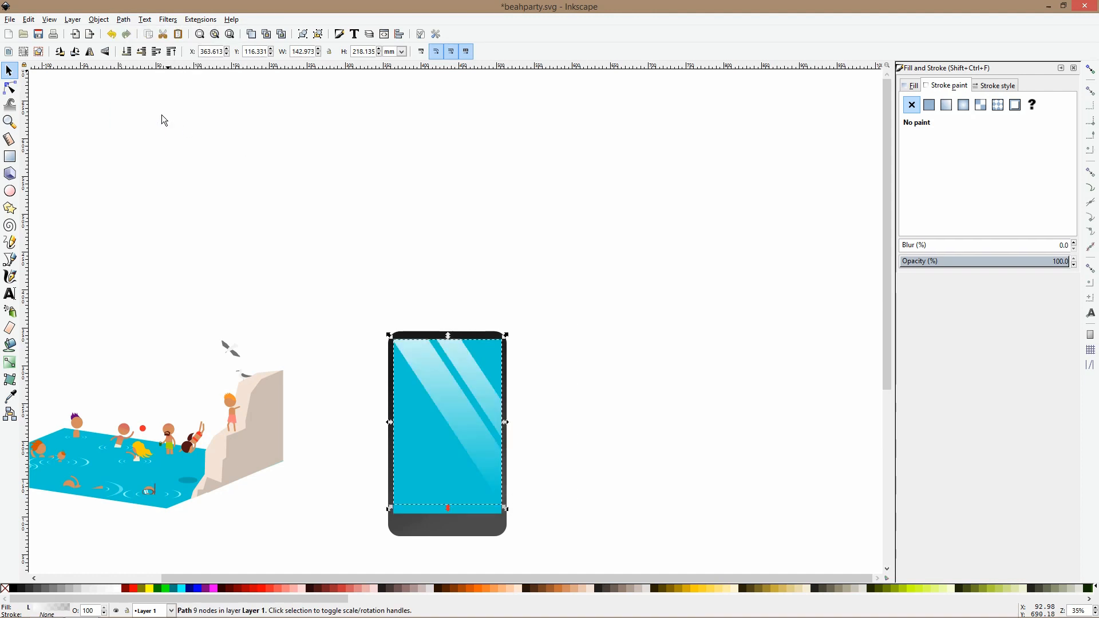
key("Escape")
Give the screen rectangle a linear gradient running from cyan down to a fully opaque darker blue, 2b86ac.
left_click(445, 460)
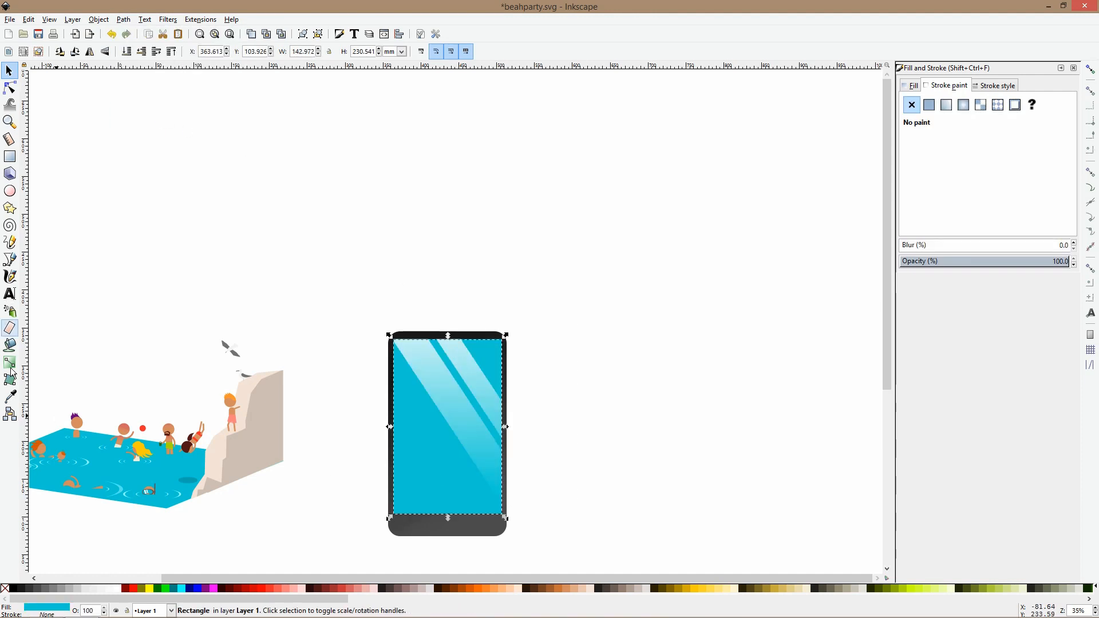
left_click(10, 362)
left_click_drag(403, 416, 424, 479)
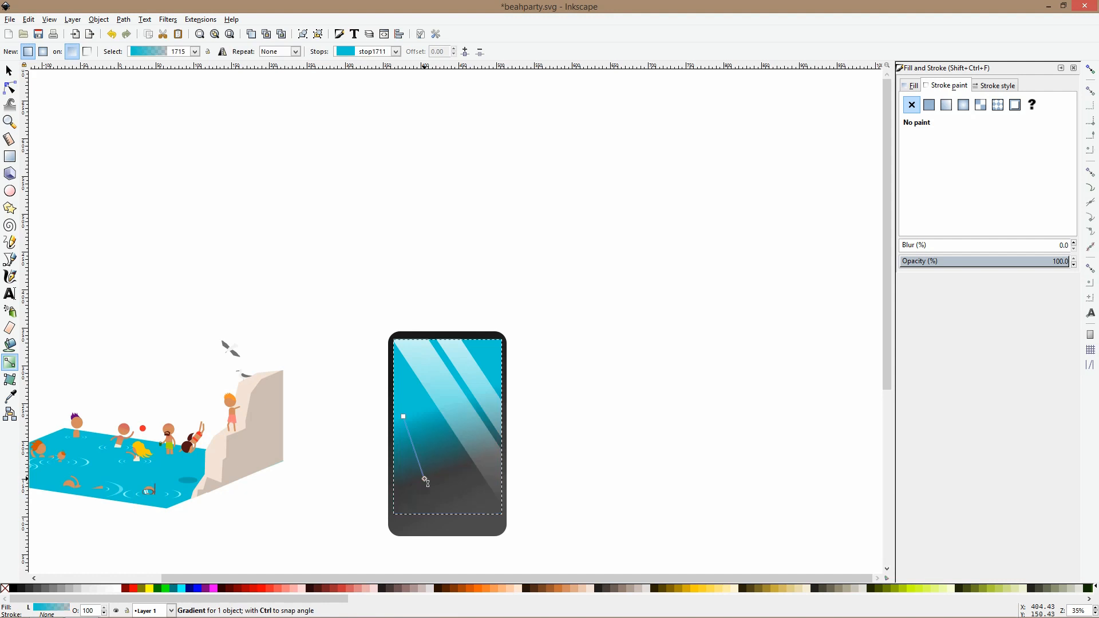
key("d")
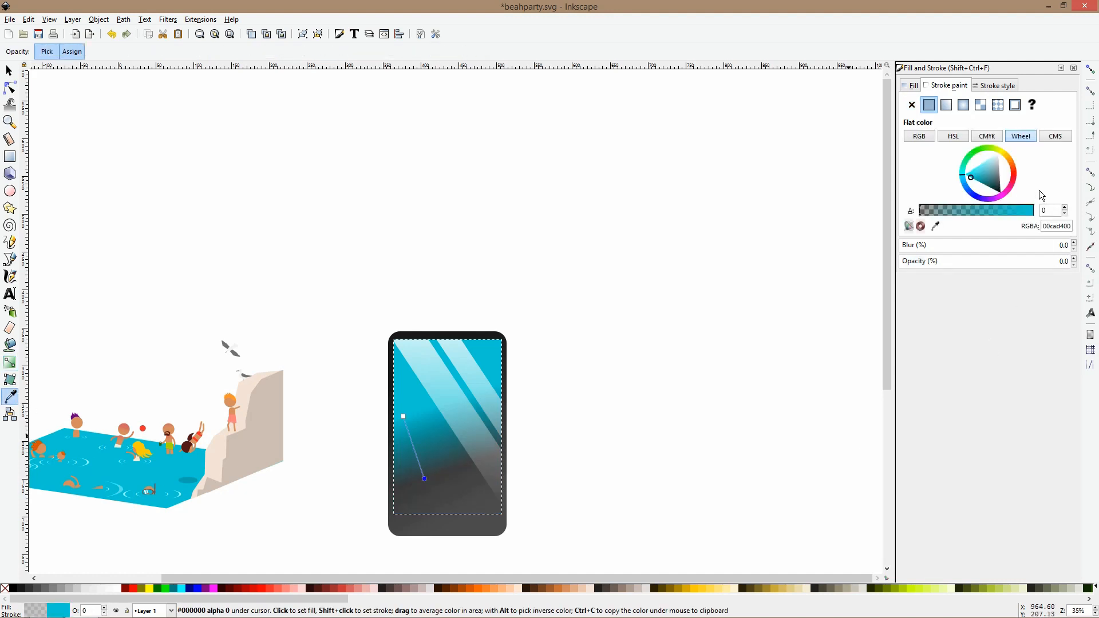
left_click(983, 178)
left_click_drag(964, 178, 966, 190)
left_click_drag(974, 266, 1098, 271)
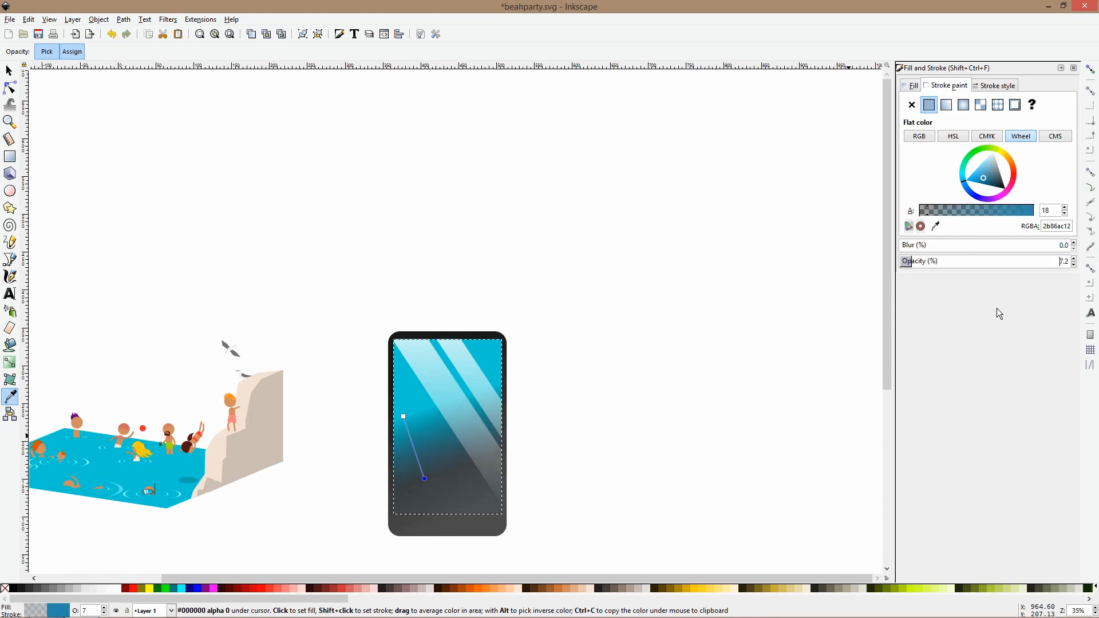
key("Return")
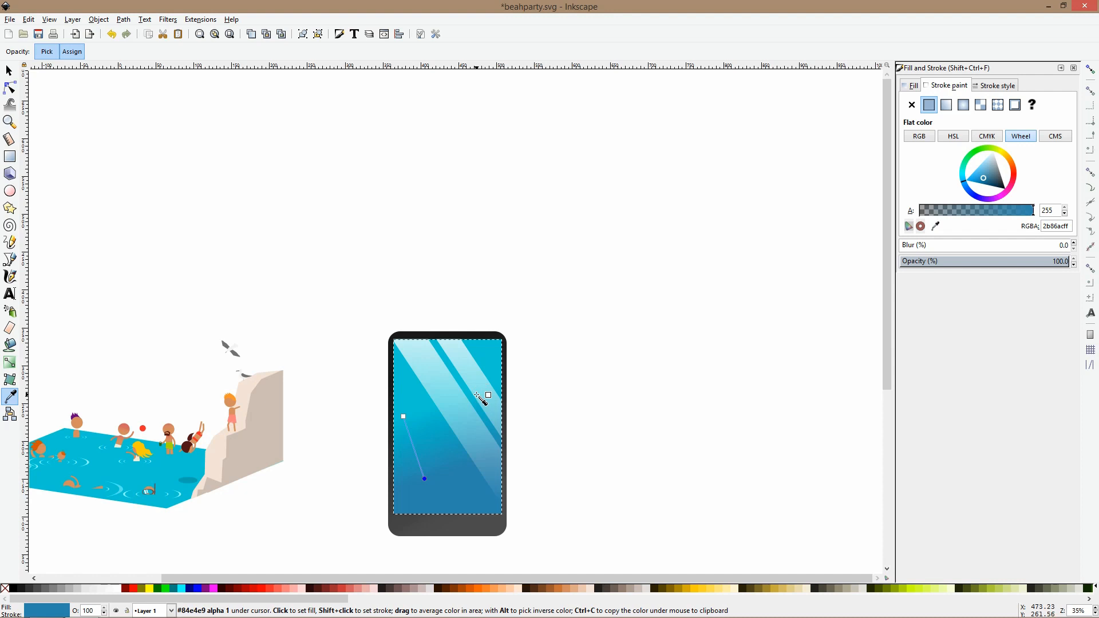
Stretch the screen's gradient from near its upper-left corner to close to its lower edge.
left_click_drag(424, 478, 439, 493)
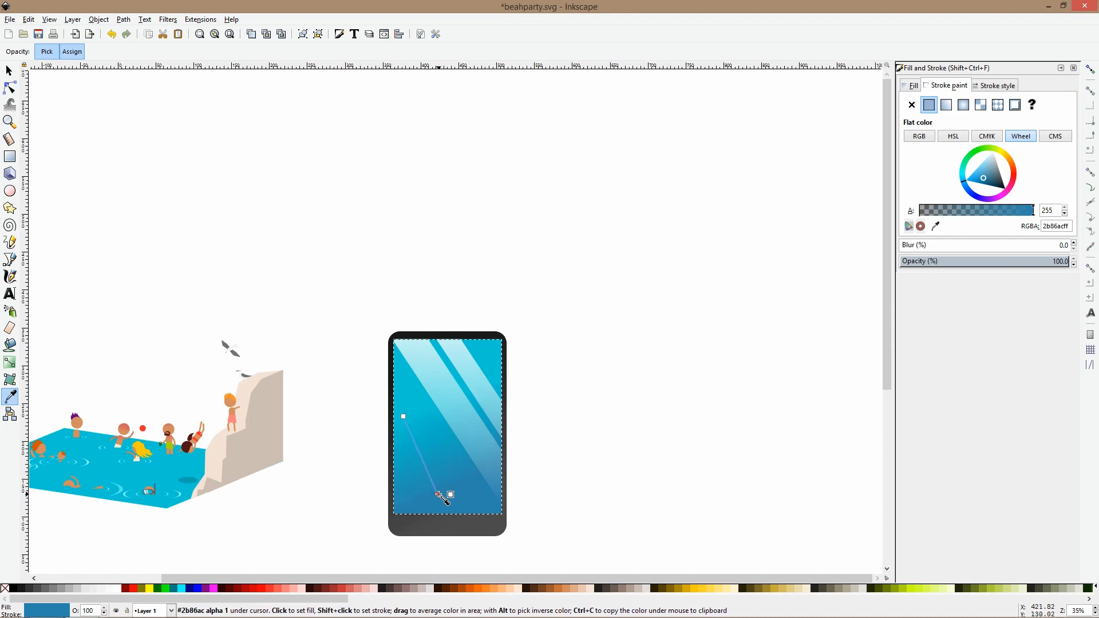
left_click_drag(404, 416, 408, 365)
left_click(409, 366)
key("s")
scroll(409, 365, "down", 2)
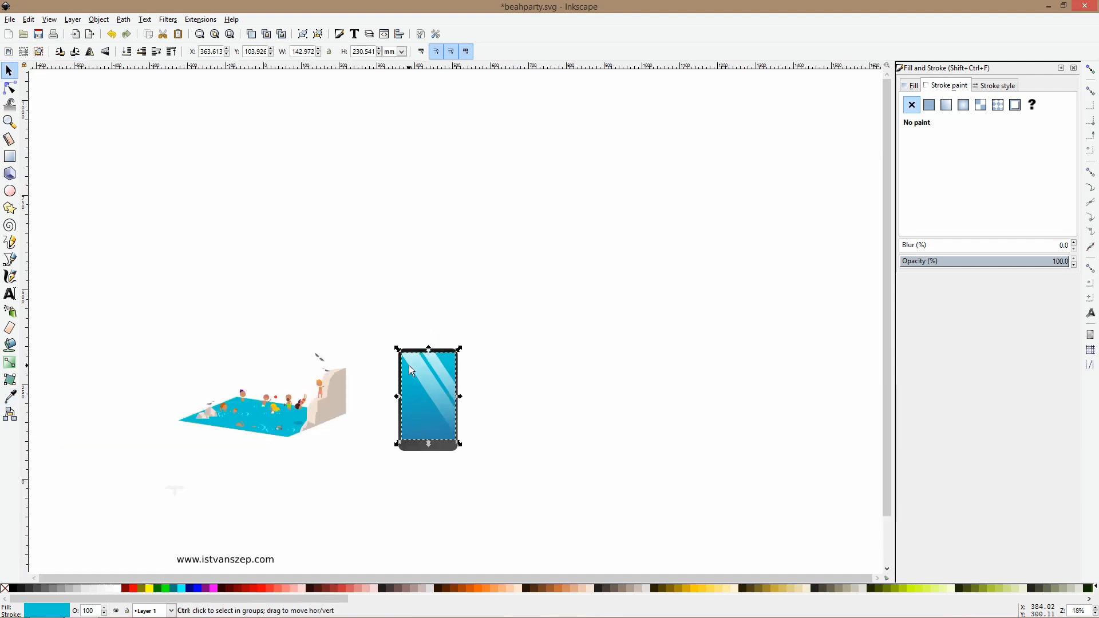
left_click(486, 456)
Raise the screen's lower edge slightly and draw a white circle about 27 mm wide centered below it as the home button.
scroll(431, 439, "up", 2)
scroll(433, 439, "up", 3)
left_click(386, 438)
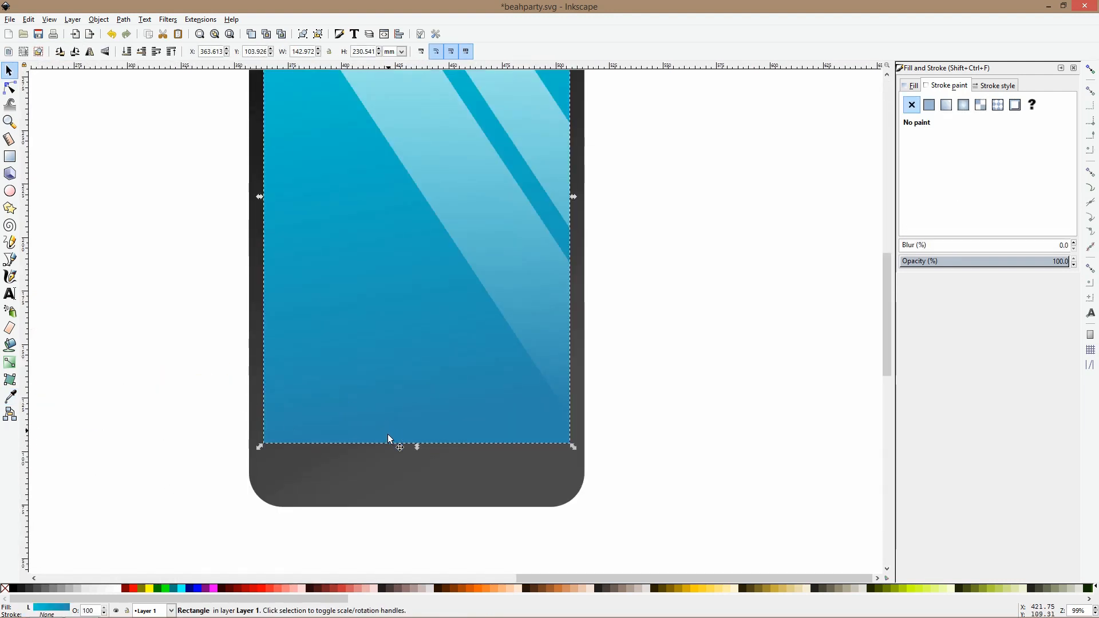
left_click_drag(417, 445, 416, 493)
left_click(10, 191)
key("s")
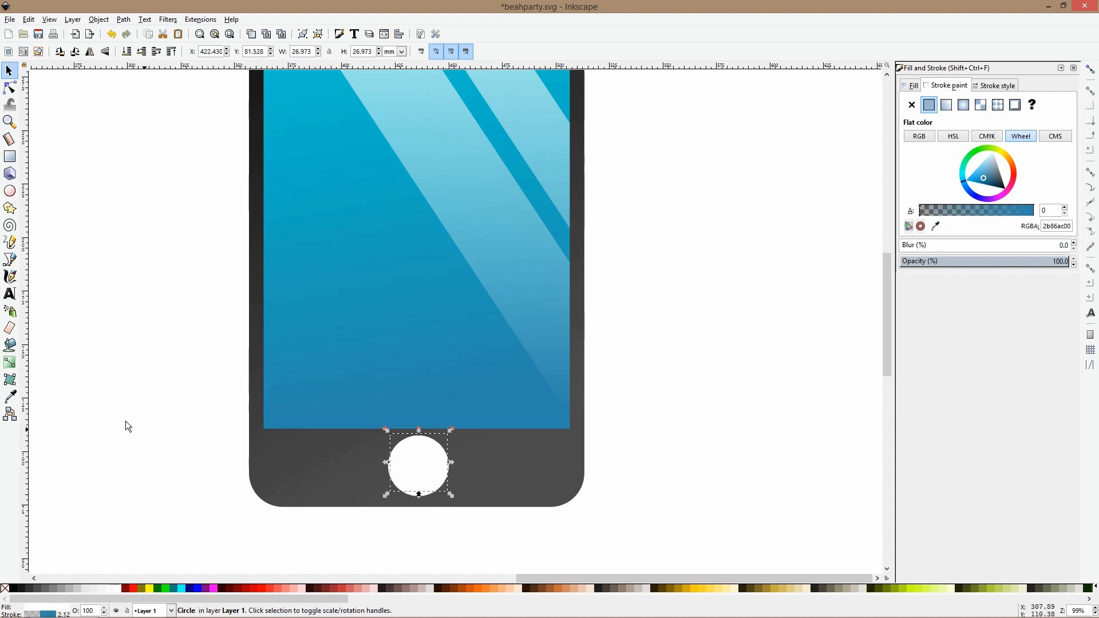
Fill the front home-button circle with the phone body's dark gray and adjust both circles so a thin white rim remains.
left_click(10, 396)
scroll(363, 476, "down", 2)
left_click(383, 207)
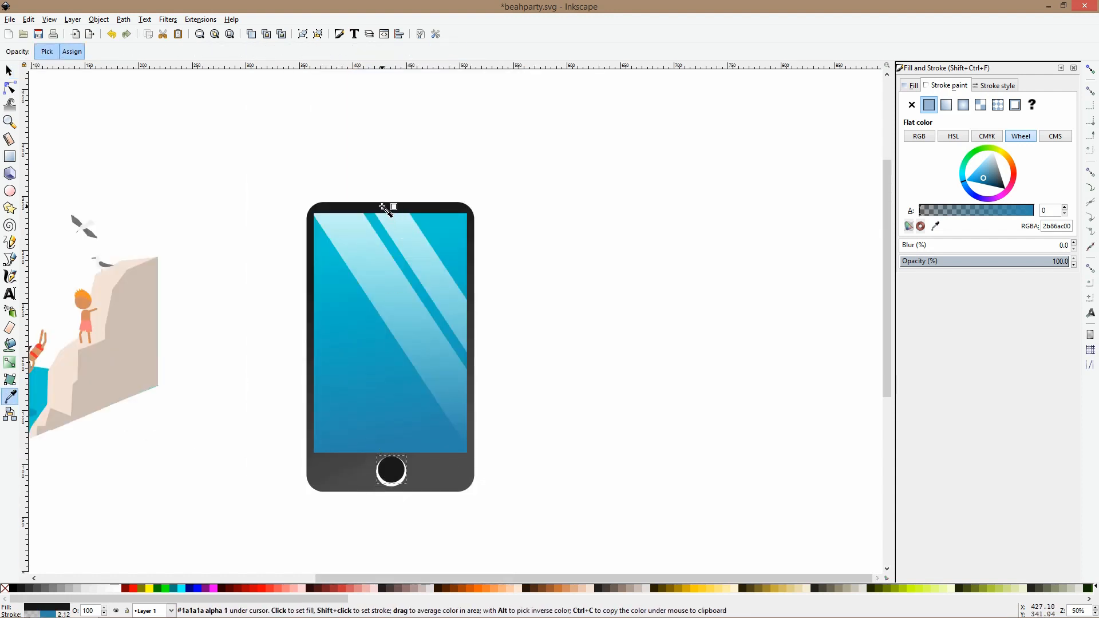
left_click(434, 467)
key("s")
scroll(406, 468, "up", 3)
left_click_drag(389, 468, 385, 470)
left_click_drag(366, 517, 364, 520)
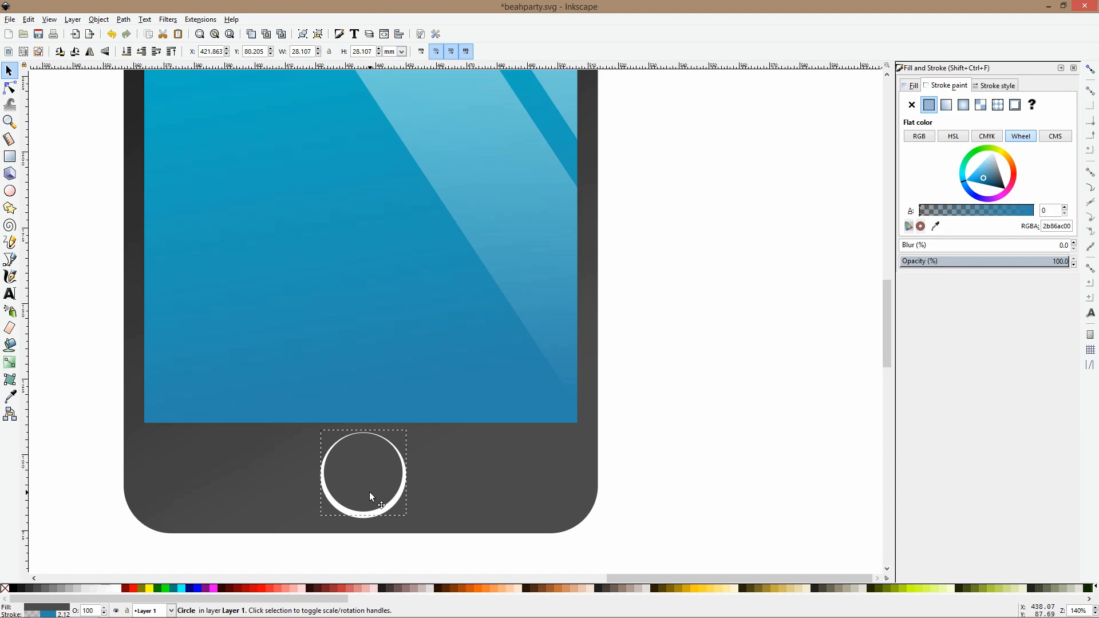
Try to recolor the white rear circle with a gray averaged across its rim, and undo it.
left_click(381, 508)
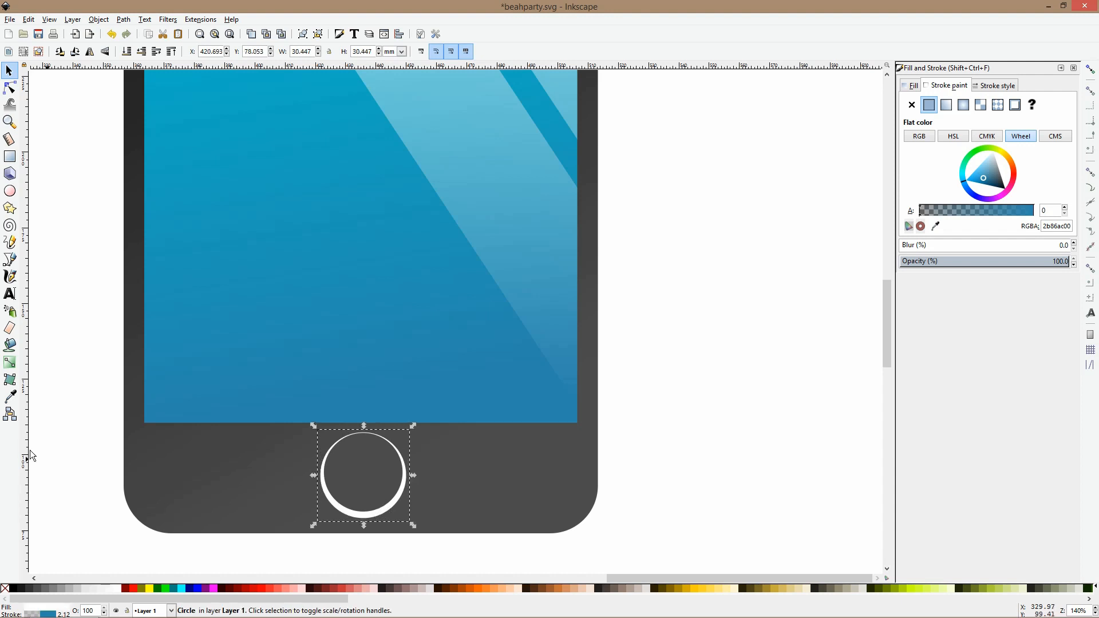
left_click(11, 397)
left_click_drag(328, 465, 331, 486)
key("s")
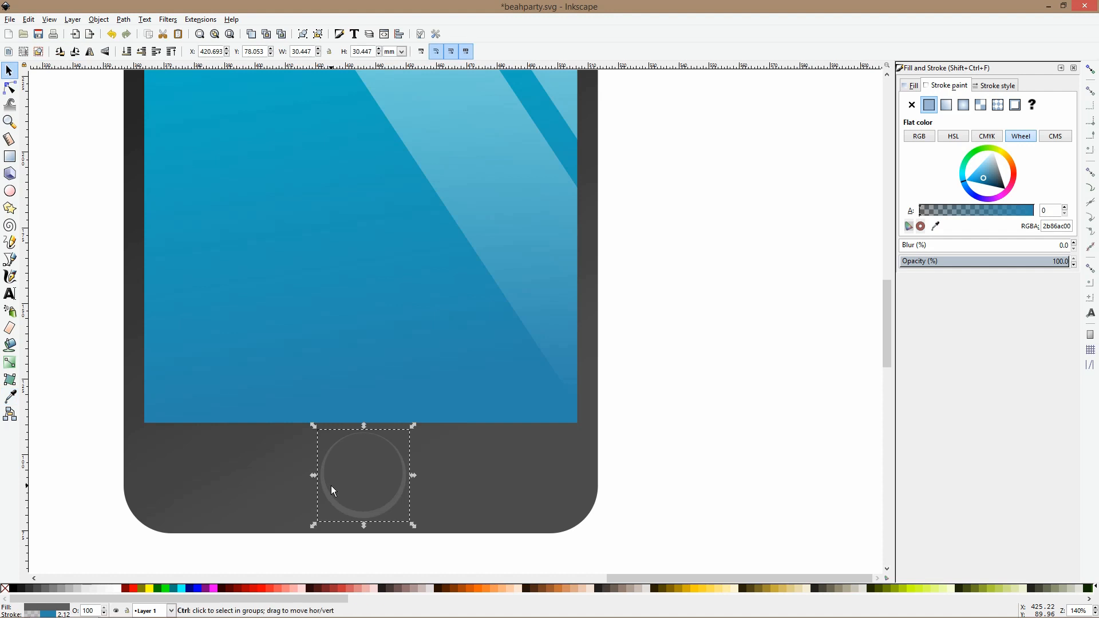
key("ctrl+z")
Recolor the white rear circle of the home button with a lighter gray averaged across its rim.
left_click(331, 486)
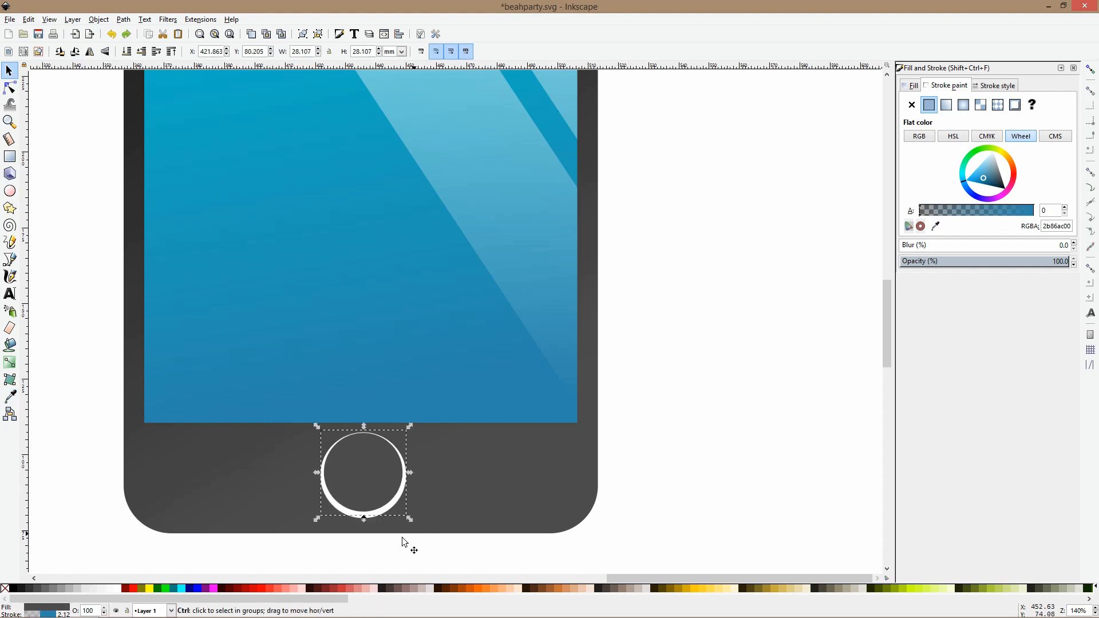
scroll(357, 535, "up", 2)
left_click(348, 494)
left_click(10, 397)
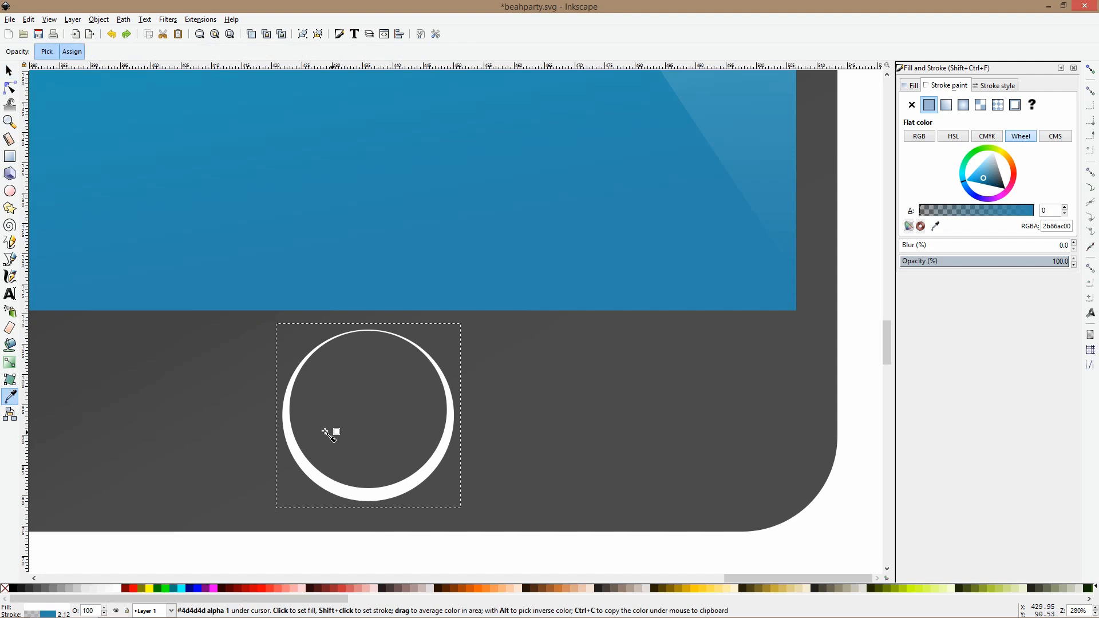
mouse_move(290, 429)
left_mouse_down()
mouse_move(311, 447)
mouse_move(298, 439)
left_mouse_up()
key("s")
Remove the front button circle's stroke and fill it with the phone body's dark linear gradient.
left_click(325, 427)
left_click(10, 363)
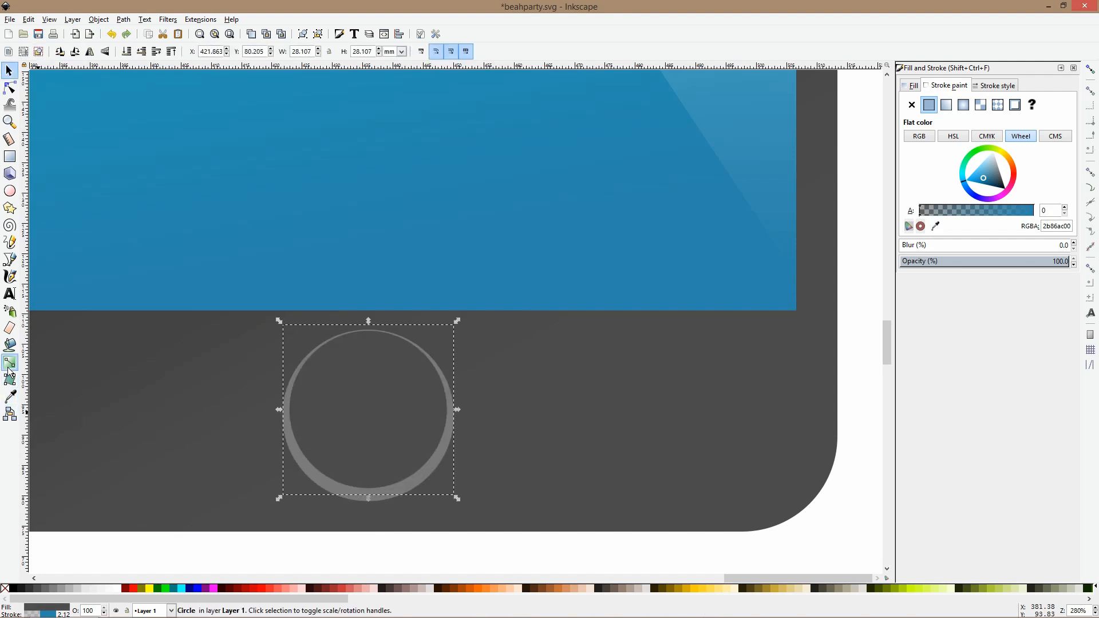
left_click(945, 104)
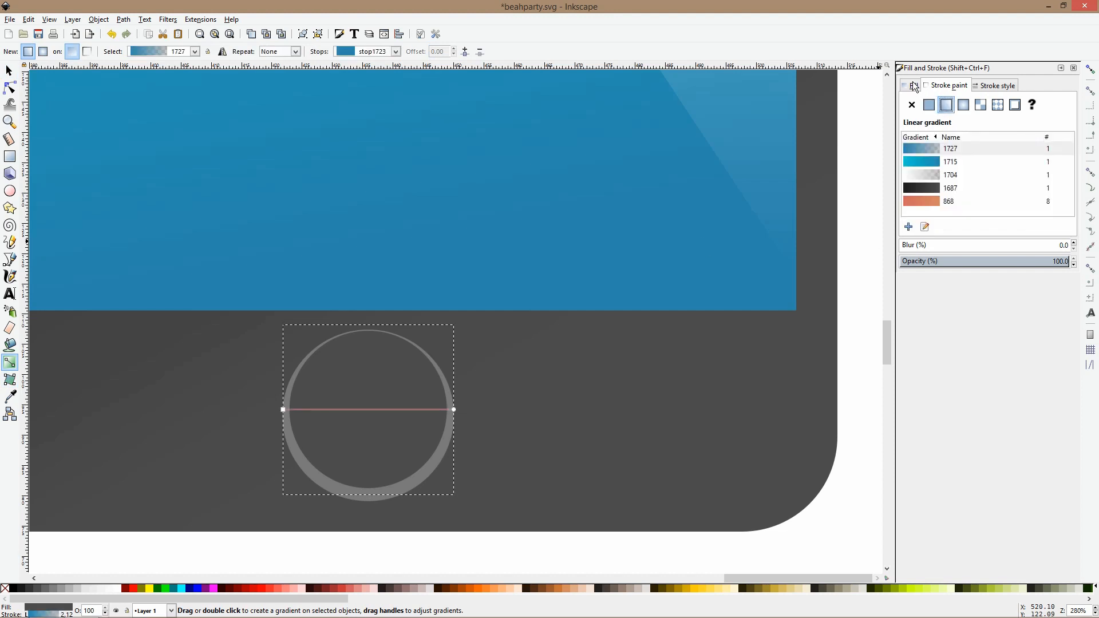
left_click(912, 105)
left_click(912, 90)
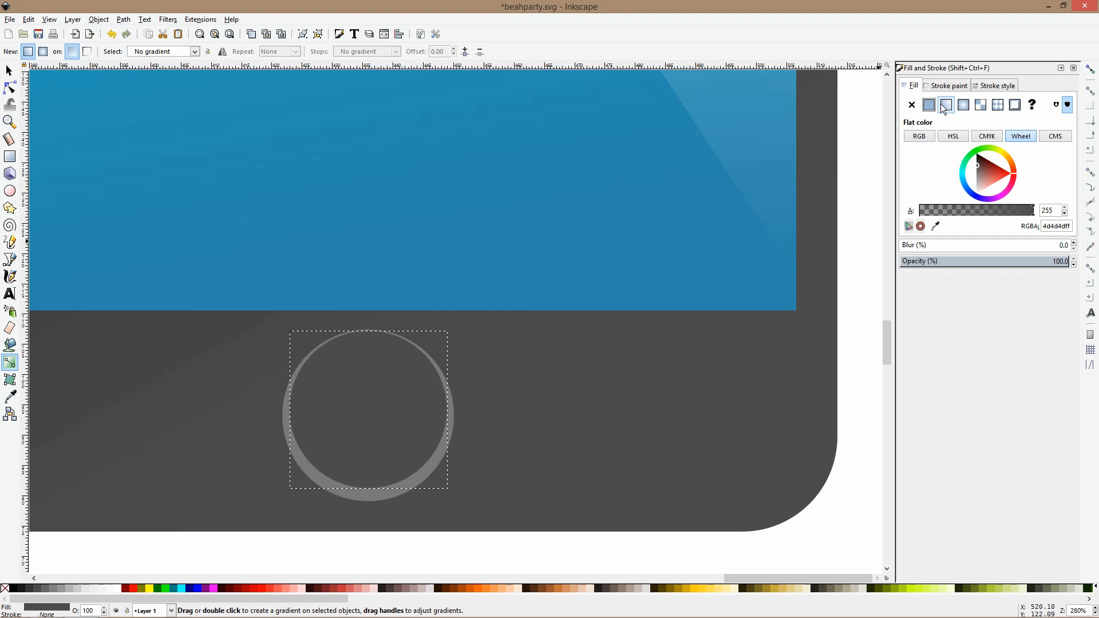
left_click(945, 105)
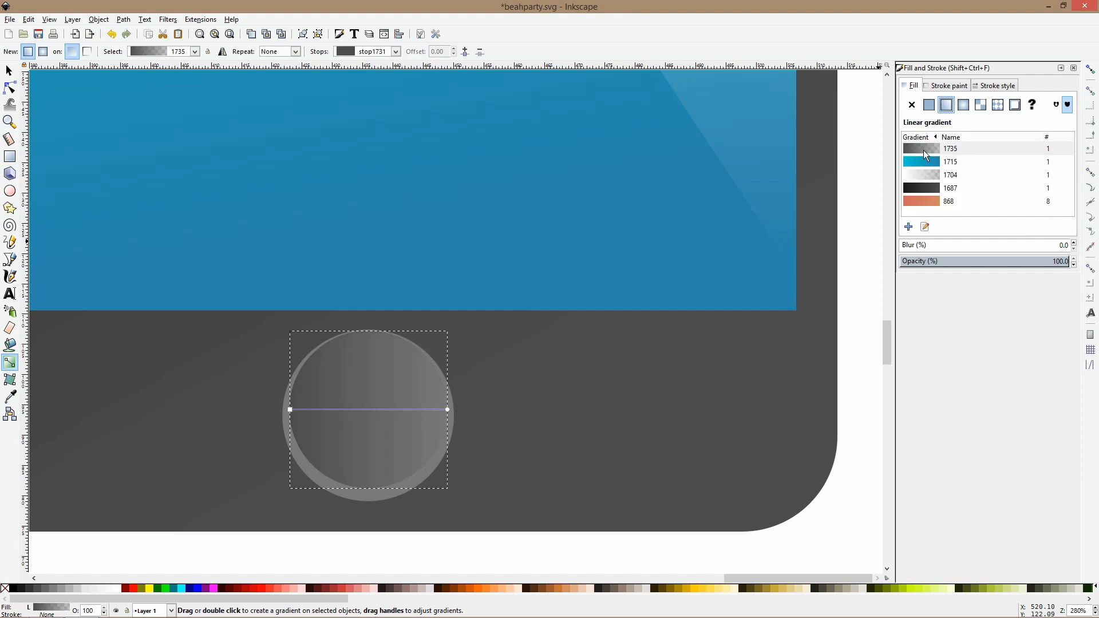
left_click(914, 189)
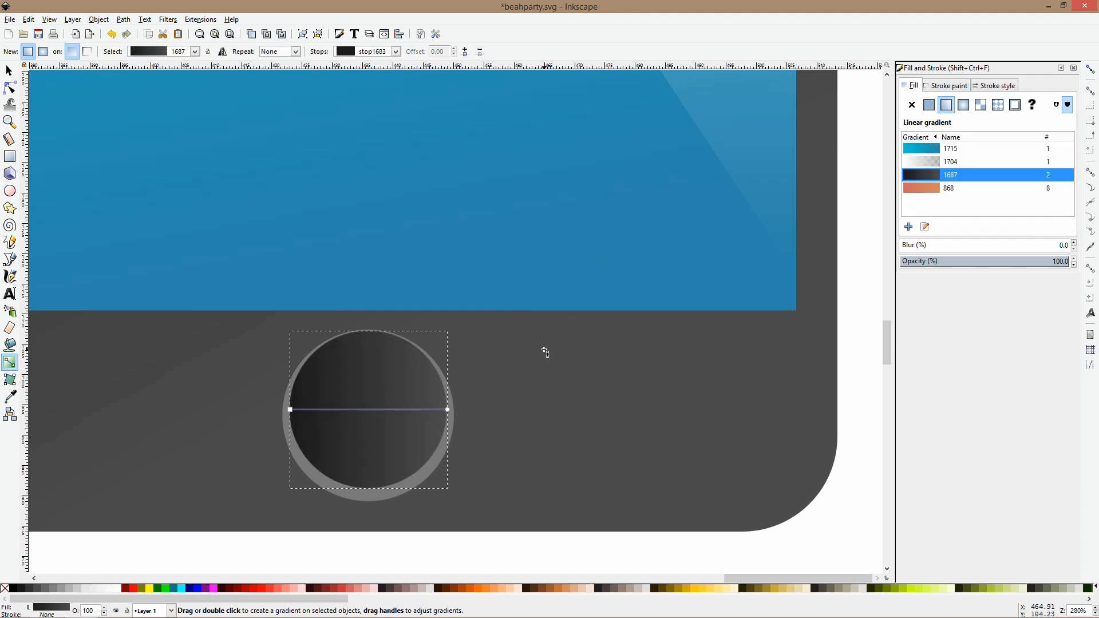
Turn the front circle's gradient nearly vertical, starting well above the button and ending near its lower edge.
left_click_drag(291, 409, 336, 292)
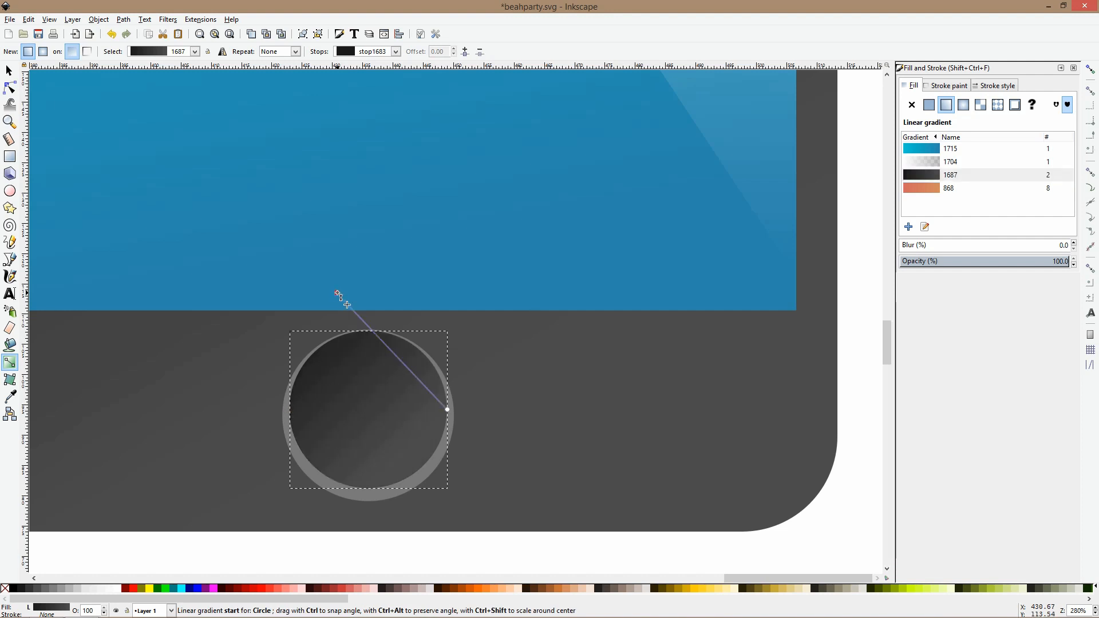
left_click_drag(448, 410, 355, 399)
left_click_drag(337, 293, 317, 229)
left_click_drag(356, 404, 363, 456)
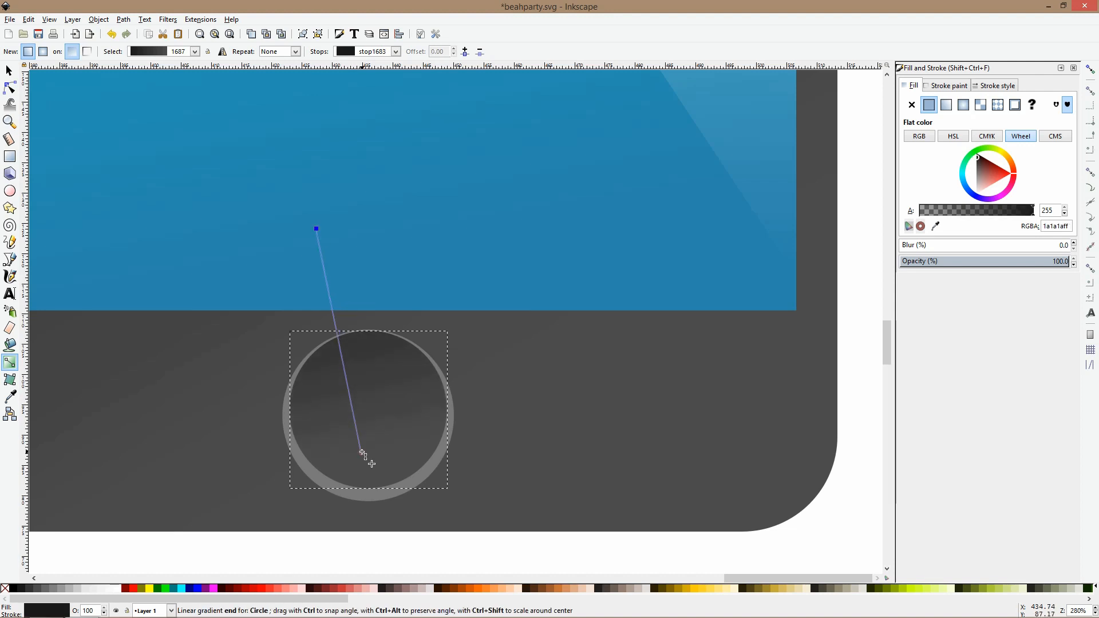
key("s")
scroll(332, 294, "down", 6)
left_click(355, 396)
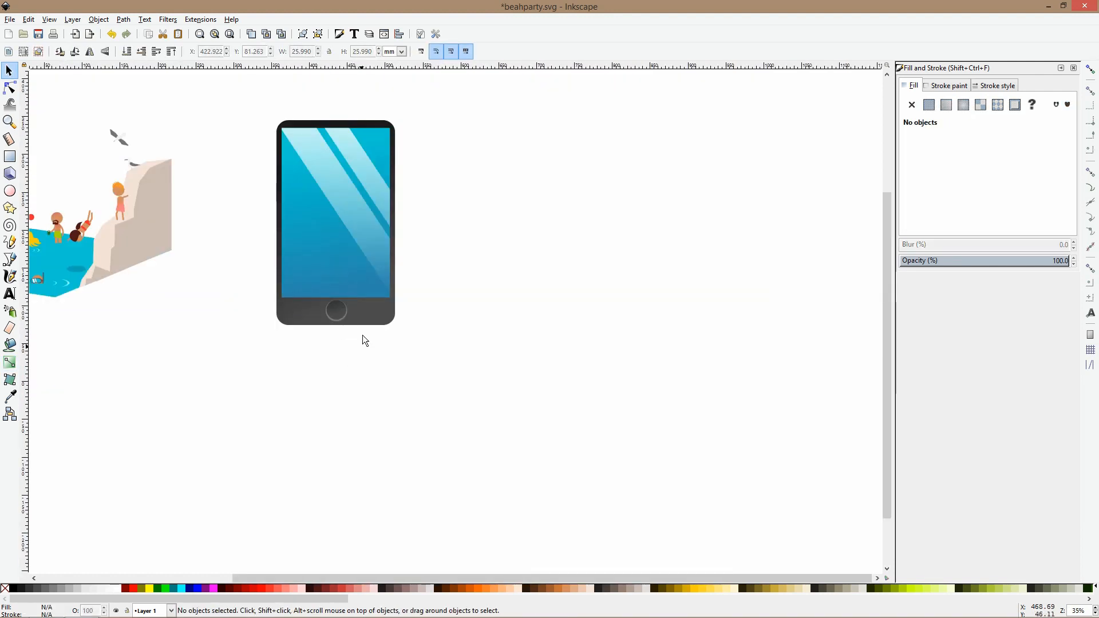
Darken the phone body's lower part by moving its gradient end past the lower-right corner.
scroll(376, 321, "down", 2)
scroll(335, 253, "up", 3)
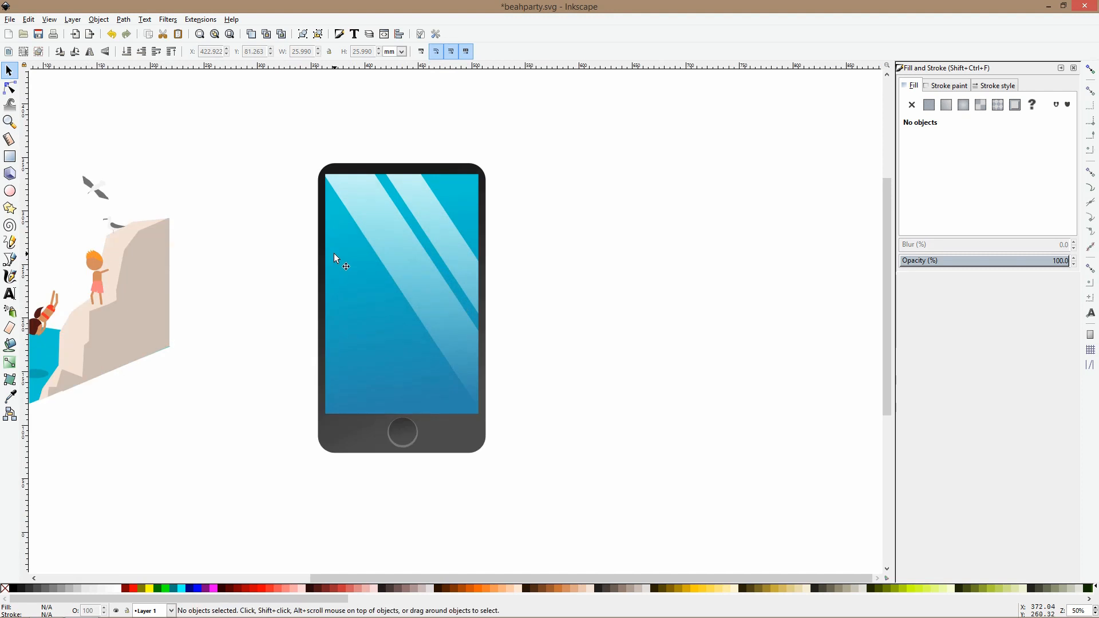
left_click(338, 173)
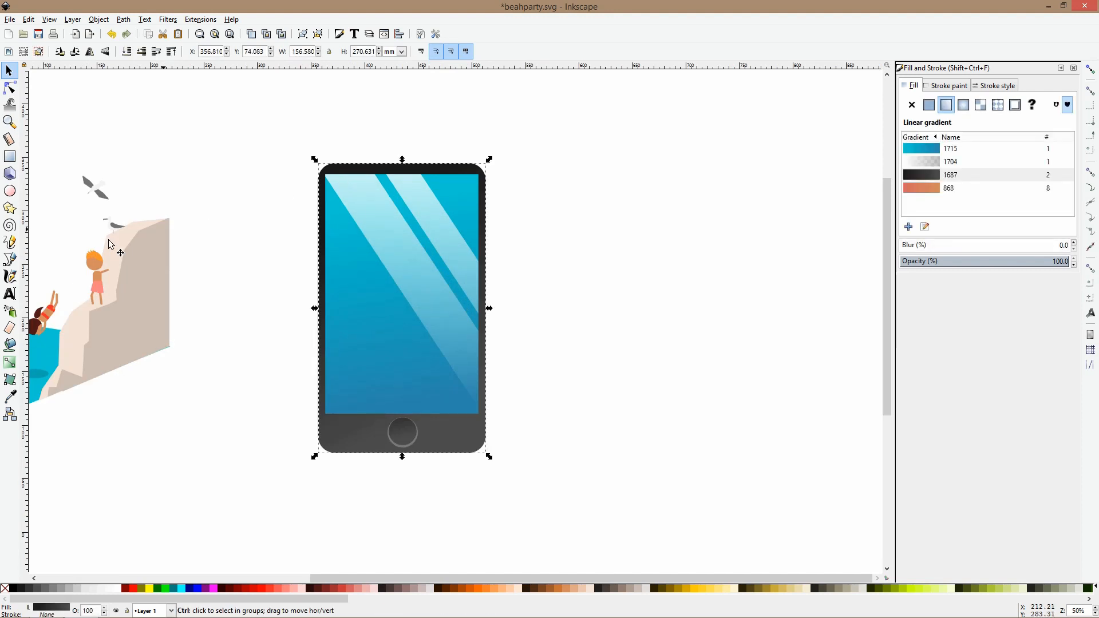
left_click(10, 363)
left_click_drag(439, 419, 483, 497)
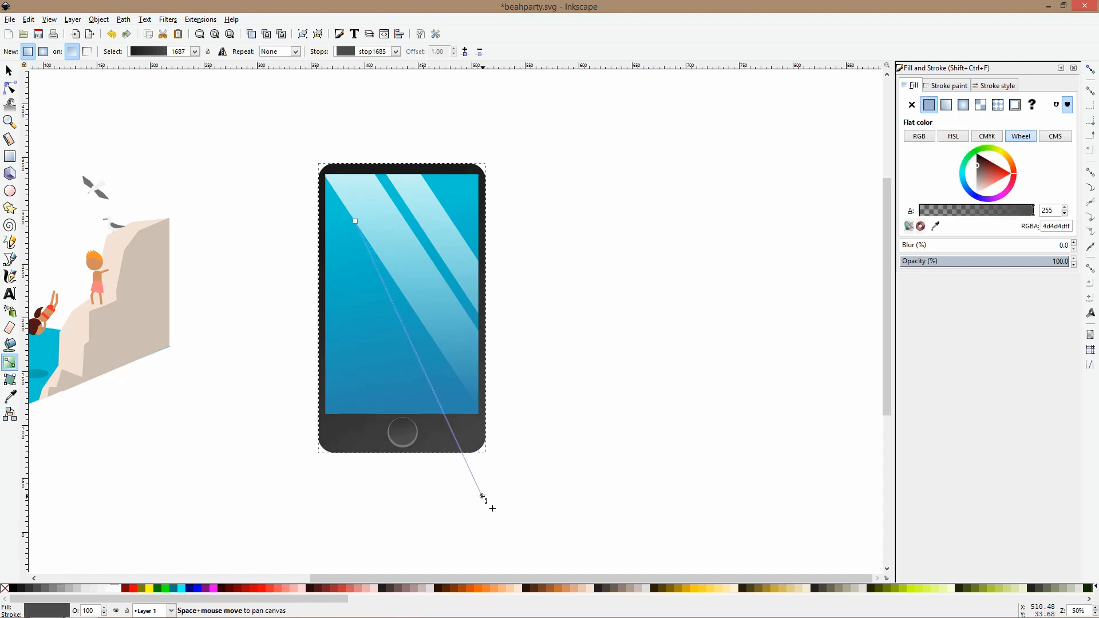
key("s")
Darken the front button circle by extending its gradient end below the button.
scroll(404, 439, "up", 2)
left_click(404, 439, "ctrl")
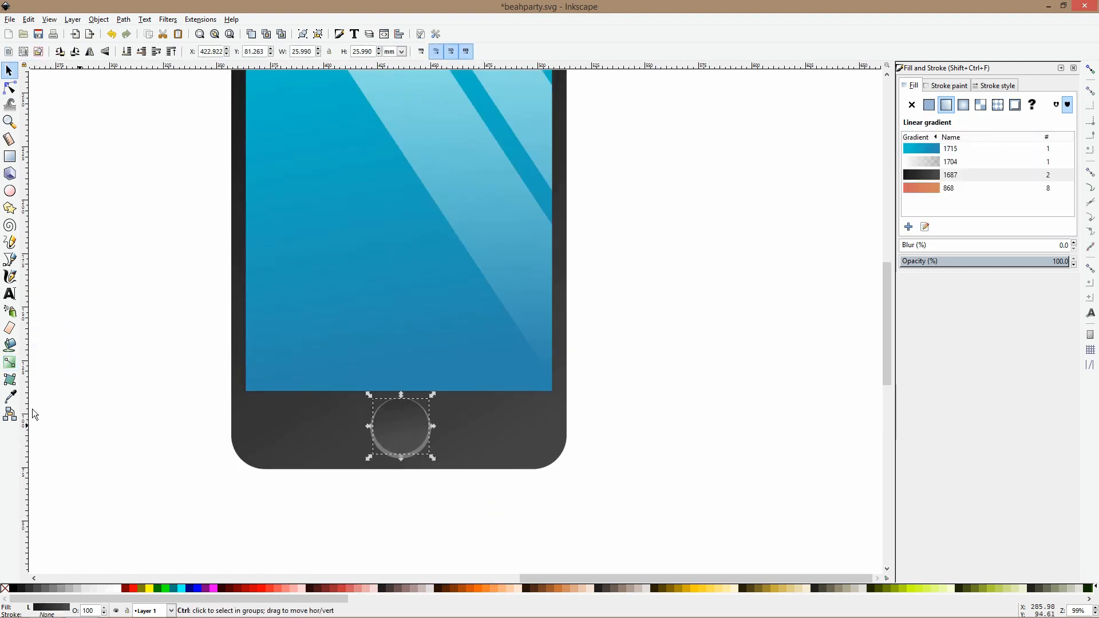
left_click(10, 363)
left_click_drag(399, 444, 407, 468)
key("s")
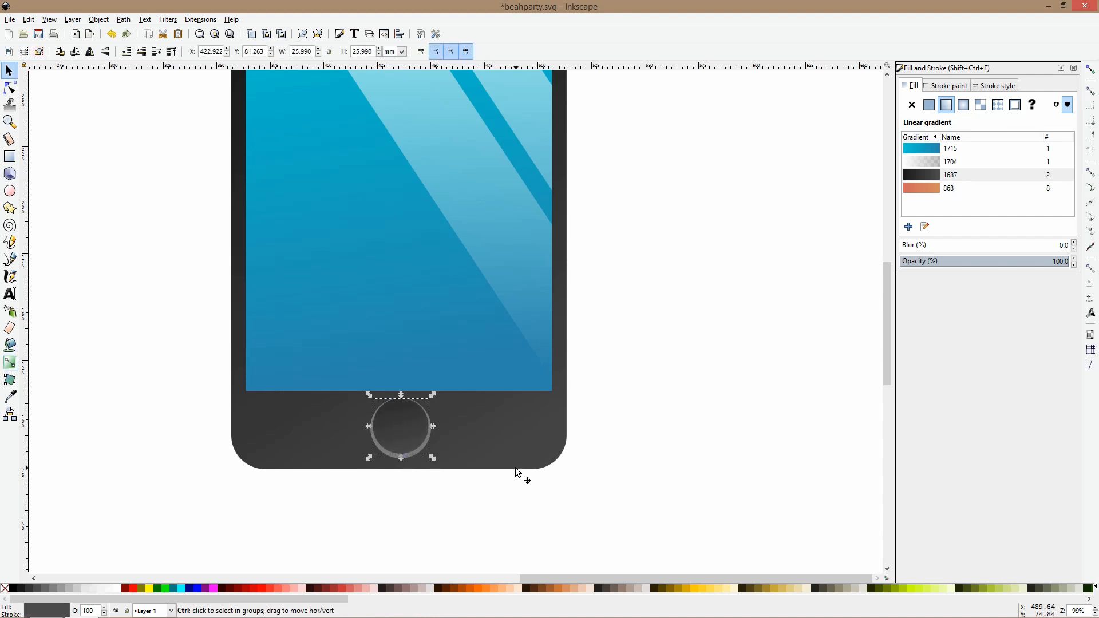
left_click(407, 471)
Give the button's light gray rear circle a horizontal linear gradient fading to transparent toward its left side.
left_click(405, 457)
left_click(10, 362)
scroll(354, 444, "up", 2)
left_click_drag(427, 470, 326, 458)
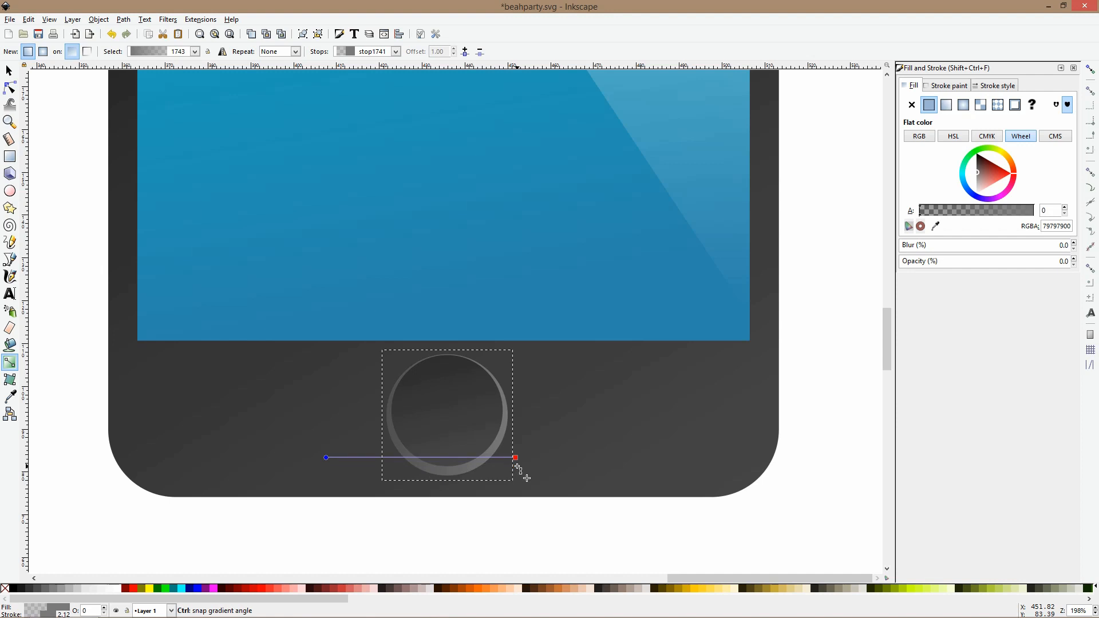
key("s")
scroll(517, 466, "down", 5)
left_click(584, 334)
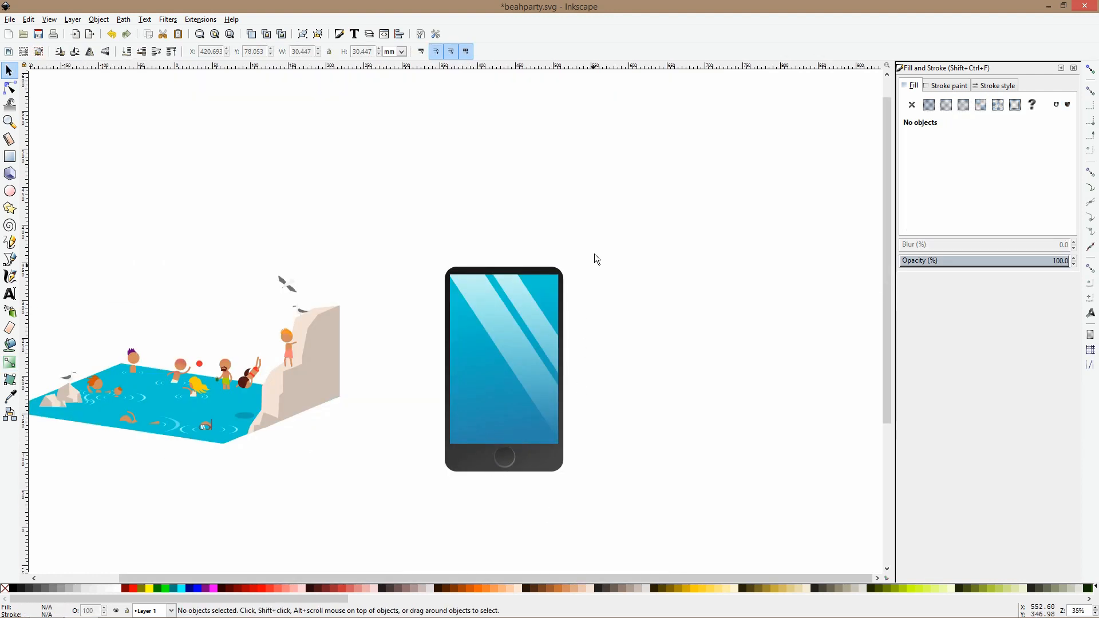
Group the five smartphone objects and move the group farther right, away from the pool scene.
scroll(563, 275, "up", 4)
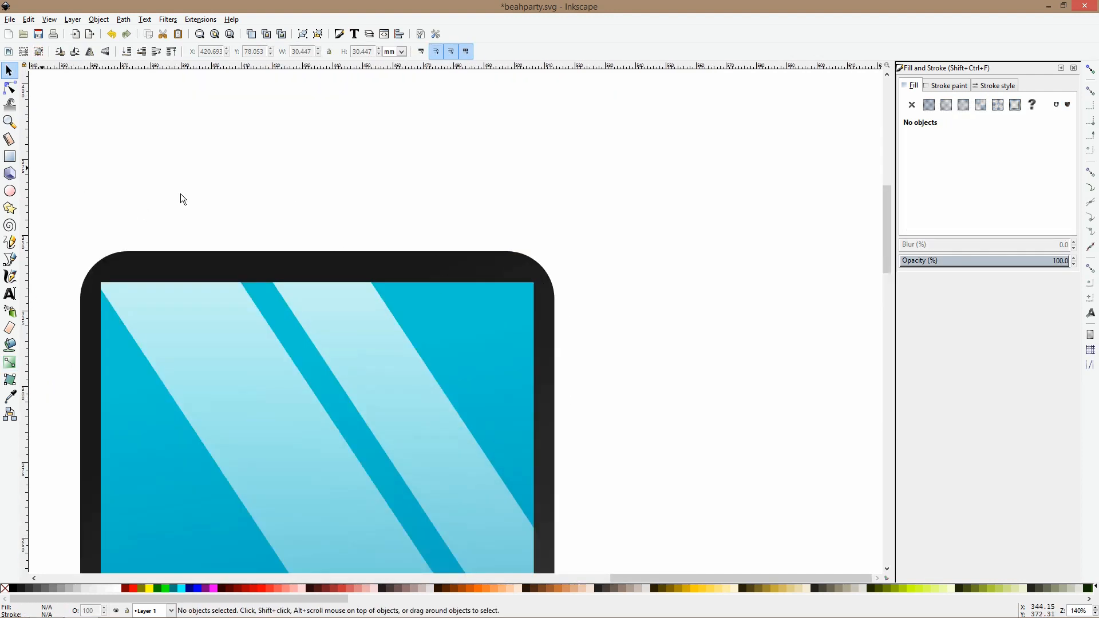
scroll(299, 201, "down", 5)
left_click_drag(288, 188, 472, 443)
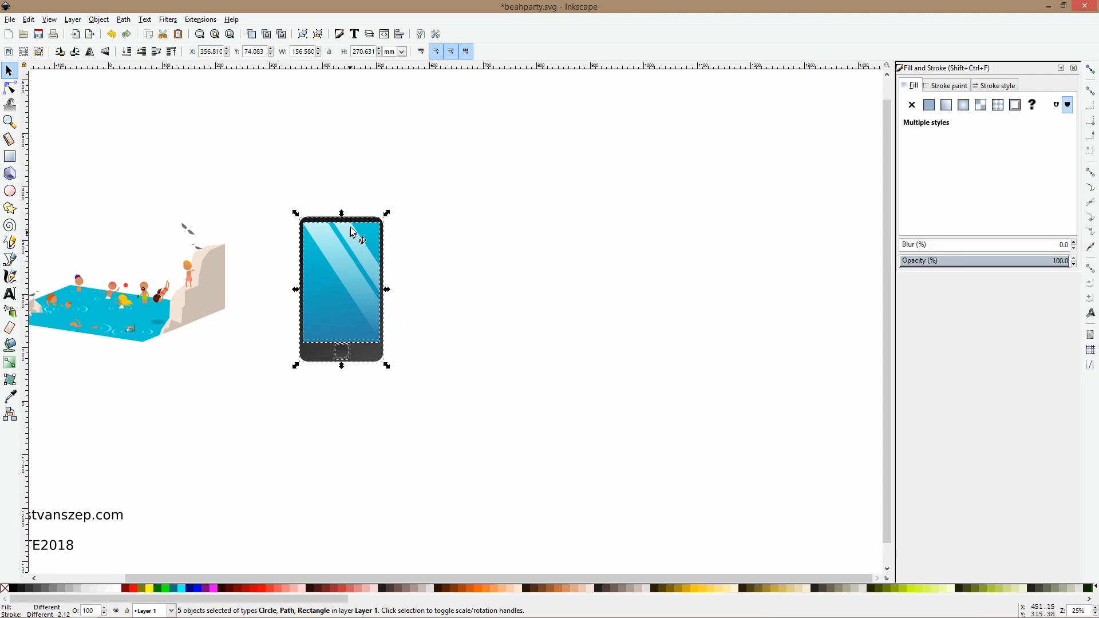
scroll(353, 232, "left", 6)
key("ctrl+g")
left_click_drag(507, 240, 640, 220)
scroll(640, 200, "up", 3)
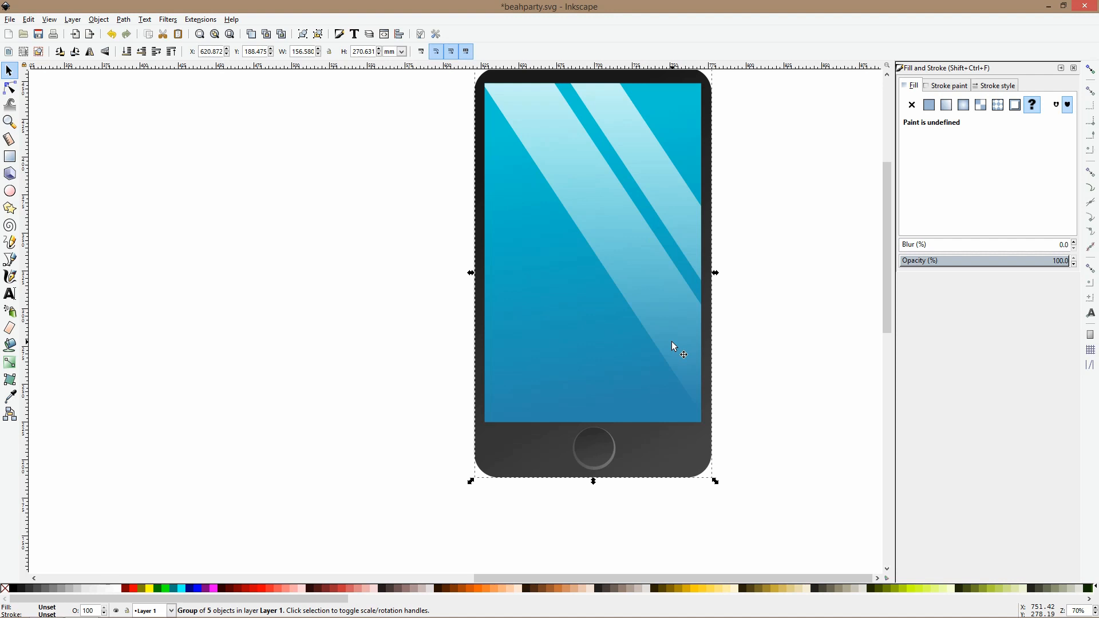
Inside the phone group, enlarge the glare path to about 181 by 276 mm and position it so it overlaps the whole screen.
scroll(654, 340, "up", 2)
double_click(624, 303)
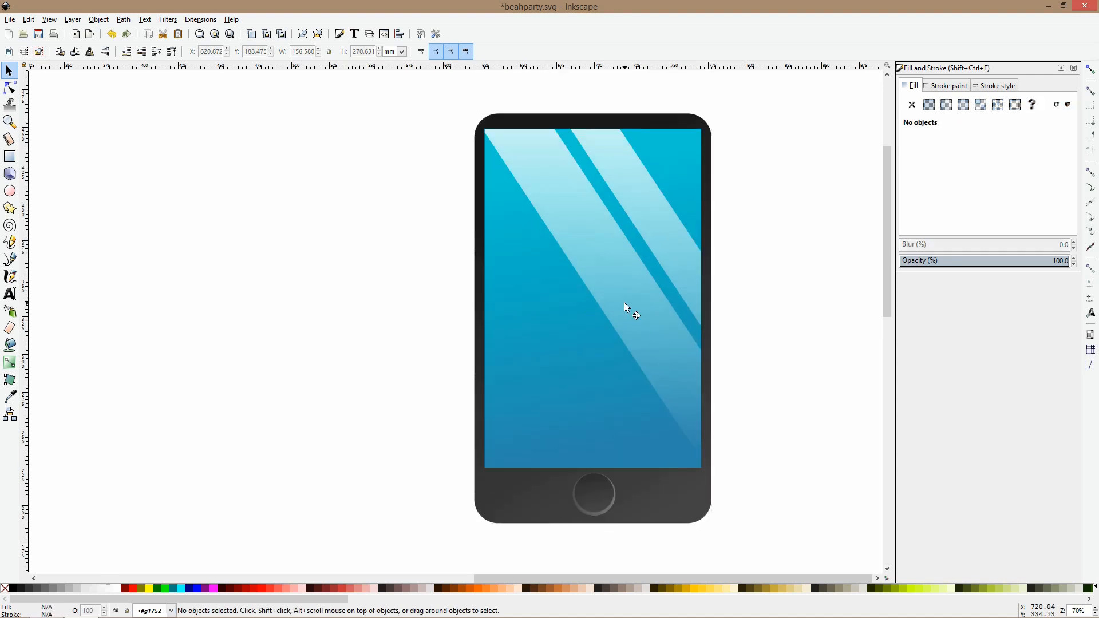
left_click_drag(626, 301, 593, 302)
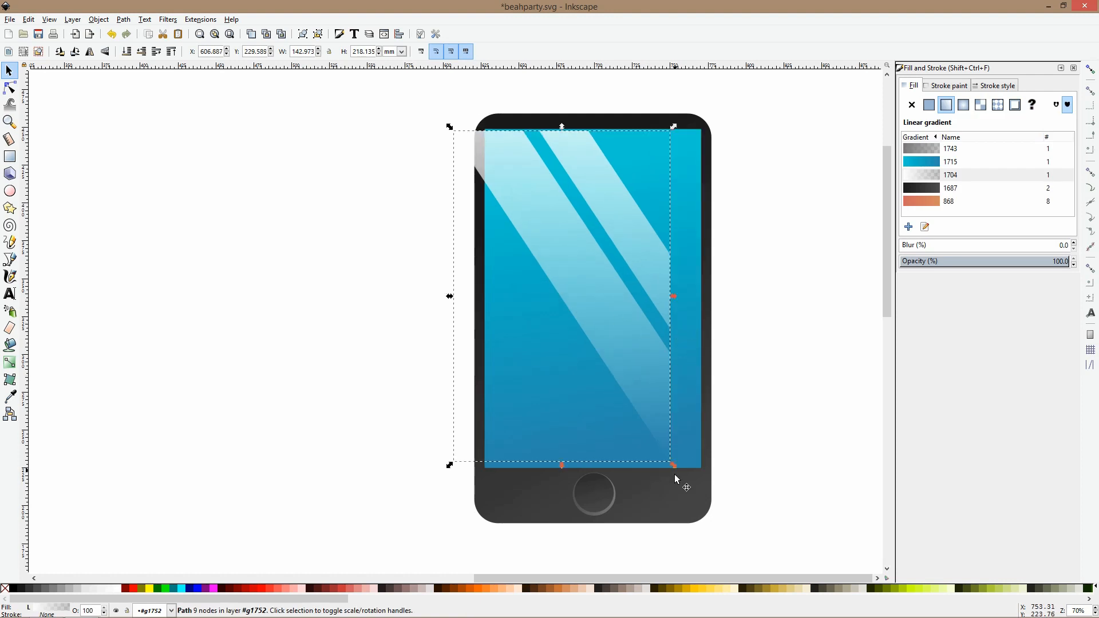
left_click_drag(675, 466, 737, 562)
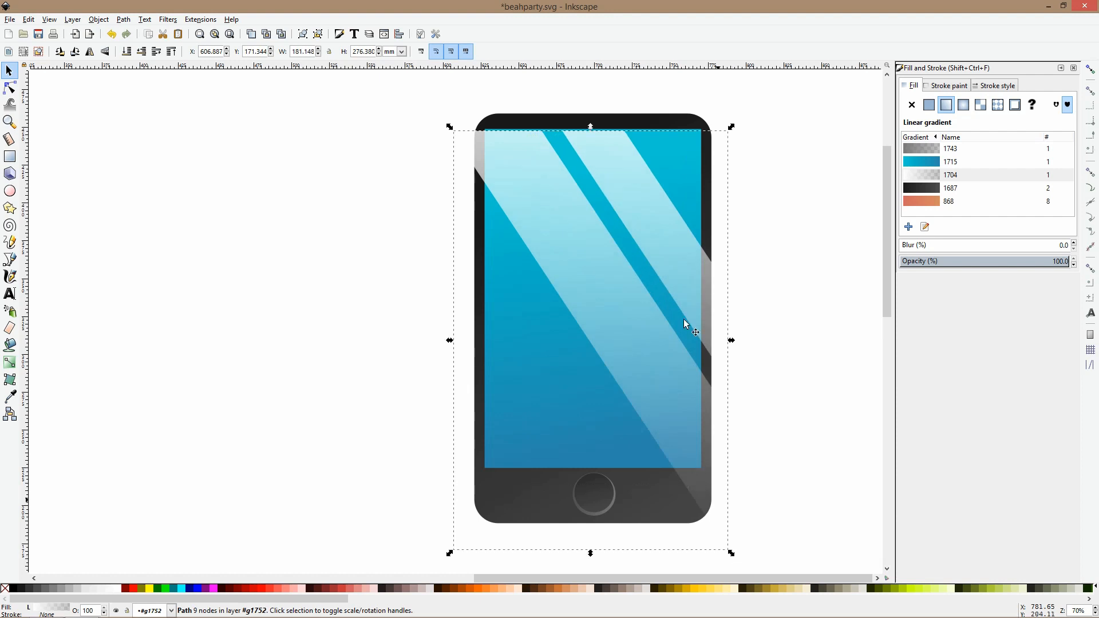
key("ctrl+z")
key("ctrl+z")
left_click(609, 270)
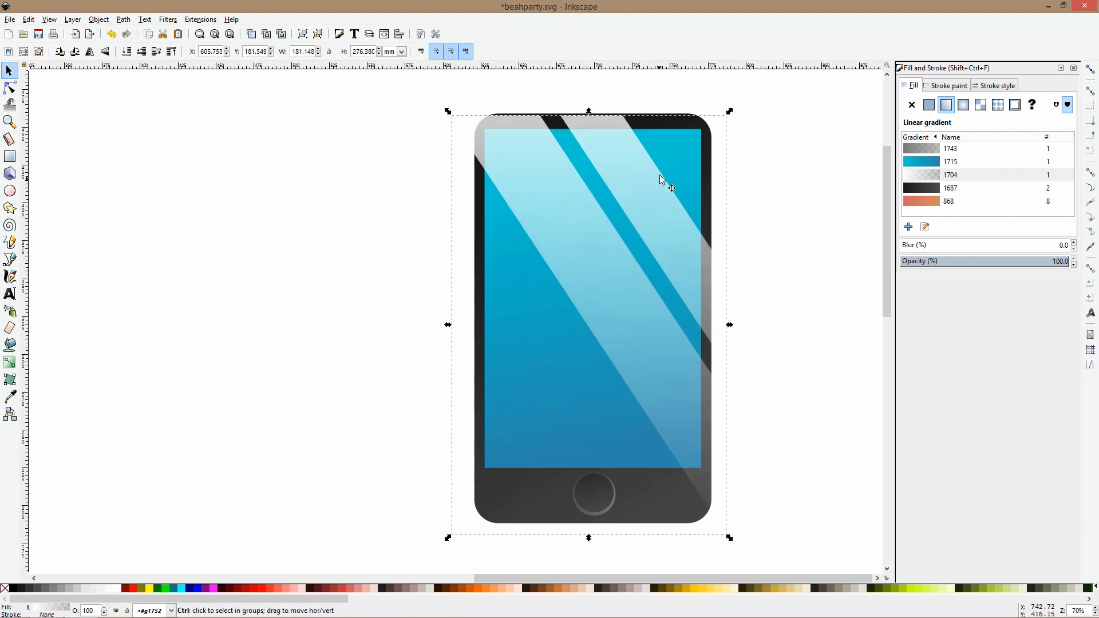
Duplicate the blue screen rectangle and intersect the copy with the glare path to trim the glare to the screen.
left_click(674, 164, "ctrl")
key("ctrl+d")
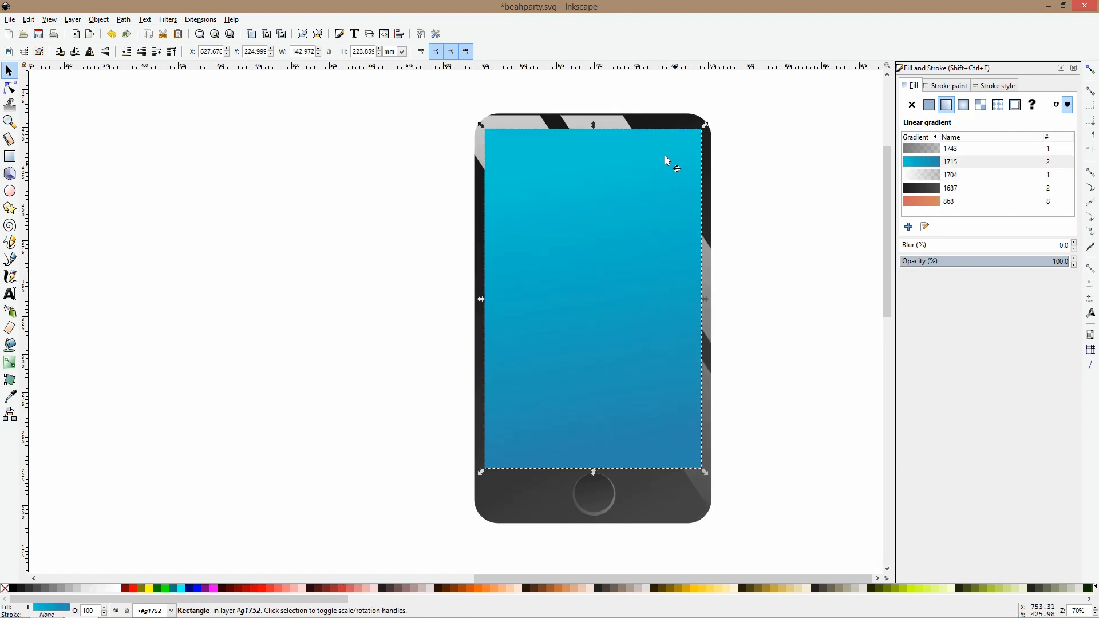
left_click(624, 122, "ctrl+shift")
key("ctrl+asterisk")
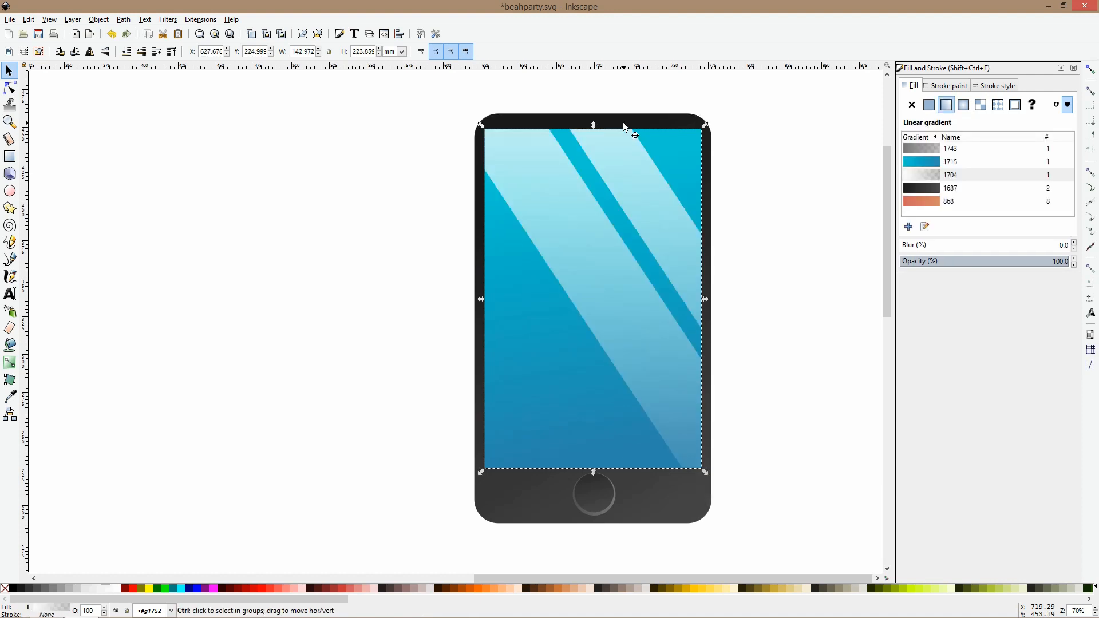
Soften the glare by moving its gradient start farther up-left and its end in to the phone's lower-right corner.
left_click(9, 363)
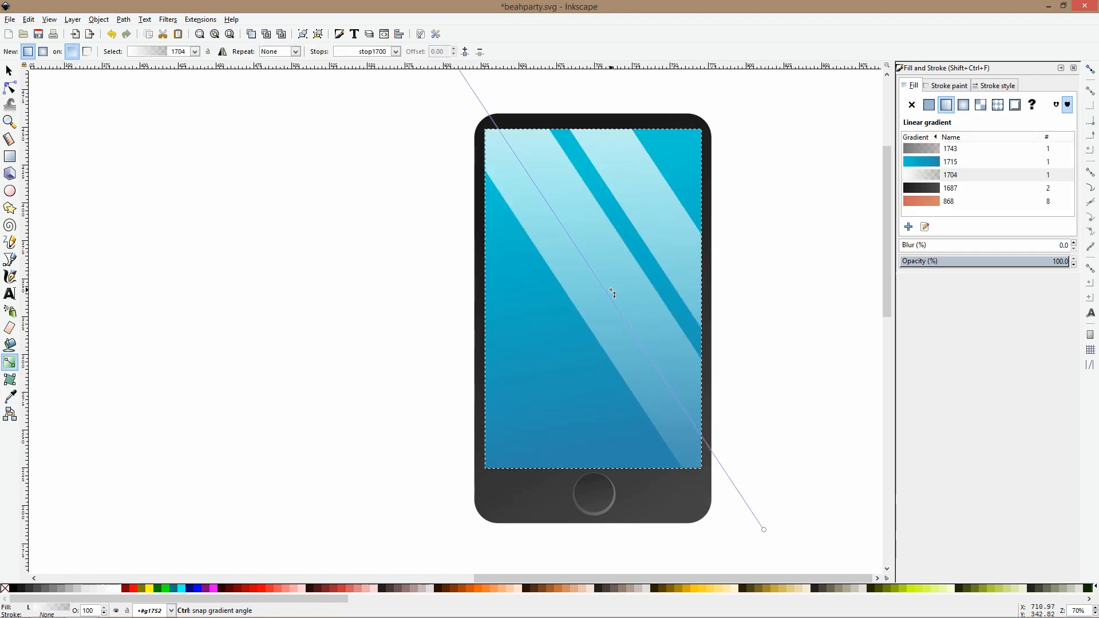
scroll(613, 293, "down", 4)
left_click_drag(547, 194, 535, 175)
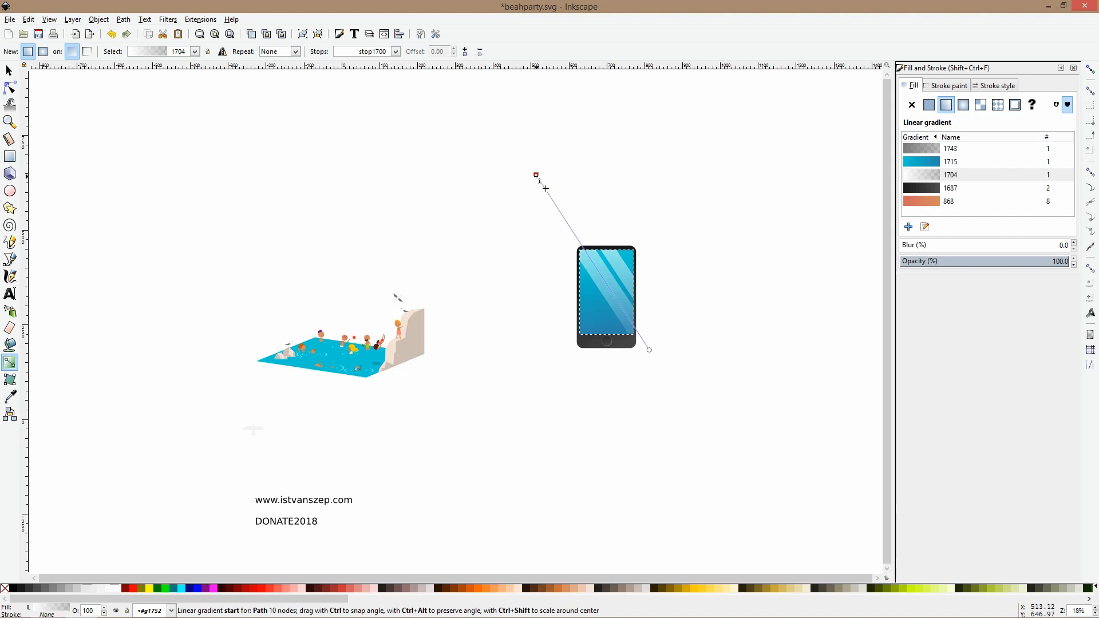
left_click(649, 349)
left_click_drag(650, 349, 638, 336)
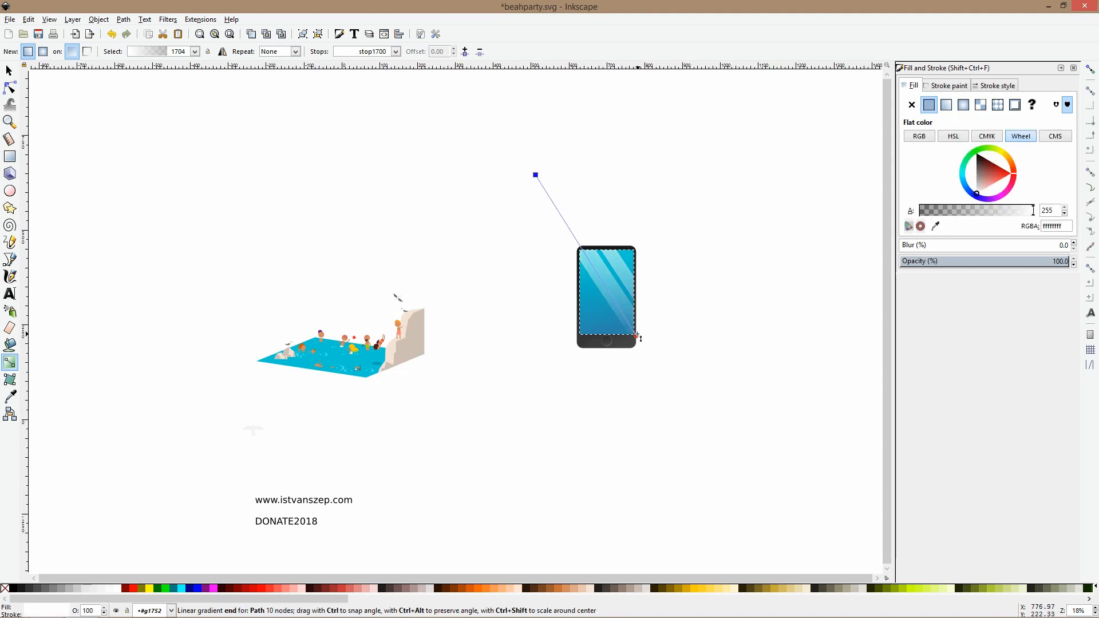
key("F1")
key("Escape")
scroll(632, 274, "up", 3)
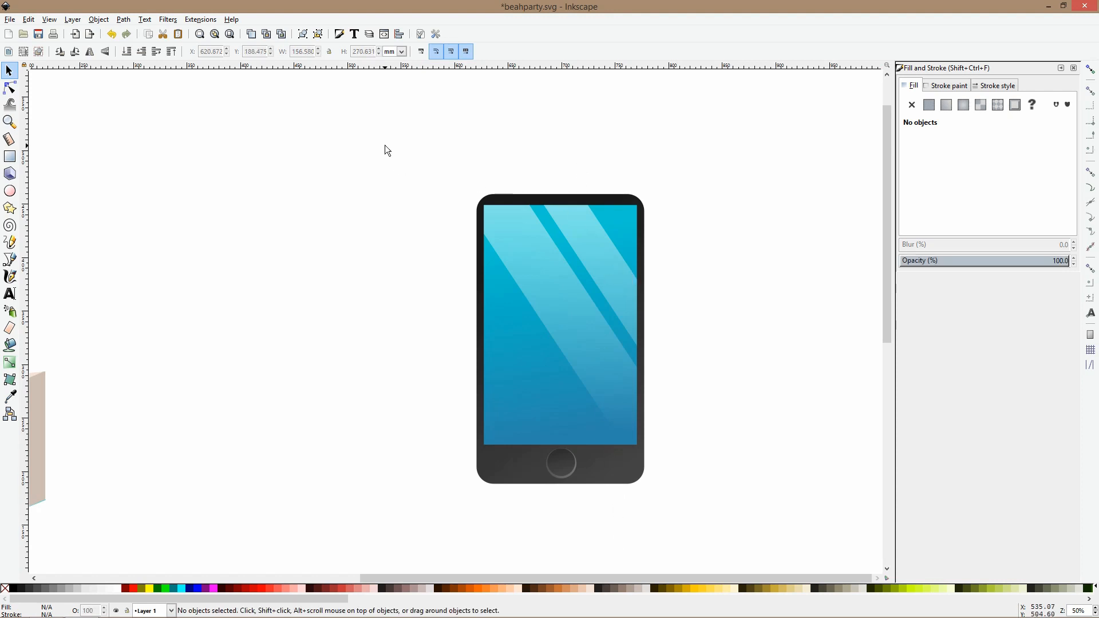
Move the phone group up and to the right, duplicate it, and place the copy over the pool.
left_click(498, 218)
scroll(540, 266, "down", 3)
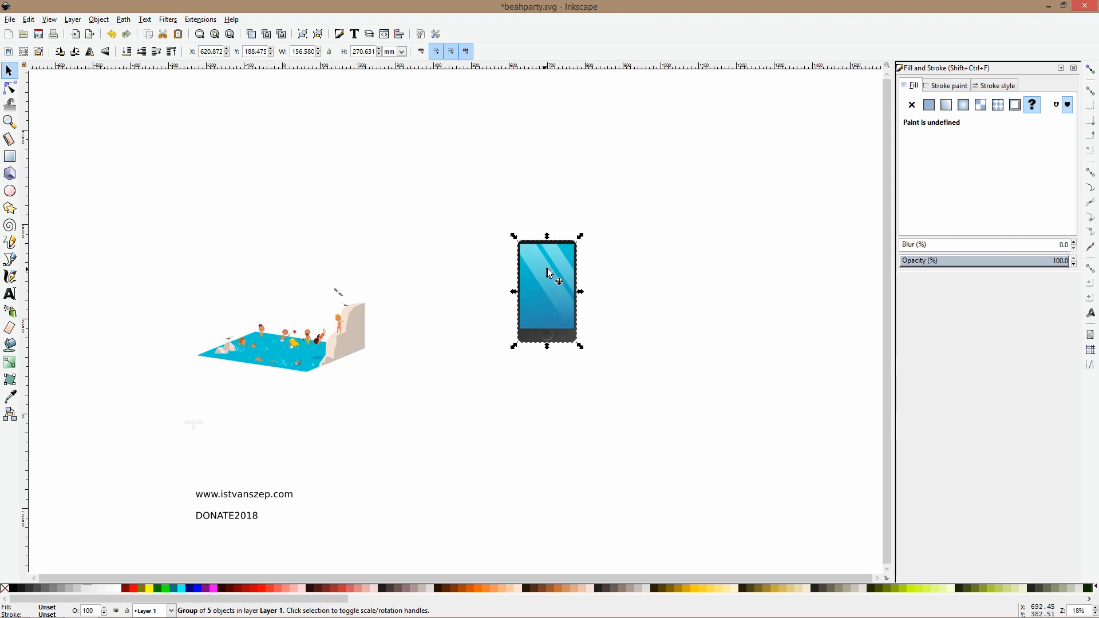
left_click_drag(544, 299, 577, 194)
key("ctrl+d")
left_click_drag(469, 174, 249, 370)
scroll(382, 286, "up", 3, "ctrl")
scroll(383, 286, "down", 3, "ctrl")
left_click_drag(412, 187, 516, 307)
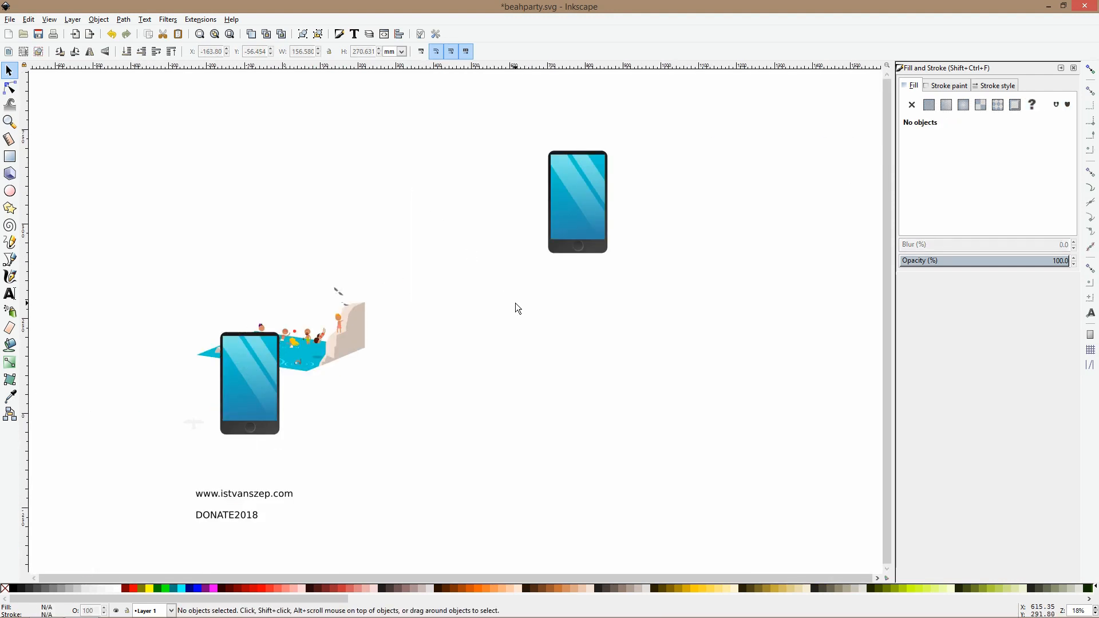
Move the faint white airplane to the right of the website text and the spare phone to the left of the texts.
left_click_drag(194, 429, 342, 491)
left_click_drag(589, 234, 164, 327)
scroll(229, 429, "down", 5)
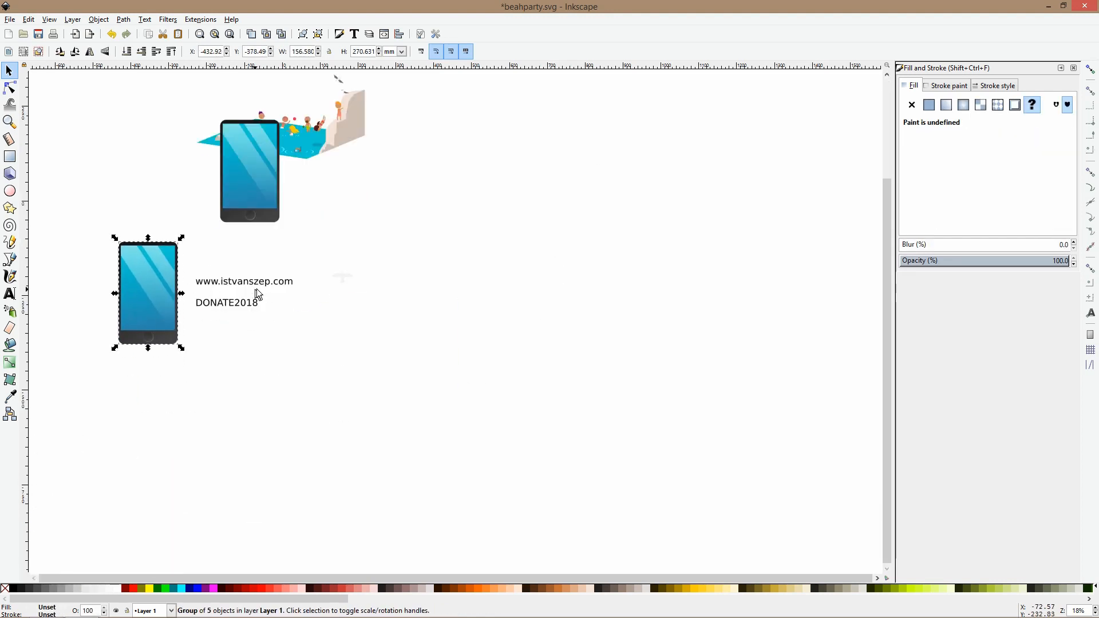
left_click_drag(152, 269, 141, 301)
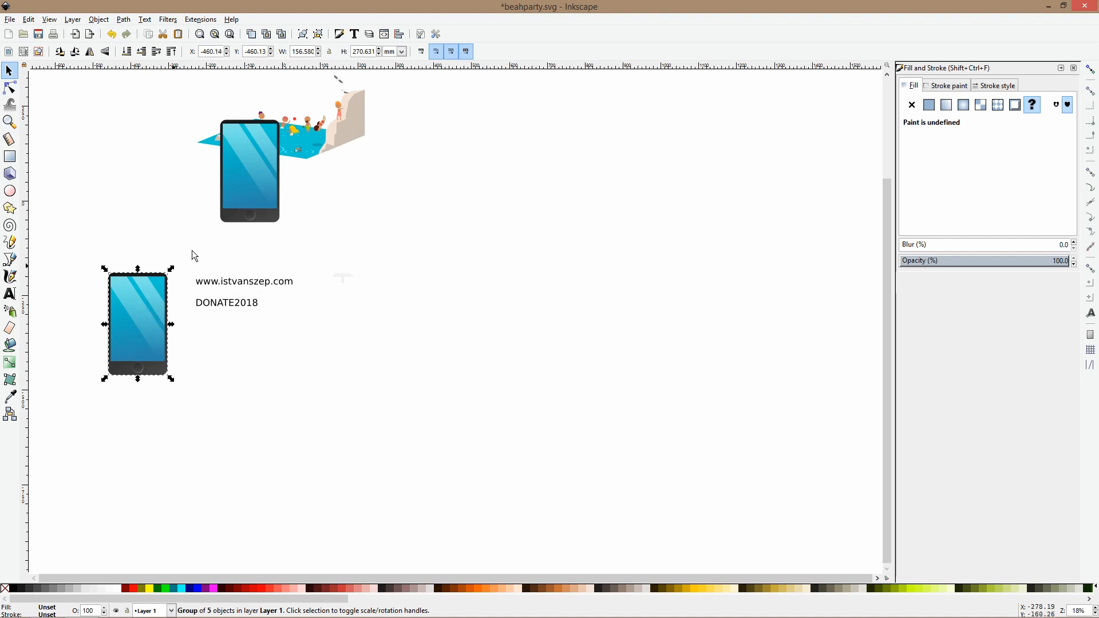
scroll(239, 247, "up", 2)
scroll(241, 252, "up", 1)
Enlarge the phone over the pool to about 222 by 384 mm and rotate it to a slightly tilted landscape orientation.
left_click_drag(240, 273, 360, 336)
left_click_drag(301, 265, 304, 183)
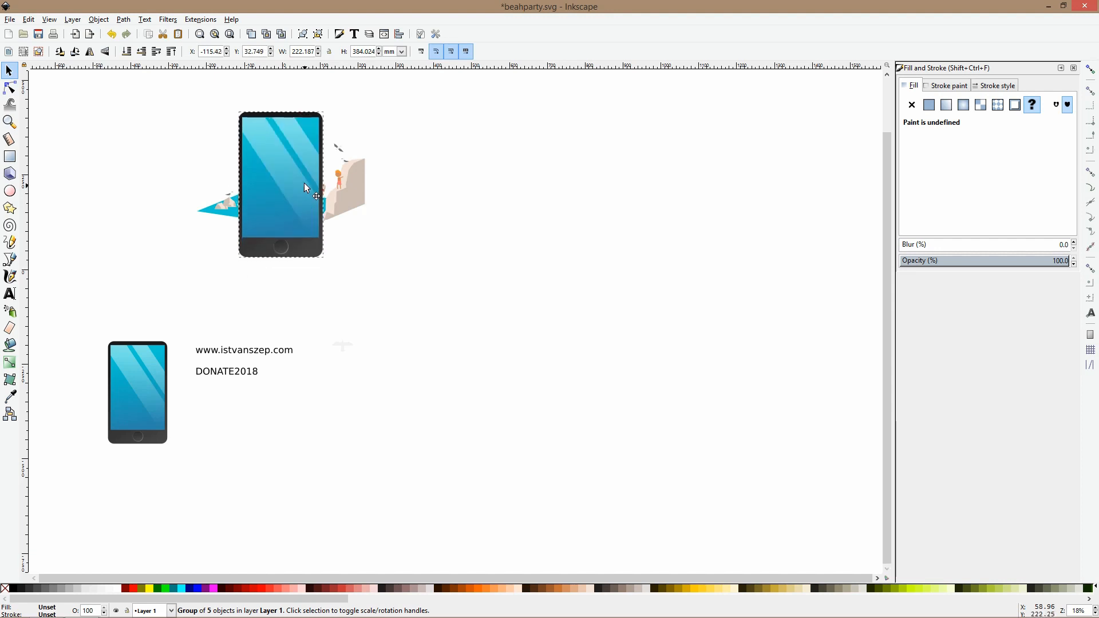
left_click(312, 210)
left_click_drag(324, 259, 408, 136)
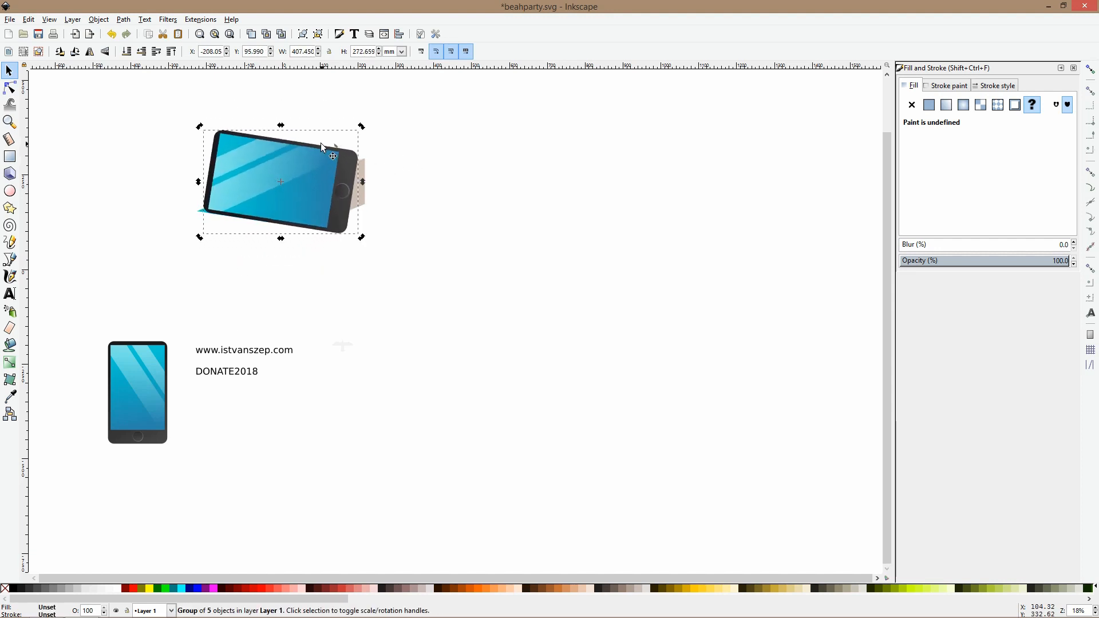
Place the landscape phone behind the swimmers and rocks and shift it up and left.
scroll(320, 142, "up", 6)
left_click_drag(296, 294, 294, 315)
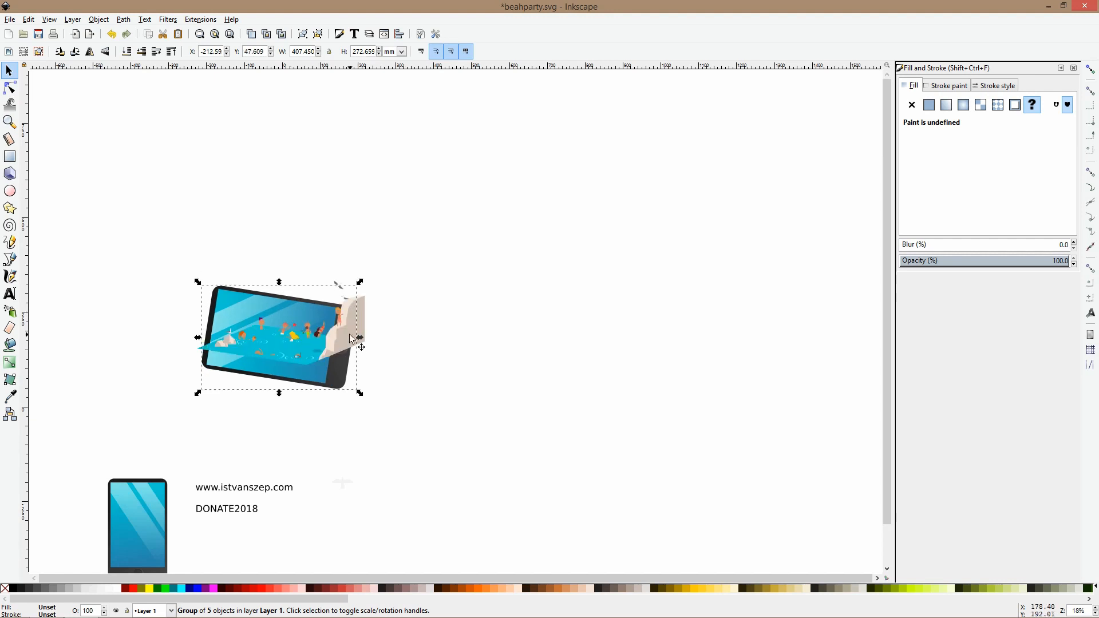
mouse_move(215, 296)
left_mouse_down()
mouse_move(203, 288)
mouse_move(209, 273)
mouse_move(208, 284)
left_mouse_up()
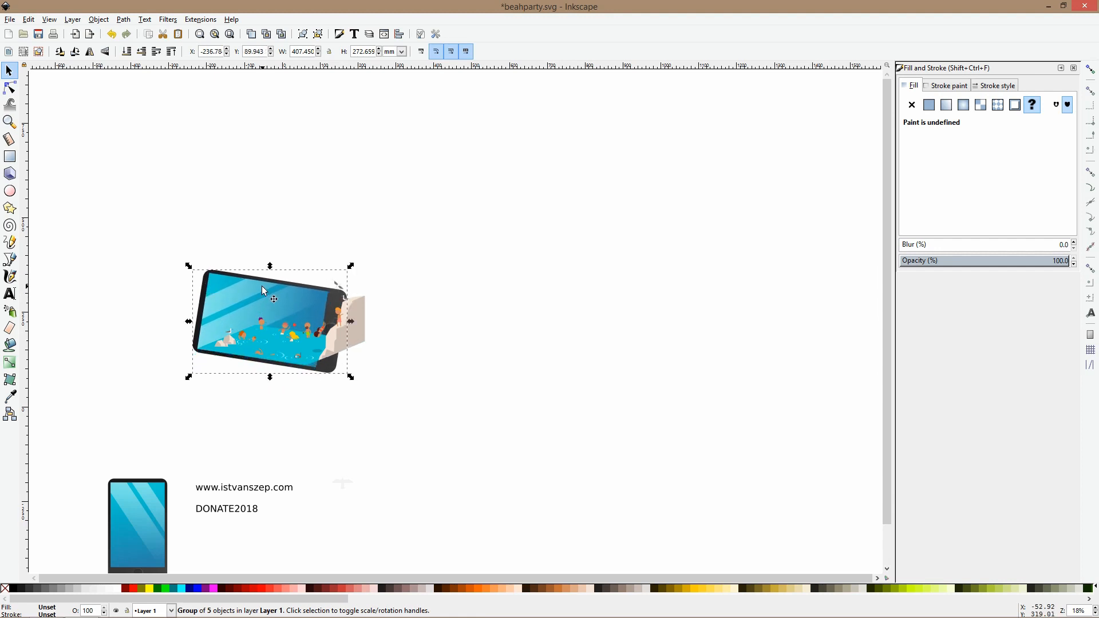
Flatten and skew the phone into perspective, about 455 by 69 mm, and align its left corner with the pool's left corner.
left_click_drag(270, 268, 293, 361)
left_click(290, 327)
left_click(289, 310)
scroll(288, 311, "up", 4)
scroll(335, 359, "down", 2)
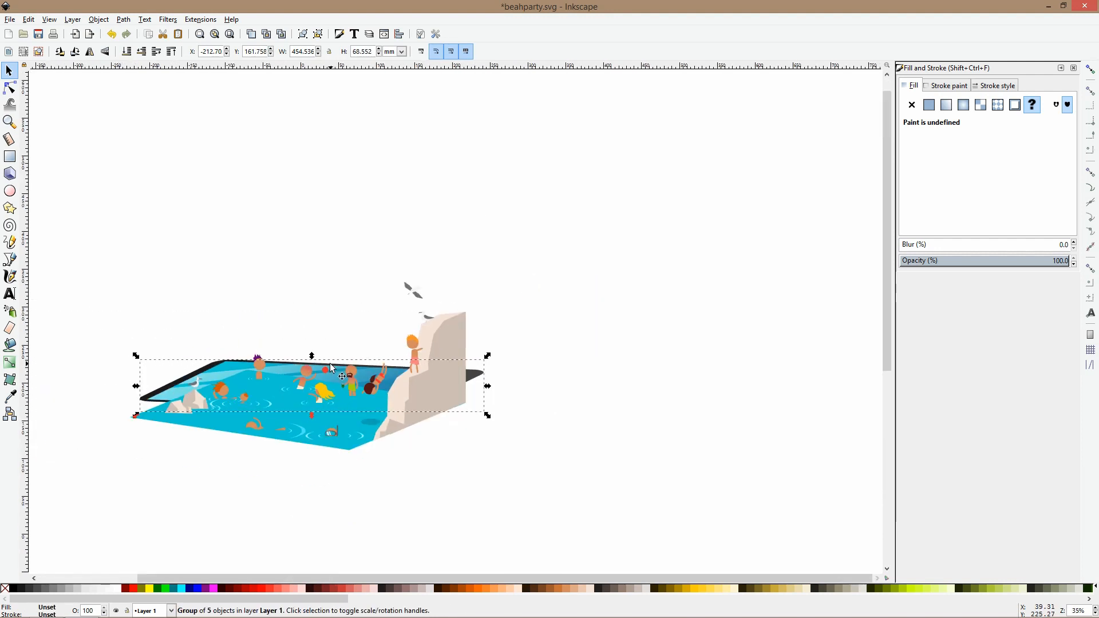
left_click_drag(223, 368, 170, 422)
Delete the flat blue water rectangle and stretch the phone upward to a height of about 106 mm.
left_click(160, 421, "ctrl")
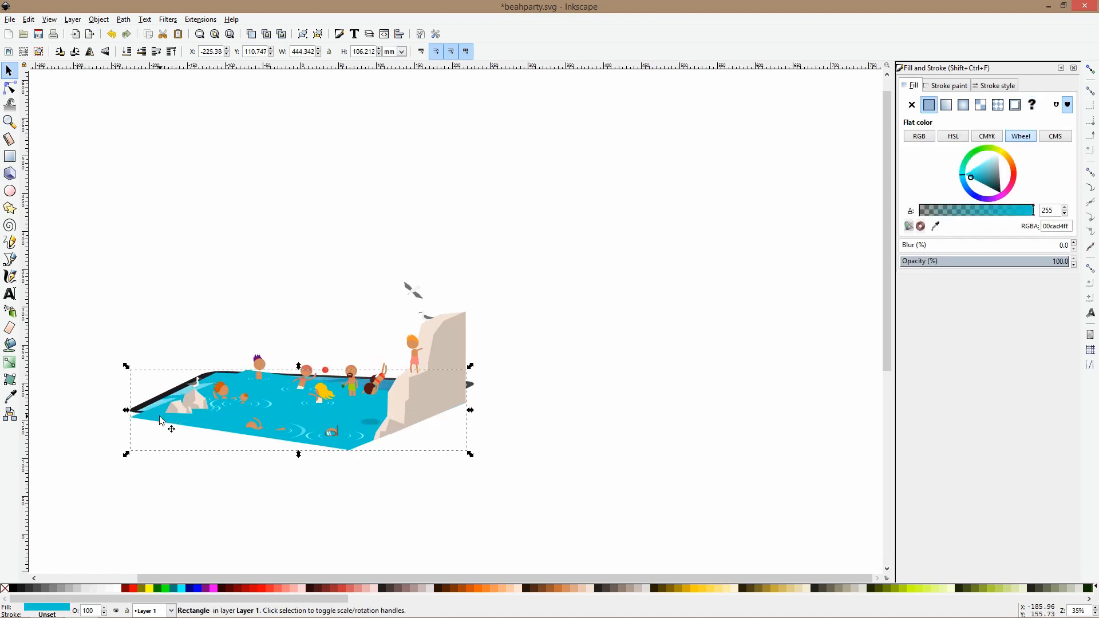
key("Delete")
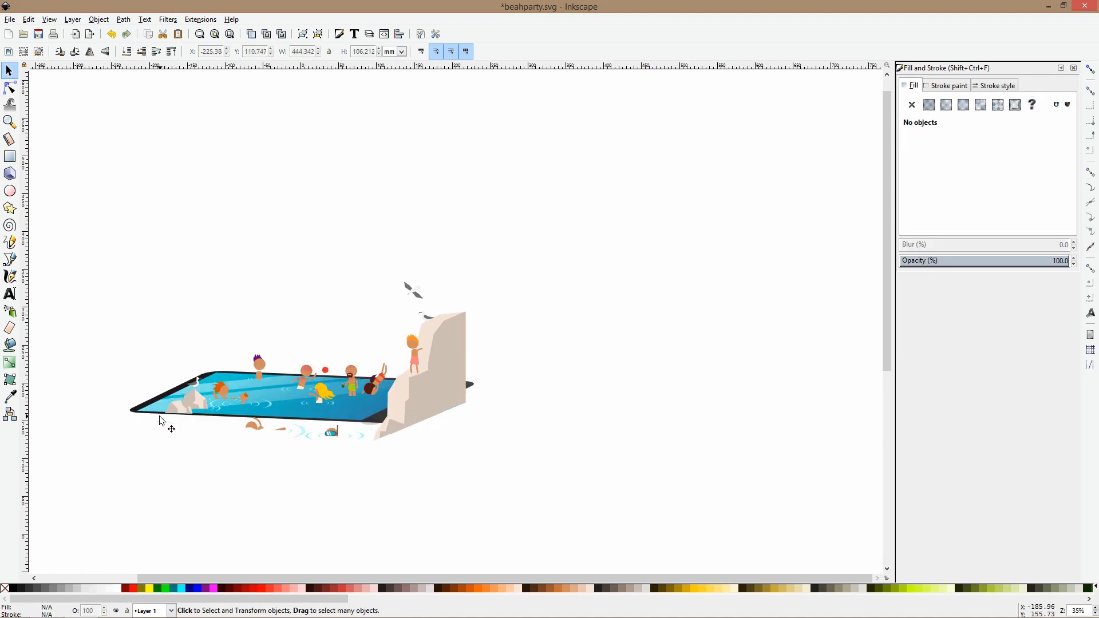
left_click(356, 415)
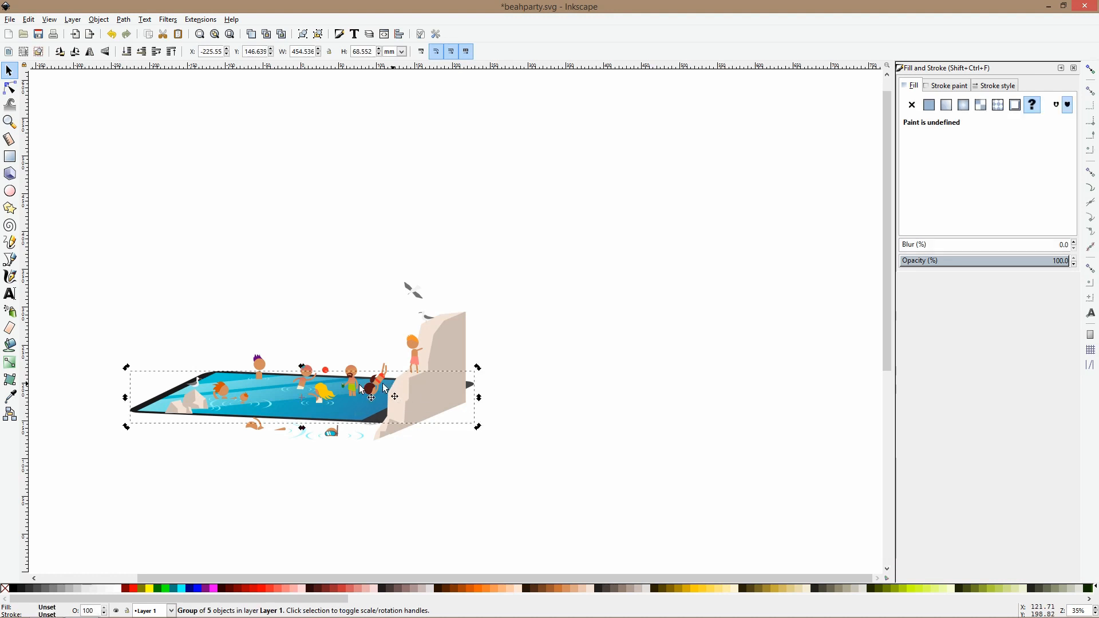
left_click(306, 378)
left_click_drag(298, 370, 301, 339)
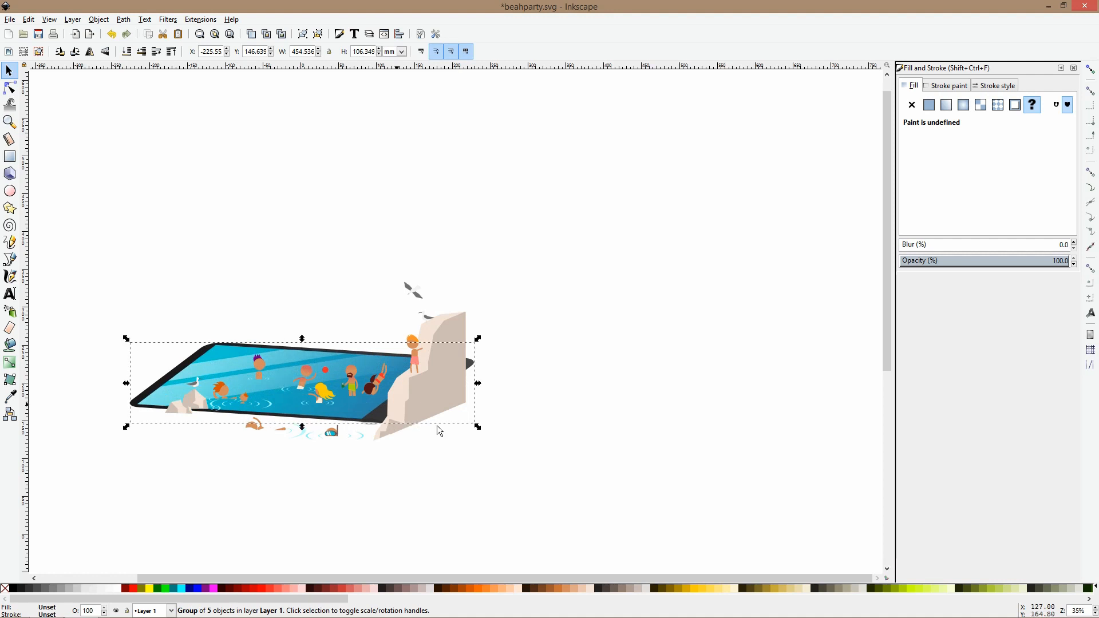
Enlarge the phone to about 572 by 172 mm and center it beneath the swimmers and cliff.
left_click_drag(484, 434, 568, 504)
left_click_drag(524, 403, 483, 412)
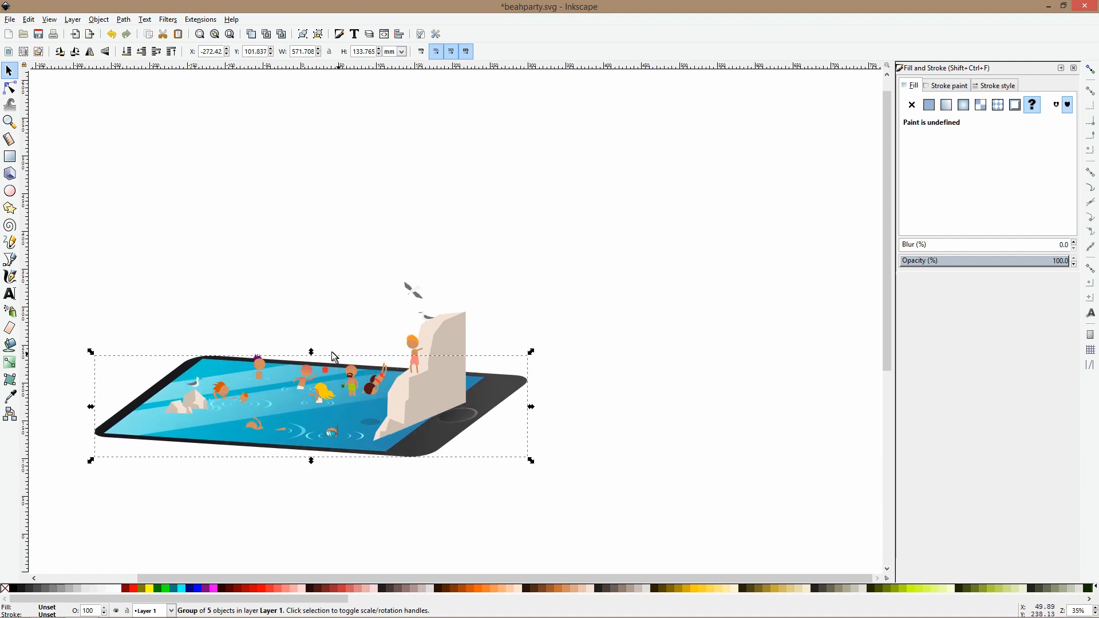
left_click_drag(311, 351, 311, 342)
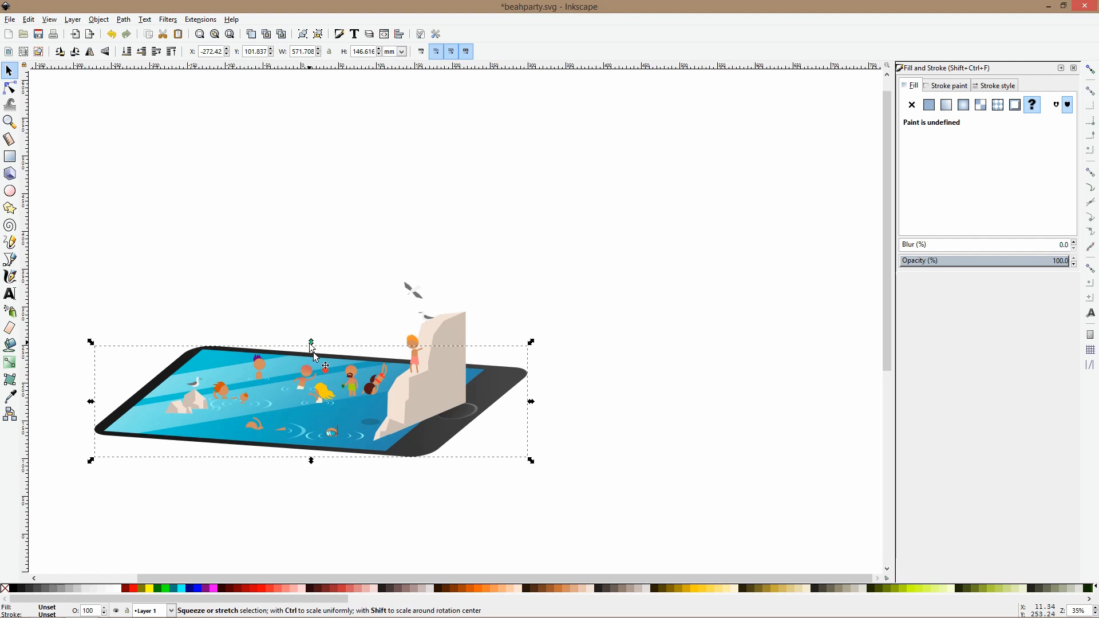
left_click_drag(532, 463, 532, 480)
left_click(532, 482)
scroll(498, 435, "down", 3)
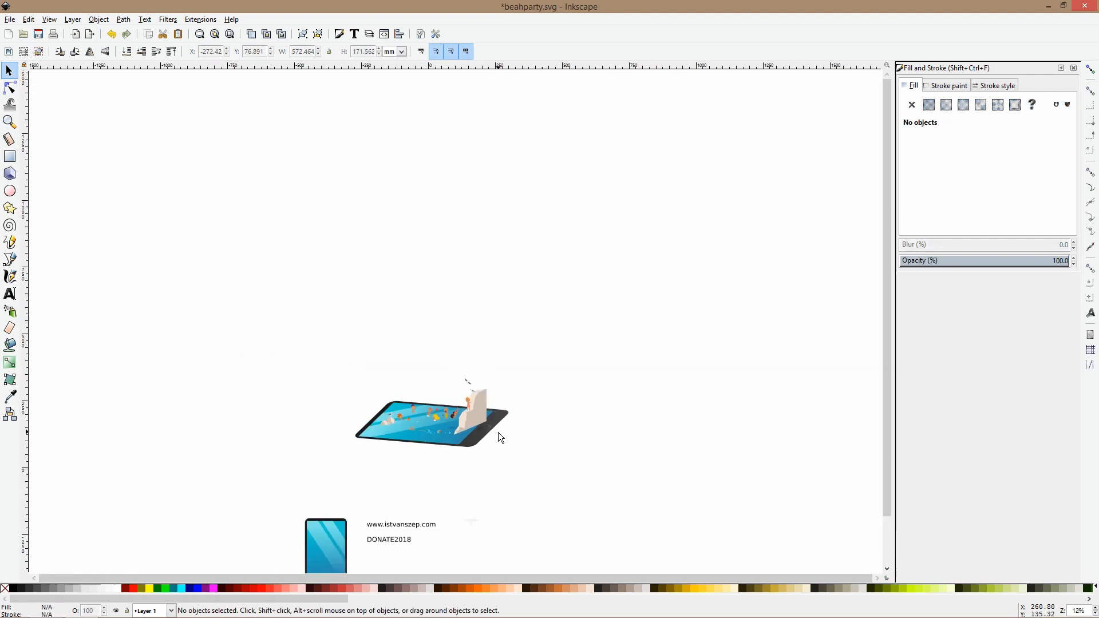
Flatten the perspective phone to a height of about 139 mm and shift it slightly up and right.
scroll(475, 440, "up", 2)
left_click(464, 435)
left_click_drag(377, 361, 379, 383)
left_click_drag(441, 438, 446, 429)
left_click(495, 352)
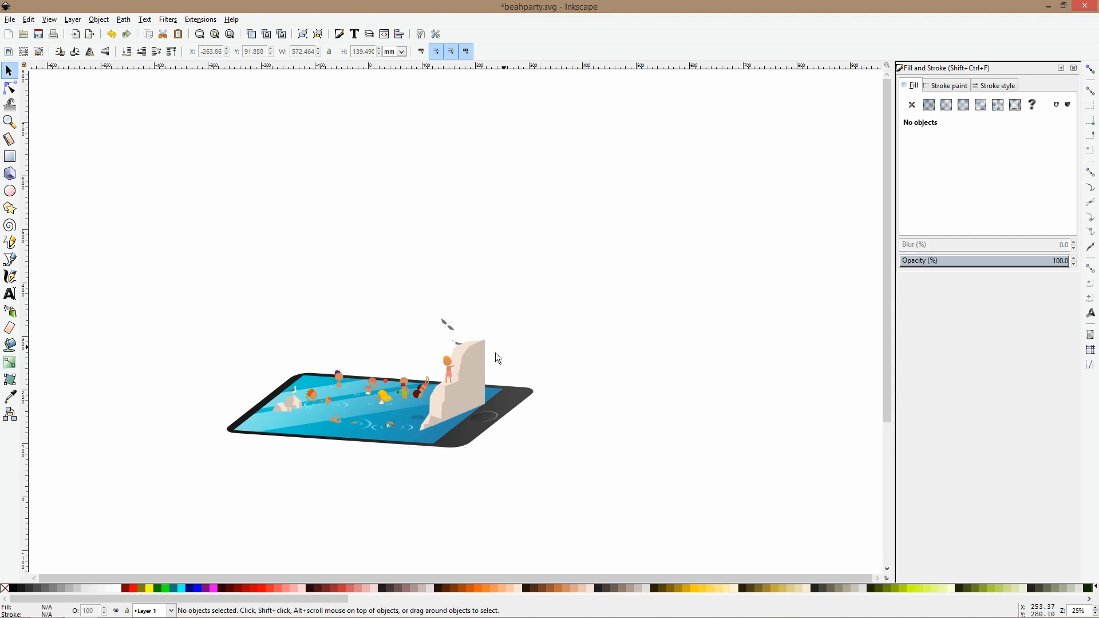
Group the pieces of the upper flying bird above the cliff.
scroll(466, 375, "up", 2, "ctrl")
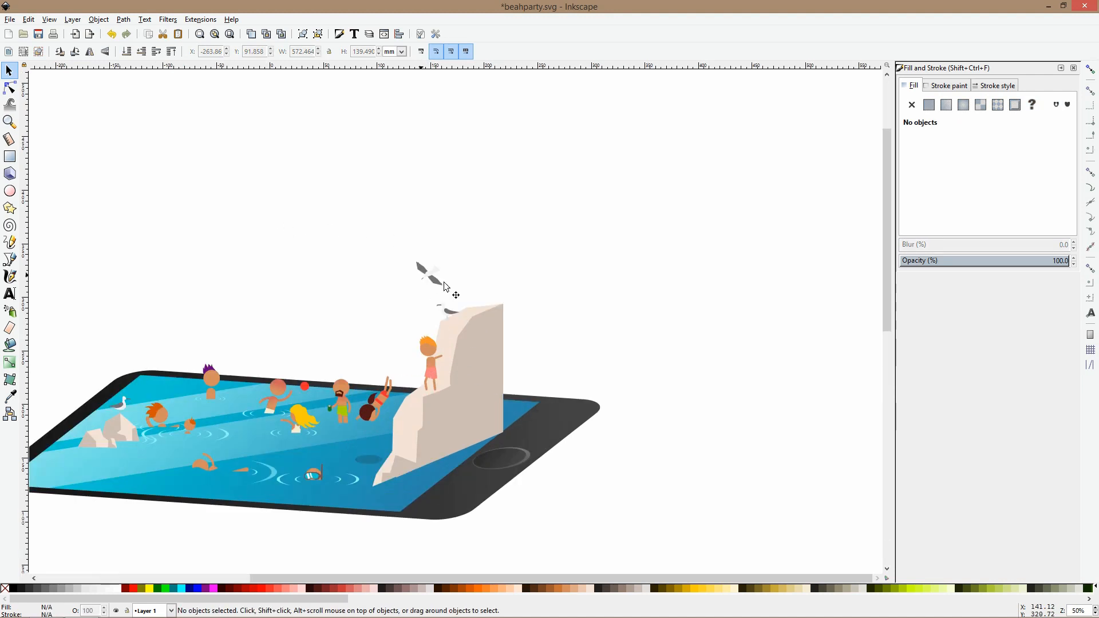
left_click(447, 286)
left_click_drag(347, 219, 480, 292)
key("ctrl+g")
left_click(449, 312)
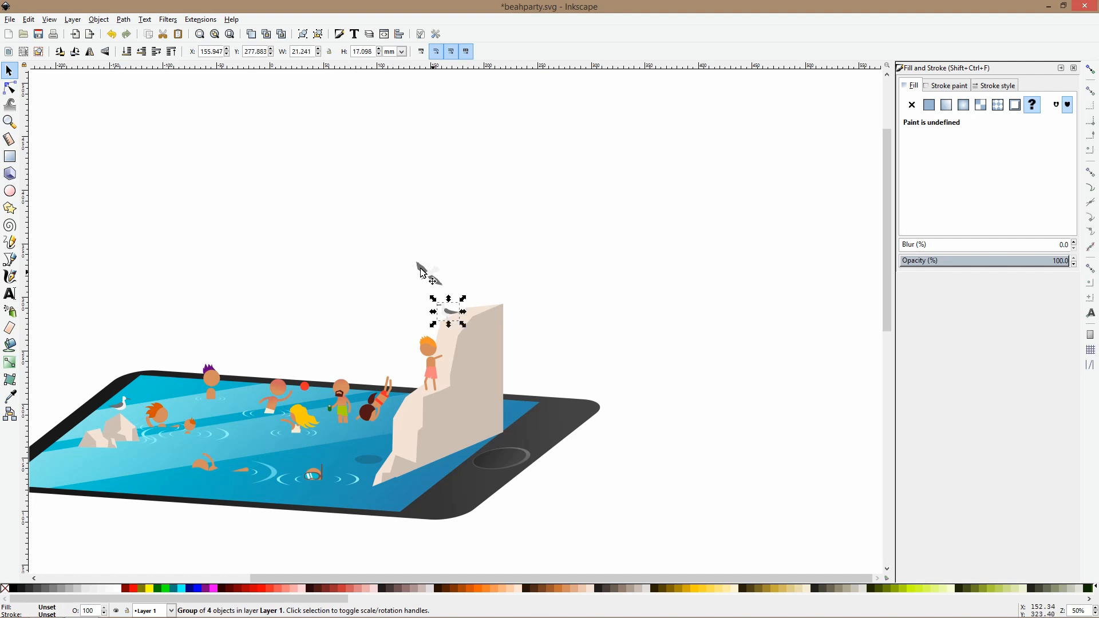
Move the cliff with its standing figure and birds slightly right, and nudge the bearded swimmer to the right.
left_click_drag(351, 221, 546, 517)
left_click_drag(475, 416, 496, 410)
left_click(352, 390)
left_click_drag(352, 391, 368, 394)
left_click(355, 351)
Delete the surplus nodes along the bottom edge of the cliff's shaded face to straighten it.
scroll(389, 377, "down", 3, "ctrl")
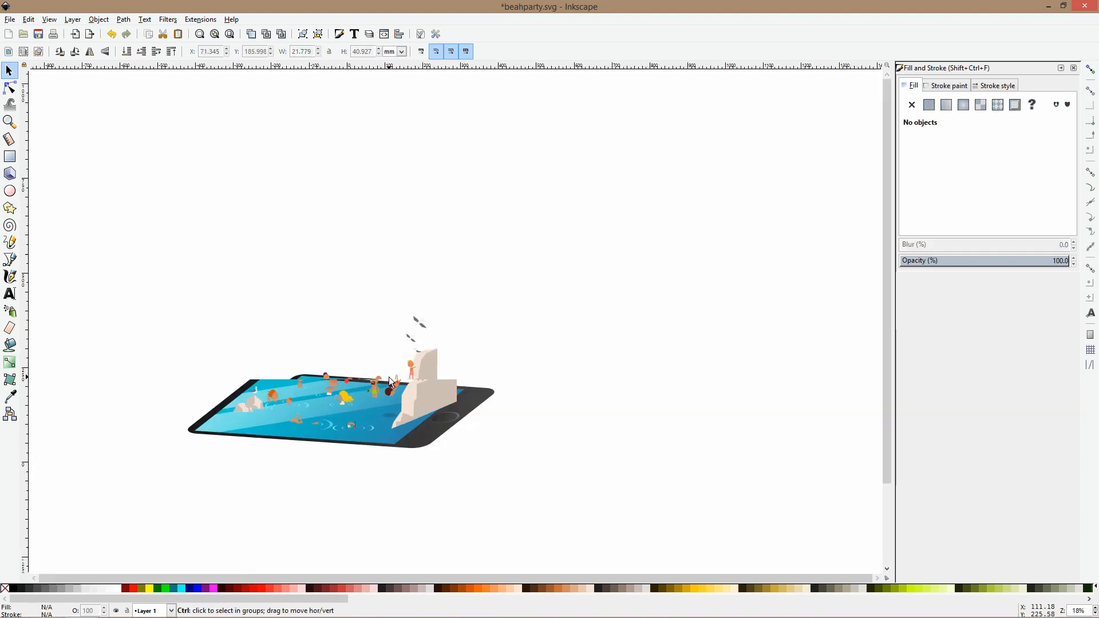
scroll(391, 381, "up", 2, "ctrl")
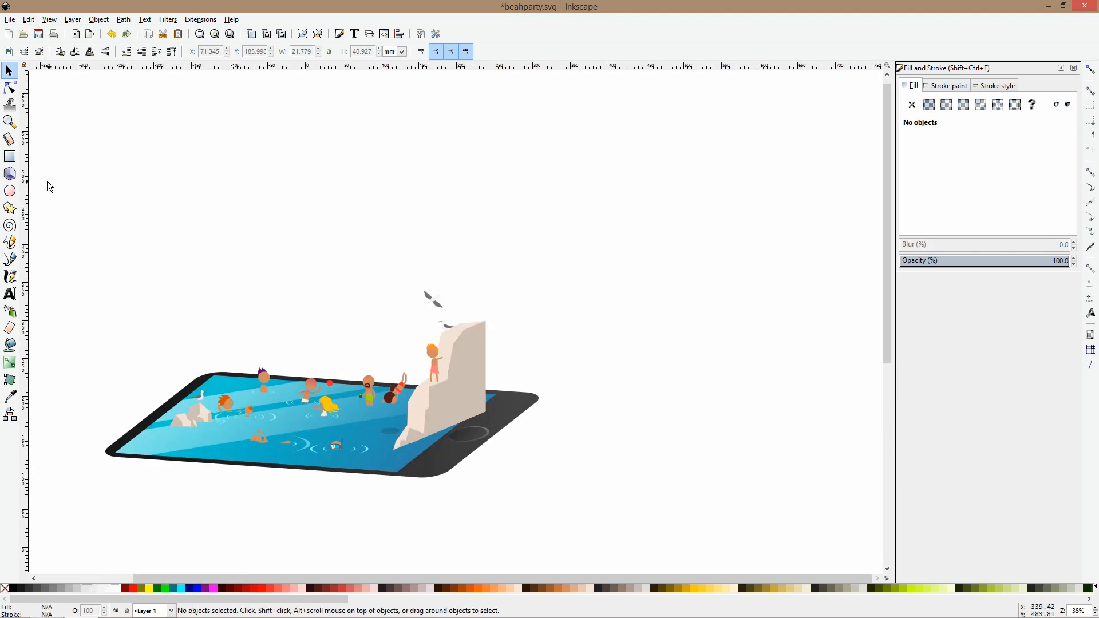
left_click(9, 88)
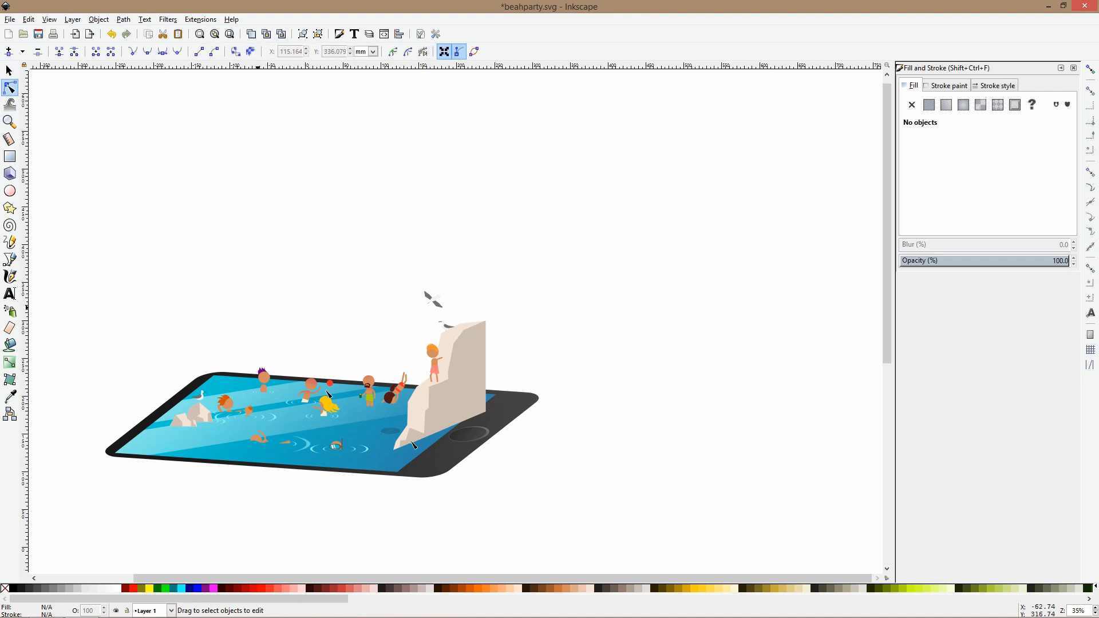
scroll(447, 454, "up", 2, "ctrl")
left_click(418, 339)
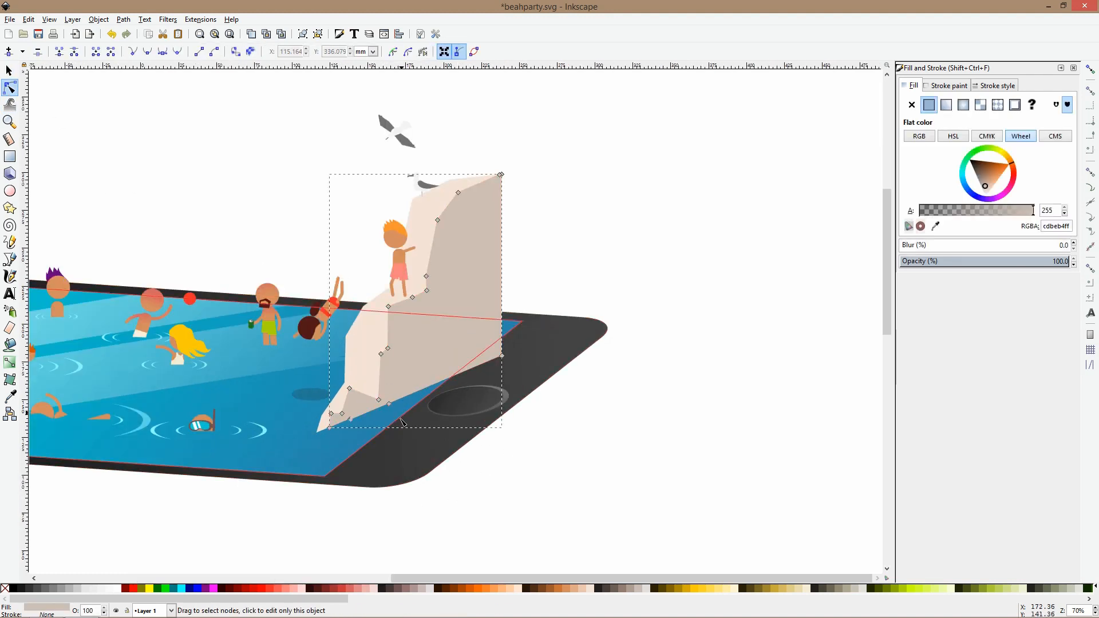
scroll(383, 414, "up", 3, "ctrl")
left_click(403, 388)
left_click_drag(335, 458, 279, 419)
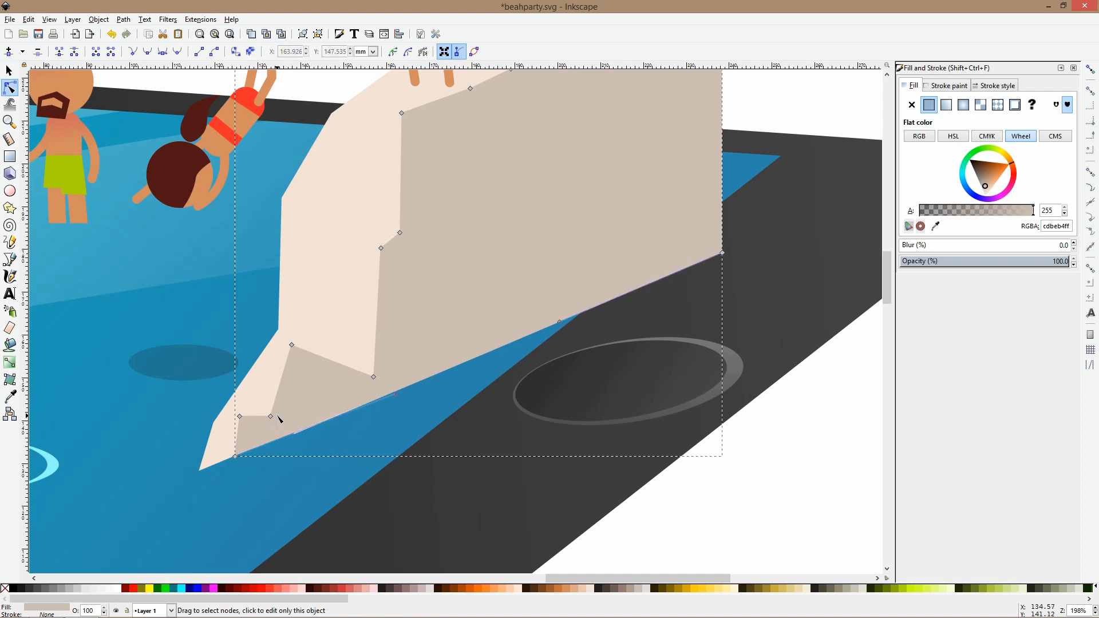
Delete the extra bottom-edge node of the cliff's light face so its base runs straight.
left_click(562, 329)
left_click(562, 329)
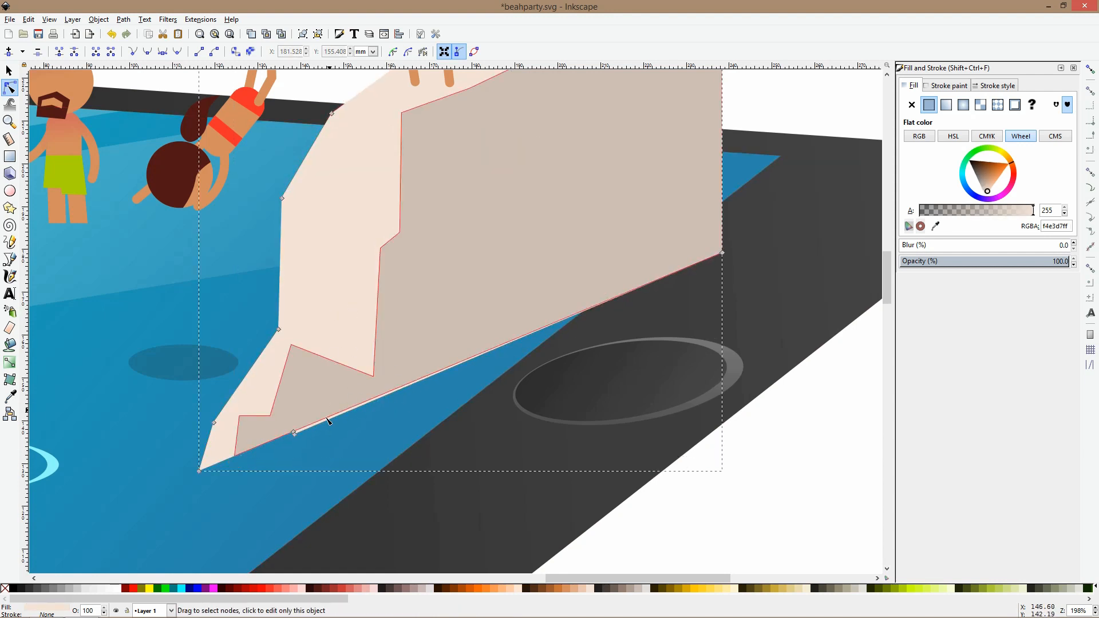
left_click(292, 430)
key("Delete")
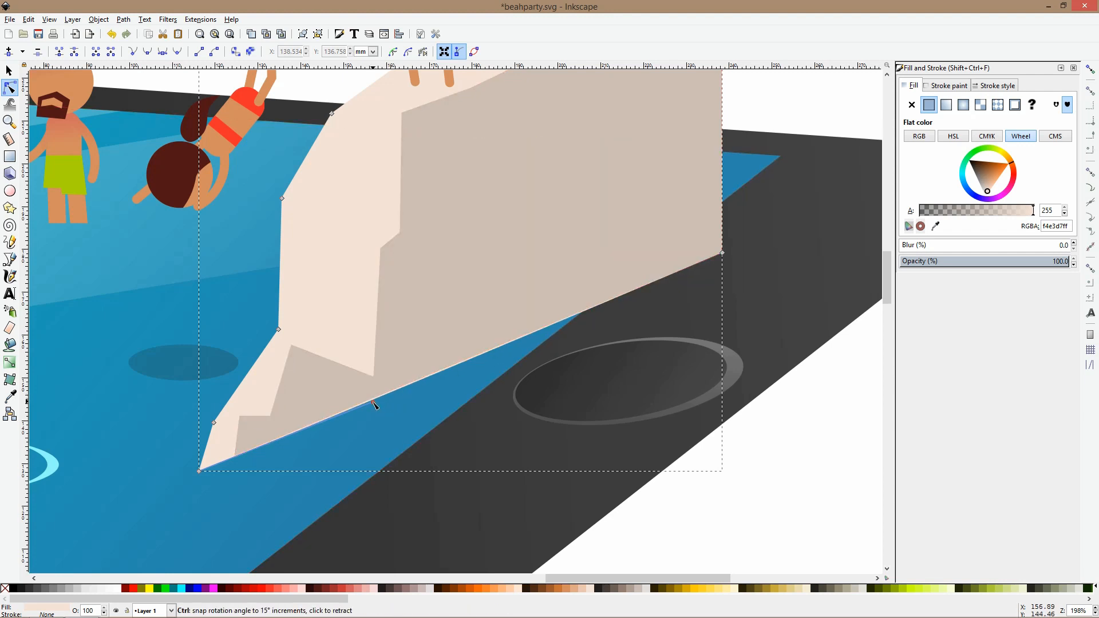
key("s")
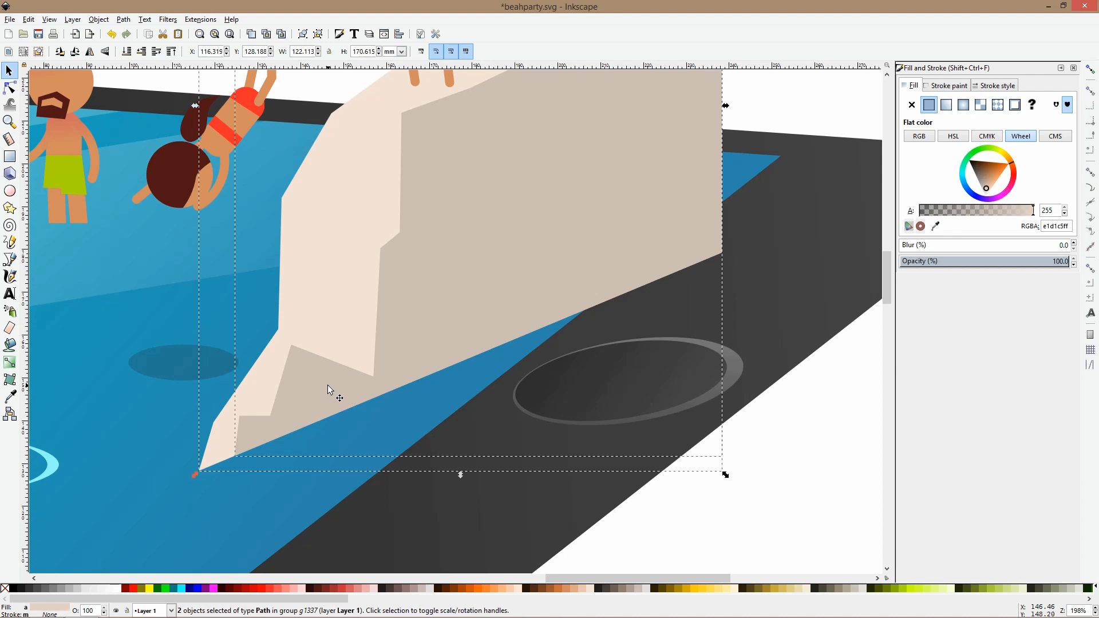
Skew the cliff's light and shaded faces vertically to follow the slant of the pool's edge, and group the two faces.
scroll(328, 384, "down", 3)
left_click(328, 386)
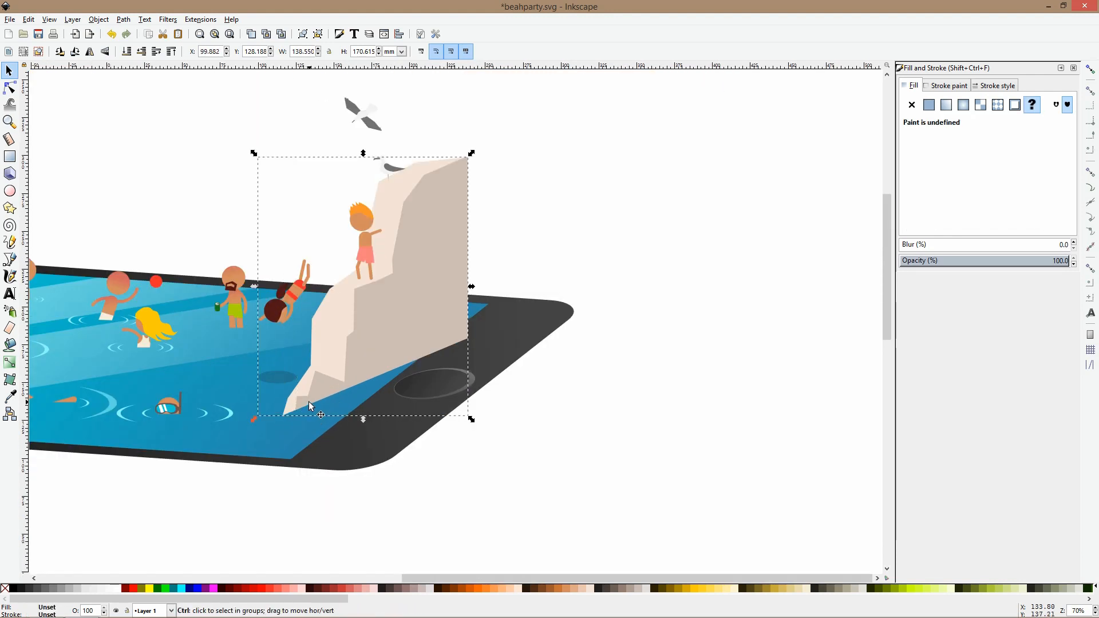
left_click(307, 402, "ctrl")
left_click(320, 345, "ctrl+shift")
left_click(320, 343, "shift")
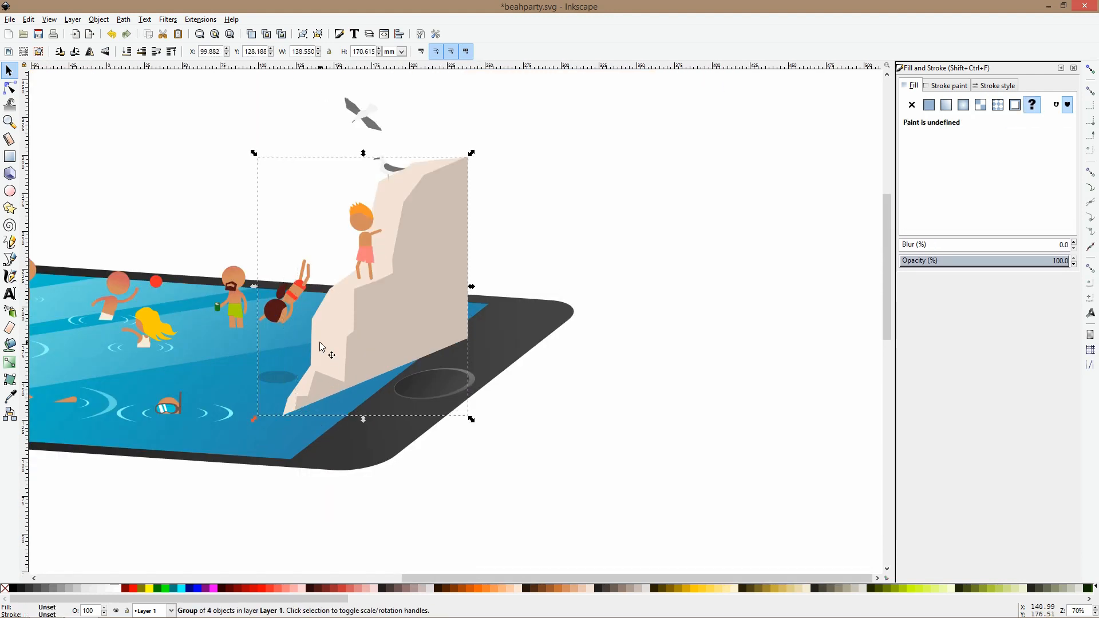
left_click(335, 384, "ctrl")
left_click(328, 349)
double_click(330, 336)
left_click(340, 340)
double_click(362, 339)
left_click(358, 340)
key("Escape")
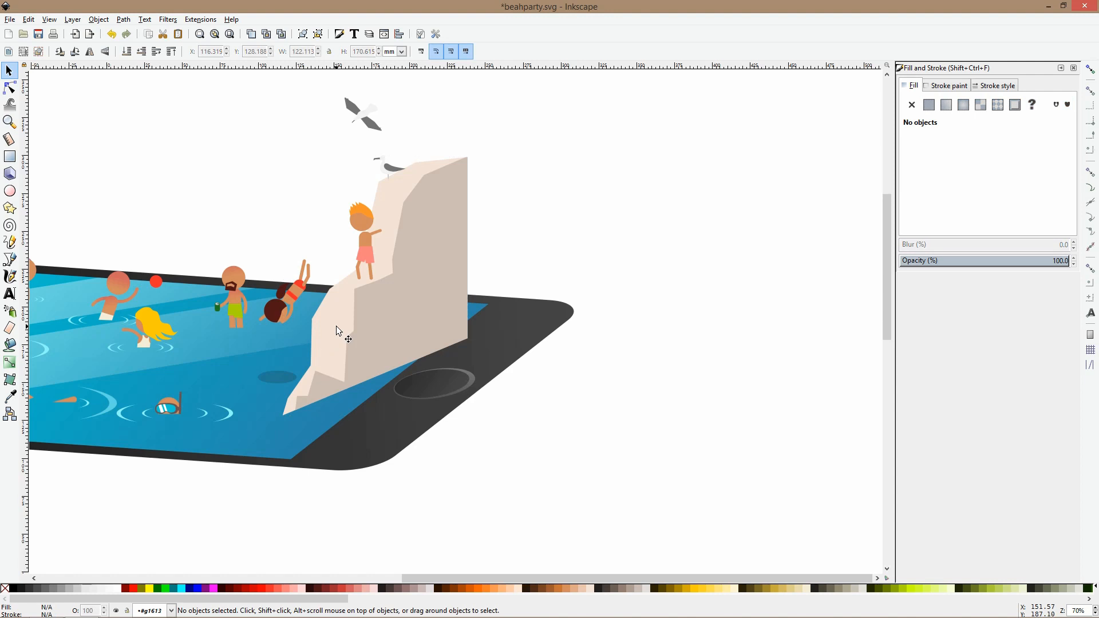
left_click(325, 325)
left_click(369, 332, "shift")
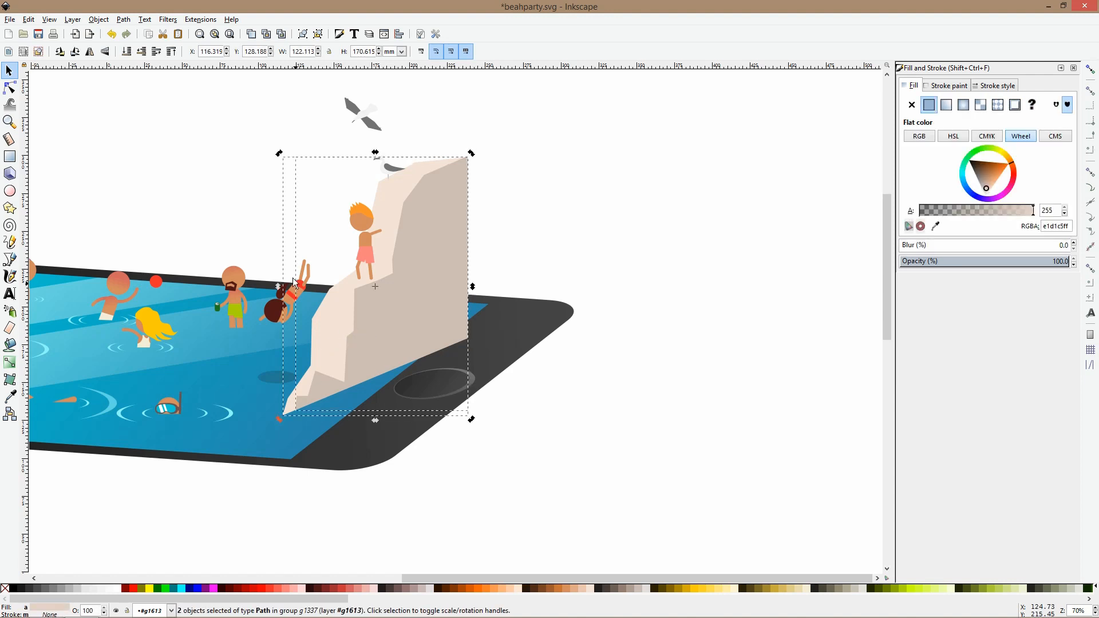
left_click_drag(292, 280, 302, 321)
key("ctrl+g")
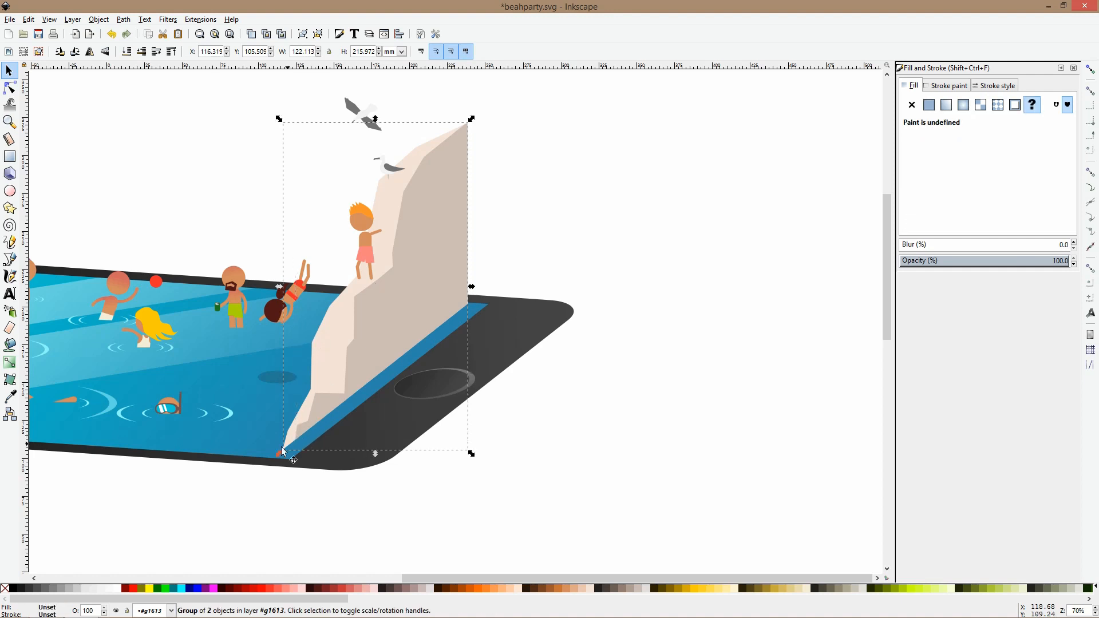
Shrink the grouped cliff faces to about 107 by 190 mm and fit their base against the slanted edge of the phone's screen.
left_click_drag(277, 451, 297, 411)
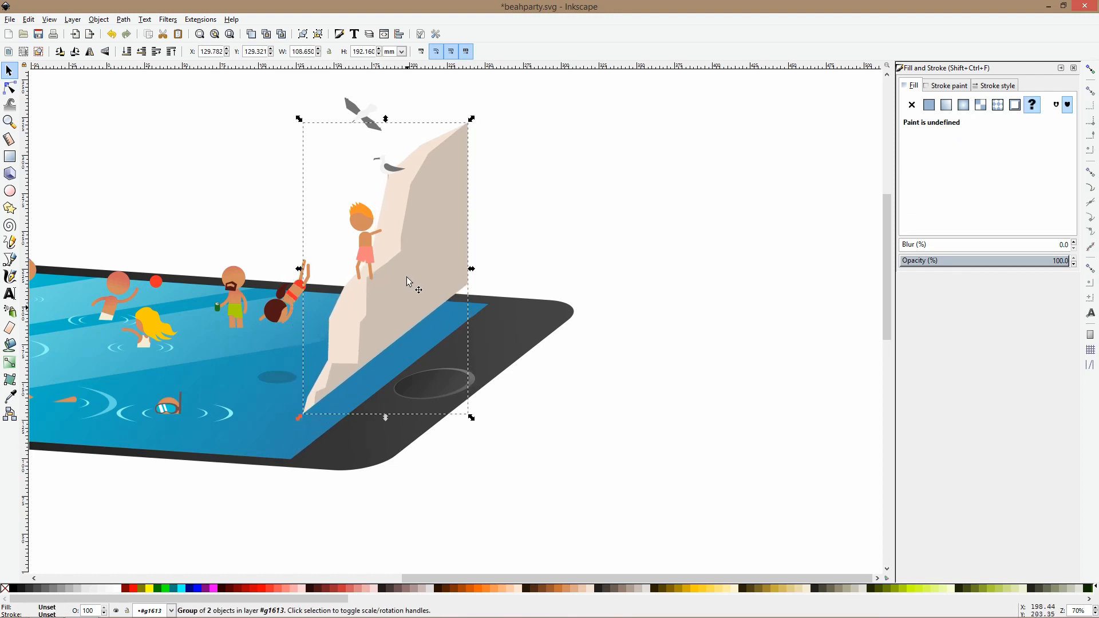
left_click_drag(440, 277, 460, 273)
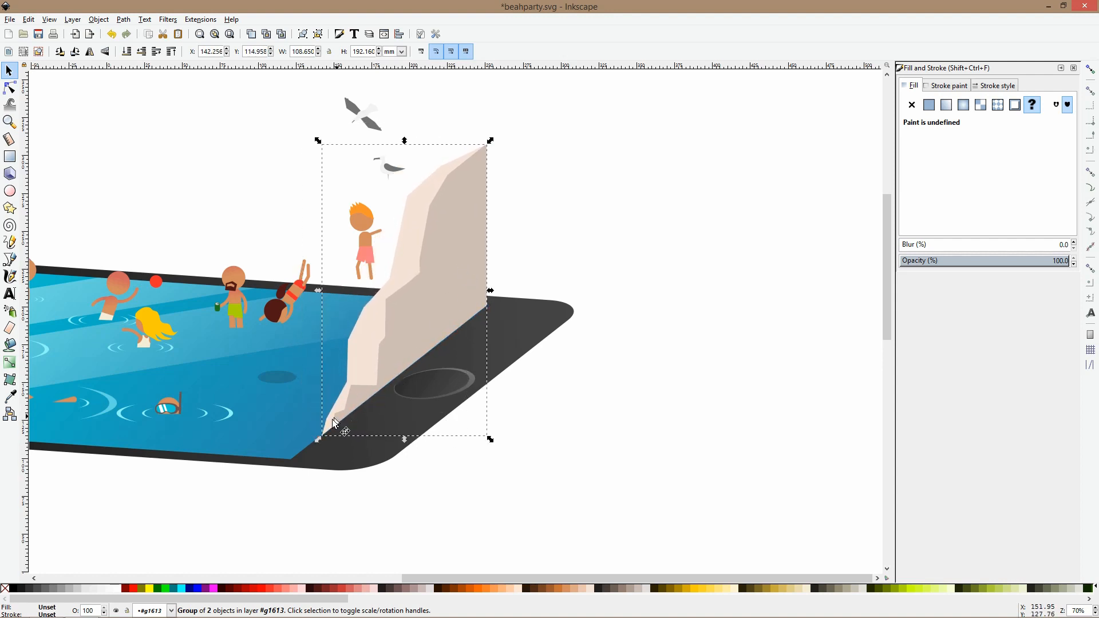
left_click_drag(321, 435, 344, 412)
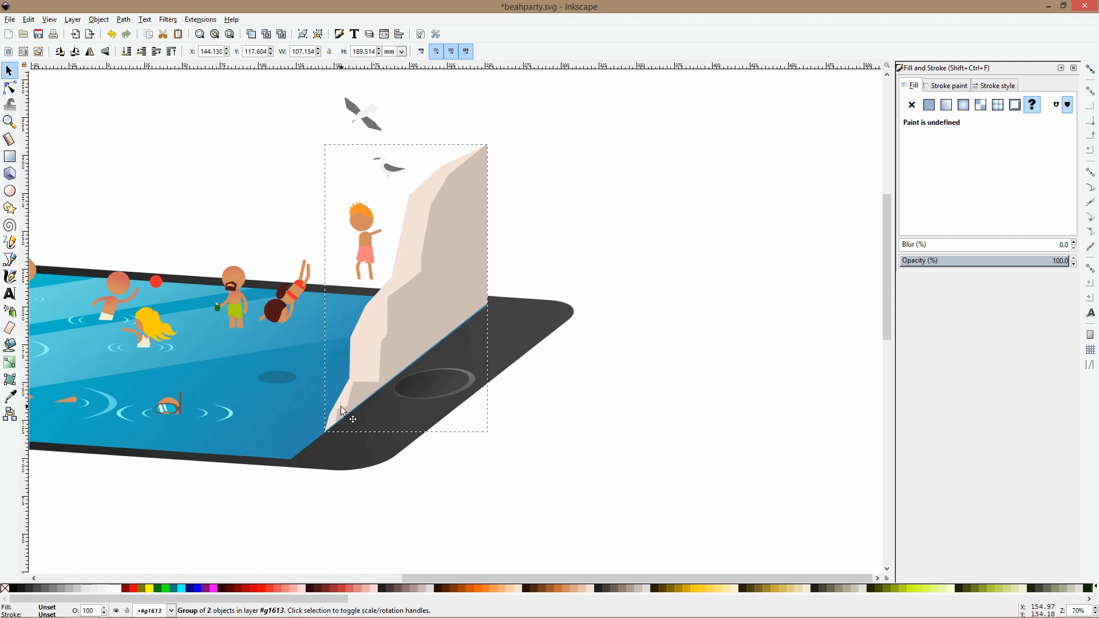
Move the orange-haired standing figure right and slightly down onto the cliff's ledge.
left_click(364, 234)
left_click_drag(364, 236, 393, 248)
left_click(393, 248)
Move the diving woman and her water shadow right beside the cliff, and group them.
left_click(289, 298)
left_click(278, 378, "shift")
left_click_drag(285, 322, 343, 304)
key("ctrl+g")
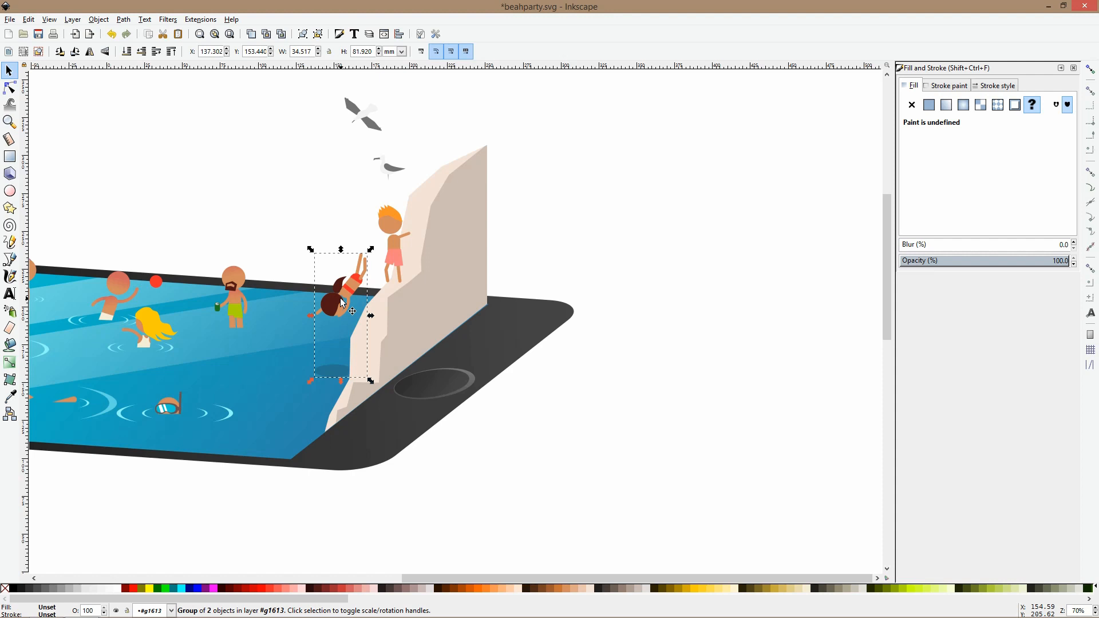
left_click_drag(336, 302, 338, 300)
Move both seagulls right so one stands on the cliff's top edge, and adjust the flying one's position above it.
left_click(384, 140)
left_click(389, 167)
left_click(363, 115, "shift")
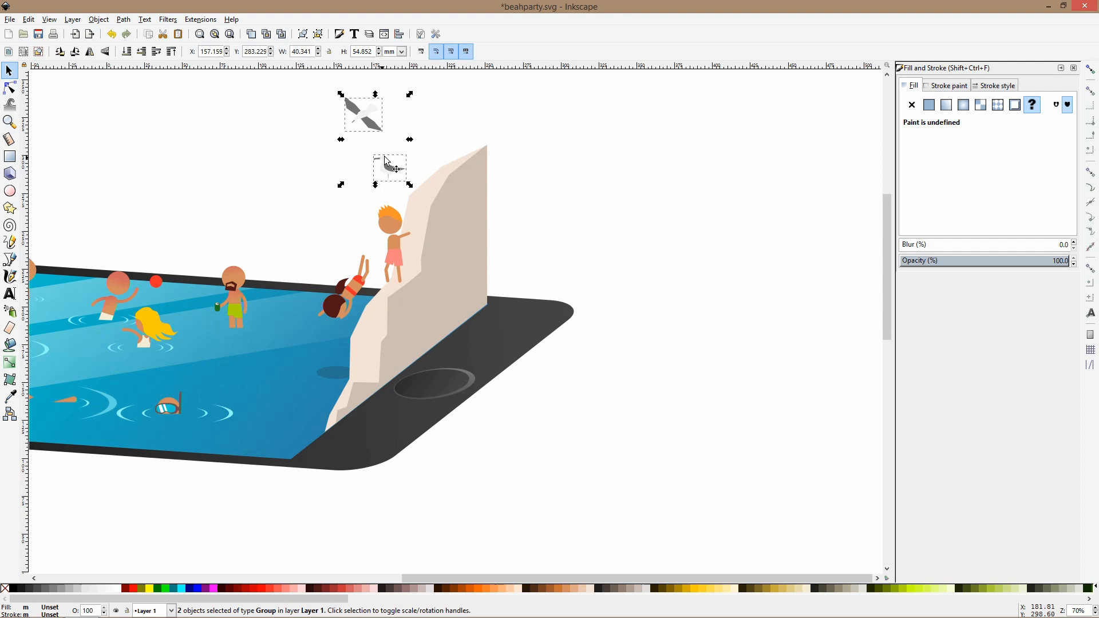
left_click_drag(417, 157, 441, 164)
left_click(394, 156)
scroll(398, 160, "down", 2)
left_click_drag(404, 133, 397, 116)
key("Escape")
Move the small rocks and their seagull left toward the pool's far-left edge.
left_click_drag(156, 273, 106, 274)
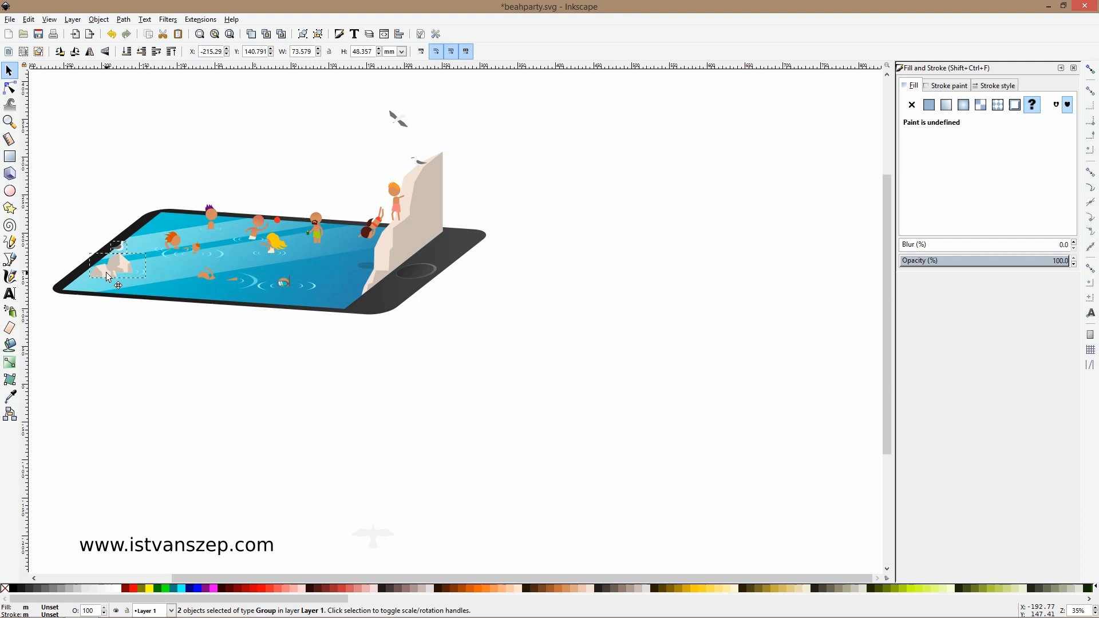
key("Escape")
scroll(250, 225, "down", 3)
Pull out the nodes at the foot of the cliff's light face to form a wider low ledge in the water.
scroll(197, 215, "up", 5)
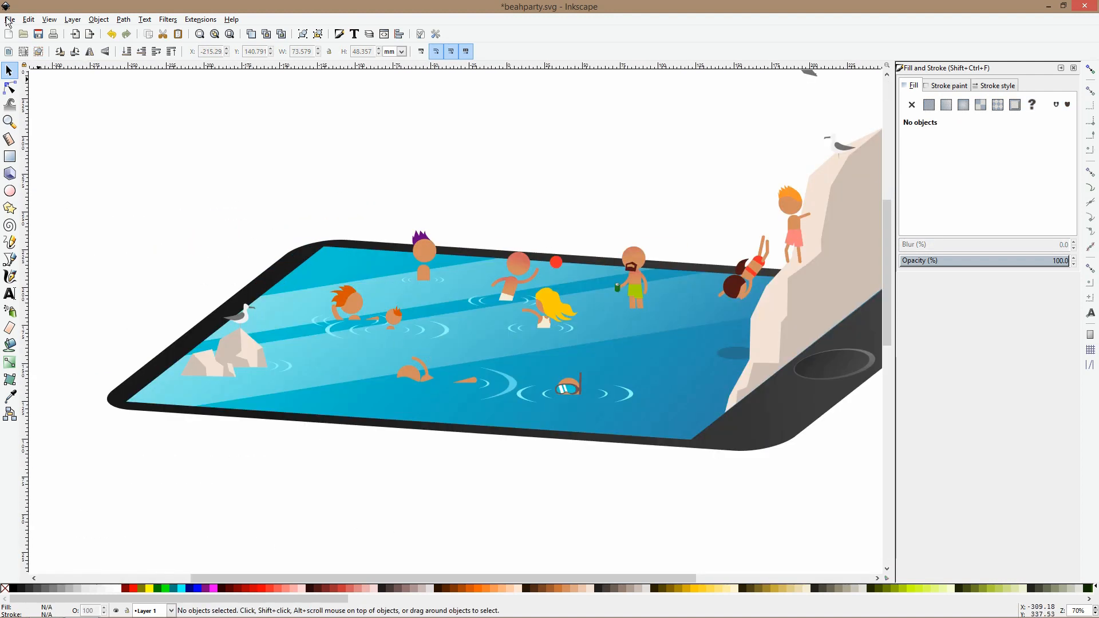
left_click(9, 88)
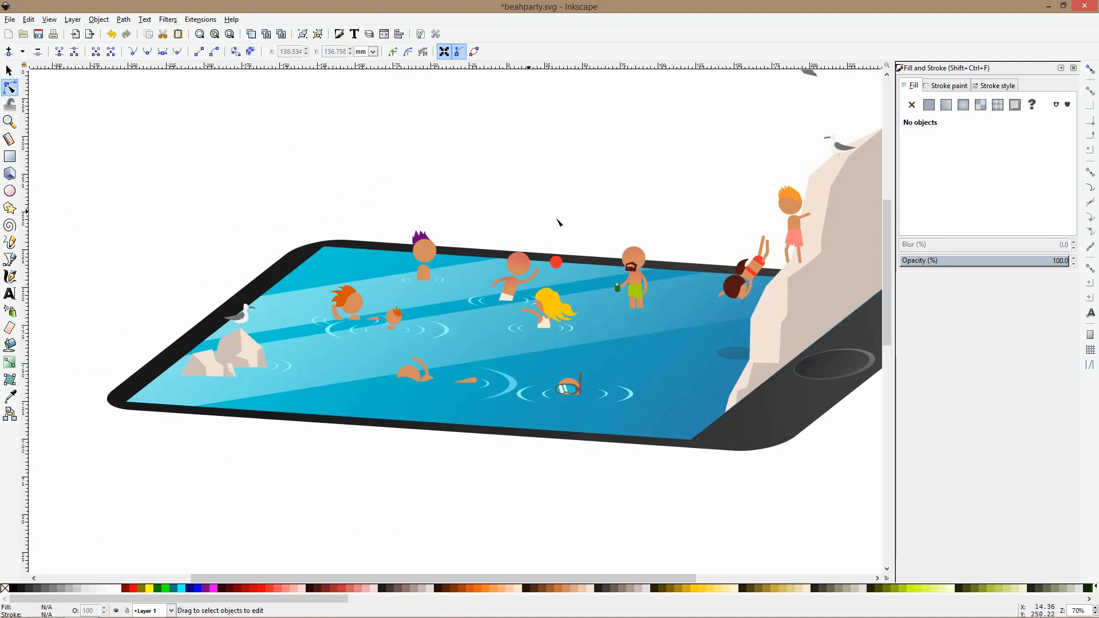
left_click(775, 346)
mouse_move(731, 399)
left_mouse_down()
mouse_move(705, 394)
mouse_move(701, 413)
mouse_move(706, 376)
mouse_move(745, 360)
mouse_move(729, 410)
left_mouse_up()
Add a node to the lower edge of the cliff's shaded face and reshape it leftward into an angular facet on the ledge.
left_click(739, 394)
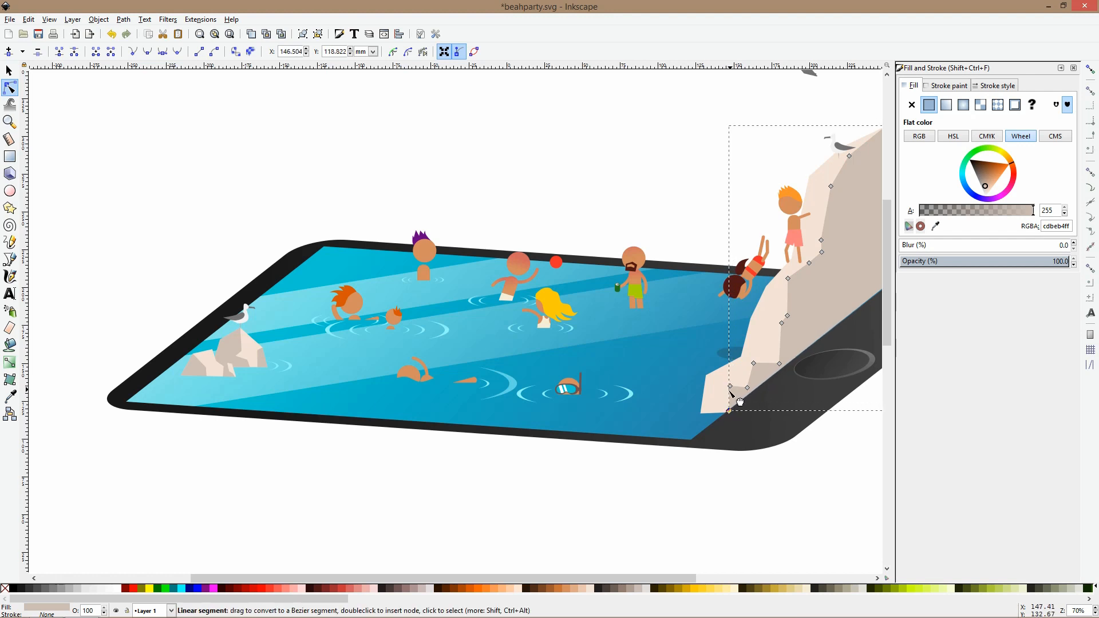
left_click(730, 387, "shift")
scroll(741, 408, "up", 4, "ctrl")
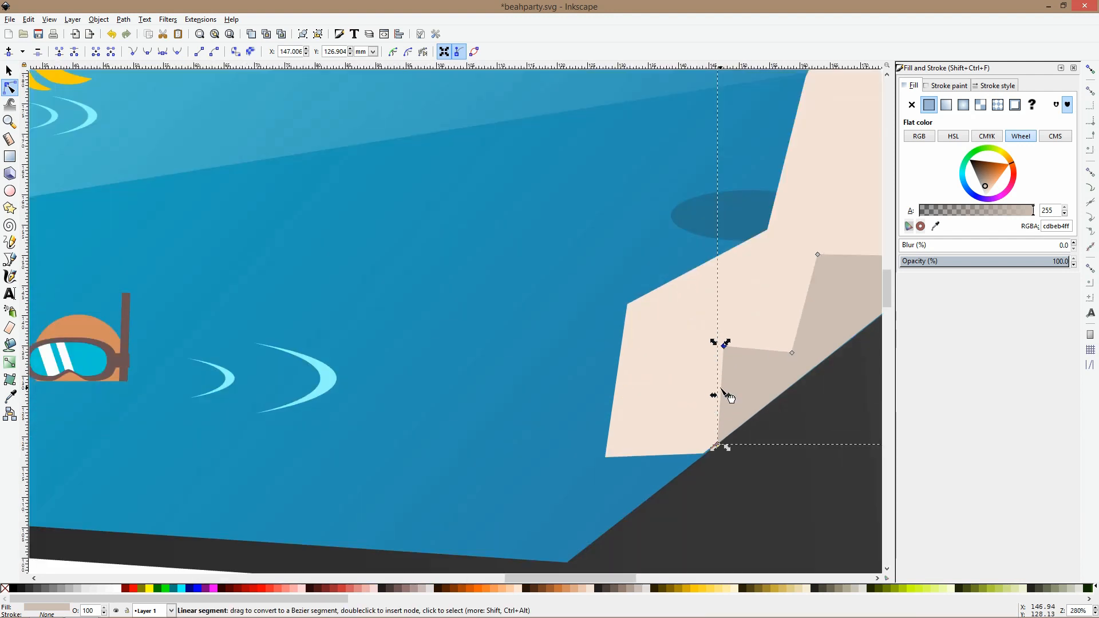
left_click_drag(722, 389, 671, 383)
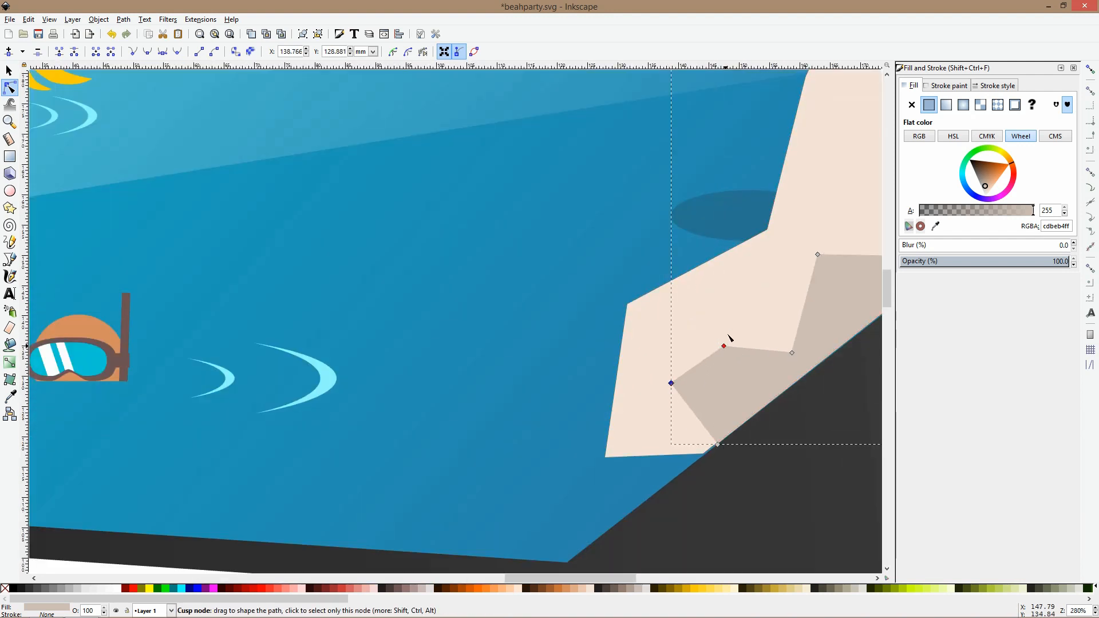
left_click_drag(724, 345, 728, 329)
key("s")
left_click(547, 325)
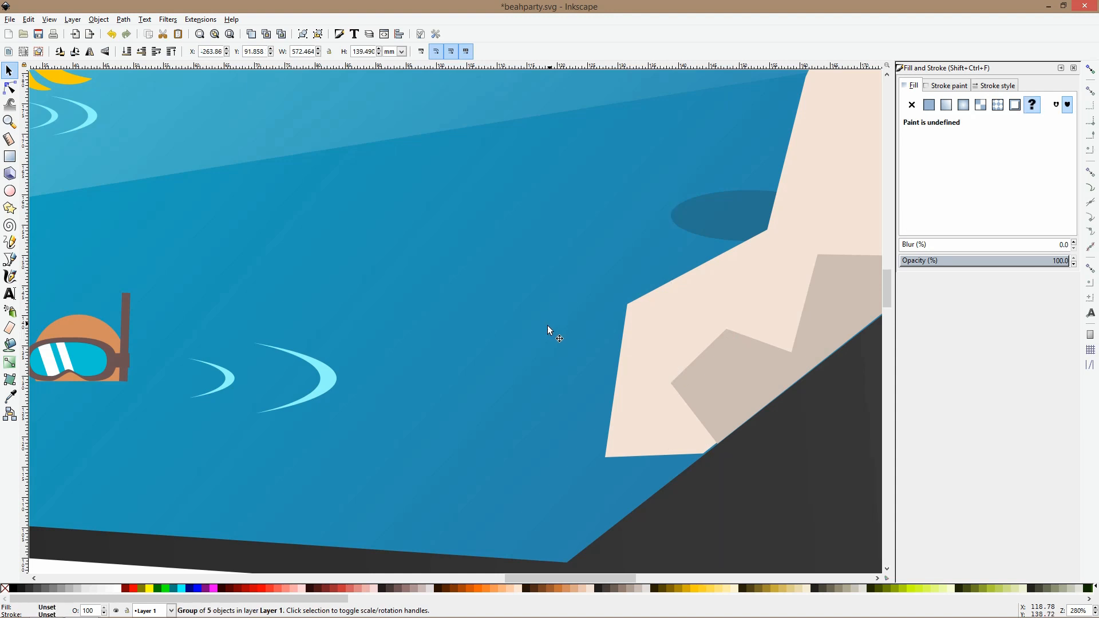
Examine the reshaped cliff and the nodes of its shaded face below the standing figure.
scroll(549, 321, "down", 6, "ctrl")
left_click(590, 481)
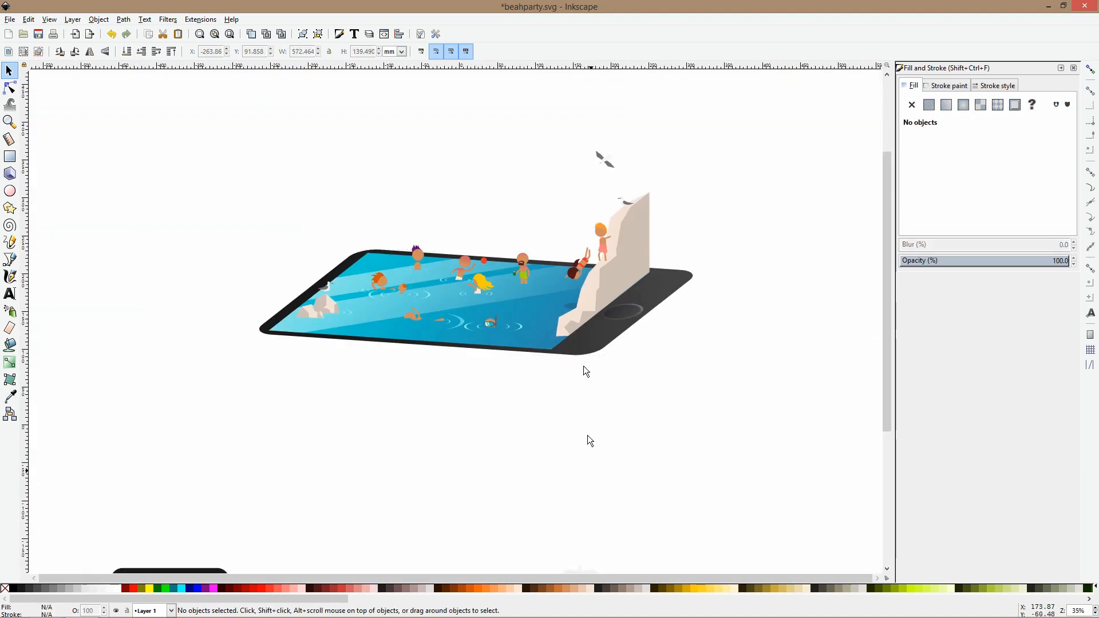
scroll(595, 278, "up", 3, "ctrl")
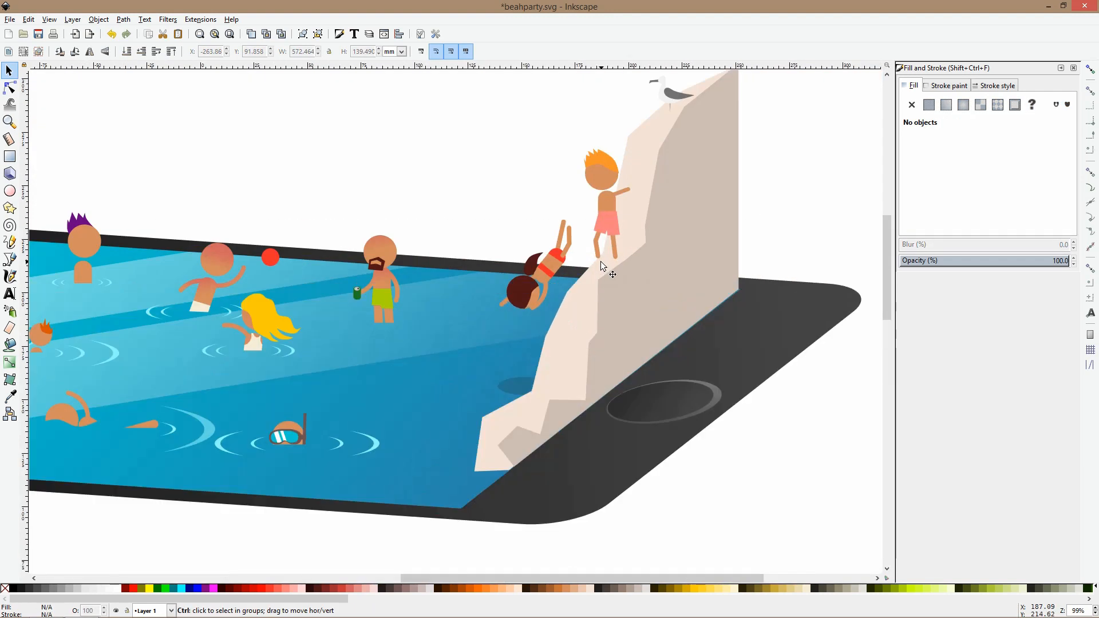
left_click(9, 88)
left_click(661, 283)
left_click(627, 281)
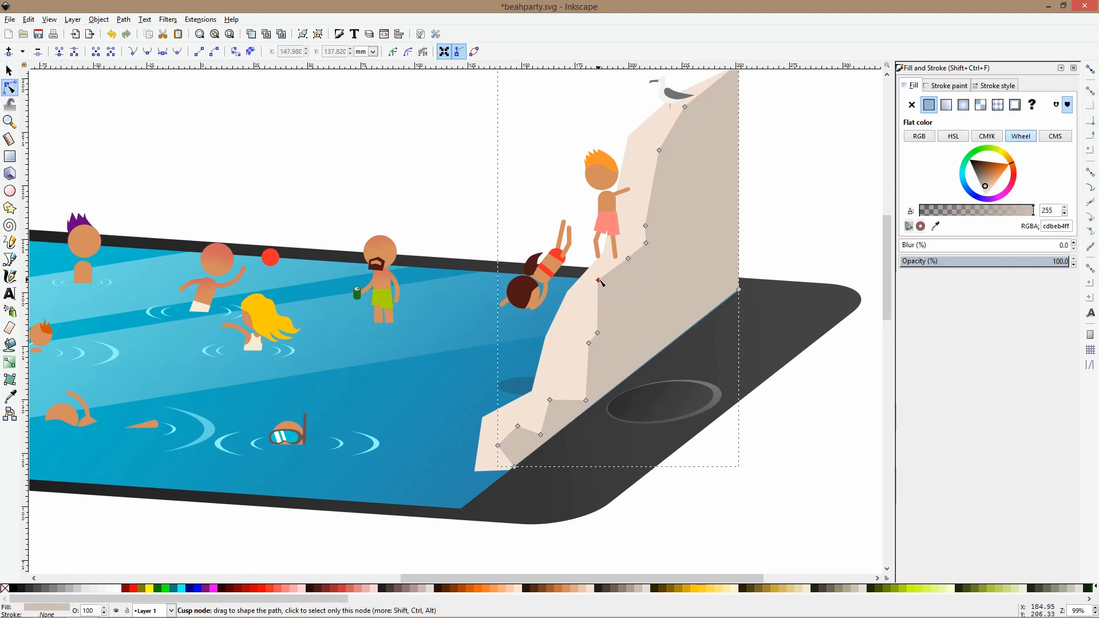
key("s")
scroll(598, 280, "down", 3, "ctrl")
left_click(498, 207)
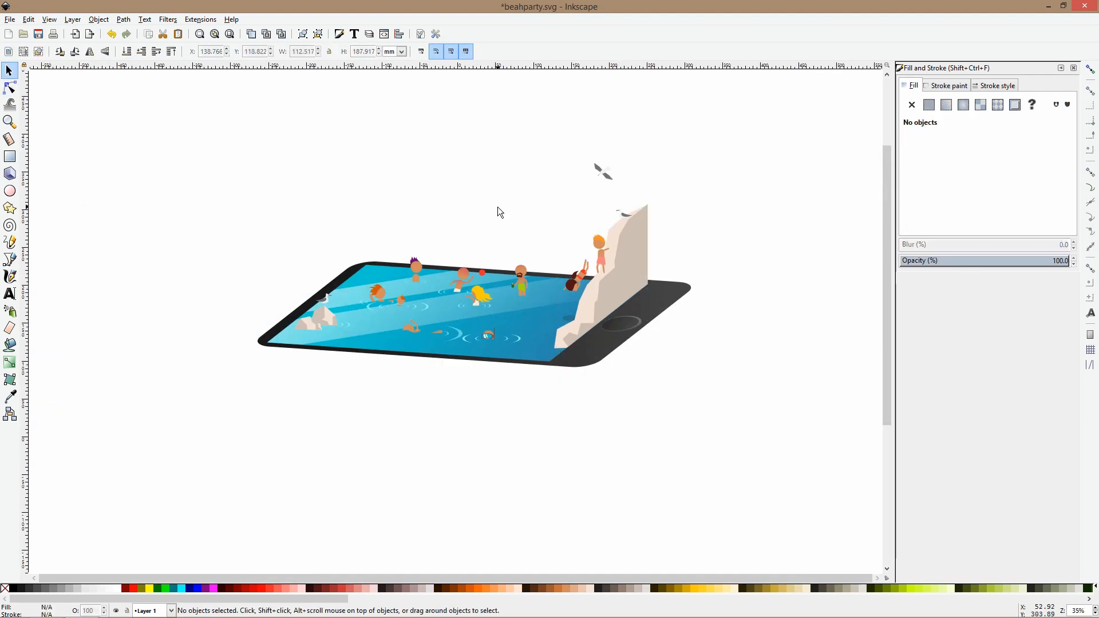
Nudge the snorkeler slightly right and move the bearded swimmer up and right toward the pool's back edge.
scroll(495, 321, "up", 1, "ctrl")
left_click(500, 344)
left_click_drag(500, 344, 509, 345)
left_click(537, 269)
left_click_drag(546, 266, 574, 250)
Move the ball-playing swimmer and the blonde swimmer together to the right and slightly up.
left_click(444, 266)
left_click(476, 293, "shift")
left_click_drag(475, 293, 500, 282)
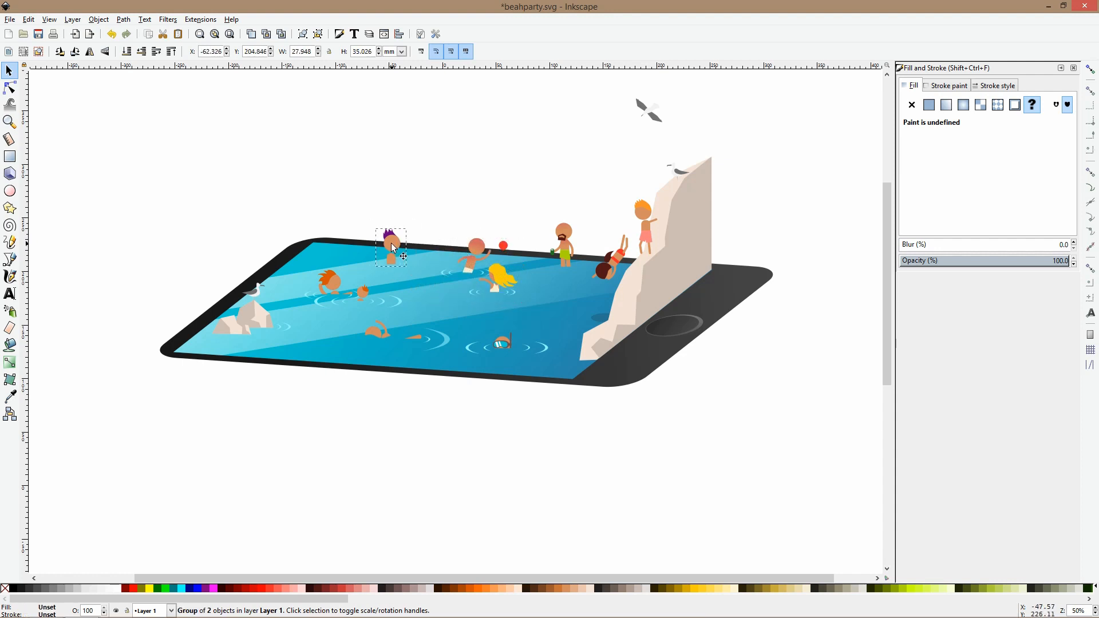
left_click(449, 241)
Examine the whole composition and the corner rounding of the perspective phone's body.
scroll(448, 242, "down", 3)
scroll(441, 214, "up", 3)
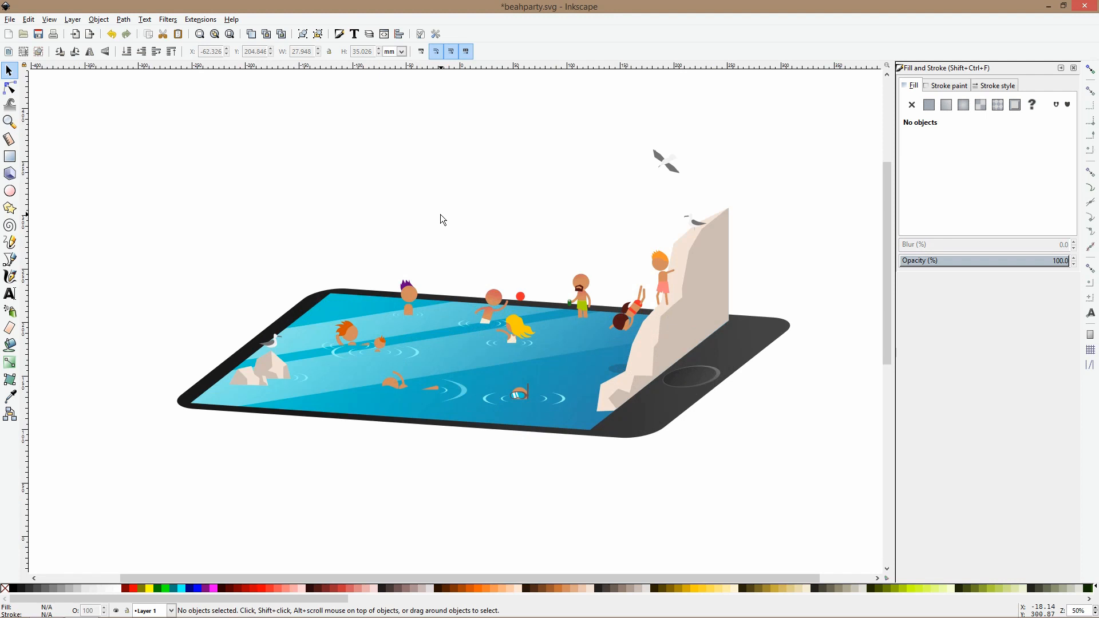
scroll(440, 214, "down", 2)
scroll(421, 235, "up", 3)
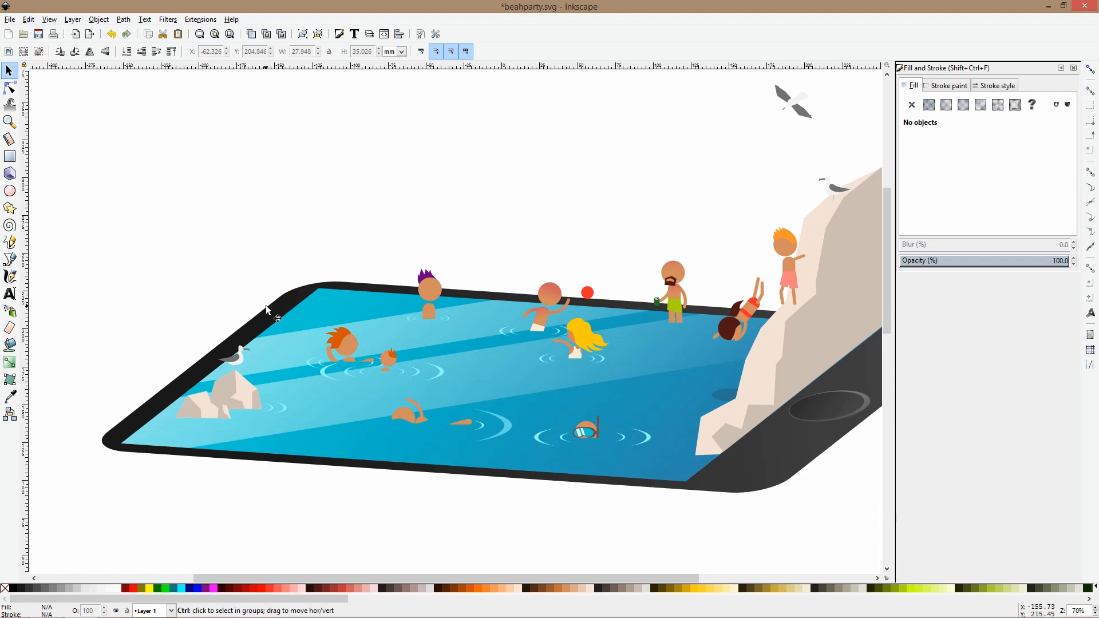
left_click(266, 304, "ctrl")
scroll(265, 305, "down", 2)
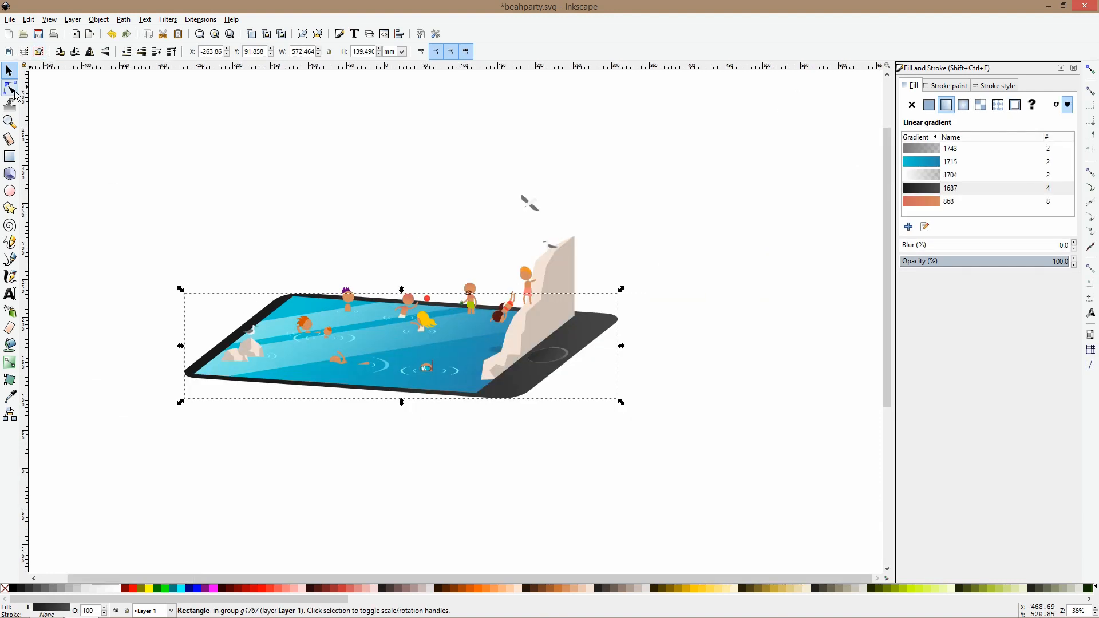
left_click(13, 90)
scroll(293, 293, "up", 3)
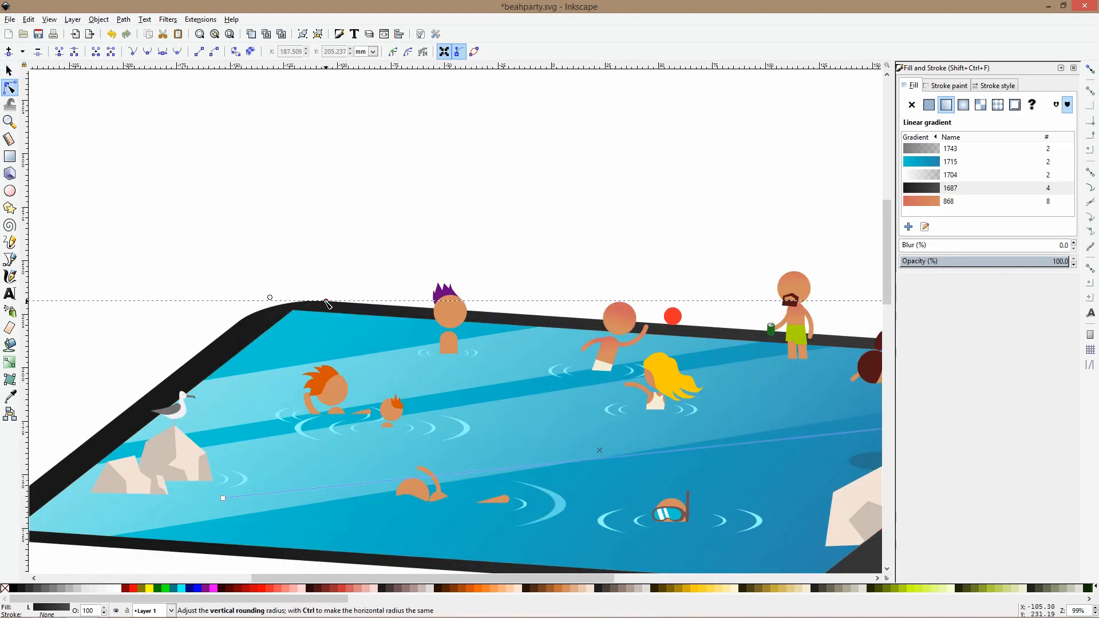
left_click(391, 273)
scroll(391, 273, "down", 6)
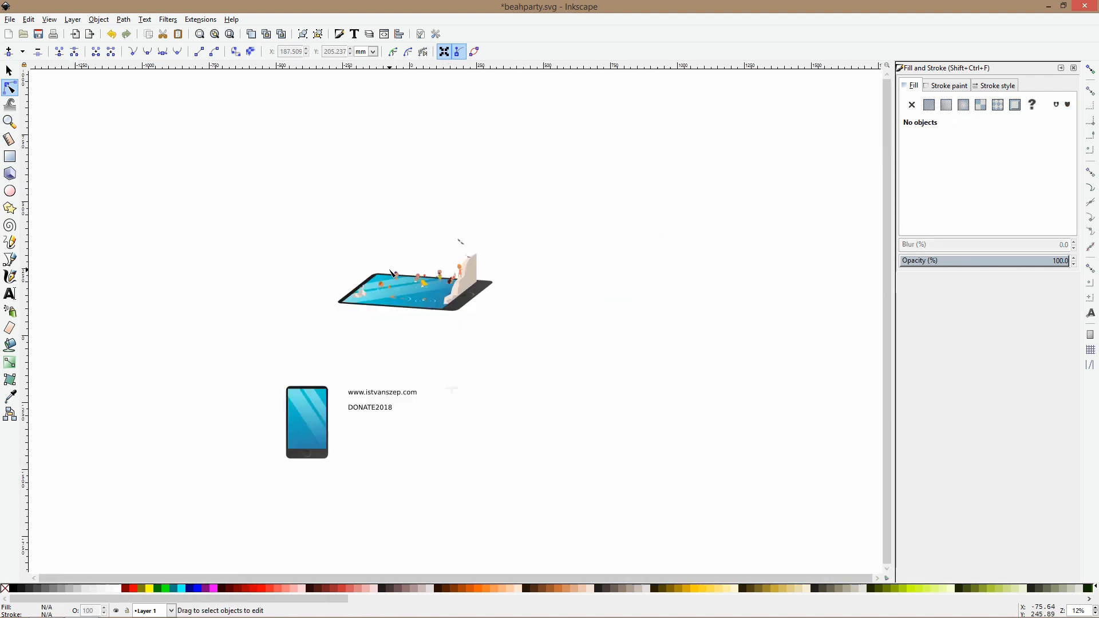
Shift the inner ellipse of the phone's home button slightly right within its lighter ring.
key("s")
scroll(391, 274, "up", 7)
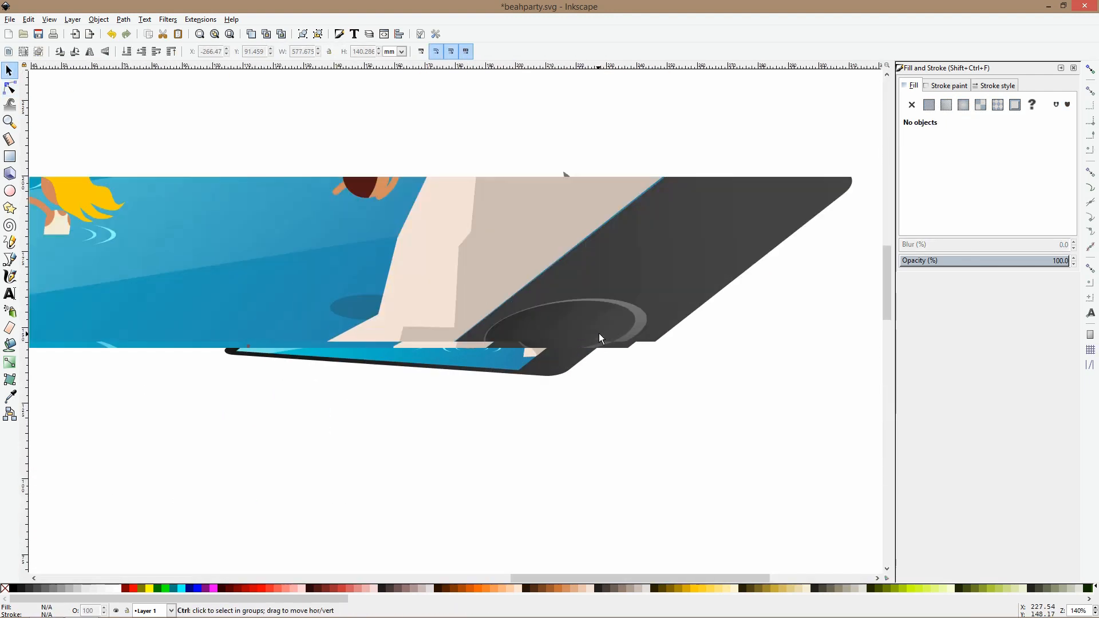
left_click(599, 330, "ctrl")
left_click_drag(596, 328, 603, 327)
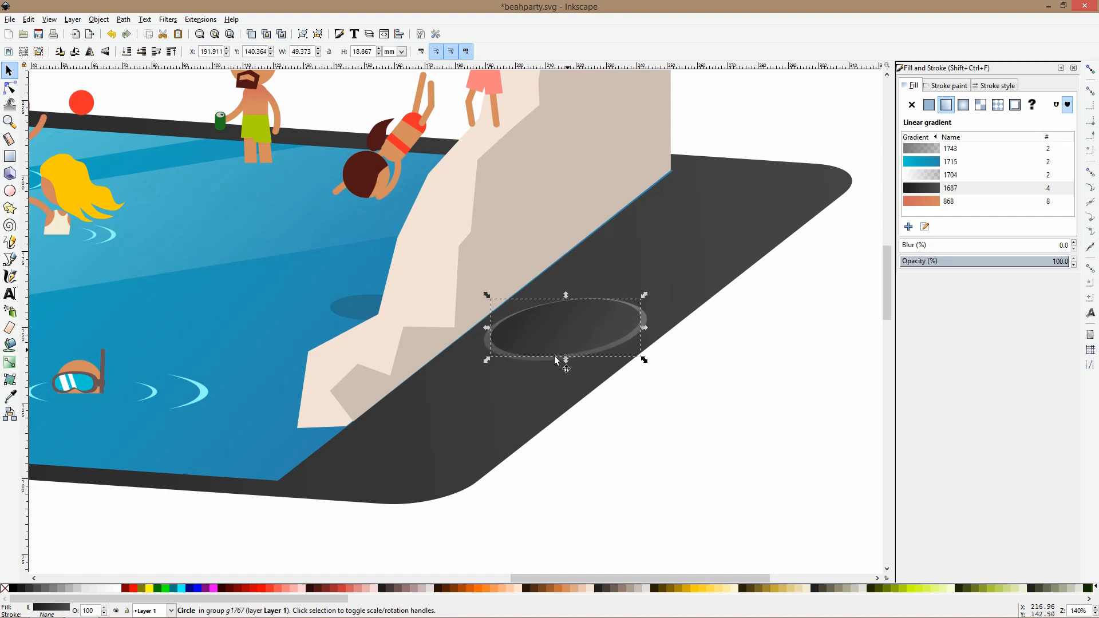
left_click(550, 359)
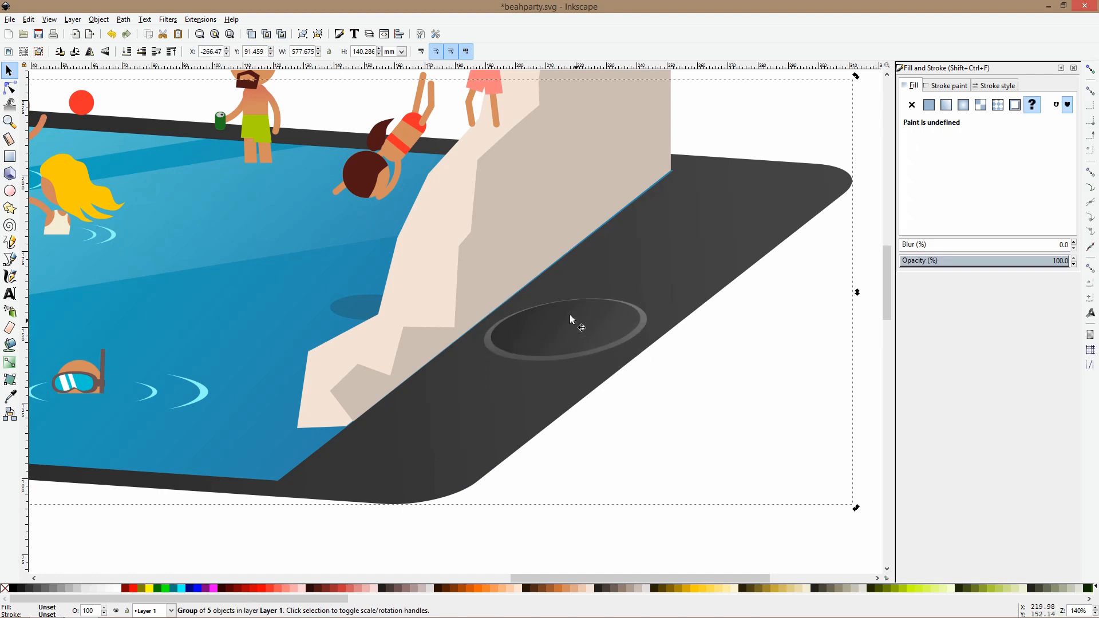
scroll(569, 314, "down", 3)
left_click(601, 351)
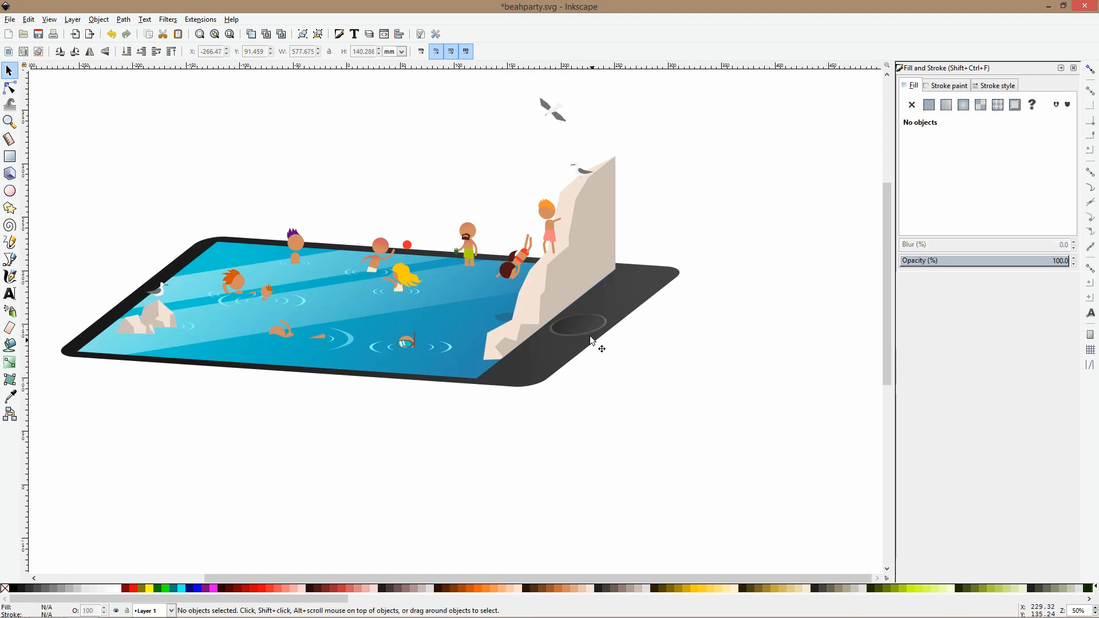
scroll(585, 321, "up", 3)
scroll(585, 321, "down", 3)
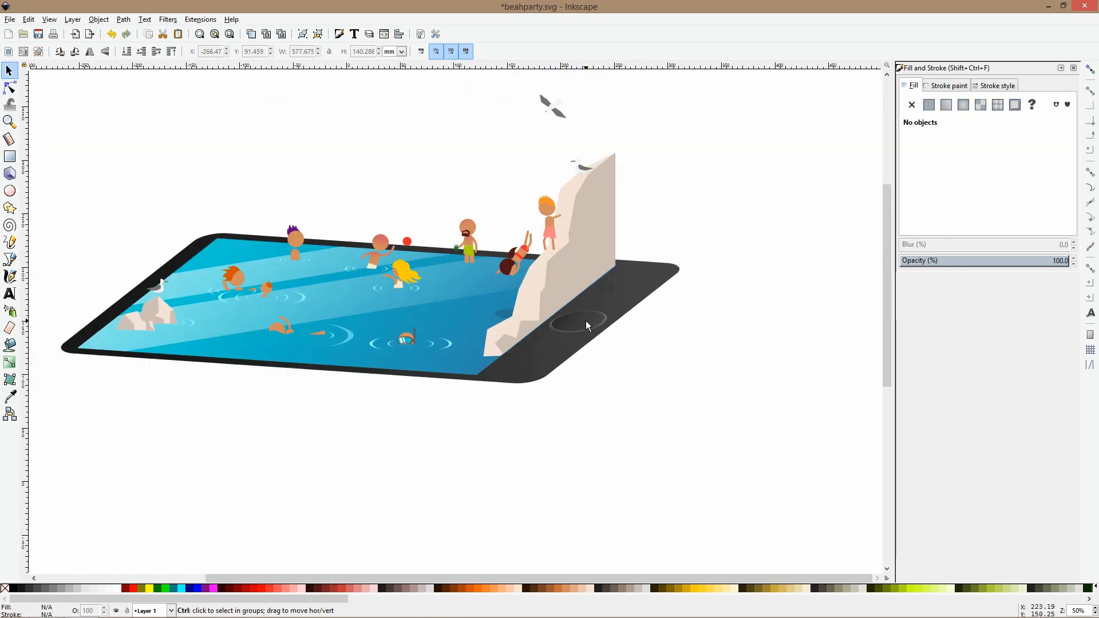
Reposition the linear gradient of the white glare stripes on the pool surface to change how they fade.
left_click(376, 299, "ctrl")
left_click(10, 363)
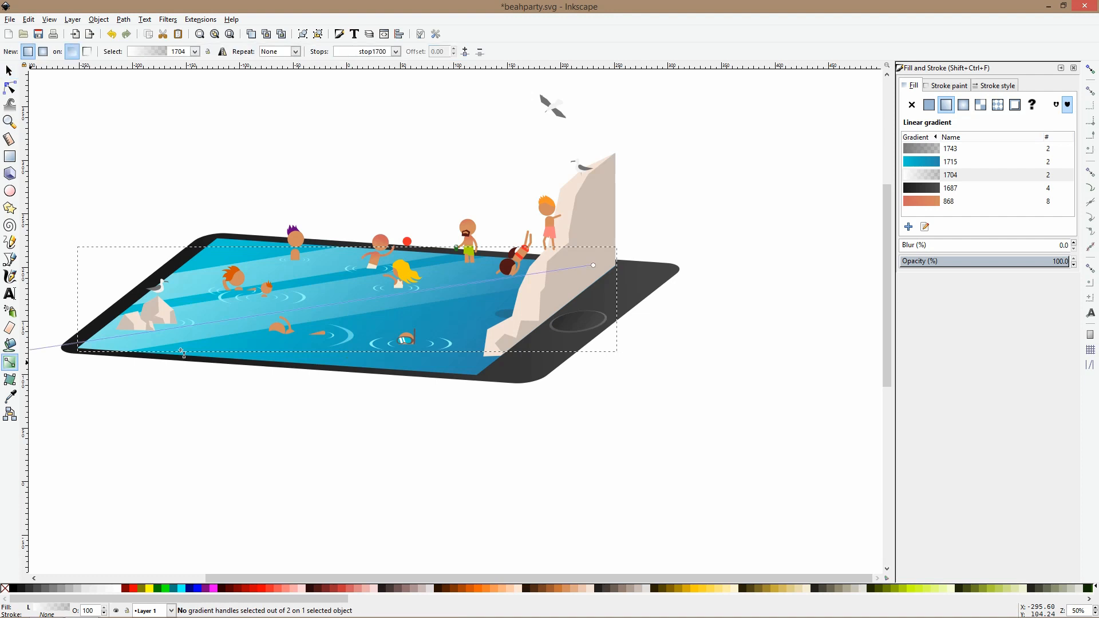
scroll(81, 349, "down", 3)
scroll(90, 378, "down", 2)
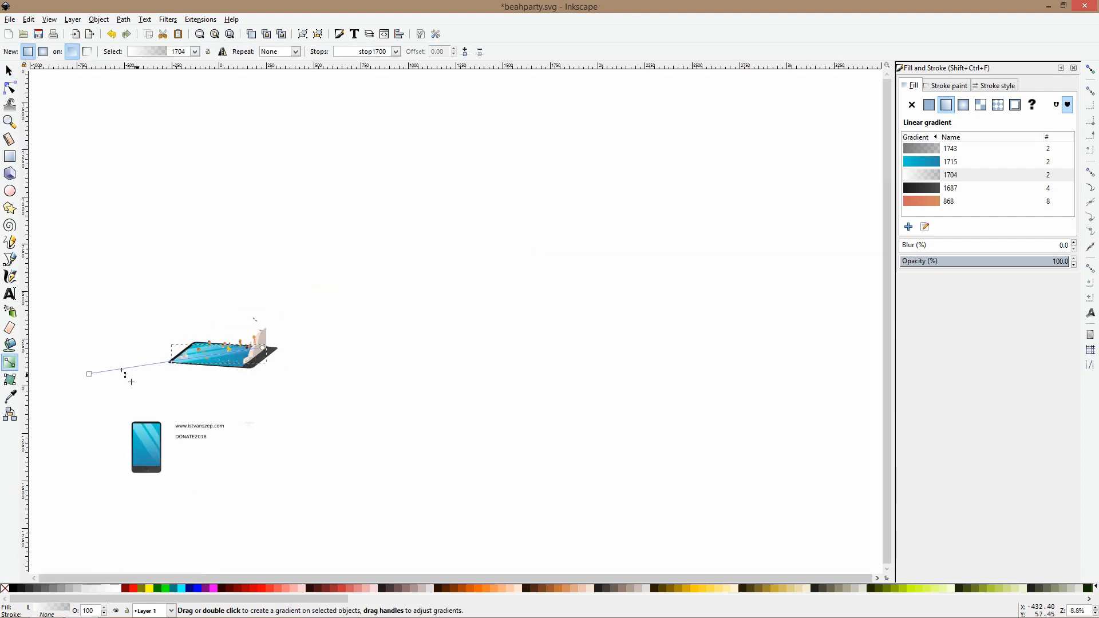
left_click_drag(202, 324, 160, 356)
left_click_drag(203, 325, 221, 330)
key("space")
scroll(213, 346, "up", 6)
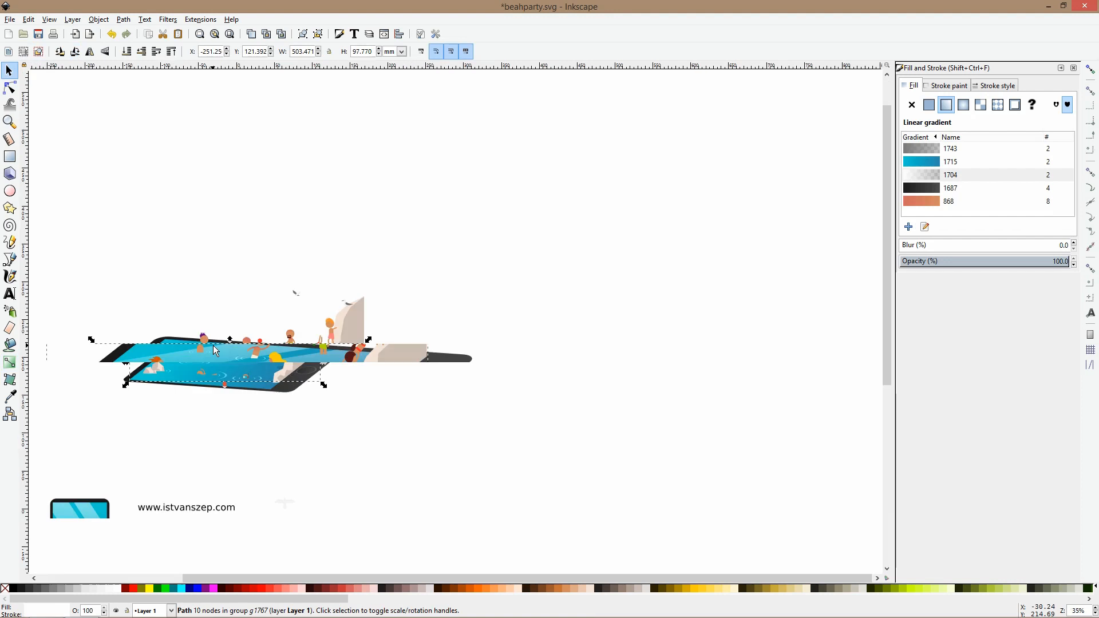
scroll(249, 348, "down", 2)
left_click_drag(271, 285, 484, 271)
left_click(484, 270)
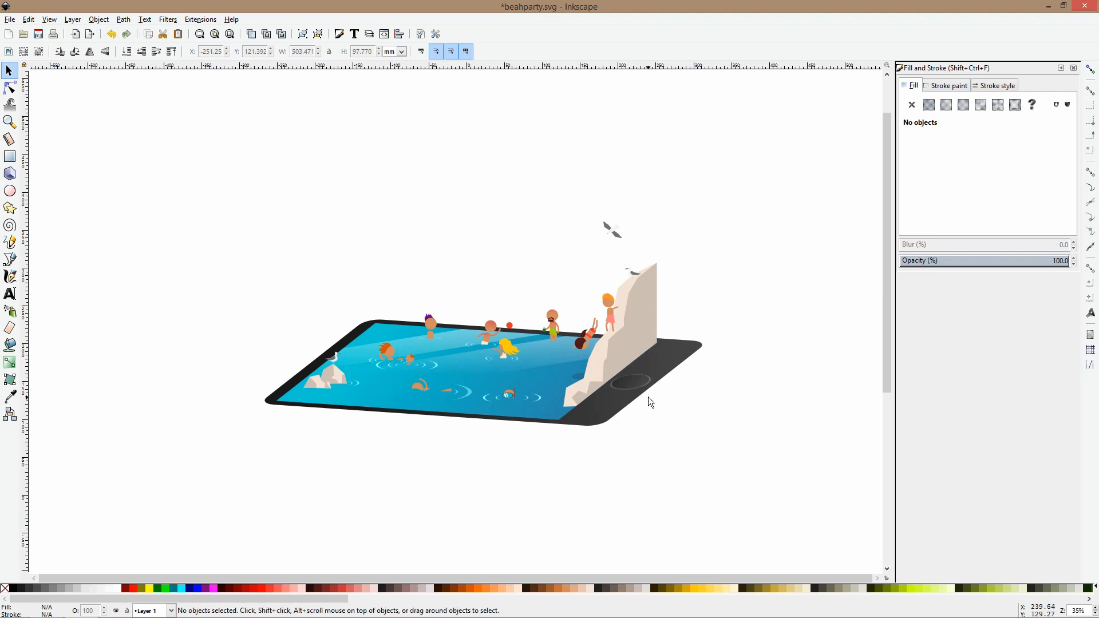
Duplicate the dark phone body, move the copy straight down about 31 mm and lower it behind the original.
left_click(620, 418)
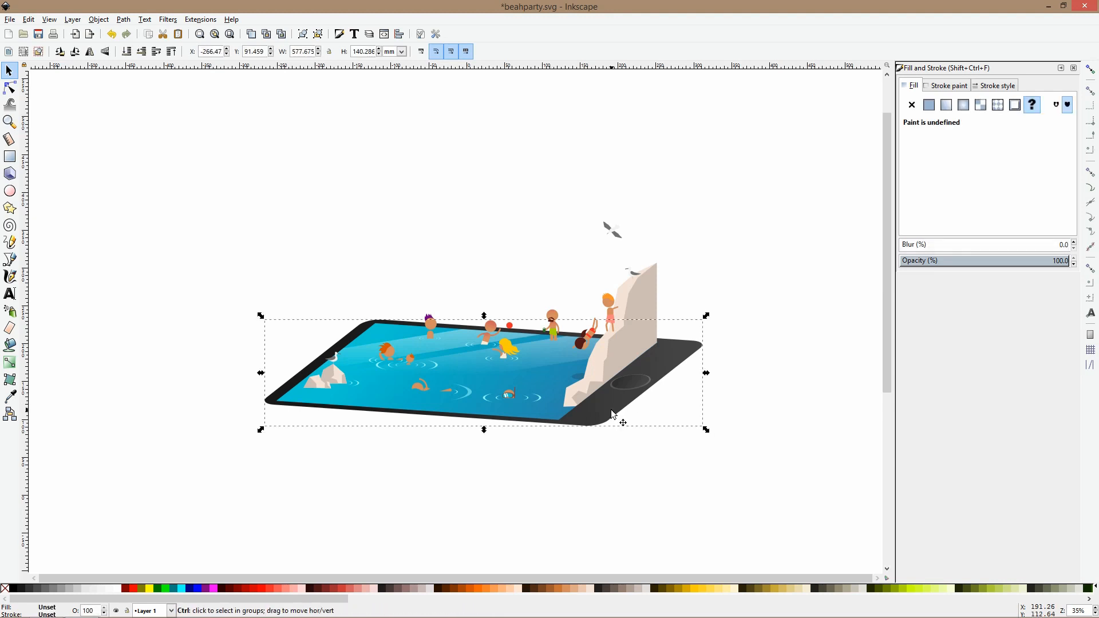
left_click(611, 410, "ctrl")
key("ctrl+d")
left_click_drag(607, 406, 574, 438)
key("Page_Down")
Draw a rectangle about 55 by 33 mm spanning the gap between the left corners of the two phone bodies.
left_click(10, 88)
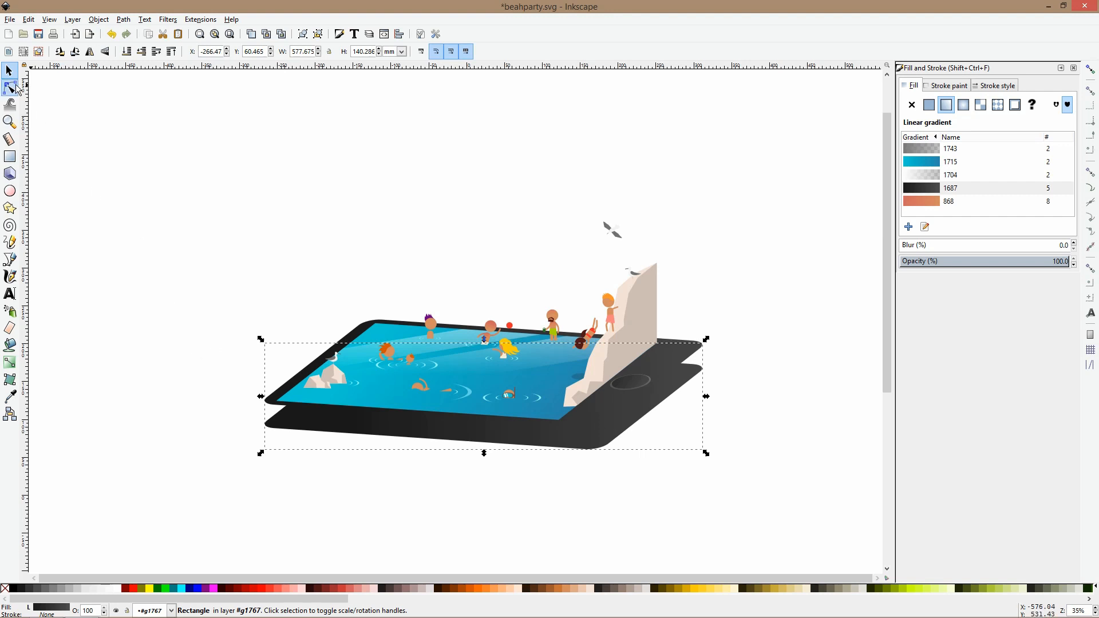
scroll(269, 426, "up", 2)
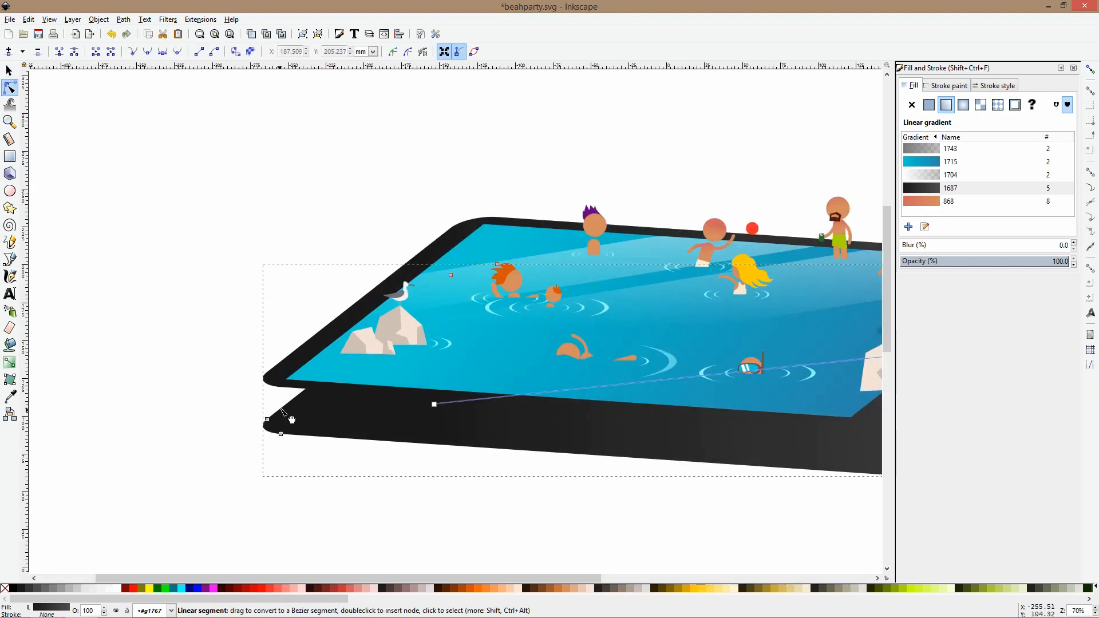
left_click(9, 157)
mouse_move(265, 378)
left_mouse_down()
mouse_move(346, 426)
mouse_move(345, 354)
left_mouse_up()
key("space")
scroll(261, 405, "up", 4)
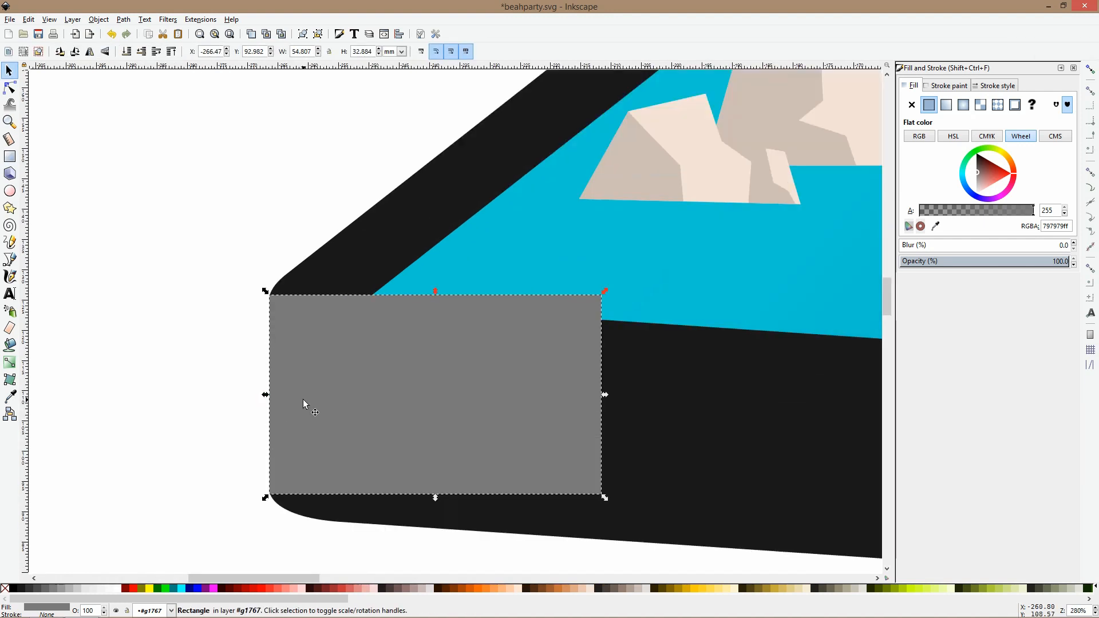
scroll(294, 498, "up", 6)
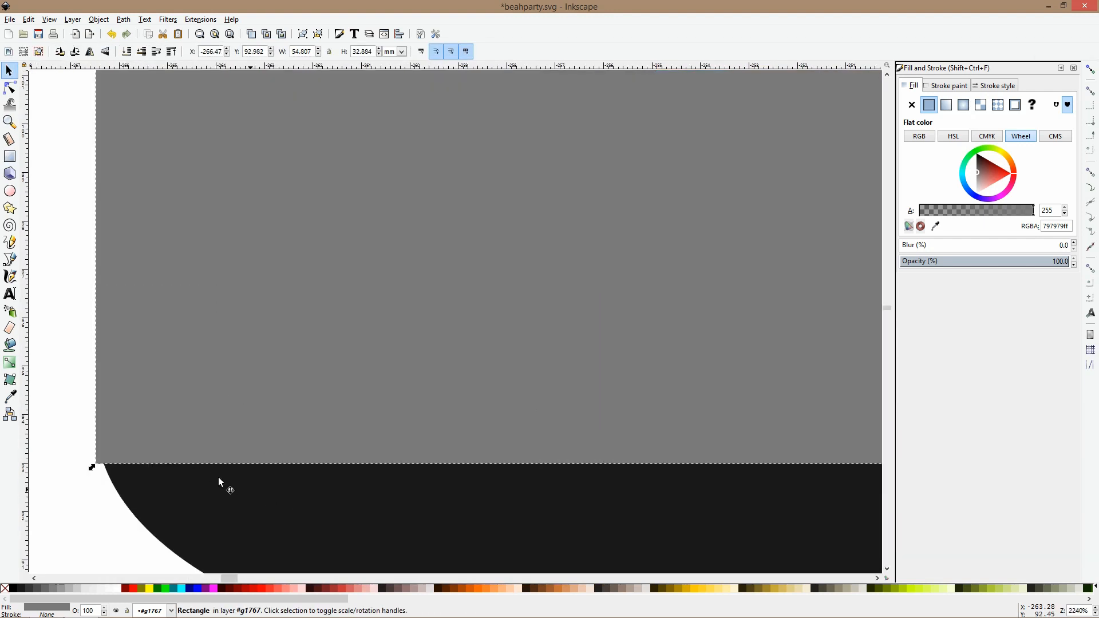
In outline view, fit the rectangle to the leftmost points of both phone bodies, resizing it to about 55 by 30.8 mm.
mouse_move(197, 431)
left_mouse_down()
mouse_move(204, 425)
mouse_move(202, 434)
left_mouse_up()
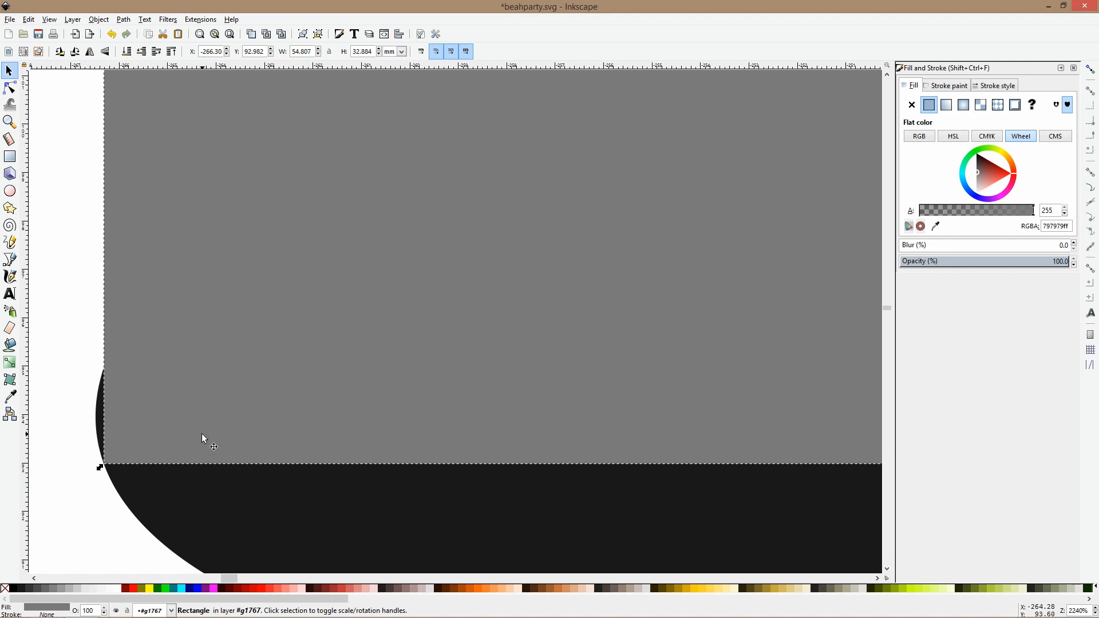
key("ctrl+KP_5")
scroll(202, 433, "down", 4)
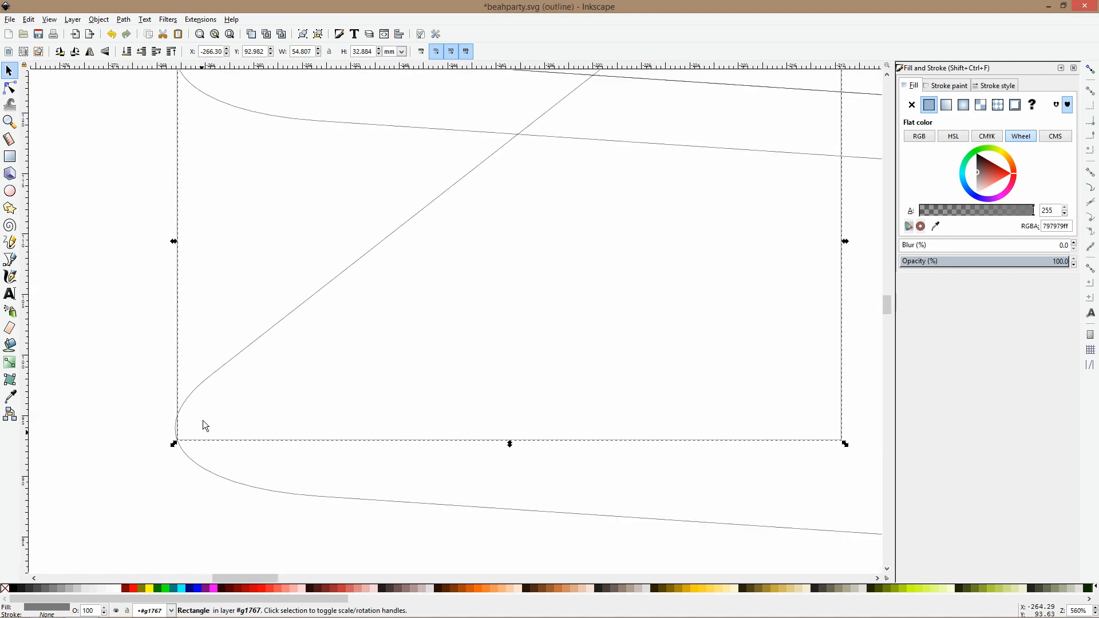
left_click_drag(174, 241, 171, 242)
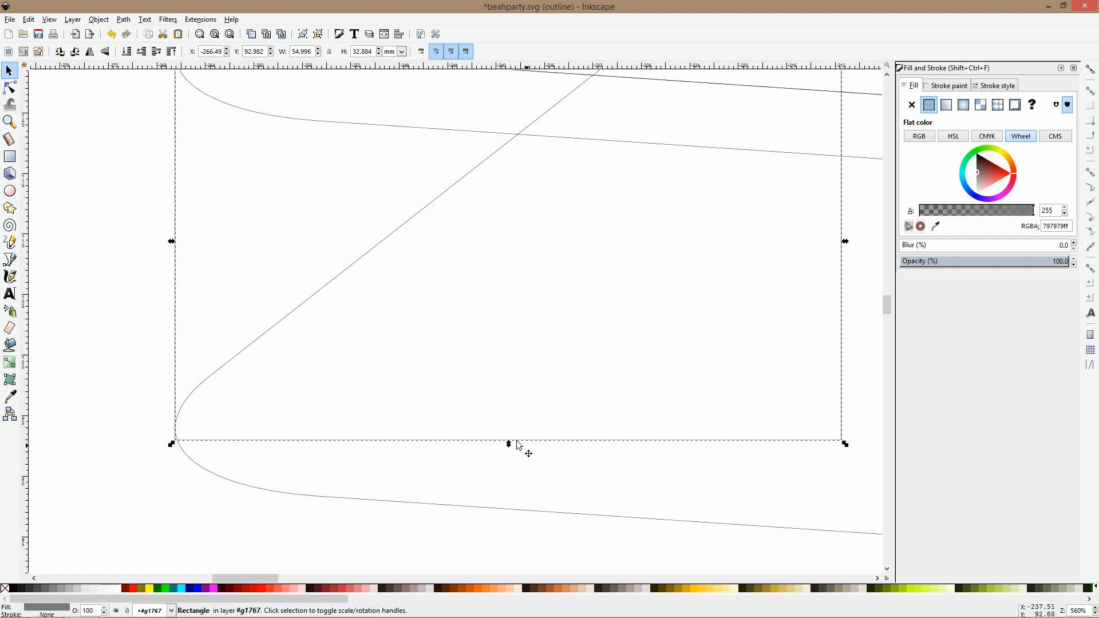
left_click_drag(510, 445, 509, 435)
scroll(314, 283, "up", 6)
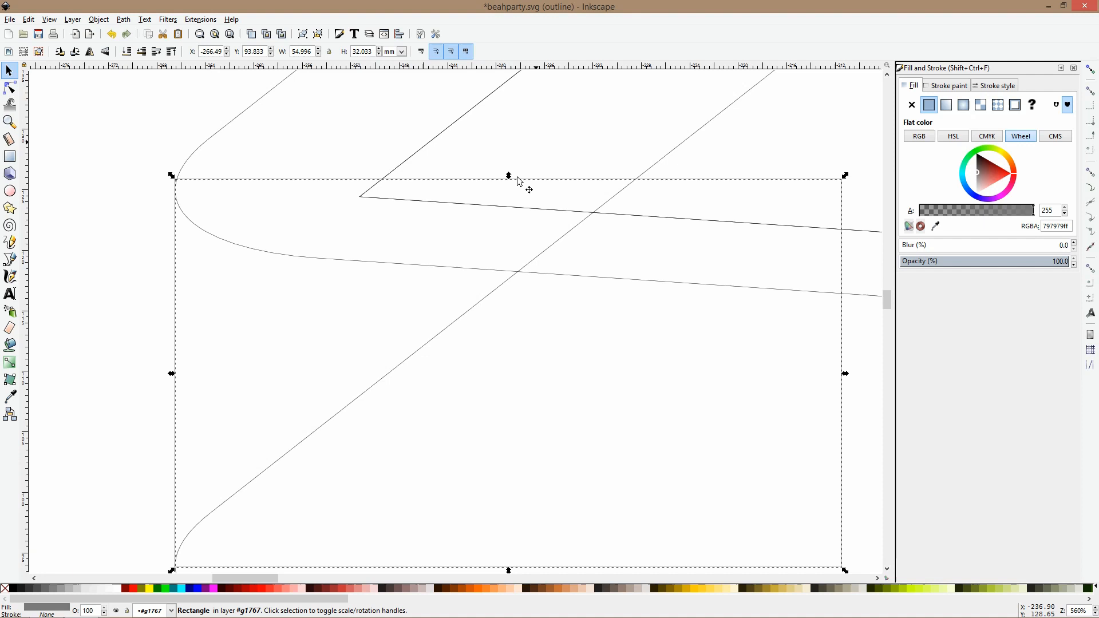
left_click_drag(508, 176, 509, 195)
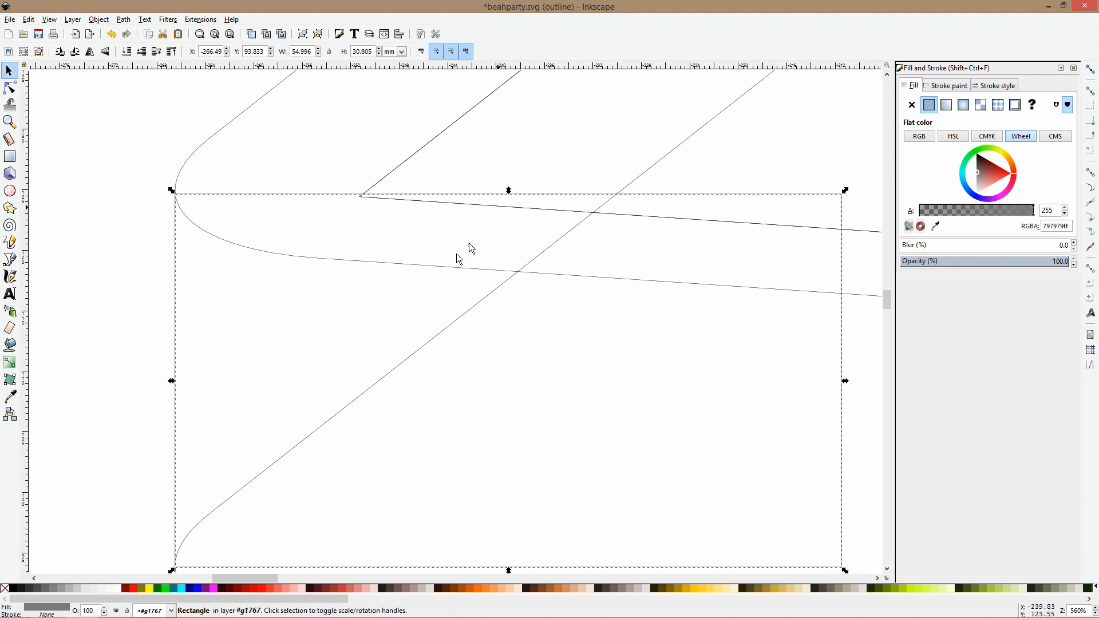
Duplicate the rectangle at the tablet's left corner and move the copy to the right rounded corner.
scroll(459, 258, "down", 7)
key("ctrl+d")
left_click_drag(480, 283, 784, 336)
left_click_drag(747, 390, 522, 422)
left_click_drag(565, 363, 824, 233)
scroll(825, 234, "up", 6)
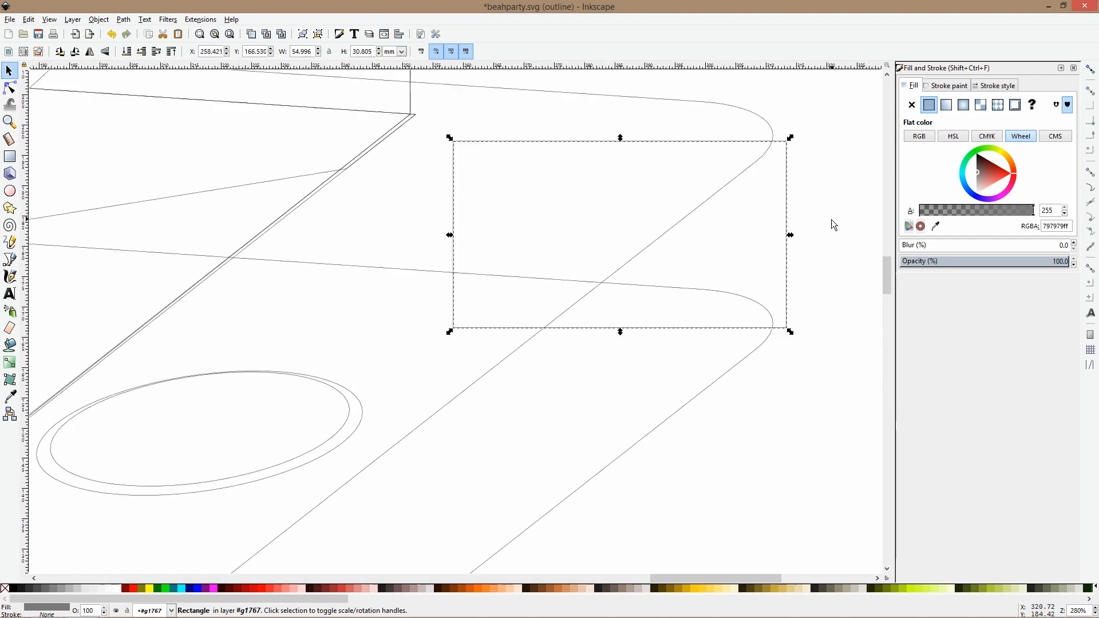
Align the copied rectangle's upper right corner with the outermost point of the upper outline's right corner curve.
left_click_drag(768, 276, 746, 269)
scroll(755, 358, "up", 6)
left_click_drag(713, 365, 713, 365)
scroll(717, 364, "down", 6)
scroll(716, 163, "up", 8)
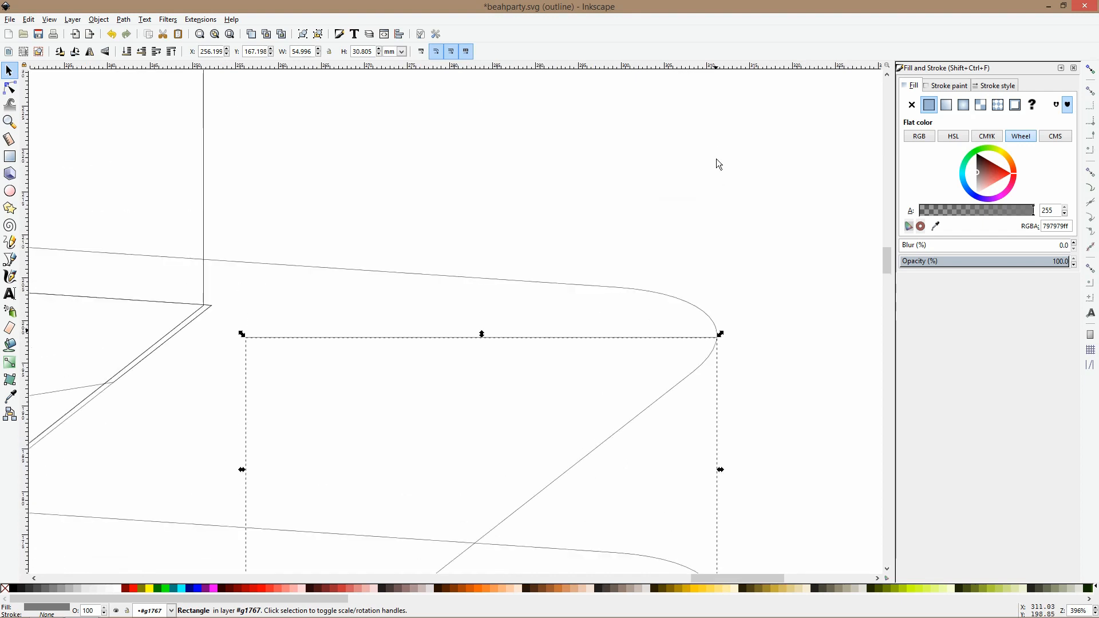
key("Escape")
scroll(719, 372, "down", 5)
Return to normal display mode and union both corner rectangles with the tablet's lower outline shape.
left_click(720, 373)
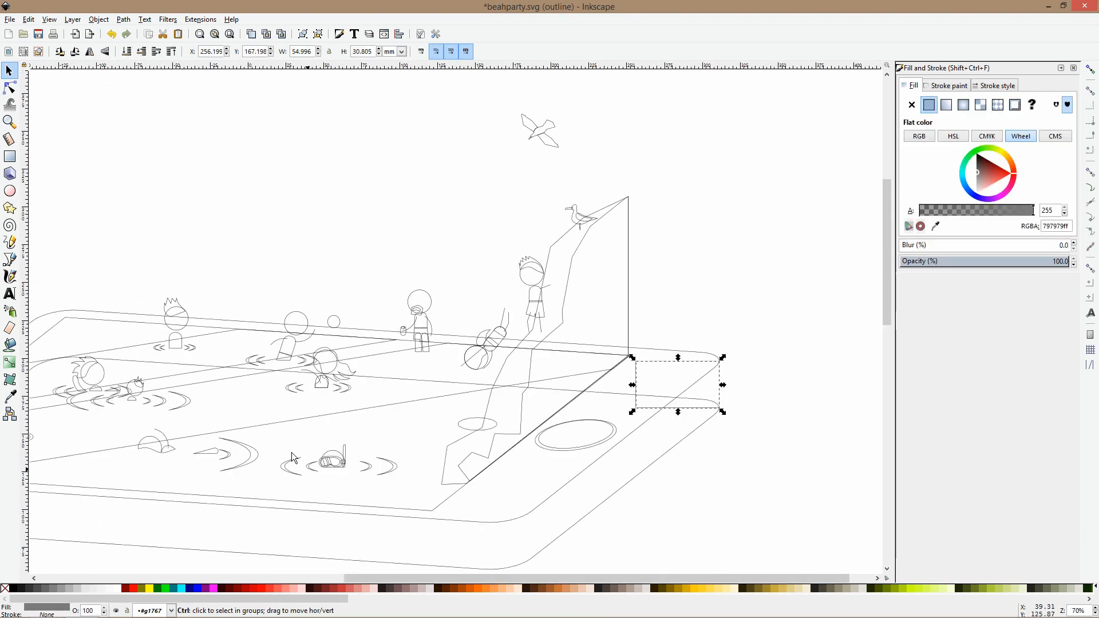
scroll(294, 457, "down", 3)
scroll(165, 468, "up", 3)
left_click(163, 462, "shift")
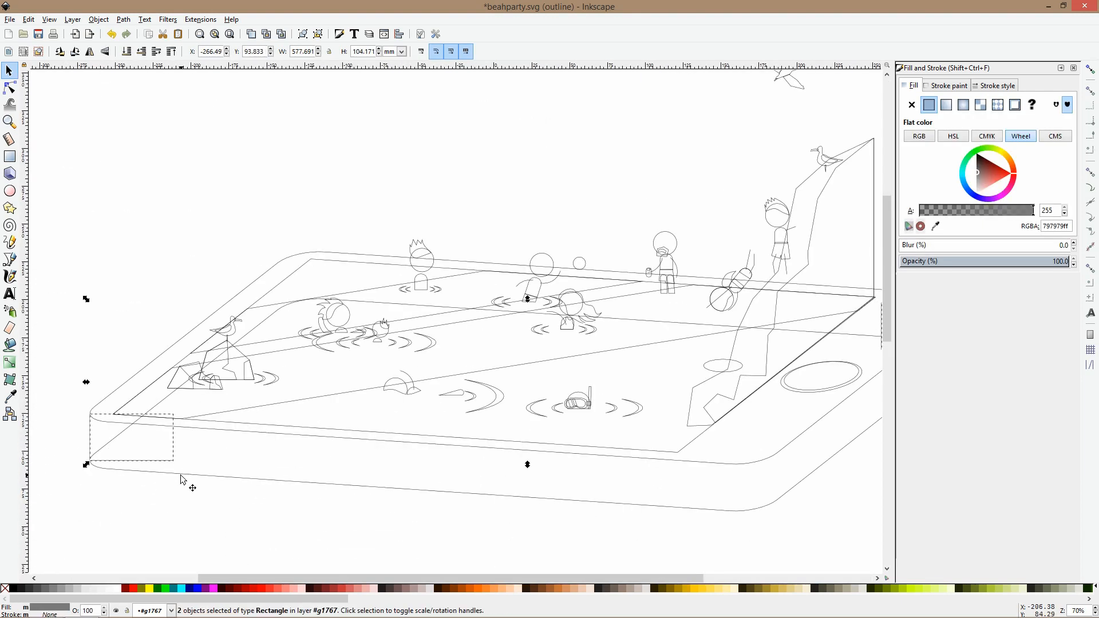
left_click(183, 474, "shift")
key("ctrl+5")
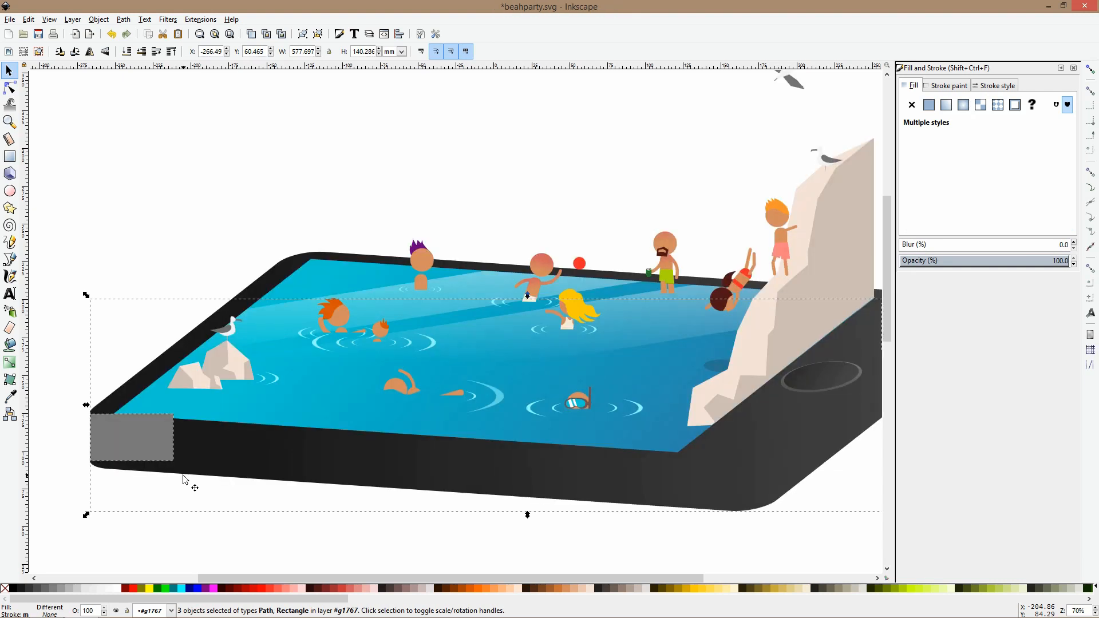
key("ctrl+plus")
left_click(155, 257)
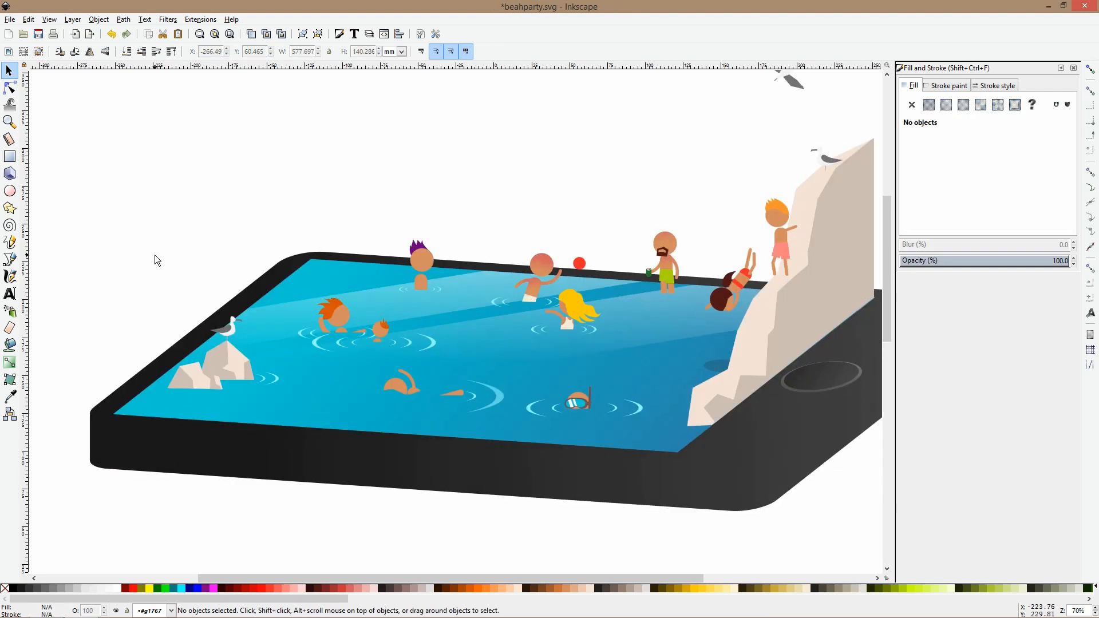
Fill the tablet's side shape with the flat grey-brown 89827c sampled from the artwork.
left_click(130, 465)
left_click(9, 396)
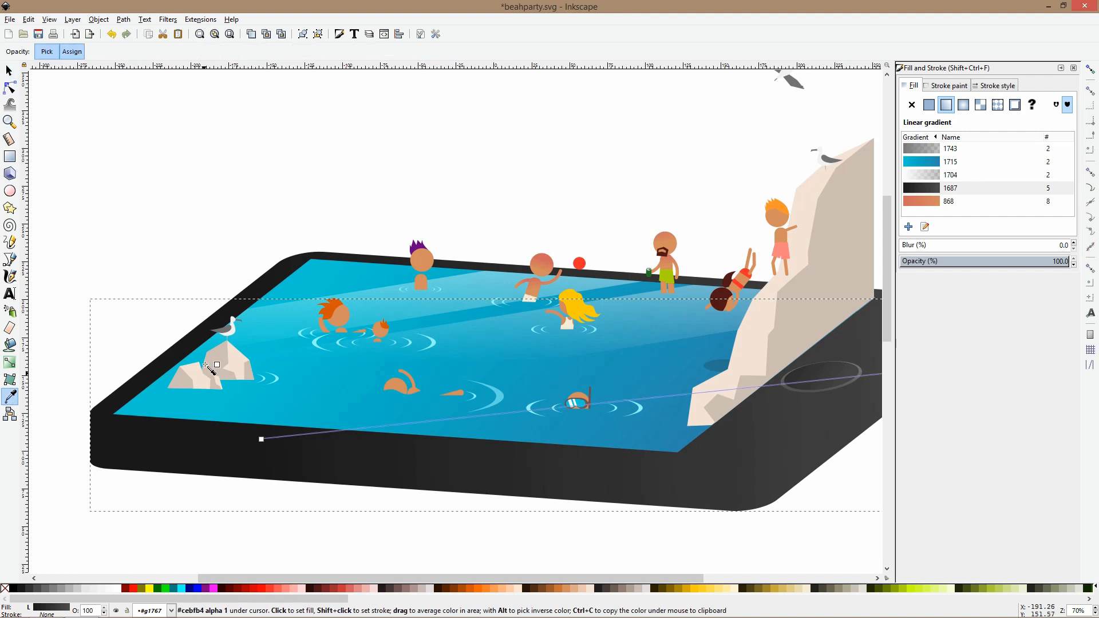
left_click(212, 356)
left_click_drag(713, 470, 733, 494)
key("space")
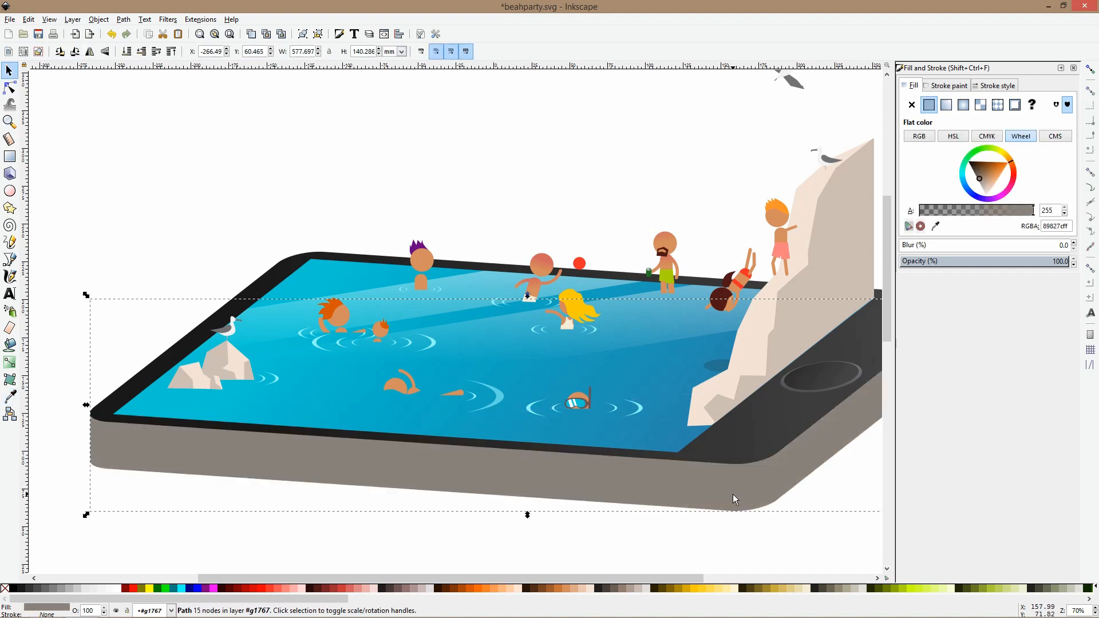
scroll(733, 494, "down", 2)
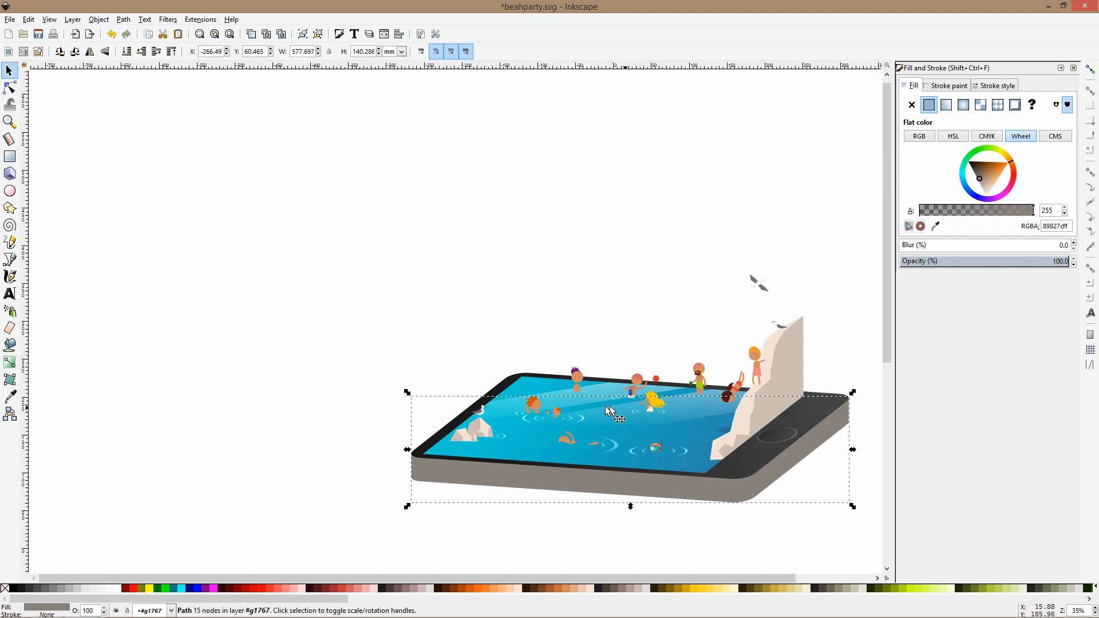
Shift the tablet's dark top frame and its side together slightly down and left, to X -267.25 and Y 58.651 mm.
scroll(818, 432, "up", 2)
left_click(782, 393)
left_click(757, 514, "shift")
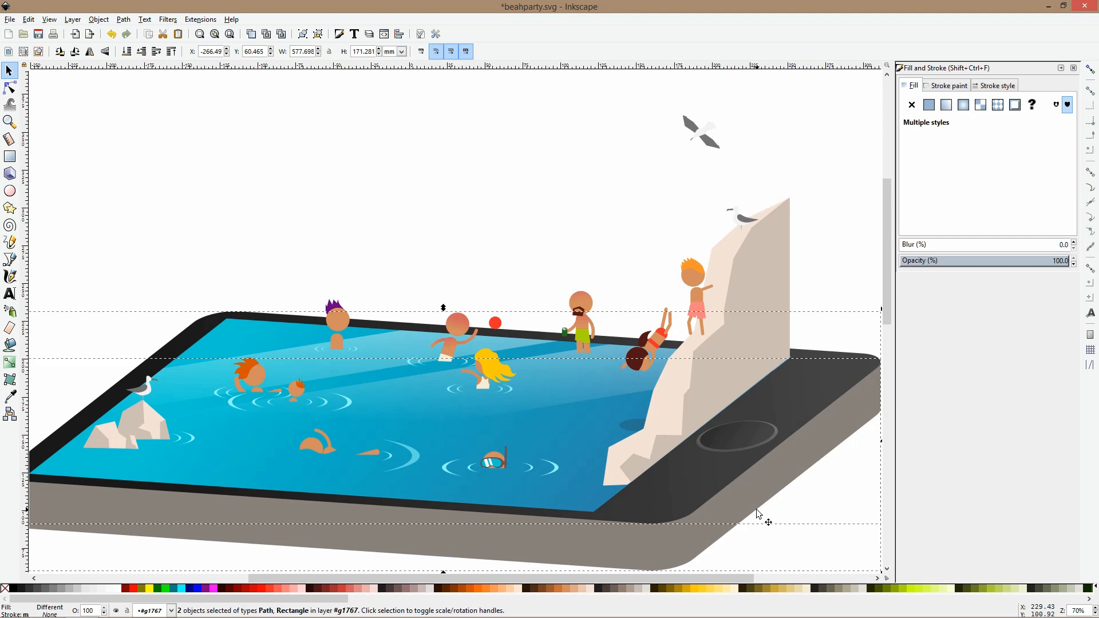
left_click_drag(763, 494, 761, 497)
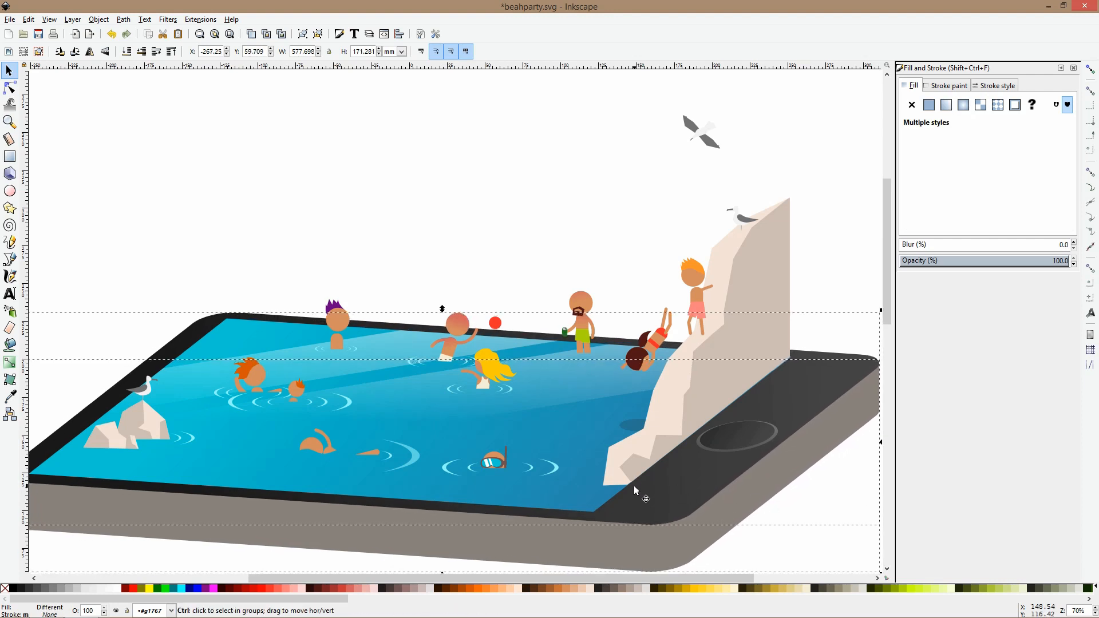
scroll(634, 485, "down", 2)
scroll(458, 507, "down", 1)
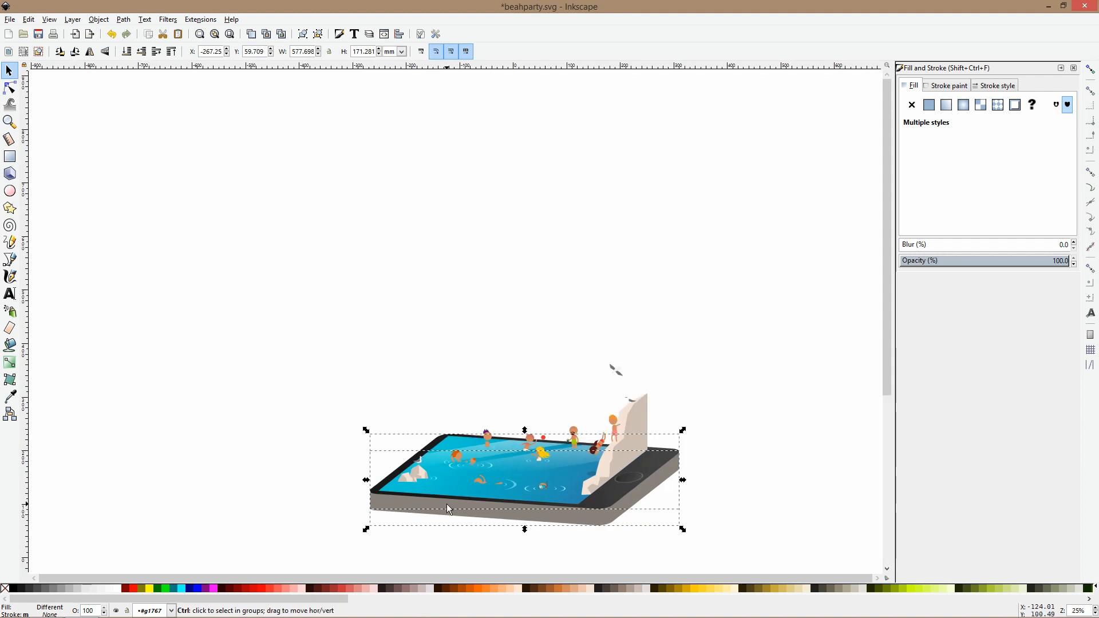
scroll(446, 504, "up", 3)
key("Down")
key("Down")
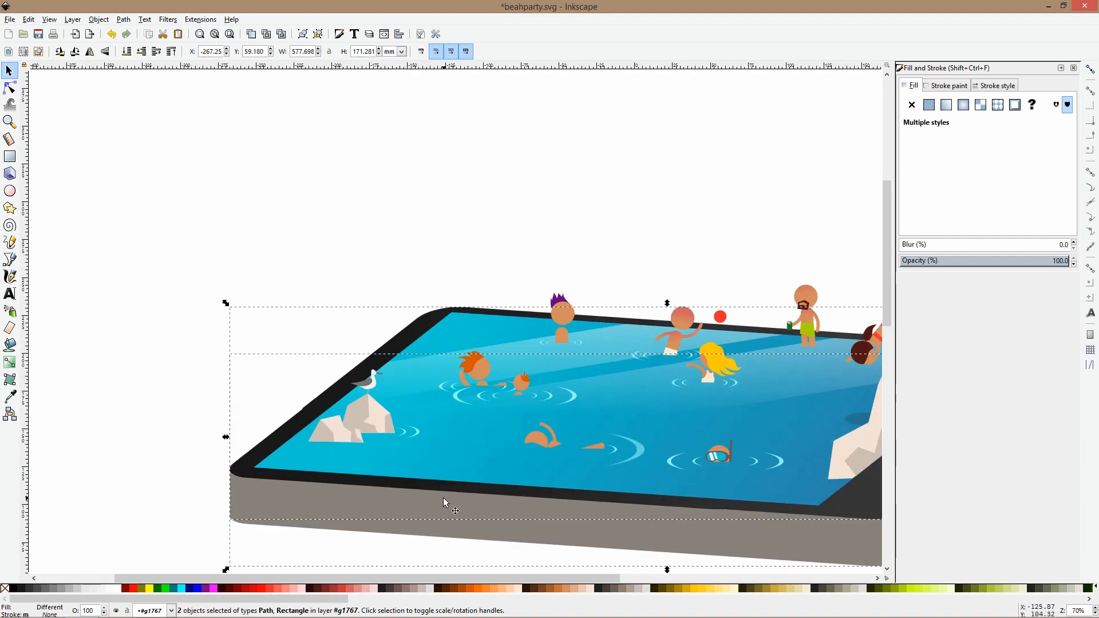
scroll(442, 497, "down", 1)
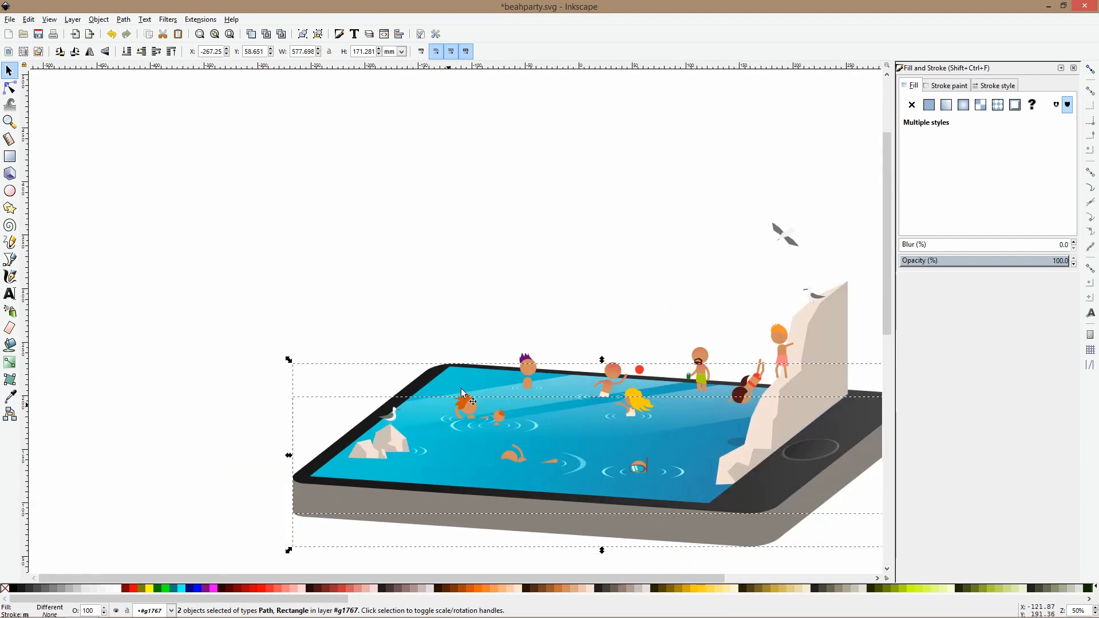
key("Escape")
Make the tablet thinner by raising the nodes along the side shape's lower edge until the shape is about 132 mm high.
left_click_drag(690, 527, 521, 450)
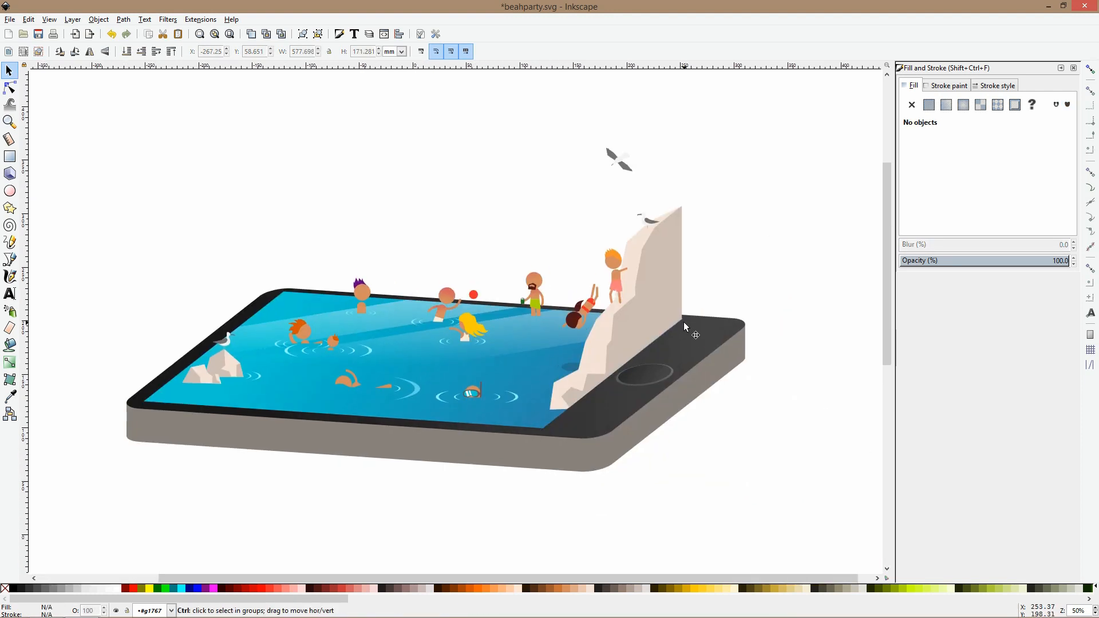
key("ctrl+KP_5")
key("ctrl+KP_5")
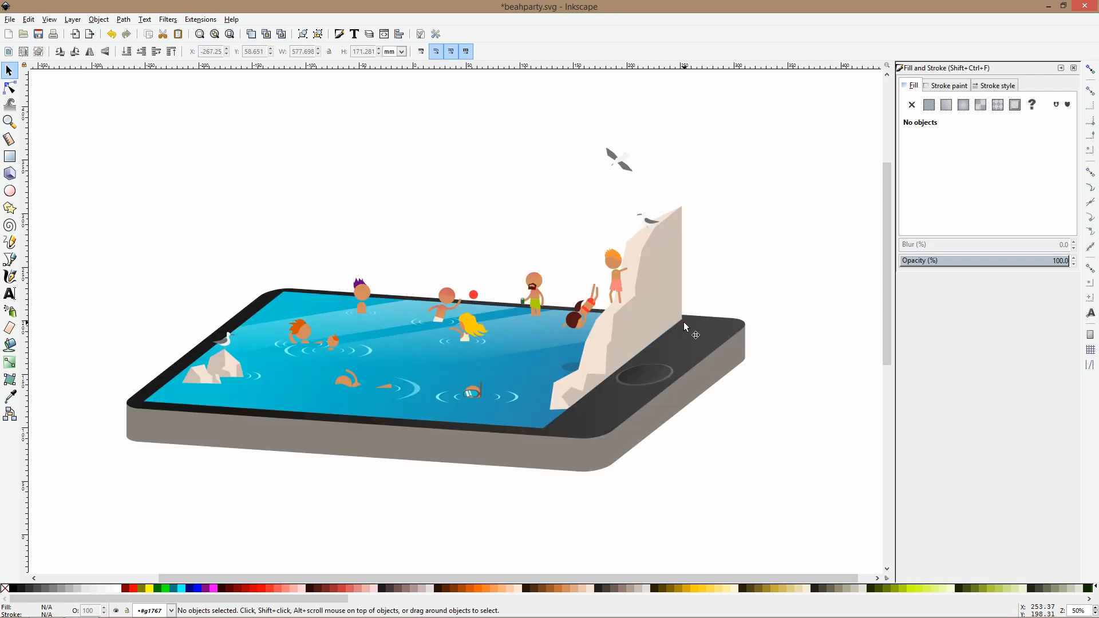
left_click(261, 423)
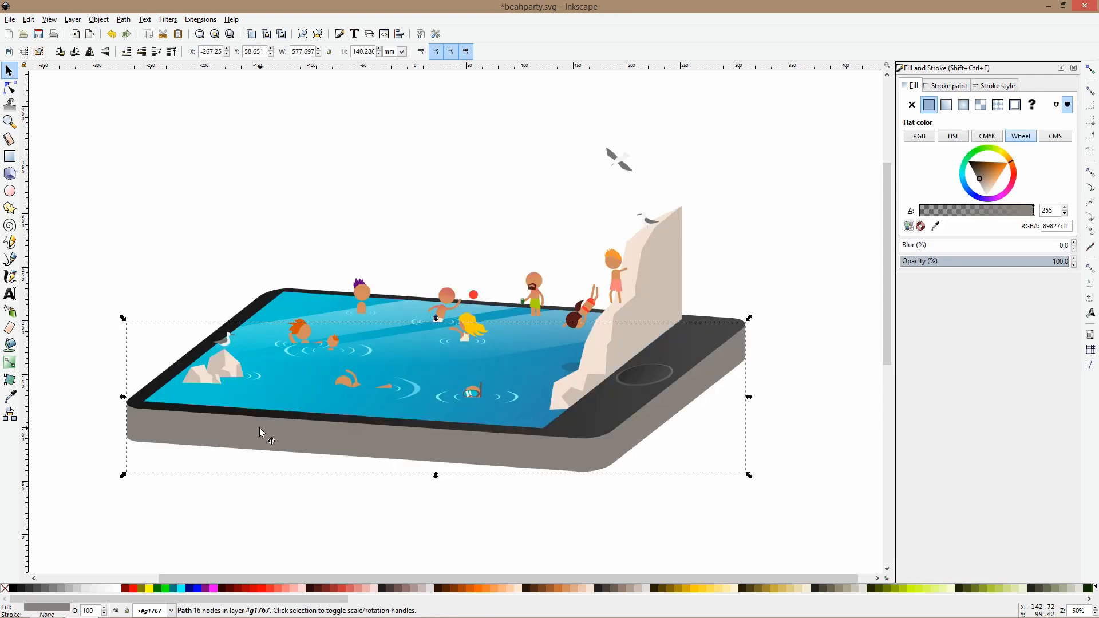
left_click(9, 88)
left_click_drag(107, 438, 705, 517)
left_click_drag(761, 344, 717, 380)
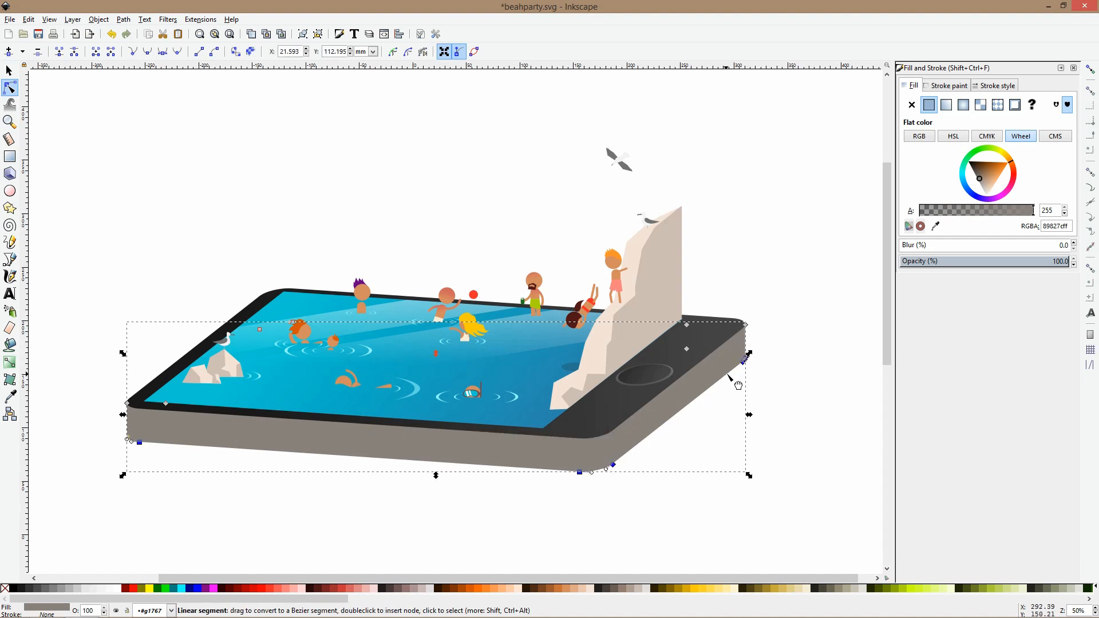
scroll(611, 493, "up", 3)
left_click_drag(626, 402, 621, 376)
scroll(623, 461, "down", 7)
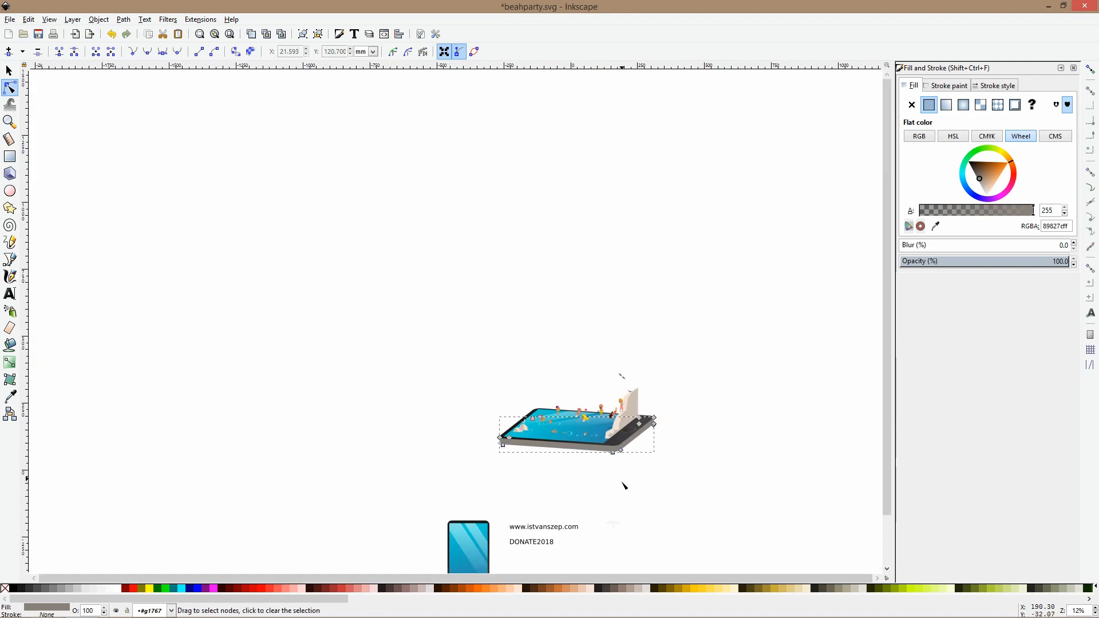
scroll(621, 457, "up", 3)
left_click(567, 485)
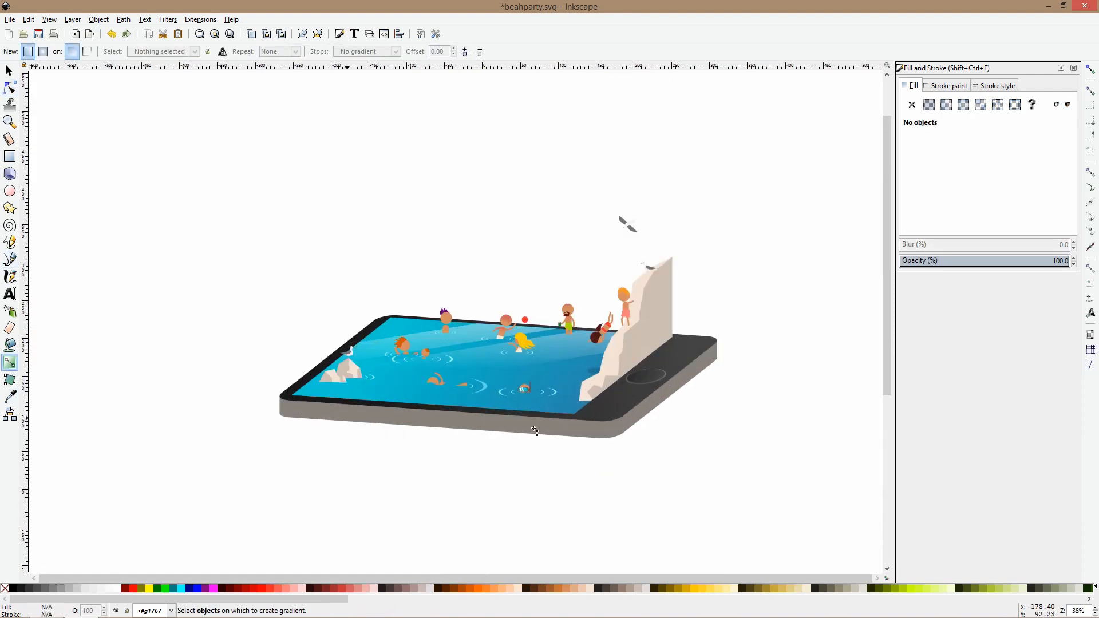
left_click(385, 419)
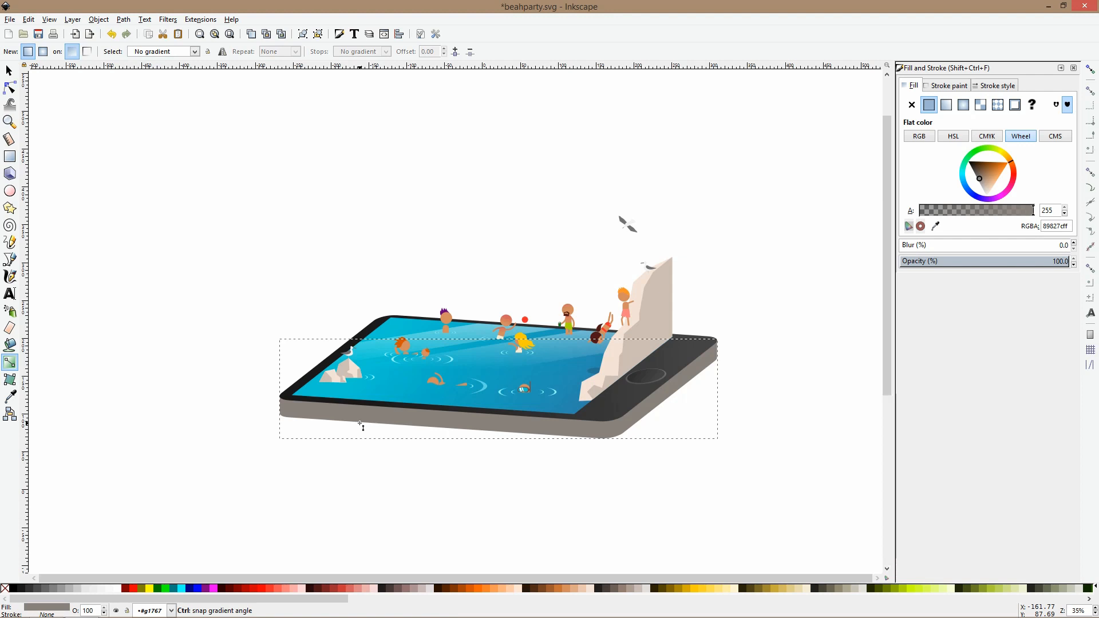
key("s")
key("Delete")
key("ctrl+z")
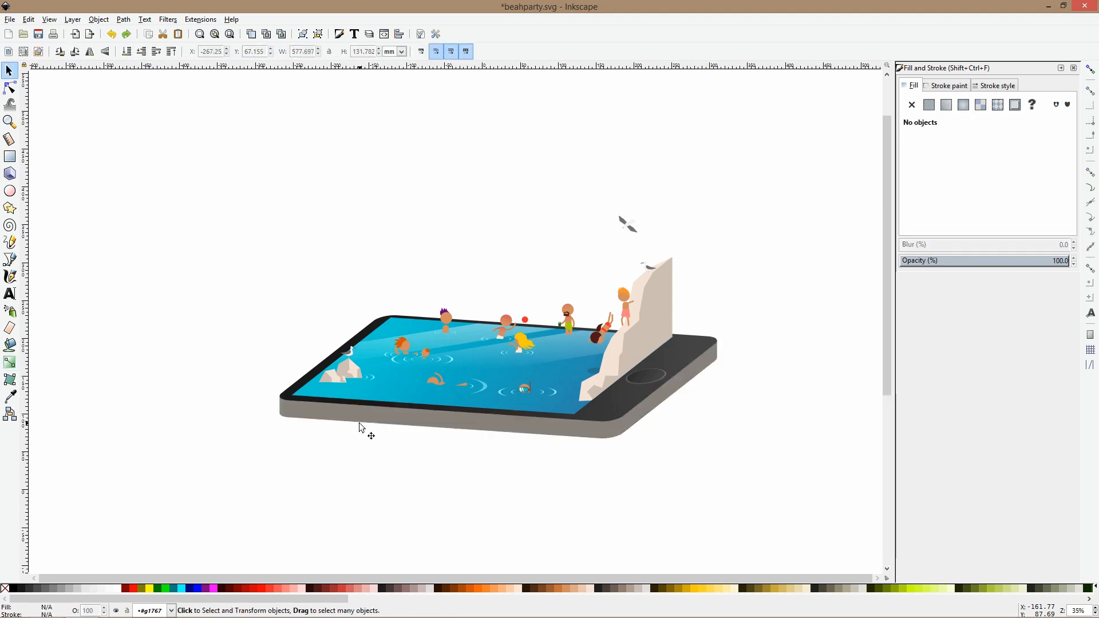
Apply a left-to-right linear gradient to the tablet's side and make its end stop opaque 89827c.
left_click(359, 411)
left_click(10, 363)
key("ctrl+s")
left_click_drag(295, 411, 765, 415)
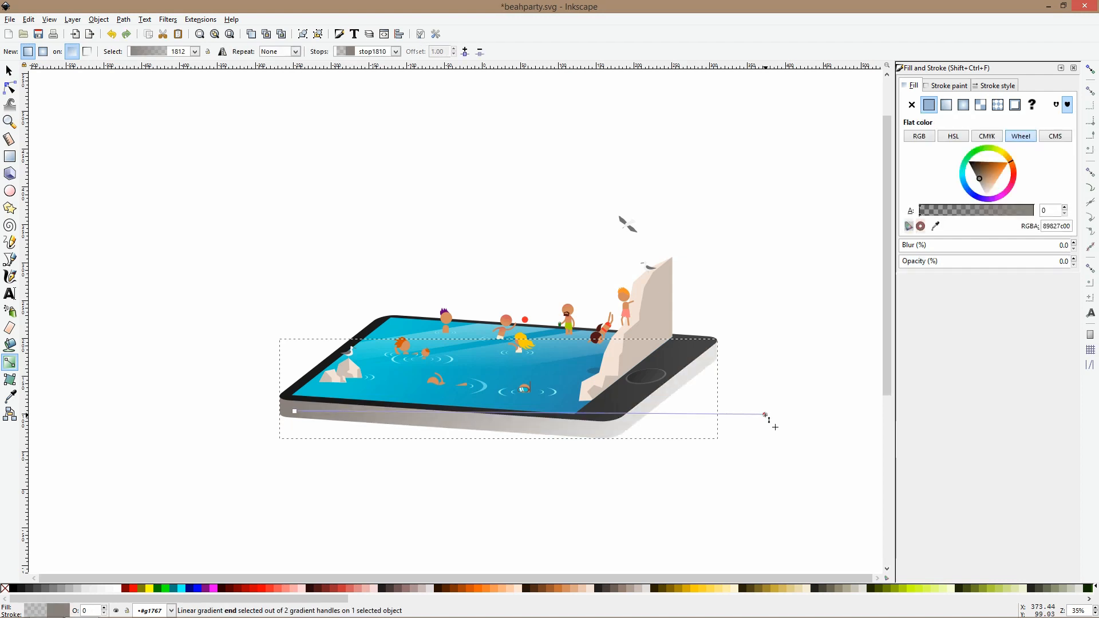
left_click(10, 396)
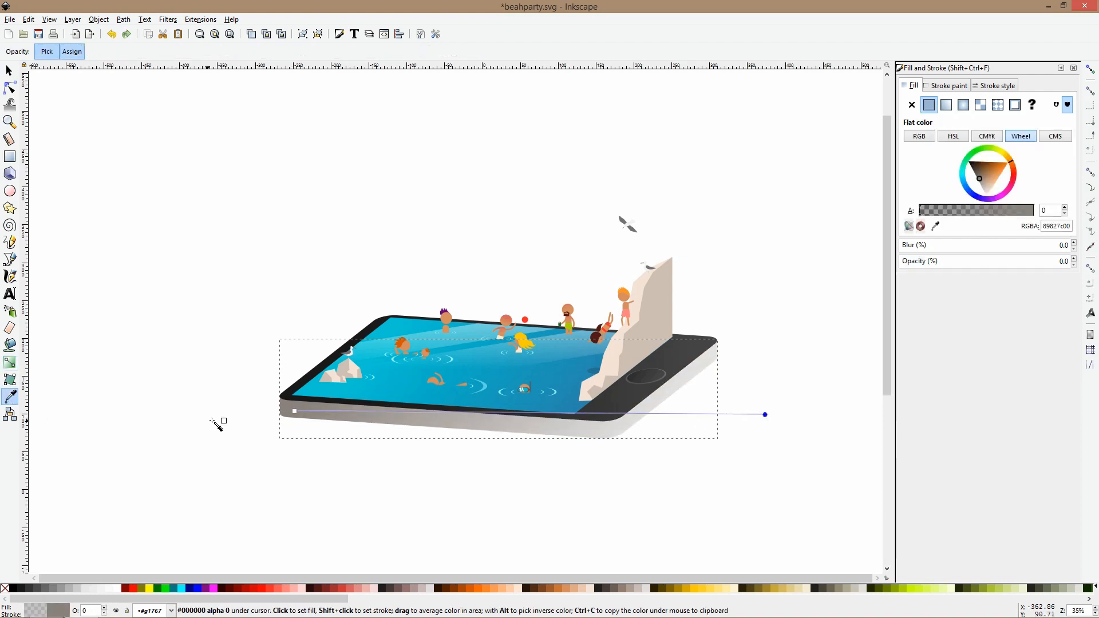
left_click(289, 405)
Add a gradient stop at offset 0.64 on the tablet's side and colour it light grey cccccc.
left_click(10, 362)
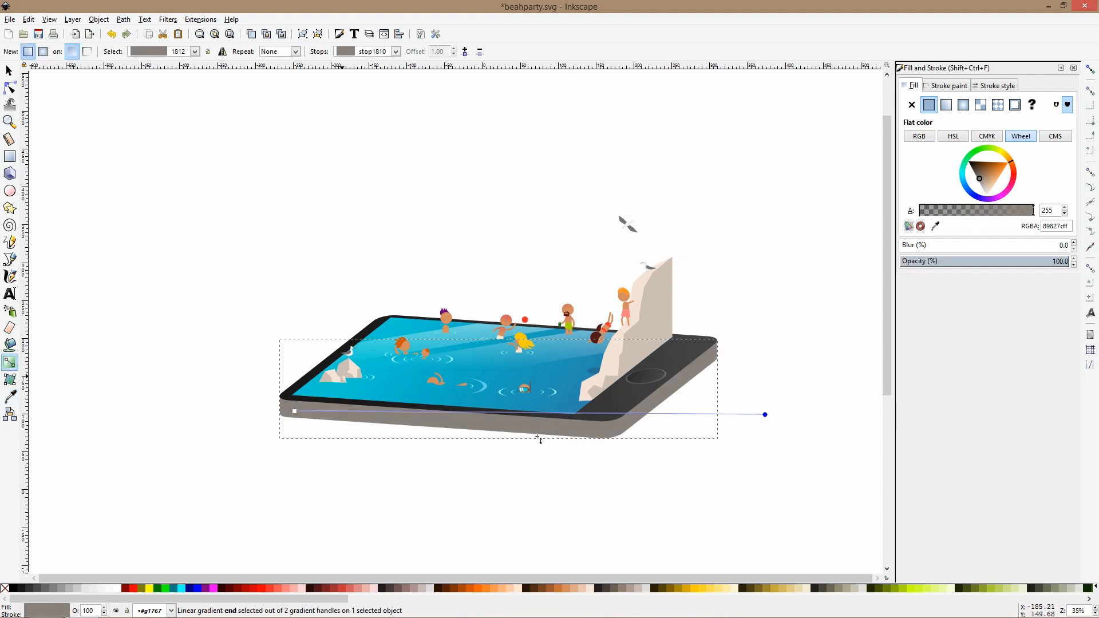
double_click(595, 413)
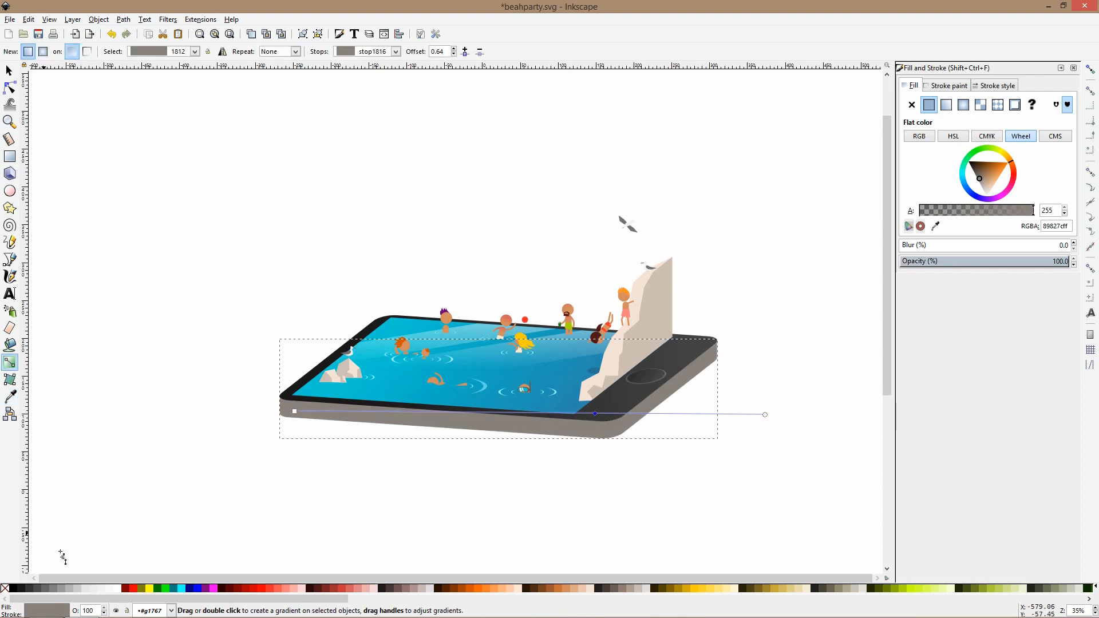
left_click(73, 588)
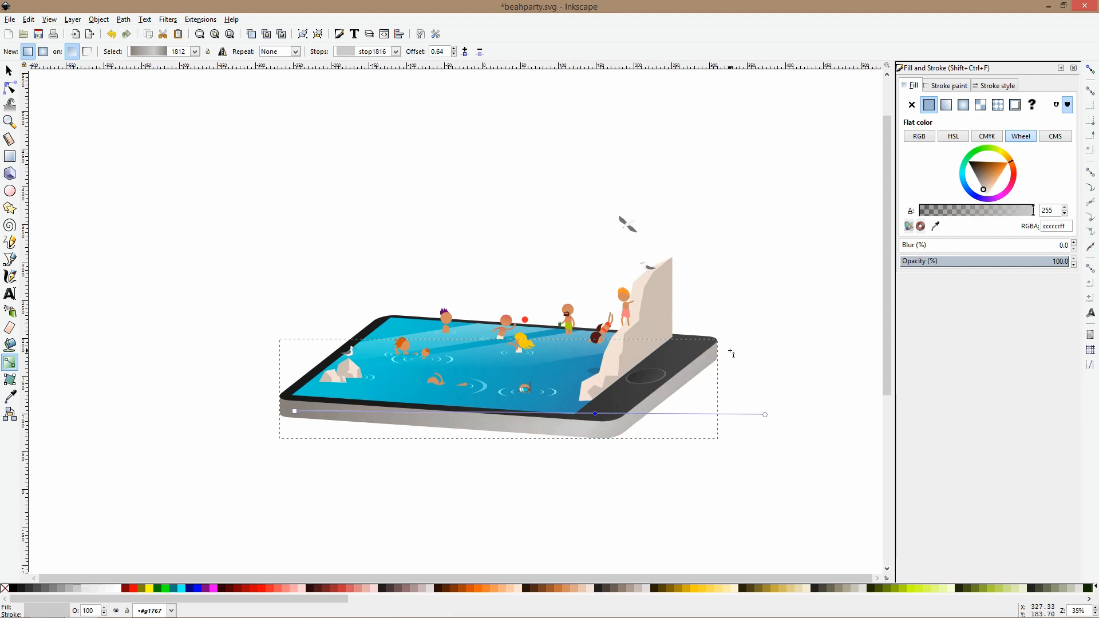
Add a second gradient stop at offset 0.72 and colour it 89837d, sampled from the side's dark left end.
left_click(632, 413)
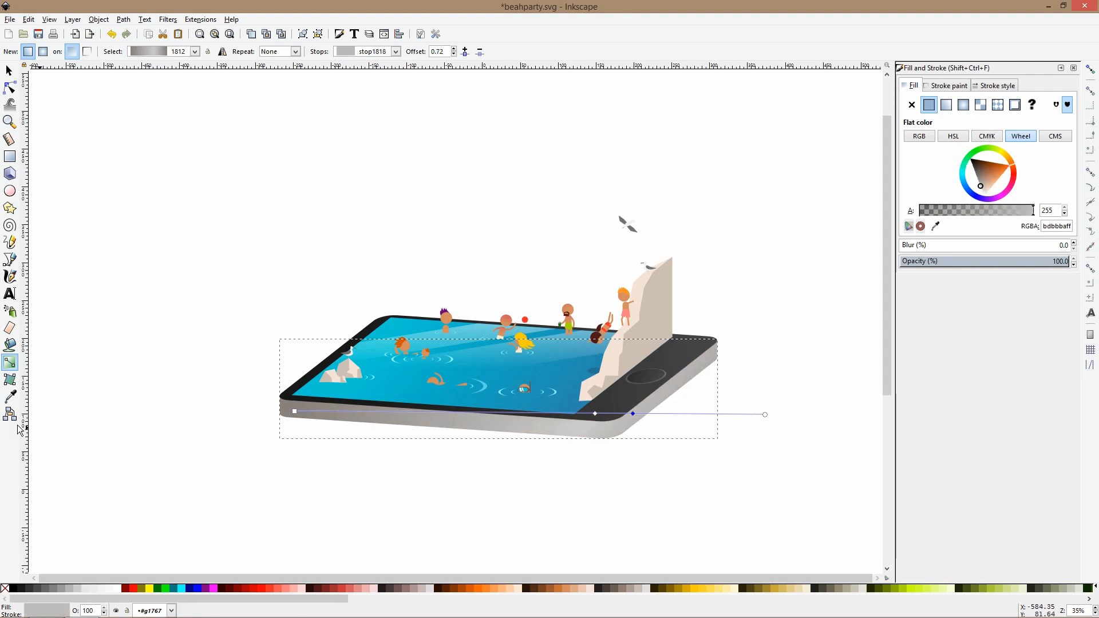
left_click(9, 396)
left_click(319, 408)
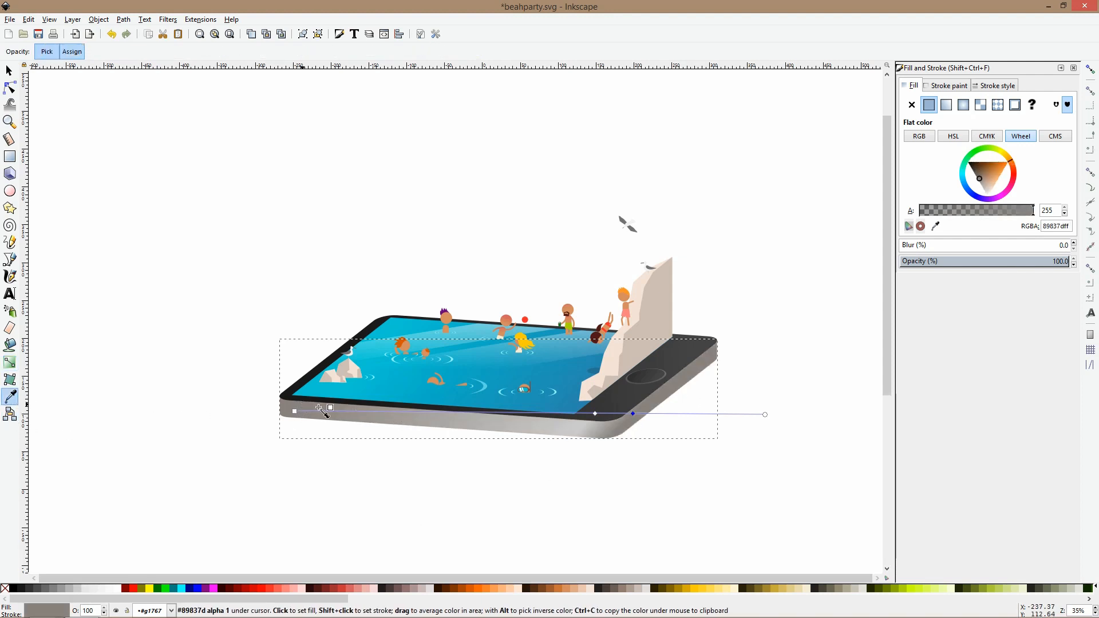
Shift the two intermediate gradient stops slightly right around the rounded corner and tilt the gradient's end upward.
left_click_drag(595, 414, 664, 413)
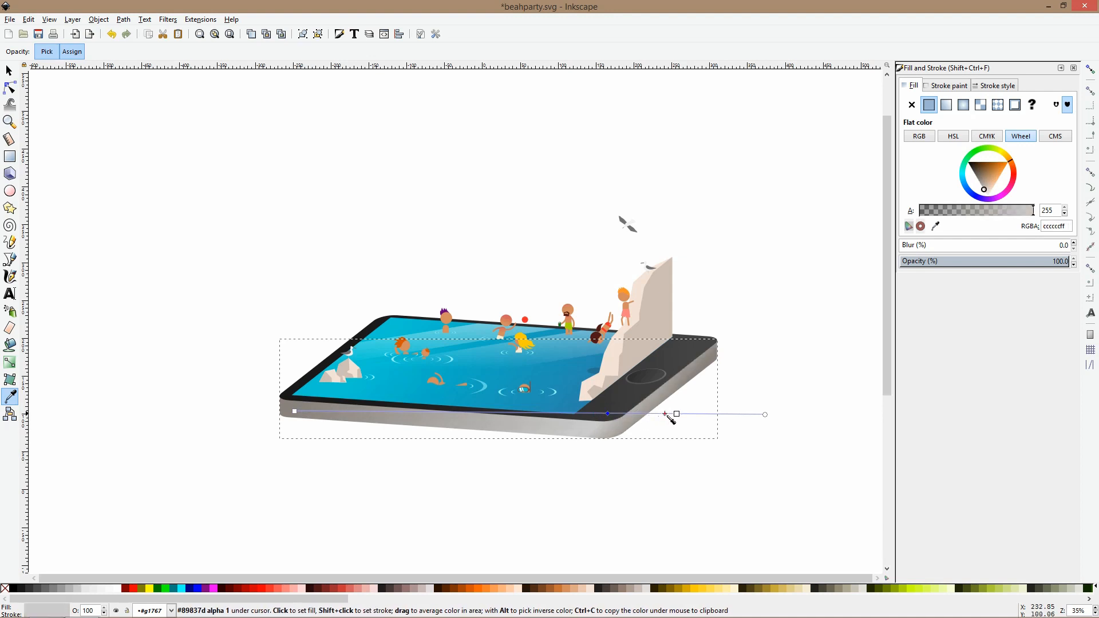
left_click(662, 414)
left_click_drag(765, 414, 762, 392)
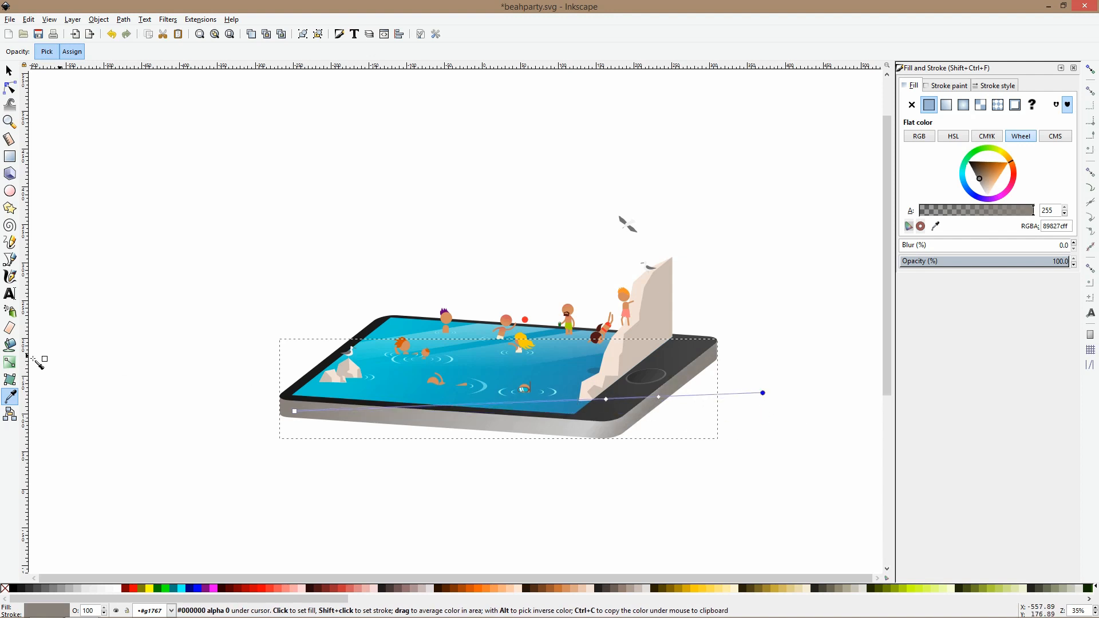
Add a gradient stop coloured 938d88 just before the light grey stop, and extend the gradient's end further up and right.
left_click(10, 361)
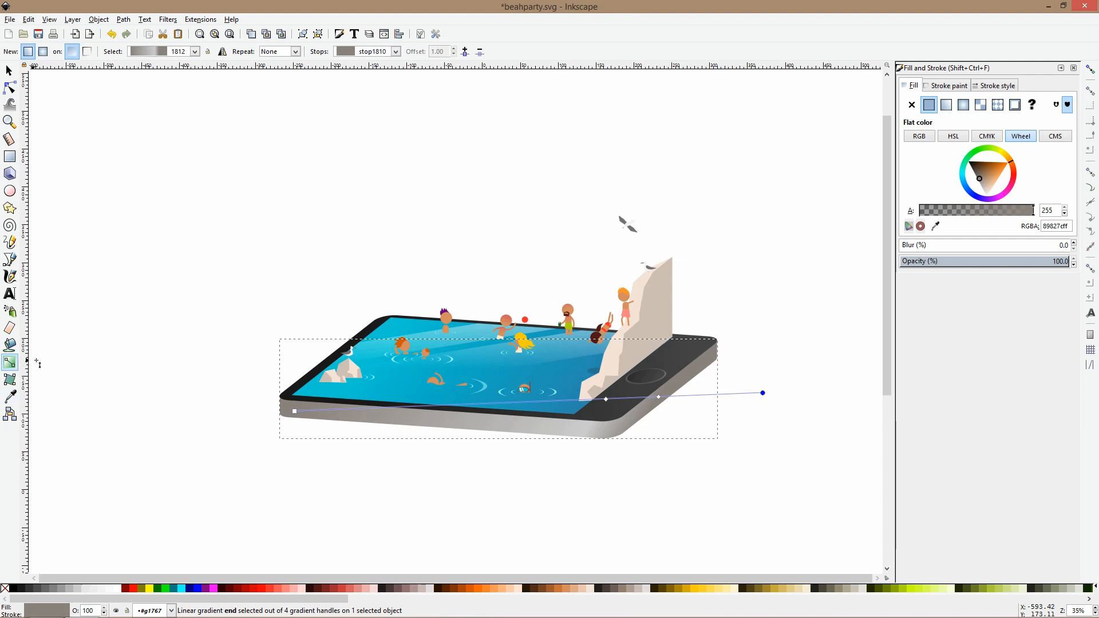
left_click(559, 401)
left_click(10, 396)
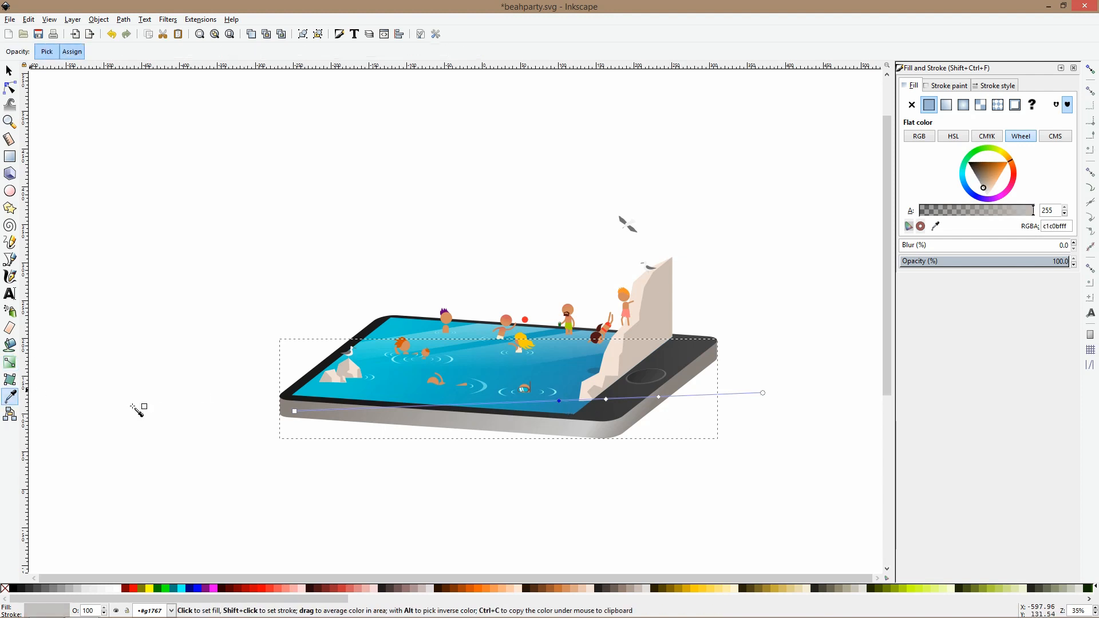
left_click(346, 413)
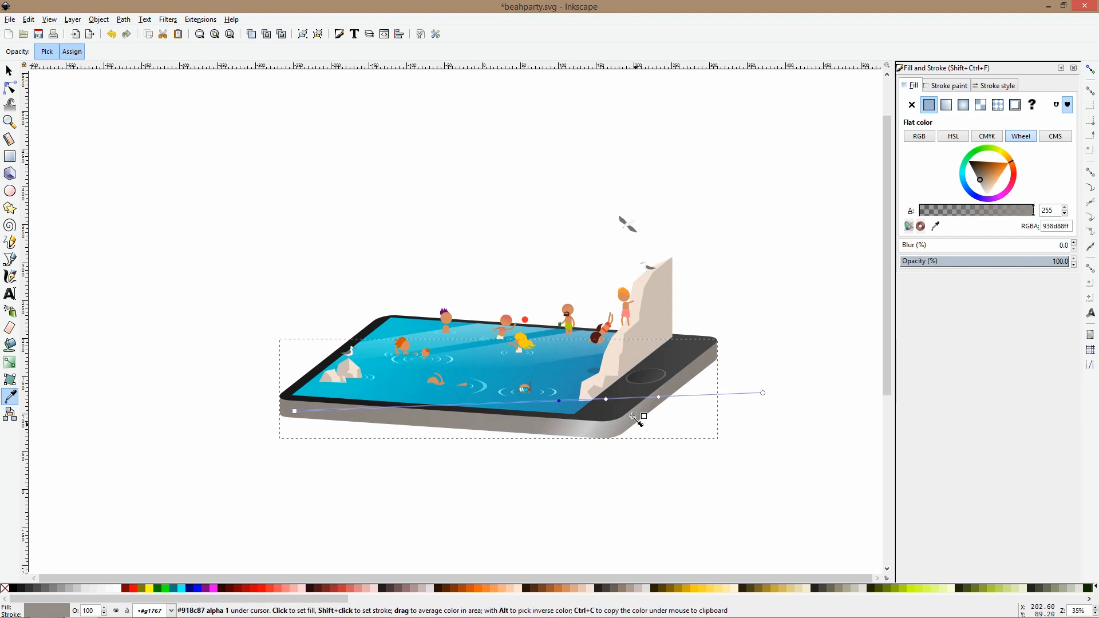
left_click_drag(763, 393, 791, 359)
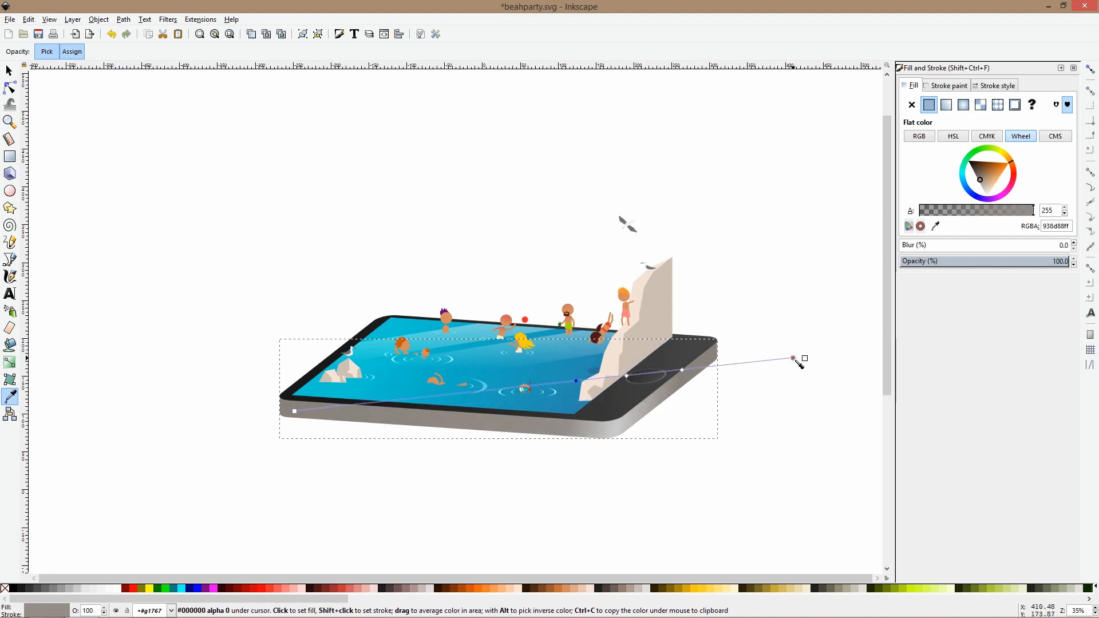
Deselect the tablet's side and save the illustration file.
key("s")
scroll(664, 457, "down", 4)
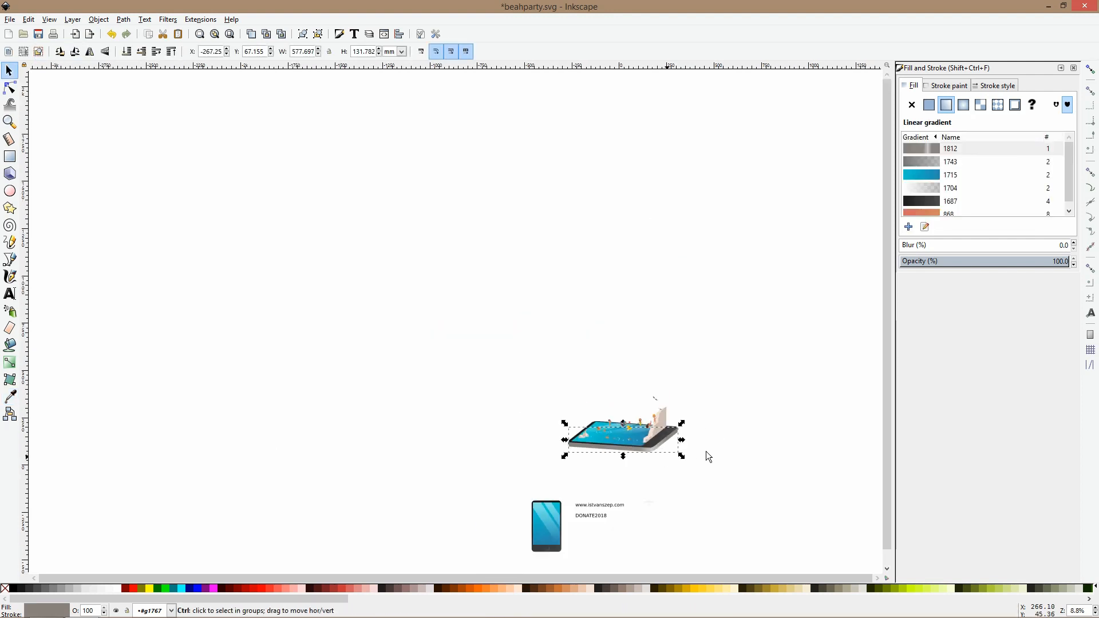
left_click(722, 450)
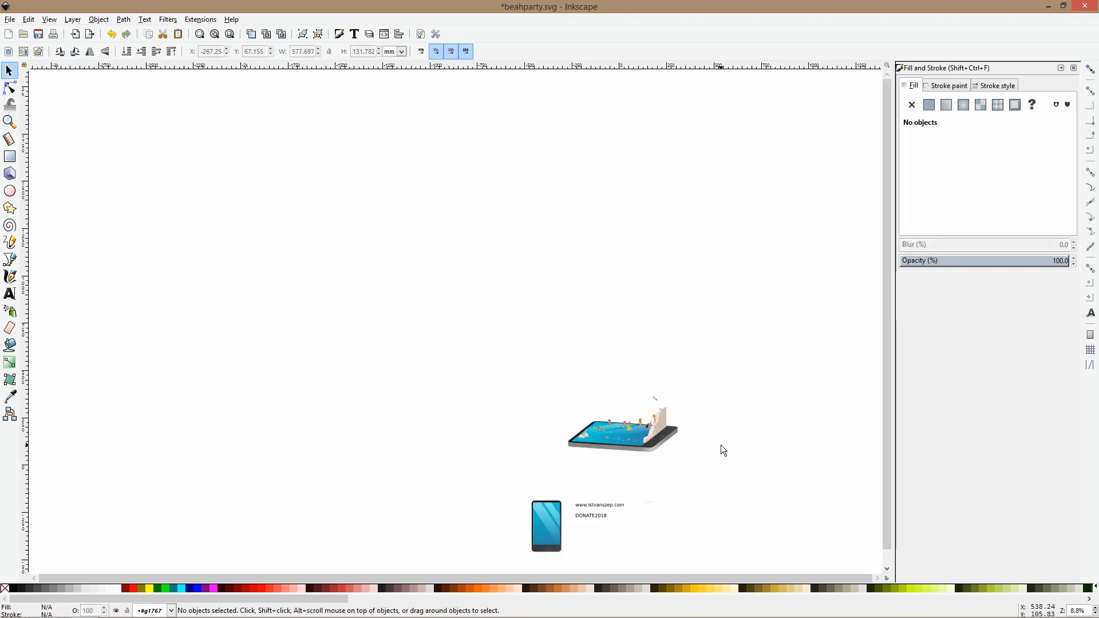
scroll(723, 451, "up", 5)
scroll(723, 451, "down", 2)
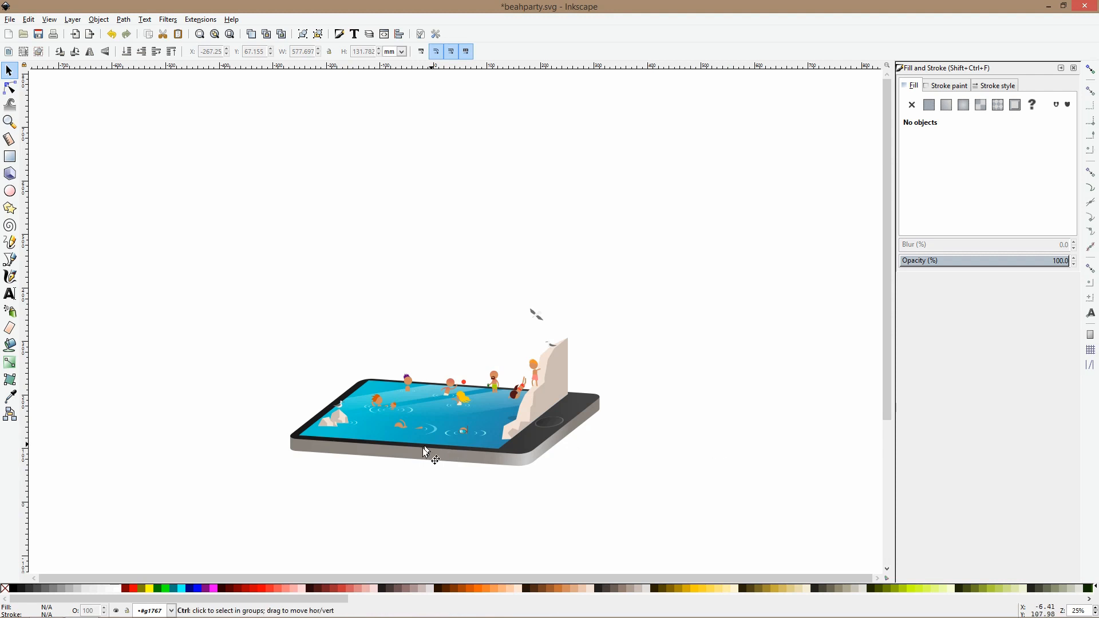
scroll(436, 446, "up", 2)
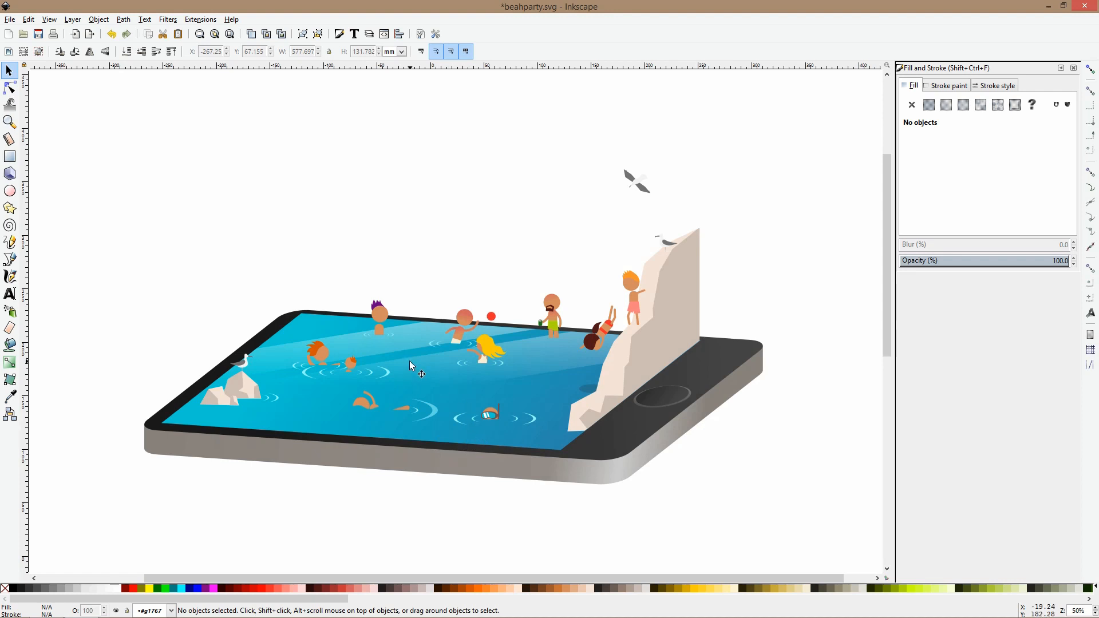
scroll(410, 362, "down", 4)
key("ctrl+s")
Duplicate the whole tablet scene, move the copy straight right to X 793.273 mm, and deselect it.
left_click_drag(290, 251, 547, 431)
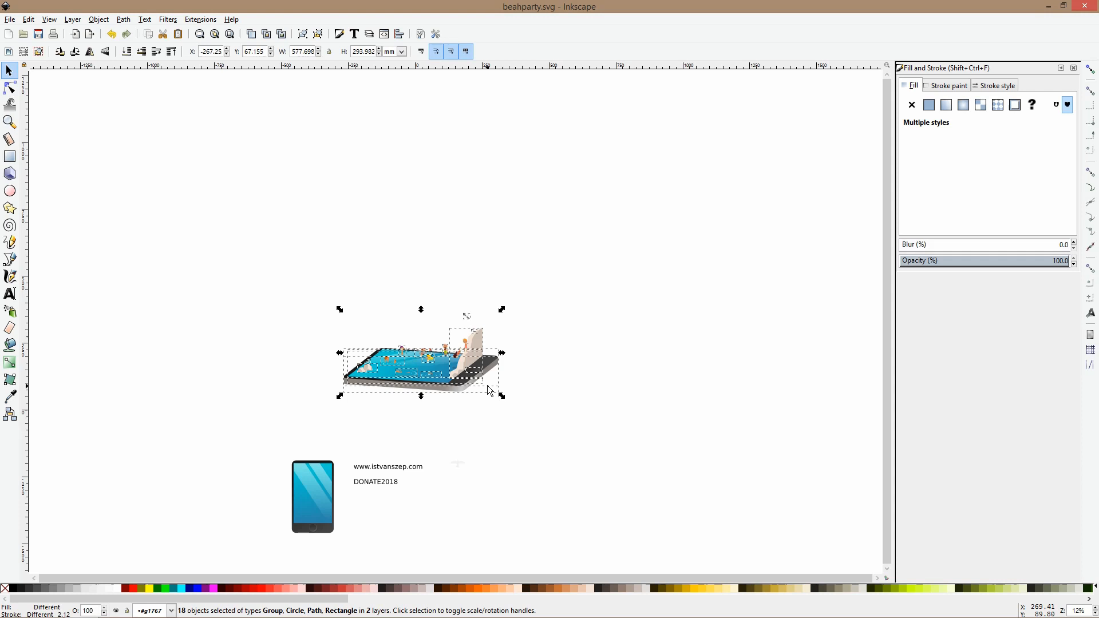
key("ctrl+d")
left_click_drag(457, 377, 741, 399)
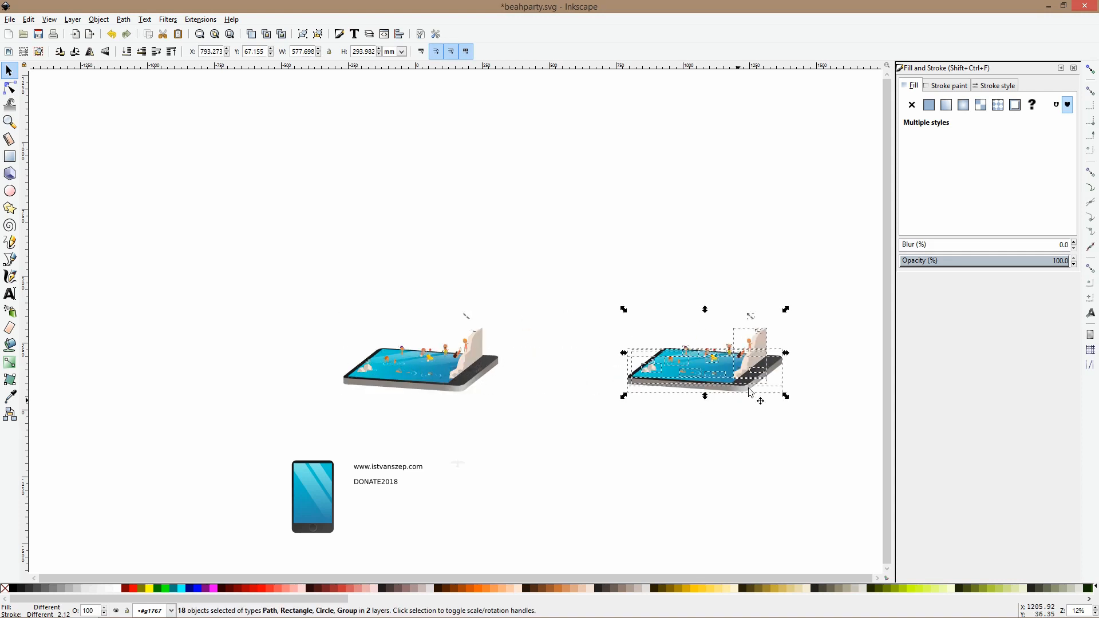
scroll(760, 307, "up", 4)
scroll(760, 332, "down", 3)
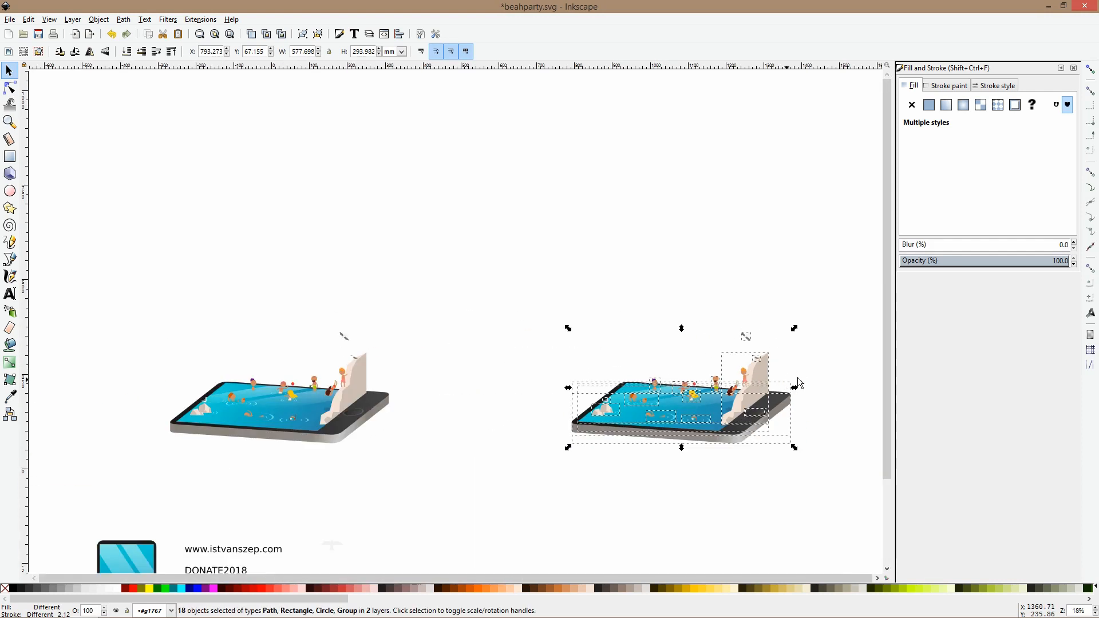
key("Escape")
scroll(775, 394, "up", 3)
scroll(780, 281, "down", 2)
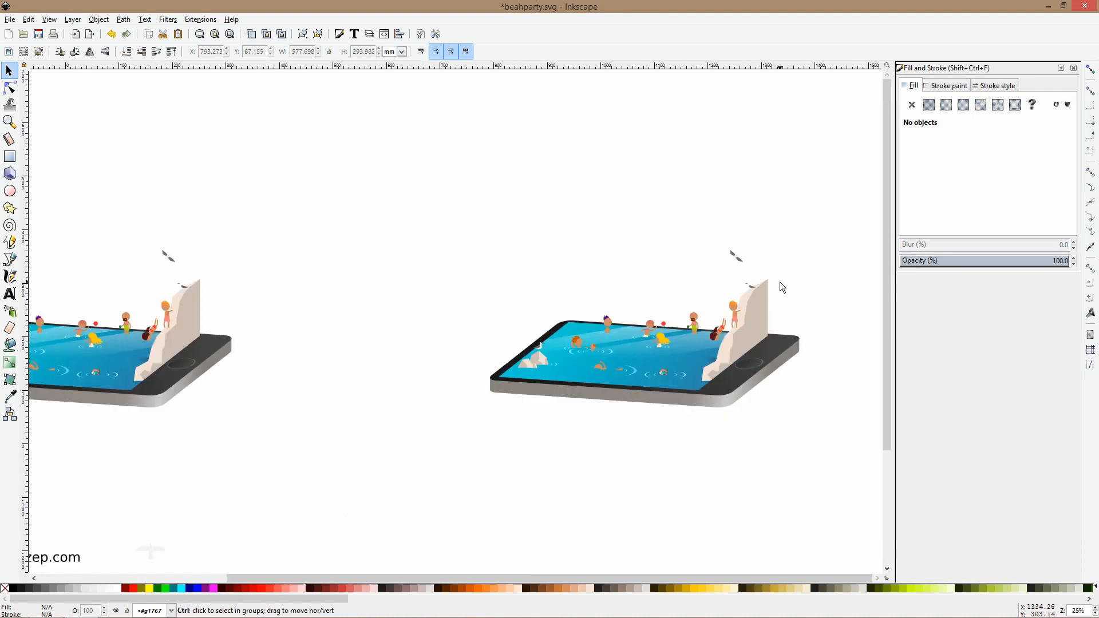
Try grouping the copied tablet's dark face with its side and moving the pair away from the scene.
left_click_drag(407, 215, 801, 453)
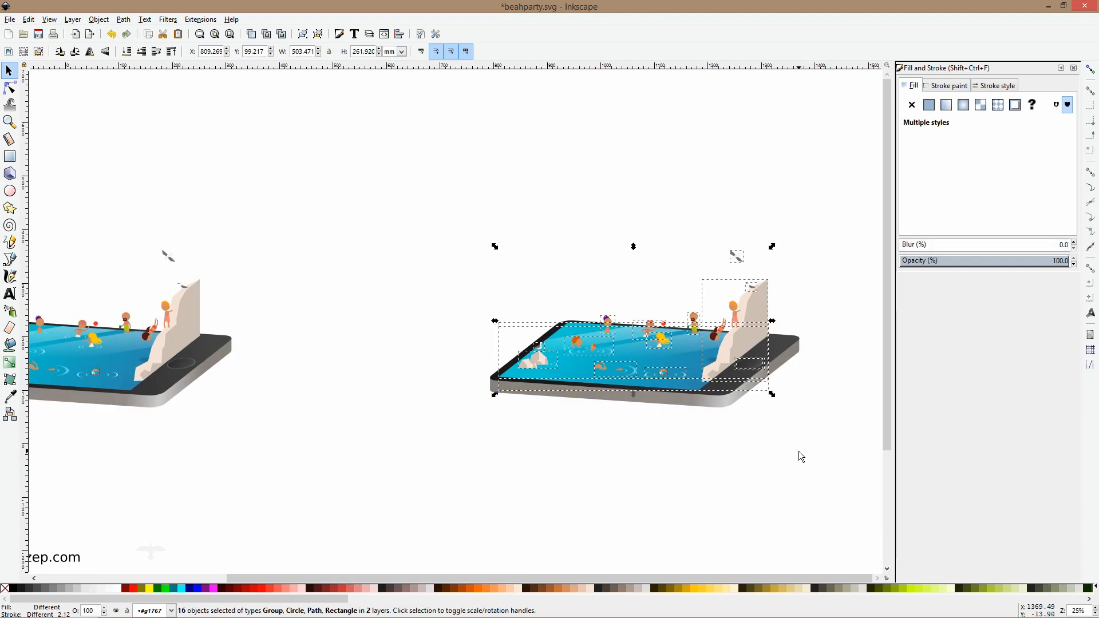
left_click(784, 348)
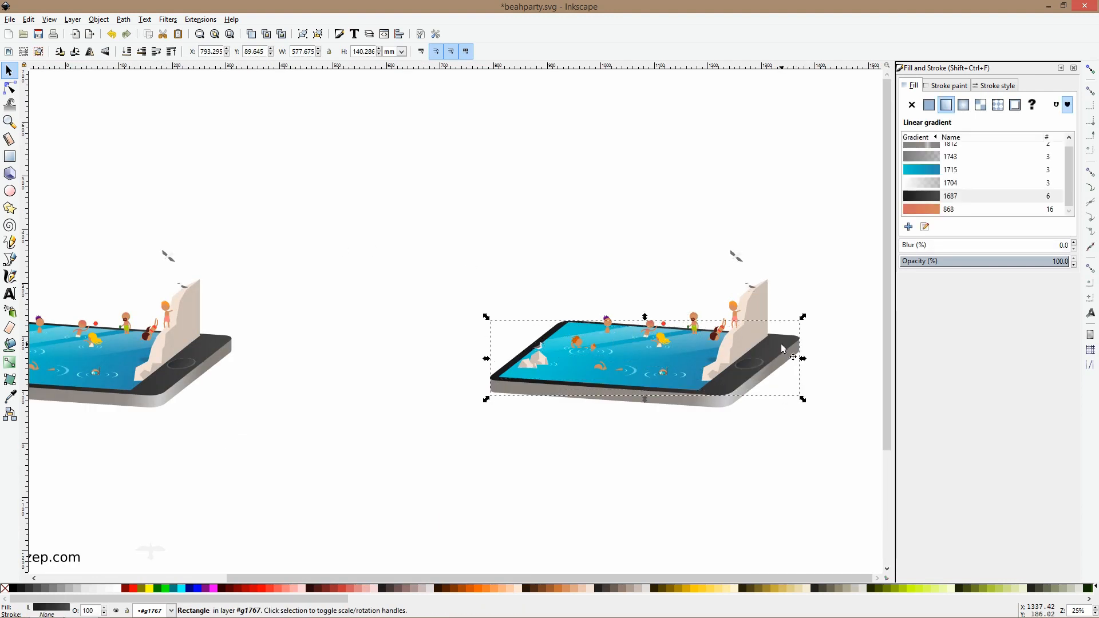
left_click(732, 403, "shift")
key("ctrl+g")
left_click_drag(729, 416, 664, 473)
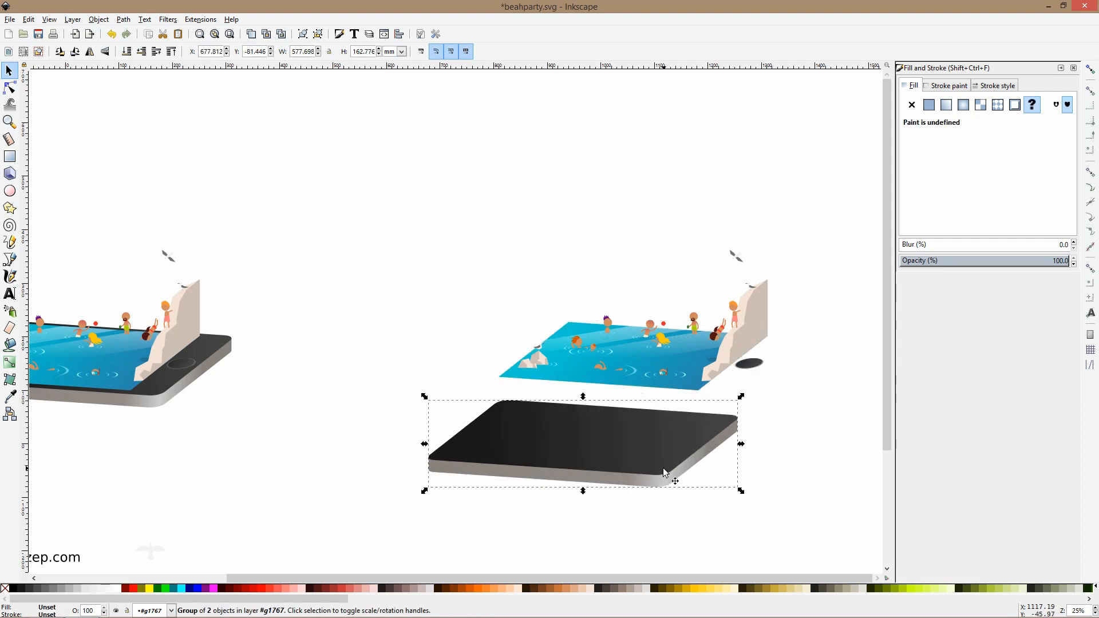
key("ctrl+z")
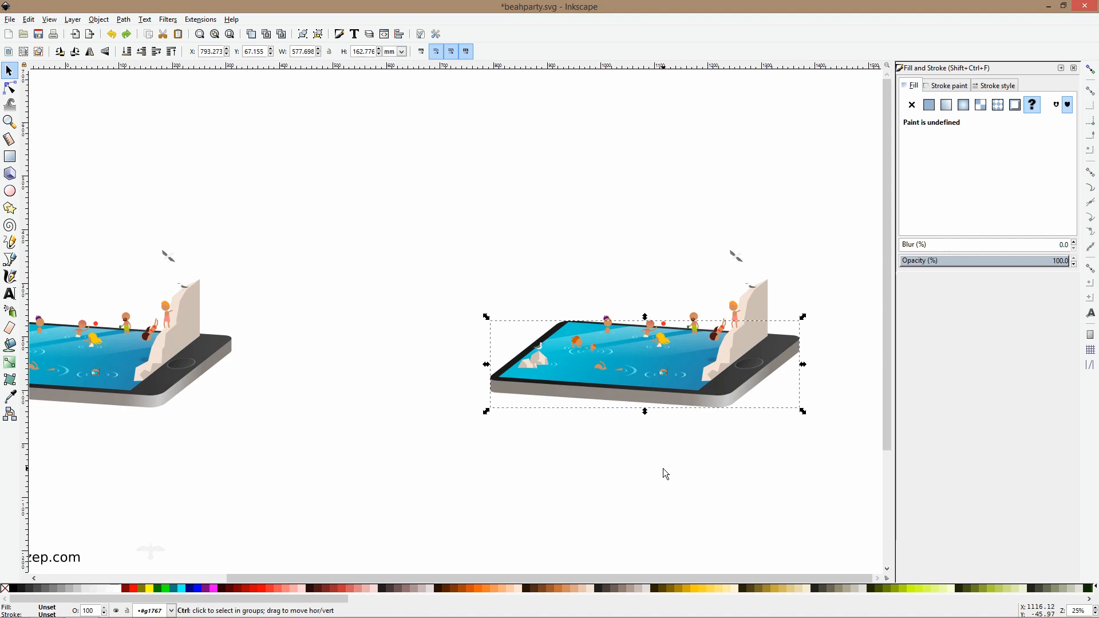
left_click(663, 468)
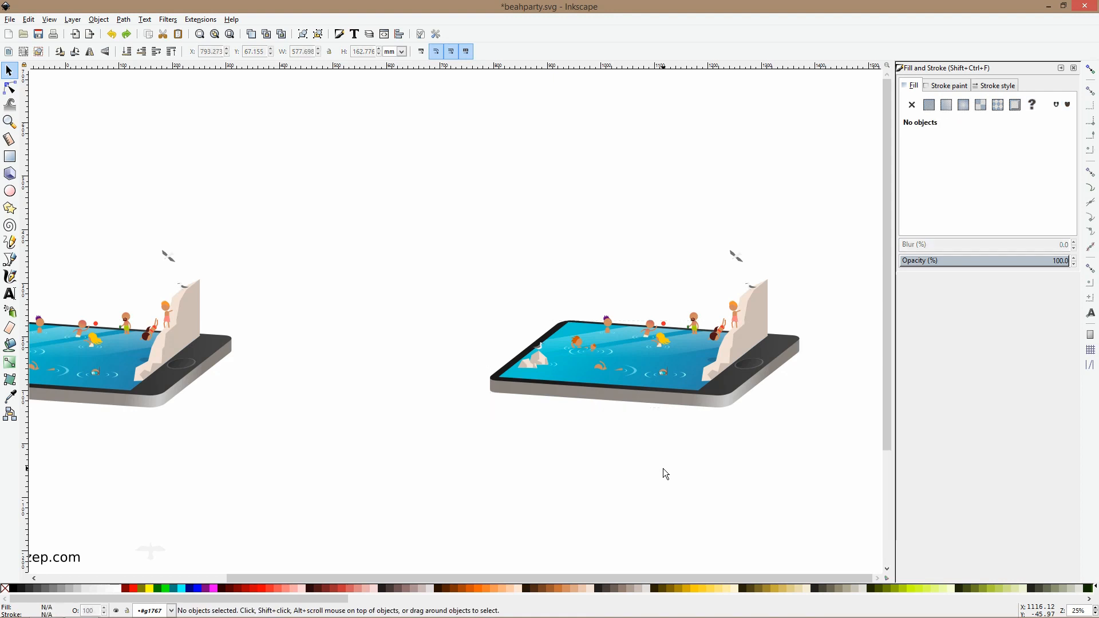
Ungroup the tablet parts into separate objects on Layer 1 and clear the selection.
left_click(689, 406)
key("ctrl+shift+g")
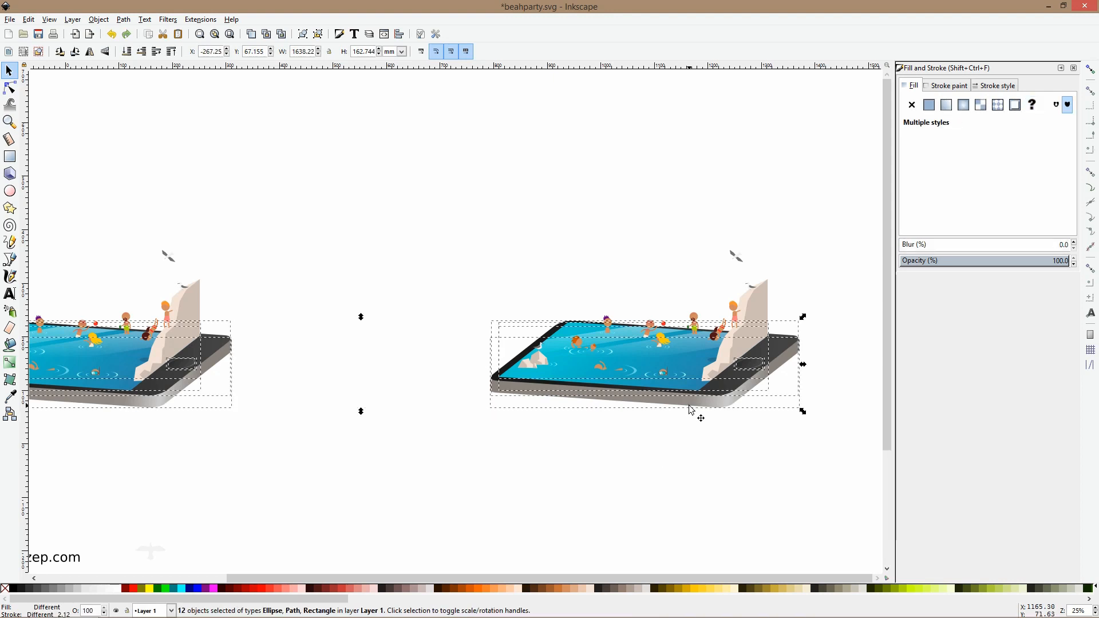
left_click(668, 437)
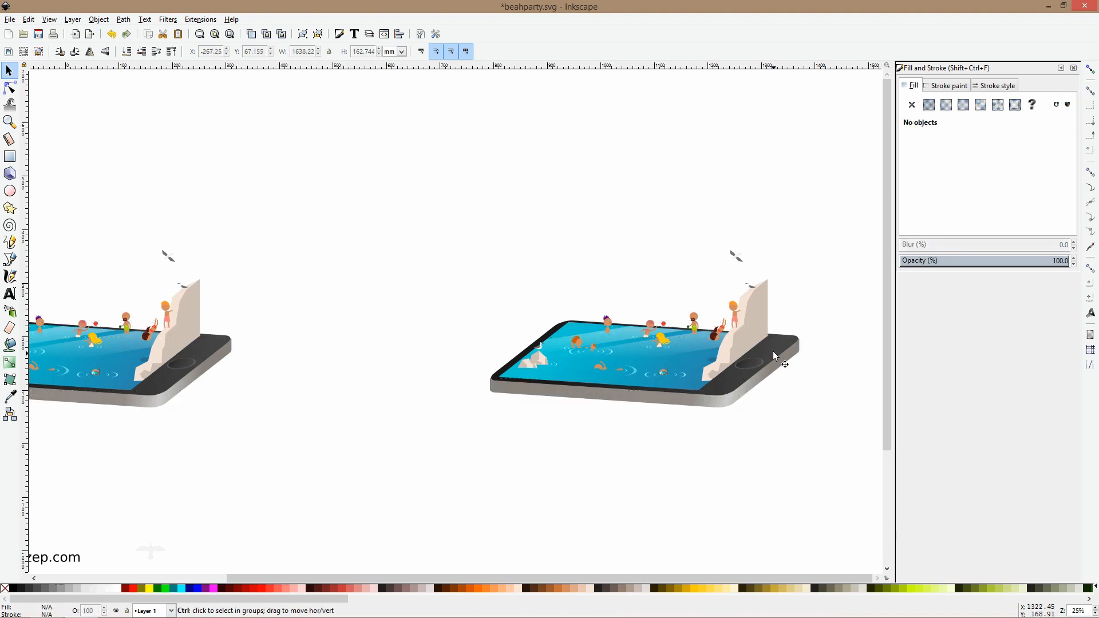
Group the copied tablet's side, dark face, home button parts and blue screen, and send the group to the back.
scroll(775, 351, "up", 4, "ctrl")
left_click(722, 392)
left_click(731, 393, "shift")
left_click(748, 394, "shift")
left_click(762, 418, "shift")
scroll(761, 437, "down", 4, "ctrl")
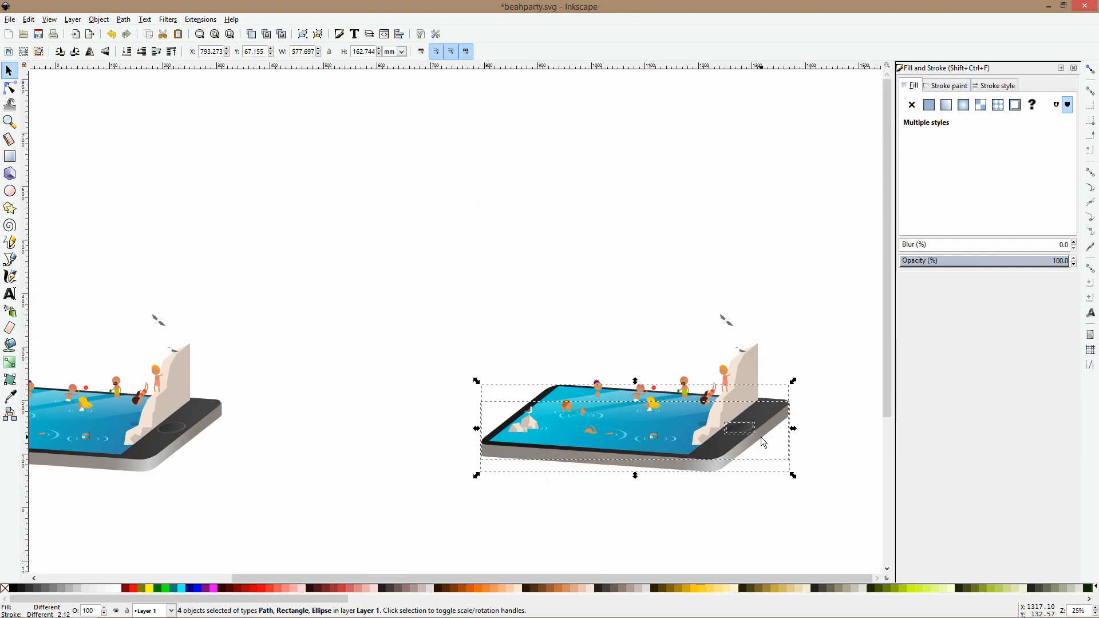
scroll(604, 479, "up", 3, "ctrl")
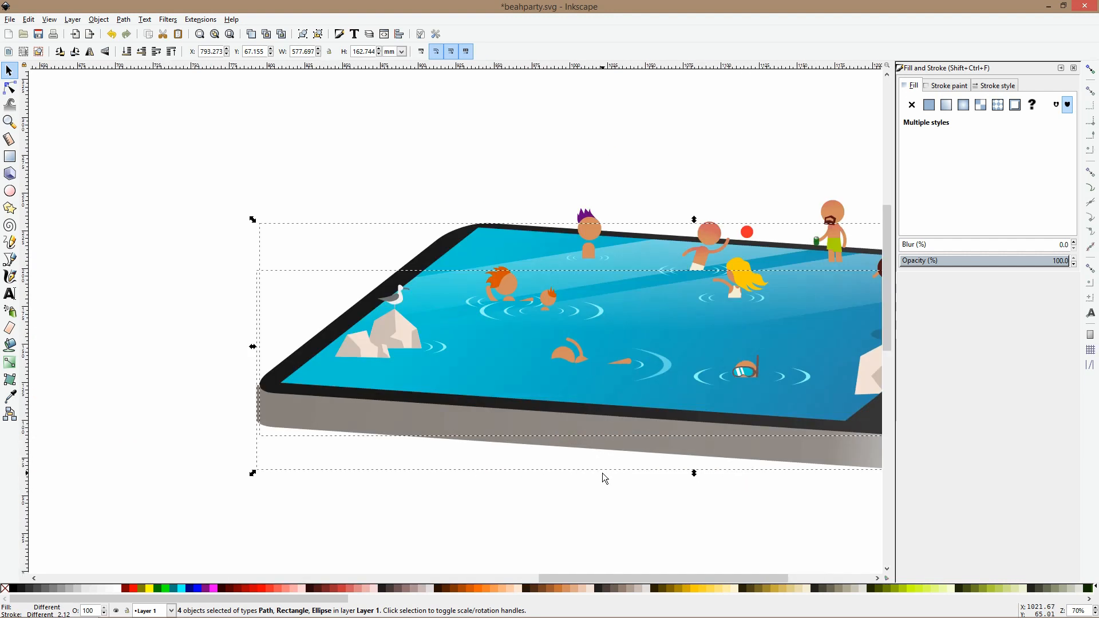
left_click(497, 380, "shift")
key("ctrl+g")
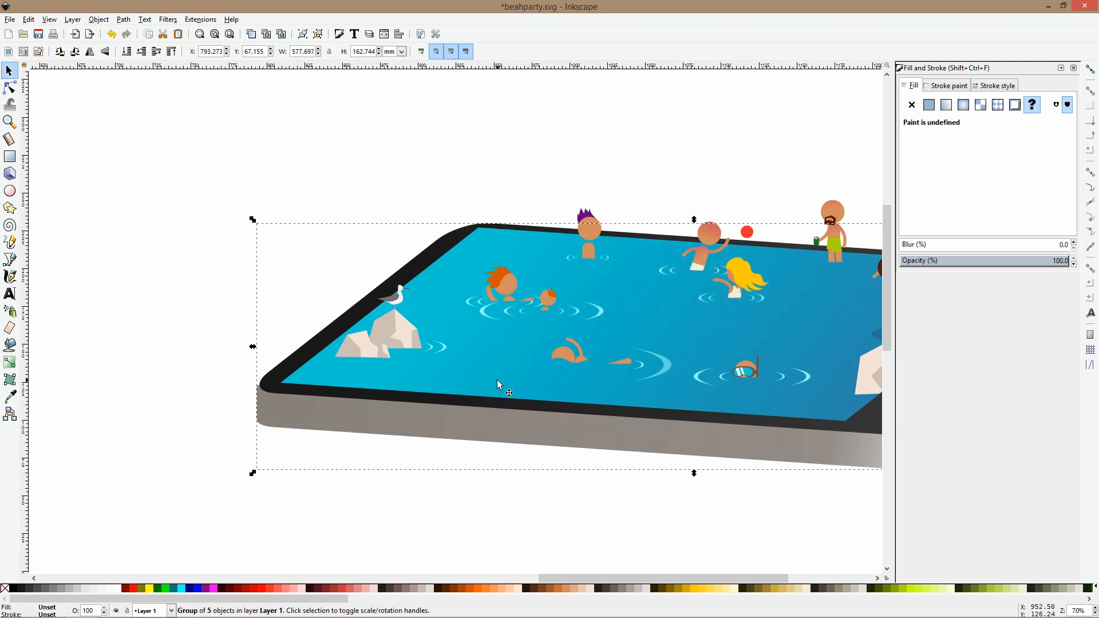
key("End")
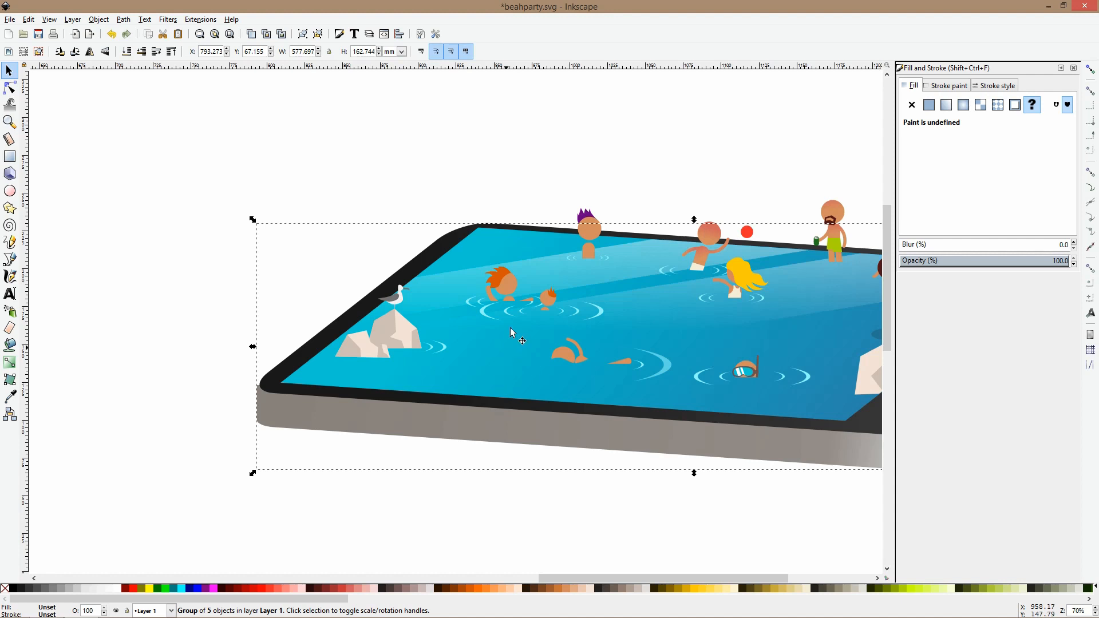
Add the screen's light reflection to the copied tablet by ungrouping its parts and regrouping everything together.
left_click(554, 269)
left_click(528, 264, "alt+shift")
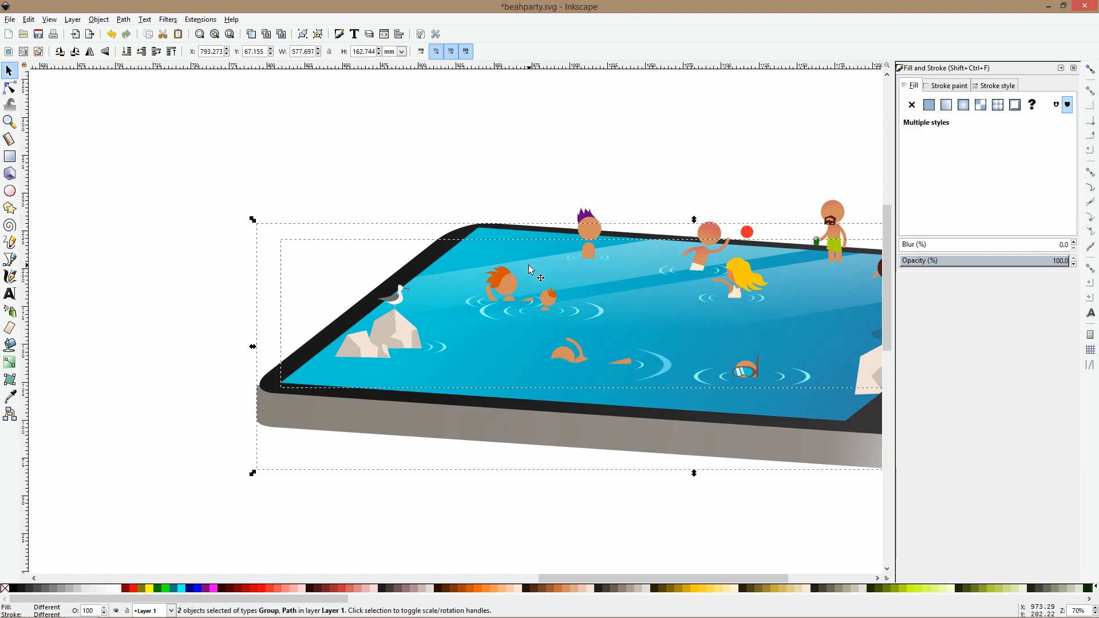
key("ctrl+shift+g")
key("ctrl+g")
scroll(426, 429, "down", 3)
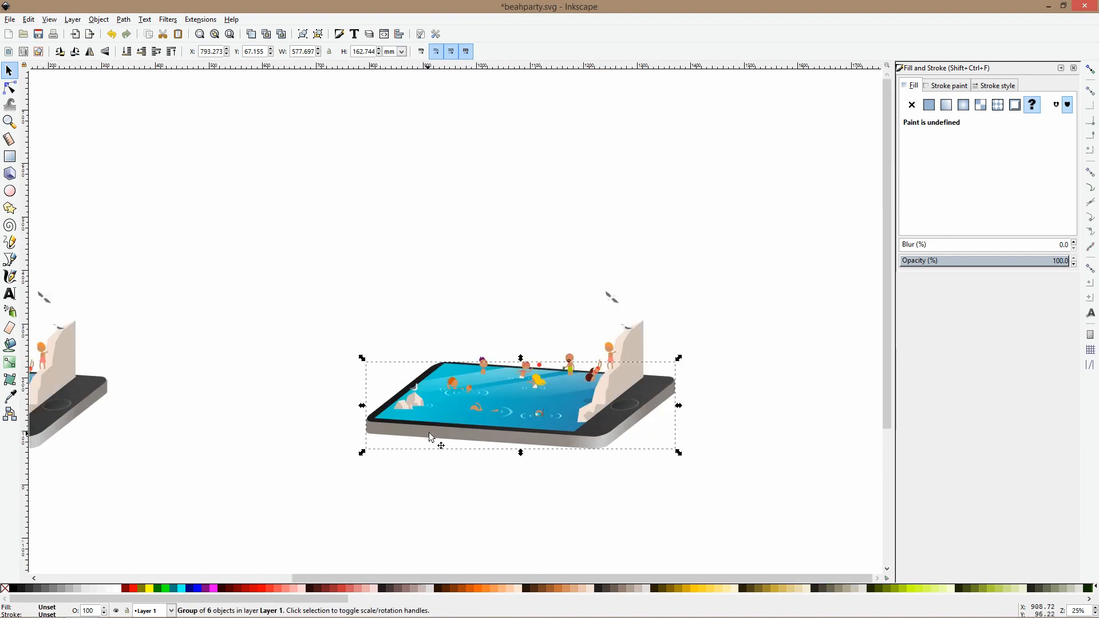
Try moving the copied tablet's group and narrowing it to 574.489 mm from its right edge.
left_click_drag(436, 434, 548, 507)
key("ctrl+z")
scroll(418, 438, "up", 2)
scroll(391, 397, "up", 4)
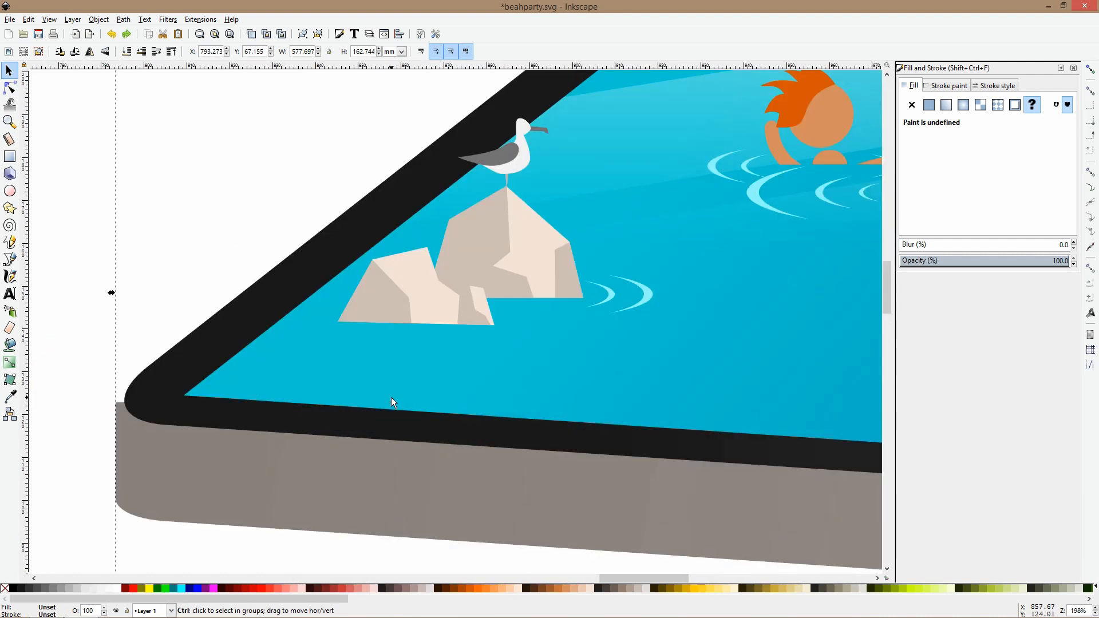
scroll(391, 399, "down", 4)
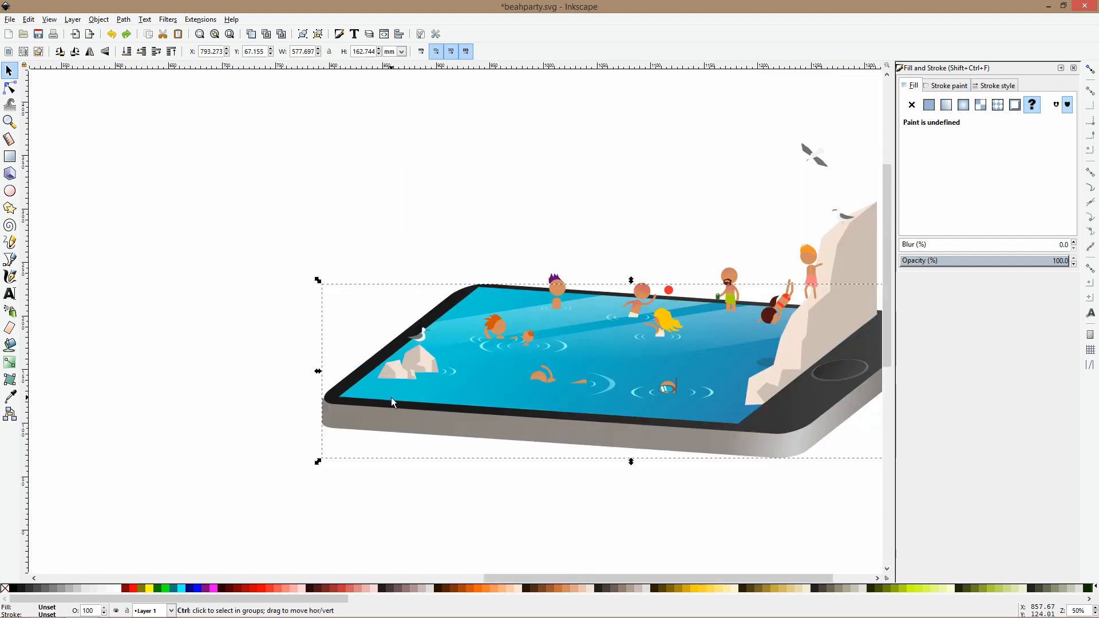
left_click_drag(426, 395, 330, 394)
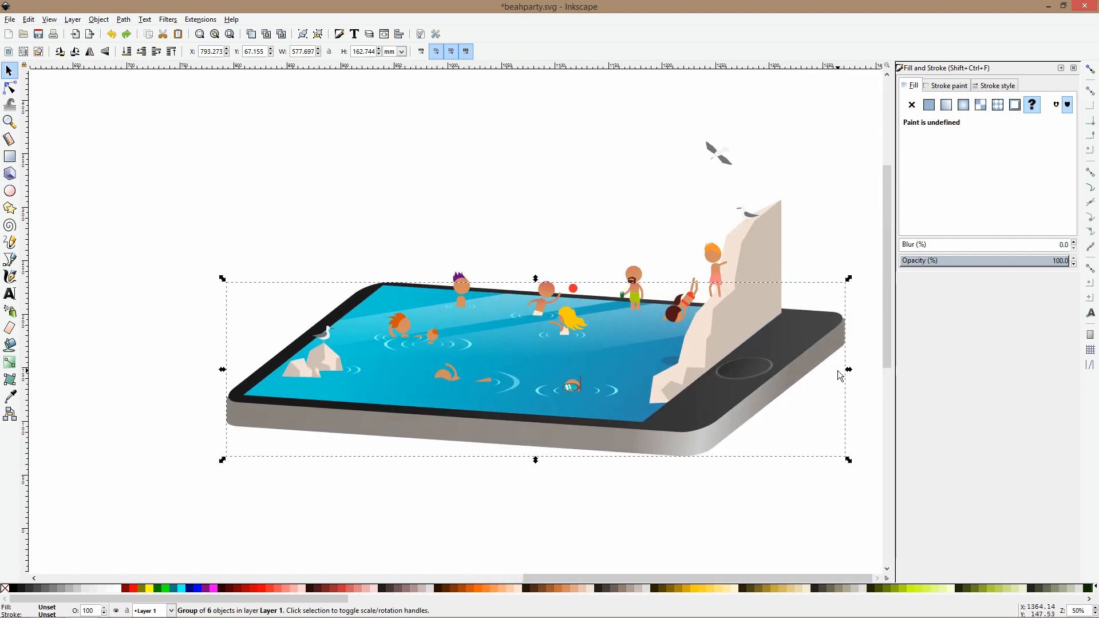
left_click_drag(848, 369, 845, 370)
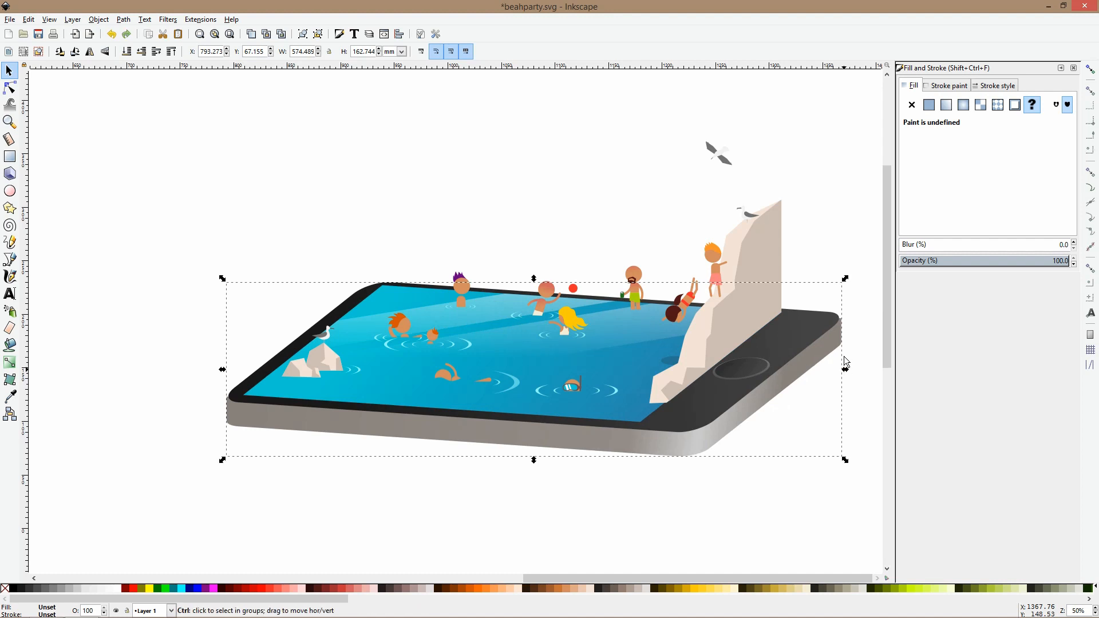
key("ctrl+z")
Narrow only the copied tablet's side inside the group to 573.35 mm, pulling both ends in flush with the dark face.
scroll(843, 334, "up", 3)
left_click(844, 337, "ctrl")
left_click_drag(855, 483, 847, 483)
scroll(792, 476, "down", 6)
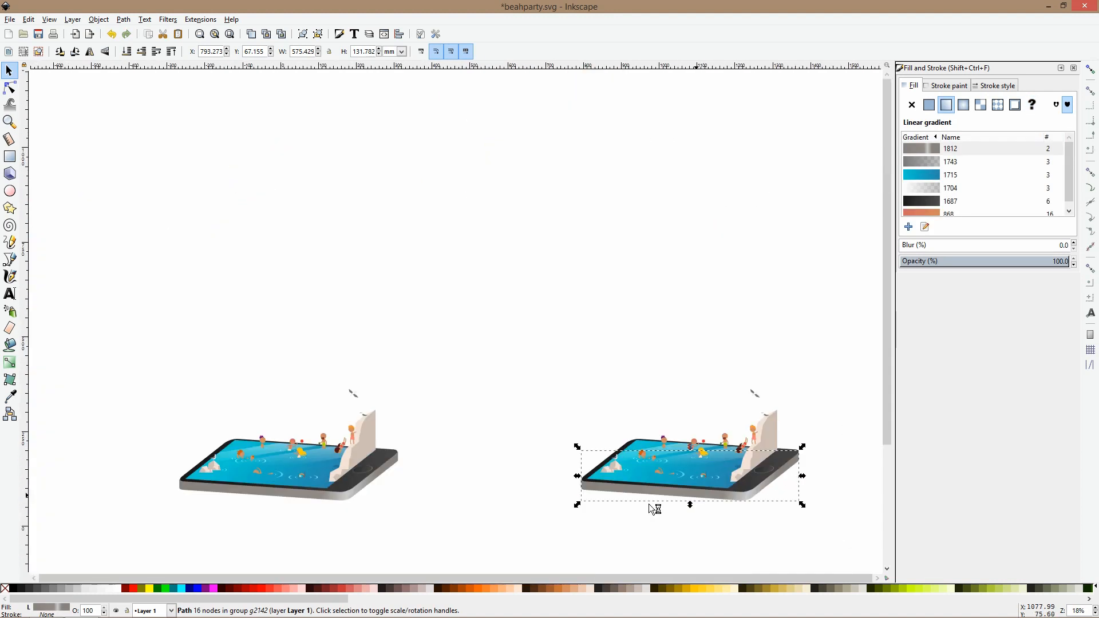
scroll(564, 498, "up", 6)
left_click_drag(726, 340, 733, 337)
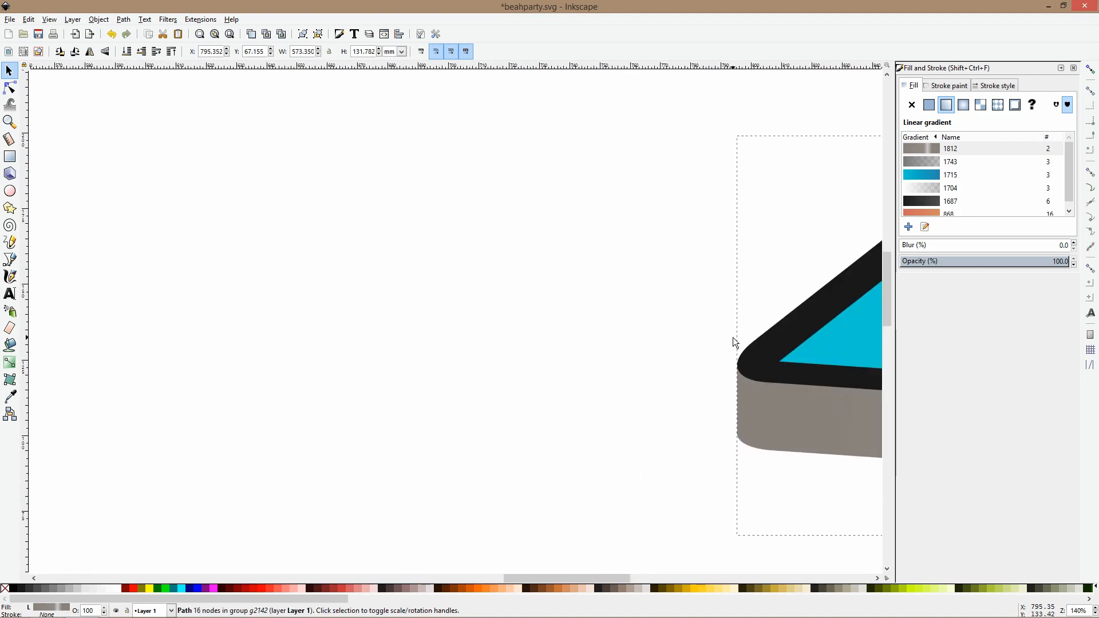
left_click(655, 391)
scroll(582, 436, "down", 7)
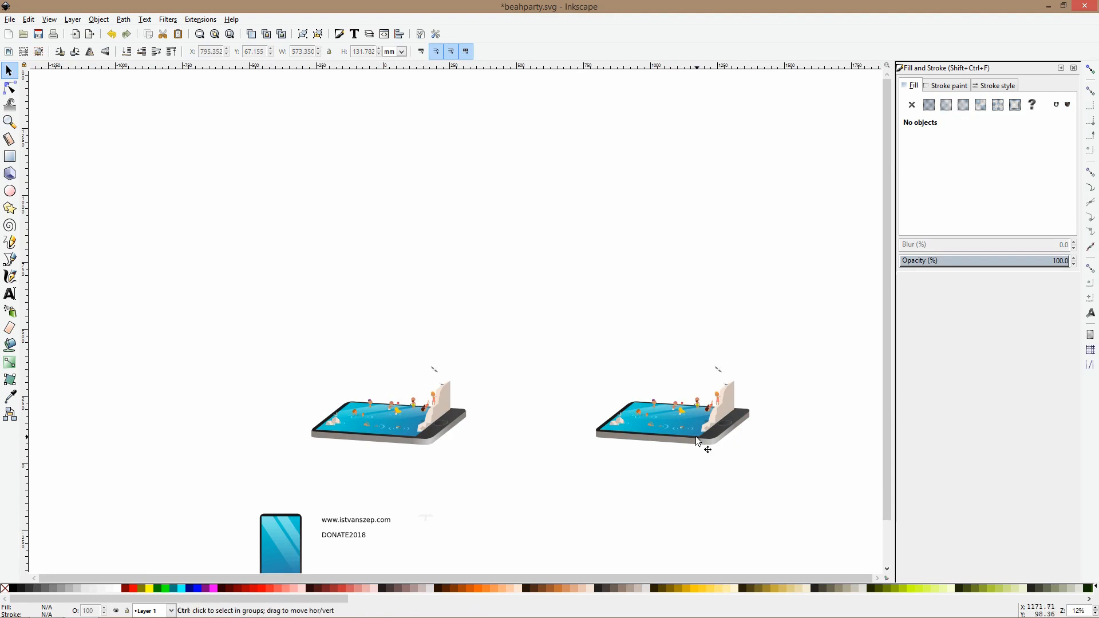
Redirect the dark face's gradient to start near the ball-playing swimmer and end steeply below the front edge, and deselect it.
scroll(698, 441, "up", 3)
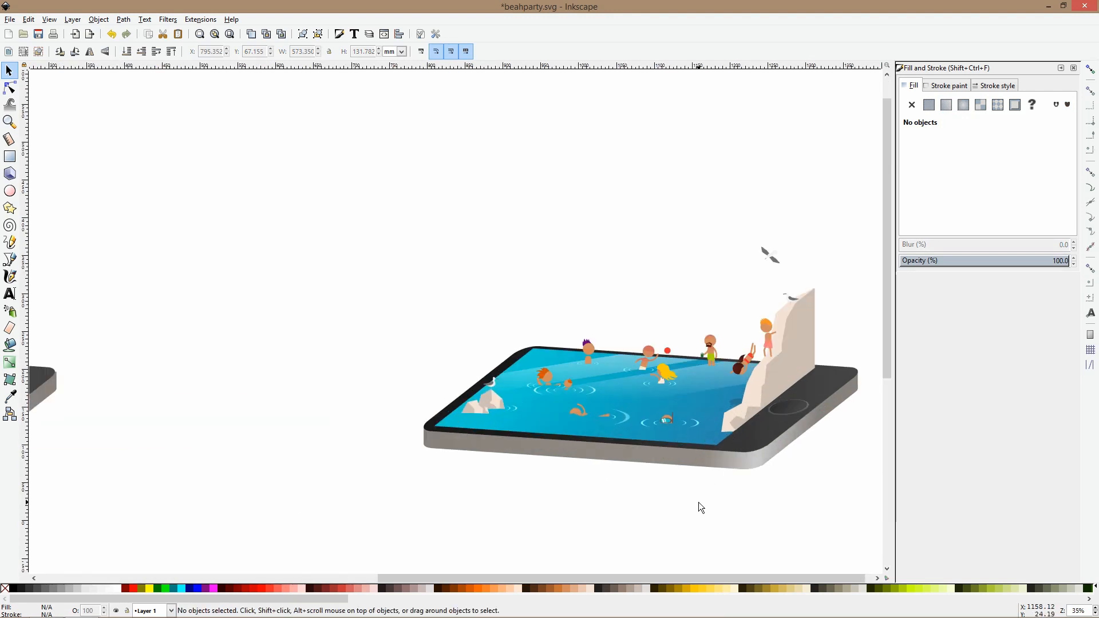
scroll(812, 387, "up", 2)
left_click(808, 390, "ctrl")
scroll(320, 401, "down", 1)
left_click(10, 362)
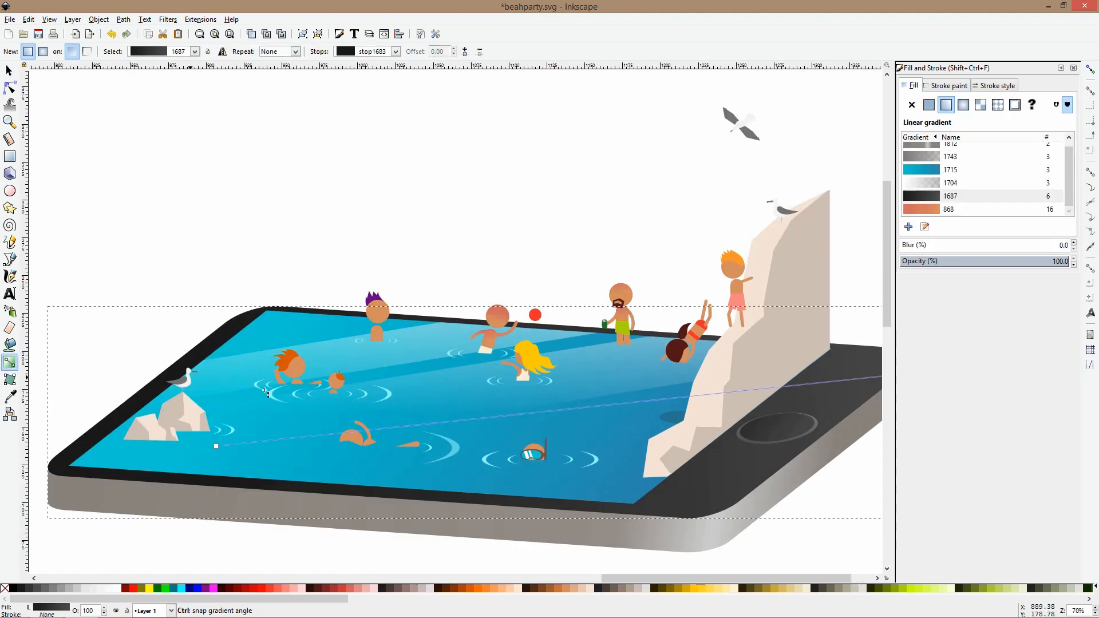
left_click_drag(248, 432, 710, 371)
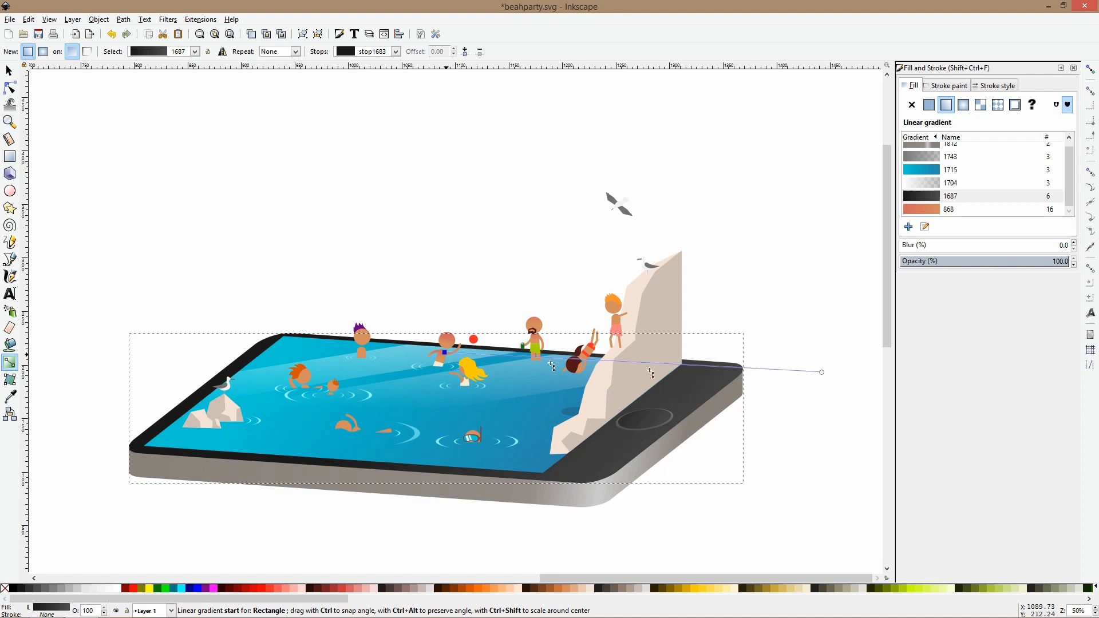
mouse_move(822, 372)
left_mouse_down()
mouse_move(557, 410)
mouse_move(501, 443)
mouse_move(366, 478)
mouse_move(390, 543)
left_mouse_up()
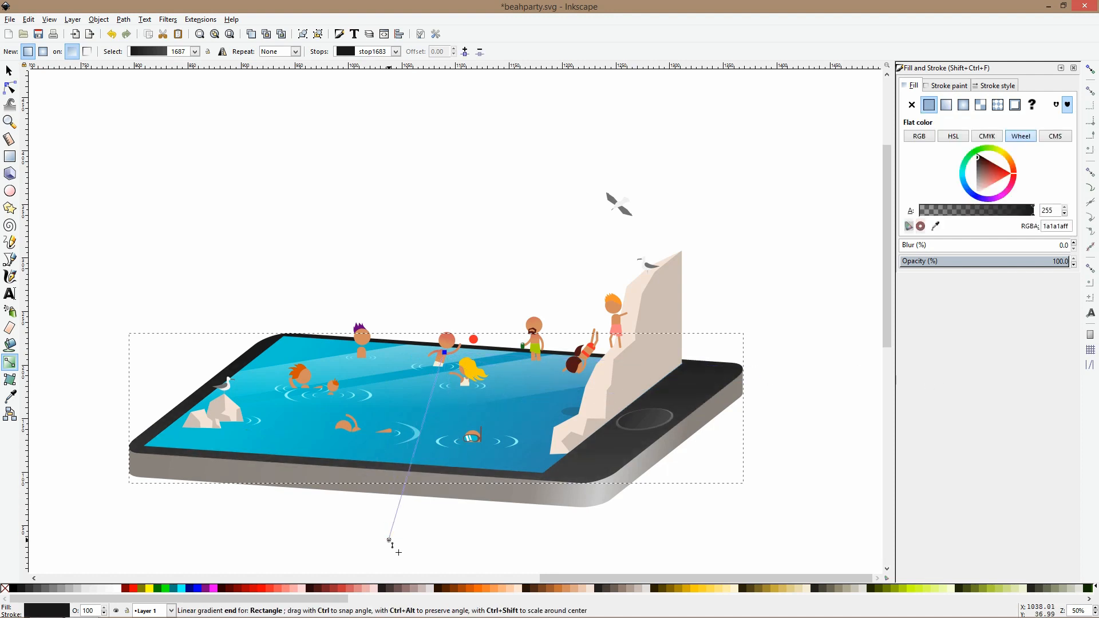
key("s")
left_click(355, 256)
Try moving the copied tablet's group left beneath the swimmers and cliff.
scroll(355, 336, "down", 1)
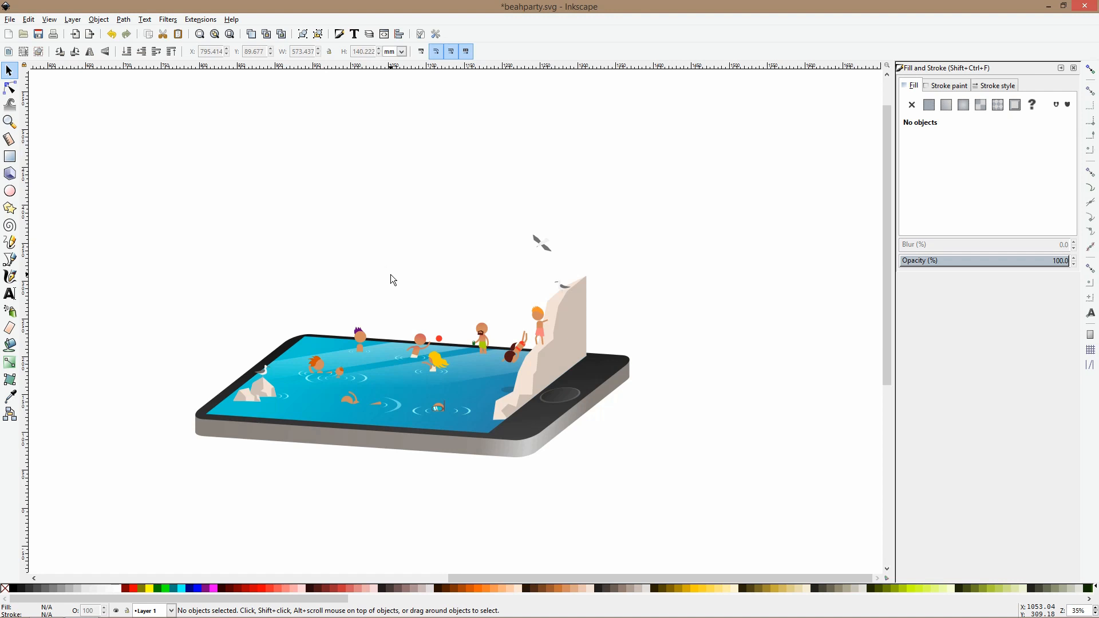
scroll(392, 276, "down", 1)
scroll(392, 276, "up", 2)
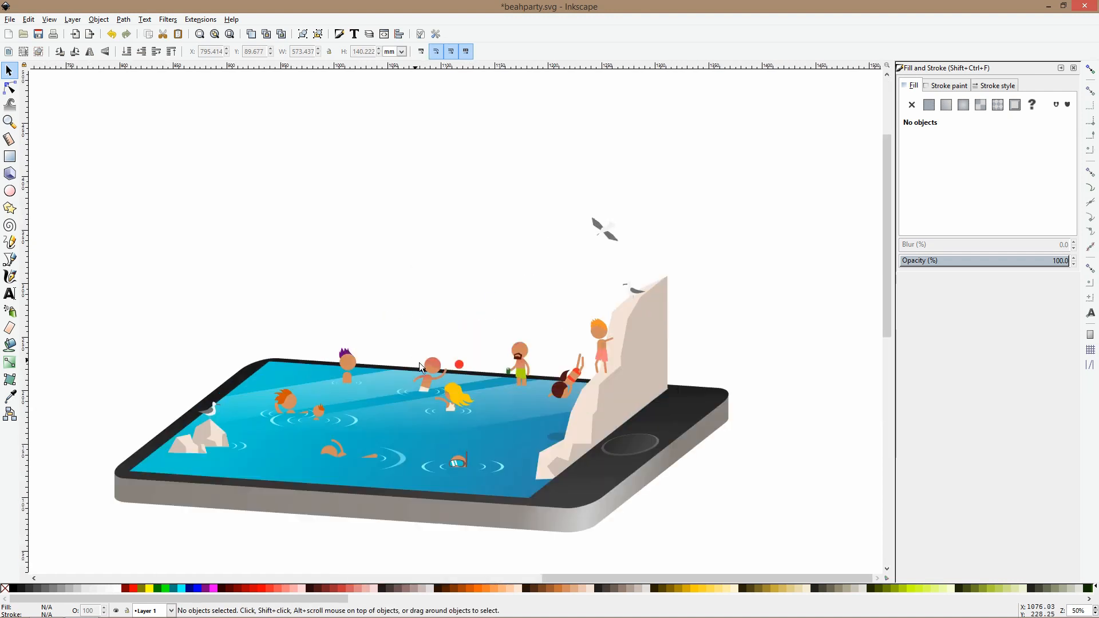
left_click(437, 371)
scroll(208, 274, "down", 1)
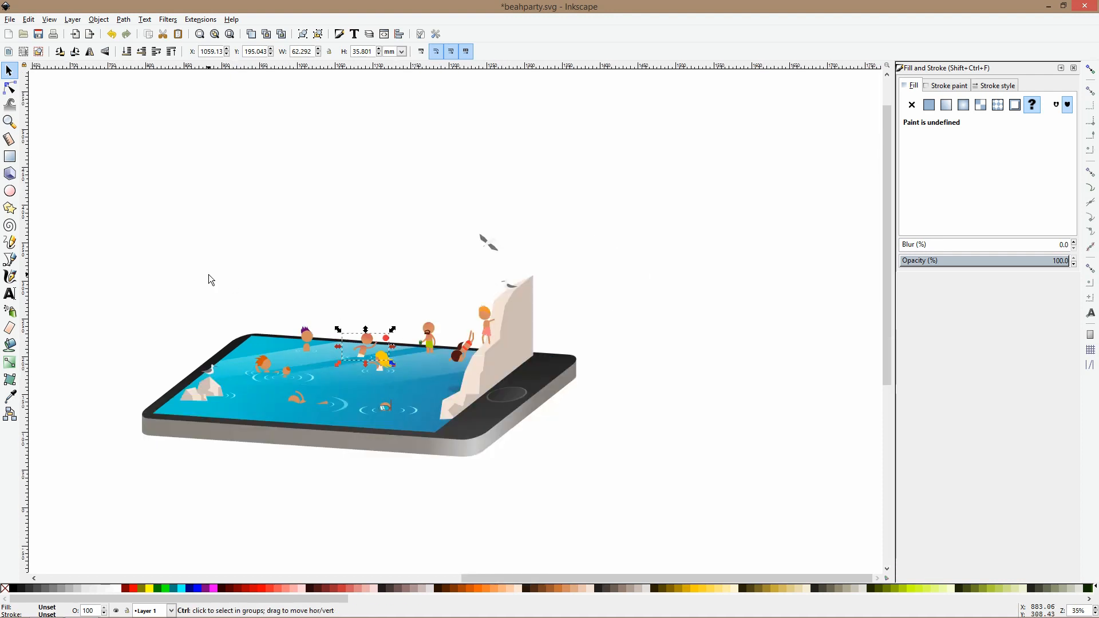
left_click(236, 315)
left_click(188, 335)
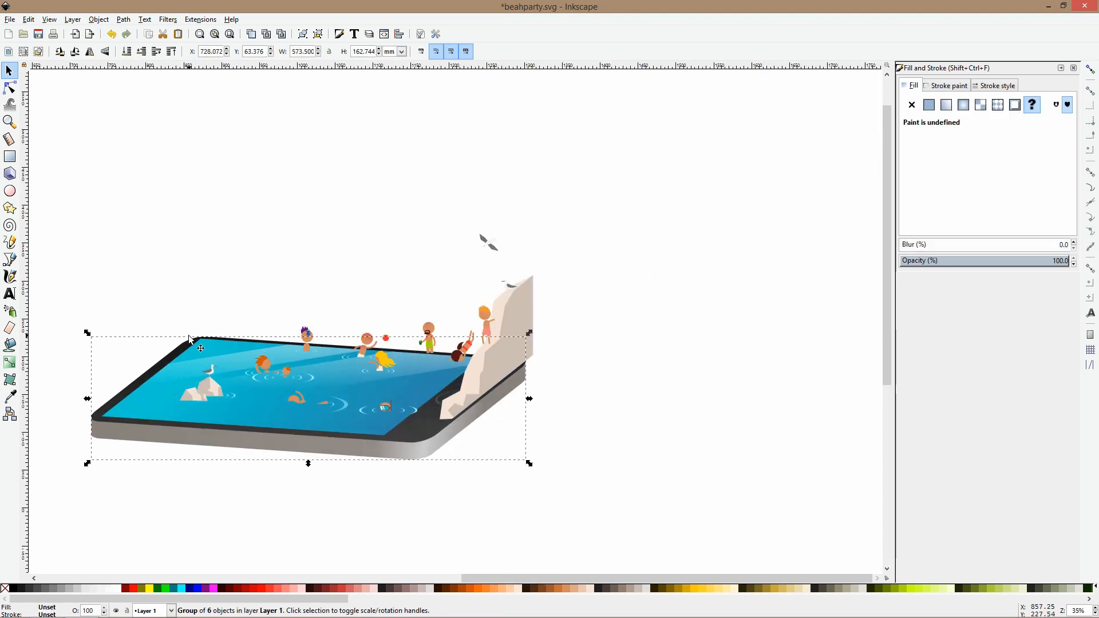
Enlarge all twelve figure and scenery groups together to 626.679 by 328.442 mm, and move the nine swimmer and rock groups right over the water.
left_click_drag(149, 175, 552, 502)
left_click_drag(357, 231, 357, 167)
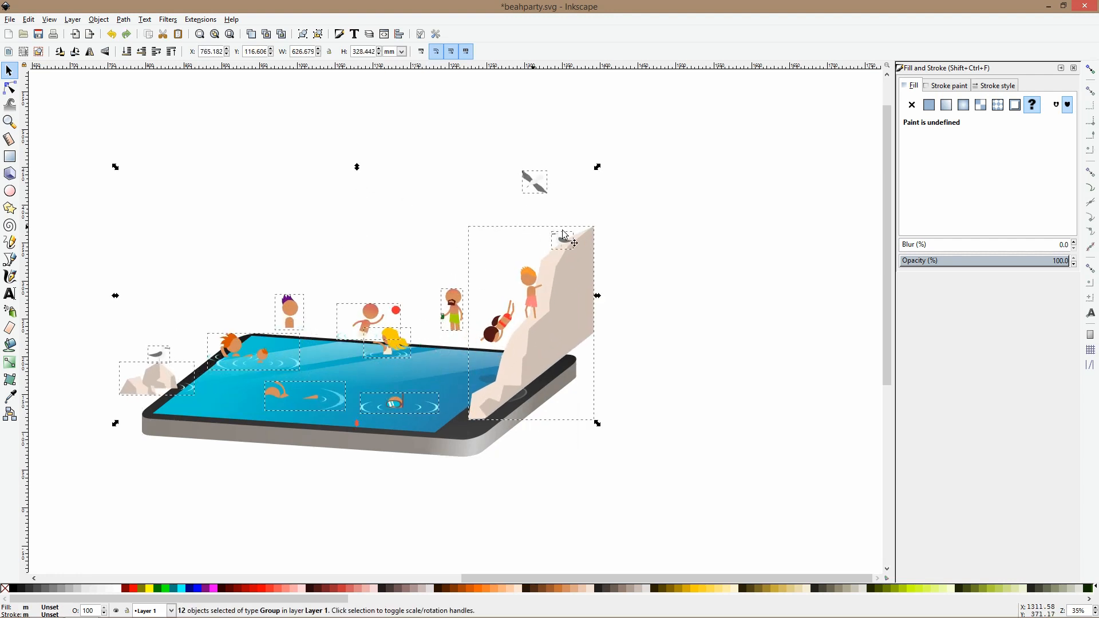
left_click(623, 290)
left_click_drag(67, 203, 550, 483)
left_click_drag(455, 317, 510, 330)
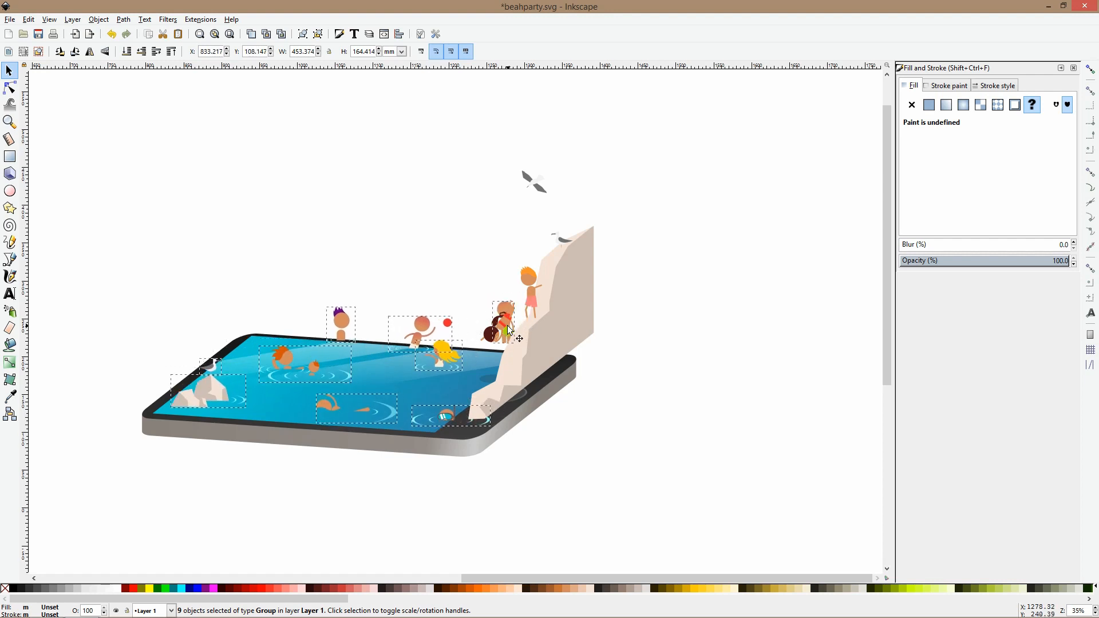
Move the purple-haired swimmer and the orange-haired parent-and-child group slightly left together, keeping the tablet in place.
left_click(376, 294)
left_click_drag(378, 292, 242, 390)
left_click_drag(344, 337, 321, 345)
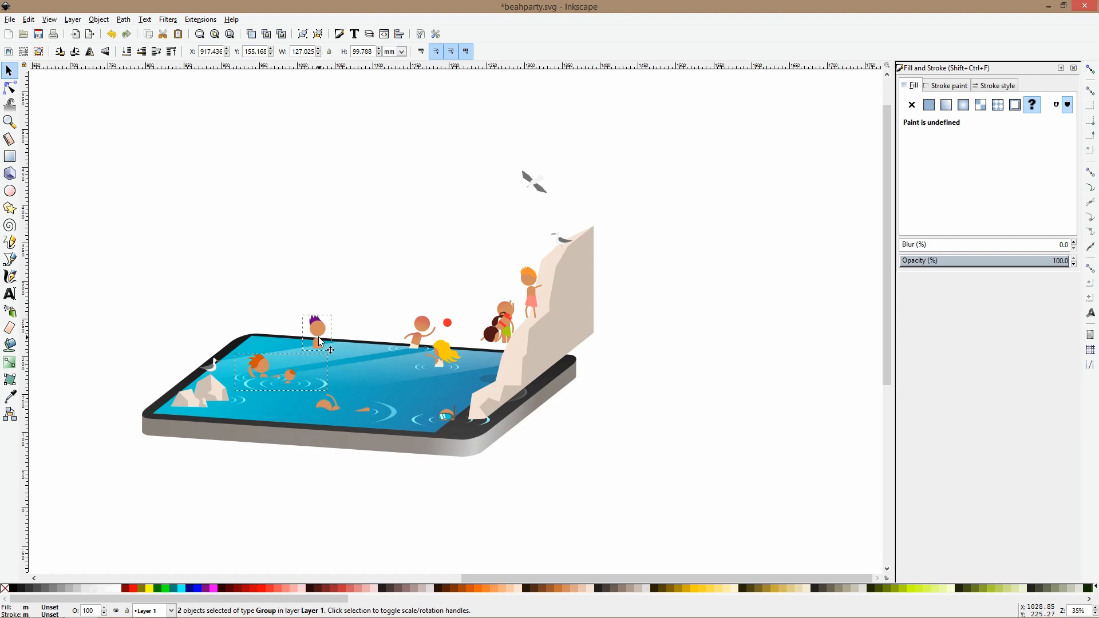
left_click(387, 413)
key("ctrl+z")
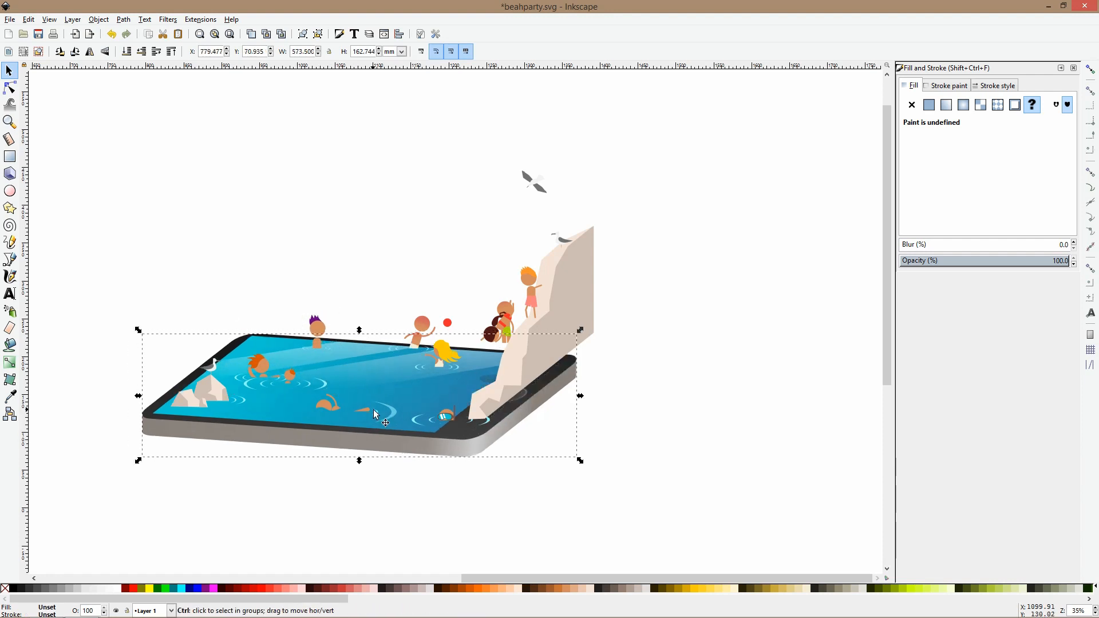
Spread out the swimmers by moving the snorkeler to mid-pool, the ball player and blonde left, and the floating swimmer near the front edge.
left_click_drag(391, 409, 375, 408)
left_click_drag(447, 418, 373, 387)
left_click_drag(414, 344, 356, 357)
left_click_drag(445, 362, 419, 364)
left_click_drag(315, 351, 293, 415)
Trim the floating swimmer's large ripple at the screen's front edge by intersecting it with a copy of the water rectangle.
scroll(358, 431, "up", 2)
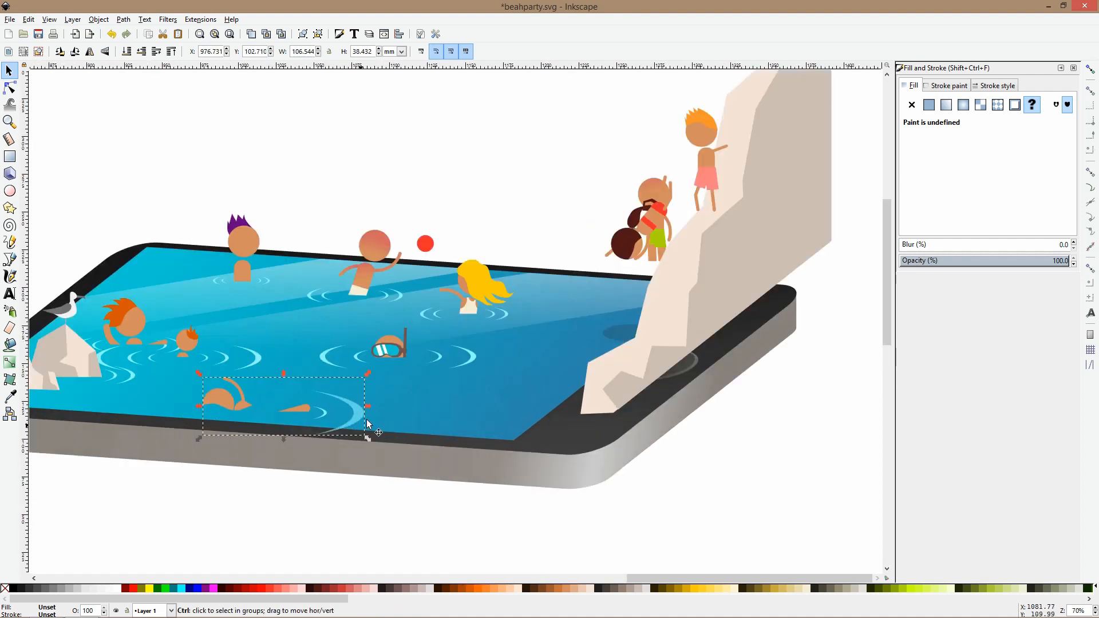
left_click(367, 423, "ctrl")
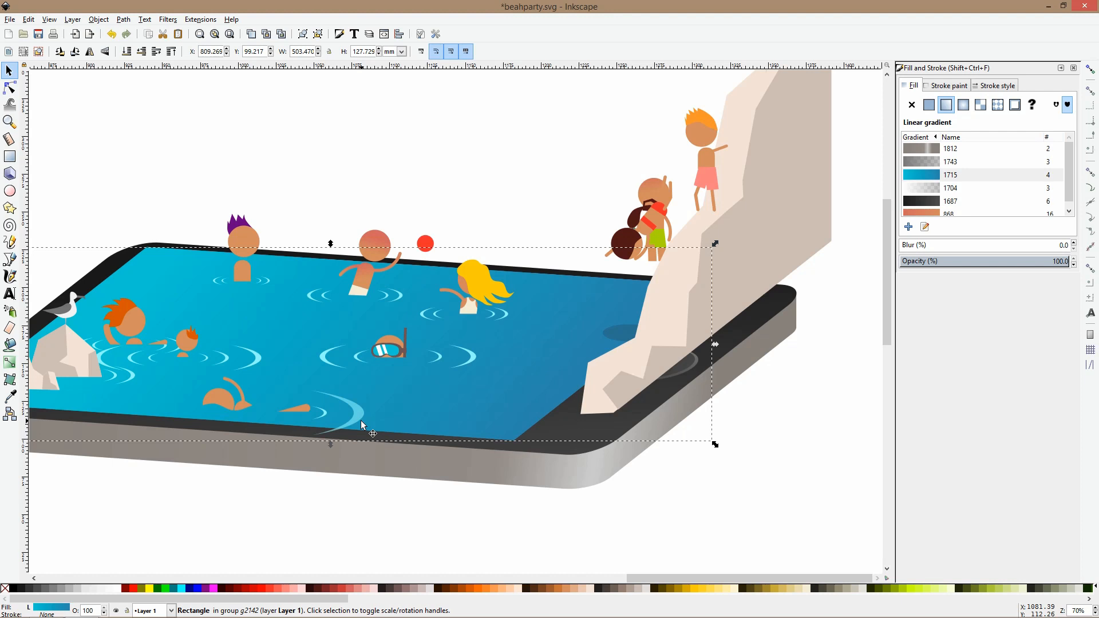
scroll(359, 421, "up", 2)
left_click(302, 445, "shift")
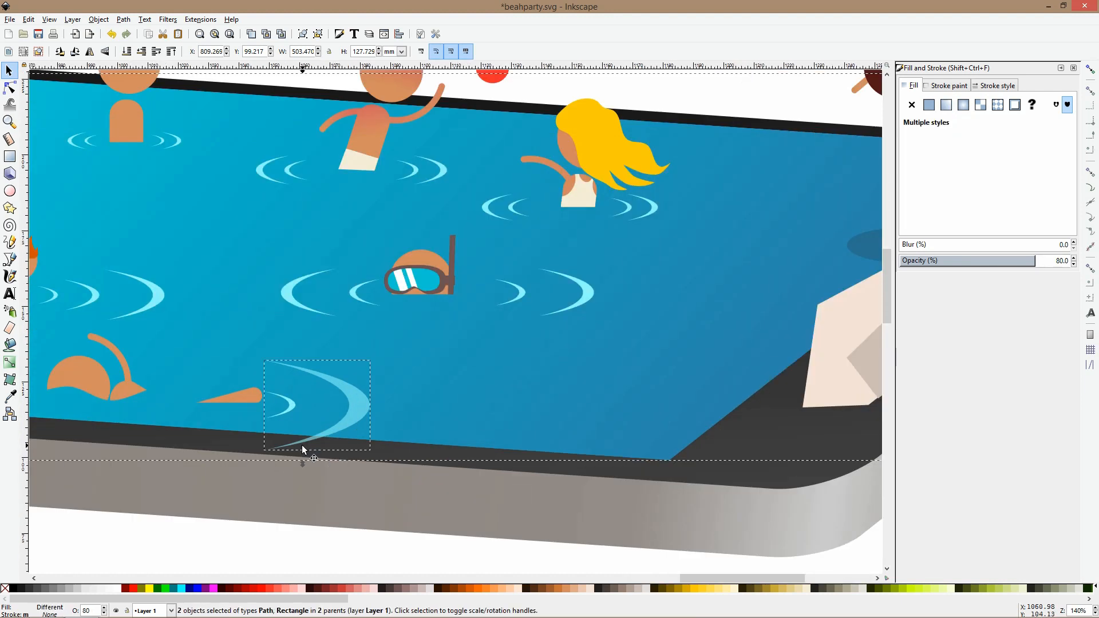
key("ctrl+asterisk")
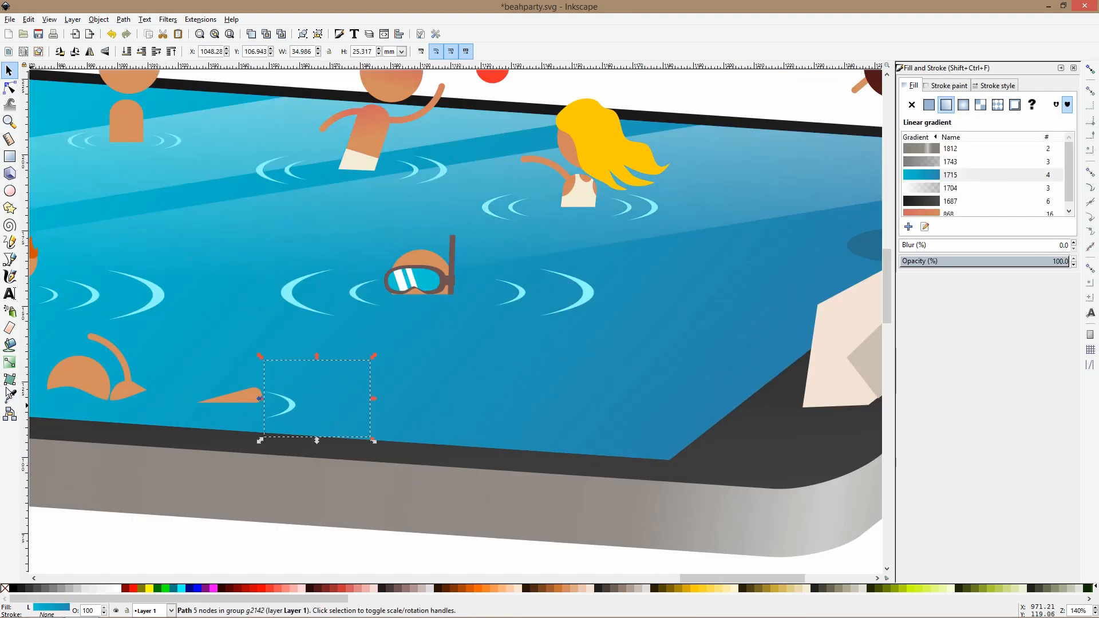
Recolour the trimmed ripple with the light cyan 92faffff sampled from a neighbouring ripple, and deselect it.
key("d")
left_click(160, 296)
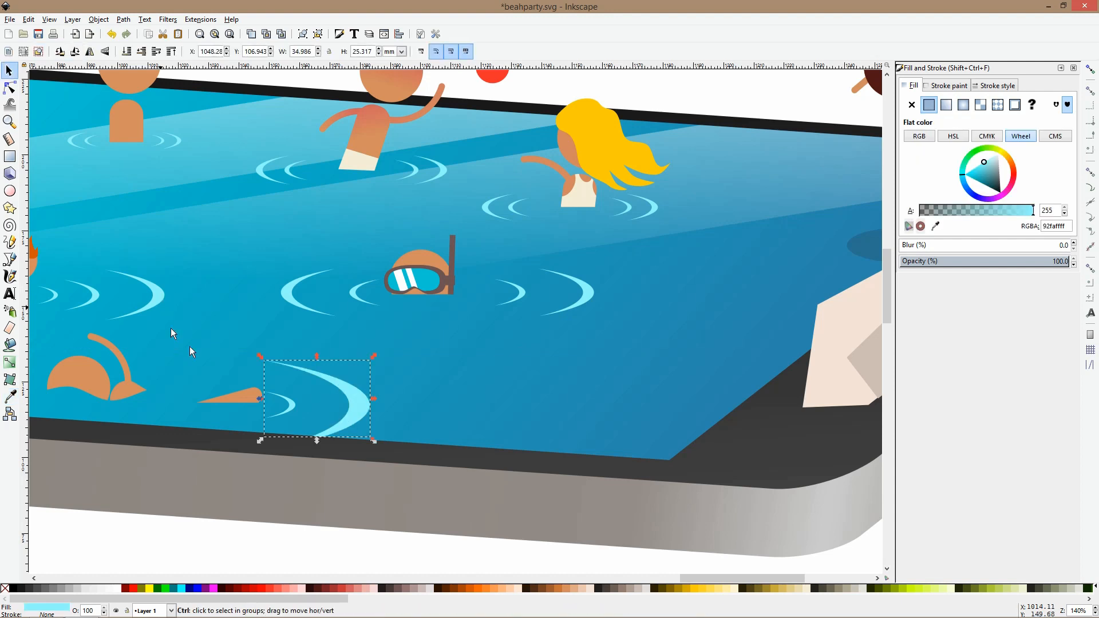
scroll(161, 372, "down", 3)
key("Escape")
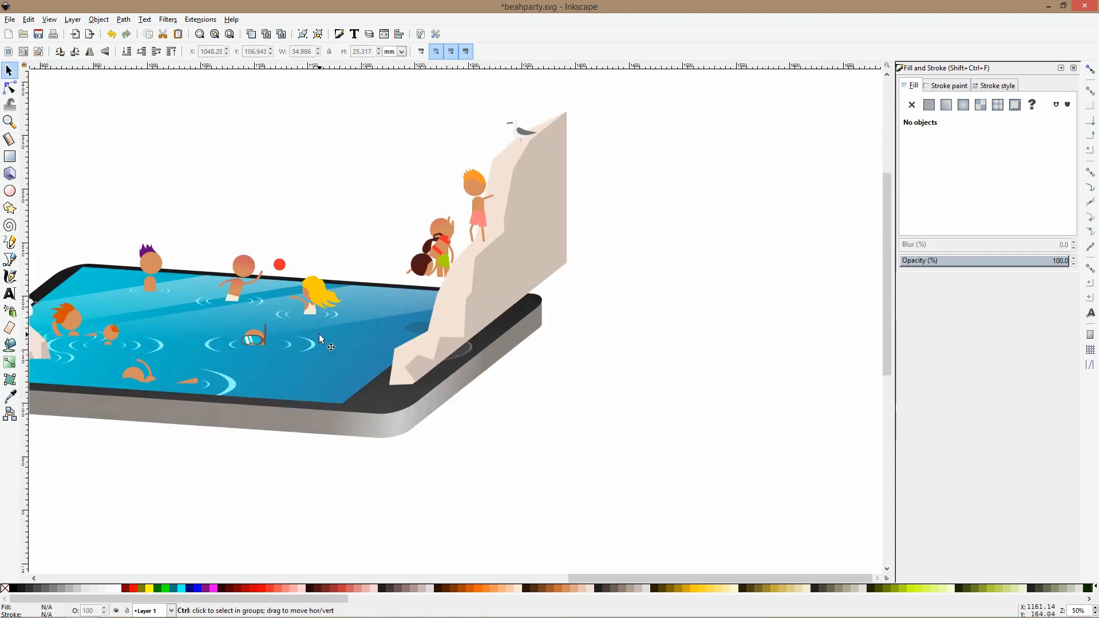
Move the bearded man away from the cliff to the pool's back edge, and reposition the blonde, the ball player and the snorkeler.
left_click(429, 318)
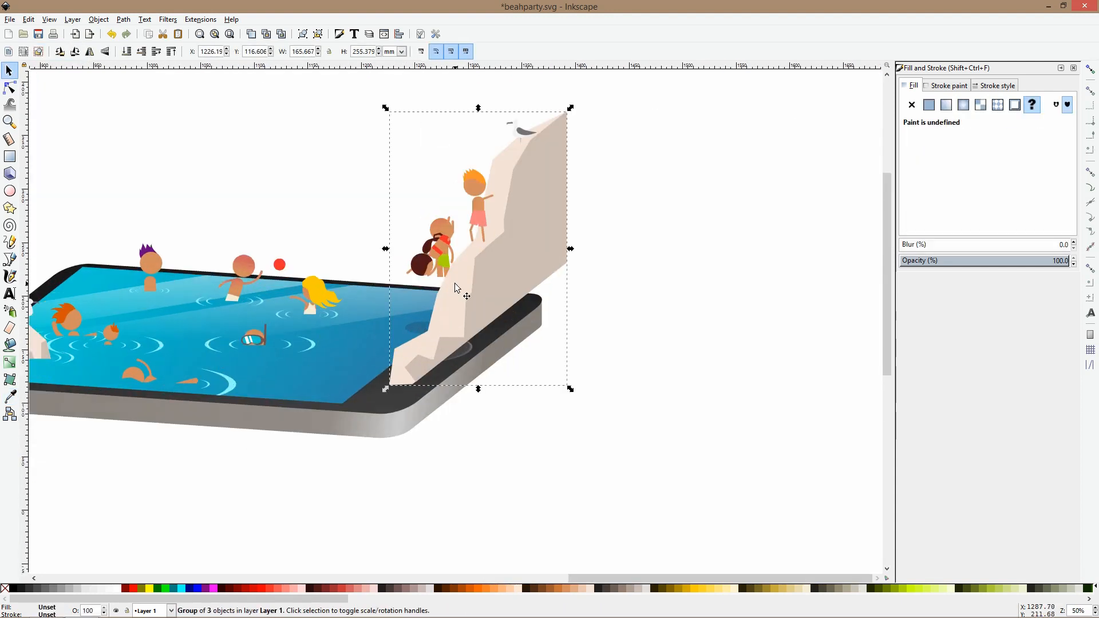
left_click(450, 232)
left_click_drag(435, 229, 351, 245)
left_click_drag(312, 305, 279, 309)
left_click_drag(249, 262, 253, 260)
left_click_drag(251, 340, 243, 341)
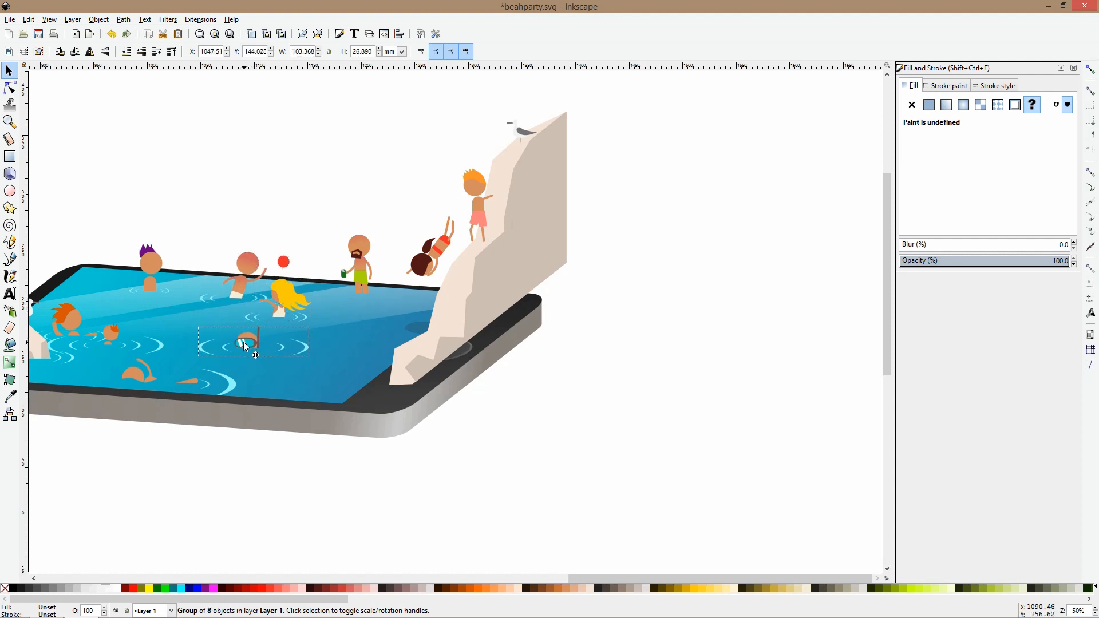
Move the cliff group left across the screen's edge, and scale down and reseat only its rock faces behind the figures.
left_click(448, 258)
left_click_drag(473, 273, 411, 286)
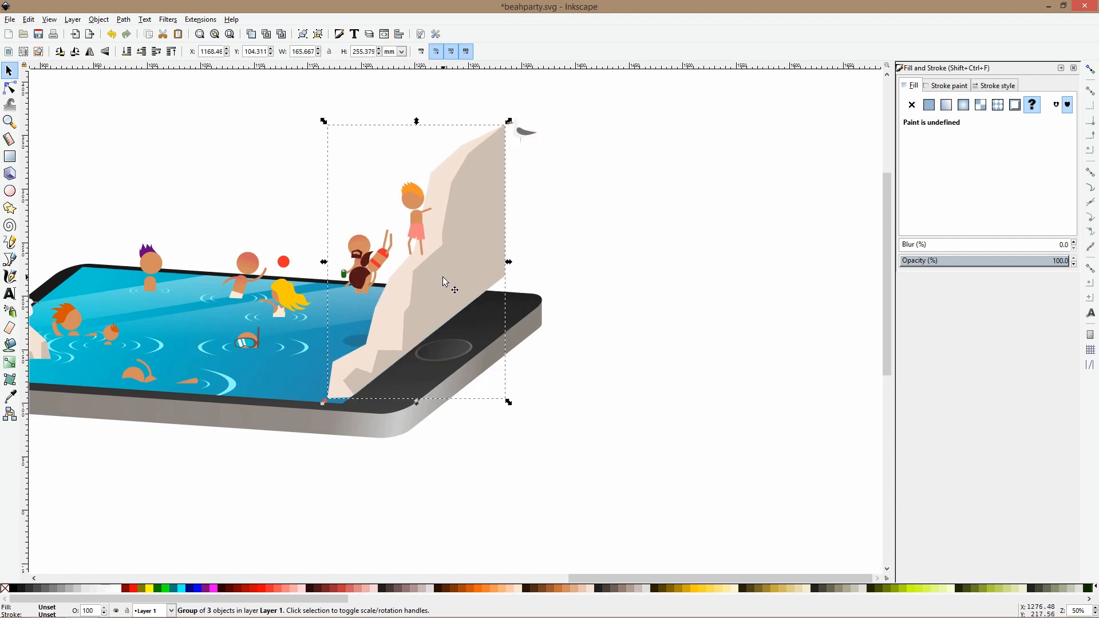
left_click(440, 279, "ctrl")
left_click(402, 288, "ctrl+shift")
left_click_drag(511, 122, 457, 201)
left_click_drag(431, 257, 458, 238)
key("Escape")
scroll(416, 230, "up", 2)
left_click(418, 252)
key("ctrl+z")
left_click_drag(489, 284, 490, 281)
key("Escape")
Lower the standing boy and the diving girl to fit the smaller cliff, and move the bearded man left of the diver.
left_click(409, 214, "ctrl")
left_click_drag(407, 211, 416, 263)
left_click(345, 283)
left_click_drag(345, 283, 373, 311)
left_click_drag(305, 302, 262, 299)
scroll(299, 300, "down", 3)
left_click(300, 247)
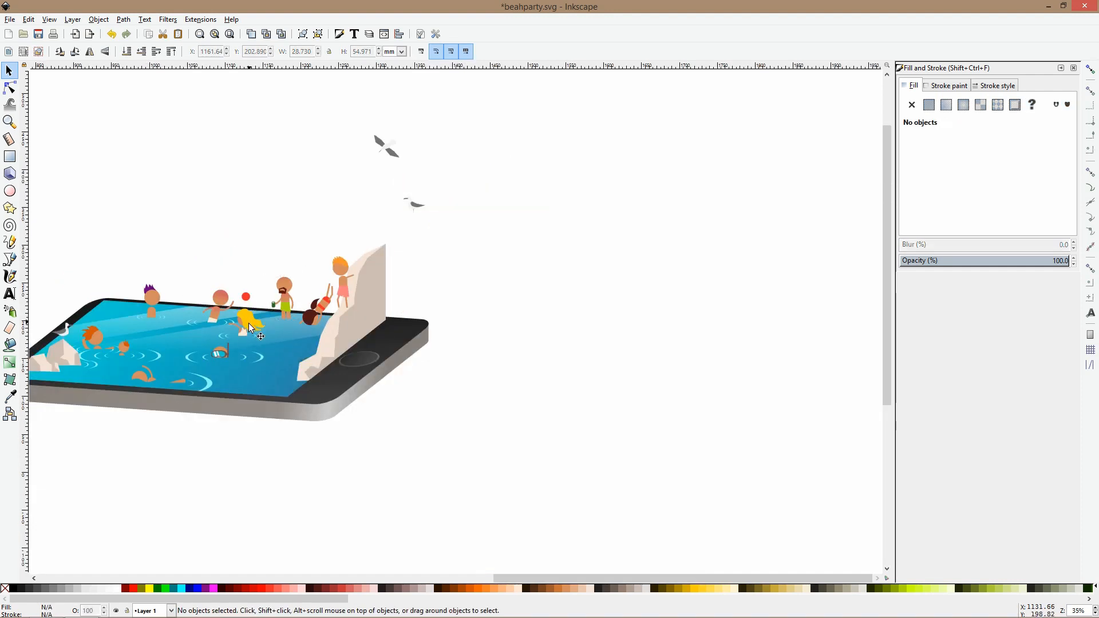
Move the snorkeler toward the front edge, and shift the blonde and the ball player together slightly left and down.
left_click(225, 358)
left_click_drag(226, 359, 244, 378)
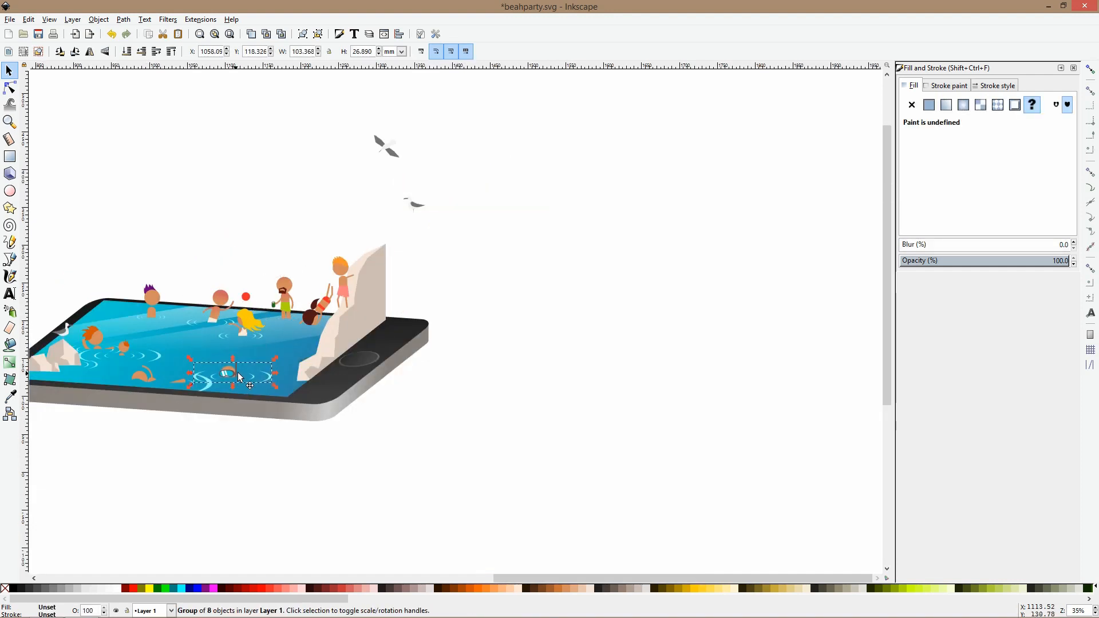
left_click(249, 321)
left_click(223, 295, "shift")
left_click_drag(220, 301, 210, 305)
left_click(235, 236)
Perch the standing seagull on the cliff's peak, and bring the flying gull down above the standing boy.
scroll(284, 229, "down", 3)
left_click_drag(207, 217, 415, 256)
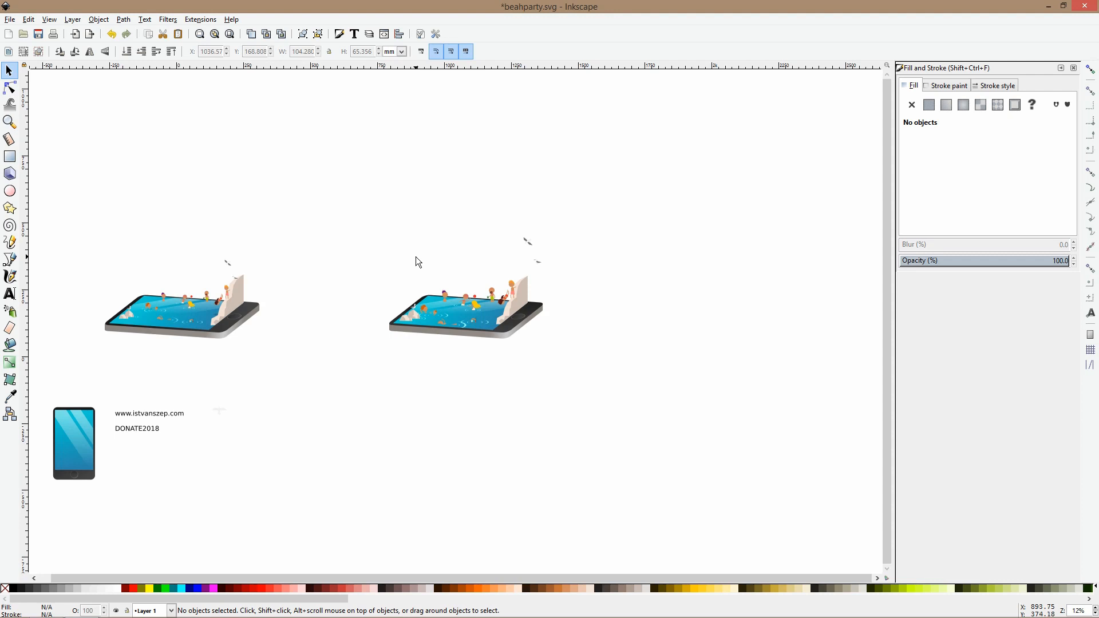
scroll(558, 300, "up", 3)
left_click(554, 201)
left_click_drag(555, 214, 512, 253)
scroll(520, 152, "up", 2)
left_click_drag(526, 133, 423, 257)
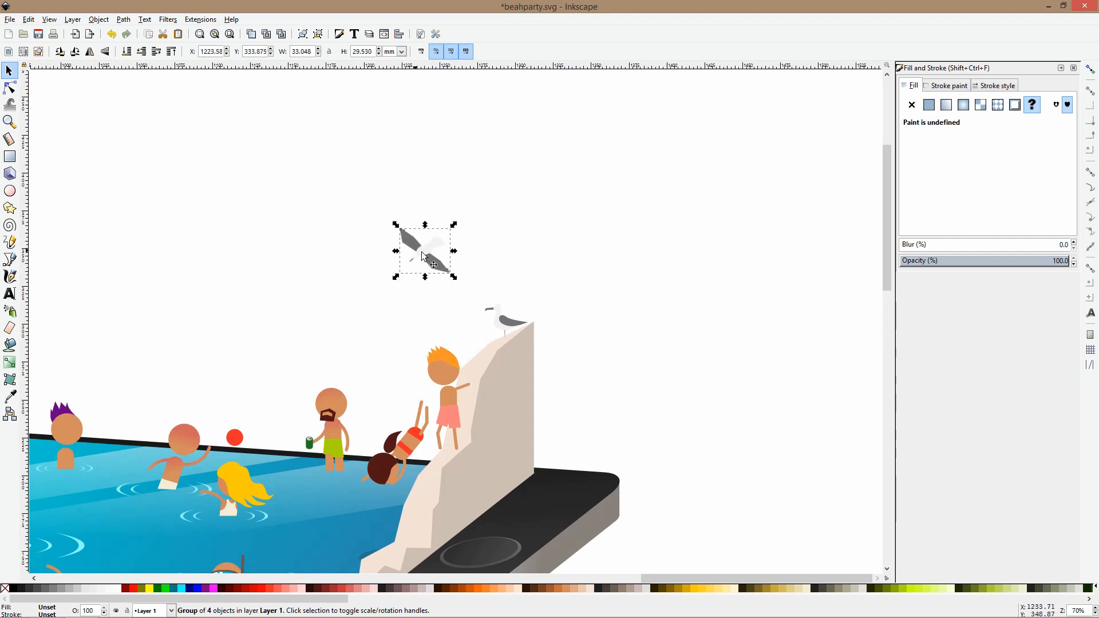
scroll(502, 262, "down", 2)
left_click(503, 253)
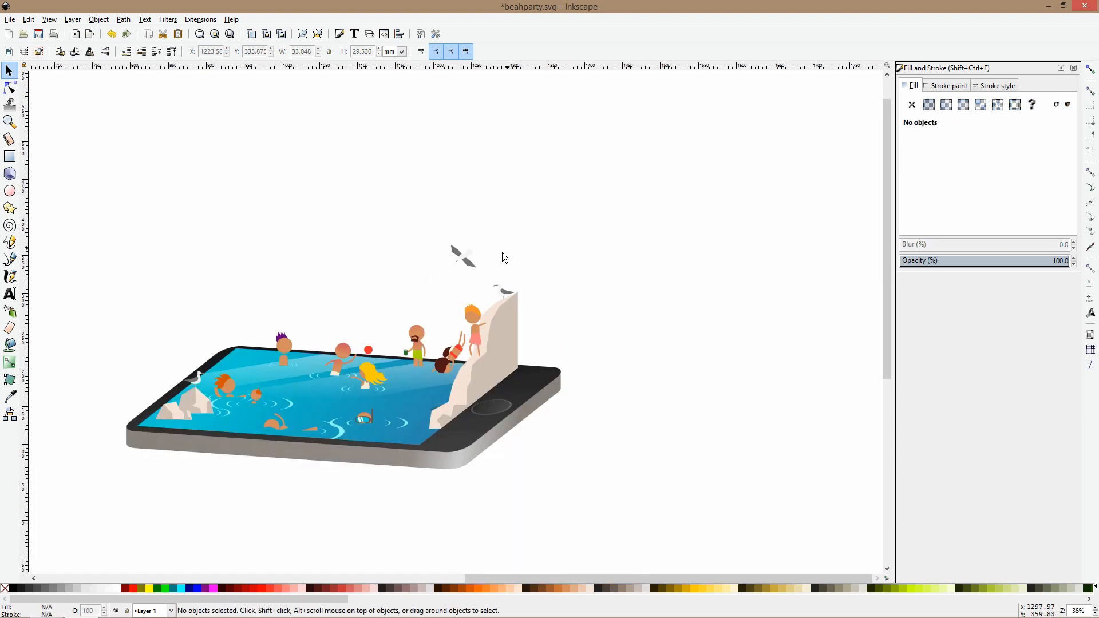
Move the small rocks group left without its seagull, so it overlaps the tablet's front-left border.
scroll(194, 396, "up", 1)
left_click(195, 397)
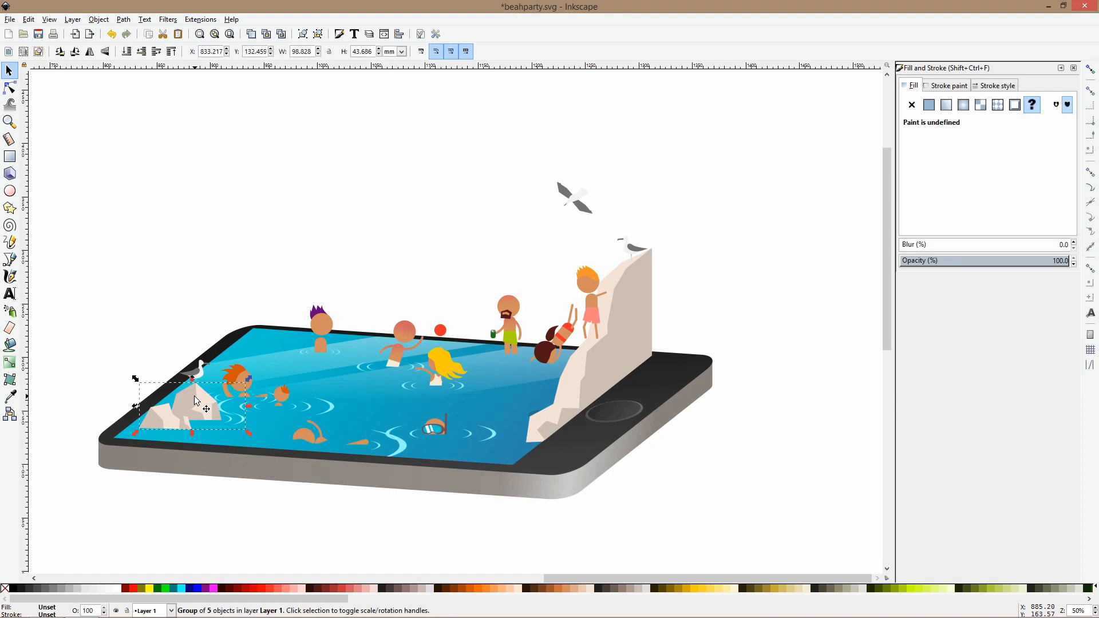
left_click(199, 371, "shift")
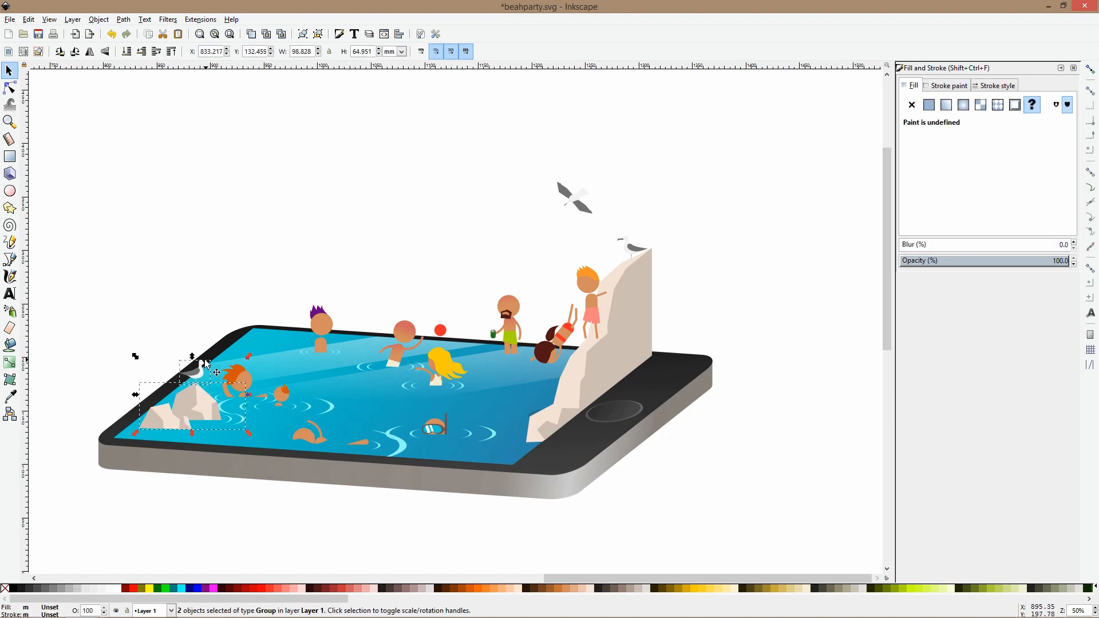
key("Escape")
left_click(196, 402)
left_click_drag(197, 402, 169, 390)
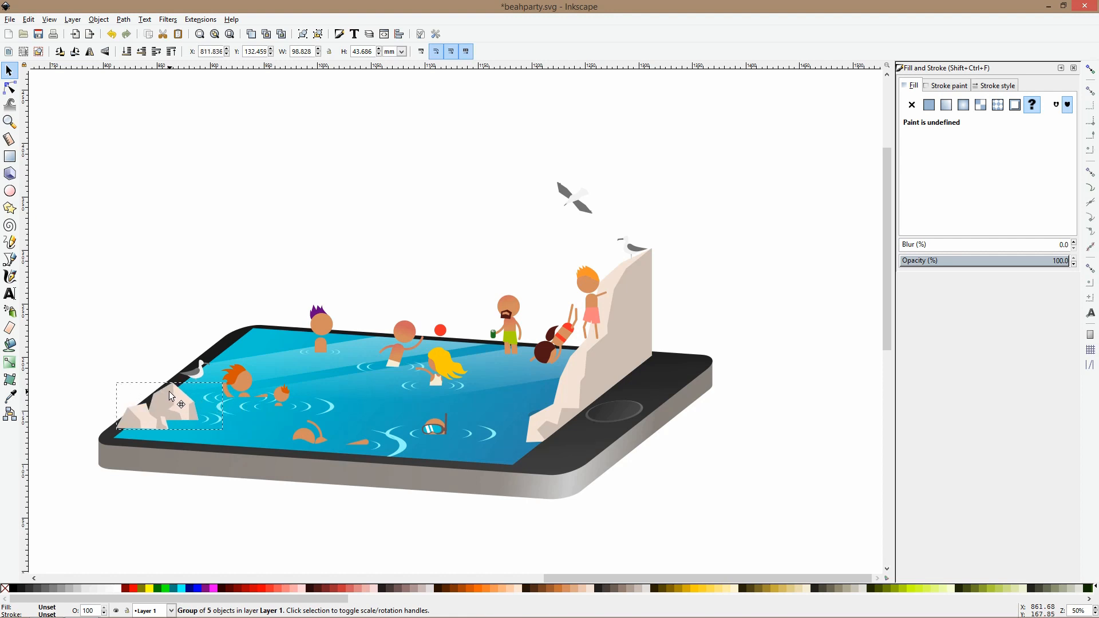
Draw a rectangle about 21.5 by 43.1 mm over the smaller rock's left end and subtract it from the rock's light and dark shapes.
left_click(10, 156)
scroll(86, 395, "up", 3)
left_click_drag(105, 368, 172, 503)
key("s")
key("ctrl")
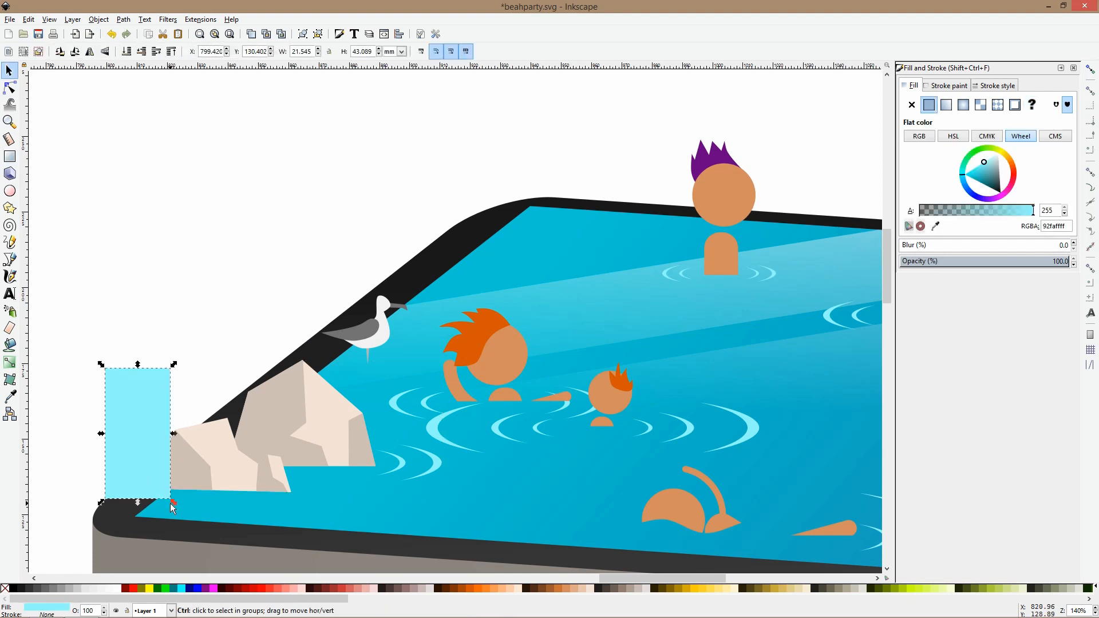
left_click(174, 442, "ctrl")
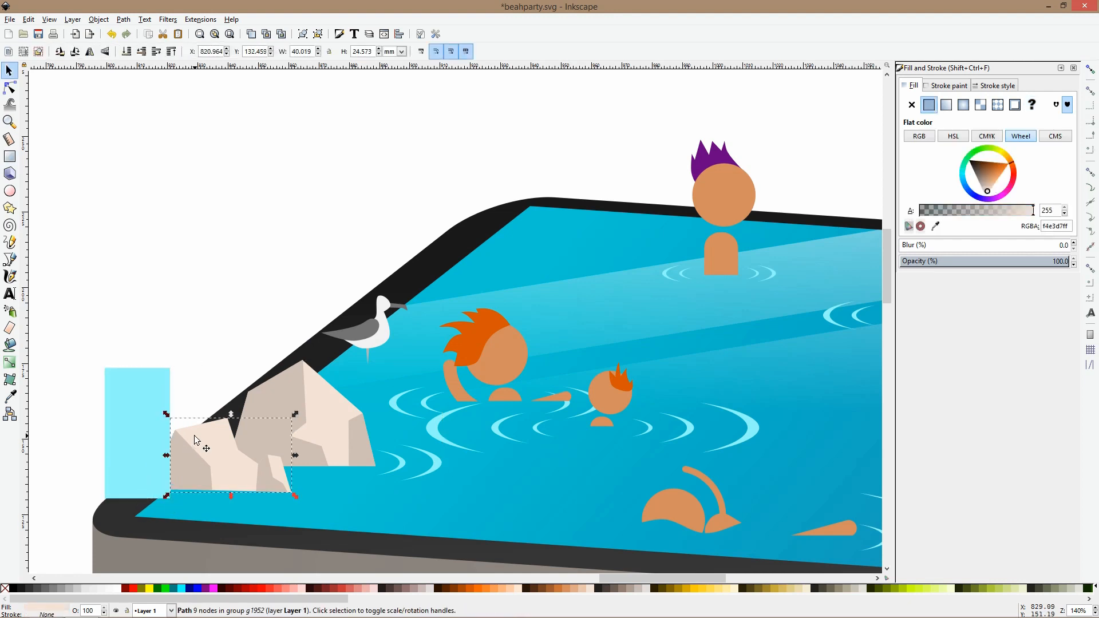
left_click(167, 434, "shift")
key("ctrl+minus")
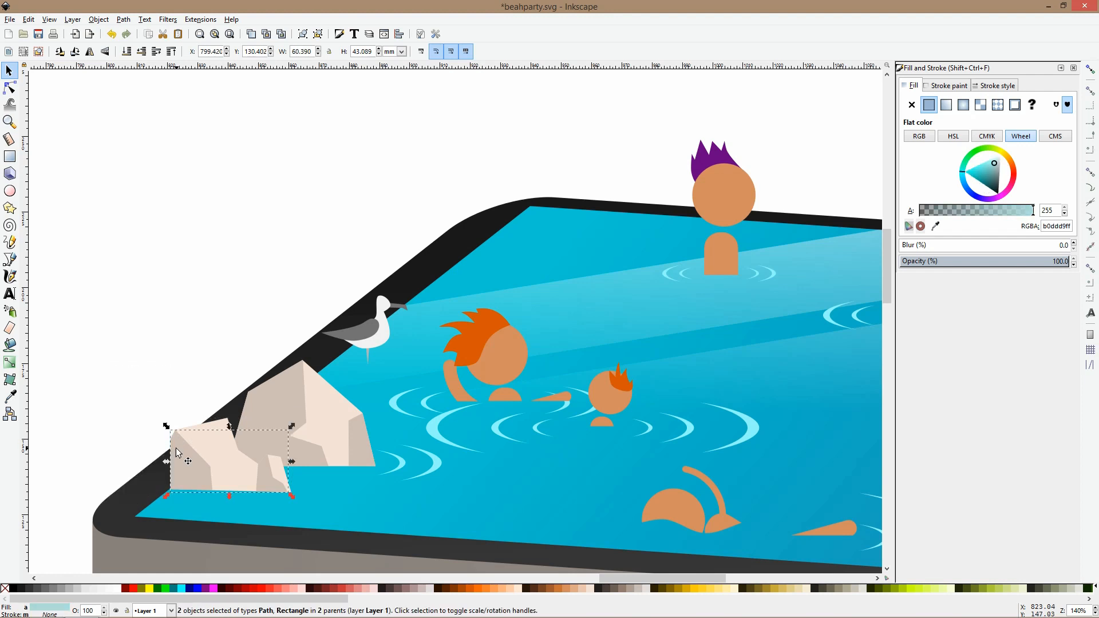
left_click(177, 422)
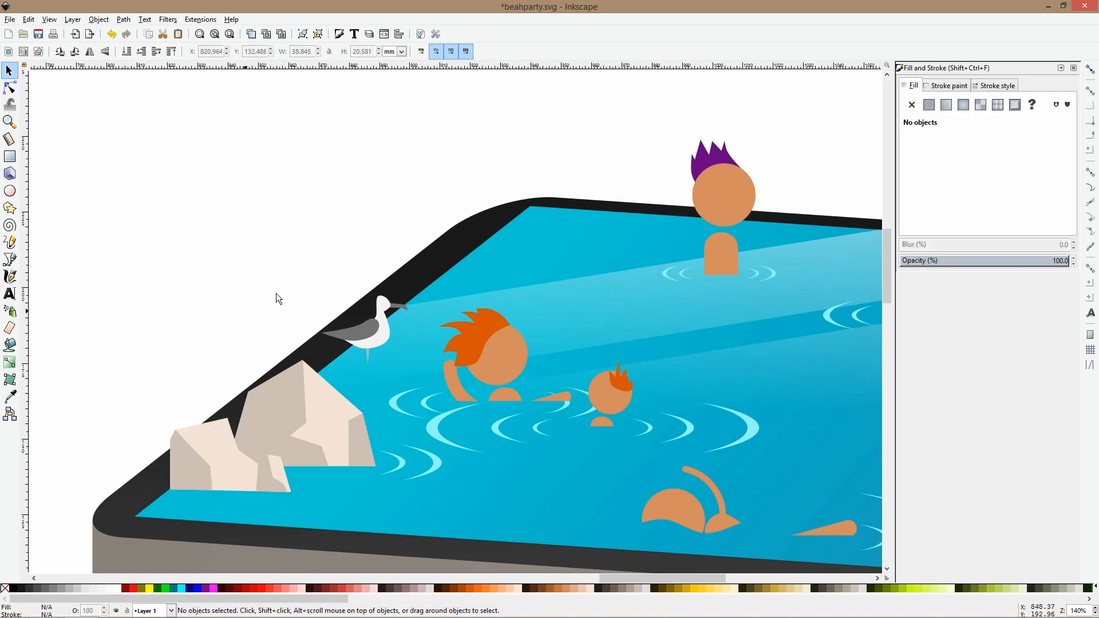
Perch the other seagull on the larger rock's peak, and review the whole illustration beside the original.
left_click_drag(358, 346, 288, 348)
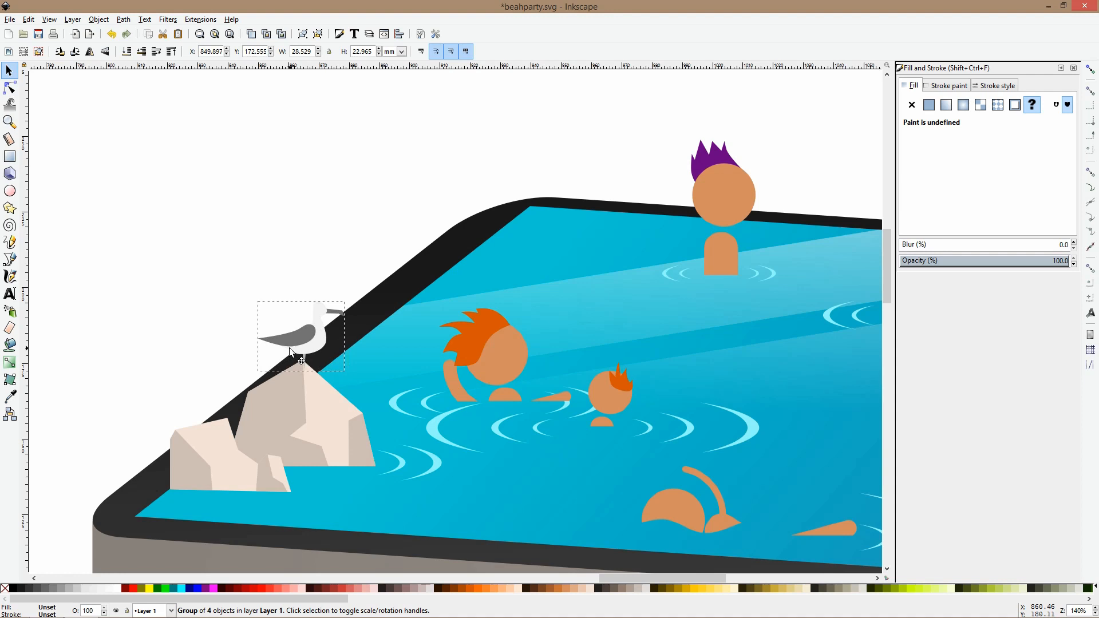
left_click(282, 286)
scroll(304, 286, "down", 2, "ctrl")
scroll(314, 288, "down", 3, "ctrl")
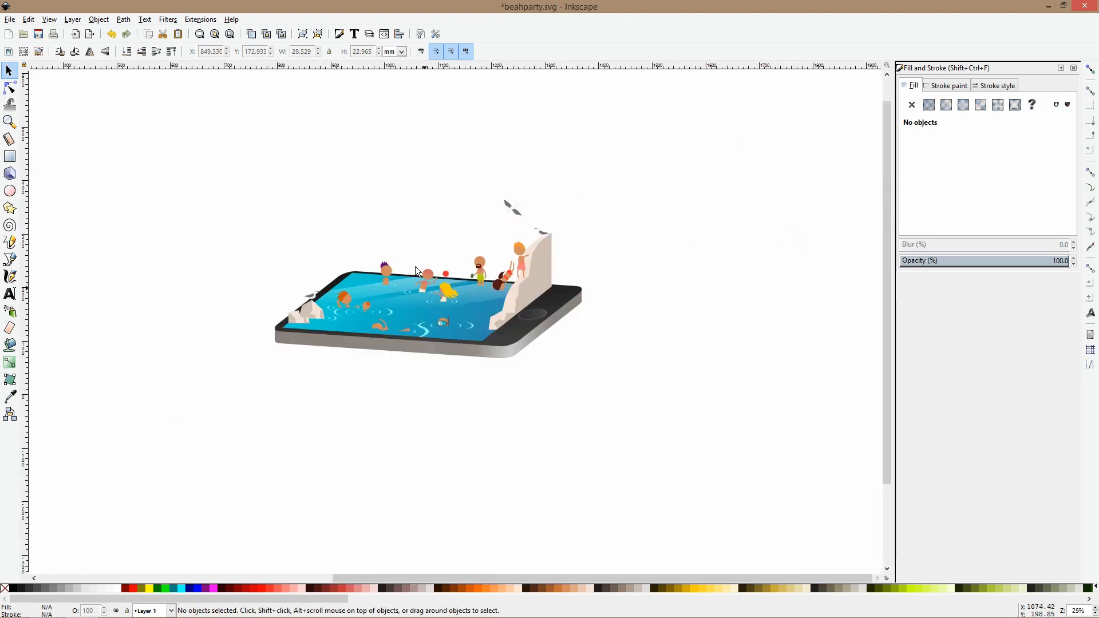
scroll(420, 306, "down", 2, "ctrl")
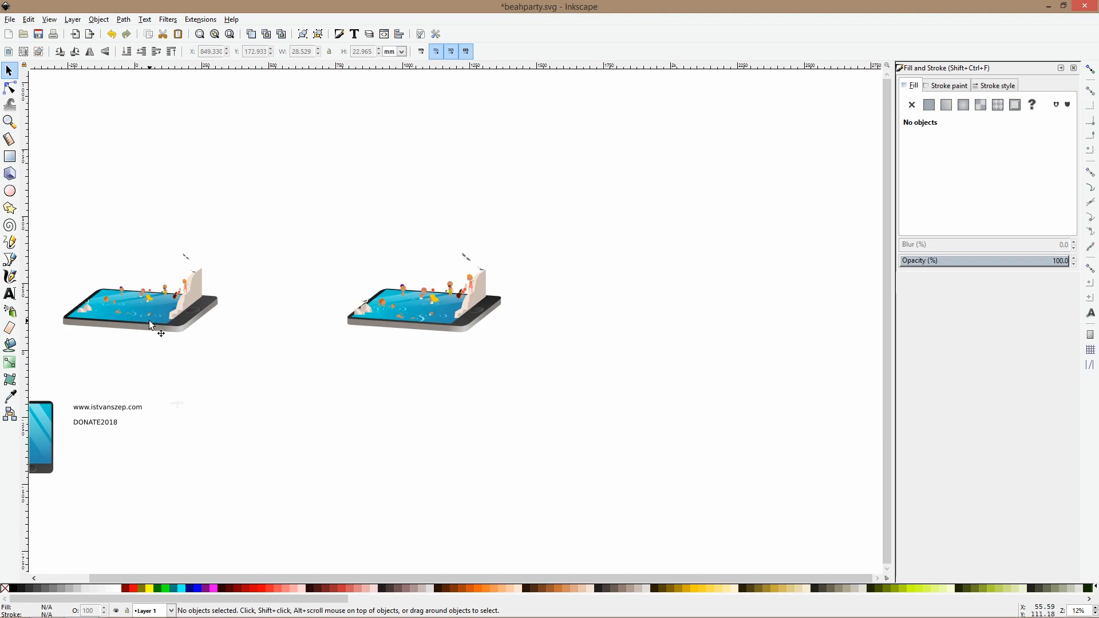
Nudge the ball player and the blonde swimmer together slightly left and down, and deselect them.
scroll(418, 295, "up", 4, "ctrl")
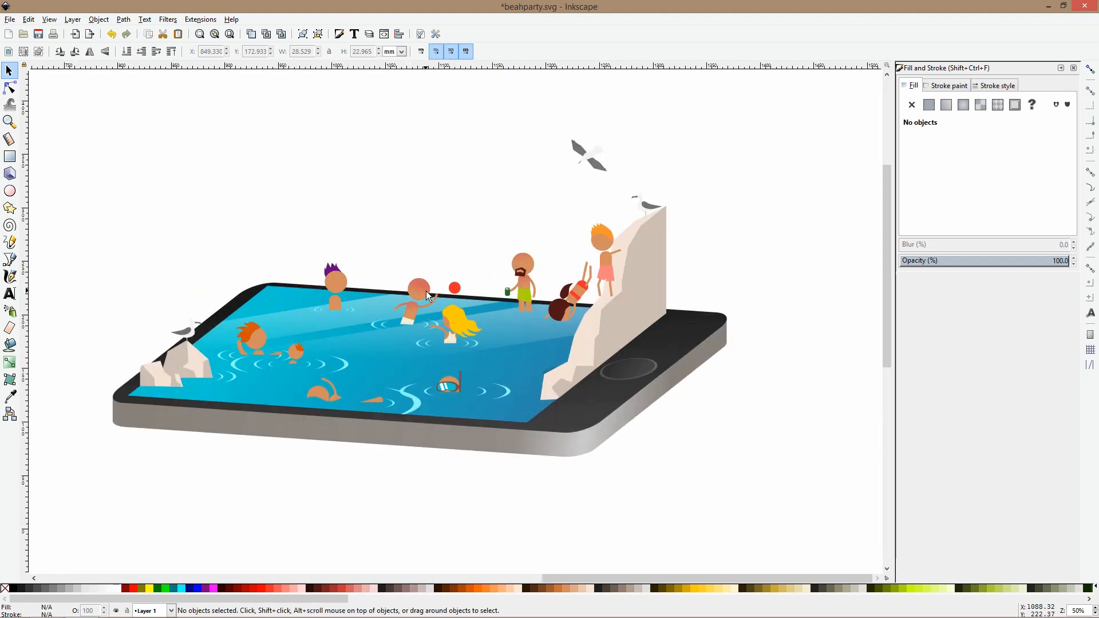
left_click(416, 303)
left_click(450, 322, "shift")
left_click(438, 246)
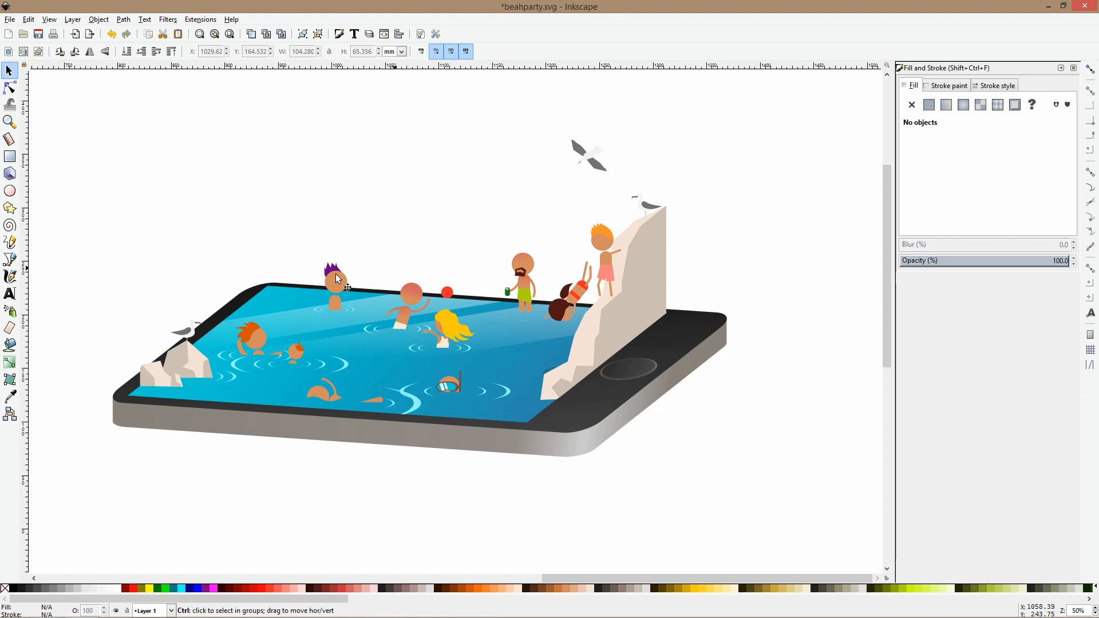
left_click(10, 191)
key("s")
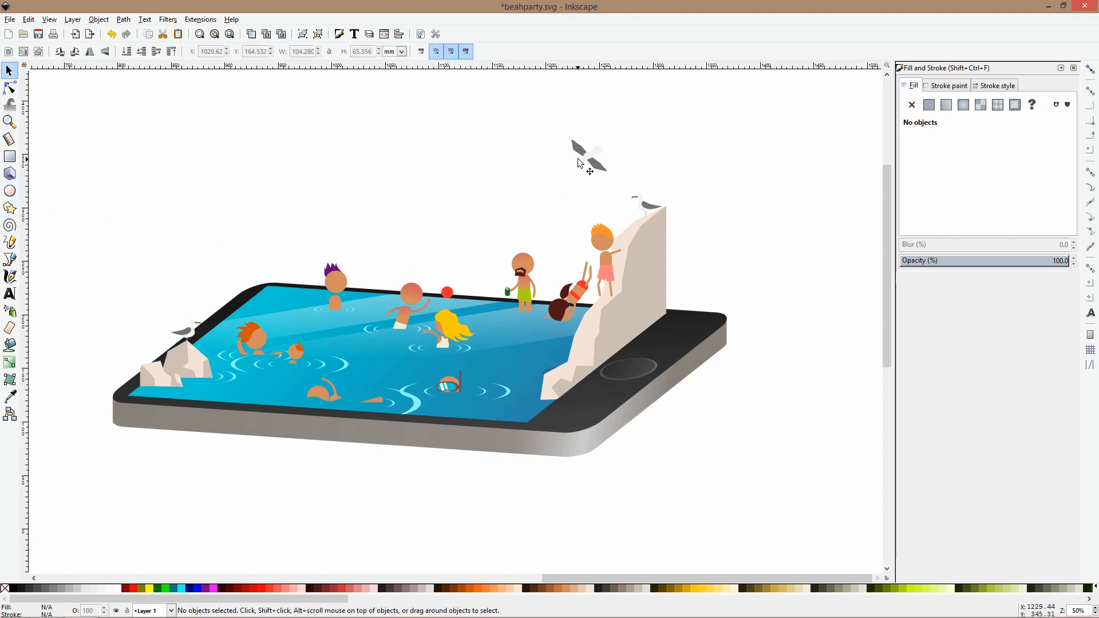
Make a slight adjustment to the flying seagull above the cliff and deselect it.
left_click(583, 153)
left_click(591, 137)
left_click(583, 151)
left_click_drag(591, 129, 591, 134)
left_click(595, 98)
Move the diving woman and her water shadow about 15 mm left and 13 mm down, away from the cliff, and deselect them.
scroll(634, 136, "down", 2)
scroll(633, 137, "up", 2)
scroll(561, 366, "up", 2)
left_click(561, 256)
double_click(559, 257)
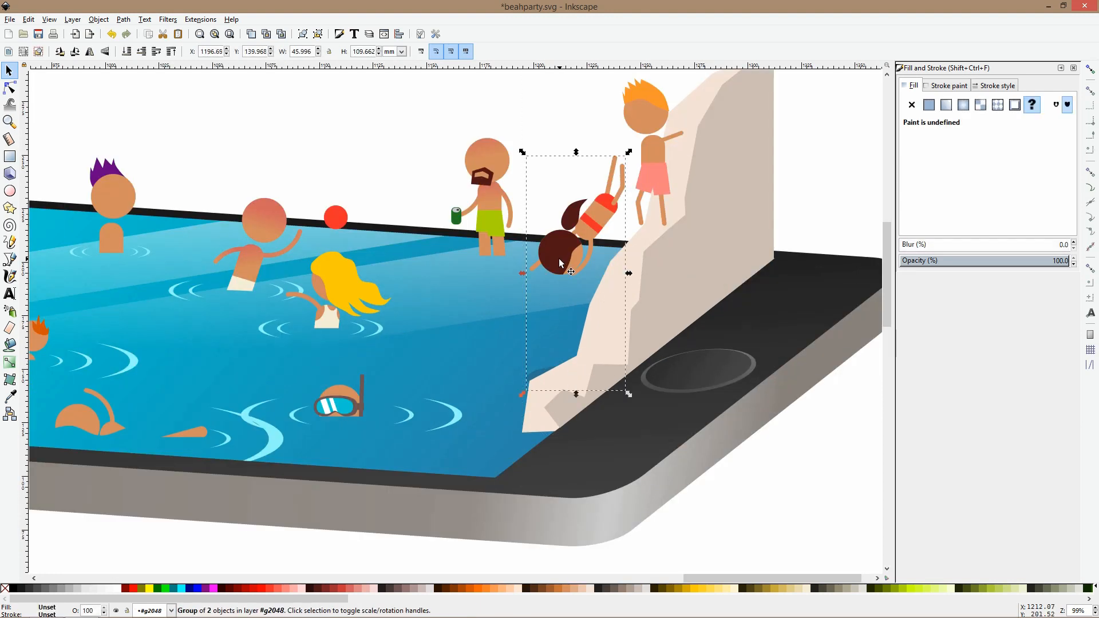
left_click_drag(560, 261, 529, 288)
left_click(805, 401)
scroll(683, 241, "down", 2)
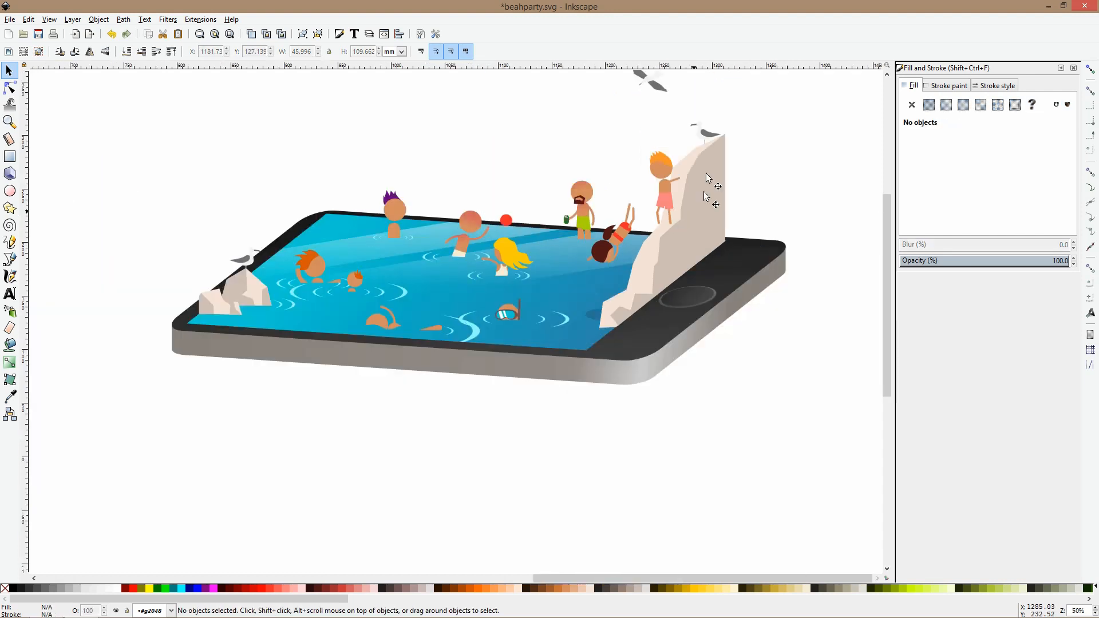
Turn on scaling of stroke width together with the objects, with the boy on the cliff selected.
left_click(670, 190)
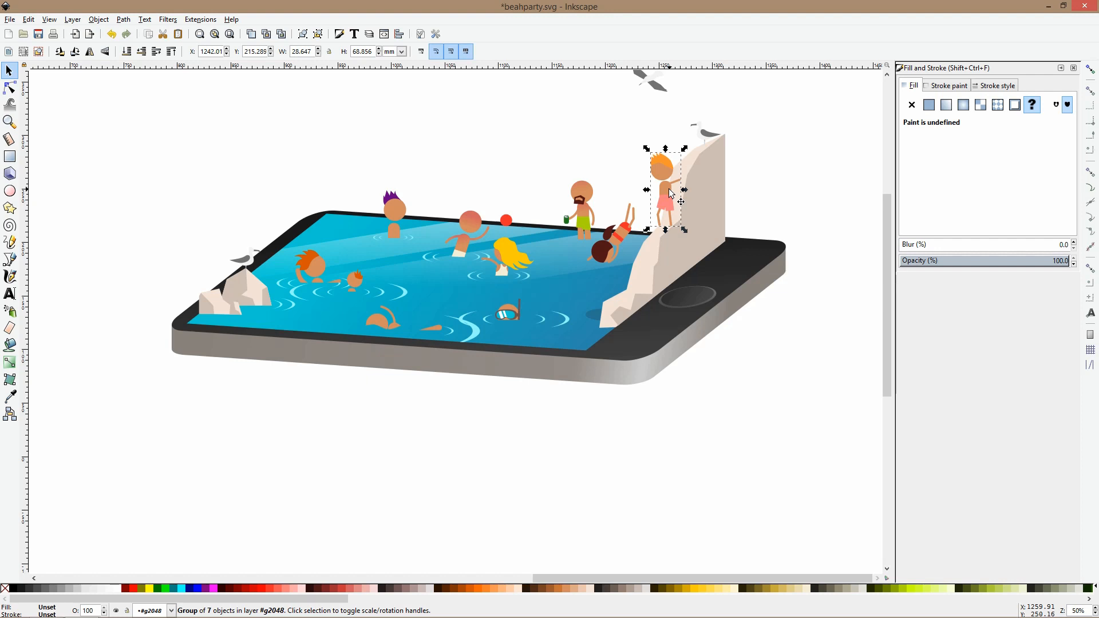
scroll(671, 194, "up", 2)
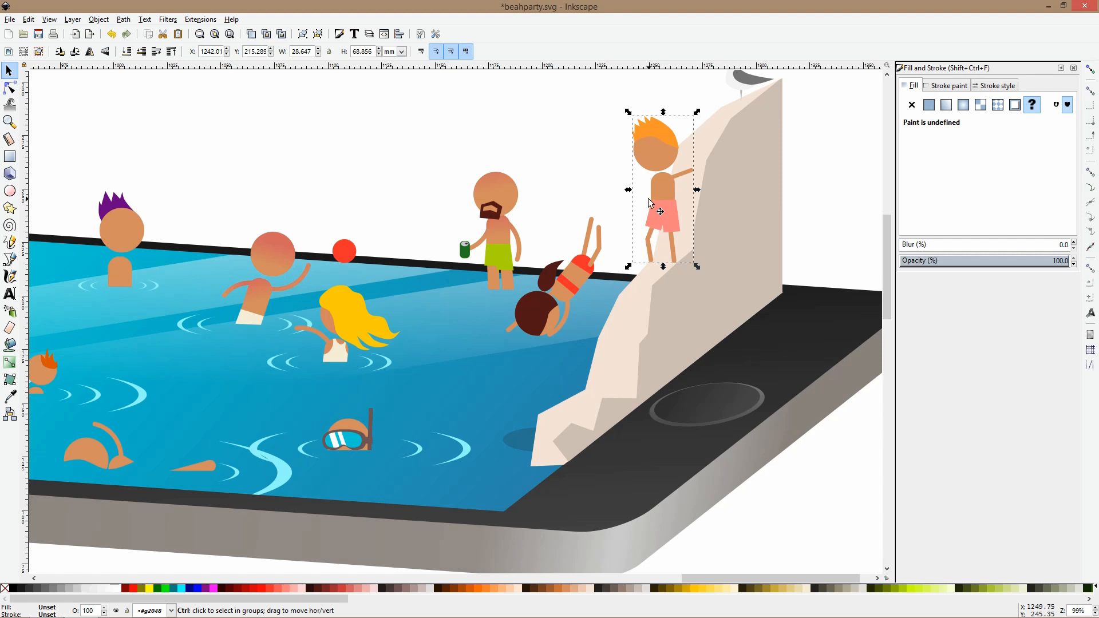
left_click(420, 51)
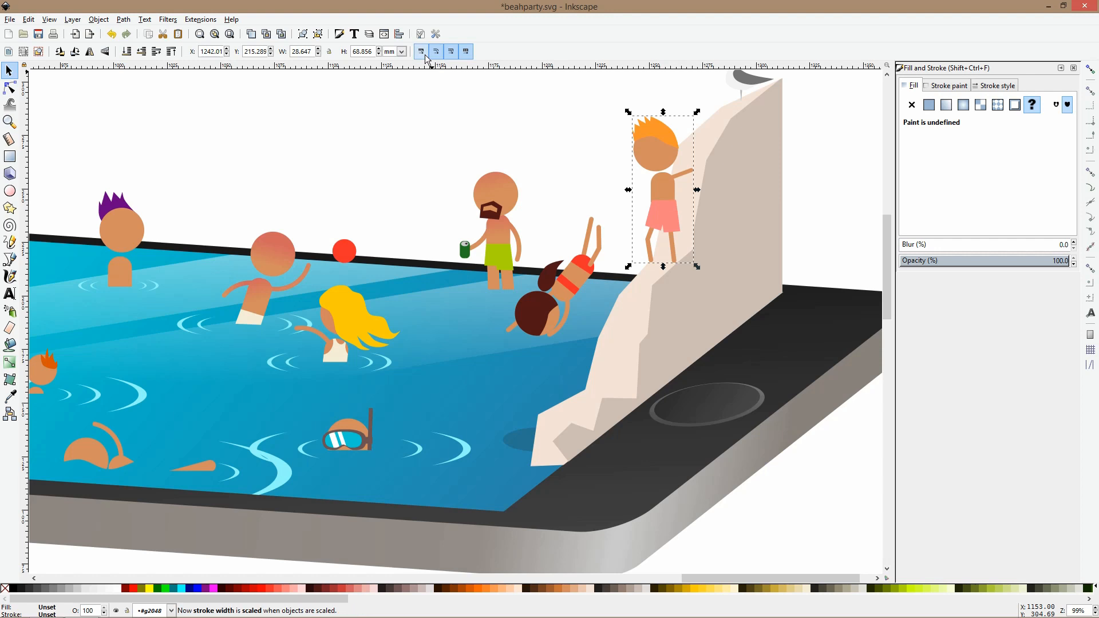
Set the stroke width of the cliff boy's and the diving woman's legs to 15 px.
left_click(687, 174, "ctrl")
left_click(651, 245, "ctrl+shift")
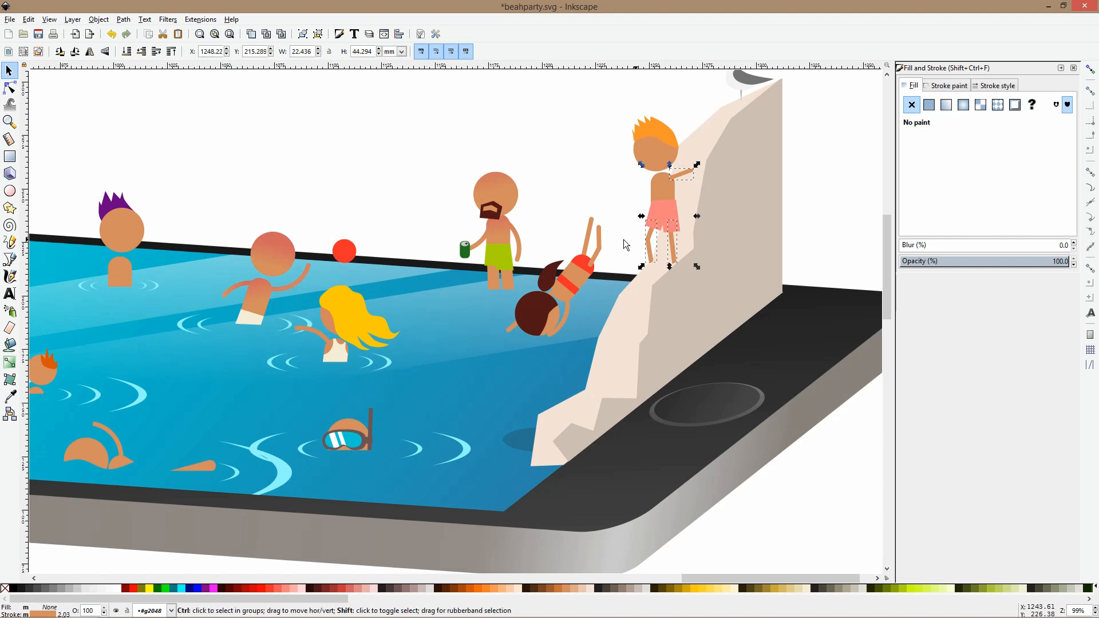
left_click(593, 237, "ctrl+shift")
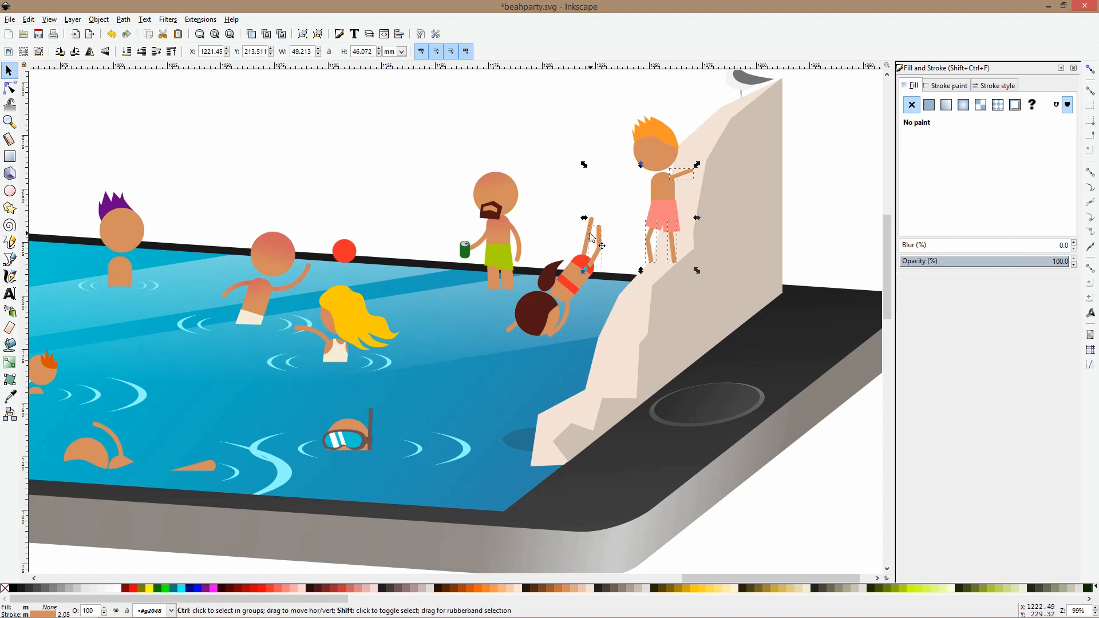
left_click(677, 176, "ctrl+shift")
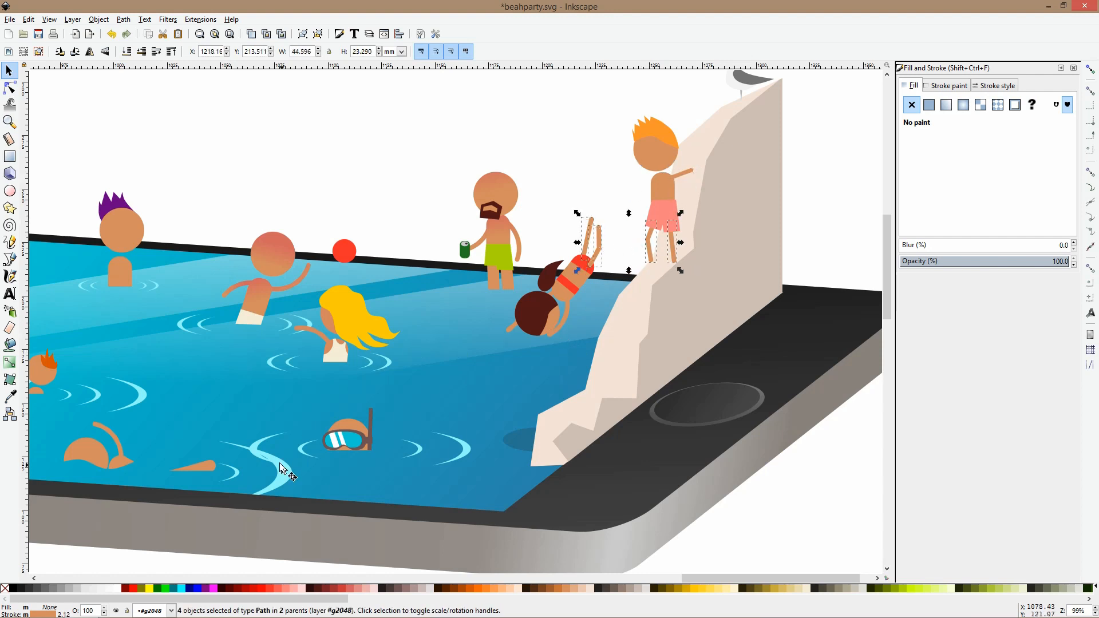
left_click_drag(366, 337, 483, 340)
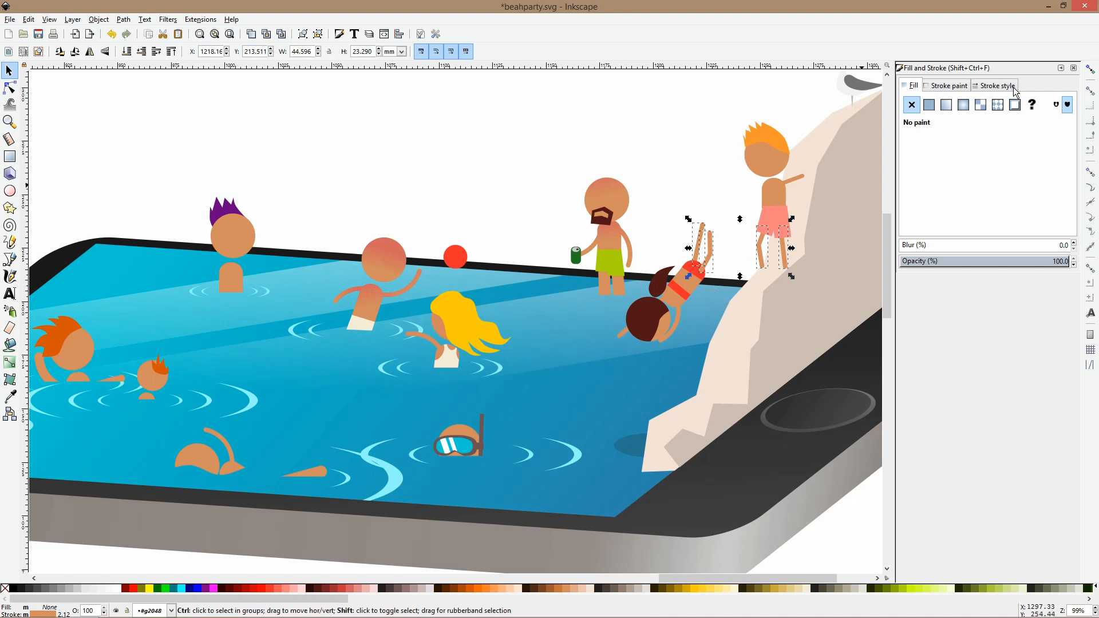
left_click(988, 88)
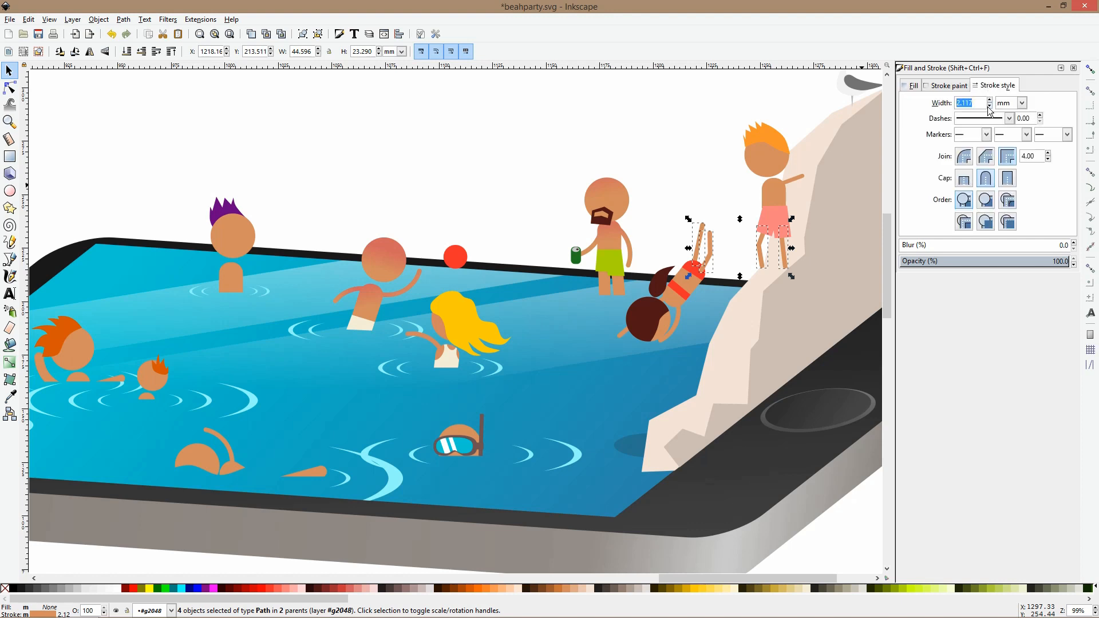
left_click(1021, 103)
left_click(1007, 178)
type("15")
key("Return")
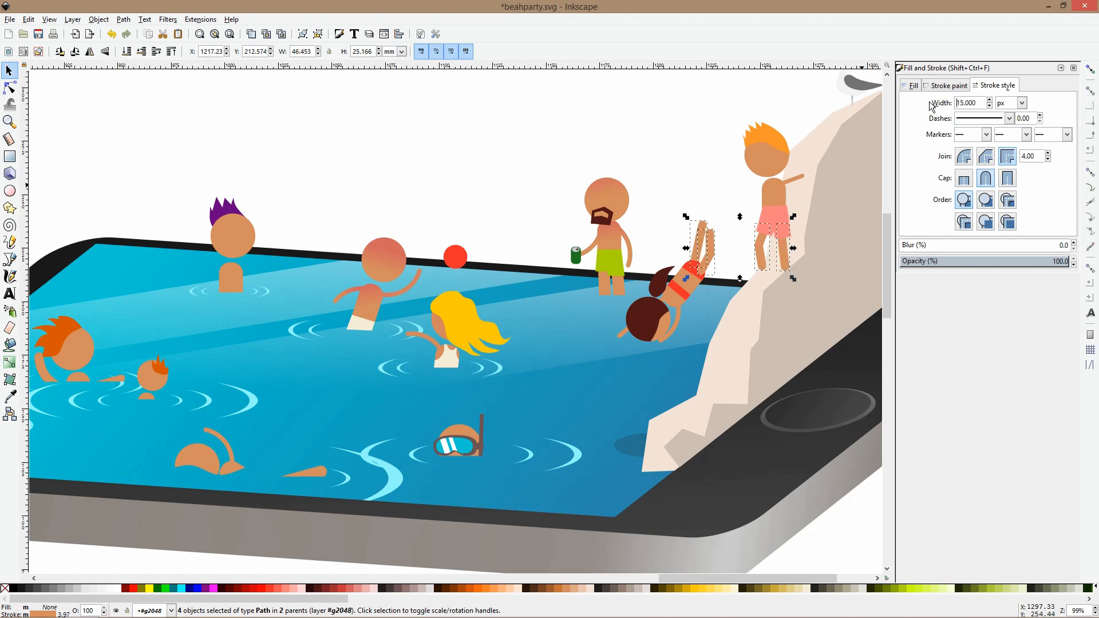
Set the stroke width of the arms of the cliff boy, bearded man, ball player and blonde swimmer to 13 px.
left_click(792, 182, "ctrl")
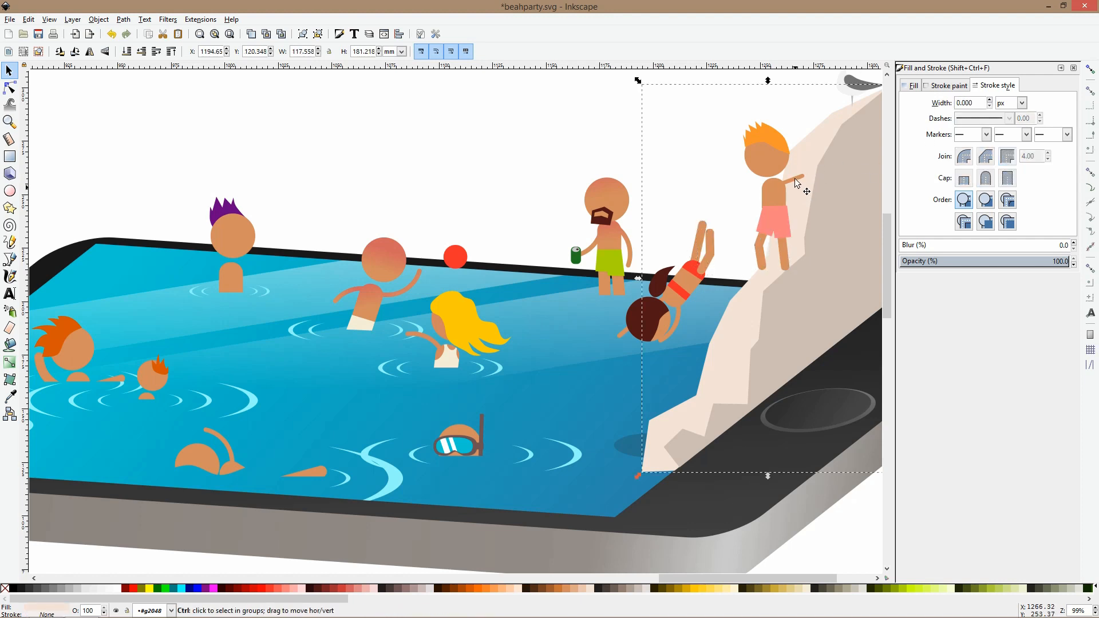
left_click(612, 264, "ctrl+shift")
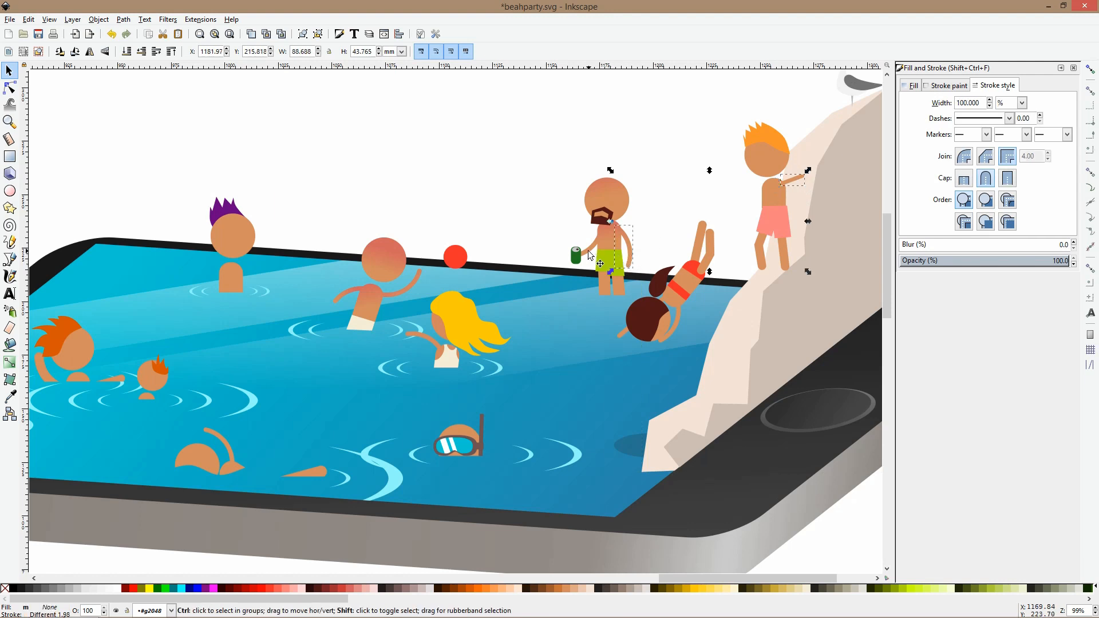
left_click(423, 286, "ctrl+shift")
left_click(413, 336, "ctrl+shift")
left_click(333, 297, "ctrl+shift")
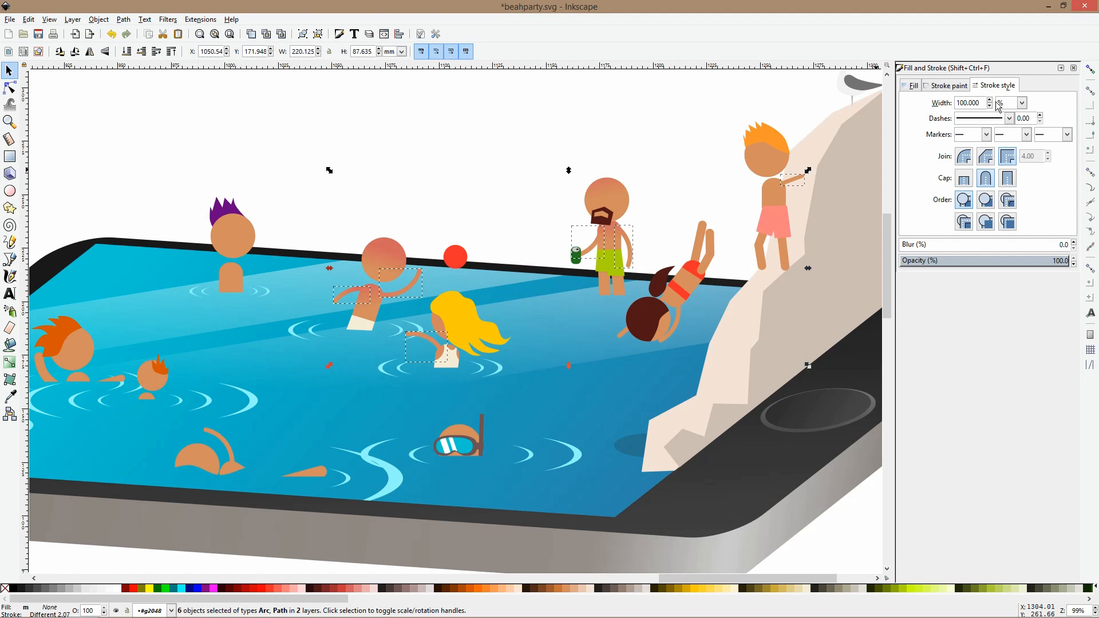
left_click(1022, 103)
left_click(995, 133)
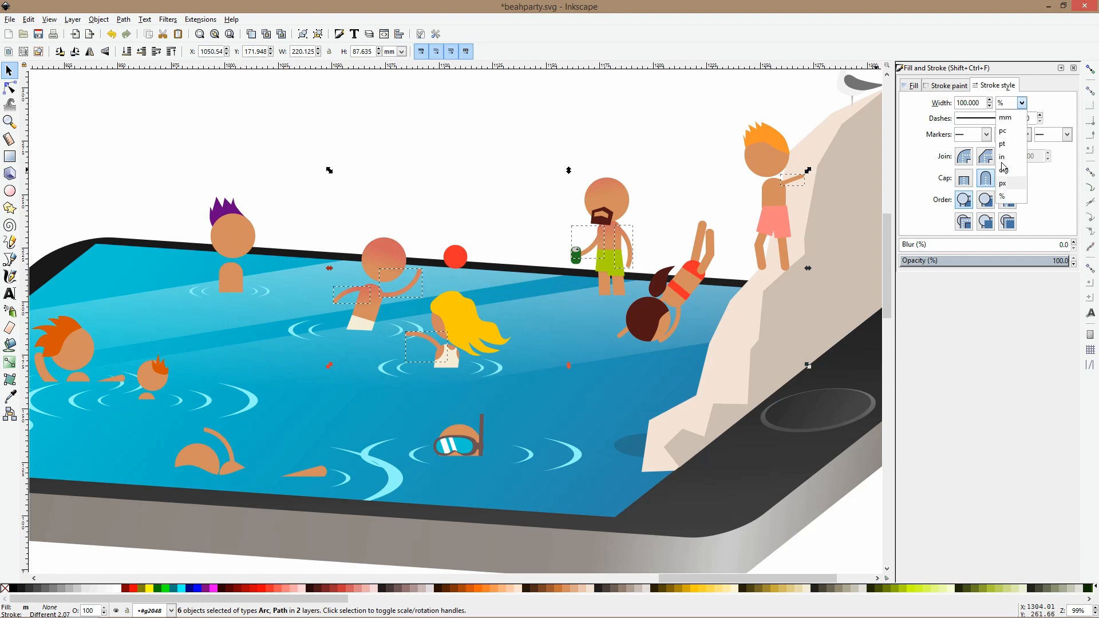
left_click_drag(977, 105, 932, 99)
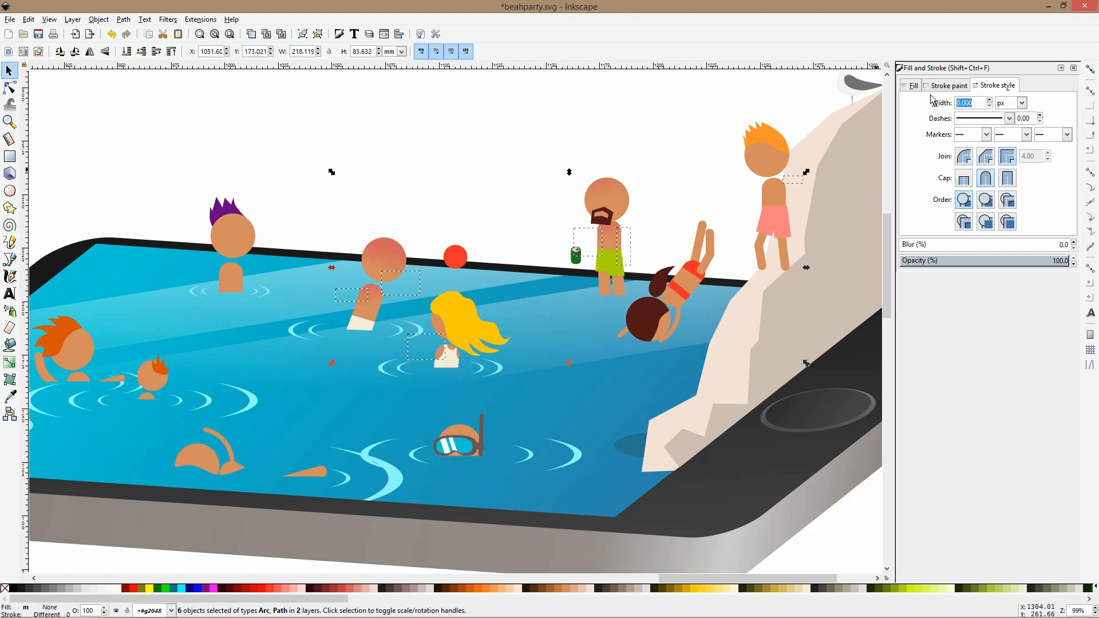
key("Return")
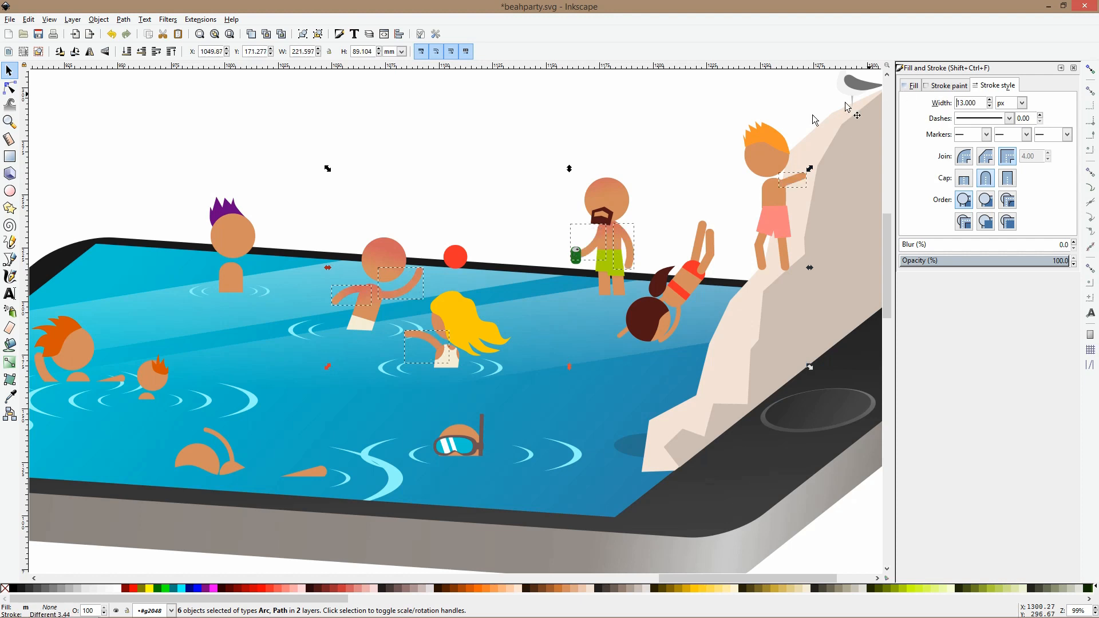
Set the stroke width of both of the diving woman's arms to 13 px and deselect them.
scroll(490, 140, "down", 4)
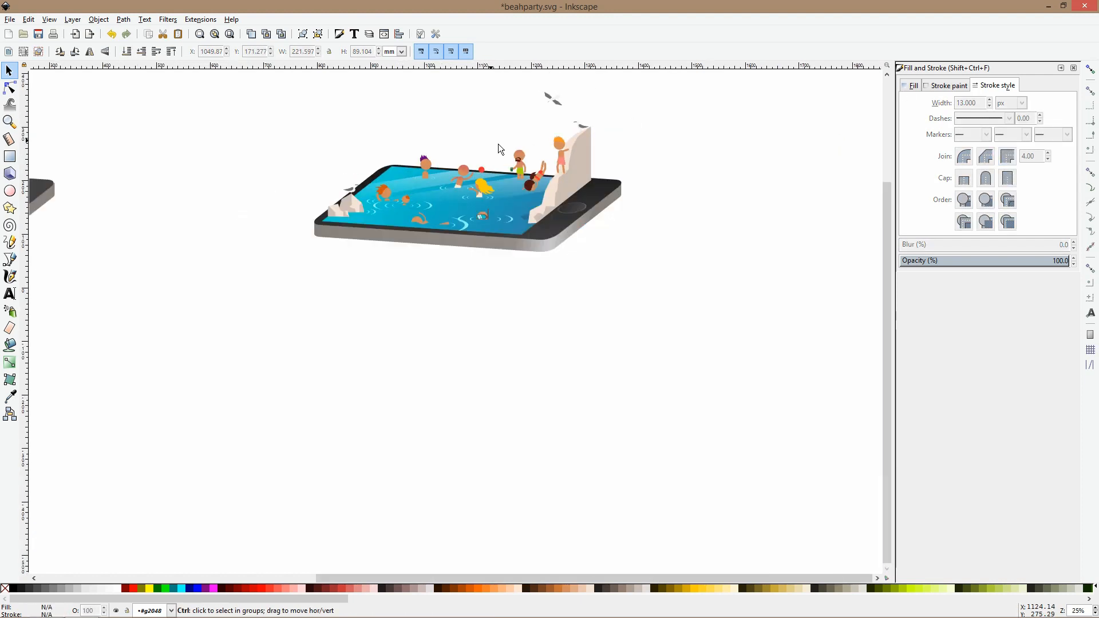
scroll(528, 160, "up", 5)
left_click(501, 220, "ctrl")
left_click(566, 220, "ctrl+shift")
left_click_drag(973, 105, 915, 103)
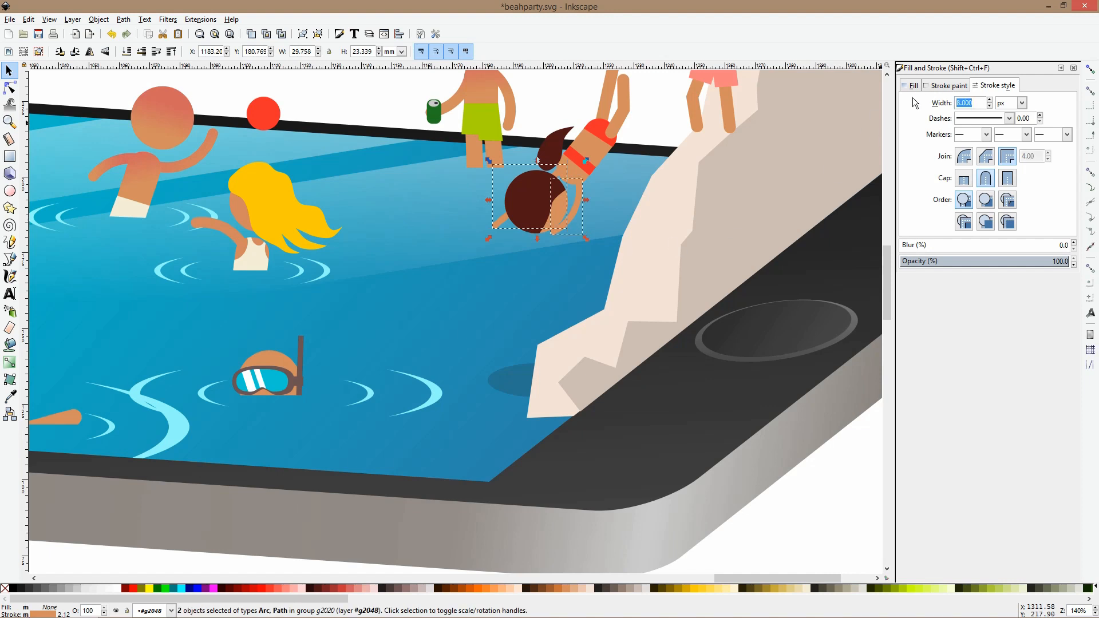
key("Return")
scroll(503, 215, "down", 4)
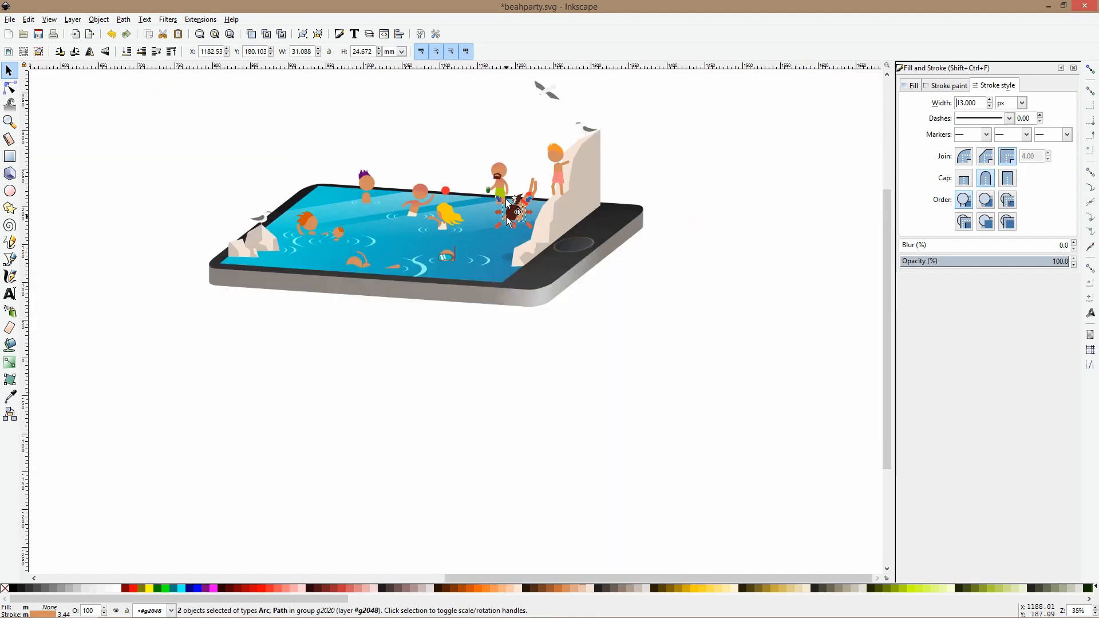
left_click(455, 118)
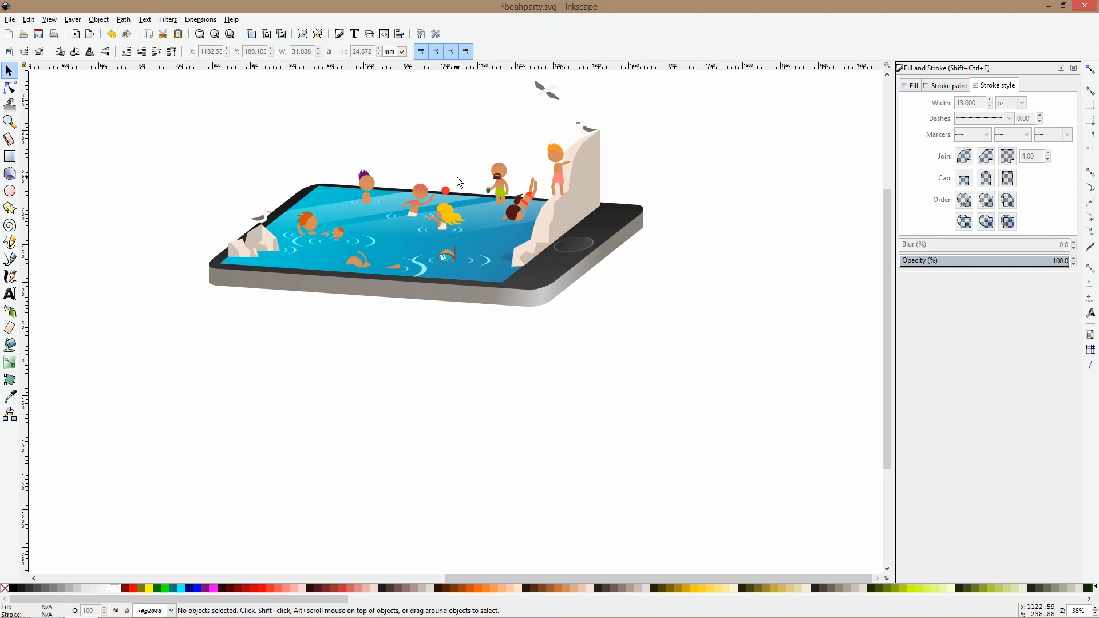
Select the entire reworked tablet illustration, including both rocks and all gulls, and group it.
left_click_drag(439, 147, 541, 241)
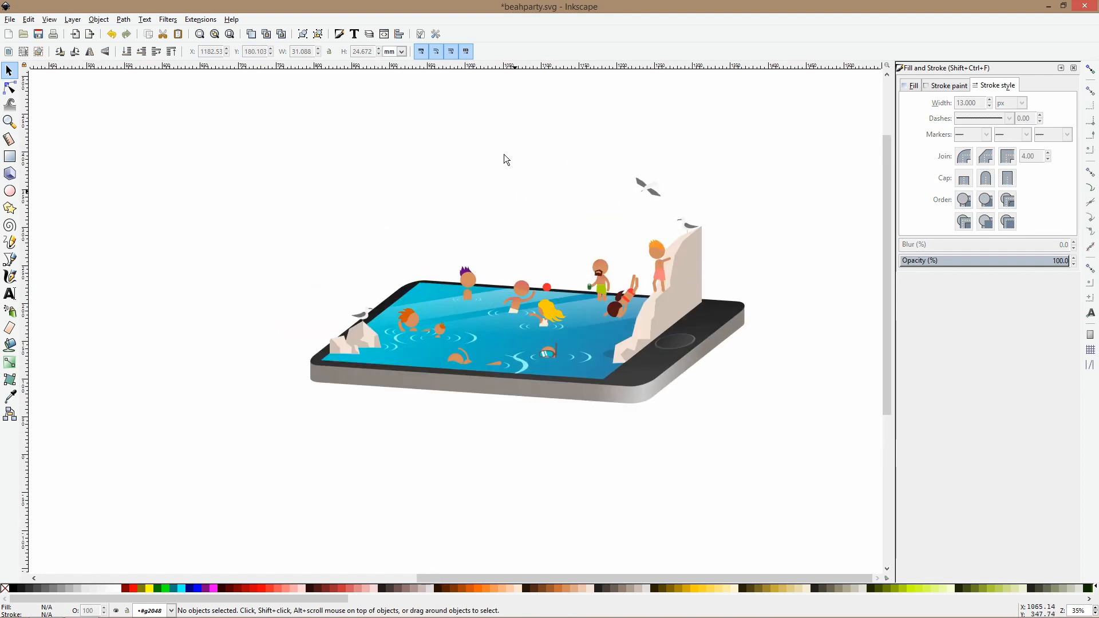
left_click_drag(284, 115, 813, 510)
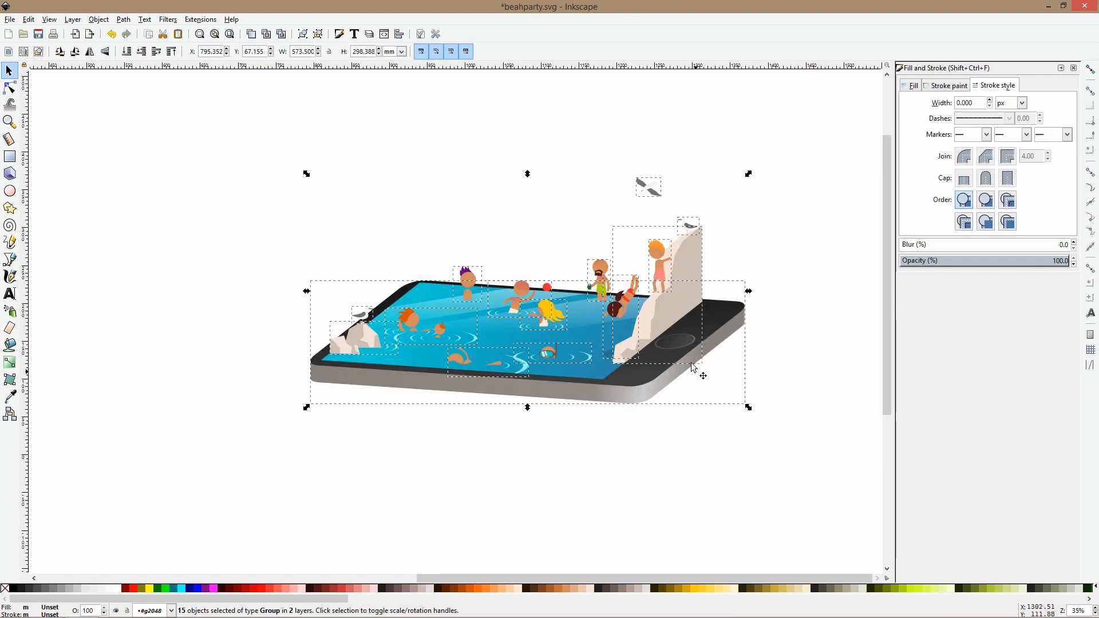
key("ctrl+g")
Select all objects of the original tablet illustration and delete them.
scroll(694, 367, "down", 4)
scroll(554, 329, "down", 1)
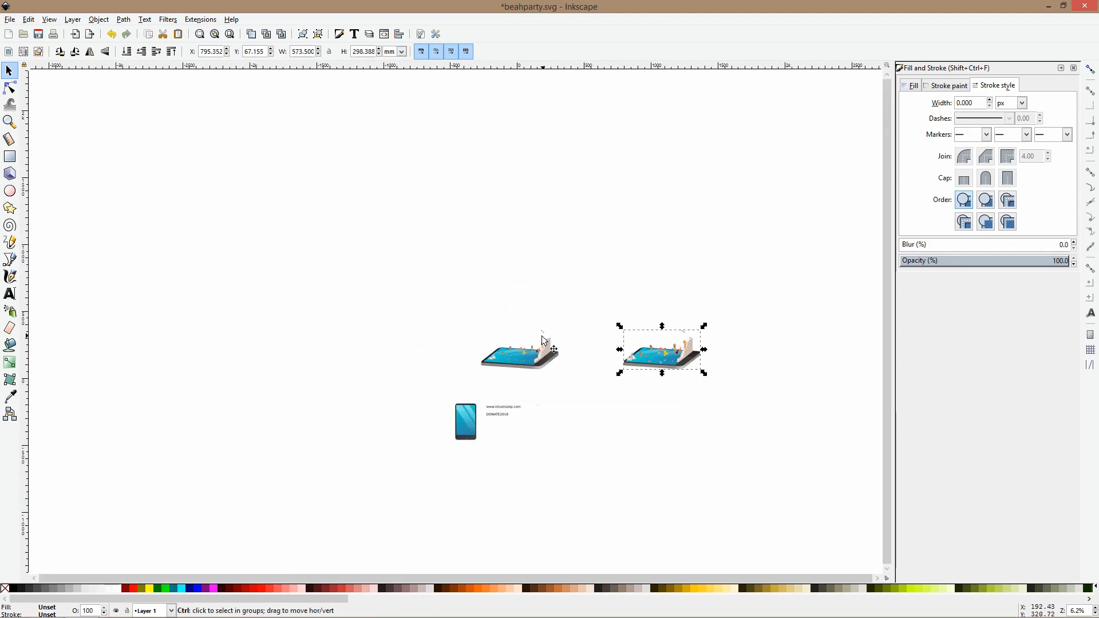
scroll(542, 338, "up", 4)
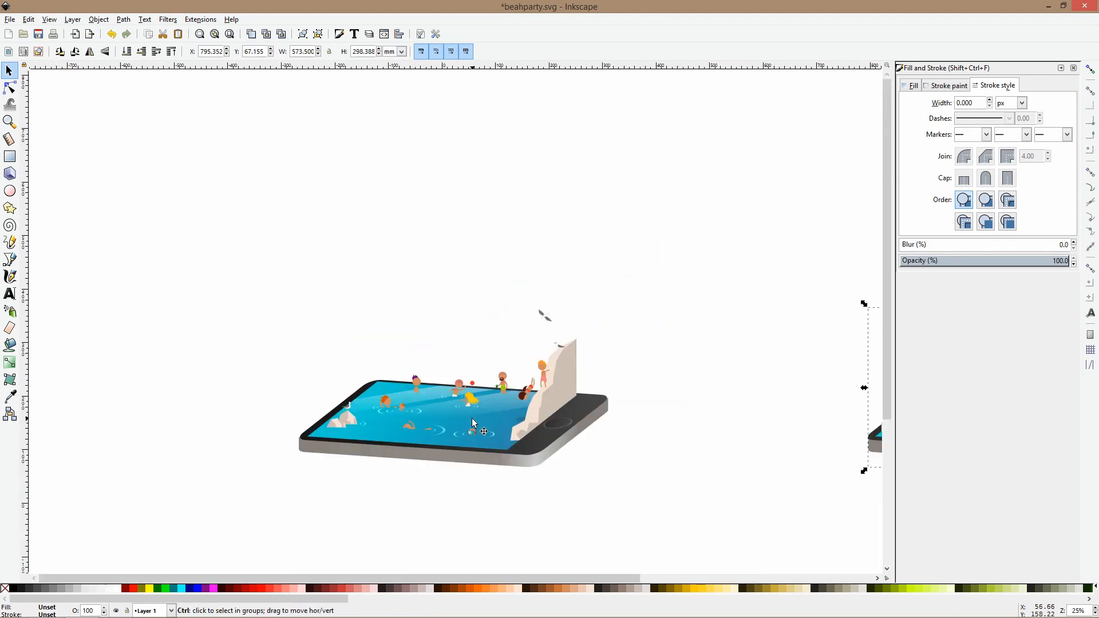
scroll(473, 422, "down", 1)
left_click_drag(575, 411, 484, 361)
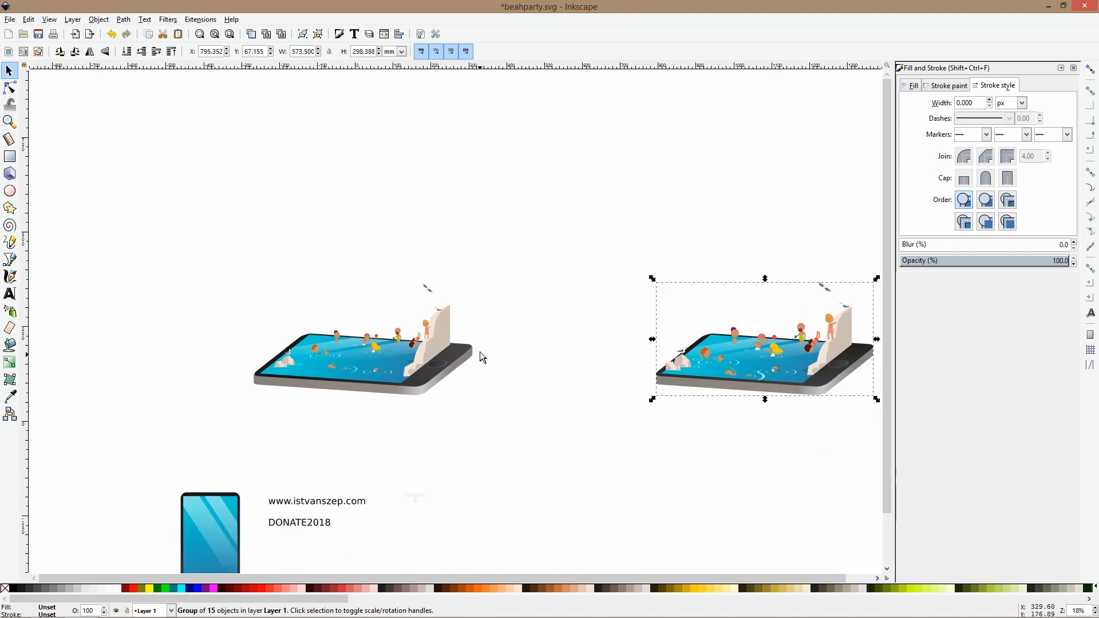
left_click_drag(215, 248, 526, 455)
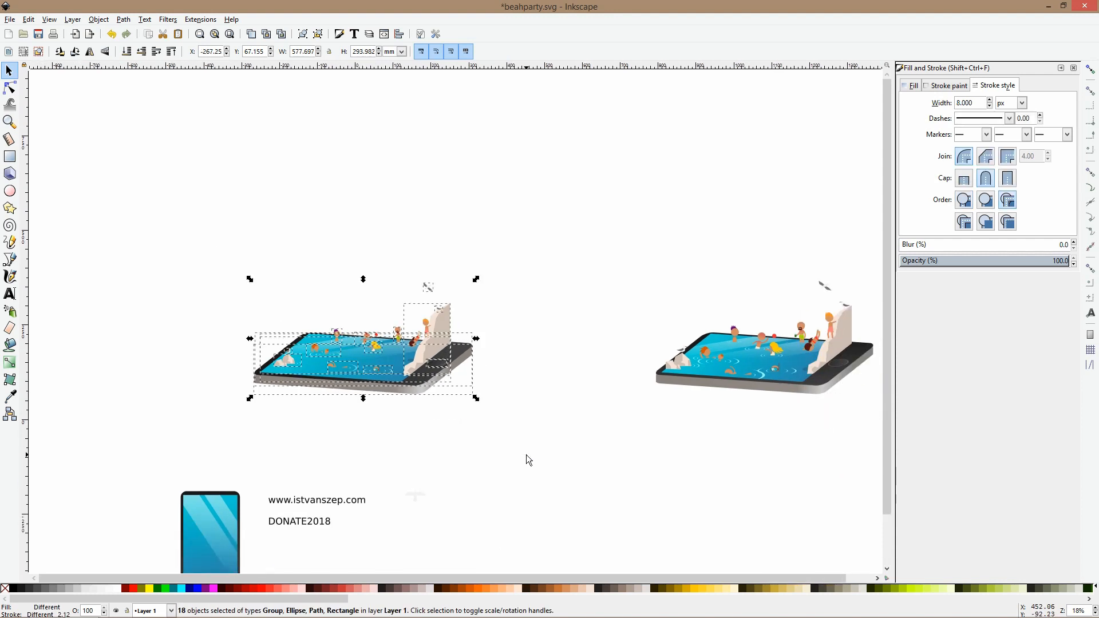
key("Delete")
Move the grouped illustration to the original's former place, at about X -0.7 mm and Y 130.7 mm.
left_click_drag(705, 350, 422, 331)
scroll(422, 331, "up", 2)
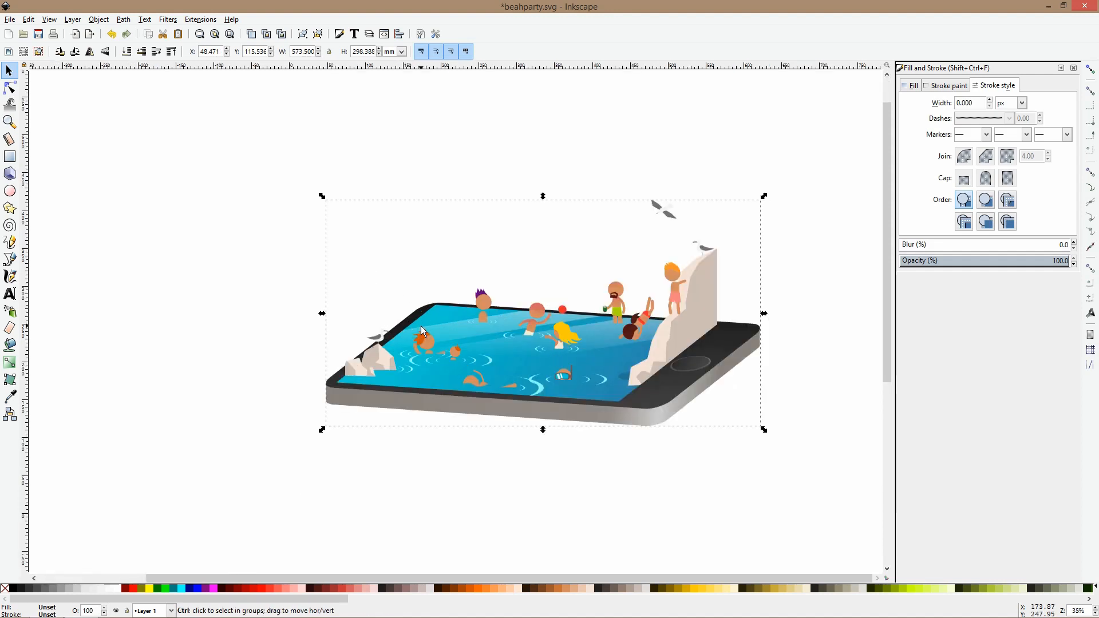
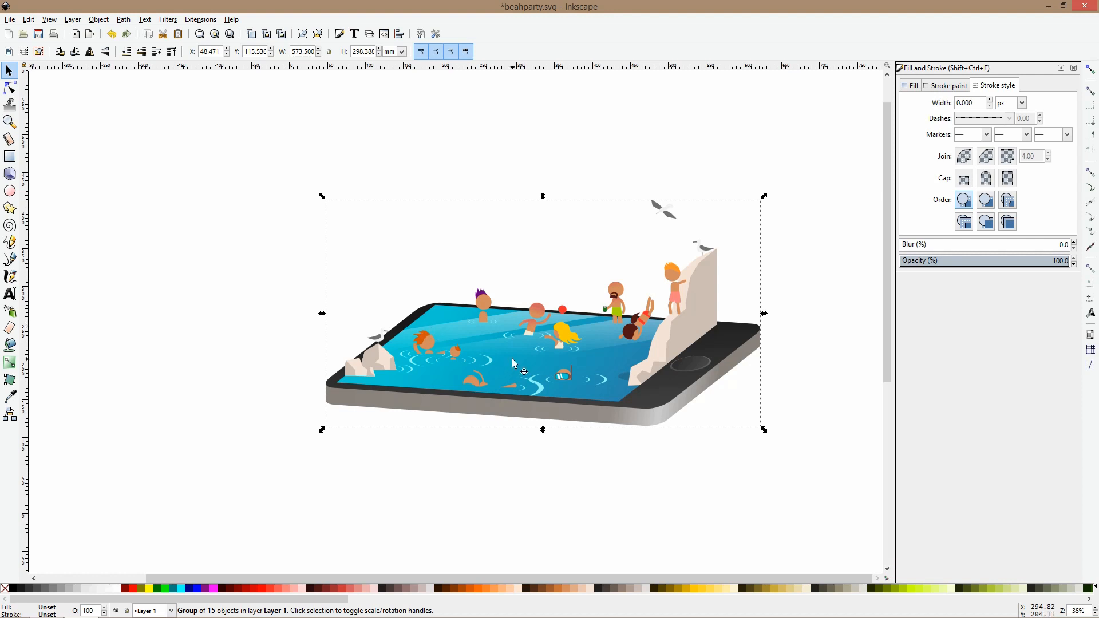
left_click_drag(533, 374, 495, 362)
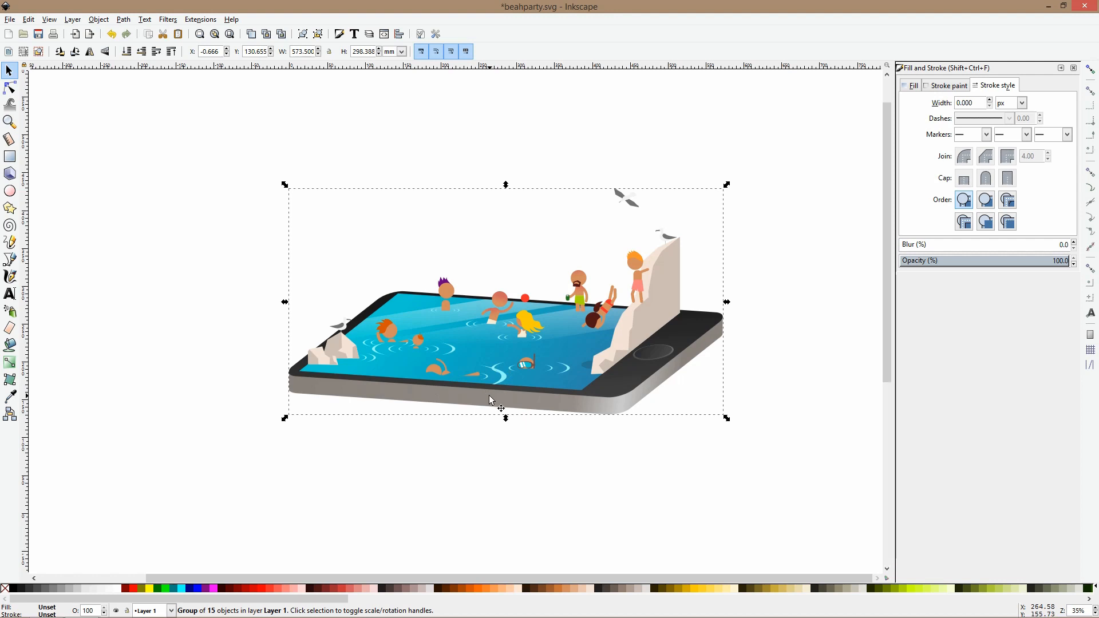
Try duplicating the grouped illustration and blurring the copy by 6.8%, then undo it.
key("ctrl")
key("ctrl")
key("ctrl+d")
left_click_drag(502, 371, 506, 440)
key("ctrl+z")
left_click(911, 246)
left_click_drag(535, 360, 476, 401)
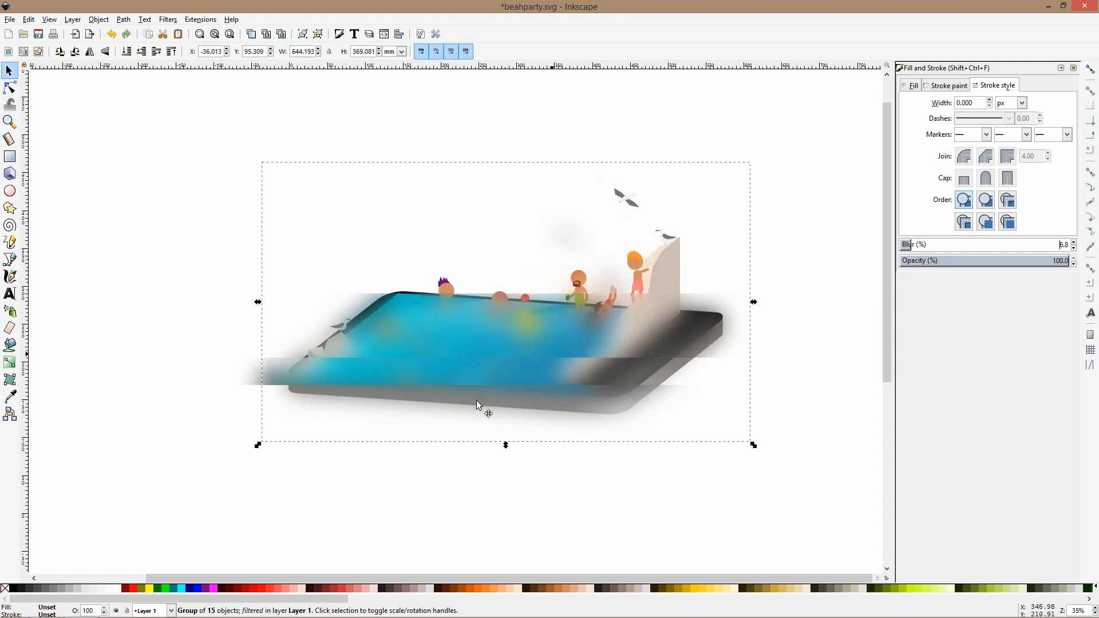
key("ctrl+z")
key("ctrl+z")
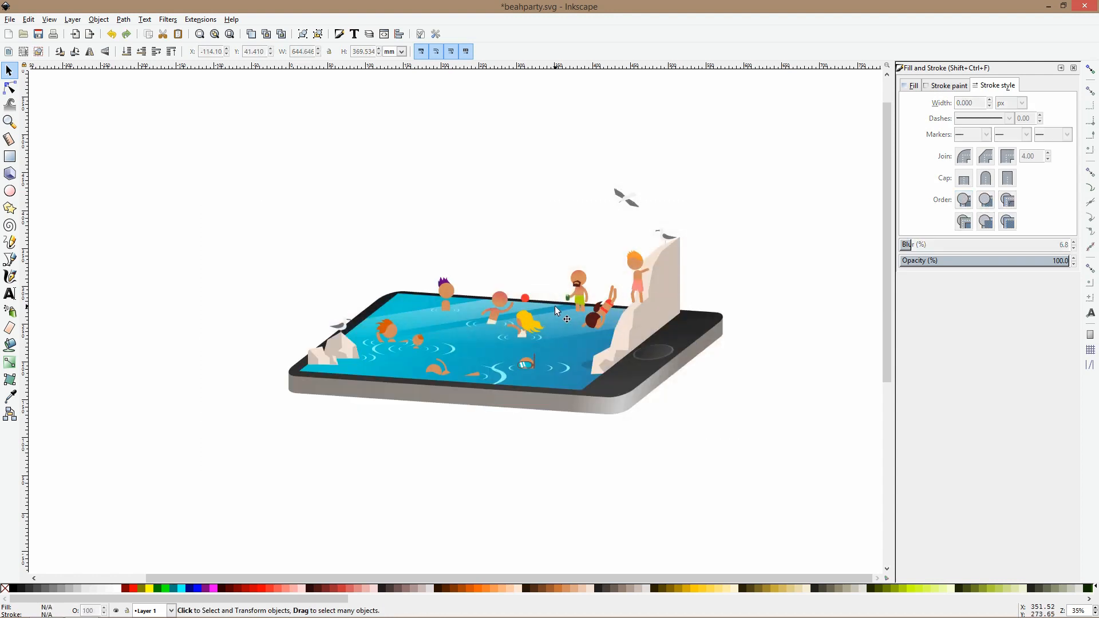
Duplicate the grouped illustration in place and blur the copy by 9.5%.
mouse_move(578, 297)
left_mouse_down()
mouse_move(583, 269)
mouse_move(570, 286)
mouse_move(577, 296)
left_mouse_up()
key("ctrl")
key("ctrl+d")
left_click_drag(578, 296, 303, 283)
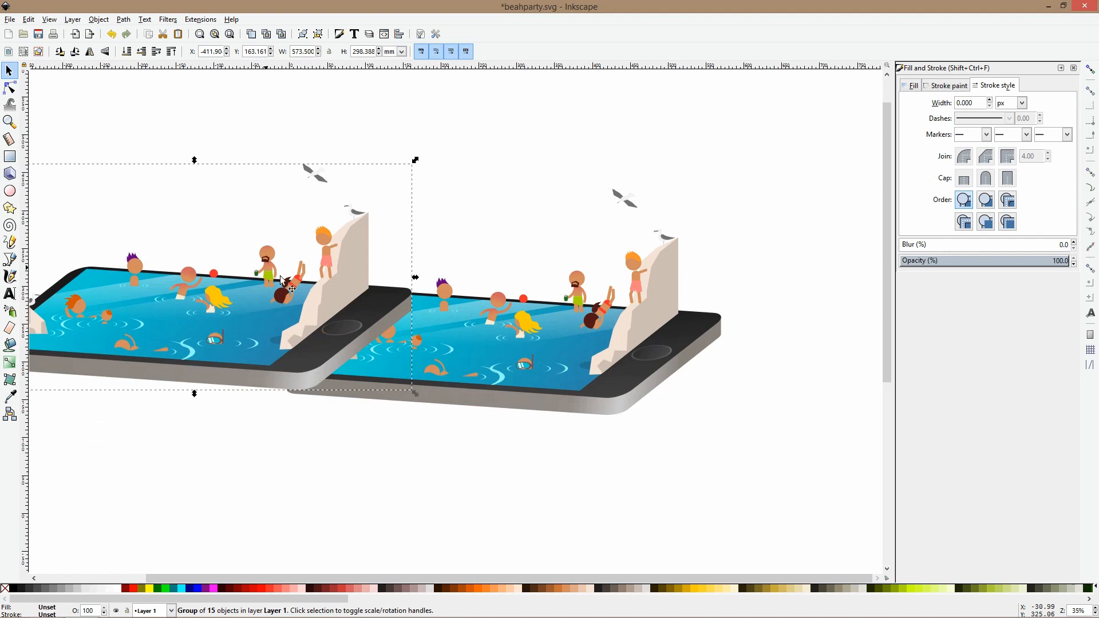
key("ctrl+z")
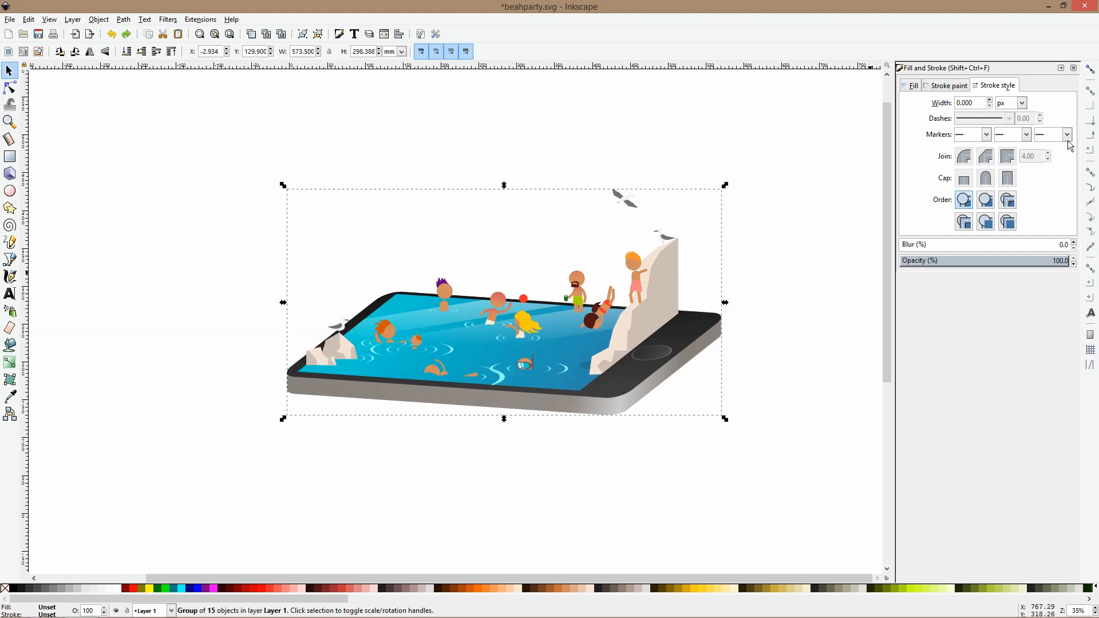
left_click(916, 246)
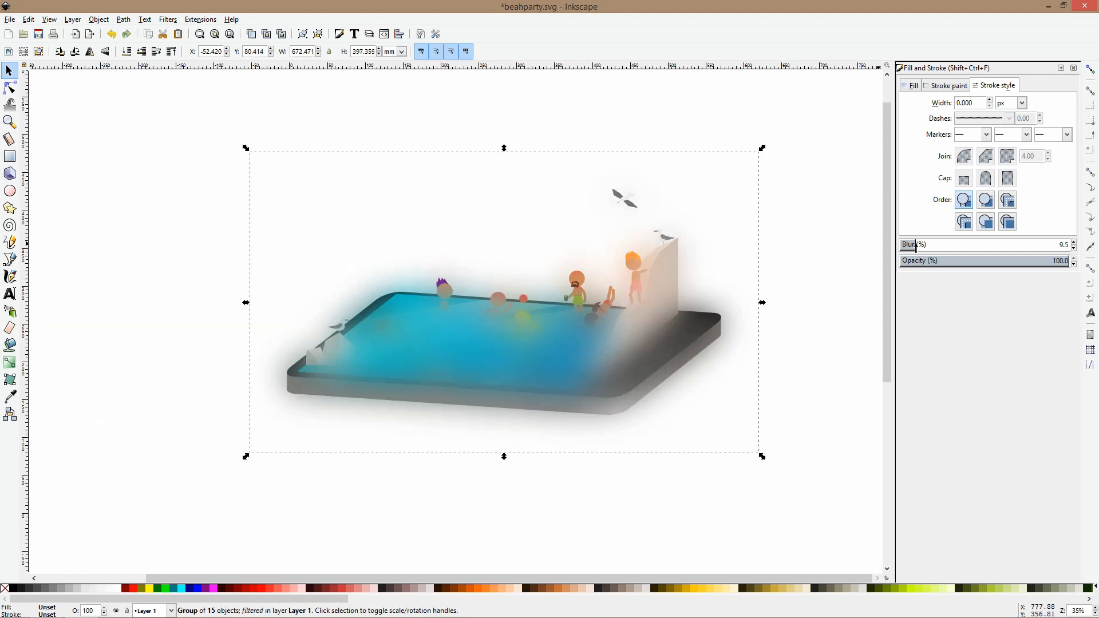
Try moving the blurred copy away and undo it, and try blur amounts such as 1.4% and 13% on the copy.
left_click_drag(598, 327, 430, 285)
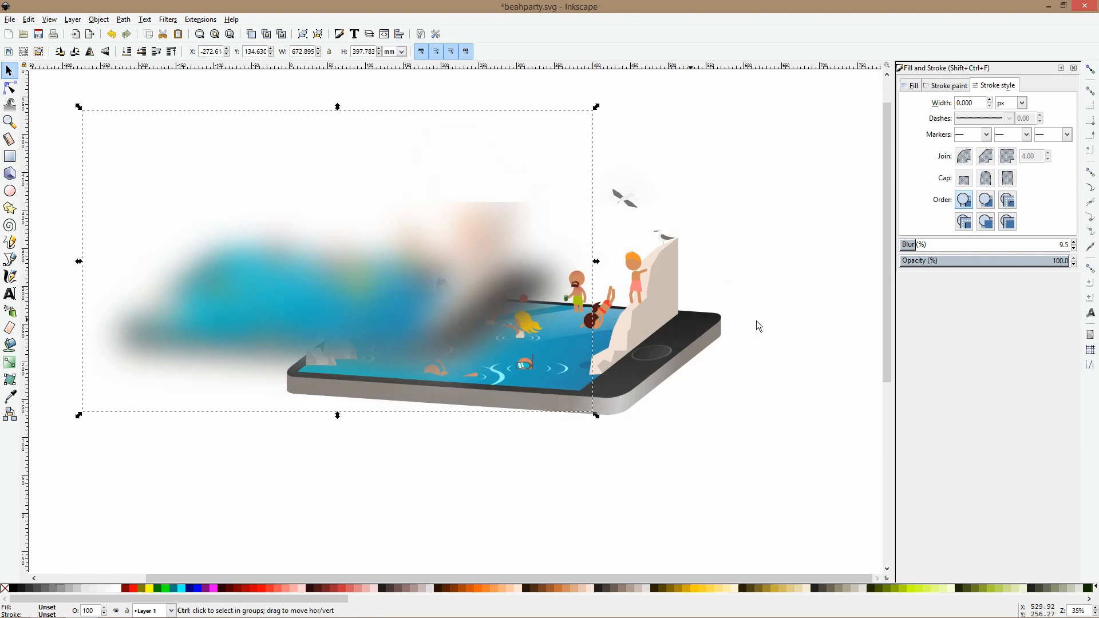
key("ctrl+z")
left_click_drag(910, 248, 902, 247)
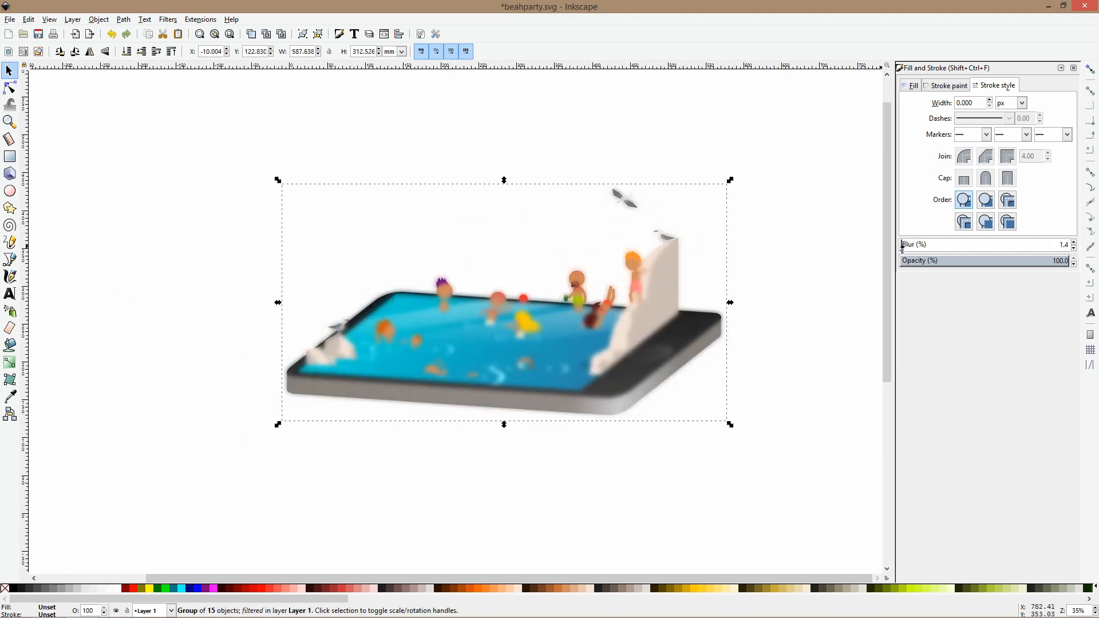
left_click(904, 248)
left_click(901, 247)
left_click(902, 246)
left_click_drag(902, 247, 906, 246)
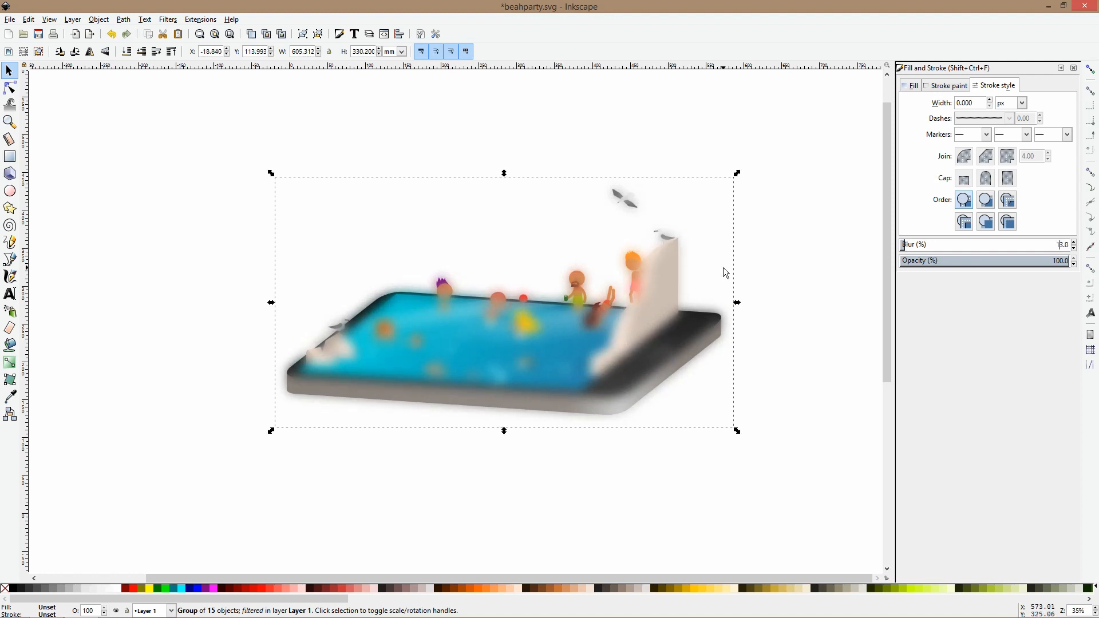
left_click(709, 263)
key("1")
scroll(709, 263, "down", 4)
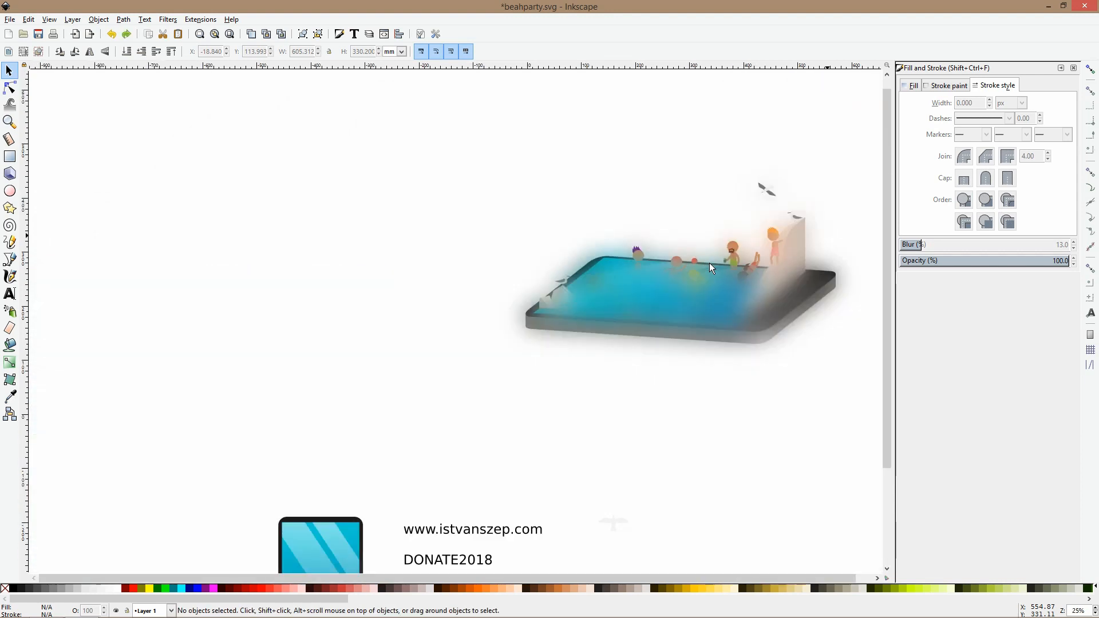
Select the blurred copy of the whole illustration group and set its blur to 3%.
left_click(709, 267, "ctrl")
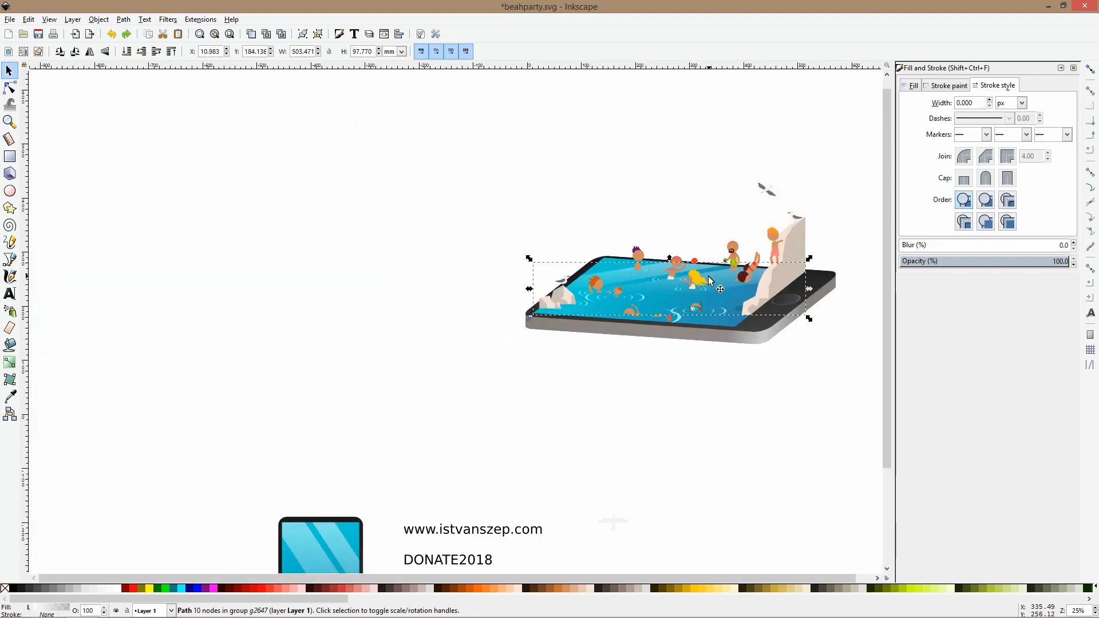
left_click(744, 278)
left_click(905, 247)
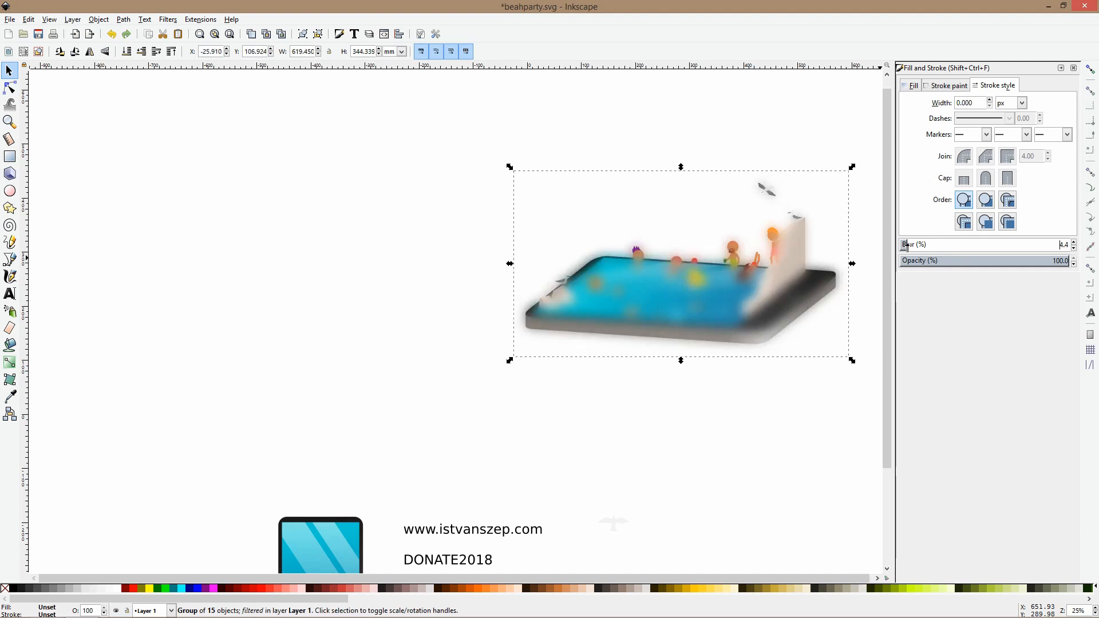
left_click(1073, 249)
left_click(1073, 250)
left_click(1073, 249)
type("3")
key("Return")
scroll(751, 270, "up", 2)
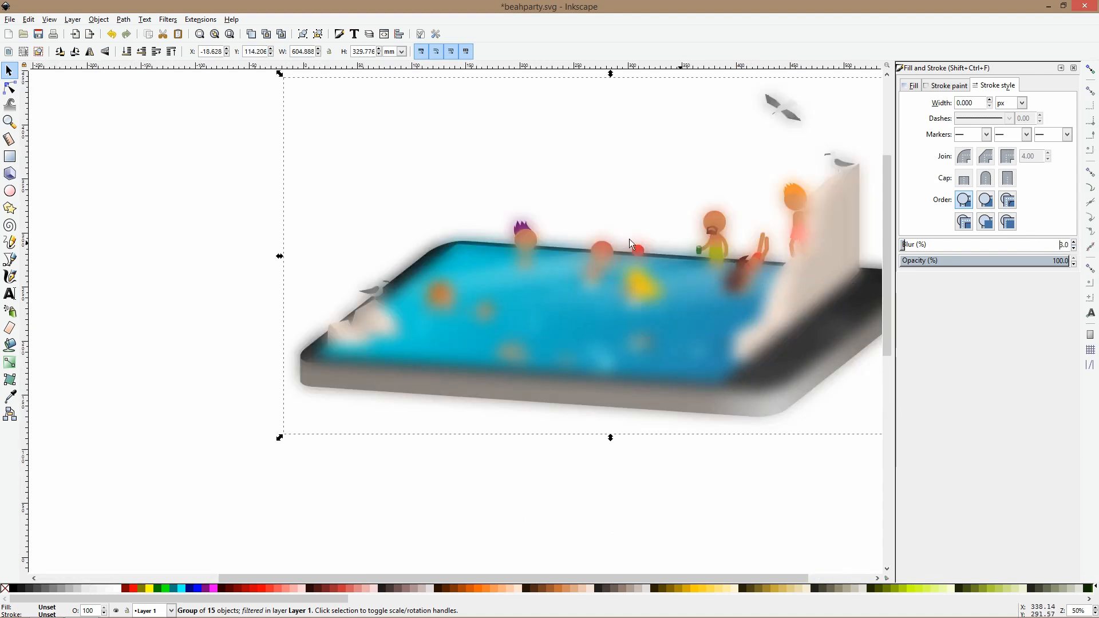
Draw a rectangle about 675 by 358 mm over the whole tablet illustration and fill it with white.
left_click(10, 156)
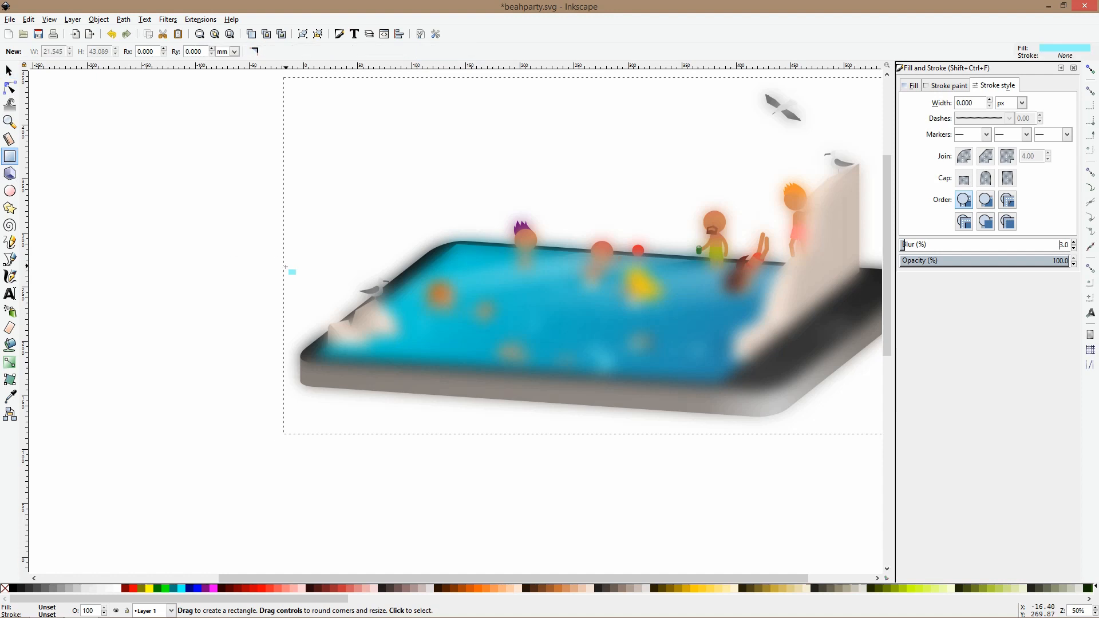
scroll(286, 268, "down", 1)
left_click_drag(247, 168, 612, 362)
left_click(118, 587)
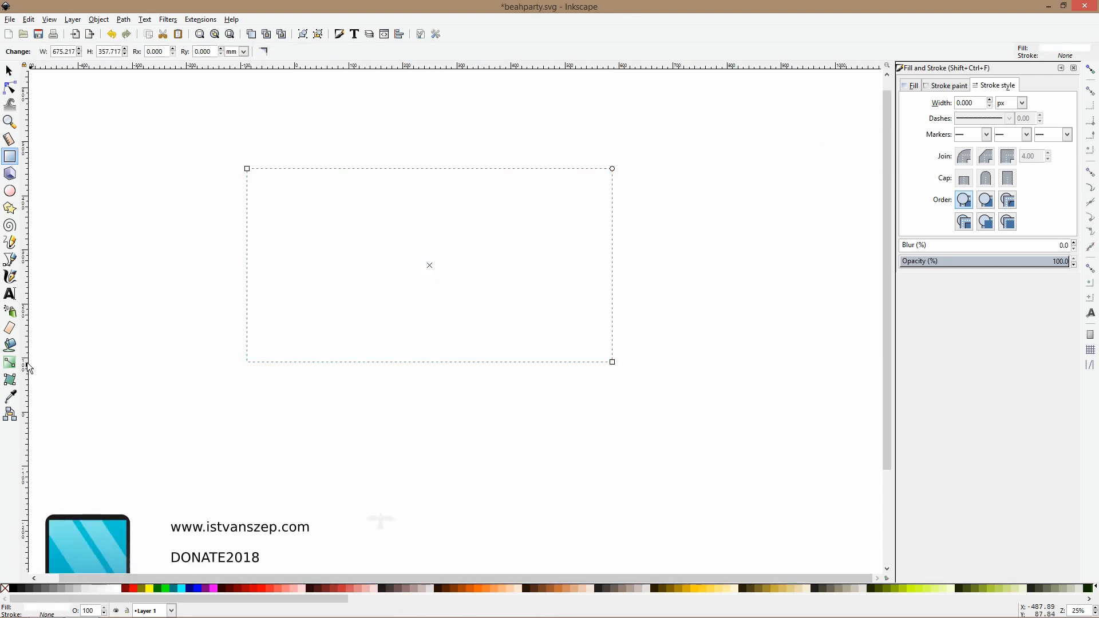
Give the white rectangle a steep linear gradient, from opaque white over the tablet's front to transparent towards its back.
left_click(10, 362)
left_click_drag(439, 316, 453, 262)
left_click(439, 316)
left_click_drag(442, 312, 444, 309)
mouse_move(452, 263)
left_mouse_down()
mouse_move(462, 263)
mouse_move(437, 258)
mouse_move(463, 268)
left_mouse_up()
Try deleting the gradient rectangle and sending the blurred copy to the bottom, then undo these changes.
key("space")
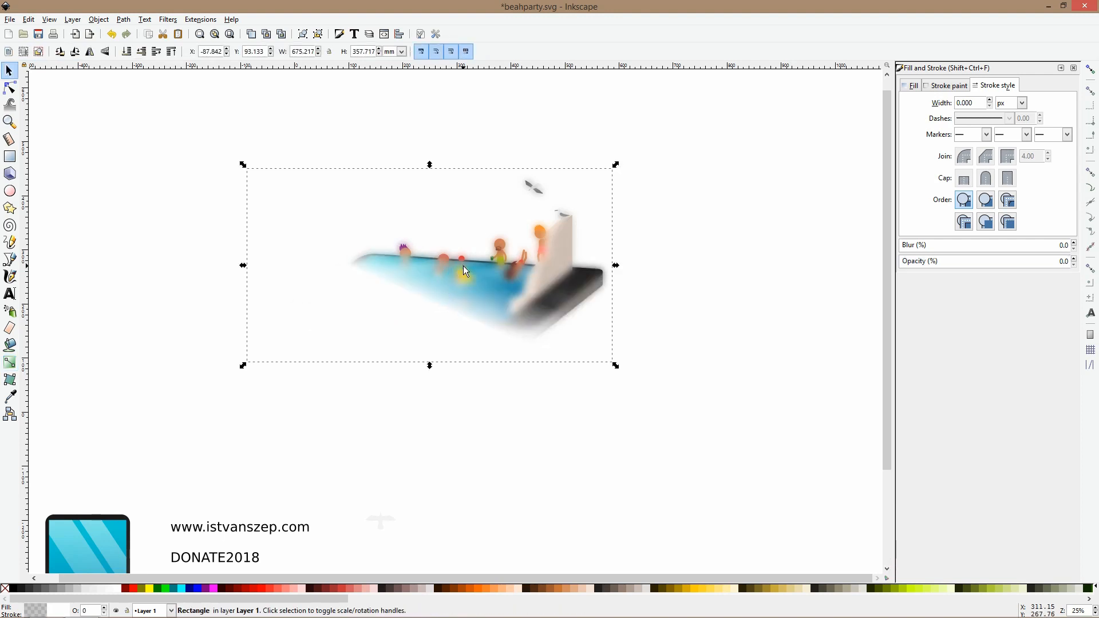
key("Delete")
left_click(464, 273)
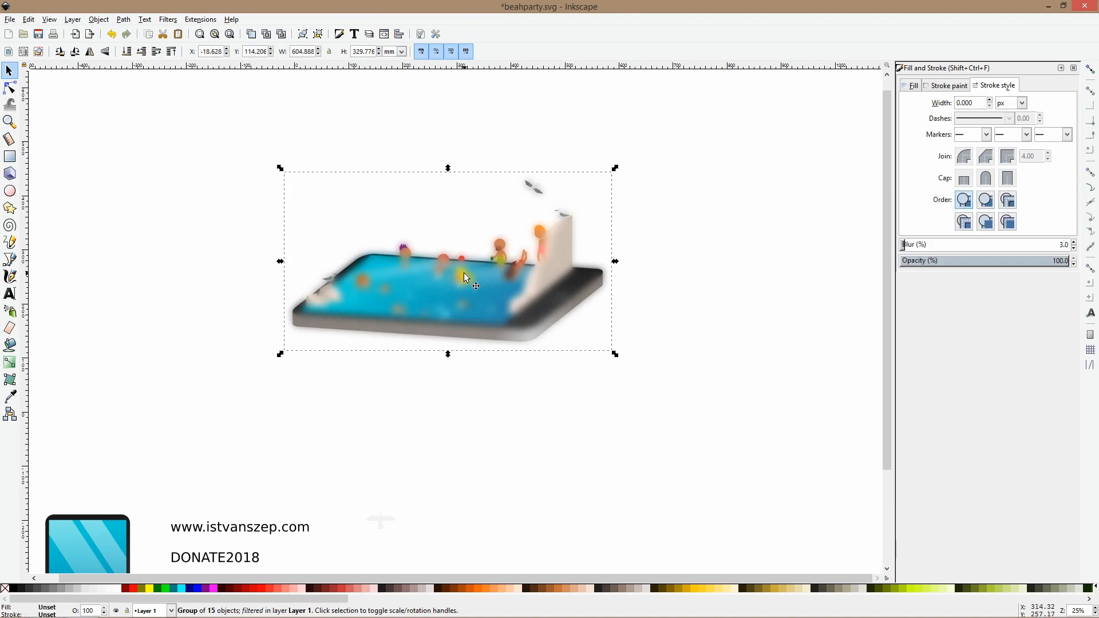
key("End")
left_click(463, 273)
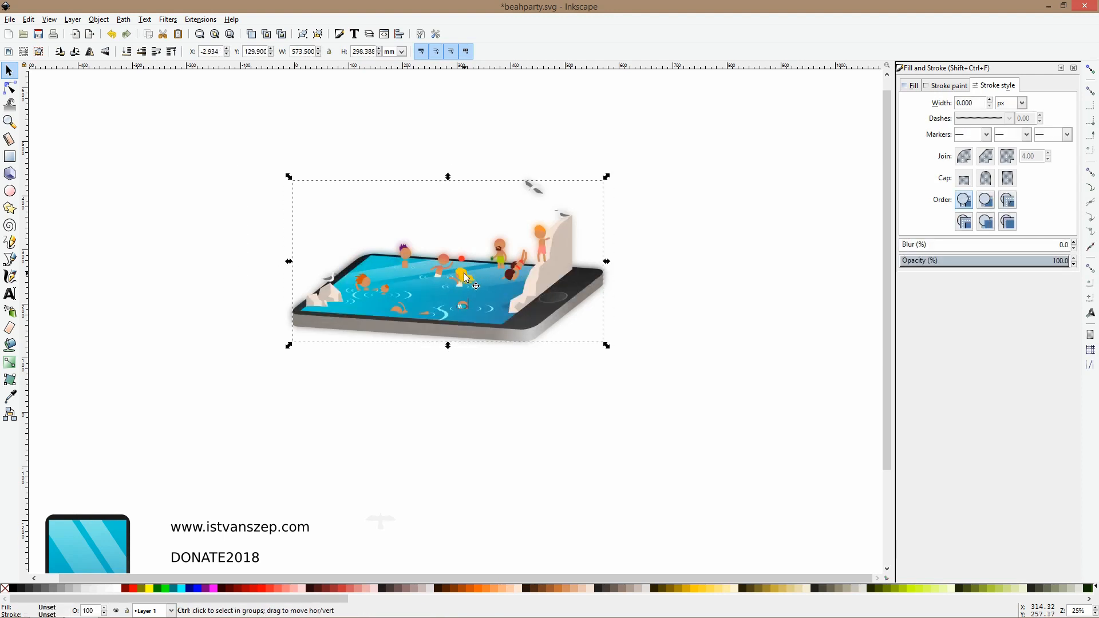
key("ctrl+z")
left_click(456, 286)
scroll(456, 285, "up", 1)
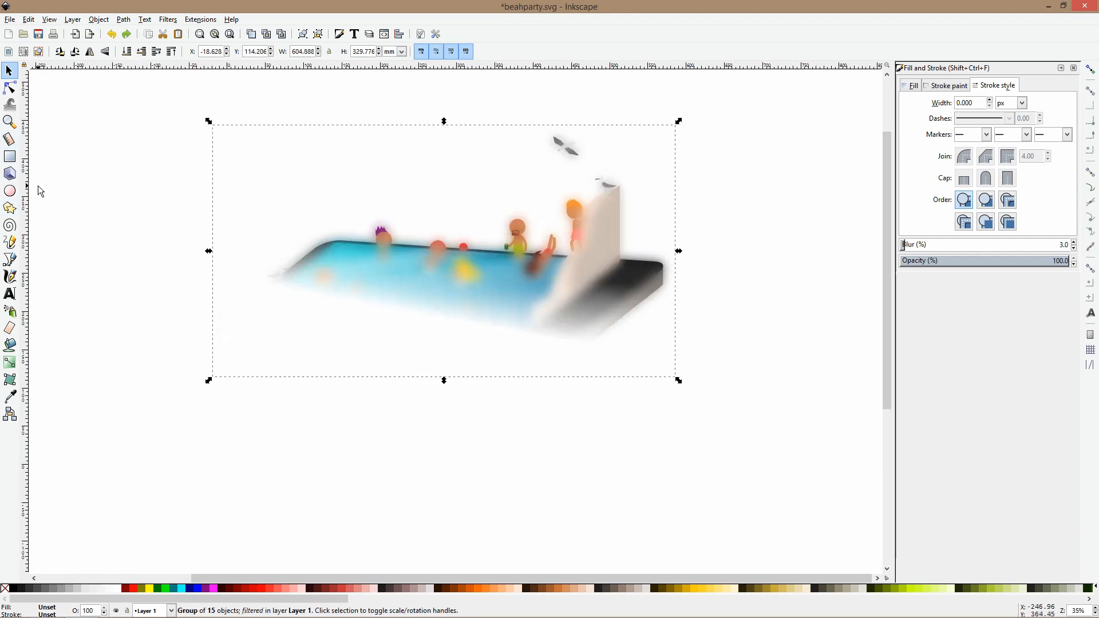
Shift both ends of the rectangle's gradient further up, so the fade ends above the tablet's back edge.
left_click(10, 362)
left_click(409, 343)
left_click_drag(451, 252, 453, 222)
left_click_drag(441, 318, 446, 302)
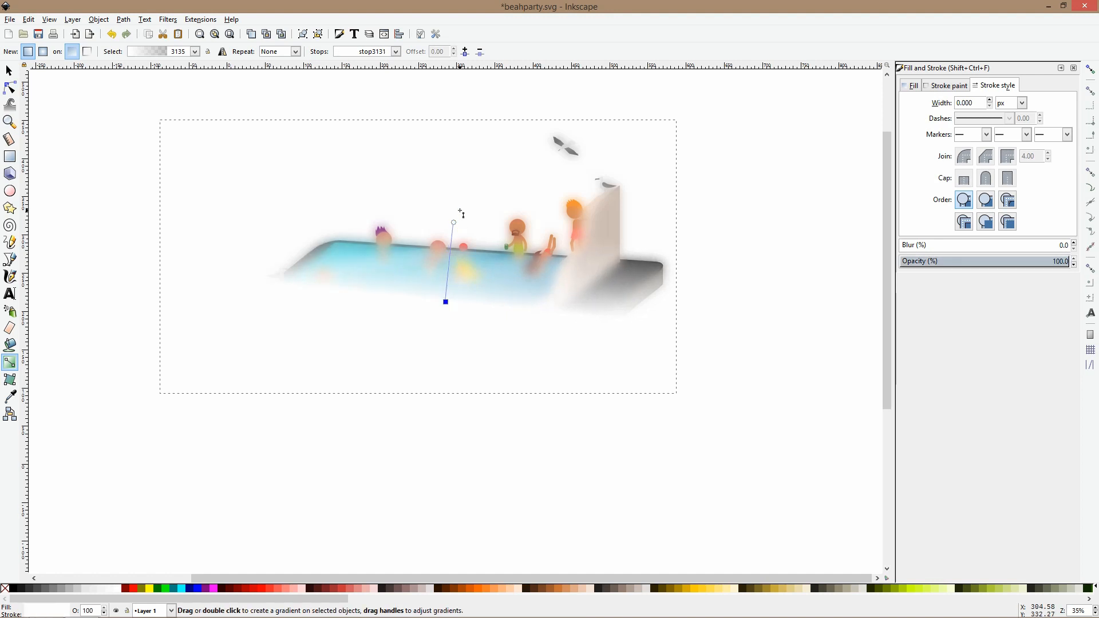
left_click(436, 337)
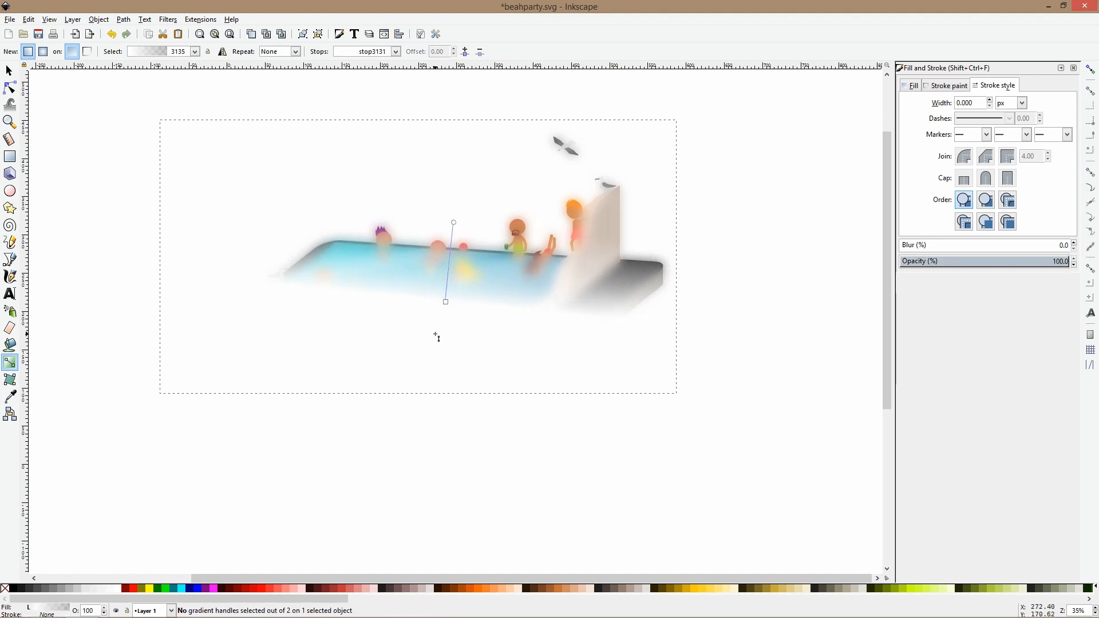
Select the gradient rectangle together with the blurred copy and set the rectangle as the copy's mask.
key("s")
left_click(507, 257)
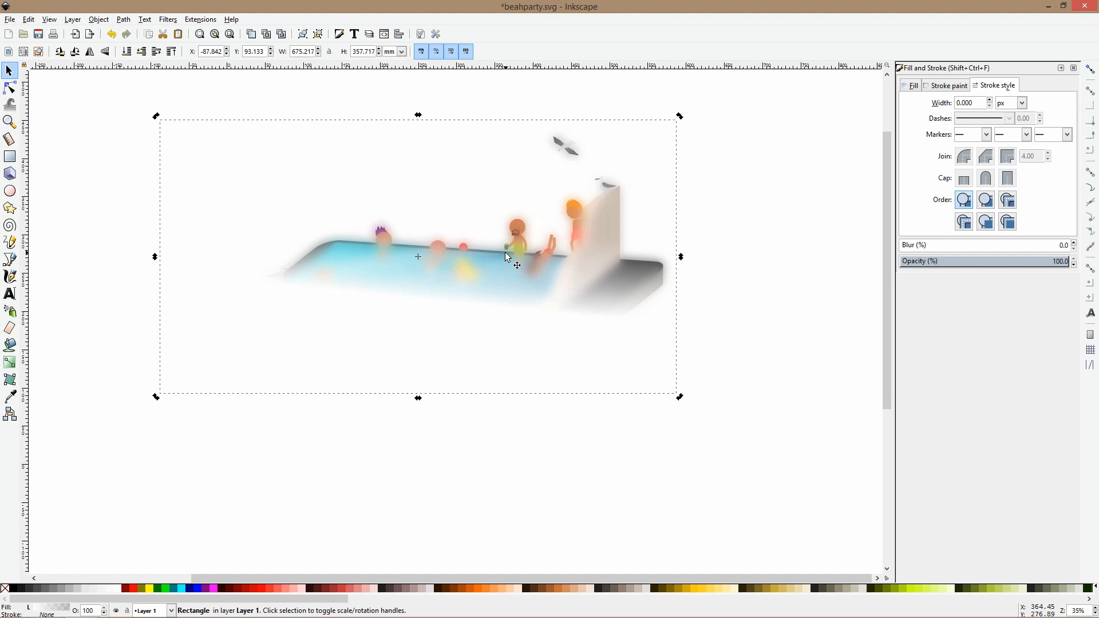
left_click(505, 252, "alt")
left_click(456, 355, "shift")
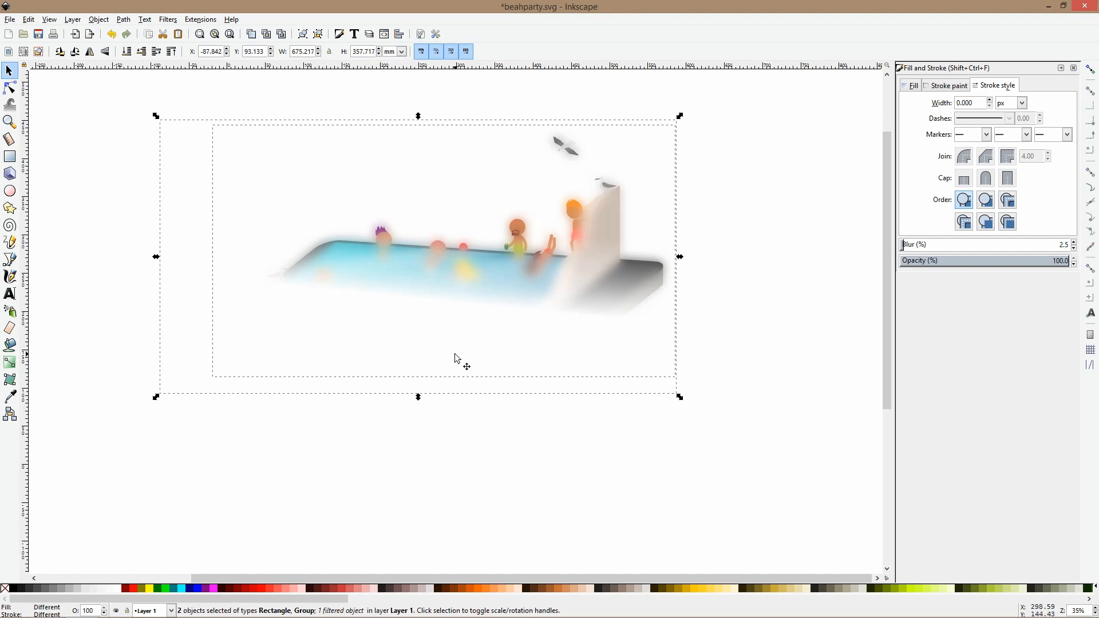
right_click(455, 355)
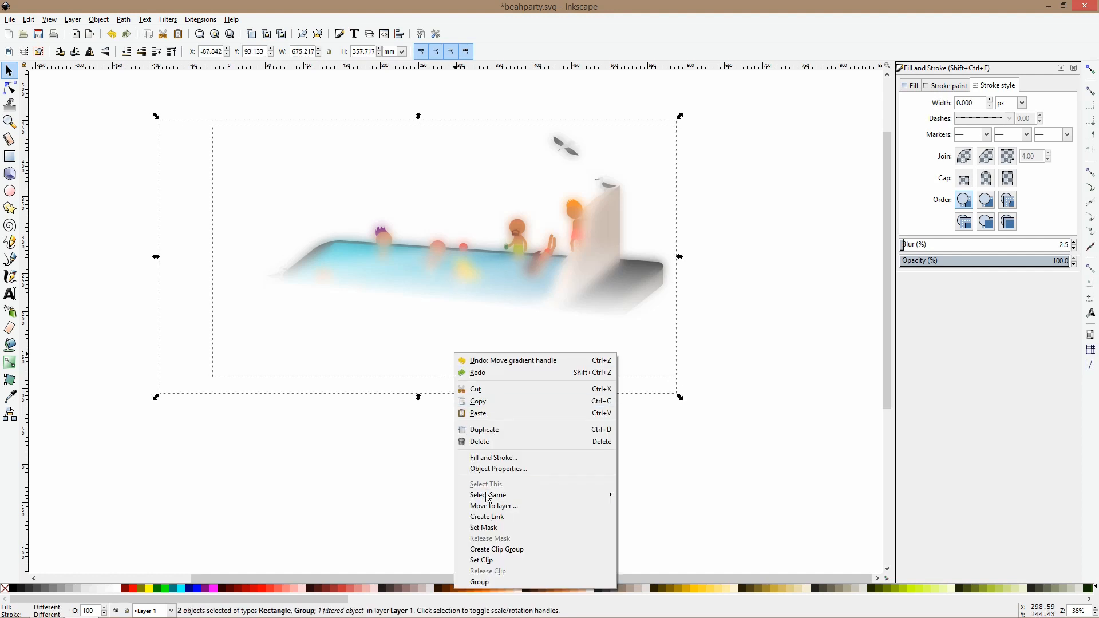
left_click(496, 528)
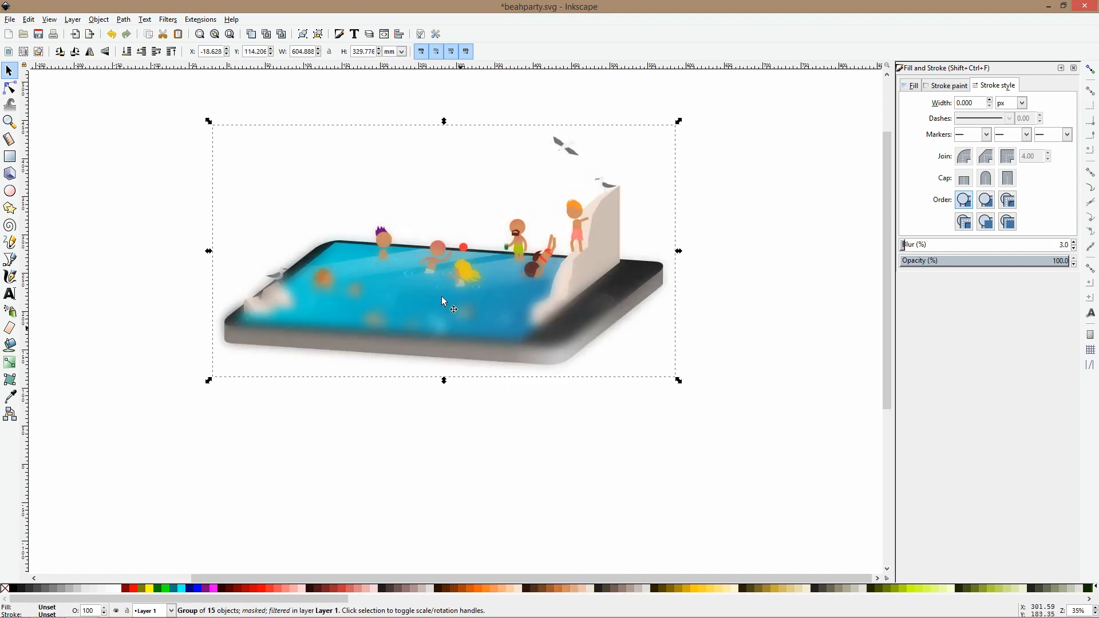
Move the masked copy below the sharp illustration to inspect it, then undo the move and the mask.
scroll(435, 312, "down", 1)
left_click_drag(435, 311, 403, 414)
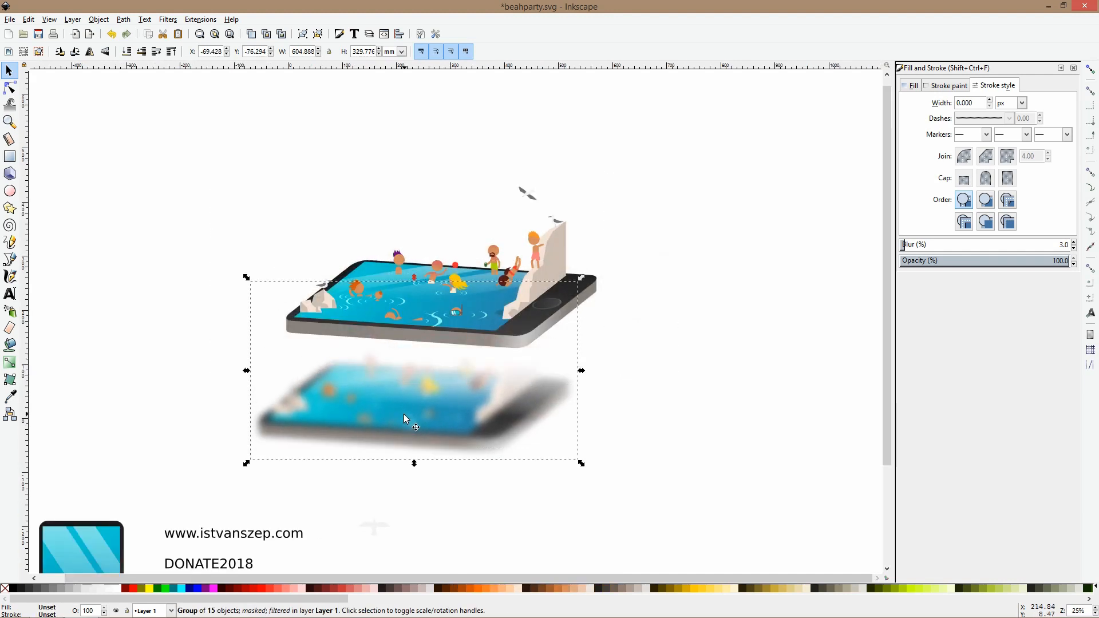
key("ctrl+z")
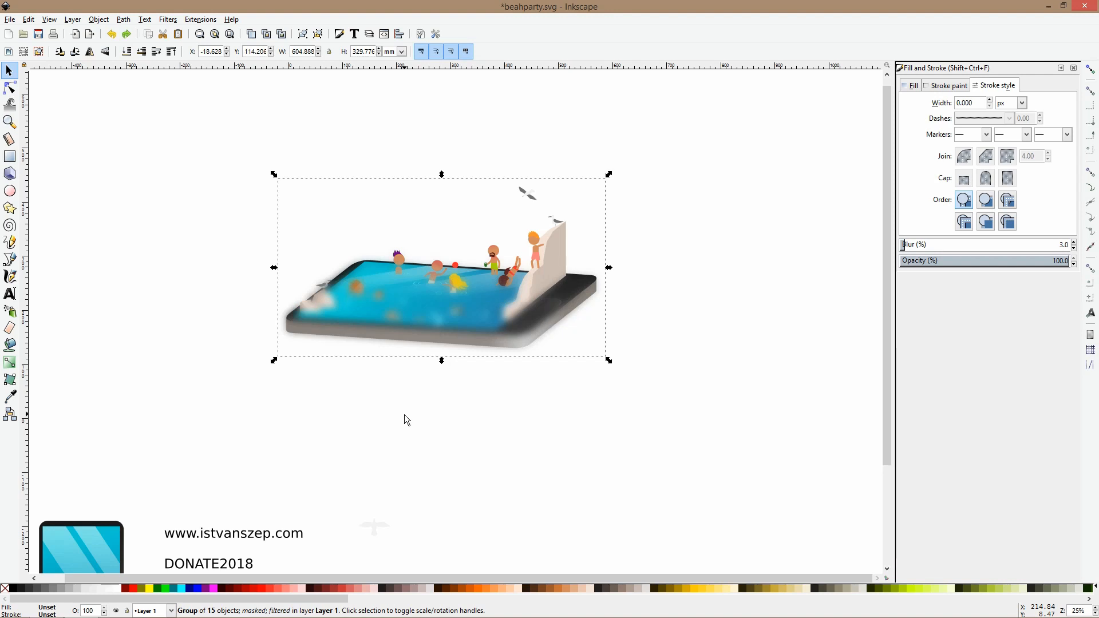
key("ctrl+z")
Move the rectangle's gradient down so it fades from below the tablet's front edge to the middle of the pool.
scroll(421, 314, "up", 2)
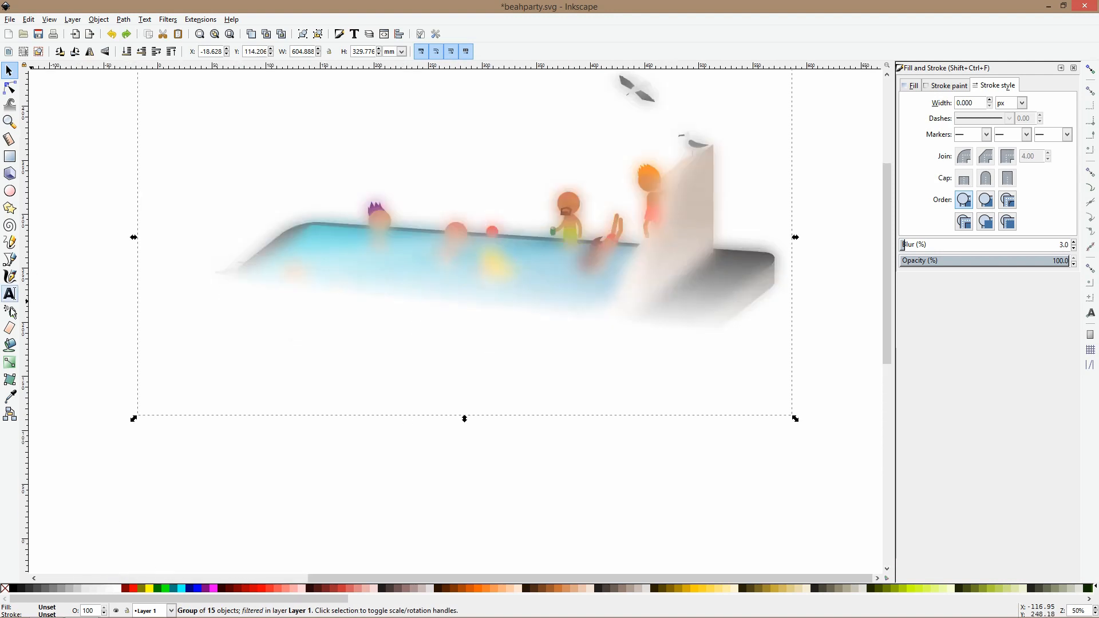
left_click(9, 362)
left_click(317, 281)
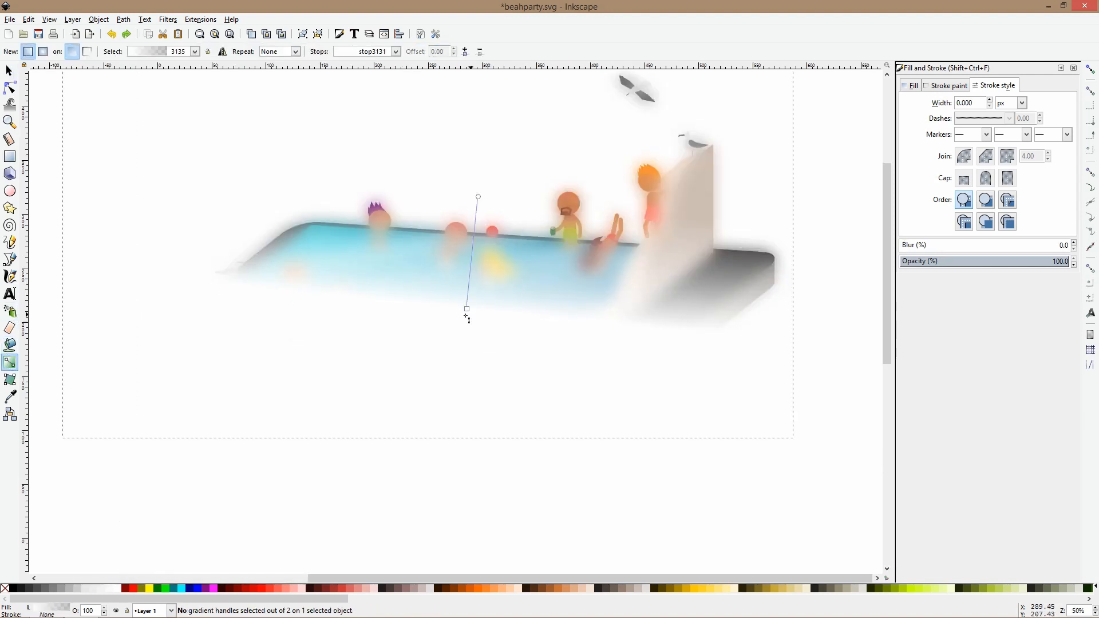
left_click_drag(466, 310, 417, 388)
left_click_drag(479, 197, 428, 309)
mouse_move(418, 388)
left_mouse_down()
mouse_move(424, 379)
mouse_move(420, 397)
left_mouse_up()
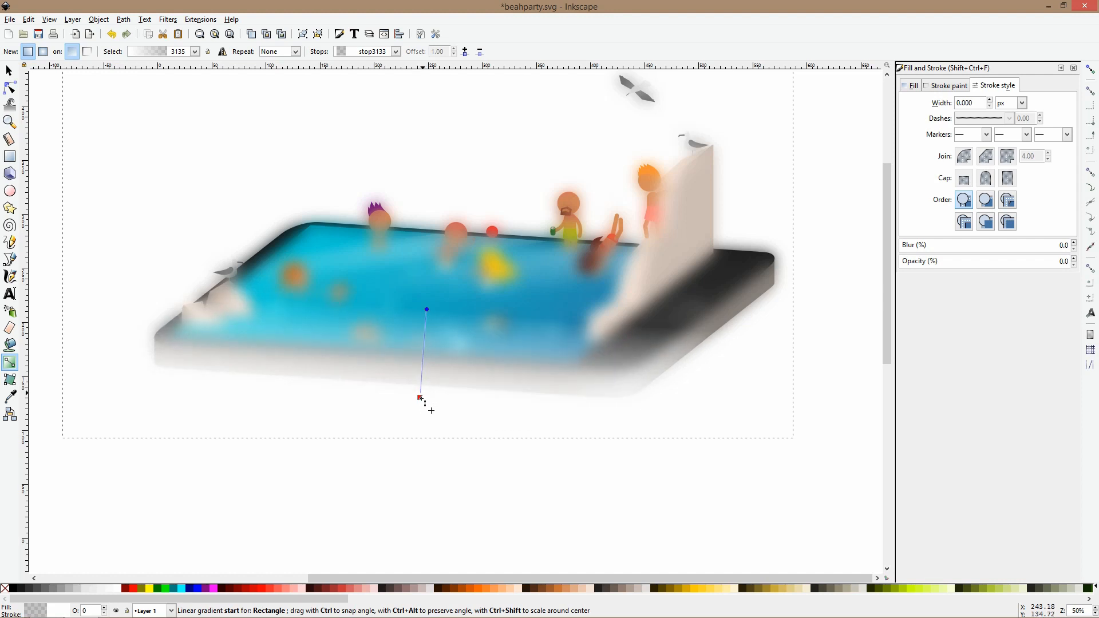
Try masking the blurred copy with the repositioned gradient rectangle, then undo the mask.
key("s")
left_click(497, 304)
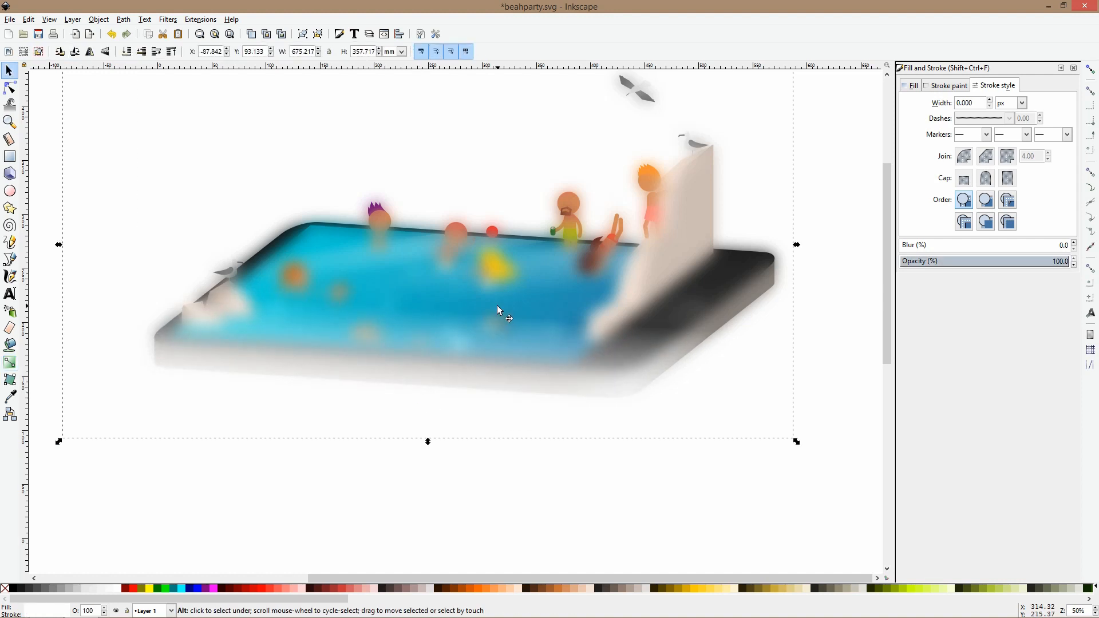
left_click(488, 352, "shift")
right_click(489, 352)
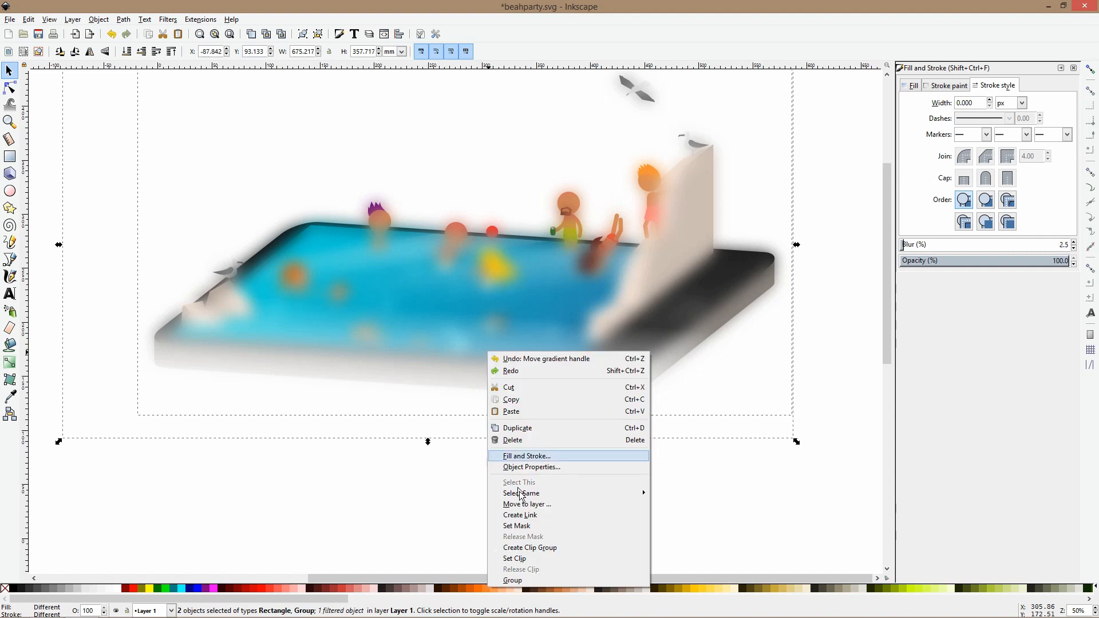
left_click(521, 526)
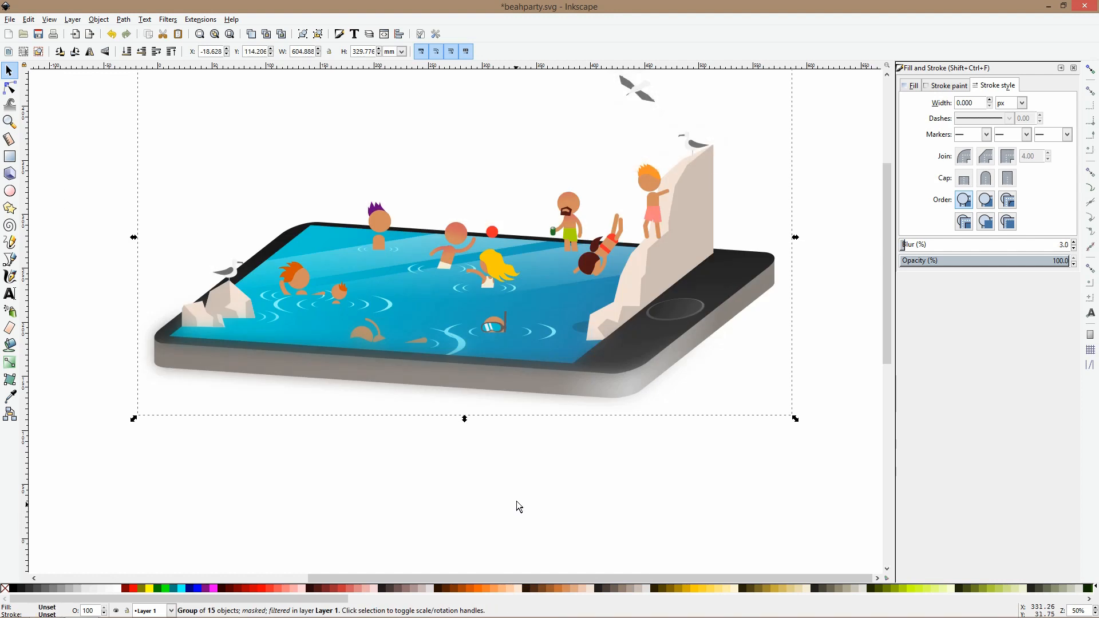
key("ctrl")
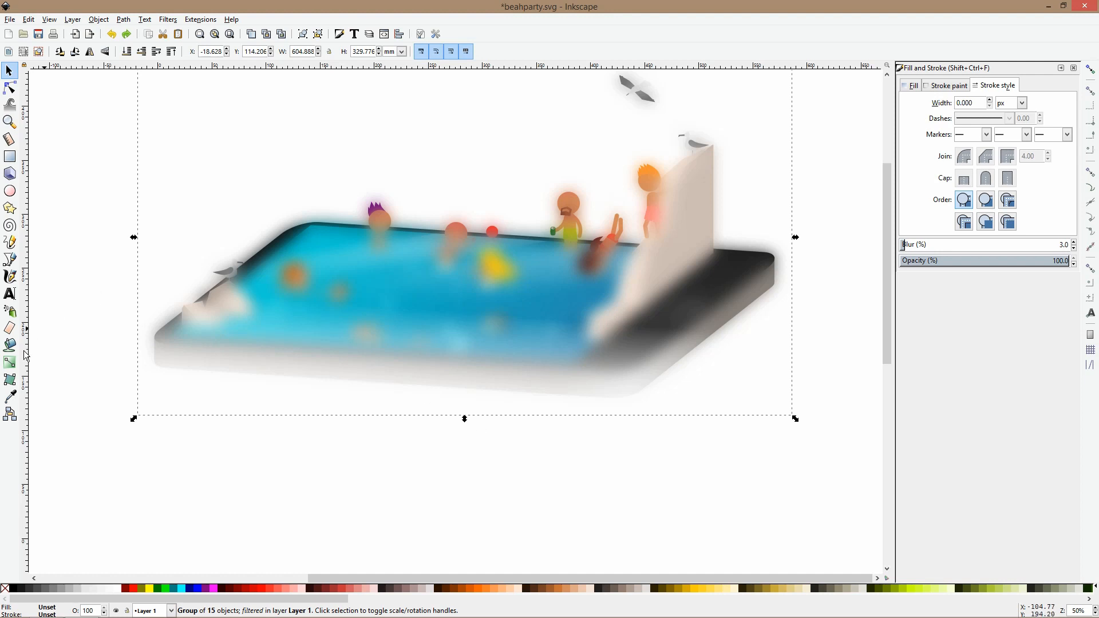
Shorten the rectangle's gradient and make it vertical, running from the tablet's front side to the middle of the pool.
left_click(10, 362)
left_click_drag(420, 399, 427, 309)
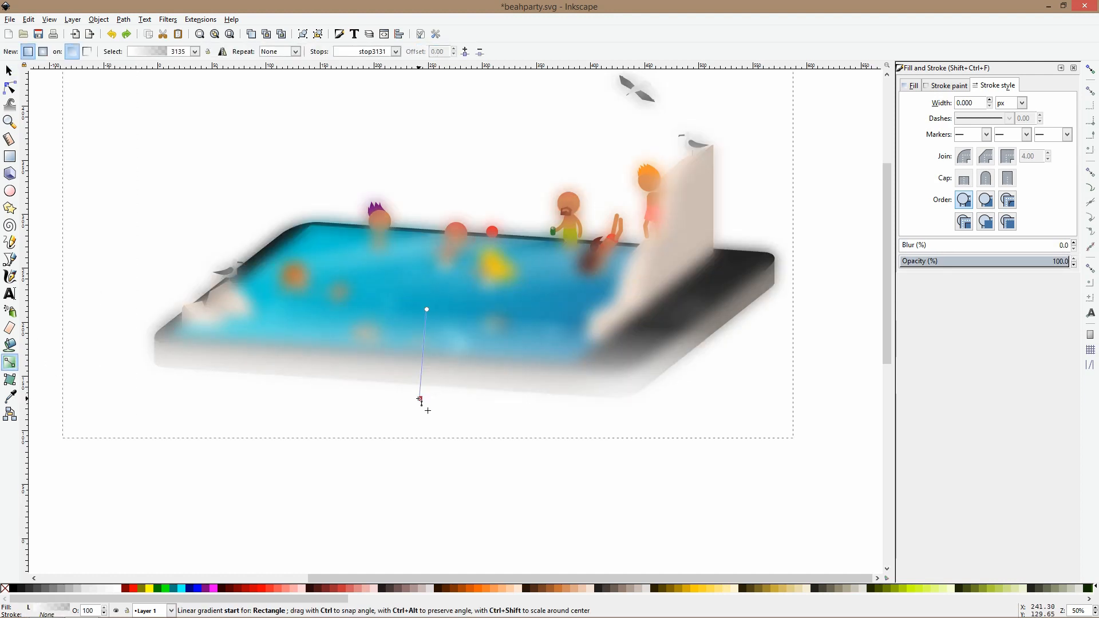
left_click_drag(421, 382, 423, 364)
left_click_drag(427, 309, 426, 312)
left_click_drag(425, 303, 422, 302)
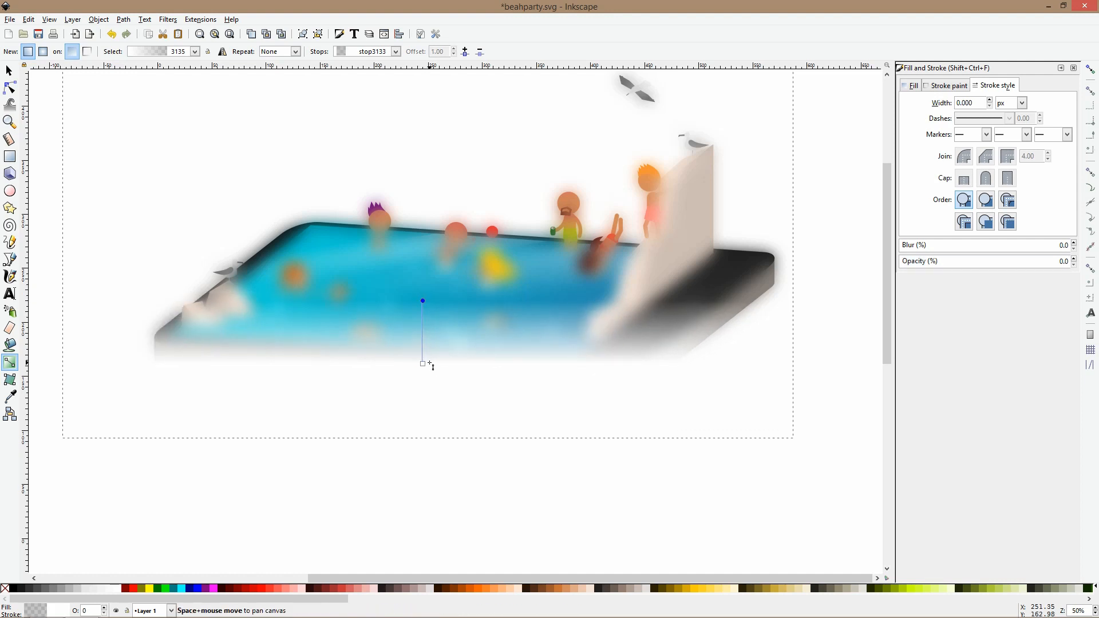
Try setting the gradient rectangle as a clip on the blurred copy, then undo it.
key("s")
left_click(409, 298, "alt")
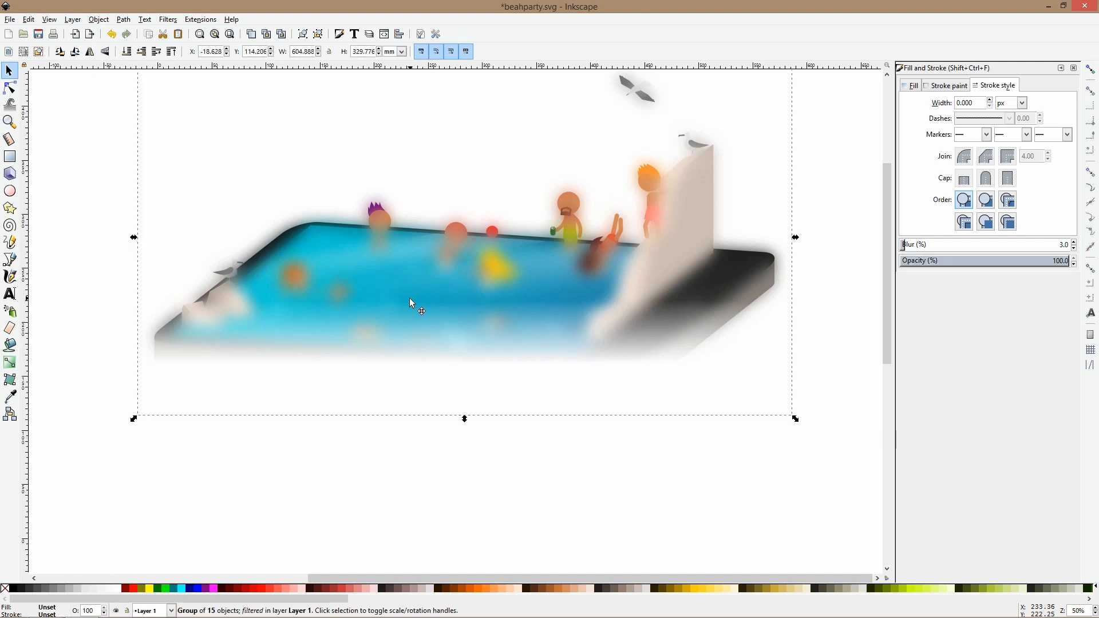
left_click(421, 383, "shift")
right_click(421, 383)
left_click(447, 356)
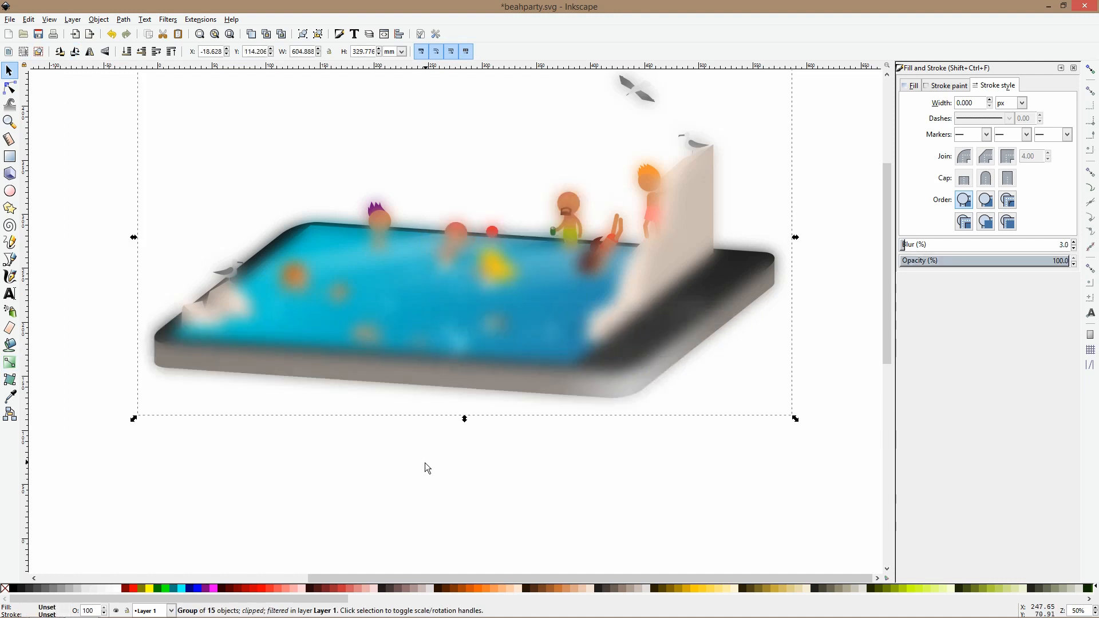
key("Escape")
key("ctrl")
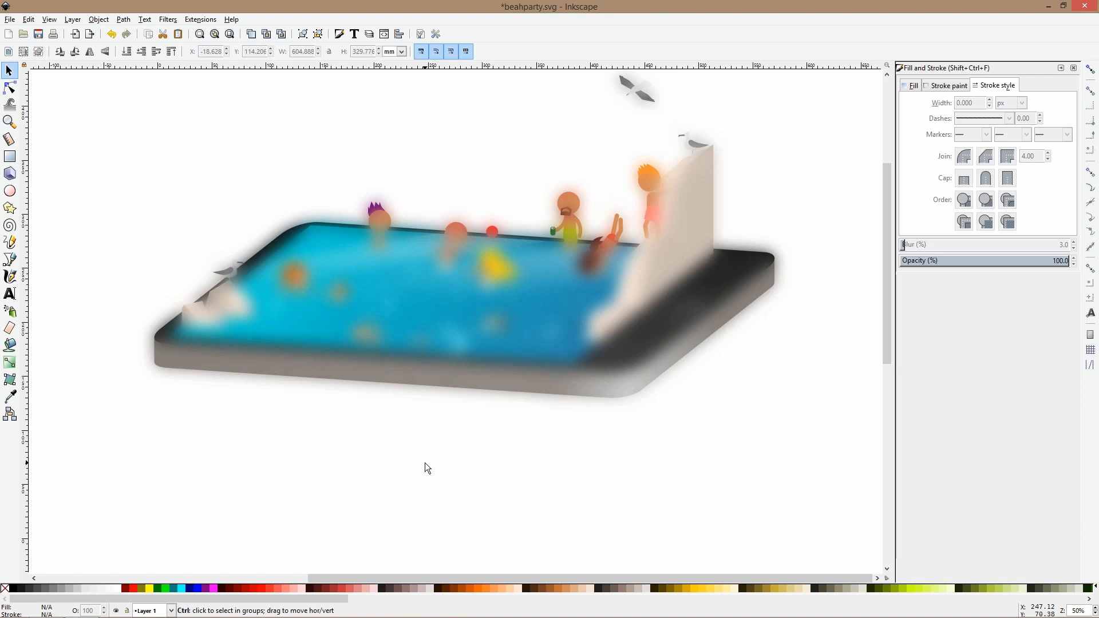
key("ctrl+z")
Select the gradient rectangle and the blurred copy and set the rectangle as the copy's mask.
left_click(400, 322)
left_click(400, 319, "shift")
left_click(400, 392)
left_click(388, 339, "shift")
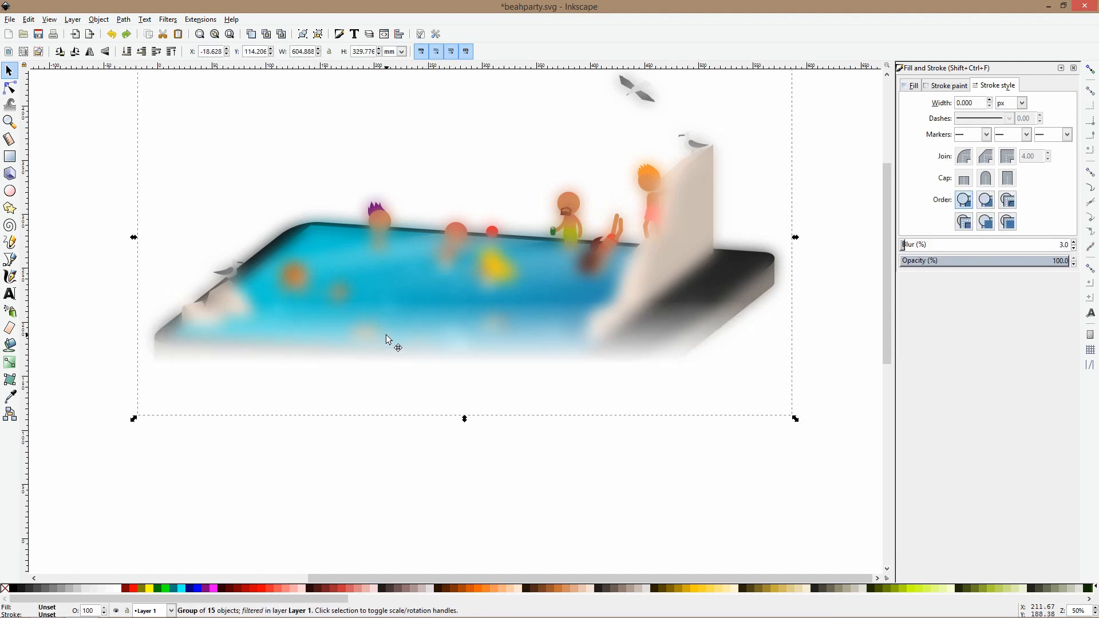
right_click(398, 392)
left_click(446, 328)
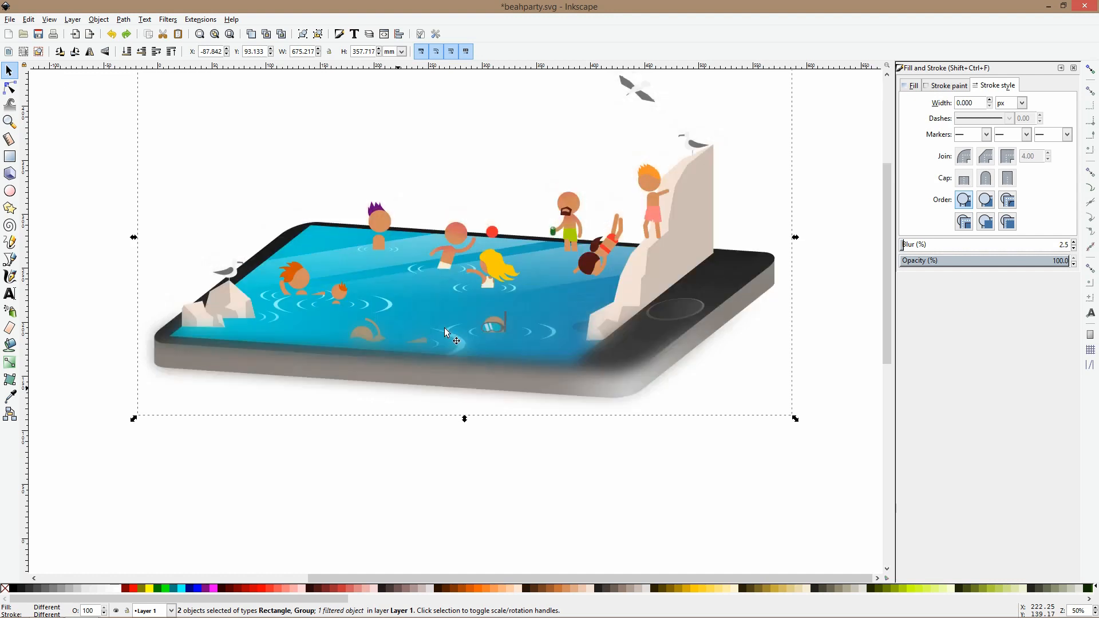
Move the masked blurred copy away from the sharp artwork to inspect its fade, then undo the move.
left_click(455, 491)
scroll(455, 491, "down", 3)
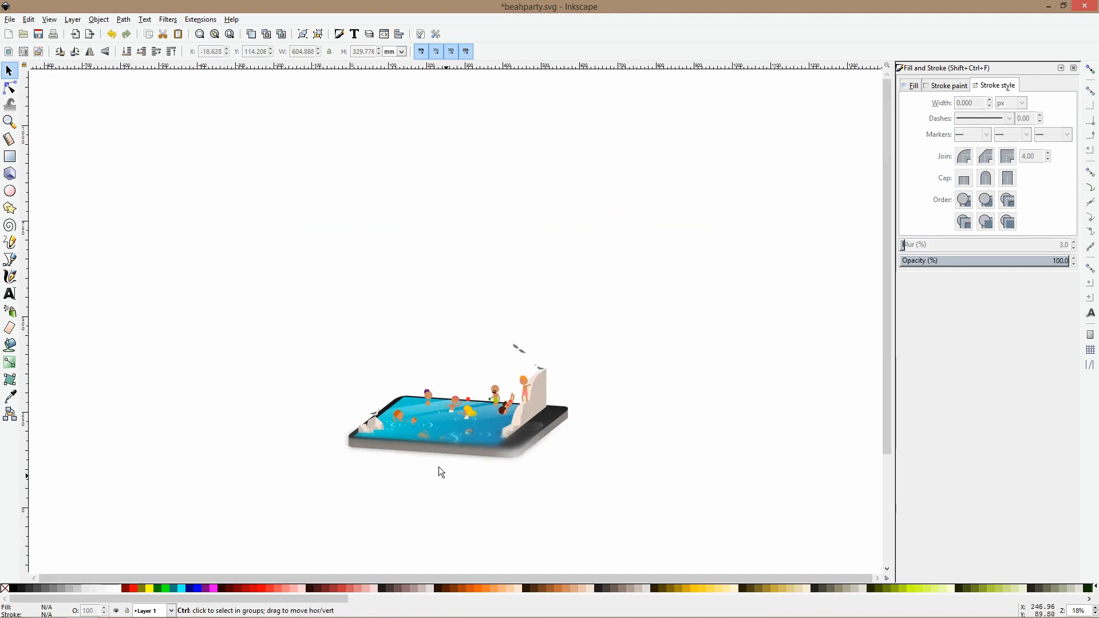
scroll(413, 446, "up", 3)
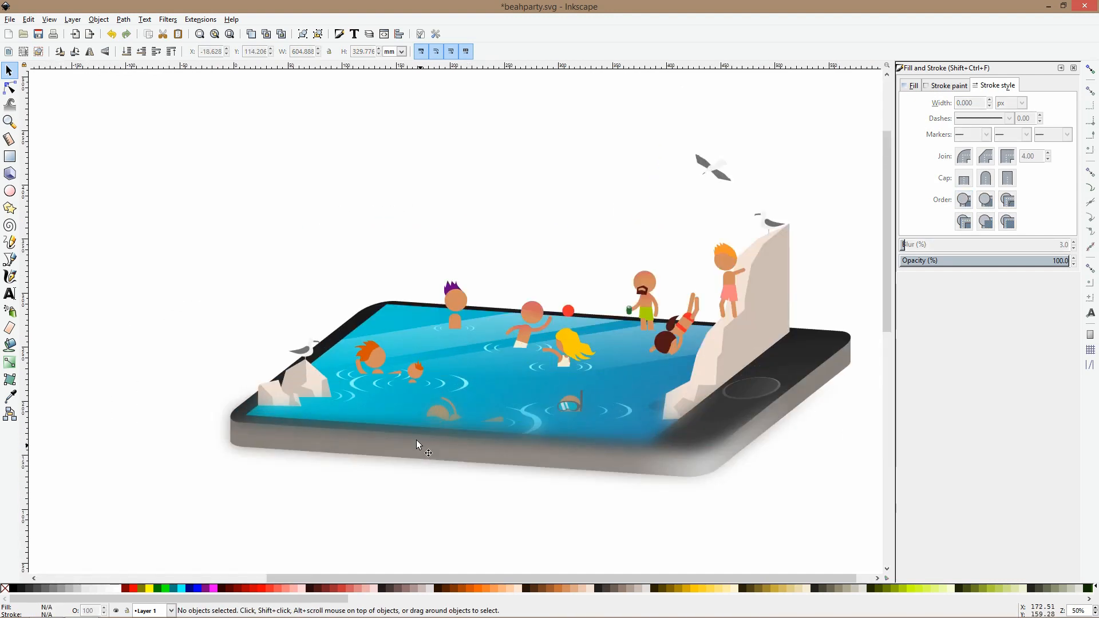
left_click(527, 326)
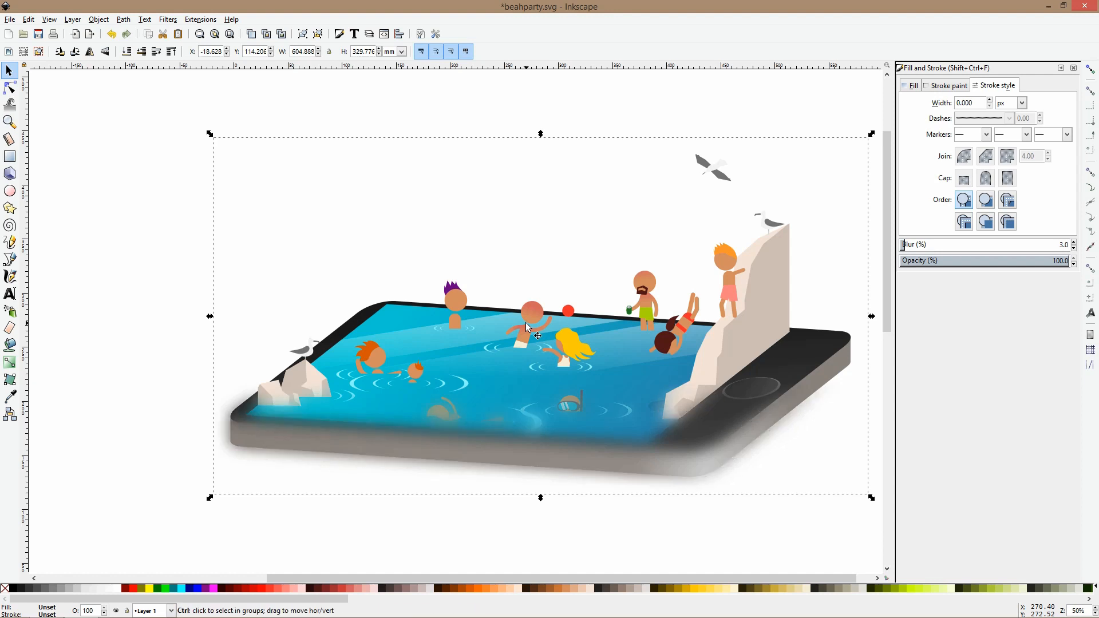
left_click_drag(526, 322, 465, 233)
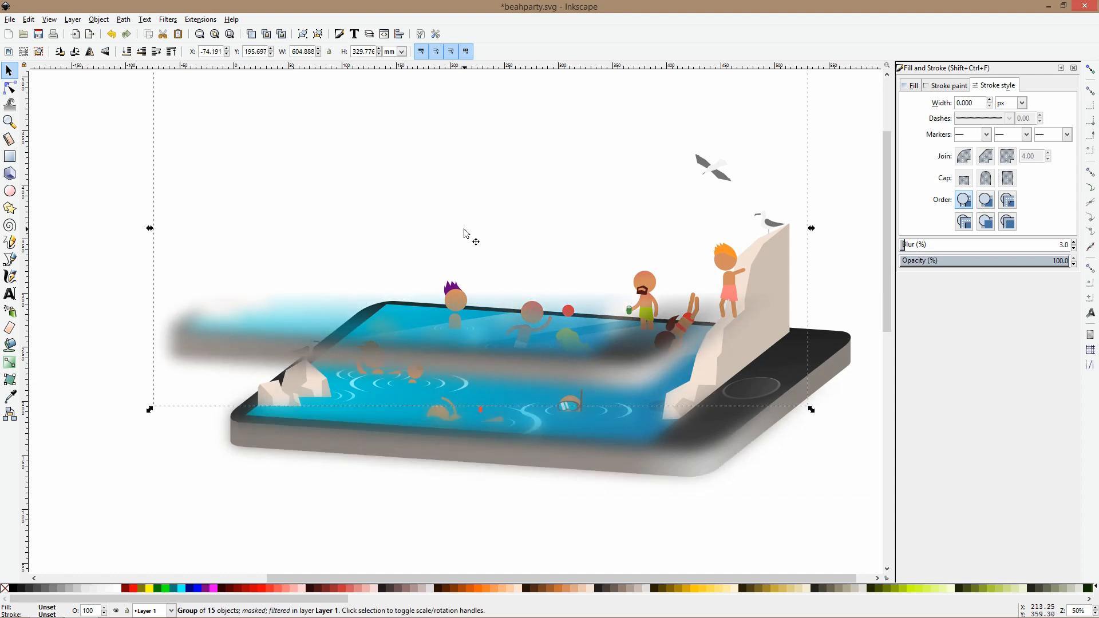
key("Escape")
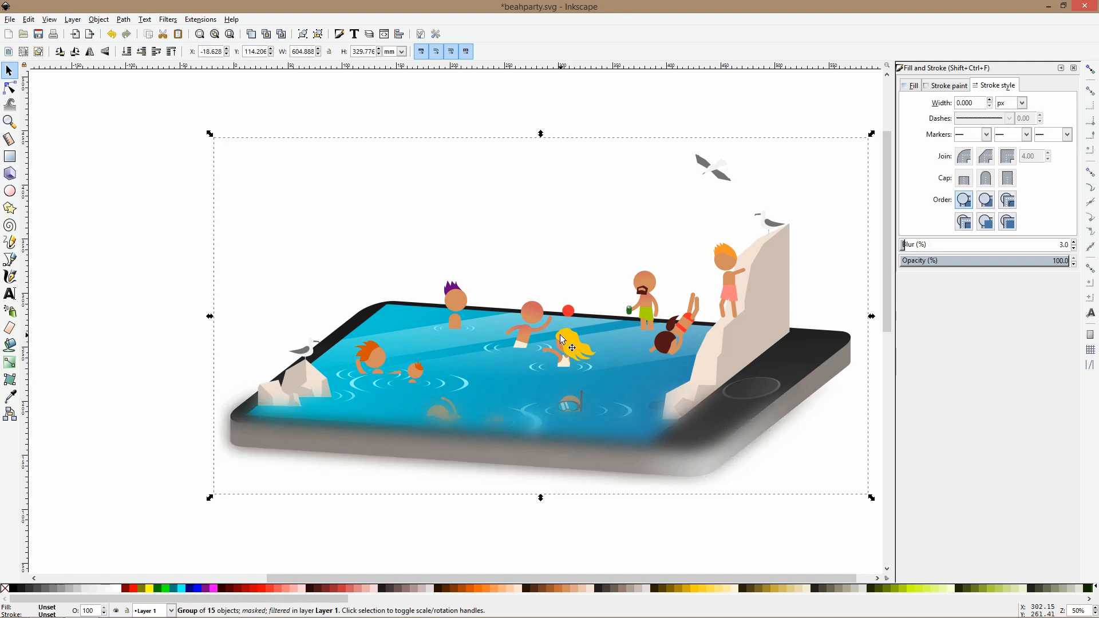
Duplicate the masked blurred copy, release the duplicate's mask and select the freed gradient rectangle.
right_click(537, 446)
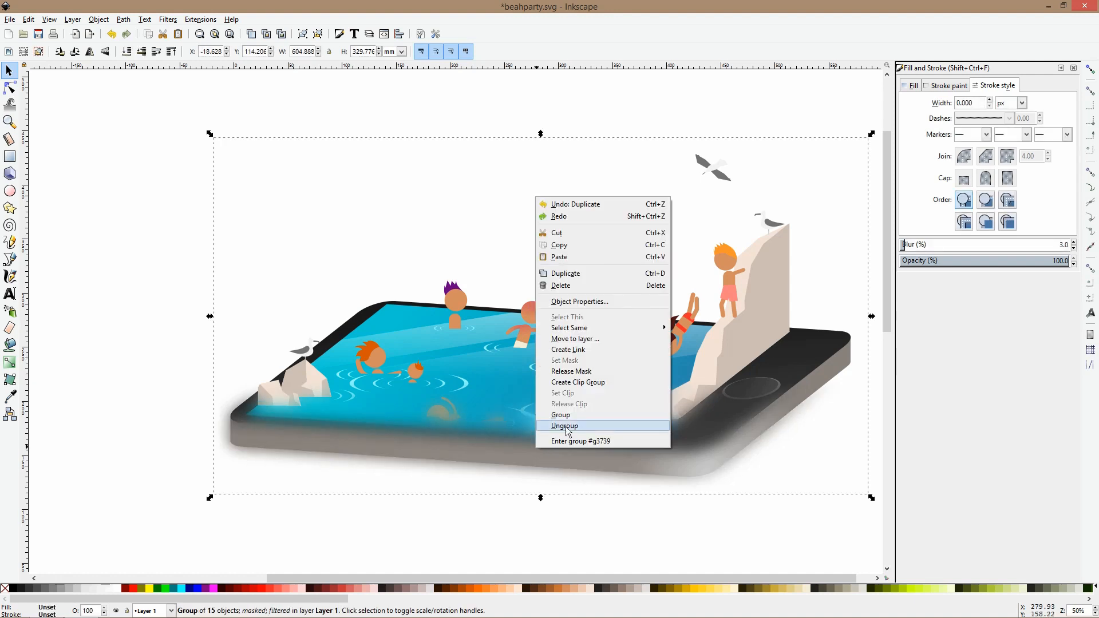
left_click(567, 371)
left_click(497, 441)
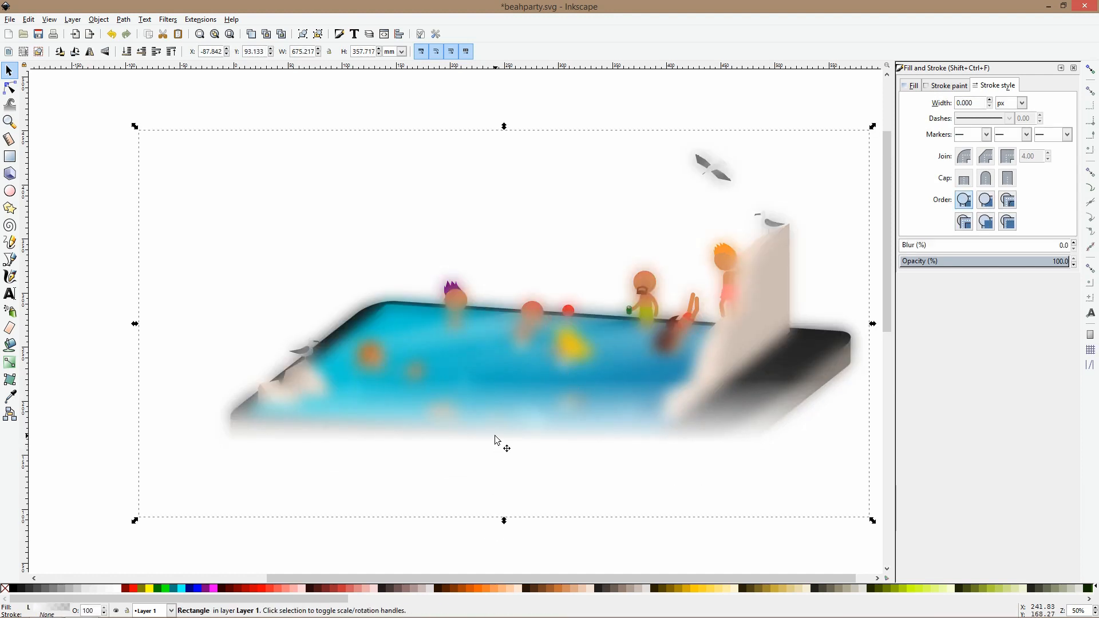
Reverse the rectangle's gradient vertically so its opaque end covers the back of the scene and it fades out toward the pool's middle.
left_click(9, 362)
left_click_drag(499, 442, 500, 321)
left_click(501, 295)
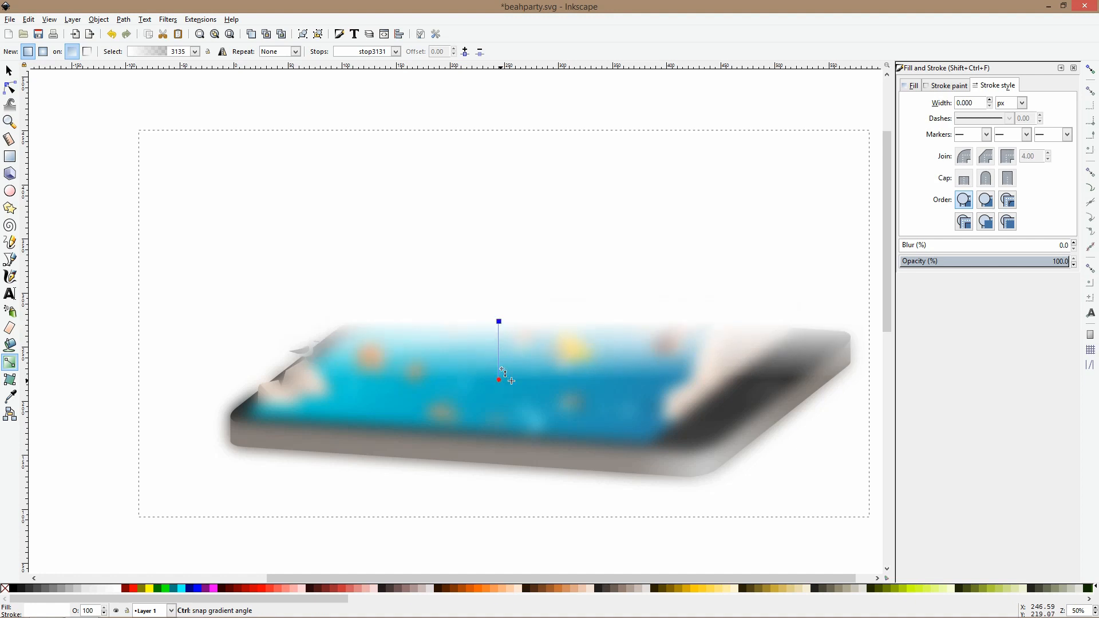
left_click_drag(501, 380, 499, 361)
mouse_move(499, 322)
left_mouse_down()
mouse_move(501, 354)
mouse_move(502, 307)
left_mouse_up()
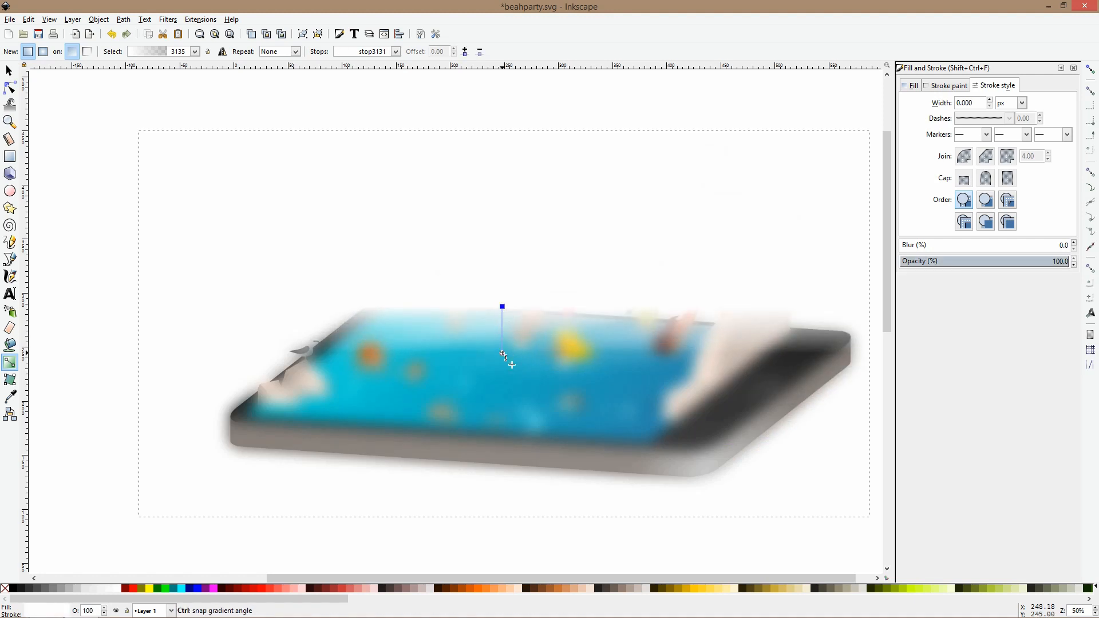
left_click_drag(502, 359, 502, 359)
left_click_drag(502, 307, 502, 315)
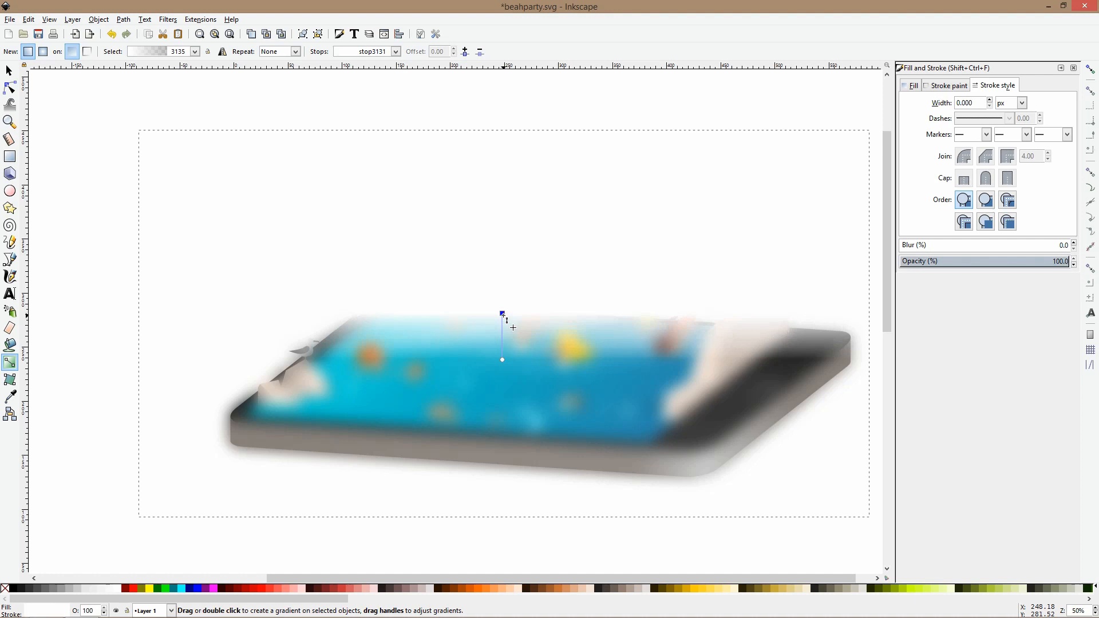
Select the reversed gradient rectangle with the duplicated blurred group and set the rectangle as the group's mask.
key("s")
key("Escape")
left_click(514, 334)
key("Escape")
left_click(514, 362)
left_click(513, 362, "alt")
left_click(512, 309, "shift")
right_click(511, 306)
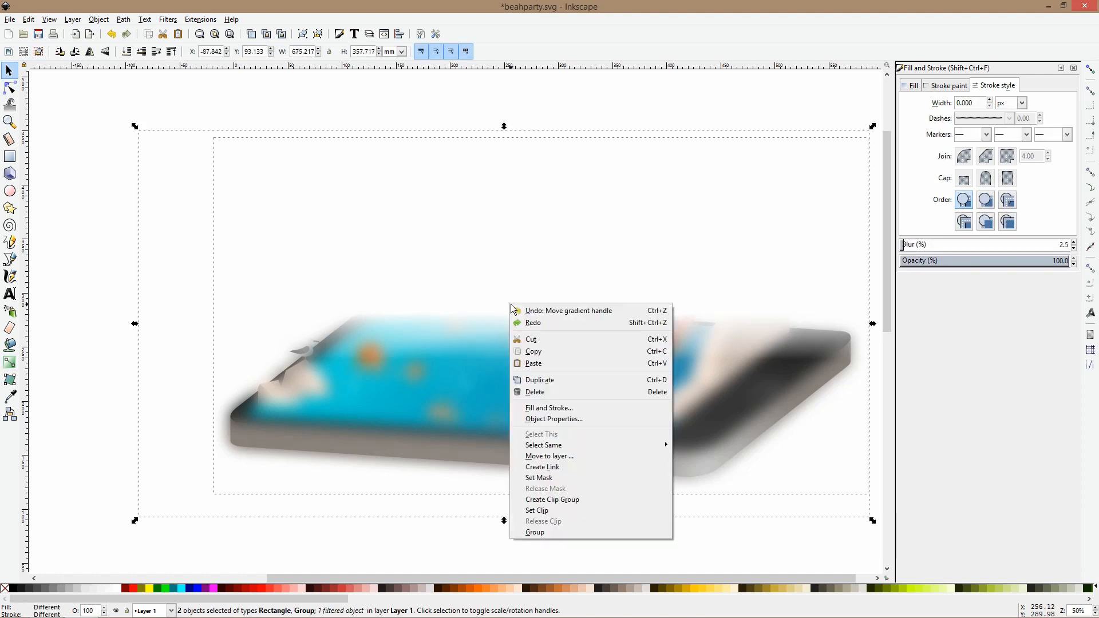
left_click(546, 478)
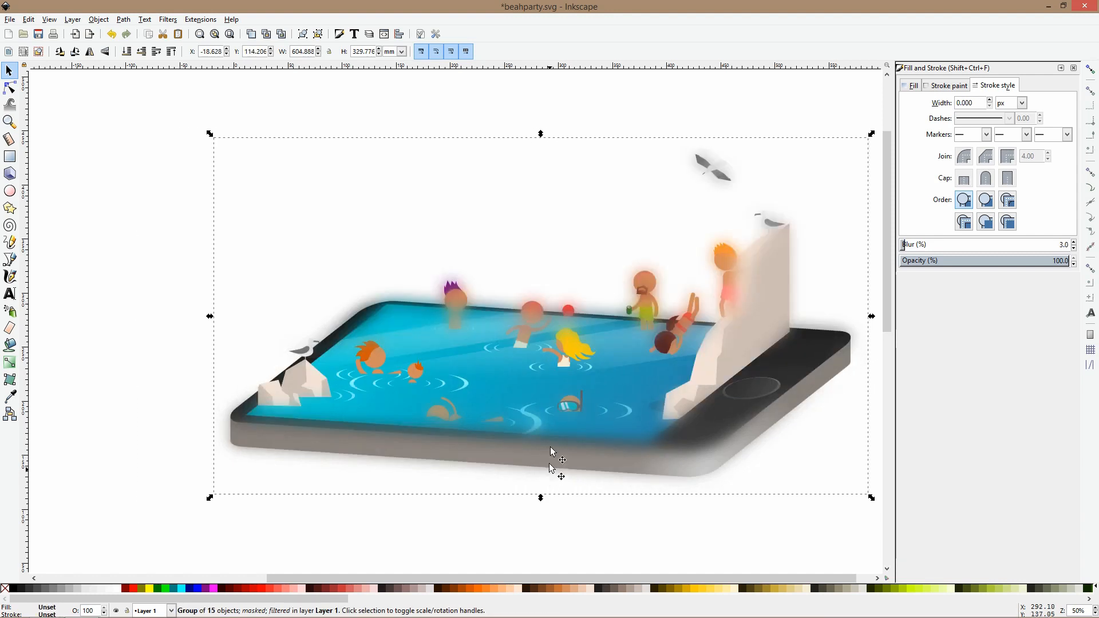
Move both masked blurred copies above the sharp artwork to inspect them separately, then undo the moves.
scroll(541, 380, "down", 2)
left_click_drag(593, 340, 578, 204)
left_click_drag(574, 405, 573, 284)
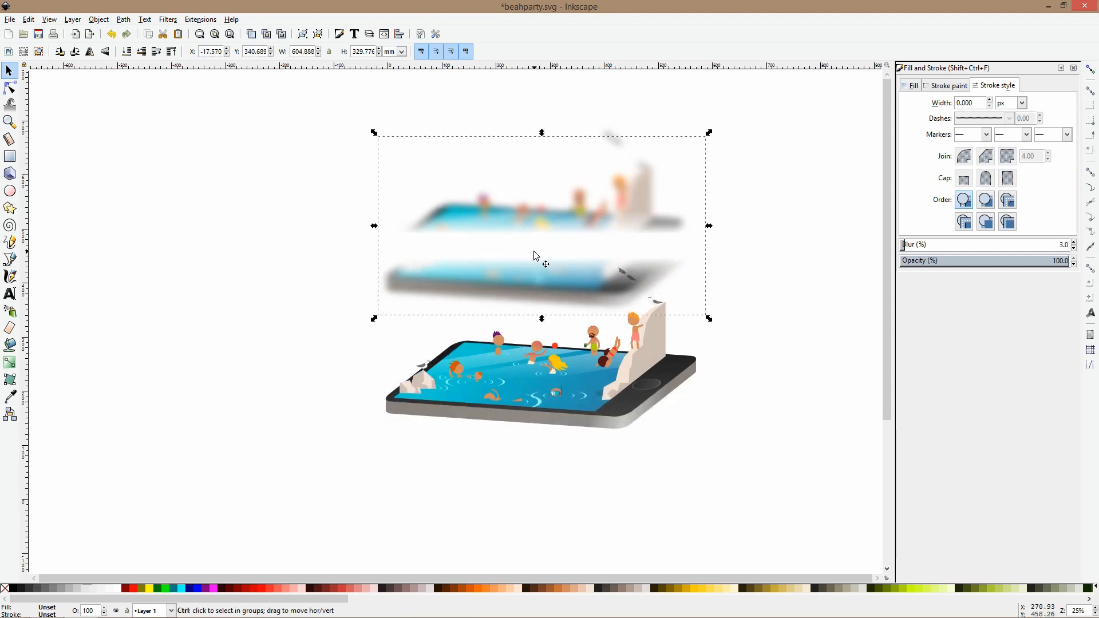
key("ctrl+z")
scroll(535, 396, "up", 2)
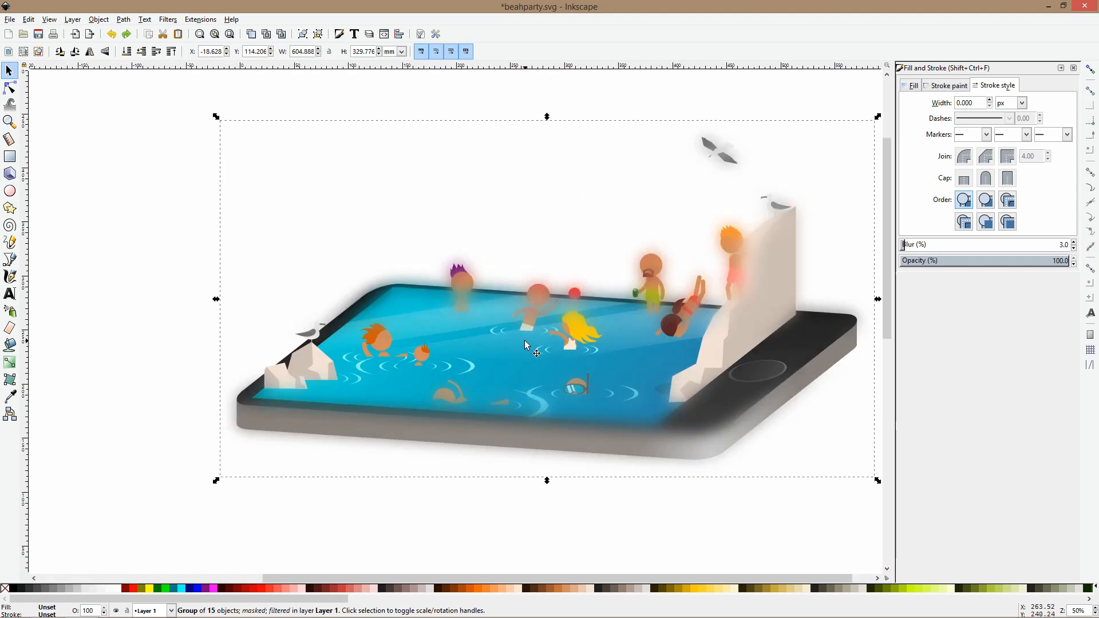
Try shifting the back-side blurred copy slightly down over the artwork, then undo the shift.
left_click(814, 338)
left_click(814, 339)
key("alt")
left_click_drag(806, 377, 808, 399)
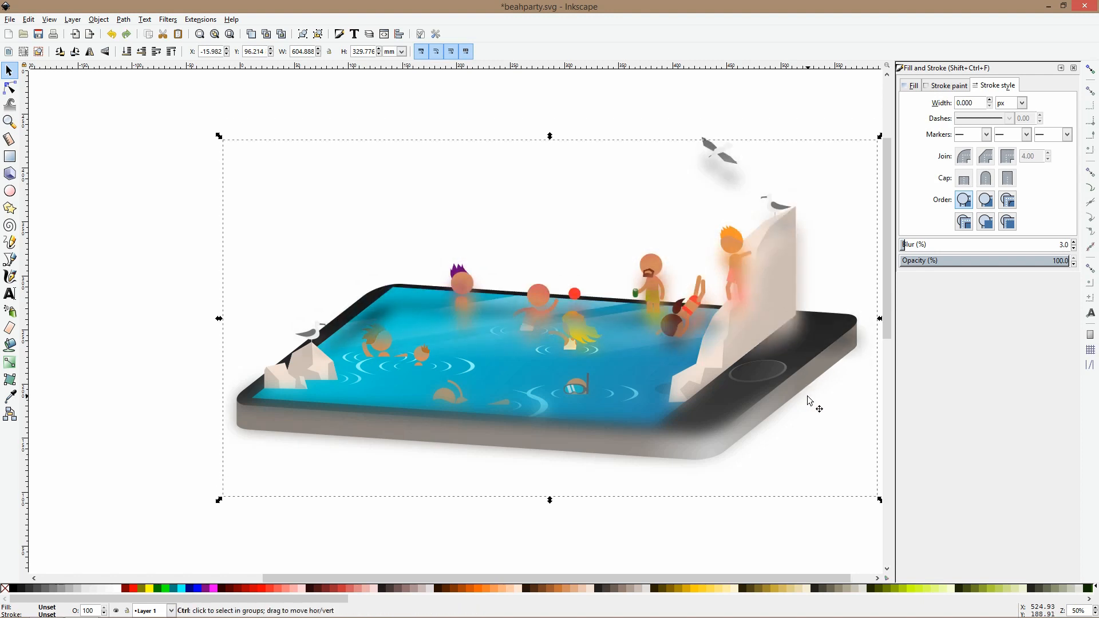
key("ctrl+z")
key("Escape")
Lower the back and front blurred copies to the bottom of the stack, behind the sharp illustration group.
left_click(627, 440)
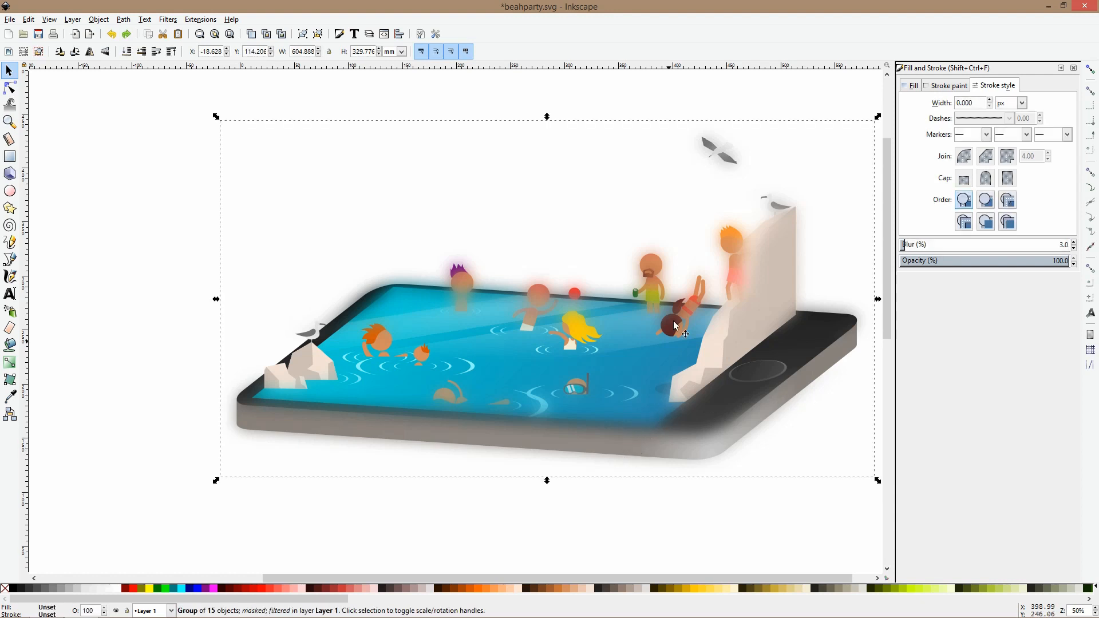
left_click(548, 441, "alt")
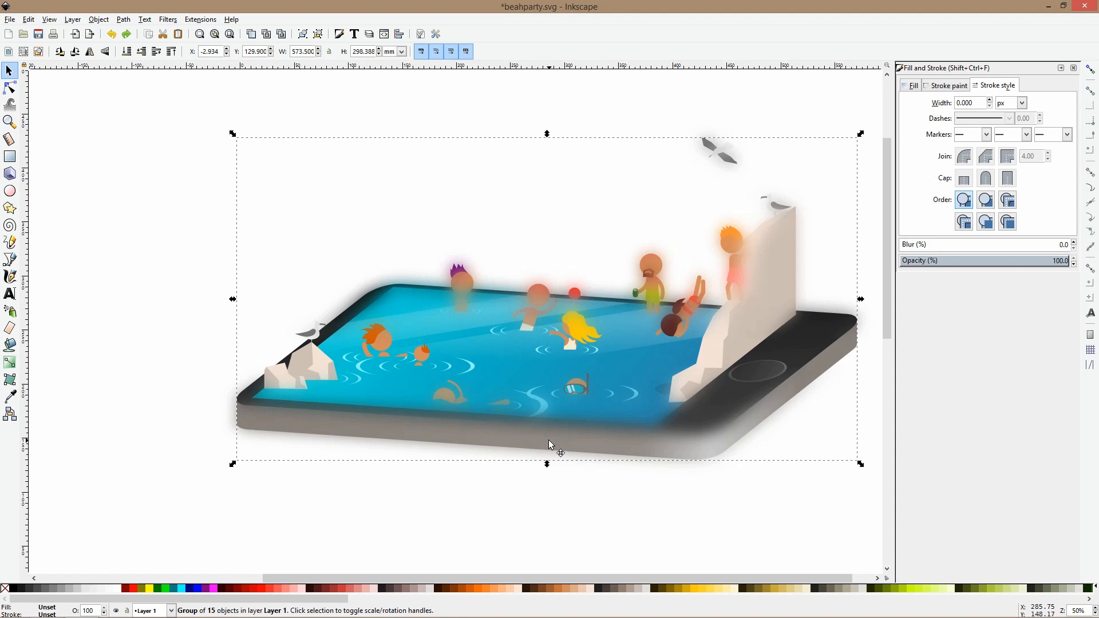
left_click(550, 445, "alt")
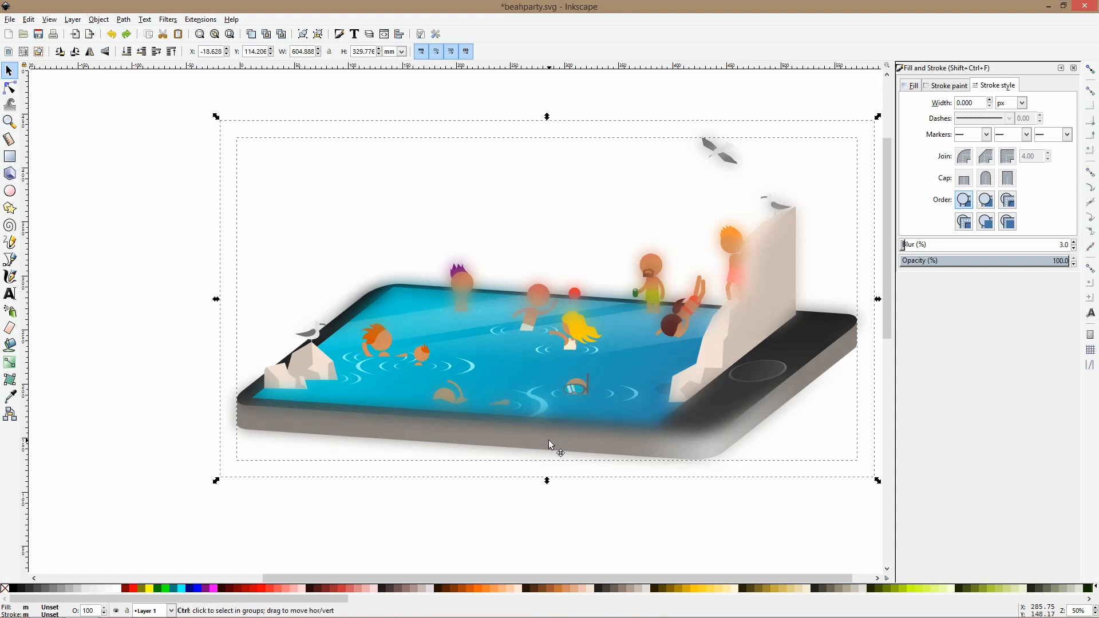
key("ctrl+z")
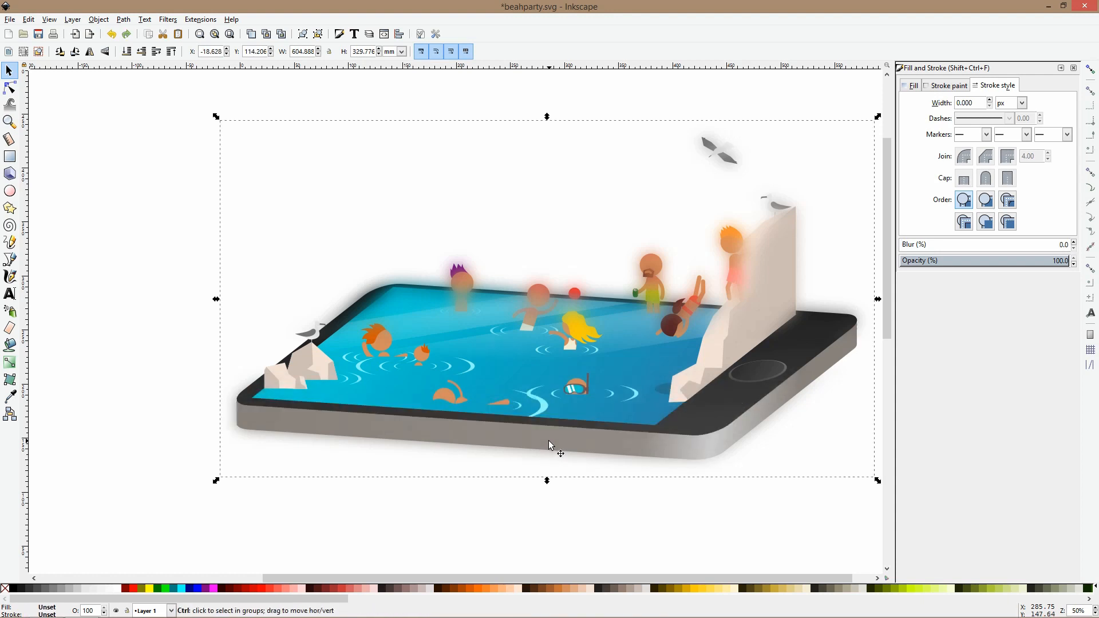
key("ctrl+z")
left_click(555, 448)
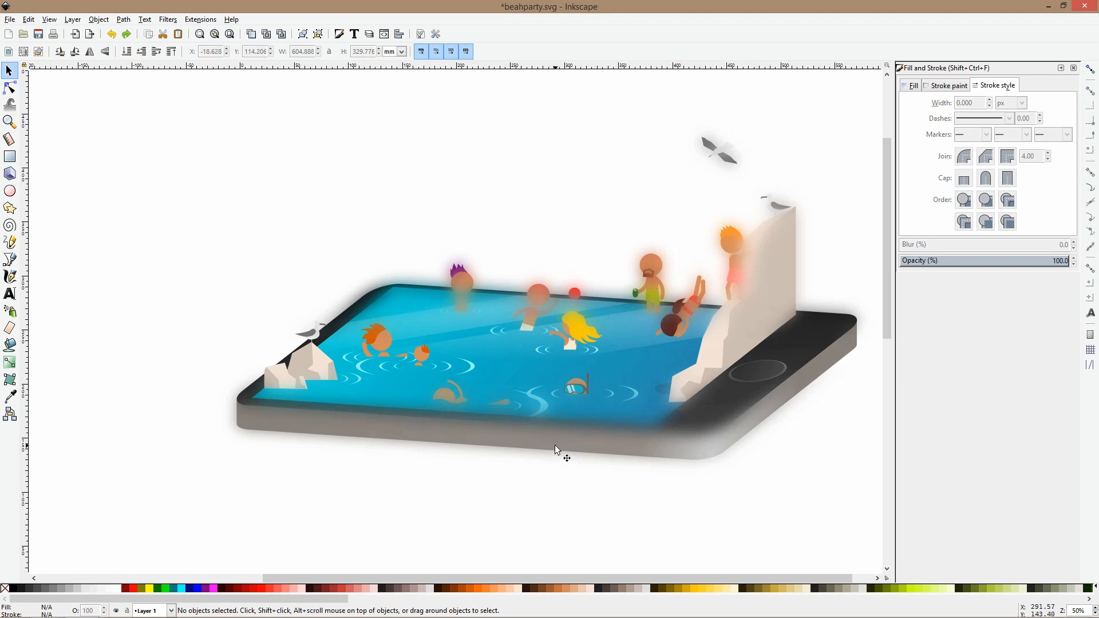
key("End")
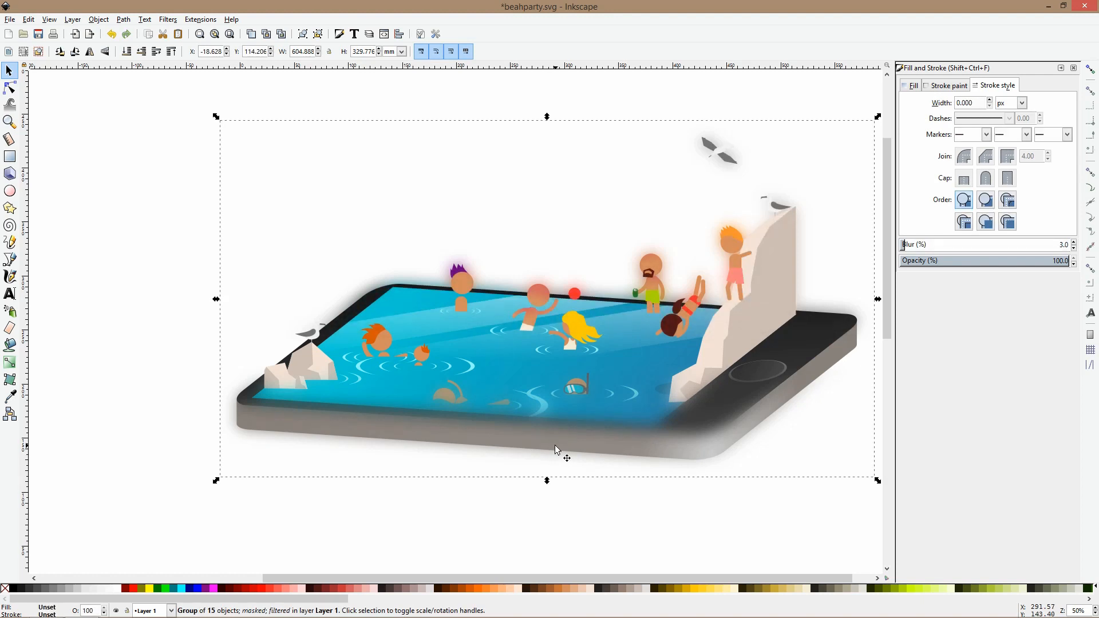
key("End")
left_click(553, 426)
Draw a white rectangle about 692 by 293 mm over the illustration and apply a vertical linear gradient across the pool.
left_click(10, 156)
mouse_move(128, 167)
left_mouse_down()
mouse_move(753, 467)
mouse_move(876, 484)
left_mouse_up()
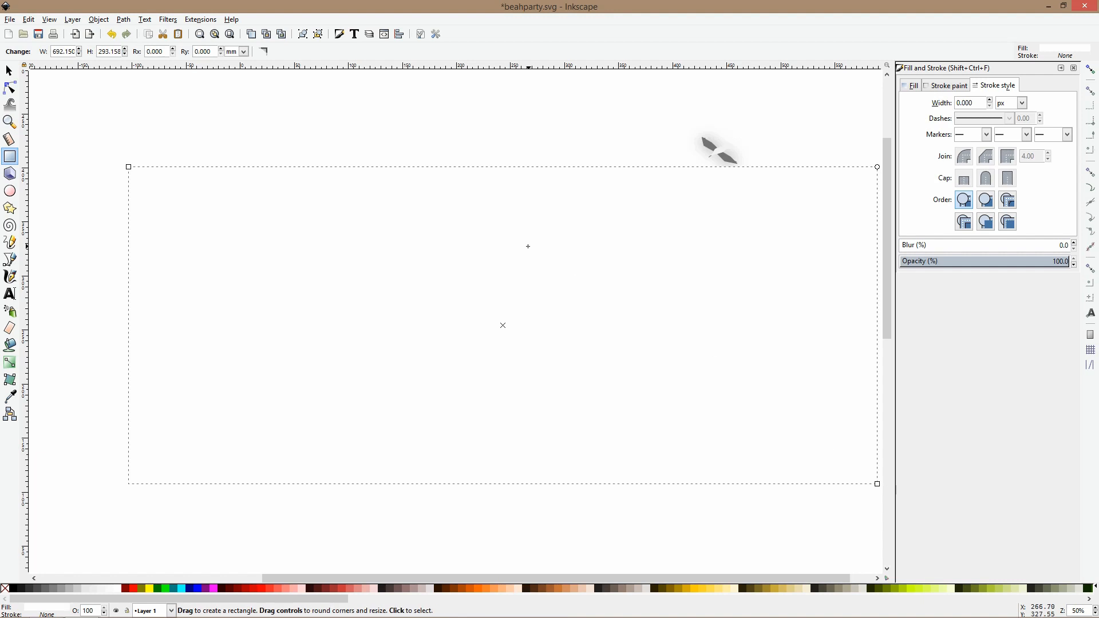
left_click(10, 362)
left_click_drag(436, 277, 436, 388)
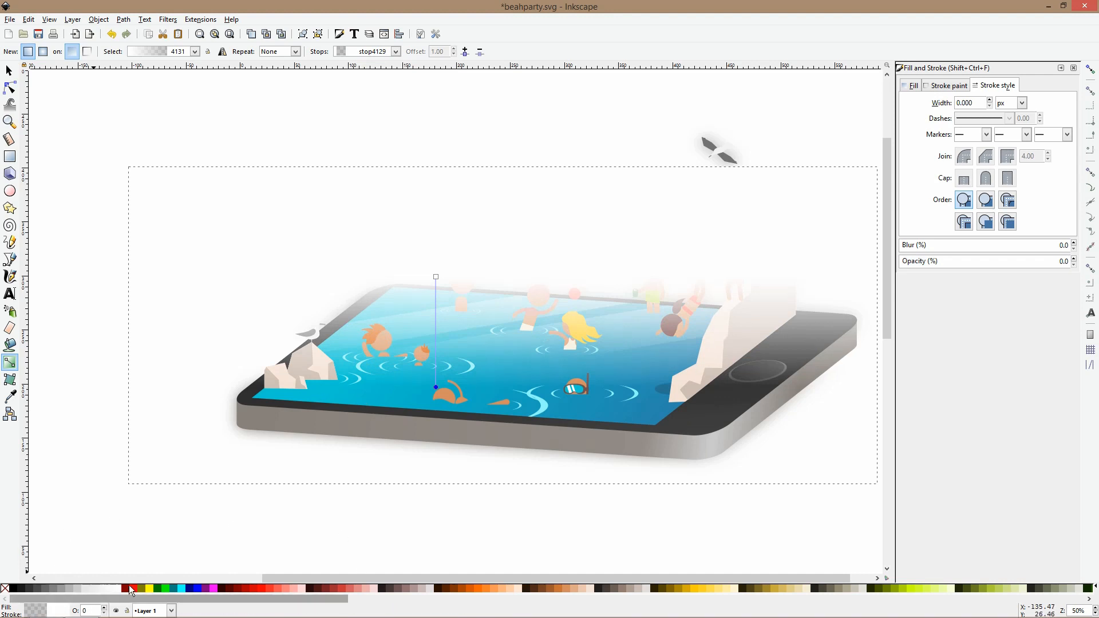
Set the gradient's upper end stop to 0 opacity and add two fully opaque white stops between the transparent ends.
left_click(436, 278)
left_click_drag(98, 611, 25, 612)
type("00")
key("Return")
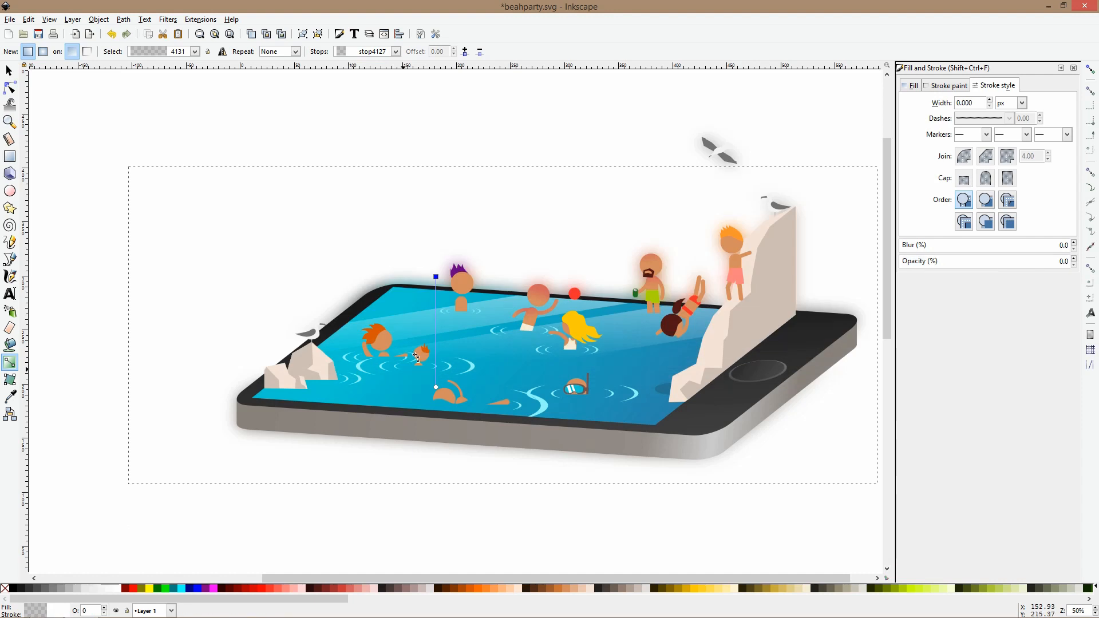
double_click(436, 335)
left_click(118, 588)
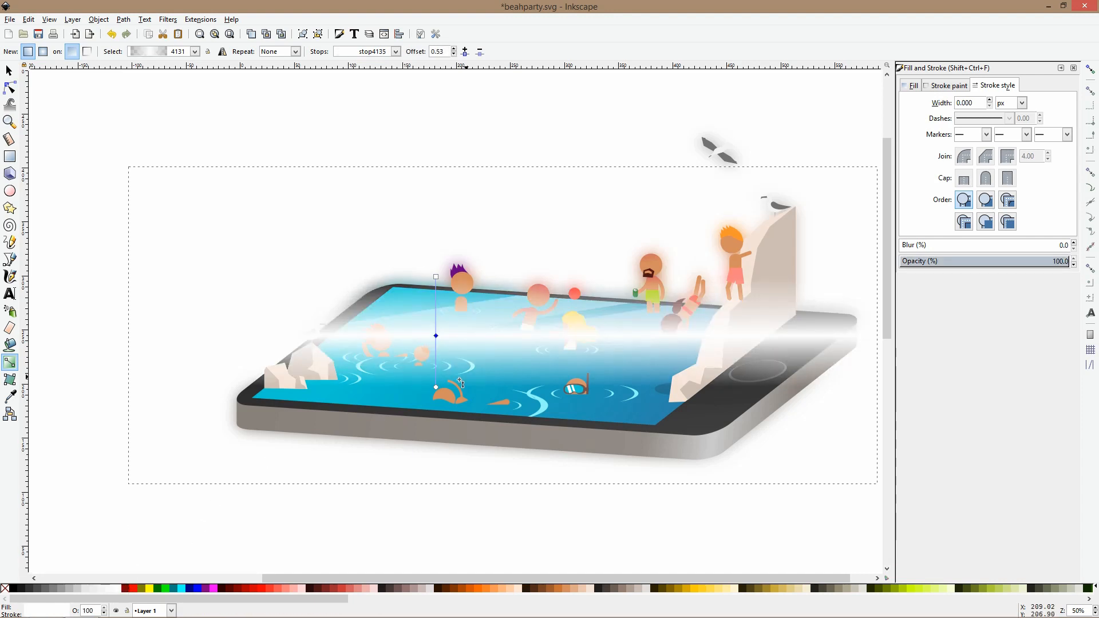
double_click(436, 366)
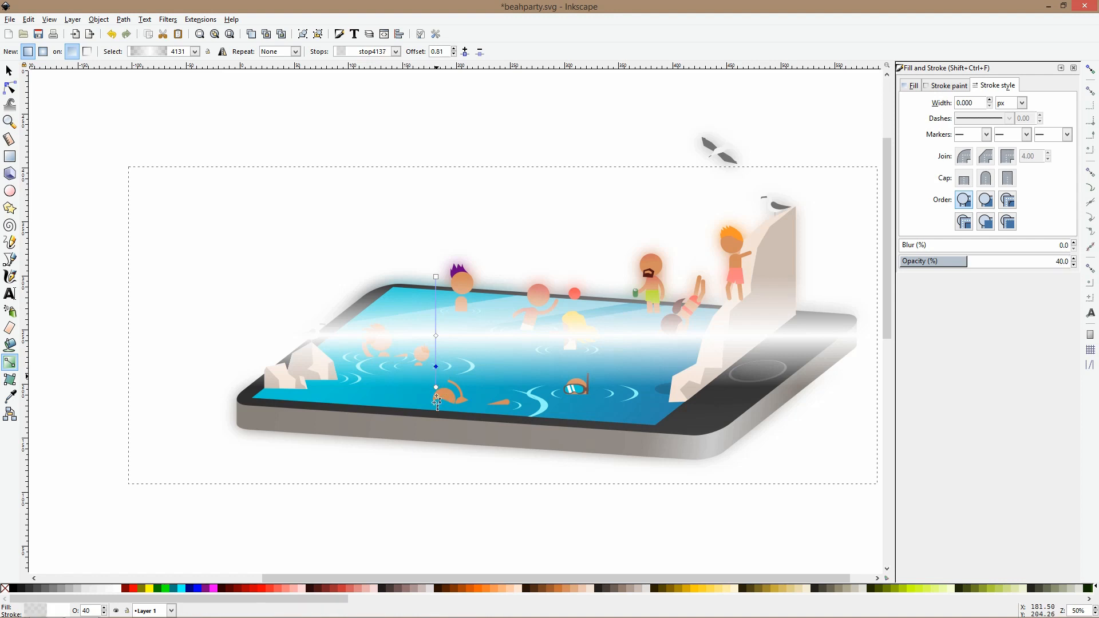
left_click(118, 587)
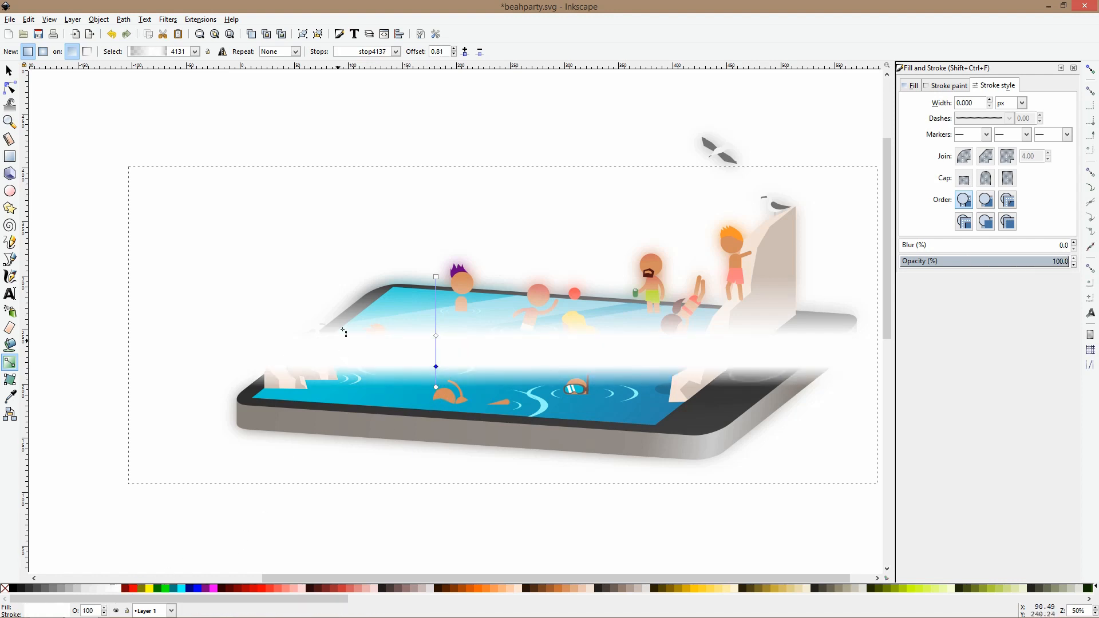
Extend the gradient from above the swimmers to the tablet's front edge and spread its two white stops apart.
left_click_drag(436, 277, 437, 204)
left_click(435, 203)
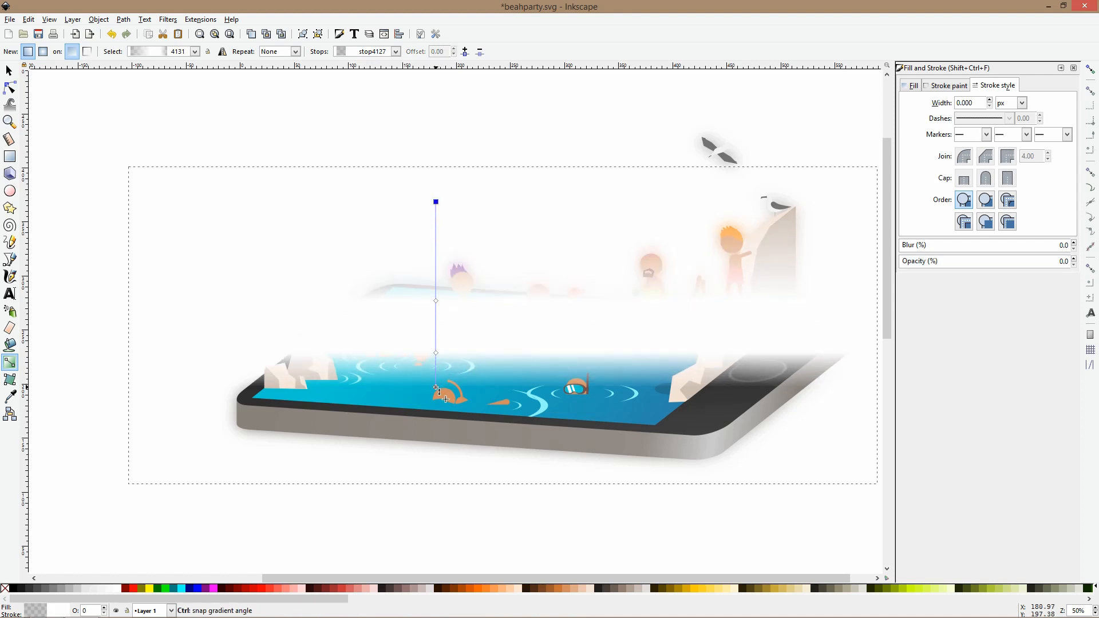
left_click_drag(436, 389, 437, 427)
mouse_move(438, 205)
left_mouse_down()
mouse_move(426, 162)
mouse_move(439, 183)
left_mouse_up()
key("ctrl+z")
left_click_drag(436, 314, 436, 301)
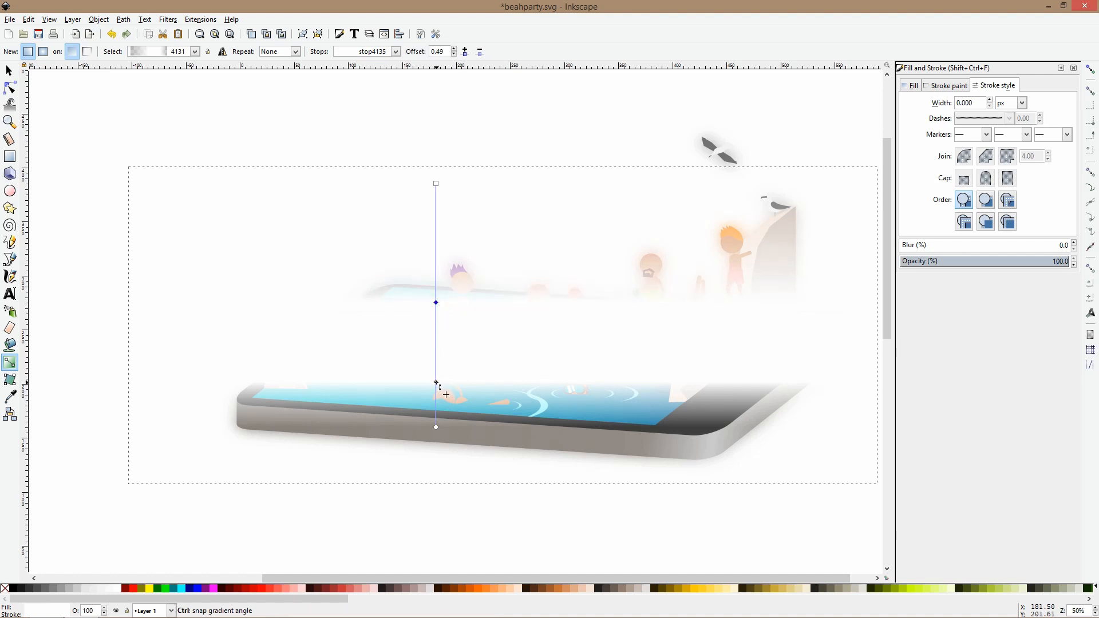
left_click_drag(437, 384, 435, 400)
Try setting the new gradient rectangle as a clip on the sharp illustration group, then undo it.
key("s")
left_click(497, 422)
left_click(497, 414, "alt")
left_click(496, 379, "shift")
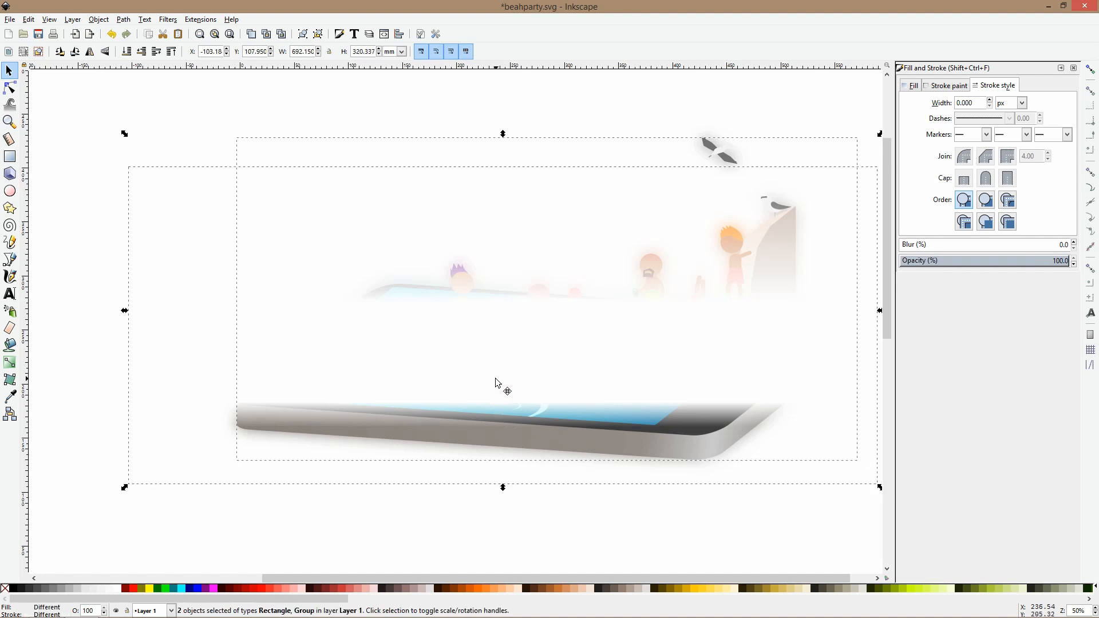
right_click(495, 378)
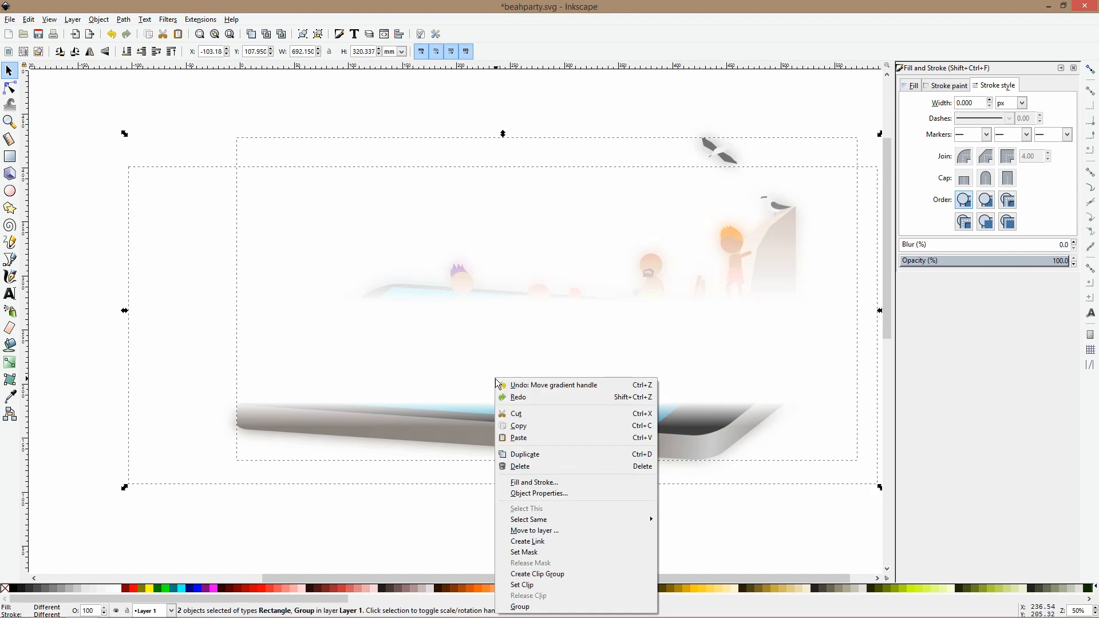
left_click(552, 584)
key("ctrl+z")
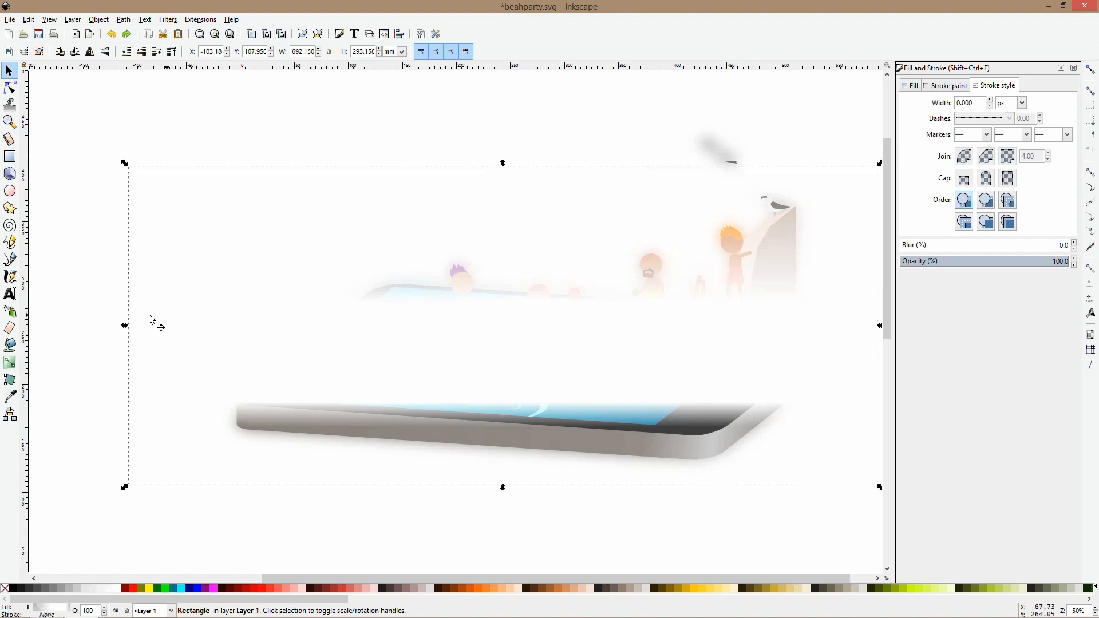
Select the gradient rectangle with the sharp illustration group and set the rectangle as the group's mask.
left_click(300, 422, "shift")
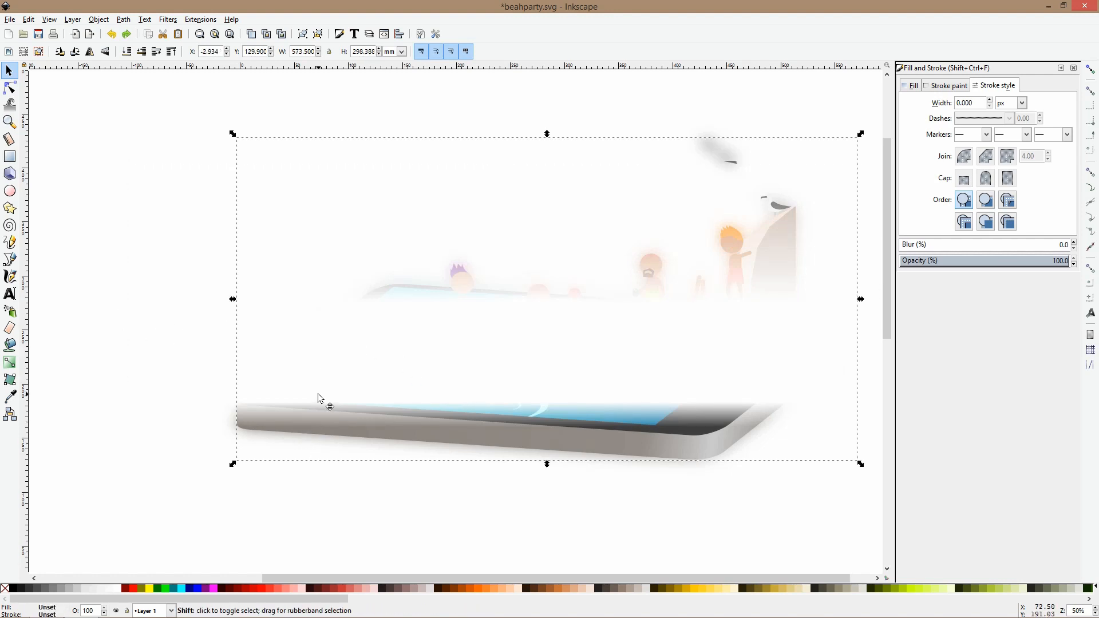
right_click(319, 399)
left_click(349, 334)
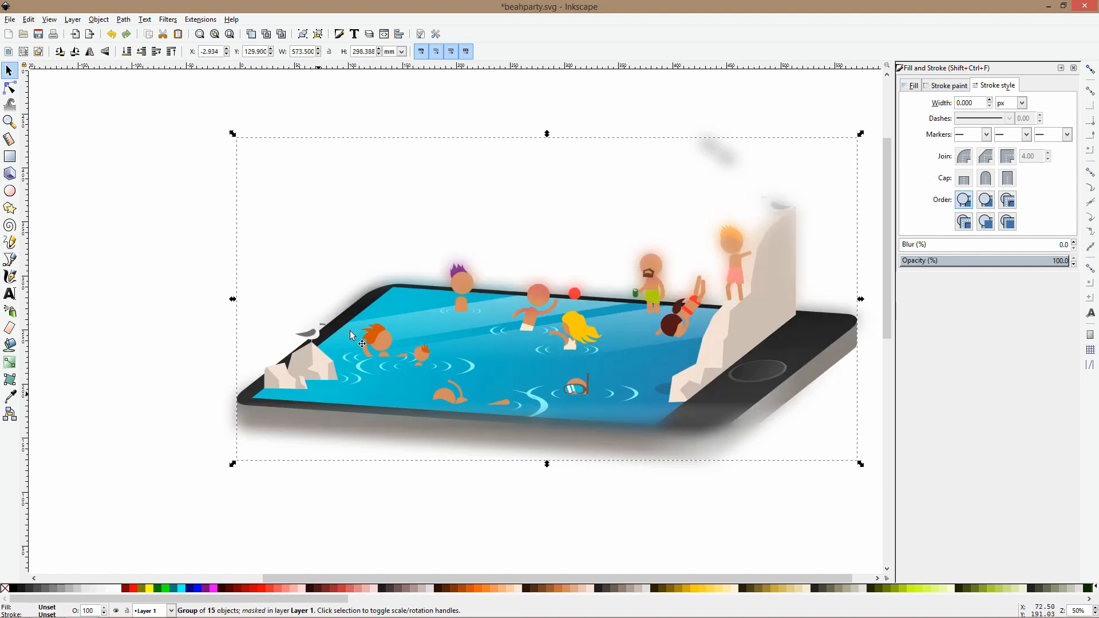
scroll(416, 419, "down", 1)
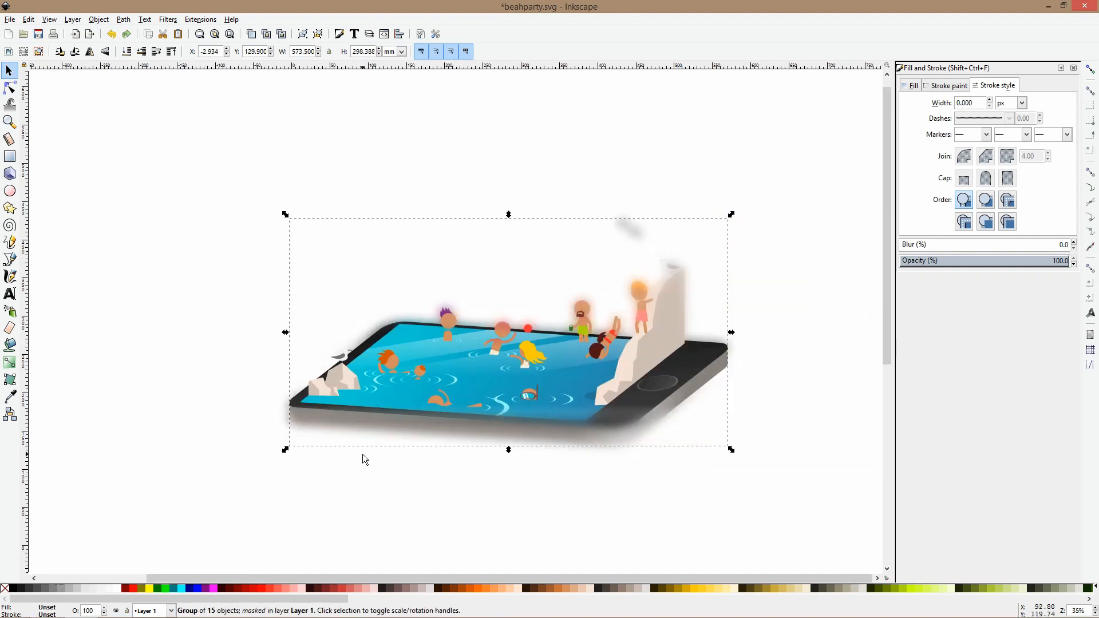
Send the sharp masked illustration group to the bottom of the stacking order.
left_click(379, 485)
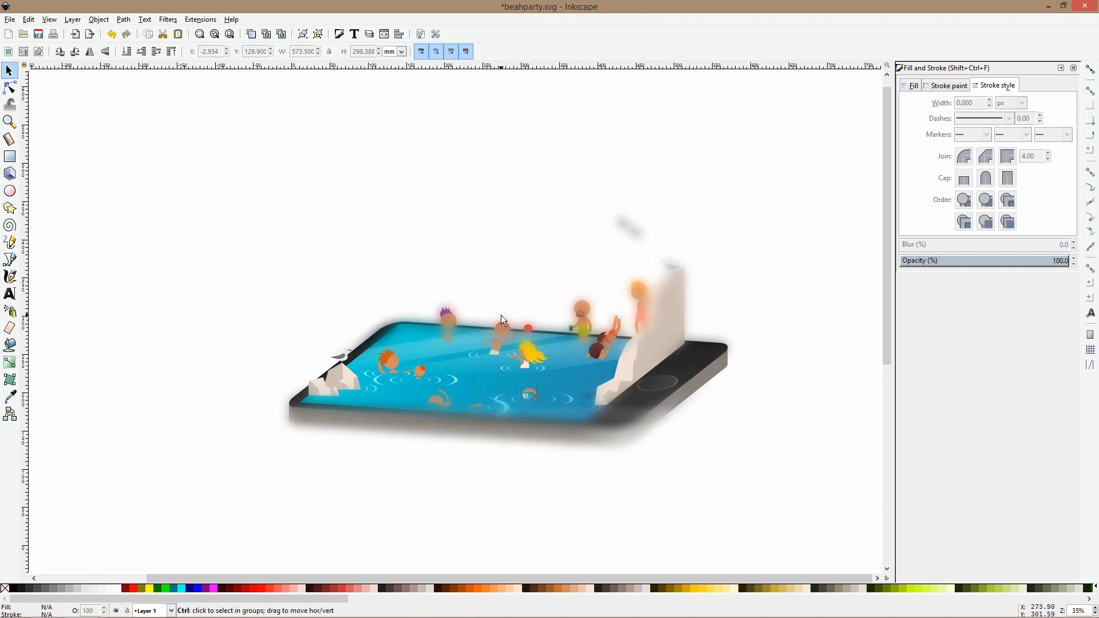
scroll(500, 315, "up", 1)
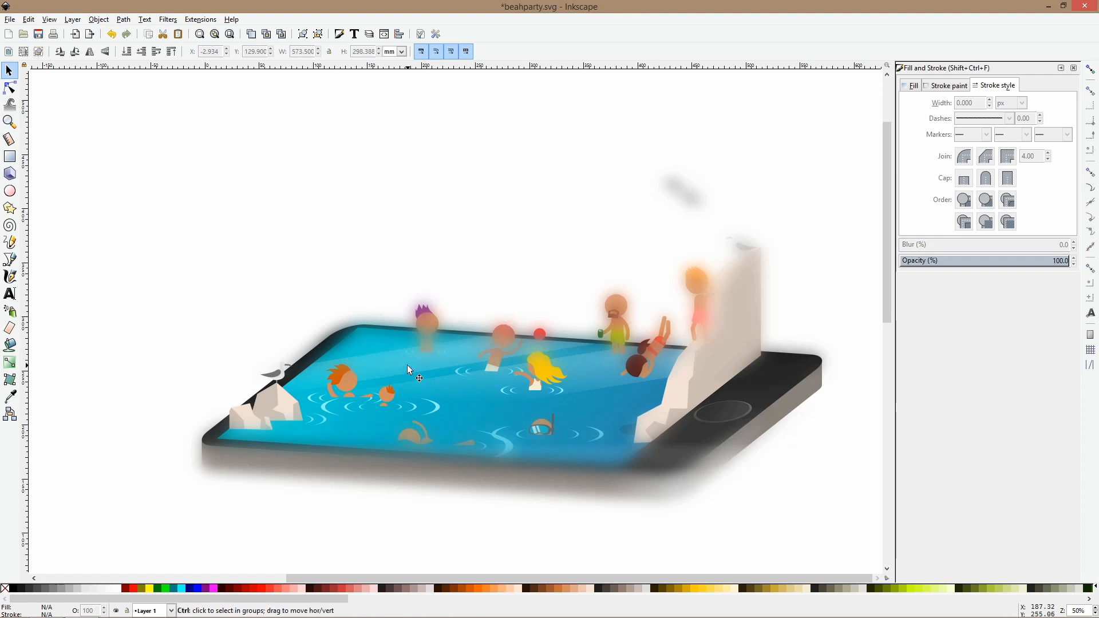
left_click(426, 361)
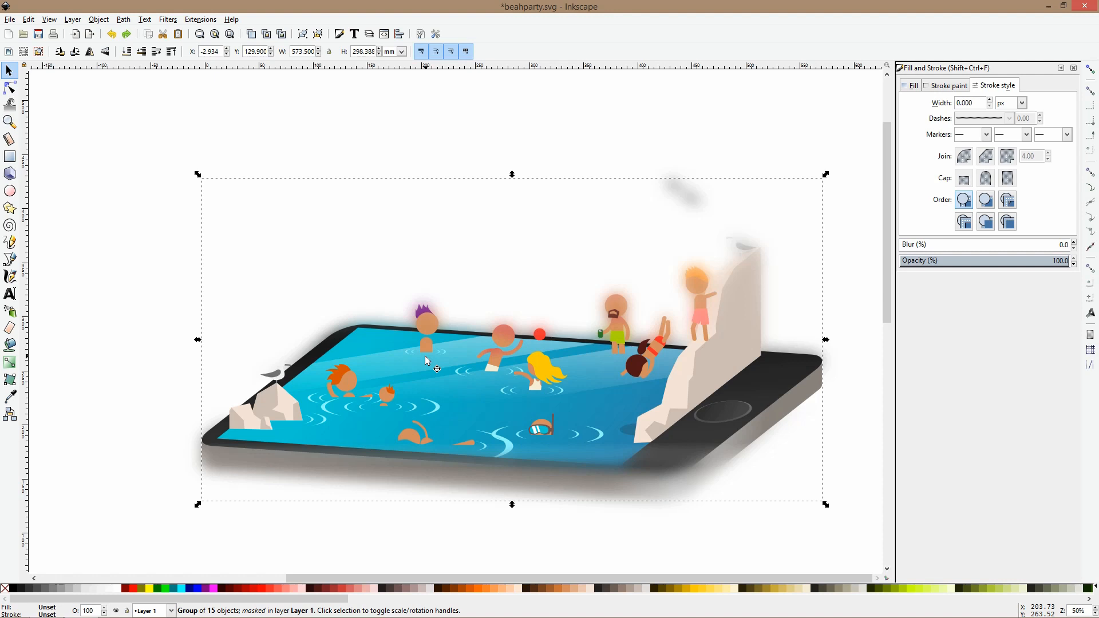
left_click(419, 327)
key("Page_Down")
Try moving the back blurred group upward, then undo the move and reselect the whole group.
left_click(429, 324)
left_click_drag(430, 324, 427, 266)
key("ctrl+z")
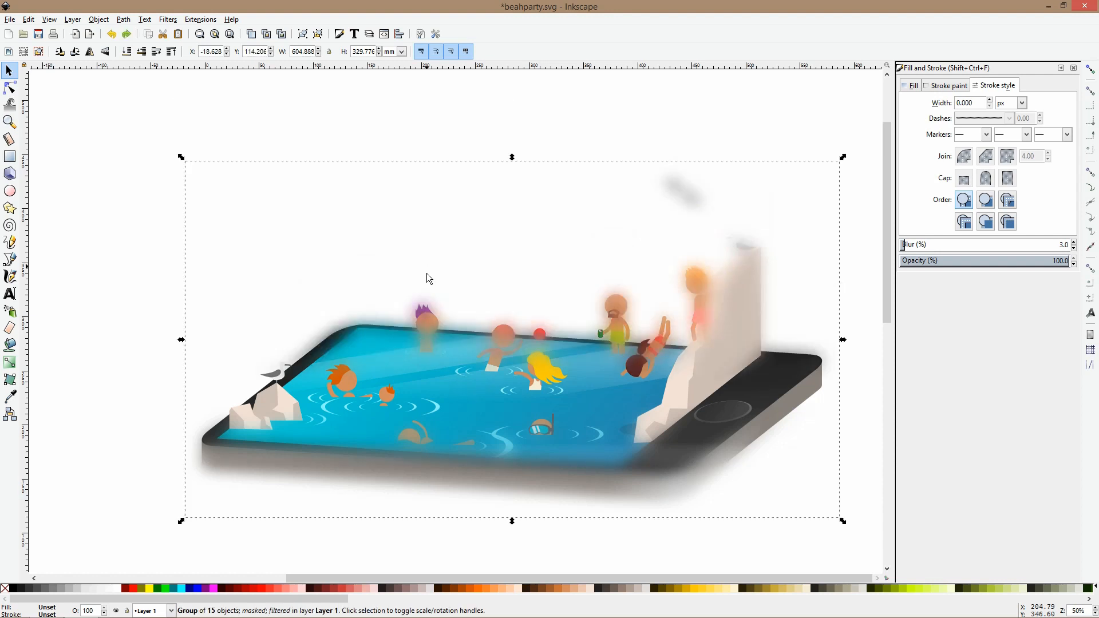
double_click(428, 325)
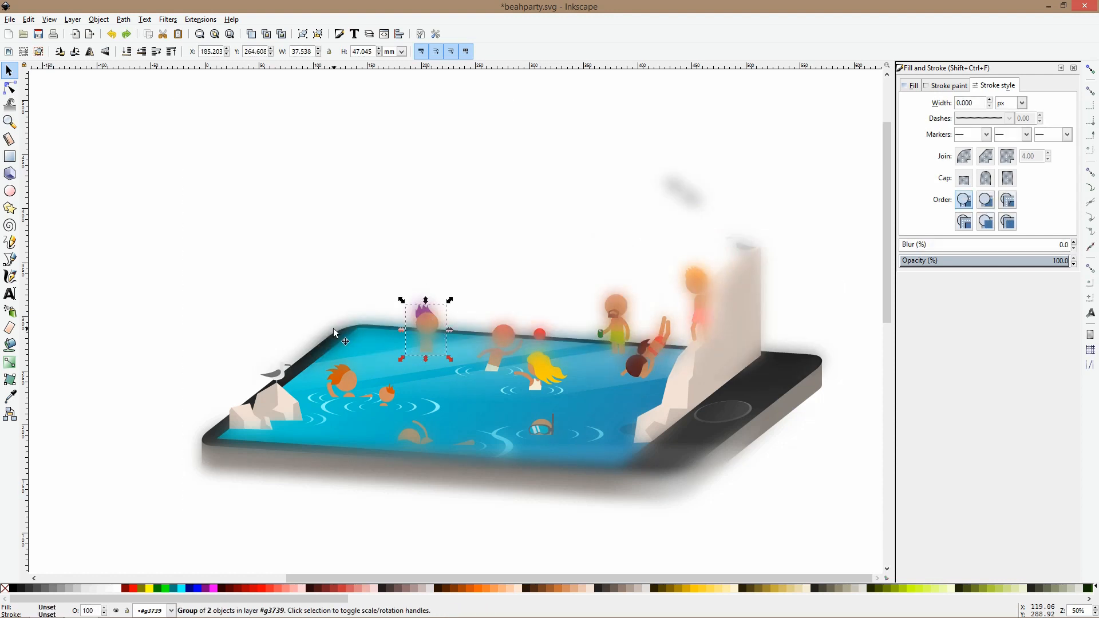
left_click(353, 249)
left_click(417, 321)
double_click(395, 205)
Release the back blurred group's mask and set the group's blur to 1.0%.
right_click(417, 318)
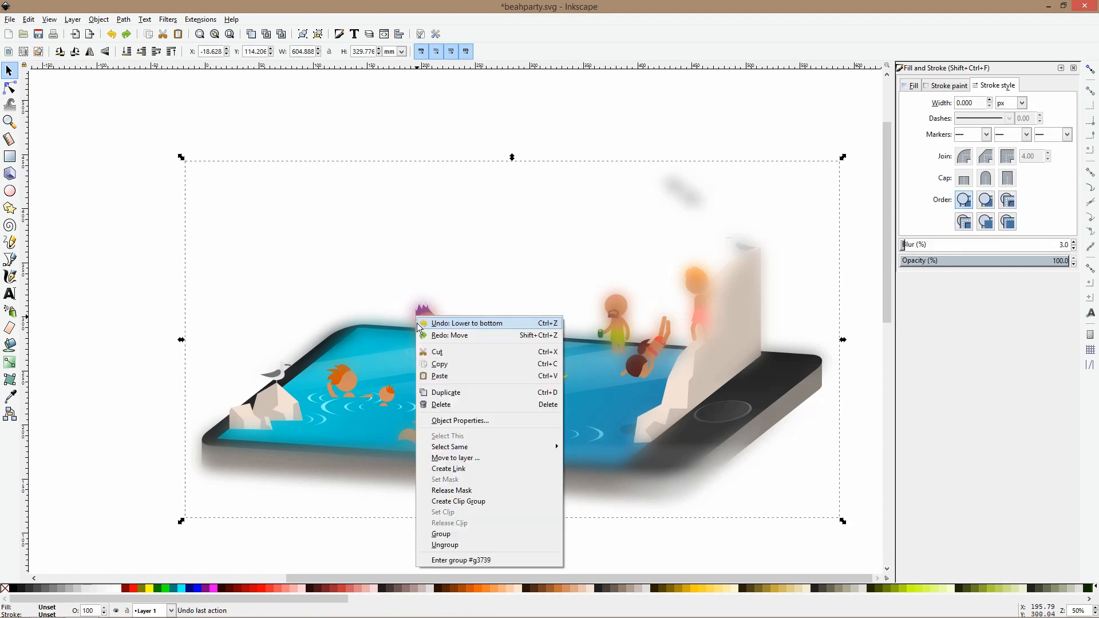
left_click(465, 493)
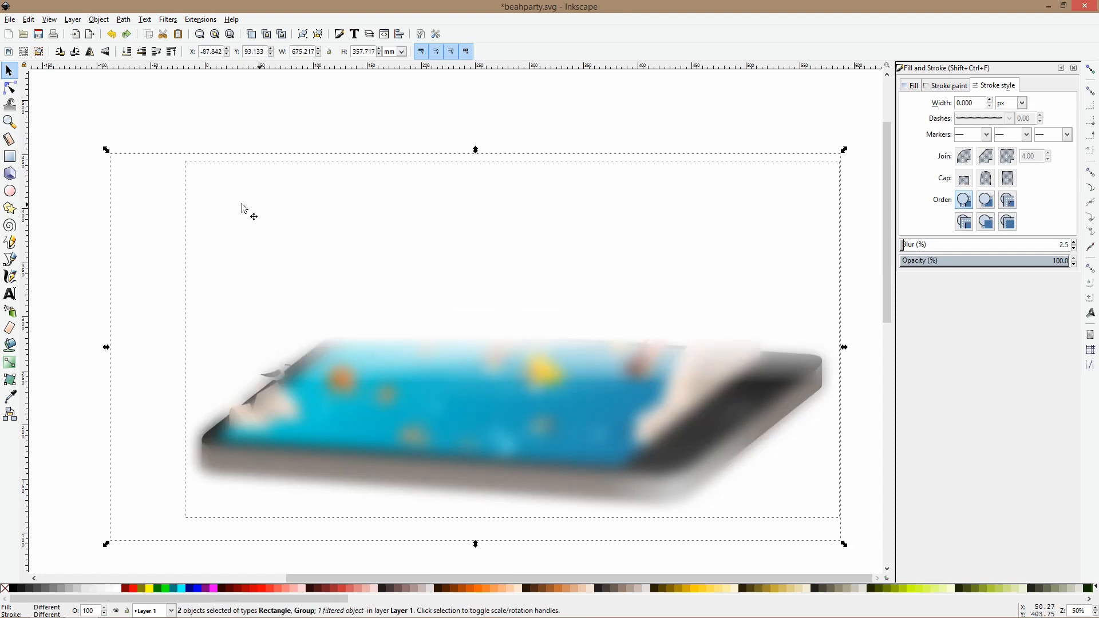
left_click(104, 379)
left_click(324, 392)
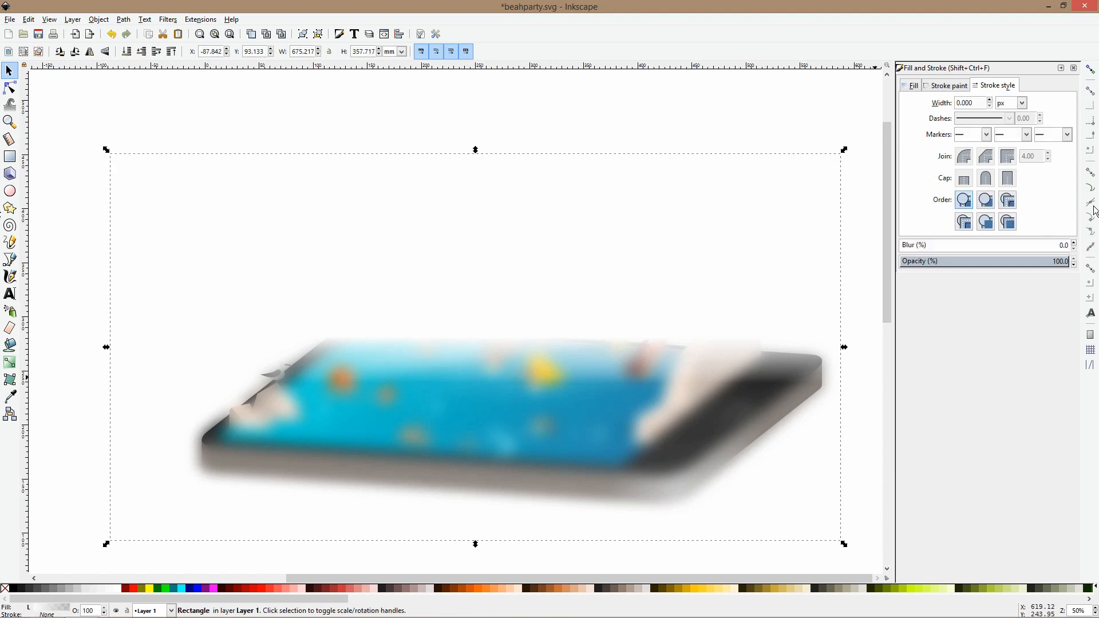
left_click(425, 416)
left_click(354, 397, "alt")
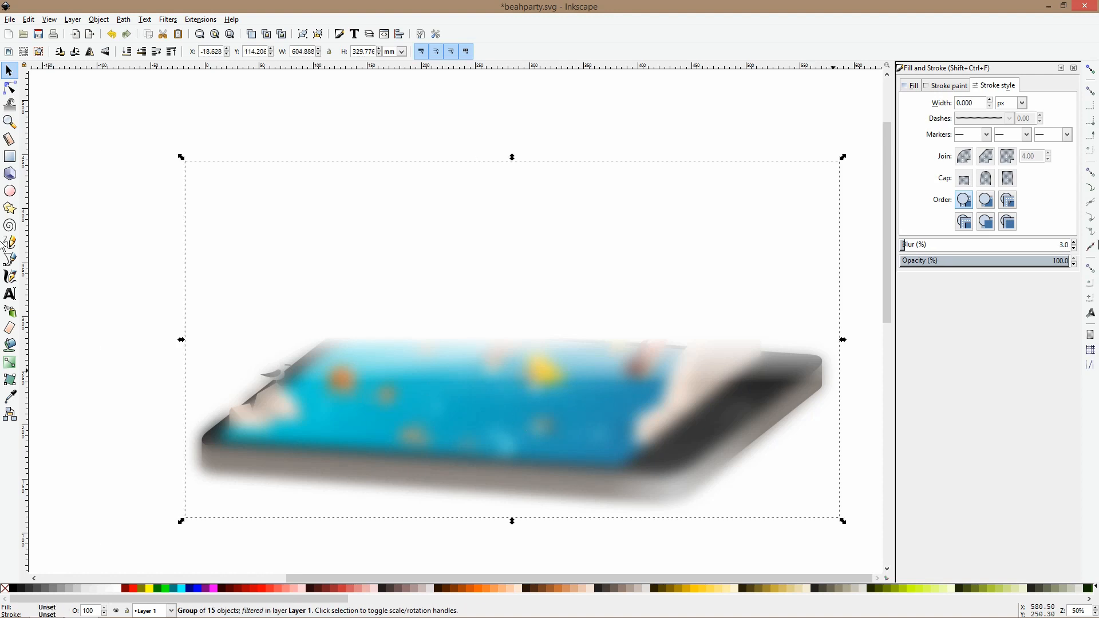
left_click(1075, 248)
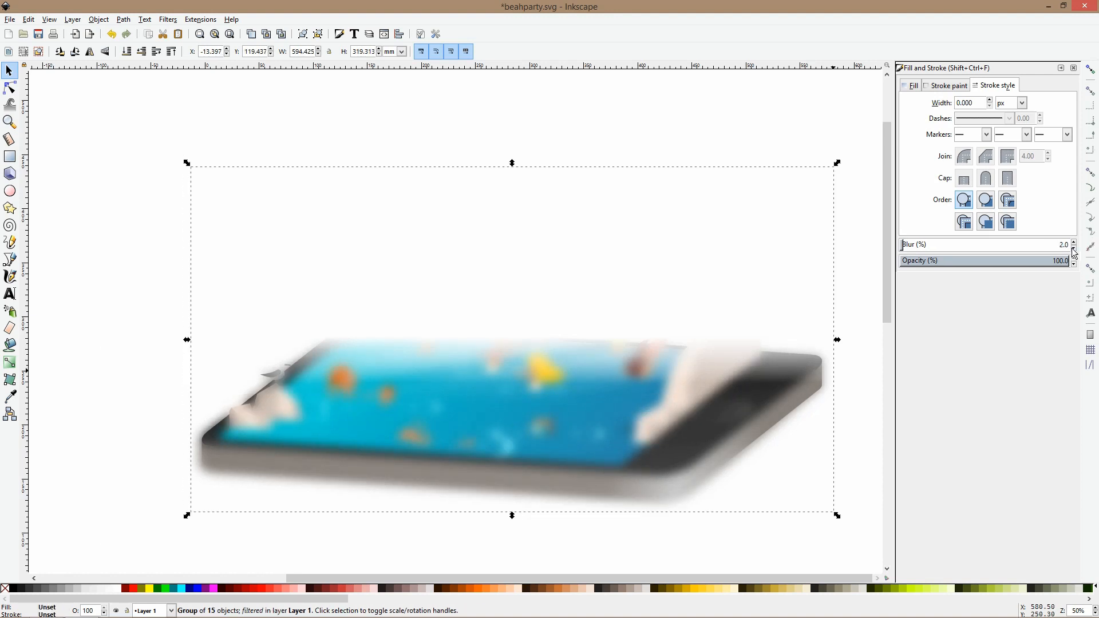
left_click(1074, 253)
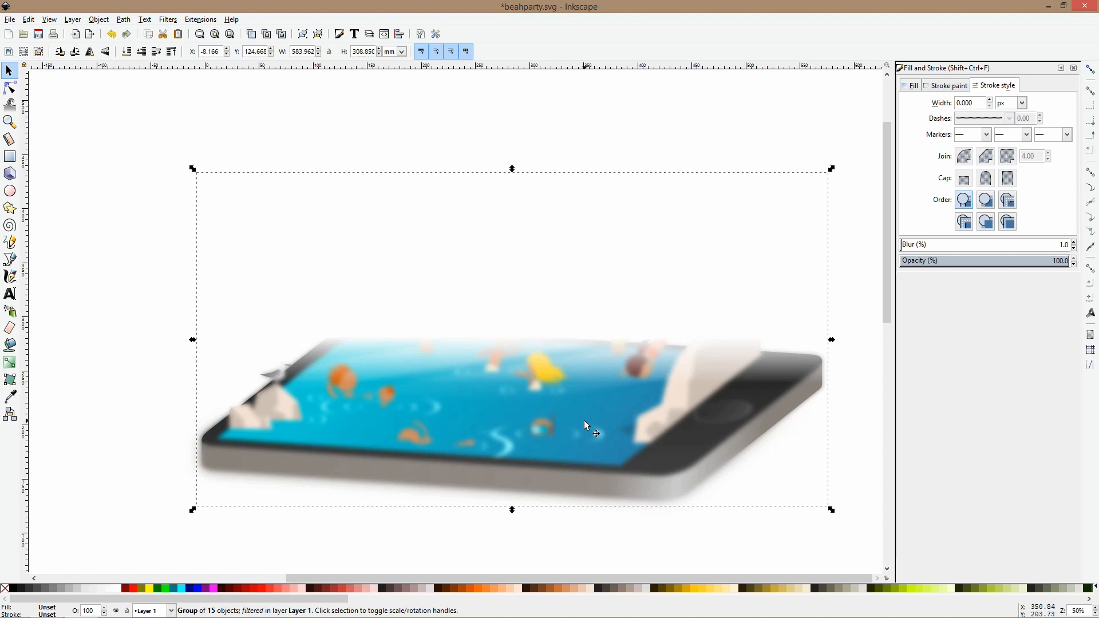
Select the gradient rectangle with the back blurred group and set the rectangle as its mask again.
left_click(423, 278, "shift")
right_click(424, 275)
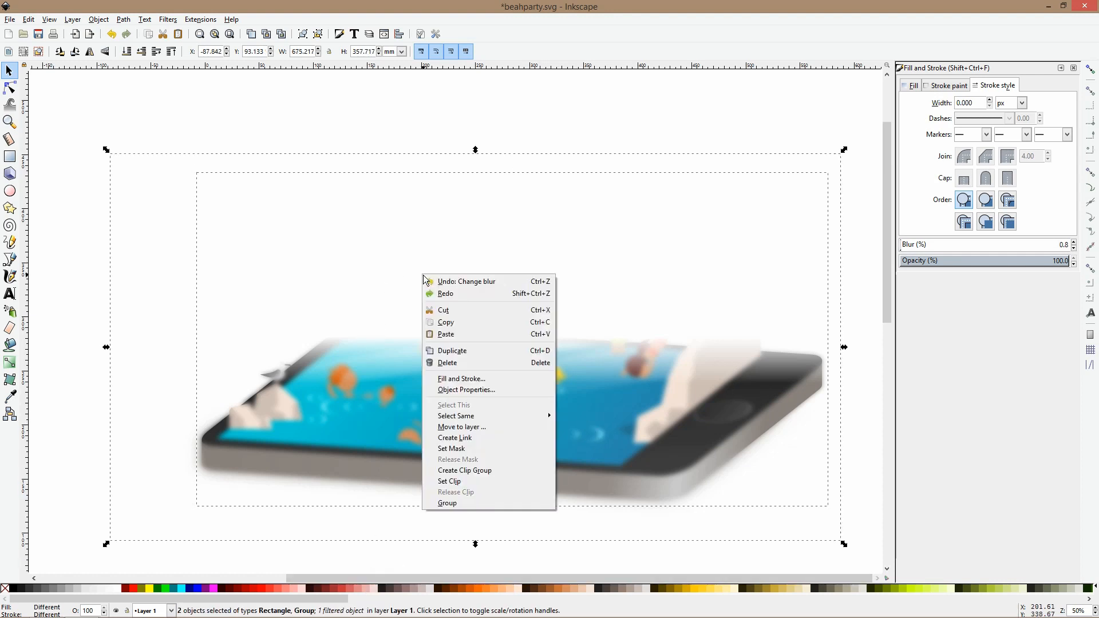
left_click(469, 448)
Release the back blurred group's mask once more, then undo the release.
left_click(429, 474)
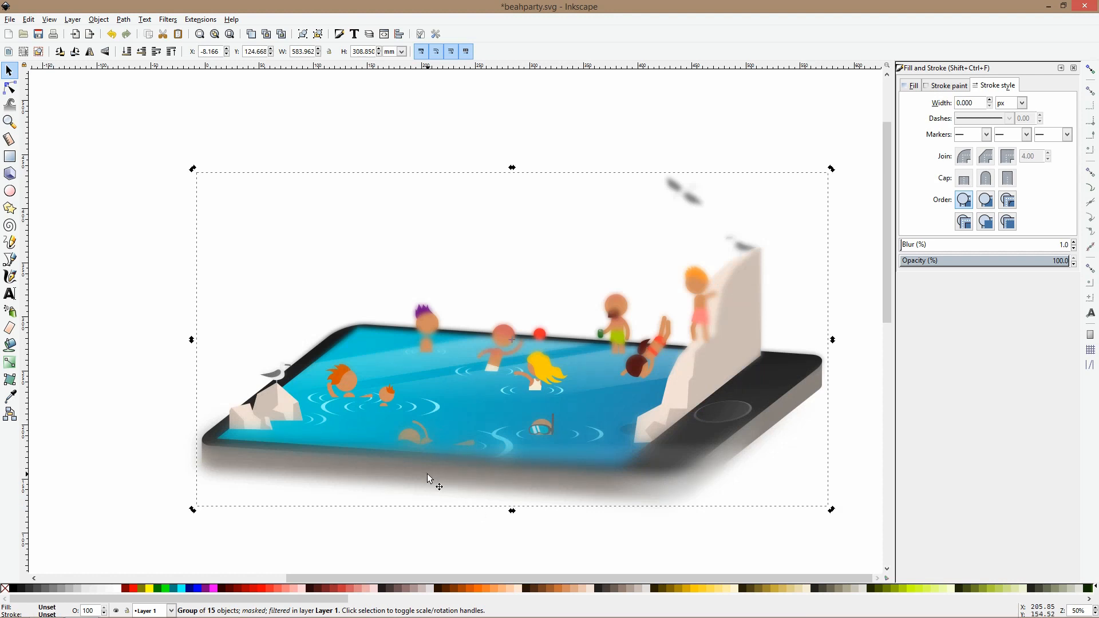
right_click(596, 468)
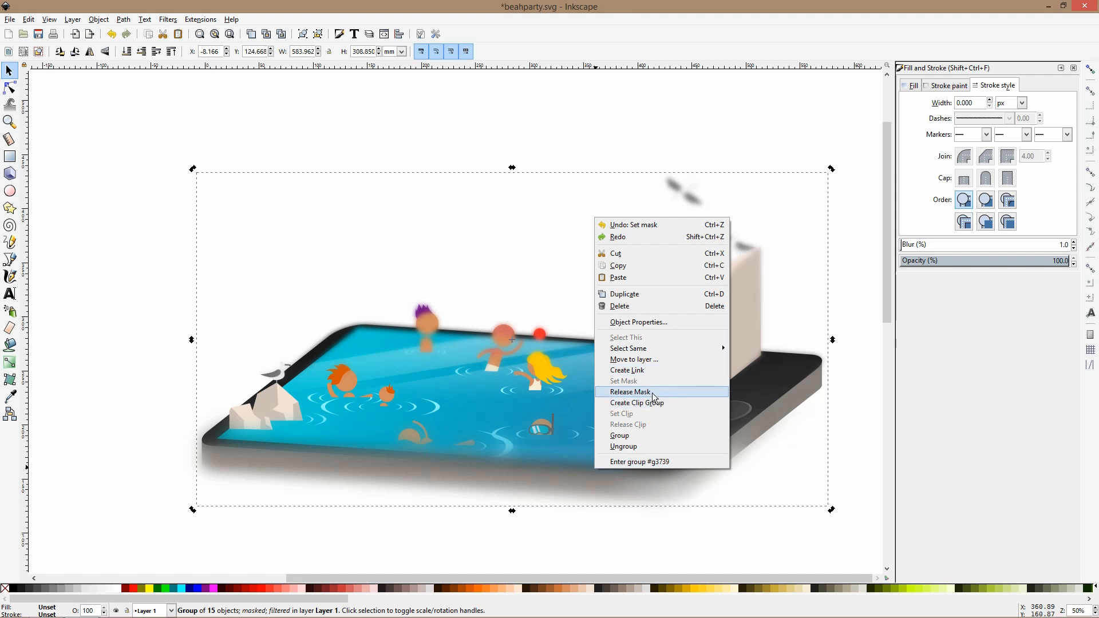
left_click(632, 392)
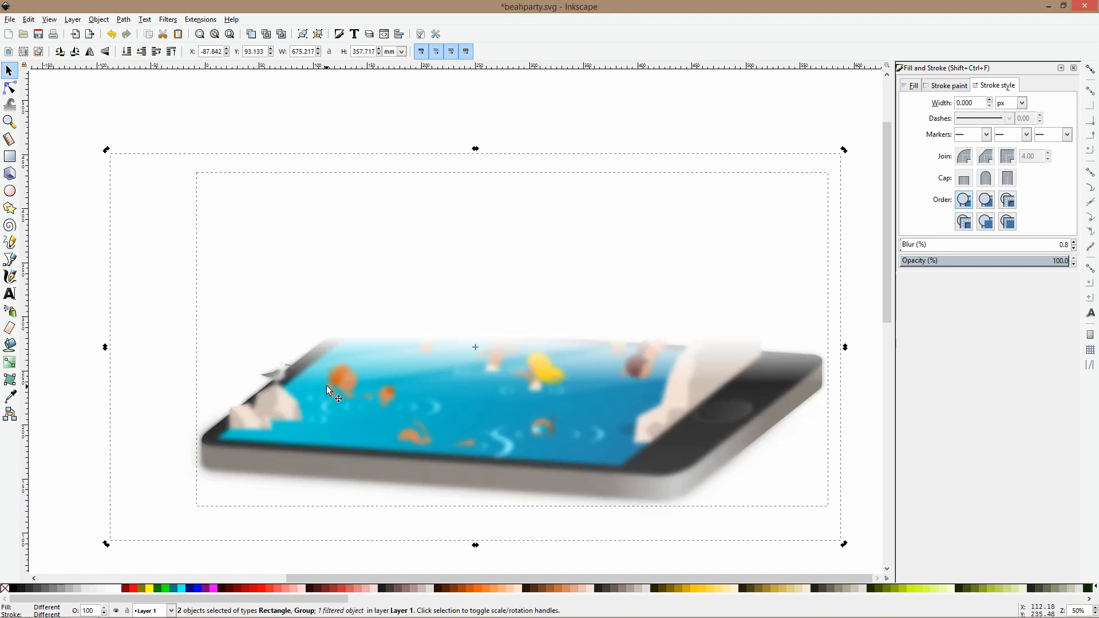
key("ctrl+z")
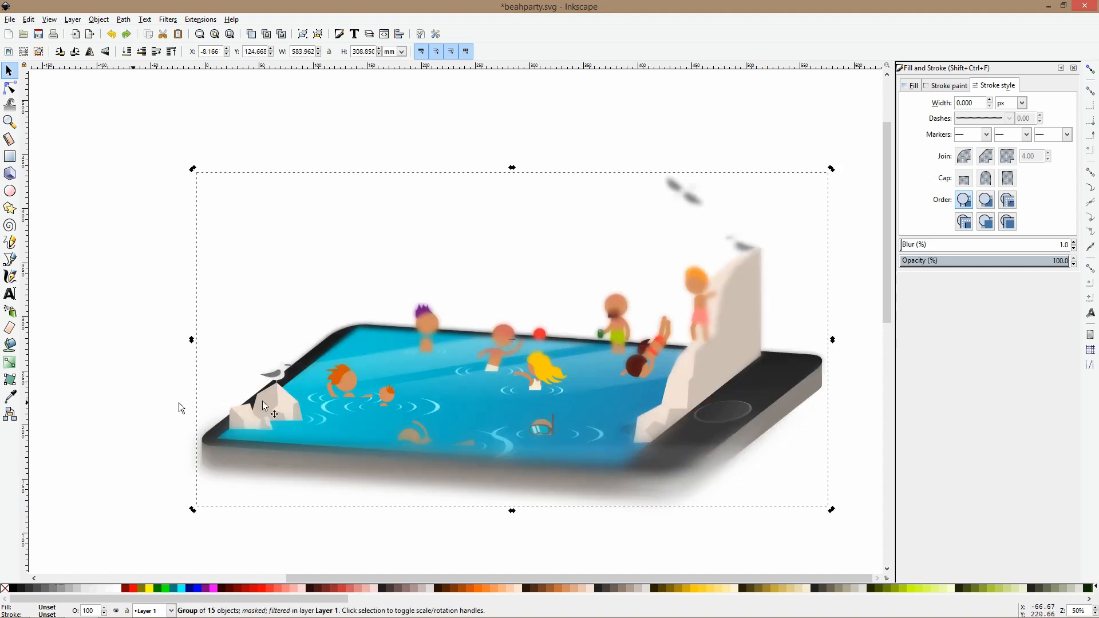
Select the front blurred group and set its blur to 2.0%.
left_click(380, 80)
left_click(420, 324)
left_click(409, 473)
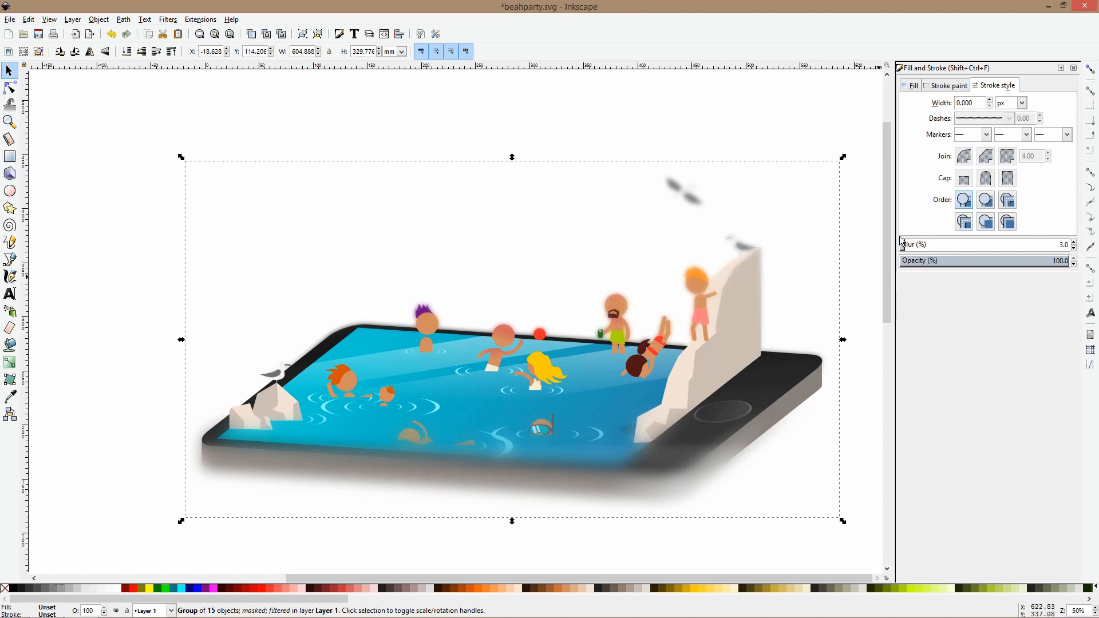
left_click(1074, 251)
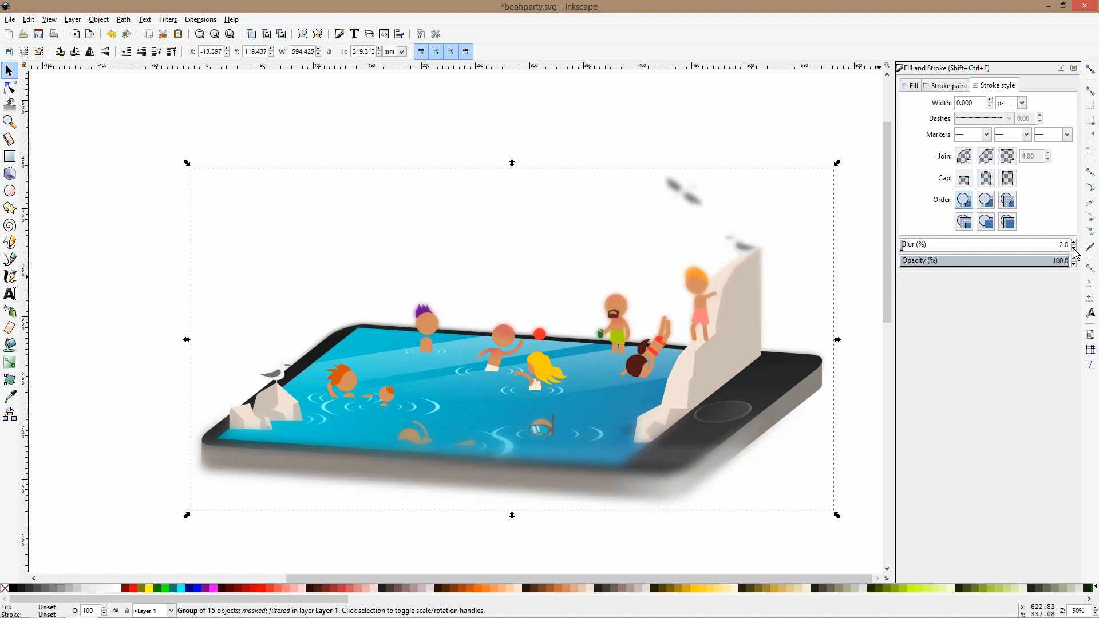
Try moving the front blurred group away from the tablet, then undo the move.
left_click(504, 127)
left_click(596, 481)
left_click_drag(595, 480, 242, 373)
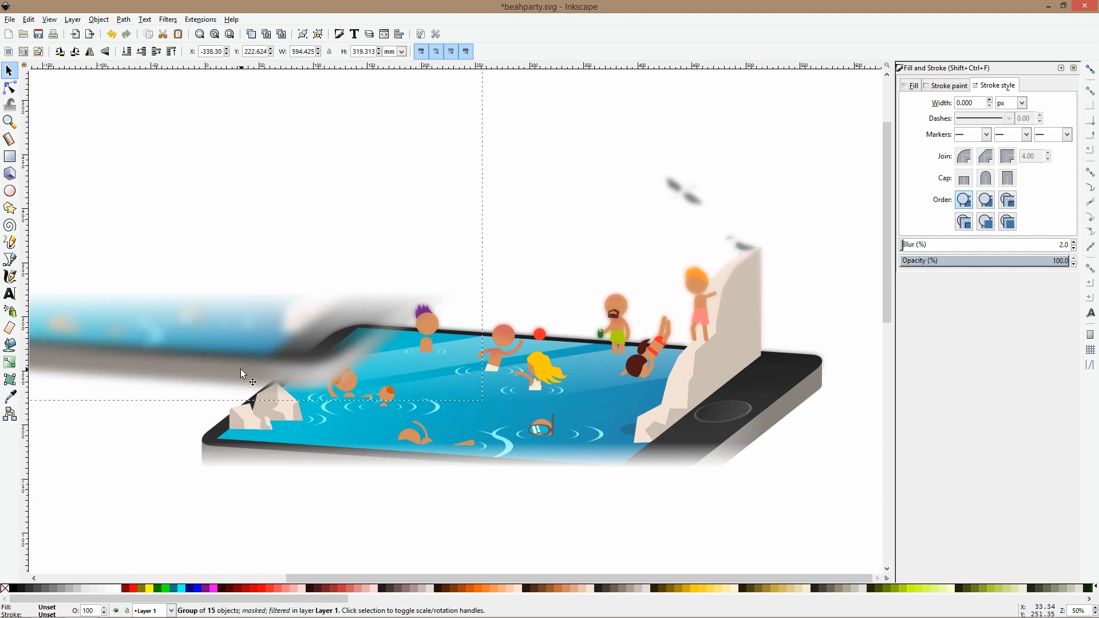
key("ctrl+z")
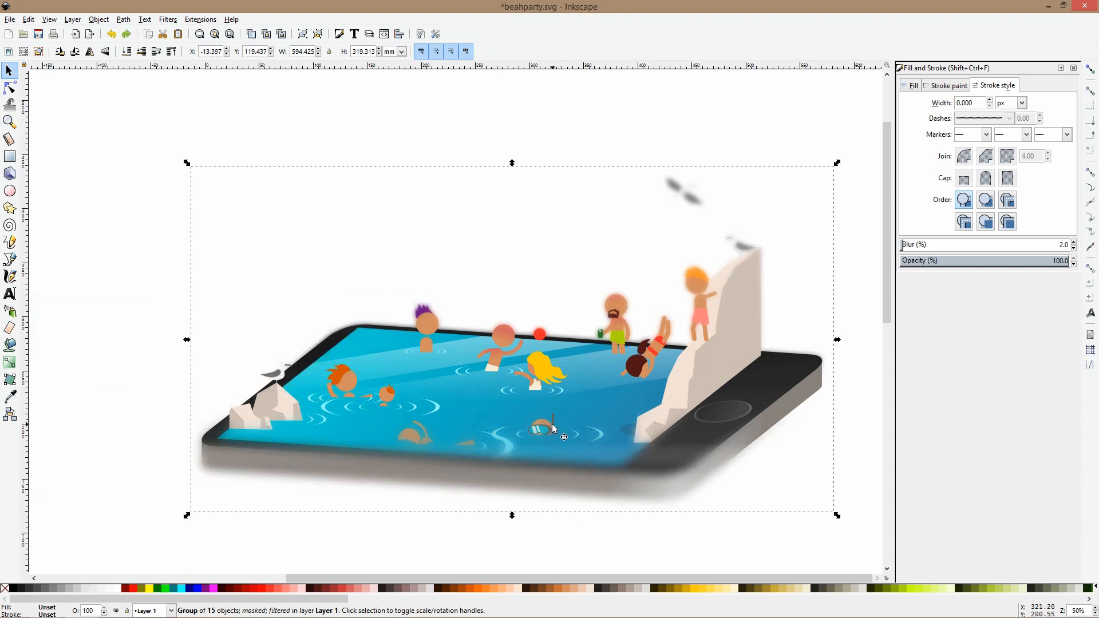
Send the front blurred group to the bottom of the stack and release the sharp group's mask.
left_click(454, 385)
key("End")
left_click(454, 386)
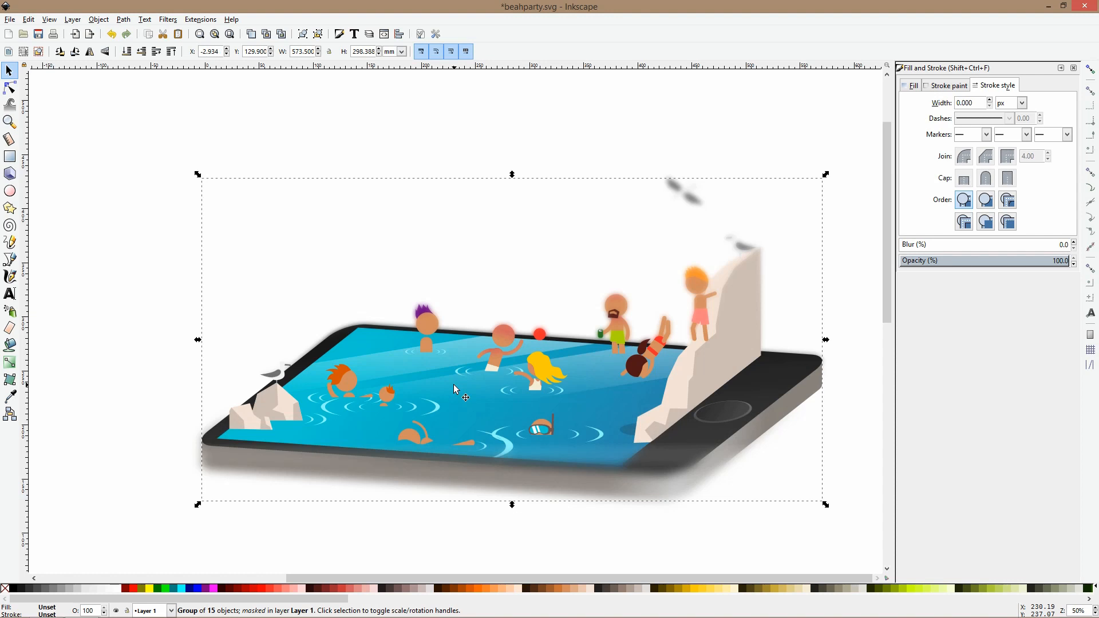
right_click(455, 386)
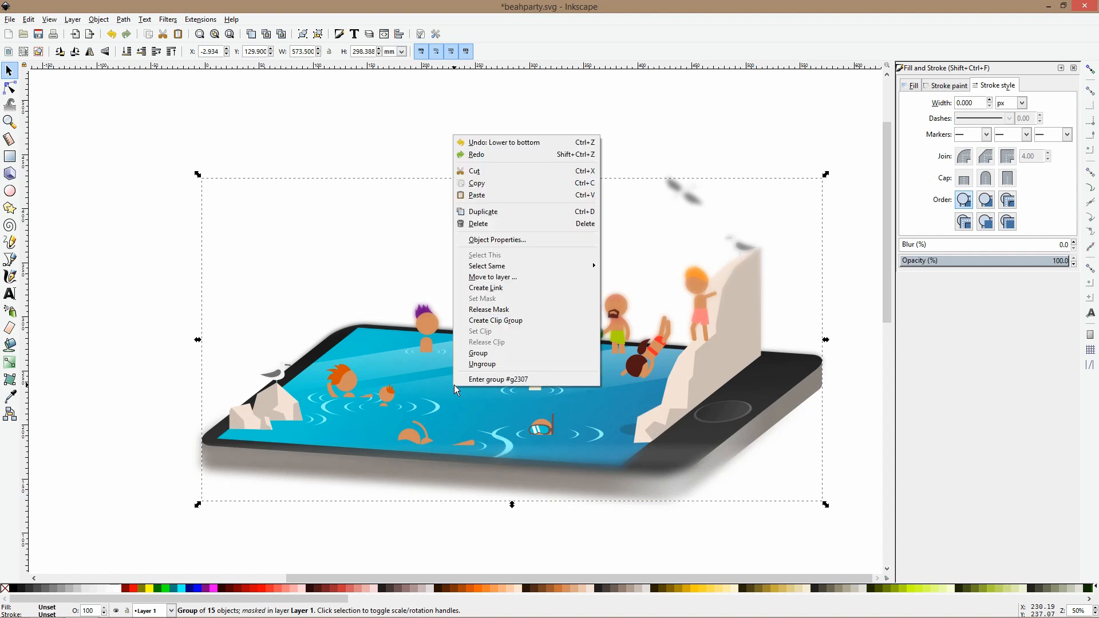
left_click(490, 311)
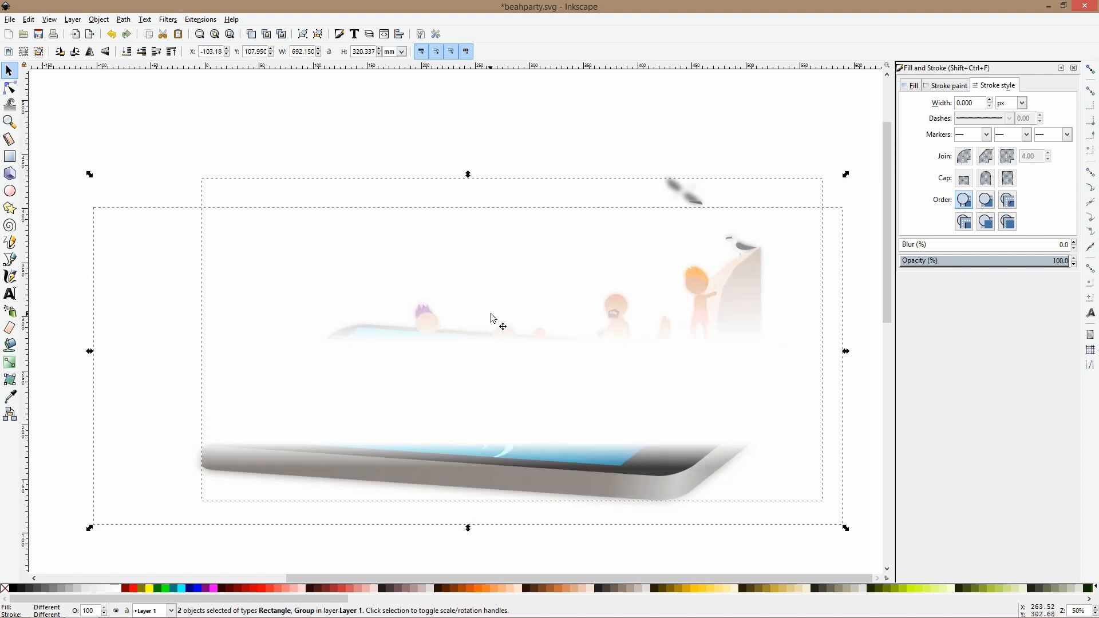
Shorten the mask rectangle's gradient to run from the rear swimmers to the tablet's front edge and readjust its two white stops.
key("n")
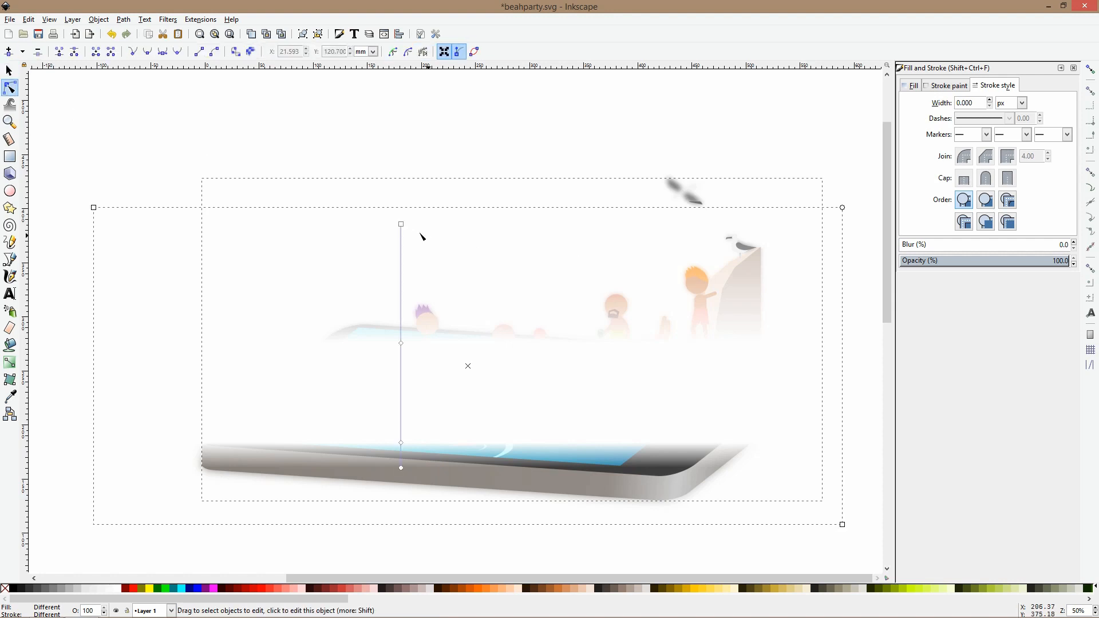
left_click_drag(401, 225, 405, 301)
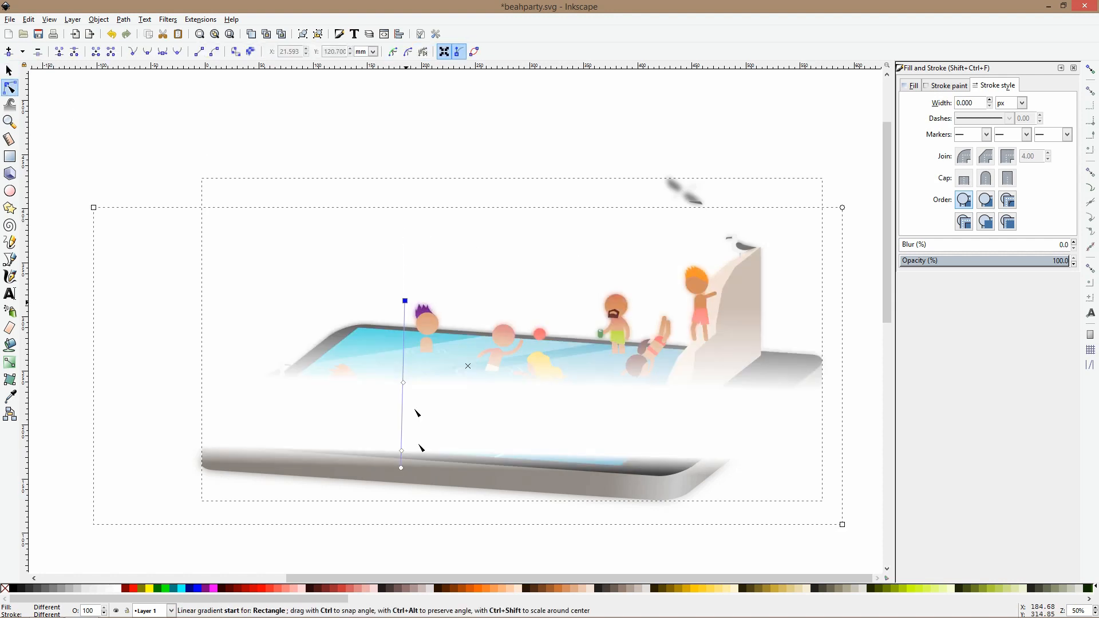
left_click_drag(401, 468, 405, 451)
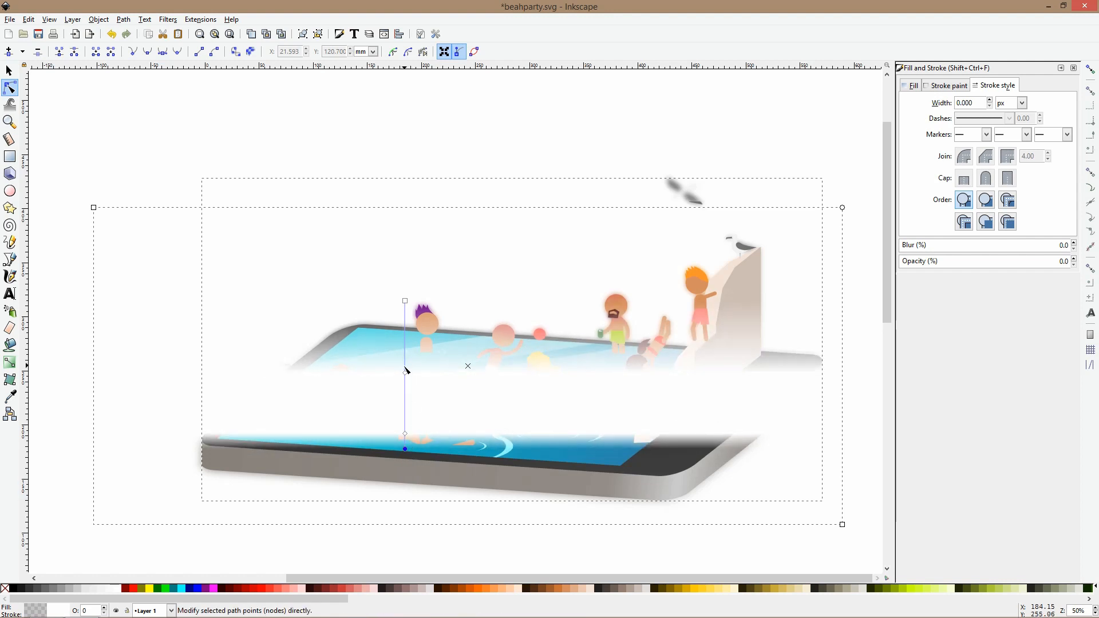
left_click_drag(405, 373, 404, 339)
left_click_drag(405, 301, 406, 346)
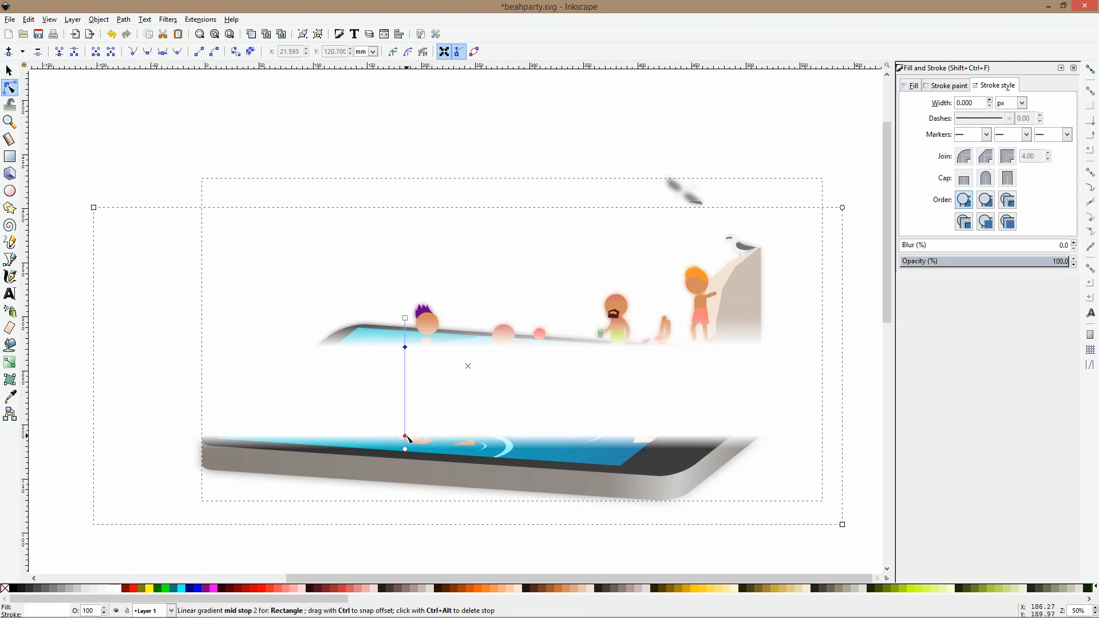
left_click_drag(406, 435, 406, 428)
key("s")
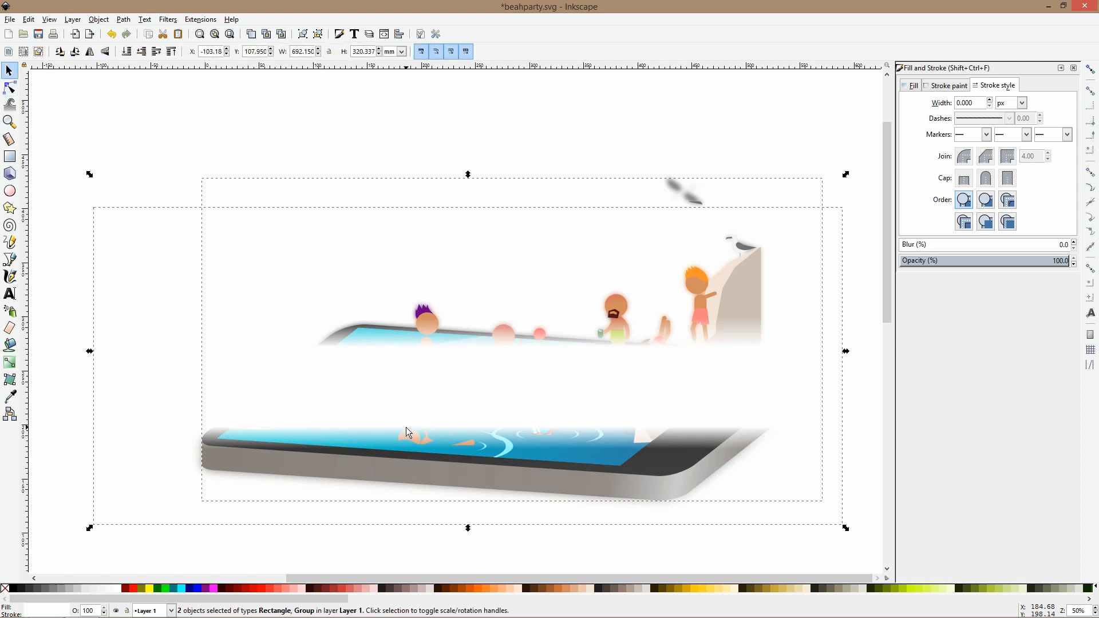
Set the adjusted gradient rectangle as the sharp group's mask and clear the selection.
right_click(576, 386)
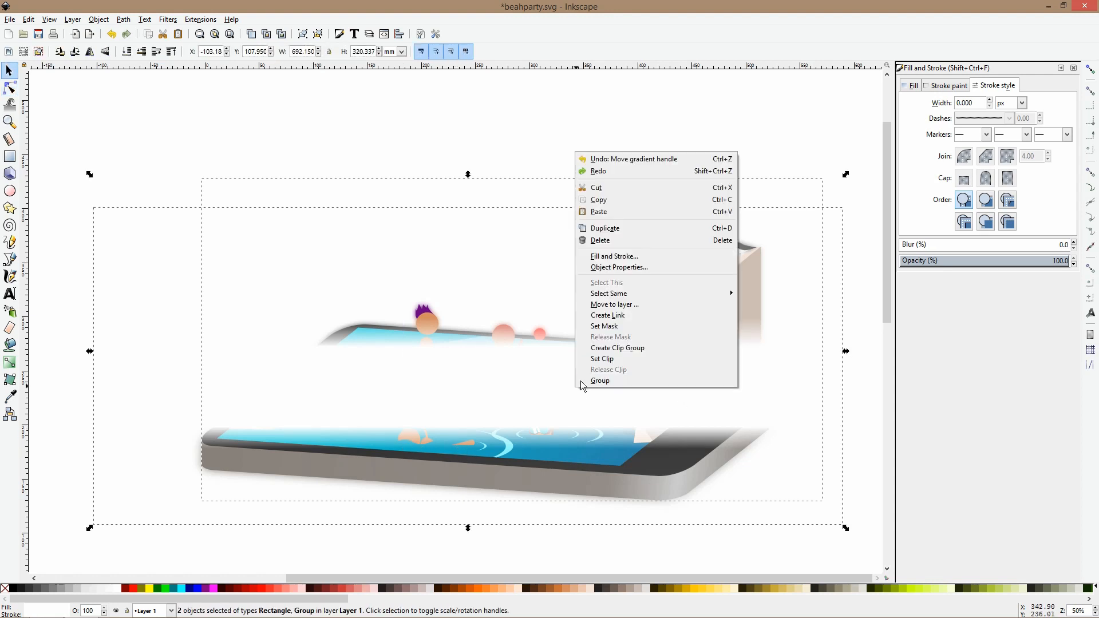
left_click(603, 325)
left_click(500, 140)
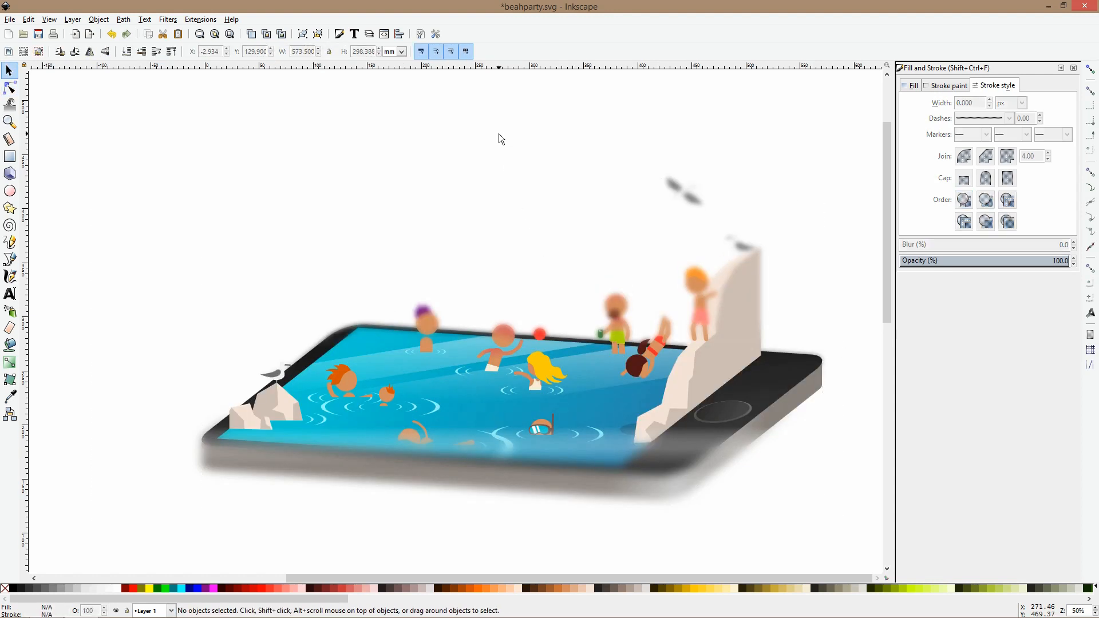
Set the back blurred group's blur to 0.5%, then select the sharp masked group.
scroll(499, 140, "down", 2, "ctrl")
scroll(499, 135, "up", 3)
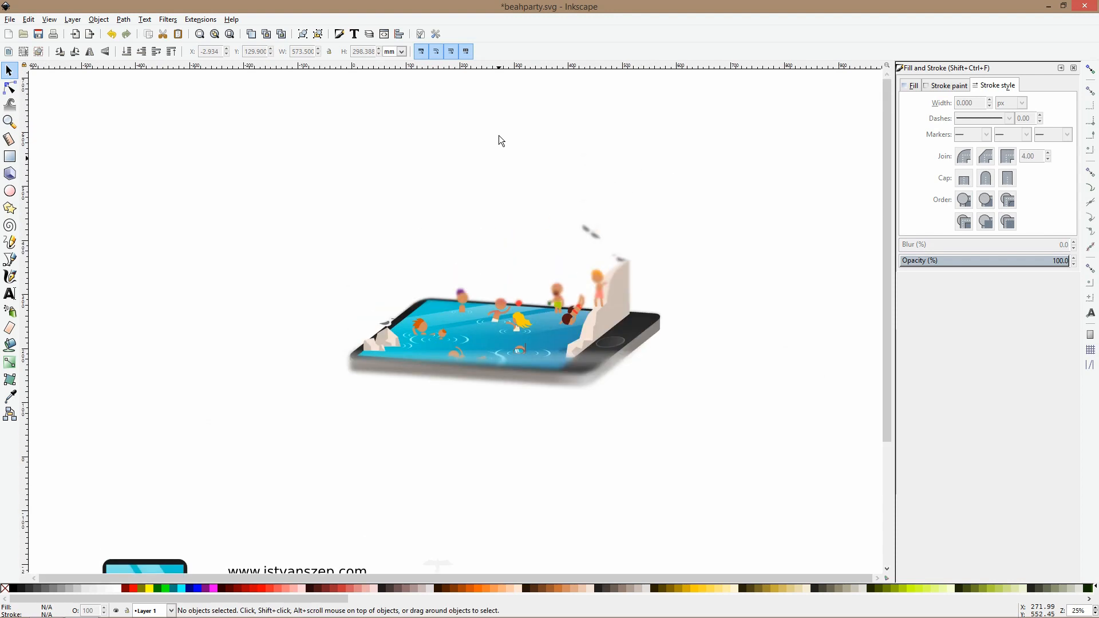
scroll(562, 217, "up", 1, "ctrl")
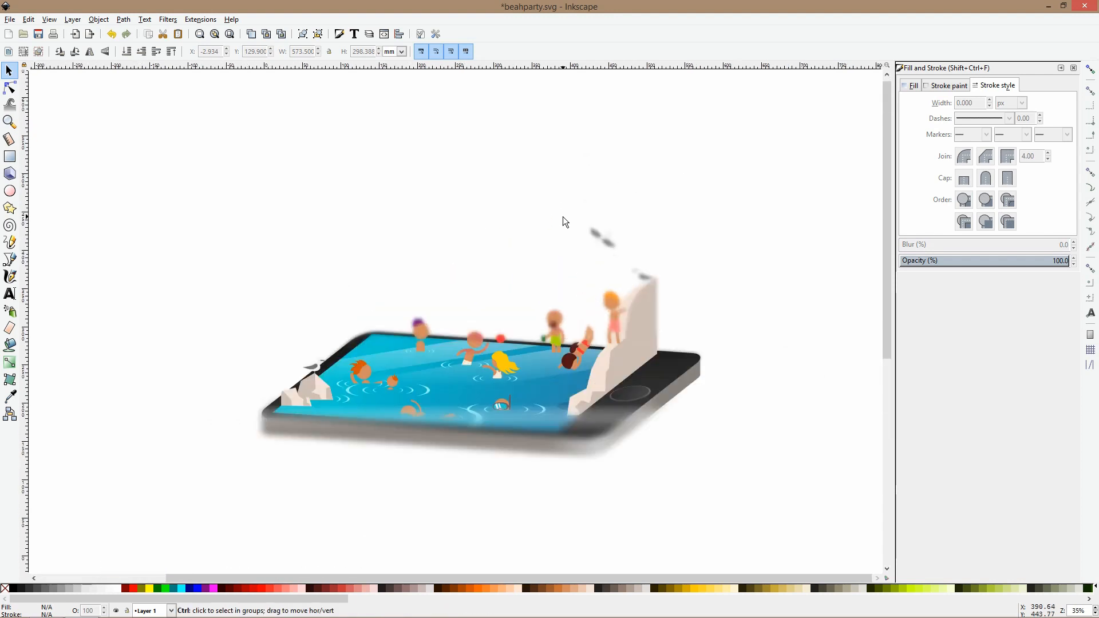
left_click(601, 239)
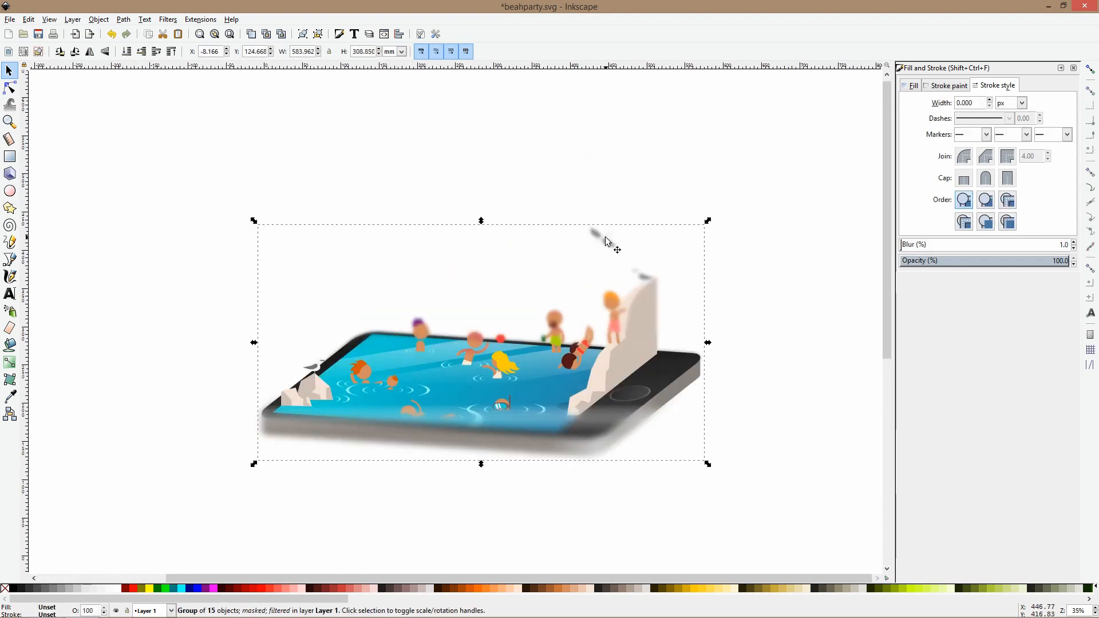
left_click(1074, 248)
type("5")
key("Return")
left_click(765, 259)
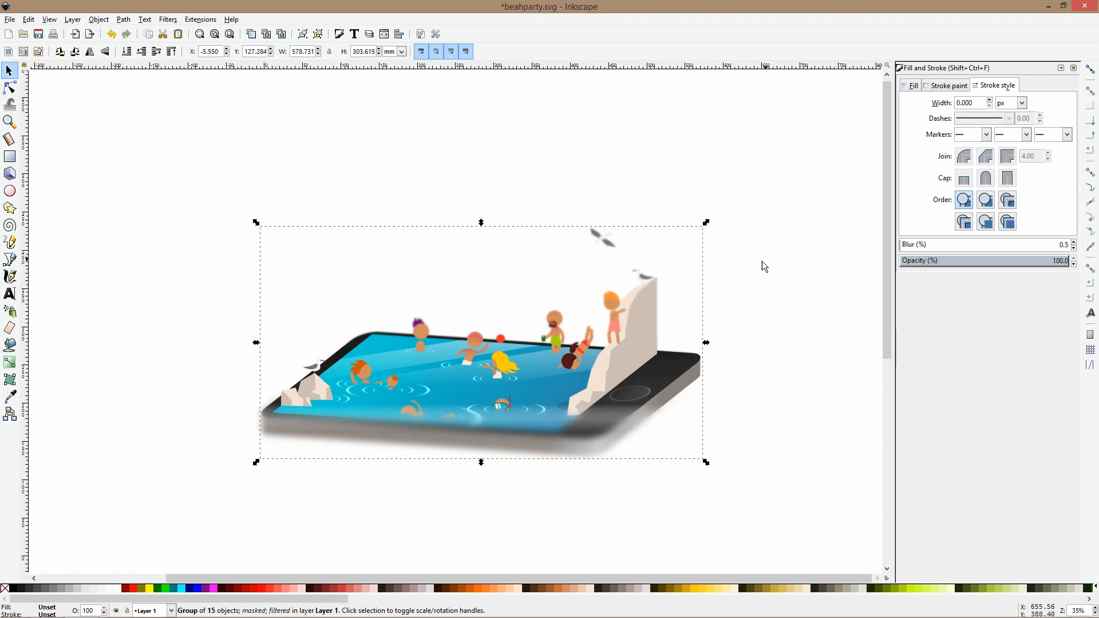
left_click(468, 439)
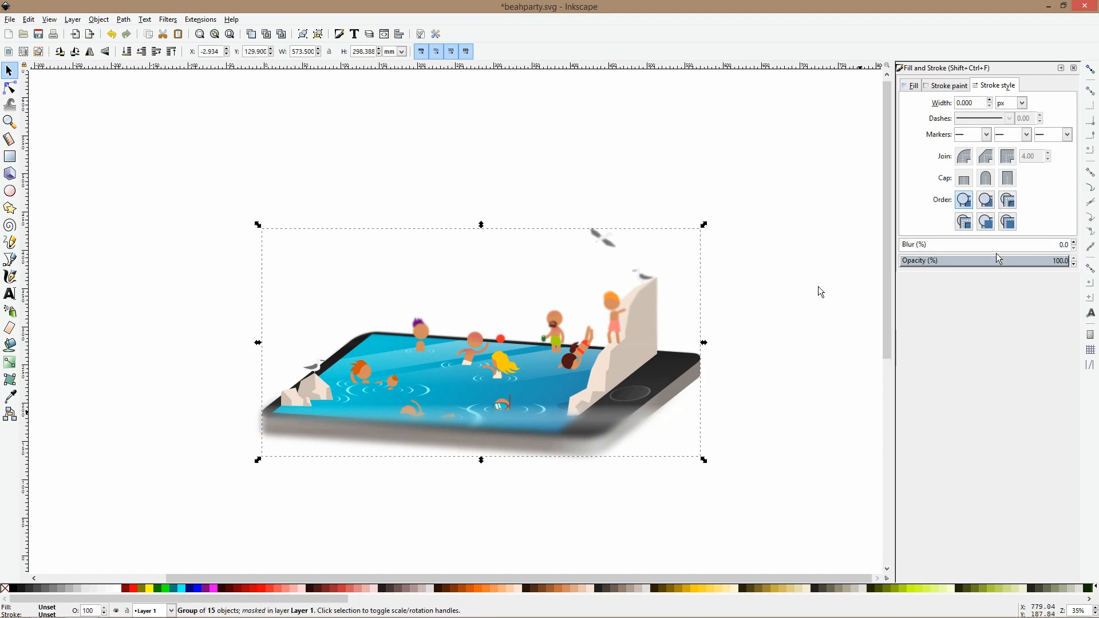
Pick out the front blurred group from the stacked copies, set its blur to 1.0%, and clear the selection.
left_click(587, 442)
key("Escape")
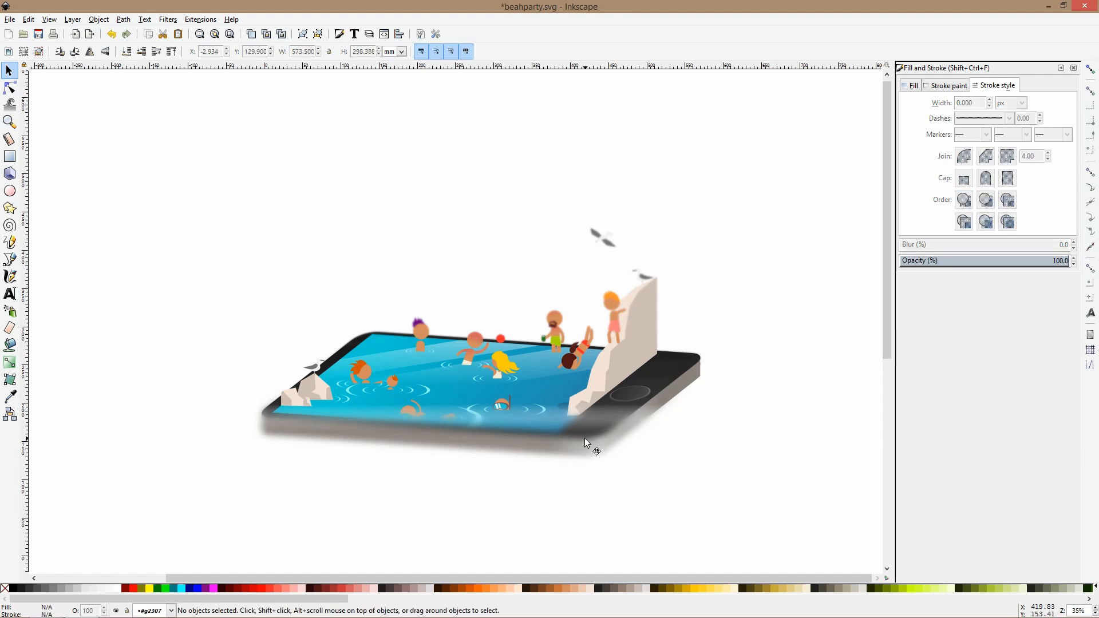
left_click(608, 449)
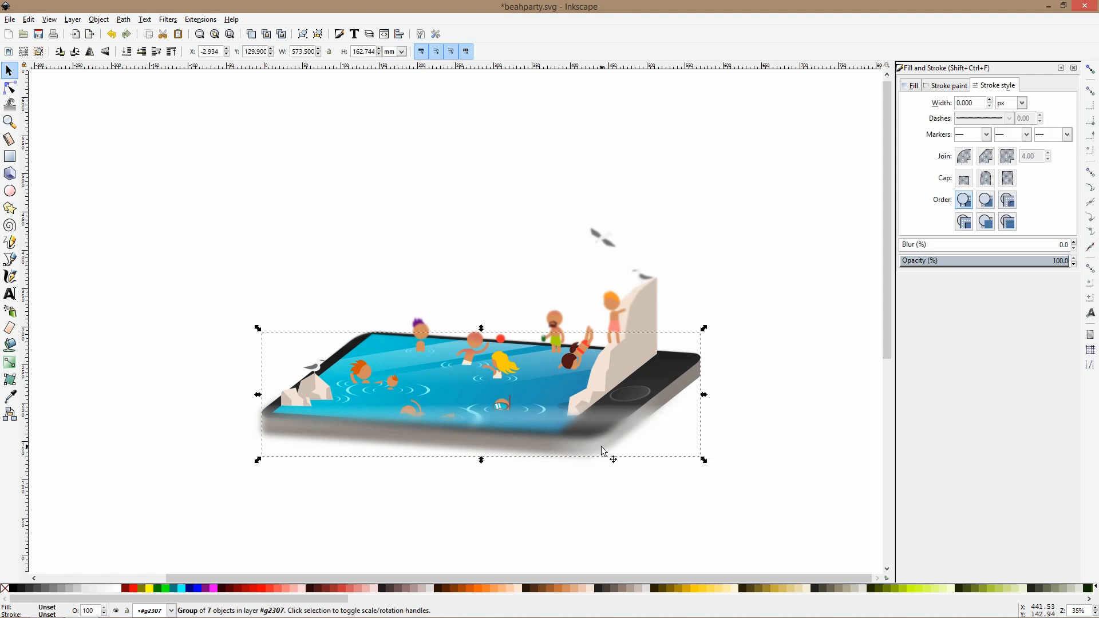
left_click(606, 479)
left_click(596, 456)
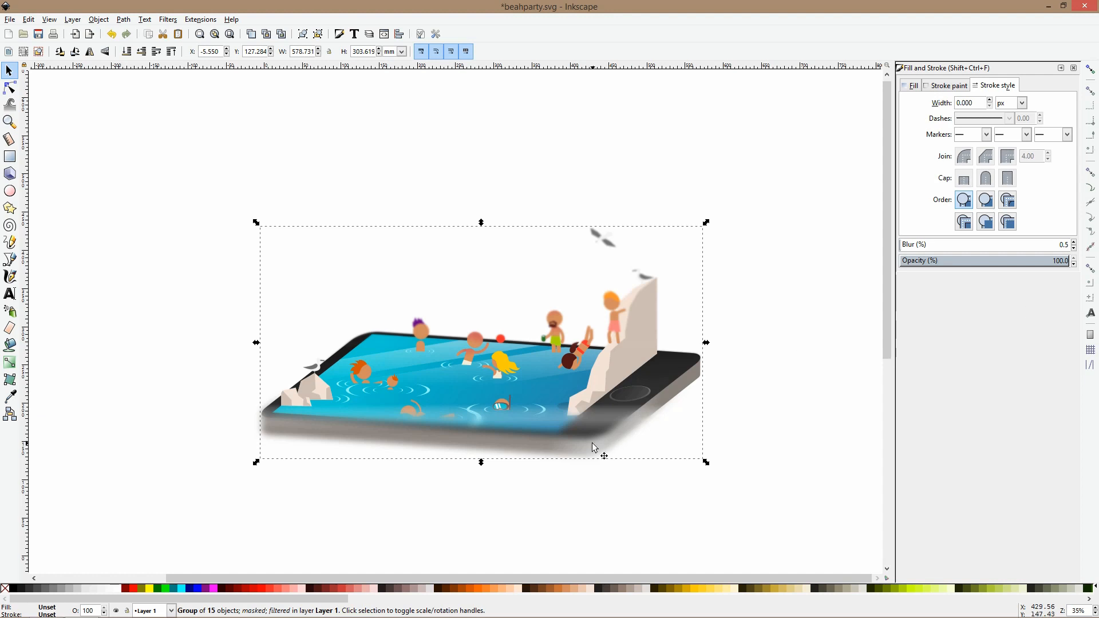
left_click(592, 444, "alt")
left_click(1074, 257)
left_click(709, 302)
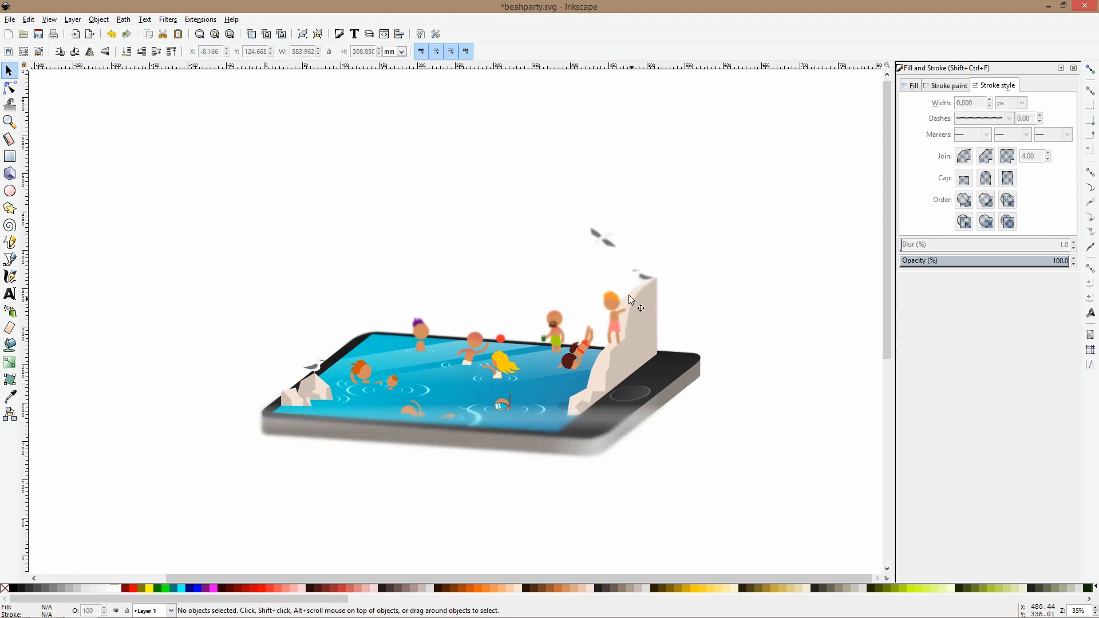
Try moving the dark gradient rectangle inside the sharp group and the whole sharp group, undoing each move.
scroll(671, 294, "up", 2)
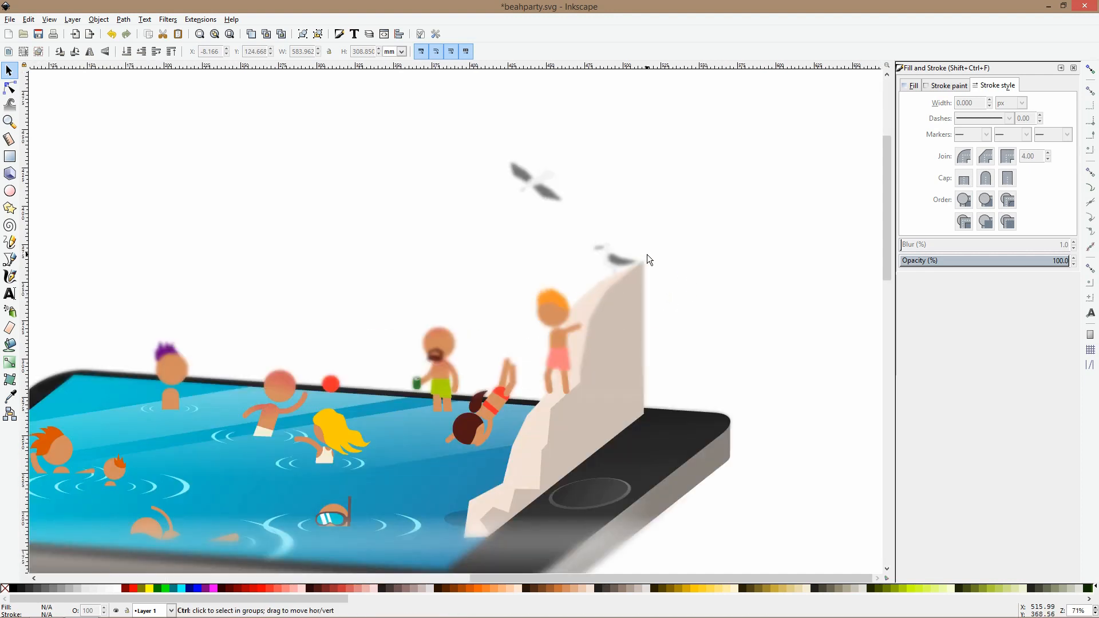
scroll(555, 297, "down", 1)
scroll(540, 372, "down", 2)
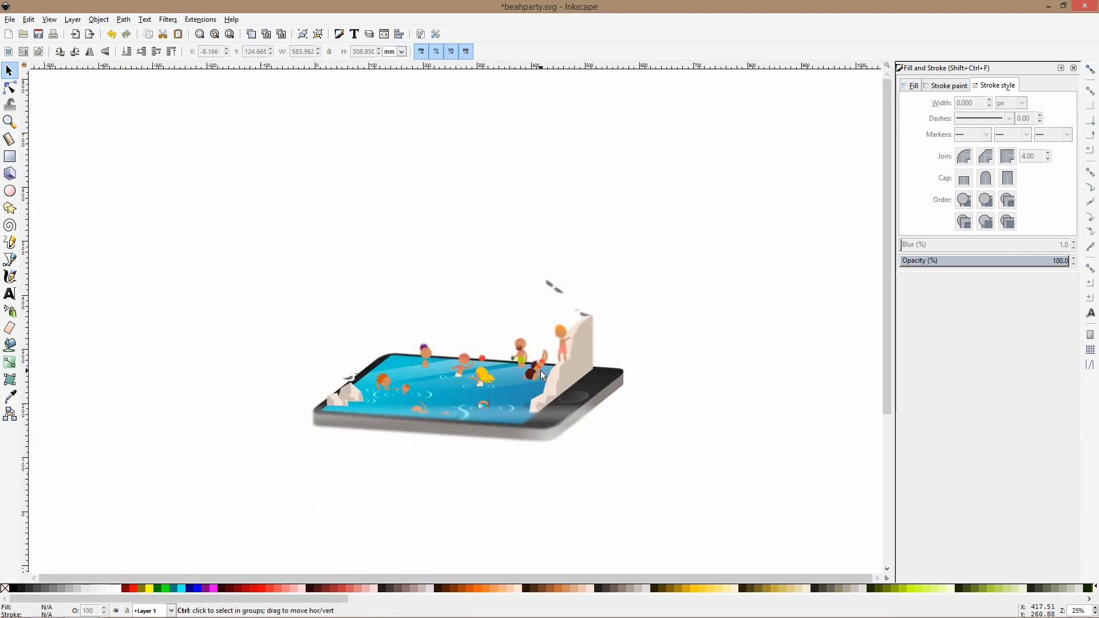
scroll(540, 371, "down", 3)
scroll(540, 371, "up", 3)
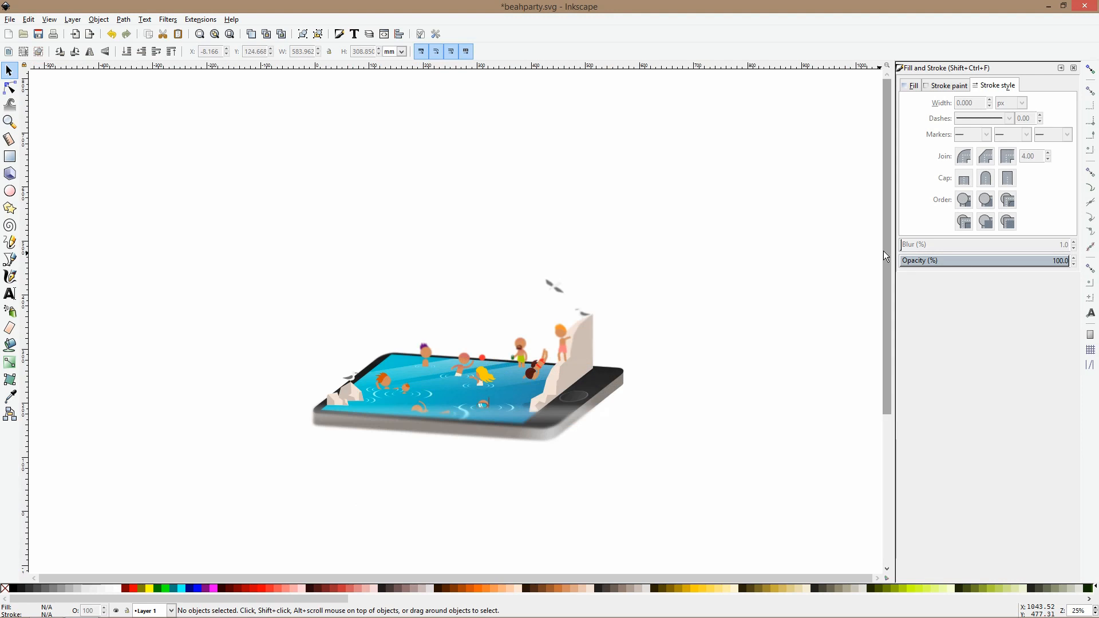
scroll(558, 414, "up", 2)
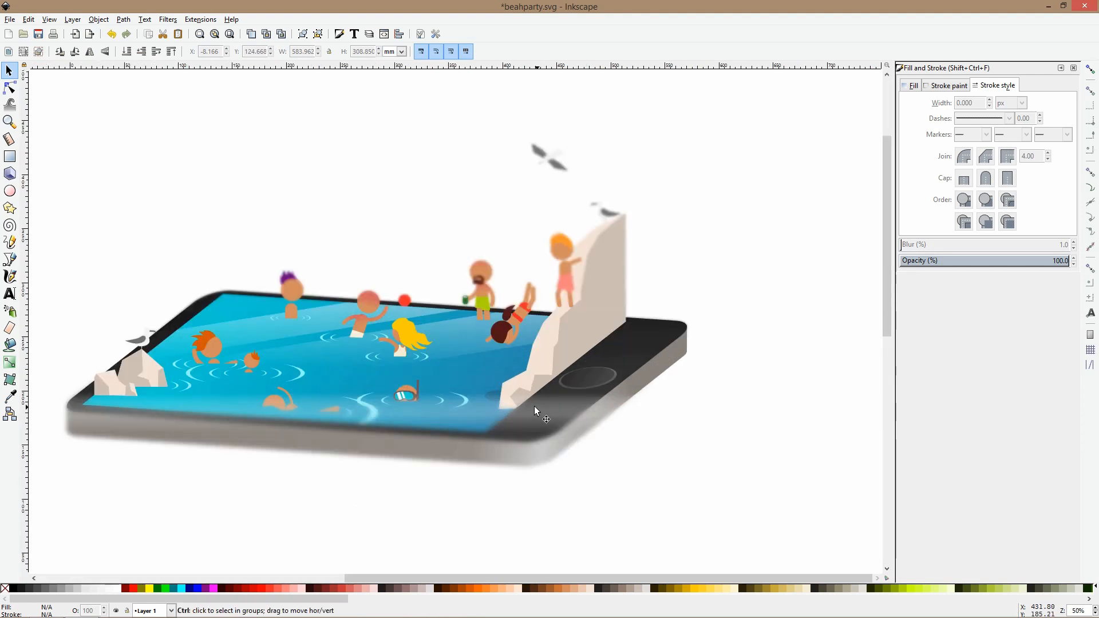
scroll(538, 409, "up", 2)
left_click(538, 410, "ctrl")
left_click_drag(577, 408, 562, 277)
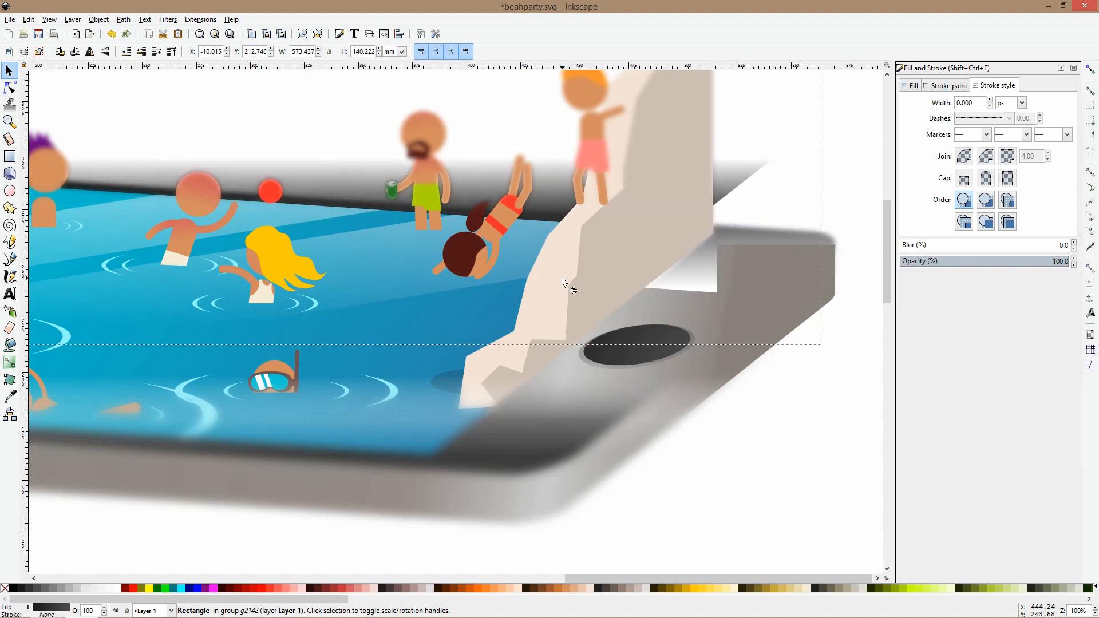
left_click(593, 403)
key("ctrl+z")
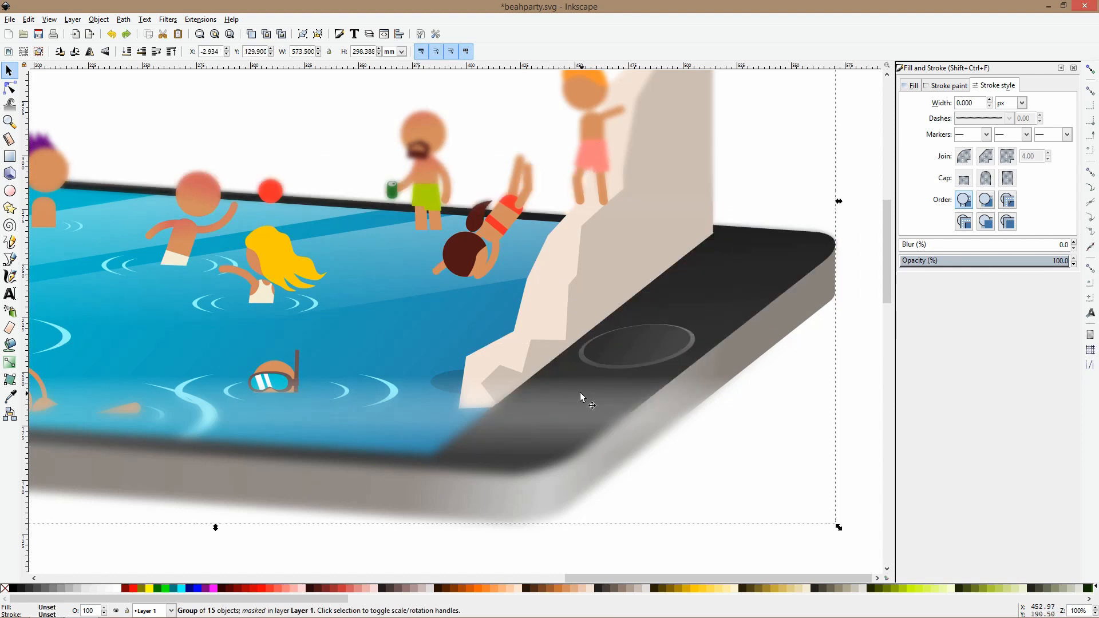
left_click_drag(579, 392, 589, 318)
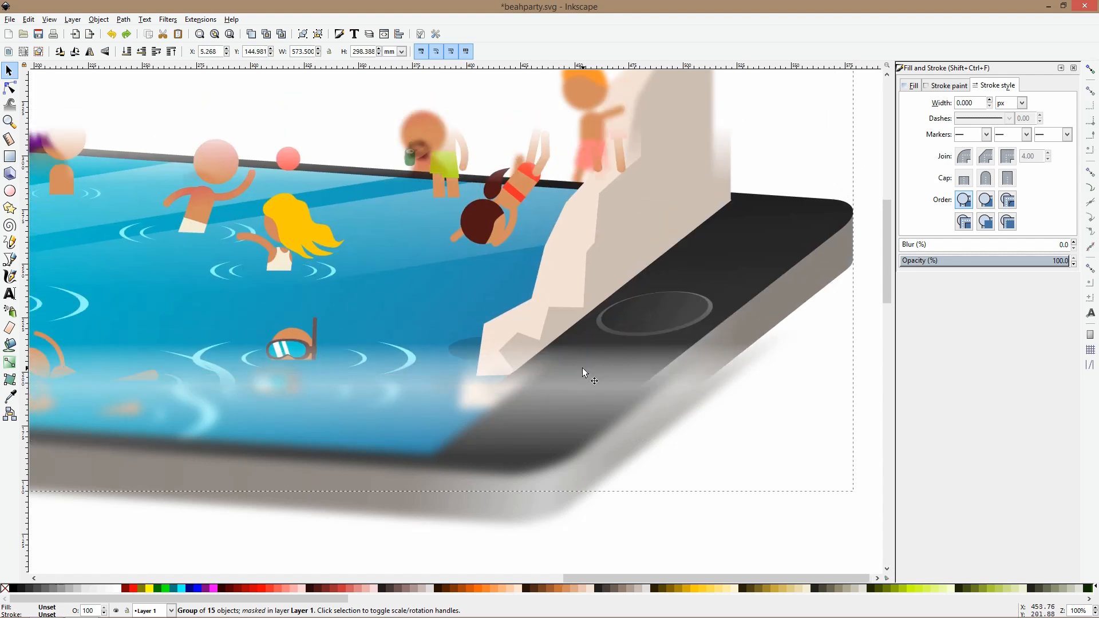
key("ctrl+z")
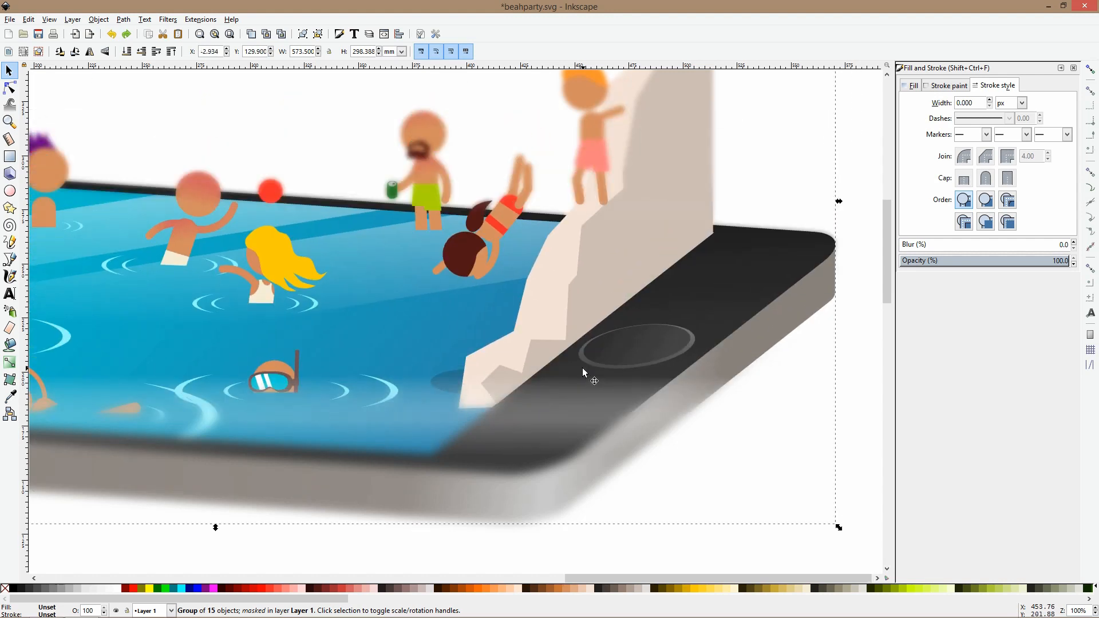
Enter the sharp group, try repositioning the gradient on the tablet's dark face, and undo the change.
double_click(722, 293)
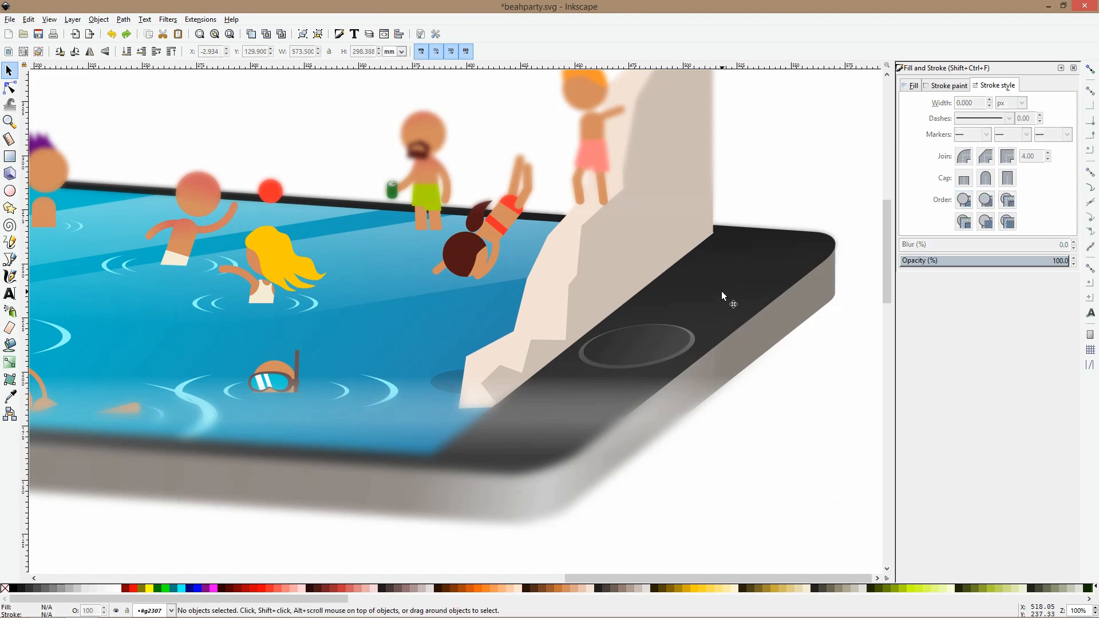
left_click(9, 396)
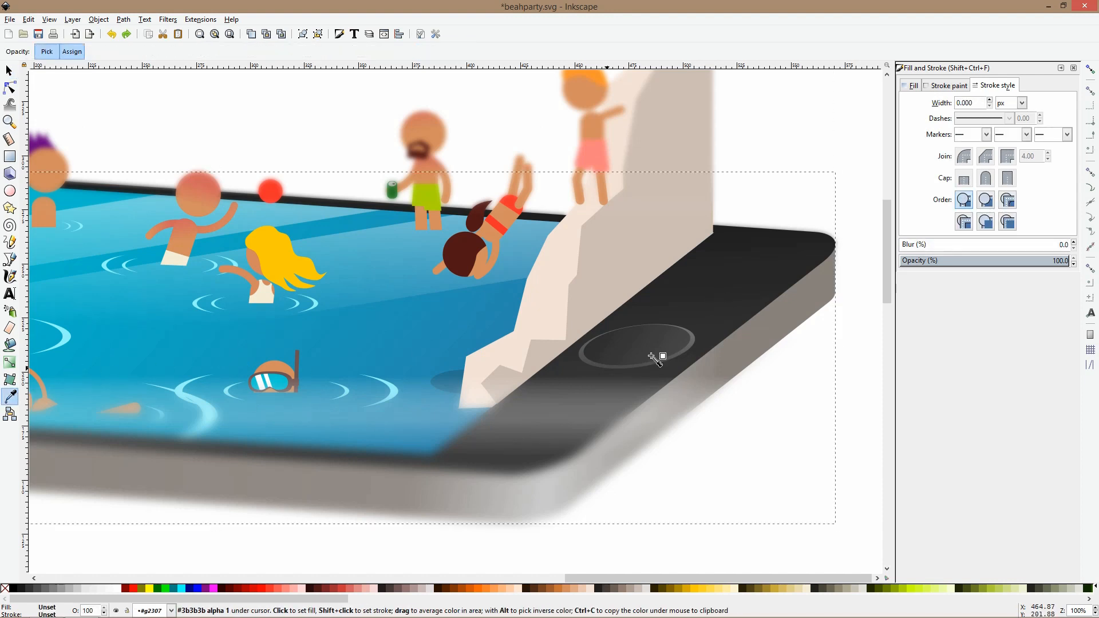
left_click(9, 87)
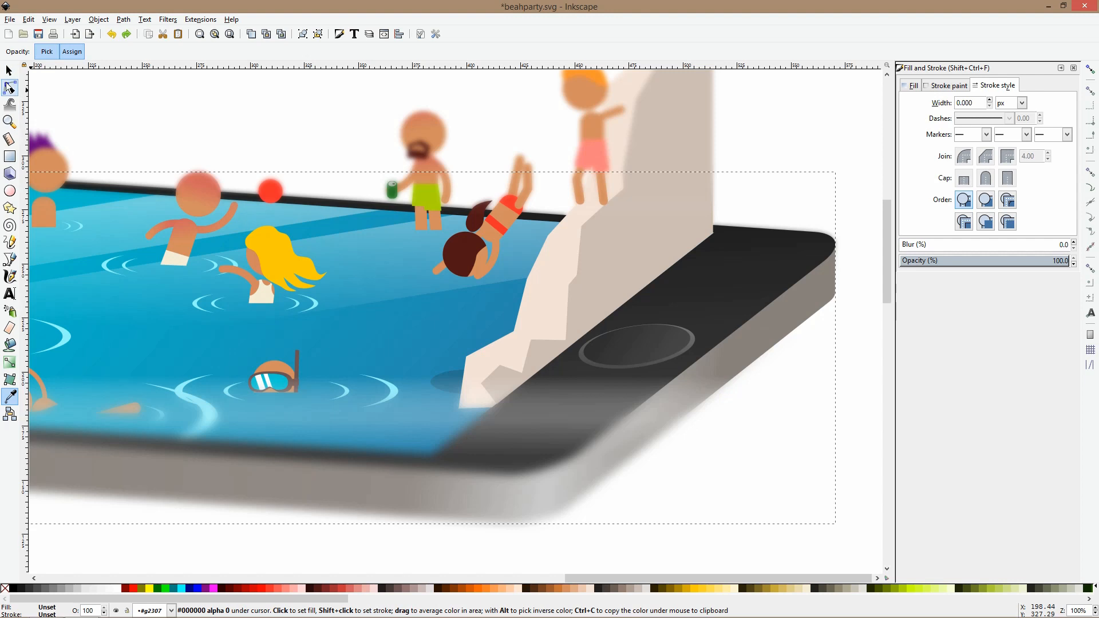
left_click(676, 310)
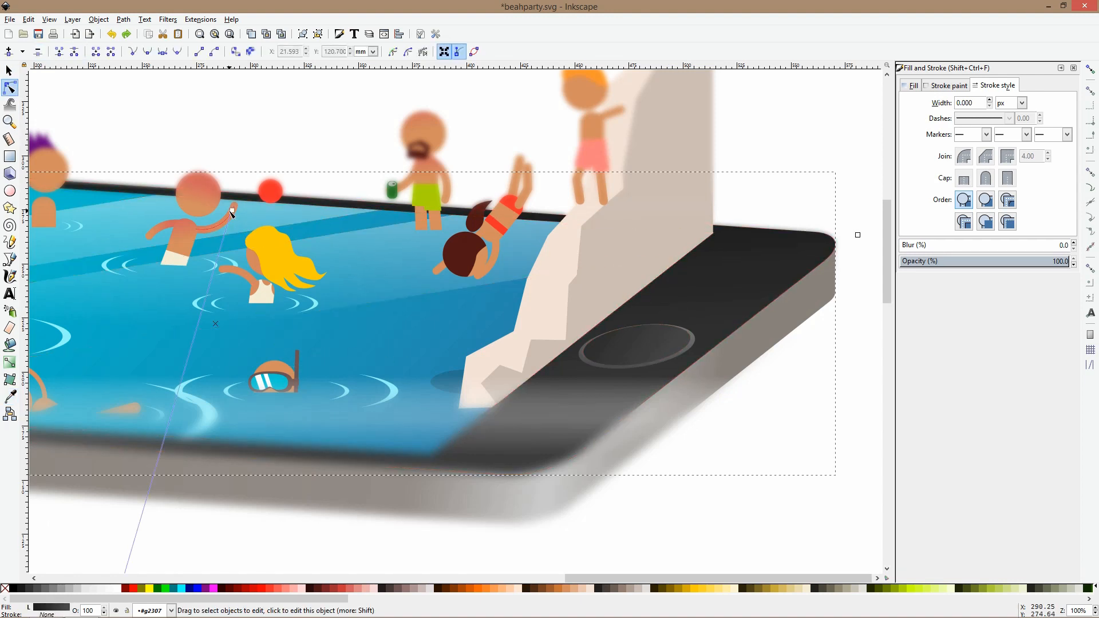
left_click_drag(233, 213, 232, 258)
left_click_drag(231, 349, 212, 409)
left_click_drag(210, 509, 211, 509)
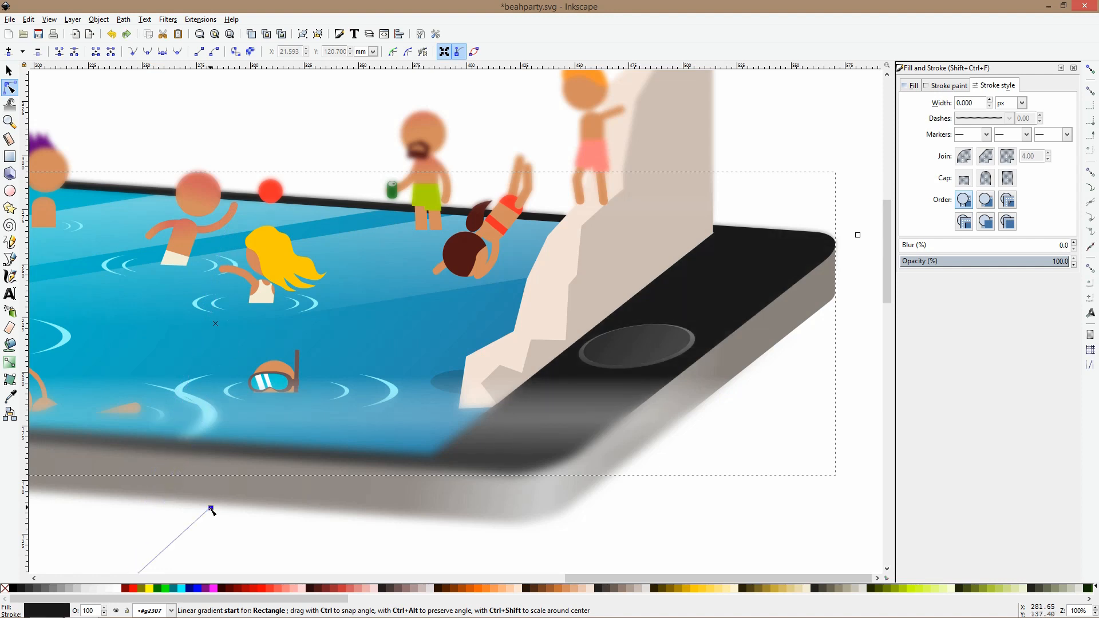
key("ctrl+z")
key("s")
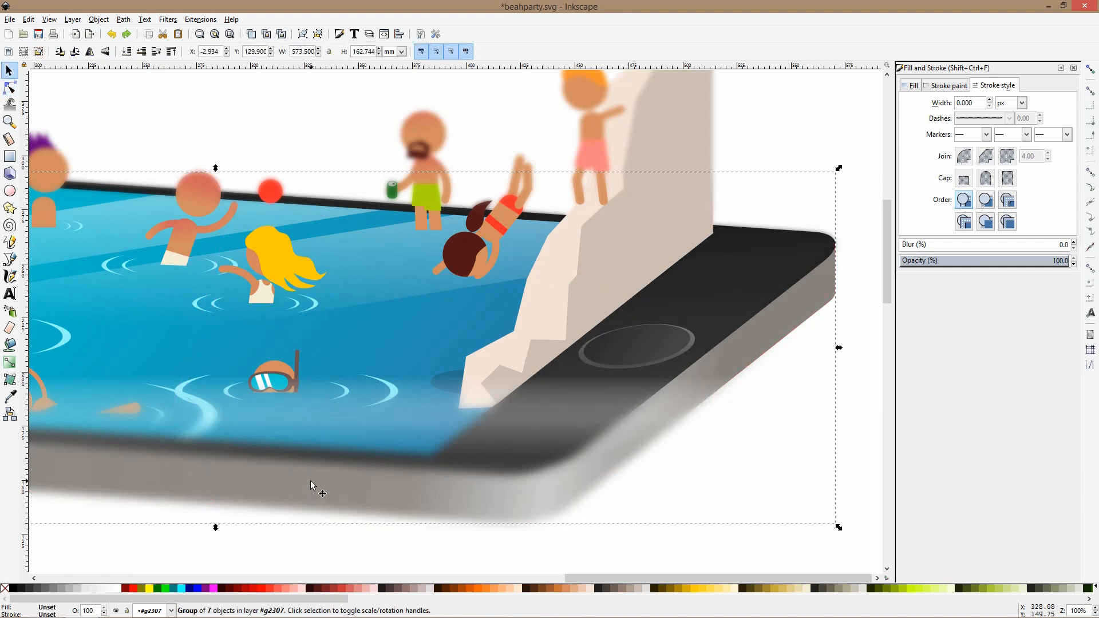
Try moving the back blurred group beneath the sharp one and undo the move.
scroll(483, 446, "down", 2)
left_click(474, 474, "alt")
left_click_drag(474, 473, 466, 379)
left_click_drag(517, 458, 475, 497)
key("ctrl+z")
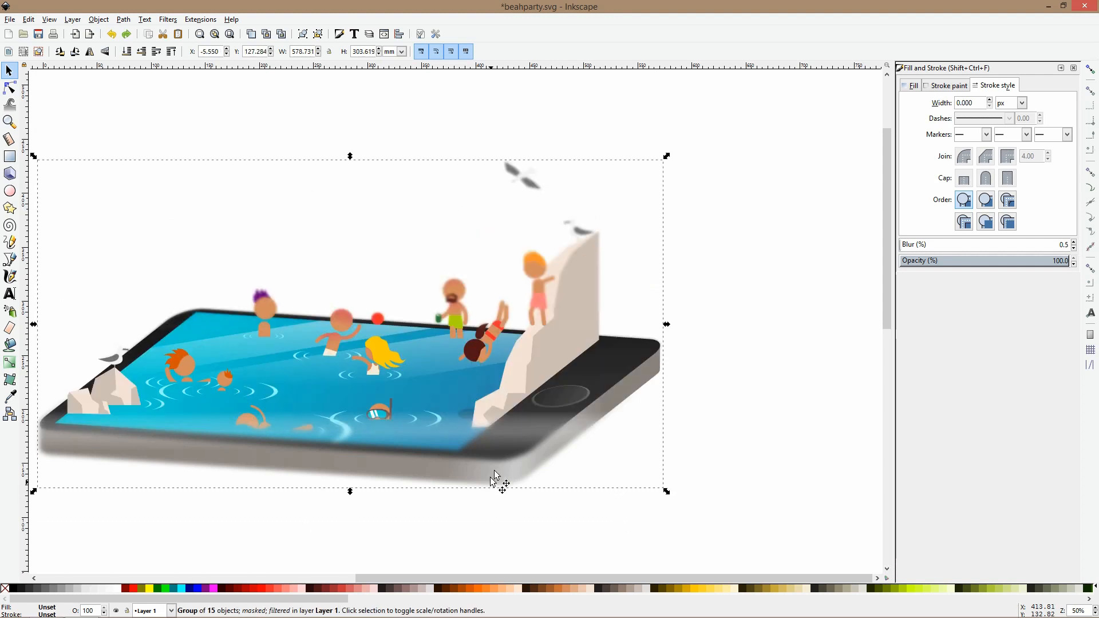
Release the sharp group's mask and extend the mask rectangle's gradient end down toward the tablet's front edge.
scroll(591, 372, "up", 1)
scroll(614, 373, "down", 1)
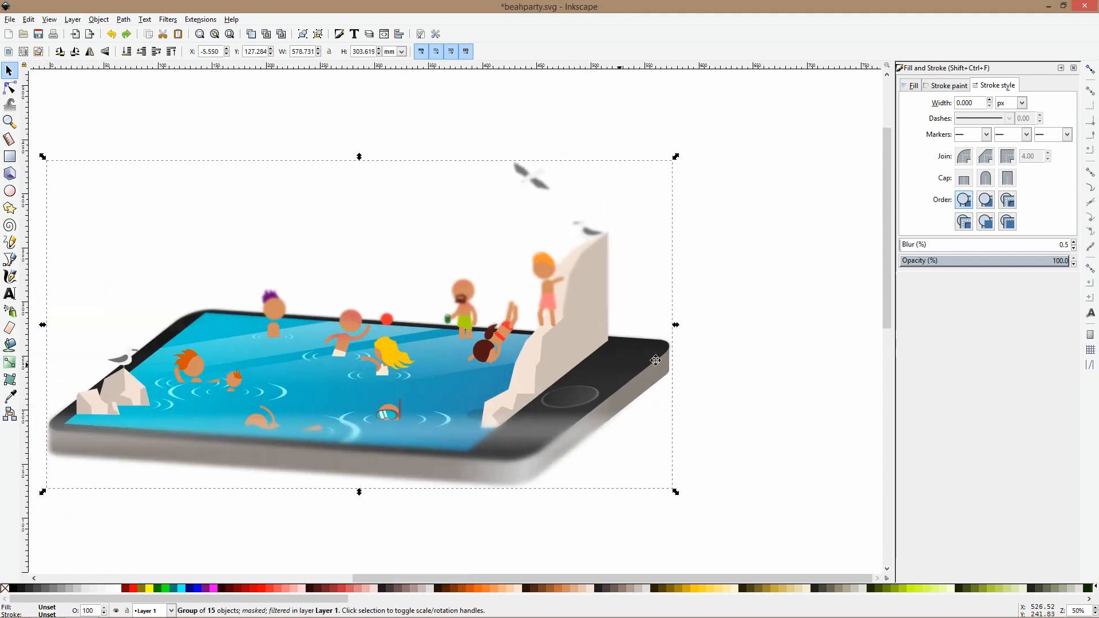
scroll(738, 342, "up", 1)
key("ctrl")
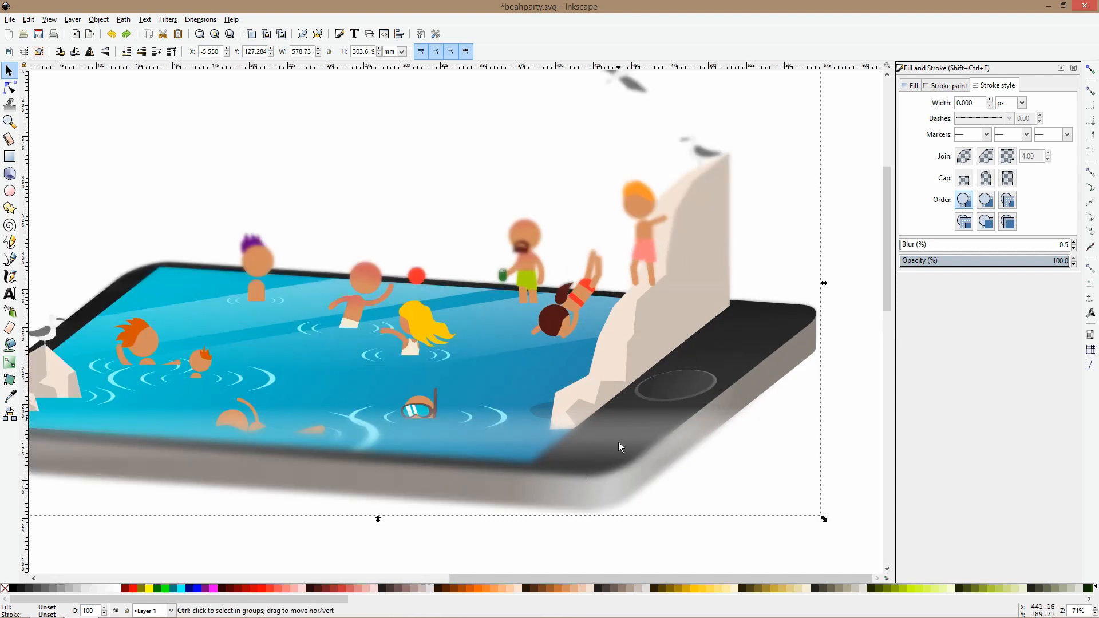
key("ctrl+z")
right_click(613, 452)
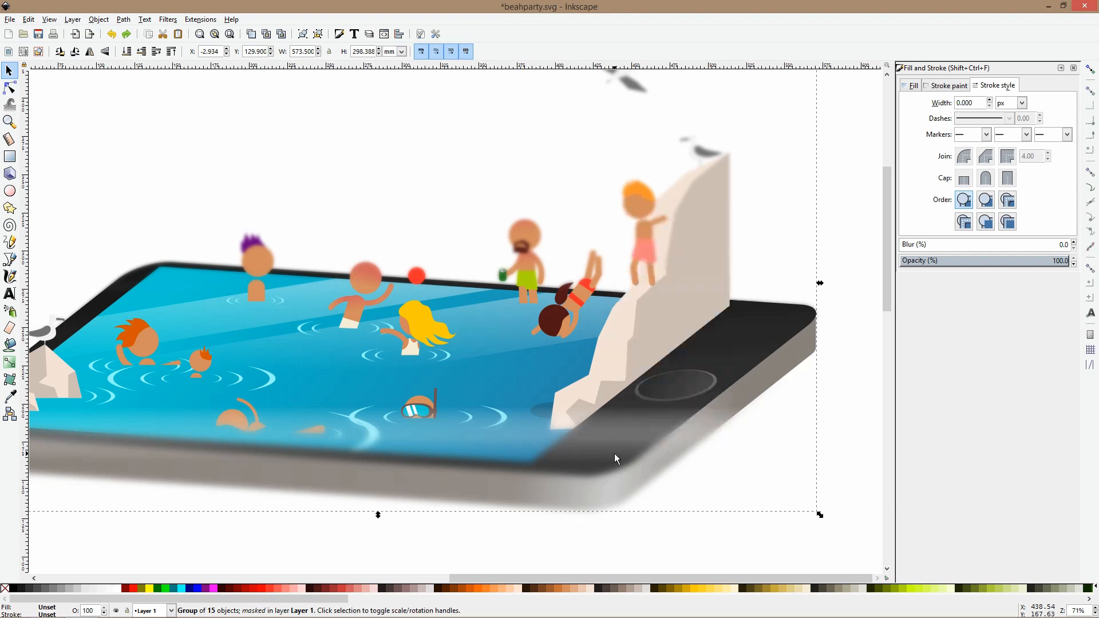
left_click(650, 378)
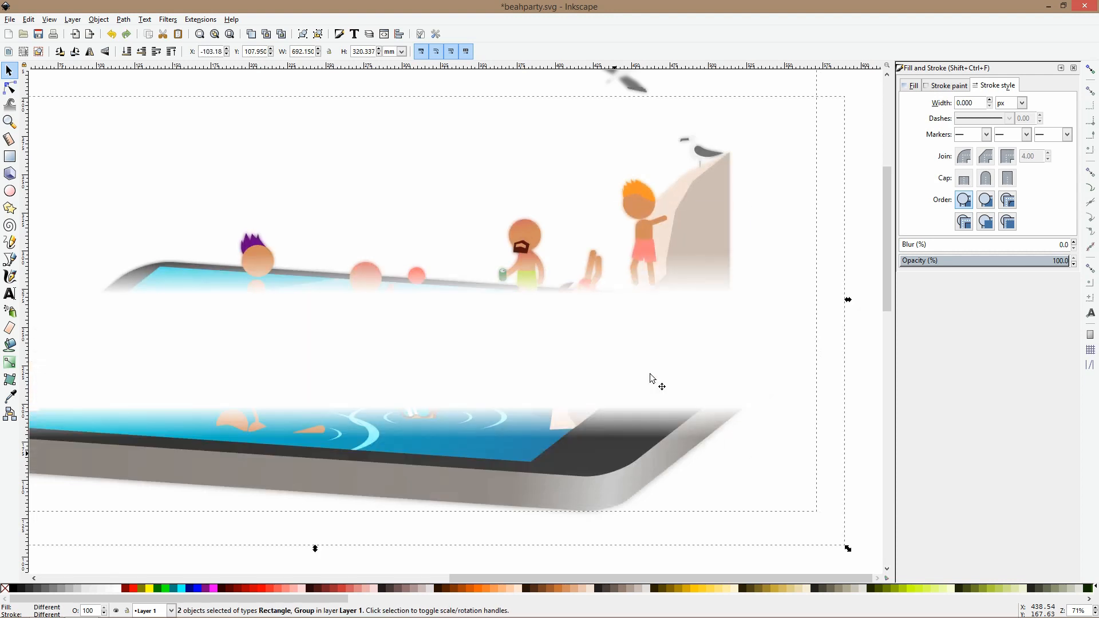
left_click(9, 89)
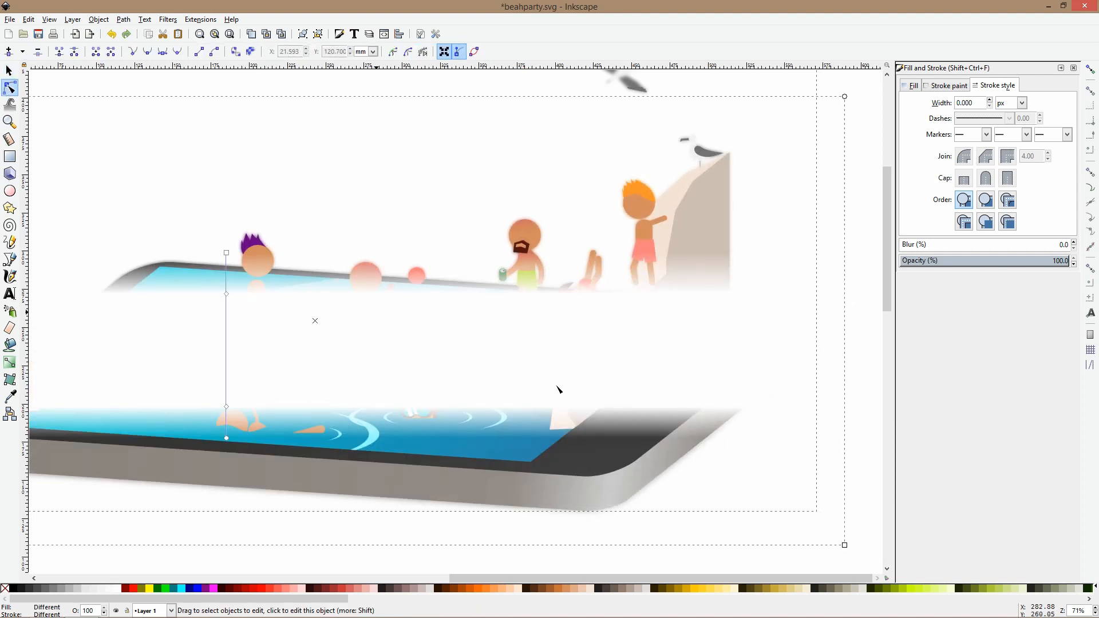
left_click_drag(234, 438, 230, 464)
key("s")
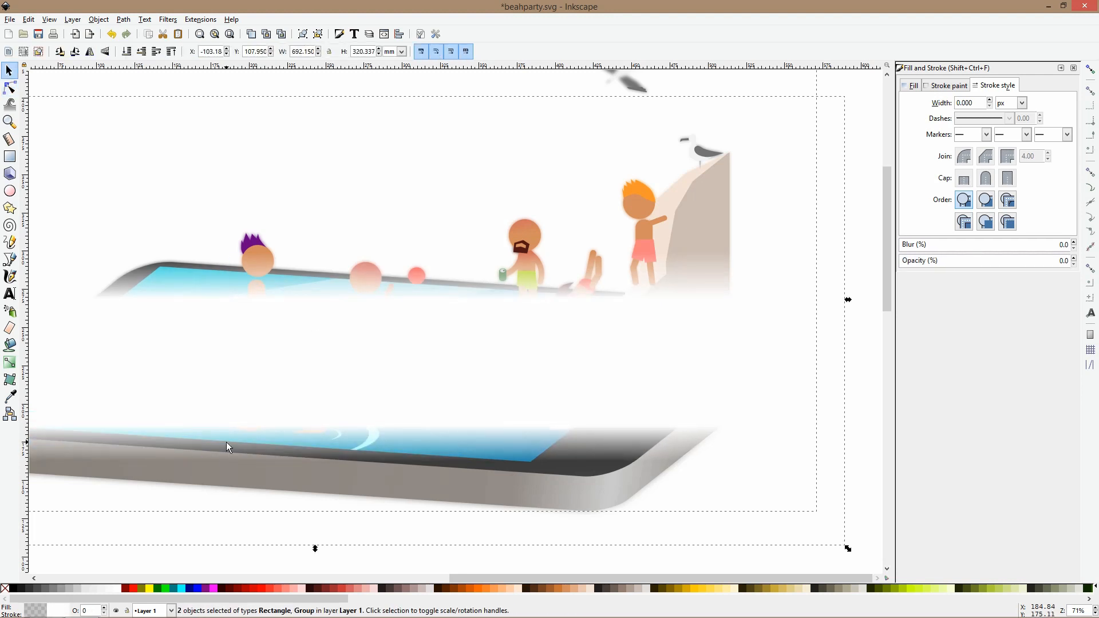
Apply the extended gradient rectangle as the sharp group's mask and deselect it.
right_click(341, 417)
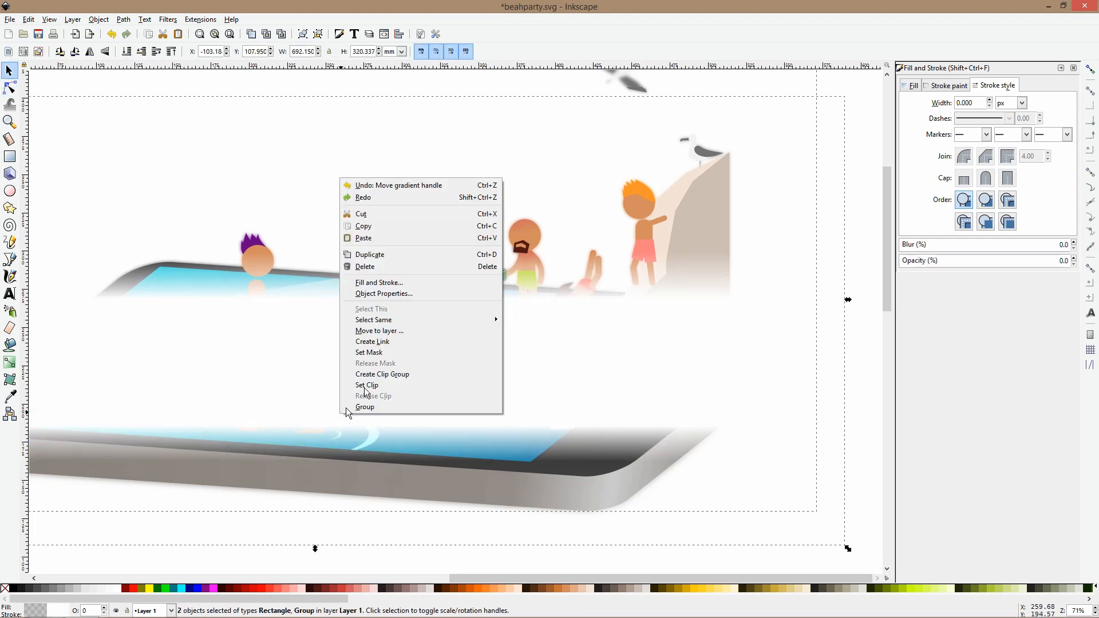
left_click(380, 353)
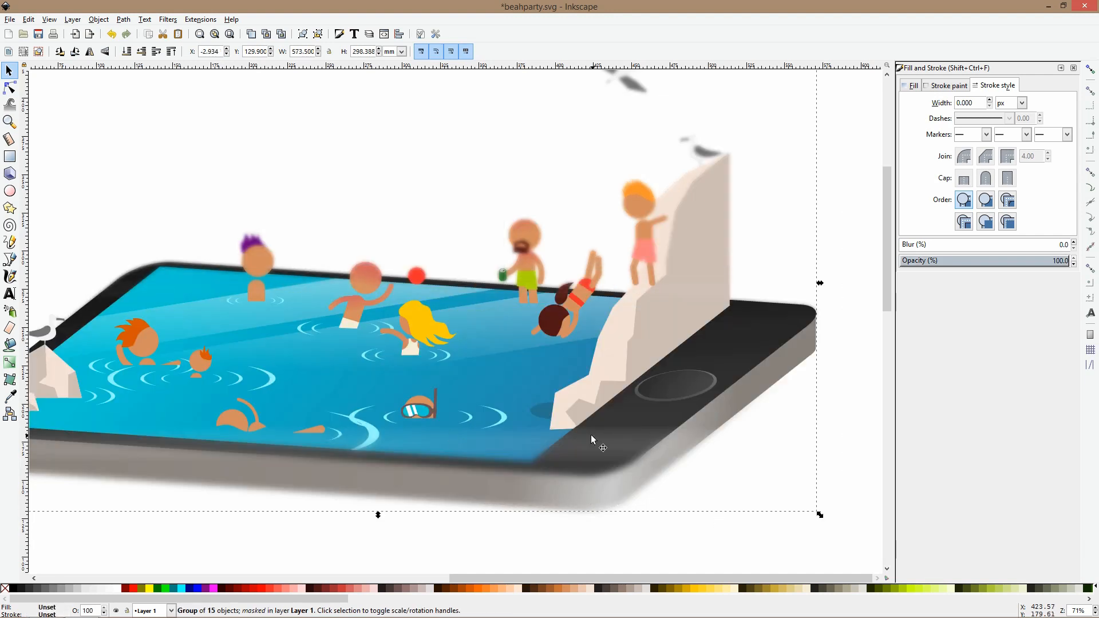
scroll(610, 447, "down", 4)
scroll(597, 431, "up", 4)
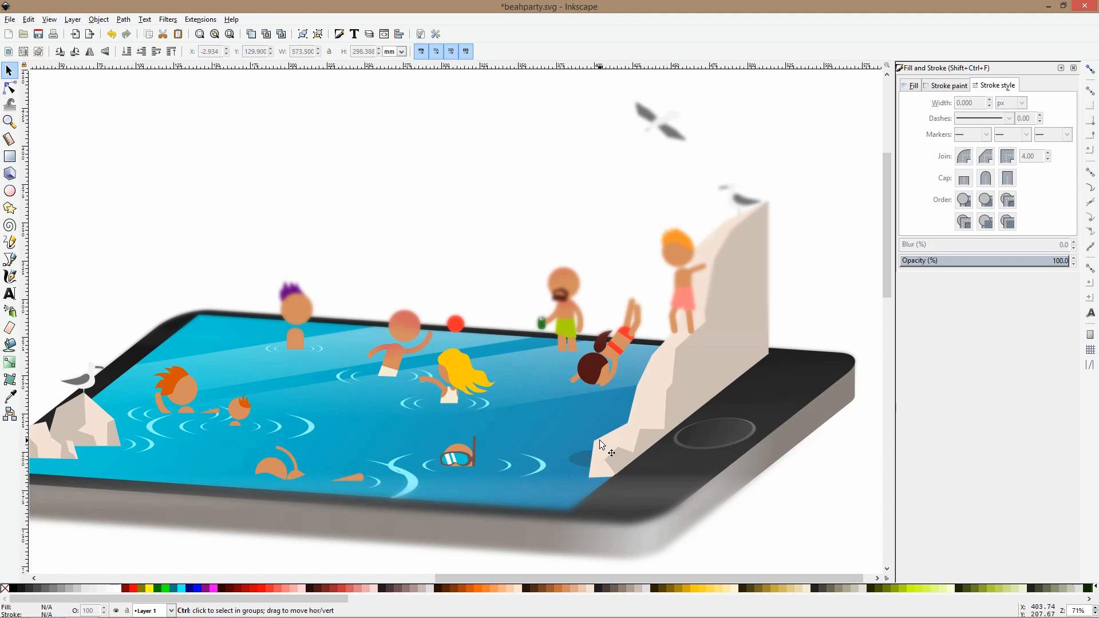
Release the sharp group's mask again and lower the rectangle's gradient end onto the tablet's front side.
scroll(600, 441, "down", 1)
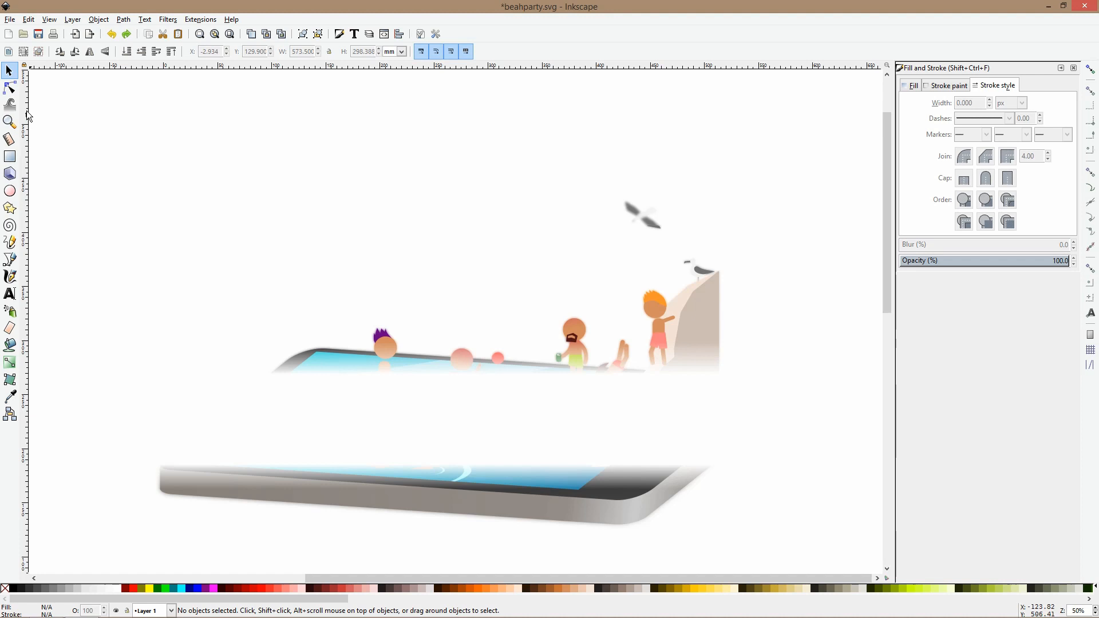
left_click(9, 87)
left_click(451, 430)
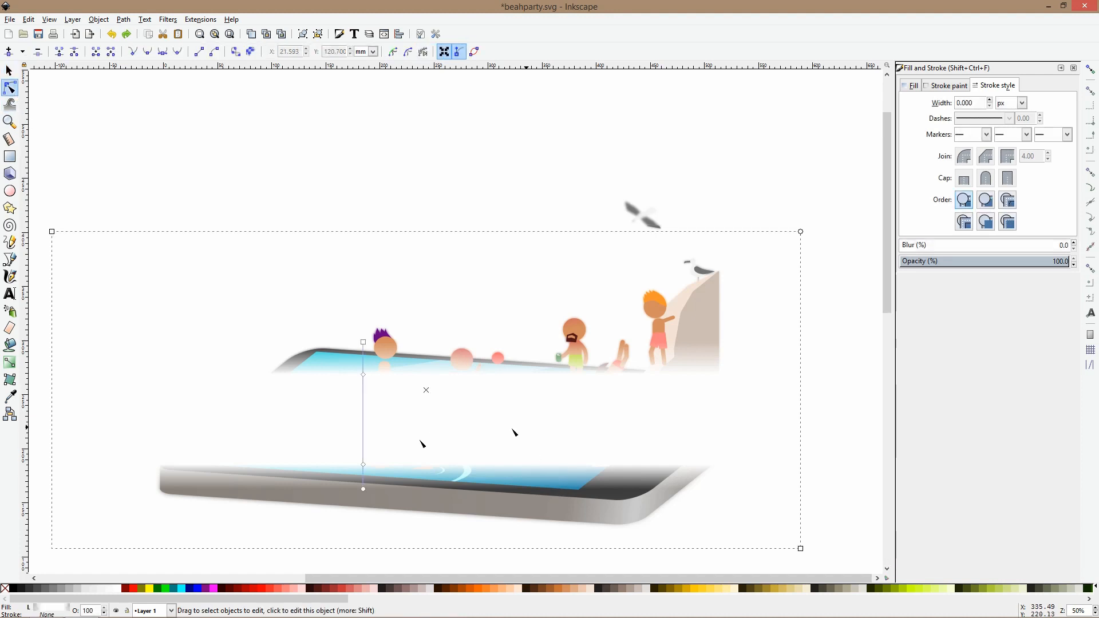
left_click_drag(364, 457, 364, 500)
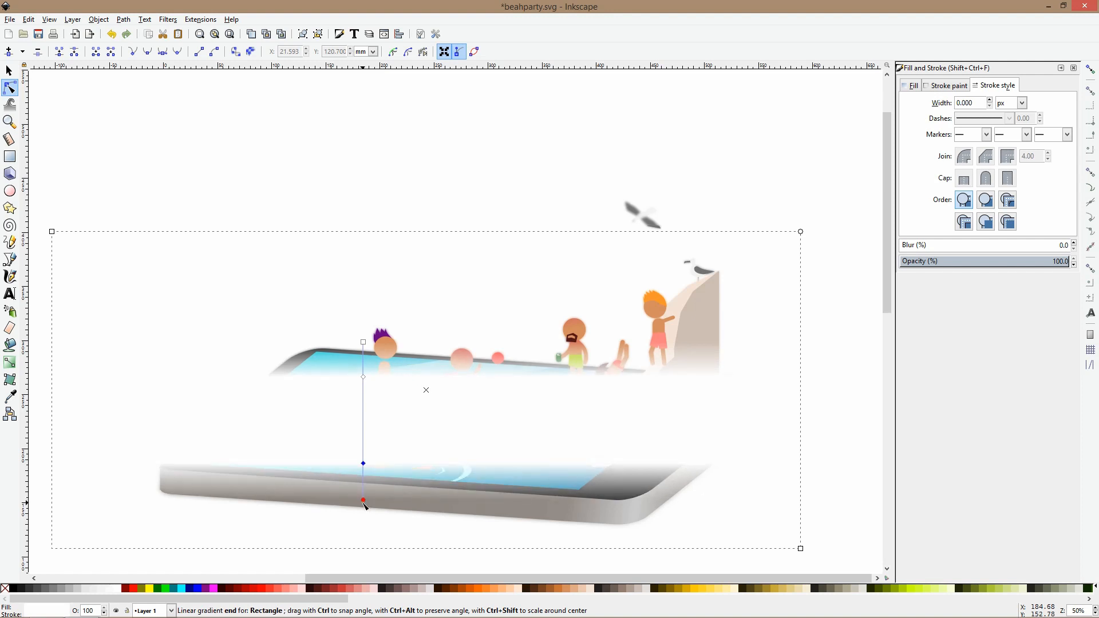
Select the gradient rectangle together with the sharp group, set it as the group's mask, and clear the selection.
key("s")
left_click(362, 438, "alt")
left_click(362, 439, "alt")
right_click(363, 439)
left_click(248, 435)
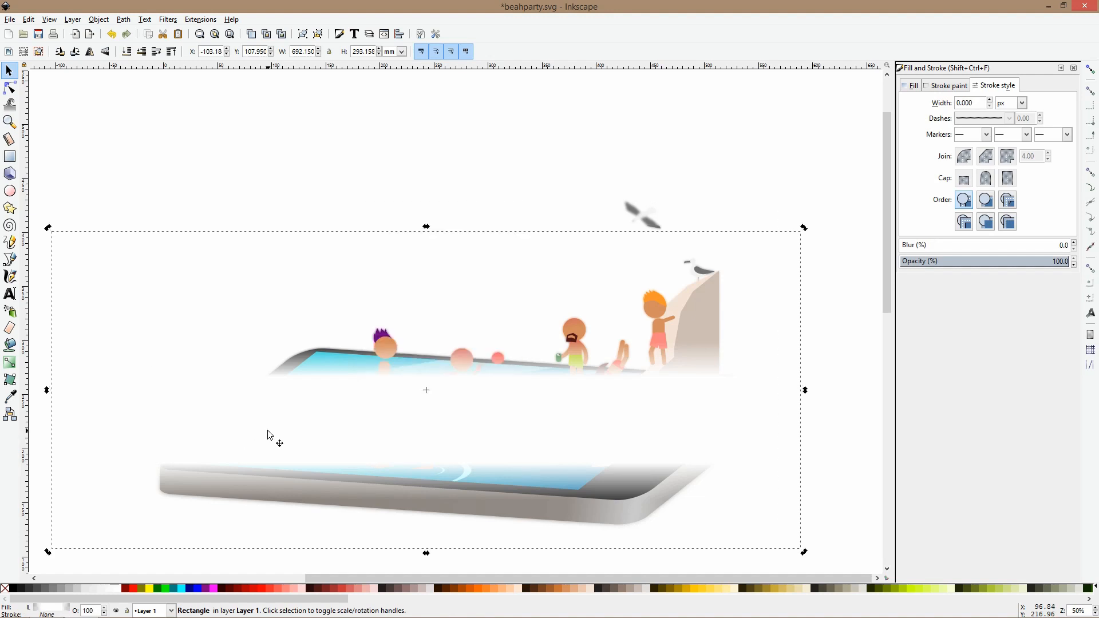
left_click(268, 435, "alt")
left_click(267, 435, "alt")
left_click(267, 435, "alt+shift")
right_click(267, 435)
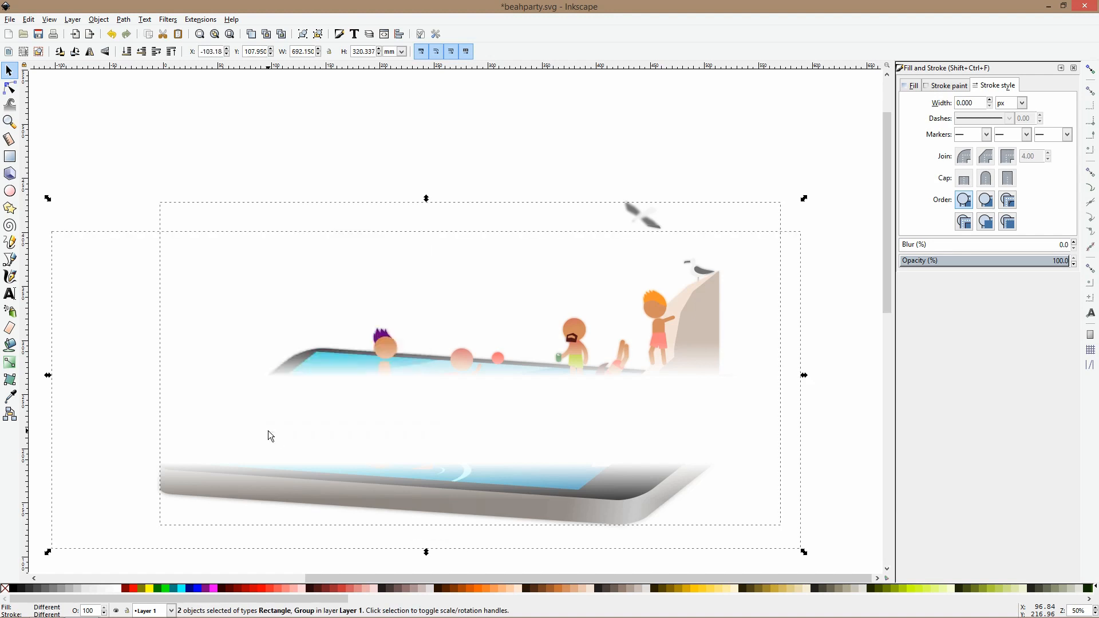
left_click(298, 372)
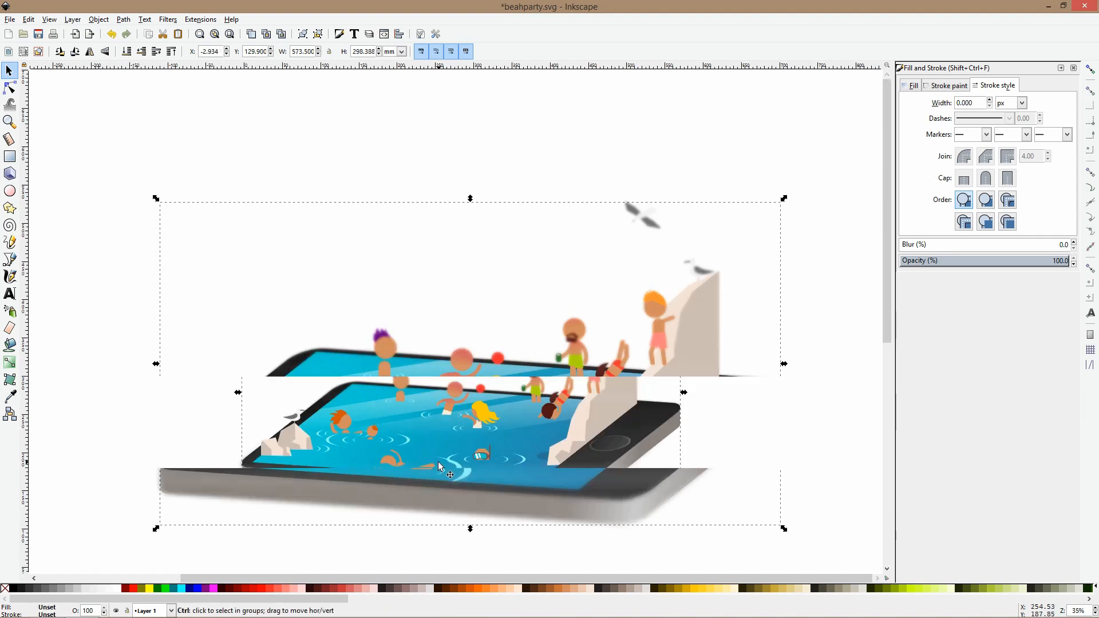
scroll(438, 461, "down", 1, "ctrl")
left_click(787, 473)
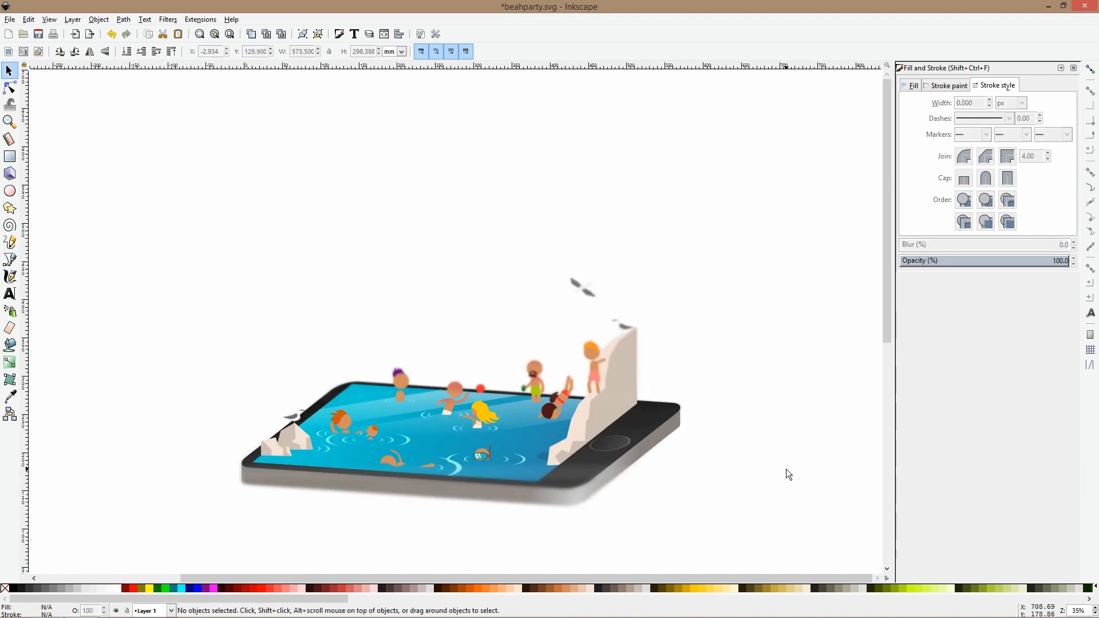
Raise the blur of the most blurred masked tablet group beneath the others to 1.5% and deselect it.
scroll(381, 430, "up", 2)
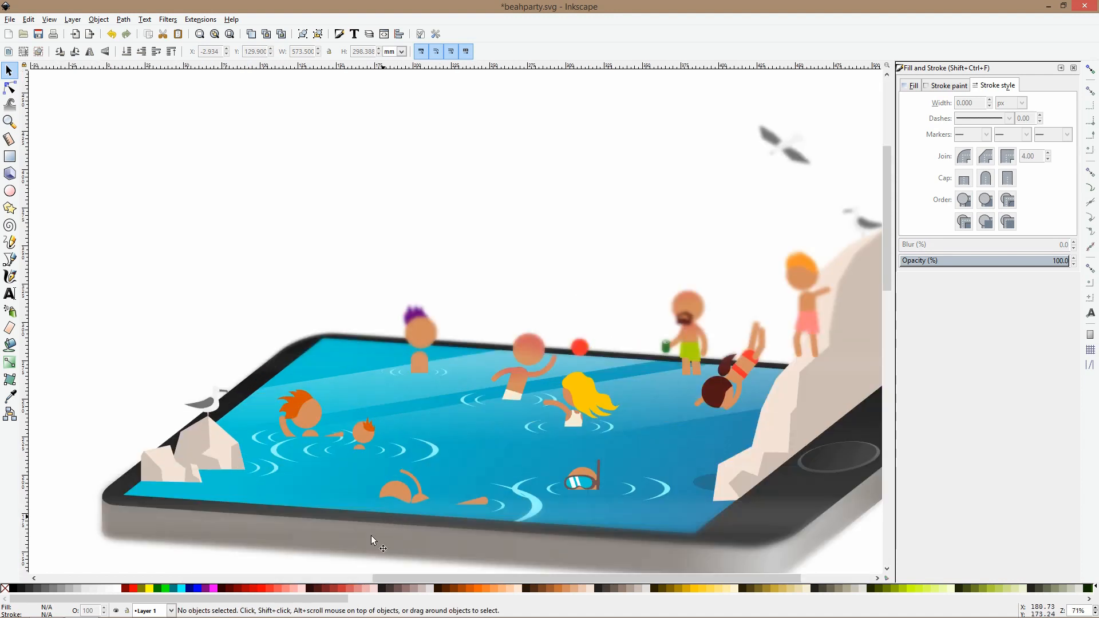
left_click(365, 544, "alt")
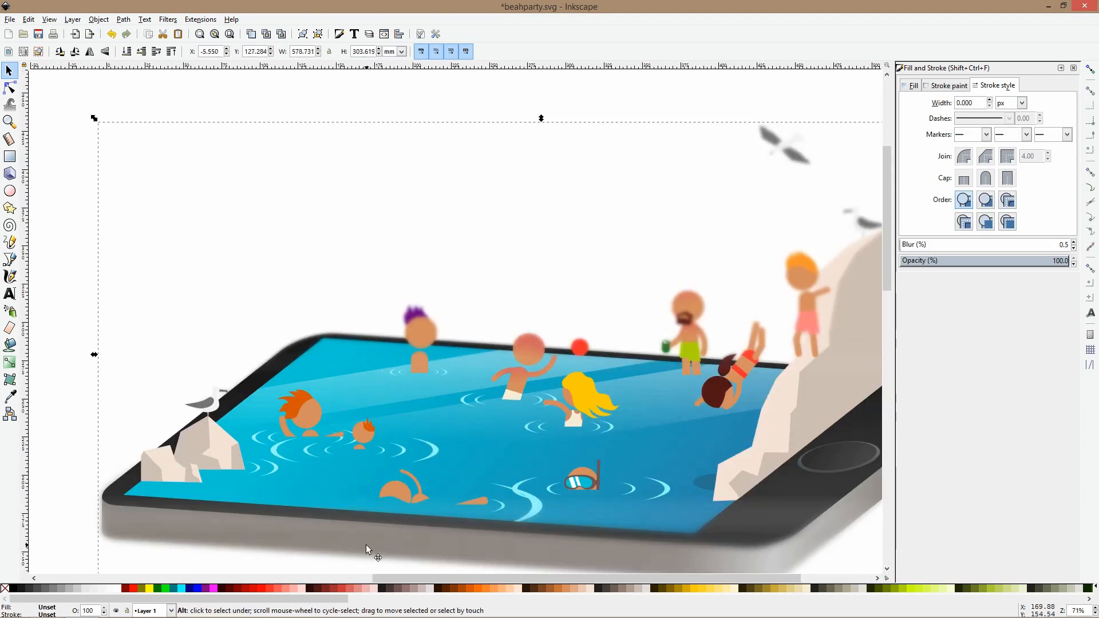
left_click(366, 544, "alt")
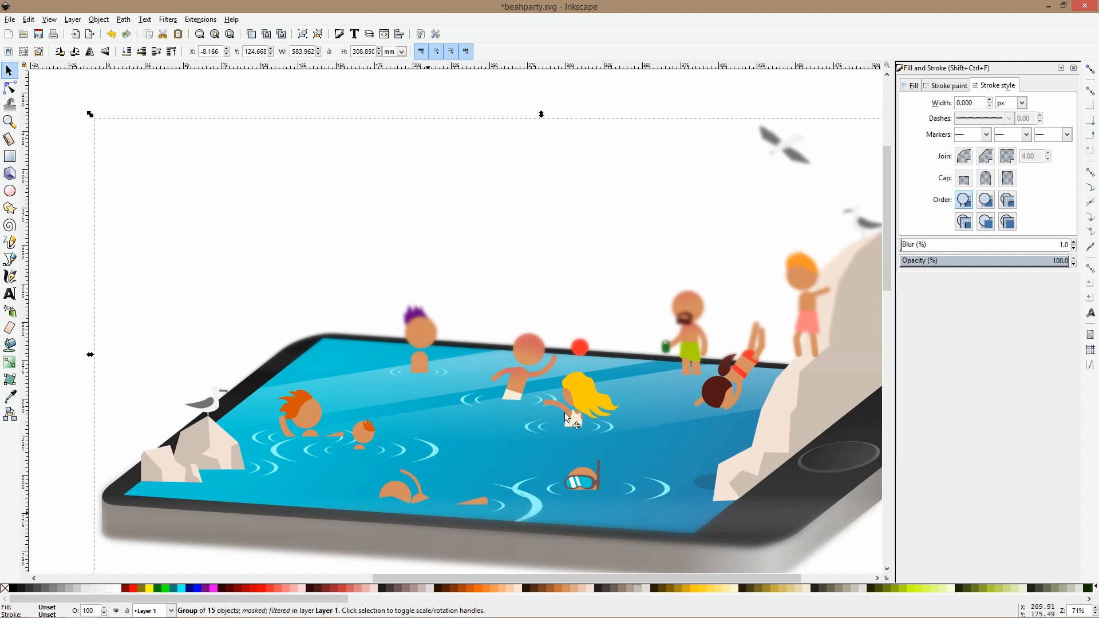
left_click(1074, 243)
left_click(1075, 249)
scroll(578, 282, "down", 1, "ctrl")
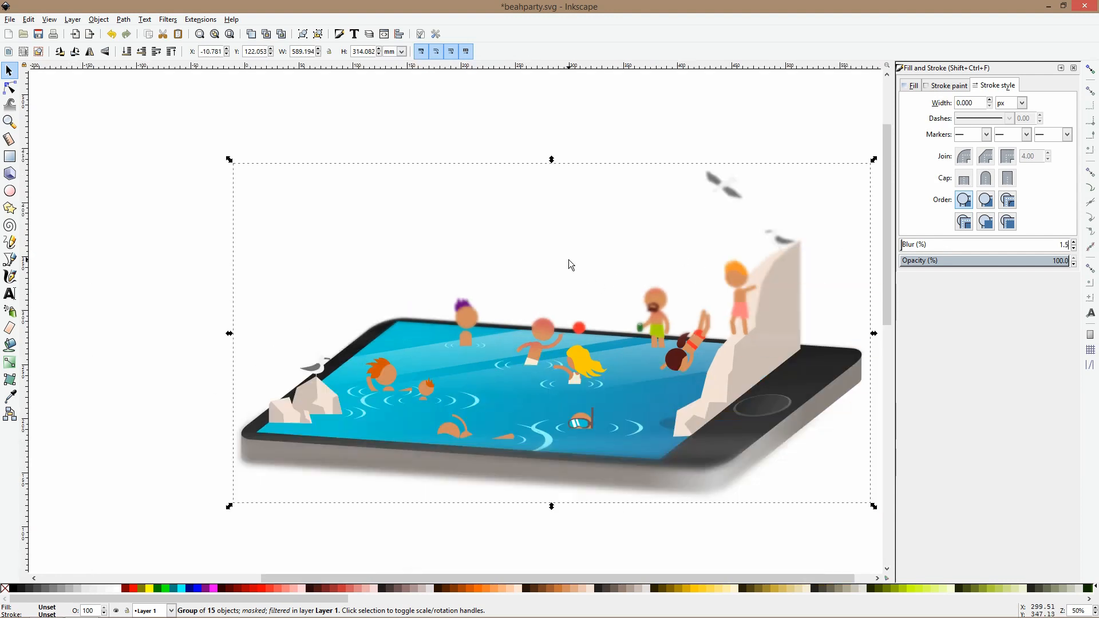
key("Escape")
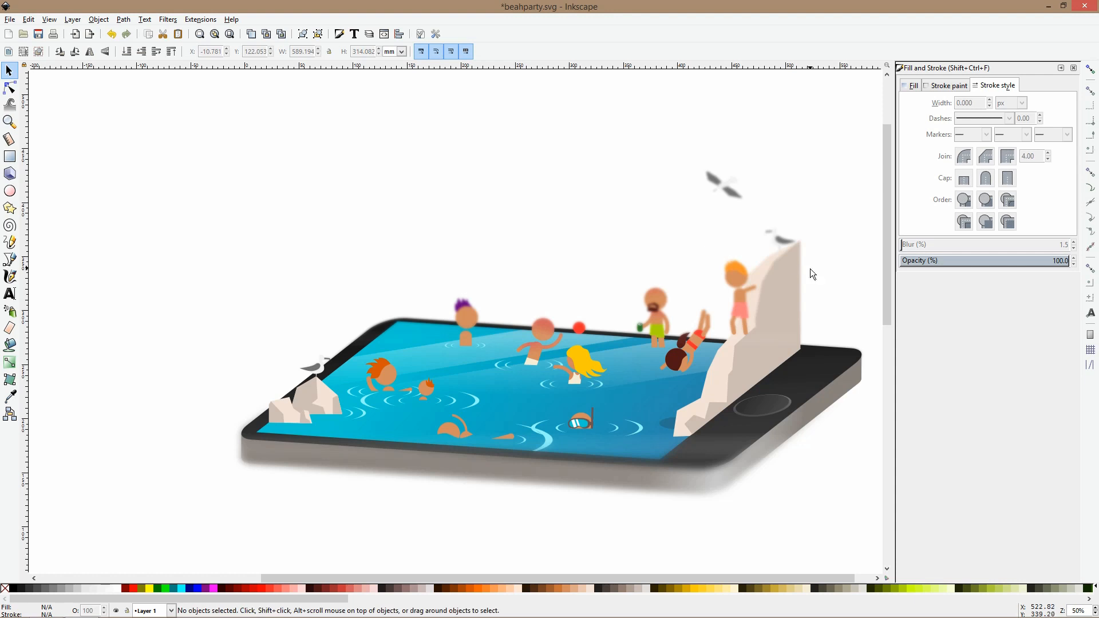
Try a 0.3% blur on the masked tablet group directly beneath the sharp one and clear the selection.
left_click(784, 256)
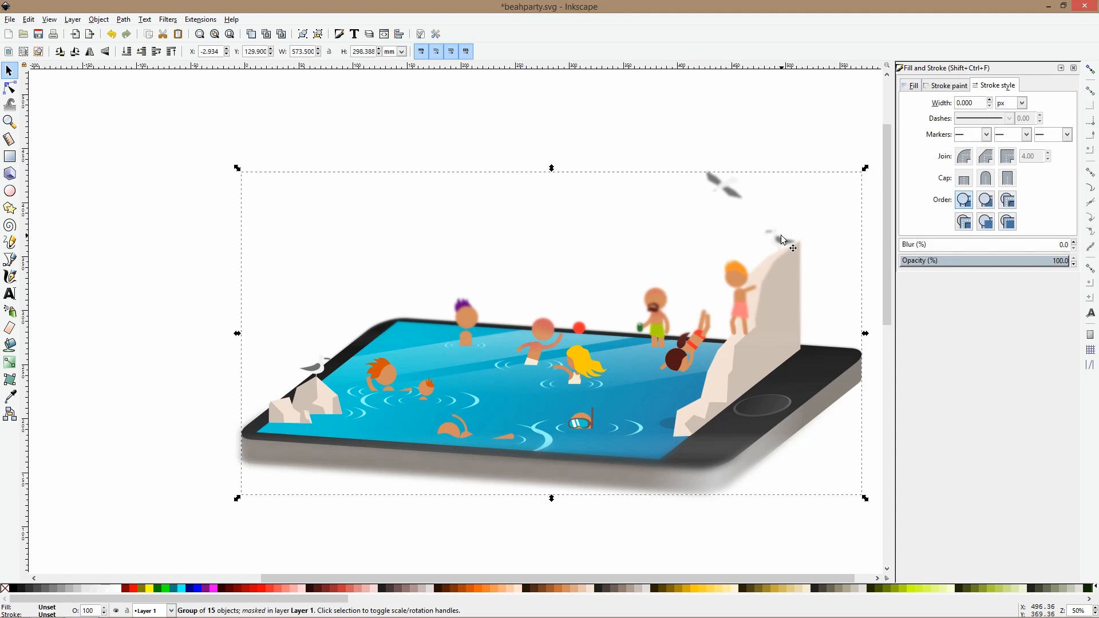
left_click(782, 236)
left_click(781, 236, "alt")
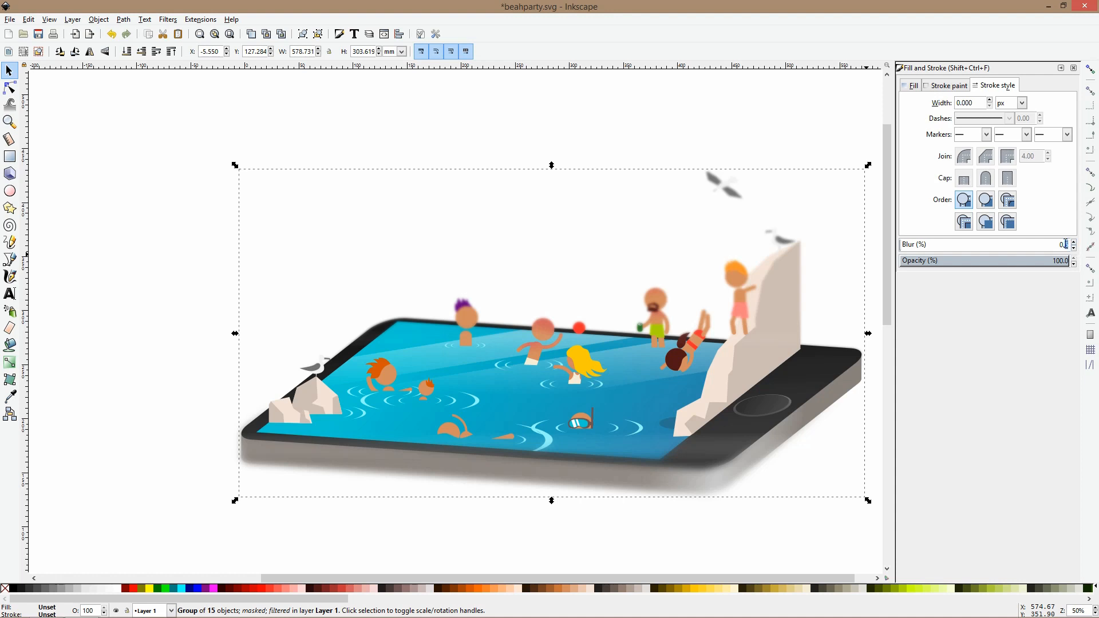
type("3")
key("Return")
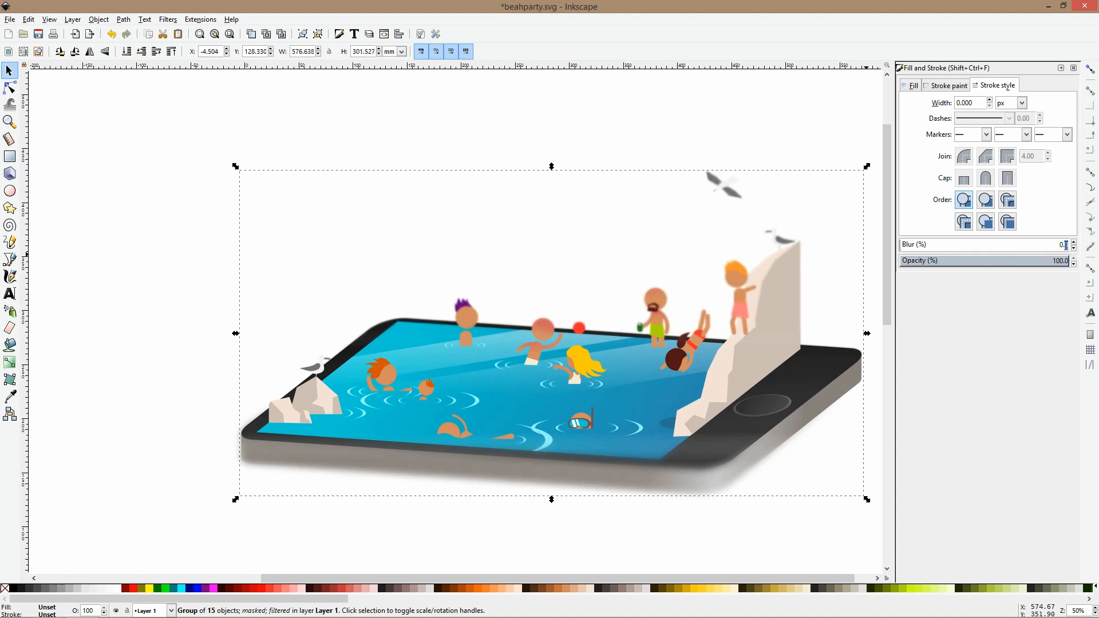
left_click(502, 224)
Draw a rectangle about 902 by 376 mm over the tablet and give it a light peach fill.
scroll(501, 224, "down", 2, "ctrl")
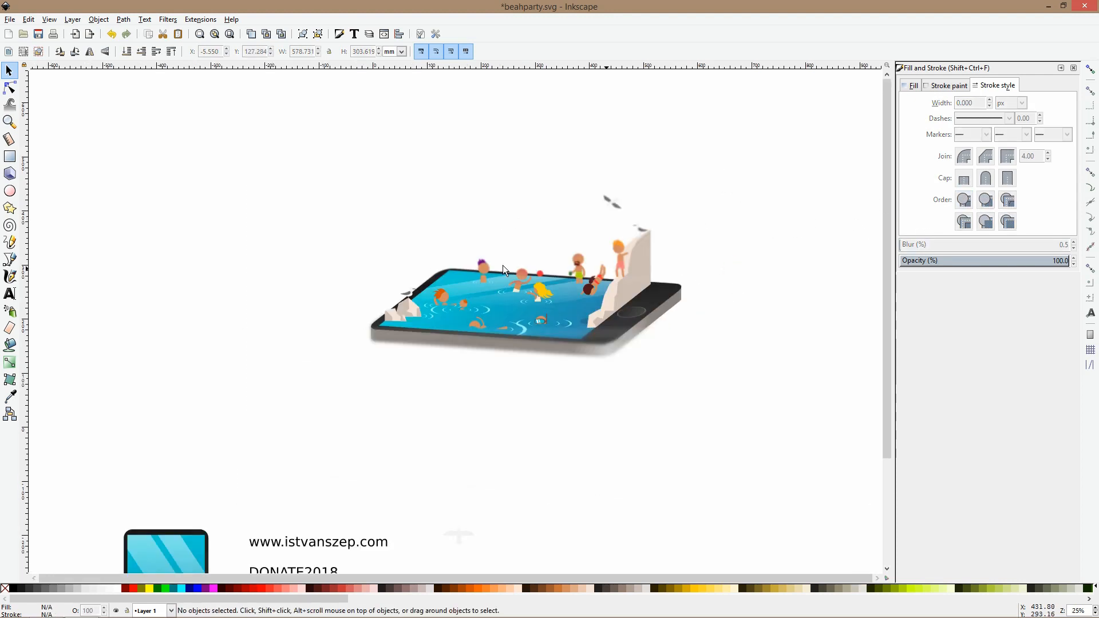
left_click(10, 157)
left_click_drag(374, 287, 791, 455)
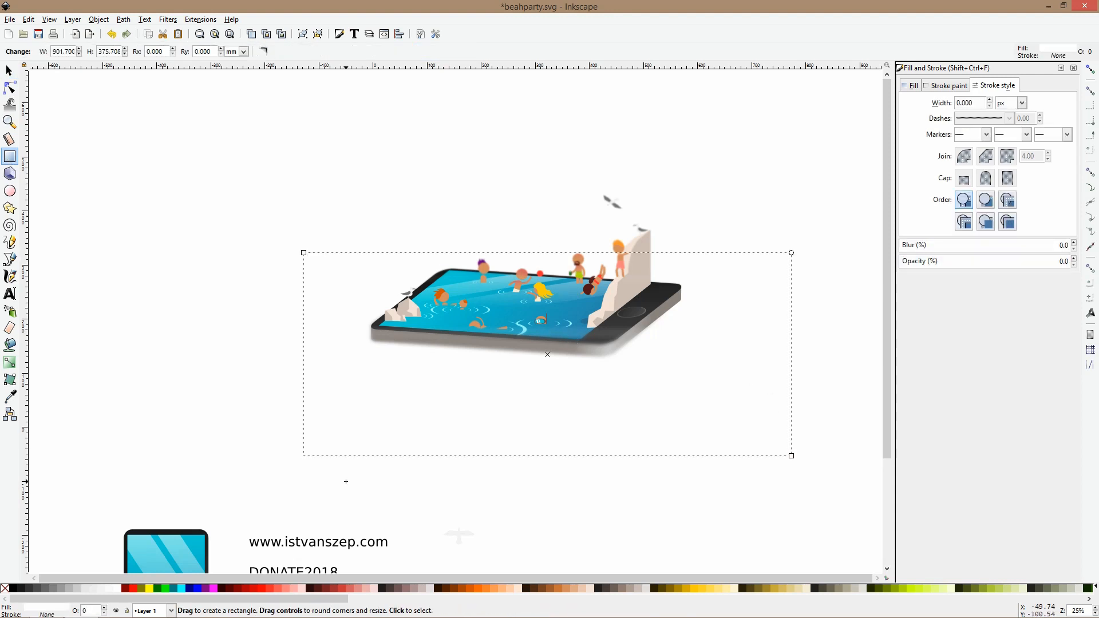
left_click(581, 588)
left_click(585, 598)
left_click_drag(479, 598, 346, 599)
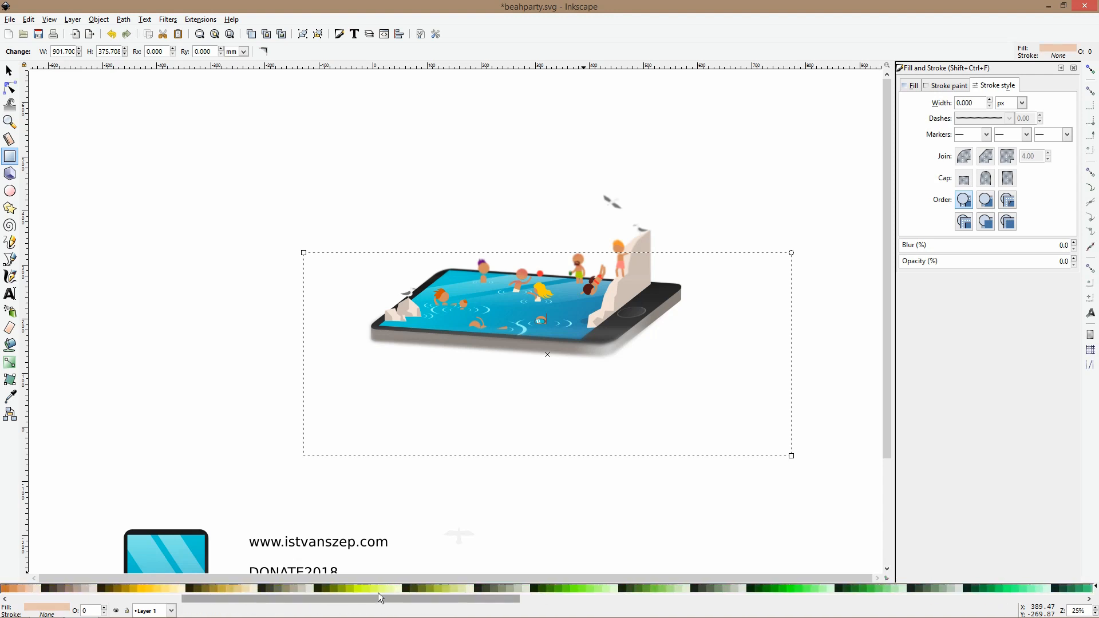
left_click_drag(187, 599, 162, 599)
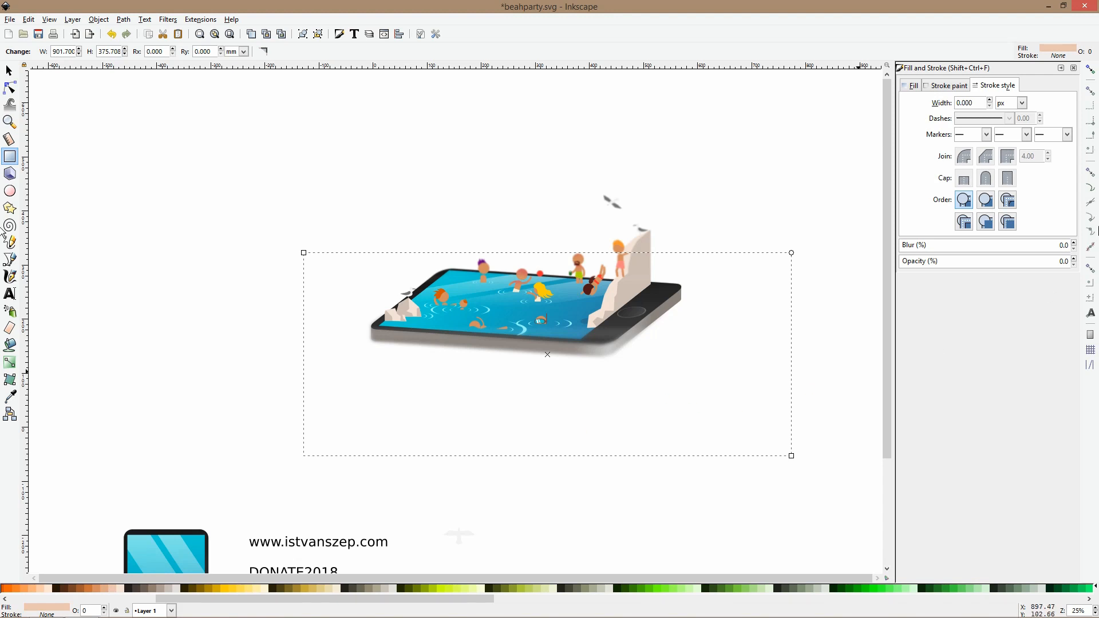
Set the rectangle's opacity to 100% and send it to the bottom behind the tablet.
left_click(1046, 263)
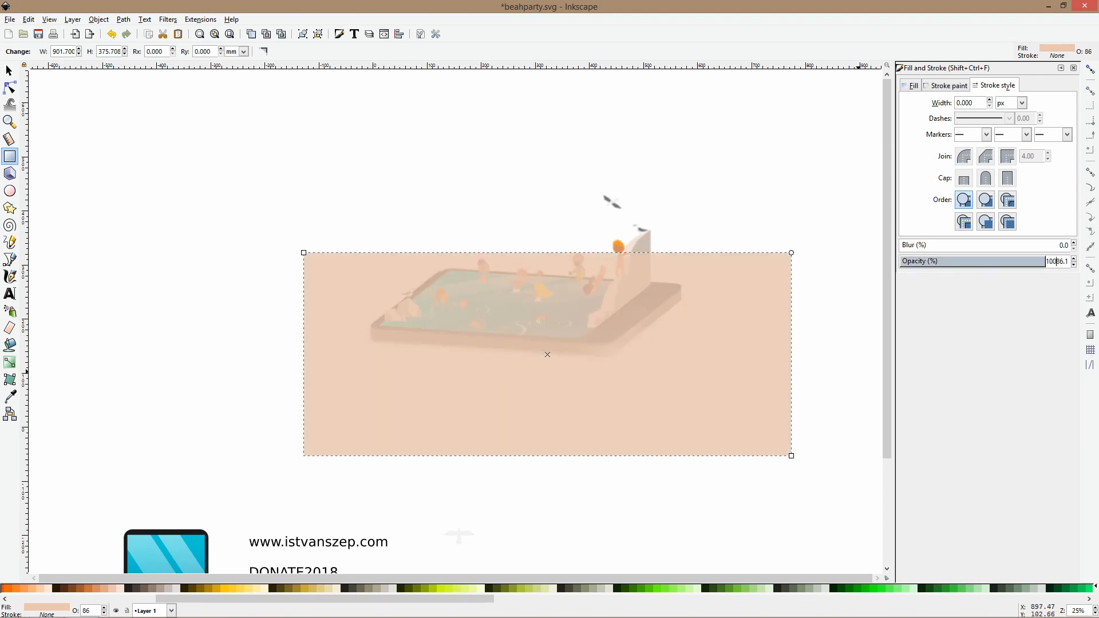
type("100")
key("Return")
key("End")
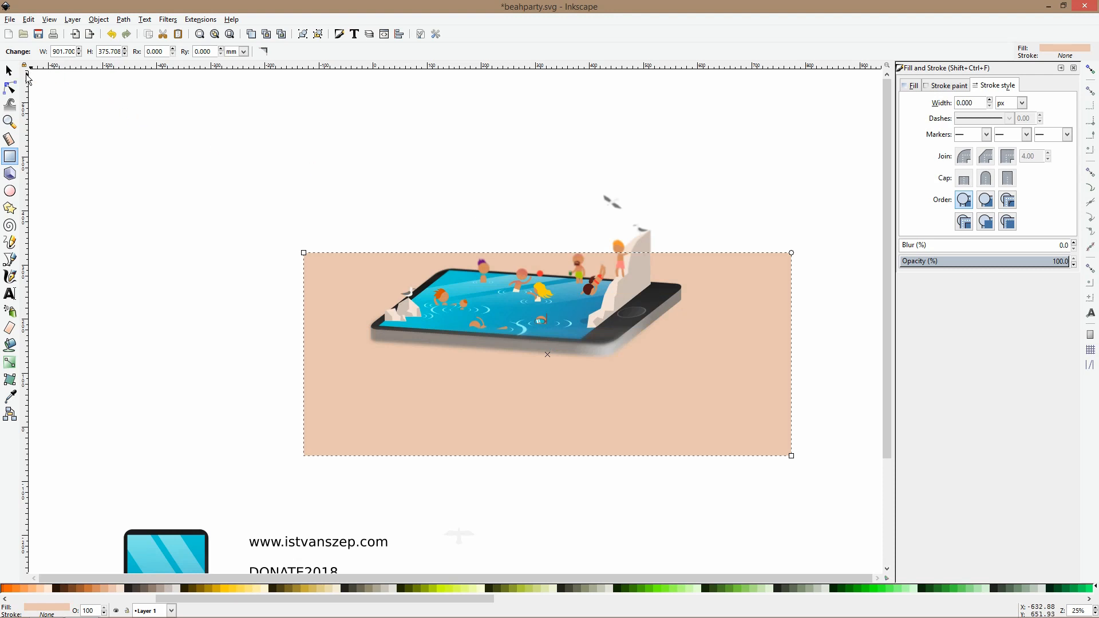
Shorten the background rectangle to about 278 mm high and shift its fill to the sand colour e9d9af.
key("s")
left_click_drag(548, 250, 547, 256)
left_click_drag(547, 461, 592, 390)
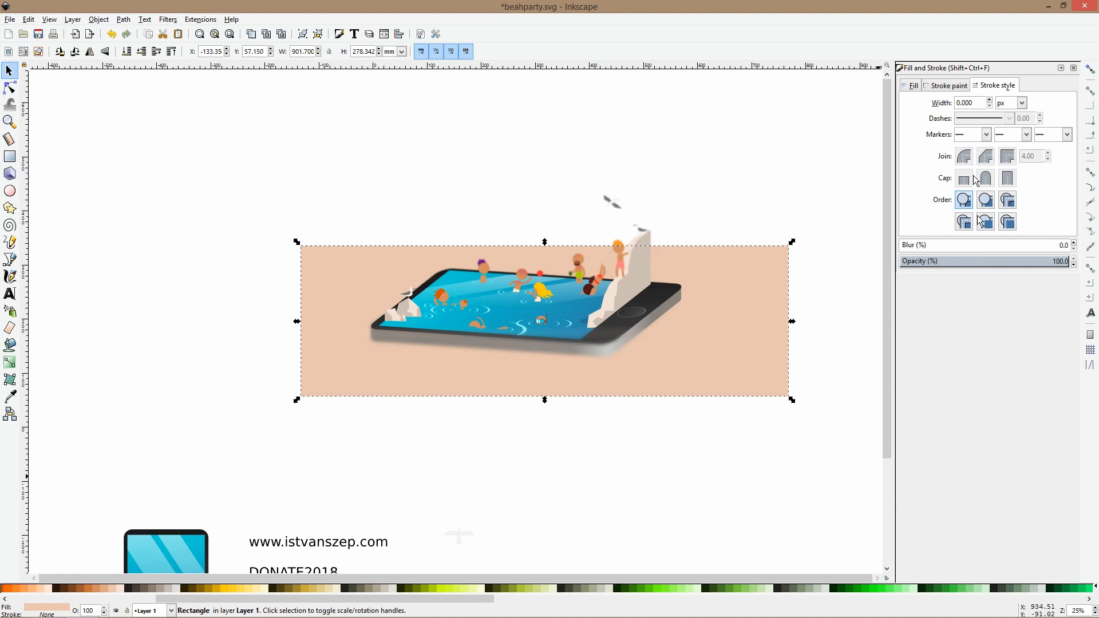
left_click(913, 85)
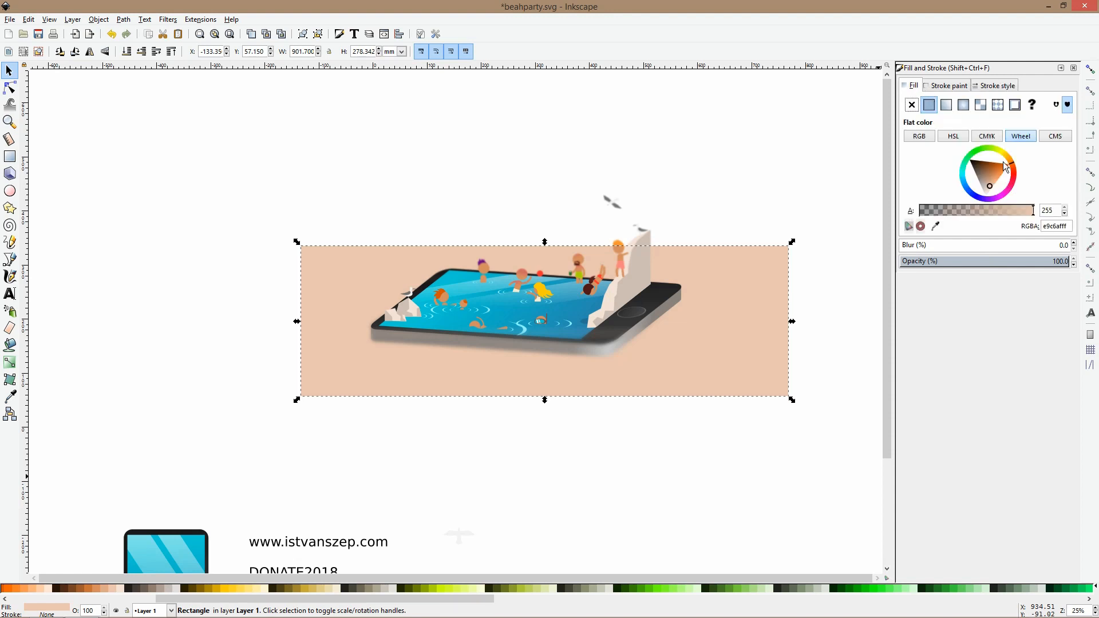
left_click_drag(1007, 155, 1009, 161)
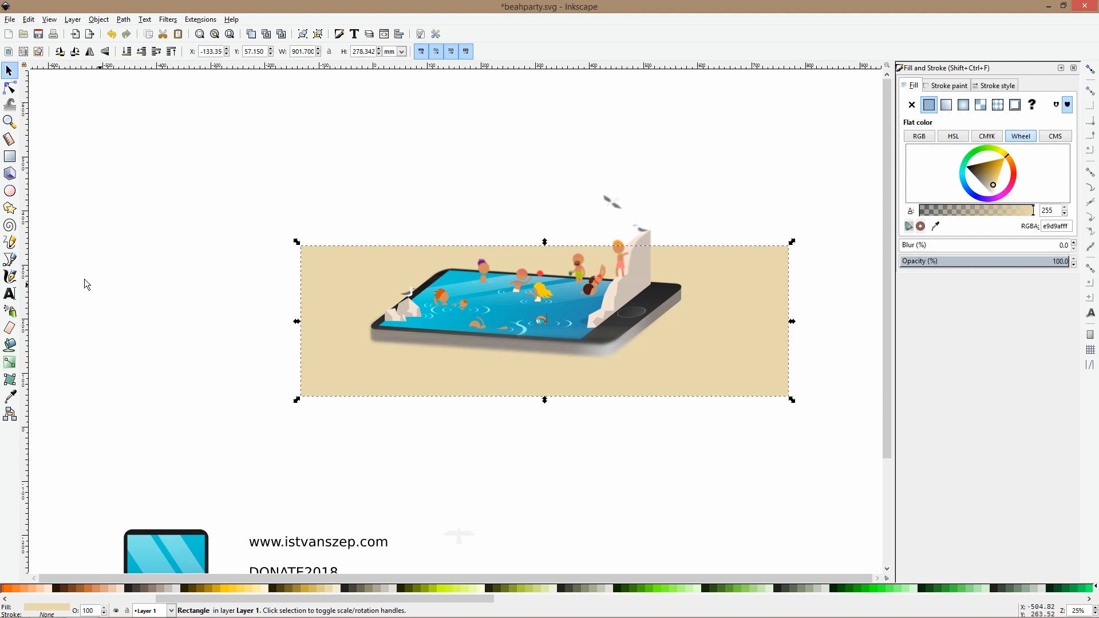
Draw a small circle in the empty area beside the artwork and scale it down to about 2 mm across.
left_click(10, 190)
left_click_drag(168, 177, 173, 183)
key("s")
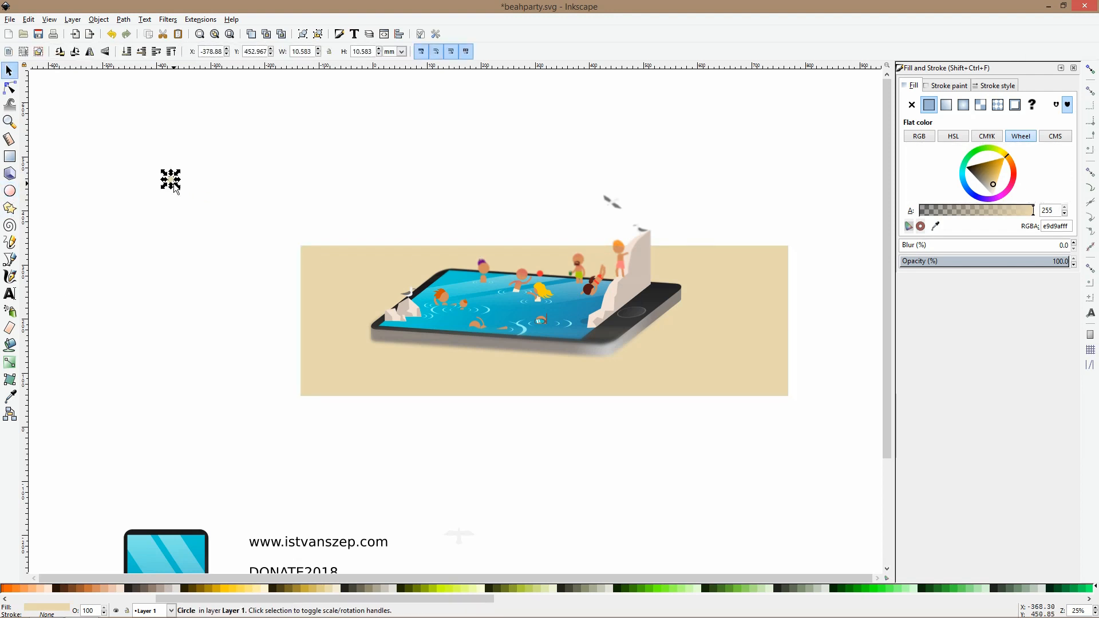
key("ctrl")
left_click_drag(175, 181, 153, 176)
scroll(172, 180, "up", 5)
scroll(274, 333, "down", 5)
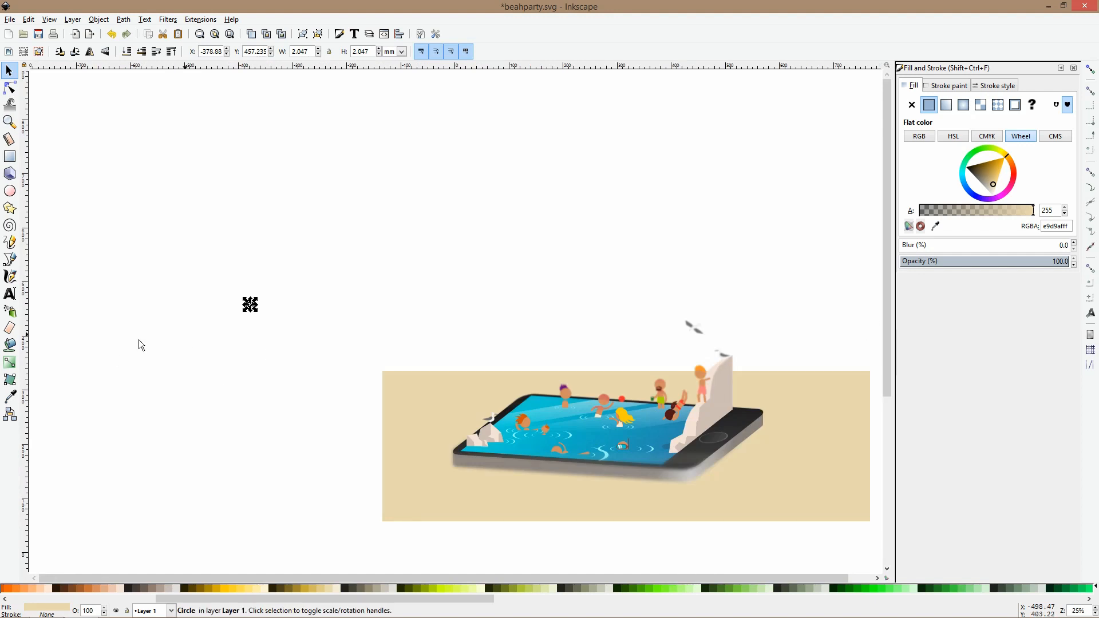
Change the tiny circle's fill to the darker sand tone d3b685.
left_click(10, 397)
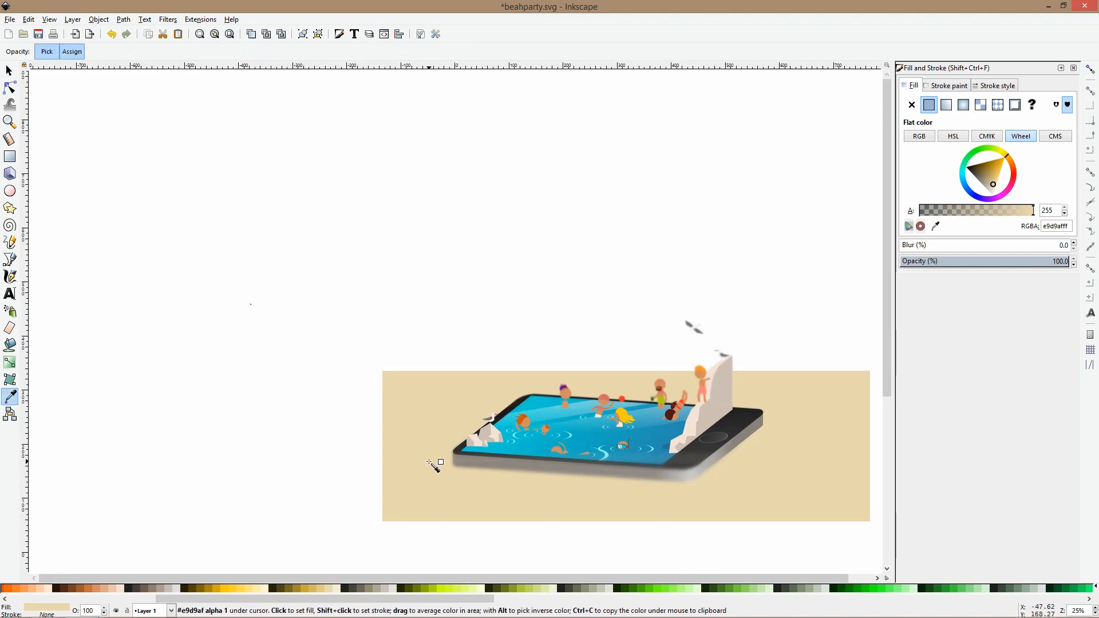
left_click_drag(1006, 166, 1010, 163)
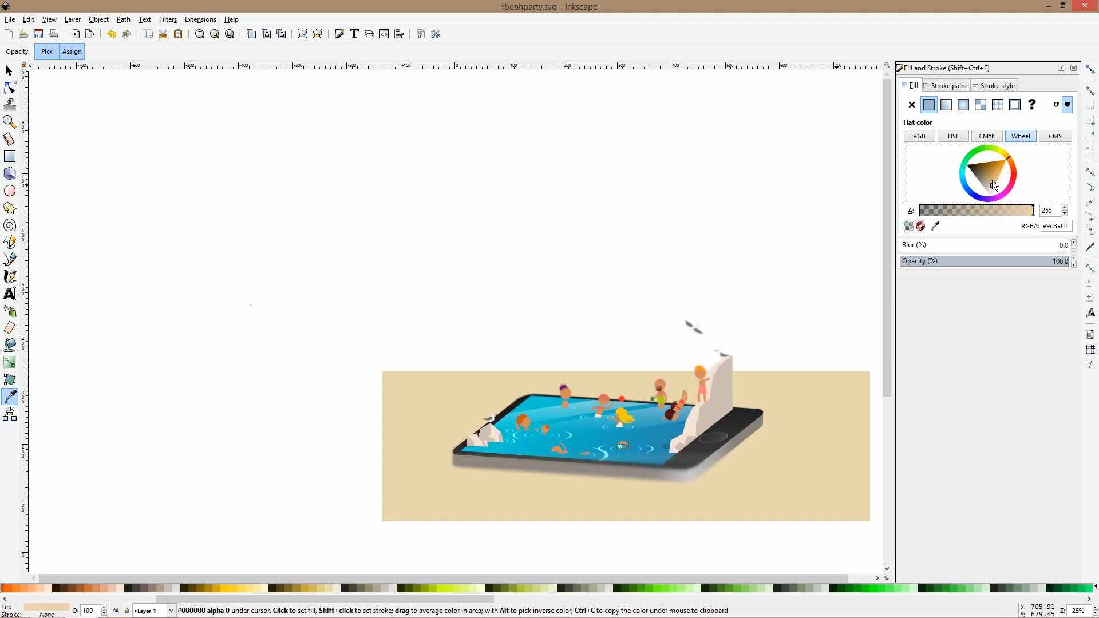
left_click(992, 181)
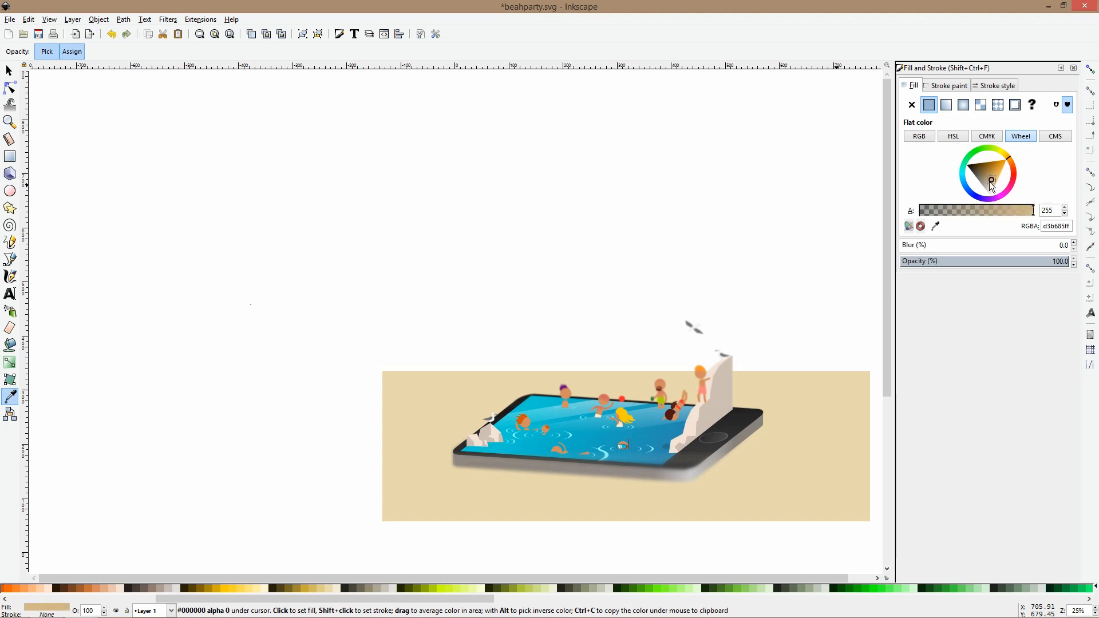
Spray clones of the tiny circle across the sand rectangle around the tablet with width 15, amount 70 and scatter 70.
left_click(10, 311)
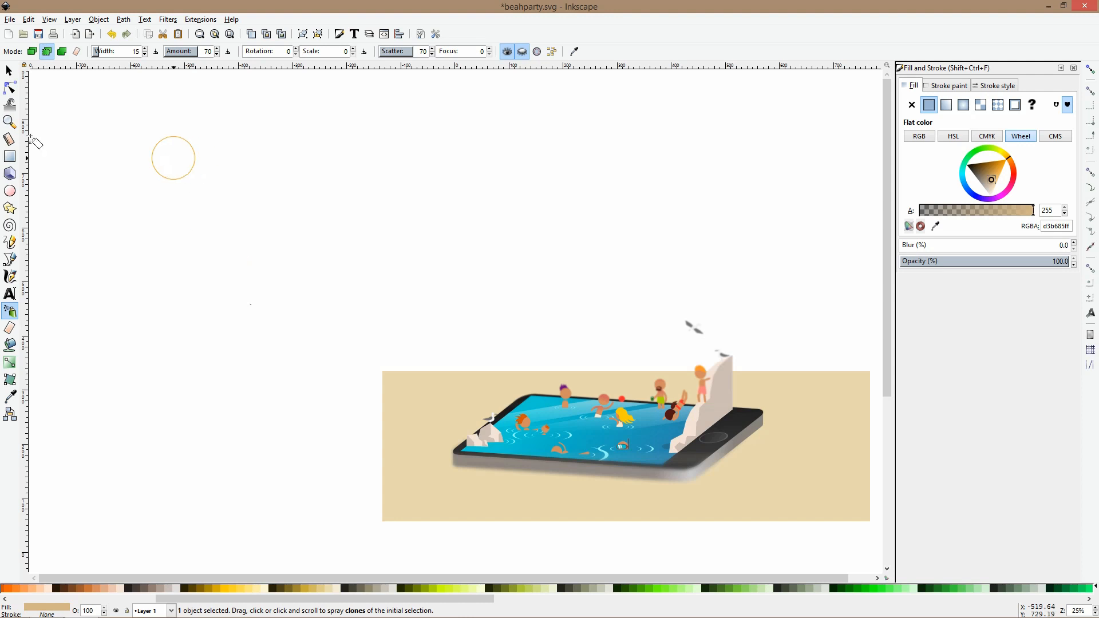
left_click(10, 71)
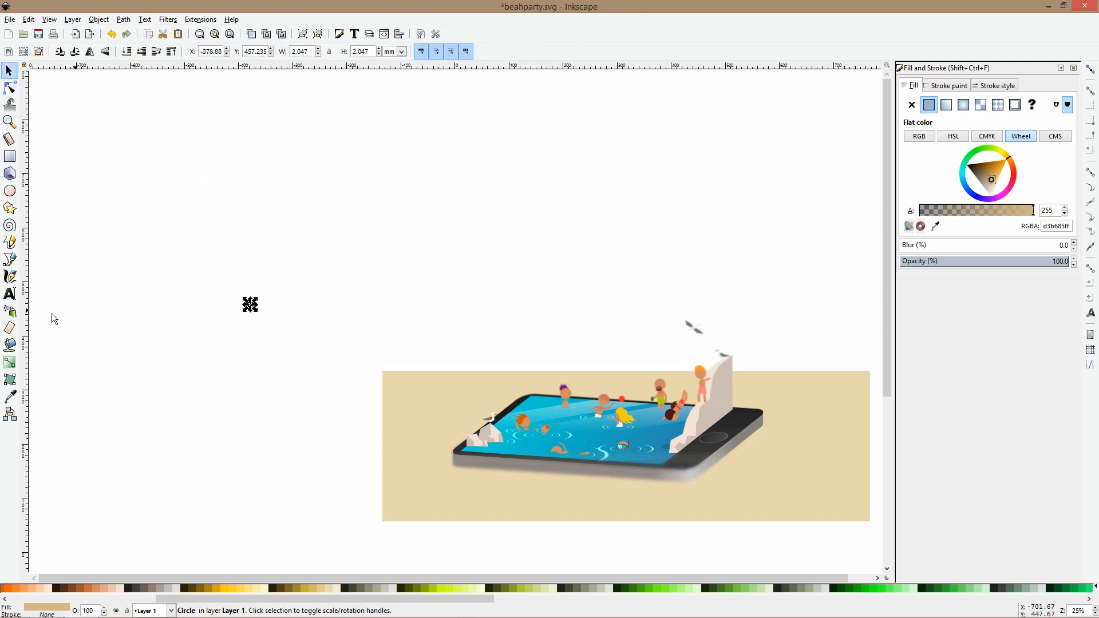
left_click(10, 311)
scroll(338, 320, "down", 4)
mouse_move(494, 410)
left_mouse_down()
mouse_move(880, 396)
mouse_move(795, 376)
mouse_move(648, 410)
mouse_move(854, 422)
mouse_move(744, 382)
mouse_move(580, 398)
mouse_move(406, 357)
mouse_move(848, 361)
mouse_move(872, 376)
mouse_move(773, 342)
mouse_move(857, 334)
mouse_move(883, 349)
mouse_move(746, 368)
mouse_move(387, 341)
left_mouse_up()
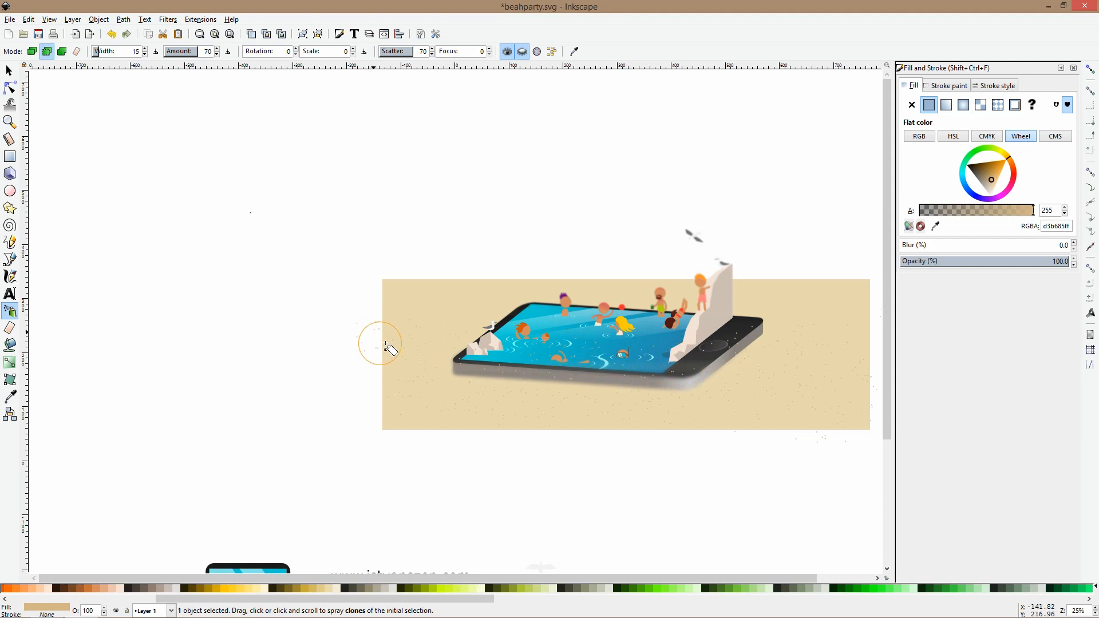
Select all the sprayed circle clones, shift them slightly down and to the left, and deselect them.
key("s")
left_click(399, 339)
left_click(404, 293)
left_click(357, 325)
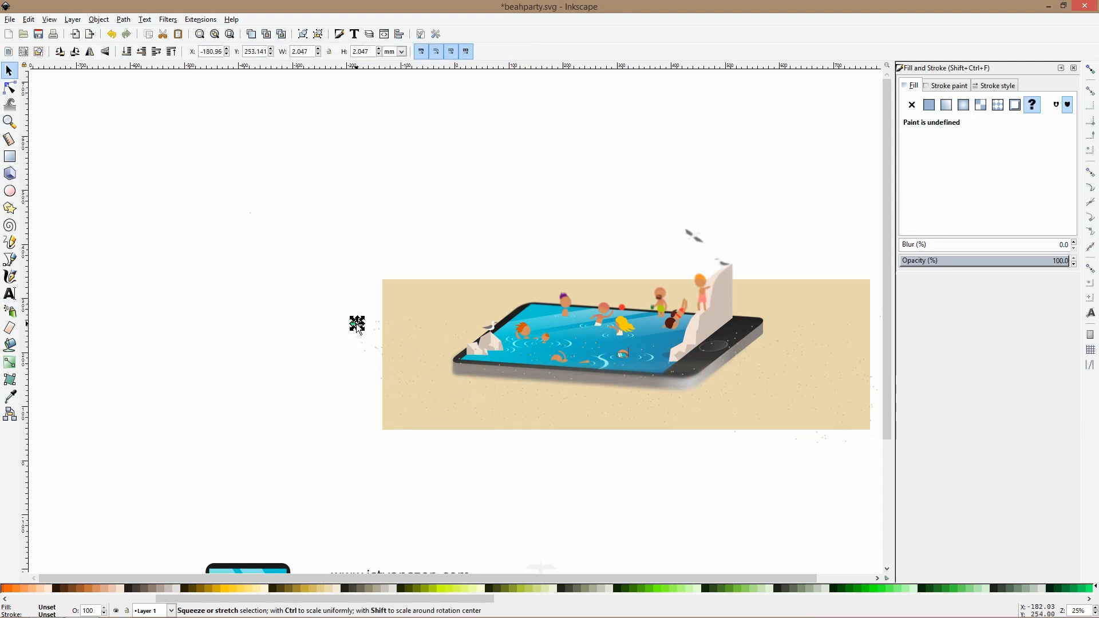
mouse_move(317, 302)
left_mouse_down()
mouse_move(900, 476)
mouse_move(850, 496)
mouse_move(868, 504)
left_mouse_up()
key("ctrl+plus")
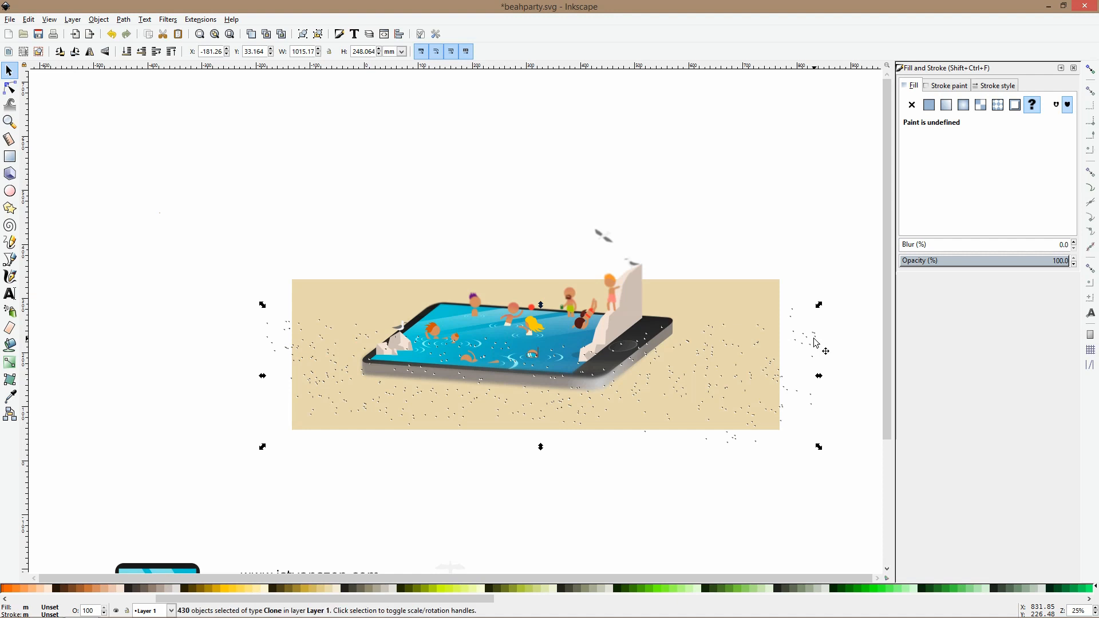
left_click_drag(804, 358, 795, 368)
left_click(706, 230)
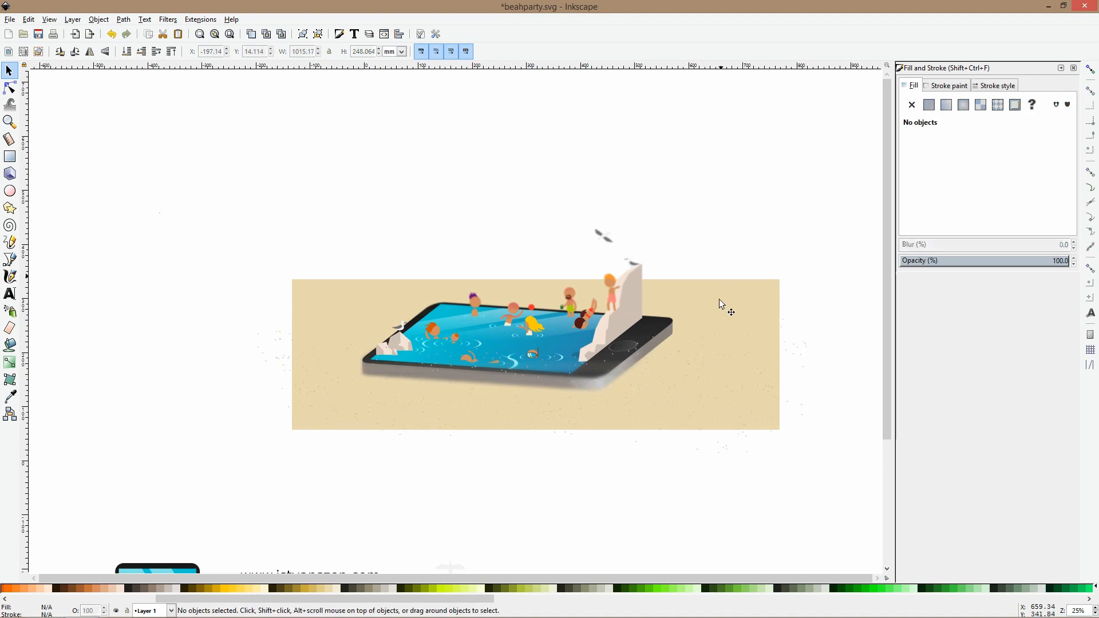
Try raising the sharp tablet group above the sprayed specks, and undo the spraying.
left_click(714, 335)
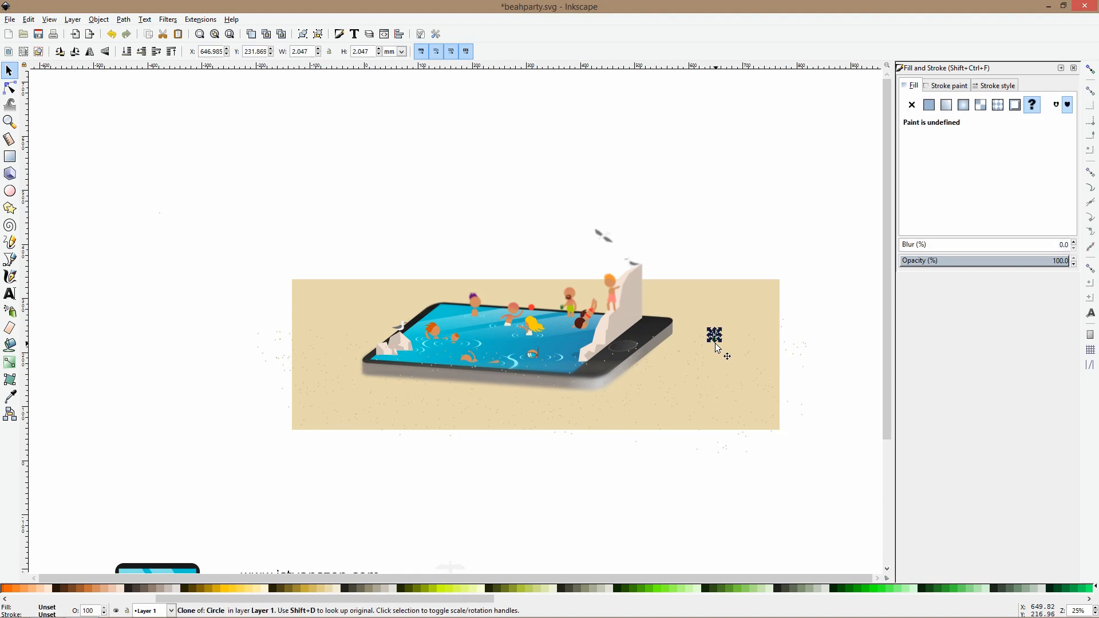
scroll(681, 358, "up", 2)
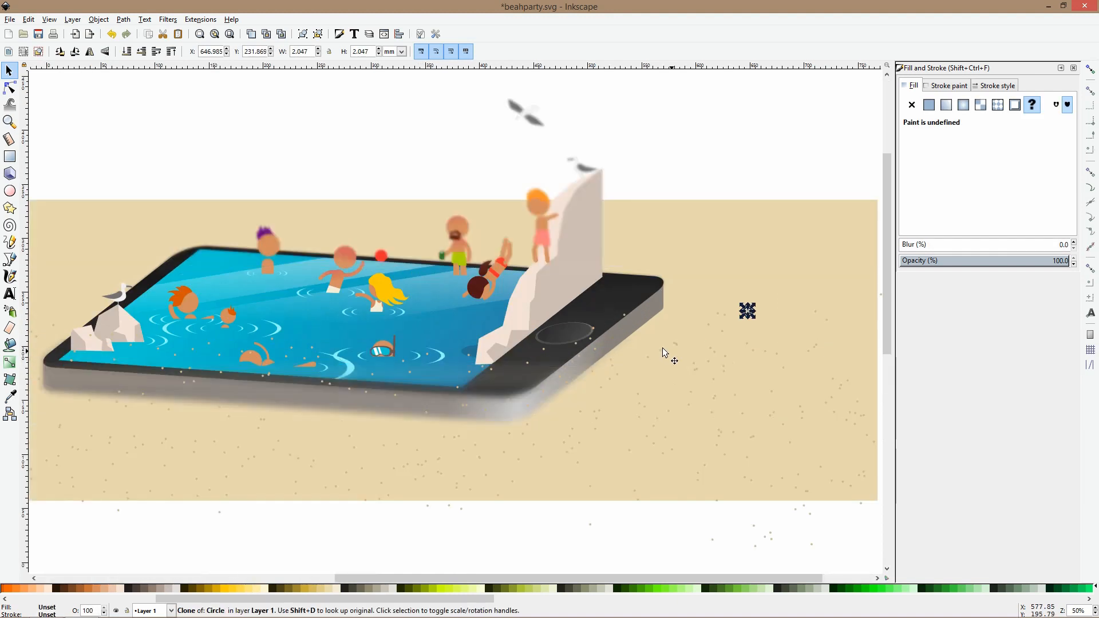
scroll(371, 391, "down", 1)
left_click(367, 339)
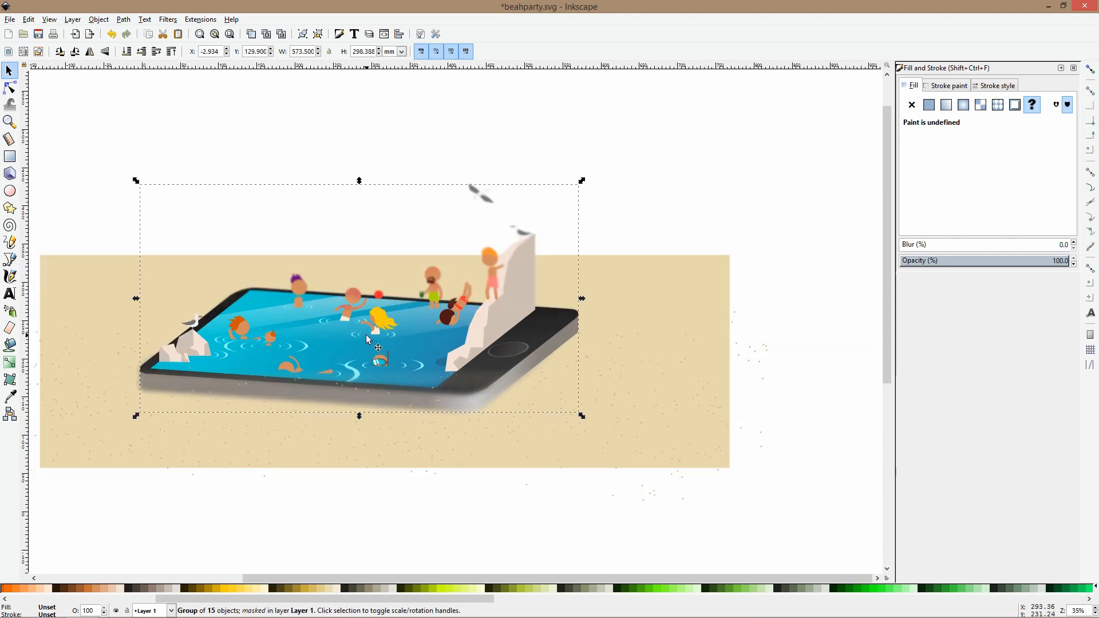
left_click_drag(63, 134, 591, 185)
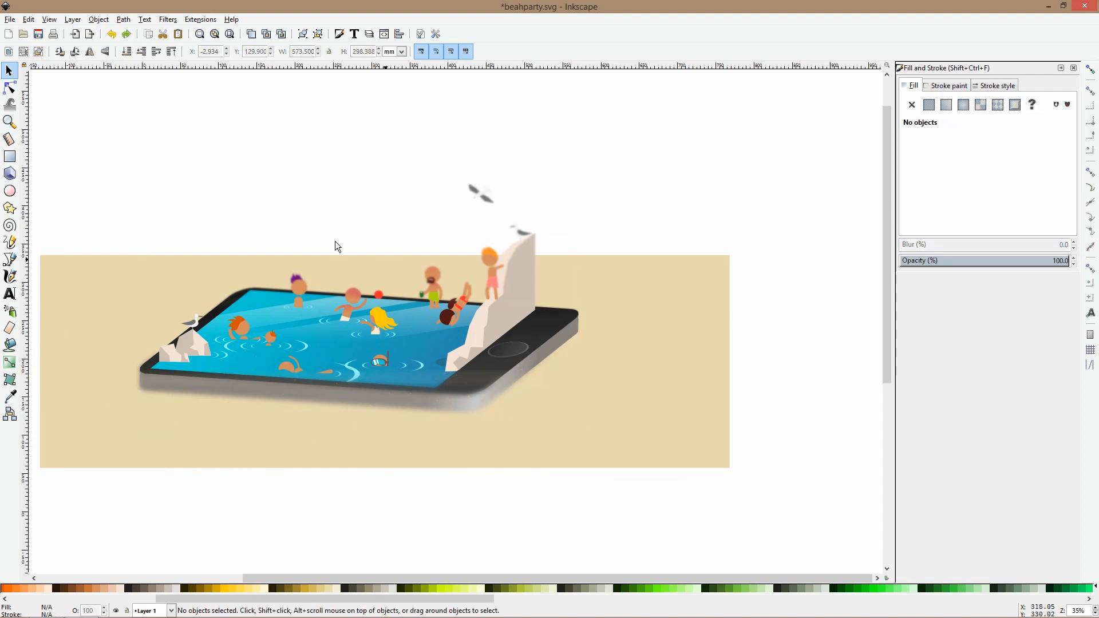
Group the three masked tablet copies into one object, undoing a trial move of the tablet.
scroll(306, 235, "down", 1)
left_click_drag(177, 163, 566, 403)
mouse_move(426, 306)
left_mouse_down()
mouse_move(439, 271)
mouse_move(431, 295)
left_mouse_up()
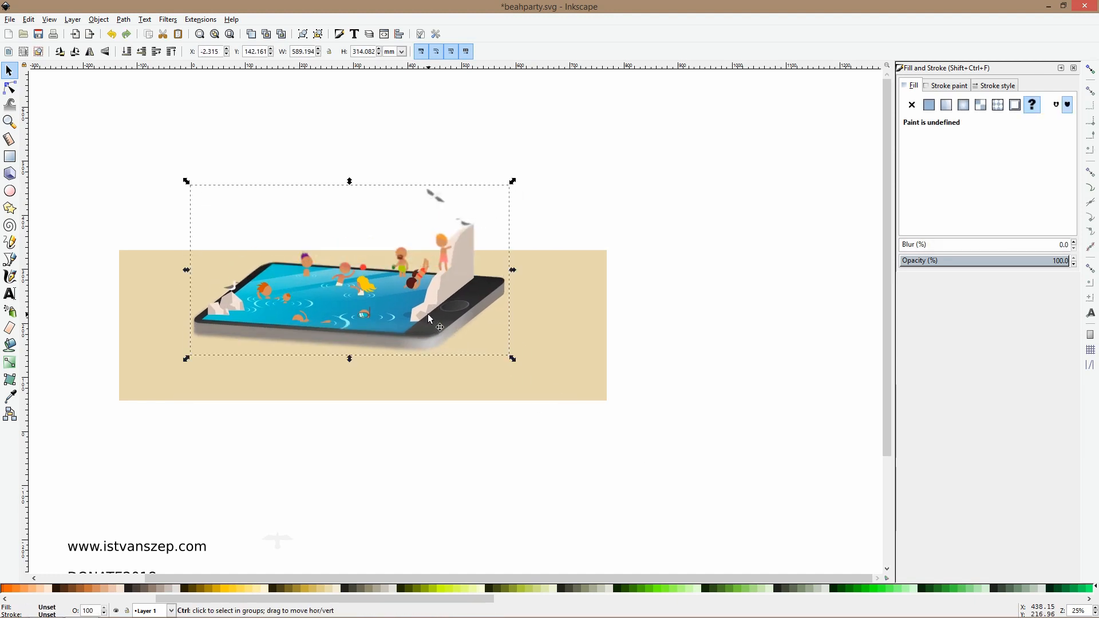
key("ctrl+z")
scroll(254, 348, "down", 1)
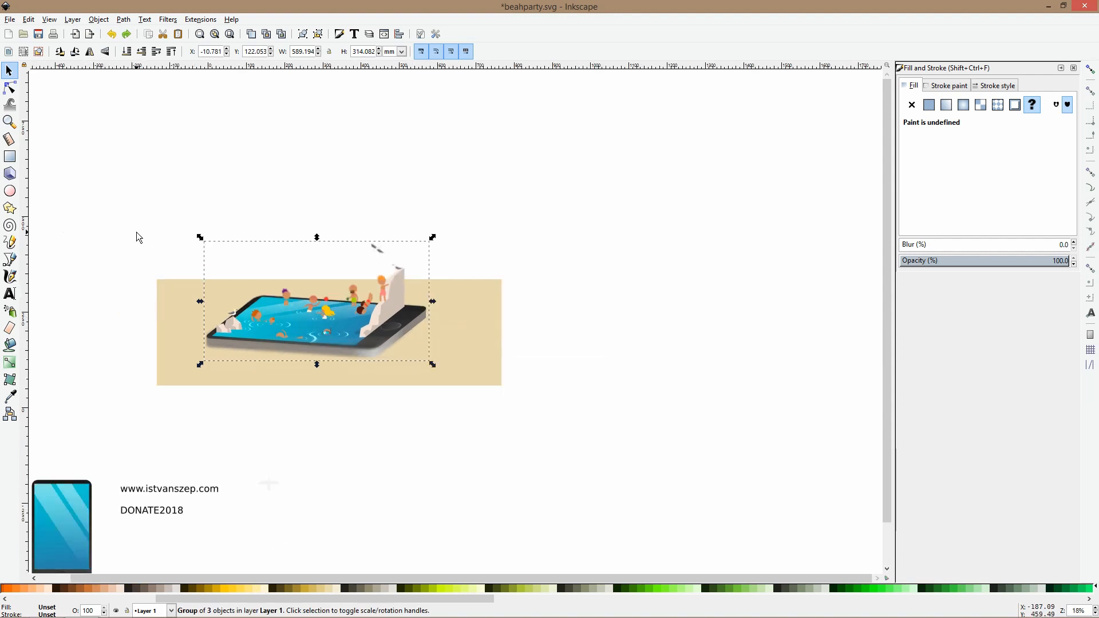
Select the tiny sand-coloured circle and try spraying it across the sand in front of the tablet.
scroll(143, 225, "down", 1)
left_click_drag(50, 170, 139, 288)
left_click(10, 314)
scroll(172, 312, "up", 3)
scroll(221, 319, "down", 1)
mouse_move(117, 307)
left_mouse_down()
mouse_move(337, 325)
mouse_move(471, 308)
mouse_move(508, 277)
mouse_move(547, 314)
left_mouse_up()
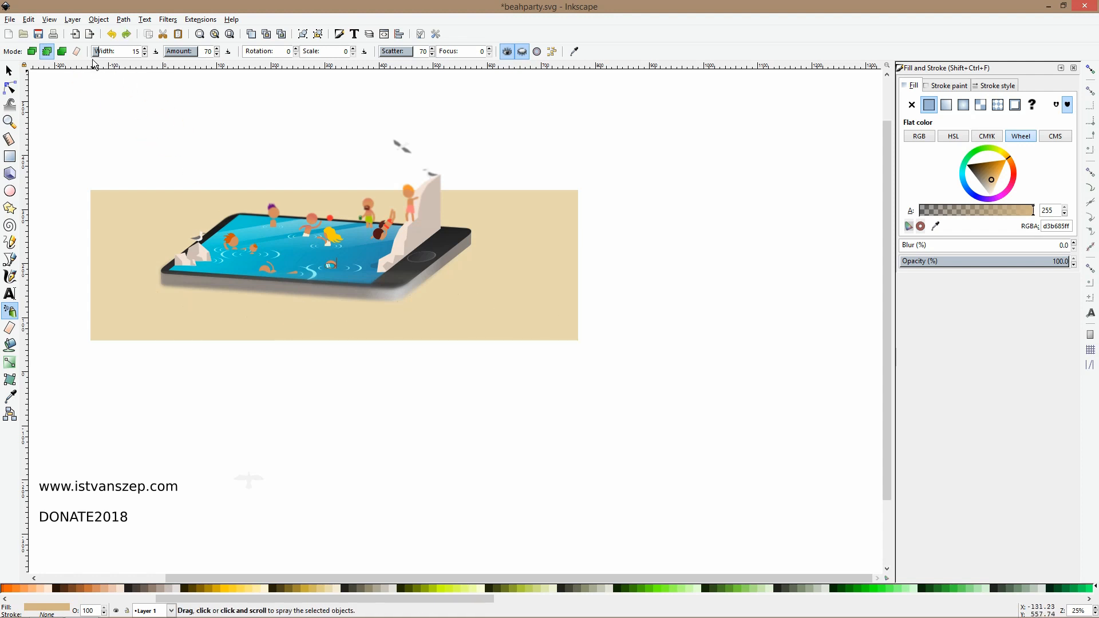
Spray the tiny sand-coloured circle as a single path across the sand around the tablet, with scale variation set to 43.
left_click(63, 55)
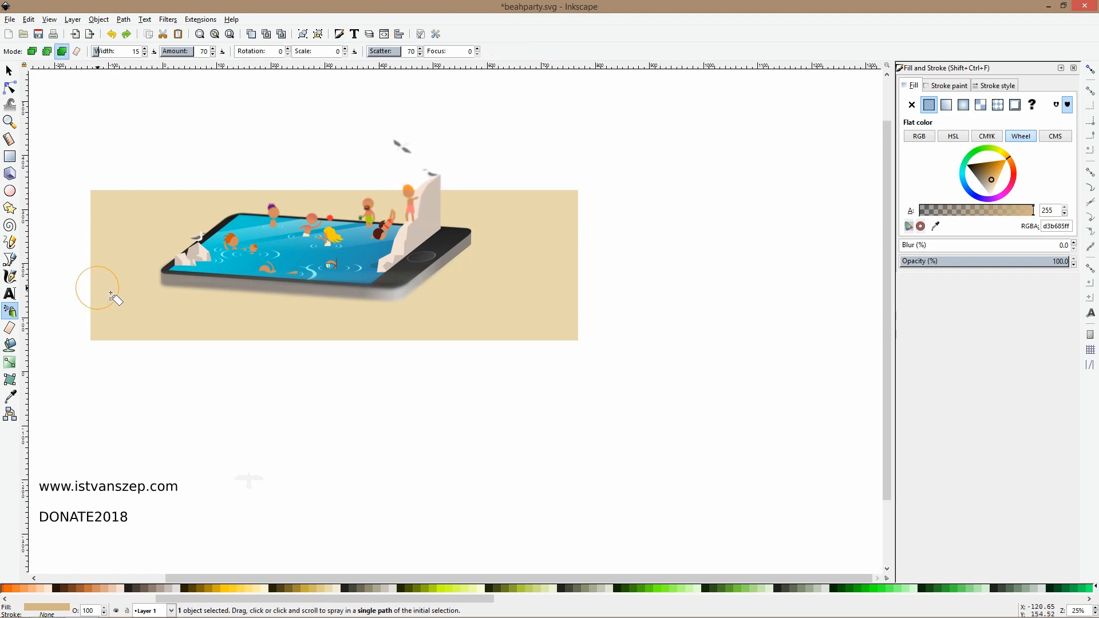
mouse_move(176, 309)
left_mouse_down()
mouse_move(397, 318)
mouse_move(491, 286)
left_mouse_up()
mouse_move(559, 323)
left_mouse_down()
mouse_move(536, 336)
mouse_move(469, 325)
mouse_move(506, 308)
mouse_move(553, 257)
mouse_move(475, 322)
mouse_move(446, 325)
mouse_move(231, 324)
mouse_move(113, 267)
left_mouse_up()
scroll(123, 280, "up", 2)
mouse_move(198, 312)
left_mouse_down()
mouse_move(277, 341)
mouse_move(509, 363)
left_mouse_up()
left_click(313, 51)
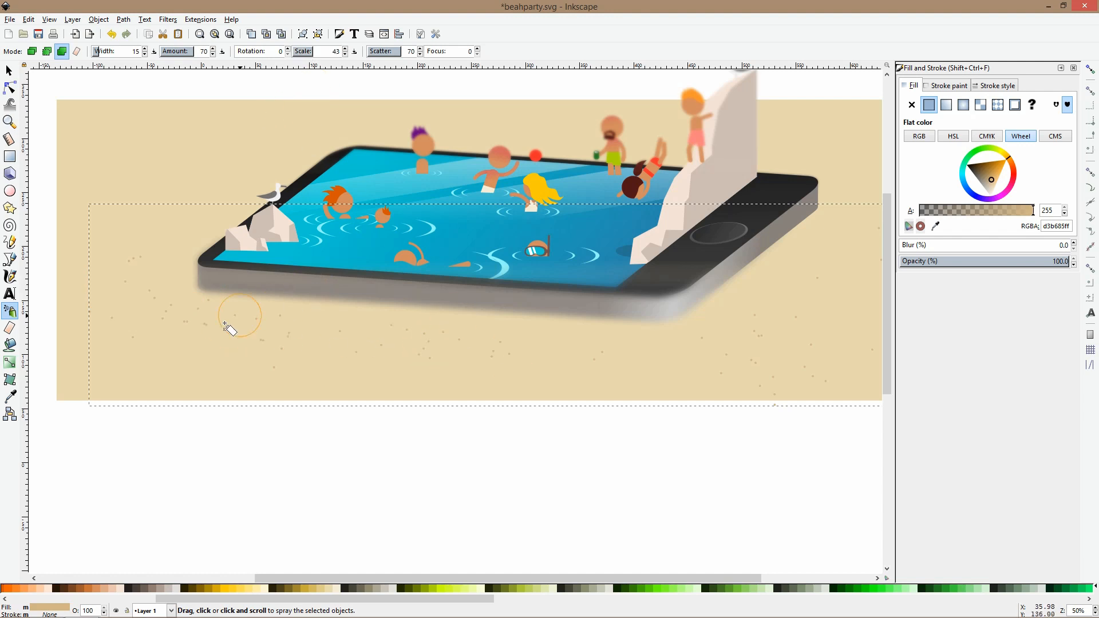
mouse_move(745, 349)
left_mouse_down()
mouse_move(833, 302)
mouse_move(670, 395)
left_mouse_up()
scroll(670, 395, "down", 1)
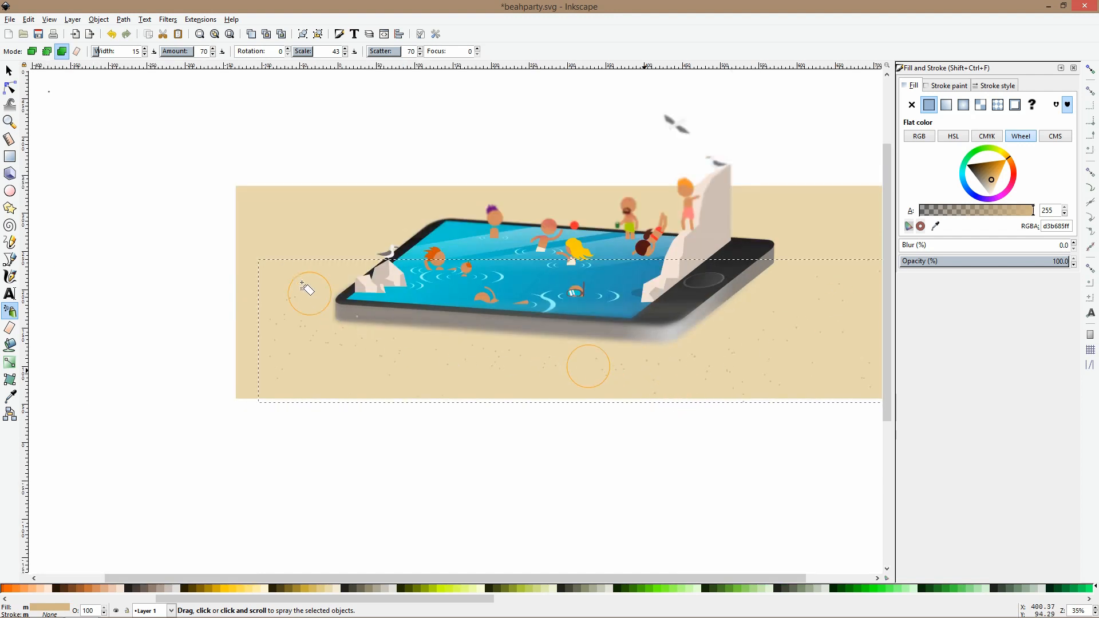
scroll(447, 385, "down", 2)
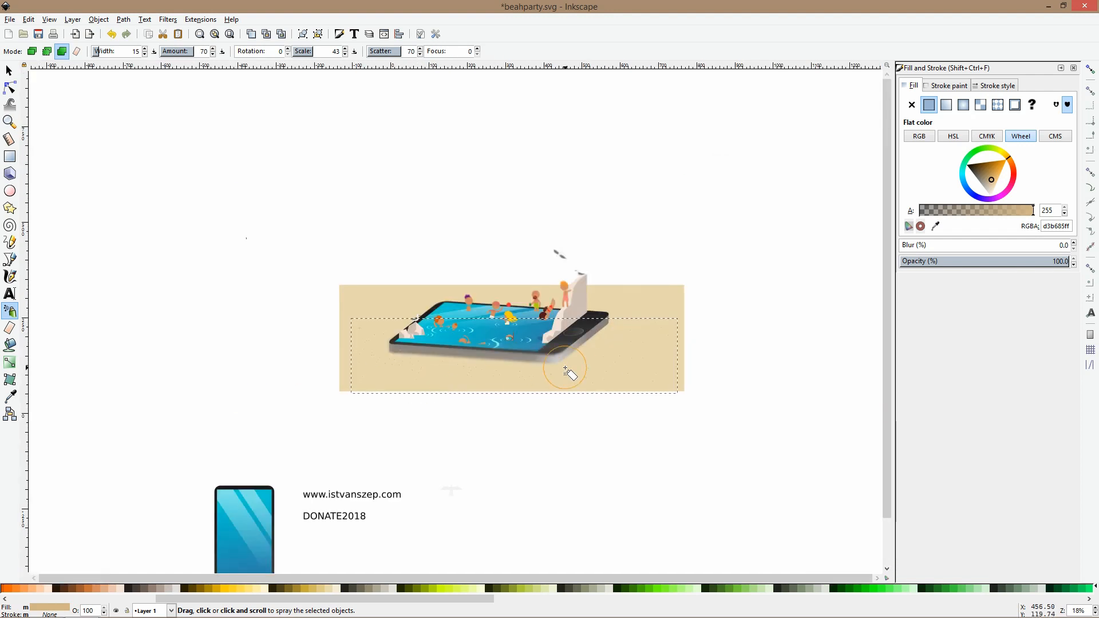
key("space")
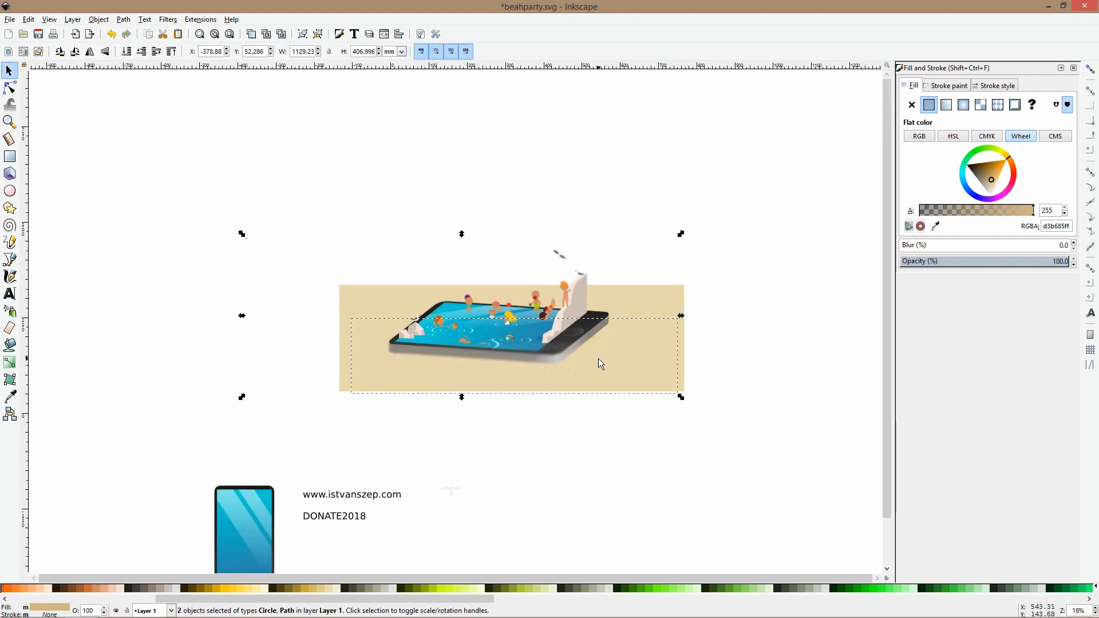
Duplicate the sand rectangle, stretch the copy upward to about 470 mm high, and send it behind everything.
scroll(604, 341, "up", 3)
scroll(604, 341, "down", 1)
left_click(629, 252, "ctrl")
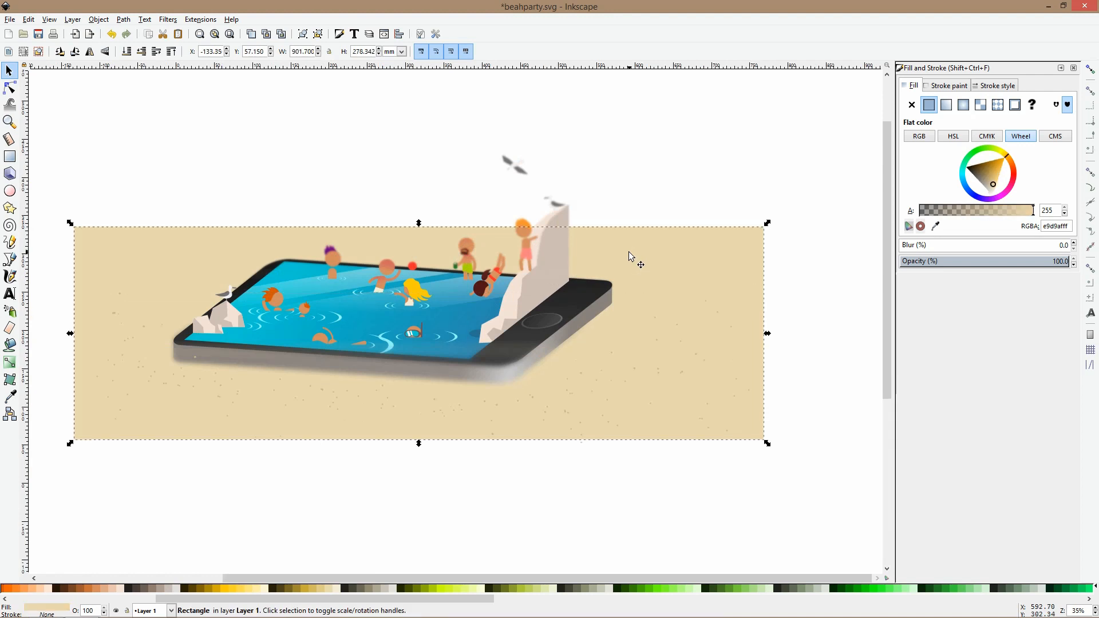
key("Home")
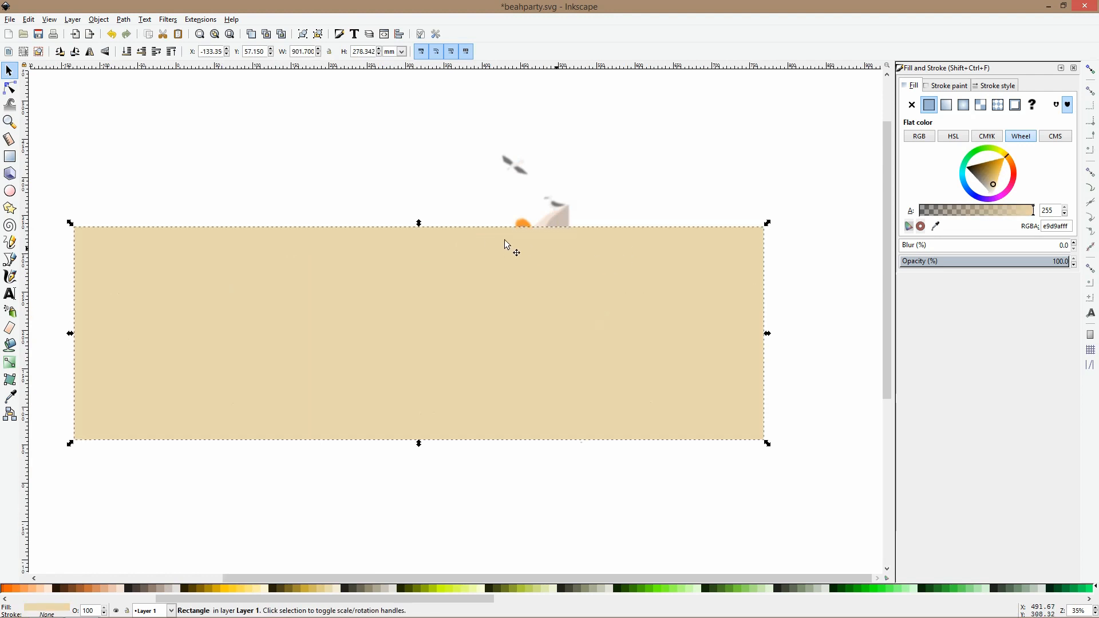
left_click_drag(420, 225, 416, 76)
key("End")
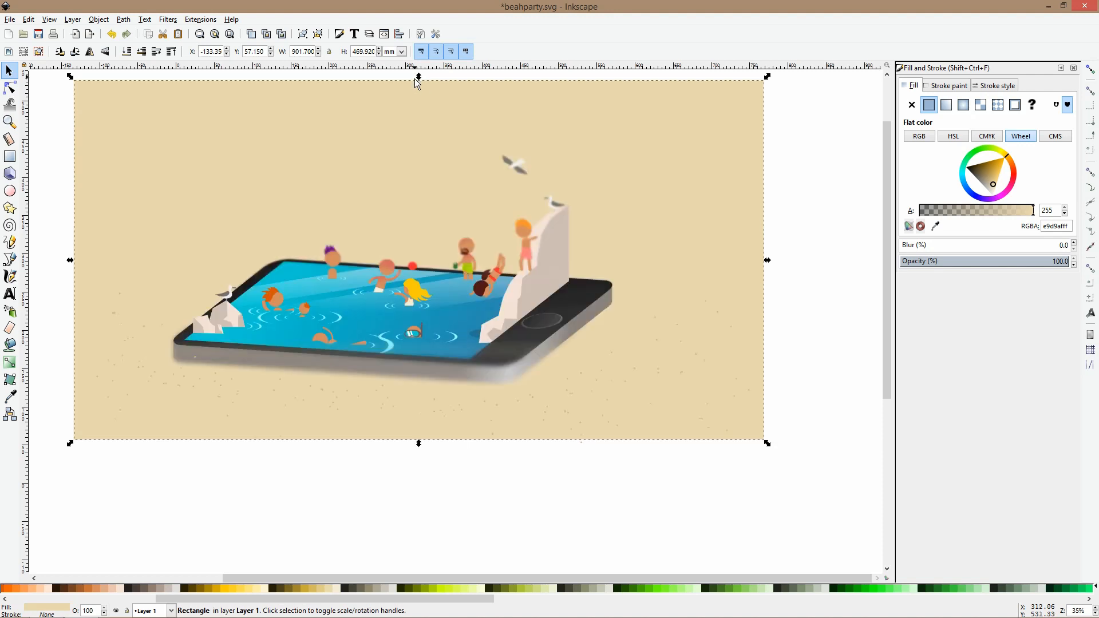
Fill the tall background rectangle with the light water blue (36d0d9) picked from the tablet screen.
left_click(9, 398)
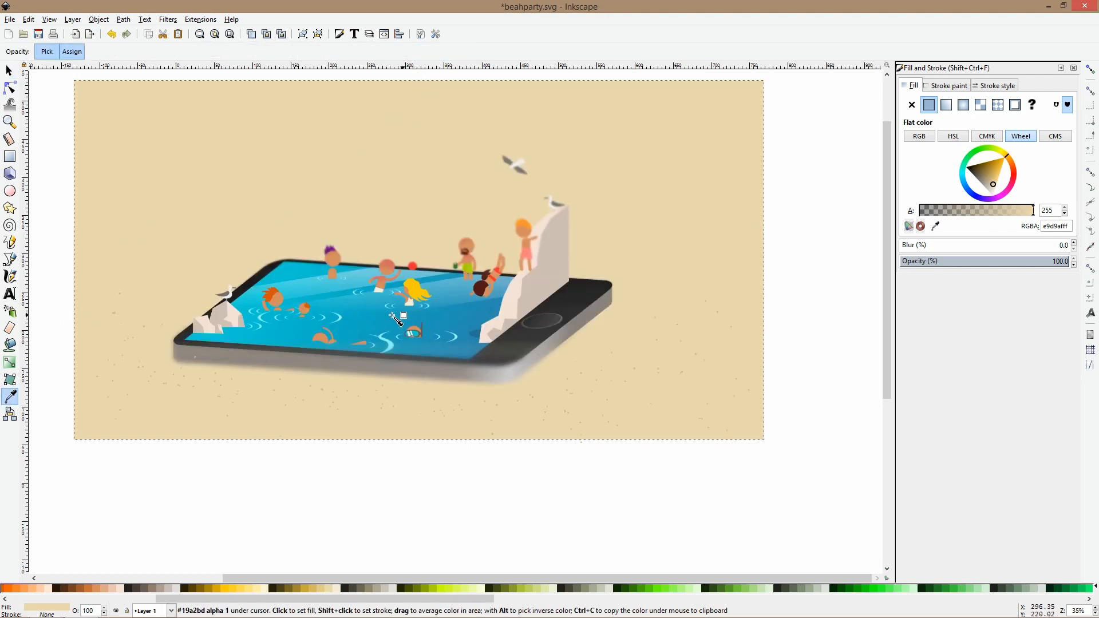
left_click(308, 292)
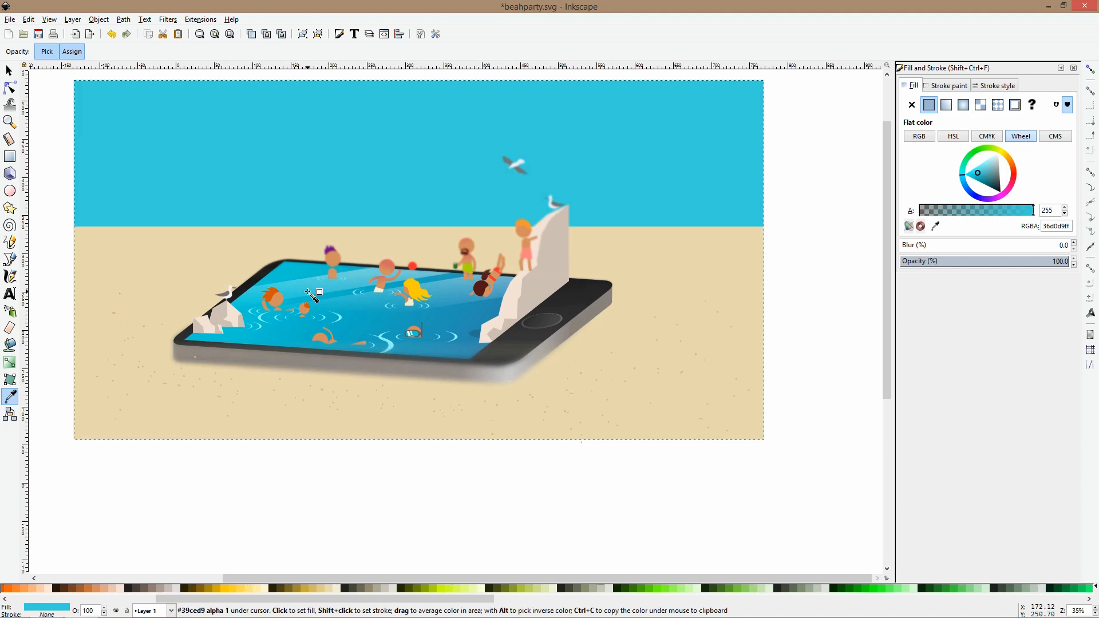
key("s")
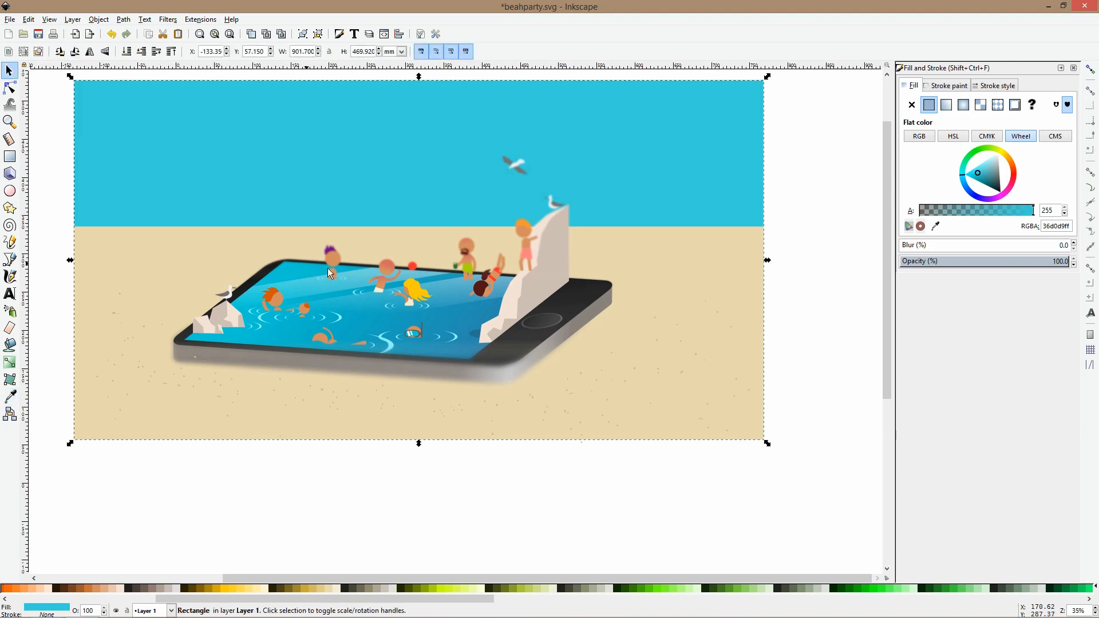
Draw a closed freehand outline with smoothing 26, wavy along the sand's upper edge and extending past both sides of the background.
left_click(316, 244)
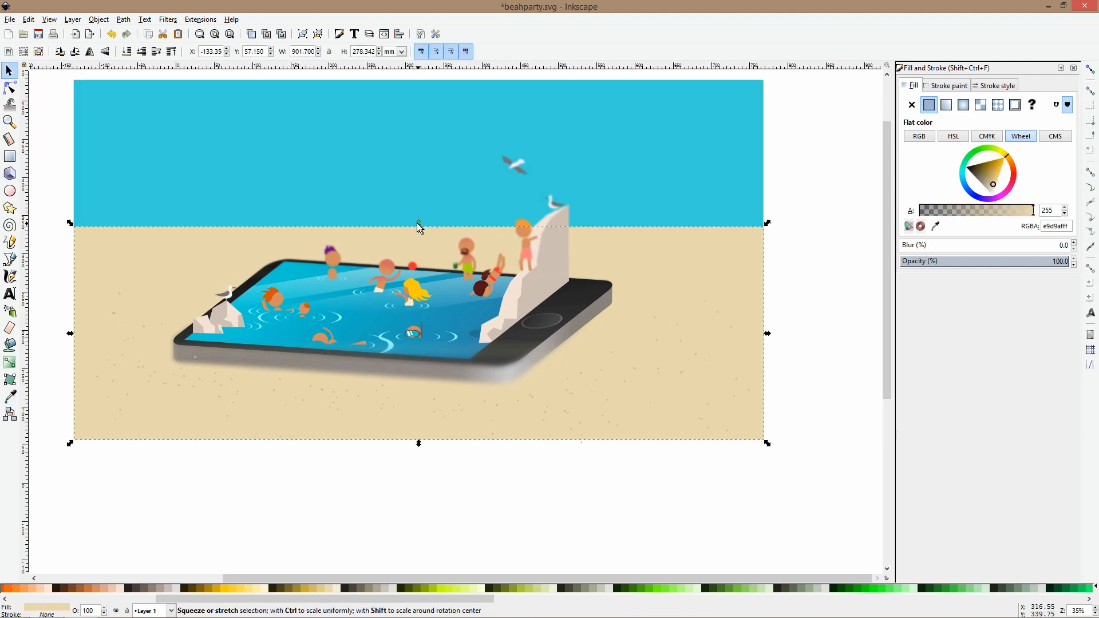
left_click(10, 242)
scroll(113, 252, "down", 1)
left_click(88, 52)
left_click_drag(75, 219, 282, 231)
mouse_move(588, 242)
left_mouse_down()
mouse_move(516, 313)
mouse_move(282, 326)
mouse_move(122, 309)
left_mouse_up()
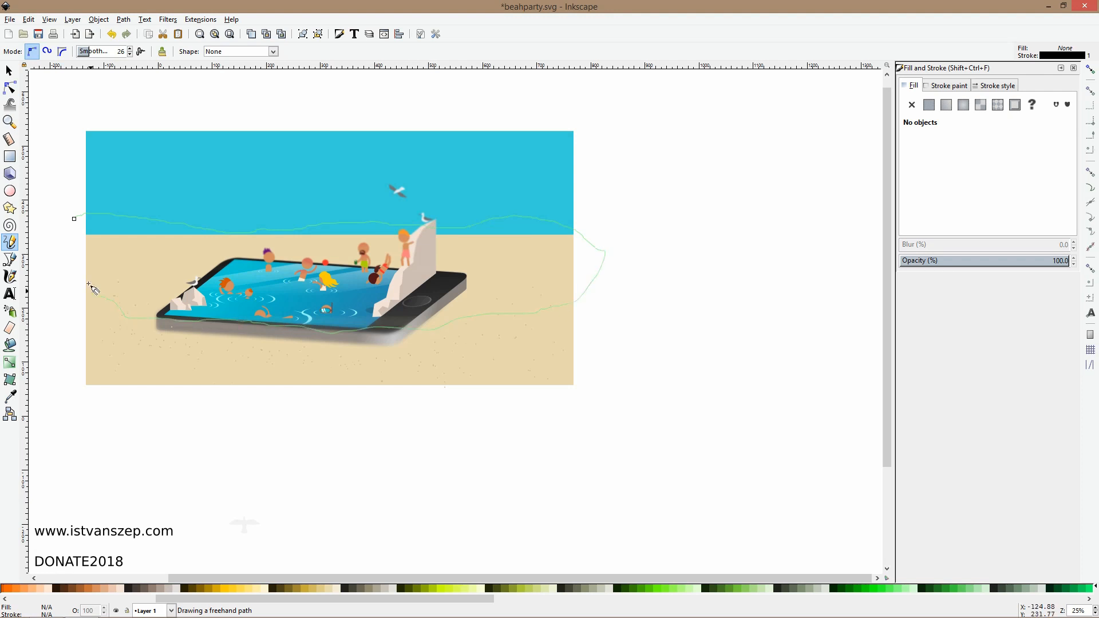
left_click_drag(74, 222, 73, 211)
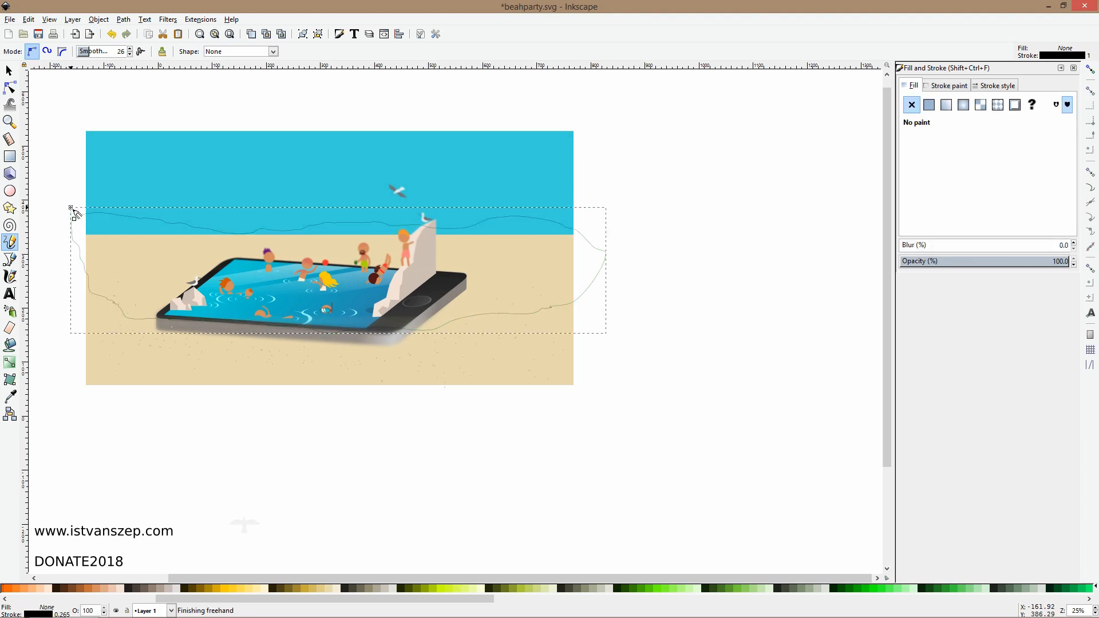
Unite the wavy freehand outline with the sand rectangle into one dune shape.
key("s")
left_click(123, 194)
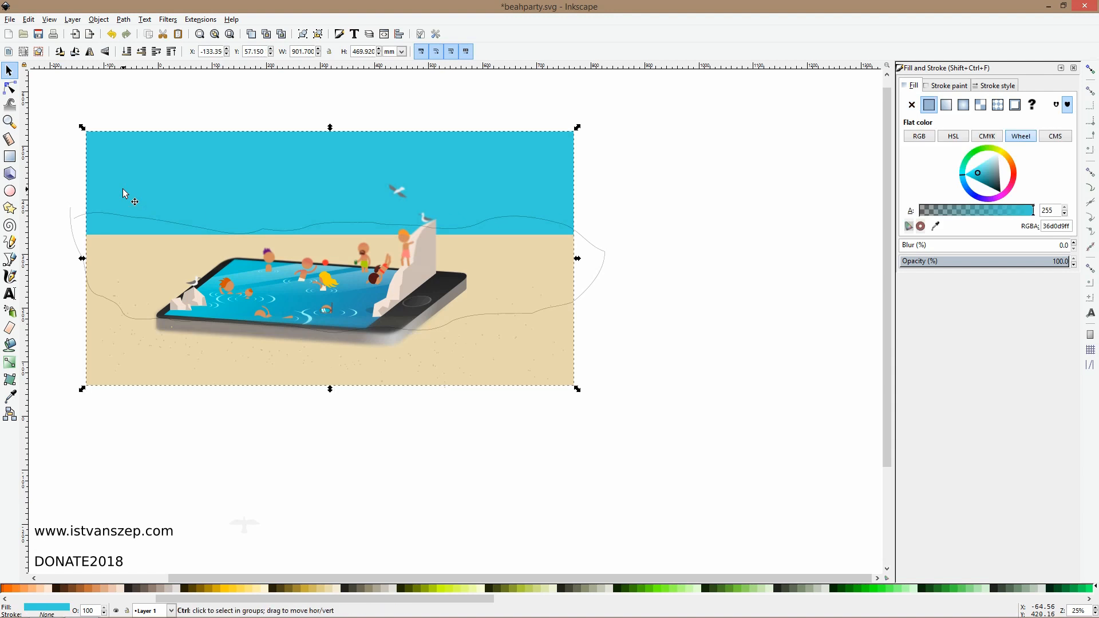
left_click(120, 216)
left_click(120, 240, "shift")
key("ctrl+plus")
Trim the overhanging dune shape to the background's width by intersecting it with a raised copy of the blue rectangle.
left_click(169, 196)
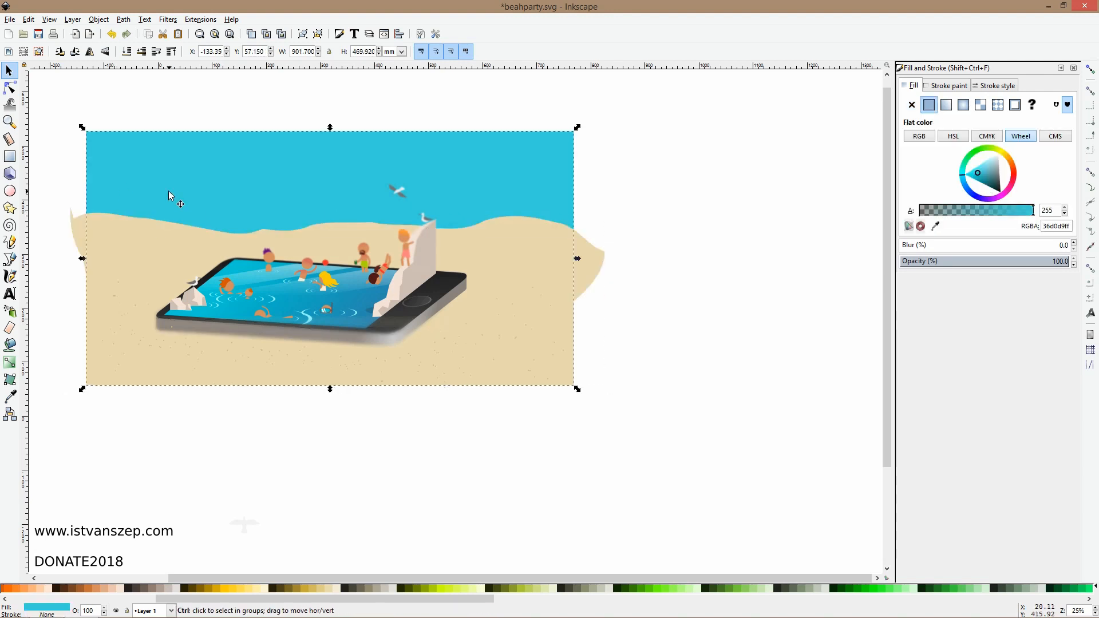
key("Home")
left_click(75, 228, "shift")
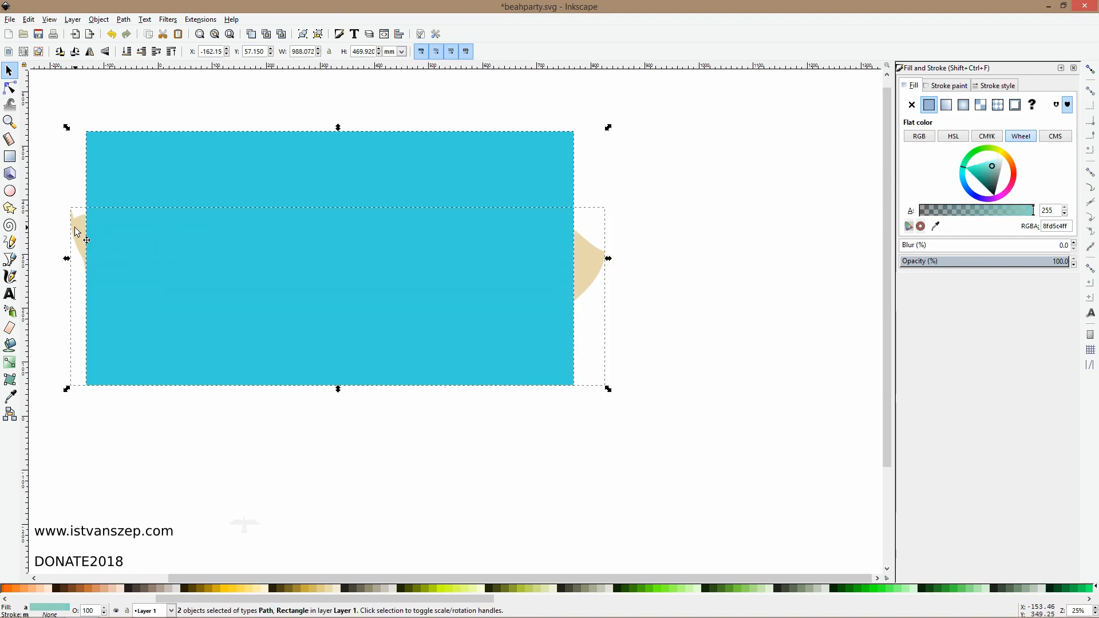
key("ctrl+asterisk")
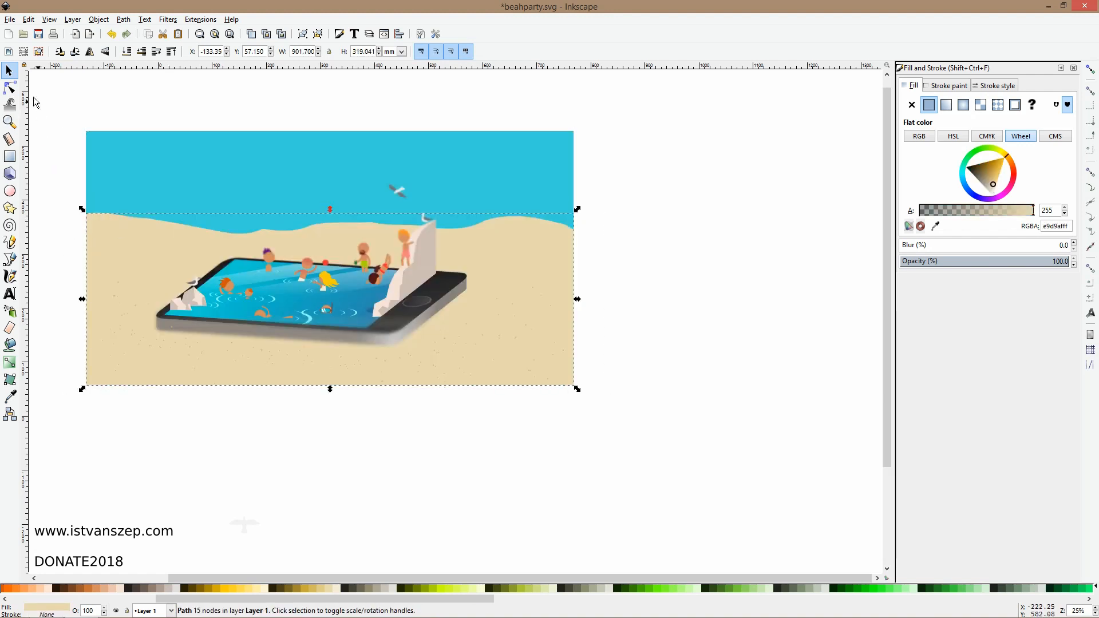
left_click(10, 87)
scroll(210, 205, "up", 2)
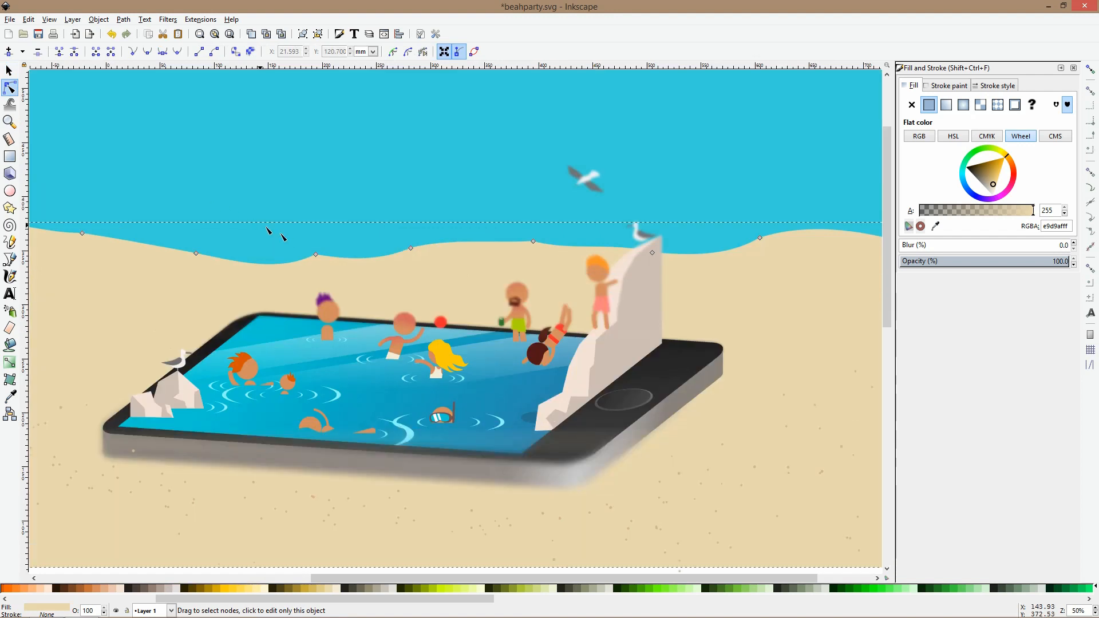
scroll(388, 265, "down", 2)
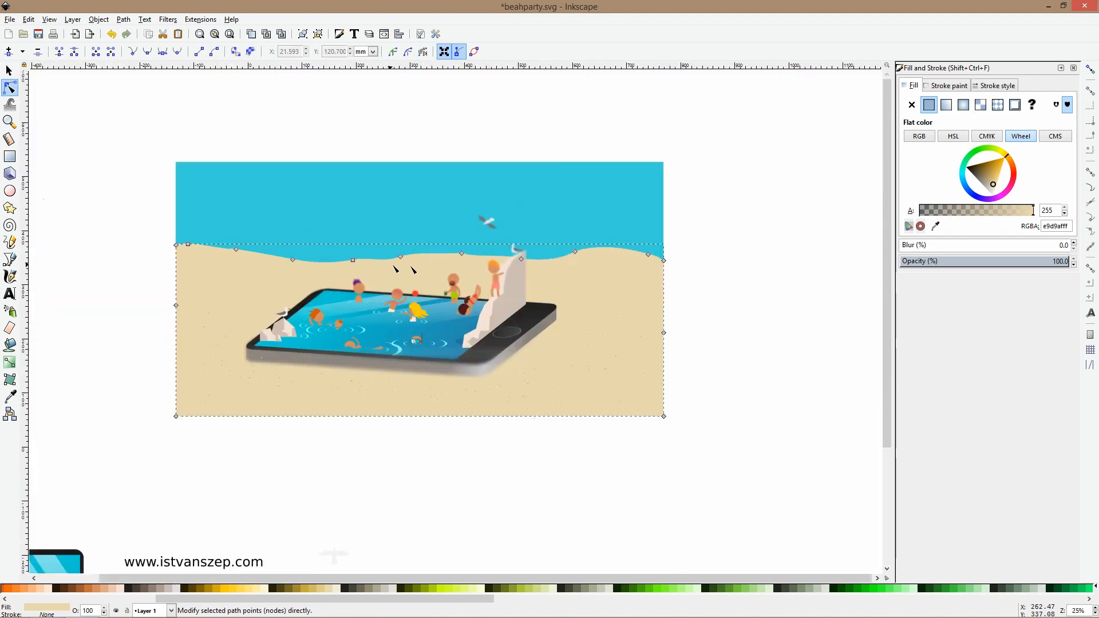
key("s")
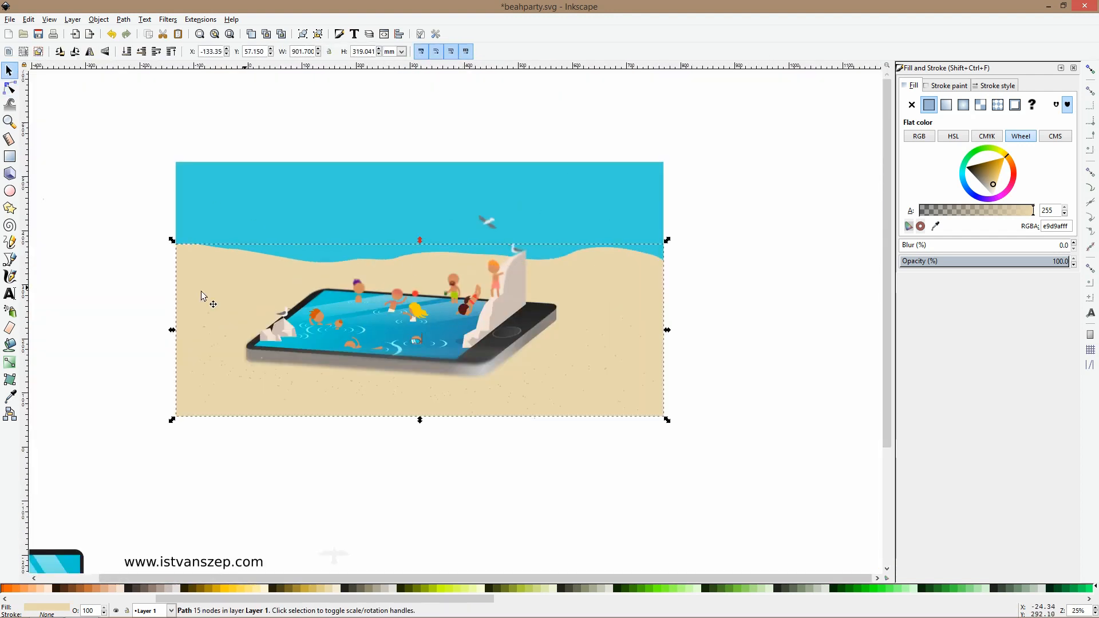
Add a near-vertical linear gradient to the dune shape and give its lower stop the sand colour e9d9af.
left_click(11, 363)
left_click_drag(232, 307, 228, 379)
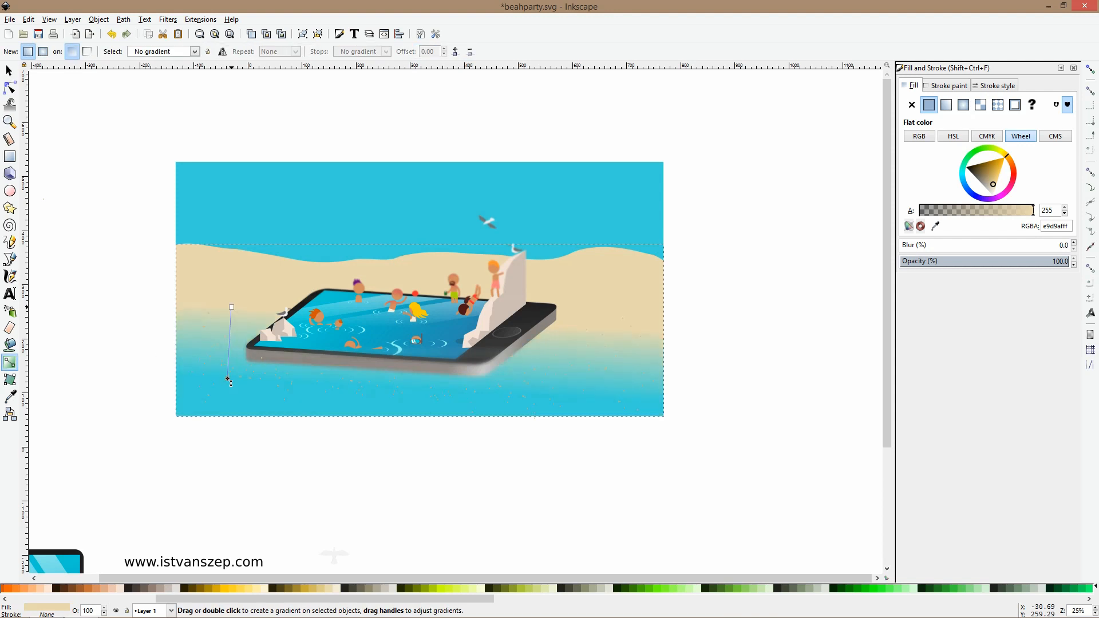
key("d")
left_click(236, 283)
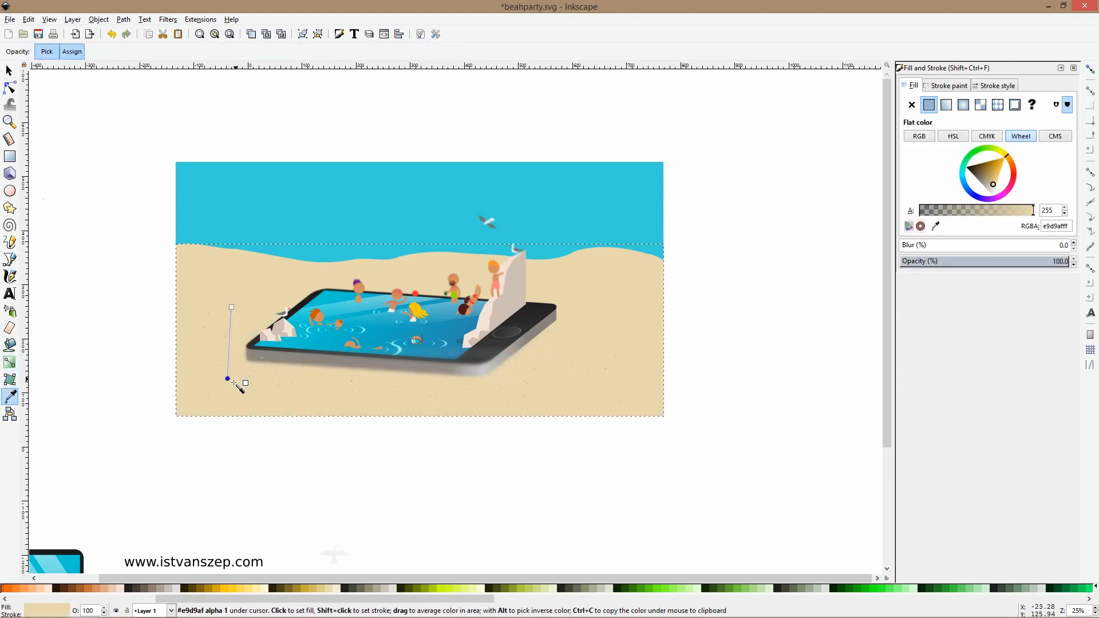
Set the upper stop of the dune gradient to the darker grain colour d3b685.
scroll(248, 398, "up", 5)
scroll(298, 351, "down", 3)
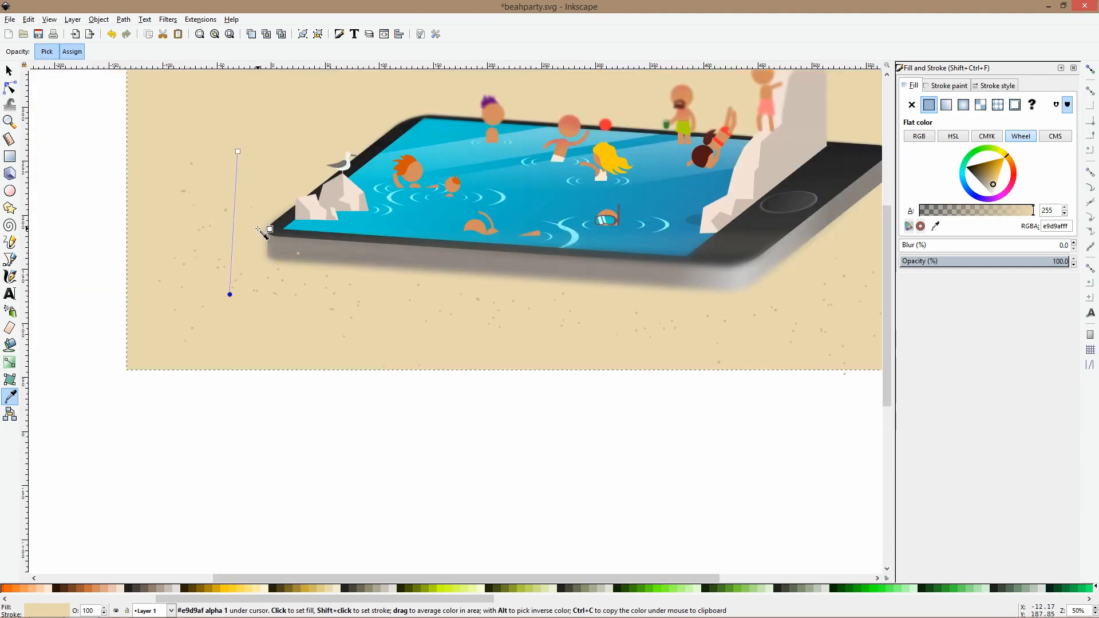
scroll(278, 298, "up", 1)
left_click(224, 87)
left_click(147, 144)
Extend the dune gradient upward to the sand's upper edge and downward to its lower edge.
scroll(183, 160, "down", 3)
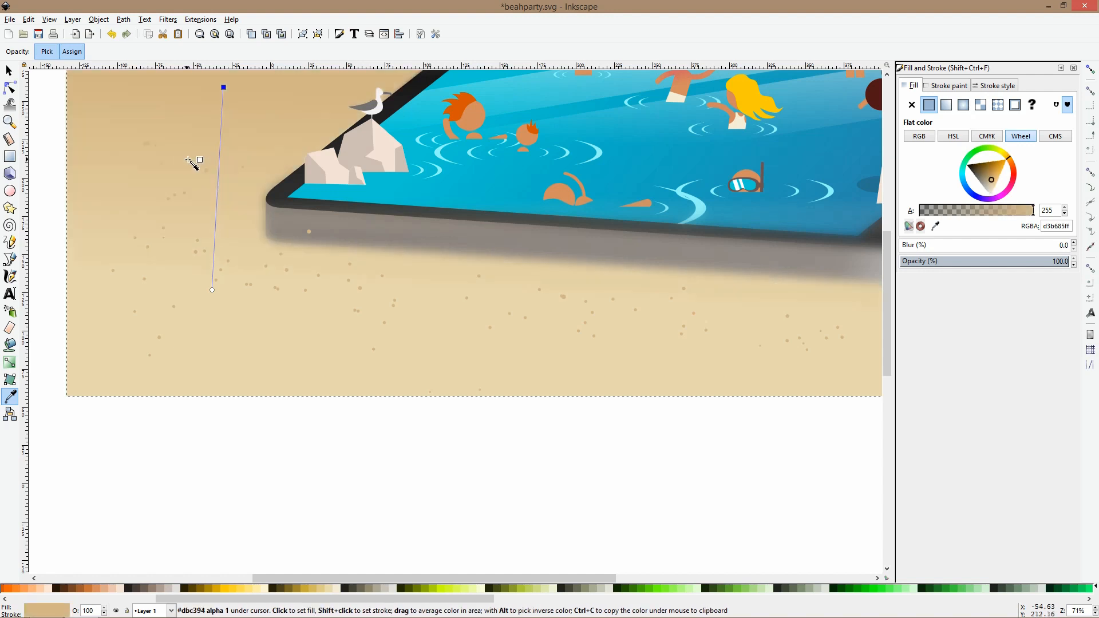
left_click_drag(200, 133, 195, 50)
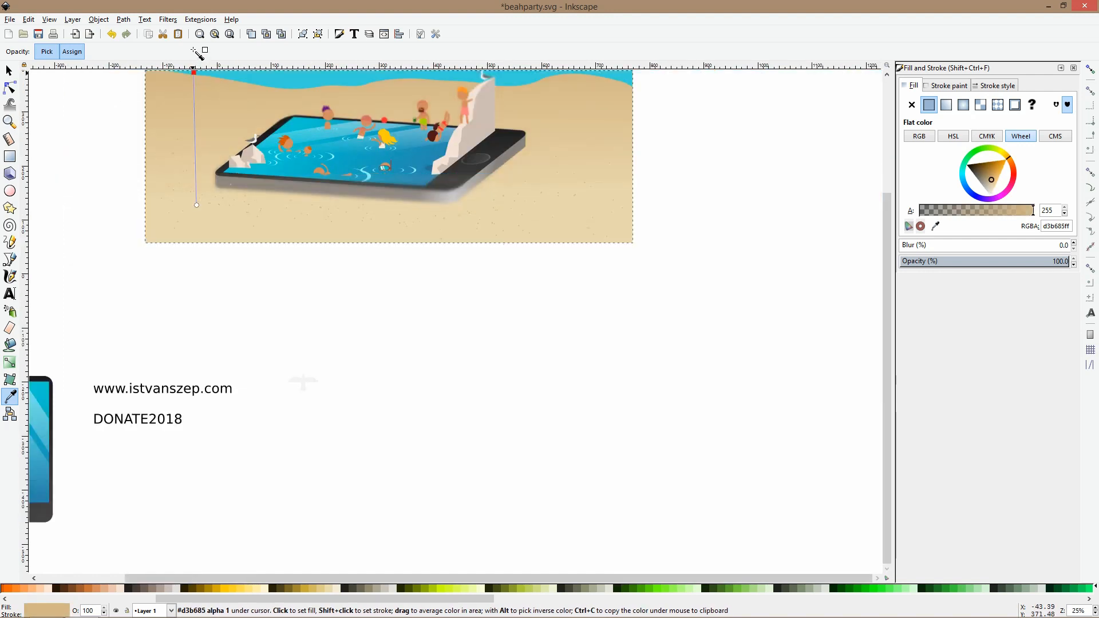
left_click_drag(196, 229, 196, 241)
Squeeze the dune shape from its upper edge to about 253 mm high, lowering the horizon.
key("s")
scroll(243, 256, "down", 2)
scroll(335, 325, "up", 2)
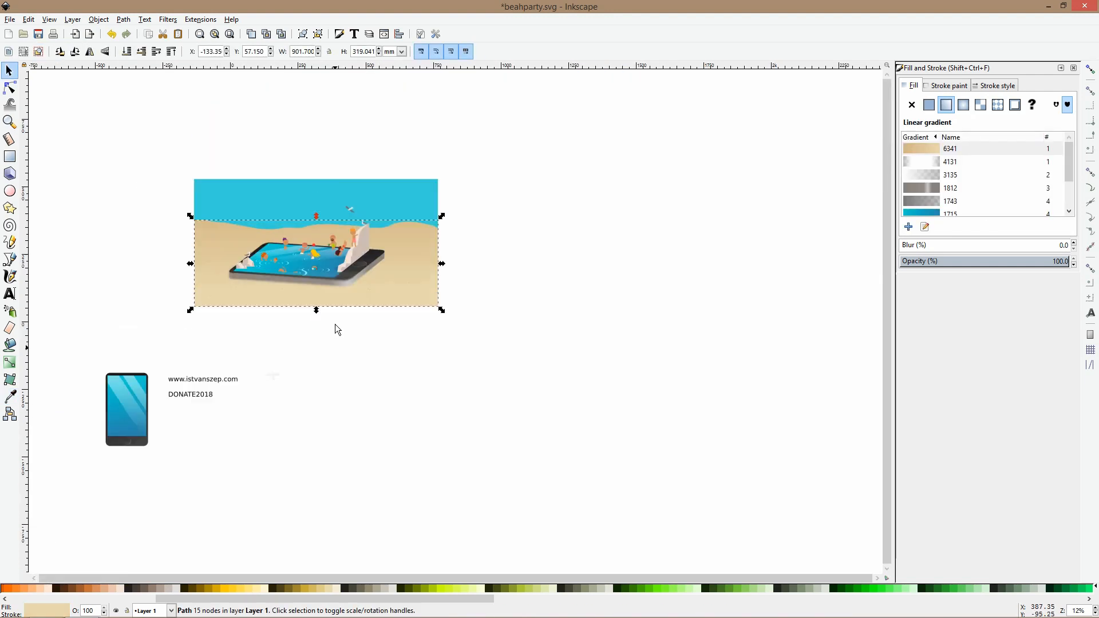
left_click_drag(315, 218, 314, 232)
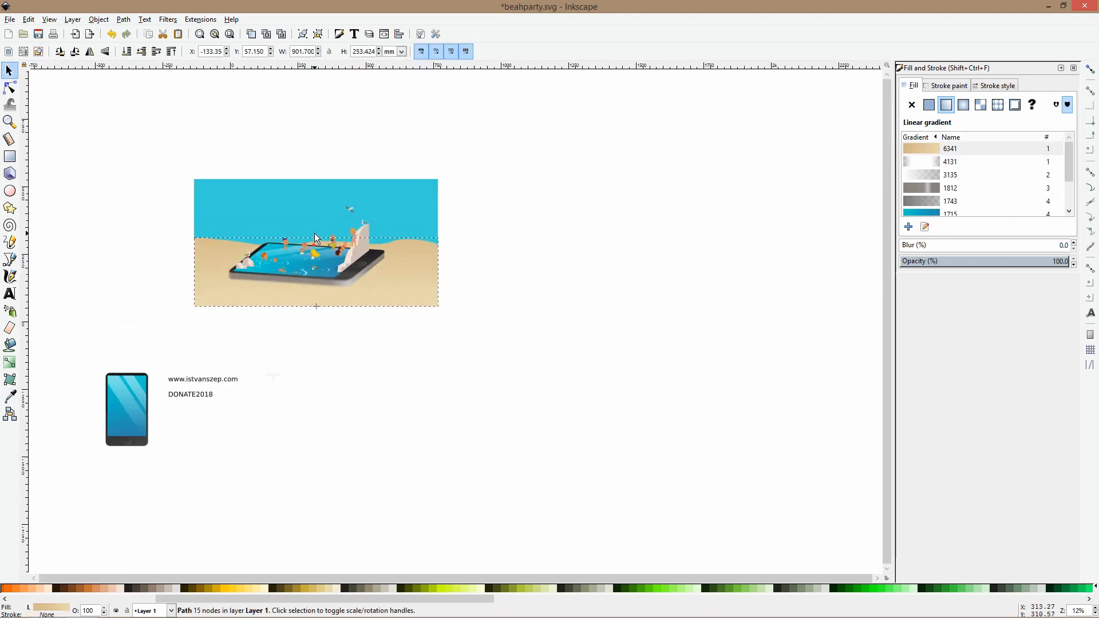
Give the blue background a linear gradient toward the horizon, with the lower stop set to the lighter blue 7ae3e9.
left_click(314, 232)
key("g")
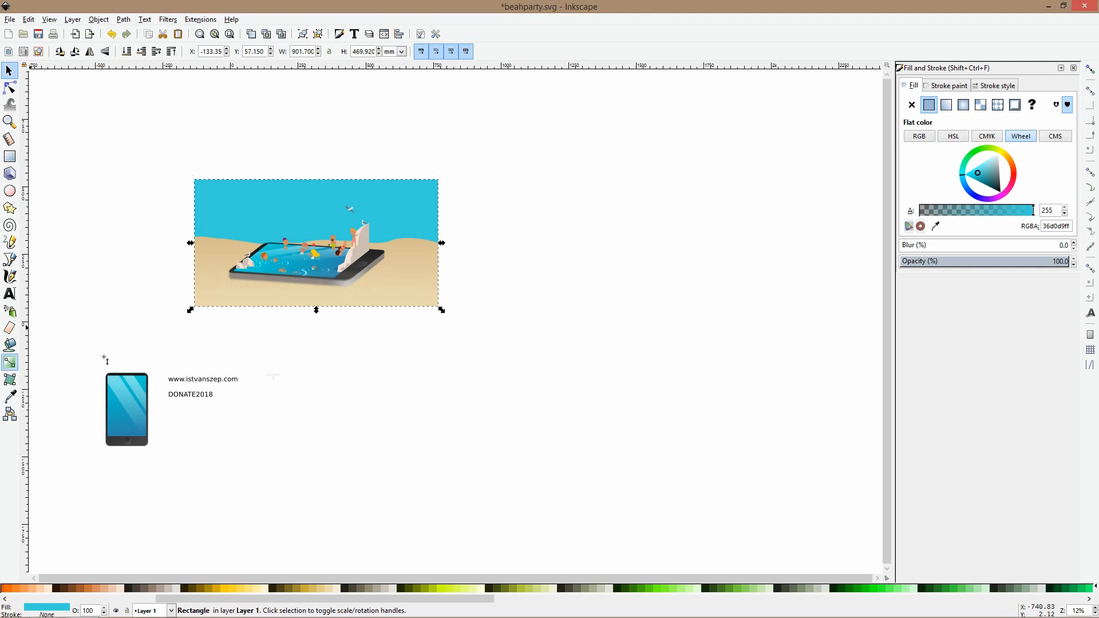
left_click_drag(312, 200, 318, 239)
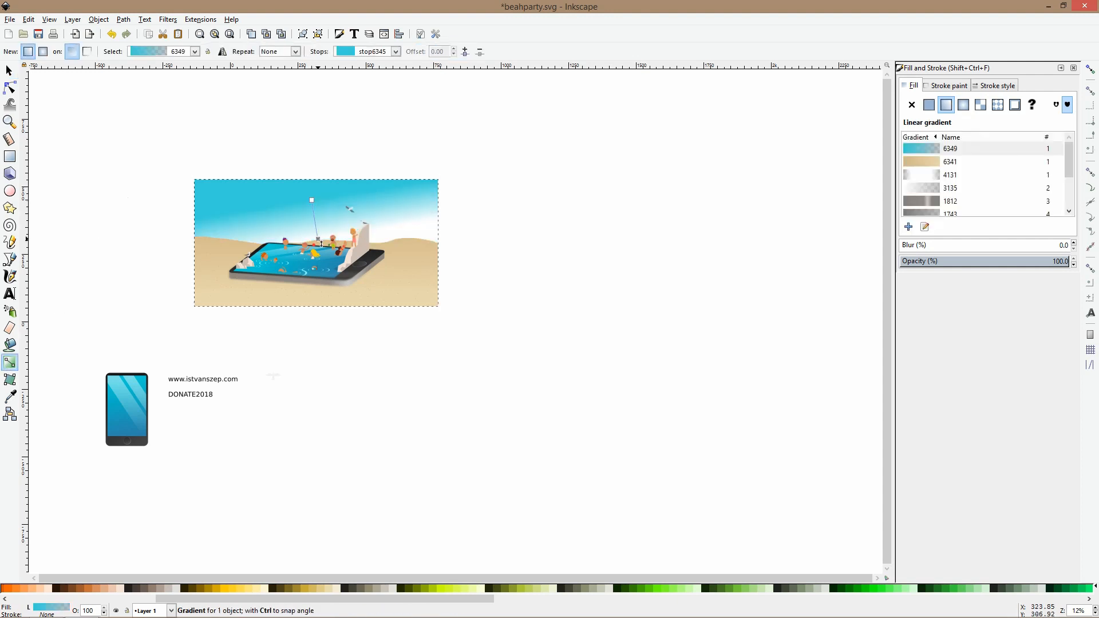
left_click(10, 396)
left_click(301, 210)
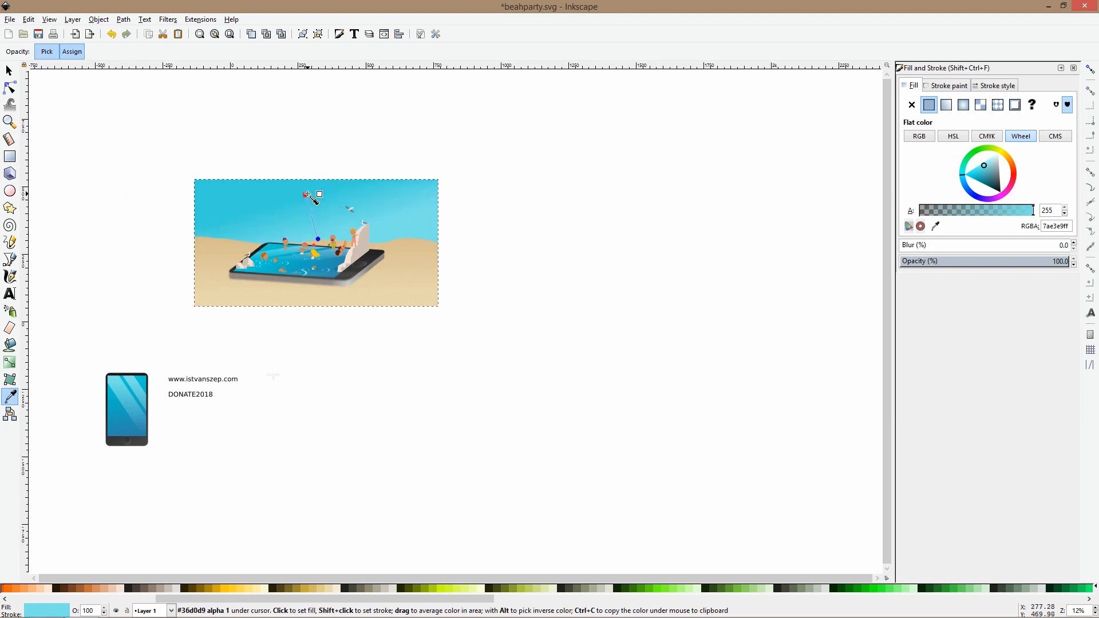
key("s")
Select the sky, dunes and sprayed grains together, shift them slightly left behind the tablet, and deselect them.
scroll(365, 229, "up", 3)
left_click(435, 267, "shift")
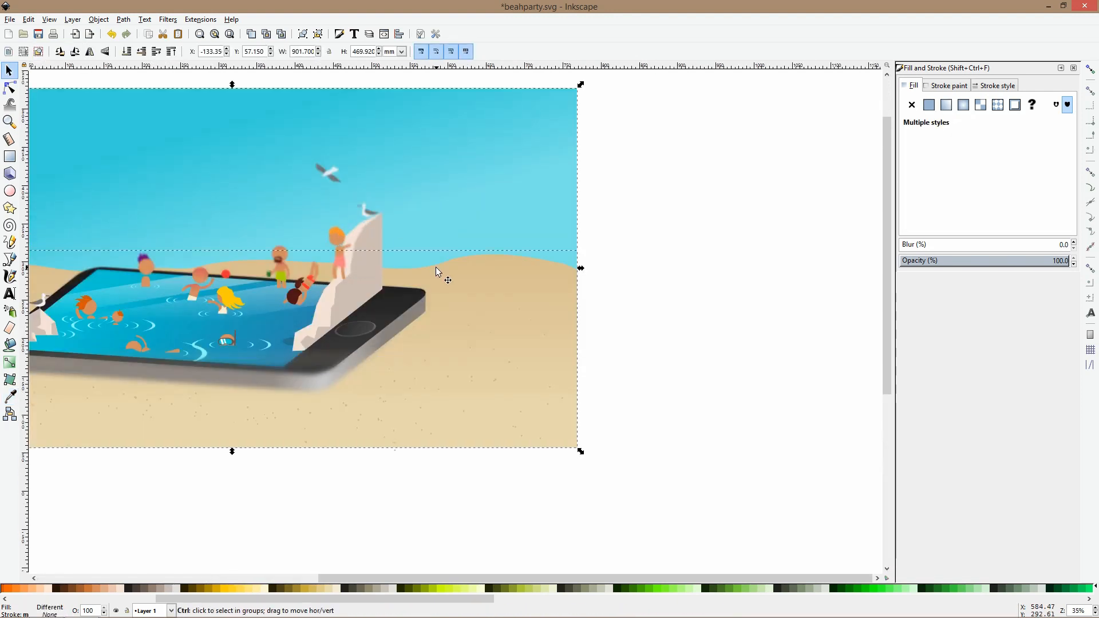
scroll(435, 267, "down", 2)
left_click(201, 330, "shift")
left_click_drag(159, 174, 172, 191)
left_click_drag(431, 222, 432, 222)
left_click_drag(330, 347, 330, 365)
left_click(330, 384)
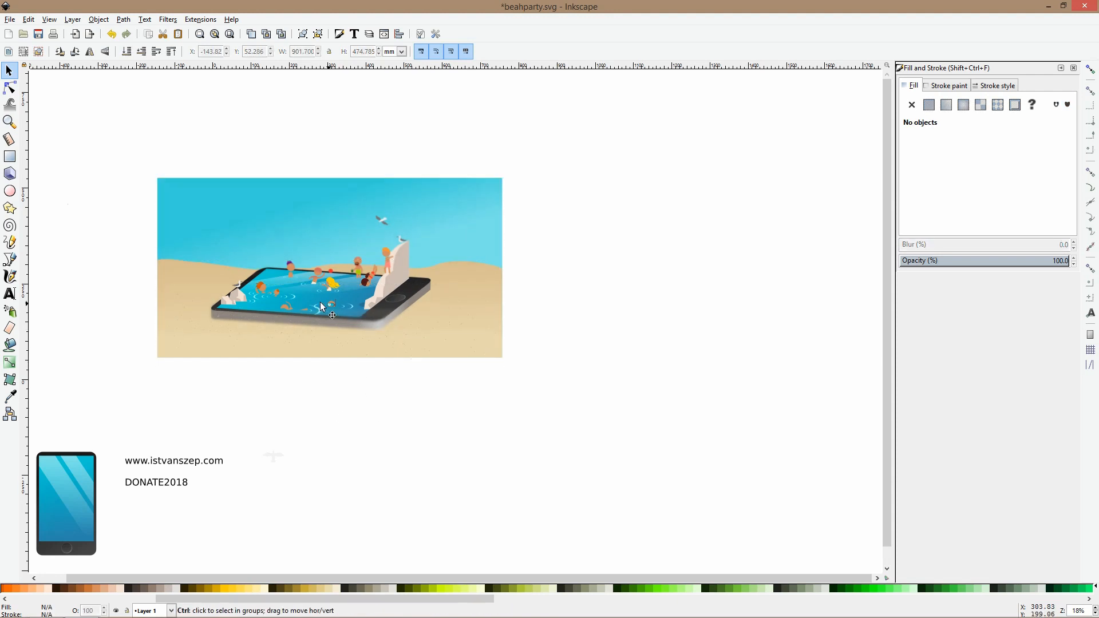
scroll(322, 307, "up", 3)
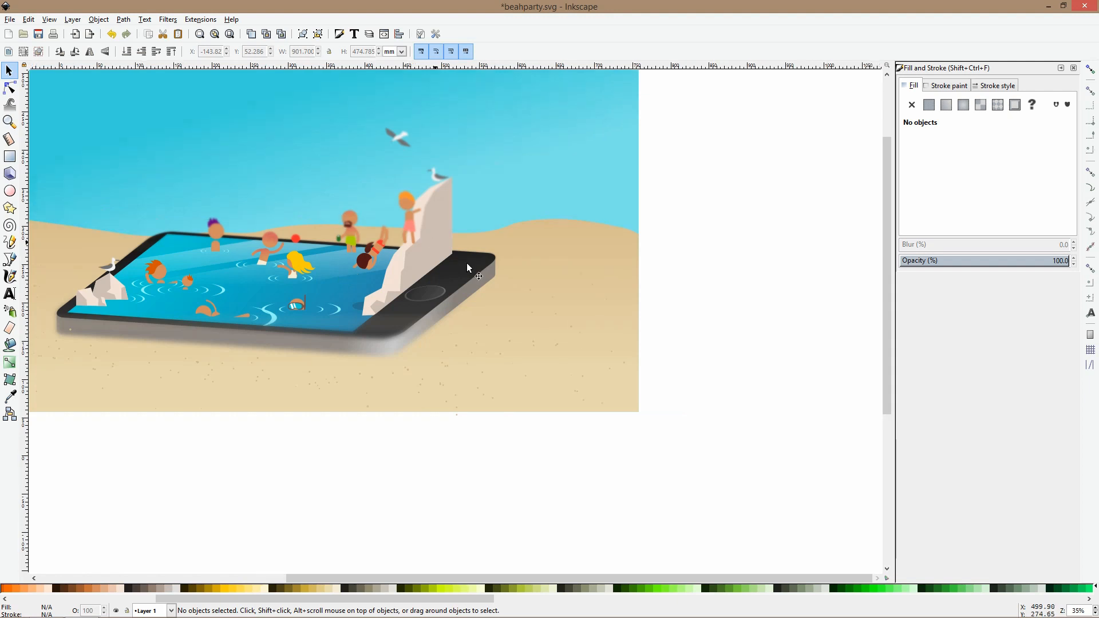
left_click_drag(448, 253, 622, 323)
scroll(624, 322, "down", 1)
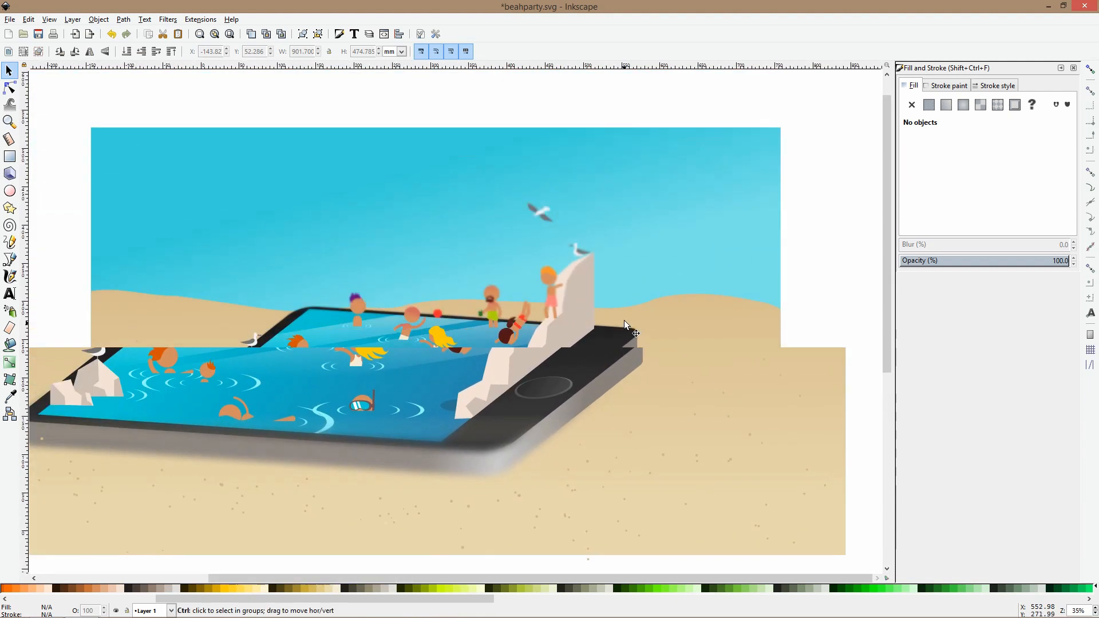
Save the document and squeeze the dune shape from its upper edge to about 246 mm high.
key("ctrl+s")
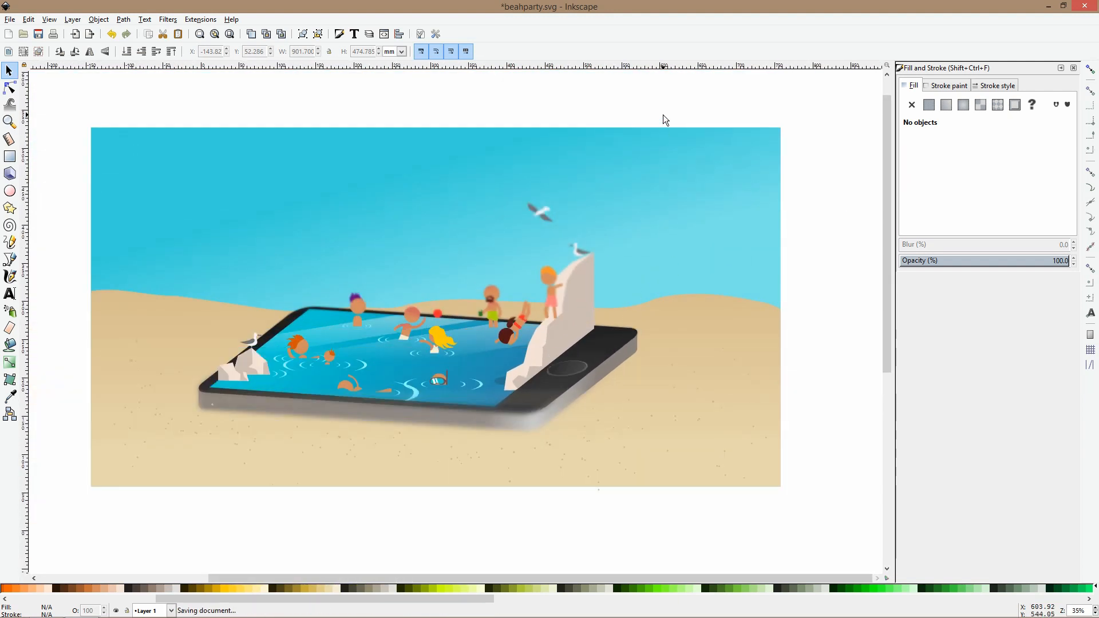
left_click(696, 304)
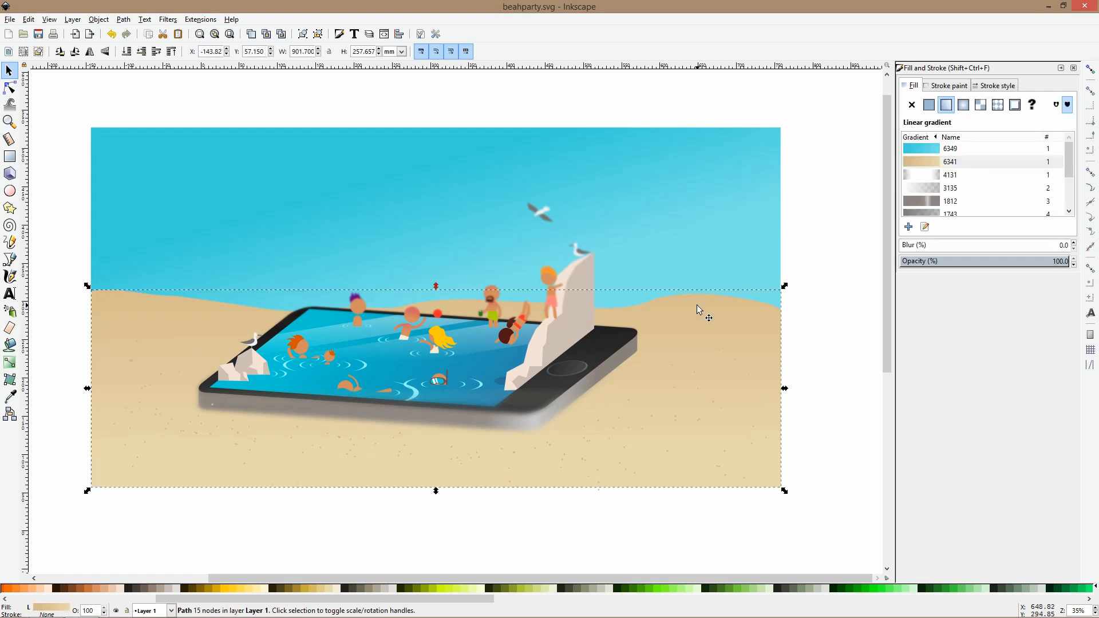
left_click_drag(439, 287, 436, 295)
left_click(435, 106)
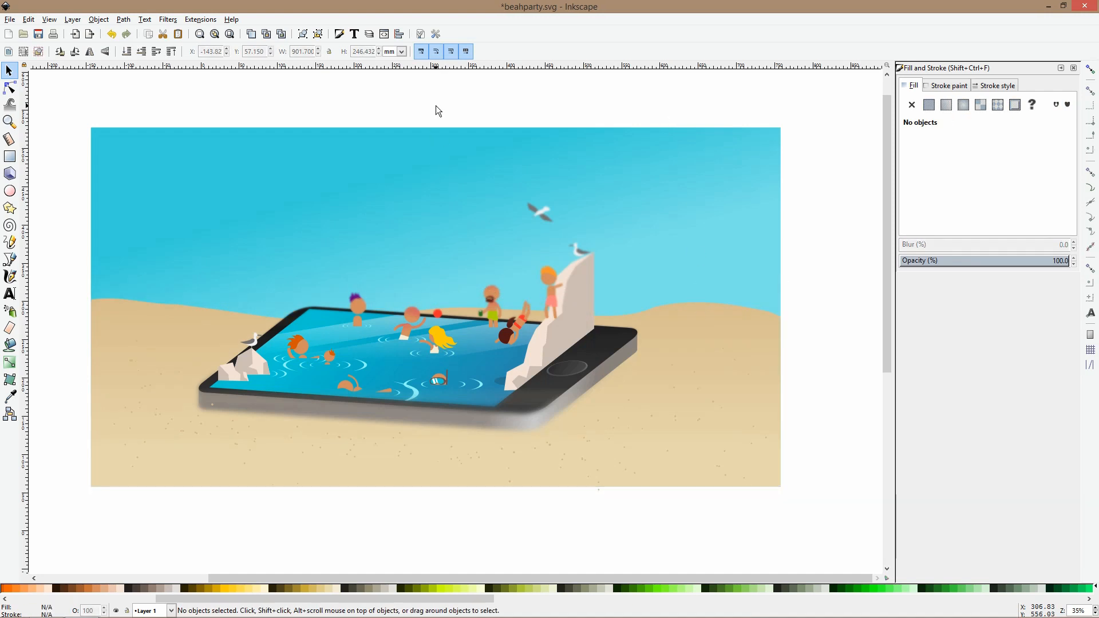
Stretch the sky rectangle upward to about 515 mm high and leave nothing selected.
left_click(429, 152)
left_click_drag(436, 122, 436, 90)
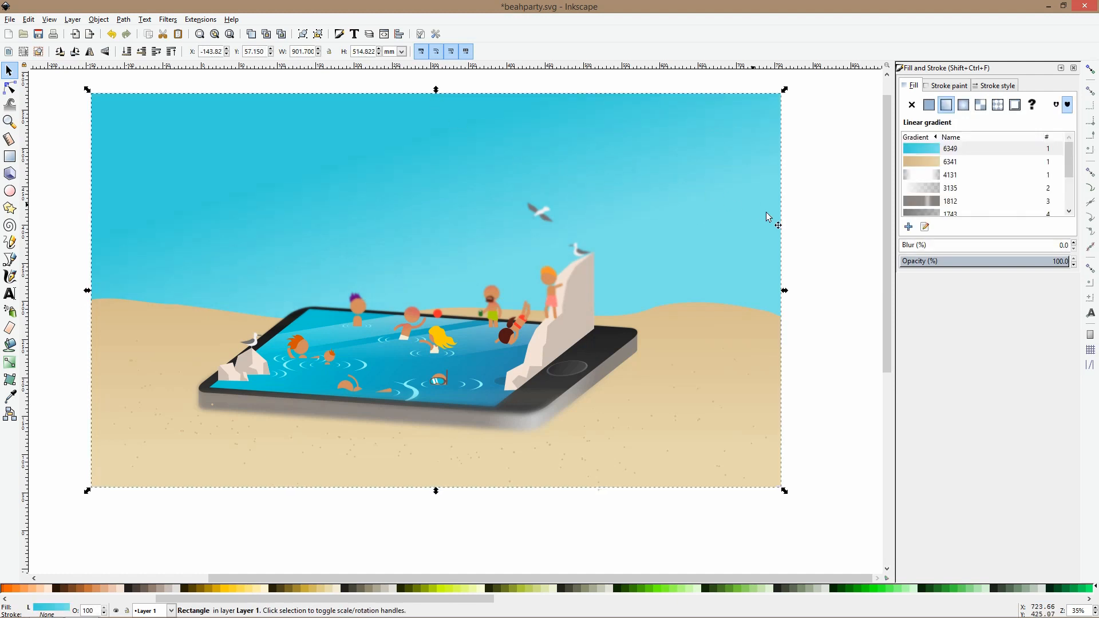
left_click(847, 234)
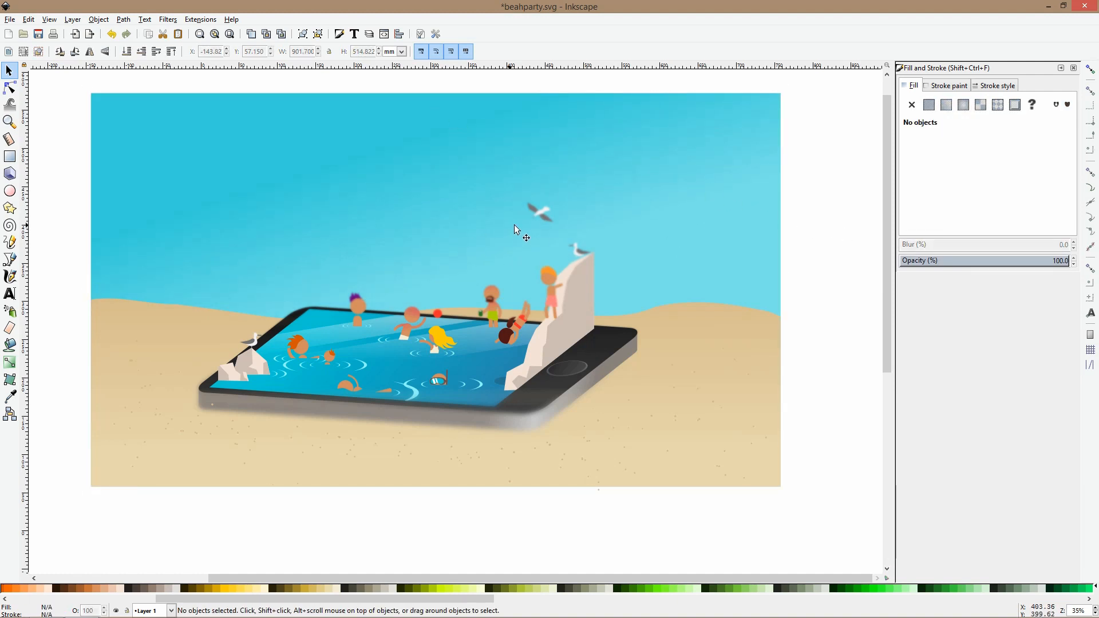
left_click(541, 214)
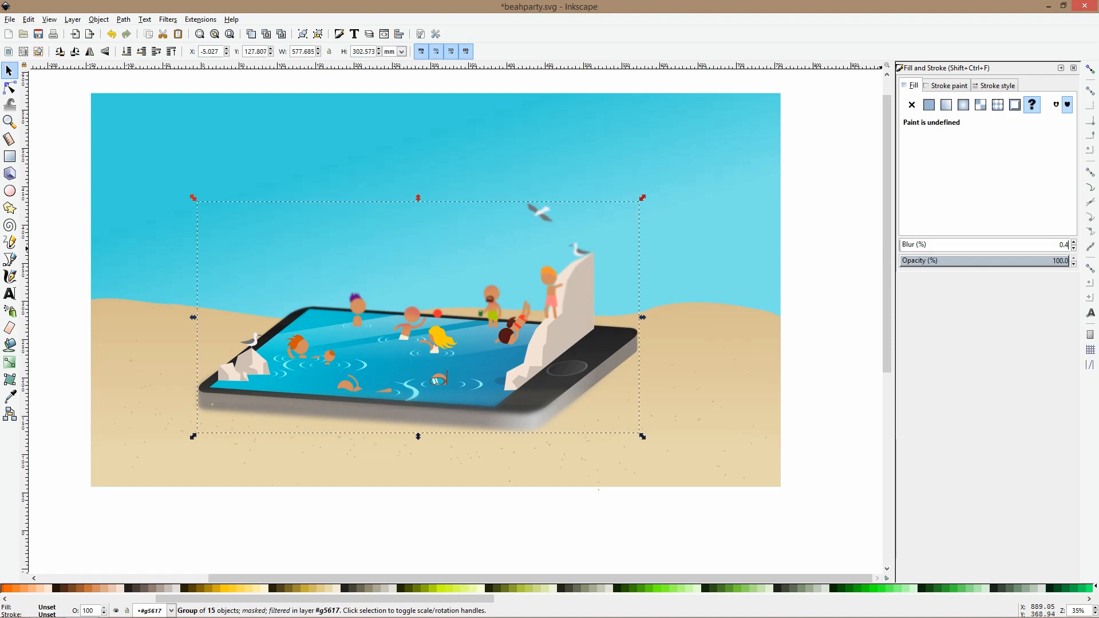
left_click(858, 262)
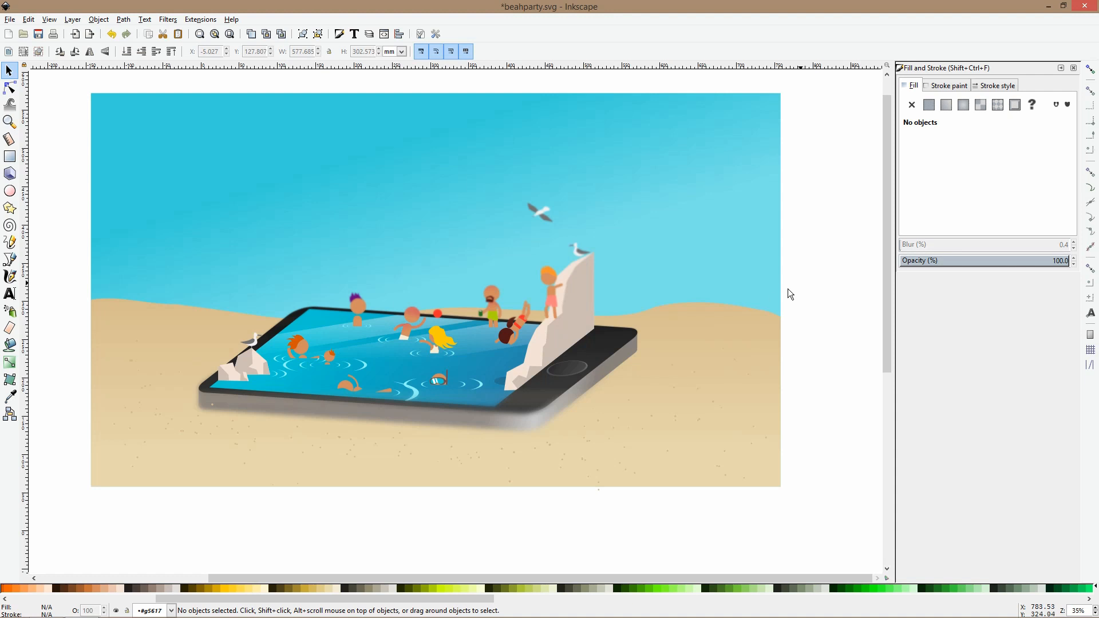
Examine the website address and the DONATE2018 text beside the phone drawing below the illustration at close range.
key("minus")
key("minus")
key("minus")
scroll(640, 382, "down", 3)
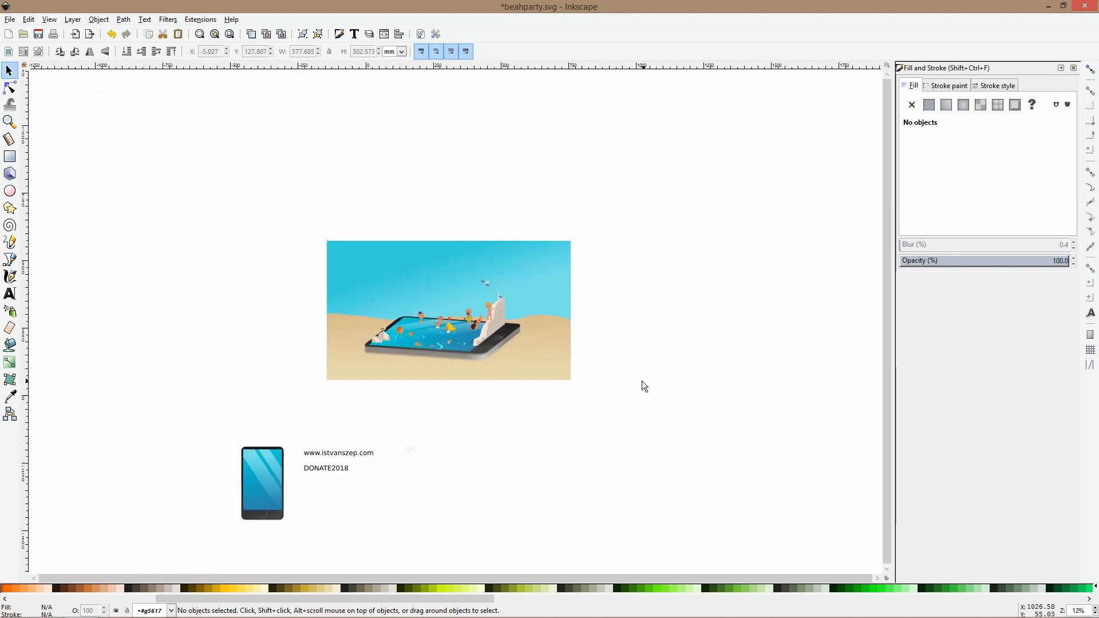
scroll(639, 382, "down", 2)
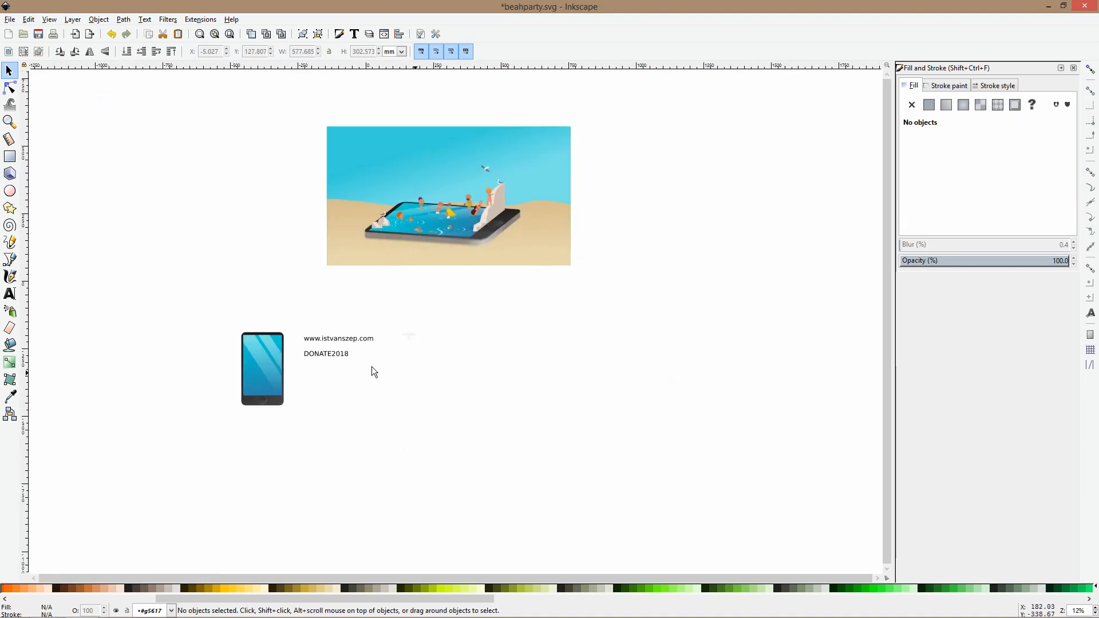
left_click(343, 356)
key("1")
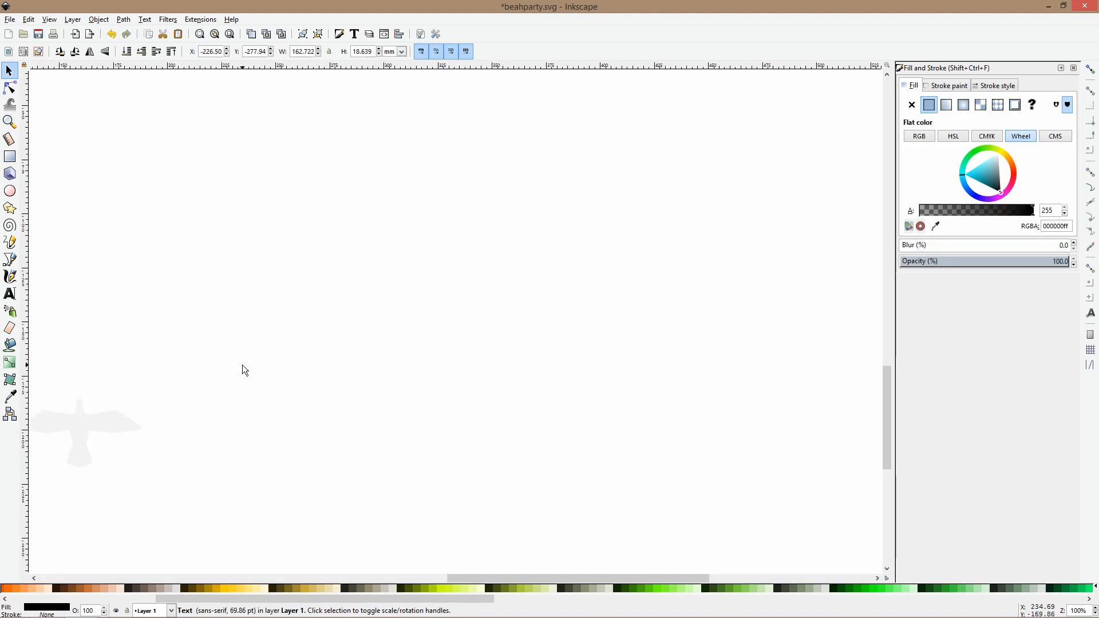
key("3")
key("minus")
key("minus")
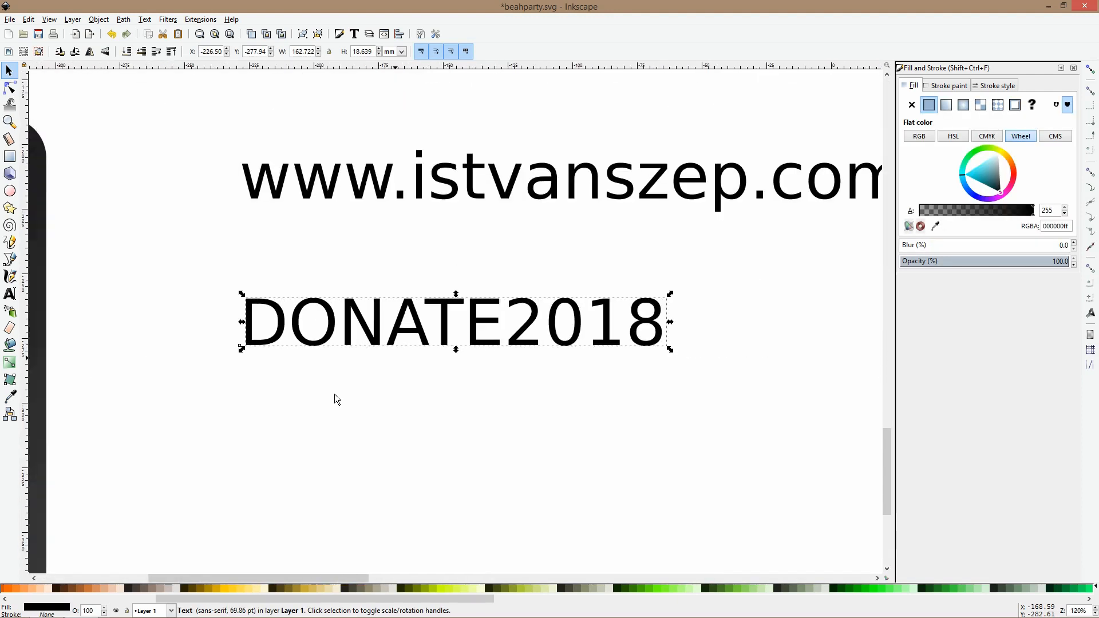
left_click(350, 396)
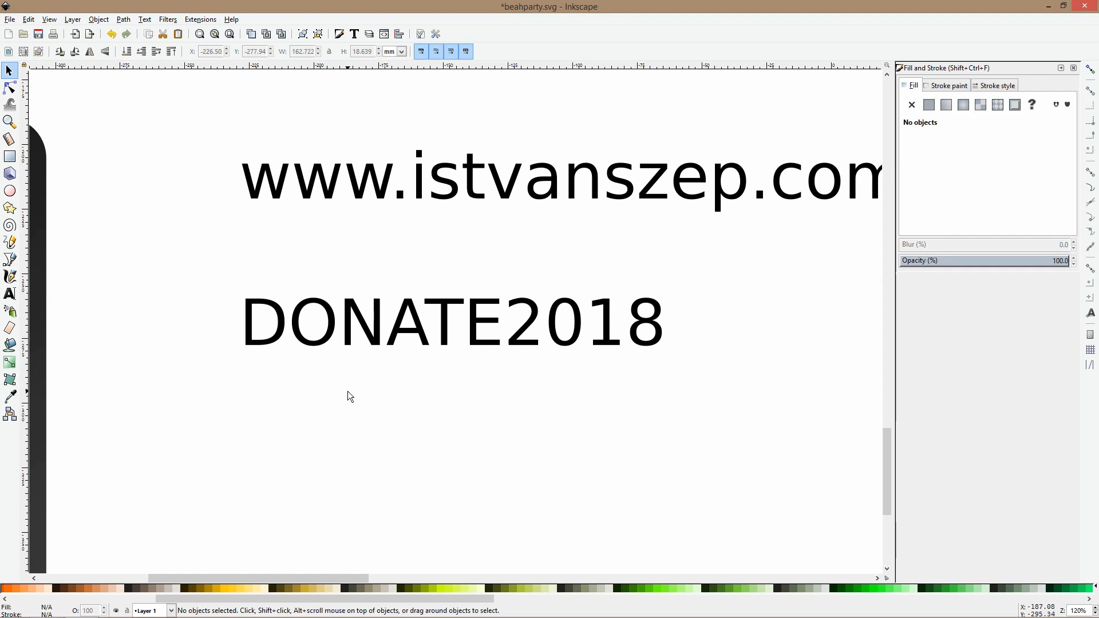